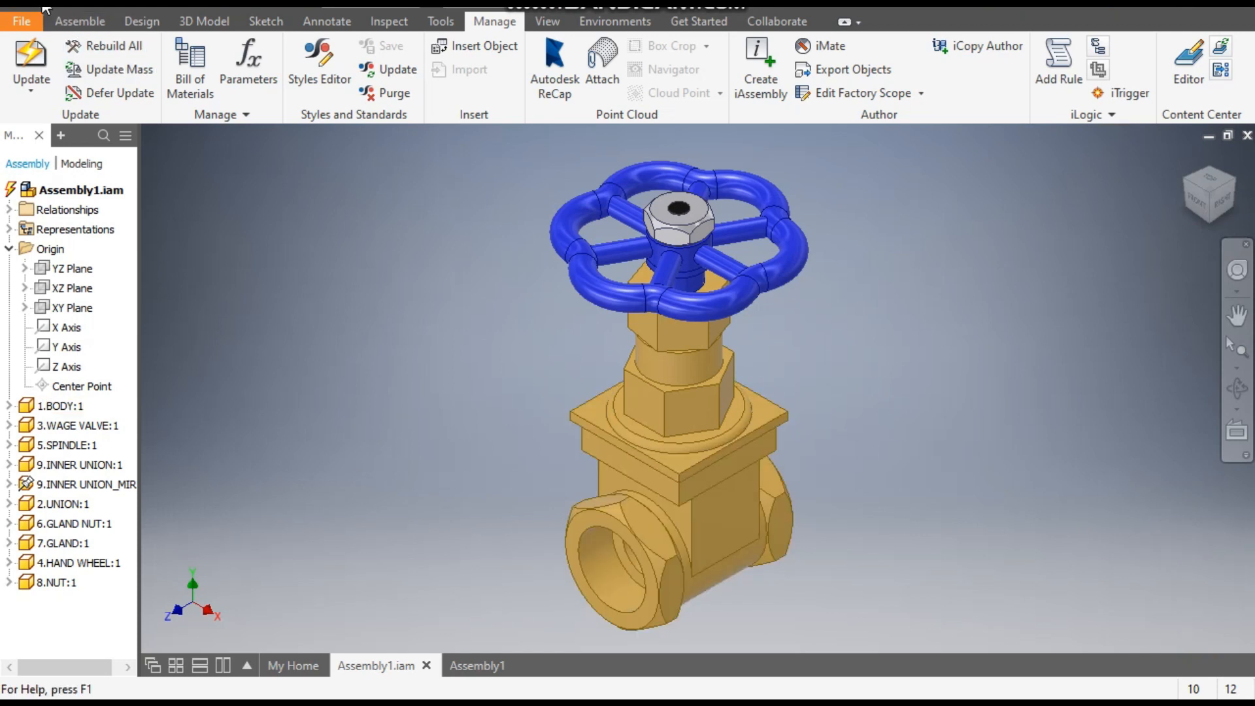
# - Create a new part file from the metric Standard (mm).ipt template
pyautogui.hotkey('ctrl', 'n')
pyautogui.click(829, 221)
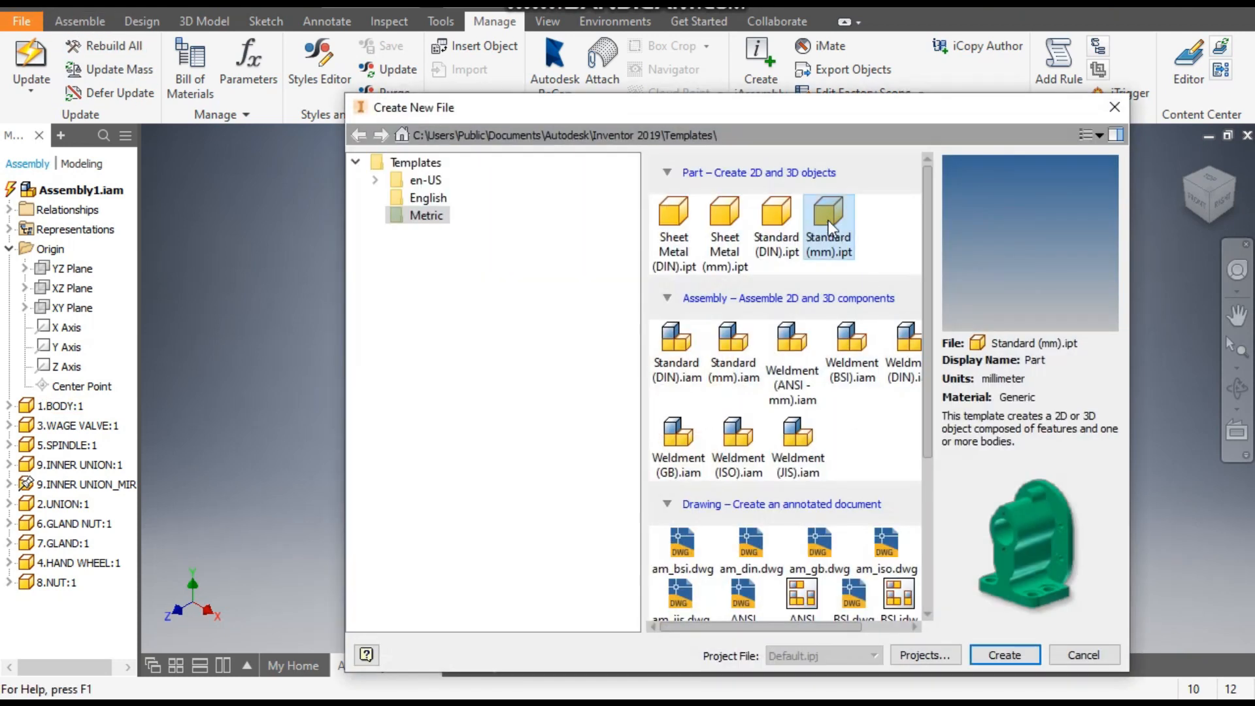
pyautogui.click(990, 655)
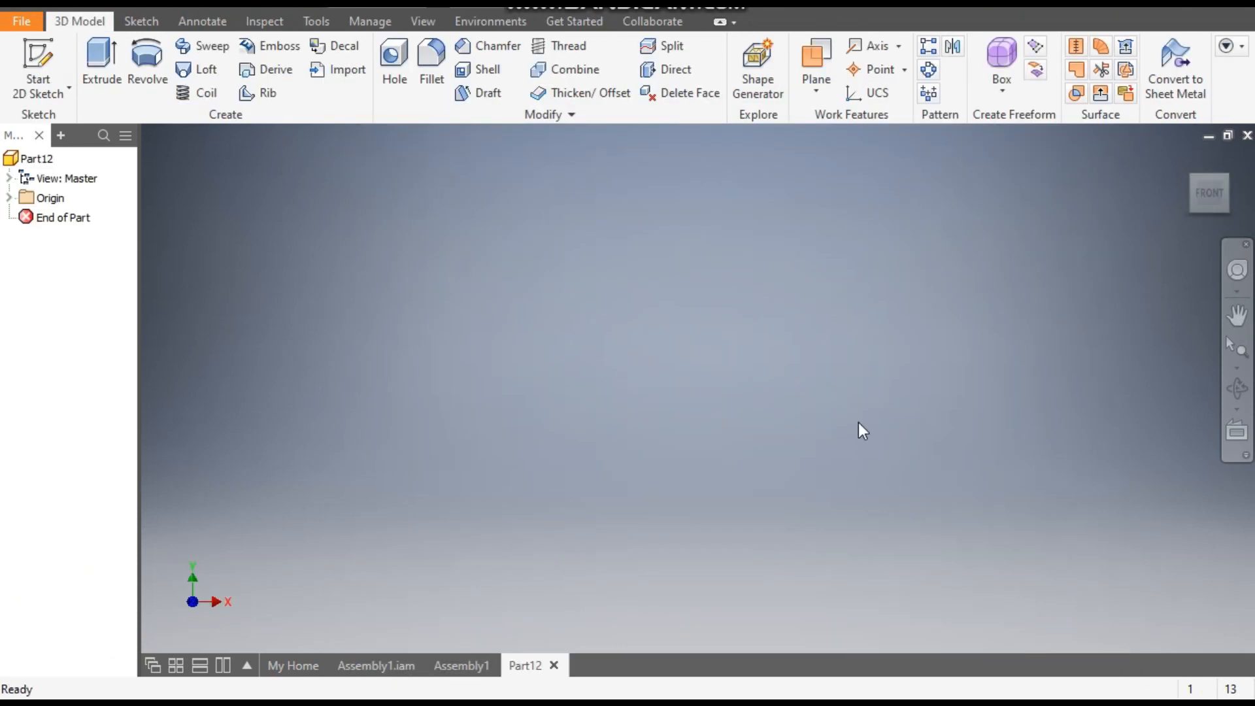
# - Sketch a 36 mm diameter circle centred on the origin on the XY plane and finish the sketch
pyautogui.click(40, 58)
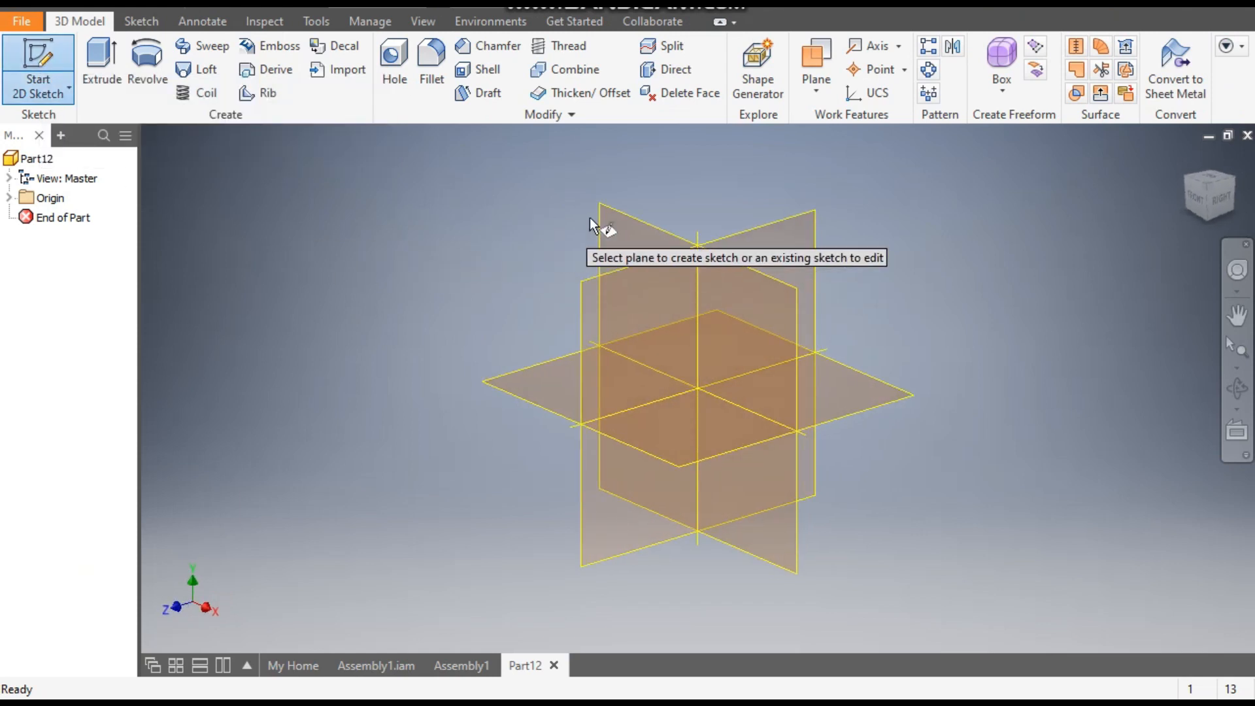
pyautogui.click(621, 226)
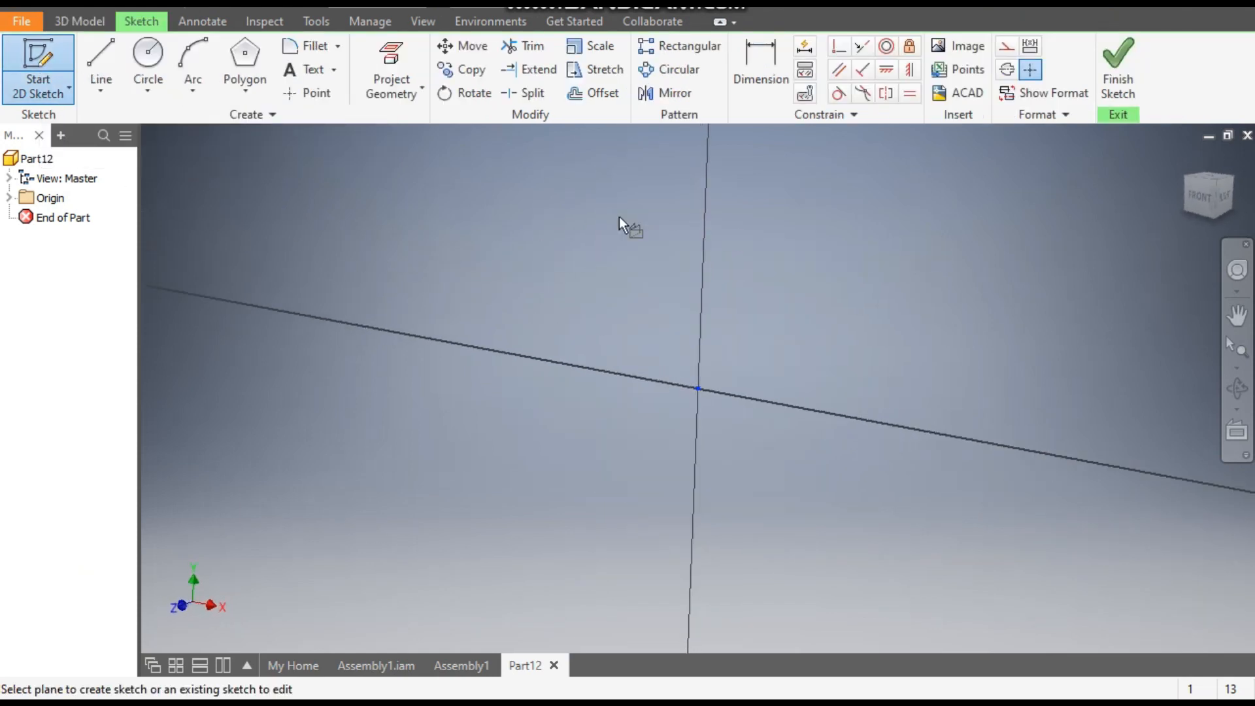
pyautogui.click(146, 55)
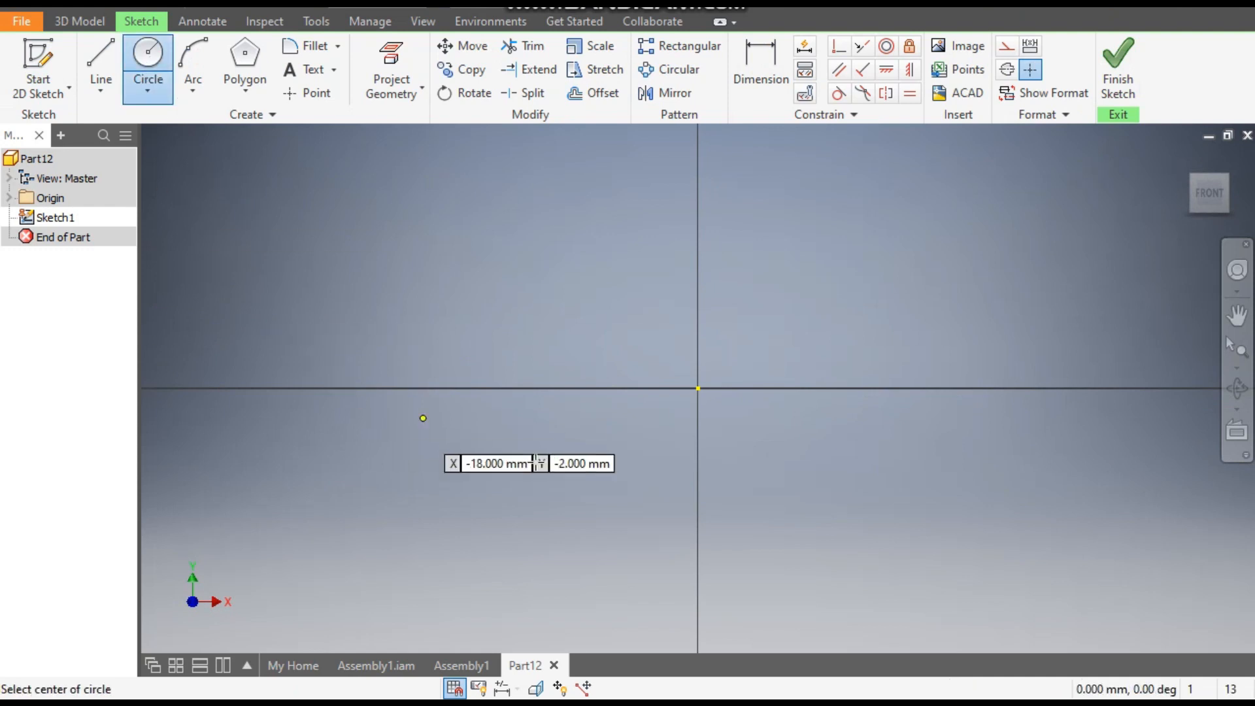
pyautogui.click(698, 389)
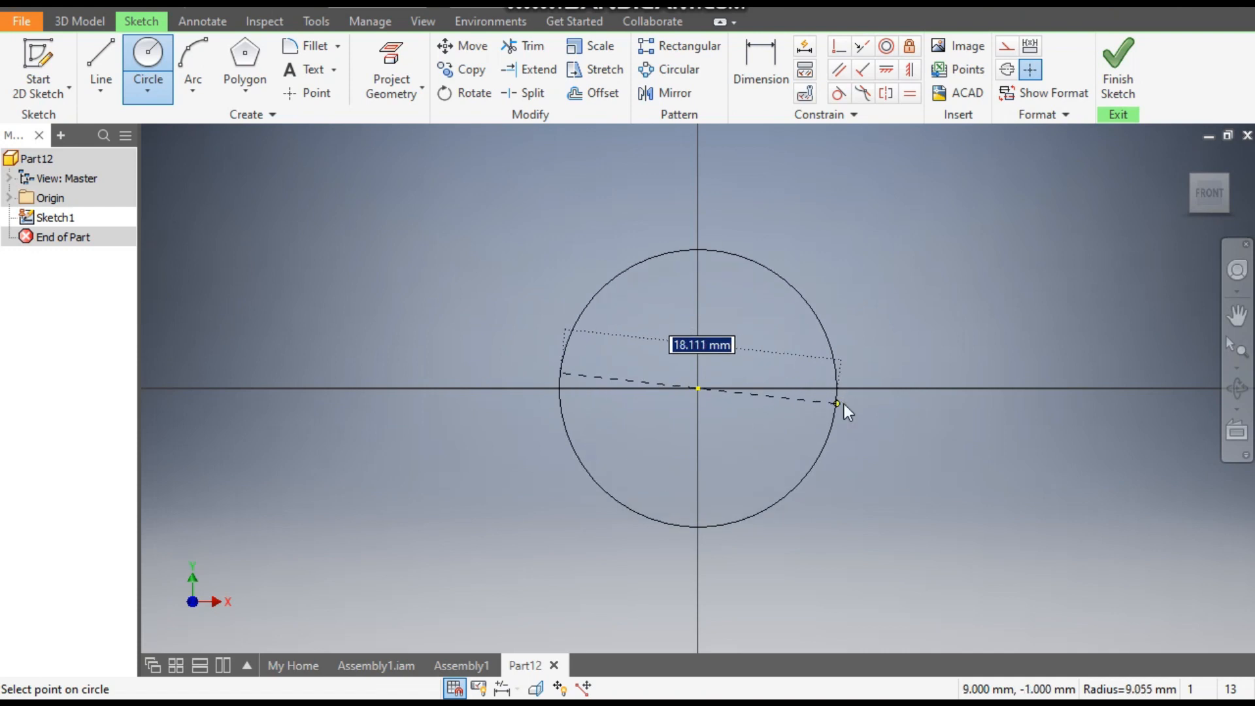
pyautogui.write('36')
pyautogui.press('Return')
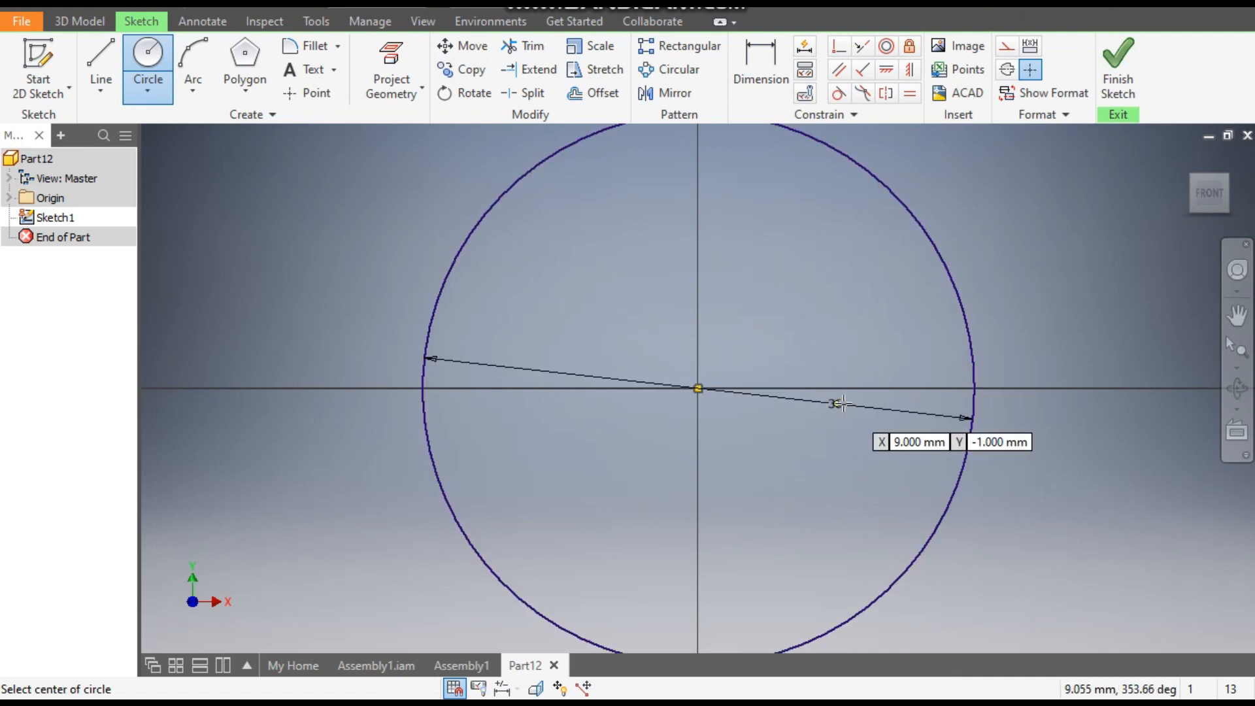
pyautogui.click(1115, 82)
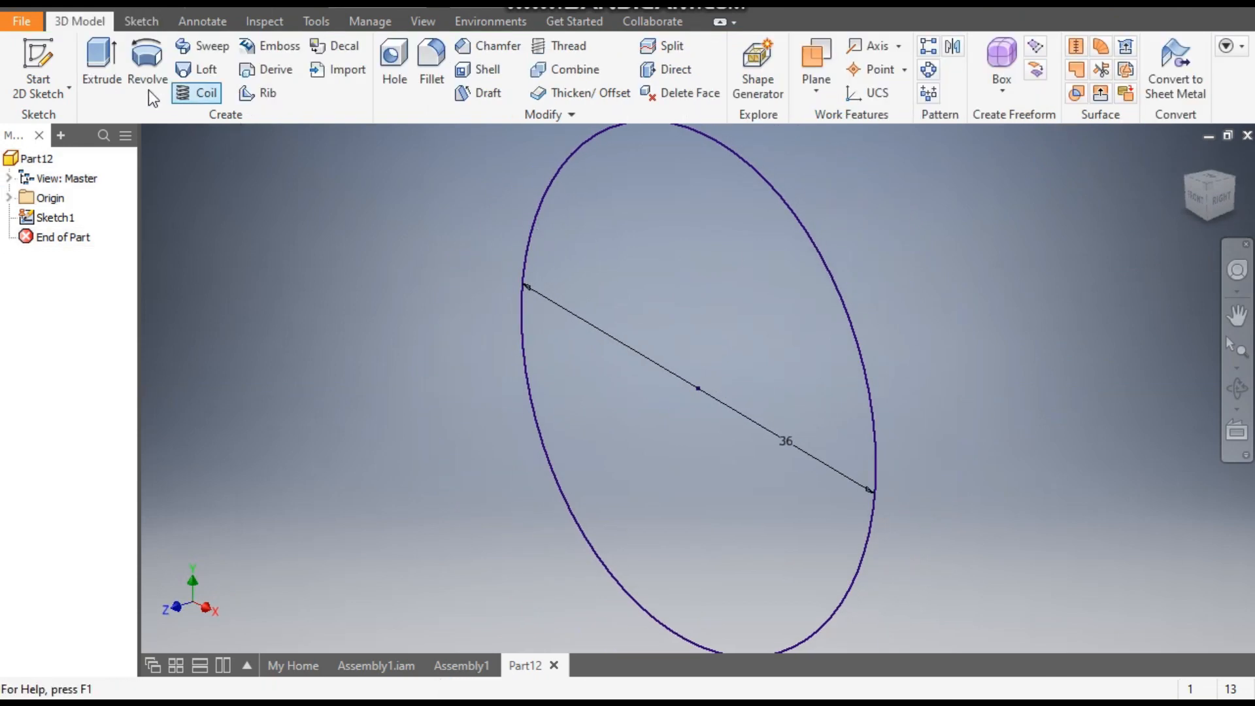
# - Extrude the circle 32 mm symmetrically about the sketch plane into a solid cylinder
pyautogui.click(104, 66)
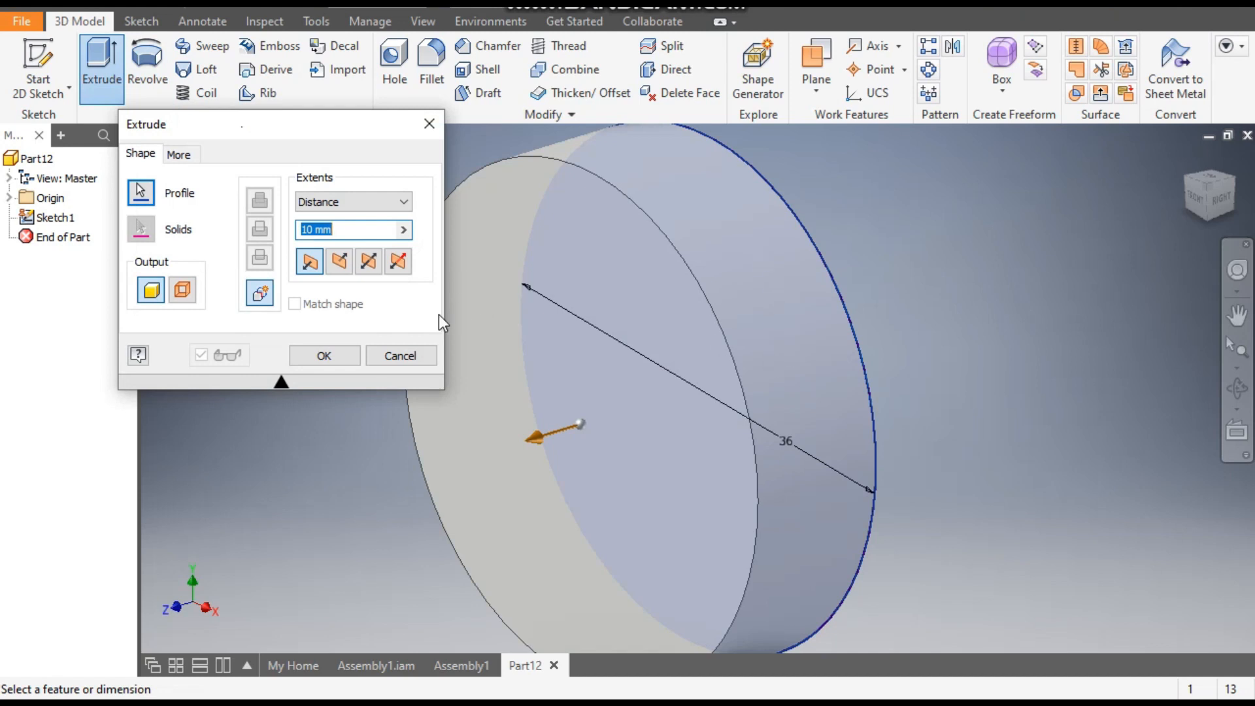
pyautogui.click(370, 265)
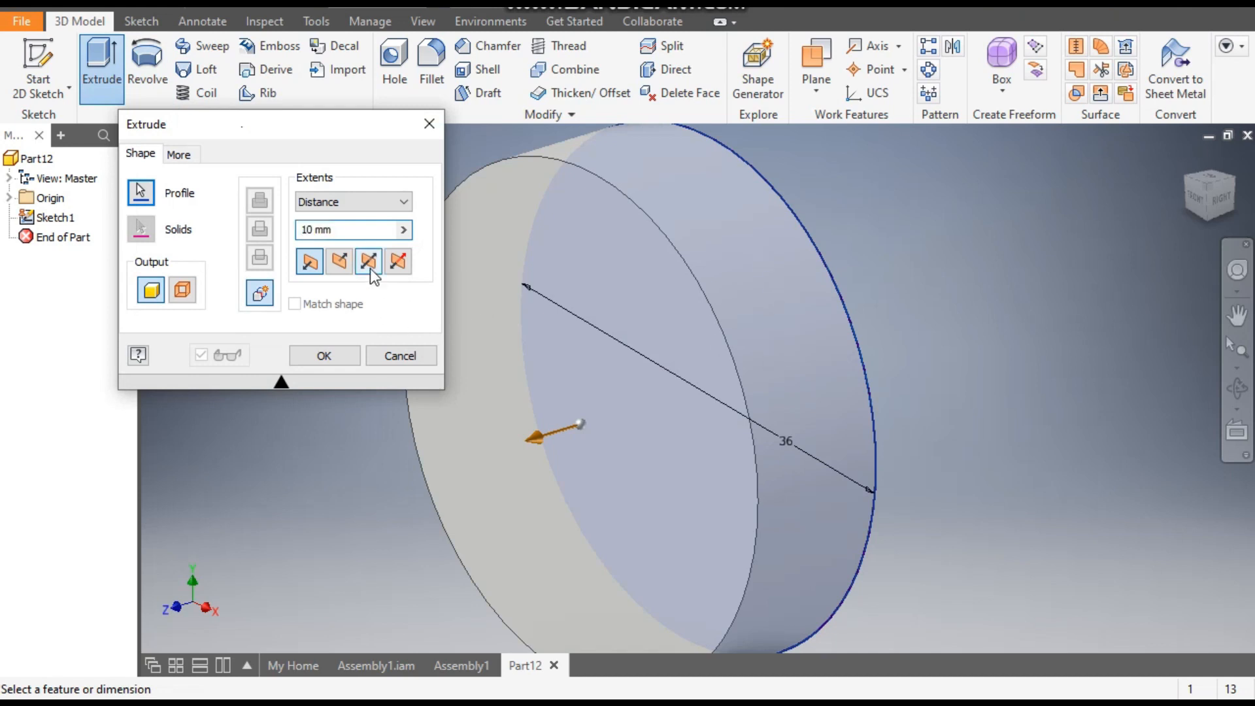
pyautogui.click(355, 237)
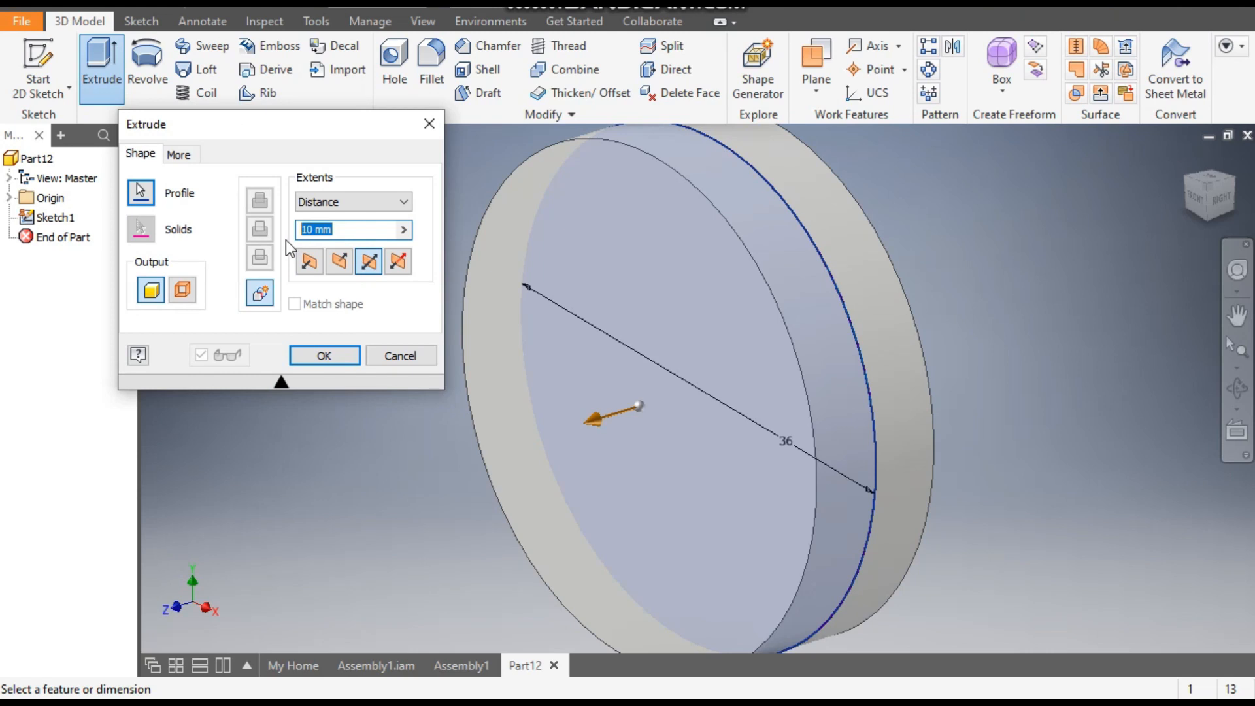
pyautogui.write('32')
pyautogui.scroll(-3, 660, 320)
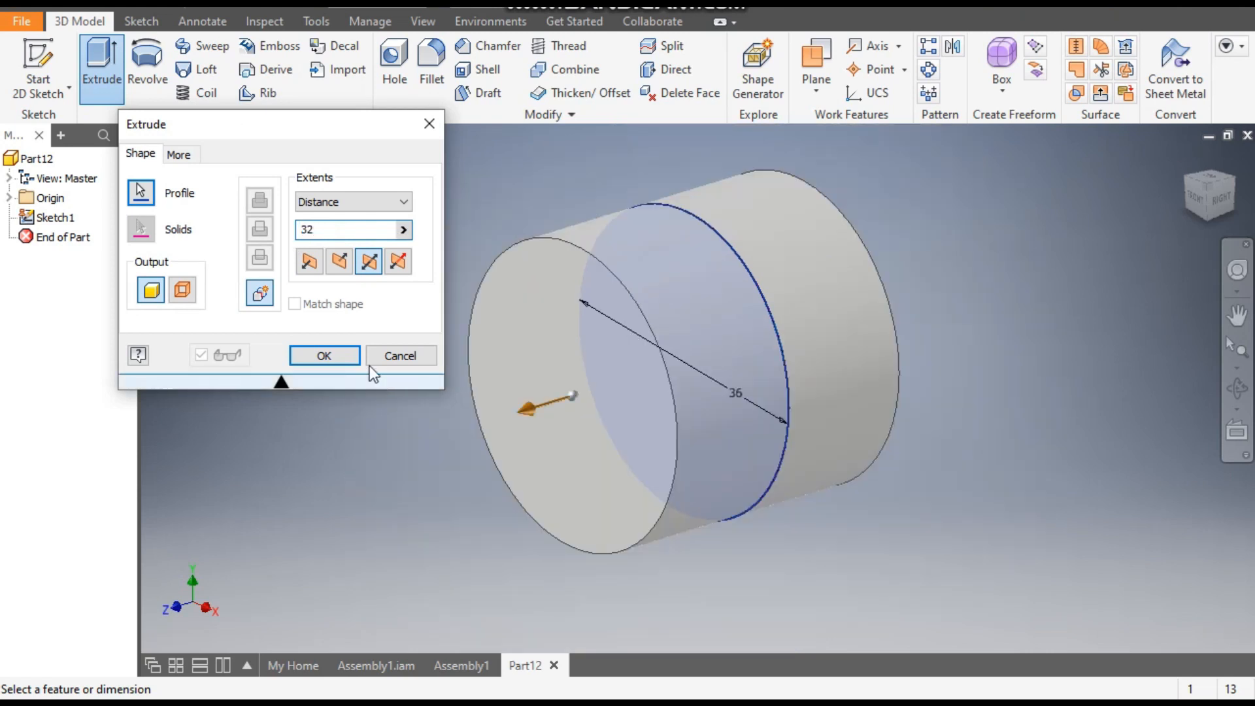
pyautogui.click(324, 356)
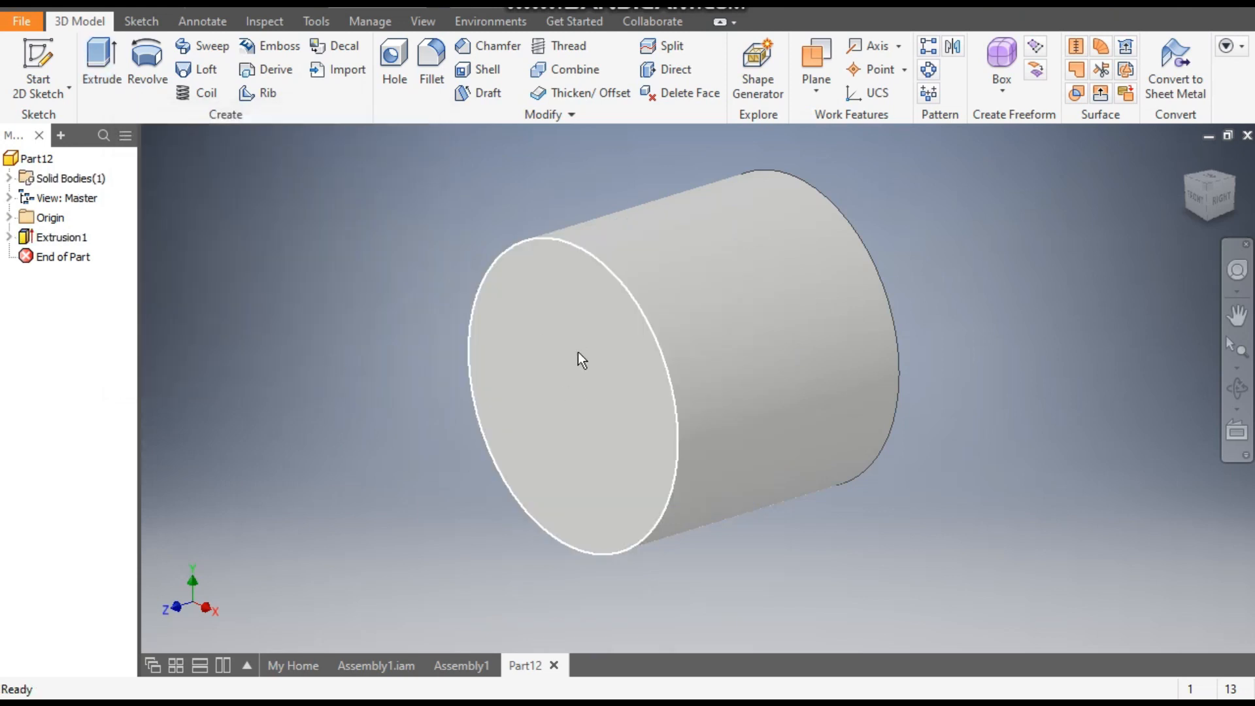
# - Start a sketch on the cylinder's front face and draw a six-sided polygon centred on the origin with a vertex straight above it
pyautogui.click(558, 313)
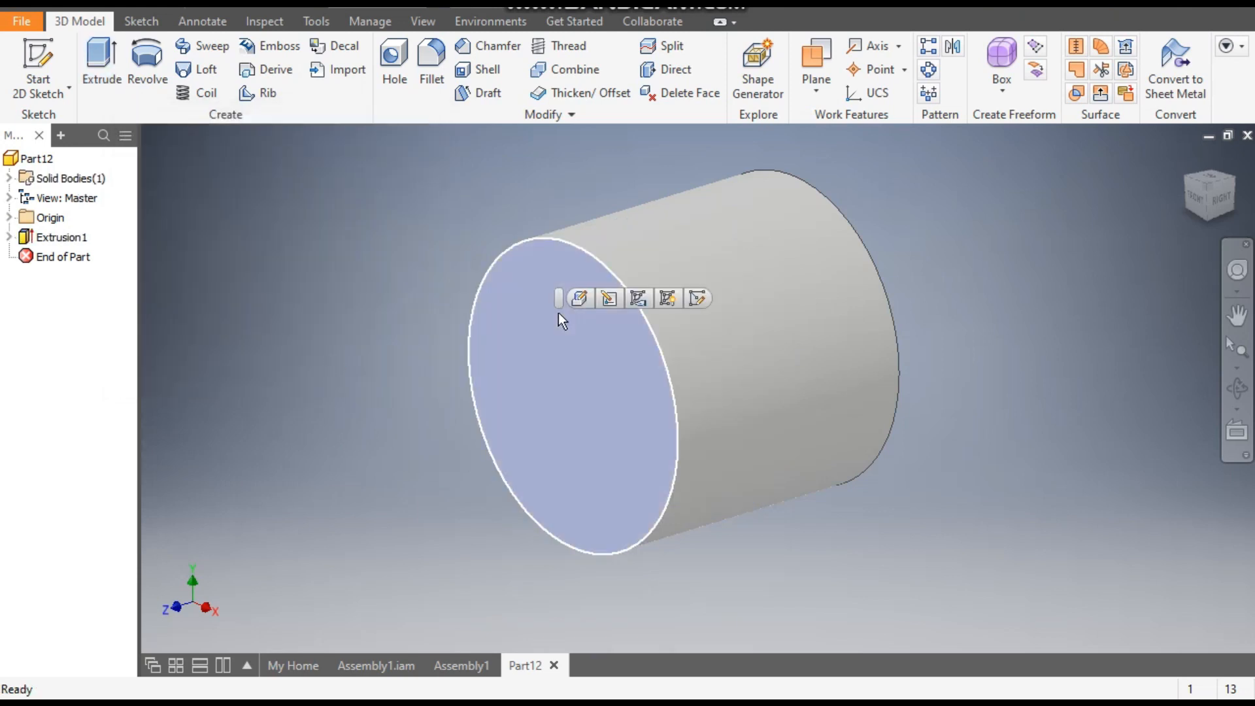
pyautogui.click(698, 299)
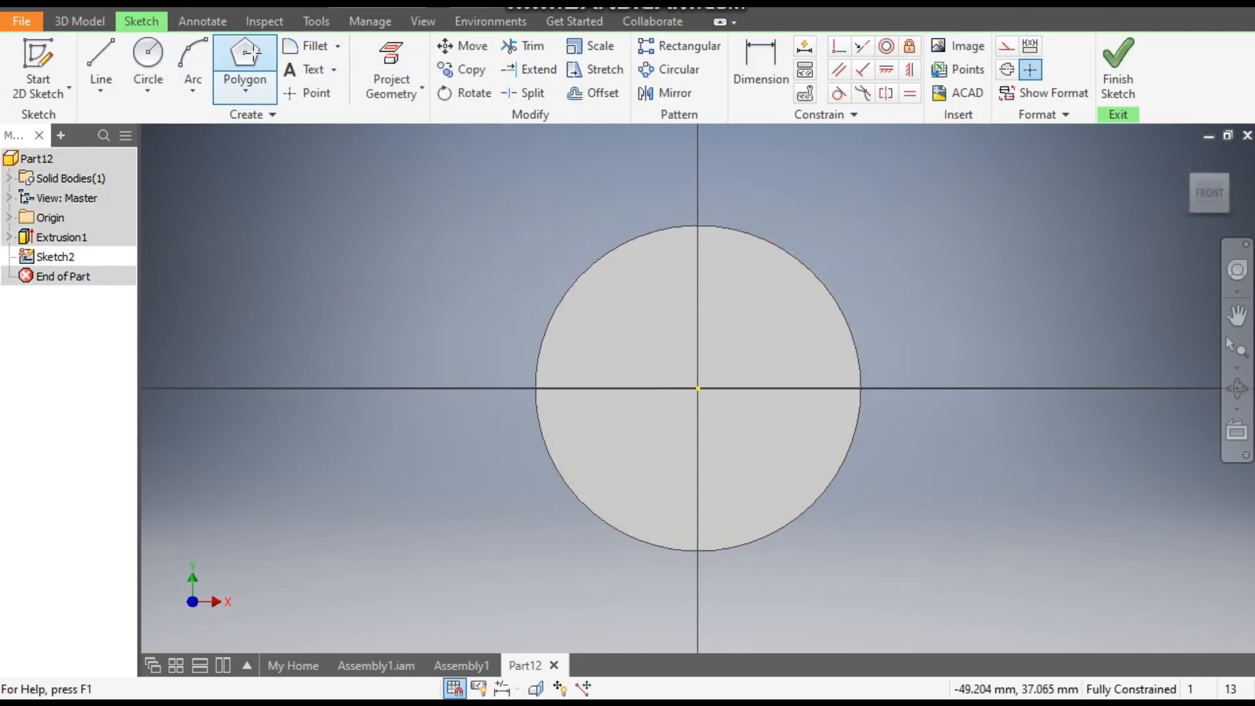
pyautogui.click(251, 52)
pyautogui.click(244, 91)
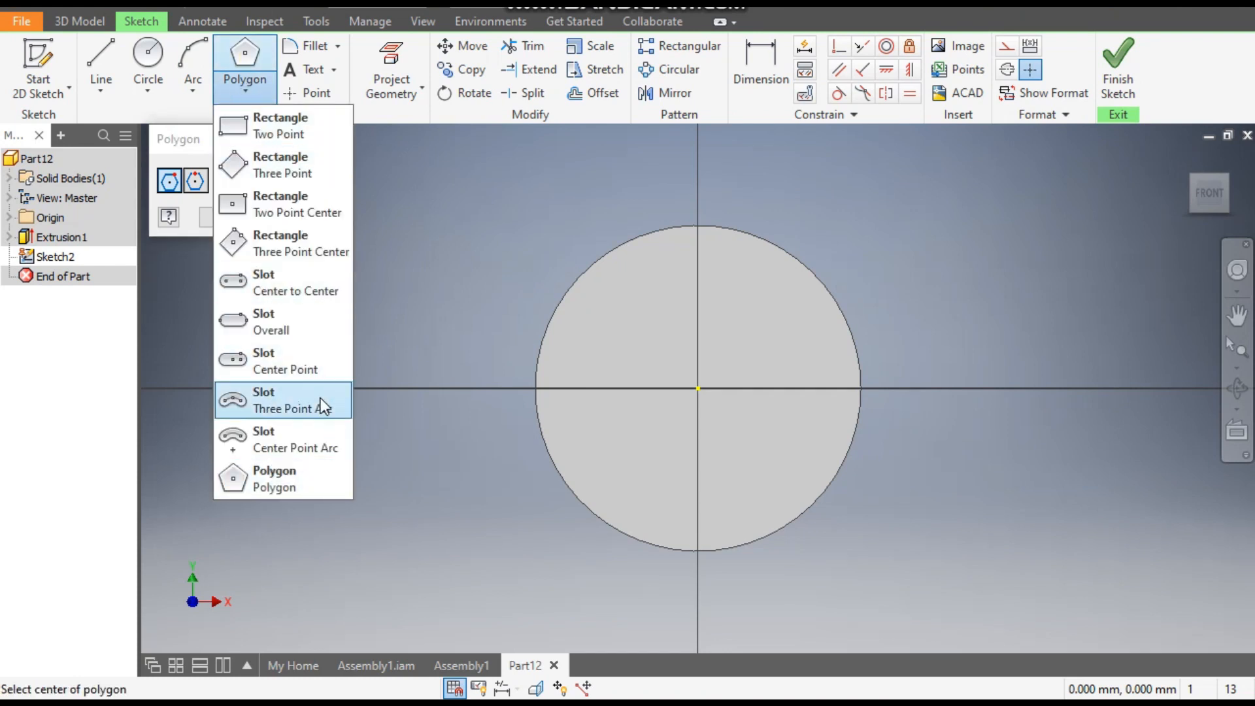
pyautogui.click(292, 472)
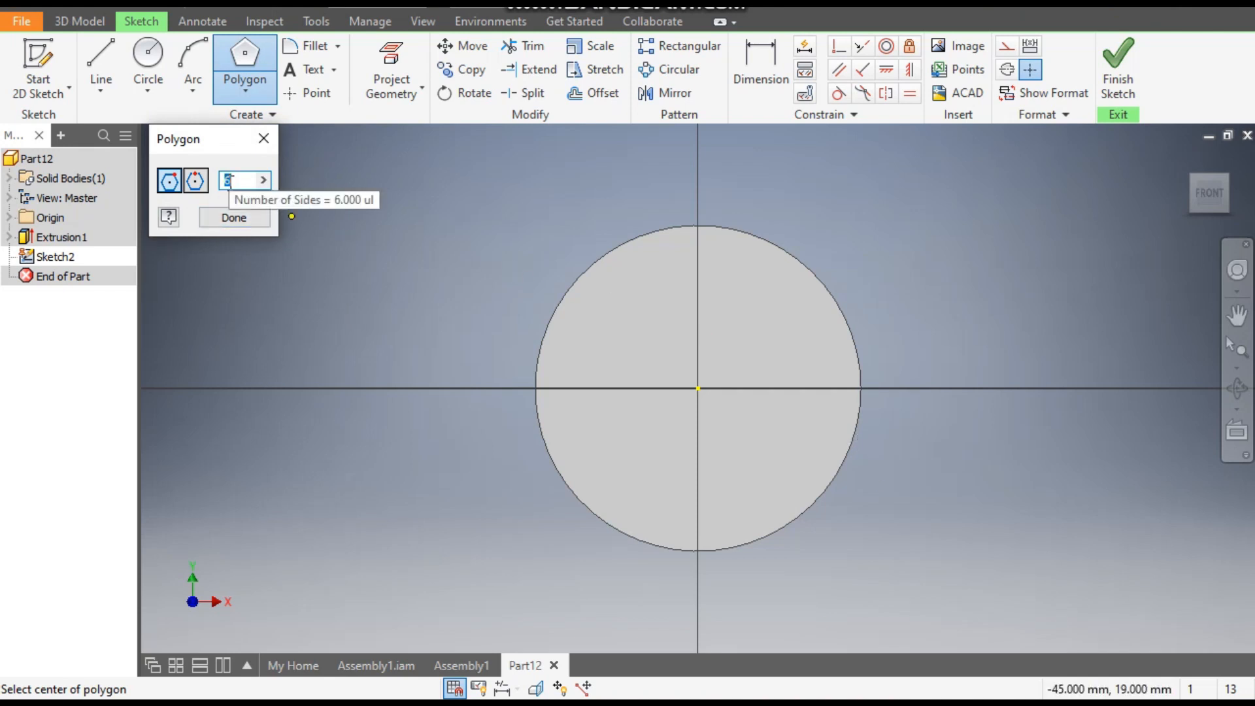
pyautogui.click(698, 389)
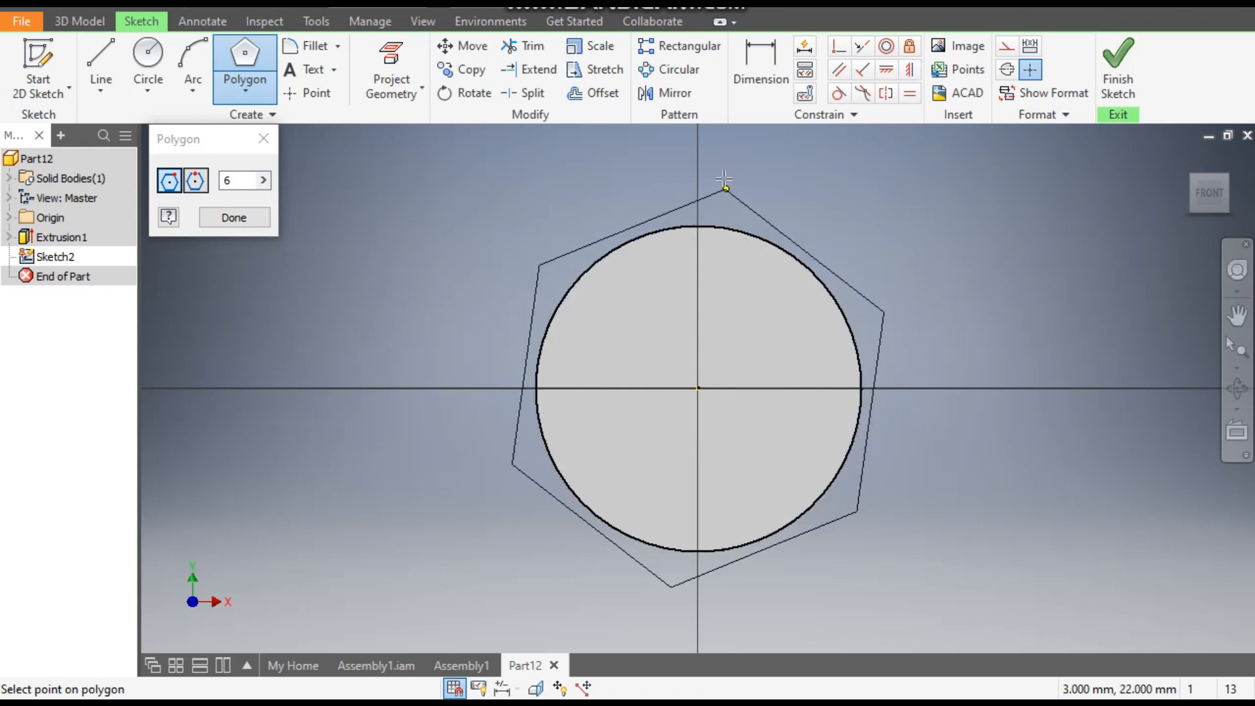
pyautogui.click(699, 160)
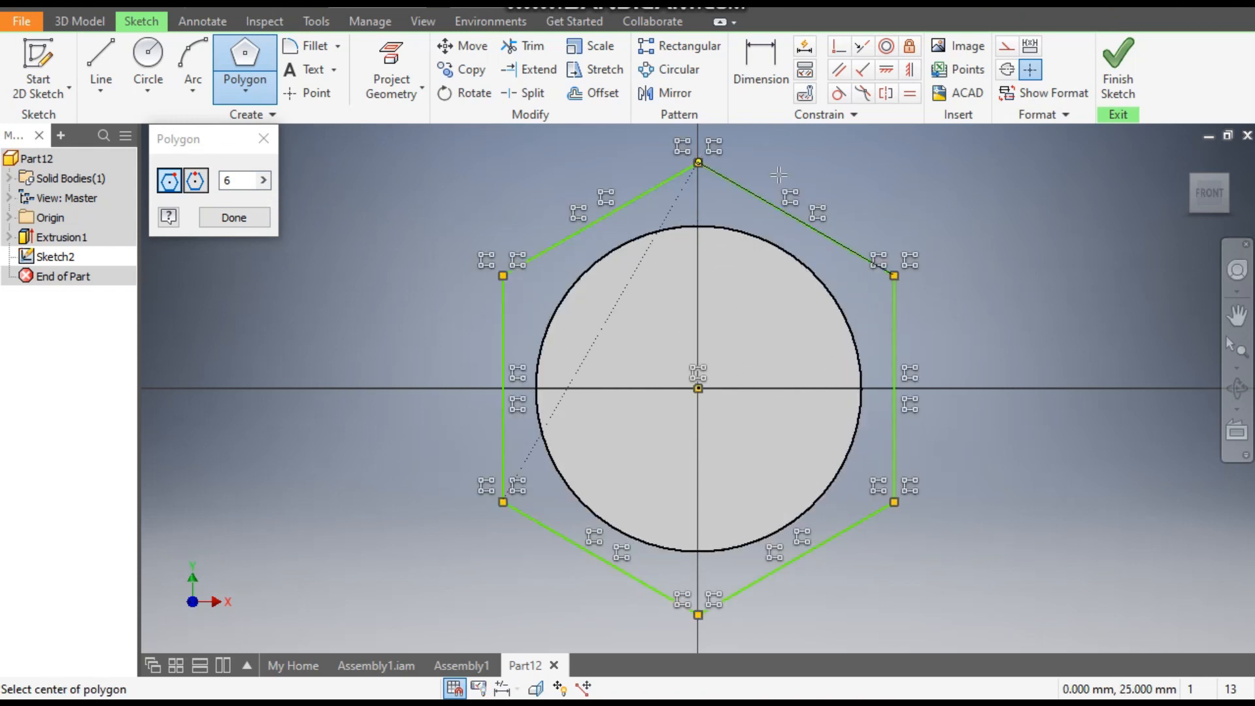
# - Dimension the hexagon between its top and bottom vertices and set the distance to 42 mm
pyautogui.click(766, 64)
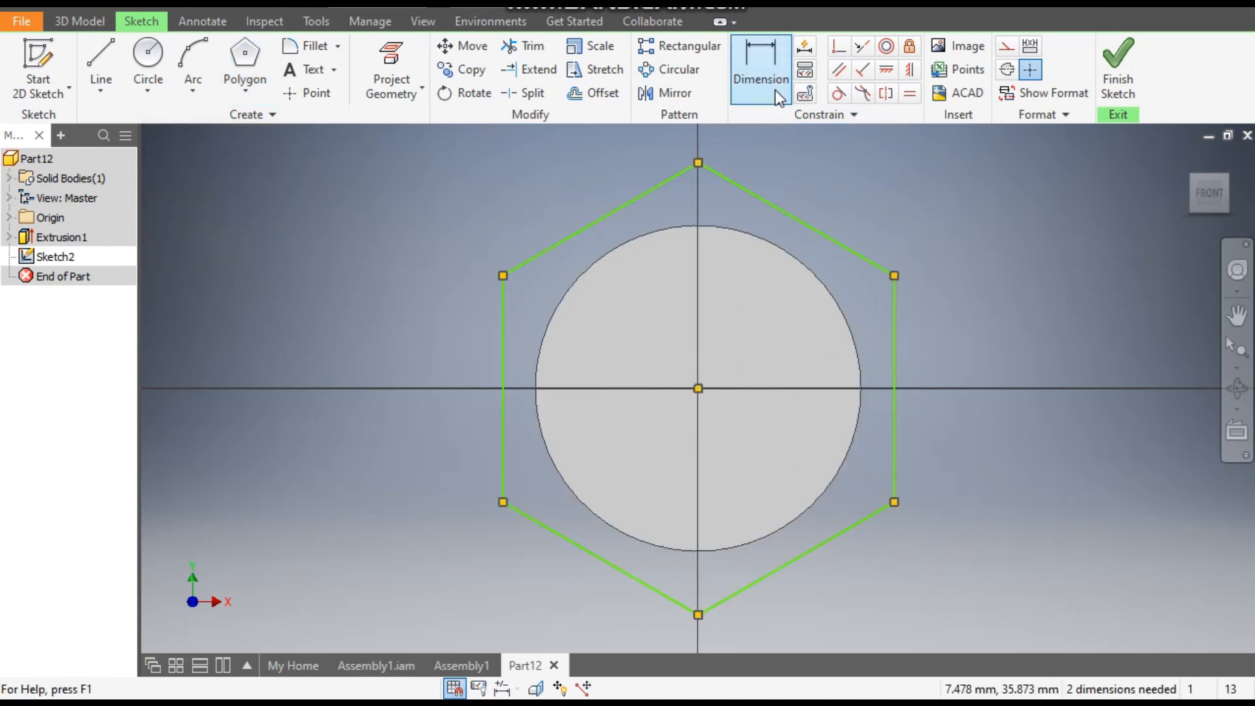
pyautogui.click(698, 163)
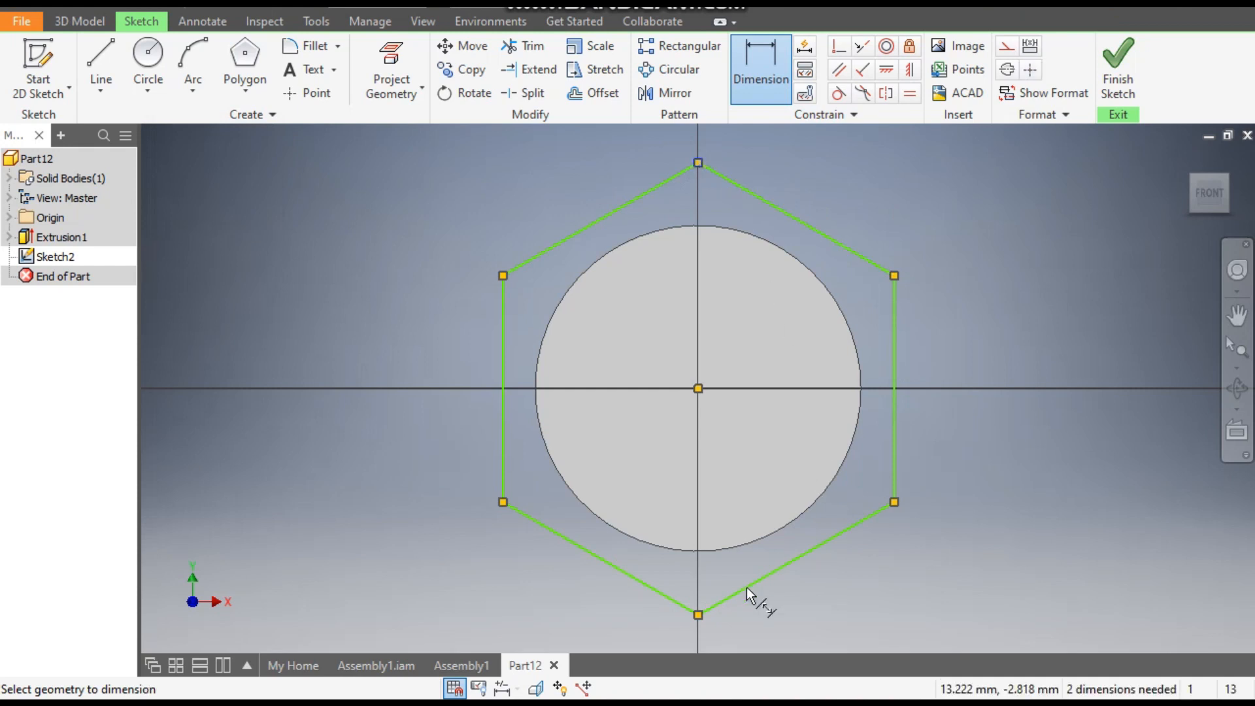
pyautogui.click(698, 615)
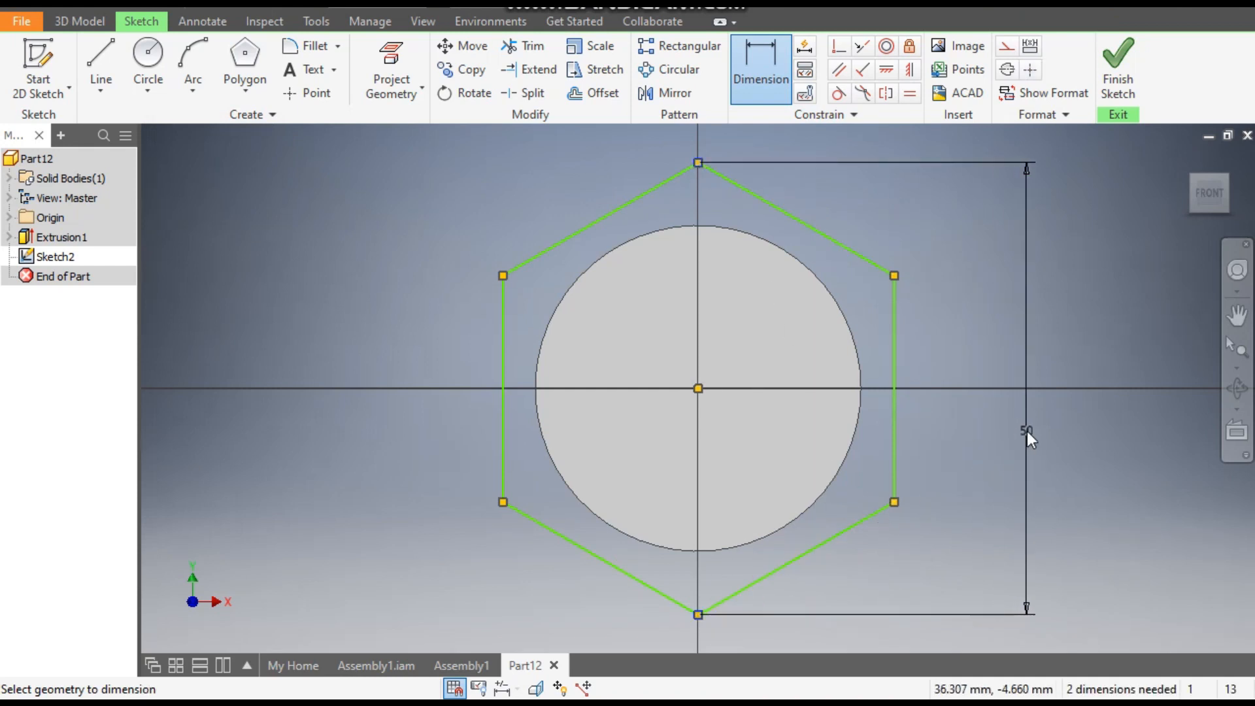
pyautogui.click(1027, 430)
pyautogui.write('42')
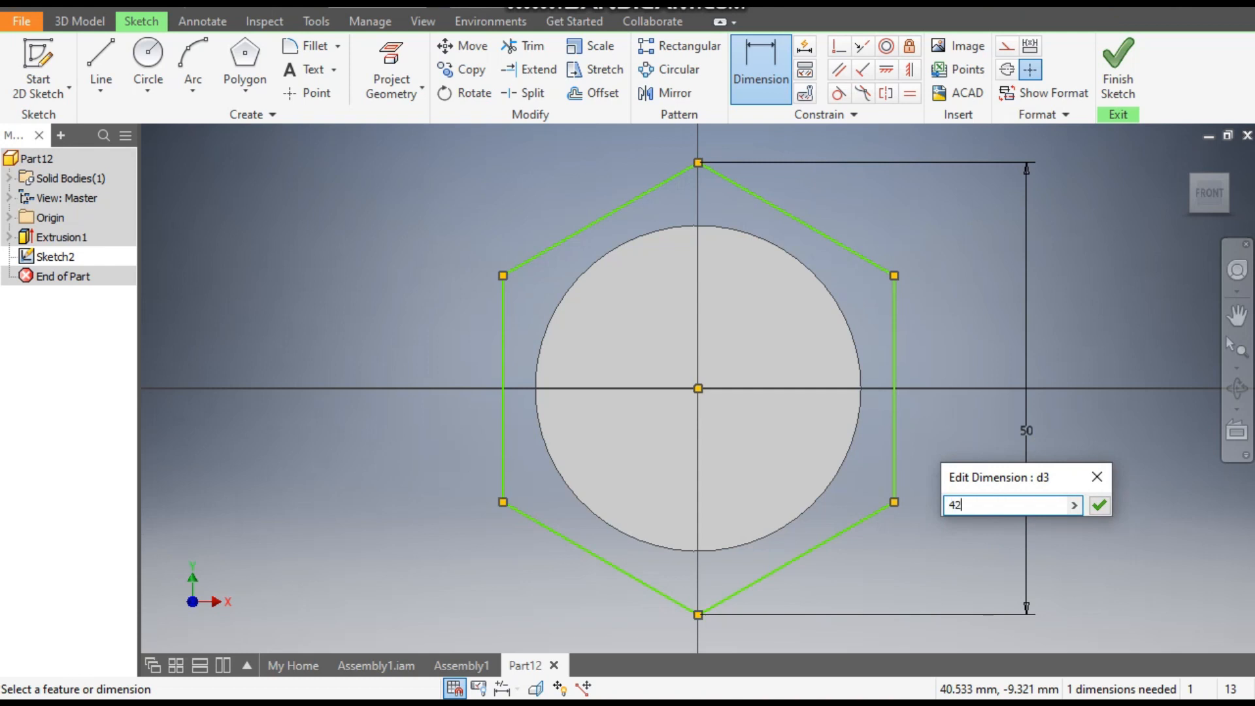
pyautogui.press('Return')
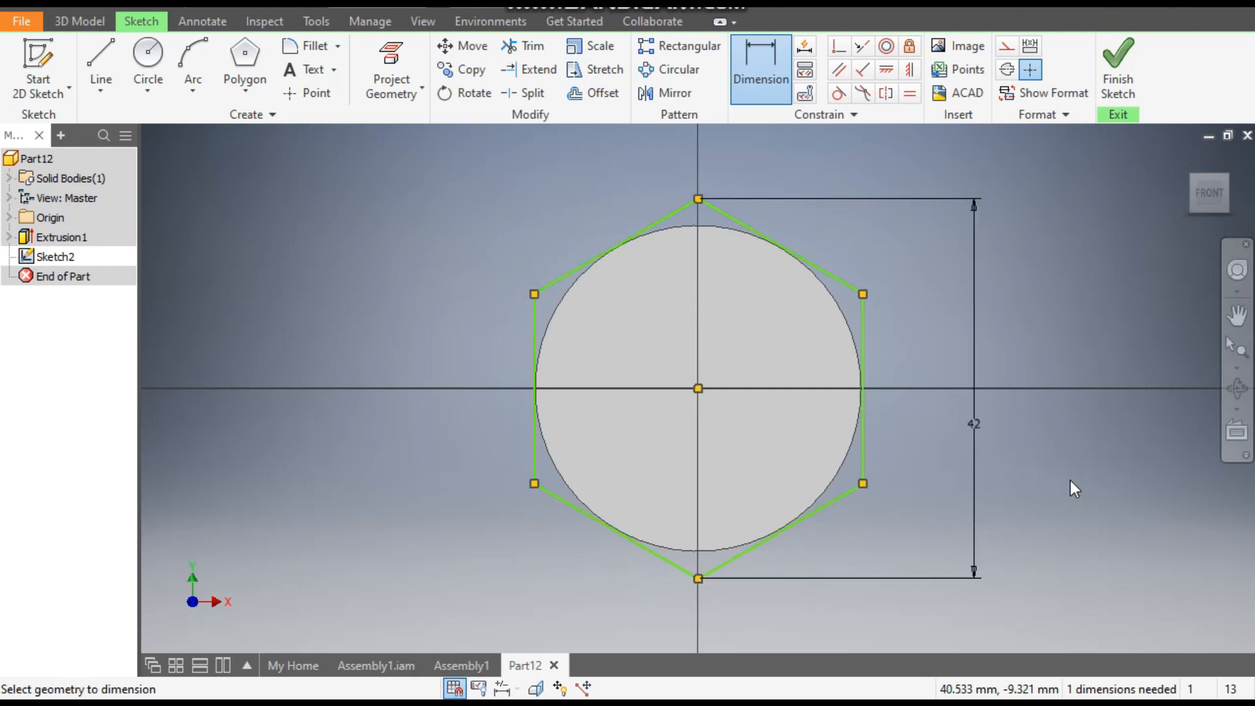
# - Apply a vertical constraint between the hexagon's top vertex and its centre point, and finish the sketch
pyautogui.click(909, 70)
pyautogui.click(698, 200)
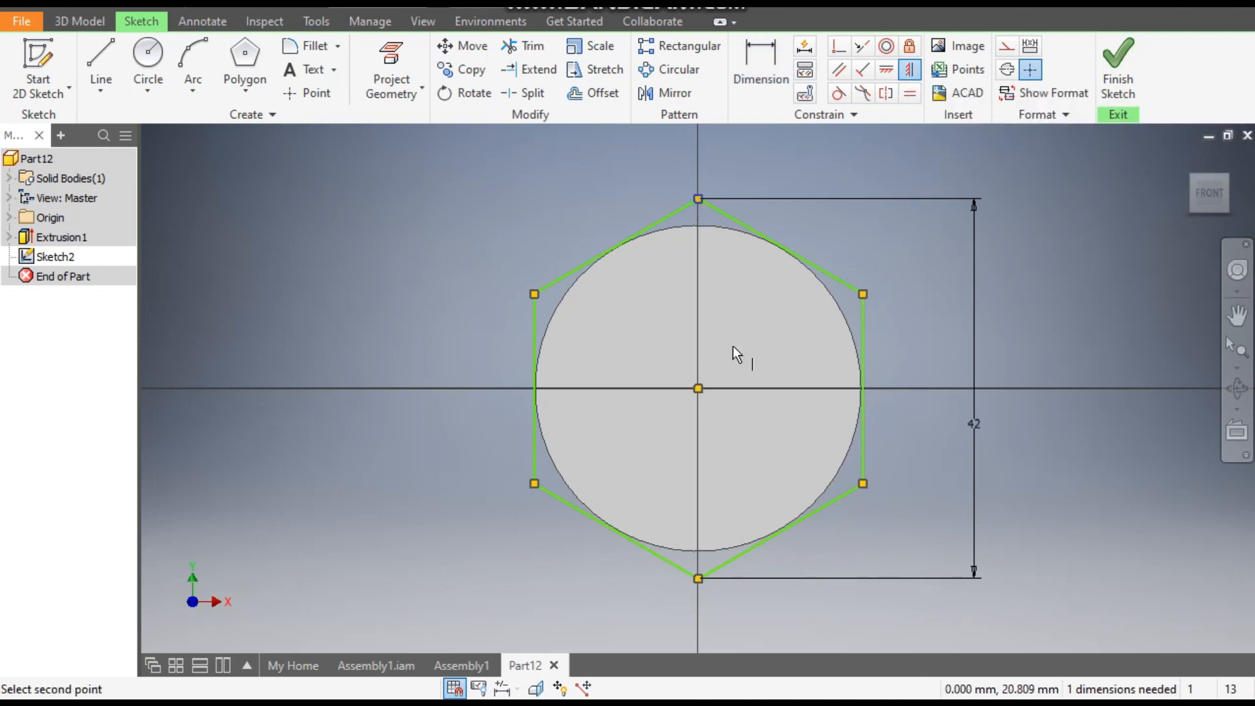
pyautogui.click(700, 390)
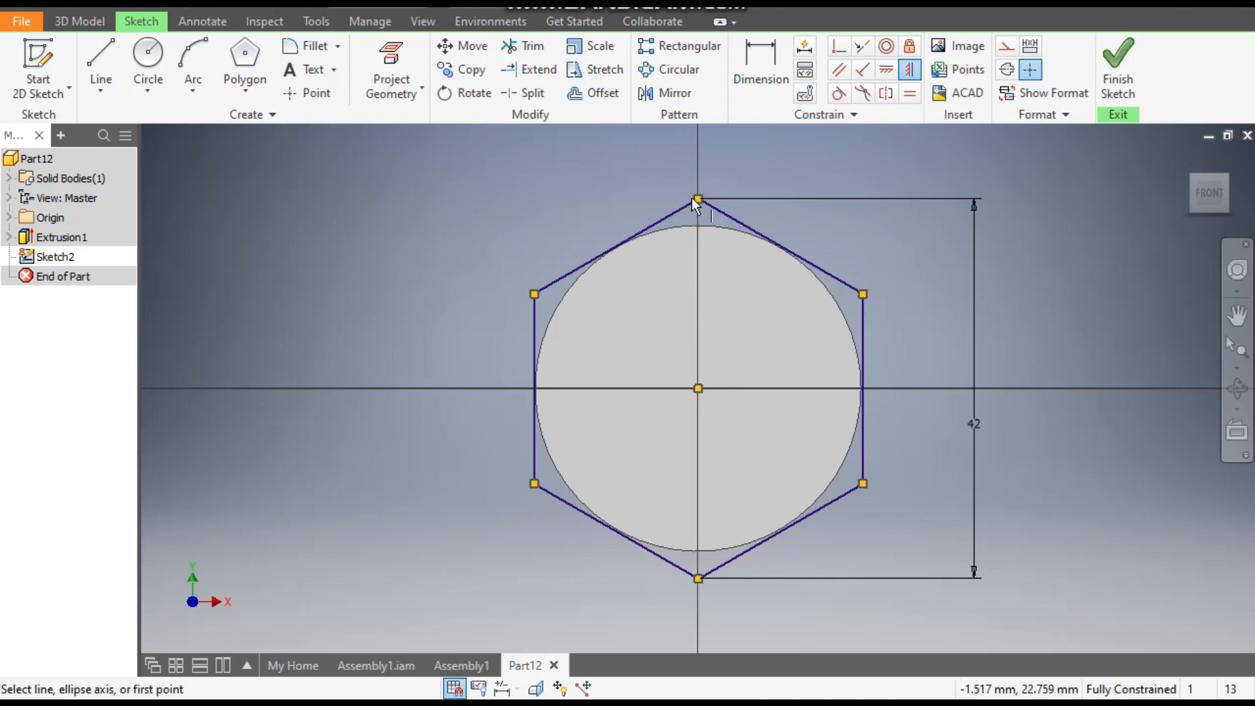
pyautogui.click(1117, 59)
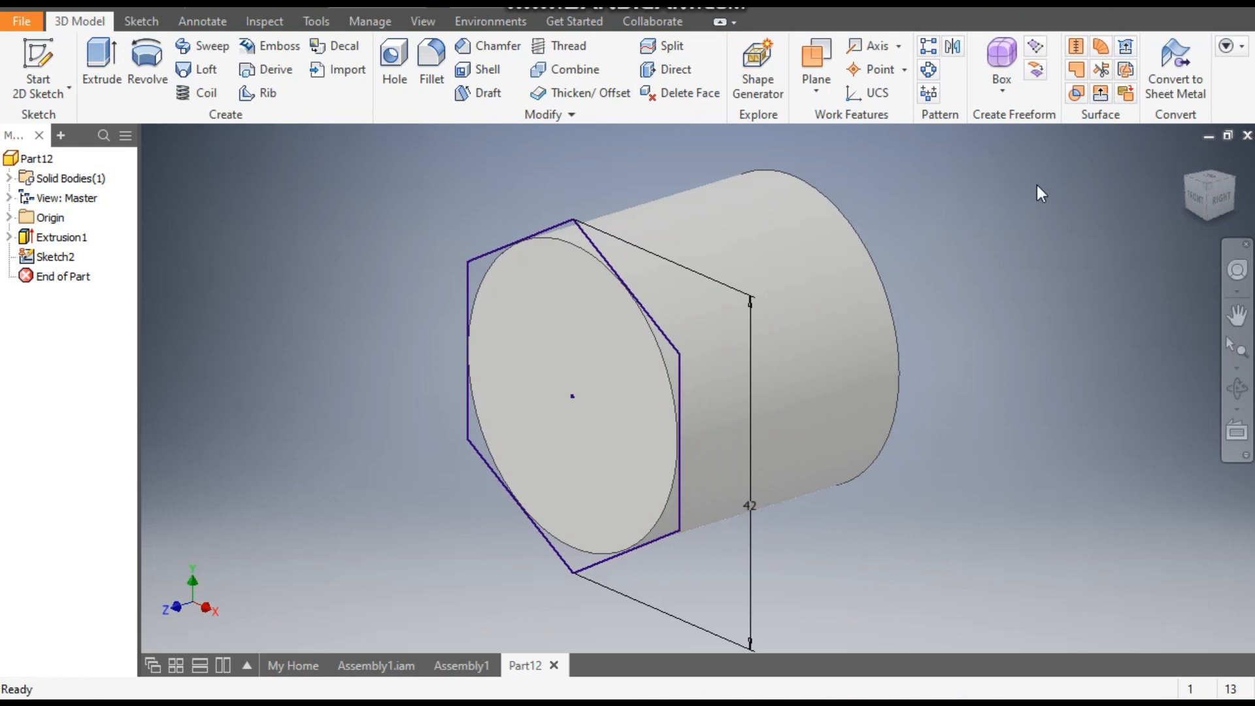
# - Extrude the hexagon 10 mm outward from the cylinder's front face, joined to the body
pyautogui.click(100, 56)
pyautogui.moveTo(606, 205); pyautogui.dragTo(747, 194, button='middle')
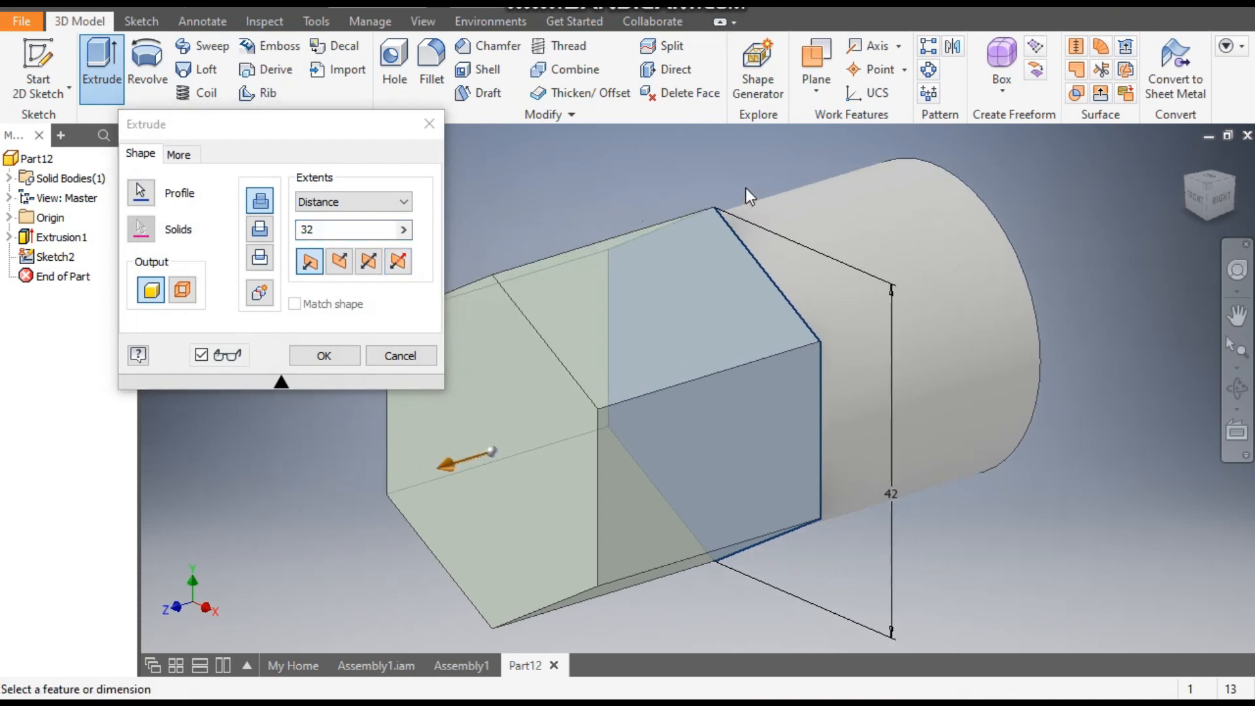
pyautogui.doubleClick(347, 230)
pyautogui.write('10')
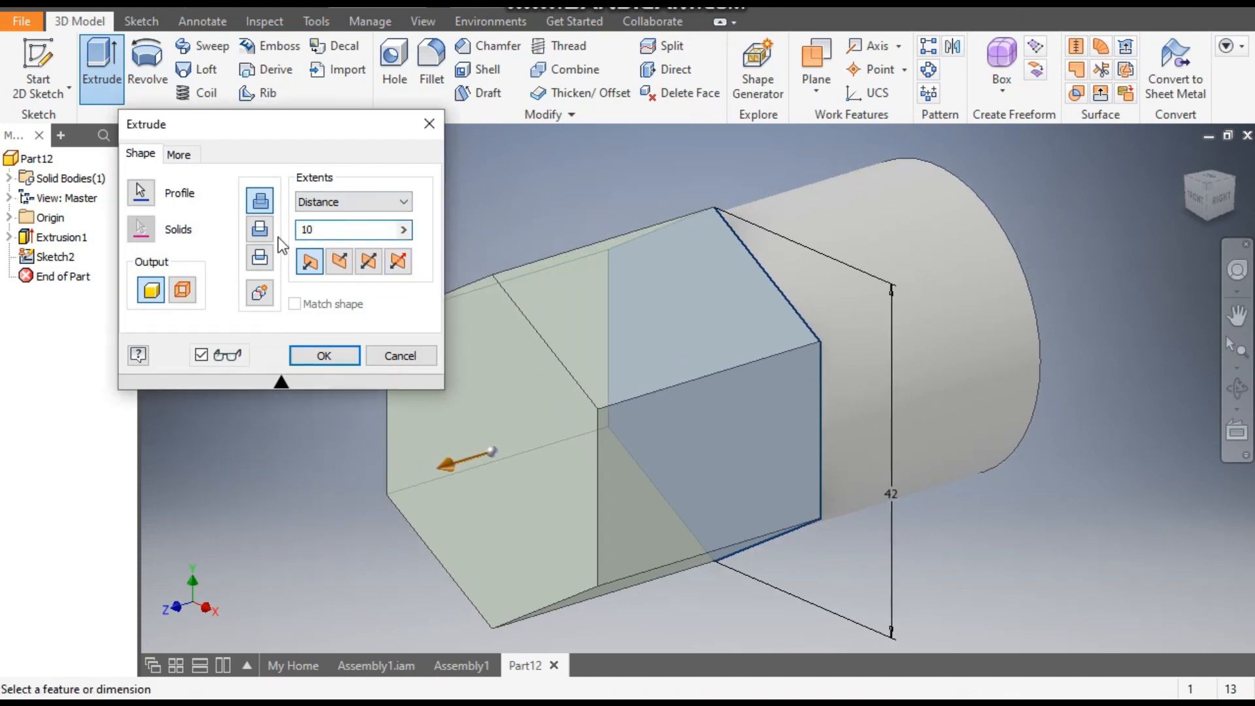
pyautogui.click(335, 349)
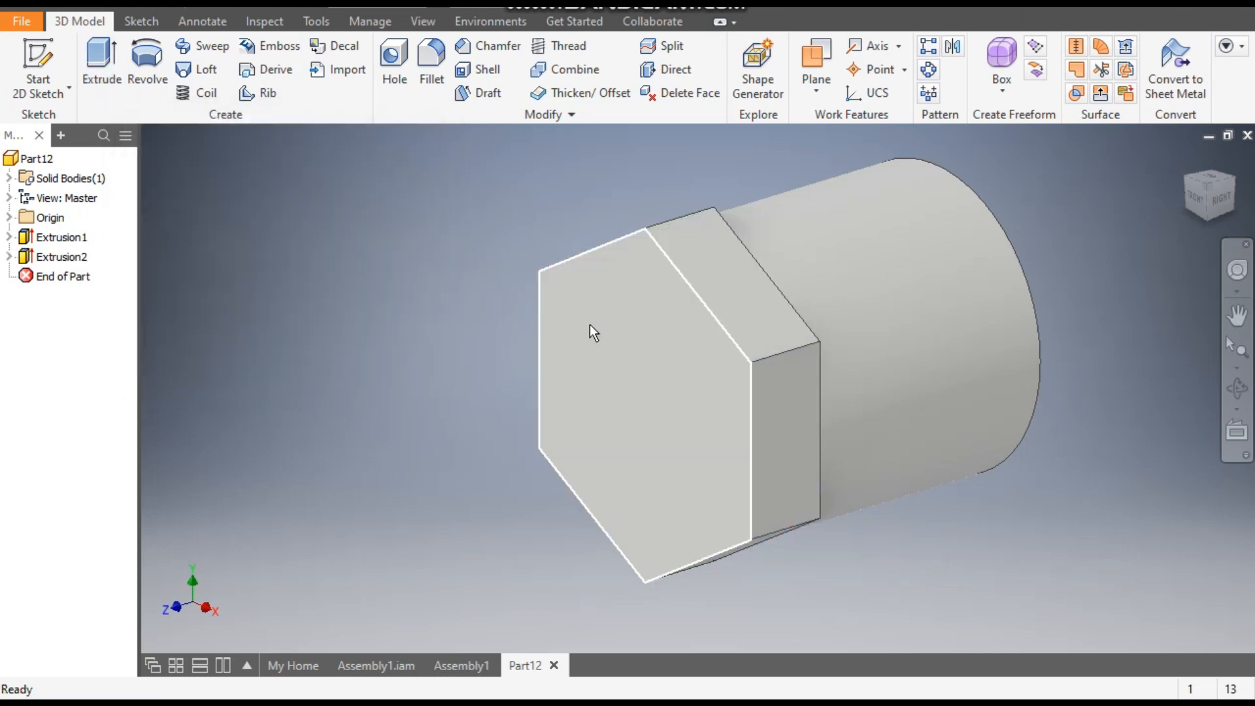
# - Start a sketch on the hexagonal front face and draw a 26 mm diameter circle centred on the origin
pyautogui.click(615, 330)
pyautogui.click(758, 321)
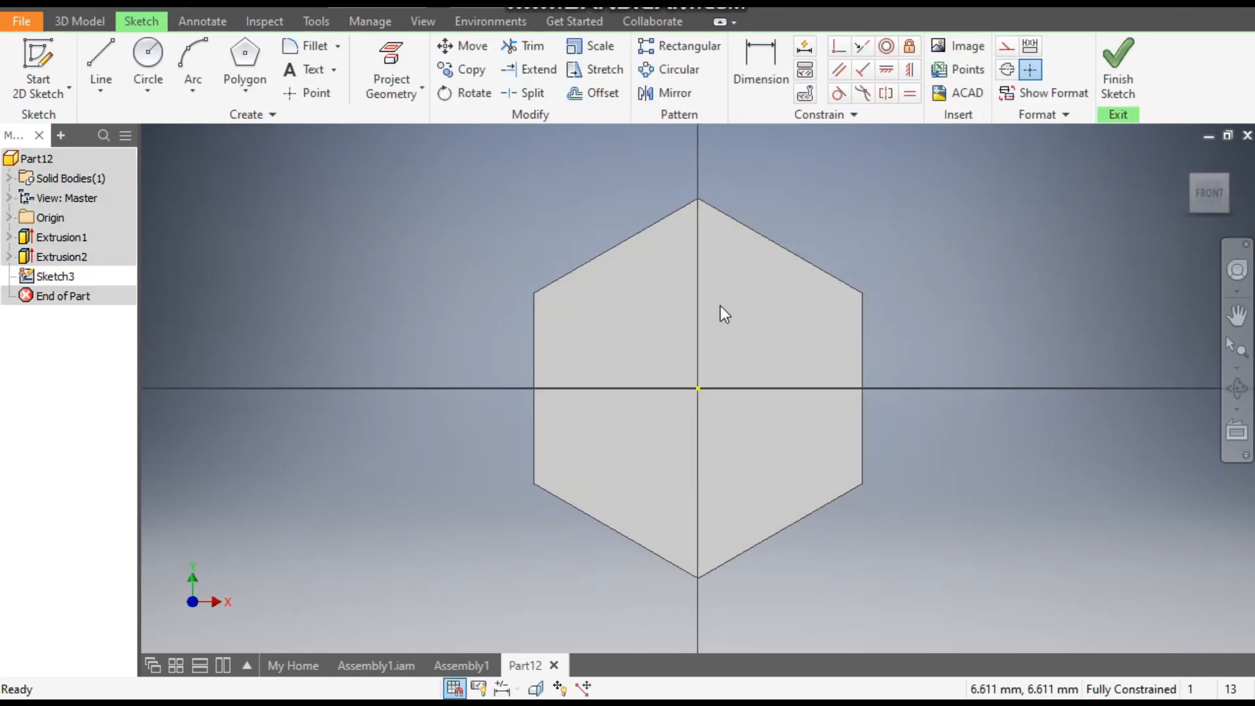
pyautogui.click(155, 57)
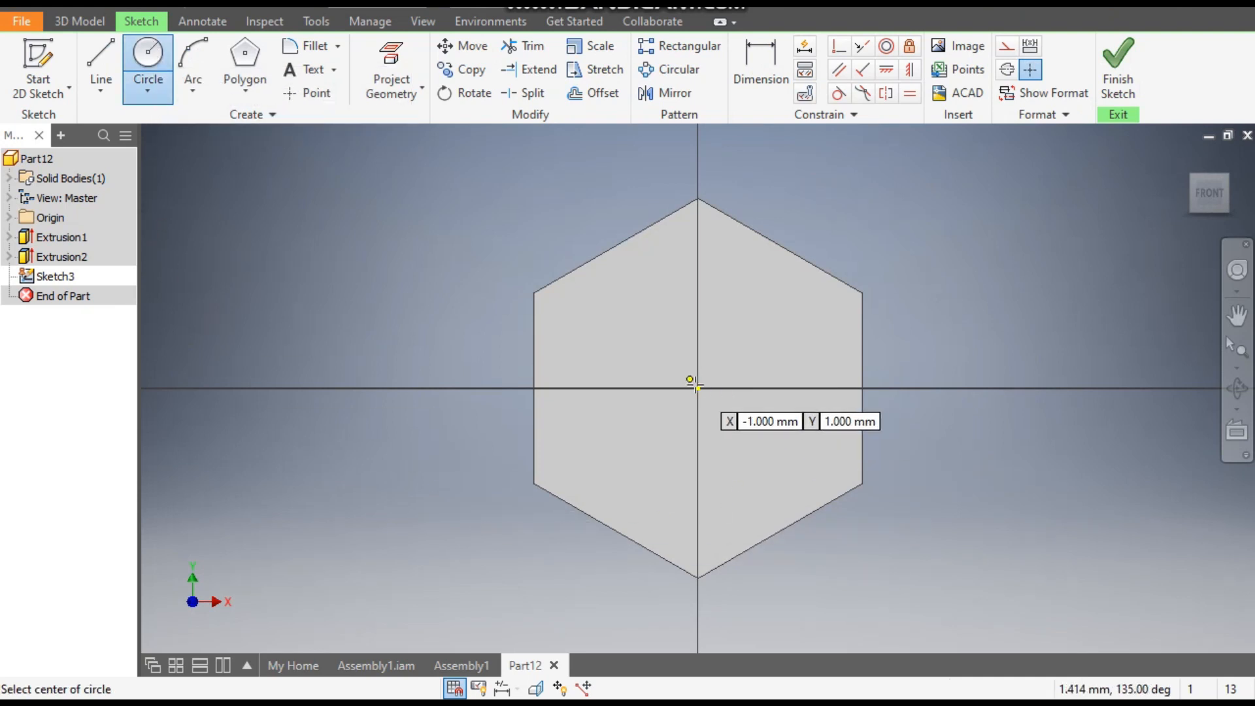
pyautogui.click(698, 389)
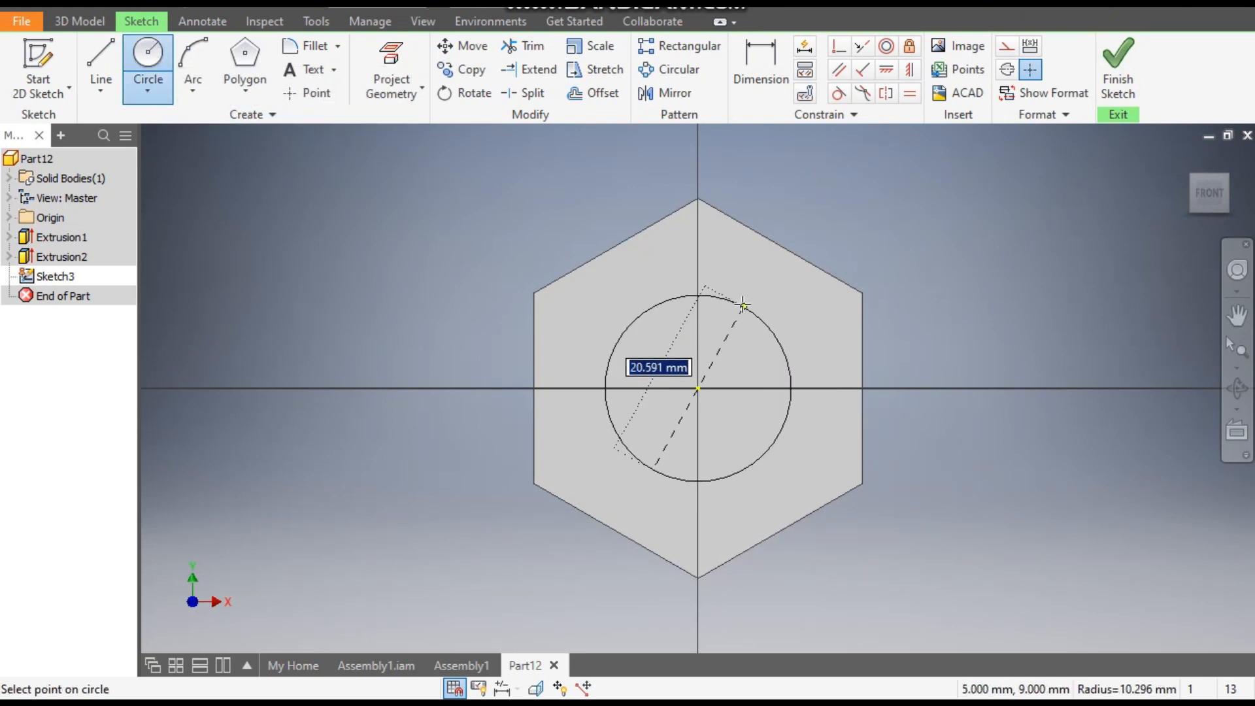
pyautogui.write('2')
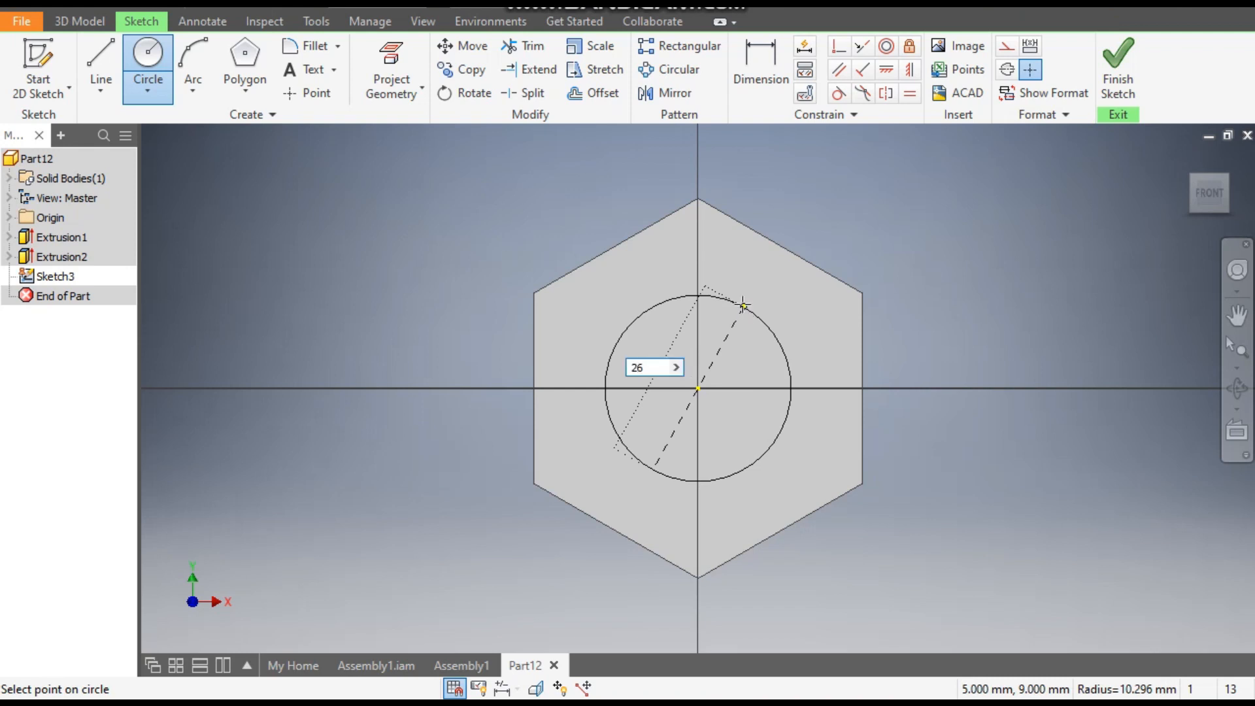
pyautogui.write('6')
pyautogui.press('Return')
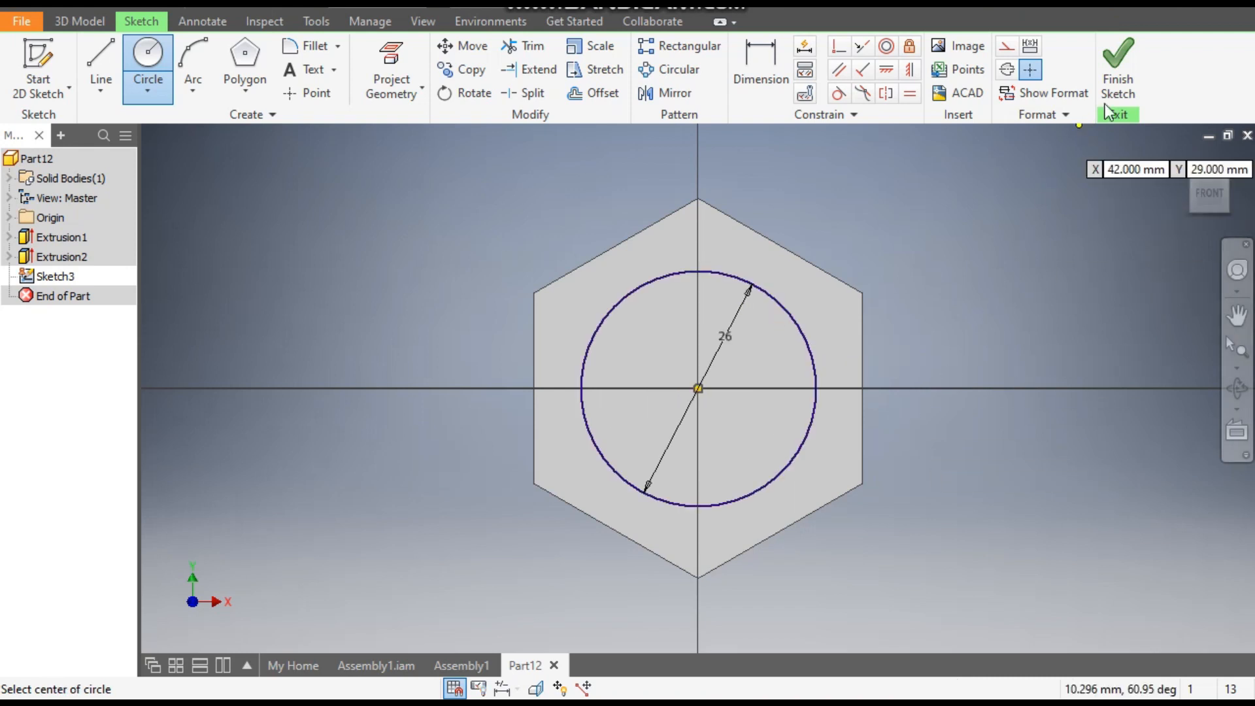
# - Finish the sketch and cut the 26 mm circle 13 mm deep into the hexagonal end with Extrude
pyautogui.click(1123, 80)
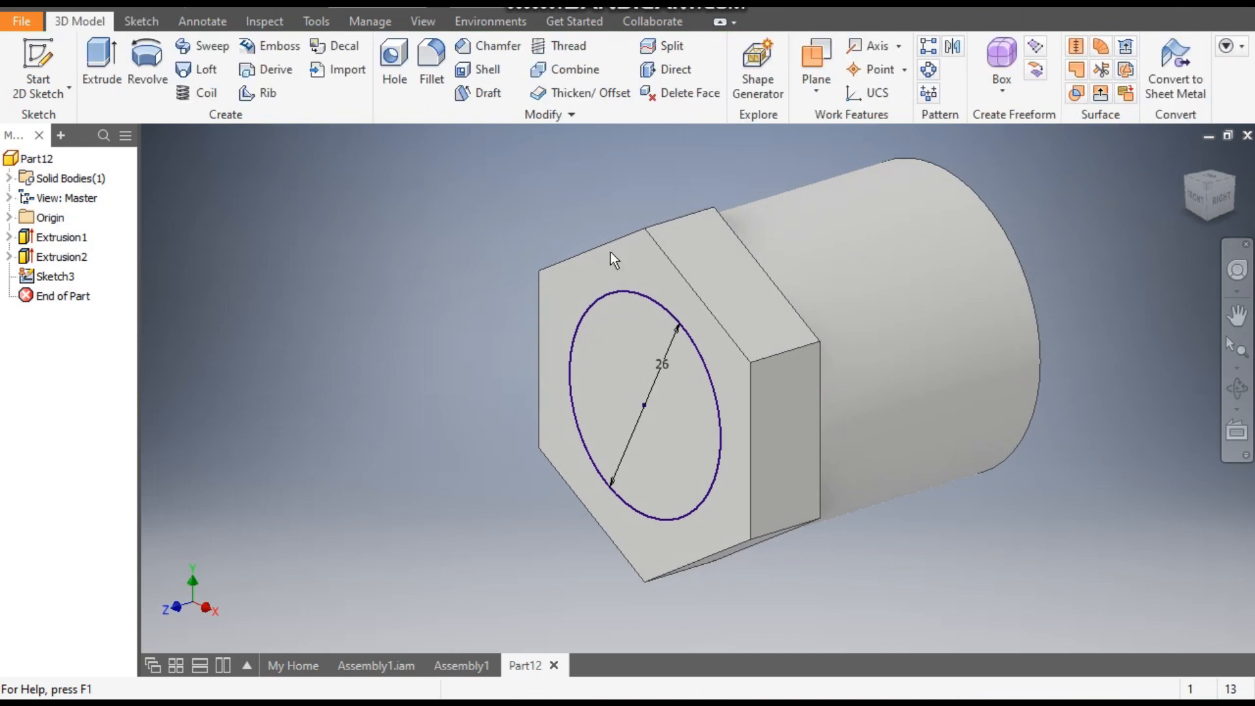
pyautogui.click(103, 60)
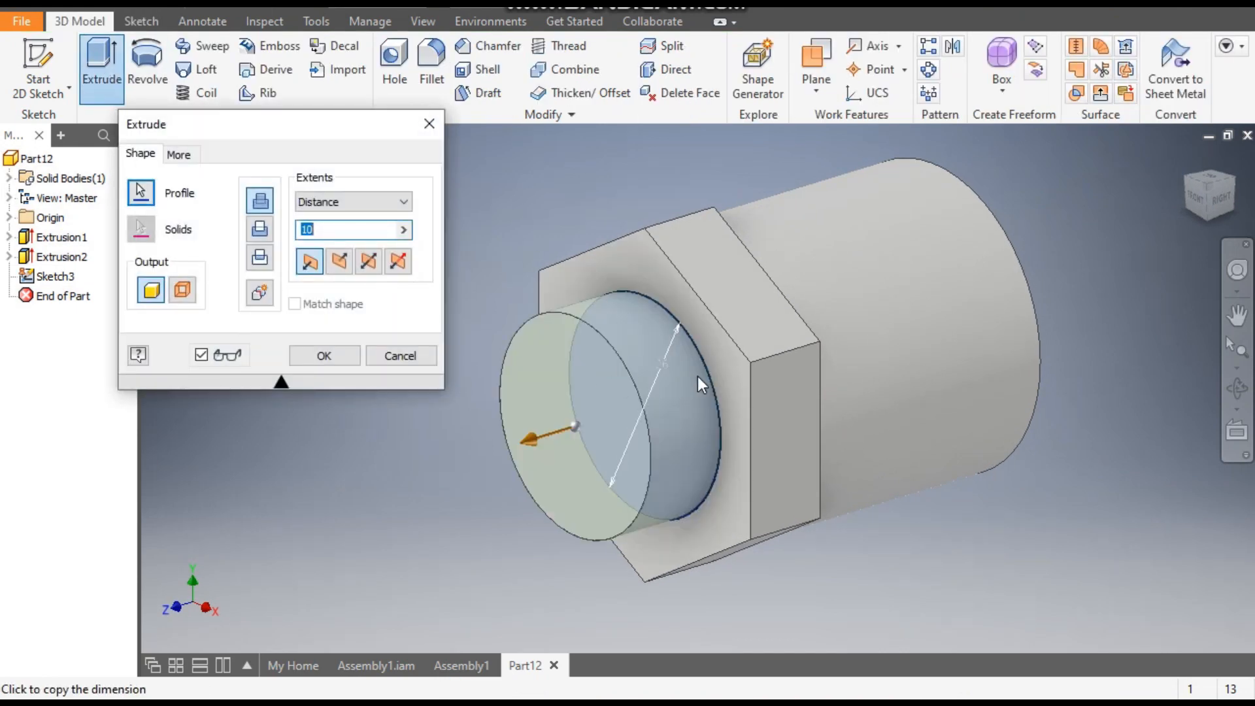
pyautogui.click(260, 230)
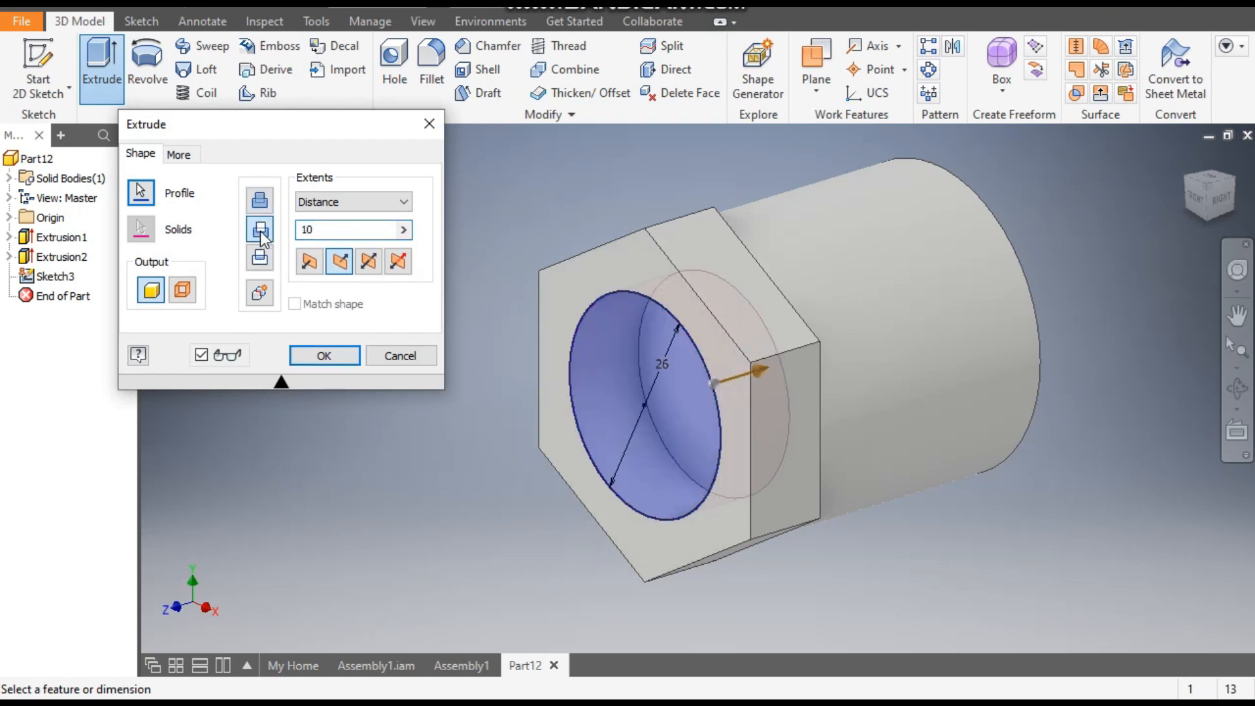
pyautogui.doubleClick(299, 234)
pyautogui.write('13')
pyautogui.click(330, 359)
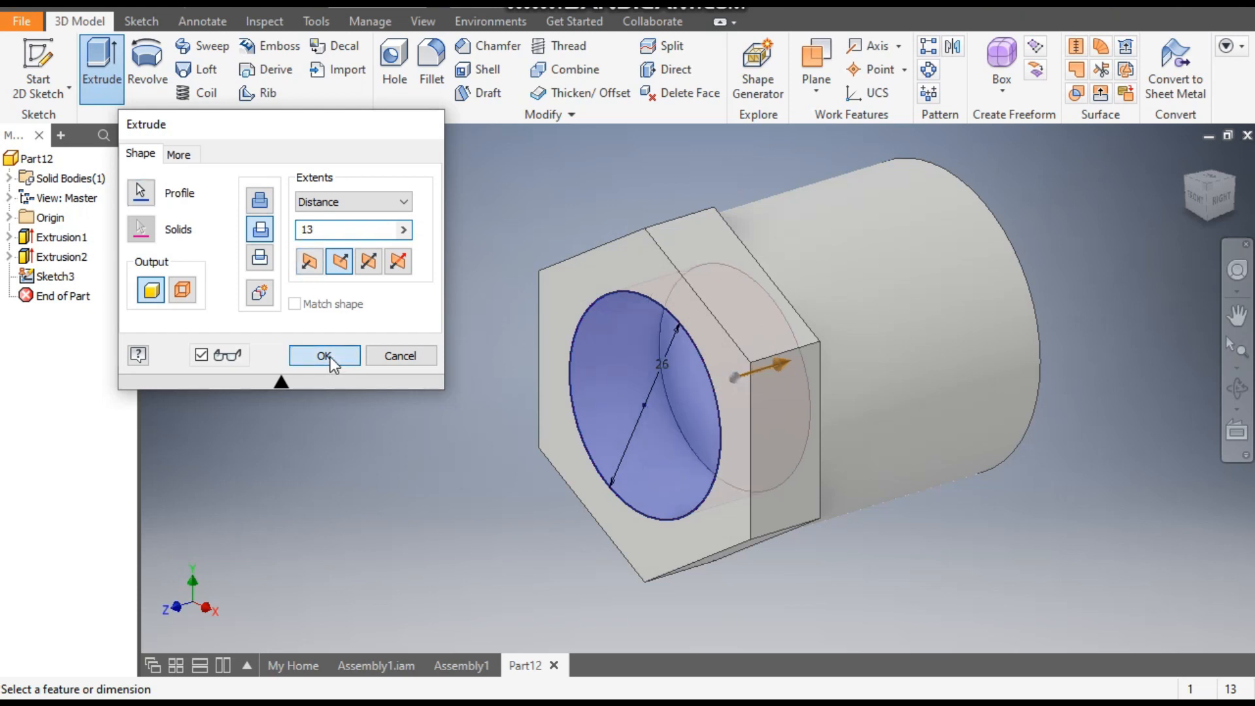
# - Mirror Extrusion2 and Extrusion3 about the XY Plane onto the opposite end of the cylinder
pyautogui.click(1202, 204)
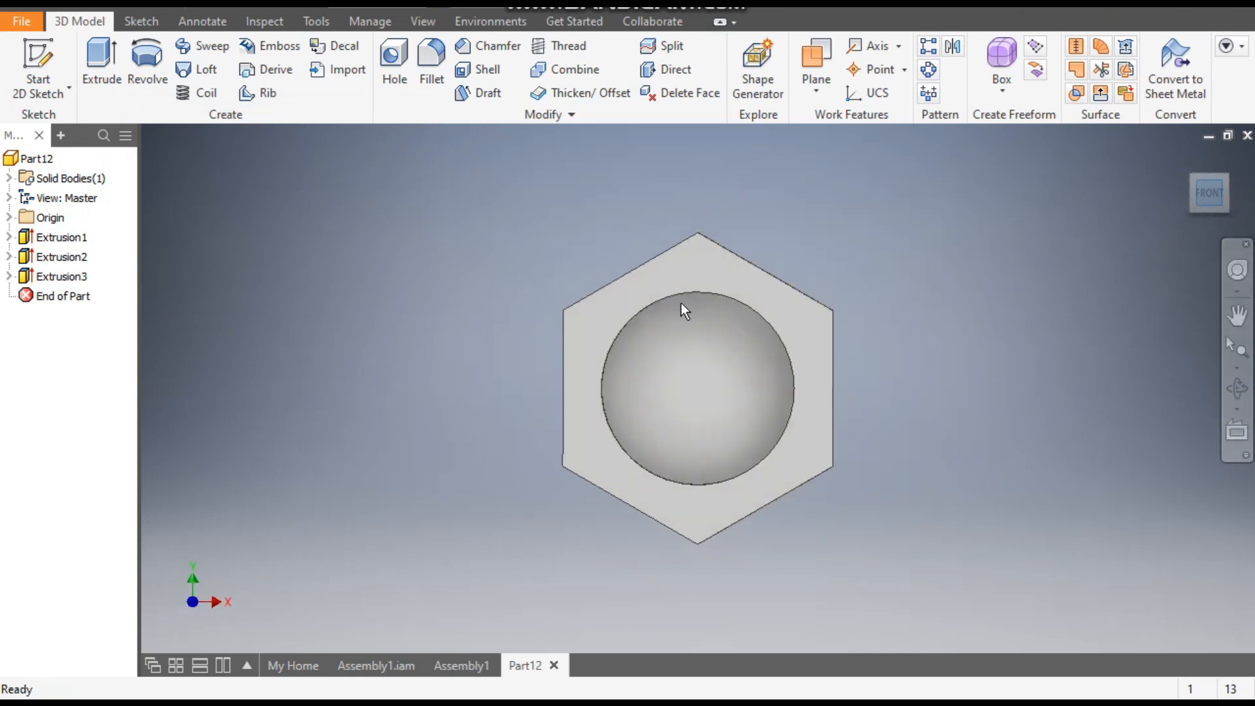
pyautogui.click(1194, 179)
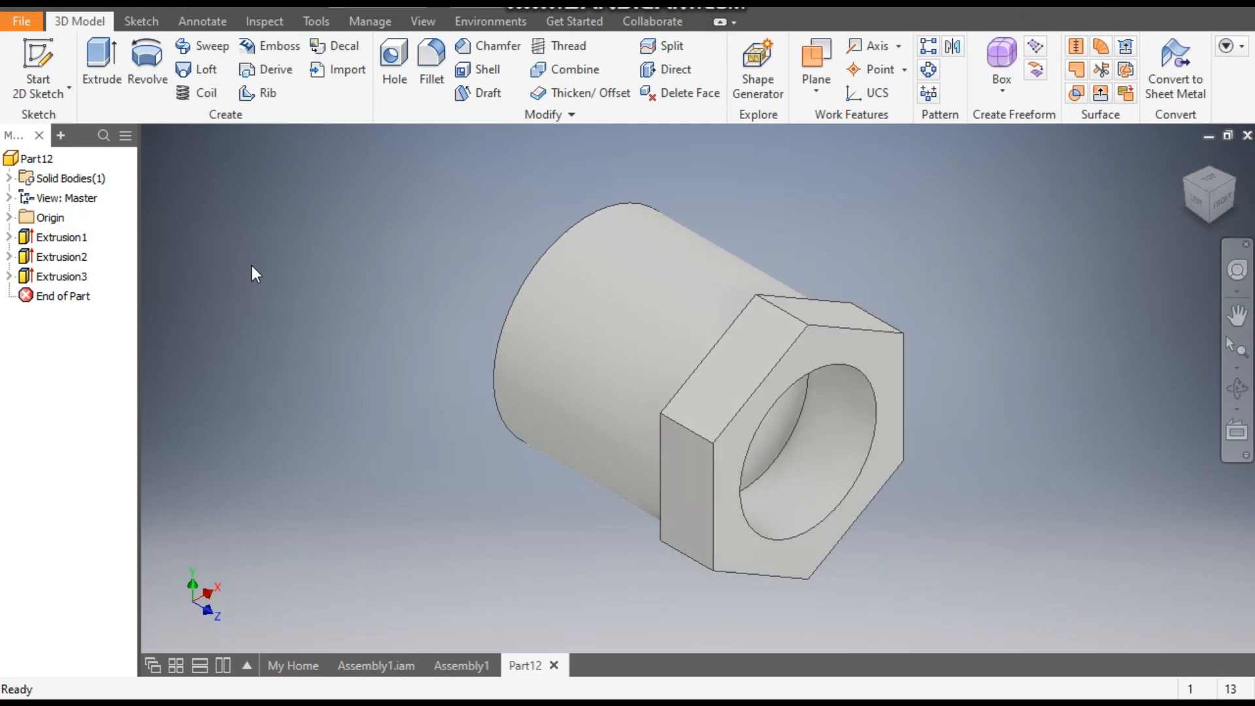
pyautogui.click(956, 55)
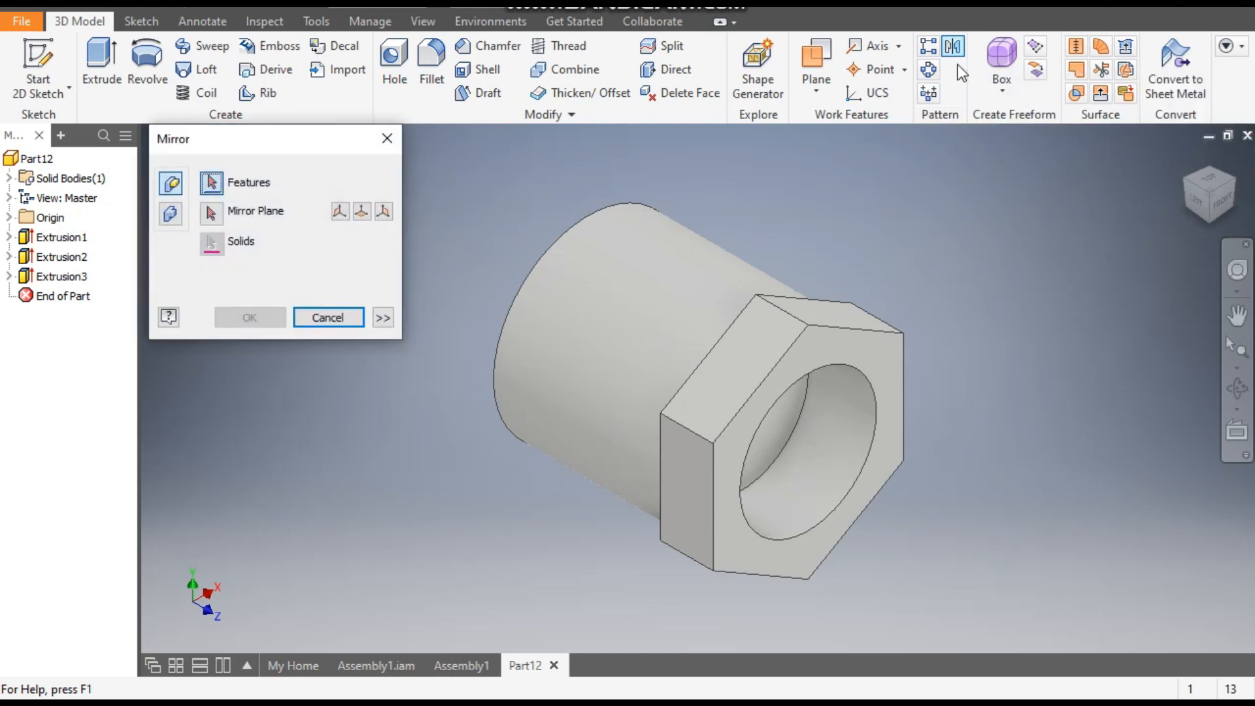
pyautogui.click(63, 261)
pyautogui.click(68, 280)
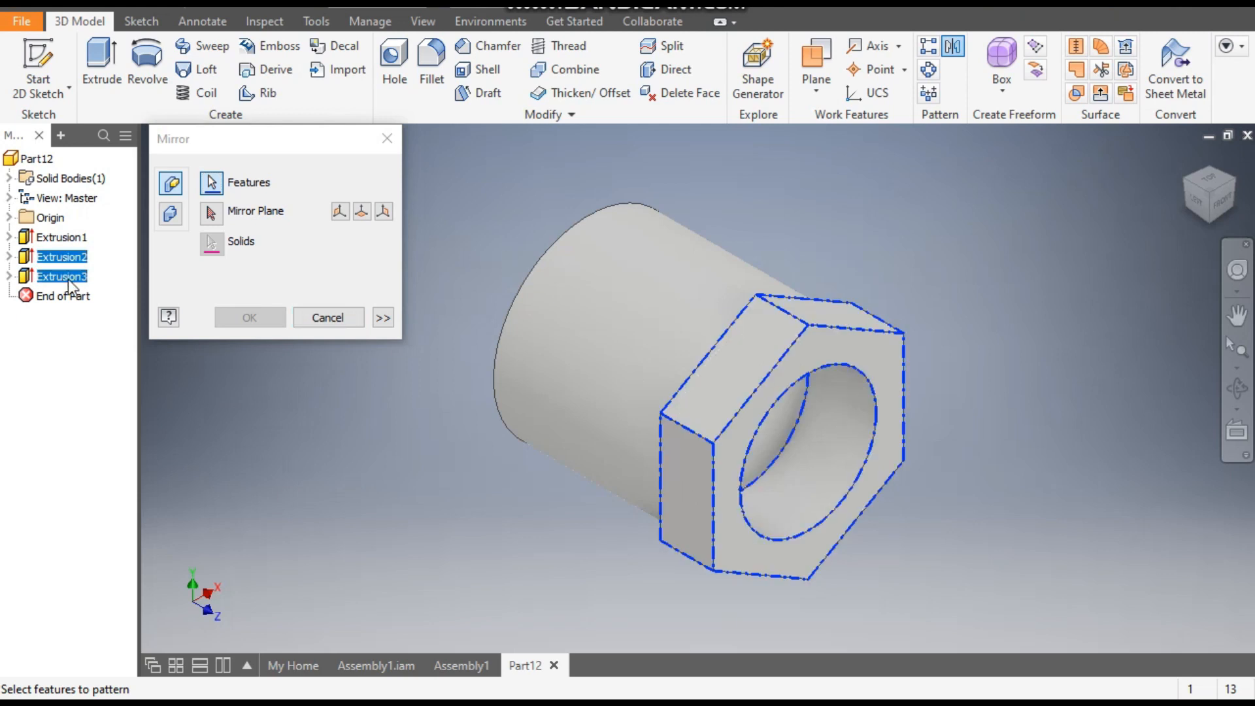
pyautogui.click(216, 214)
pyautogui.click(9, 217)
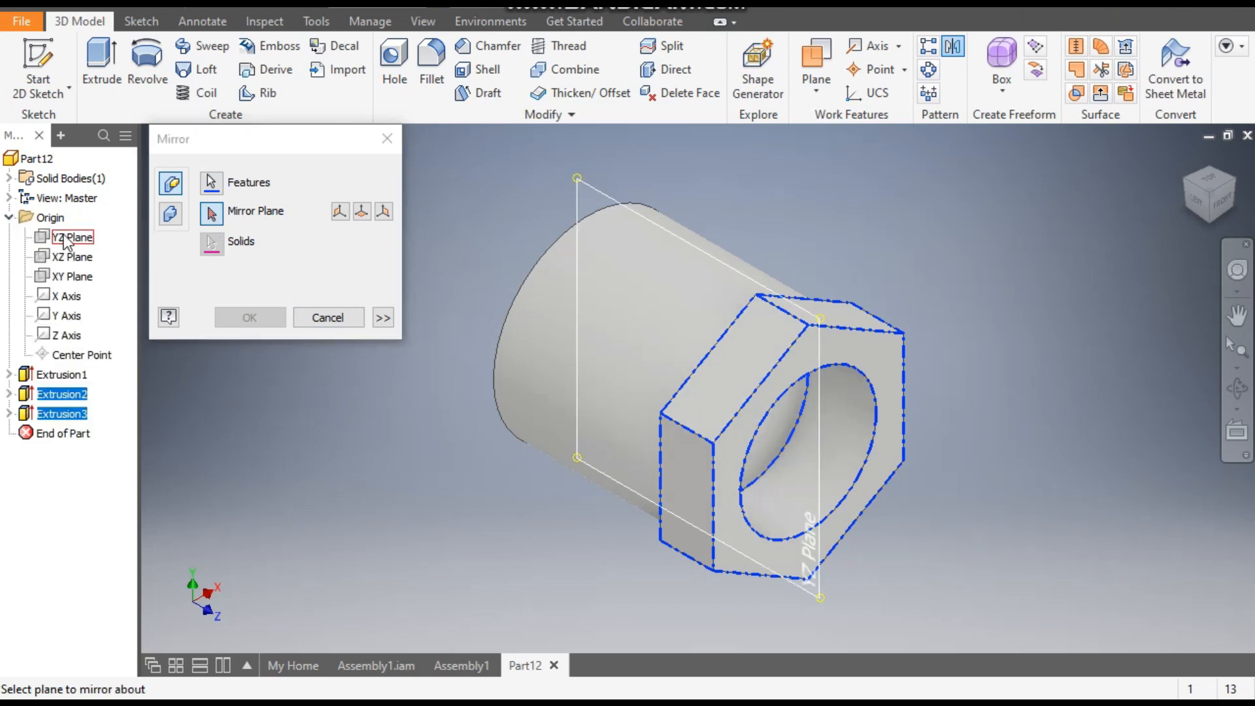
pyautogui.click(63, 283)
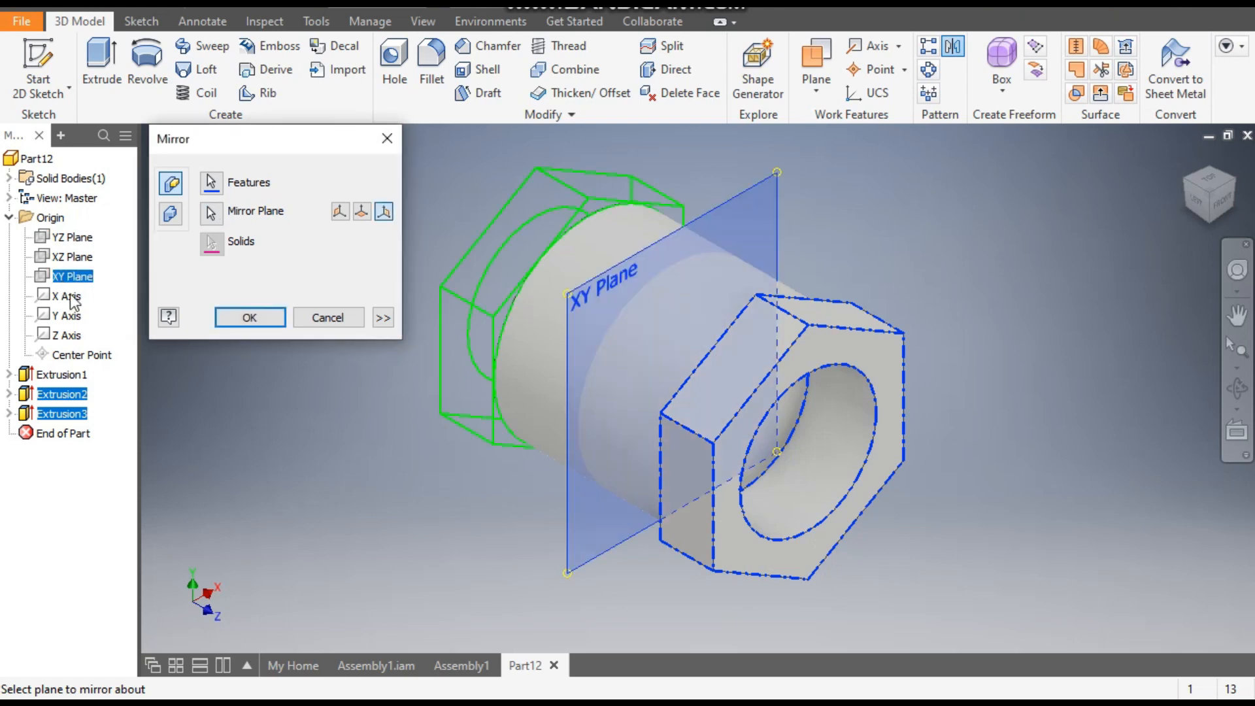
pyautogui.click(1183, 182)
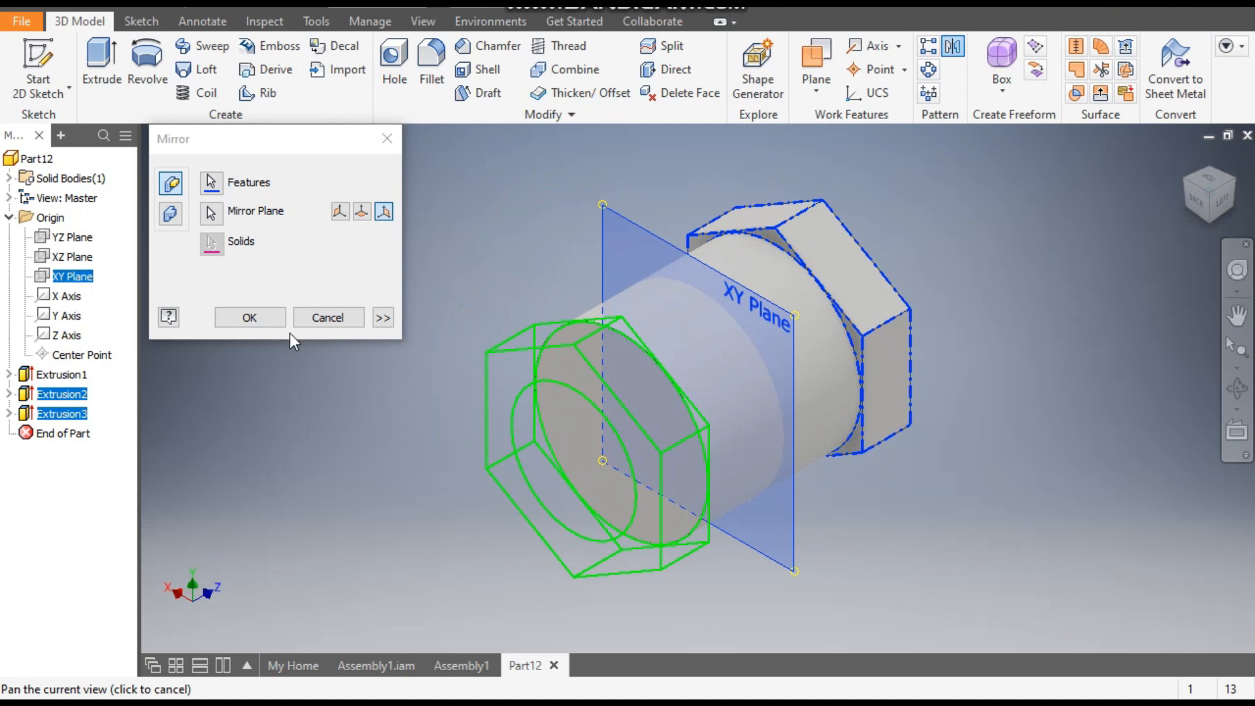
pyautogui.click(264, 323)
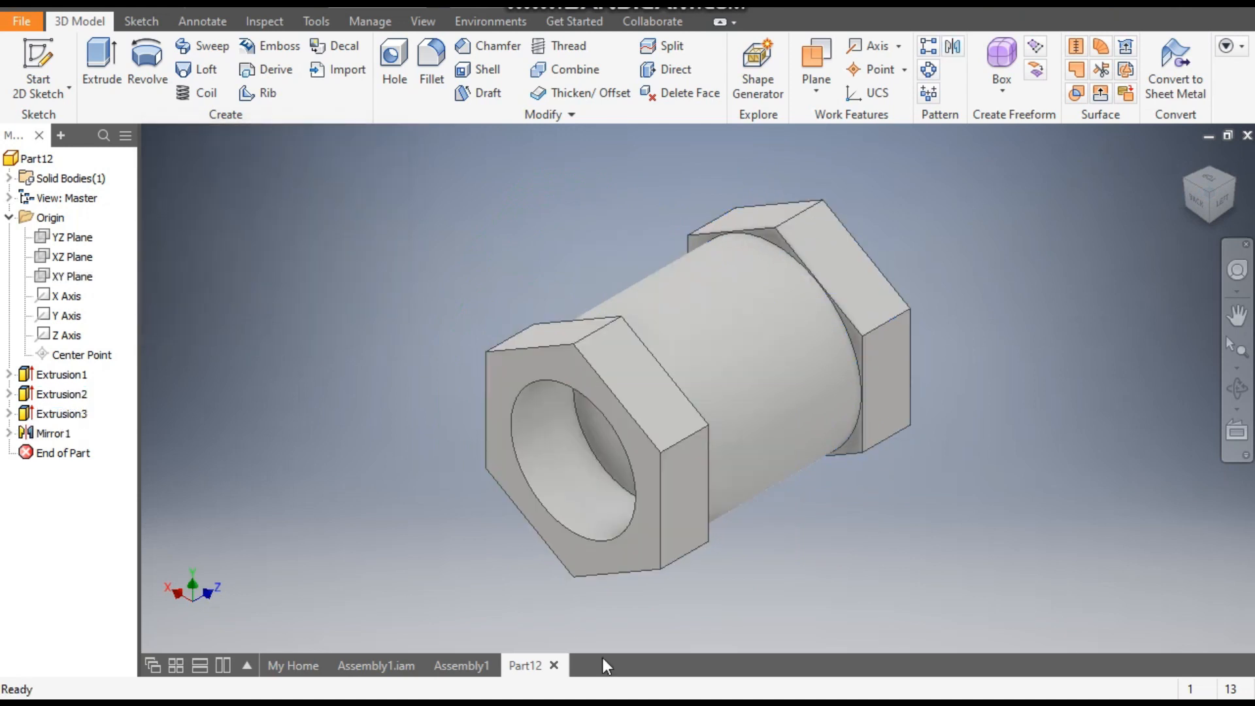
# - Start a sketch on the YZ Plane and draw a closed triangle of lines at the upper outer corner of the +Z hexagonal end
pyautogui.click(1231, 198)
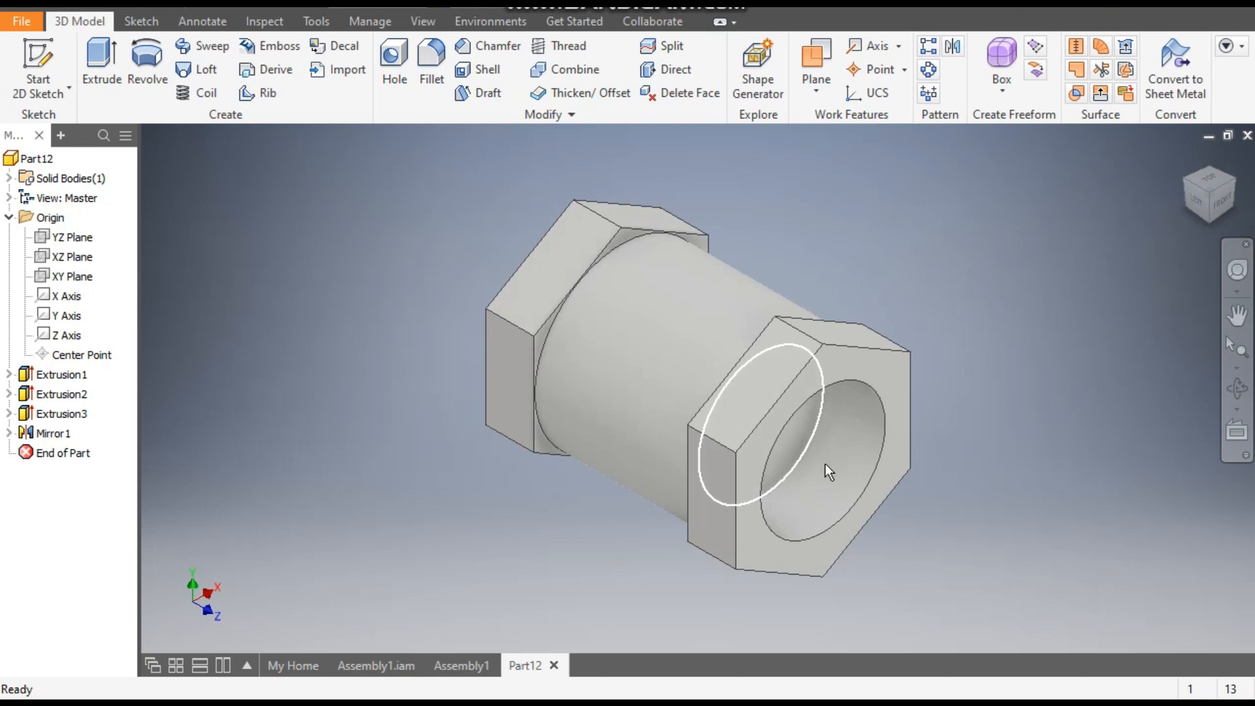
pyautogui.click(80, 238)
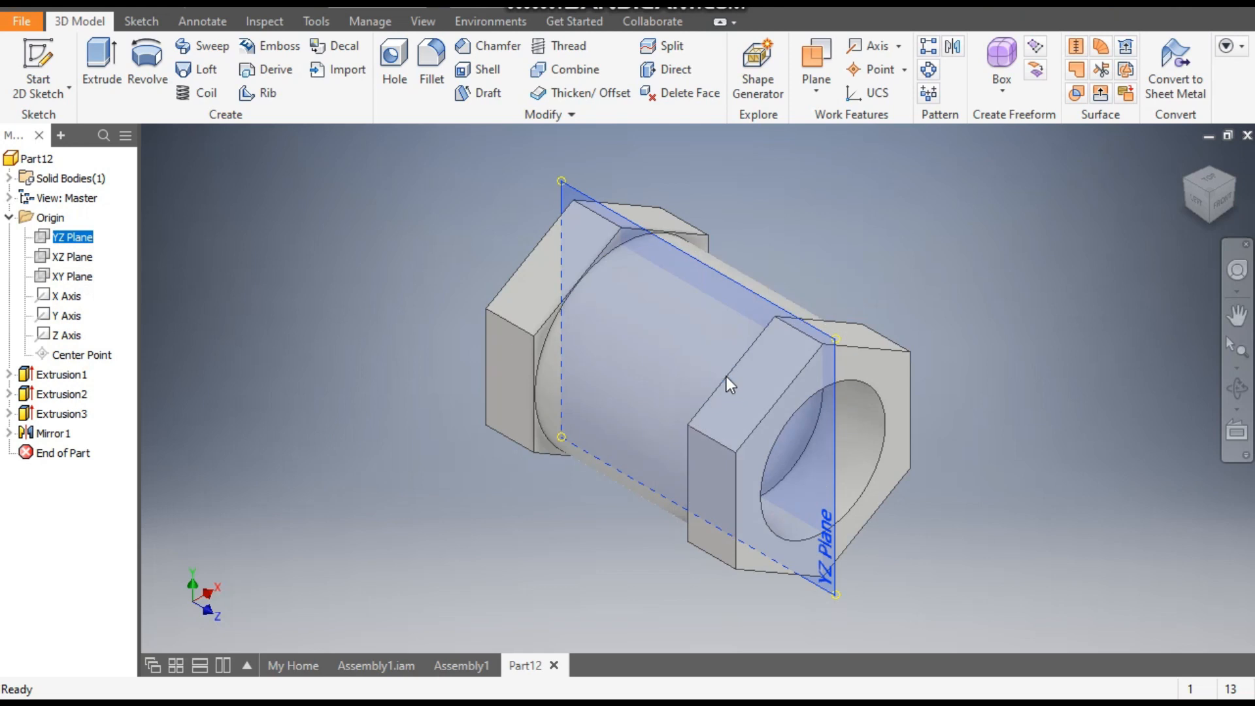
pyautogui.click(725, 375)
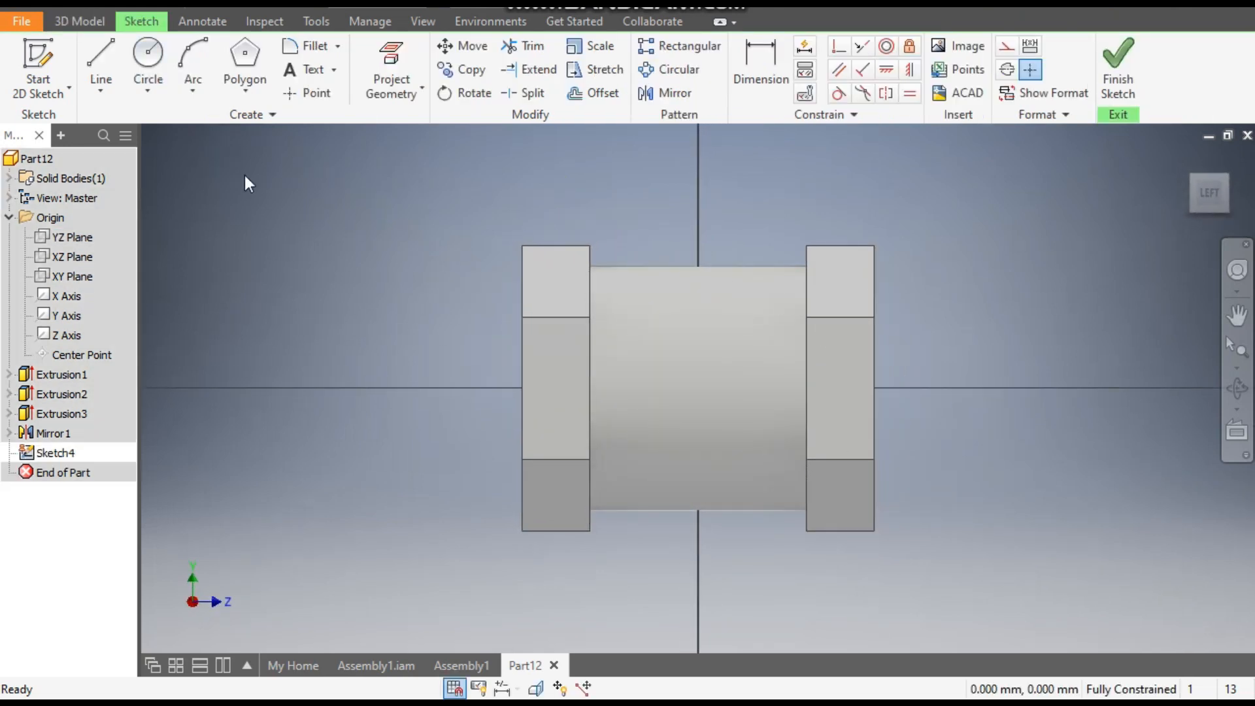
pyautogui.click(101, 50)
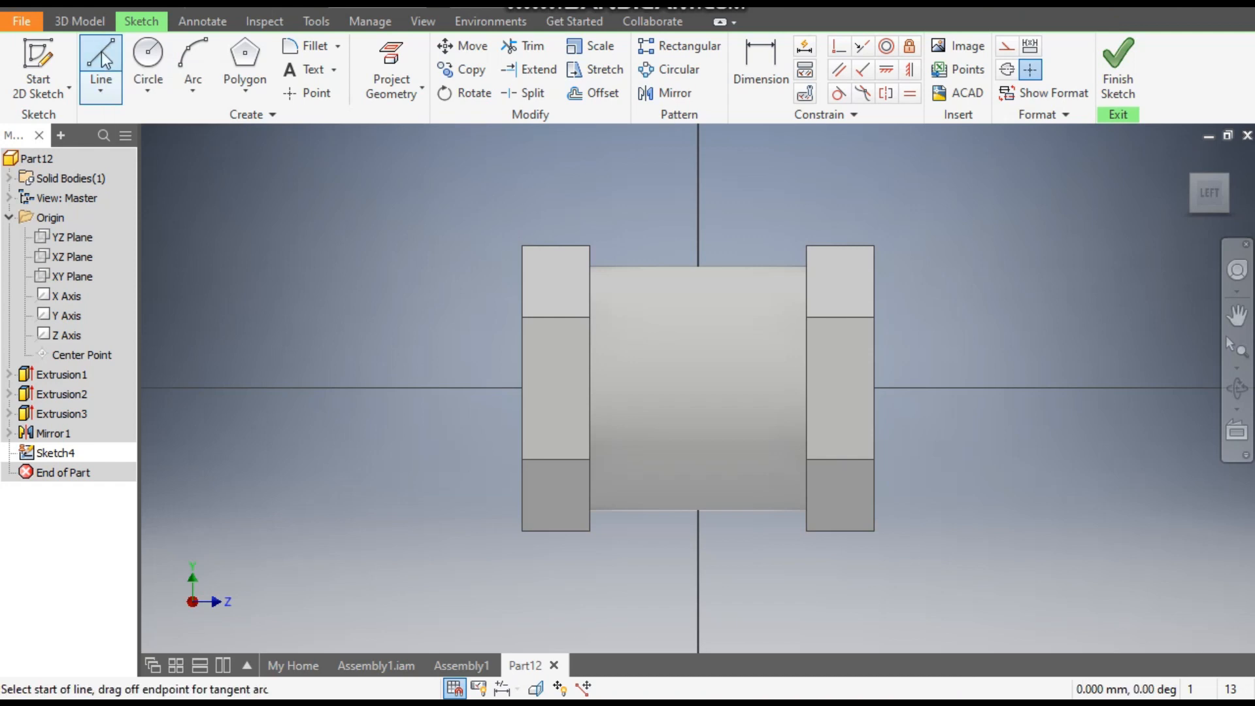
pyautogui.click(875, 247)
pyautogui.scroll(5, 875, 247)
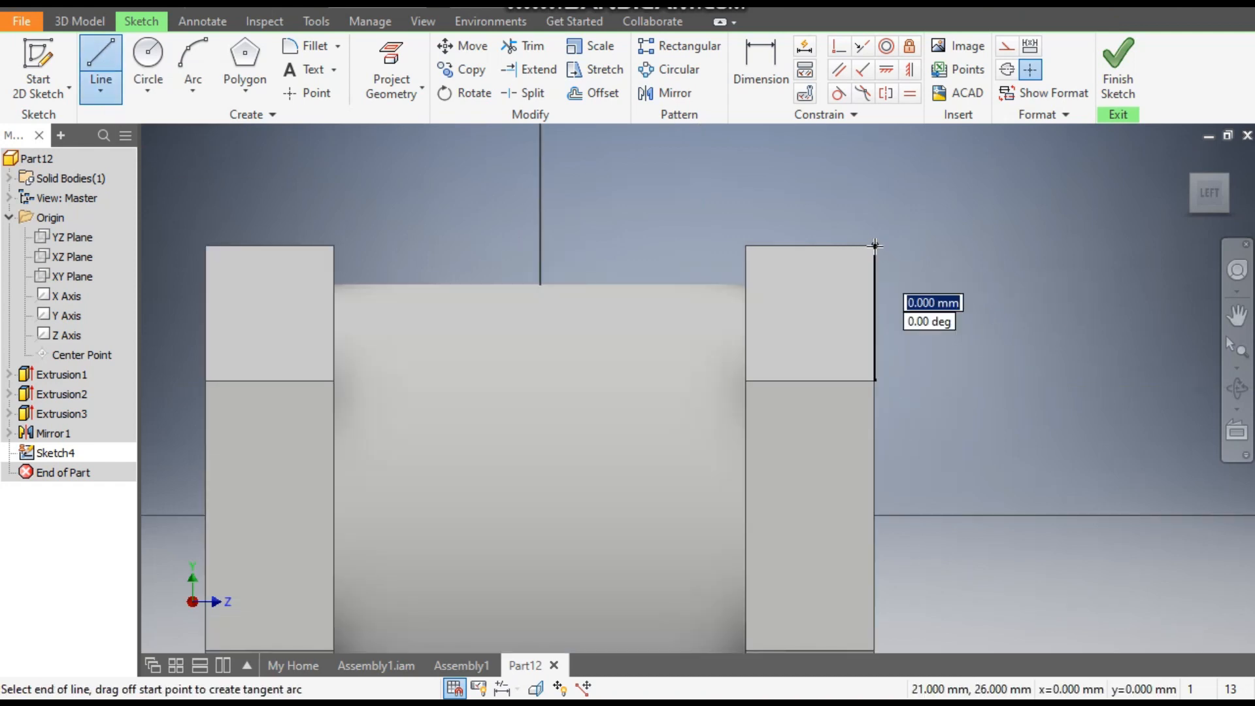
pyautogui.moveTo(875, 386); pyautogui.dragTo(875, 386)
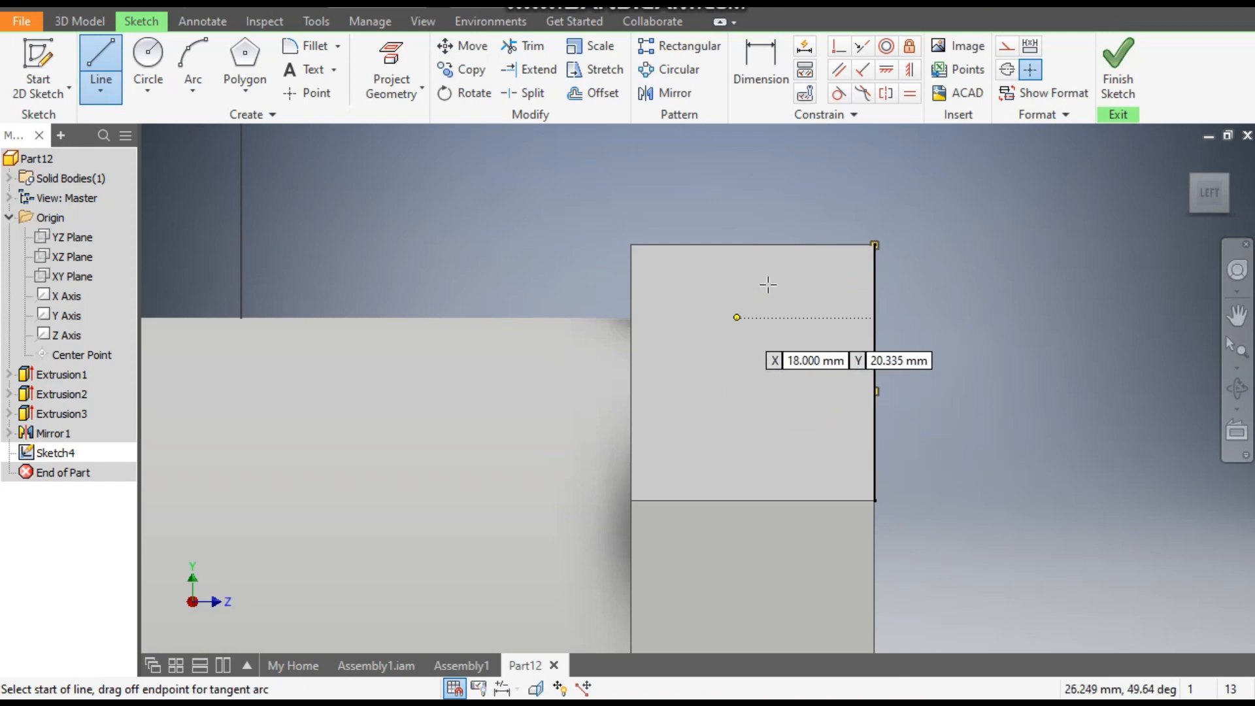
pyautogui.click(785, 246)
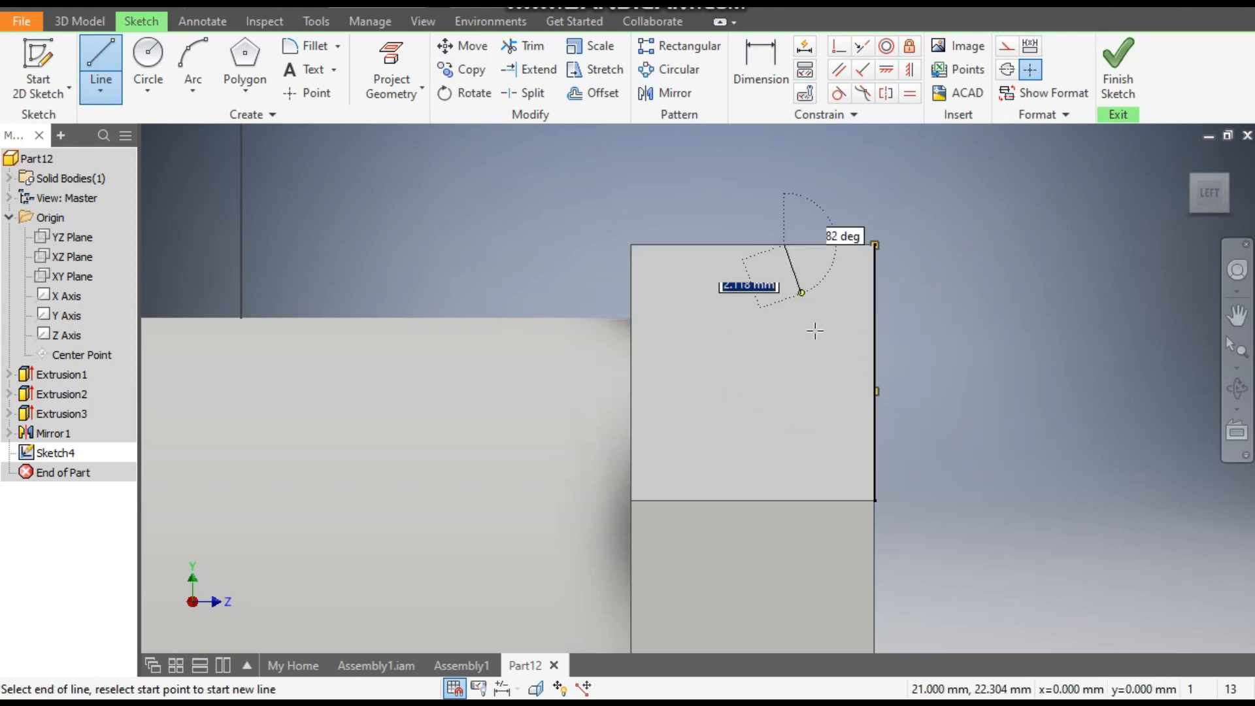
pyautogui.click(876, 392)
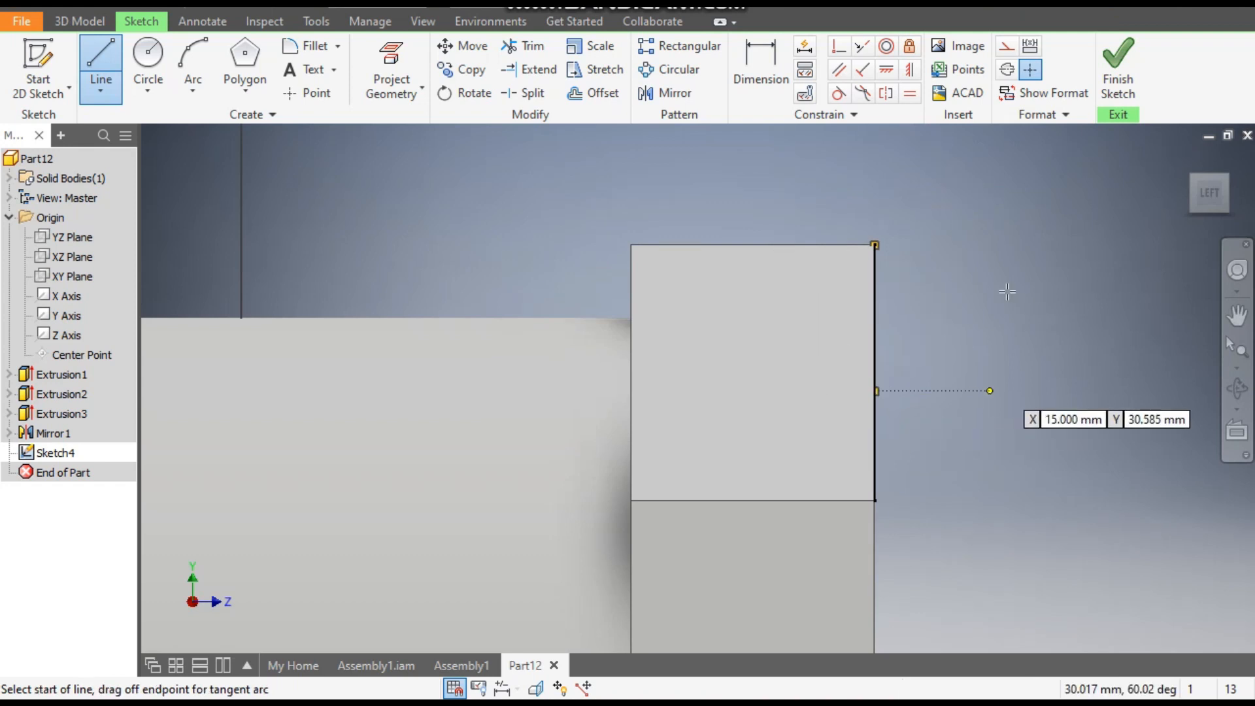
pyautogui.click(785, 246)
pyautogui.click(876, 245)
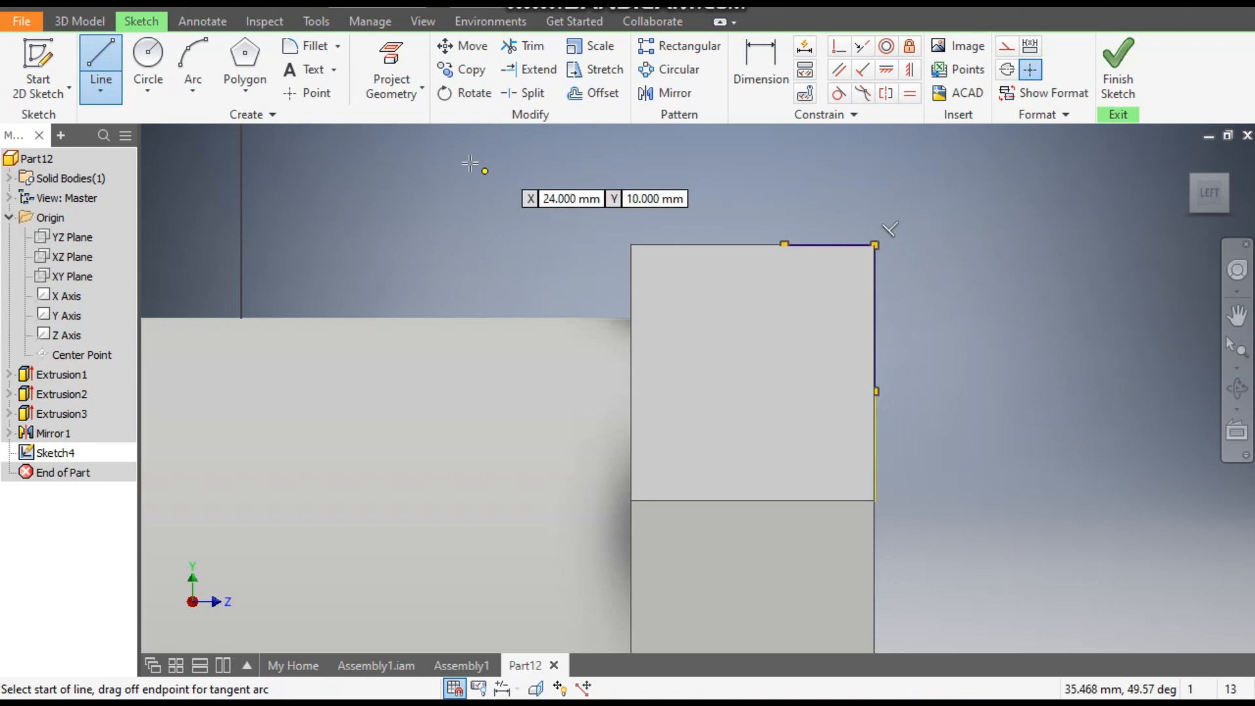
# - Change the model's visual style to Wireframe and return to the sketch tools
pyautogui.click(423, 21)
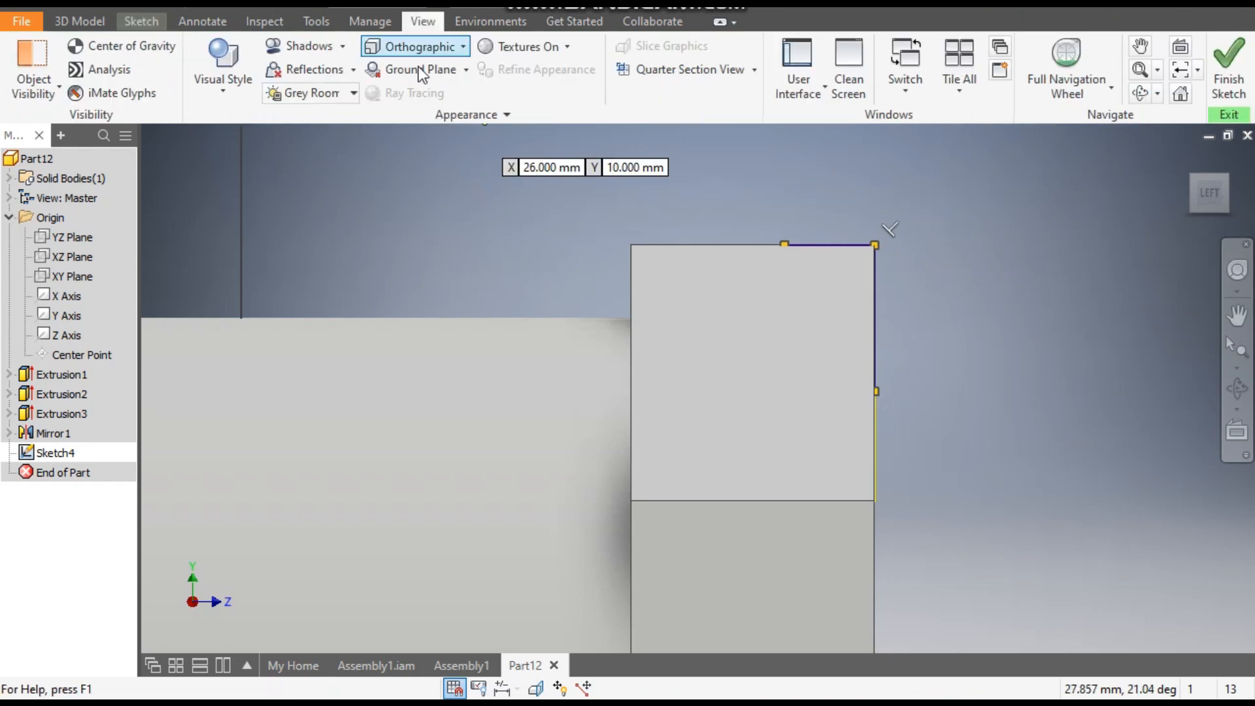
pyautogui.click(229, 102)
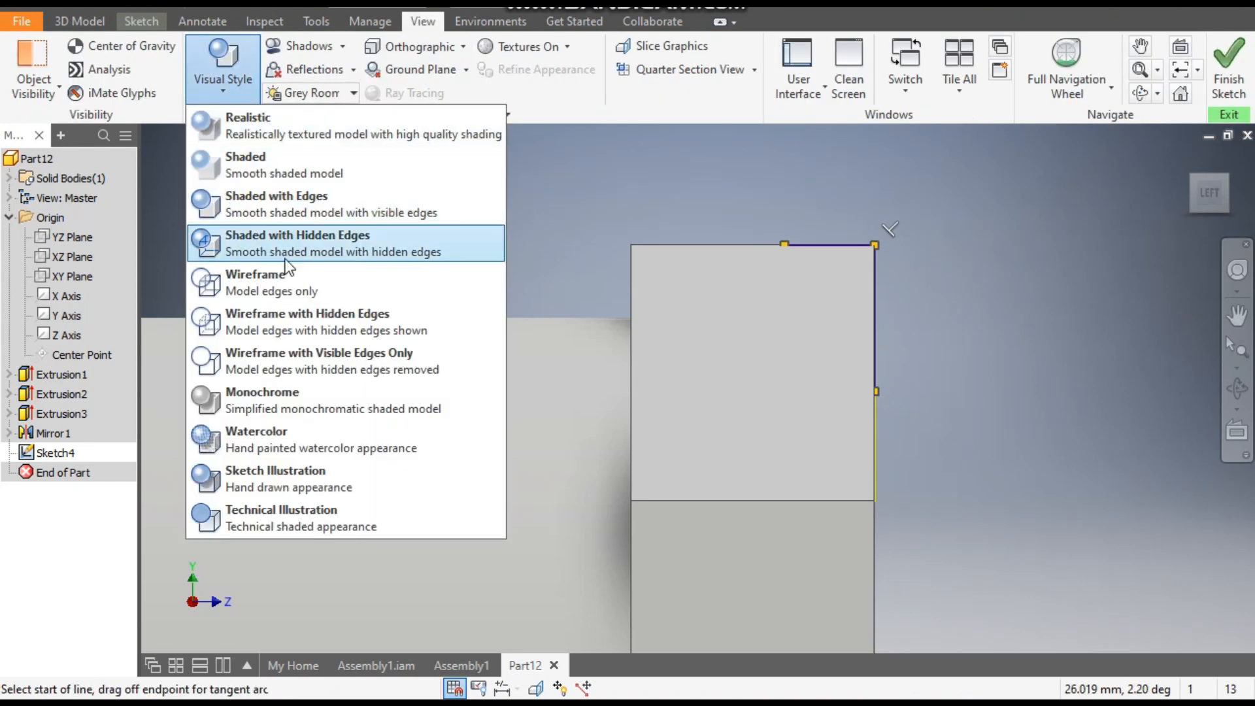
pyautogui.click(272, 280)
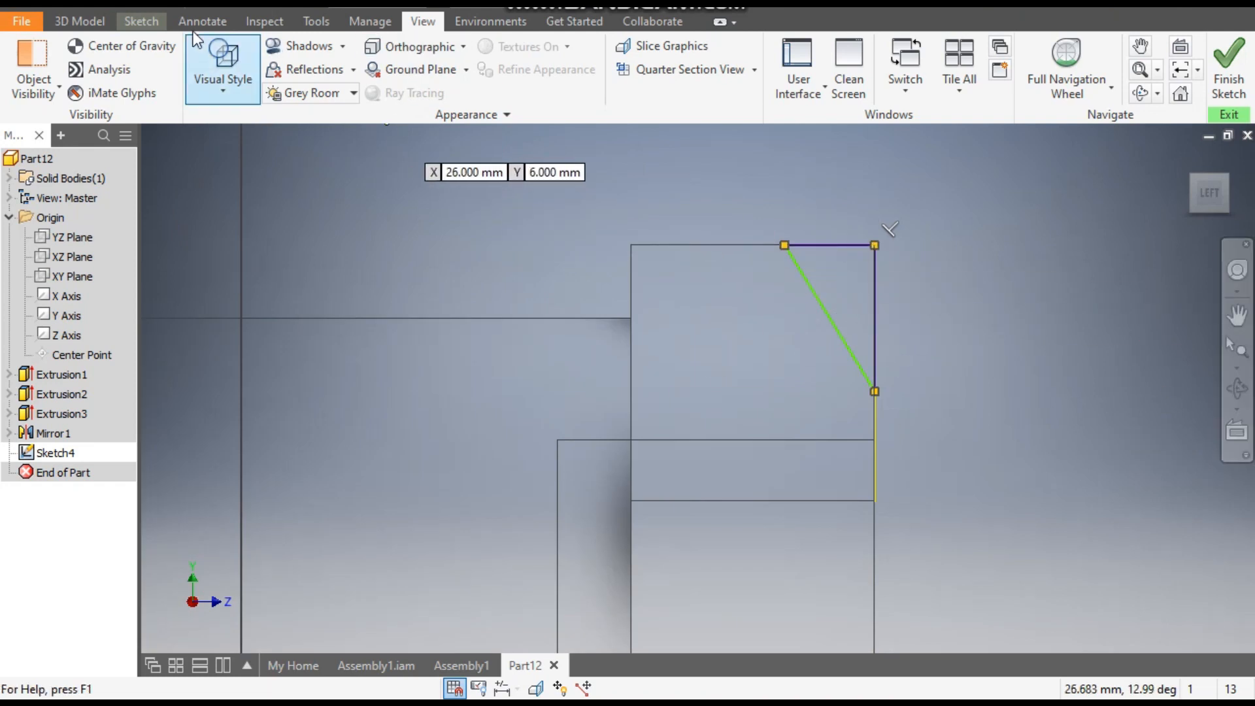
pyautogui.click(143, 21)
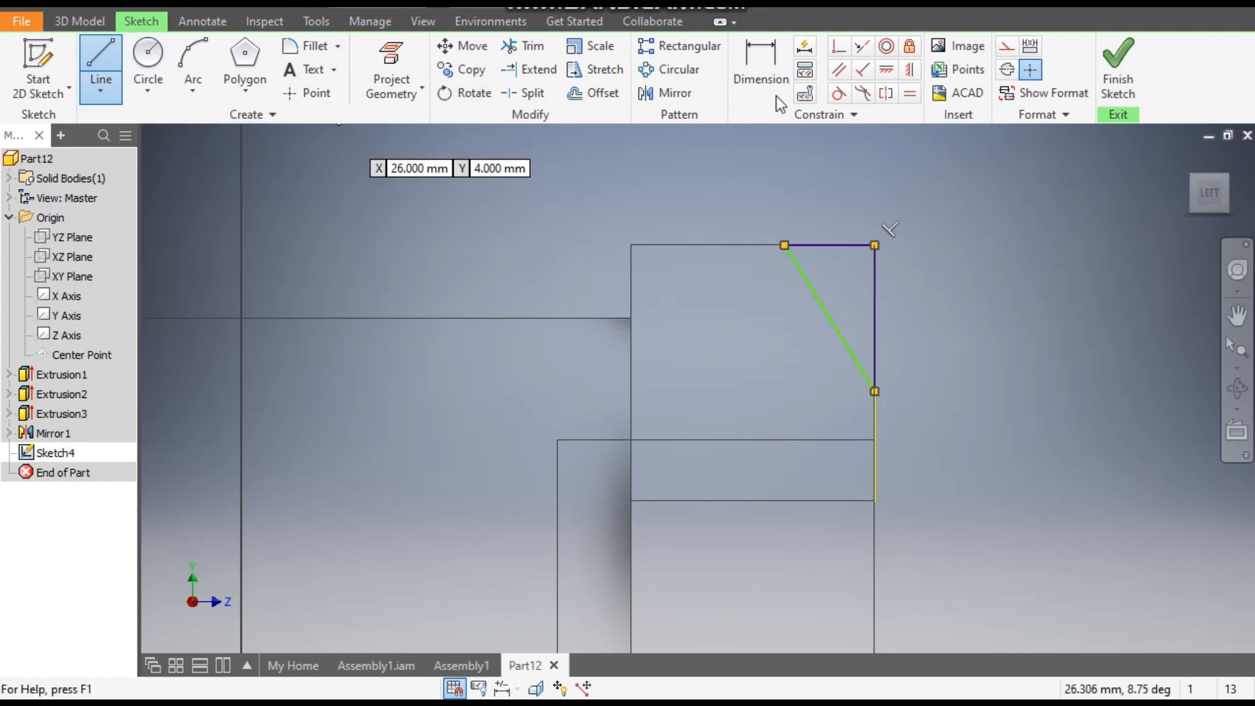
# - Dimension the corner triangle's horizontal and vertical legs to 3 mm each
pyautogui.click(748, 58)
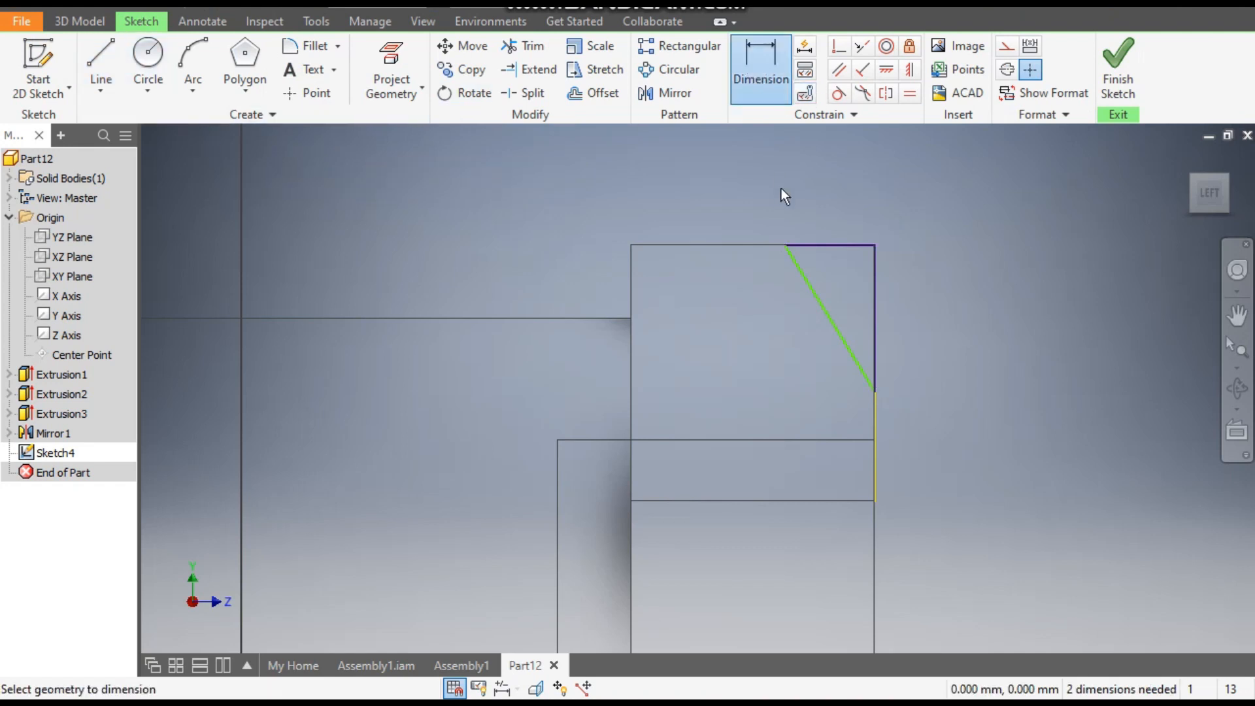
pyautogui.click(786, 246)
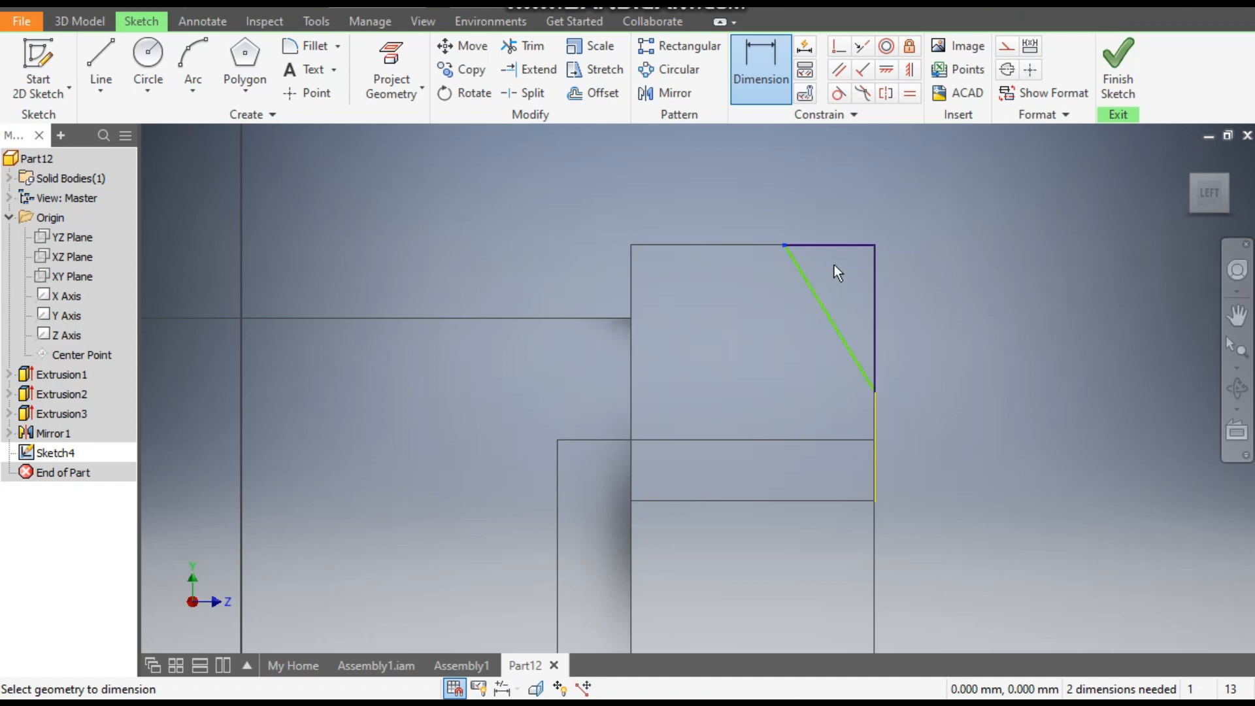
pyautogui.click(876, 264)
pyautogui.click(849, 181)
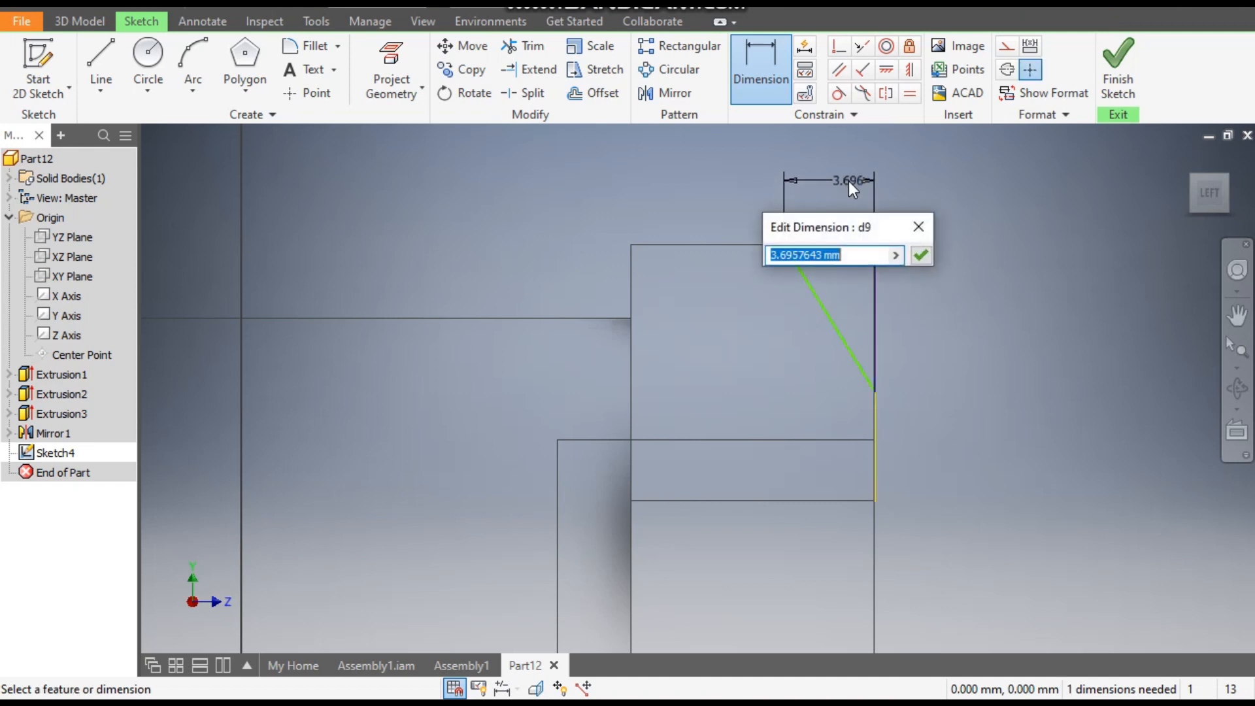
pyautogui.write('3')
pyautogui.press('Return')
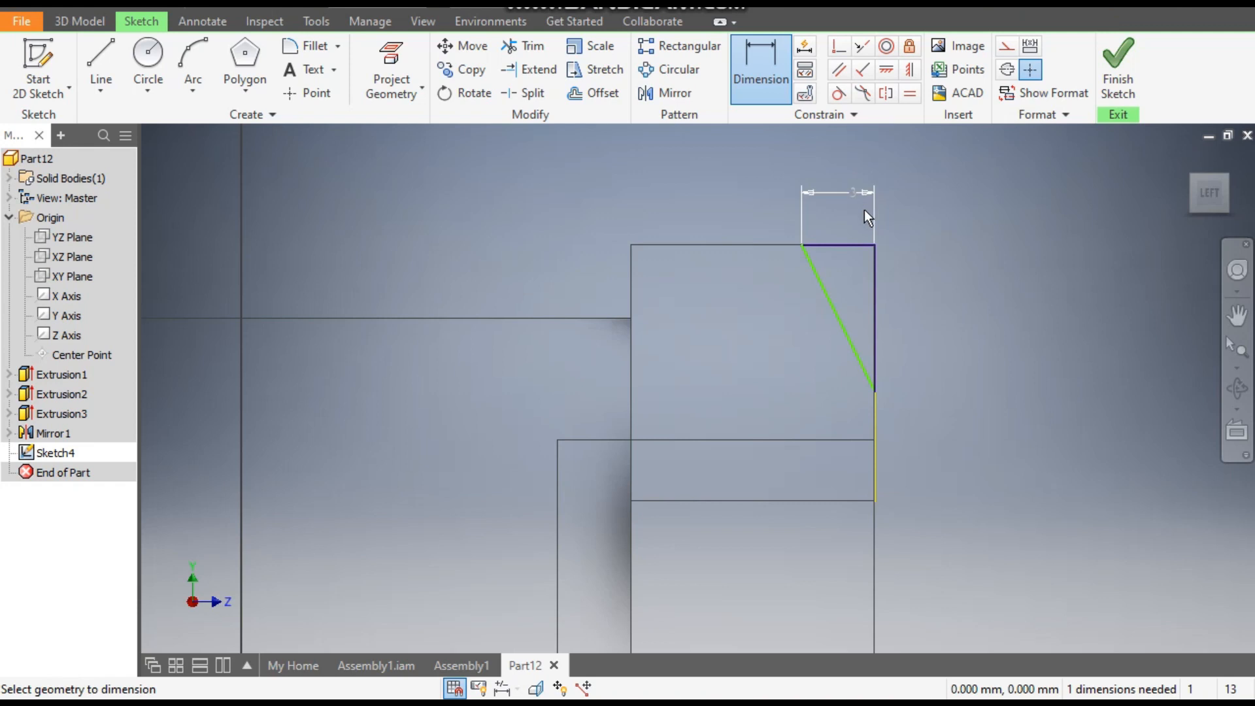
pyautogui.click(877, 246)
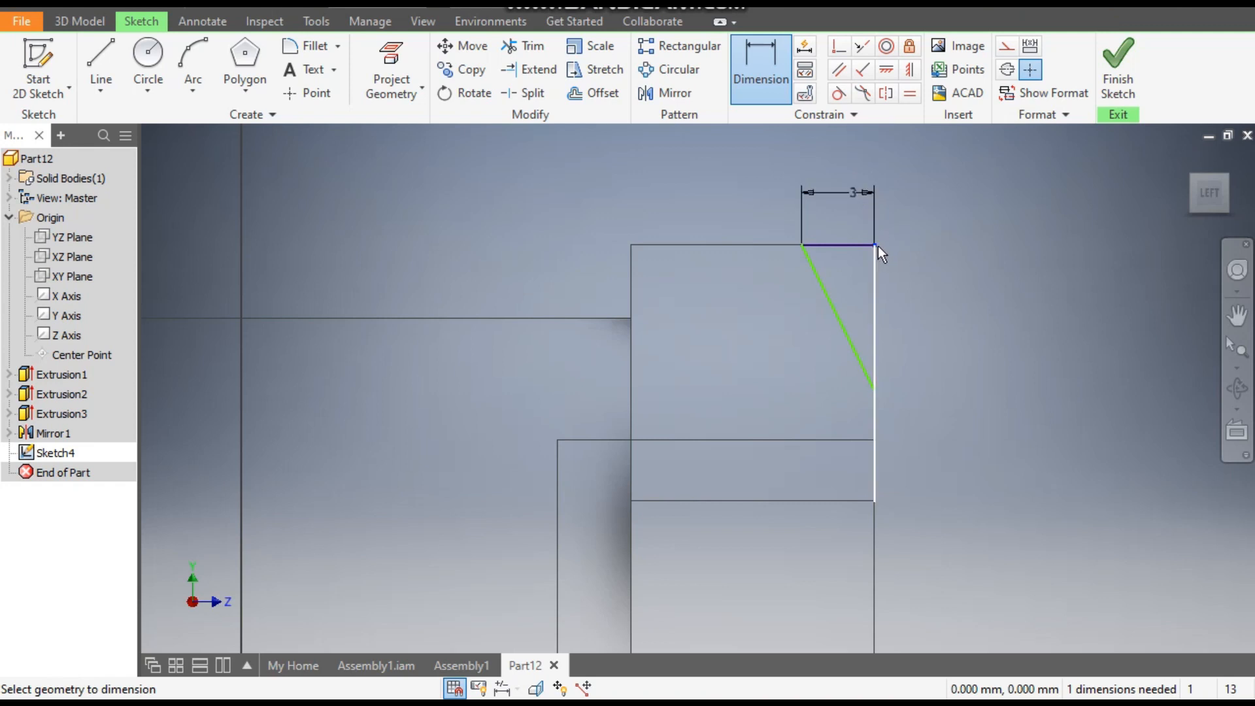
pyautogui.click(874, 391)
pyautogui.click(933, 332)
pyautogui.write('3')
pyautogui.press('Return')
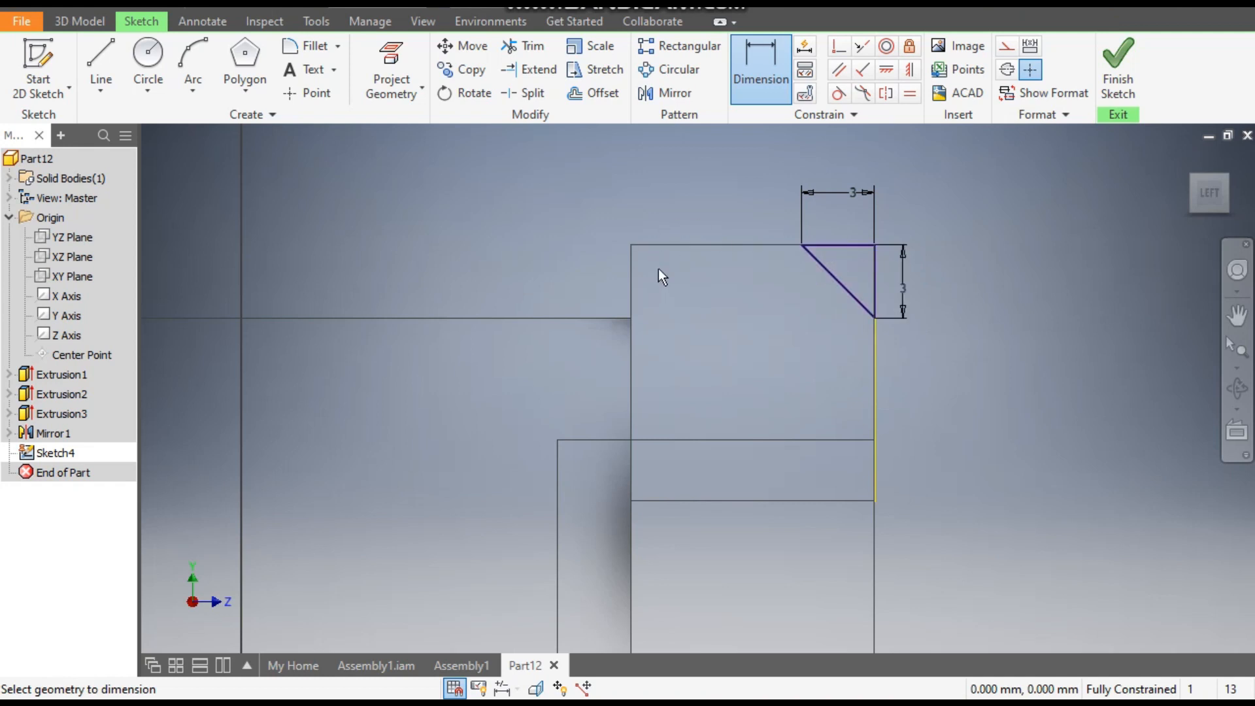
# - Draw a 6 mm vertical line down from the midpoint of the hexagonal end's top edge and convert it to construction geometry
pyautogui.click(101, 62)
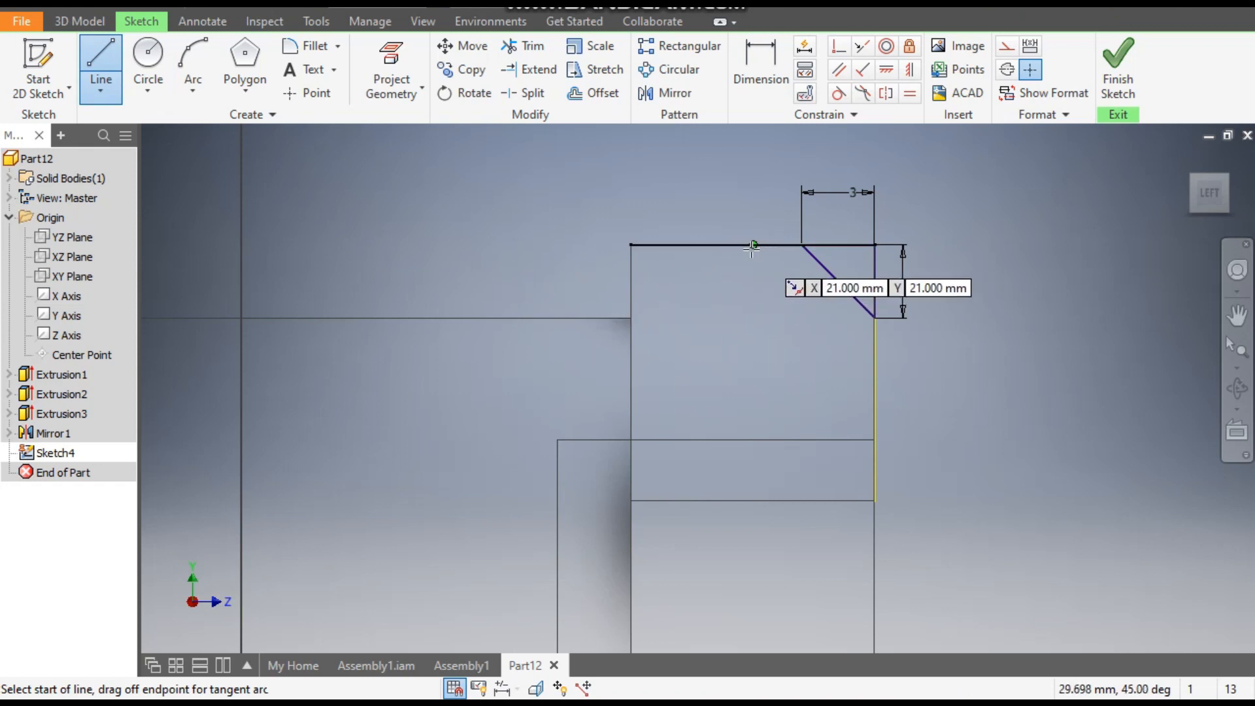
pyautogui.click(755, 245)
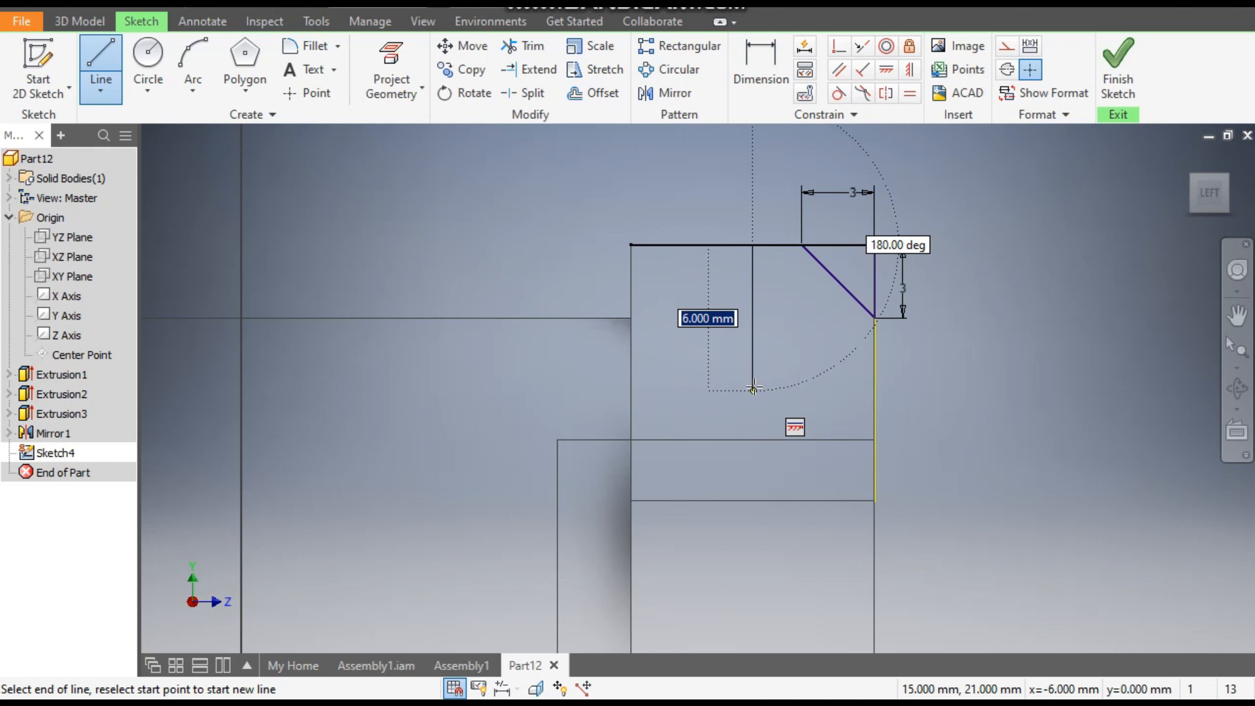
pyautogui.click(754, 389)
pyautogui.press('Escape')
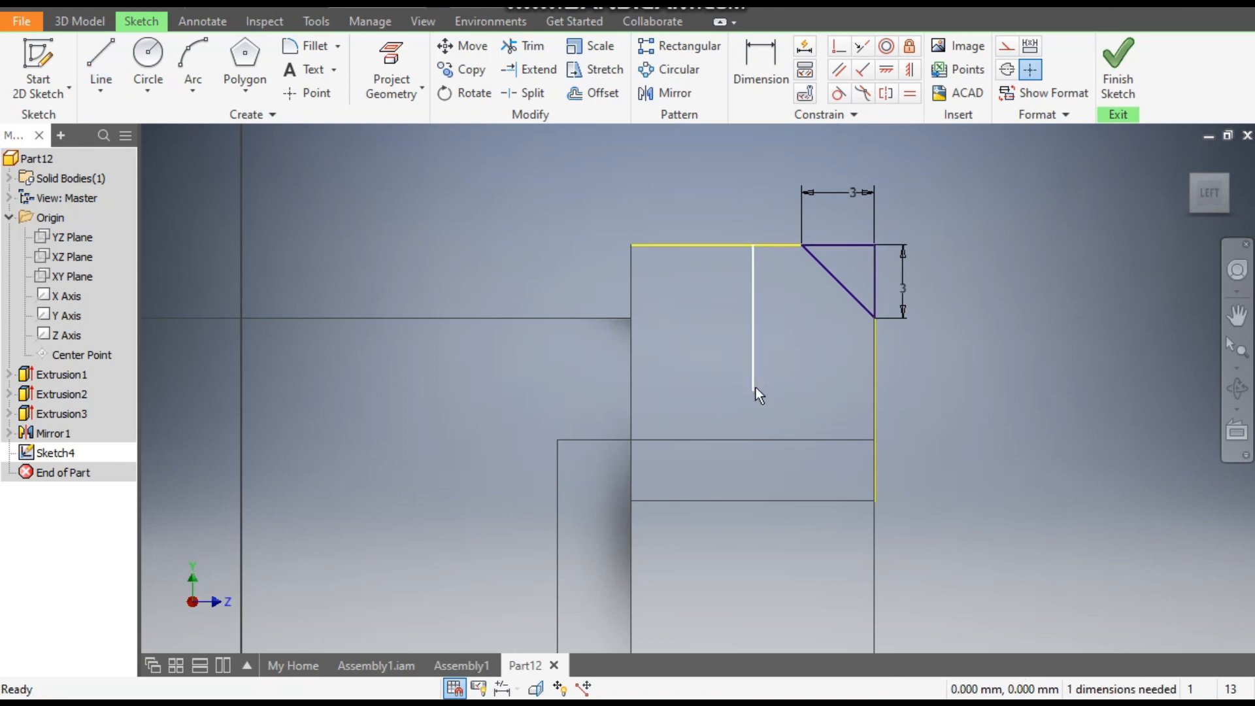
pyautogui.click(754, 339)
pyautogui.click(1007, 46)
pyautogui.click(1033, 265)
pyautogui.click(704, 247)
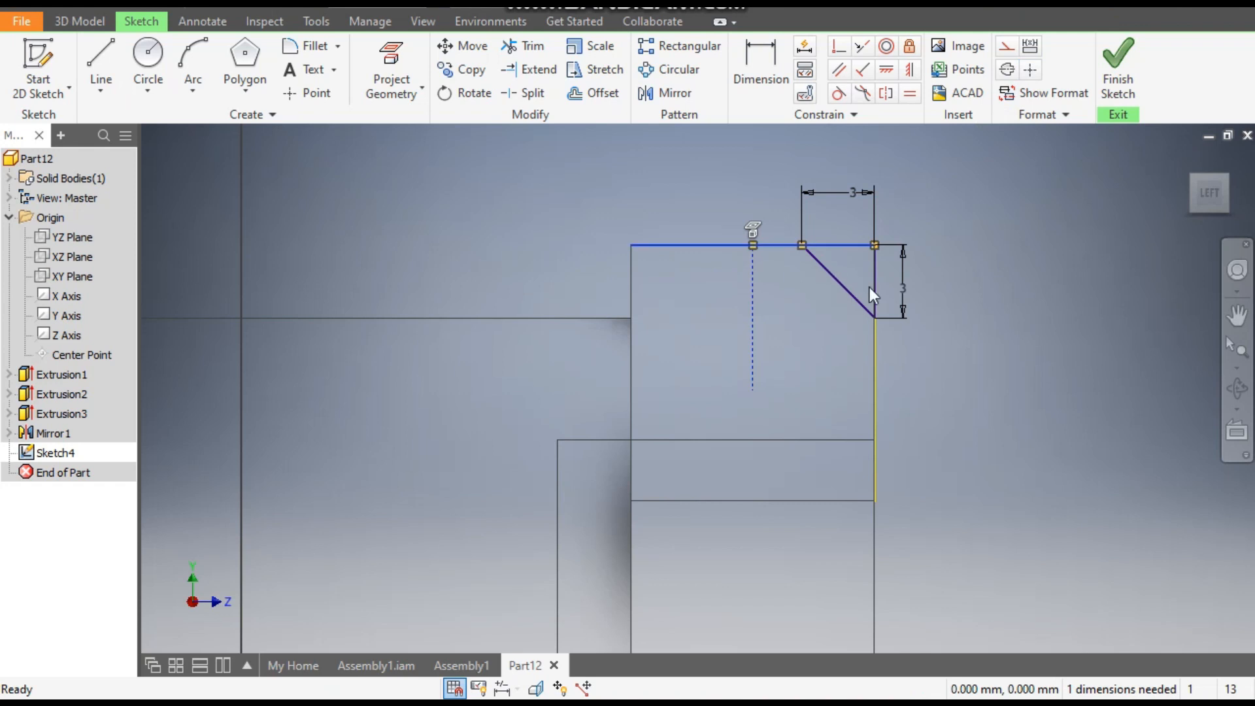
# - Convert the projected top and outer edges of the hexagonal end to construction geometry and mirror the corner triangle about the vertical construction line
pyautogui.keyDown('ctrl'); pyautogui.click(876, 351); pyautogui.keyUp('ctrl')
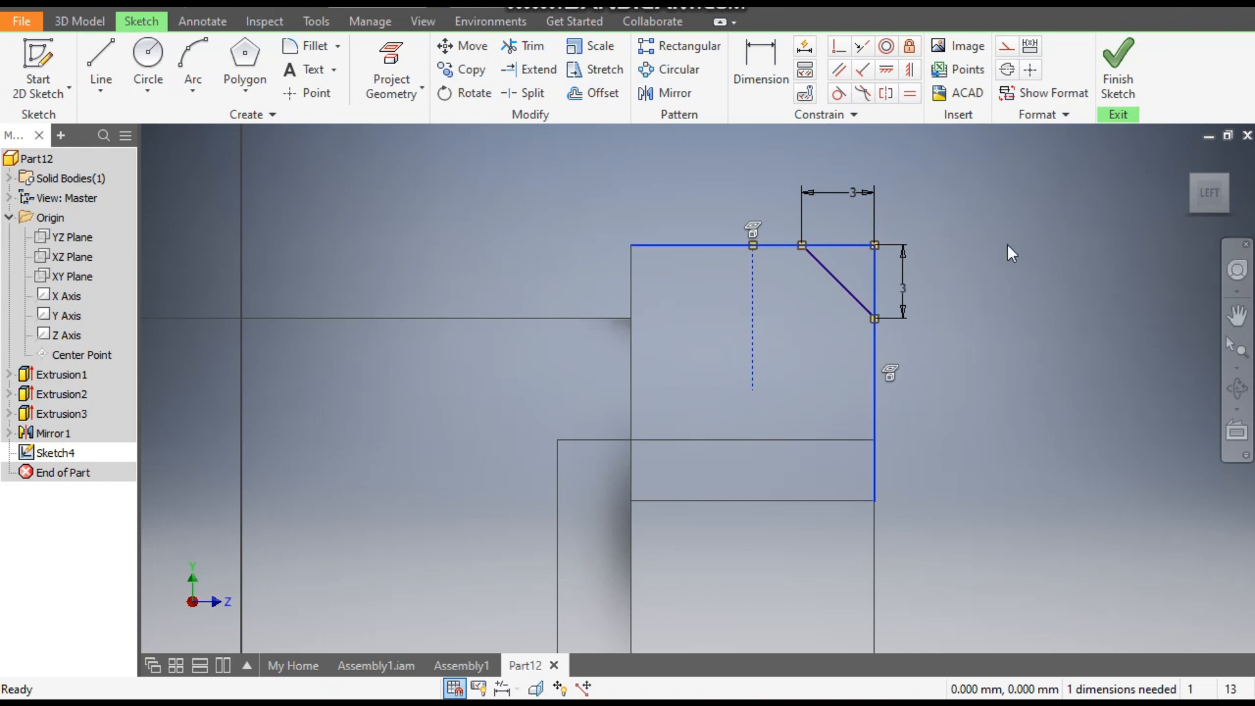
pyautogui.click(1011, 55)
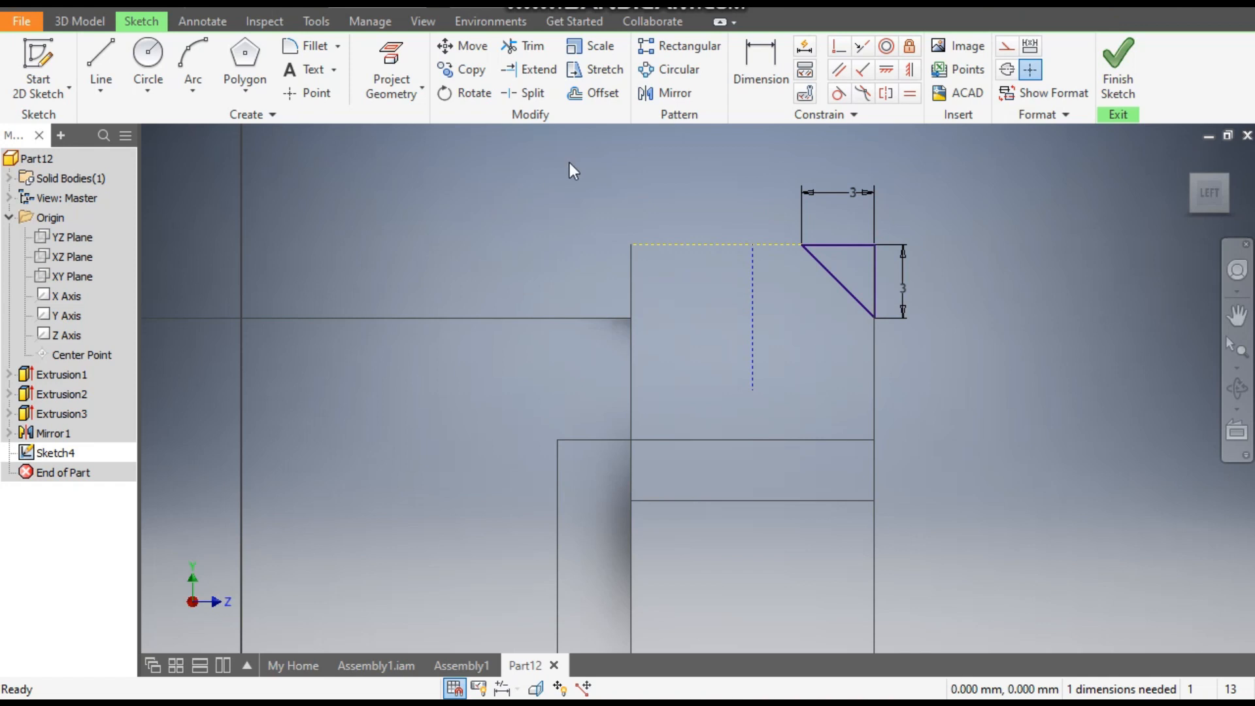
pyautogui.click(665, 93)
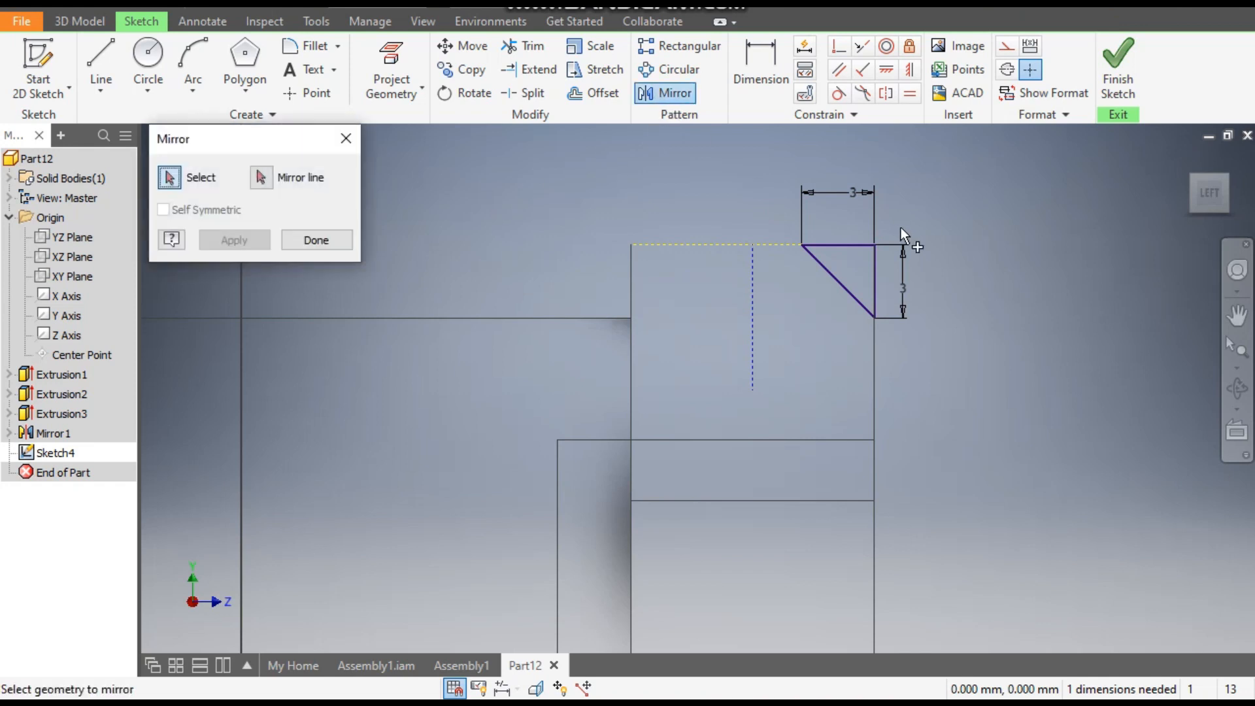
pyautogui.moveTo(821, 318); pyautogui.dragTo(806, 324)
pyautogui.click(260, 178)
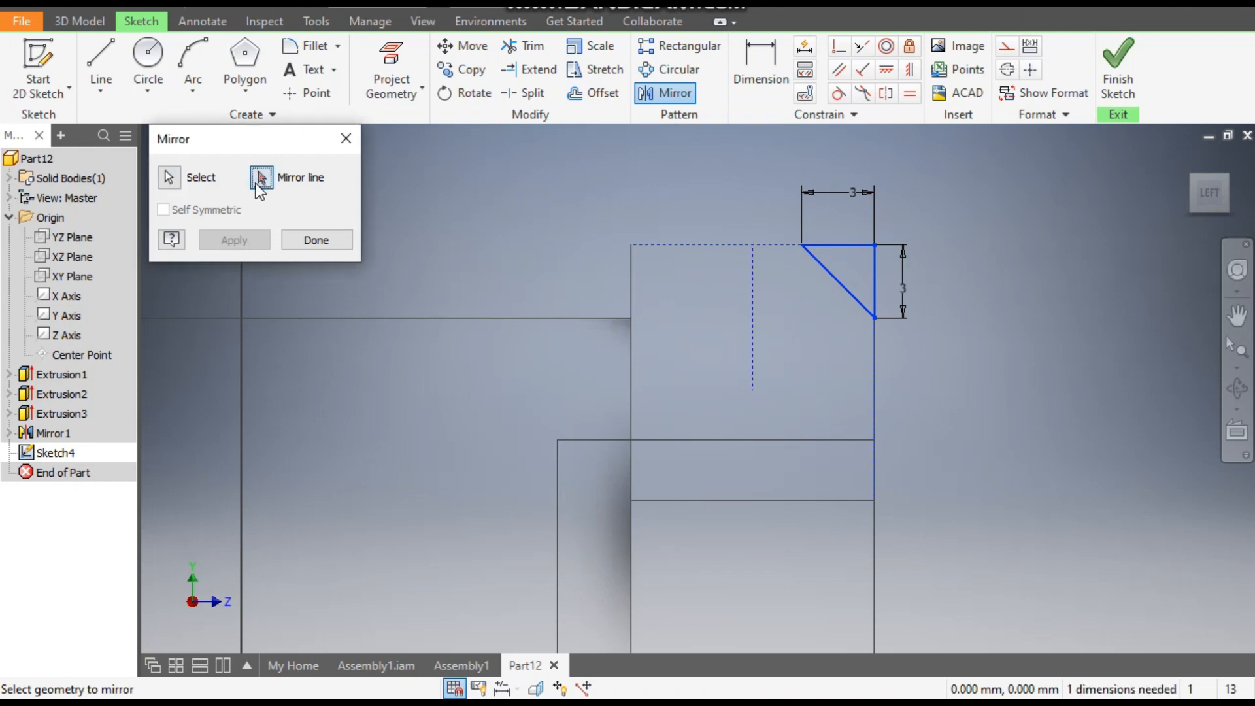
pyautogui.click(755, 311)
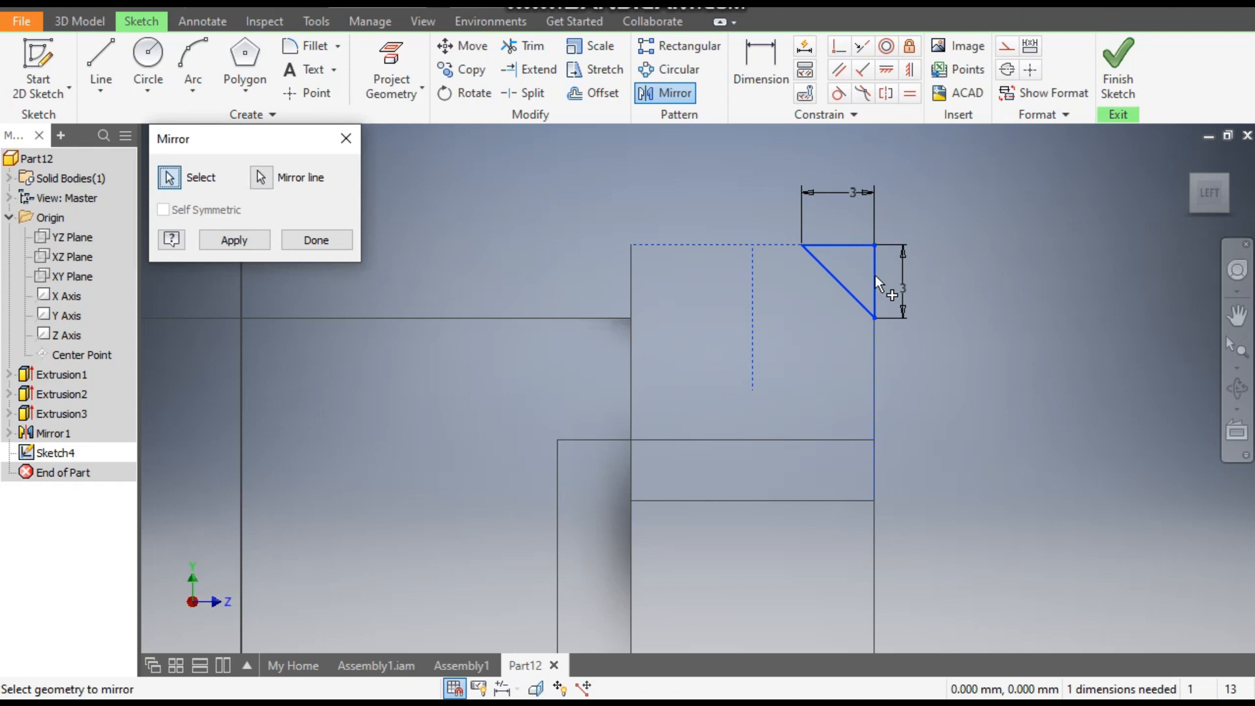
pyautogui.click(249, 241)
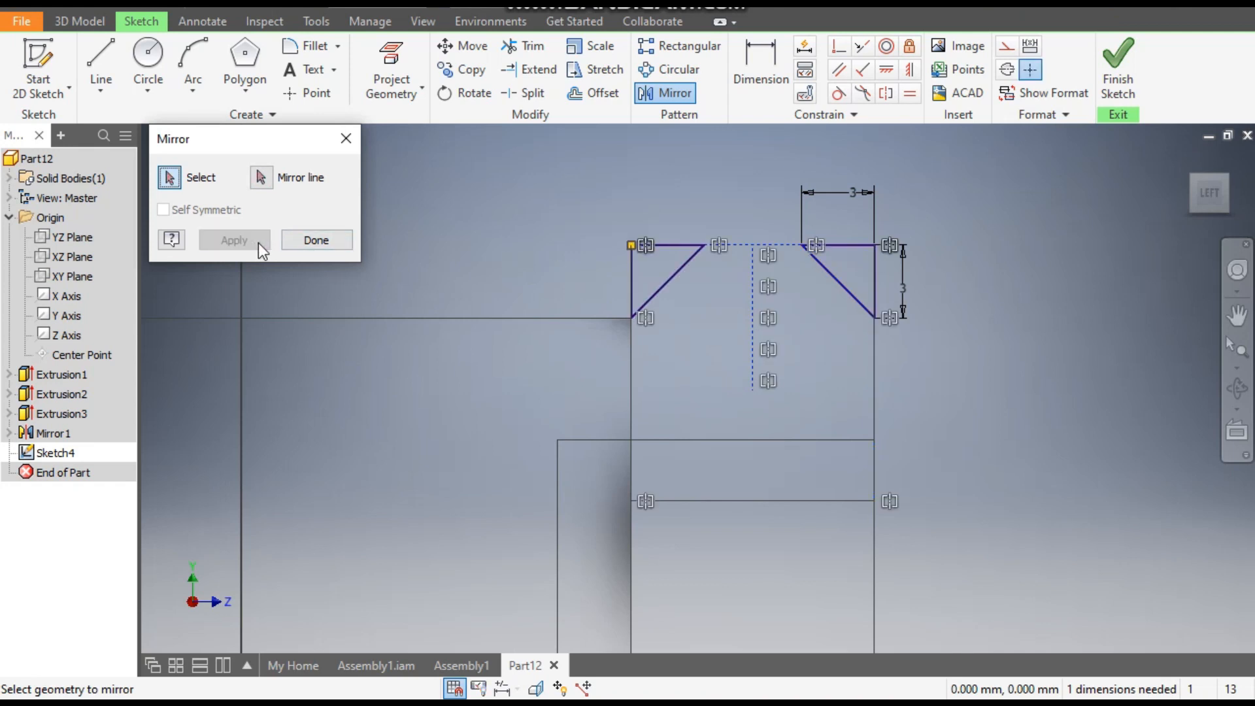
pyautogui.click(314, 241)
# - Draw a 26 mm horizontal line from the origin to the outer face of the +Z hexagonal end
pyautogui.scroll(-2, 502, 240)
pyautogui.moveTo(502, 240); pyautogui.dragTo(517, 242, button='middle')
pyautogui.scroll(-1, 655, 160)
pyautogui.moveTo(656, 160); pyautogui.dragTo(712, 89, button='middle')
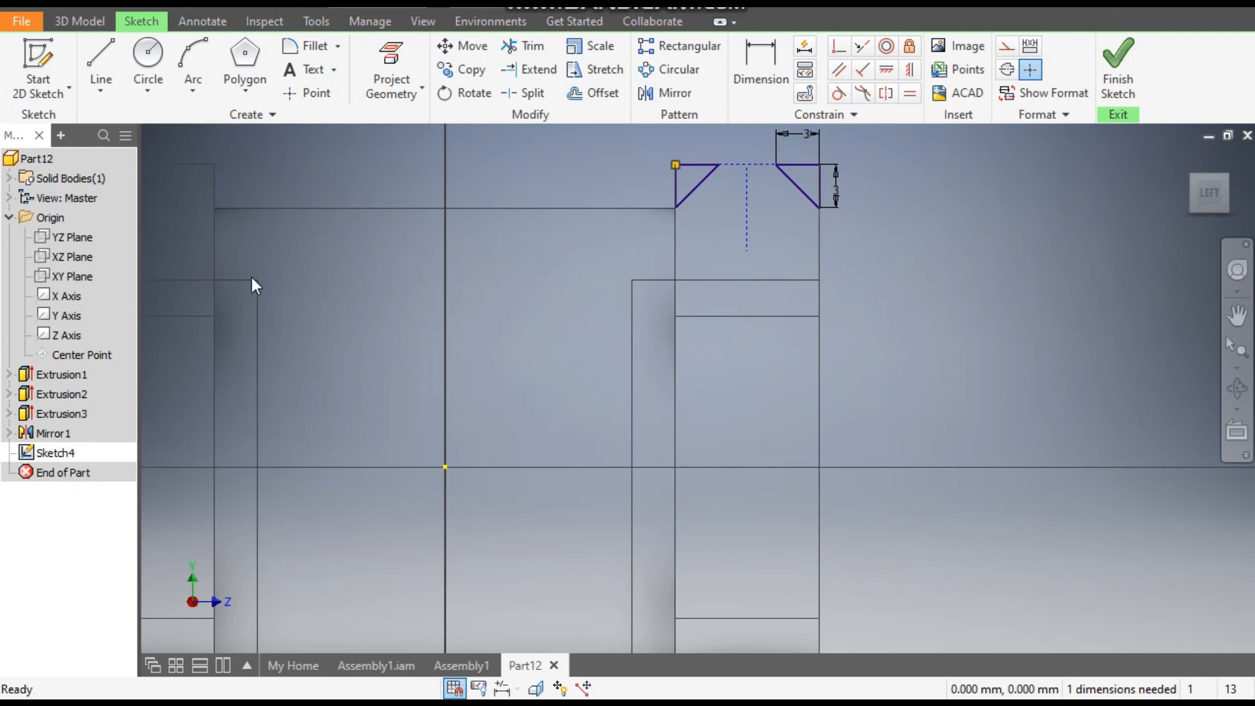
pyautogui.click(102, 59)
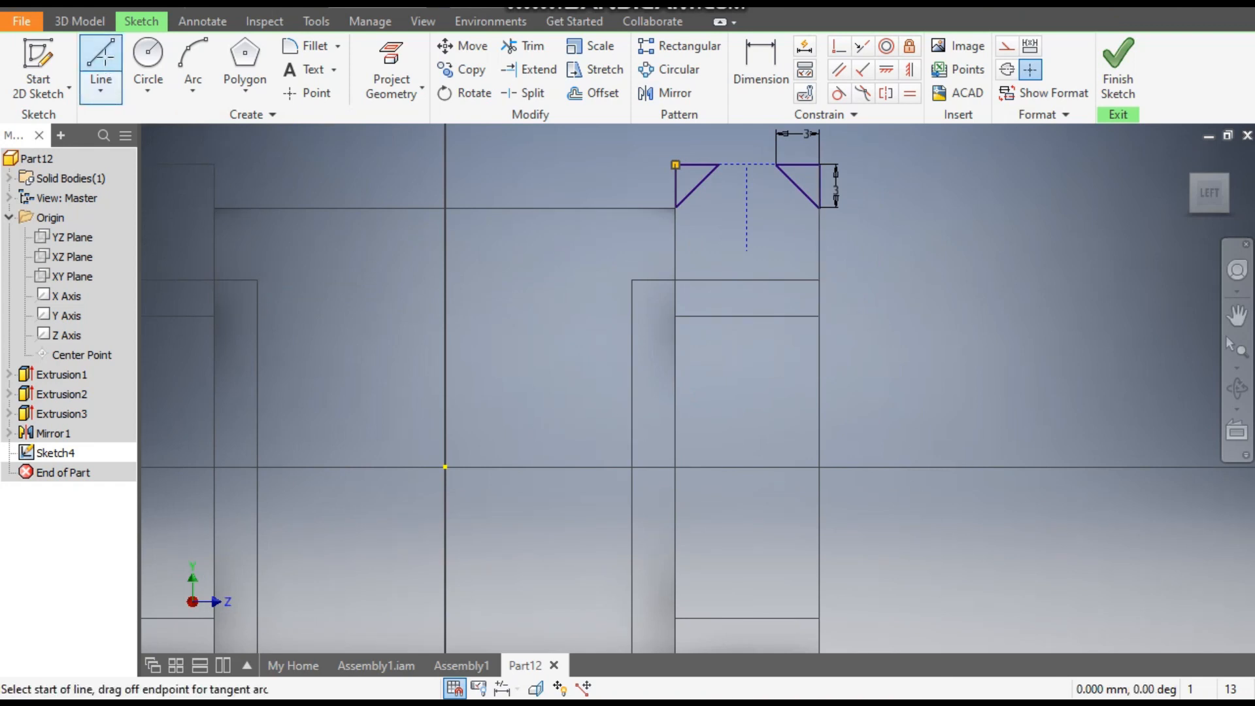
pyautogui.click(446, 467)
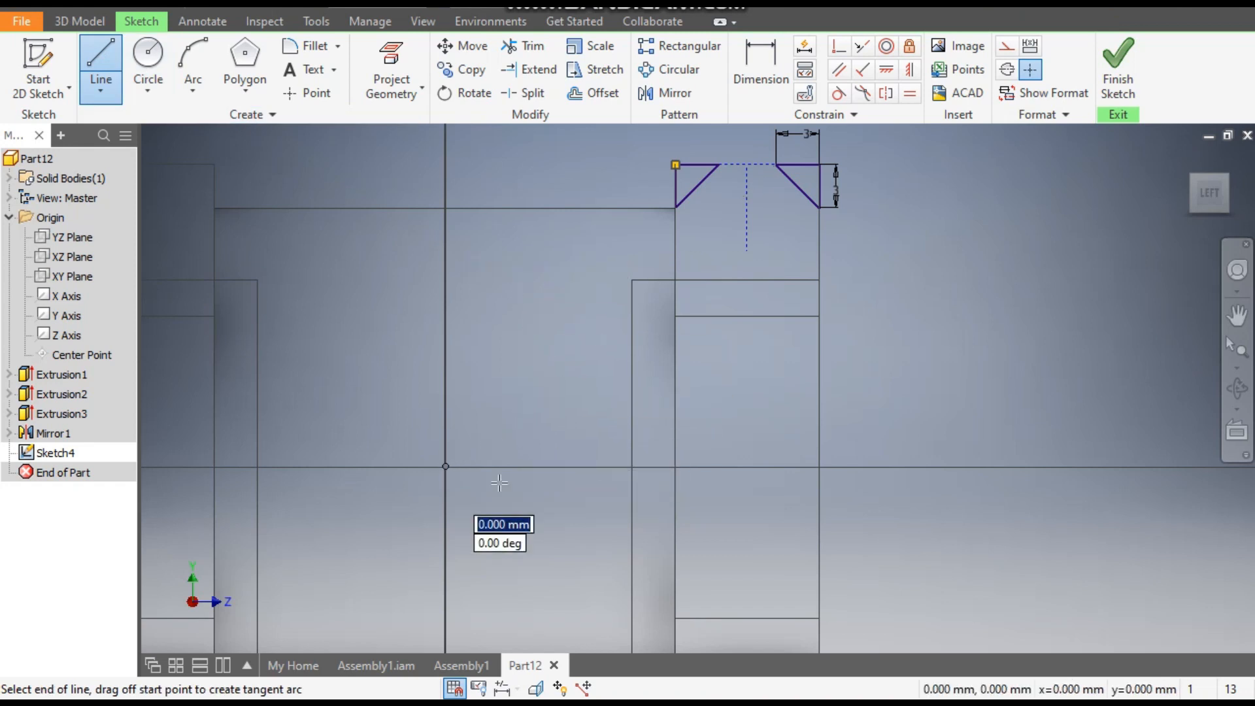
pyautogui.click(819, 467)
pyautogui.press('Escape')
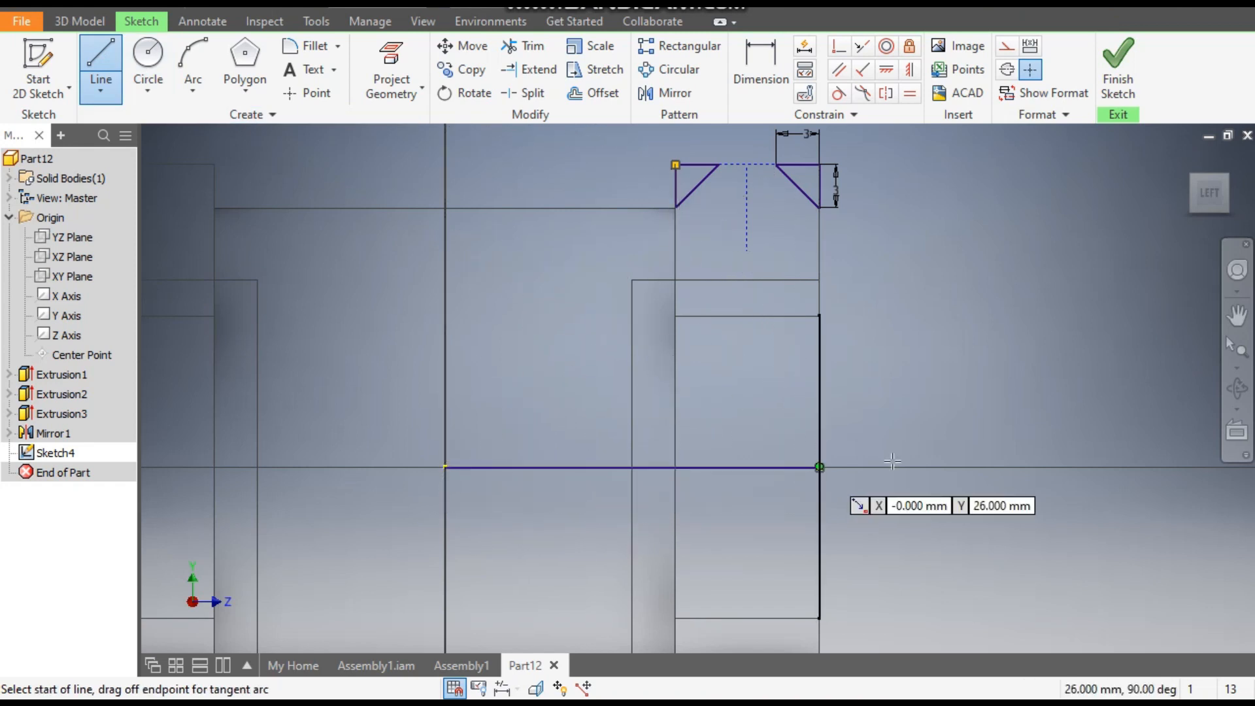
pyautogui.press('Escape')
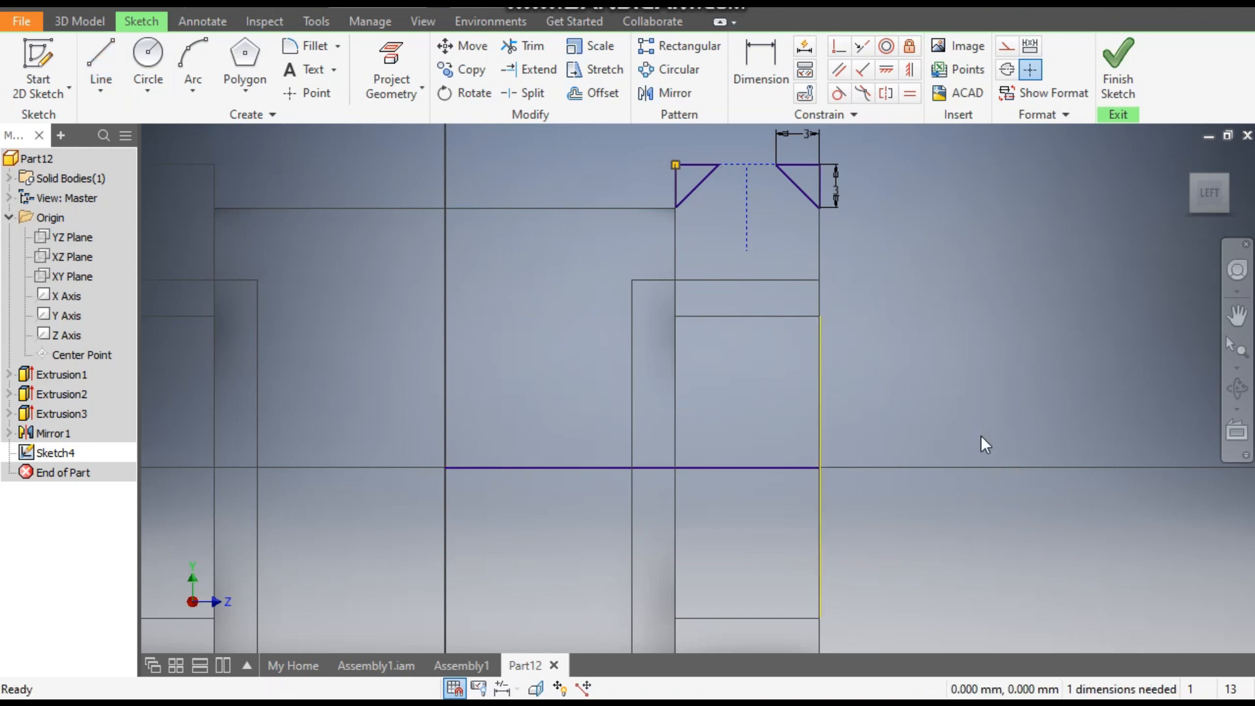
# - Convert the horizontal line from the origin to a centerline and finish the sketch
pyautogui.click(760, 467)
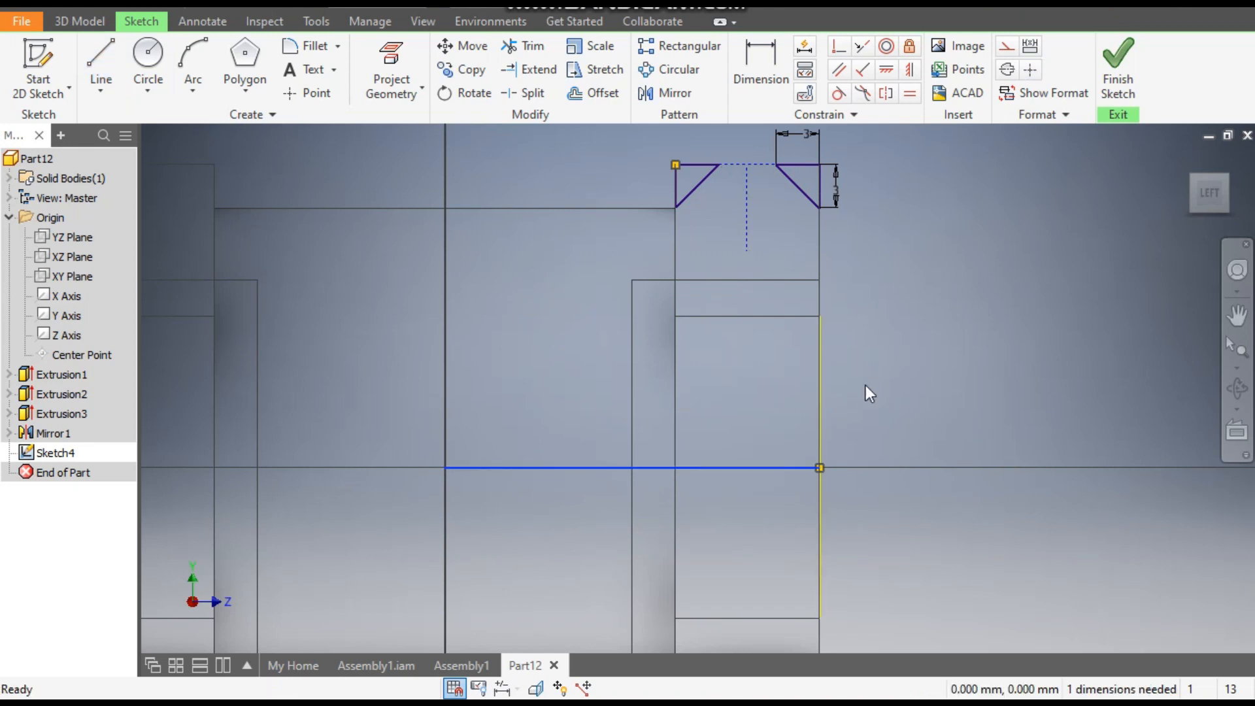
pyautogui.click(1008, 72)
pyautogui.scroll(-3, 1014, 352)
pyautogui.click(1111, 69)
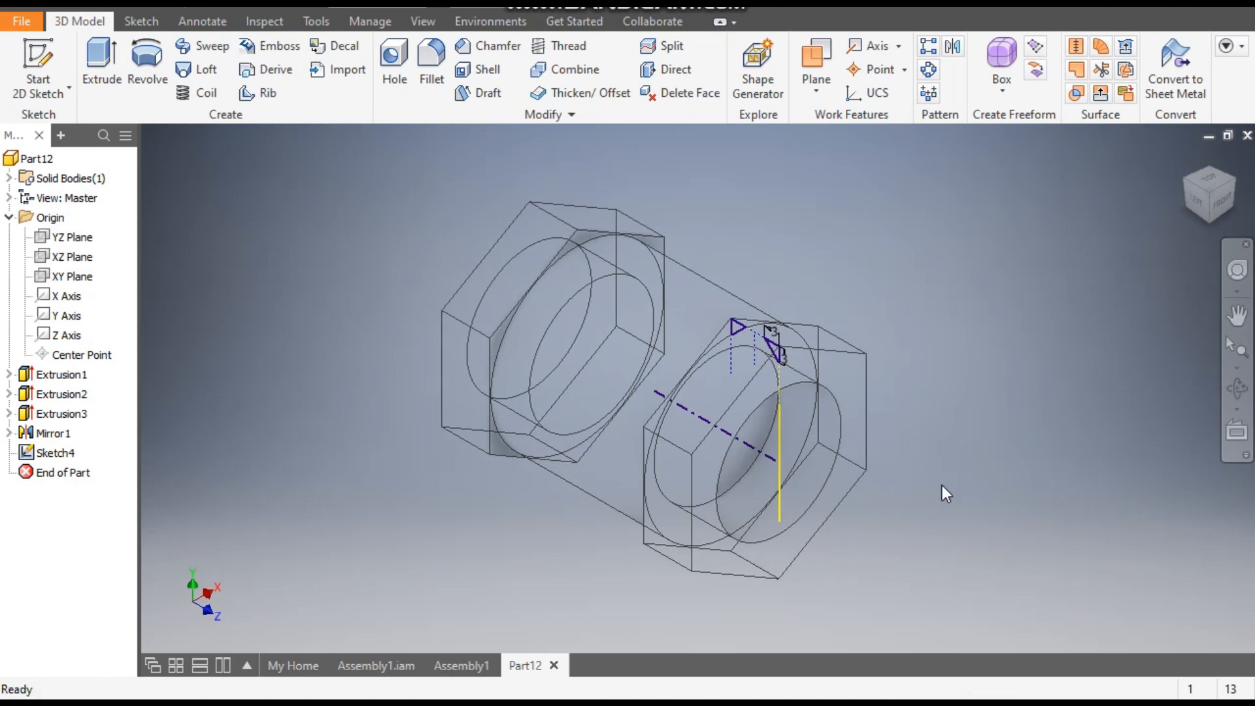
# - Set up a full Revolve of both corner triangles around the sketch centerline
pyautogui.scroll(-5, 756, 404)
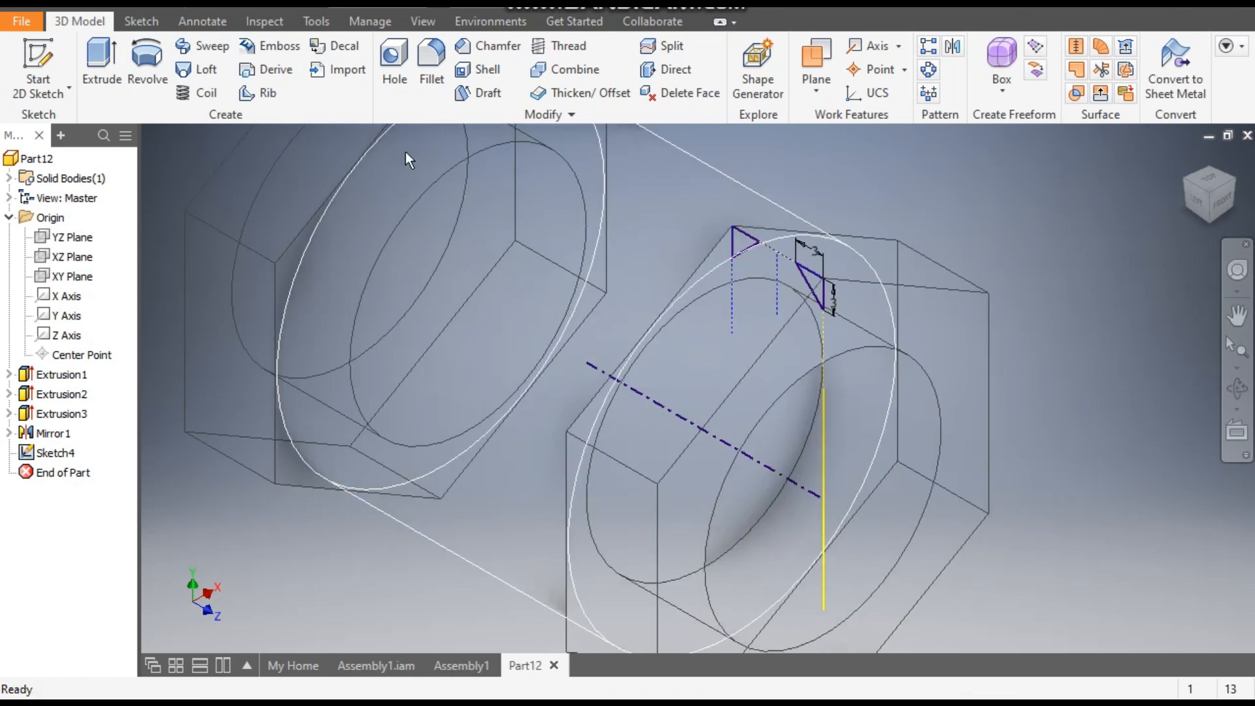
pyautogui.click(148, 57)
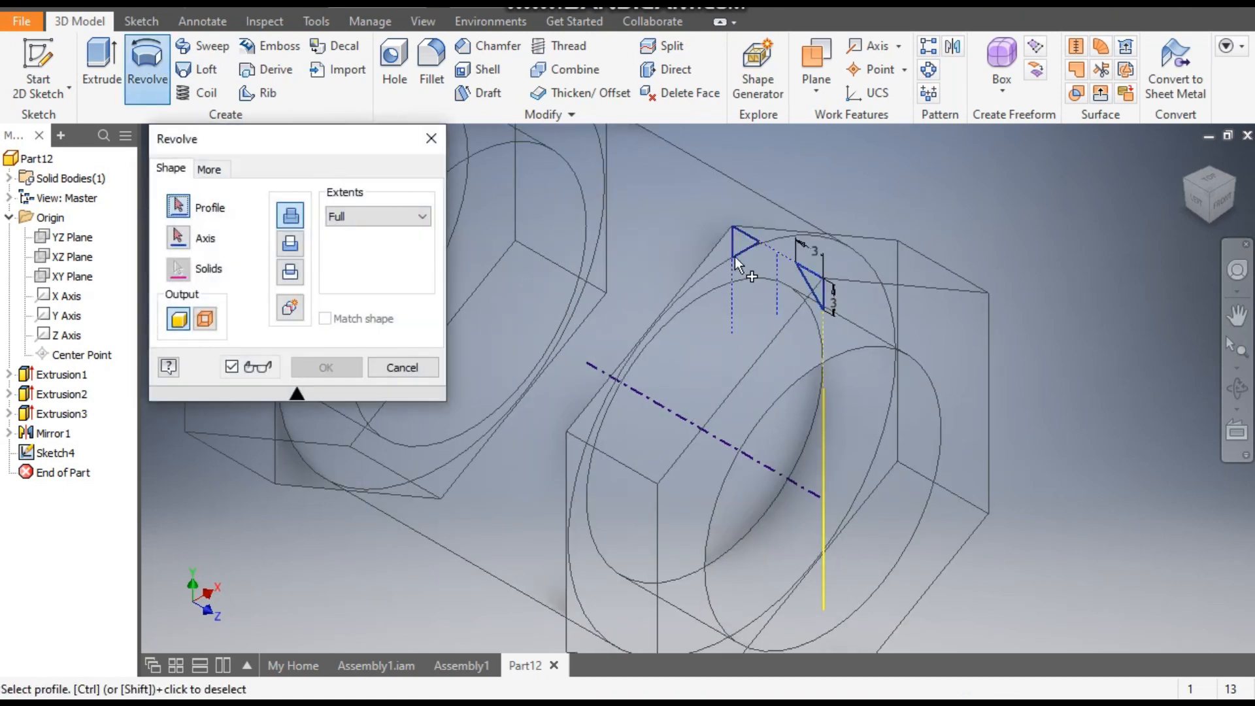
pyautogui.scroll(-2, 745, 249)
pyautogui.click(744, 250)
pyautogui.click(877, 314)
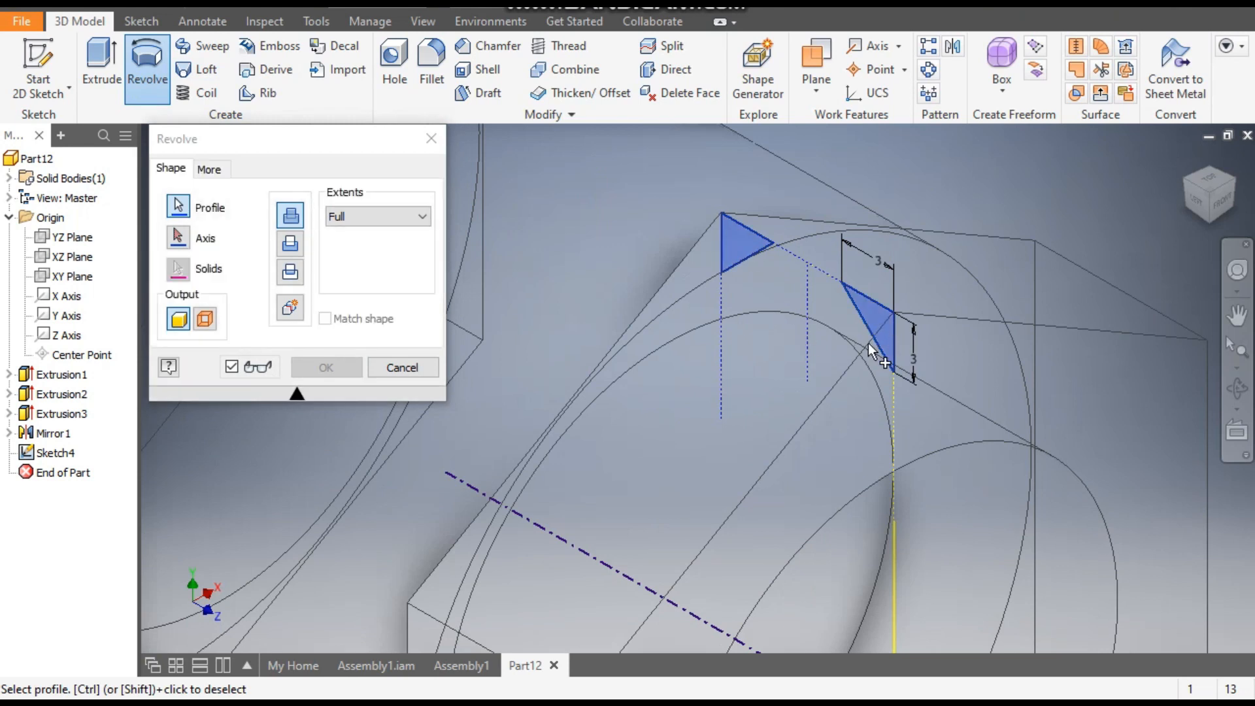
pyautogui.click(178, 237)
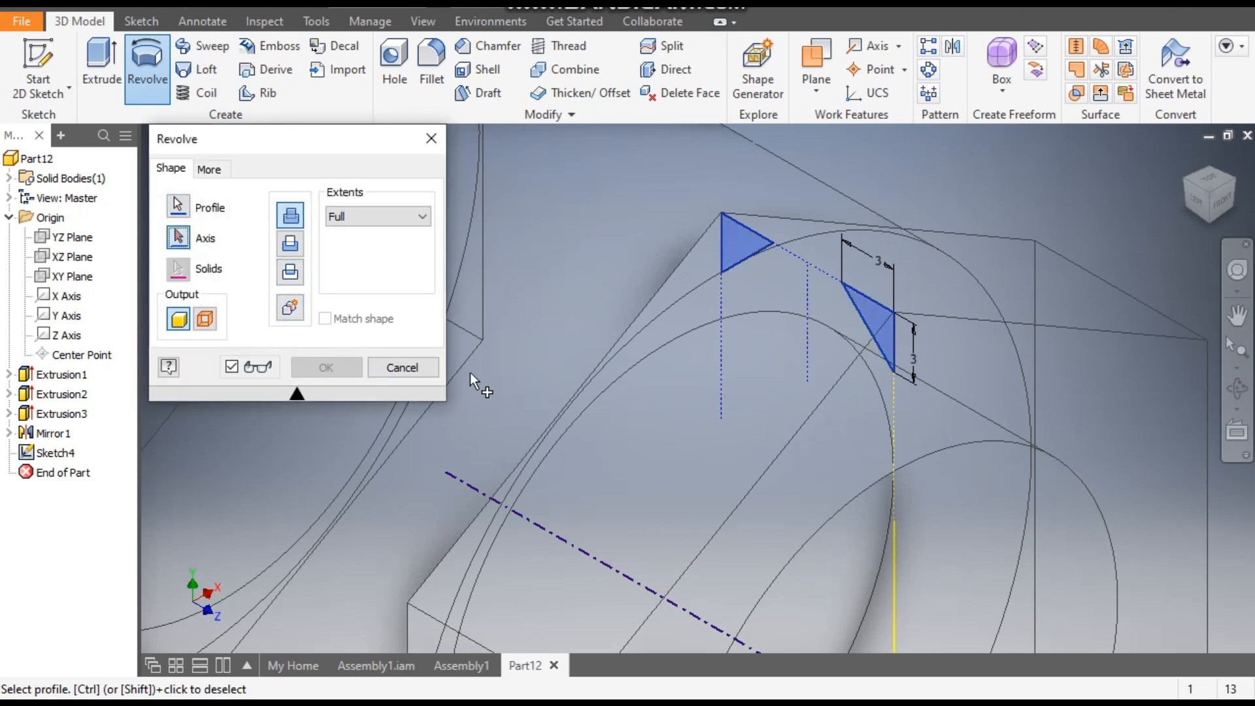
pyautogui.click(567, 542)
pyautogui.scroll(3, 720, 343)
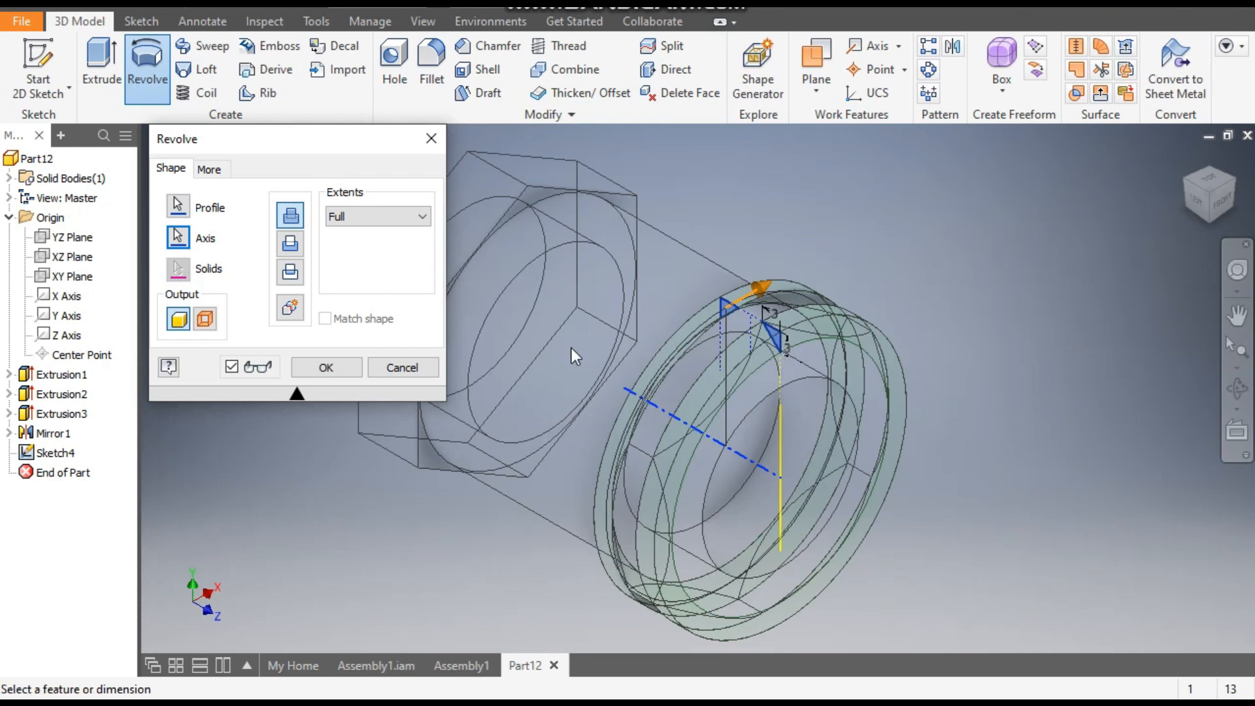
# - Change the model's visual style to Shaded with Edges
pyautogui.click(421, 24)
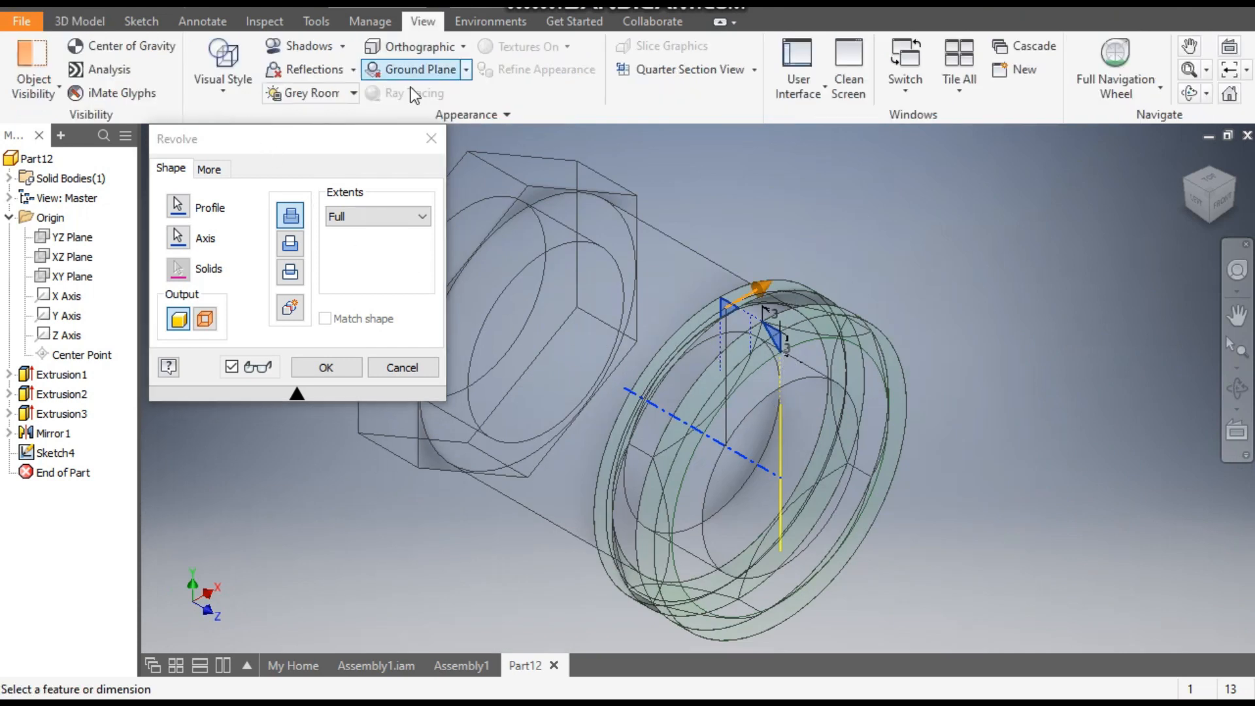
pyautogui.click(225, 93)
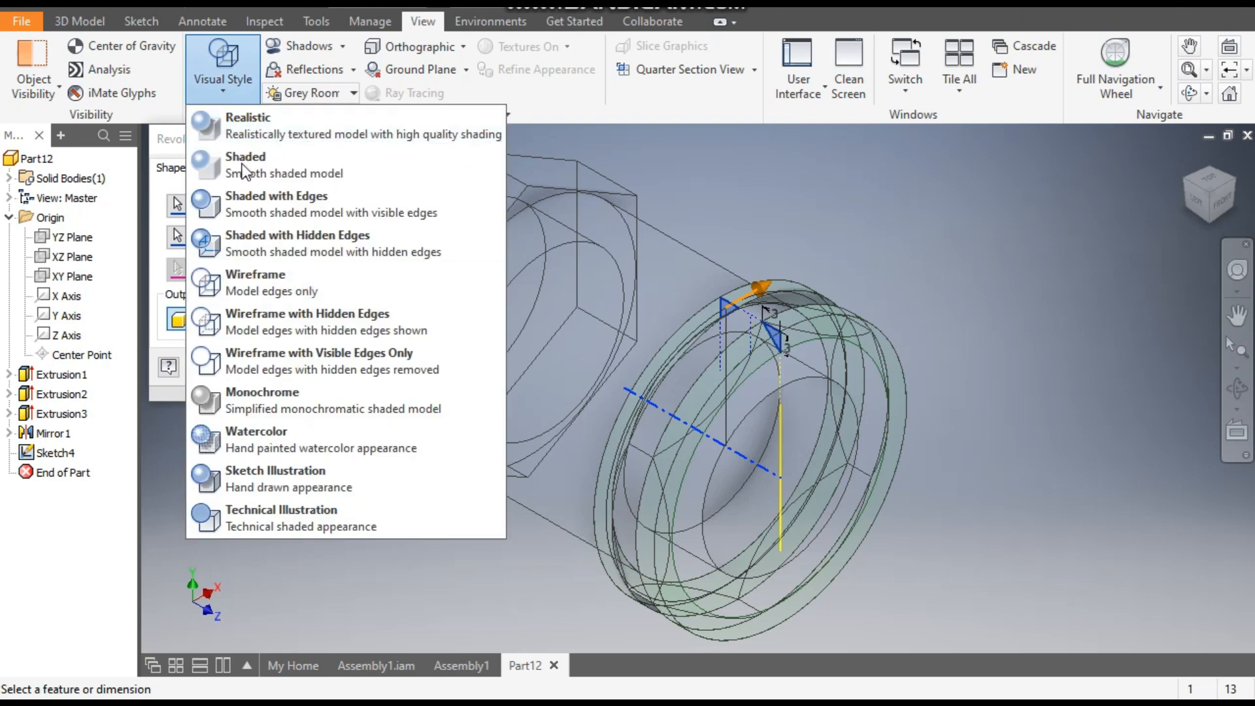
pyautogui.click(241, 201)
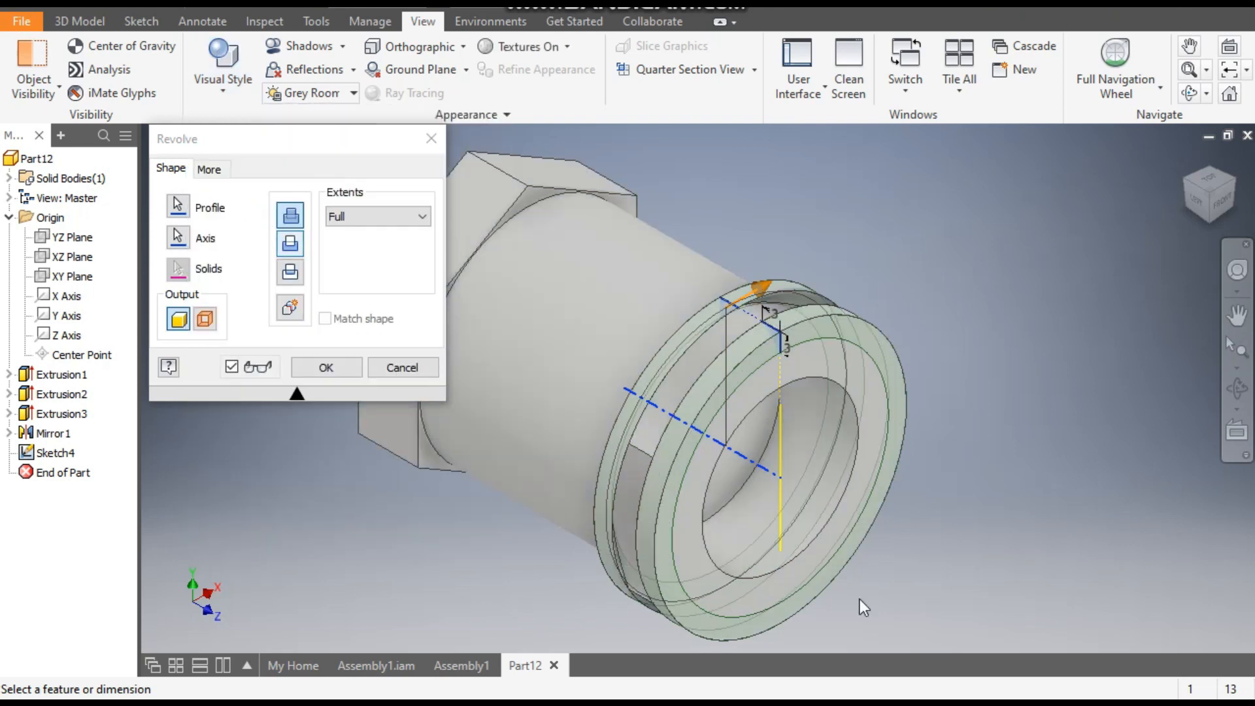
# - Set the revolve operation to Cut and apply it to bevel the corners of the +Z hexagonal end
pyautogui.scroll(3, 785, 393)
pyautogui.moveTo(748, 313); pyautogui.dragTo(756, 438, button='middle')
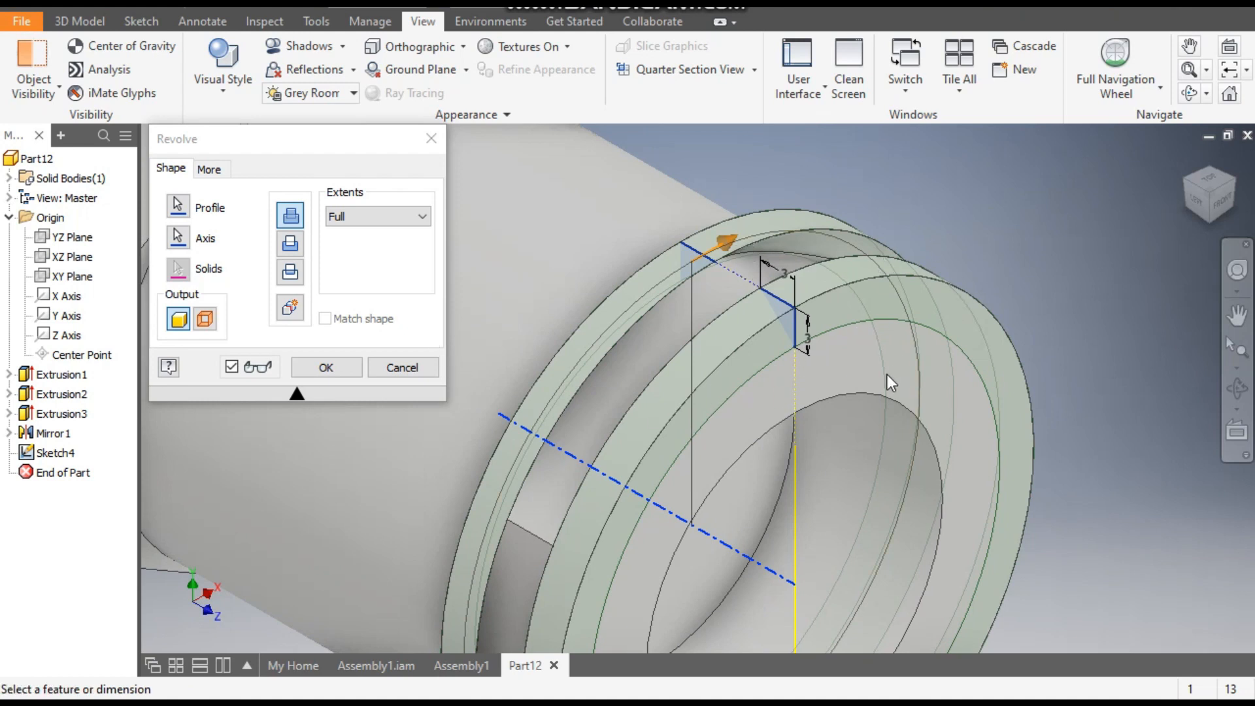
pyautogui.click(295, 246)
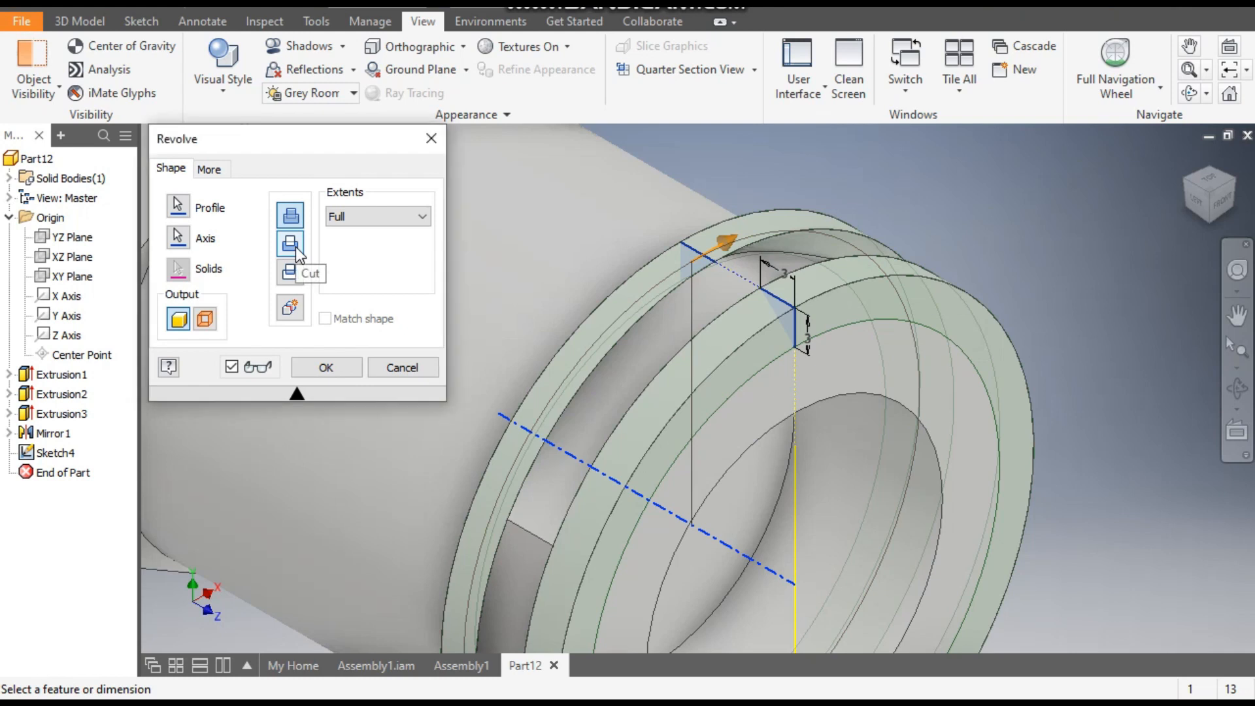
pyautogui.click(339, 366)
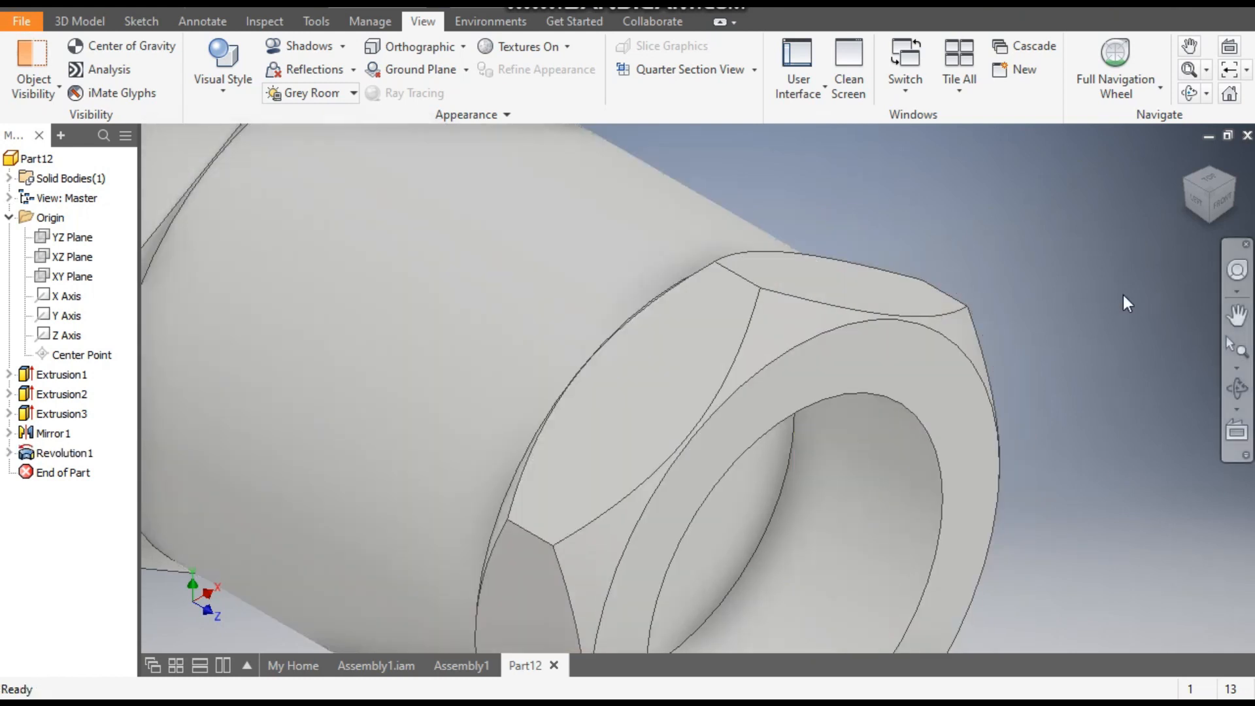
# - Mirror the revolved cut about the XY Plane onto the opposite hexagonal end
pyautogui.click(1191, 205)
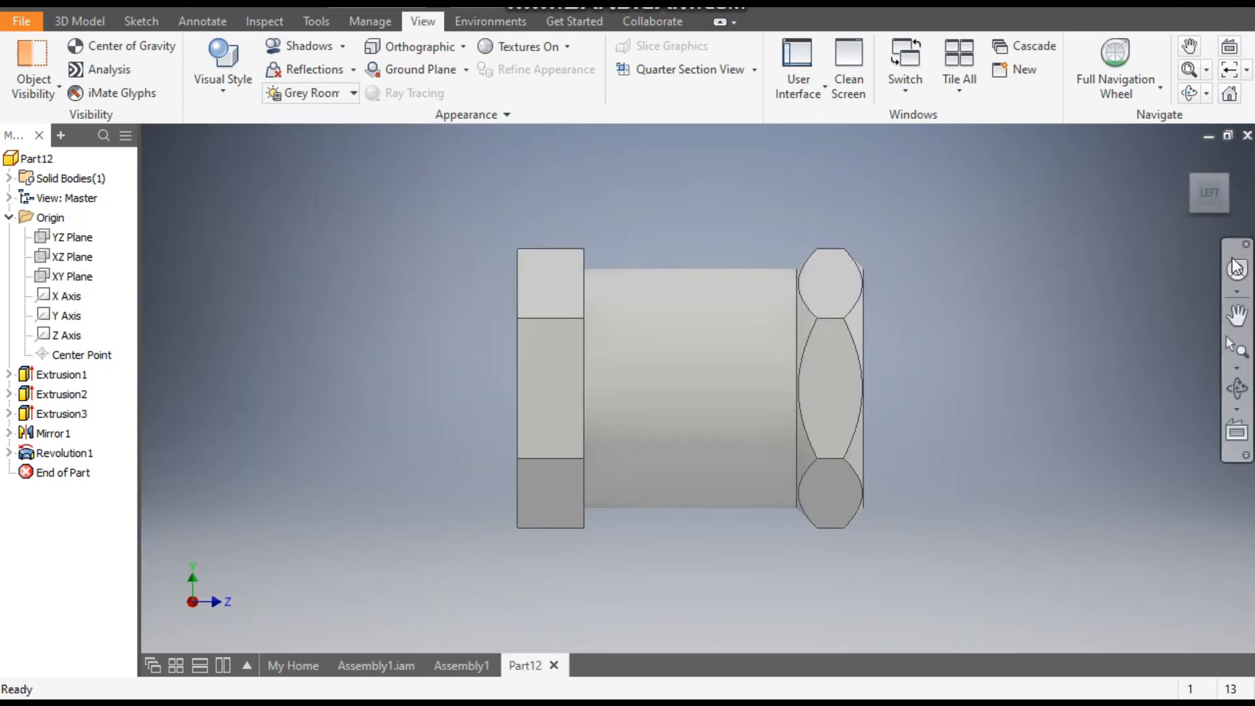
pyautogui.click(1193, 178)
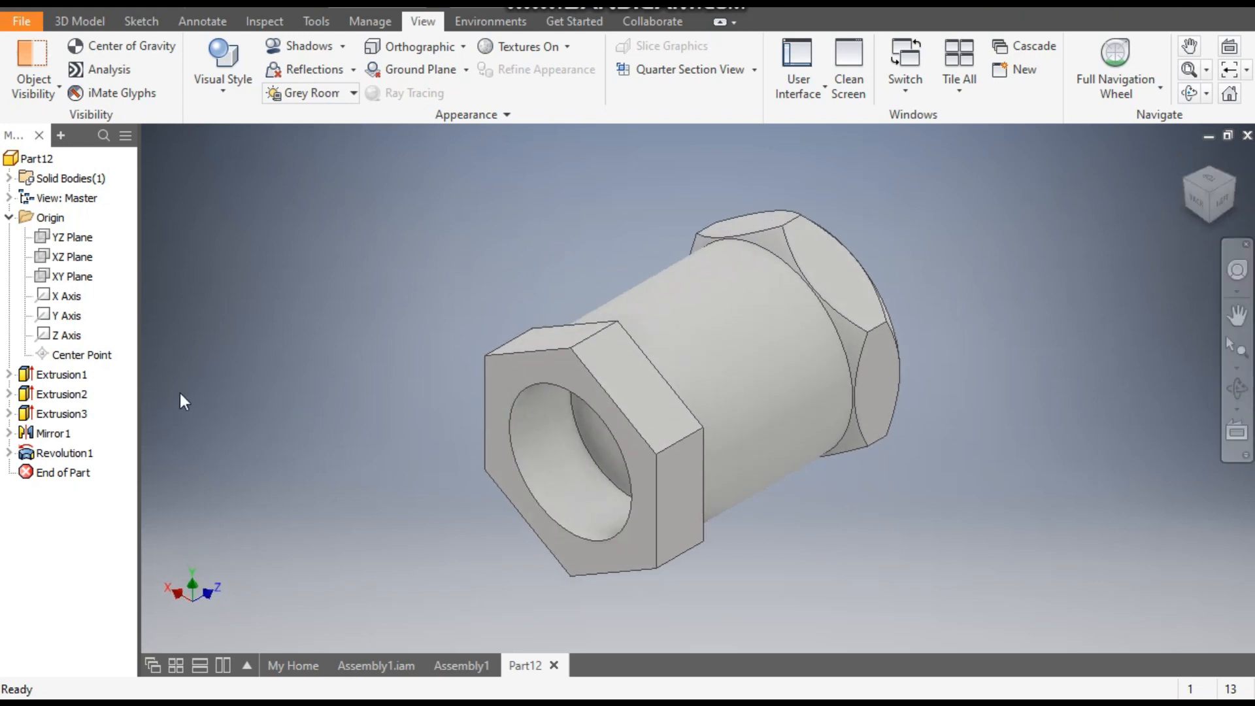
pyautogui.click(74, 453)
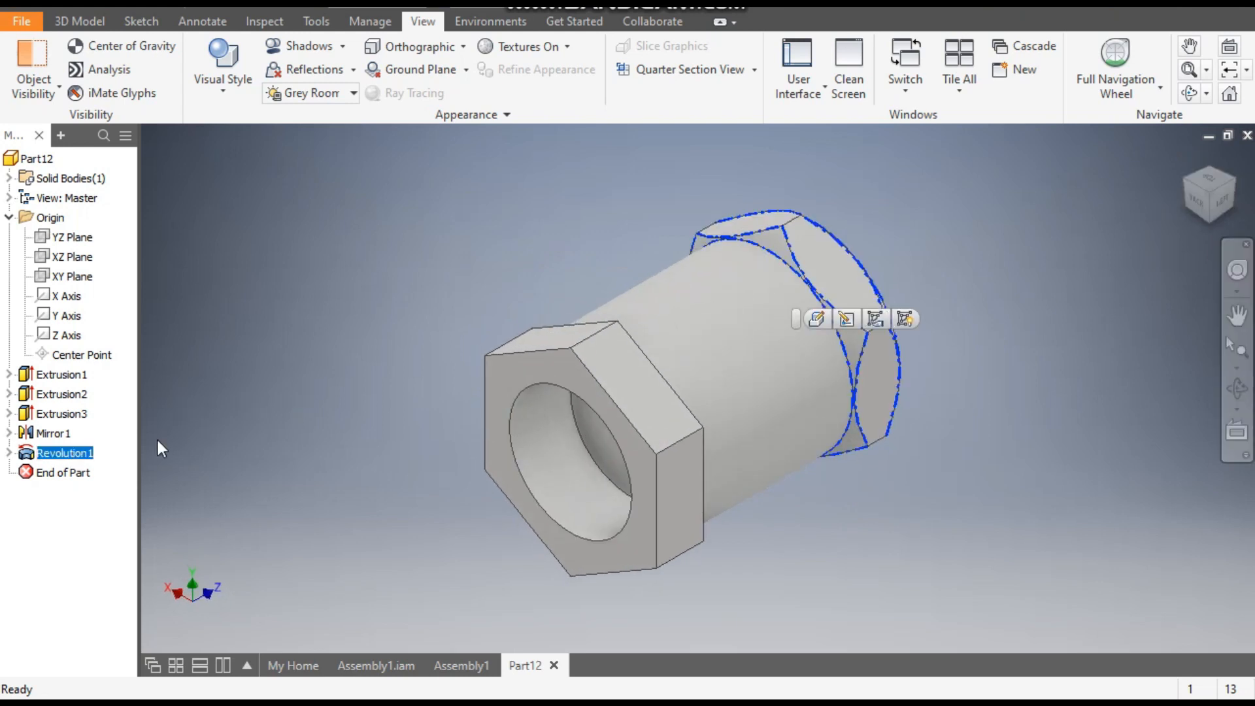
pyautogui.click(79, 21)
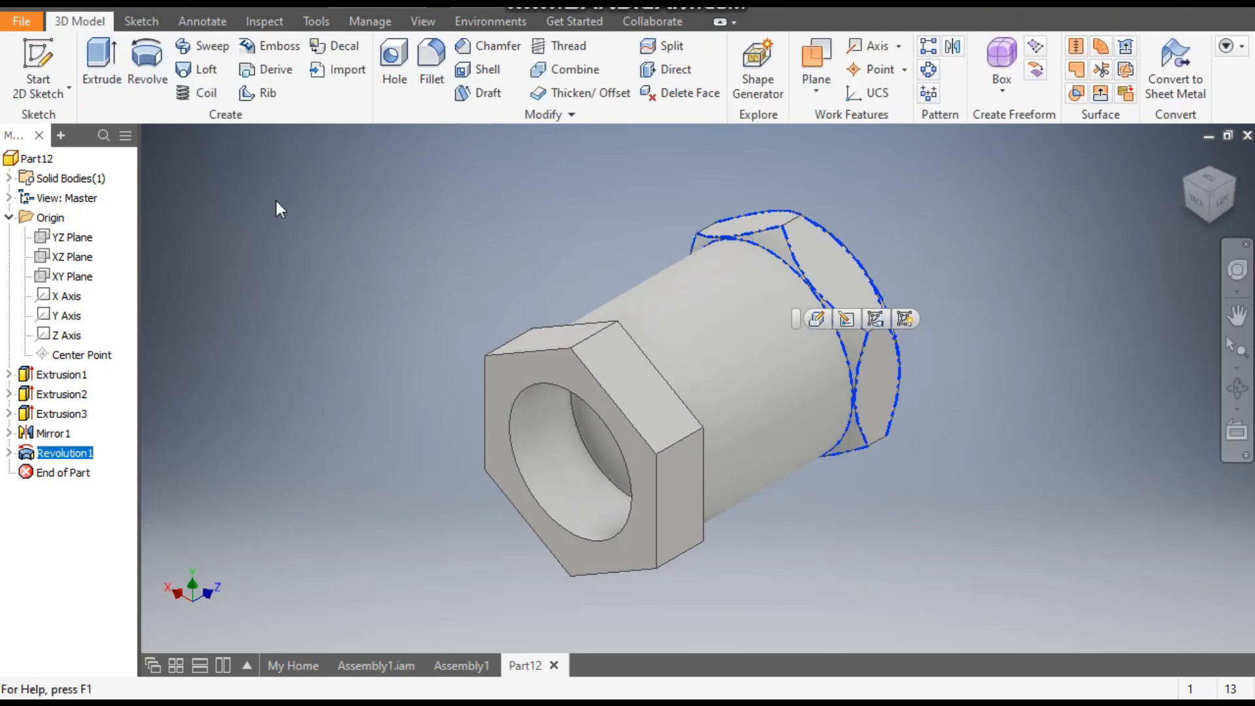
pyautogui.click(954, 46)
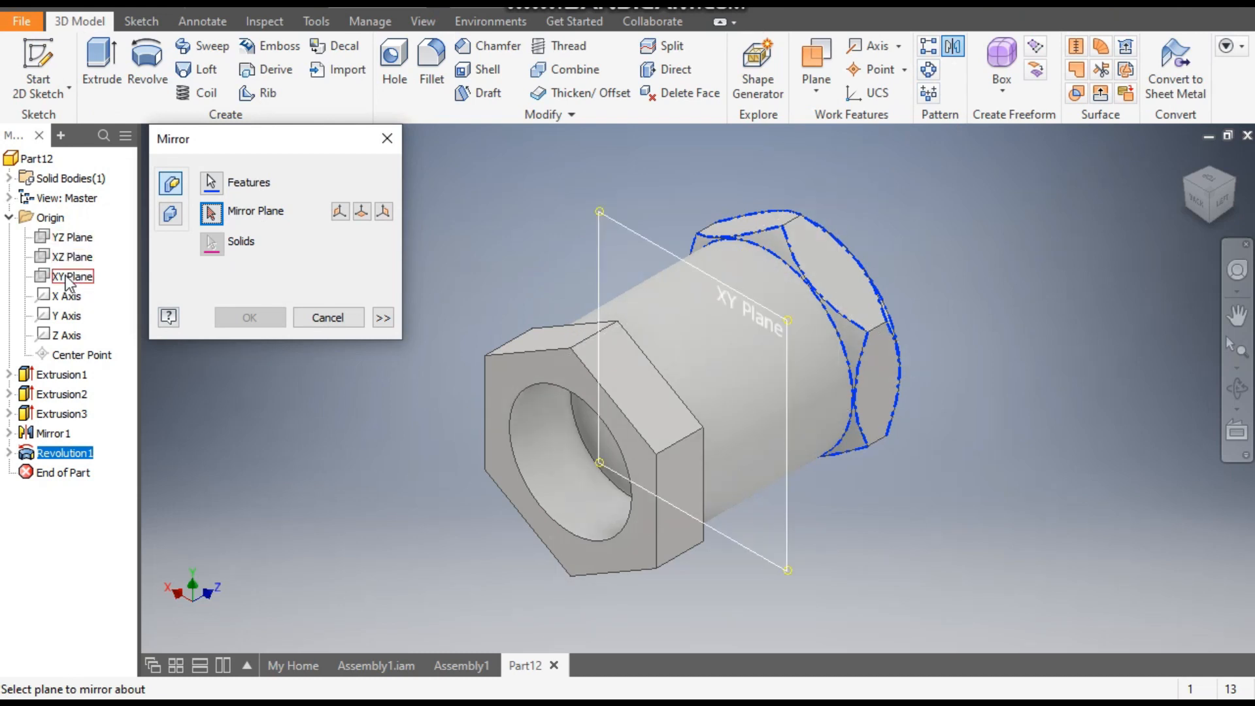
pyautogui.click(66, 276)
pyautogui.click(250, 318)
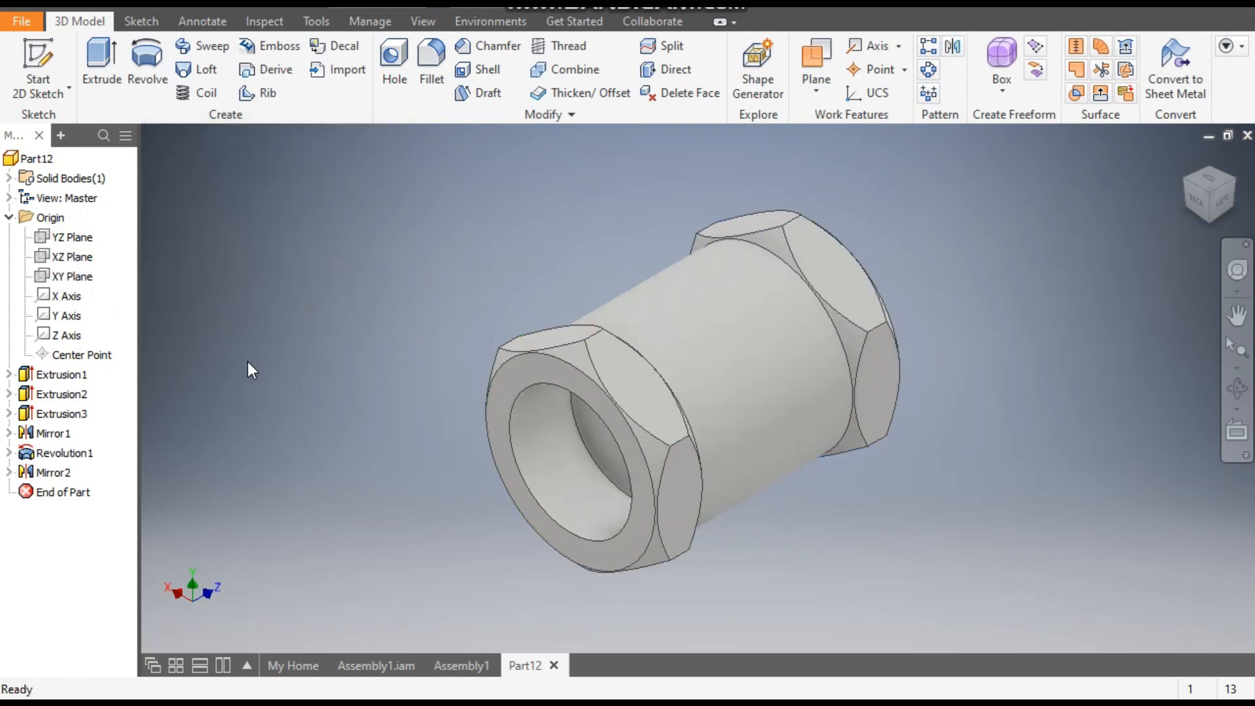
# - Create a work plane offset 40 mm above the XZ Plane
pyautogui.click(1232, 183)
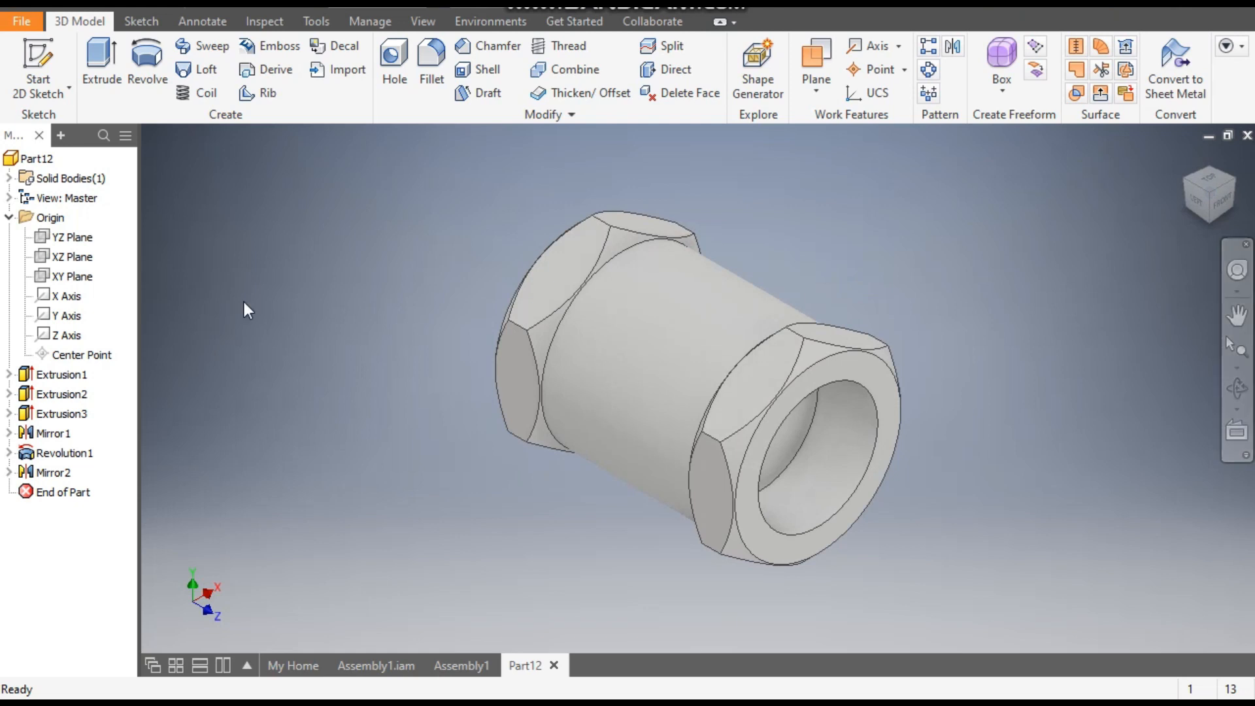
pyautogui.moveTo(581, 456); pyautogui.dragTo(570, 485, button='middle')
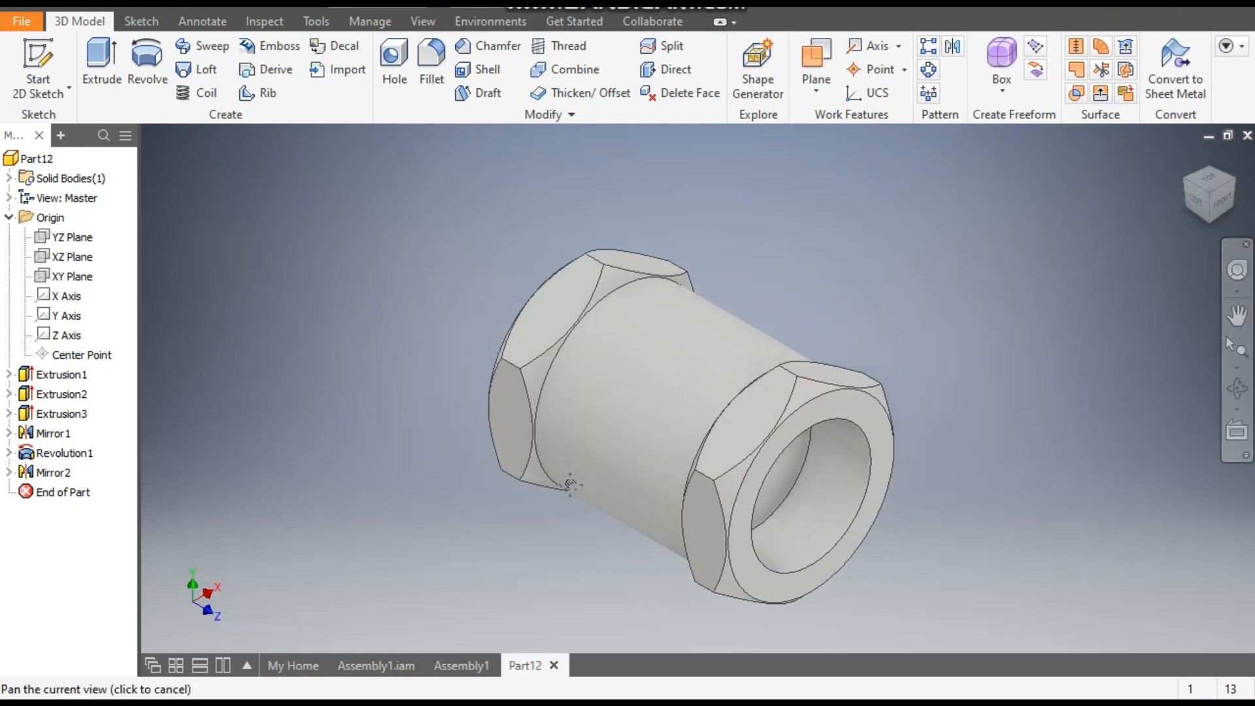
pyautogui.scroll(-1, 568, 485)
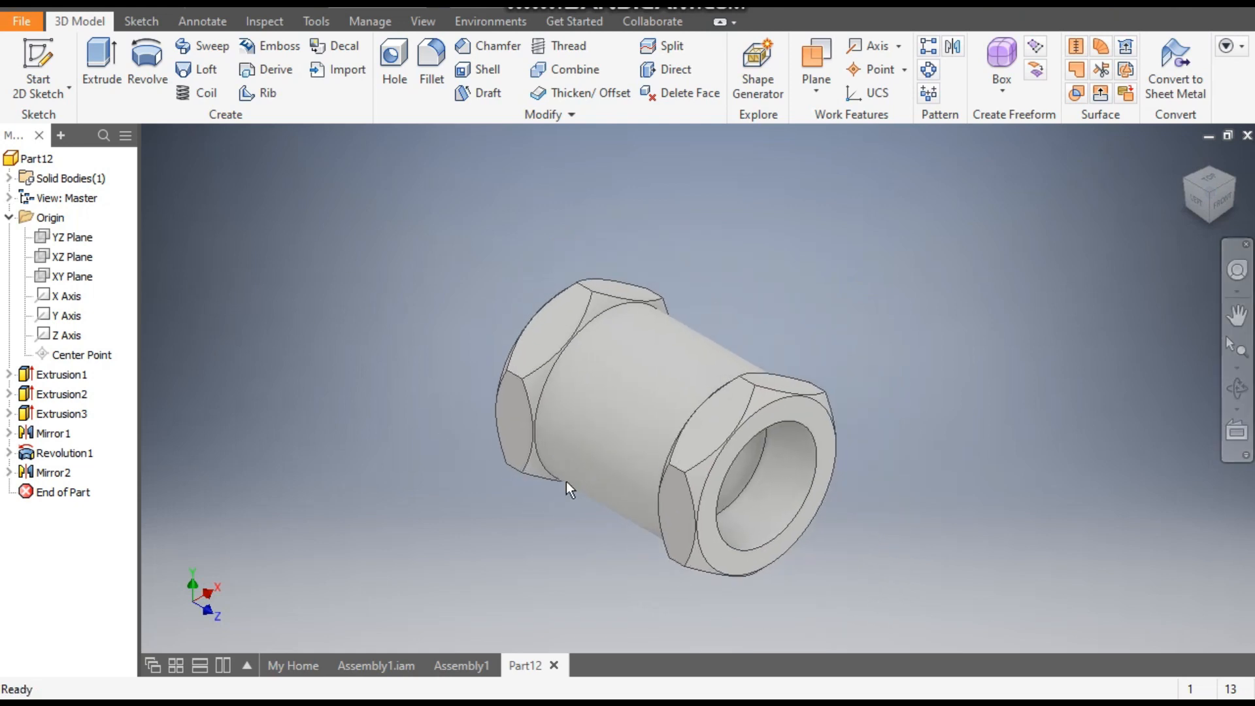
pyautogui.click(72, 257)
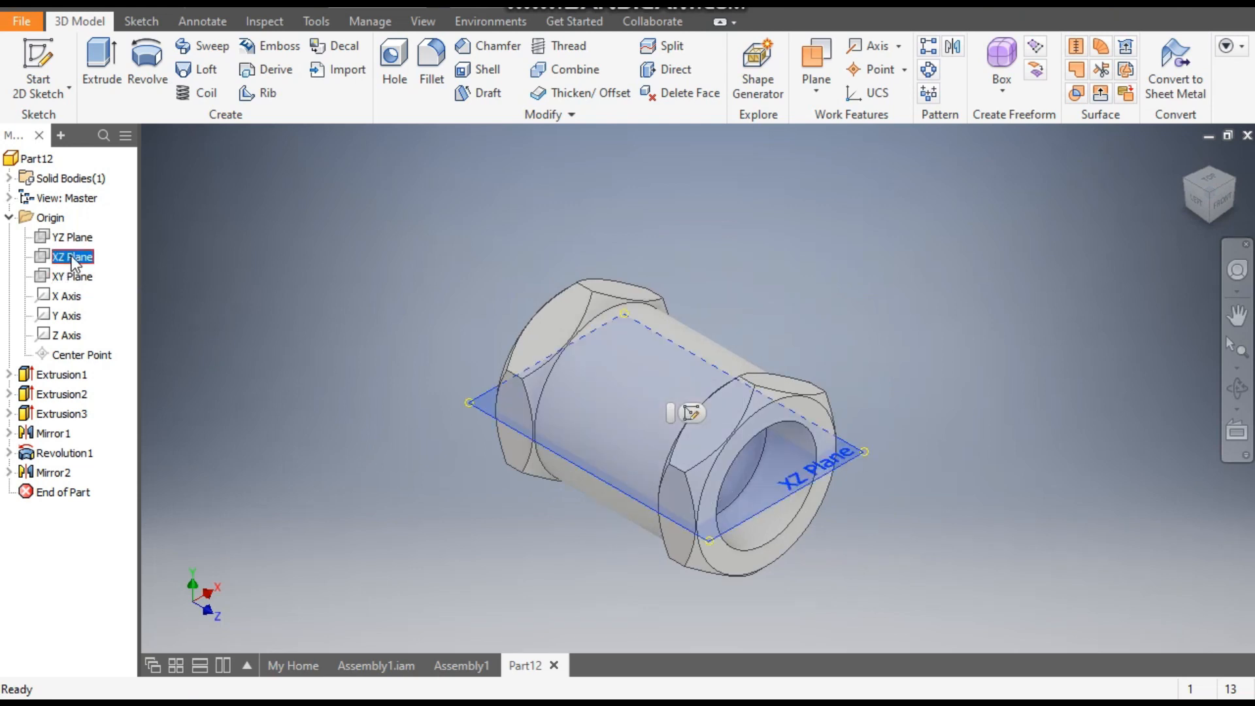
pyautogui.click(198, 260)
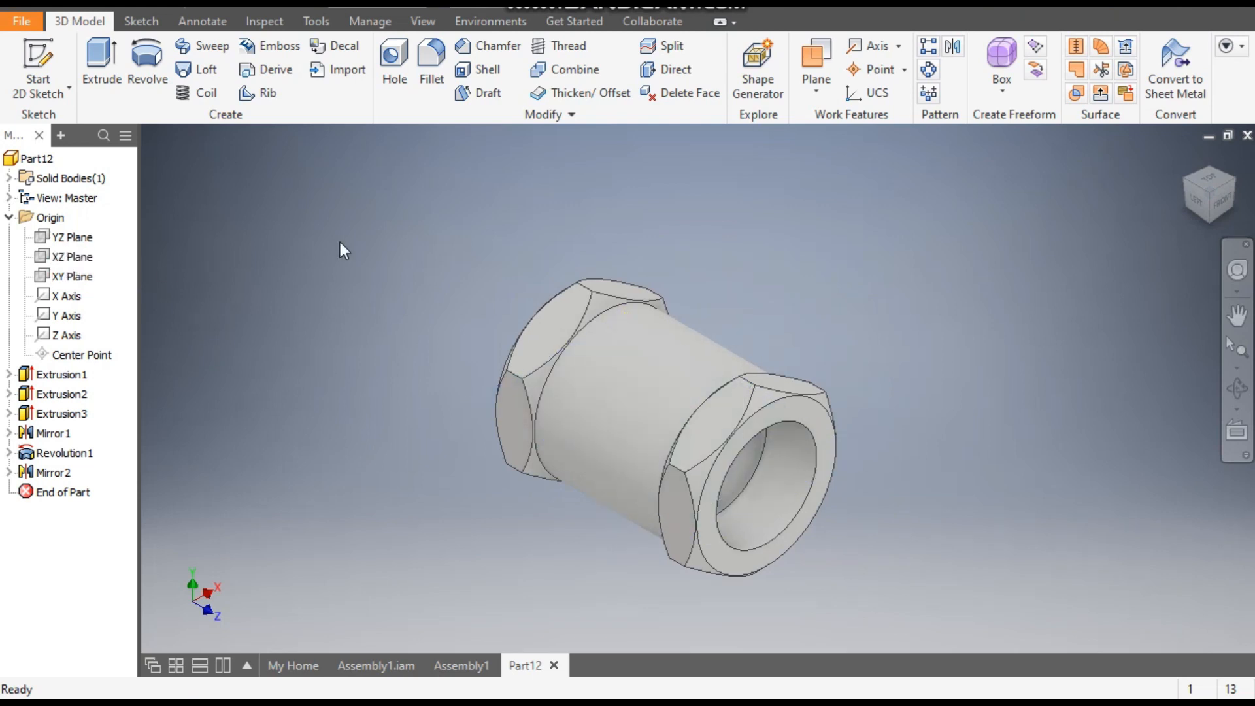
pyautogui.click(828, 94)
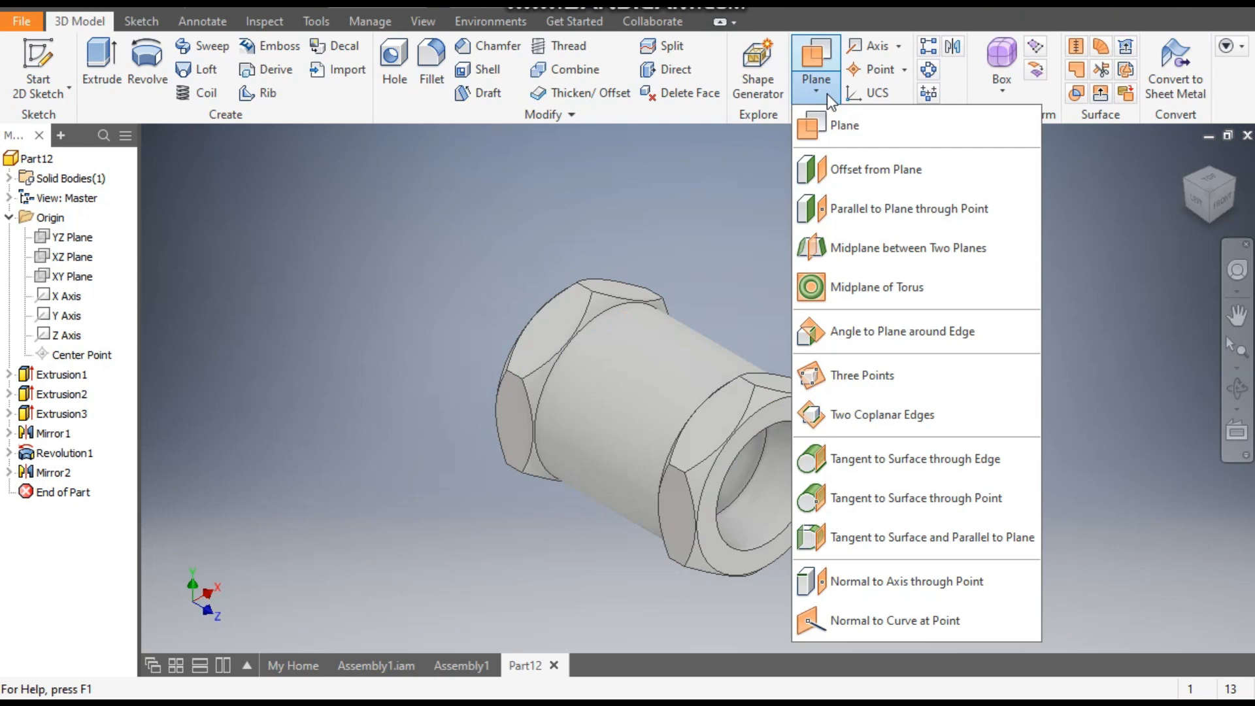
pyautogui.click(861, 167)
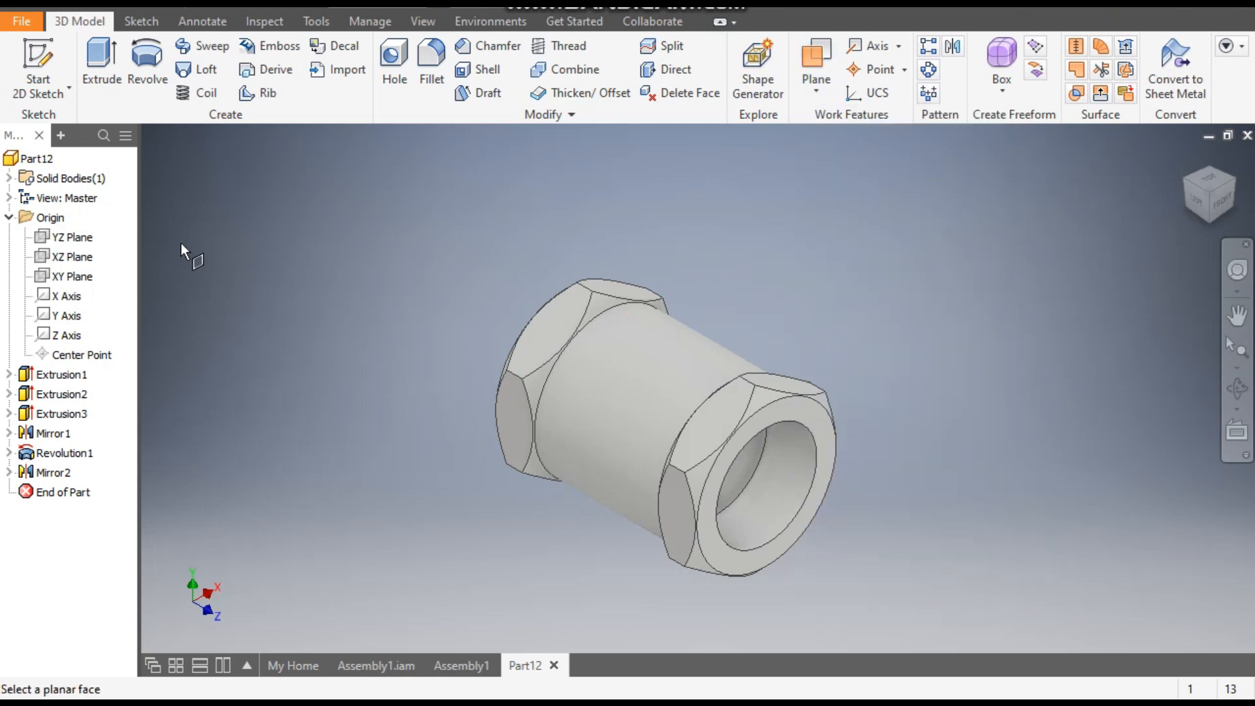
pyautogui.click(80, 262)
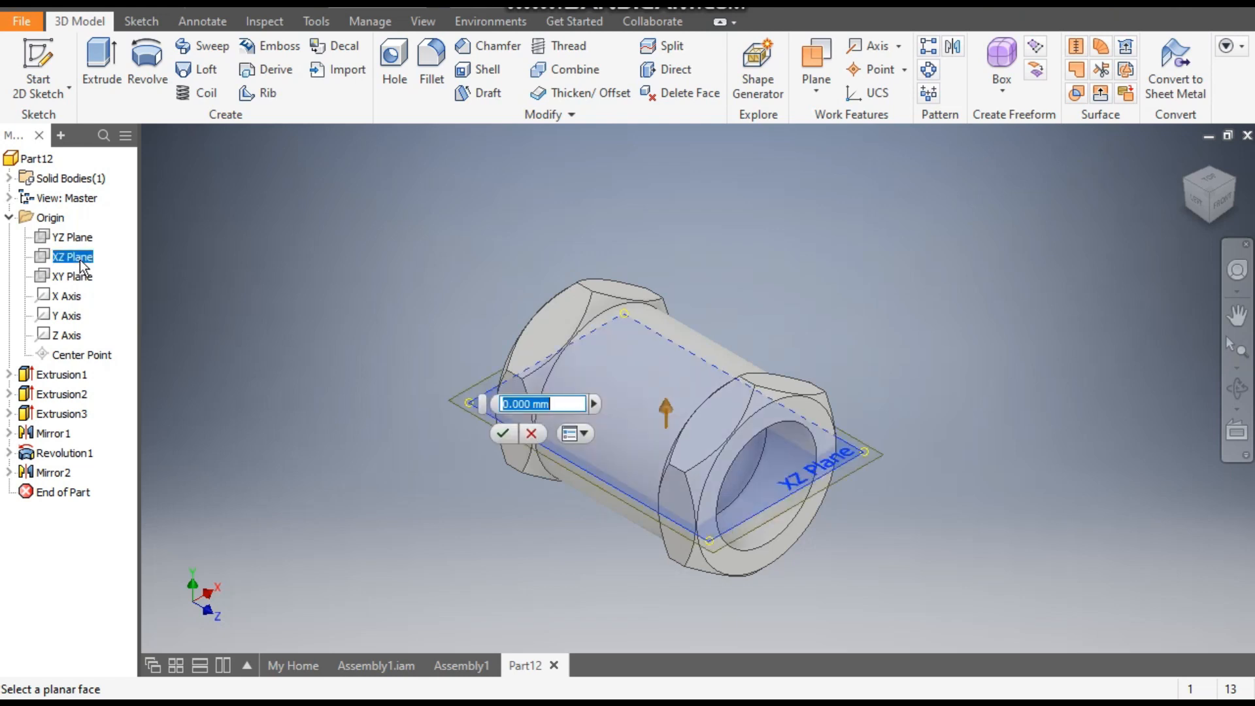
pyautogui.write('40')
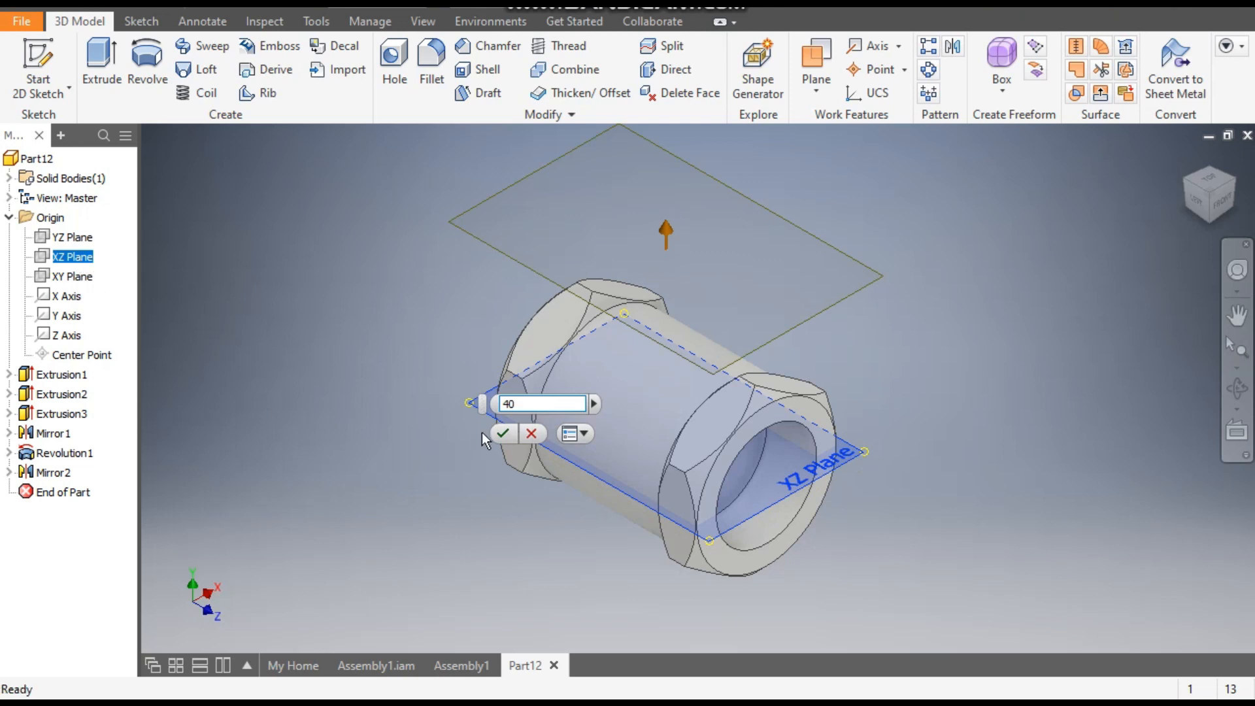
pyautogui.click(503, 435)
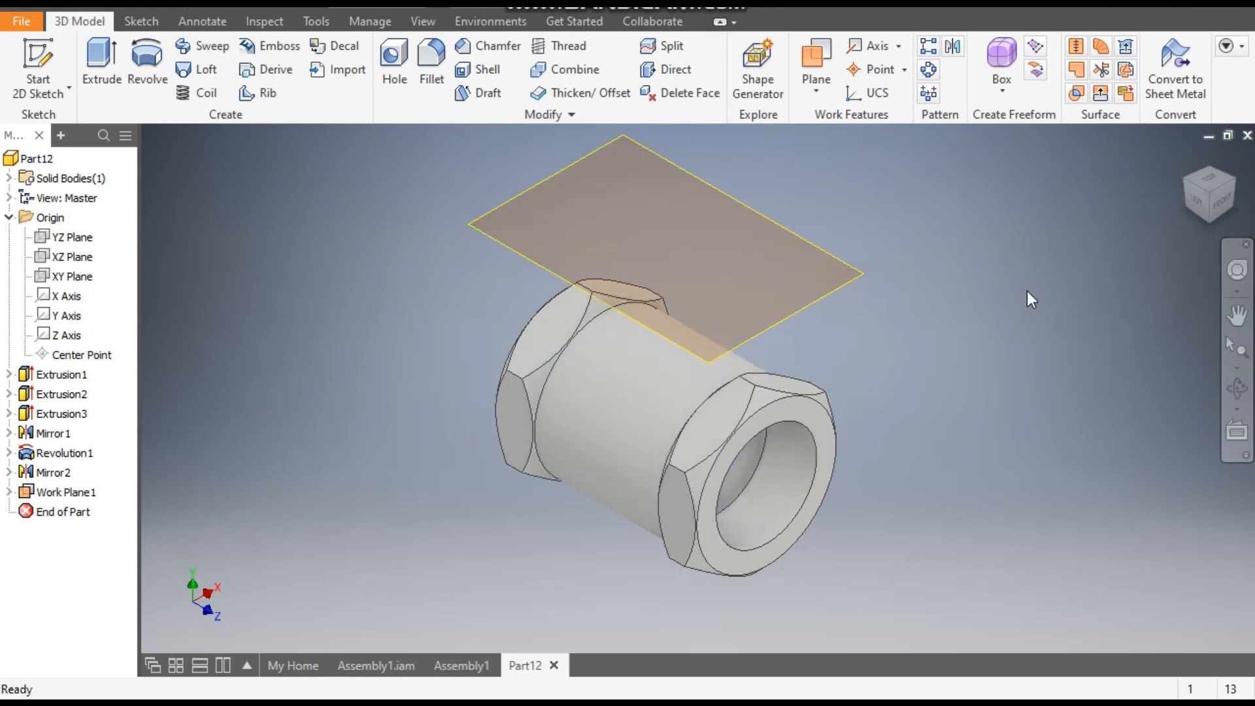
# - Start a sketch on the offset work plane and draw a center rectangle about 24 by 54 mm from the origin
pyautogui.click(743, 204)
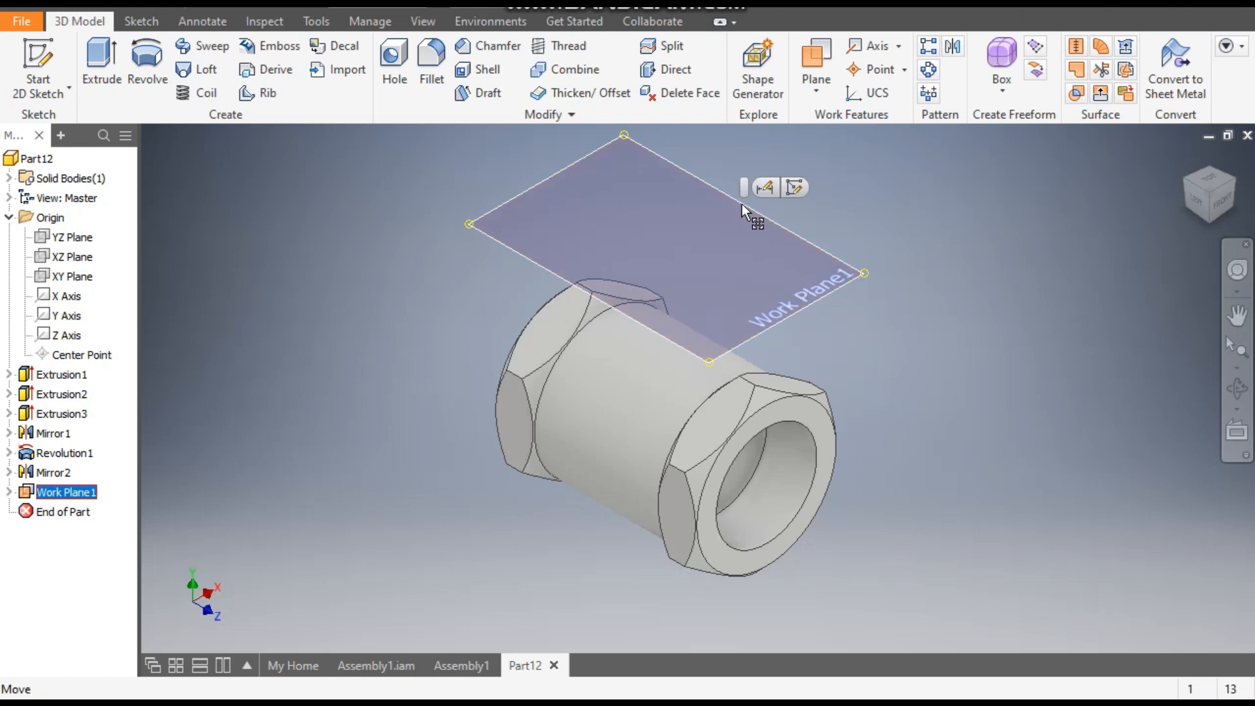
pyautogui.click(794, 188)
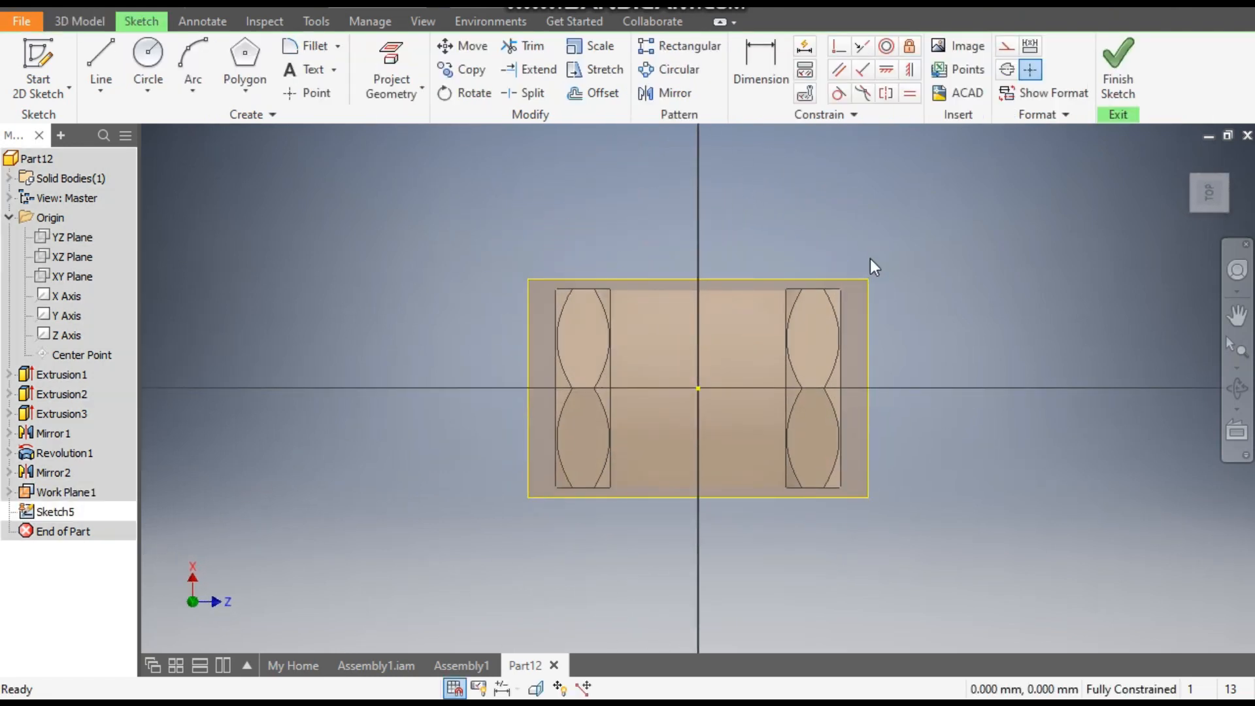
pyautogui.click(248, 95)
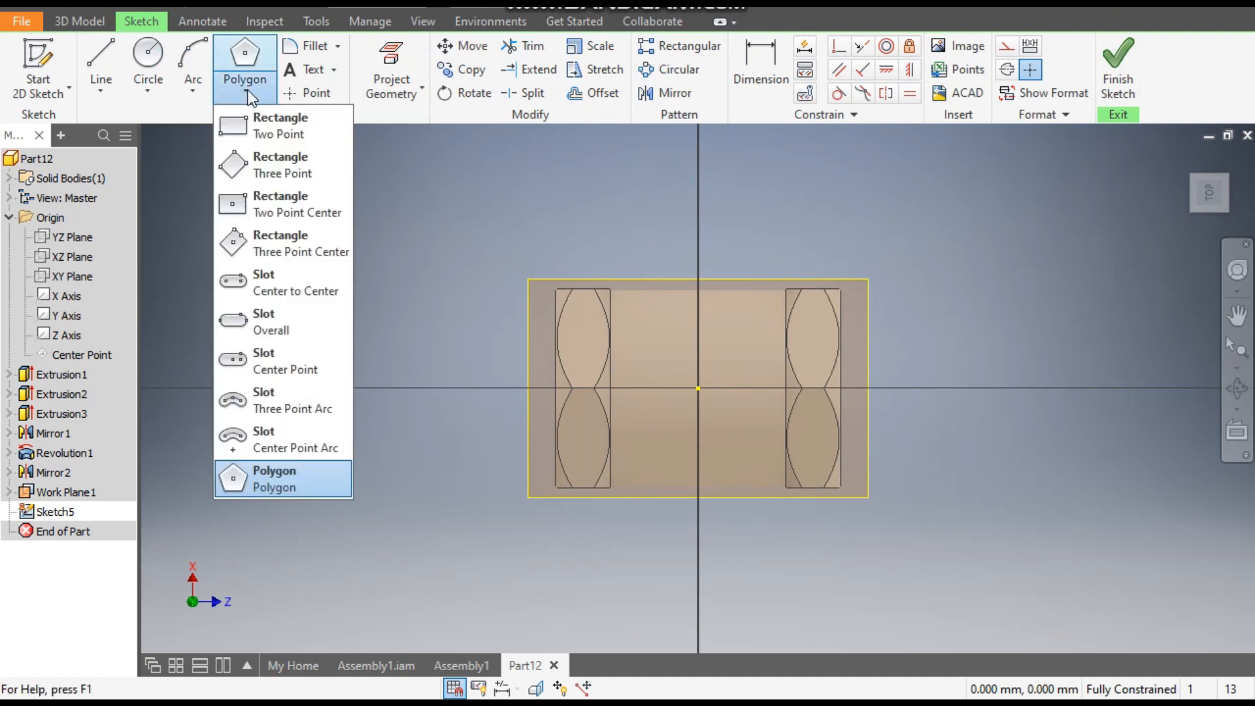
pyautogui.click(280, 207)
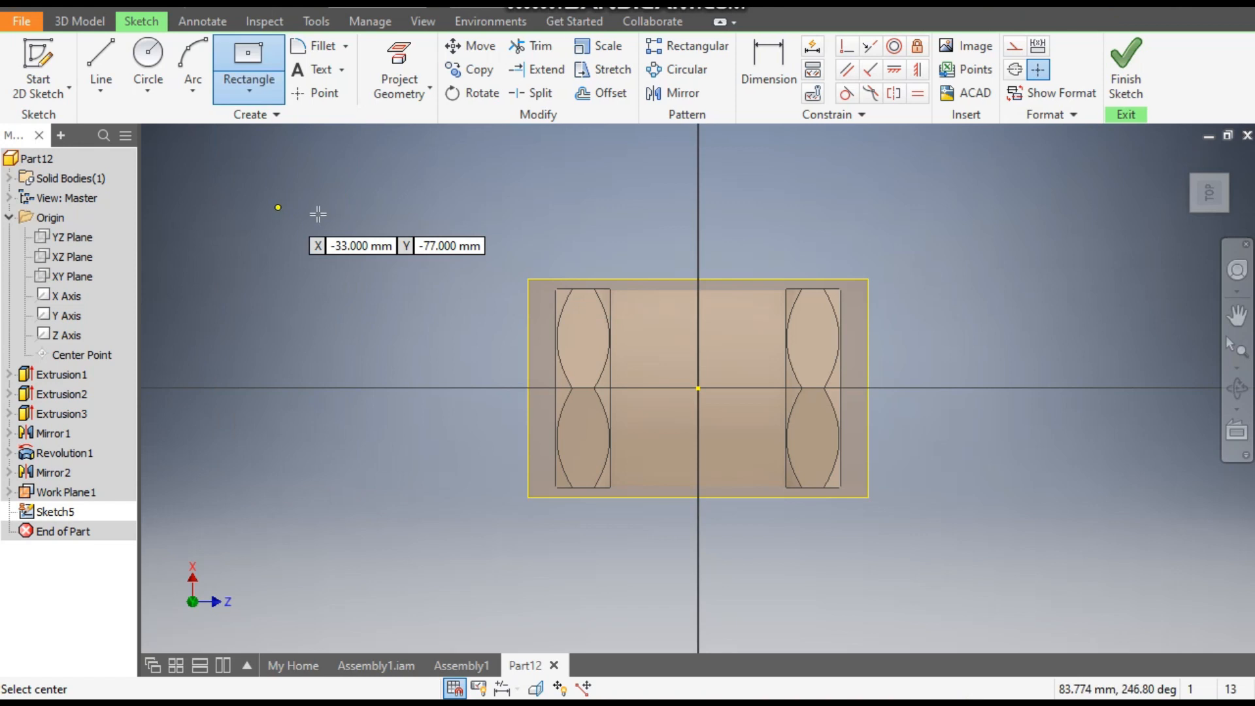
pyautogui.click(698, 389)
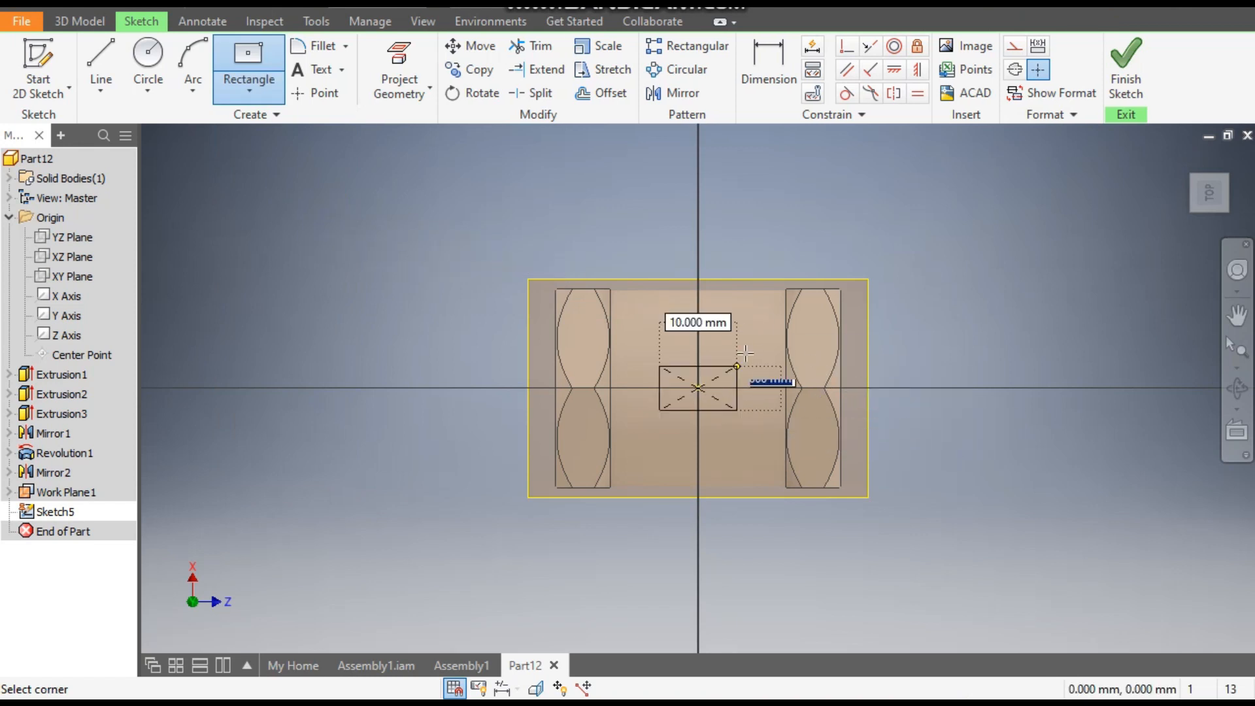
pyautogui.click(763, 241)
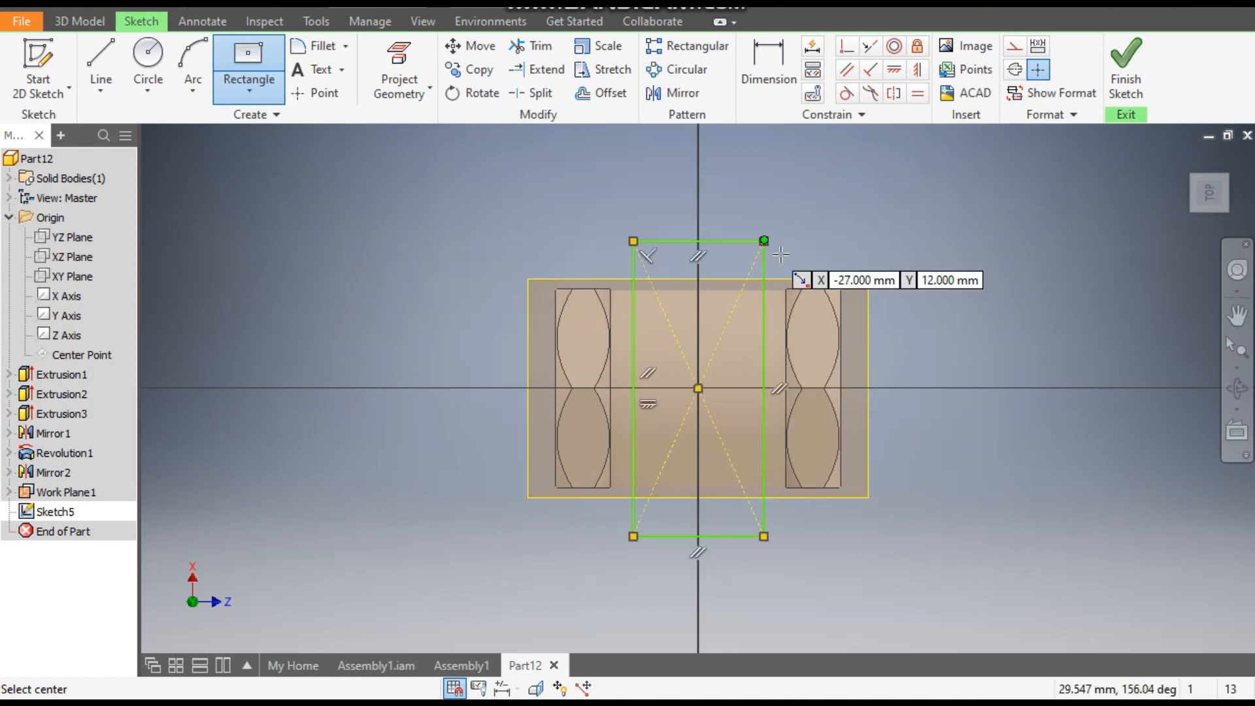
# - Dimension the rectangle's two sides to 42 mm each and finish the sketch
pyautogui.click(778, 80)
pyautogui.click(634, 323)
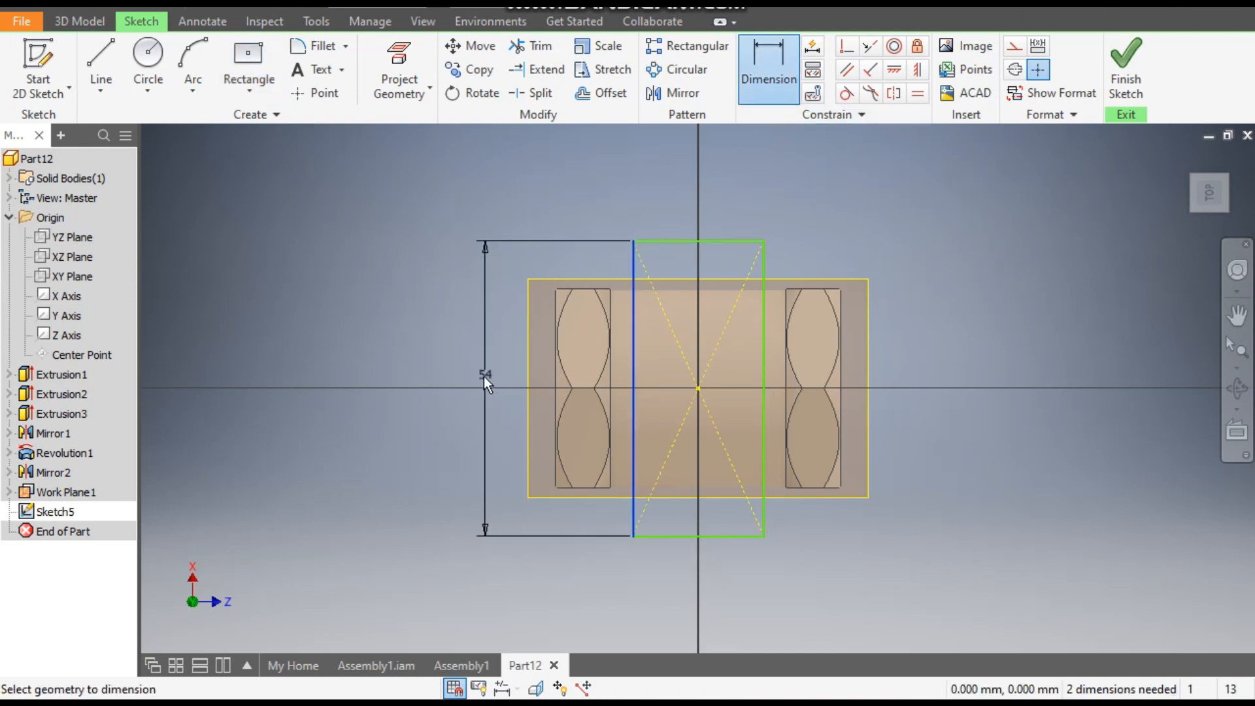
pyautogui.click(483, 376)
pyautogui.write('42')
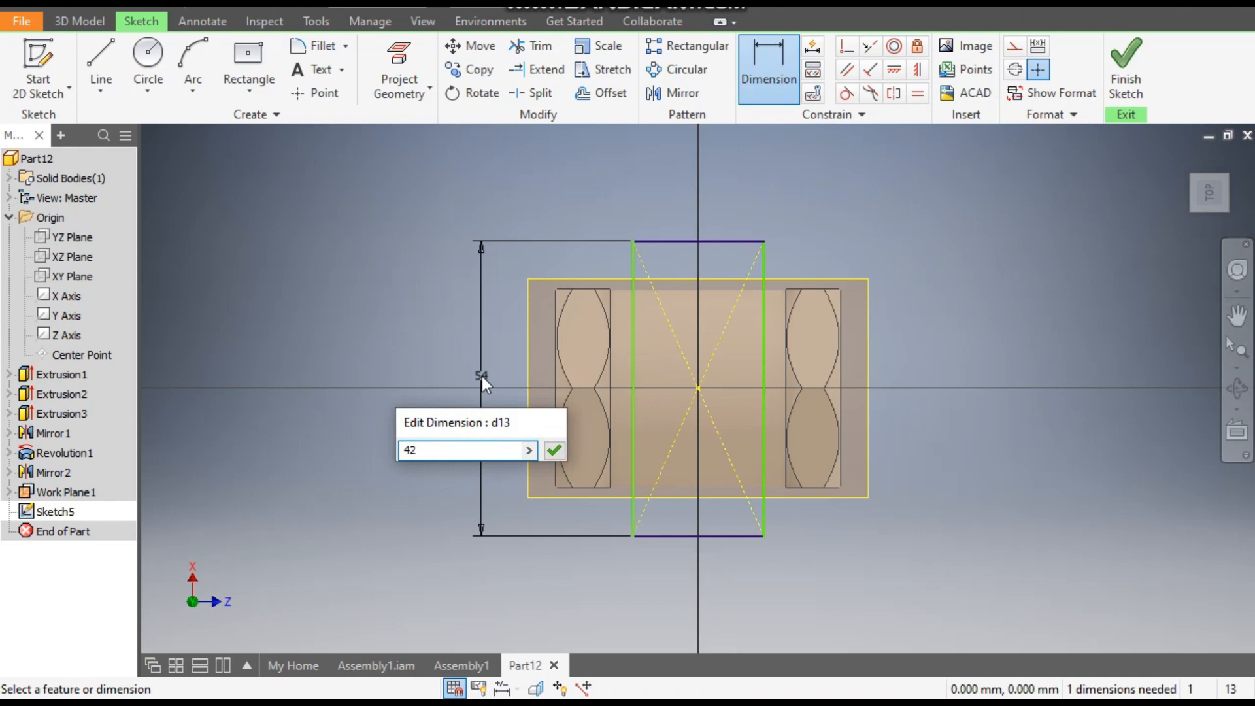
pyautogui.press('Return')
pyautogui.click(686, 272)
pyautogui.click(692, 217)
pyautogui.write('42')
pyautogui.press('Return')
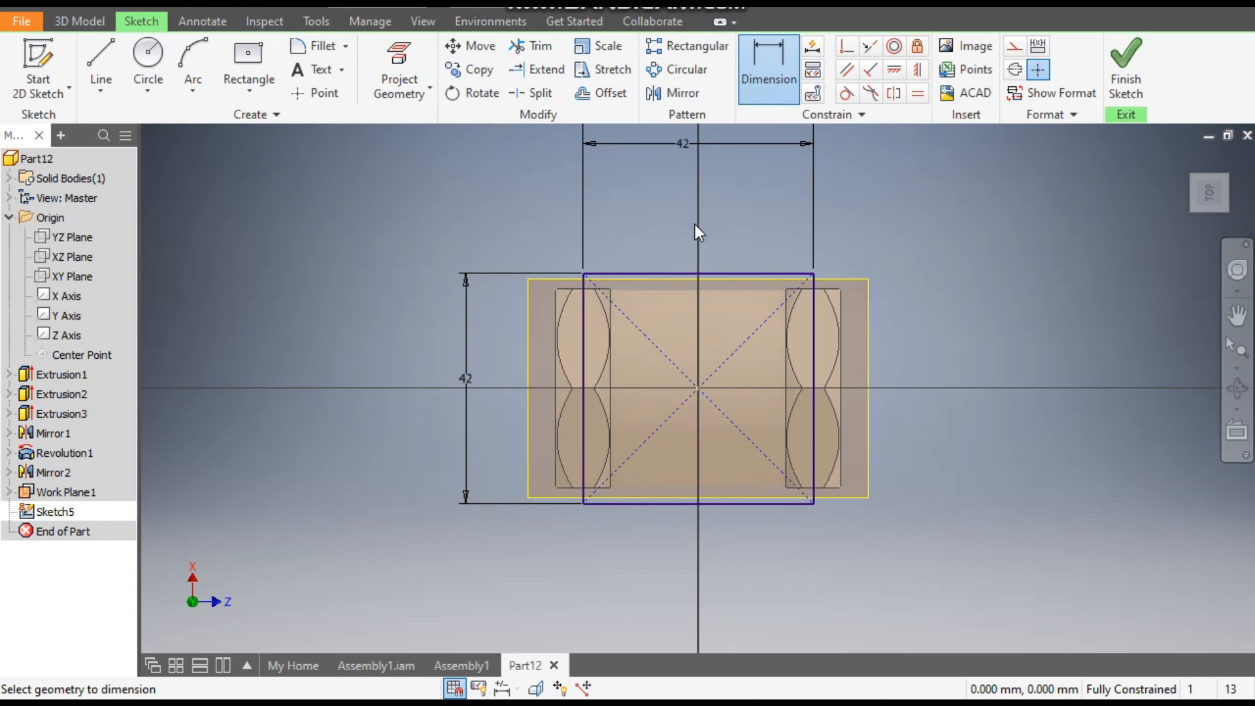
pyautogui.click(1120, 69)
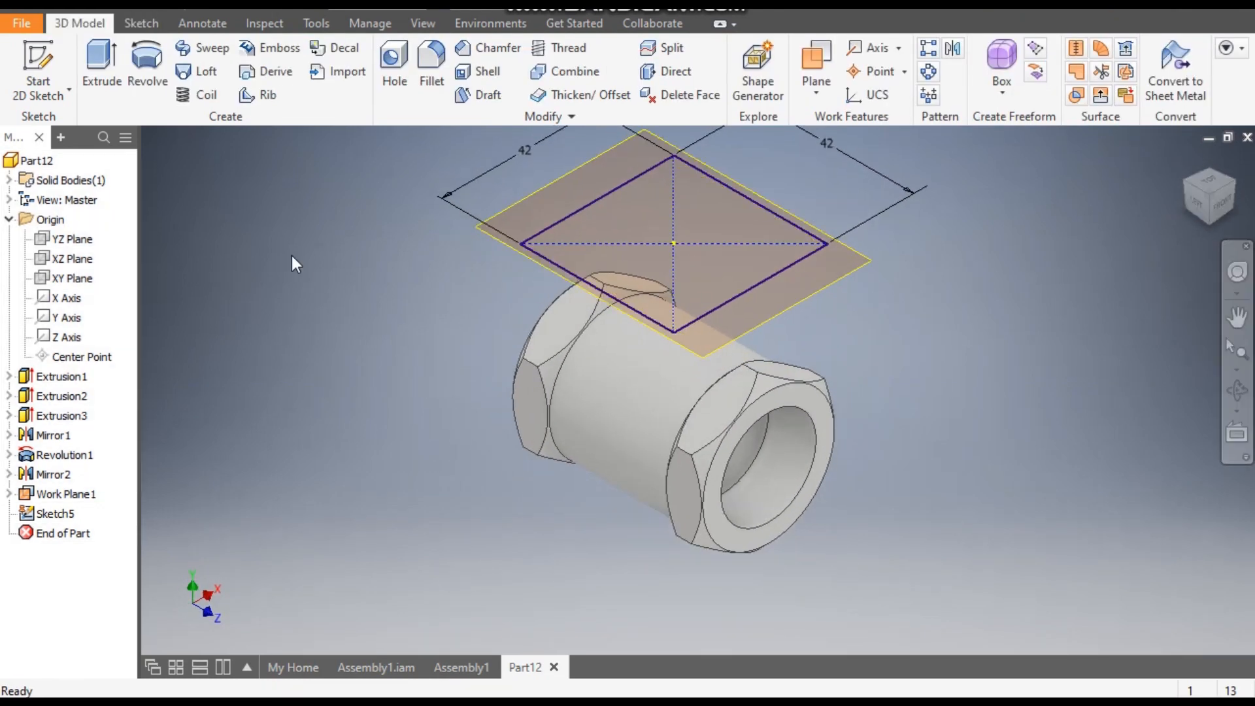
# - Extrude the 42 mm square 3 mm downward, toward the cylinder, as a joined plate
pyautogui.click(101, 58)
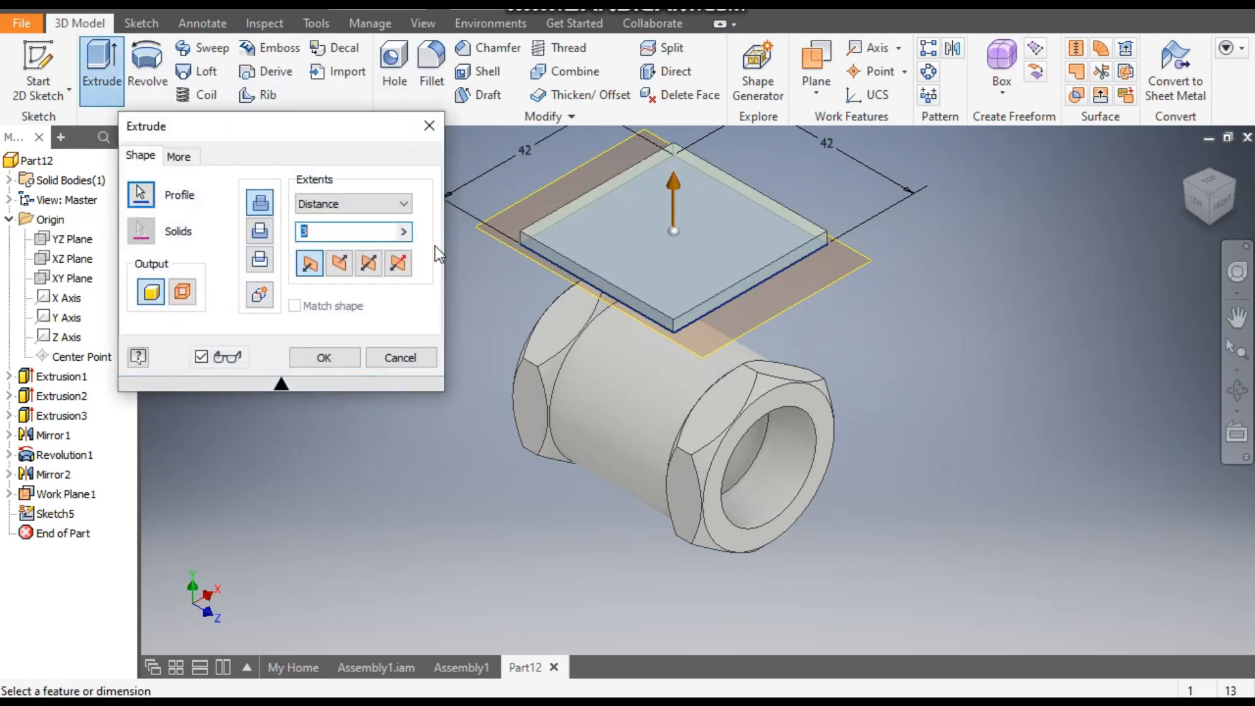
pyautogui.click(340, 264)
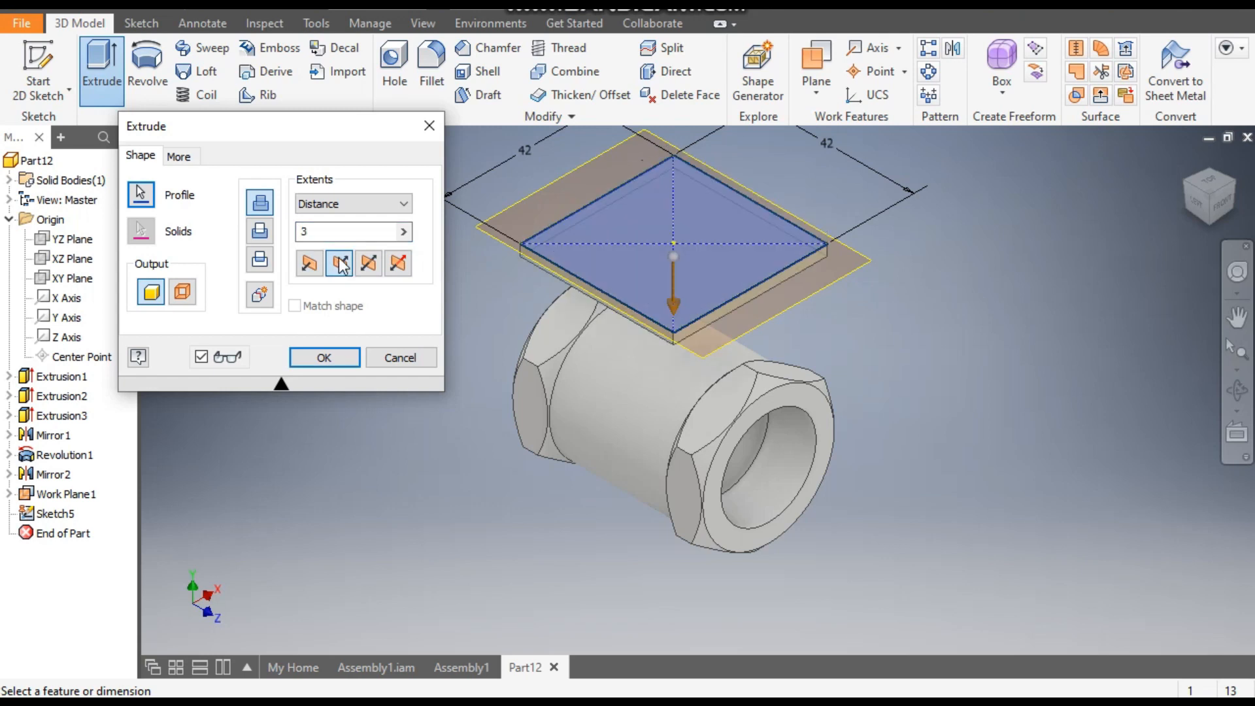
pyautogui.moveTo(312, 232); pyautogui.dragTo(293, 235)
pyautogui.write('3')
pyautogui.click(324, 358)
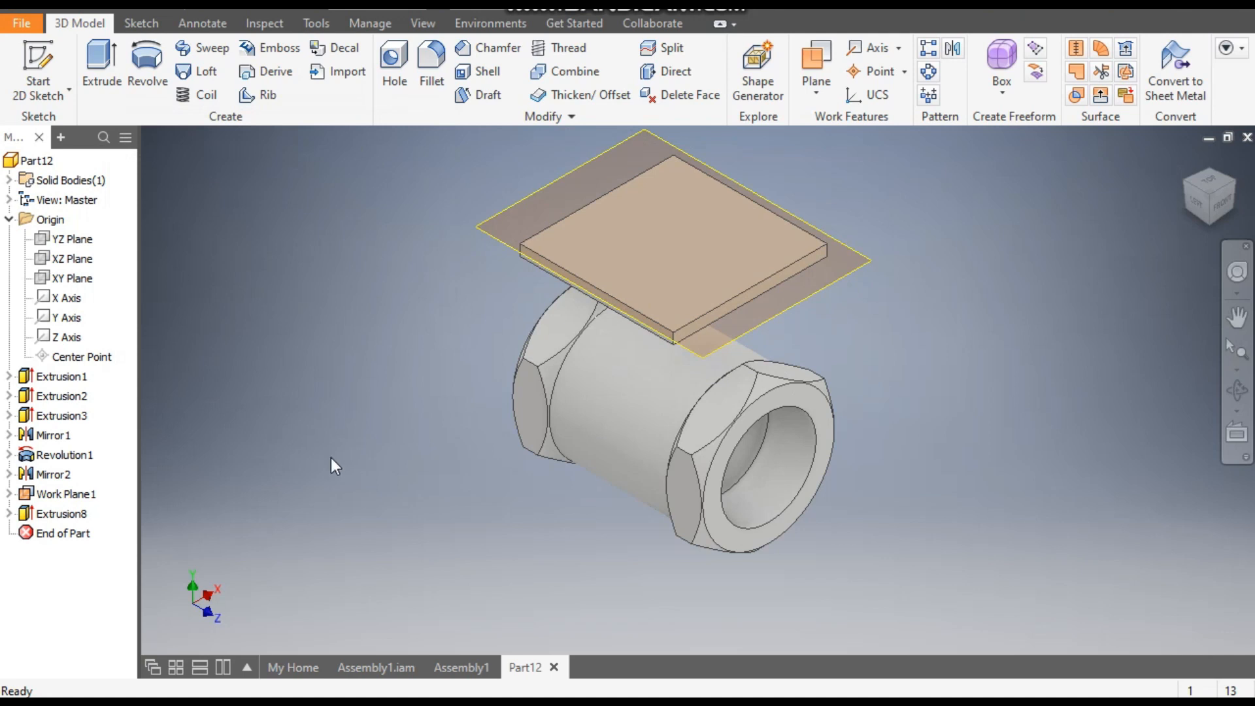
# - Hide the offset work plane
pyautogui.click(74, 495)
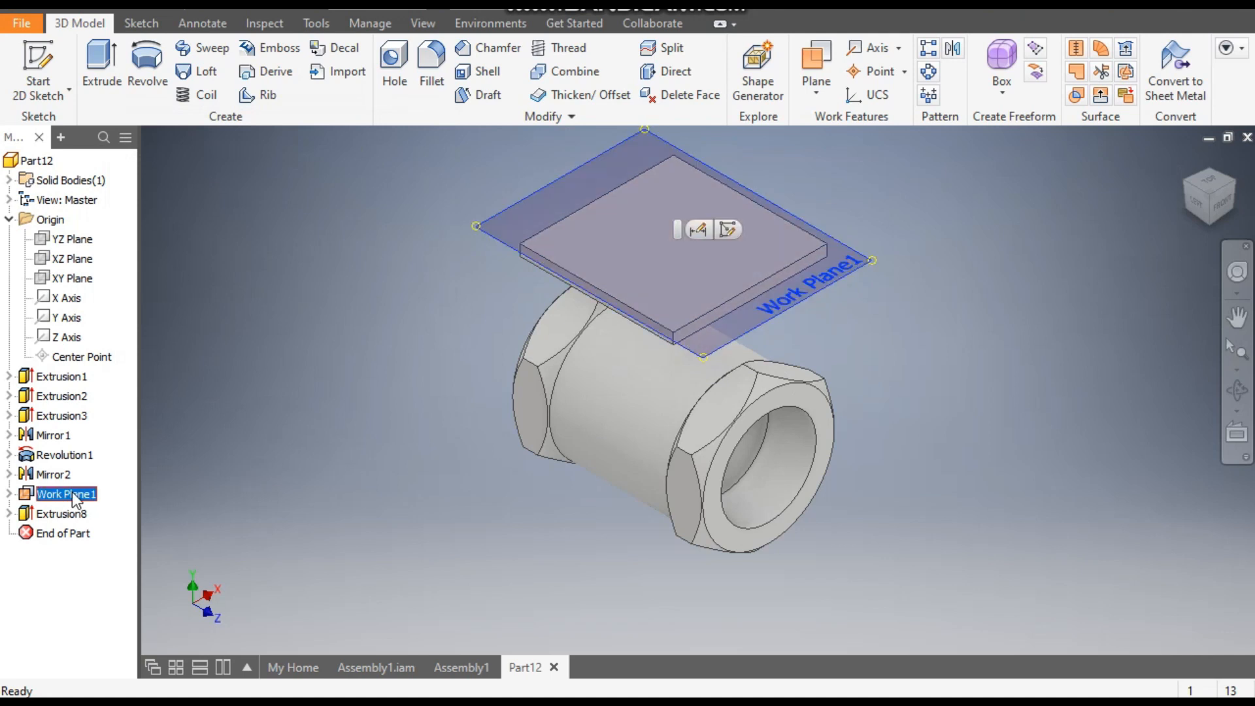
pyautogui.rightClick(76, 501)
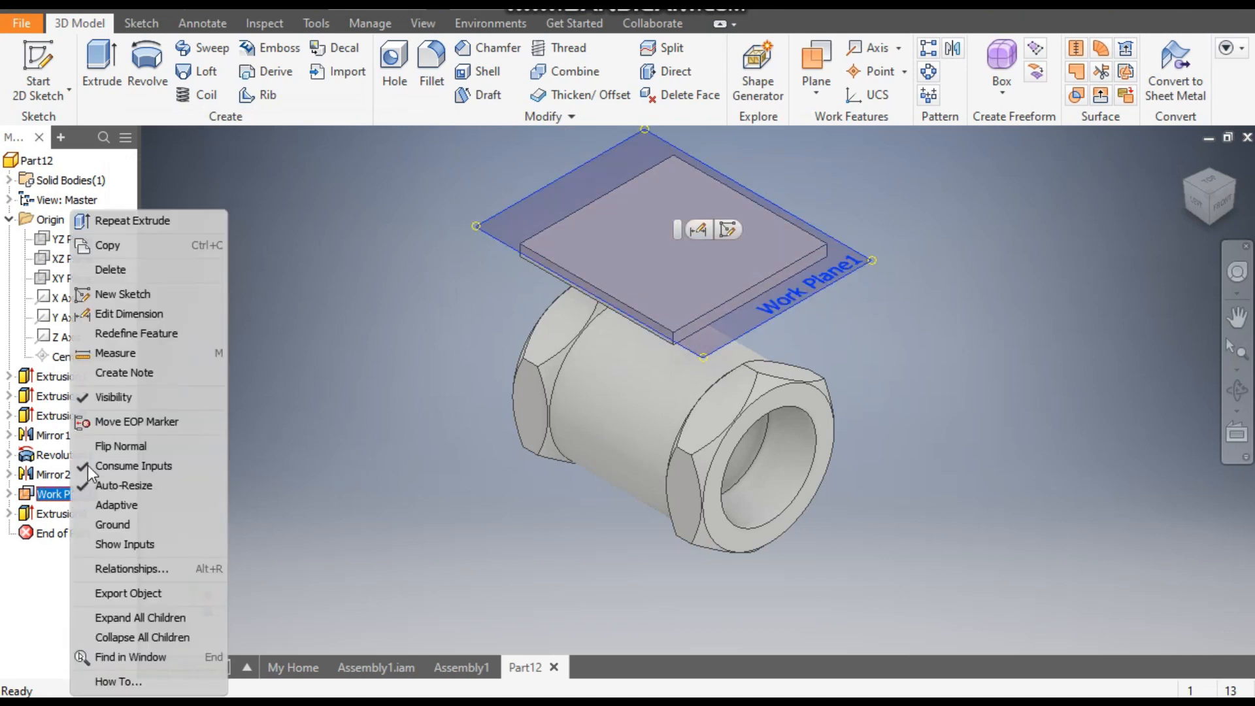
pyautogui.click(123, 399)
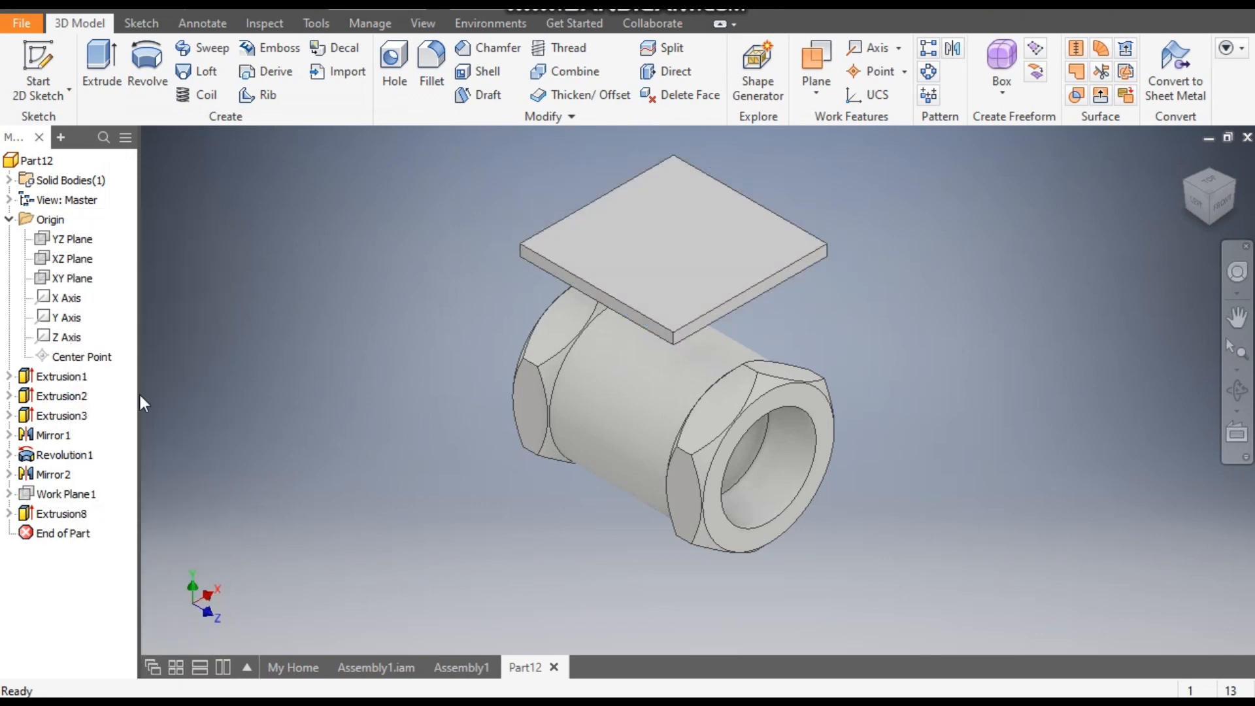
# - Sketch a 37.5 by 37.5 mm center rectangle at the origin on the top face of the square plate
pyautogui.click(707, 223)
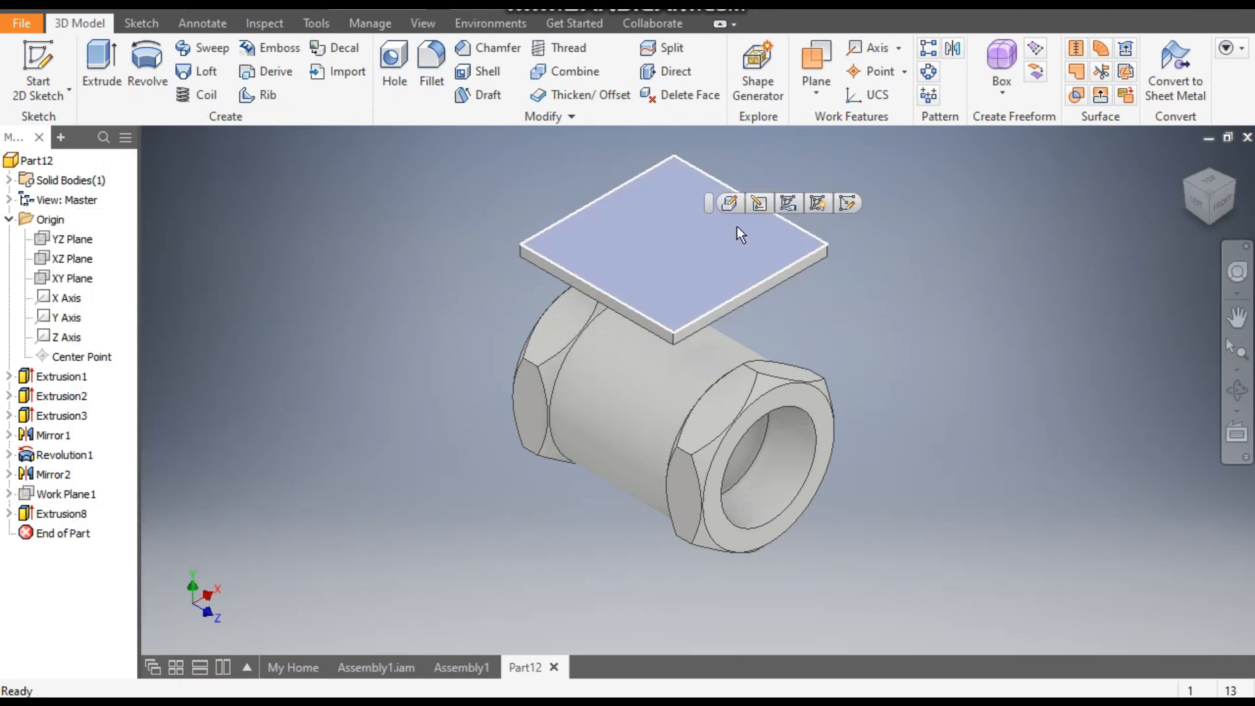
pyautogui.click(848, 204)
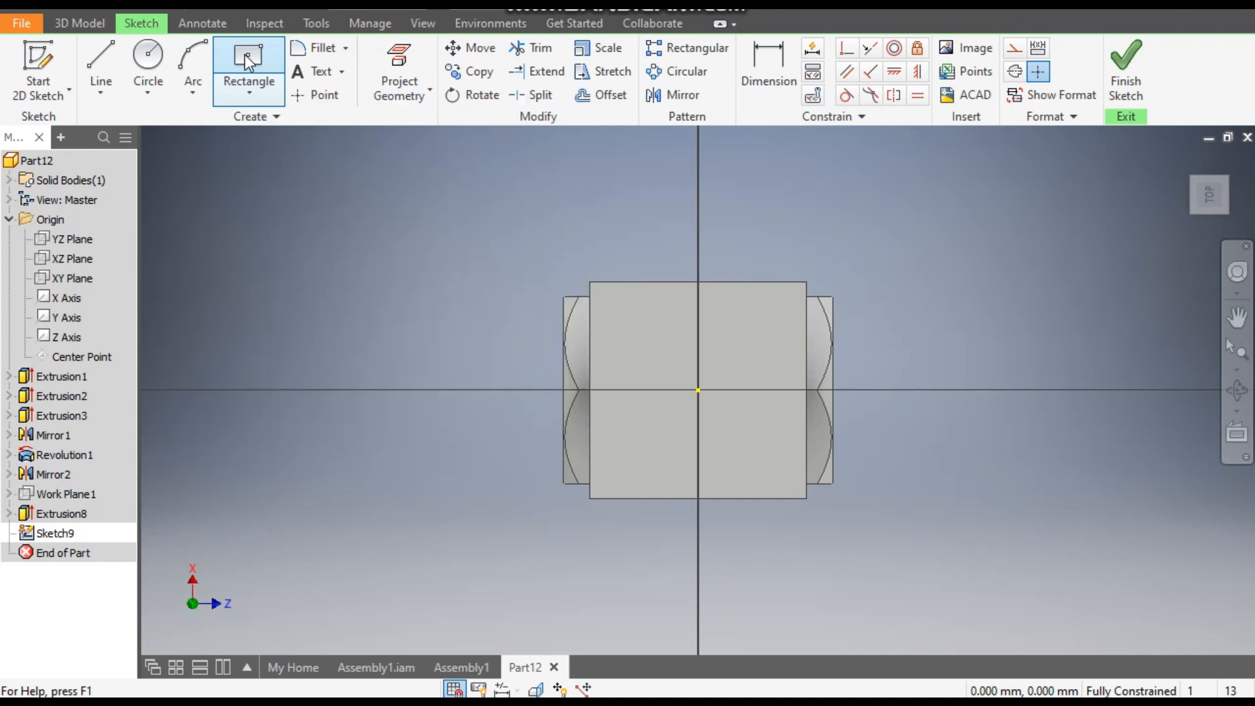
pyautogui.click(245, 54)
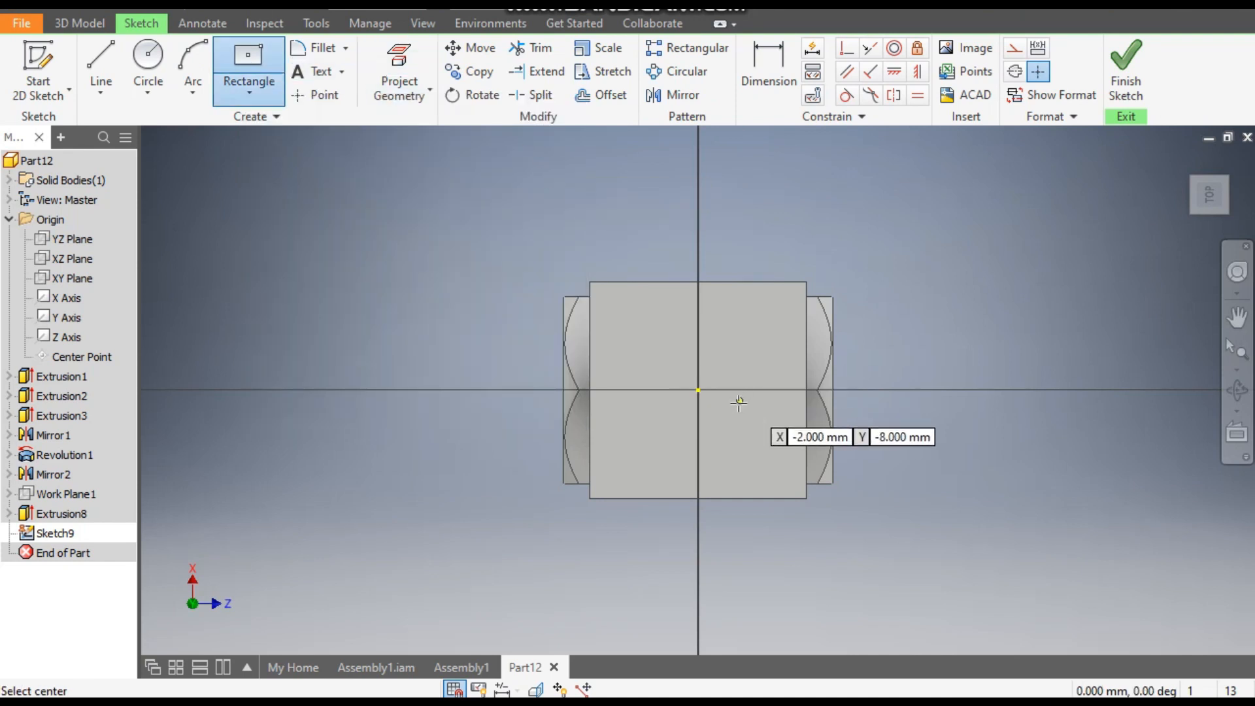
pyautogui.click(698, 390)
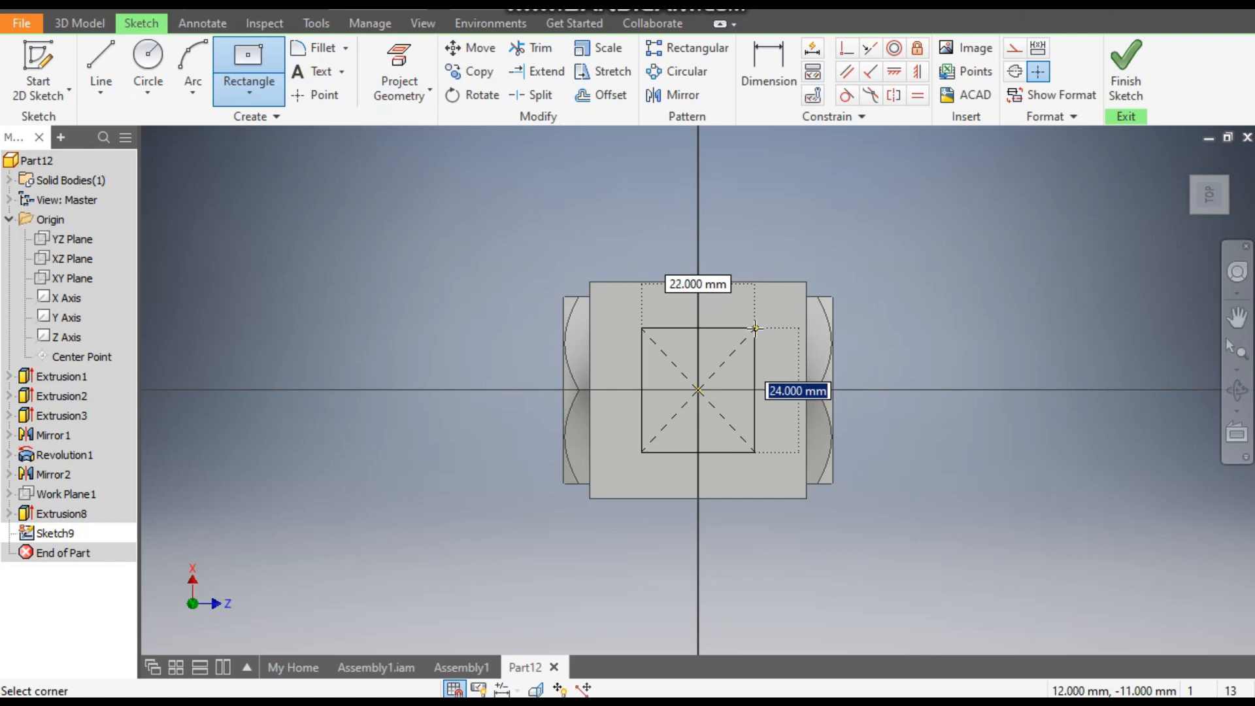
pyautogui.write('37.')
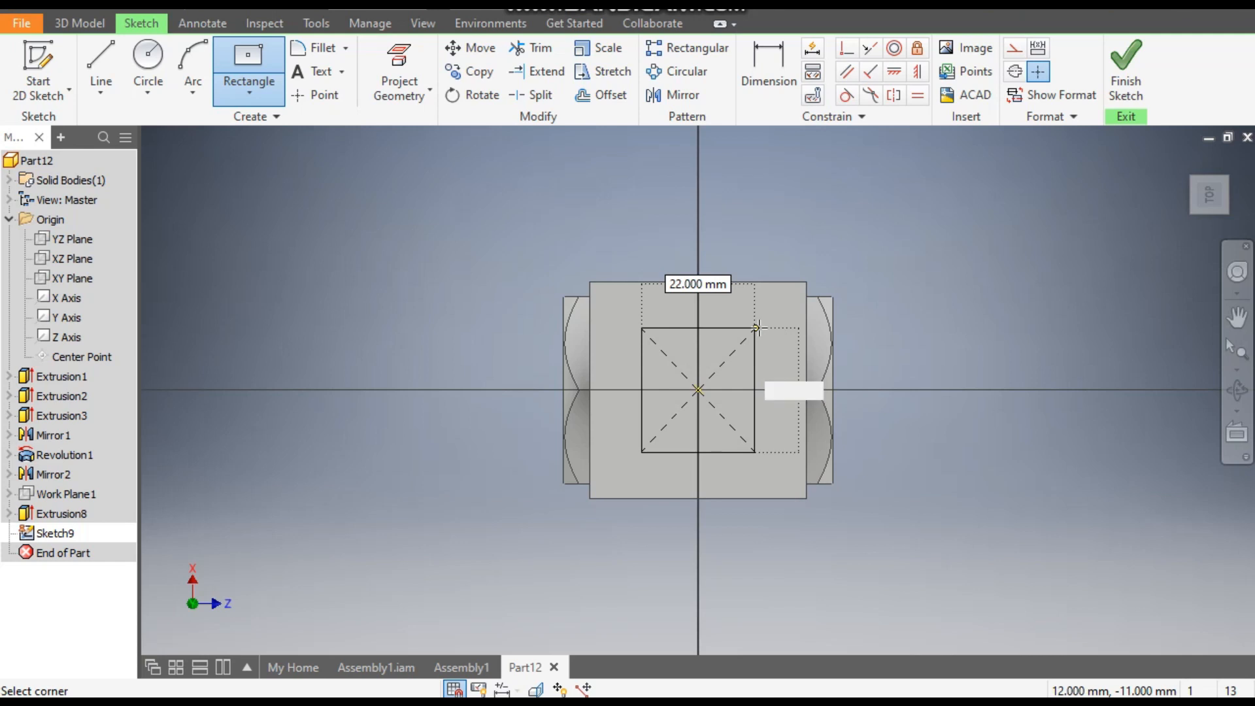
pyautogui.press('Tab')
pyautogui.write('37.5')
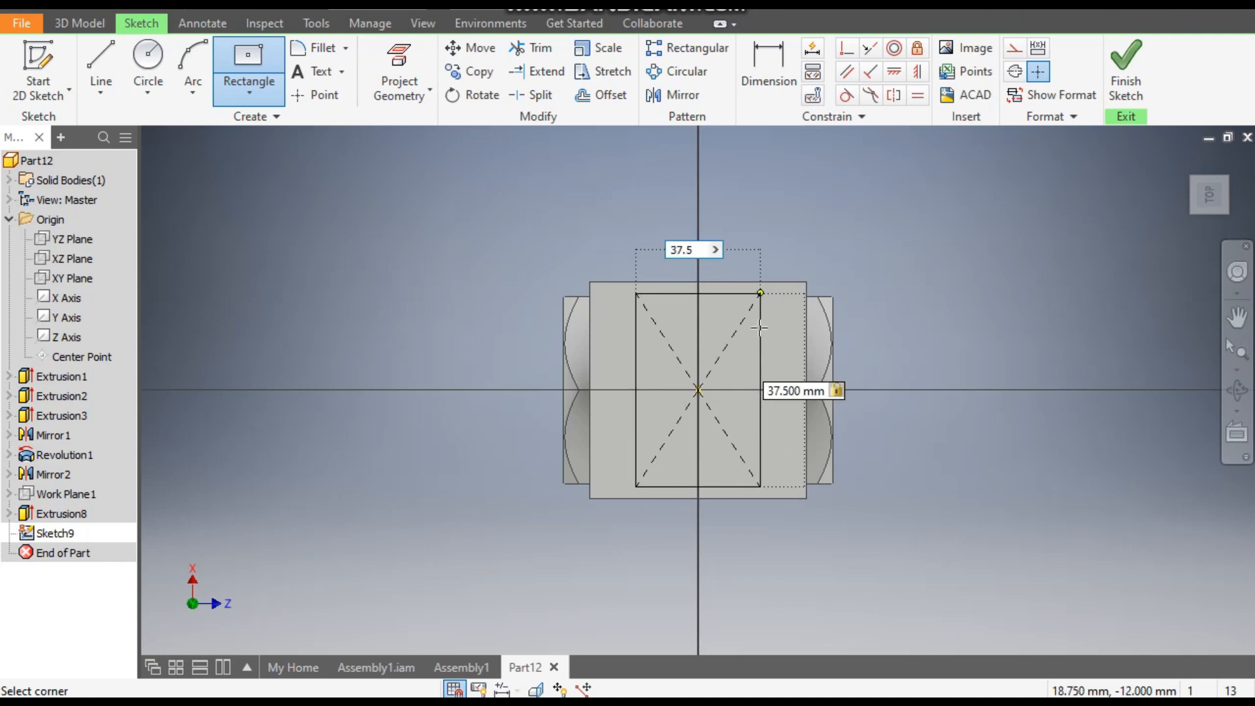
pyautogui.press('Return')
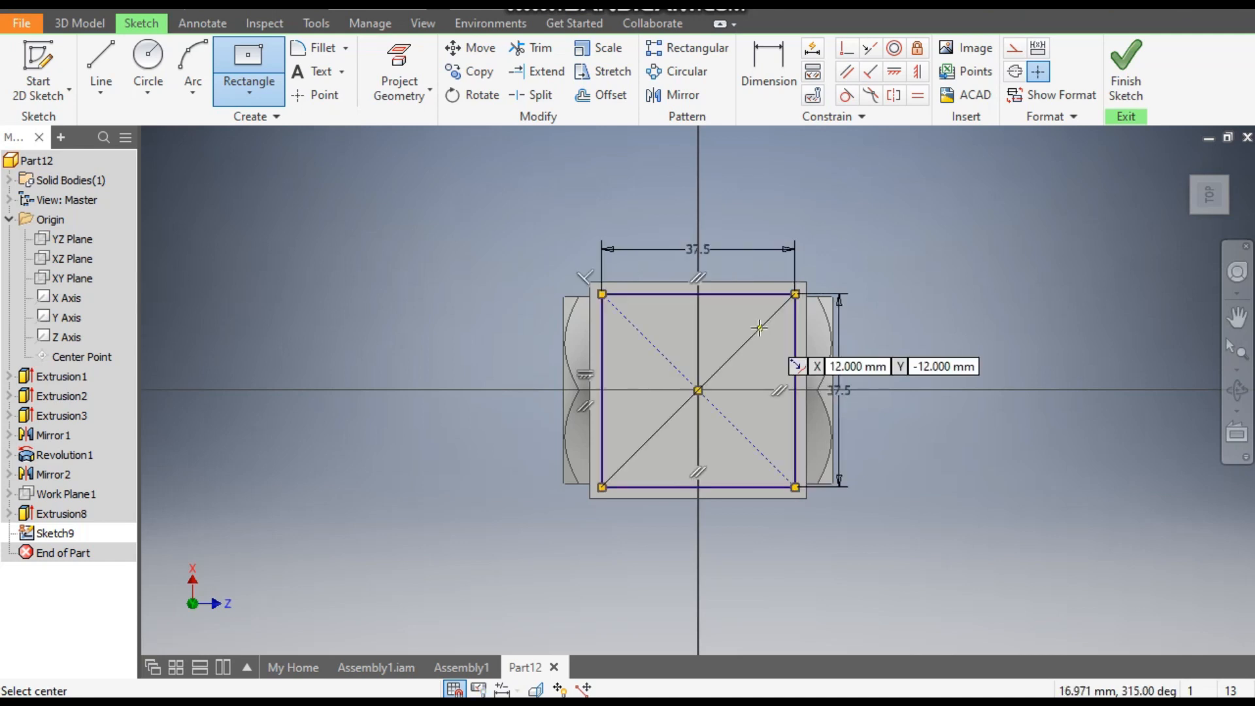
# - Extrude the 37.5 mm square 13 mm downward, toward the cylinder, as a joined block
pyautogui.click(93, 22)
pyautogui.click(104, 60)
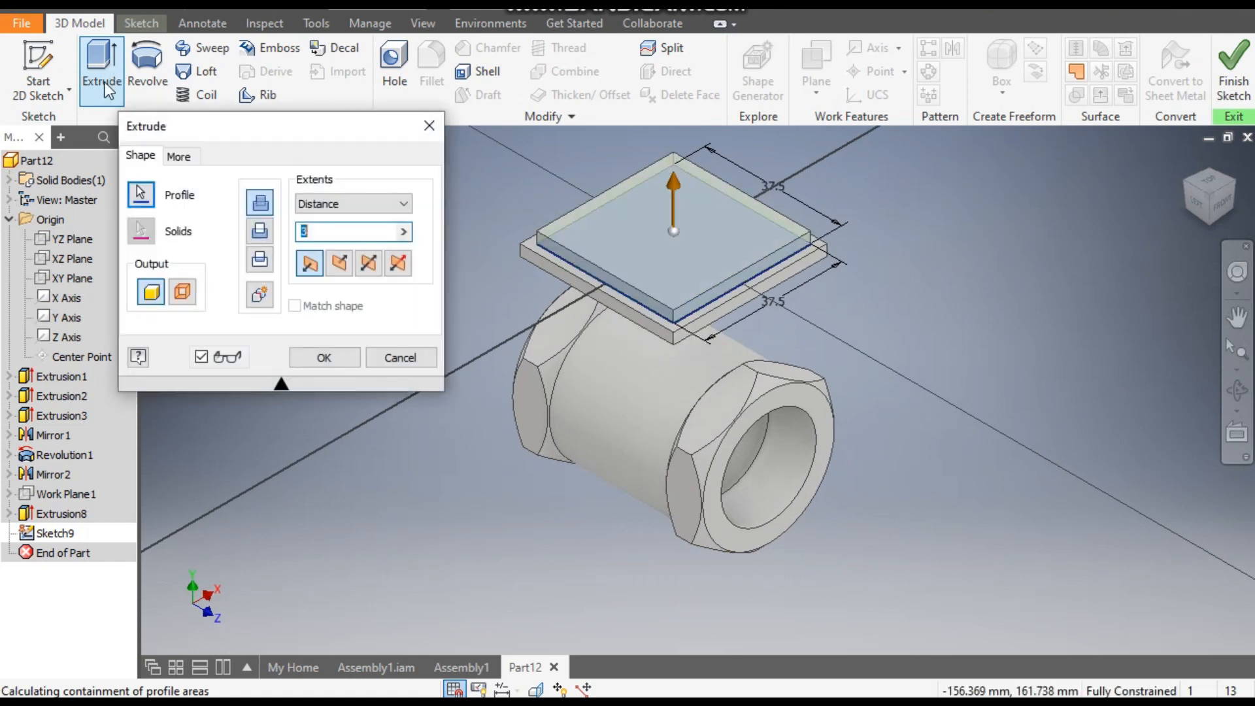
pyautogui.click(340, 264)
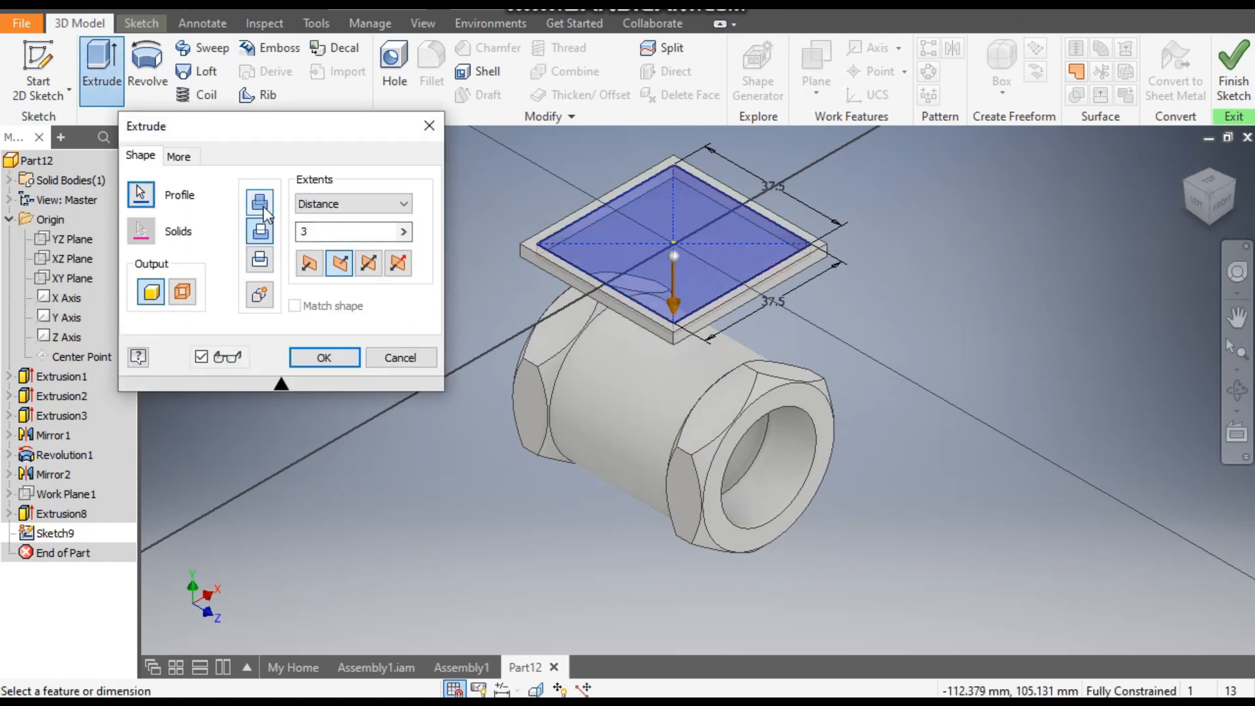
pyautogui.click(264, 207)
pyautogui.moveTo(325, 233); pyautogui.dragTo(289, 232)
pyautogui.write('13')
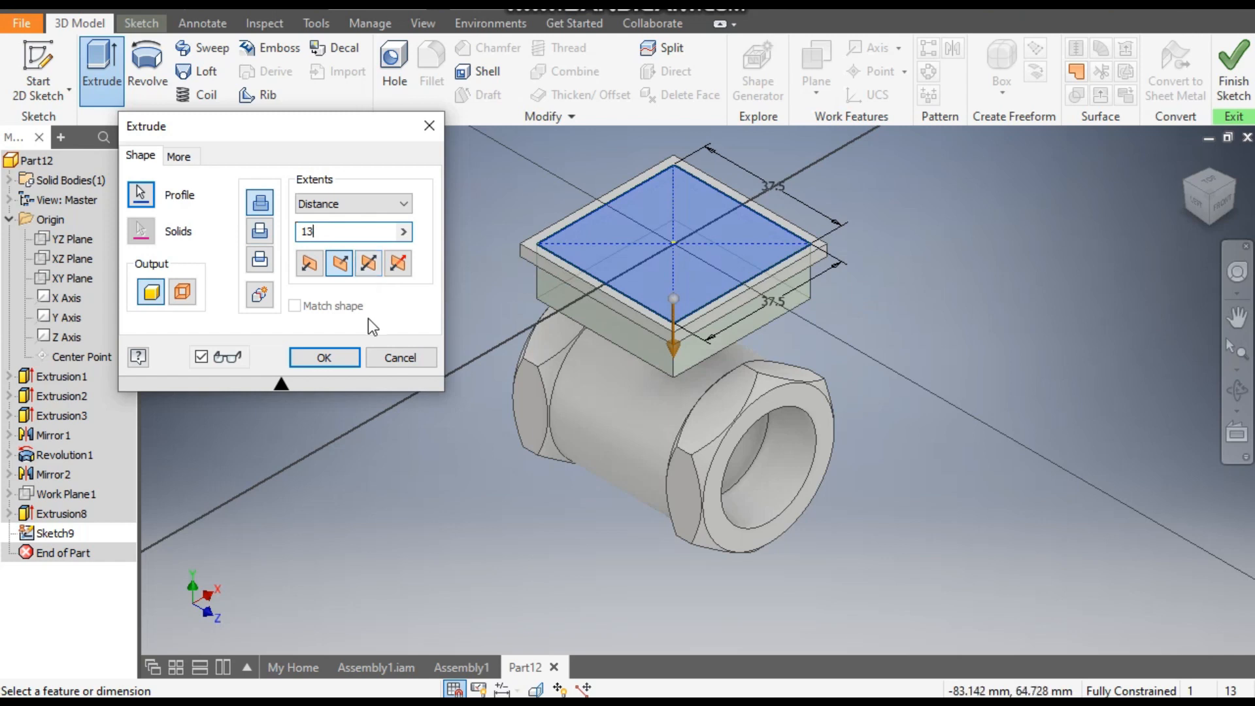
pyautogui.click(344, 358)
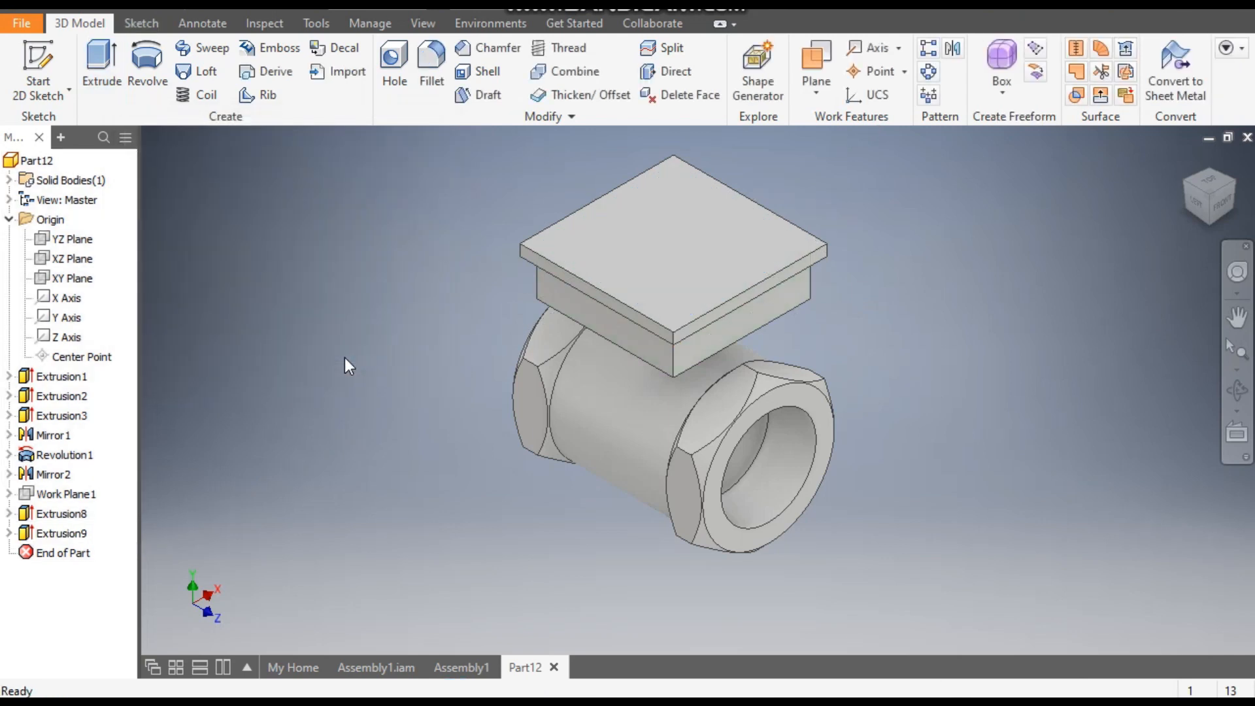
# - Sketch a center rectangle at the origin on the plate's top face, 26 mm along the cylinder's axis and 36 mm across it
pyautogui.click(1196, 203)
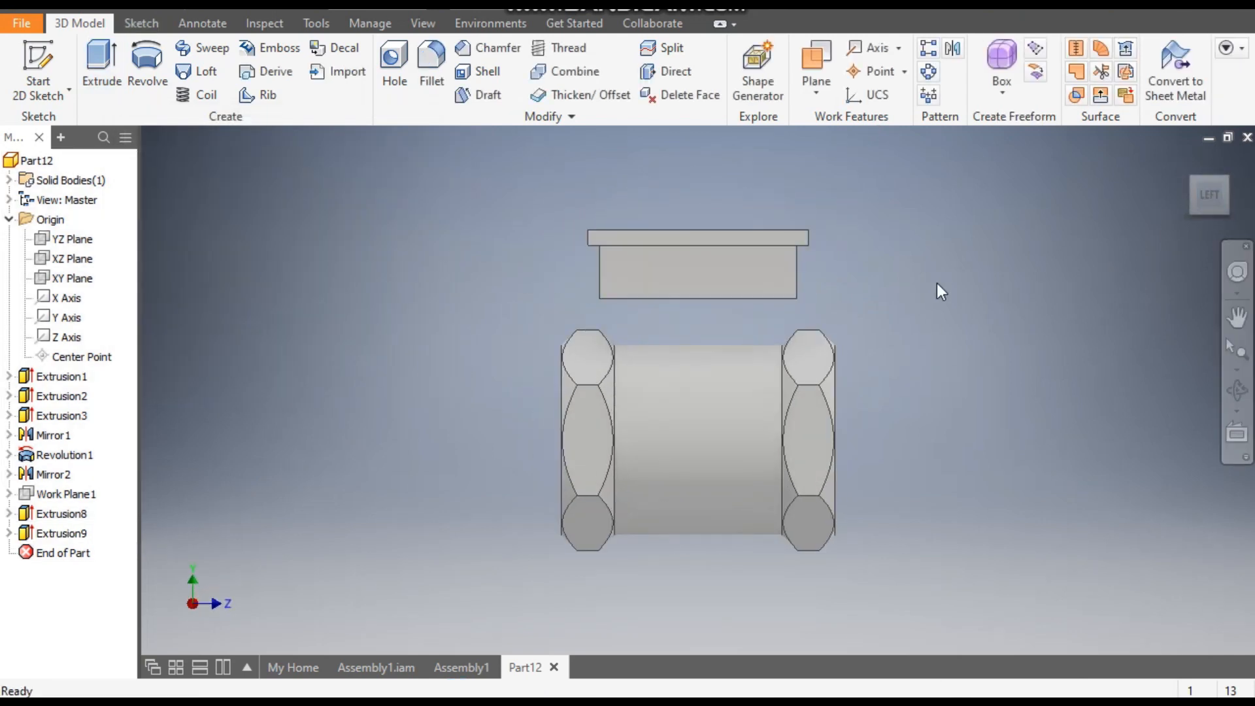
pyautogui.click(1219, 187)
pyautogui.click(712, 265)
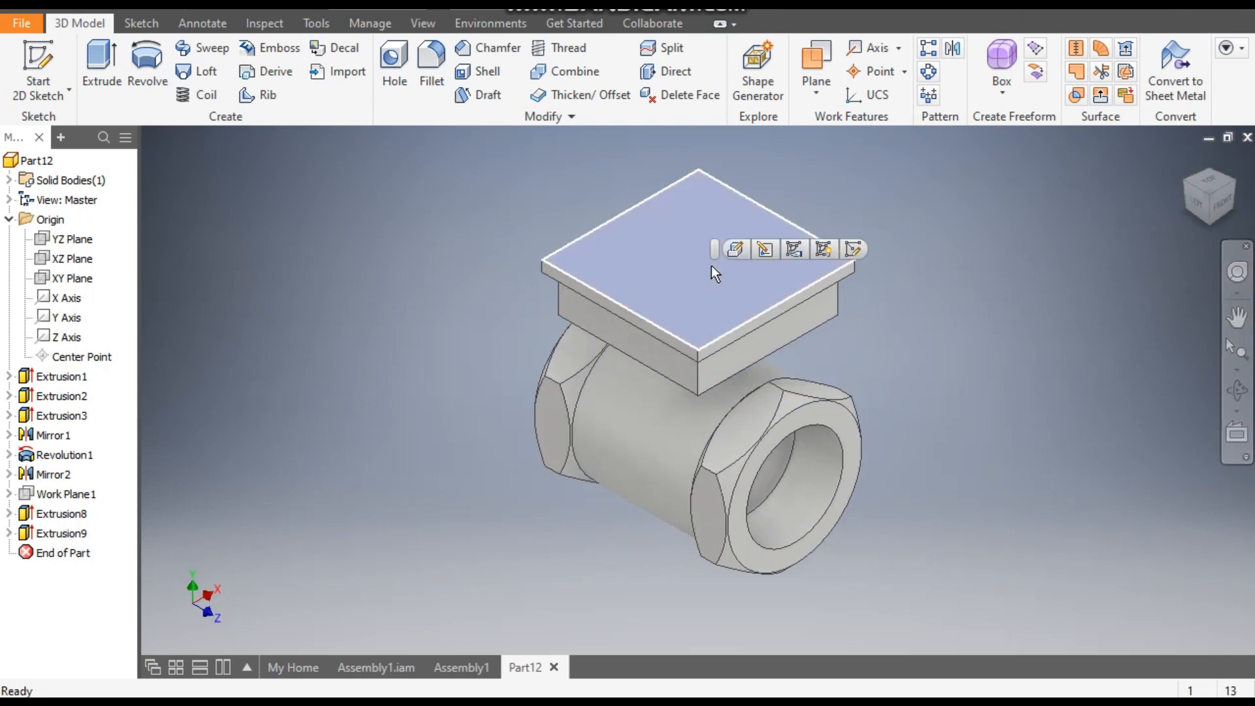
pyautogui.click(854, 250)
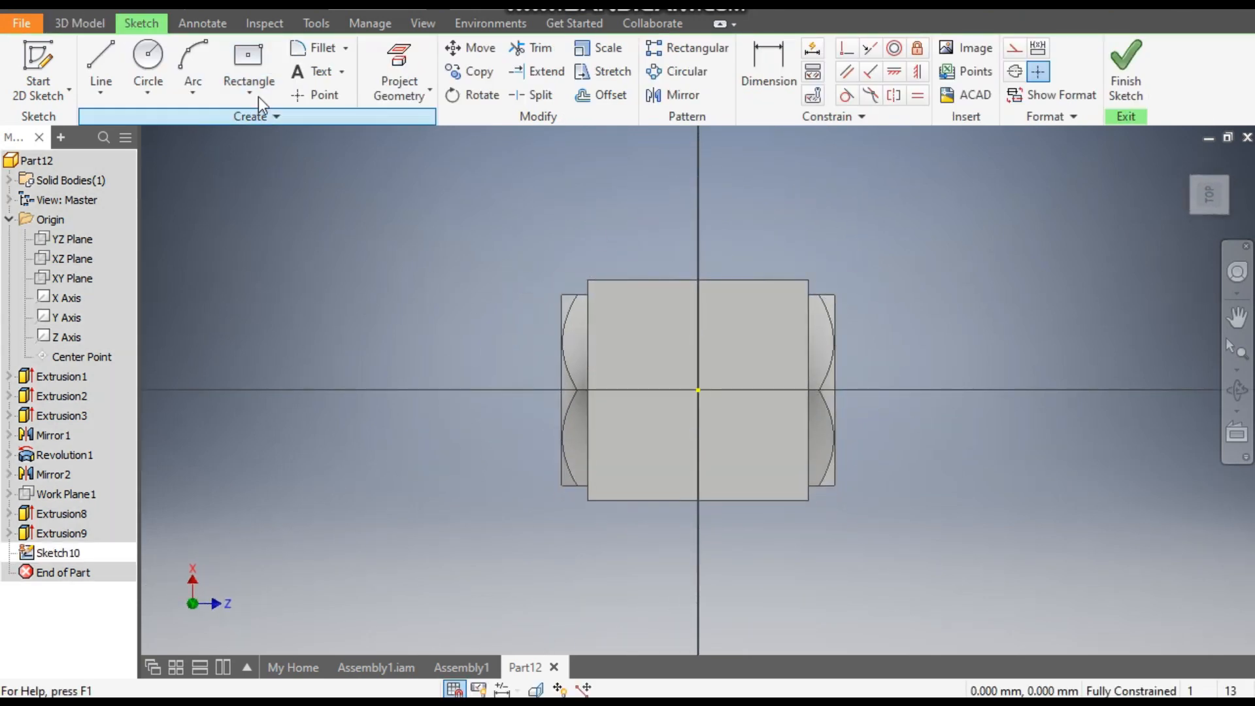
pyautogui.click(248, 59)
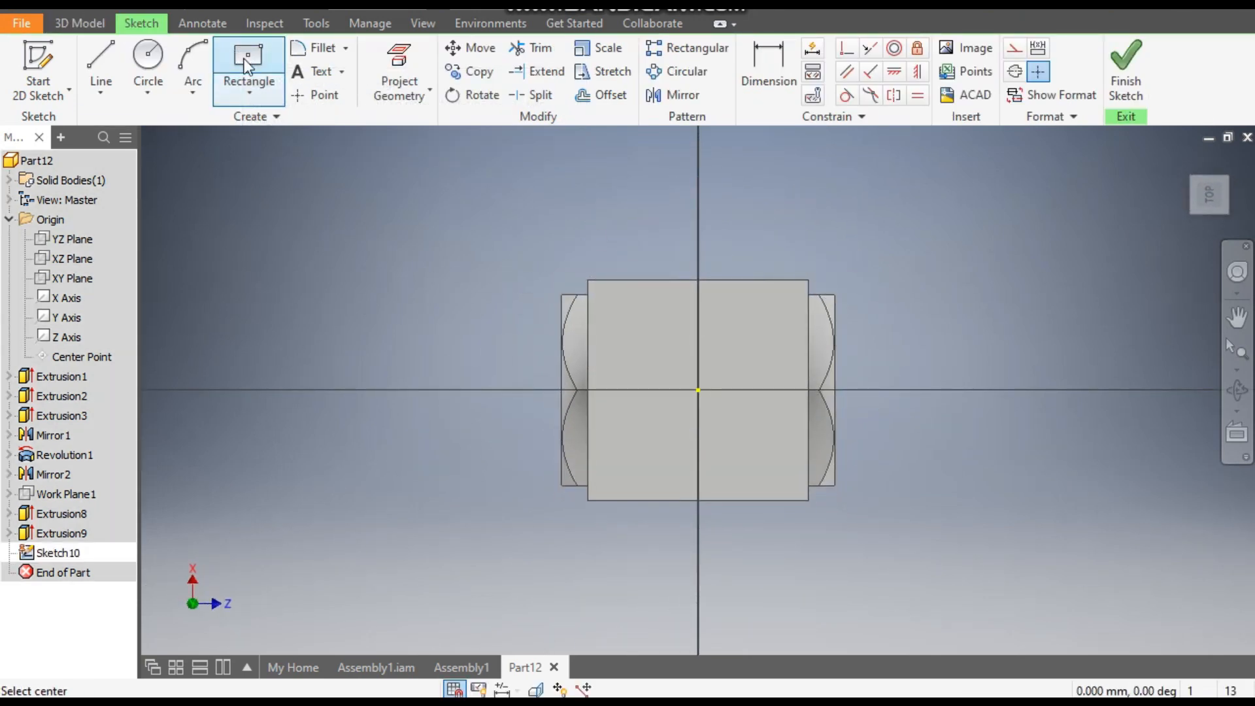
pyautogui.click(698, 390)
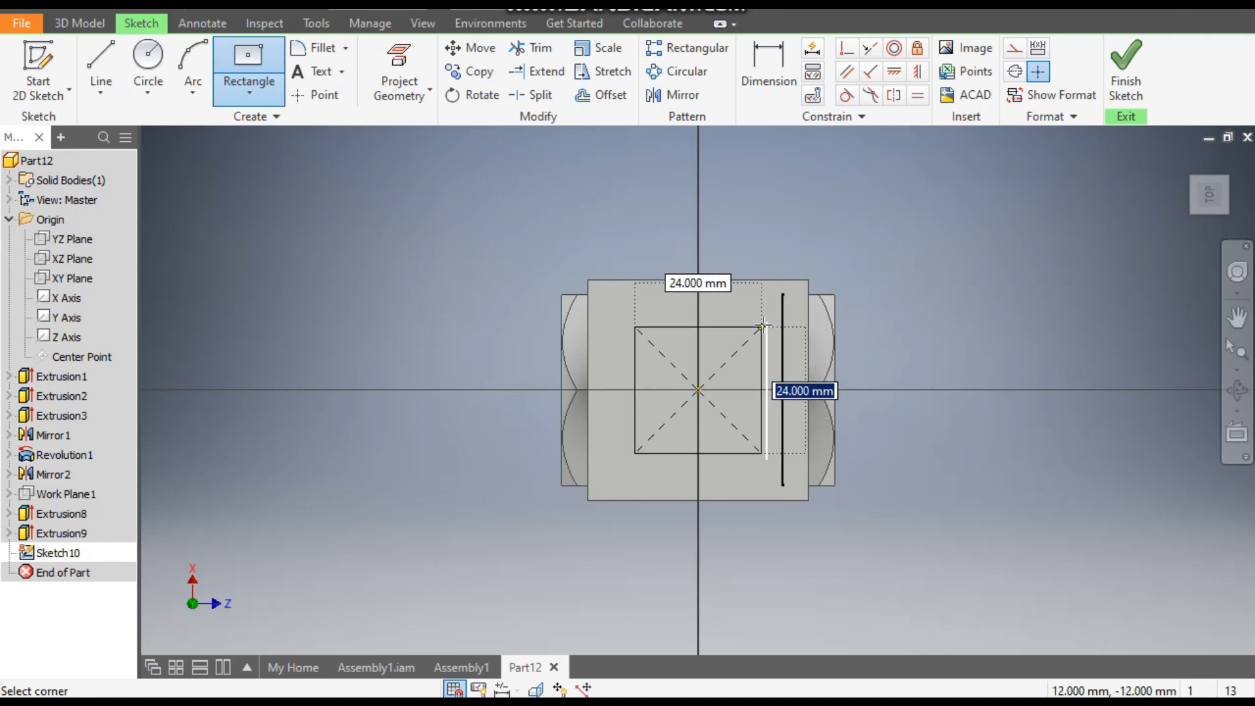
pyautogui.write('36')
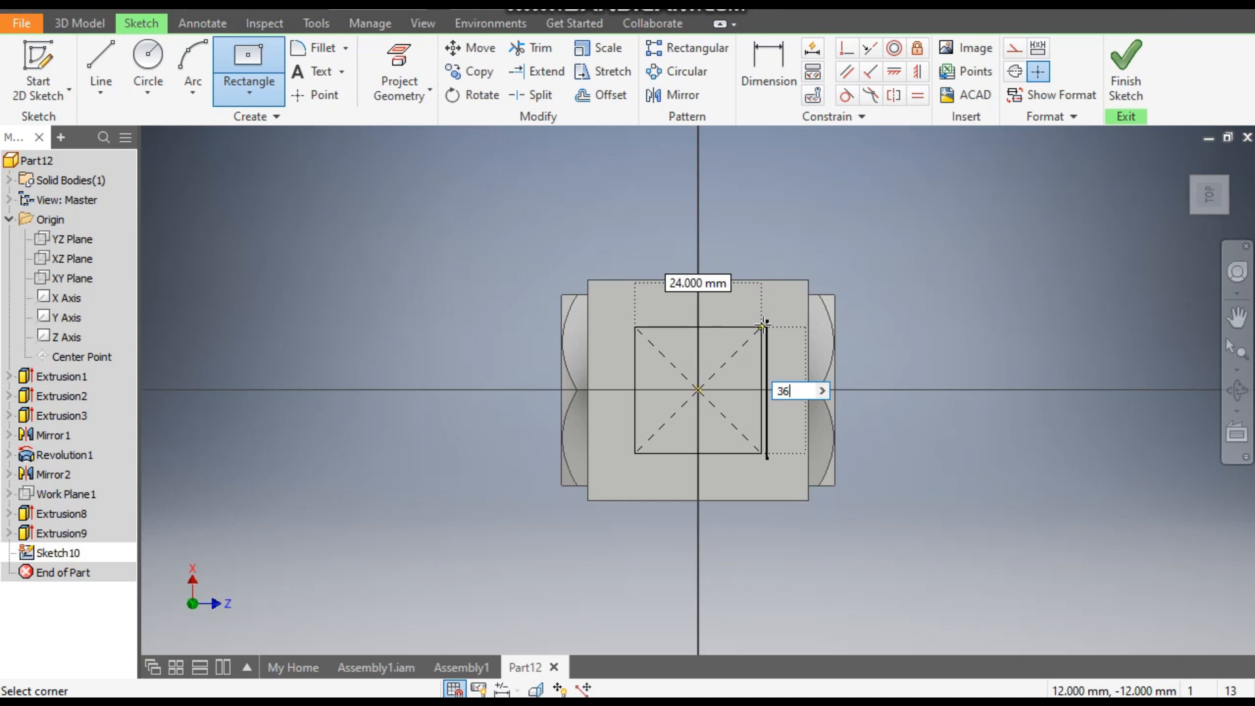
pyautogui.press('Tab')
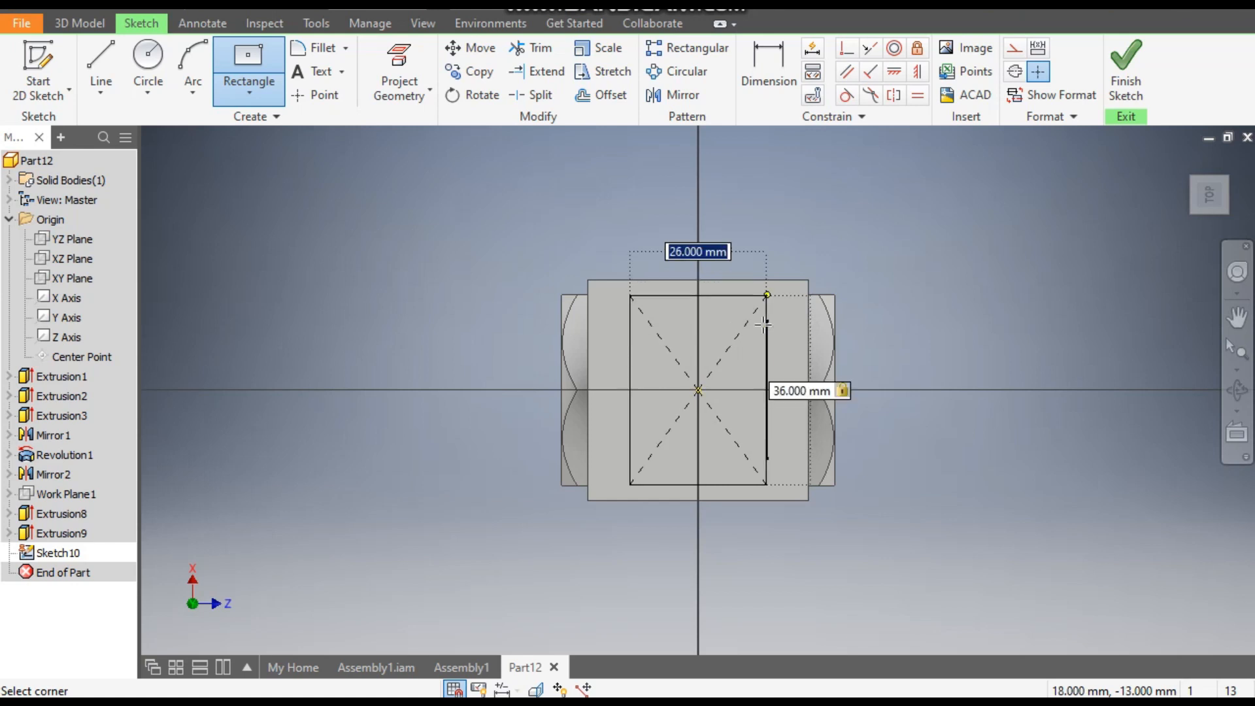
pyautogui.write('26')
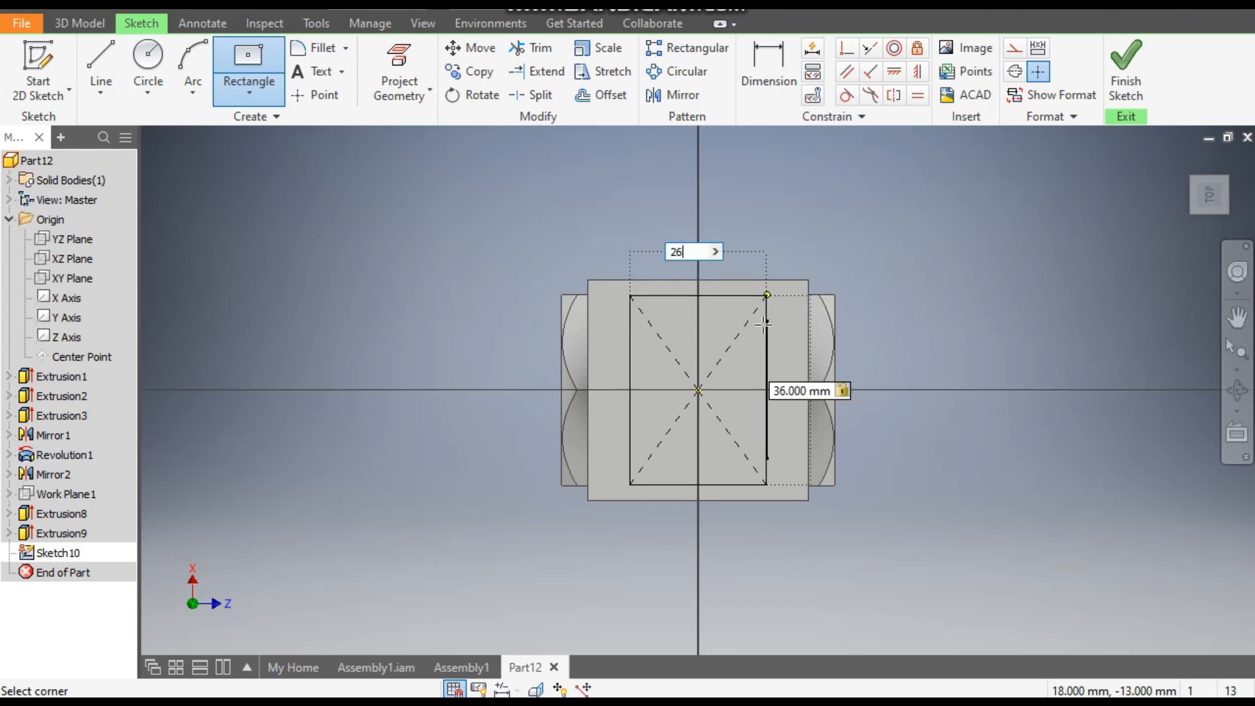
pyautogui.press('Return')
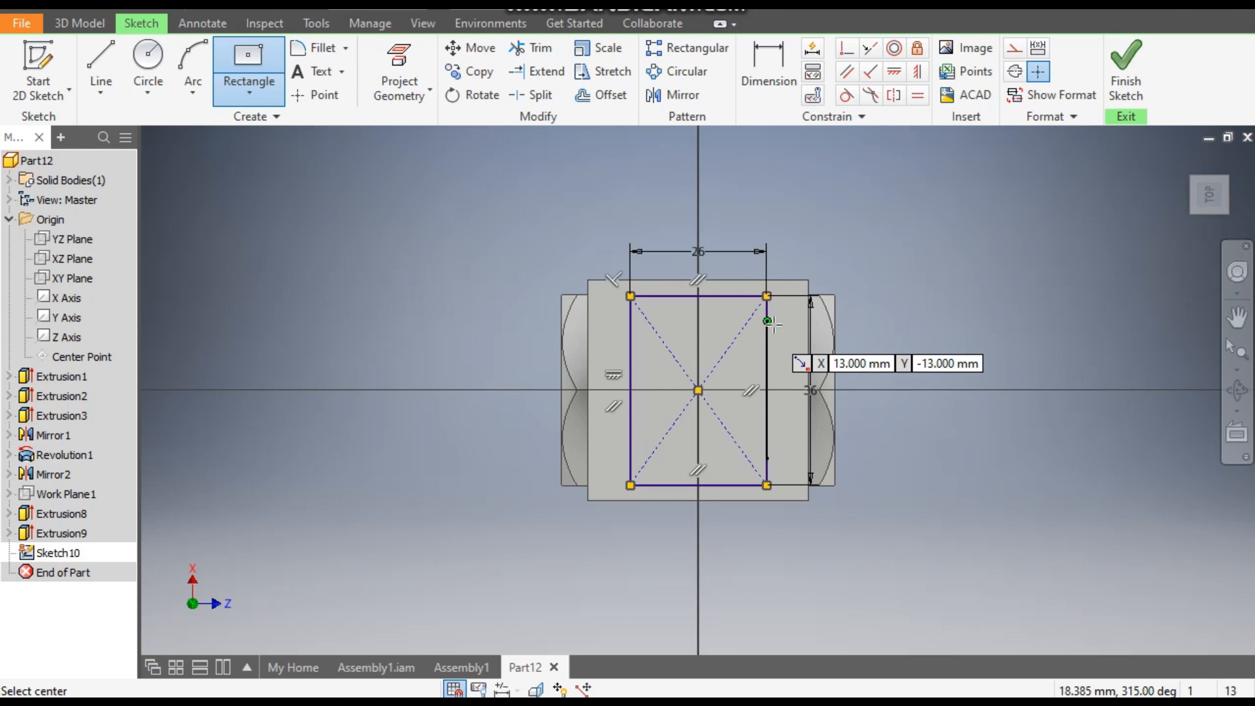
pyautogui.click(1125, 84)
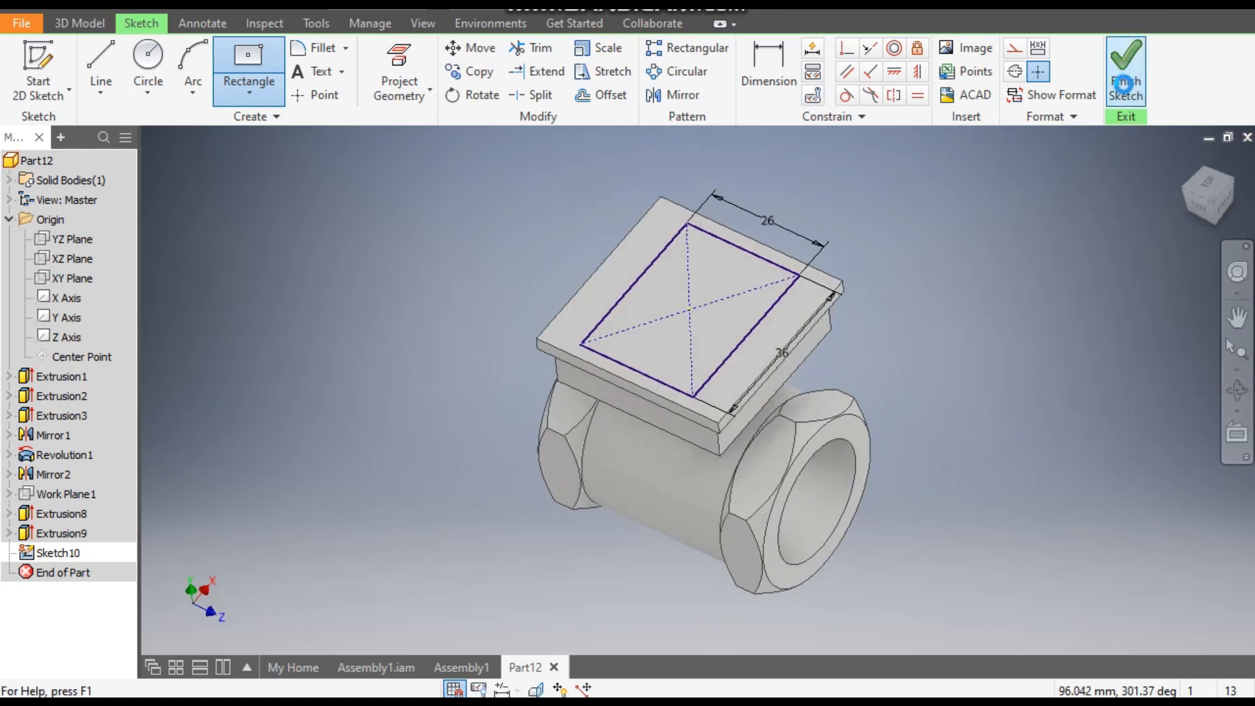
# - Extrude the 36 by 26 mm rectangle downward as a joined neck, using the To extent up to the cylinder's outer surface
pyautogui.click(104, 60)
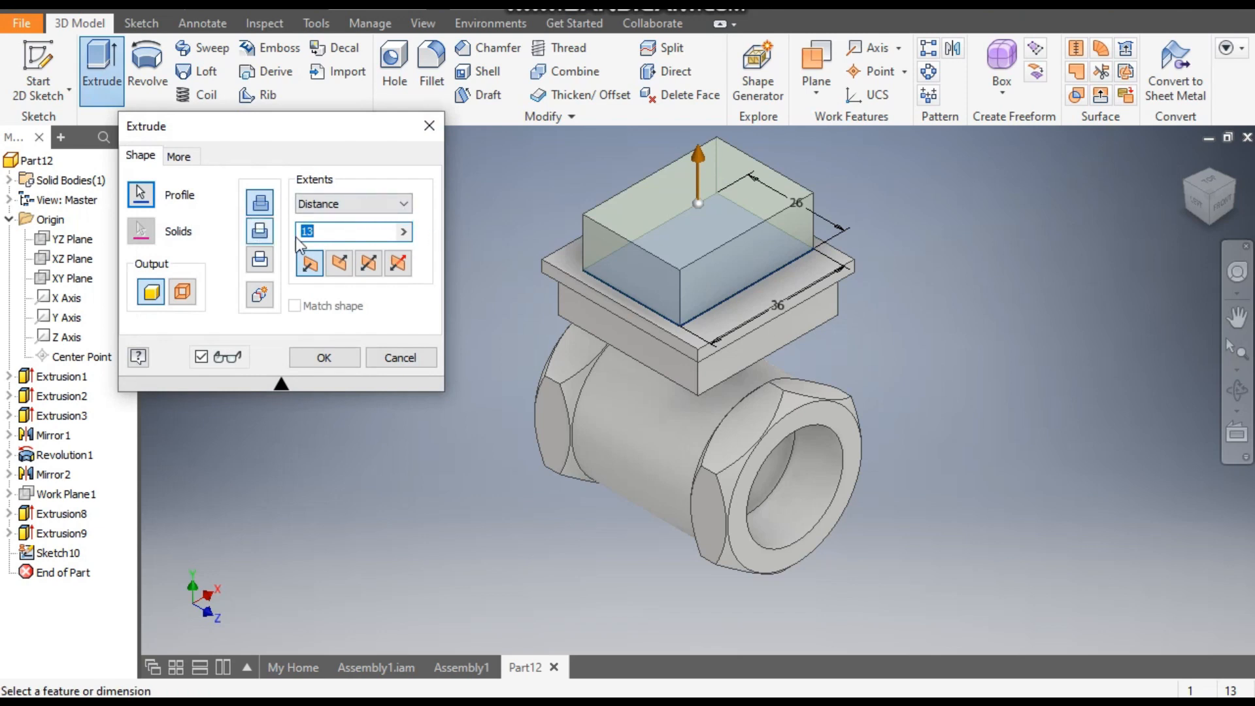
pyautogui.click(341, 265)
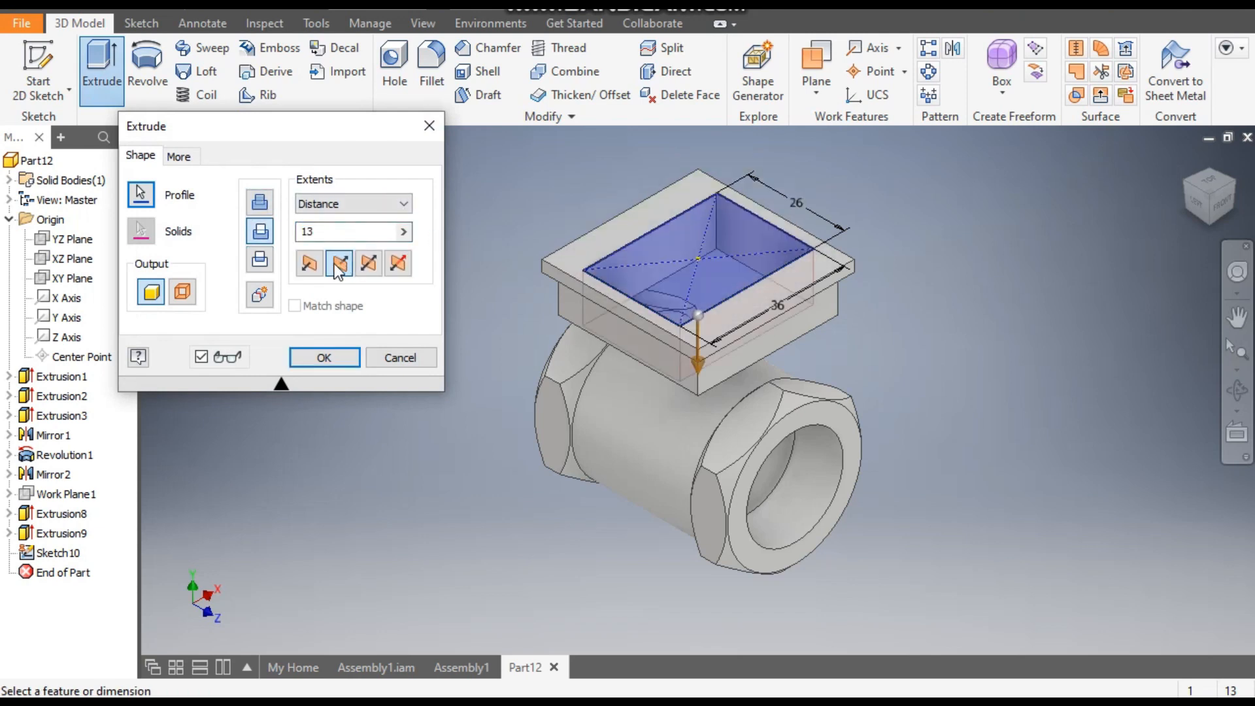
pyautogui.click(261, 204)
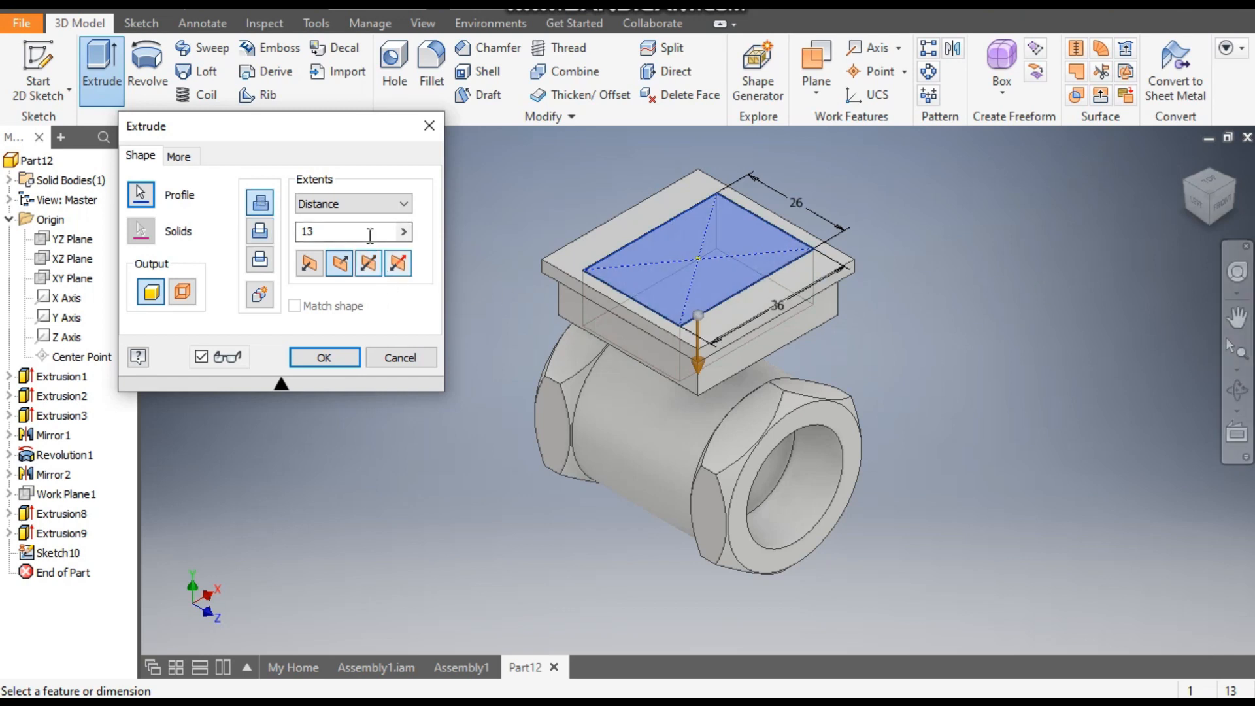
pyautogui.click(351, 204)
pyautogui.click(304, 247)
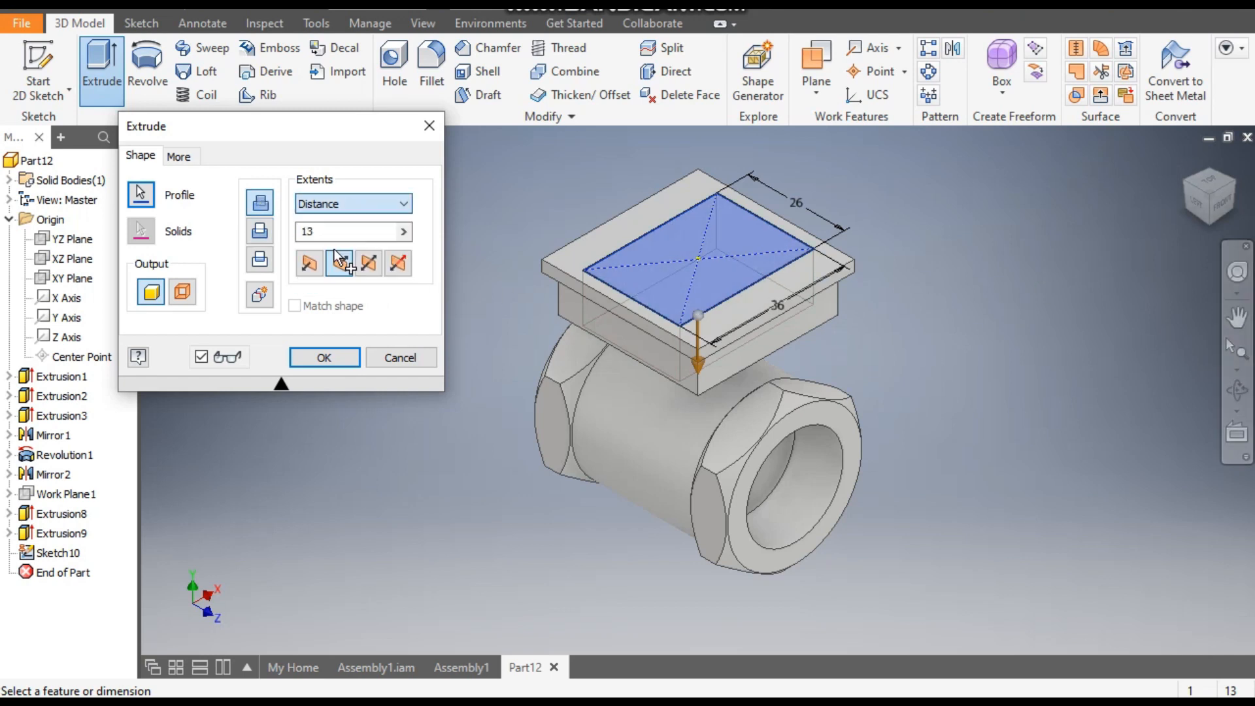
pyautogui.click(639, 404)
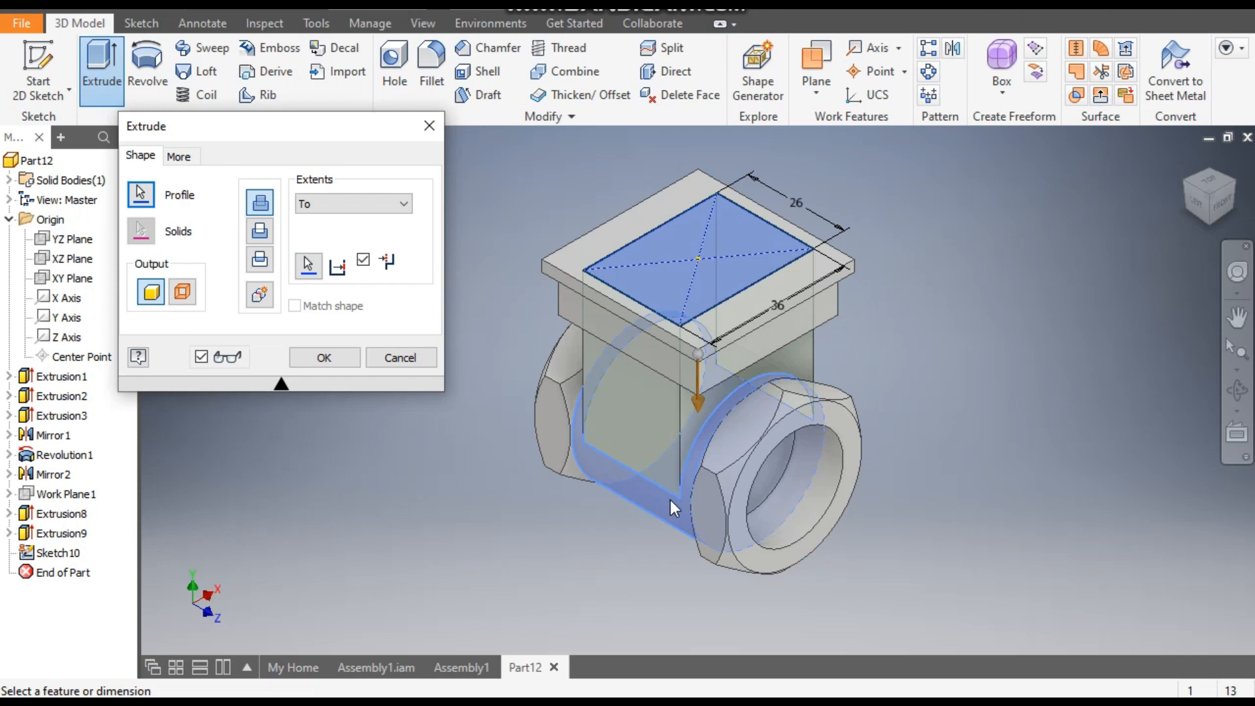
pyautogui.click(338, 363)
# - Sketch a 17.5 mm diameter circle centered on the origin on the floor of the hexagonal end's bore
pyautogui.click(1199, 208)
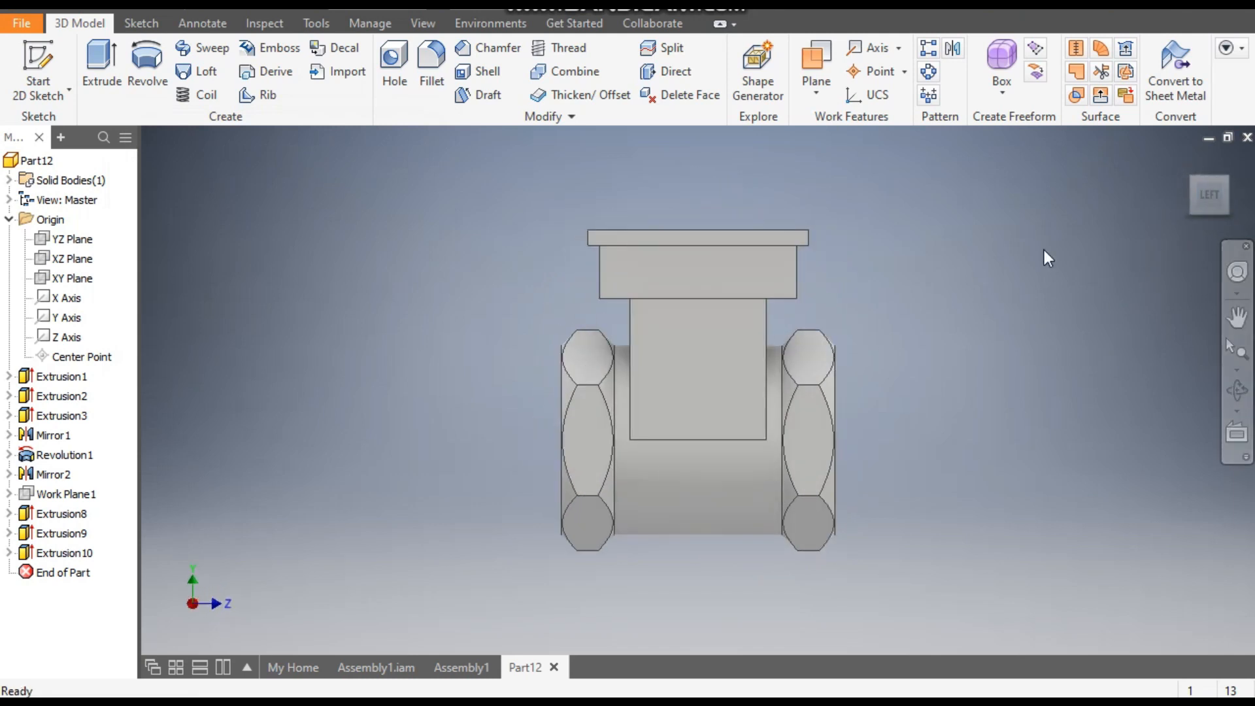
pyautogui.click(1228, 178)
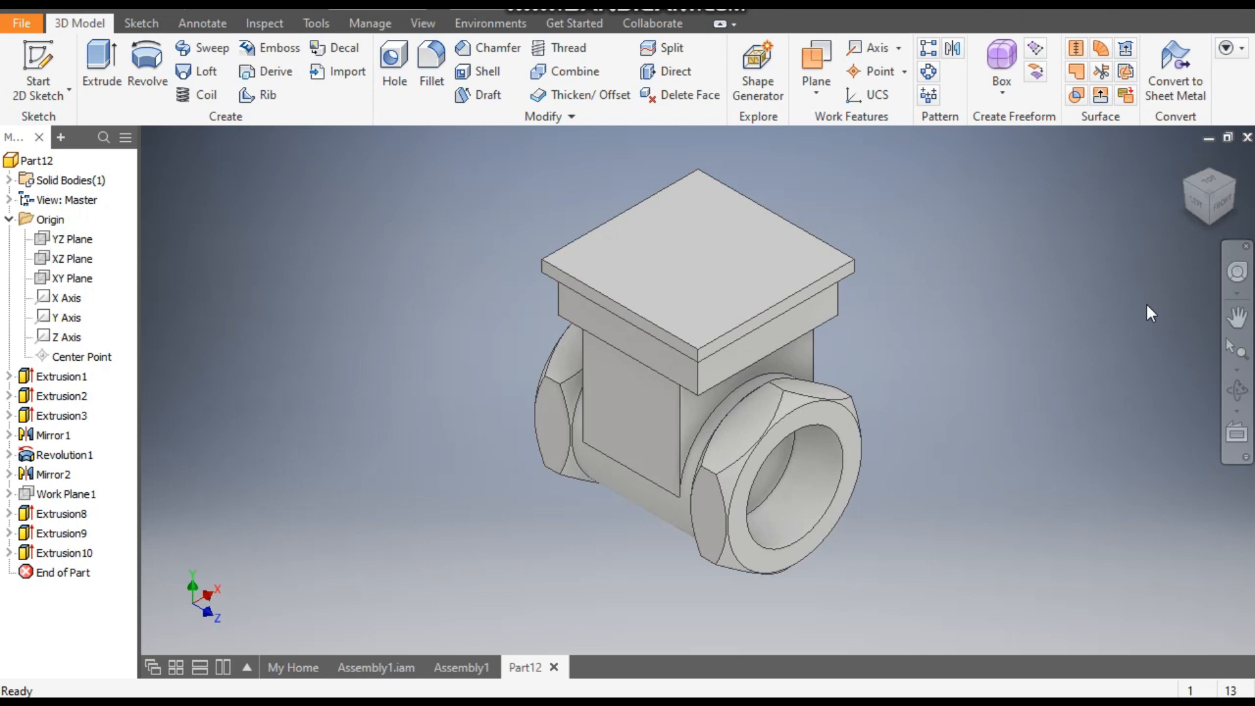
pyautogui.click(1208, 210)
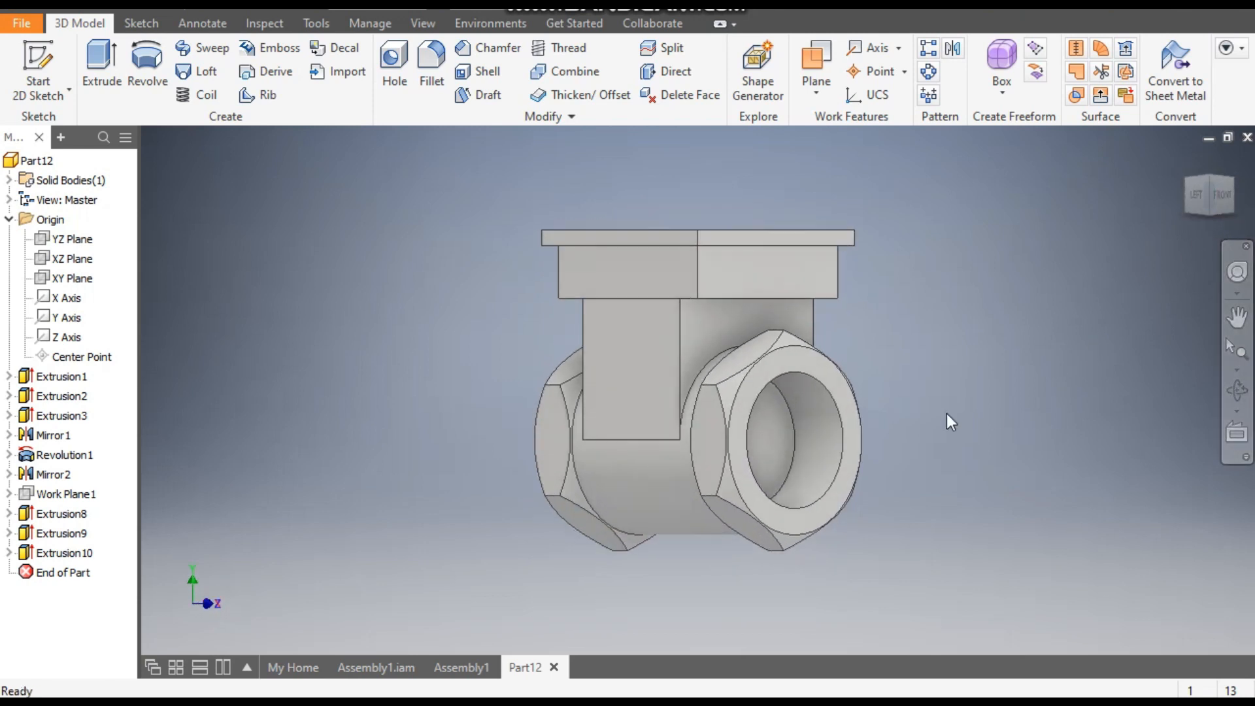
pyautogui.click(782, 433)
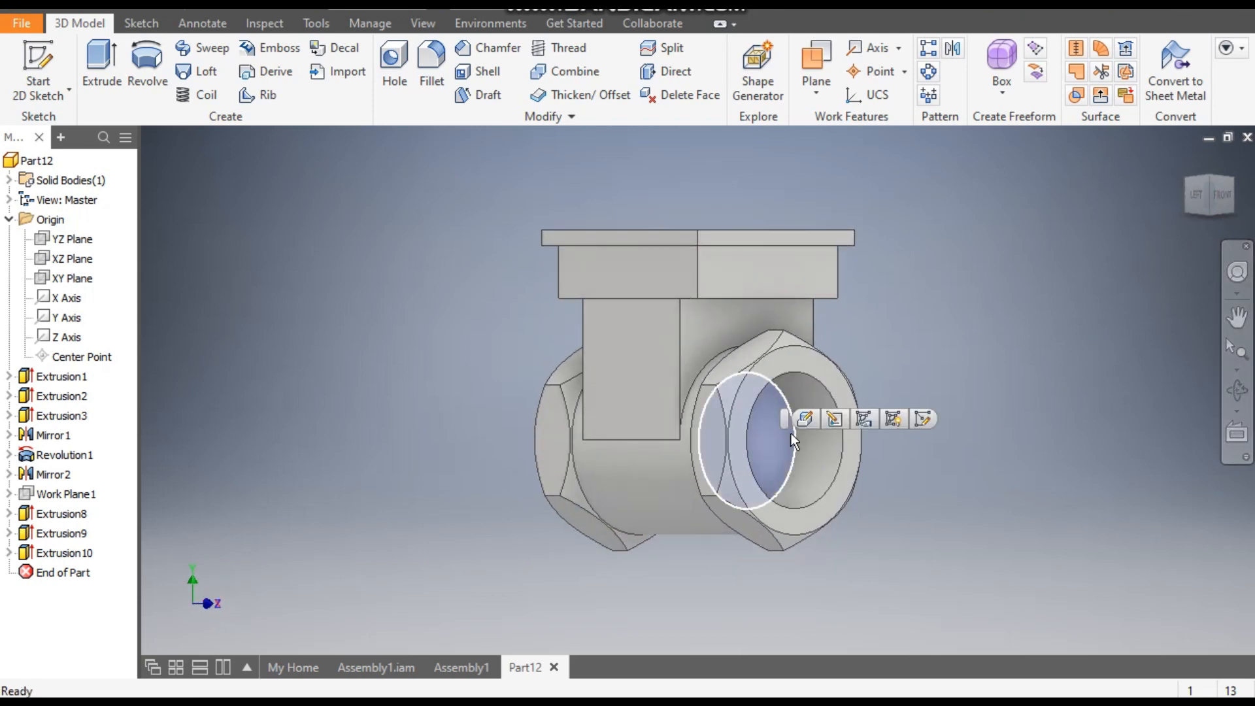
pyautogui.click(927, 414)
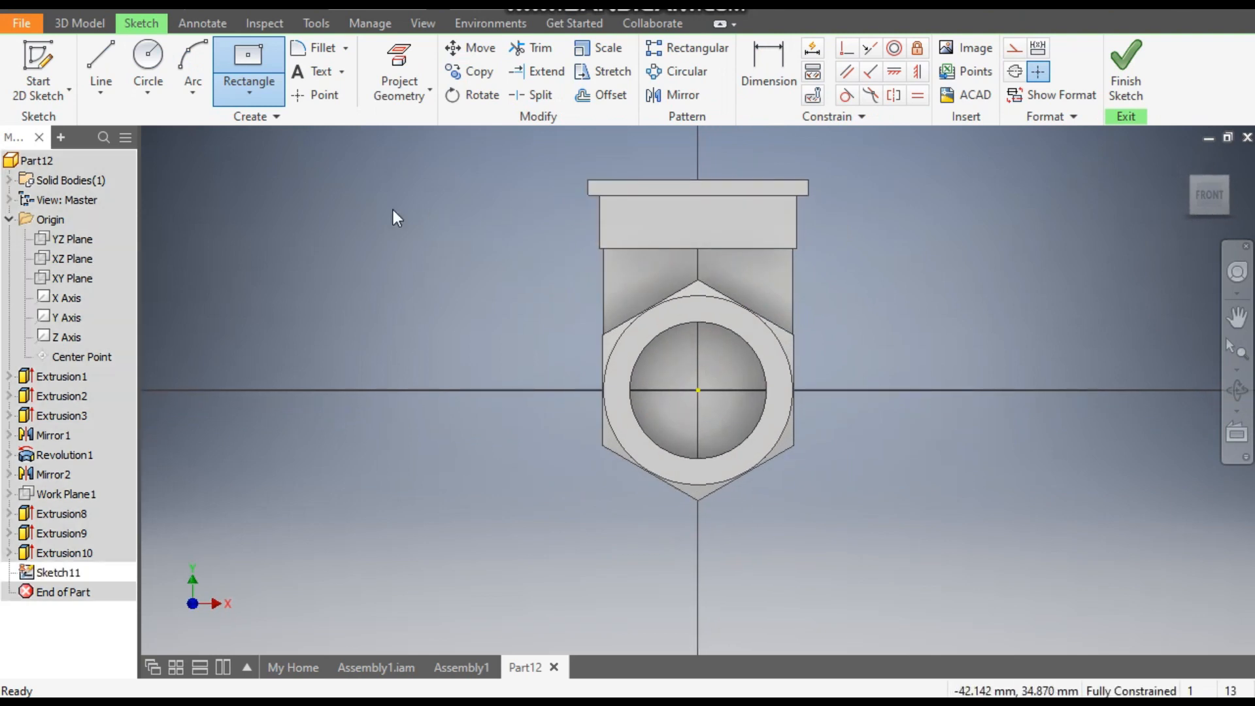
pyautogui.click(140, 59)
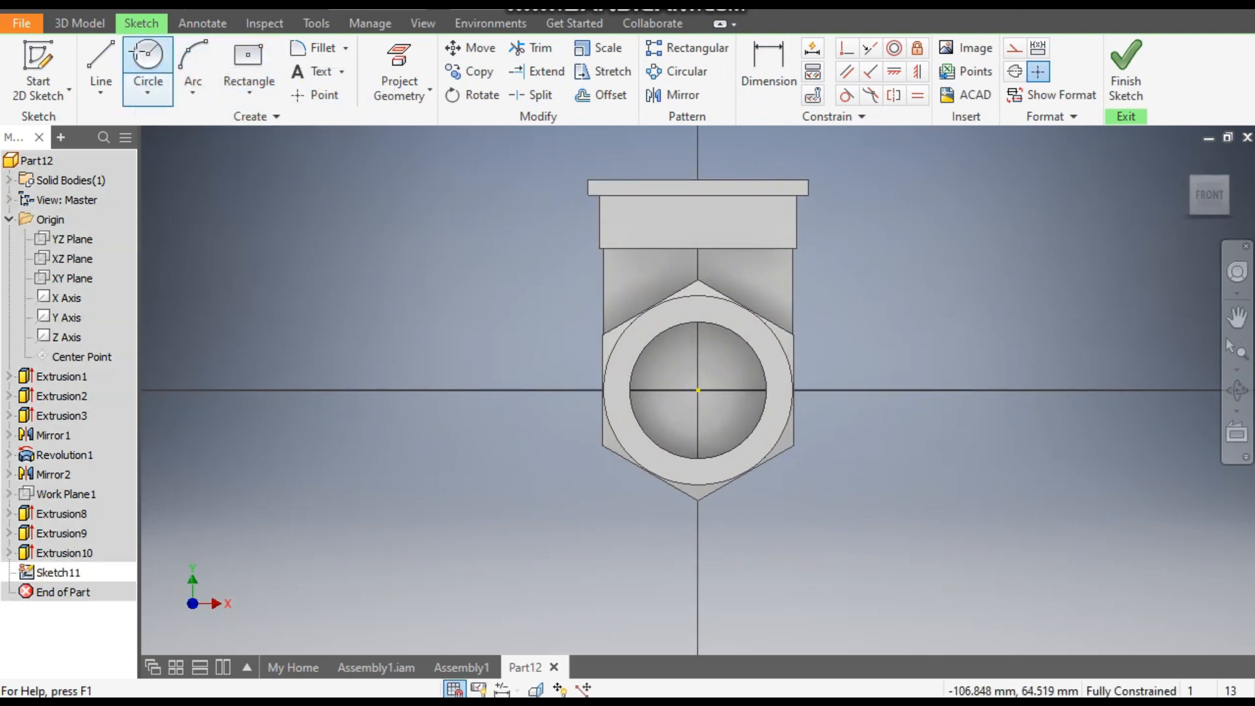
pyautogui.click(698, 390)
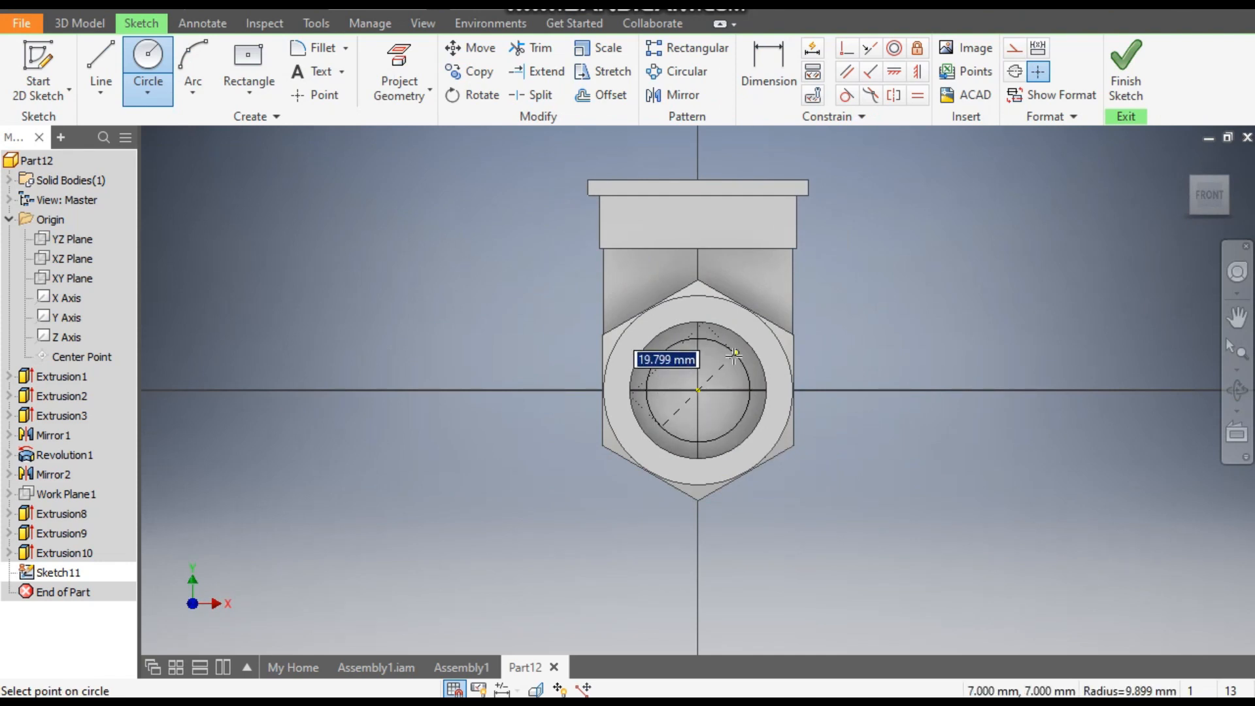
pyautogui.write('17.5')
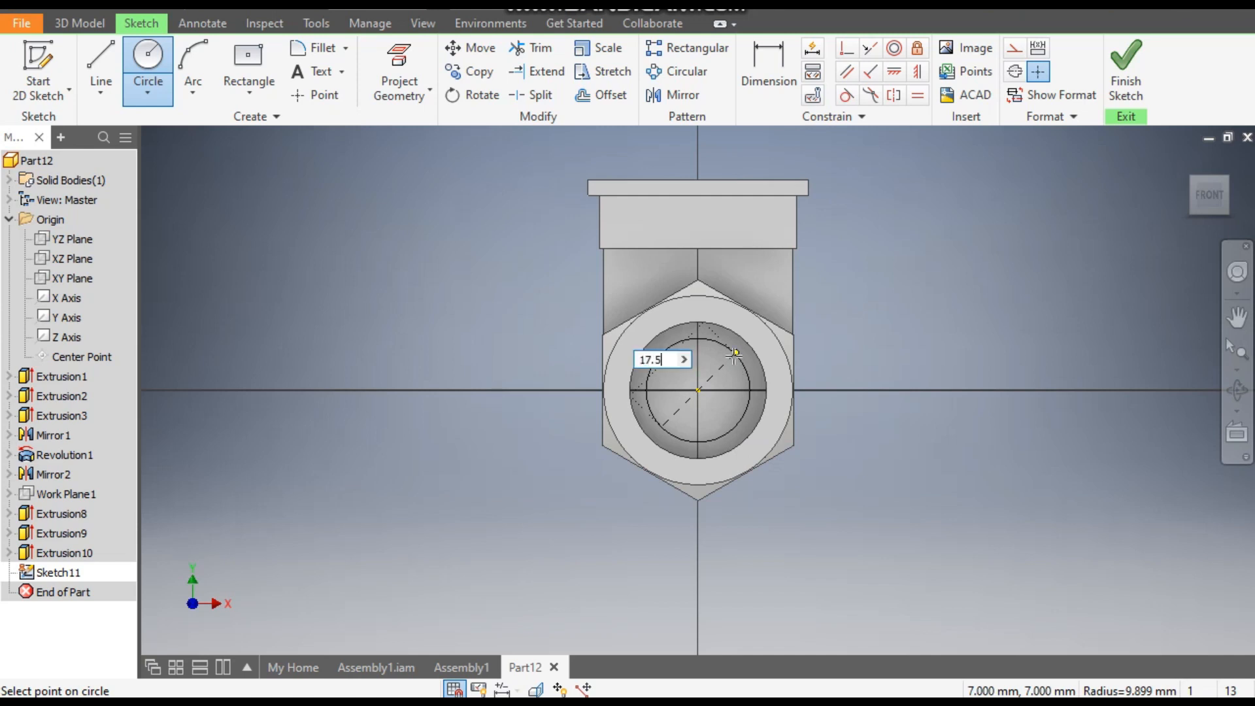
pyautogui.press('Return')
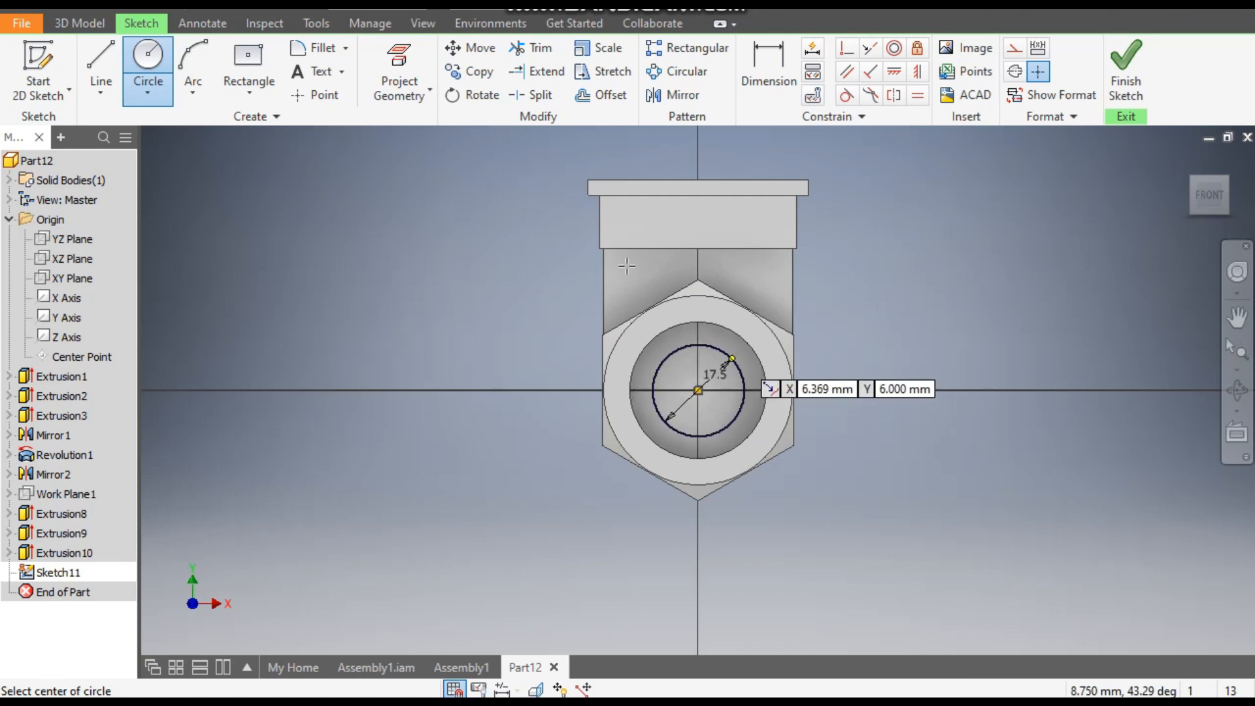
# - Cut the 17.5 mm circle through the whole cylinder to the opposite end, about 70.75 mm deep
pyautogui.click(91, 27)
pyautogui.click(95, 57)
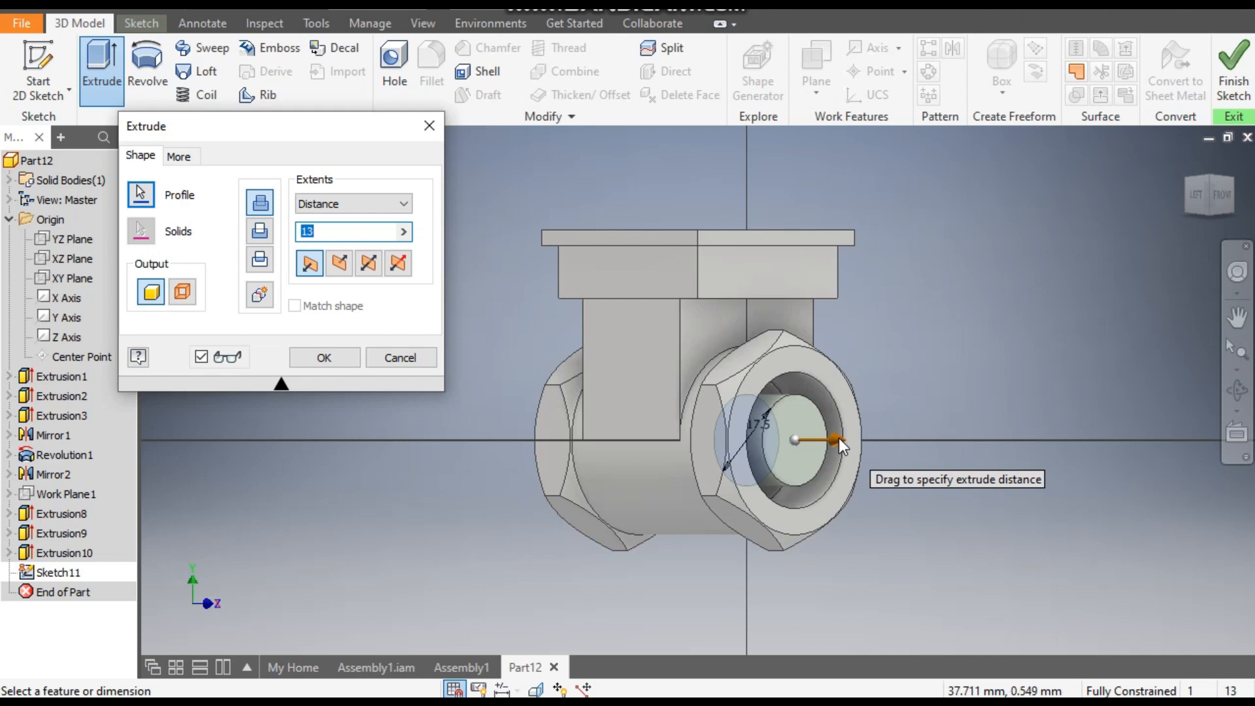
pyautogui.moveTo(838, 439); pyautogui.dragTo(528, 421)
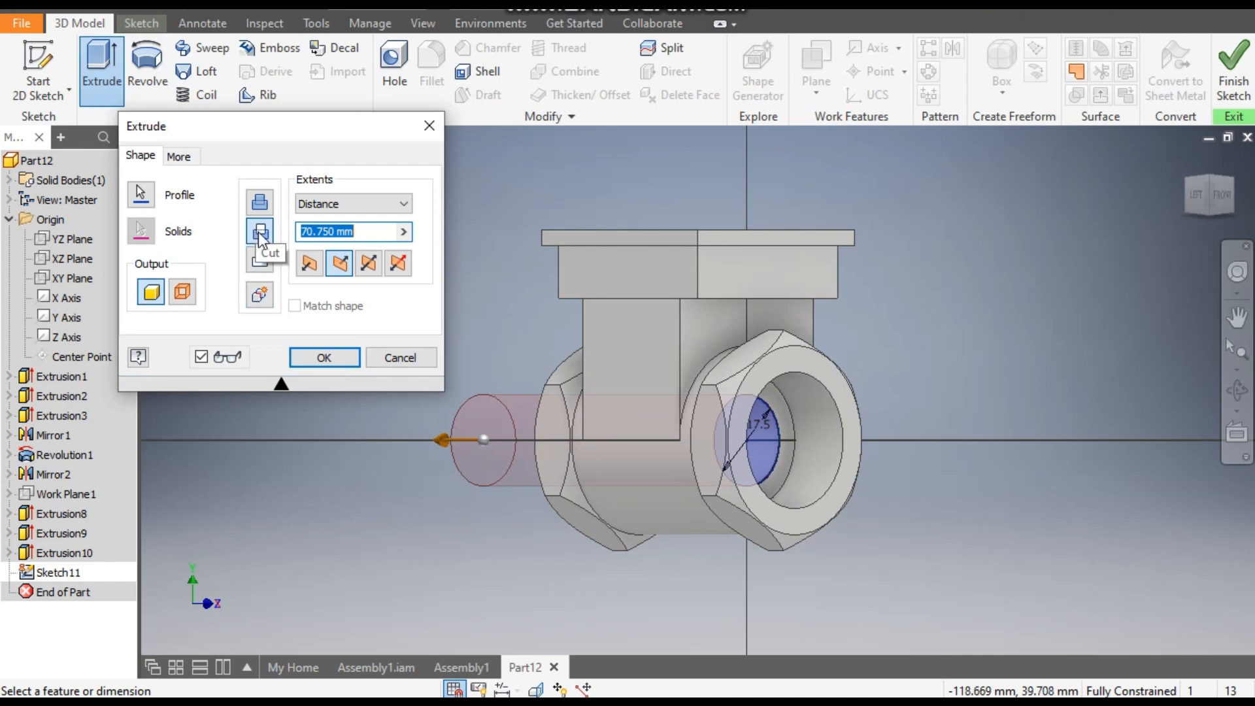
pyautogui.click(332, 358)
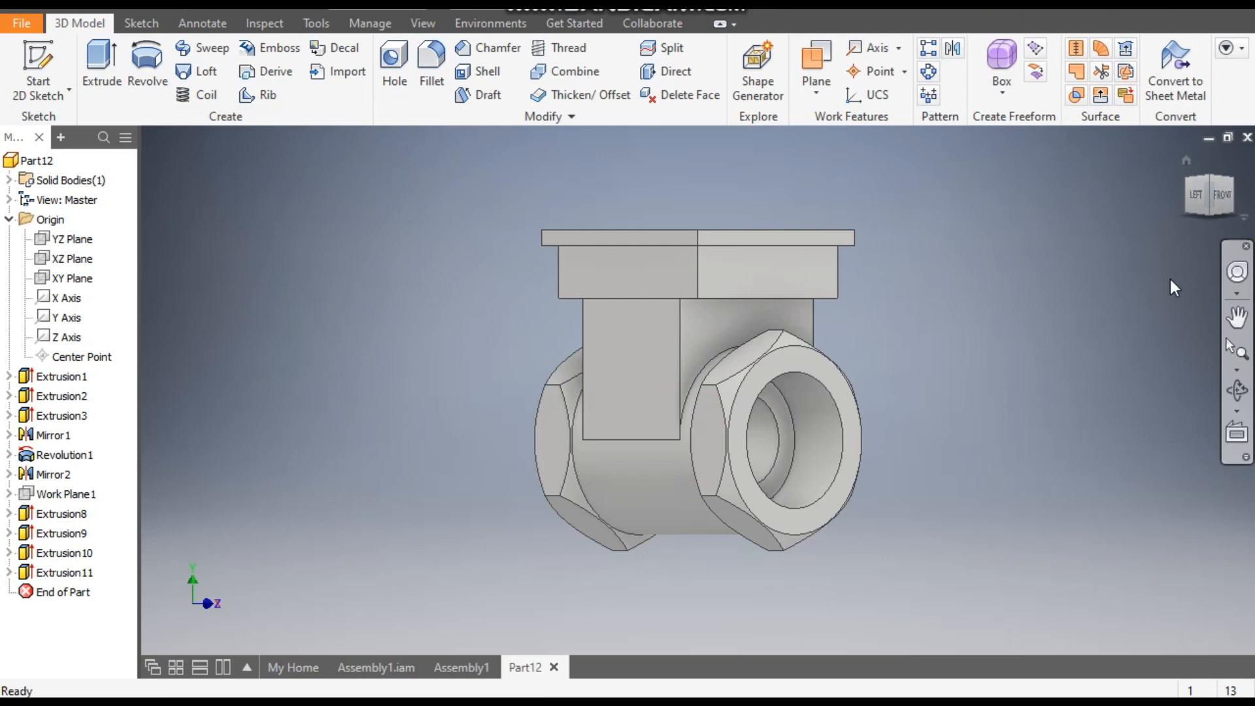
# - Start a sketch on the YZ plane and switch the model's visual style to Wireframe
pyautogui.keyDown('shift'); pyautogui.moveTo(1176, 336); pyautogui.dragTo(1188, 366, button='middle'); pyautogui.keyUp('shift')
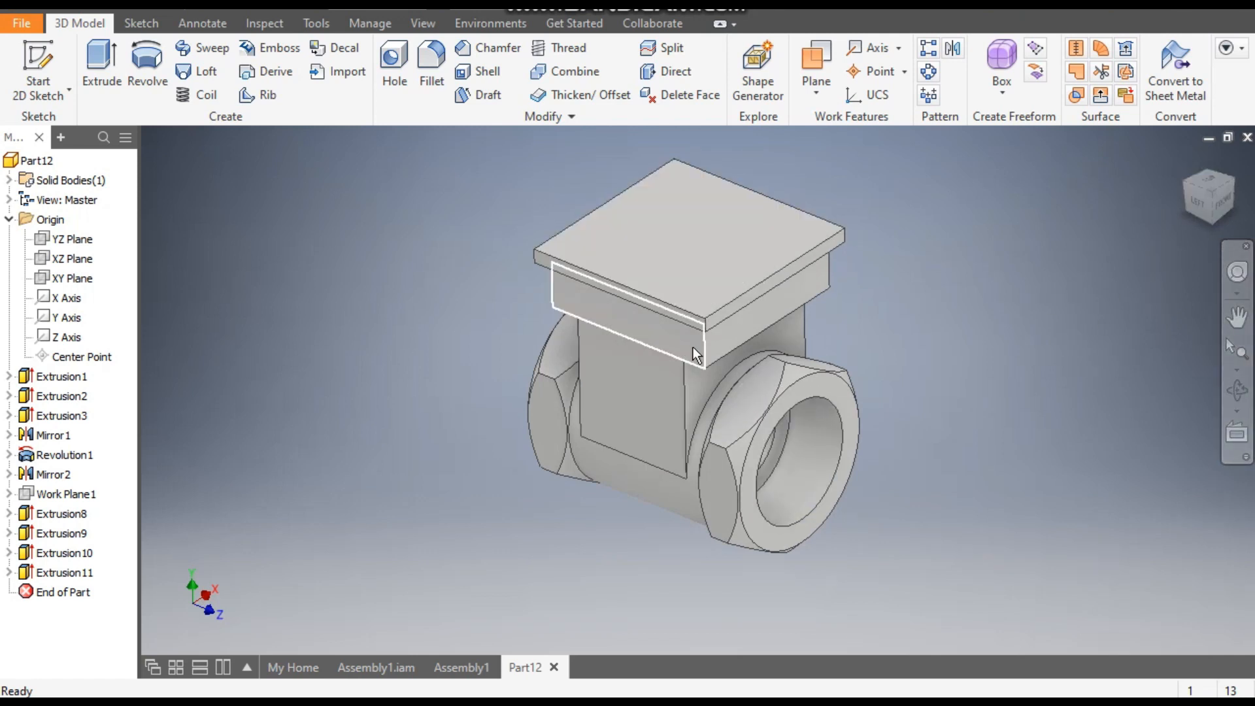
pyautogui.moveTo(723, 378)
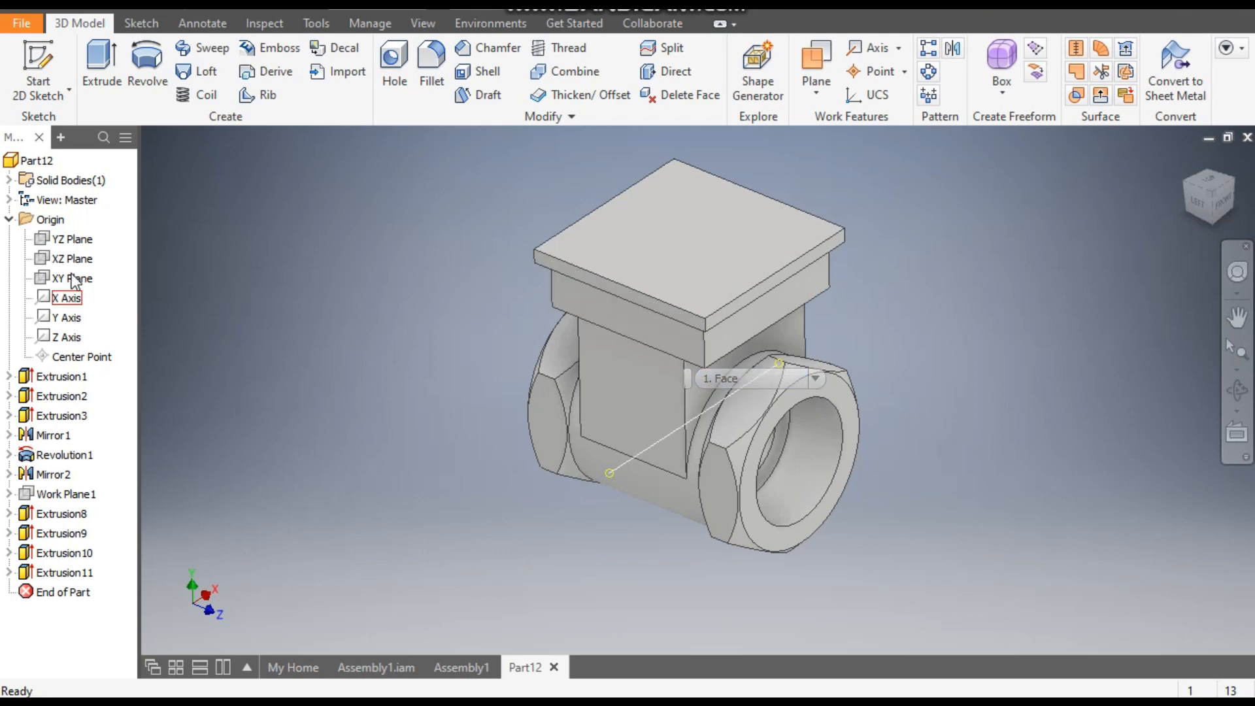
pyautogui.click(83, 243)
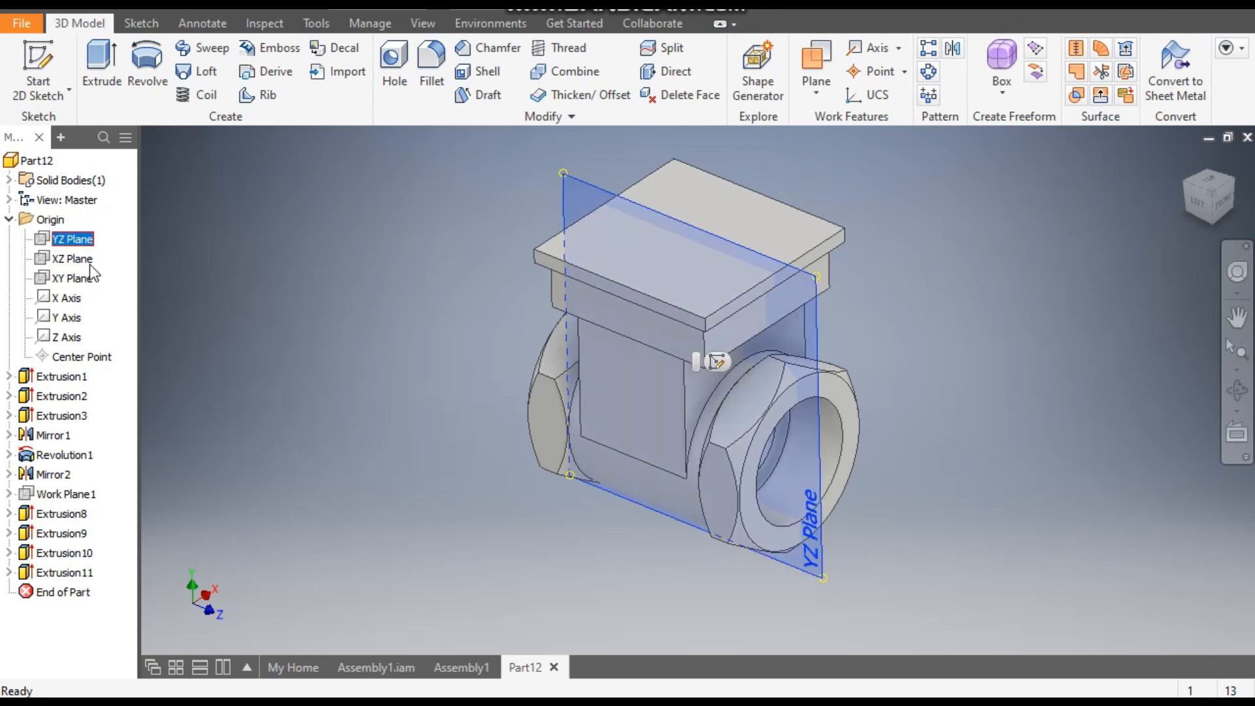
pyautogui.click(717, 362)
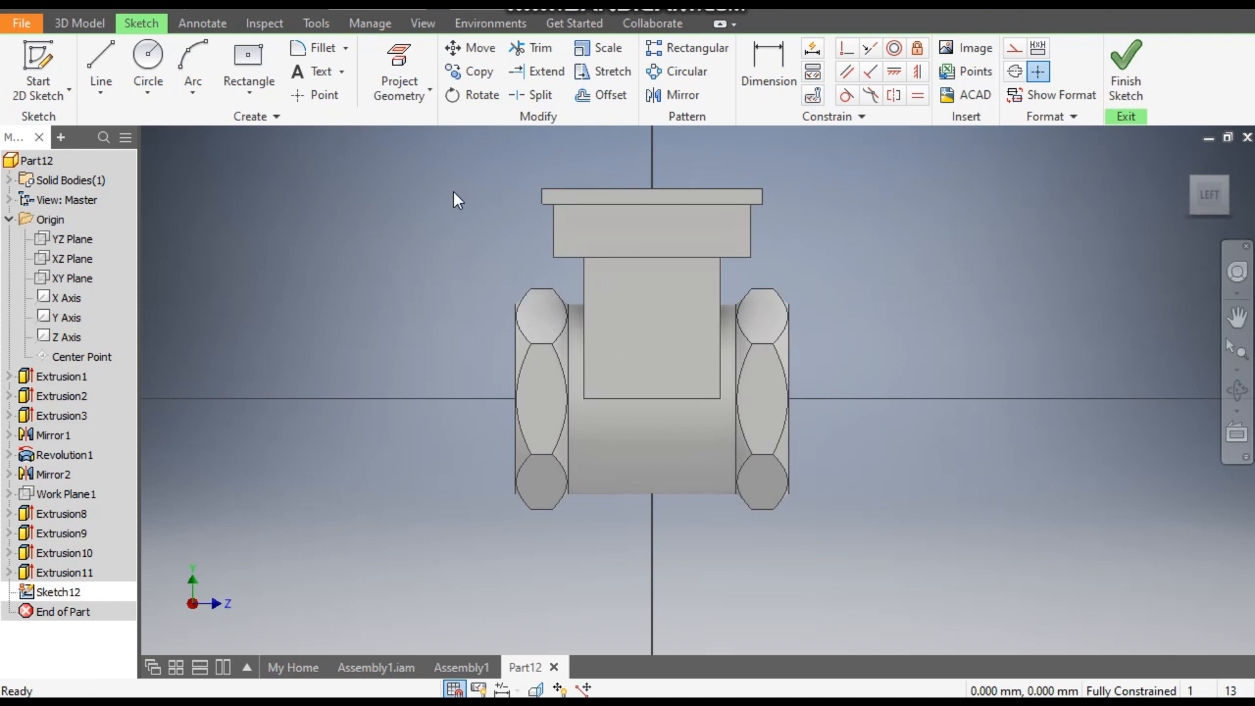
pyautogui.click(423, 24)
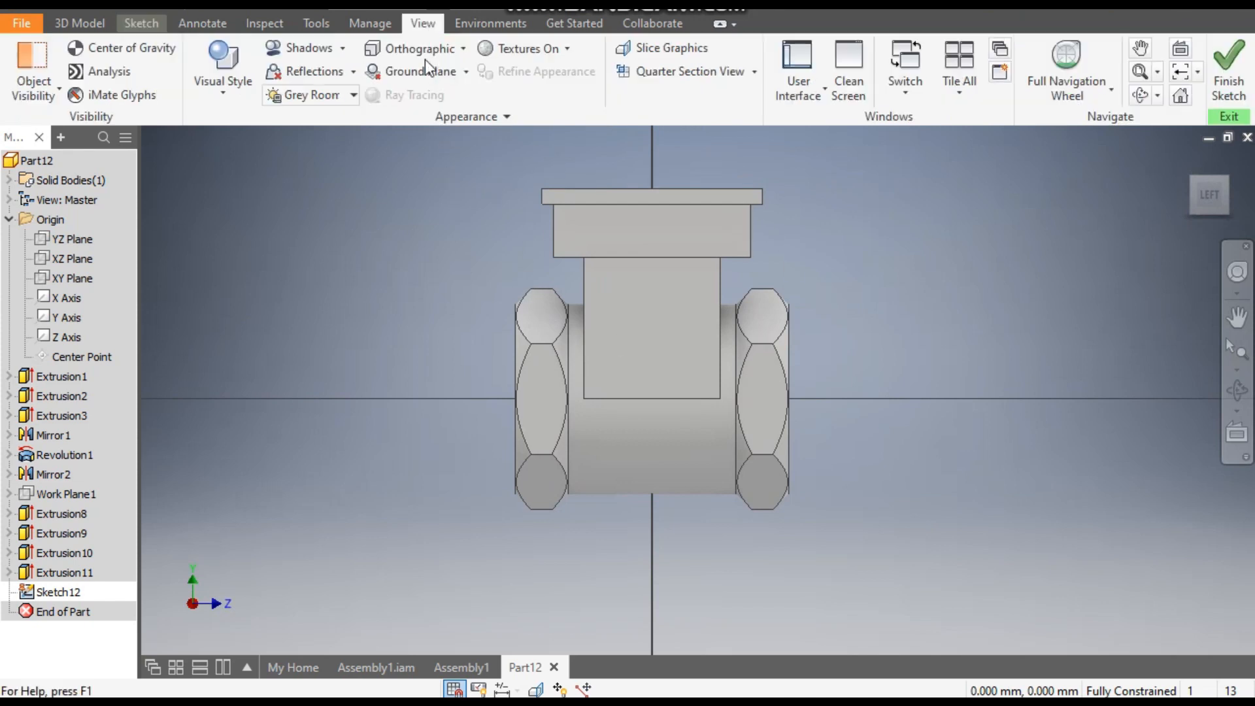
pyautogui.click(221, 91)
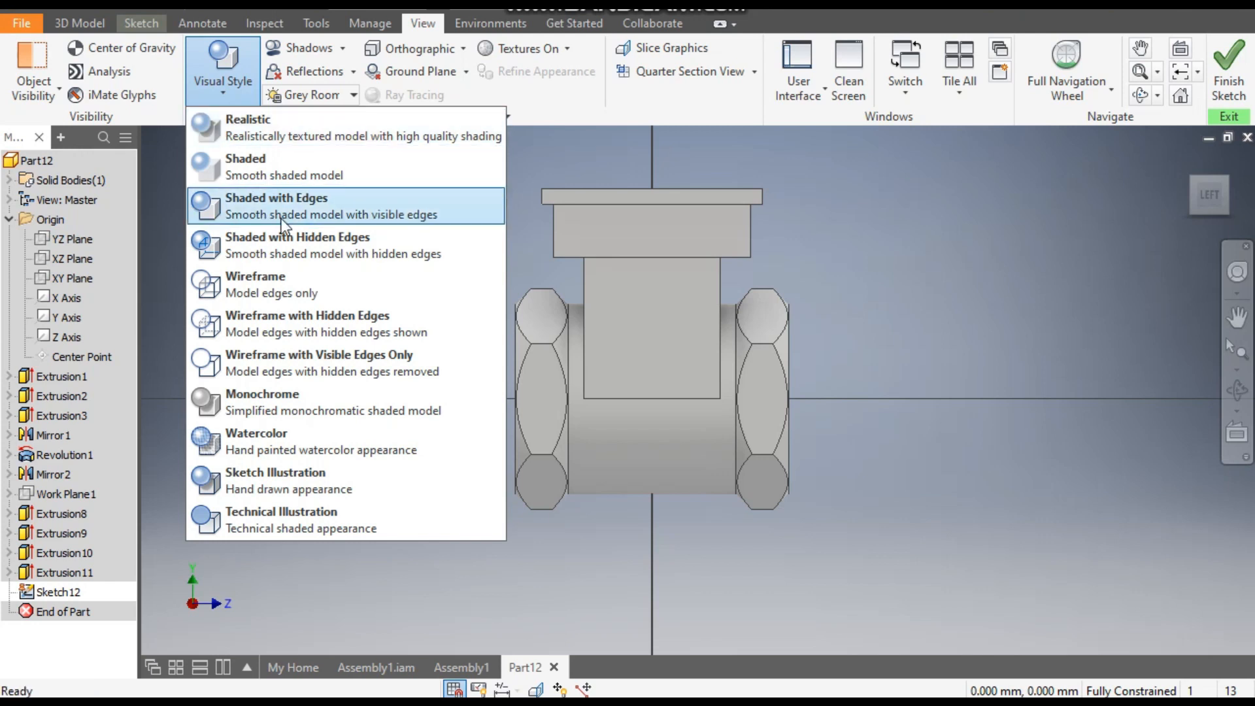
pyautogui.click(284, 281)
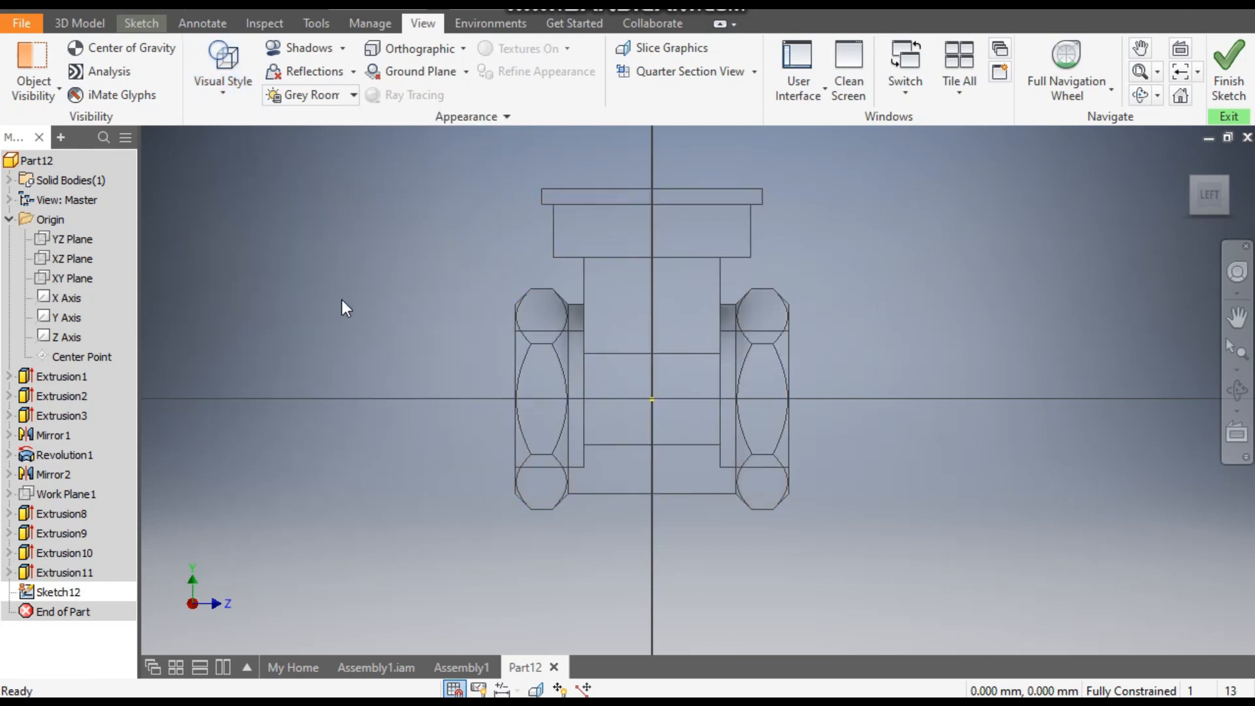
pyautogui.click(144, 25)
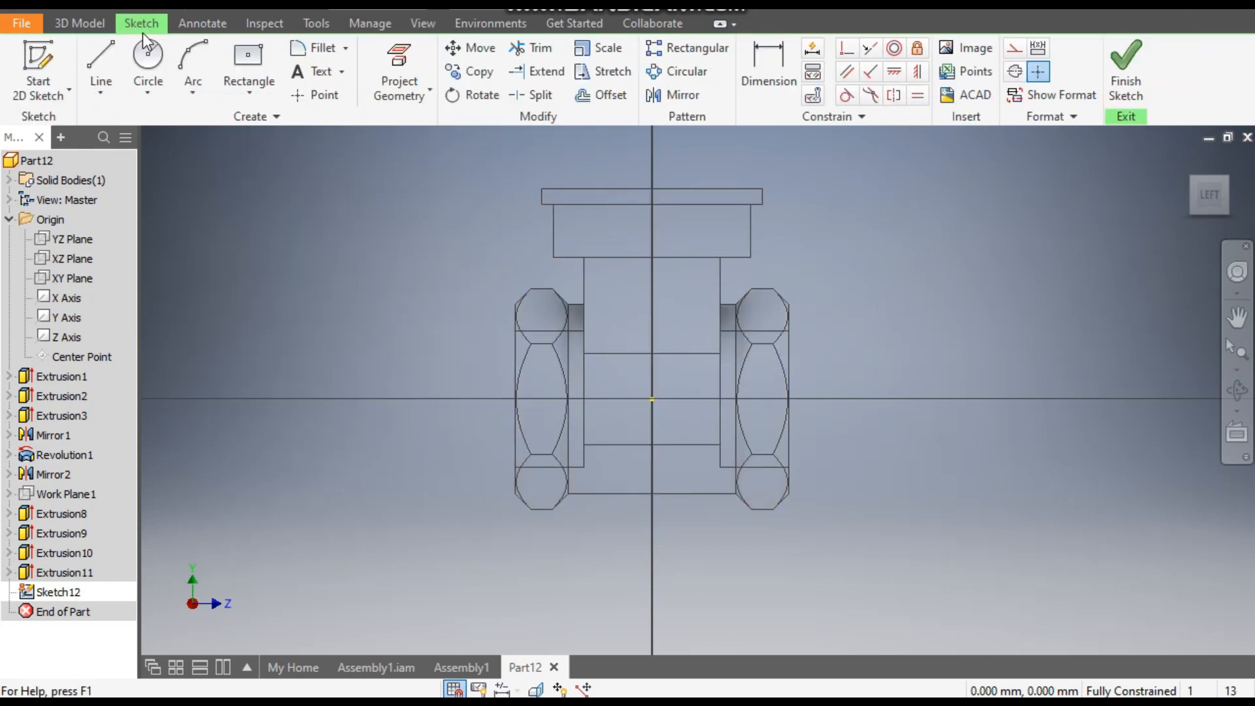
# - Draw connected lines from the plate's top midpoint: about 54 mm down, 5 mm outward, slanted up past the cylinder axis, and about 2.6 mm outward
pyautogui.click(98, 54)
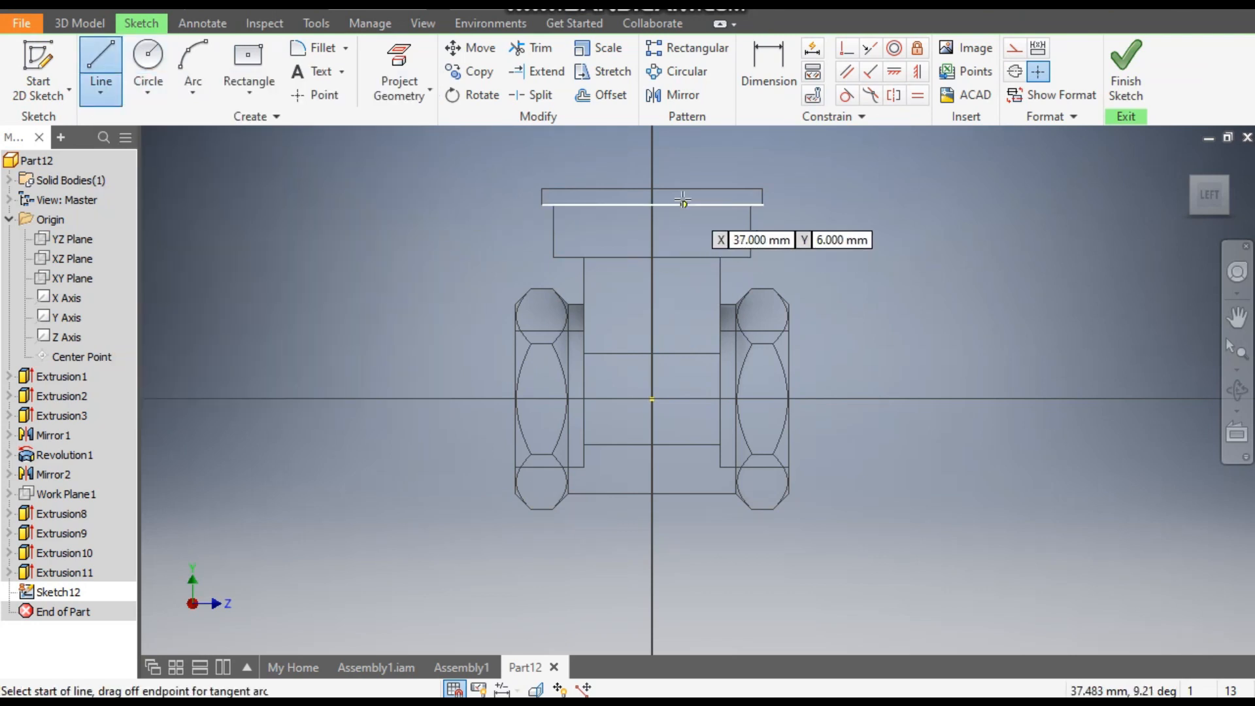
pyautogui.click(652, 189)
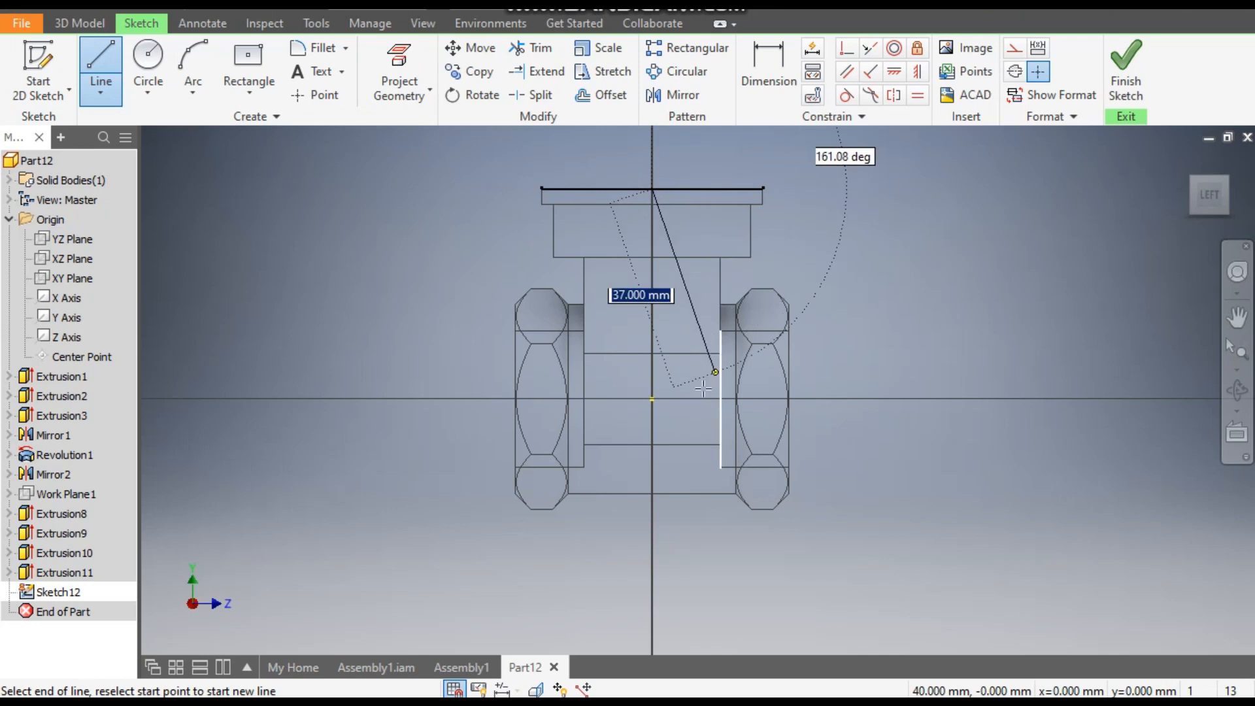
pyautogui.click(652, 471)
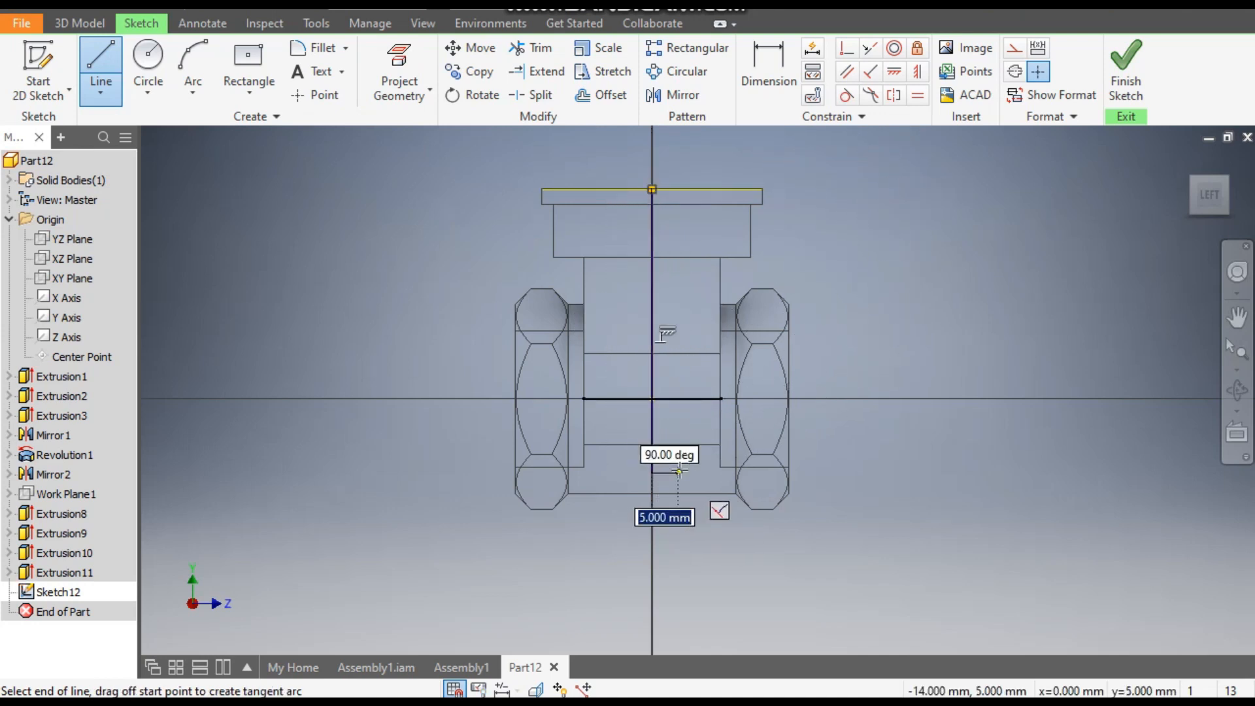
pyautogui.click(680, 472)
pyautogui.scroll(3, 680, 470)
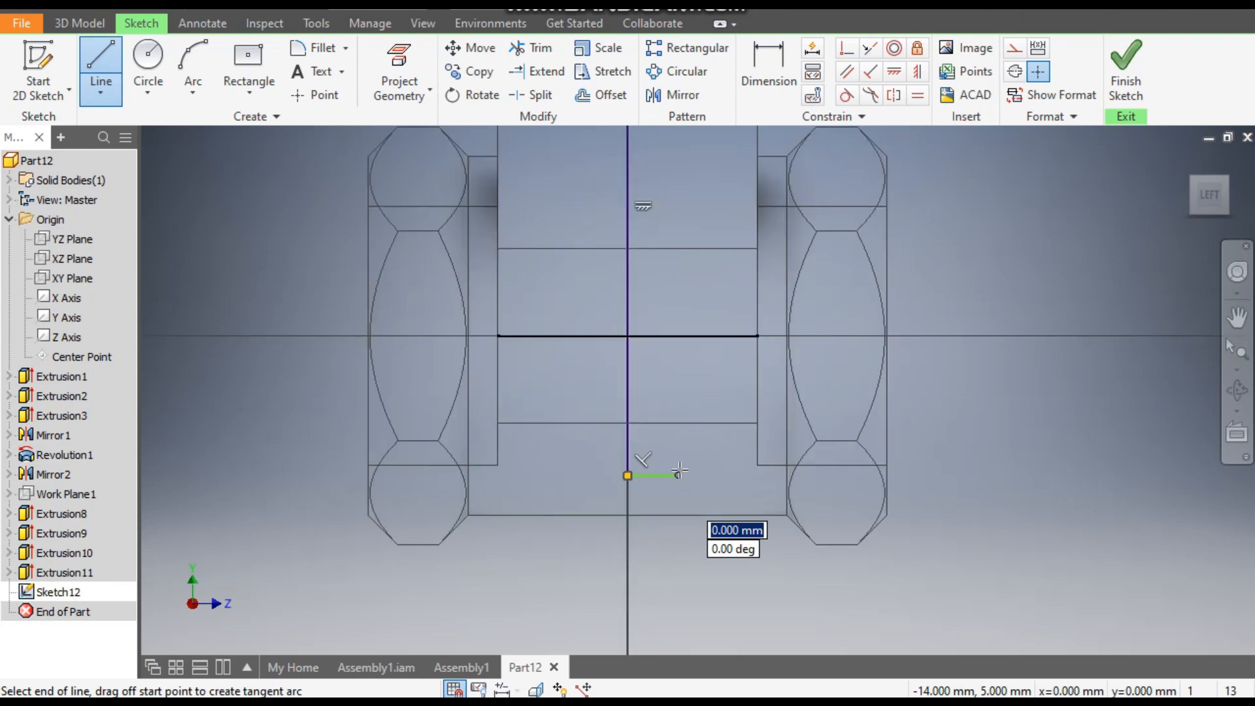
pyautogui.scroll(3, 680, 470)
pyautogui.moveTo(713, 425); pyautogui.dragTo(715, 517, button='middle')
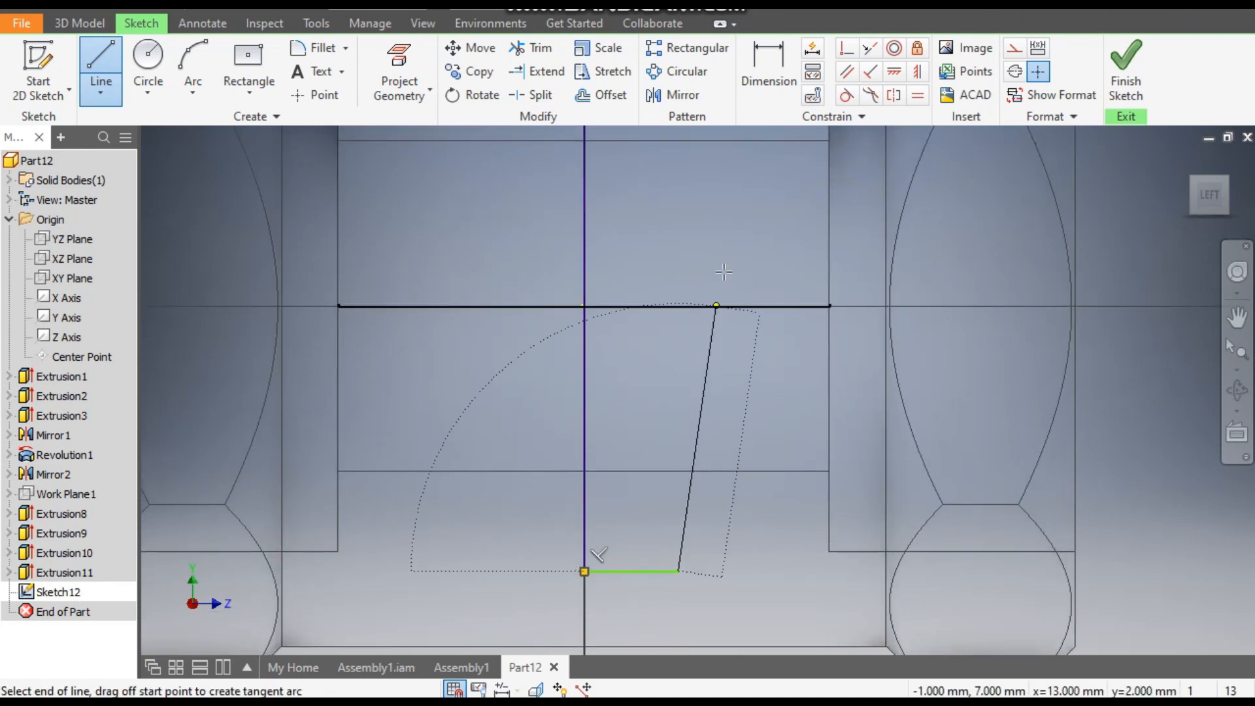
pyautogui.click(717, 249)
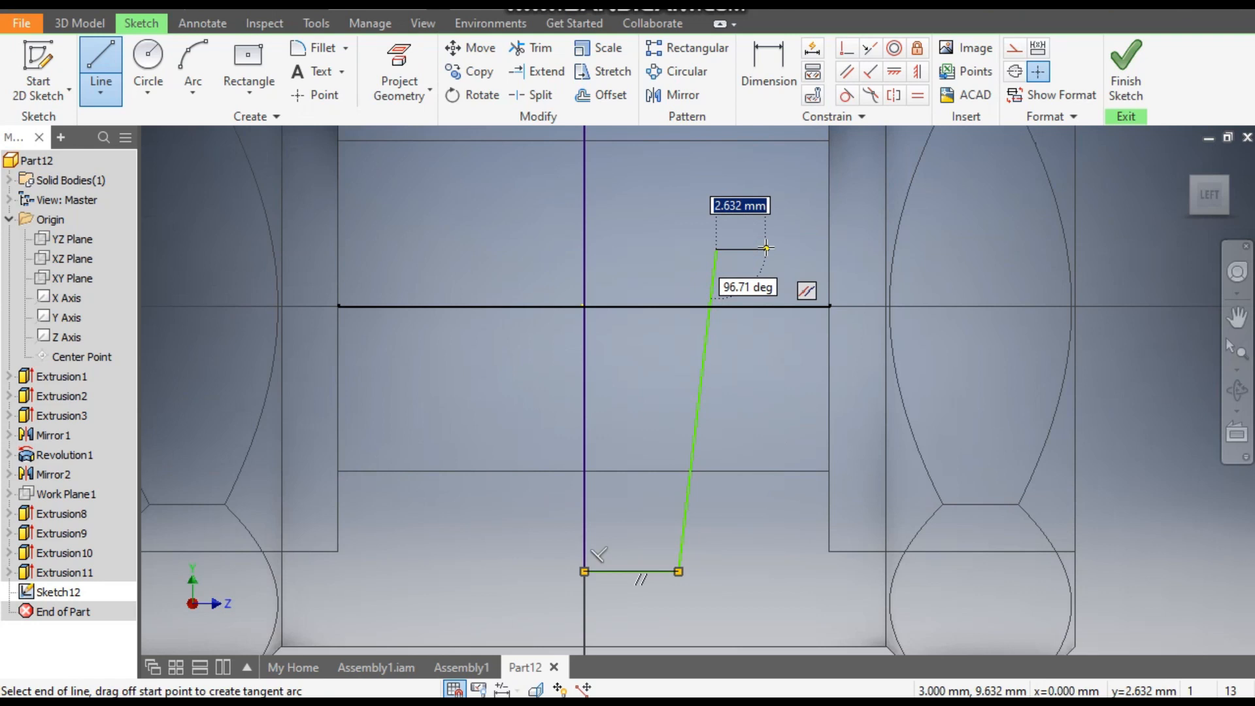
pyautogui.click(767, 248)
# - Continue the line profile about 13.6 mm up, 5.4 mm outward and up to the plate's top edge, closing it at the centre line
pyautogui.moveTo(767, 248); pyautogui.dragTo(768, 522, button='middle')
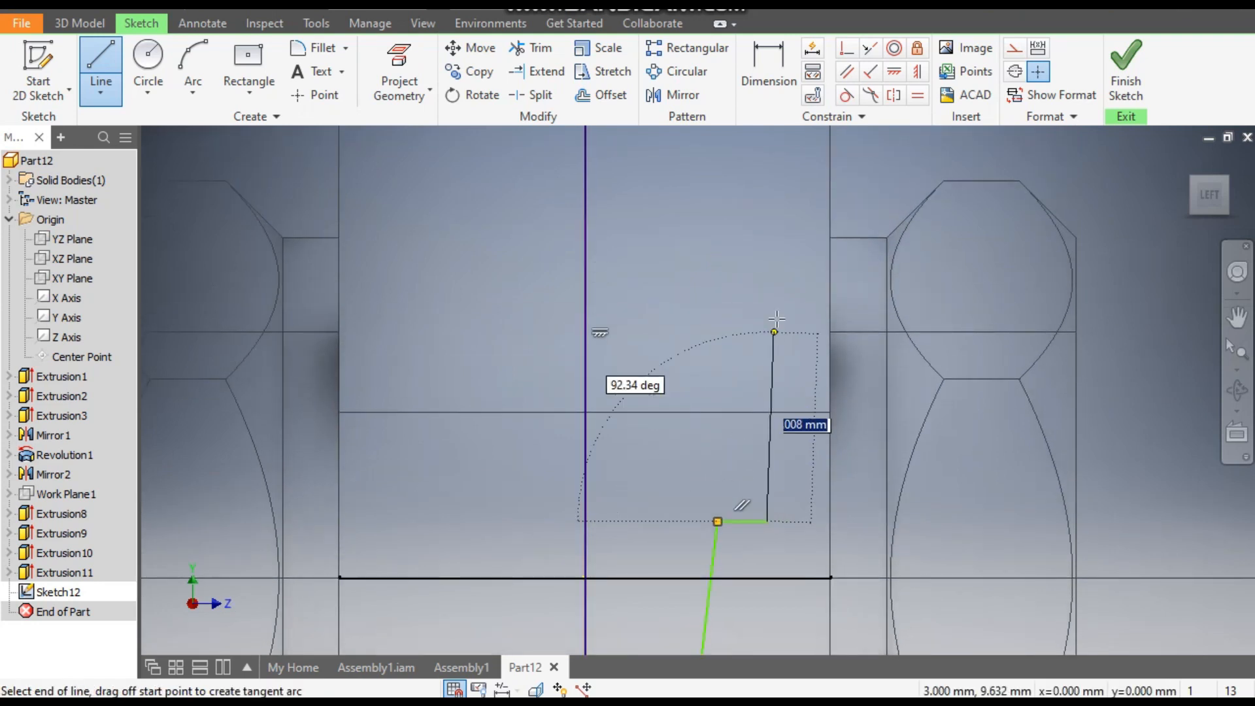
pyautogui.click(767, 264)
pyautogui.scroll(-1, 767, 267)
pyautogui.moveTo(767, 424); pyautogui.dragTo(774, 607, button='middle')
pyautogui.scroll(-2, 774, 607)
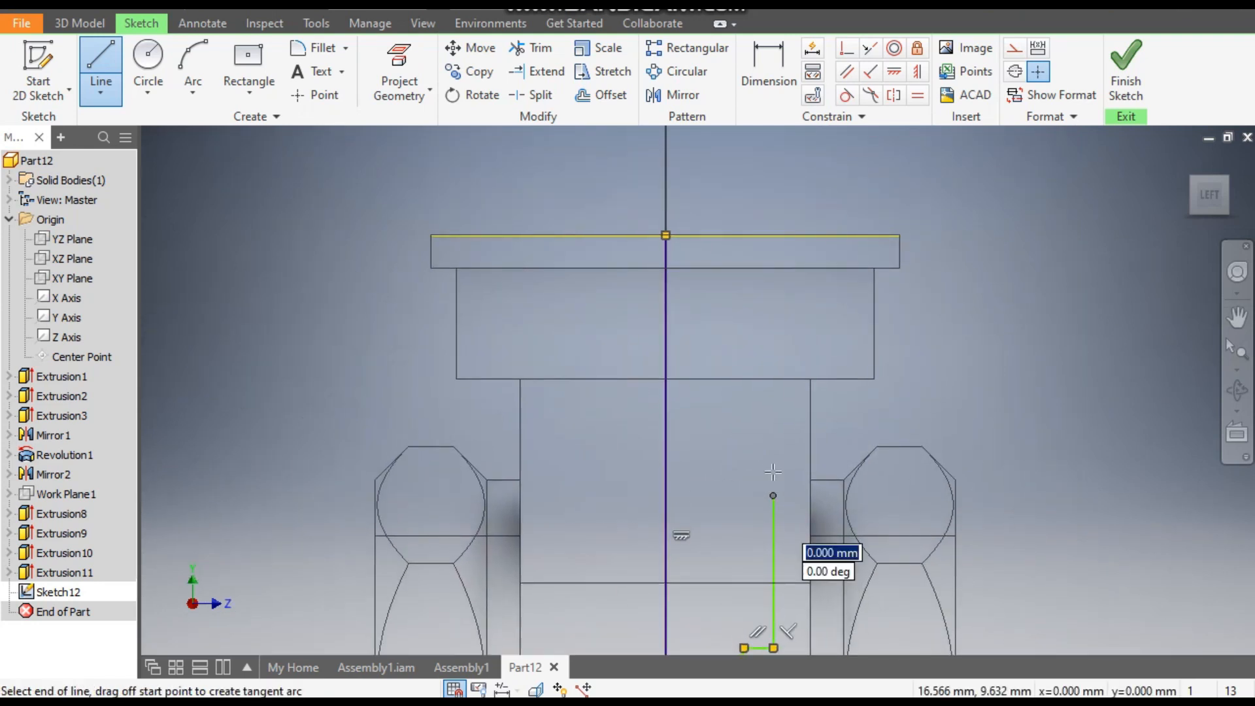
pyautogui.click(833, 495)
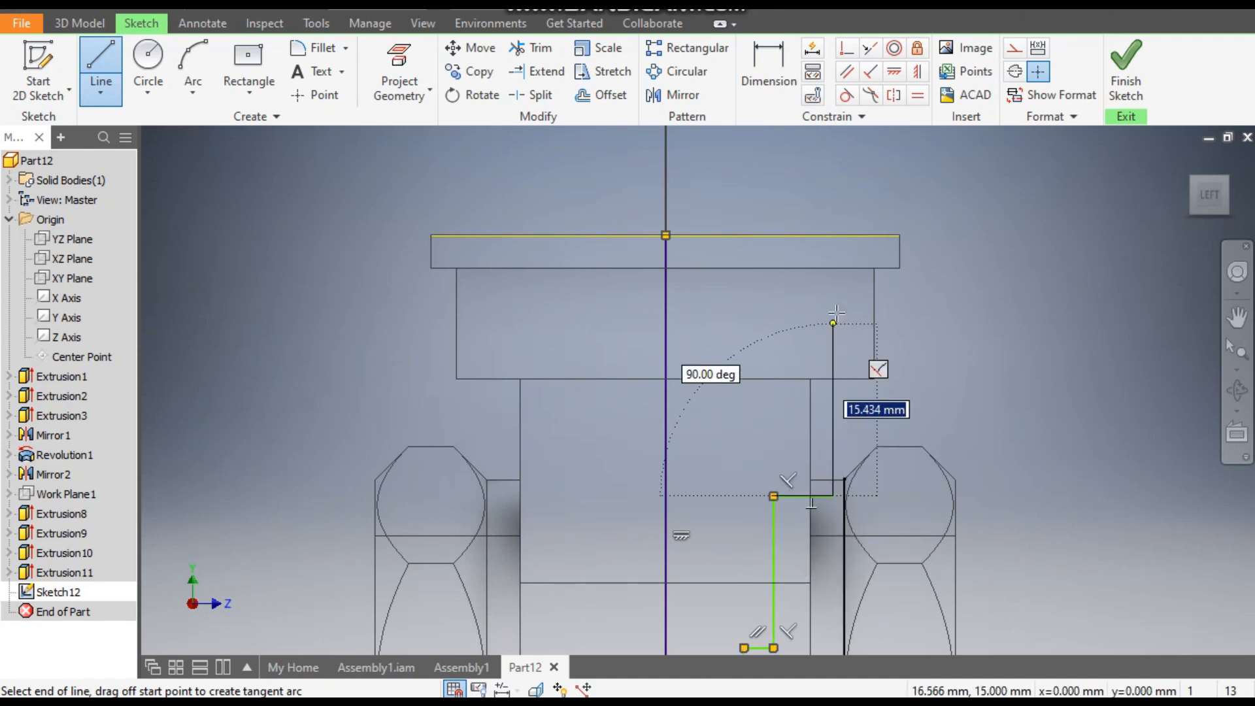
pyautogui.click(832, 235)
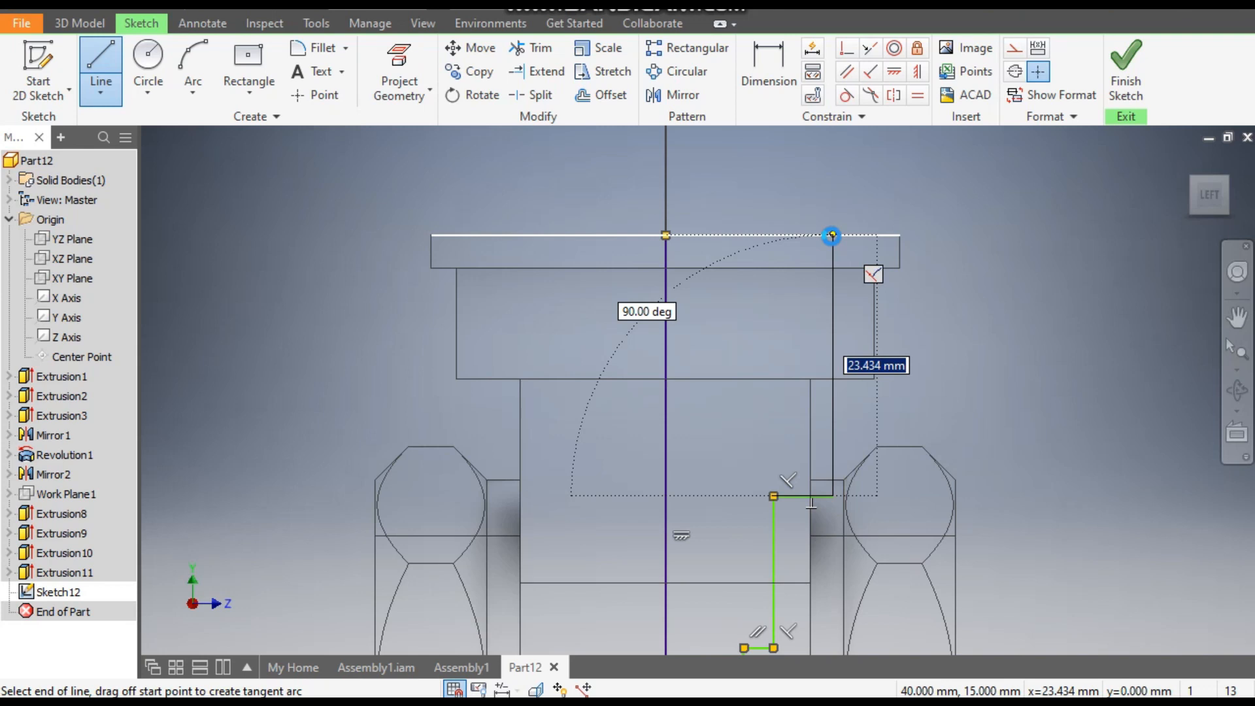
pyautogui.click(666, 234)
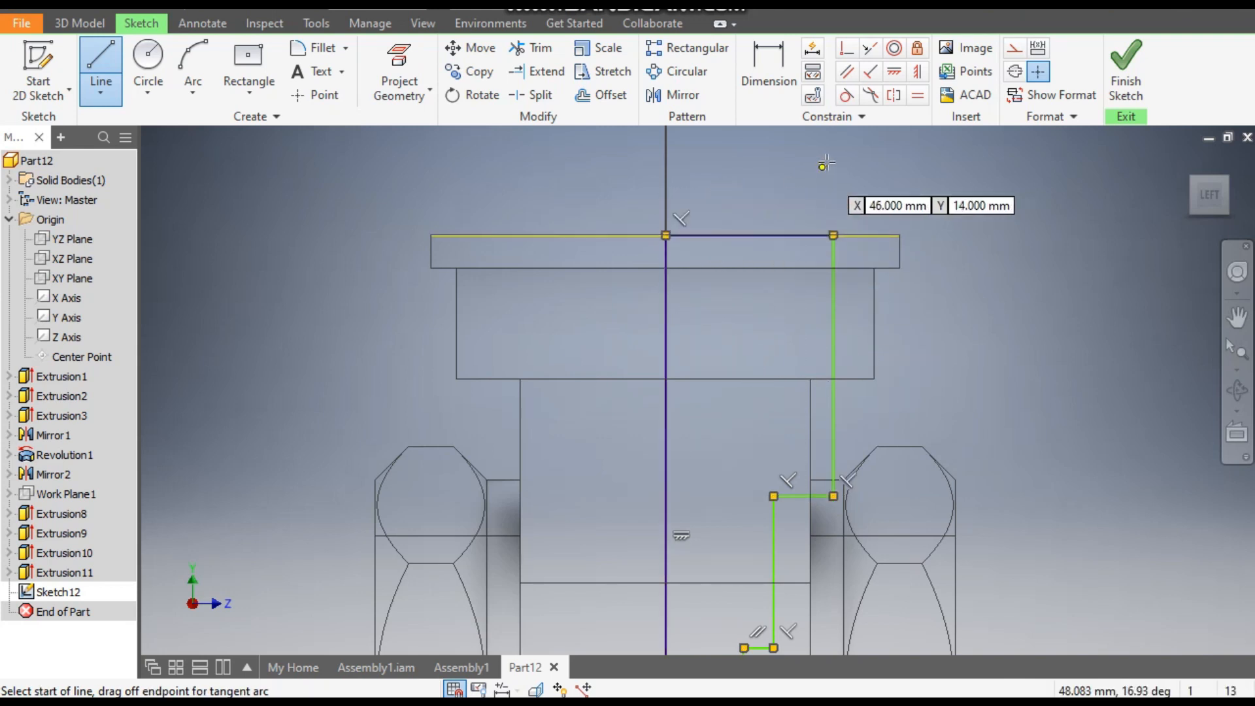
# - Project the lower edge of the cylinder's through bore into the sketch
pyautogui.scroll(1, 840, 192)
pyautogui.scroll(-1, 990, 340)
pyautogui.moveTo(990, 340); pyautogui.dragTo(979, 268, button='middle')
pyautogui.scroll(-1, 980, 267)
pyautogui.scroll(-2, 994, 347)
pyautogui.moveTo(995, 347); pyautogui.dragTo(967, 332, button='middle')
pyautogui.click(752, 66)
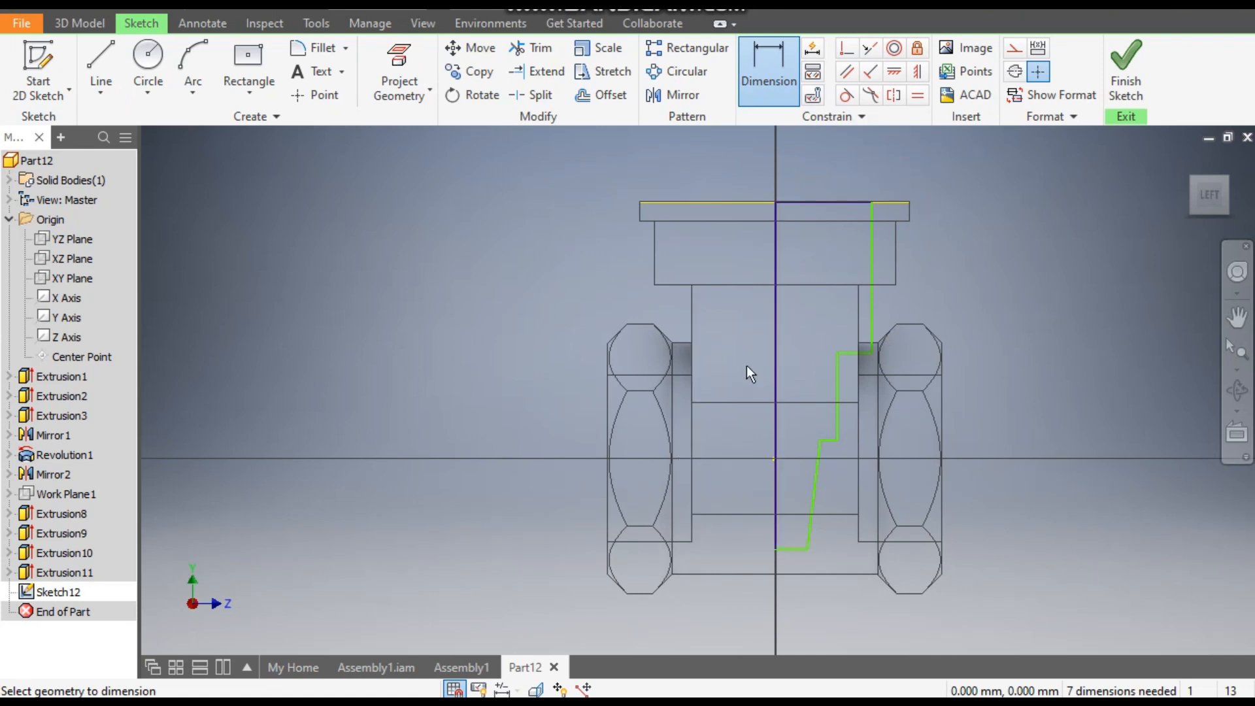
pyautogui.click(405, 59)
pyautogui.click(739, 515)
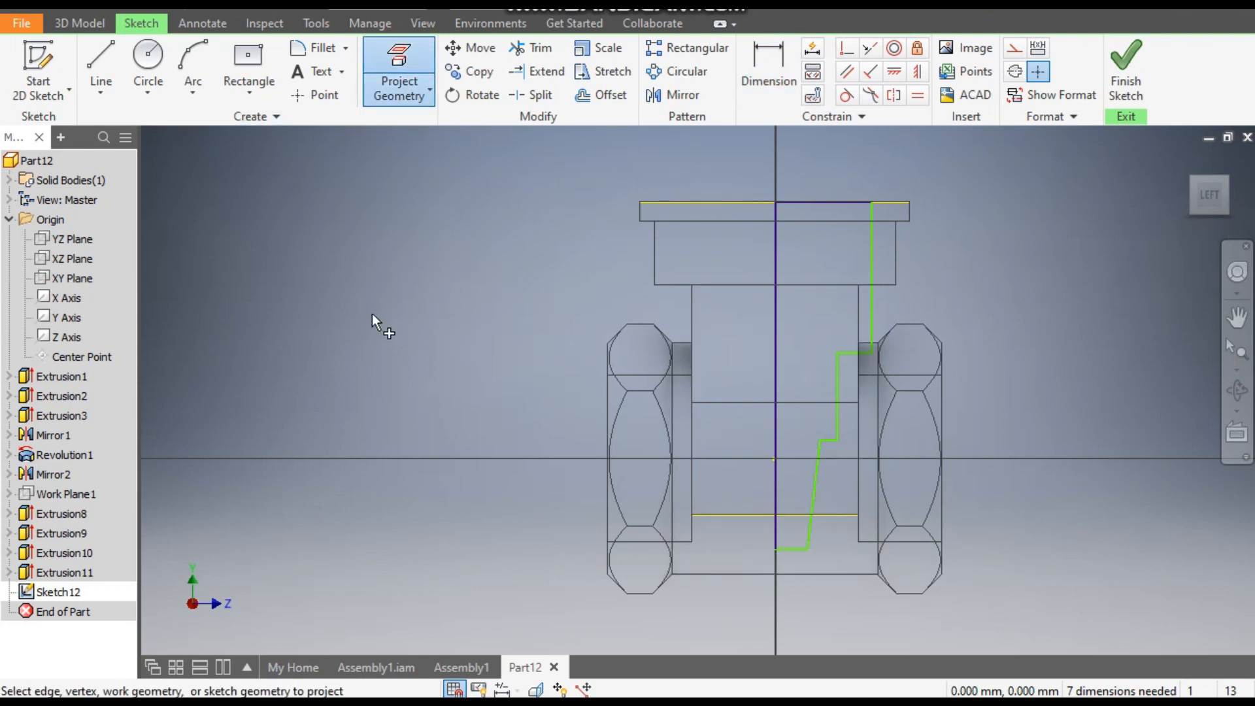
# - Dimension the profile's bottom line 1 mm below the projected bore edge
pyautogui.click(766, 60)
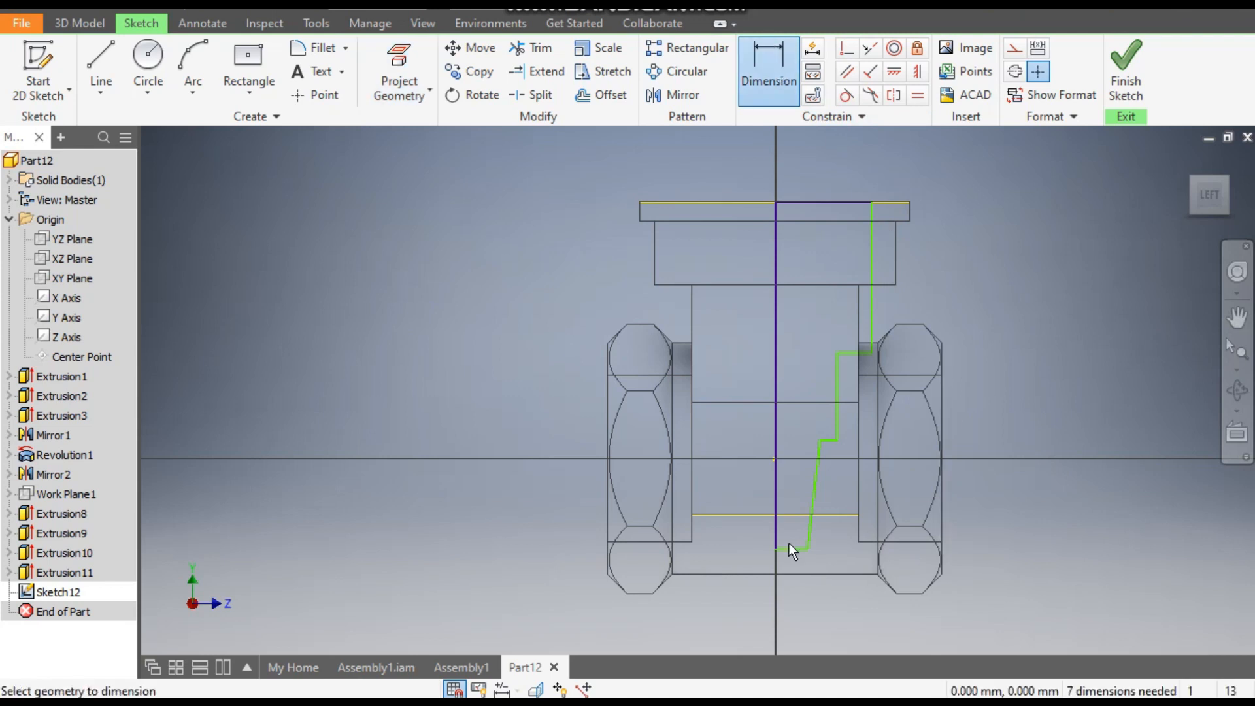
pyautogui.click(798, 515)
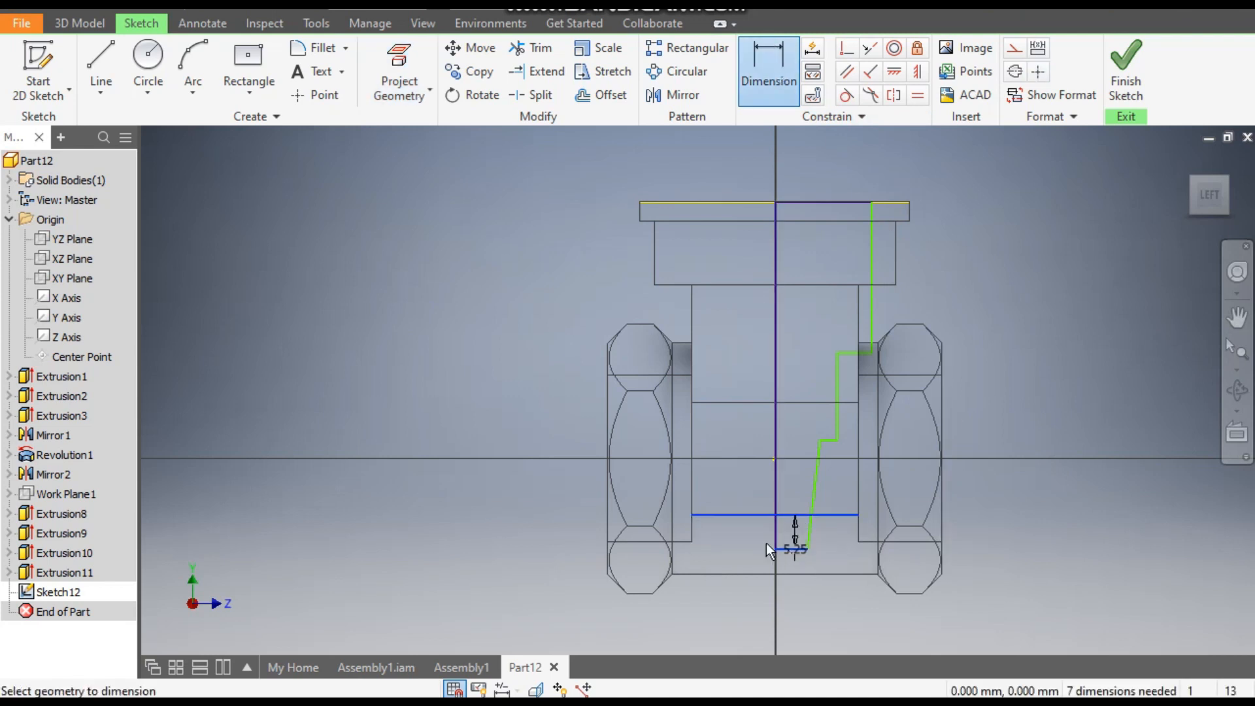
pyautogui.write('1')
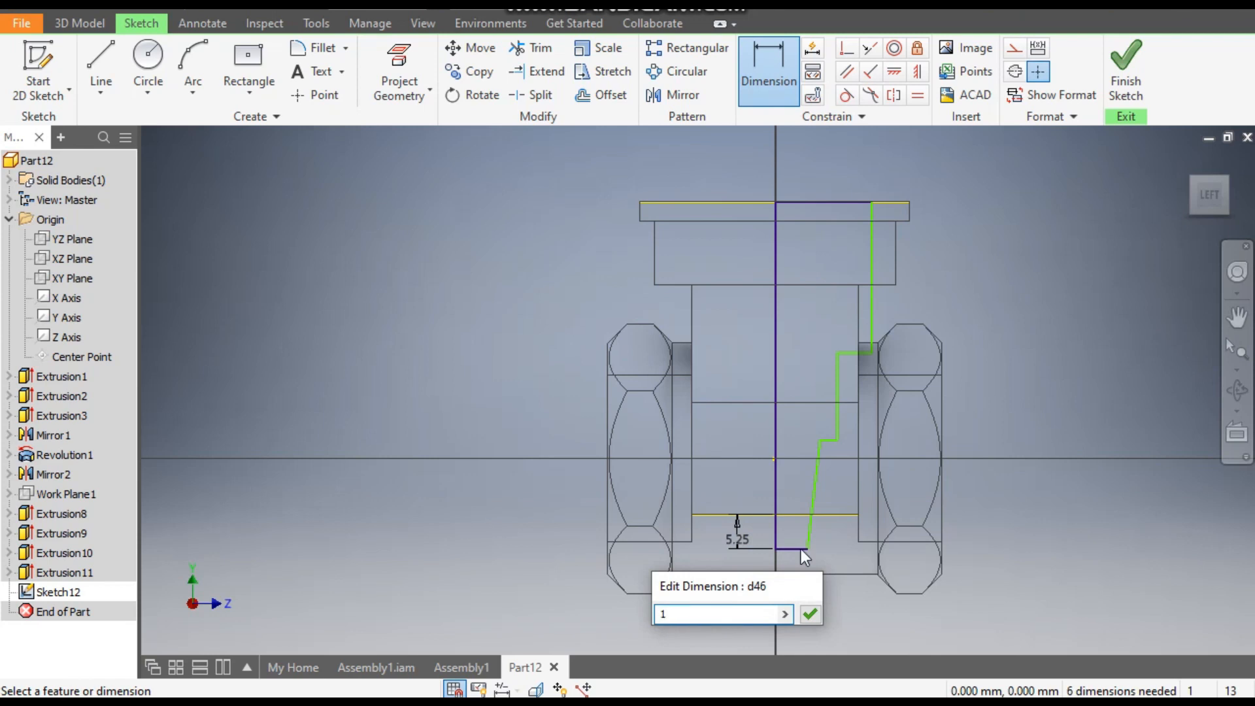
pyautogui.press('Return')
# - Dimension the length of the profile's bottom line to 7 mm
pyautogui.scroll(5, 805, 519)
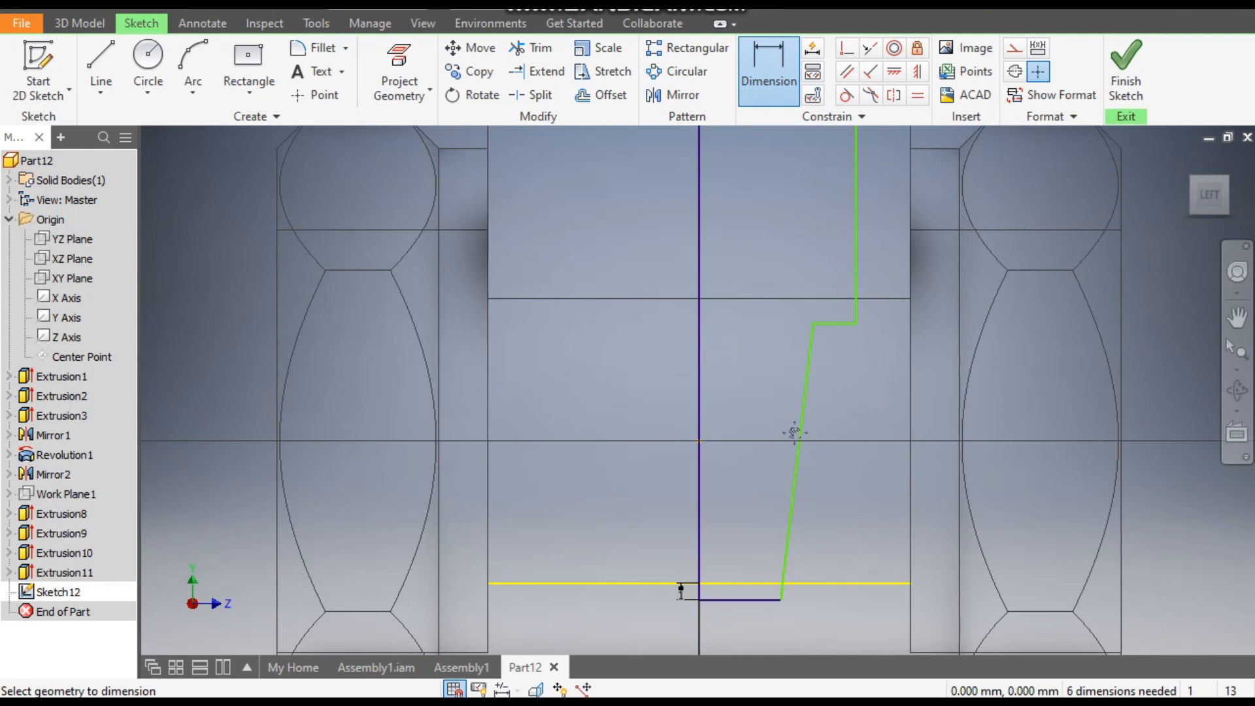
pyautogui.scroll(-3, 831, 459)
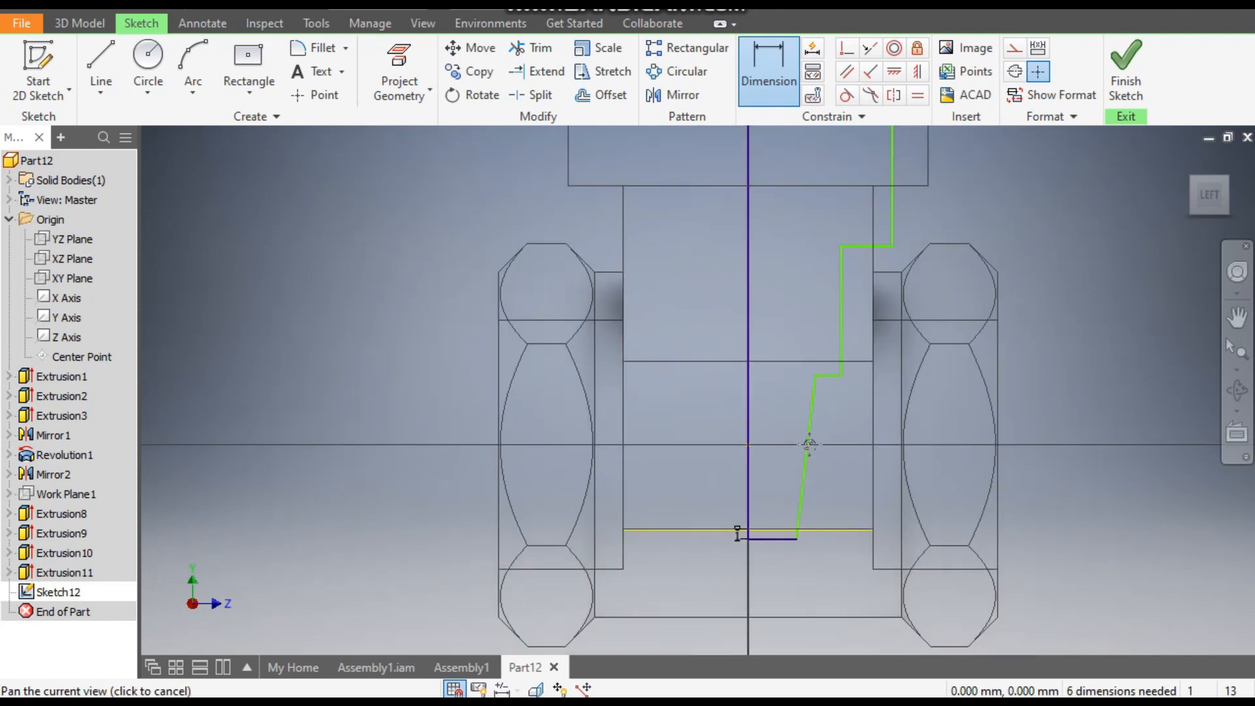
pyautogui.click(783, 544)
pyautogui.click(780, 567)
pyautogui.write('7')
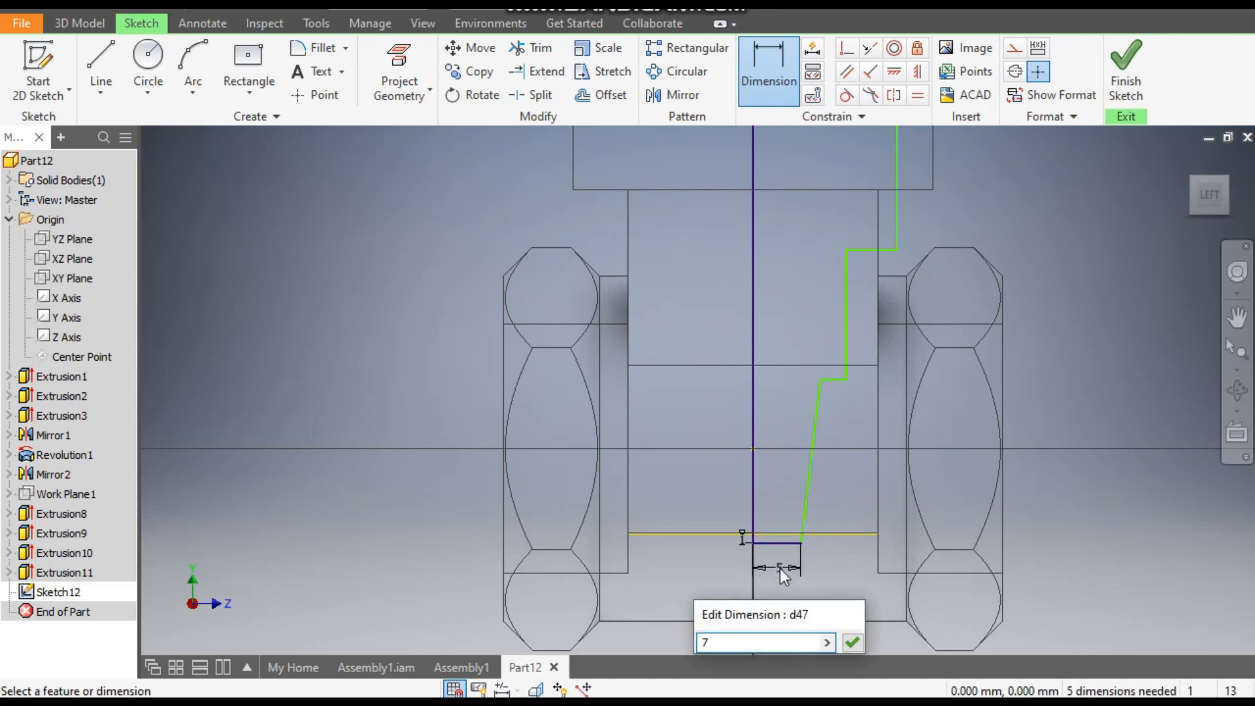
pyautogui.press('Return')
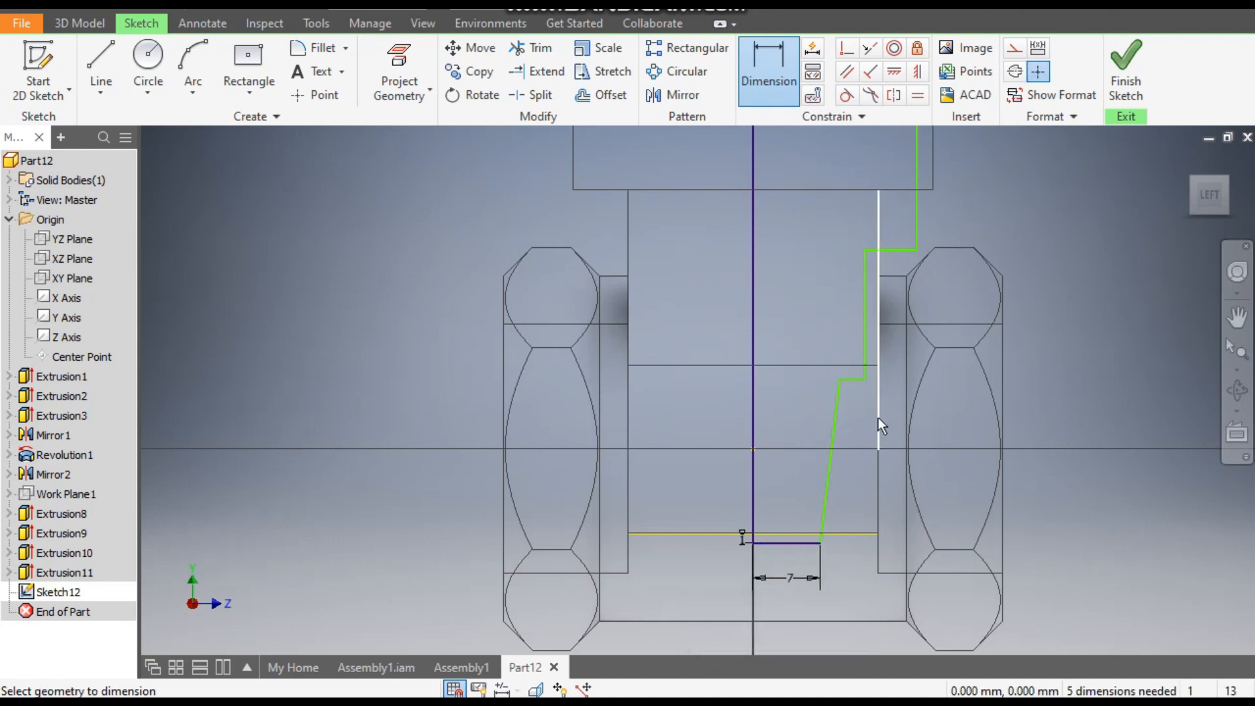
# - Dimension the profile's upper vertical line 18 mm from the centre line
pyautogui.scroll(-2, 877, 417)
pyautogui.click(784, 284)
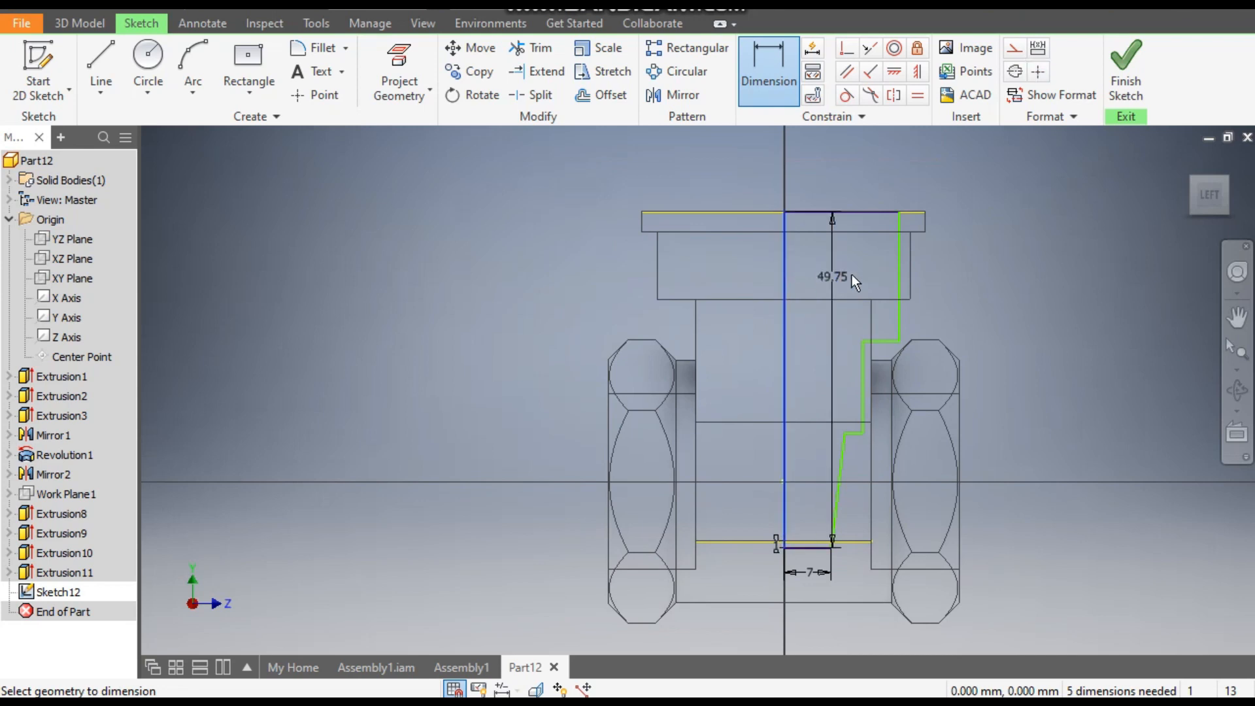
pyautogui.click(898, 273)
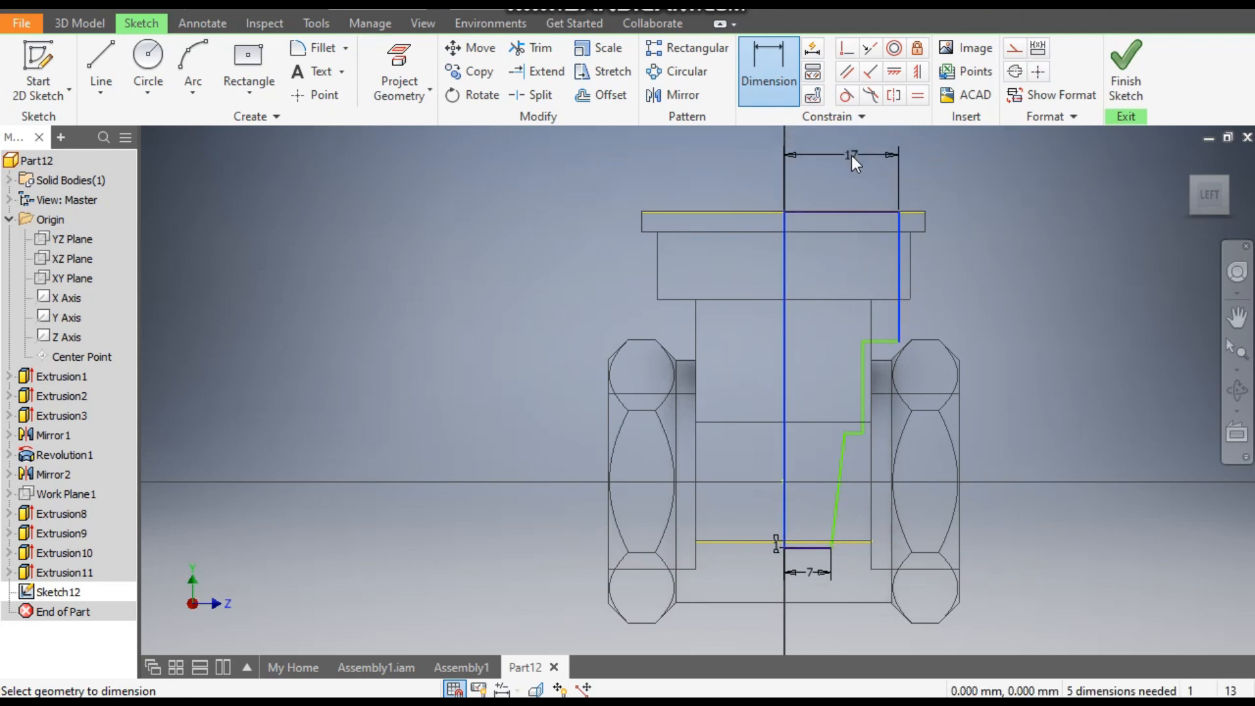
pyautogui.click(852, 156)
pyautogui.write('1')
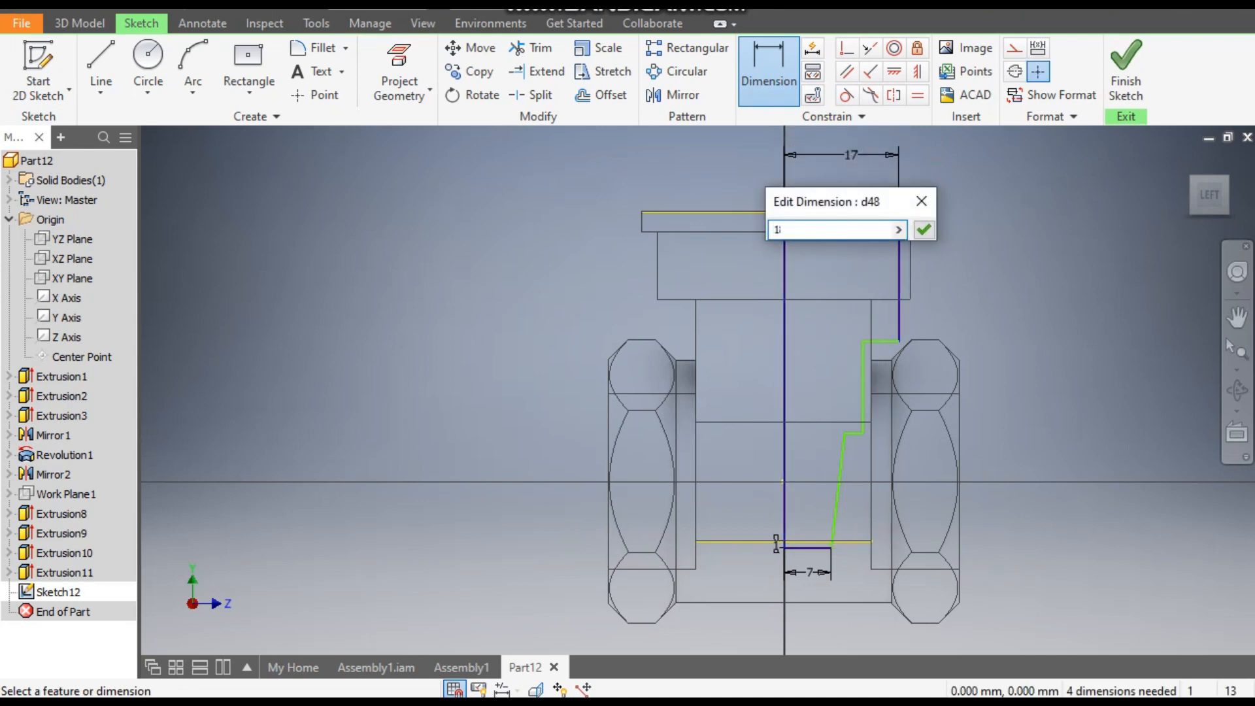
pyautogui.write('8')
pyautogui.press('Return')
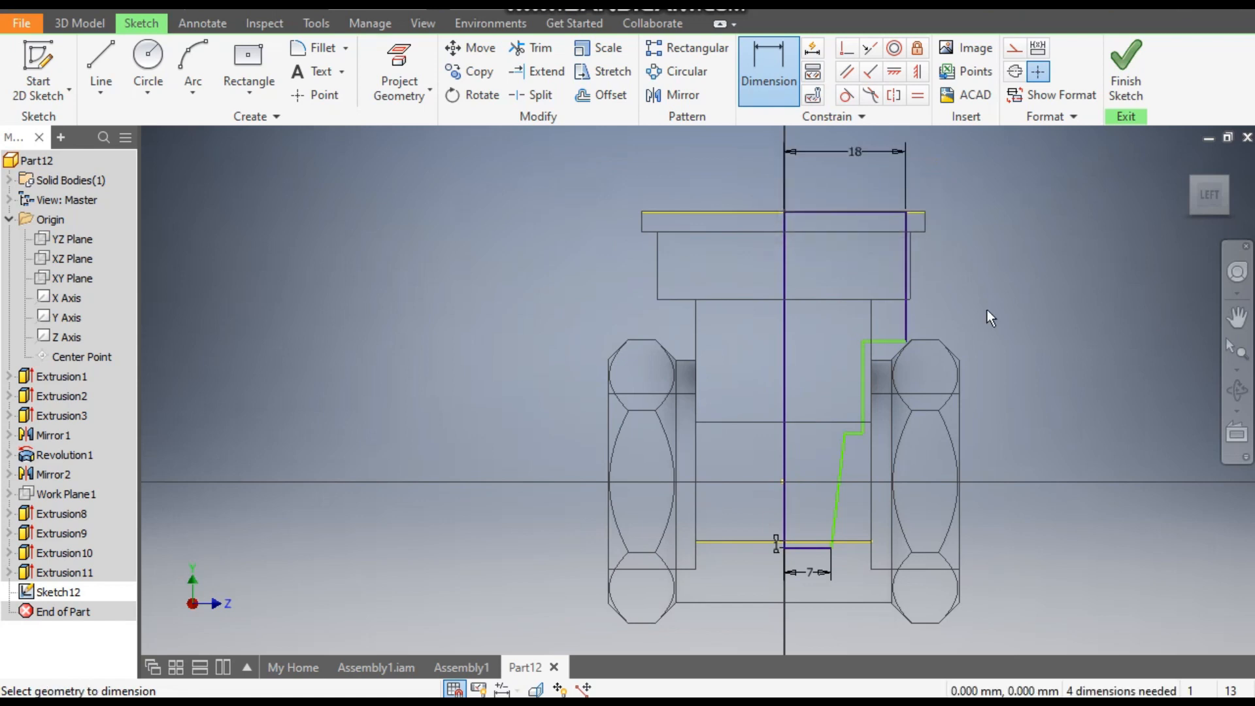
# - Dimension the profile's upper vertical line to a length of 10 mm
pyautogui.click(908, 320)
pyautogui.click(942, 297)
pyautogui.write('10')
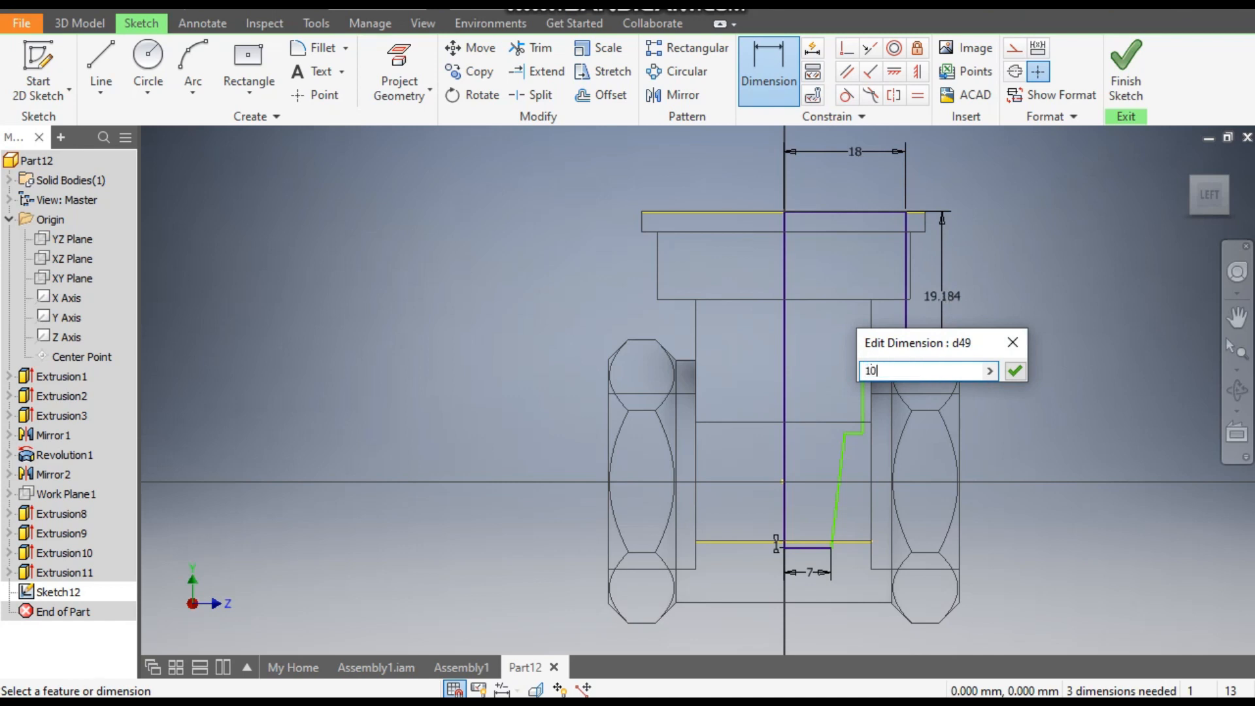
pyautogui.press('Return')
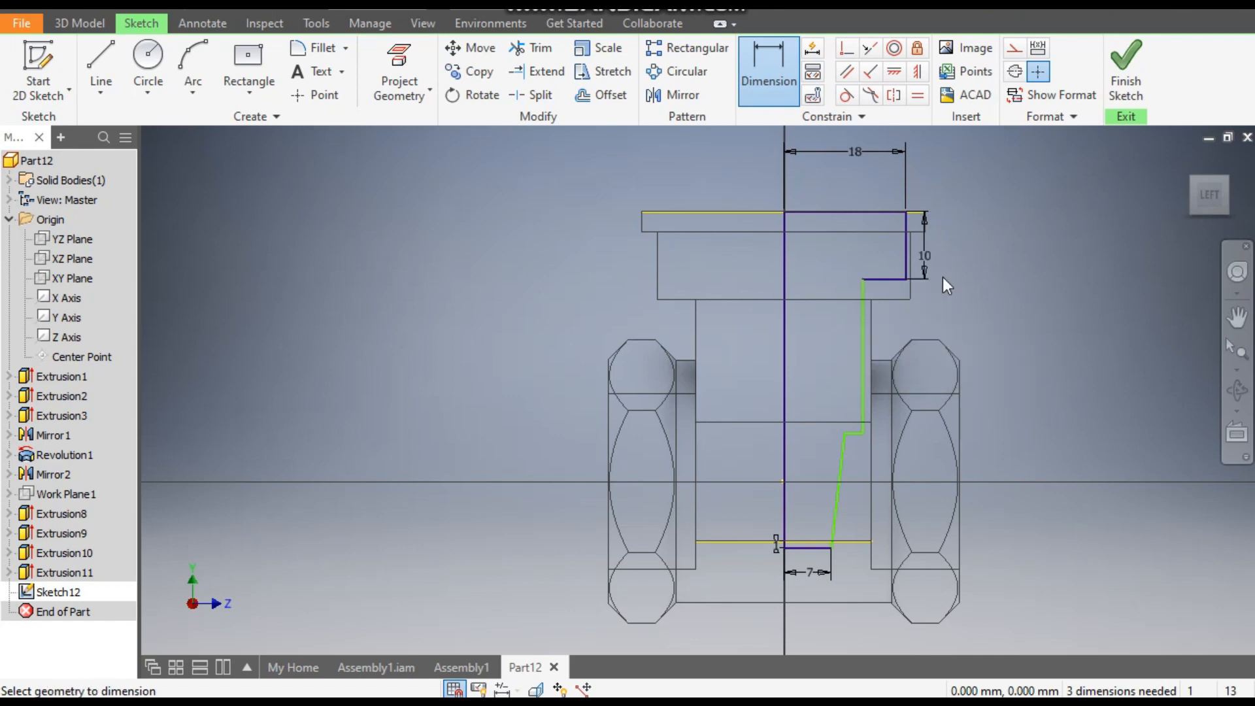
# - Dimension the profile's middle vertical line 10 mm from the centre line
pyautogui.click(864, 338)
pyautogui.click(786, 363)
pyautogui.click(817, 351)
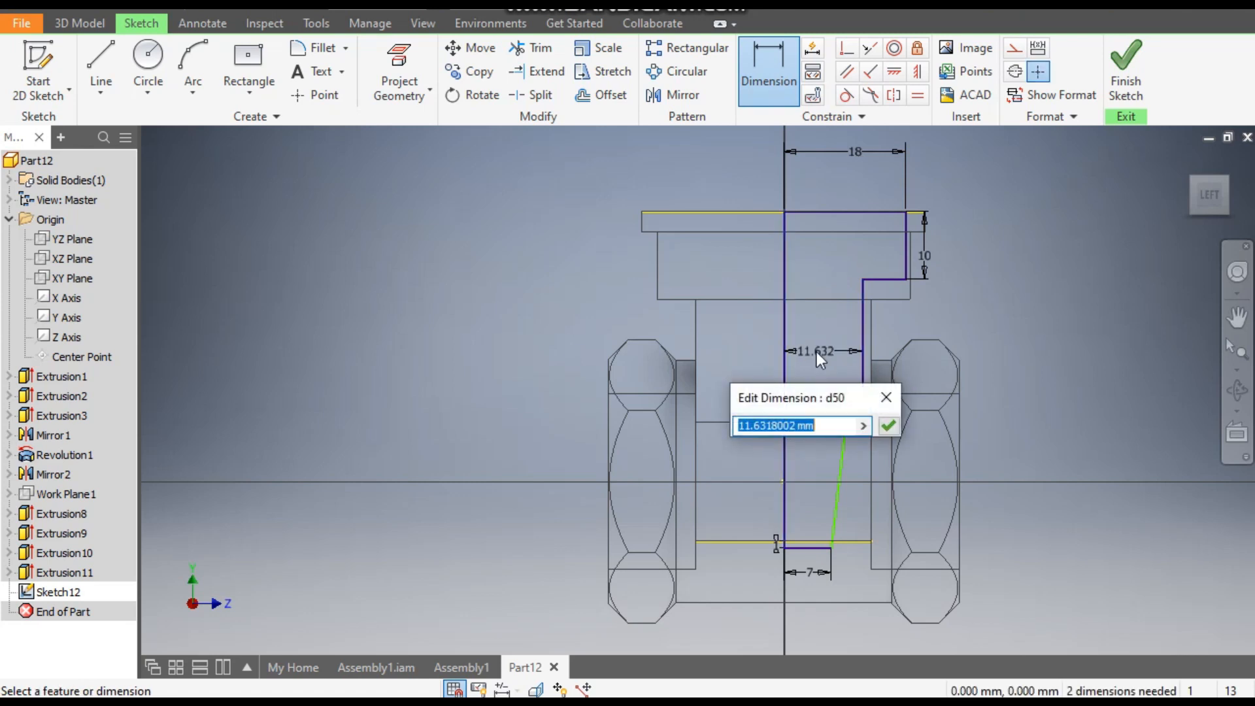
pyautogui.write('10')
pyautogui.press('Return')
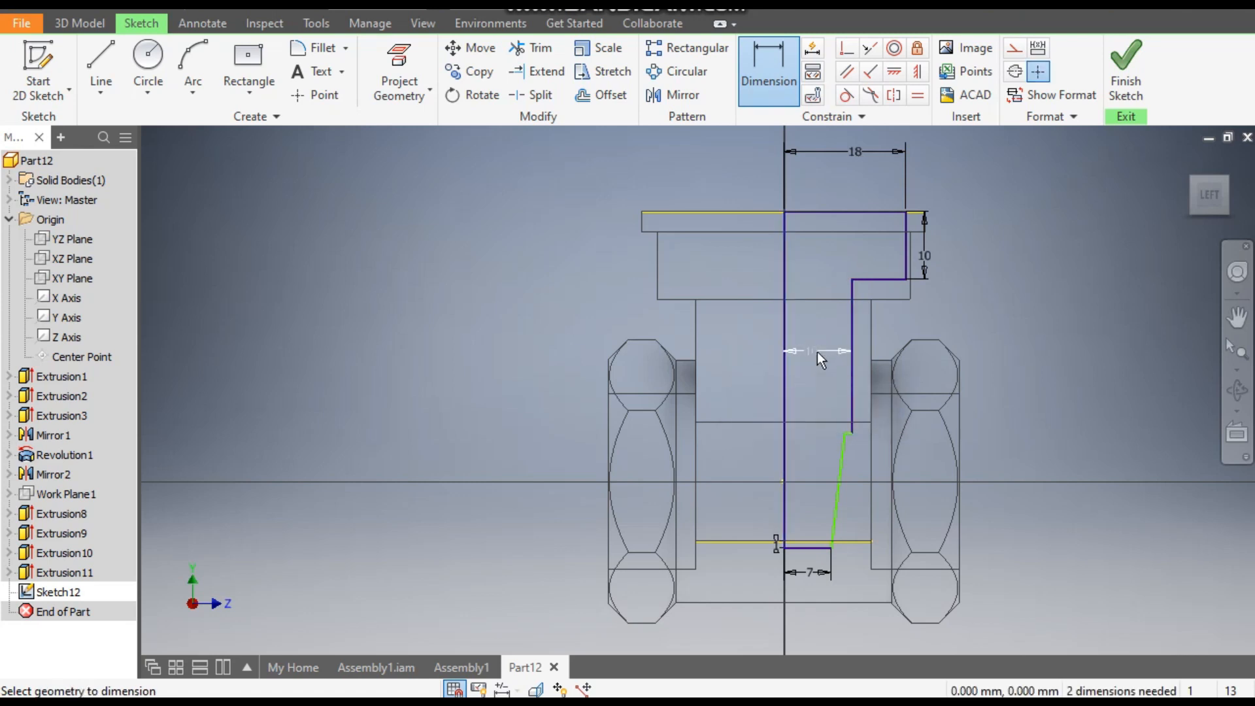
# - Dimension the upper end of the profile's tapered line 9 mm from the centre line
pyautogui.scroll(-3, 845, 441)
pyautogui.click(846, 426)
pyautogui.click(739, 449)
pyautogui.click(764, 433)
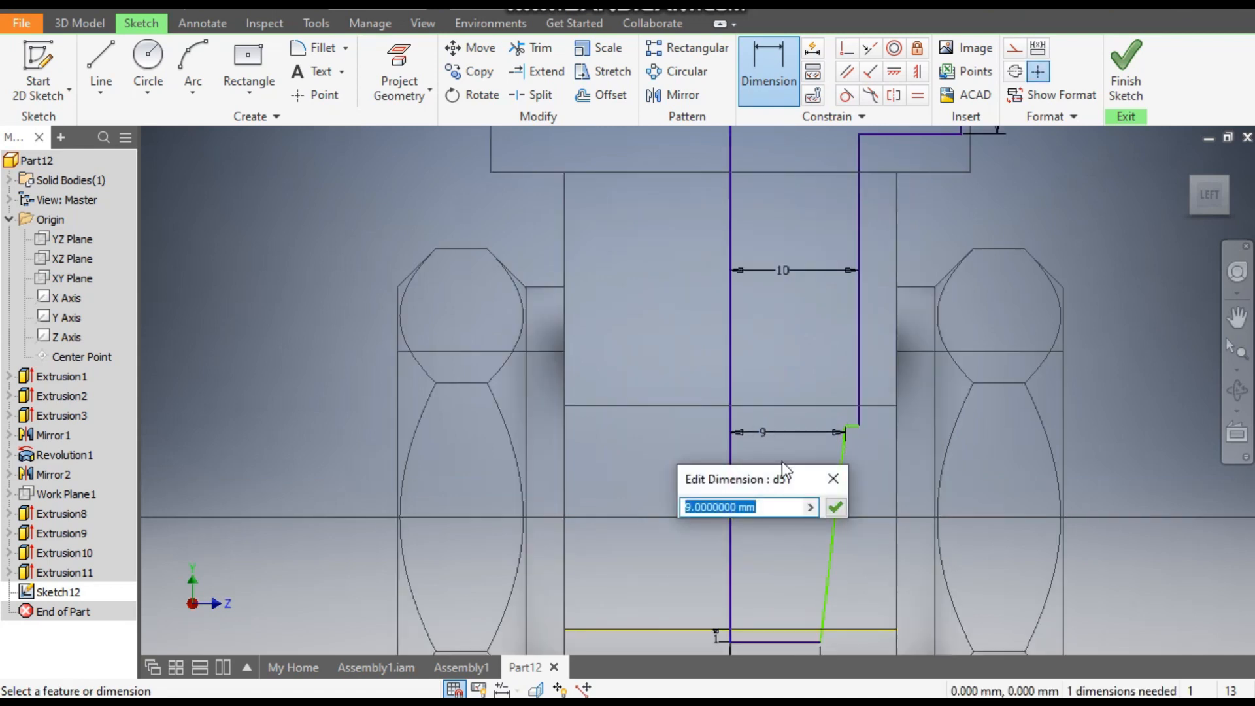
pyautogui.write('9')
pyautogui.click(841, 503)
# - Dimension the vertical height of the profile's tapered line to 26 mm
pyautogui.scroll(2, 865, 440)
pyautogui.moveTo(865, 440); pyautogui.dragTo(856, 364, button='middle')
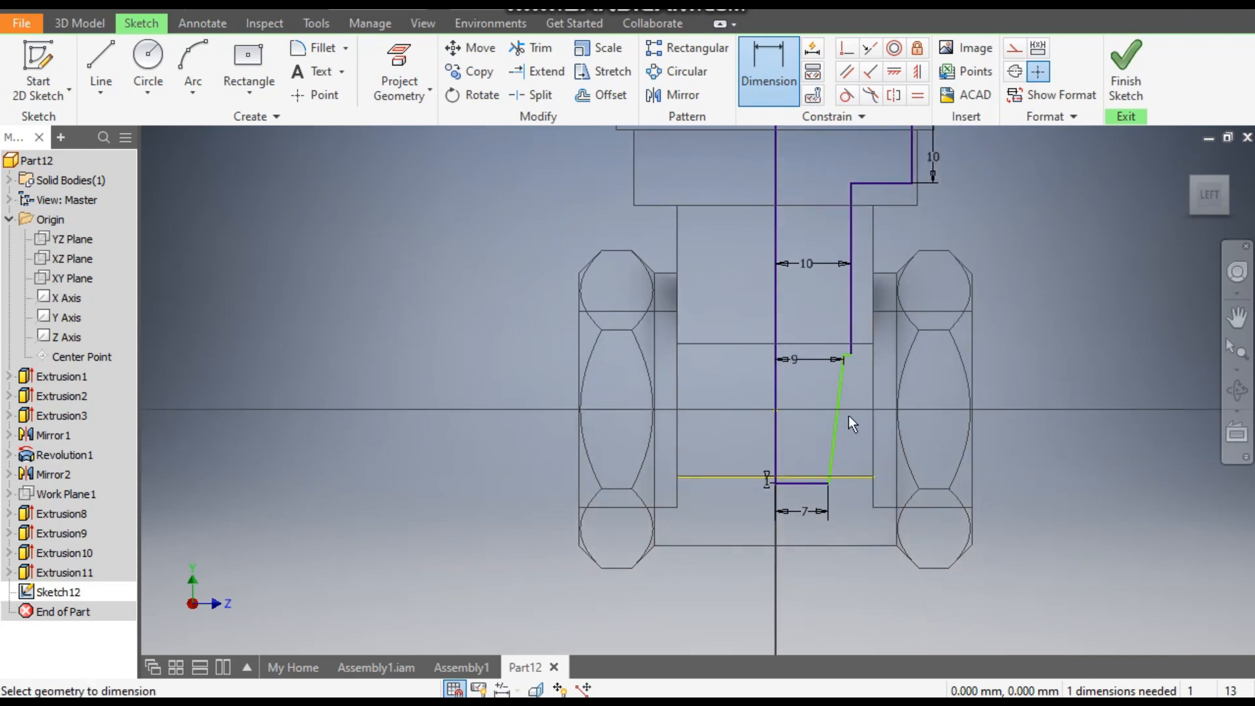
pyautogui.click(838, 398)
pyautogui.click(1046, 395)
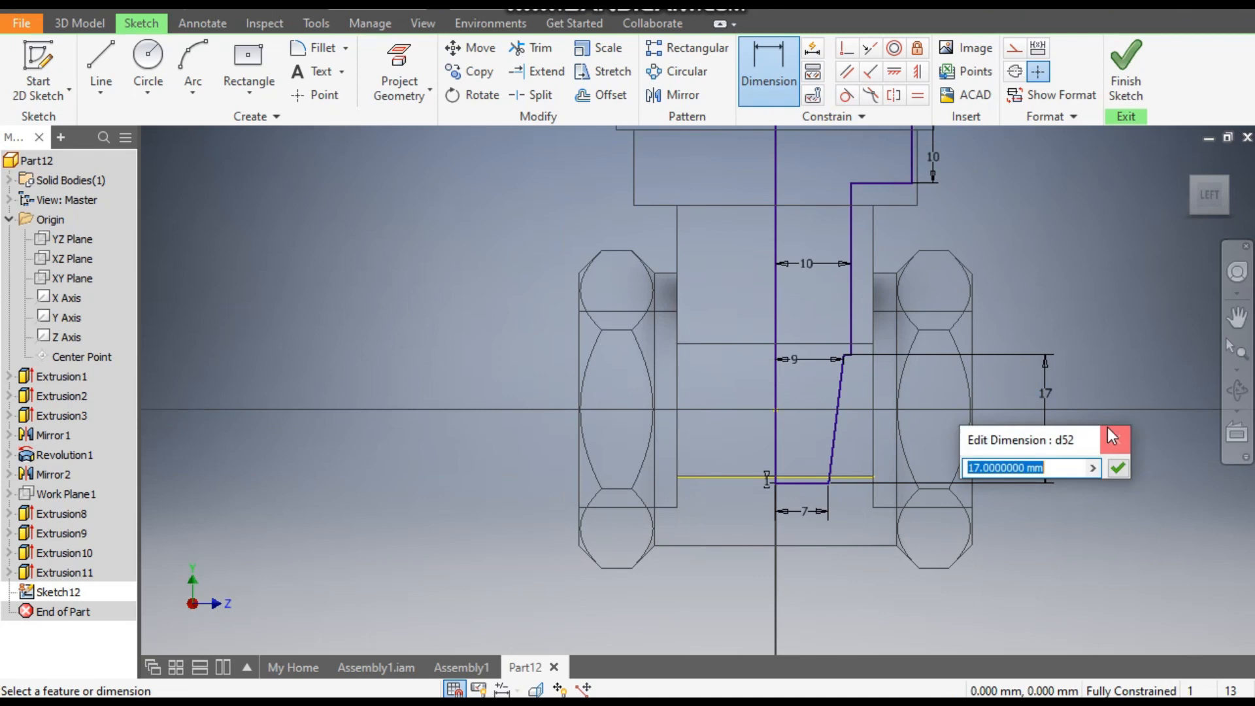
pyautogui.write('26')
pyautogui.press('Return')
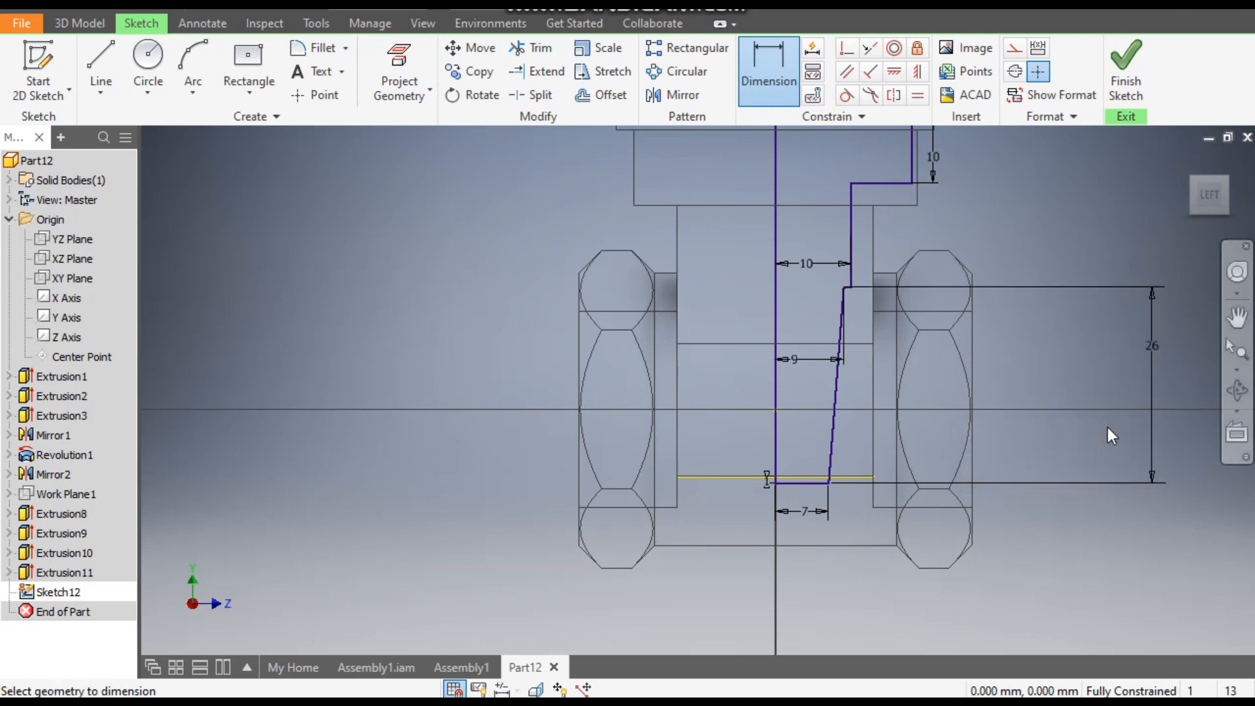
# - Check the dimensioned cavity profile and finish the sketch
pyautogui.scroll(-2, 1113, 414)
pyautogui.moveTo(1113, 416)
pyautogui.mouseDown(button='middle')
pyautogui.moveTo(1105, 460)
pyautogui.moveTo(1076, 461)
pyautogui.mouseUp(button='middle')
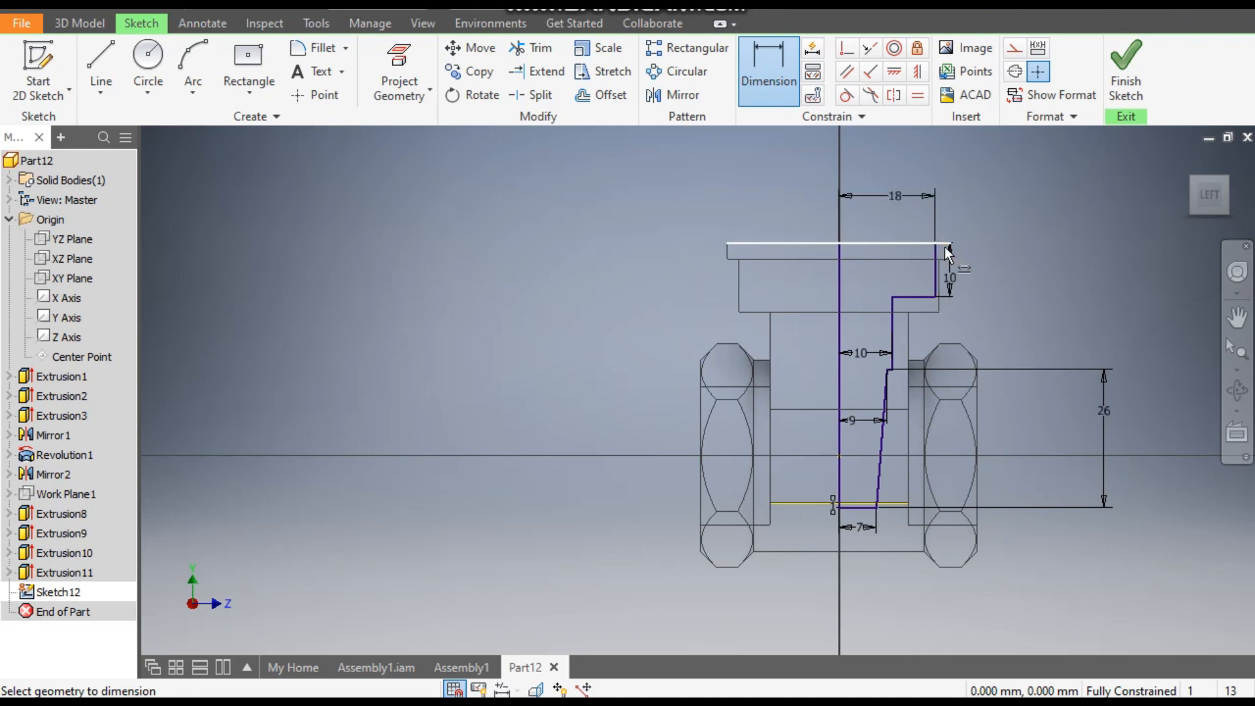
pyautogui.scroll(3, 840, 526)
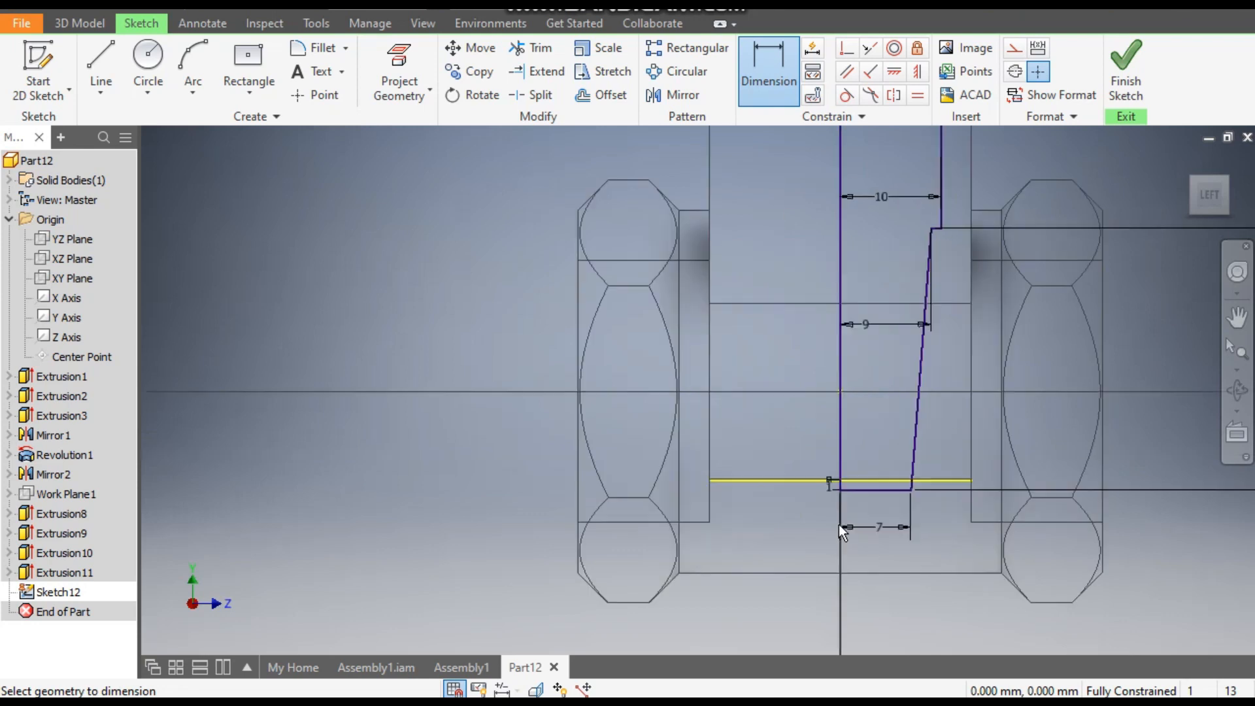
pyautogui.moveTo(888, 494); pyautogui.dragTo(773, 590, button='middle')
pyautogui.scroll(-2, 824, 554)
pyautogui.click(1126, 65)
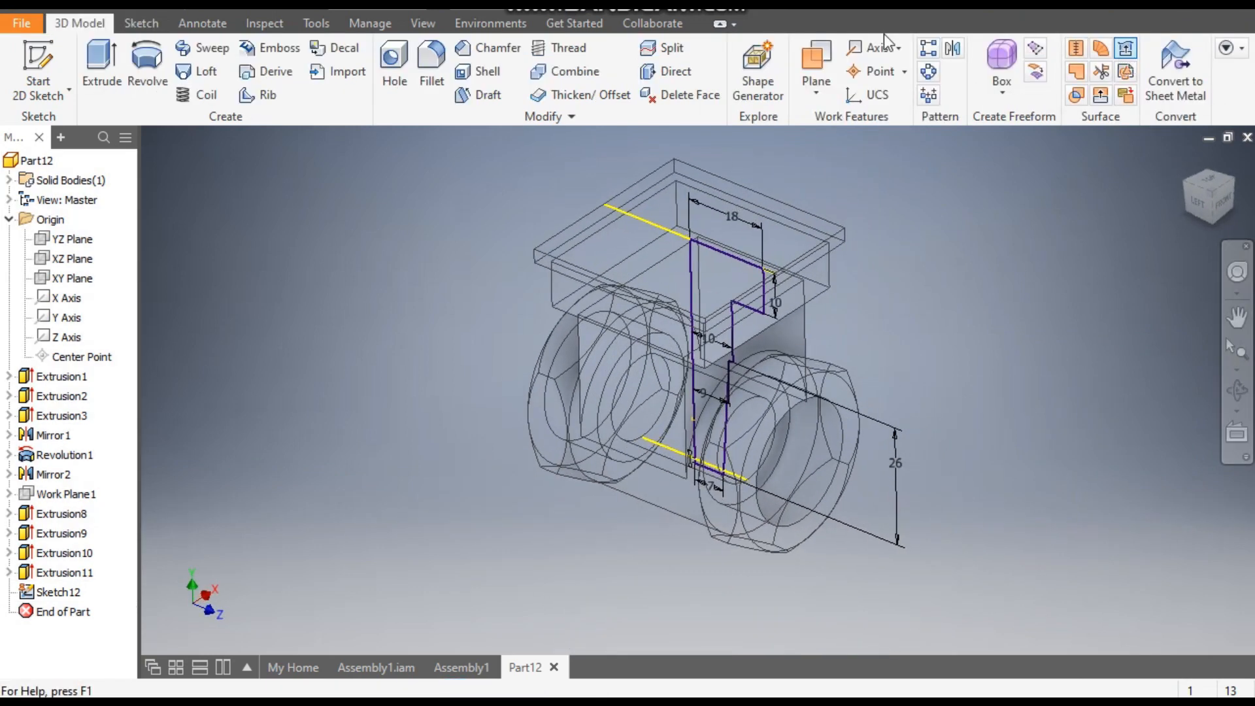
# - Set up a full Revolve cut of the cavity profile about its vertical centre line
pyautogui.click(147, 65)
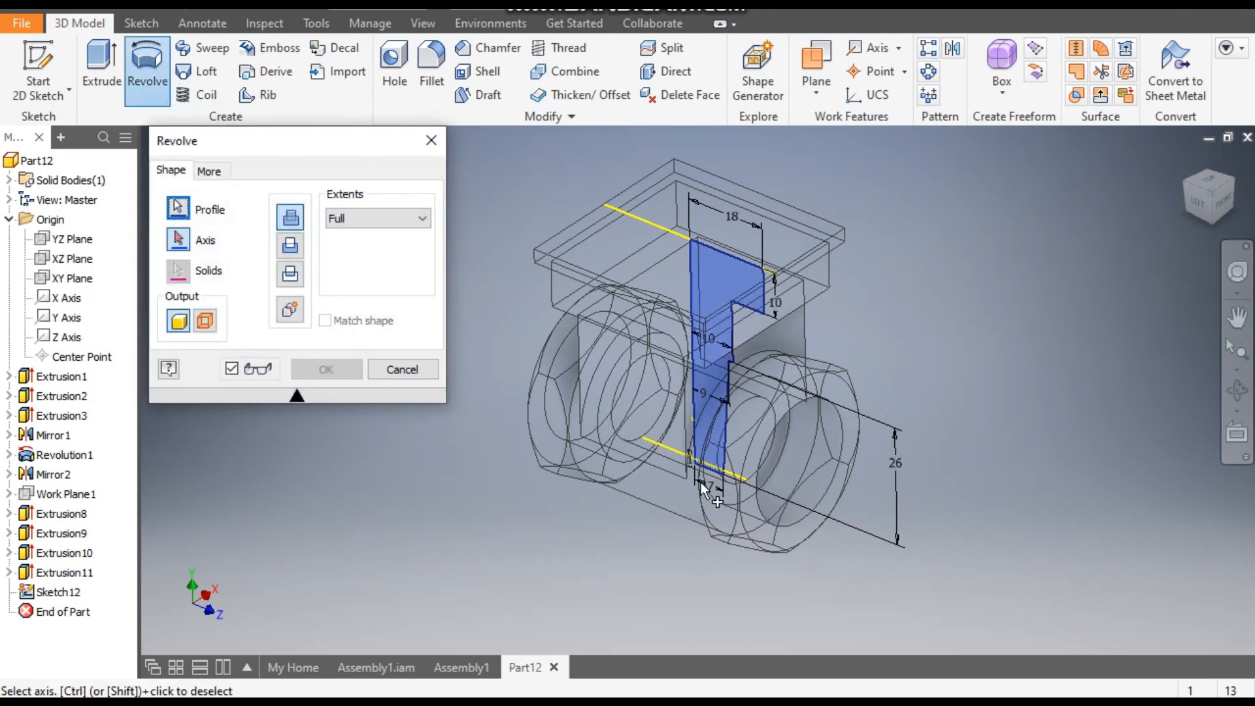
pyautogui.scroll(3, 701, 483)
pyautogui.scroll(-1, 718, 240)
pyautogui.moveTo(676, 205); pyautogui.dragTo(710, 349, button='middle')
pyautogui.click(290, 245)
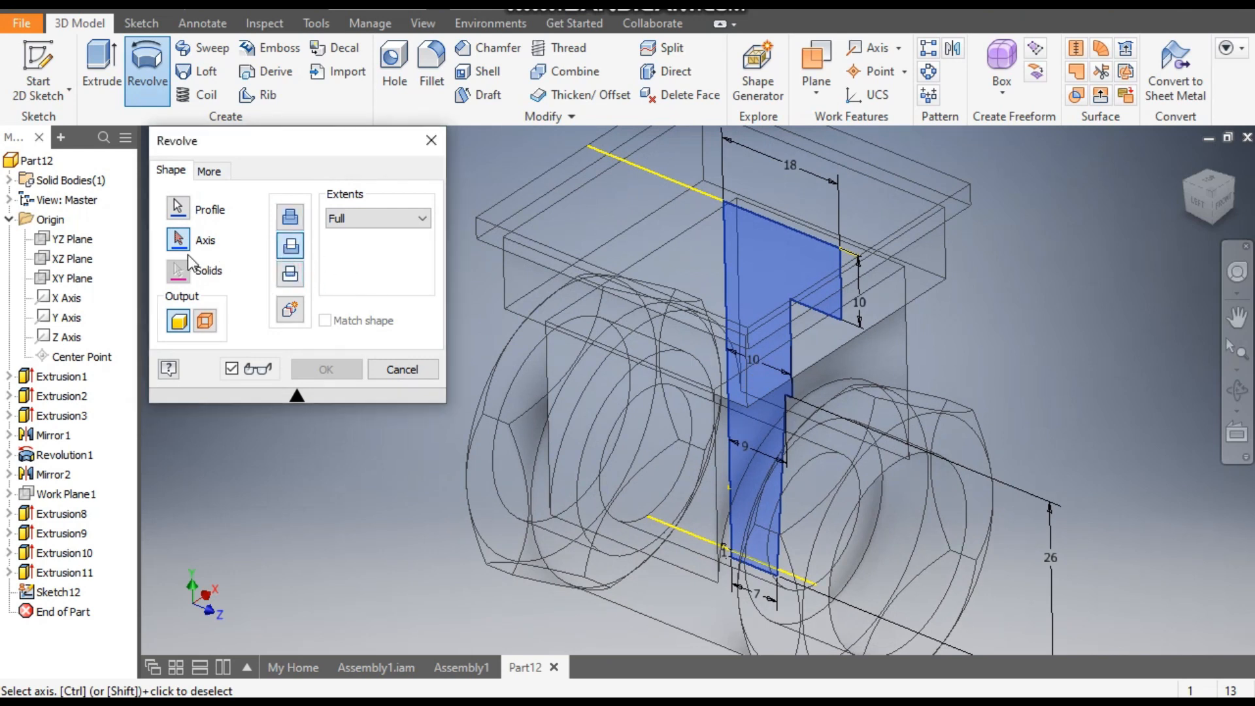
pyautogui.click(725, 264)
# - Switch the model display to shaded with visible edges and complete the revolved cut
pyautogui.click(423, 23)
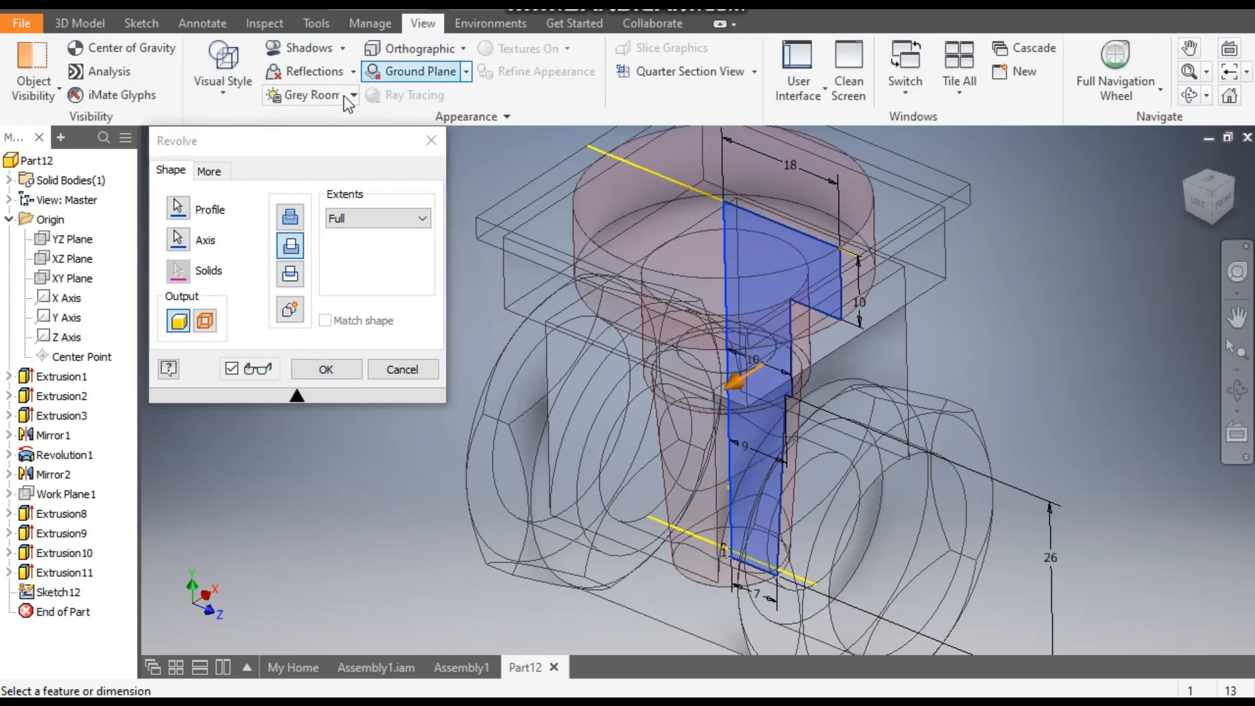
pyautogui.click(229, 94)
pyautogui.click(277, 237)
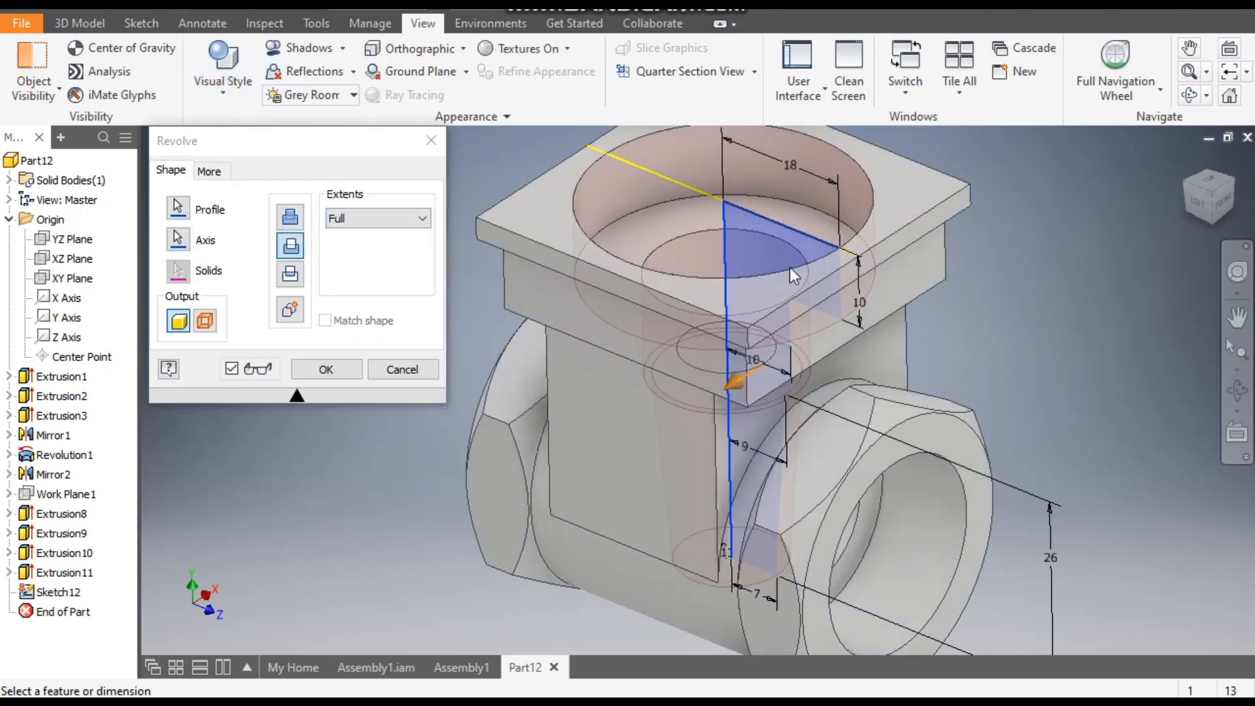
pyautogui.click(346, 367)
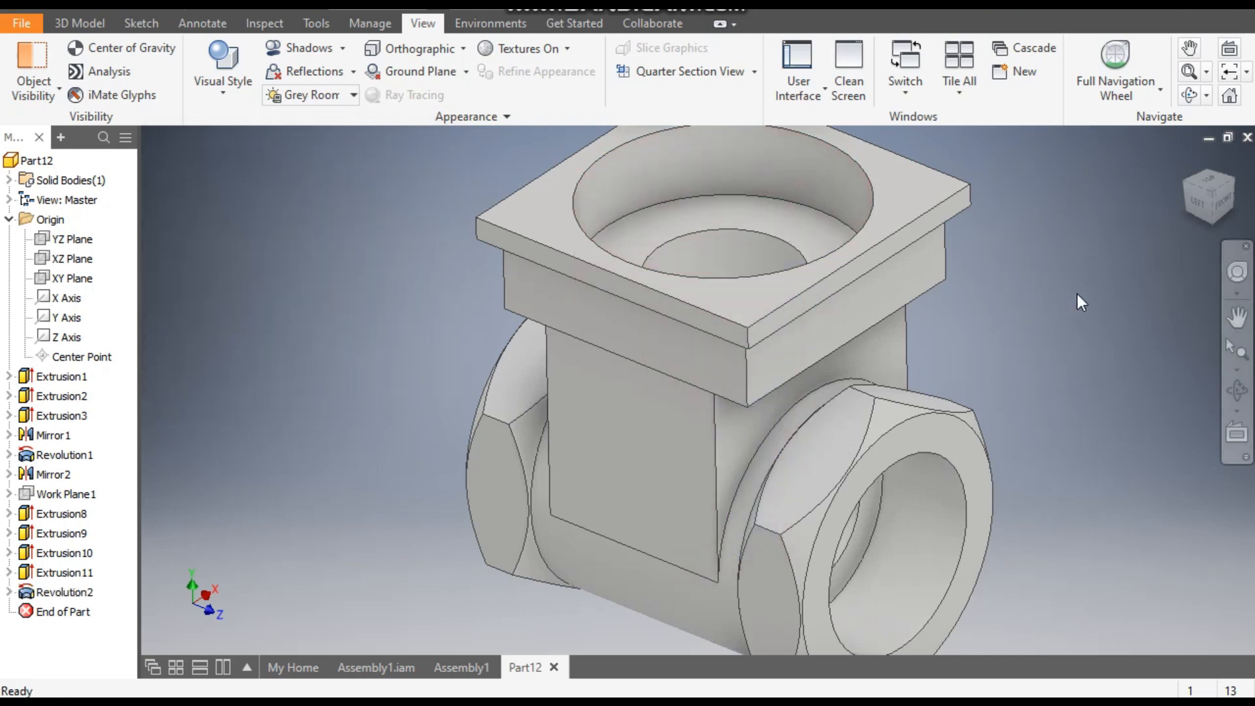
# - Start saving the part and create and open a new folder named "gate valve 2" inside the GATE VALVE folder
pyautogui.click(1212, 193)
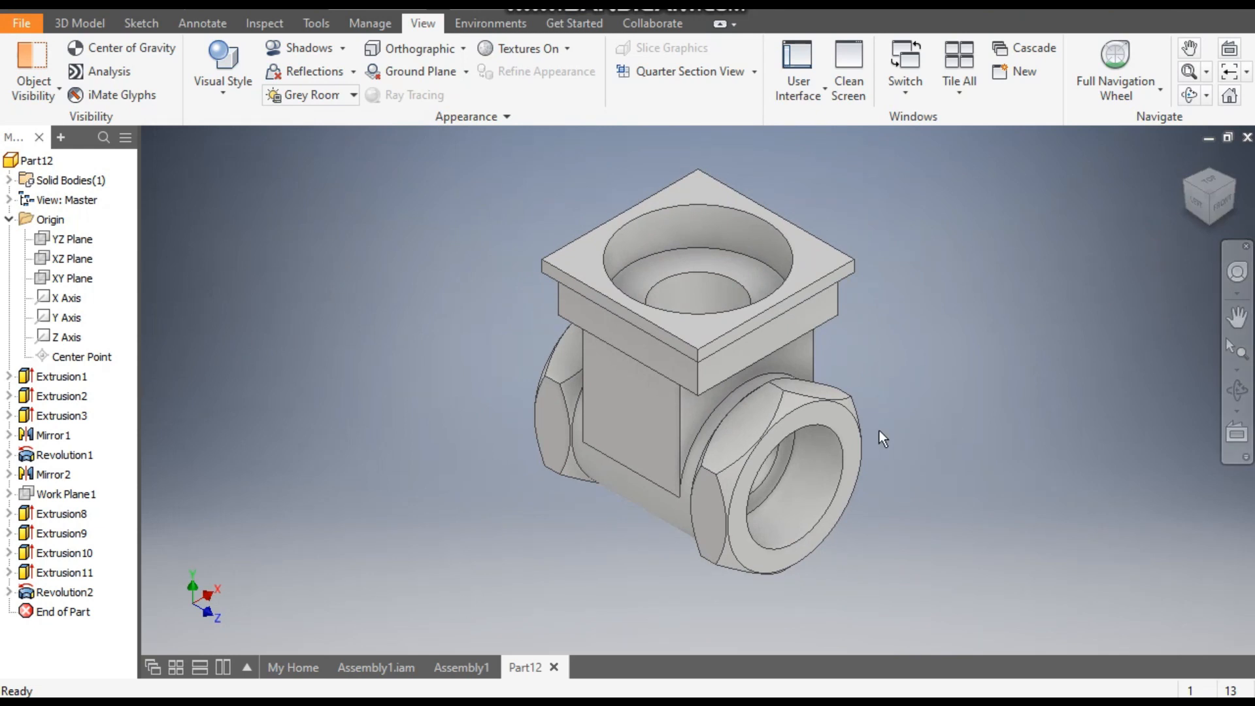
pyautogui.click(1185, 181)
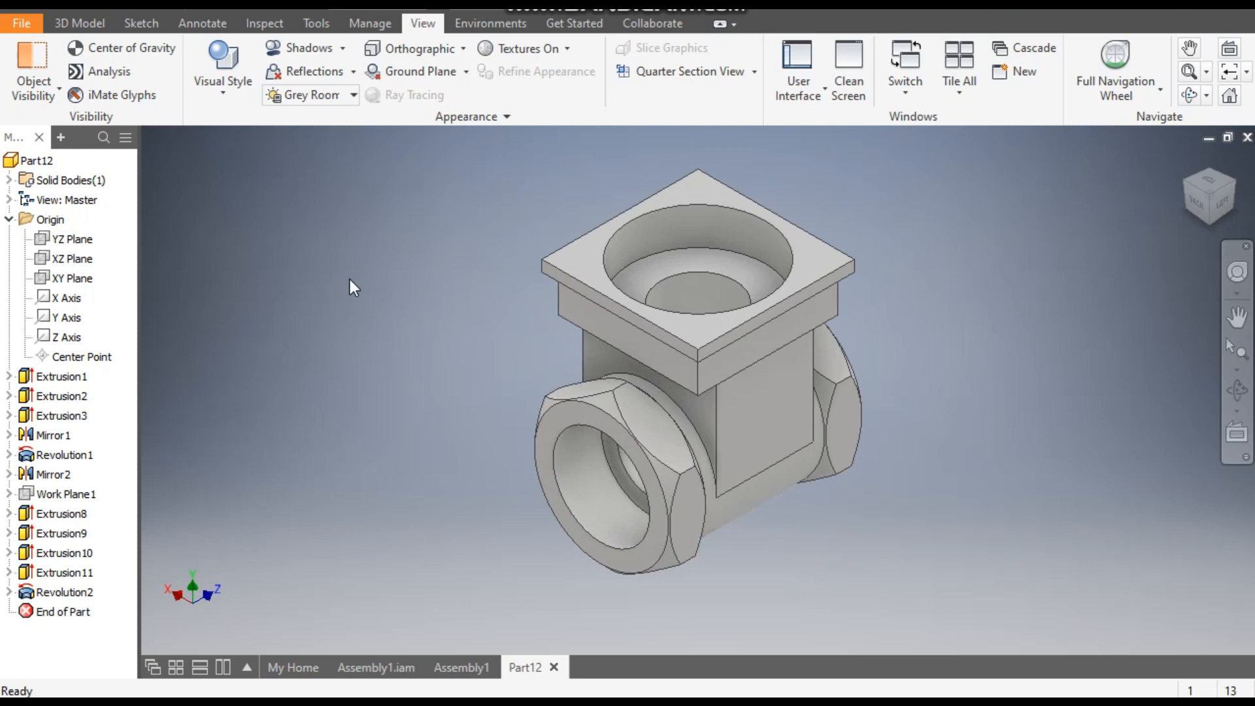
pyautogui.click(101, 7)
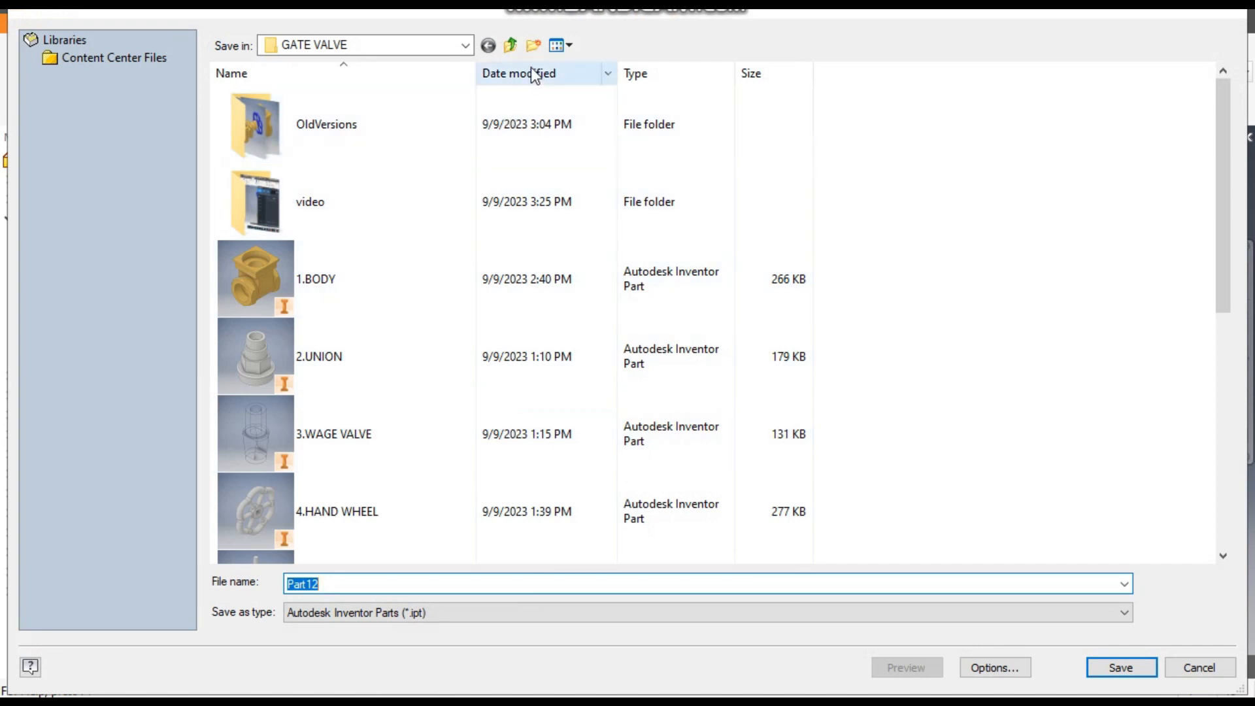
pyautogui.click(534, 46)
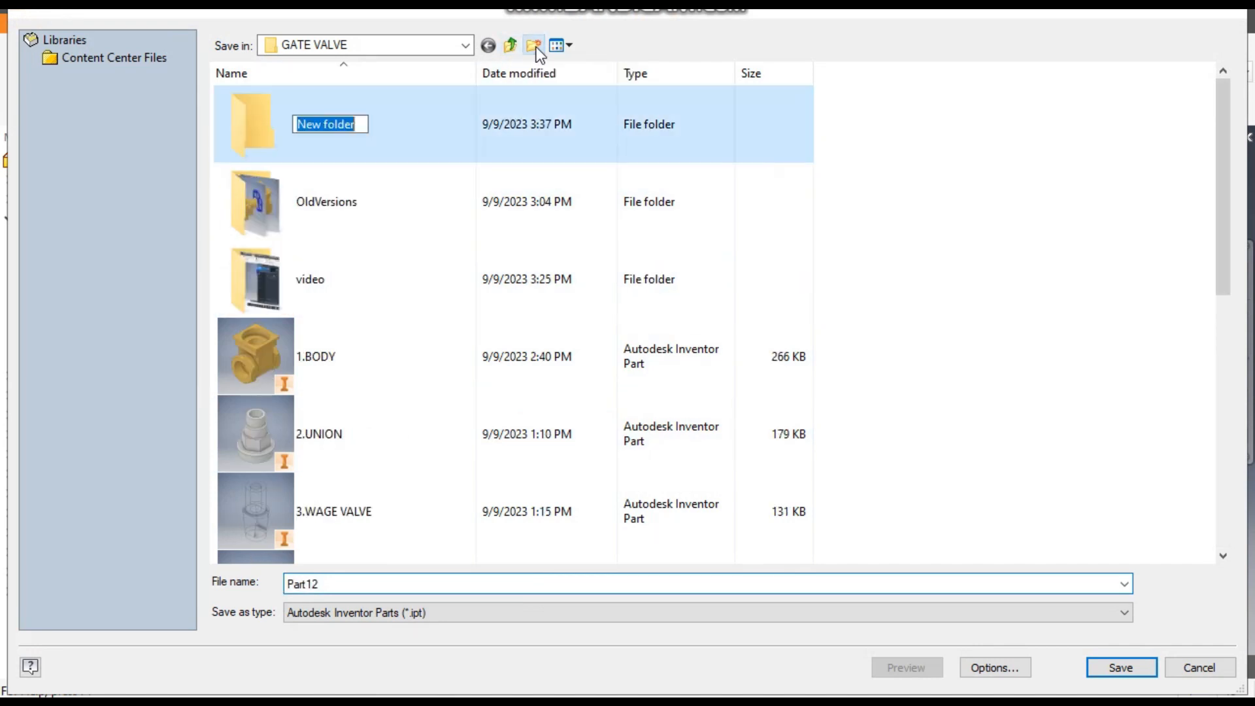
pyautogui.write('g')
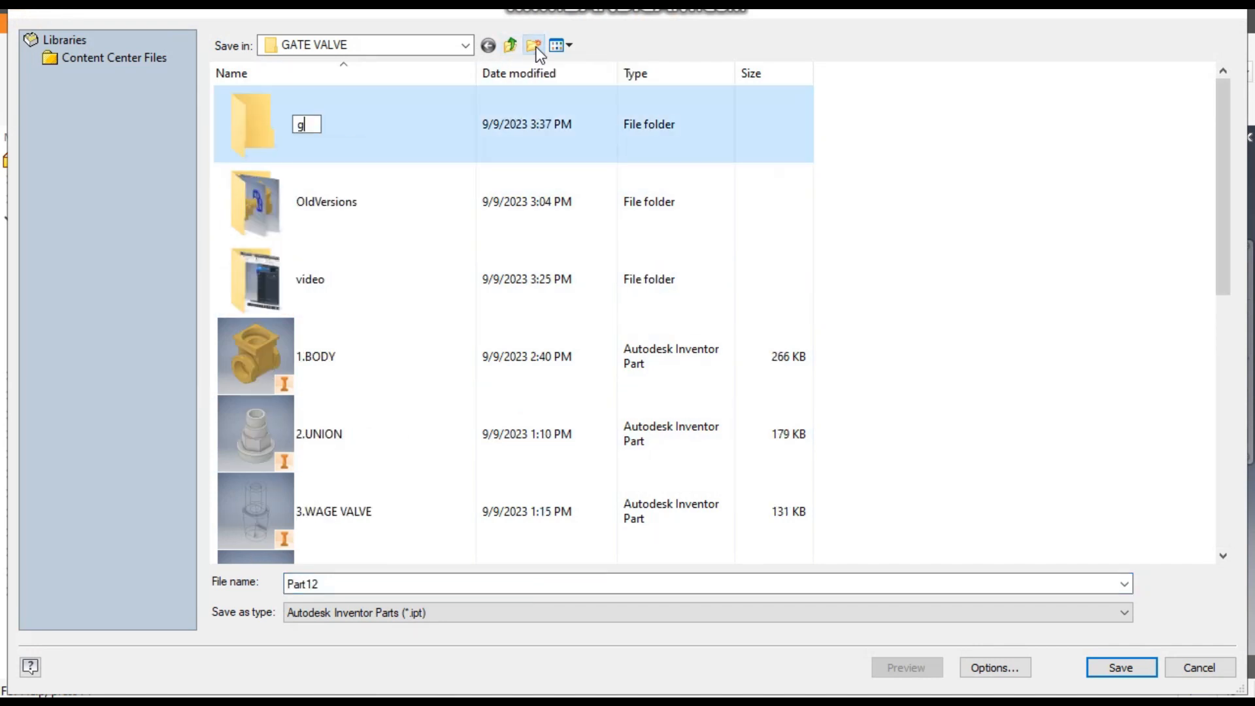
pyautogui.write('ate va')
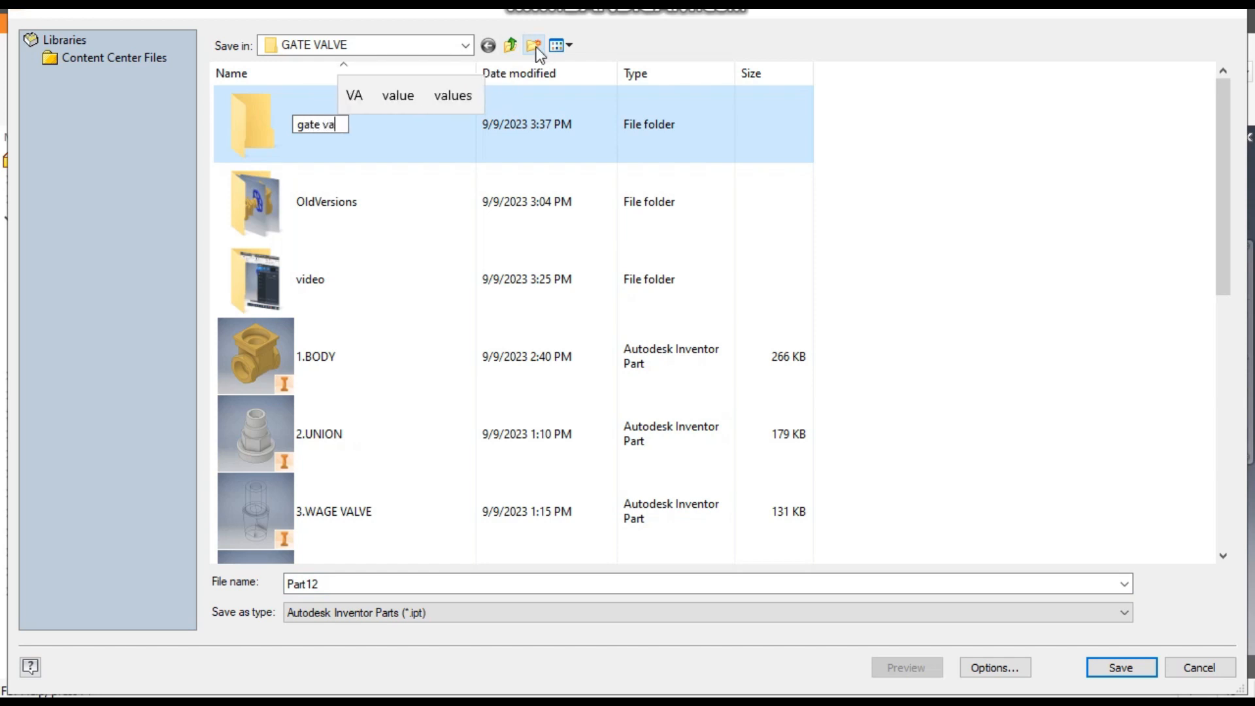
pyautogui.write('lve 2')
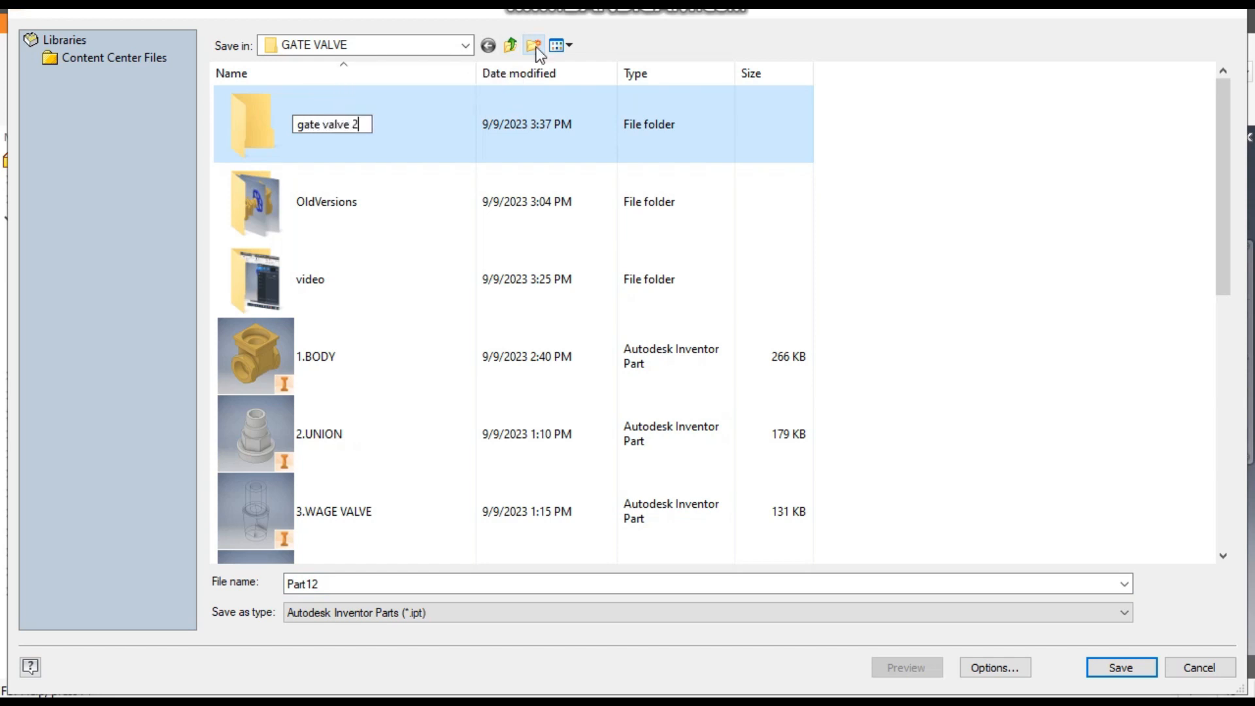
pyautogui.press('Return')
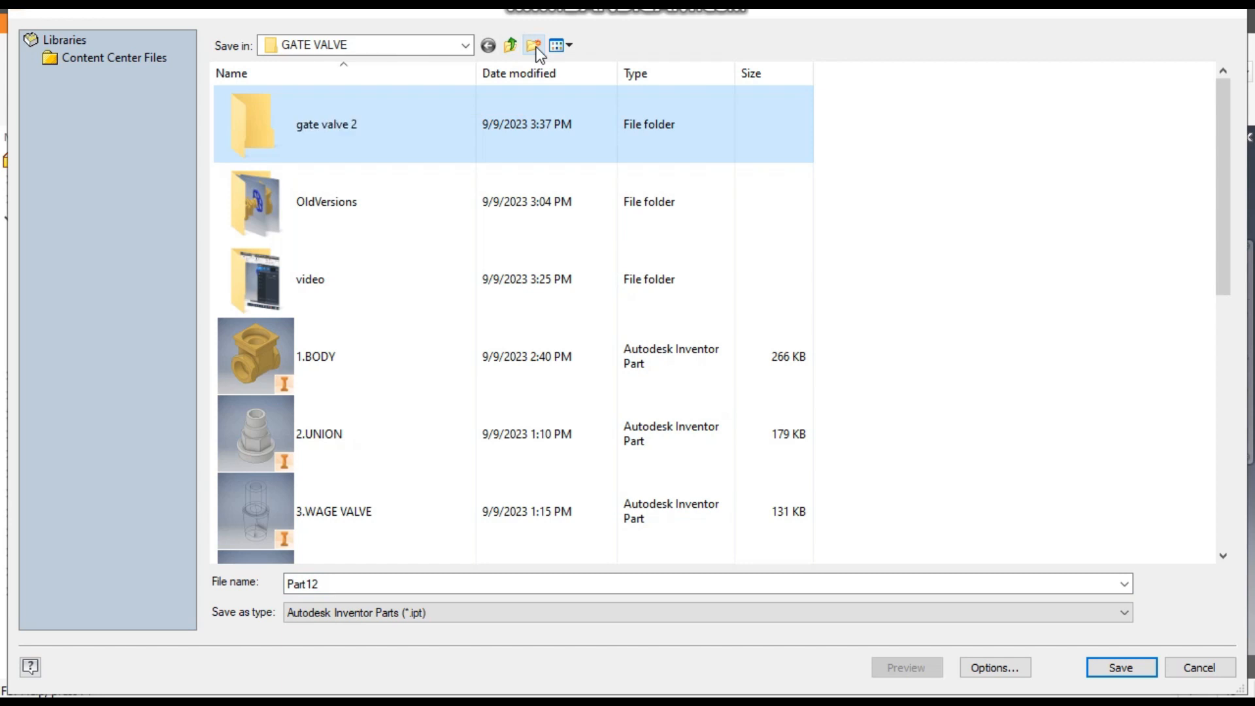
pyautogui.press('Return')
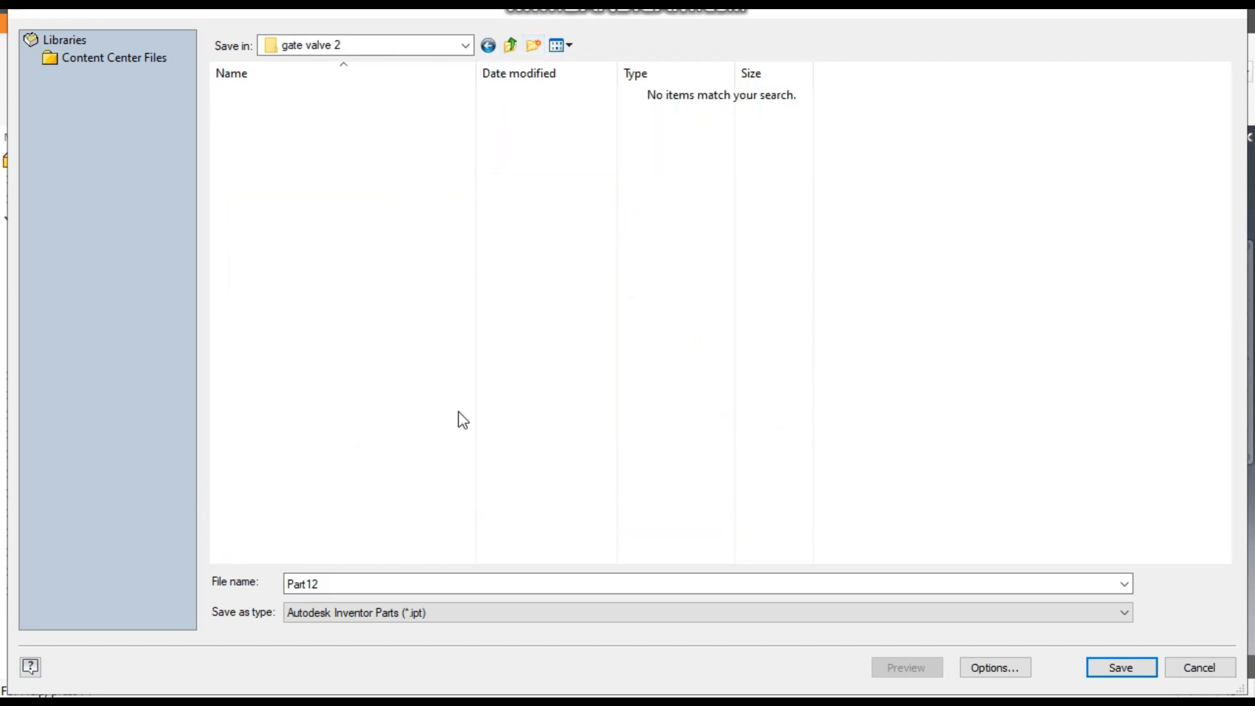
# - Save the part in the new folder under the file name 1.BODY
pyautogui.doubleClick(339, 583)
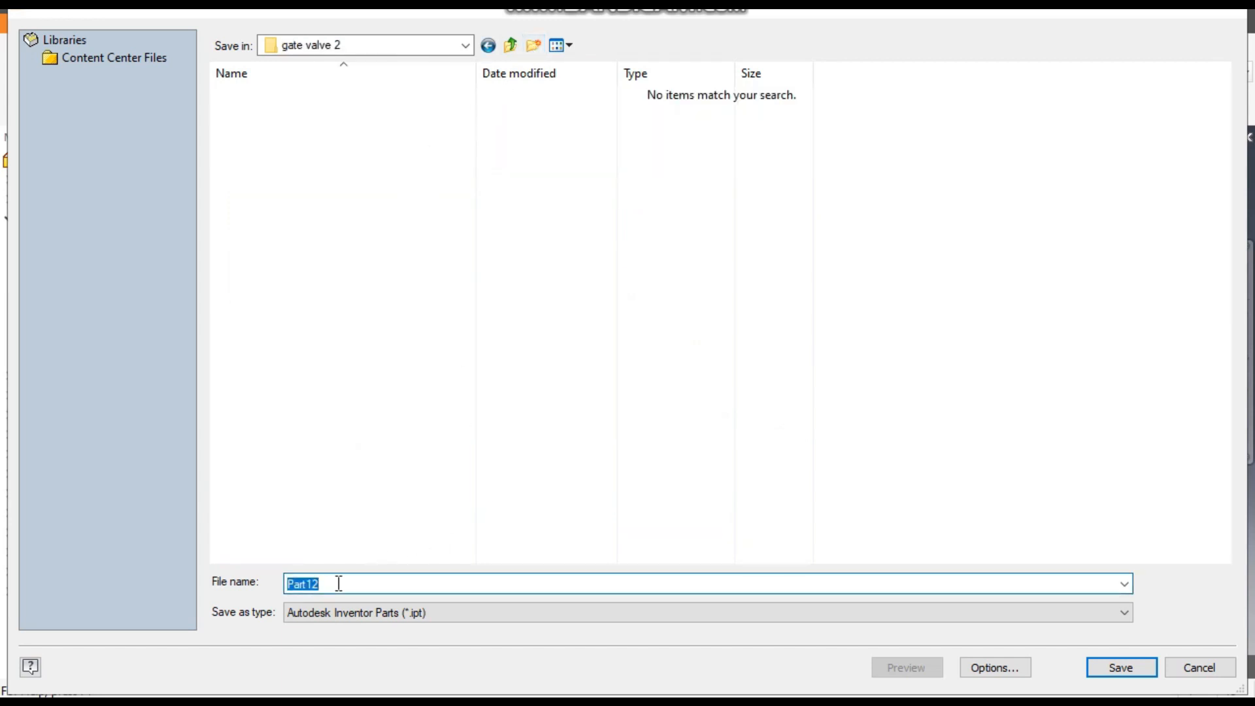
pyautogui.write('BODY')
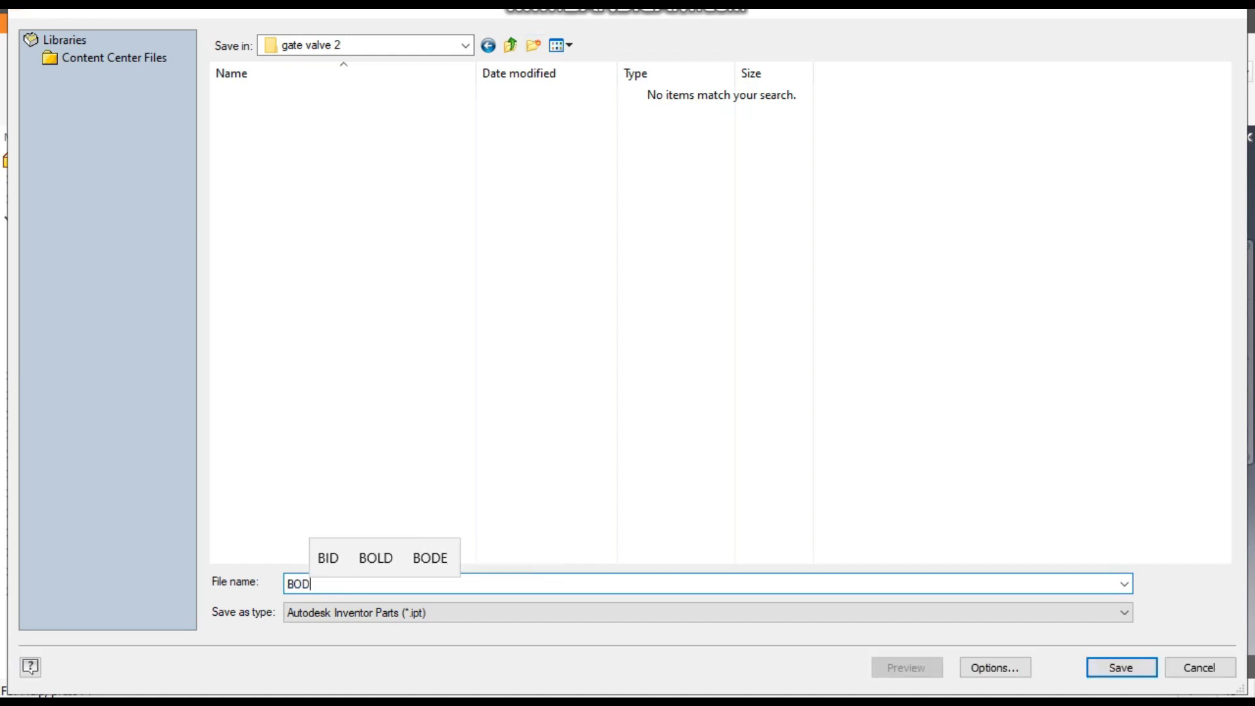
pyautogui.press('Left')
pyautogui.press('Left')
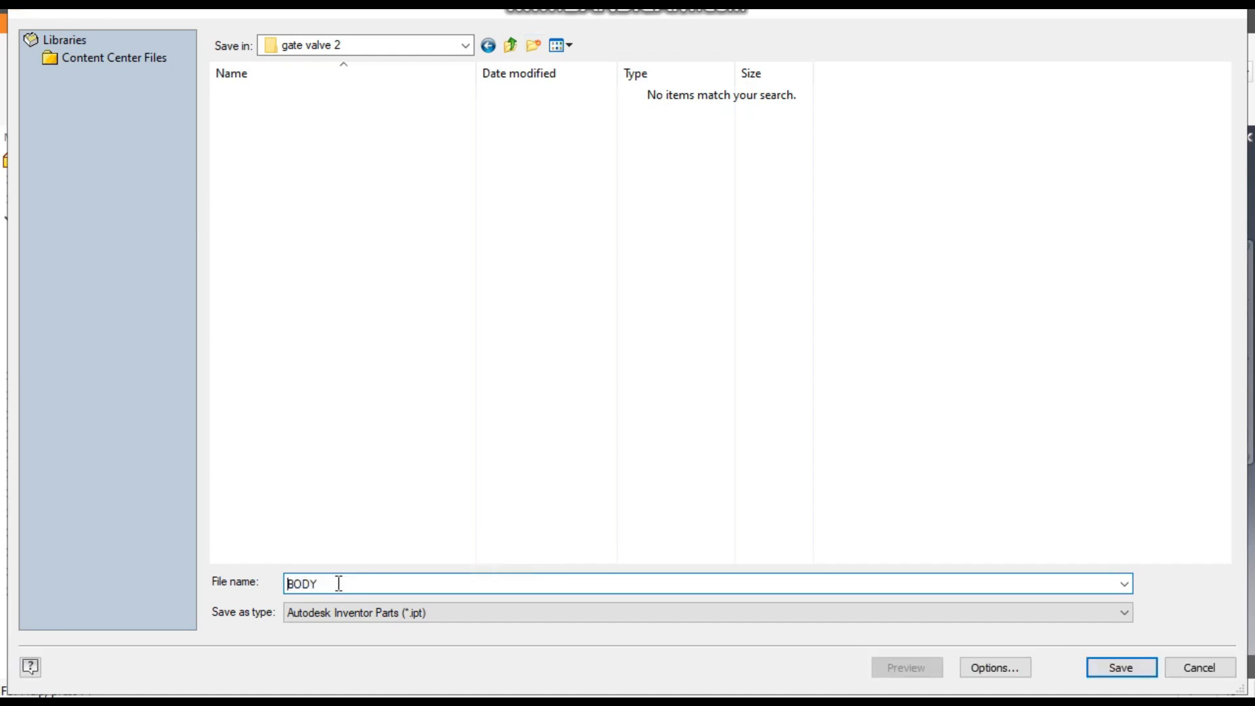
pyautogui.write('1.')
pyautogui.press('Return')
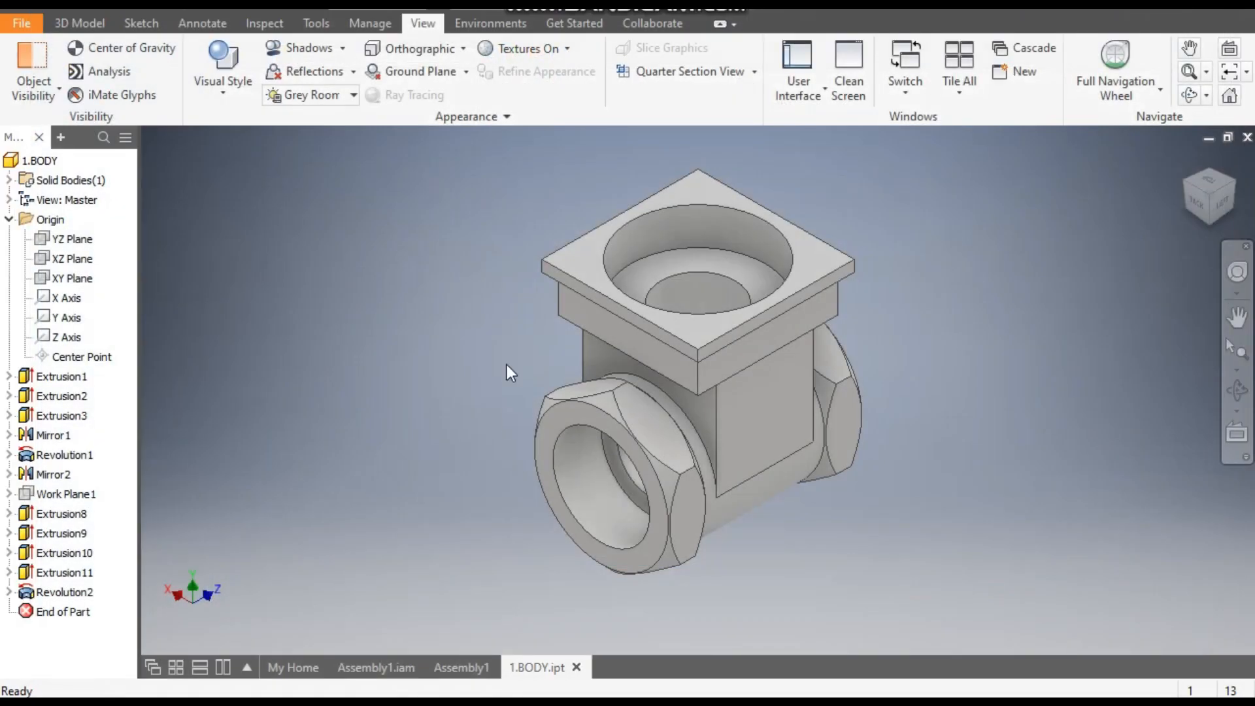
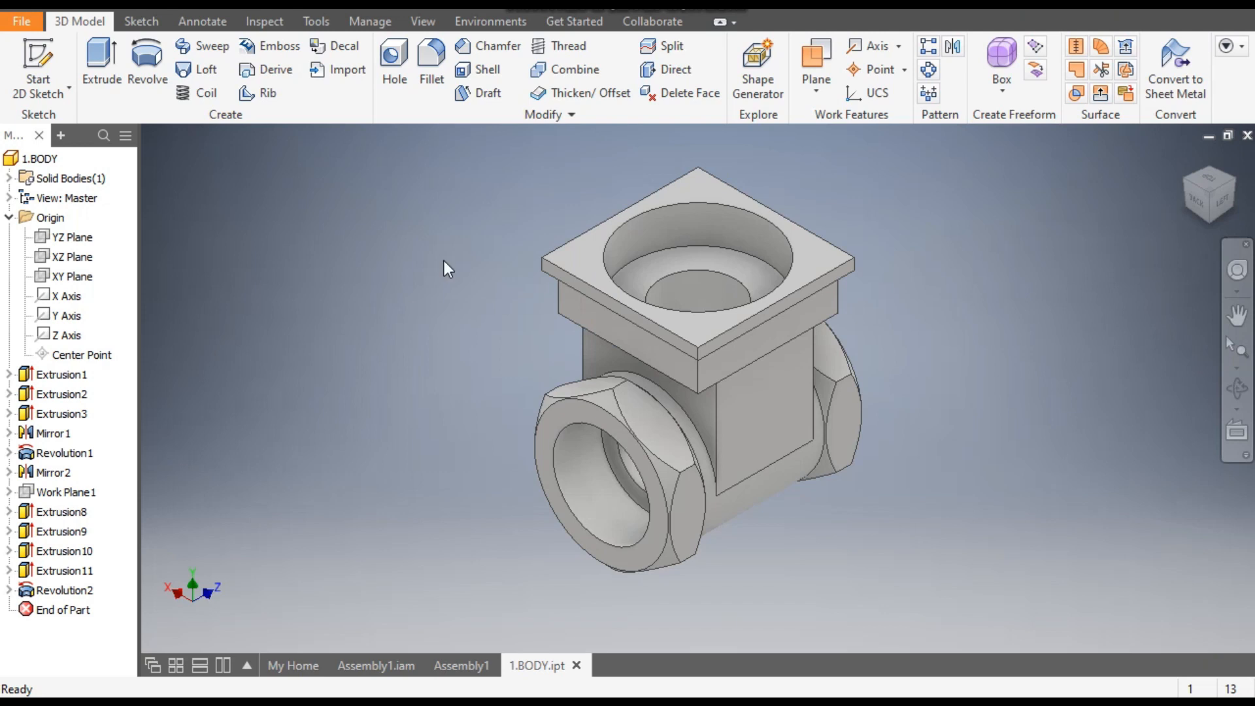
# - Apply the Smooth - Light Gold appearance from the Autodesk Appearance Library to the valve body
pyautogui.click(521, 2)
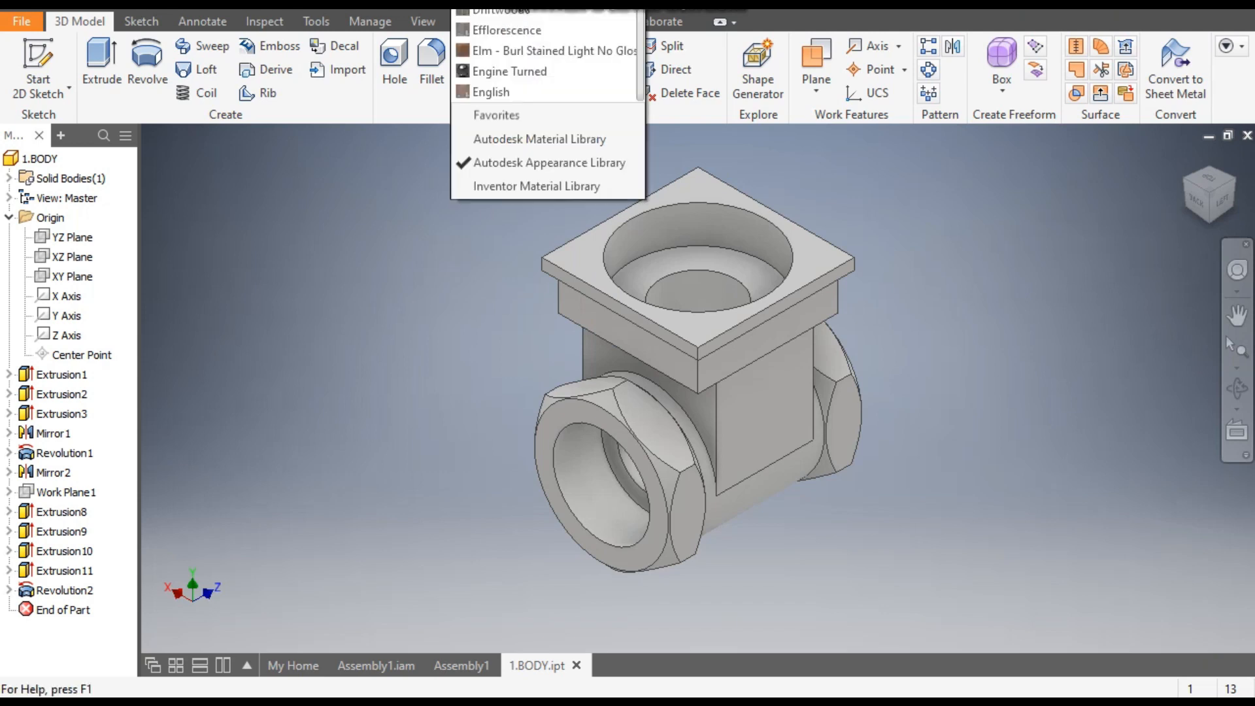
pyautogui.moveTo(642, 119); pyautogui.dragTo(662, 327)
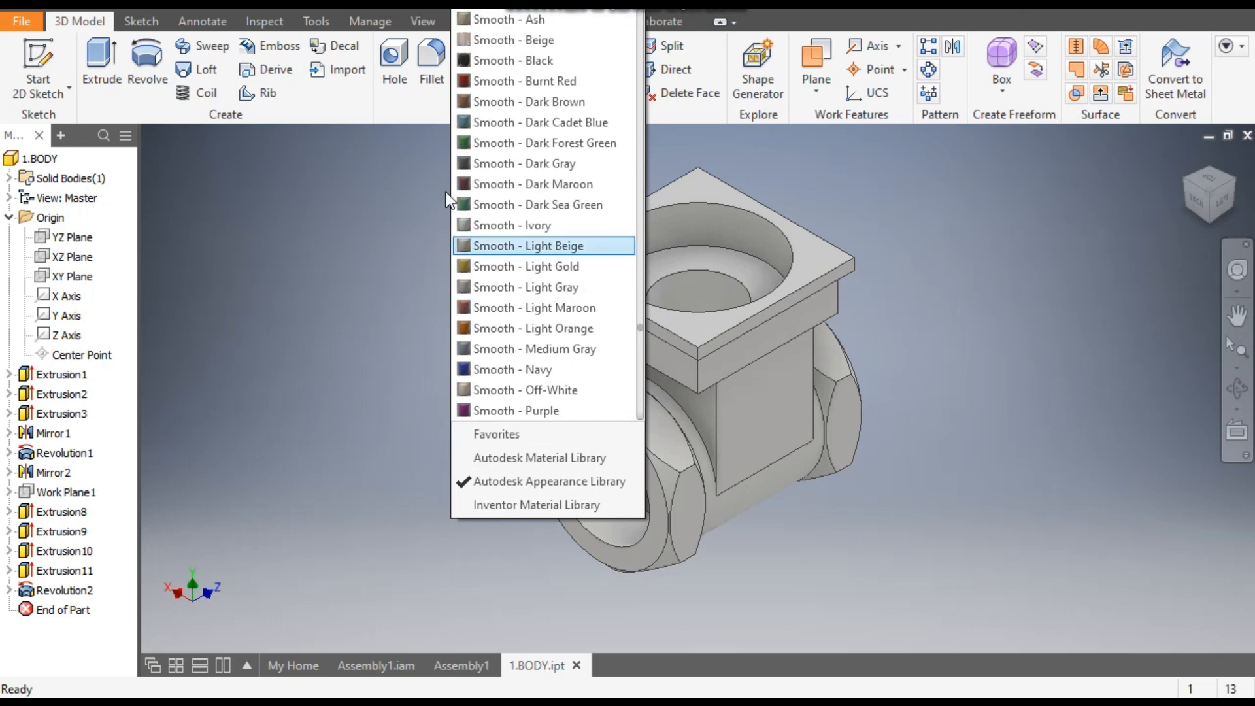
pyautogui.click(551, 268)
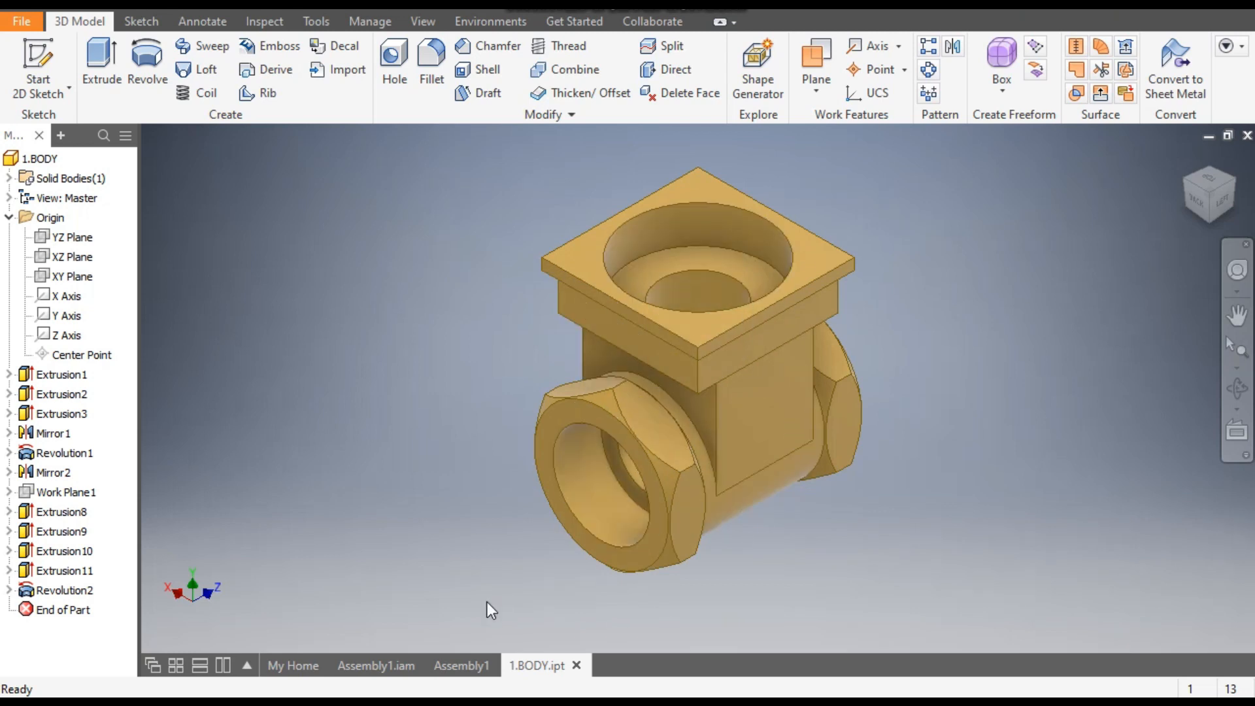
# - Compare the body with the one in Assembly1.iam and create a new part from the metric Standard (mm).ipt template
pyautogui.click(368, 674)
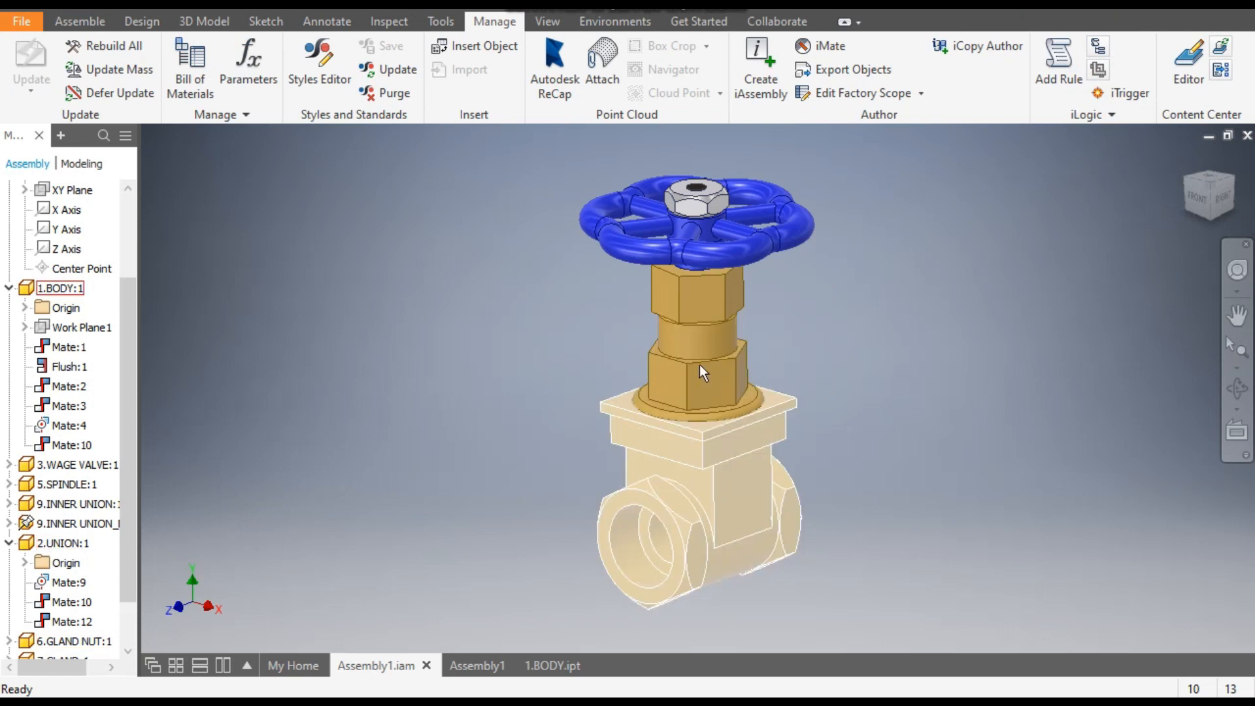
pyautogui.click(553, 666)
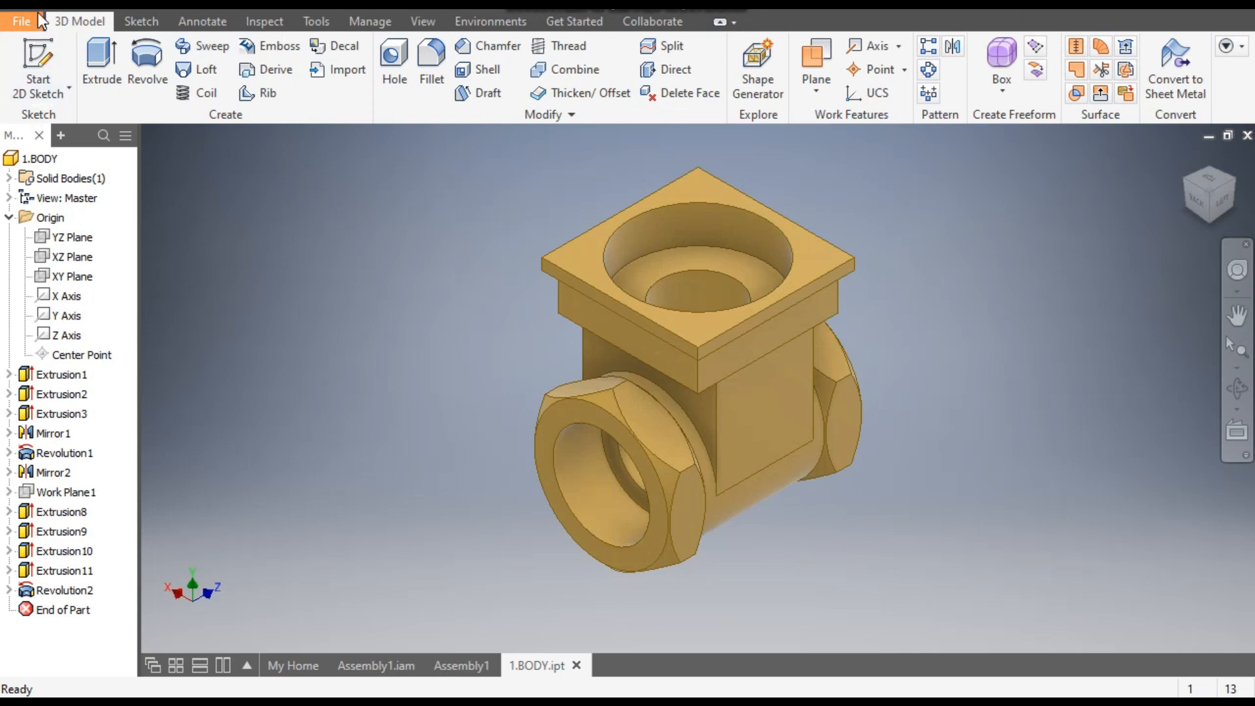
pyautogui.hotkey('ctrl', 'n')
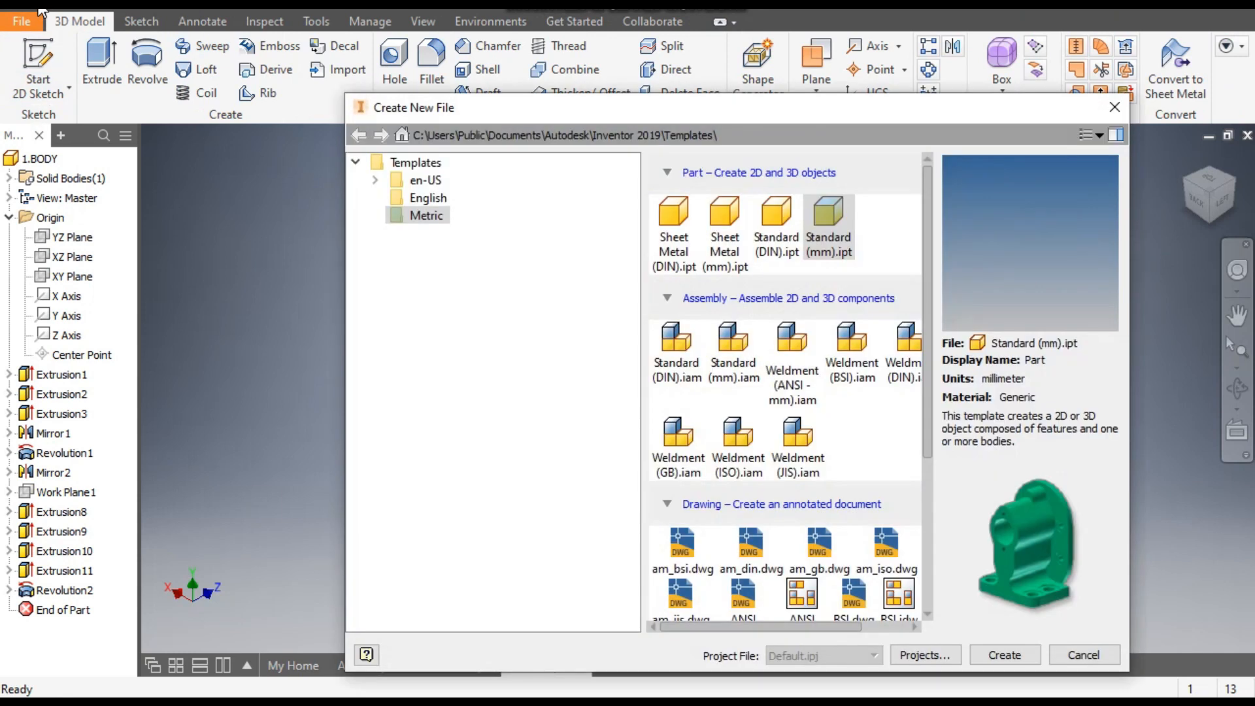
pyautogui.doubleClick(838, 217)
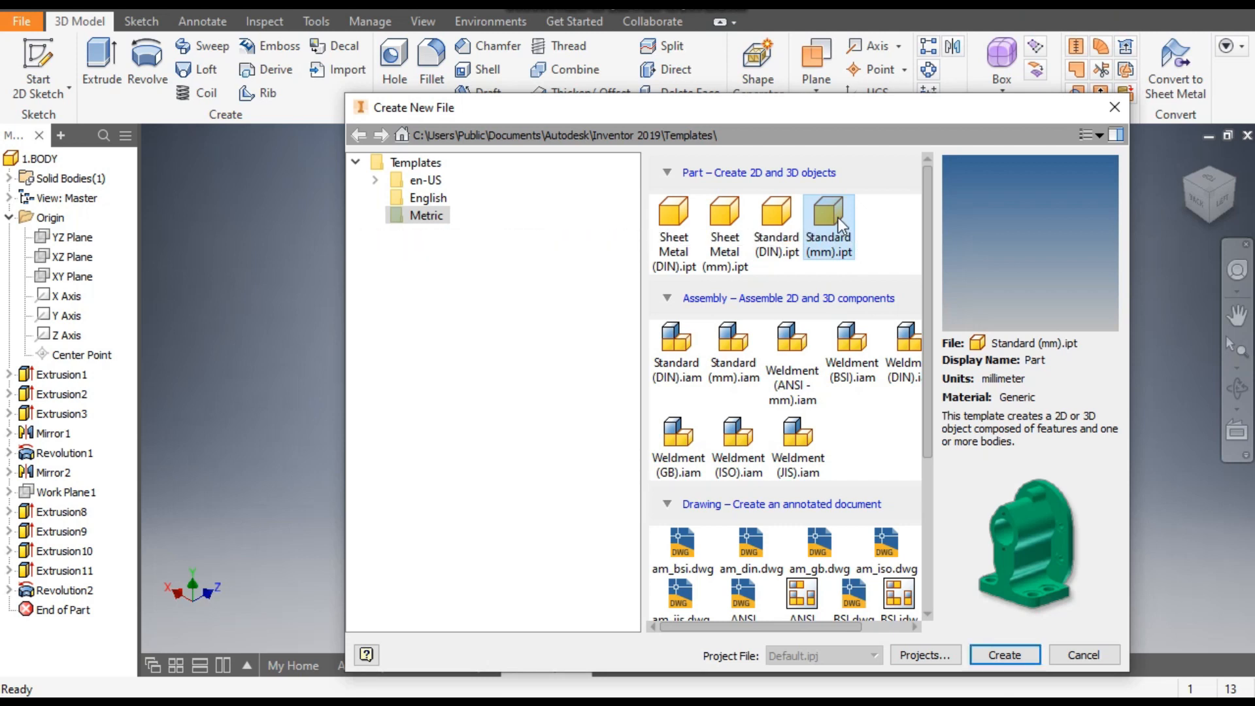
pyautogui.click(1013, 657)
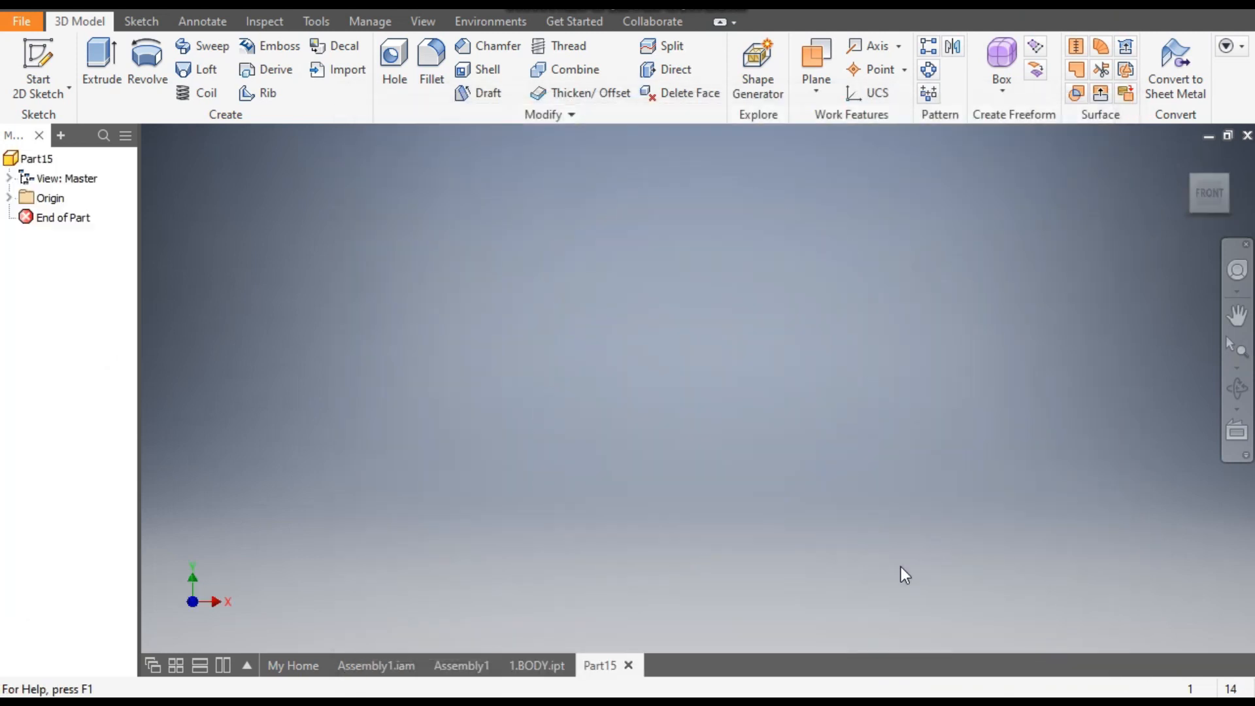
# - Open the 2.UNION component in place in Assembly1.iam to examine its shape and features, and return to the new empty part
pyautogui.click(361, 666)
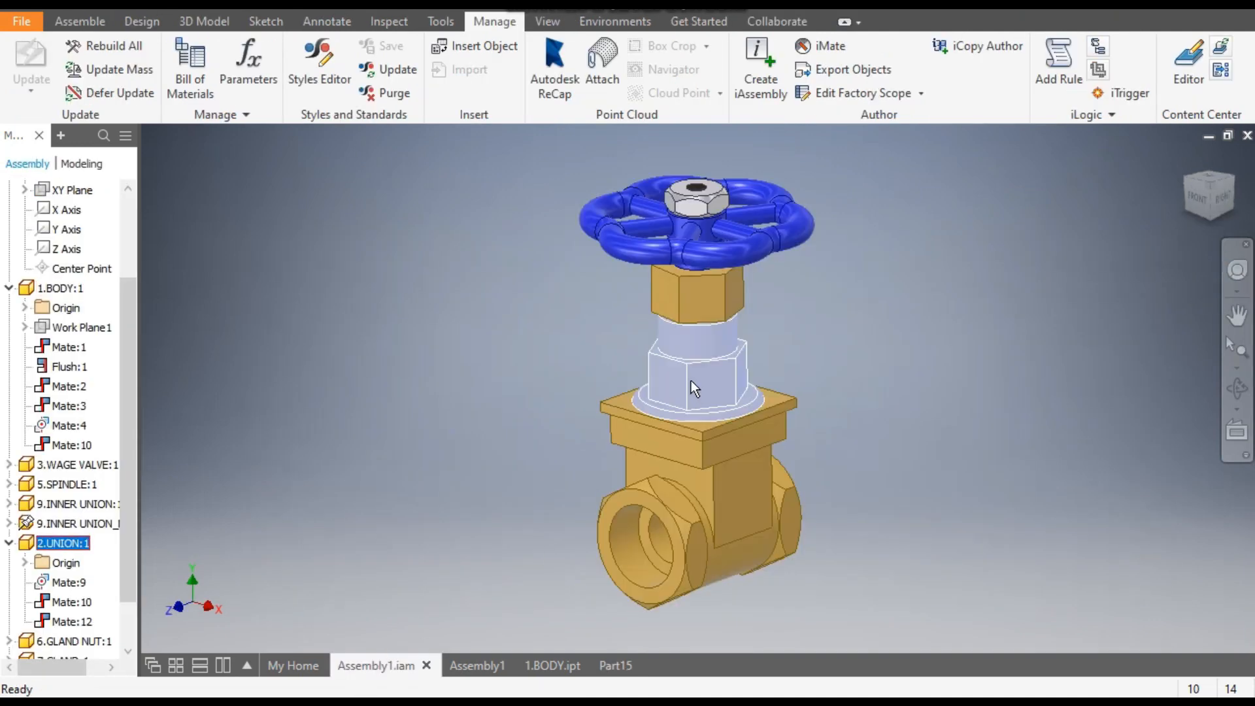
pyautogui.doubleClick(709, 357)
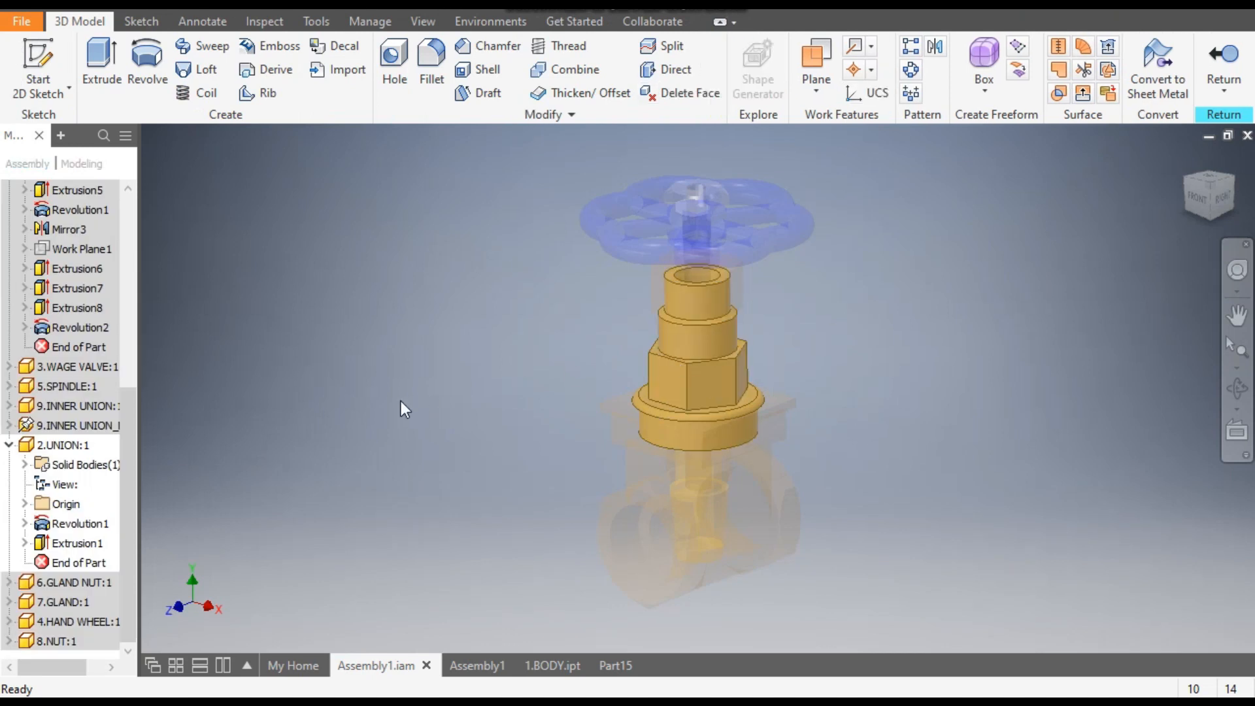
pyautogui.moveTo(131, 433); pyautogui.dragTo(166, 210)
pyautogui.doubleClick(58, 189)
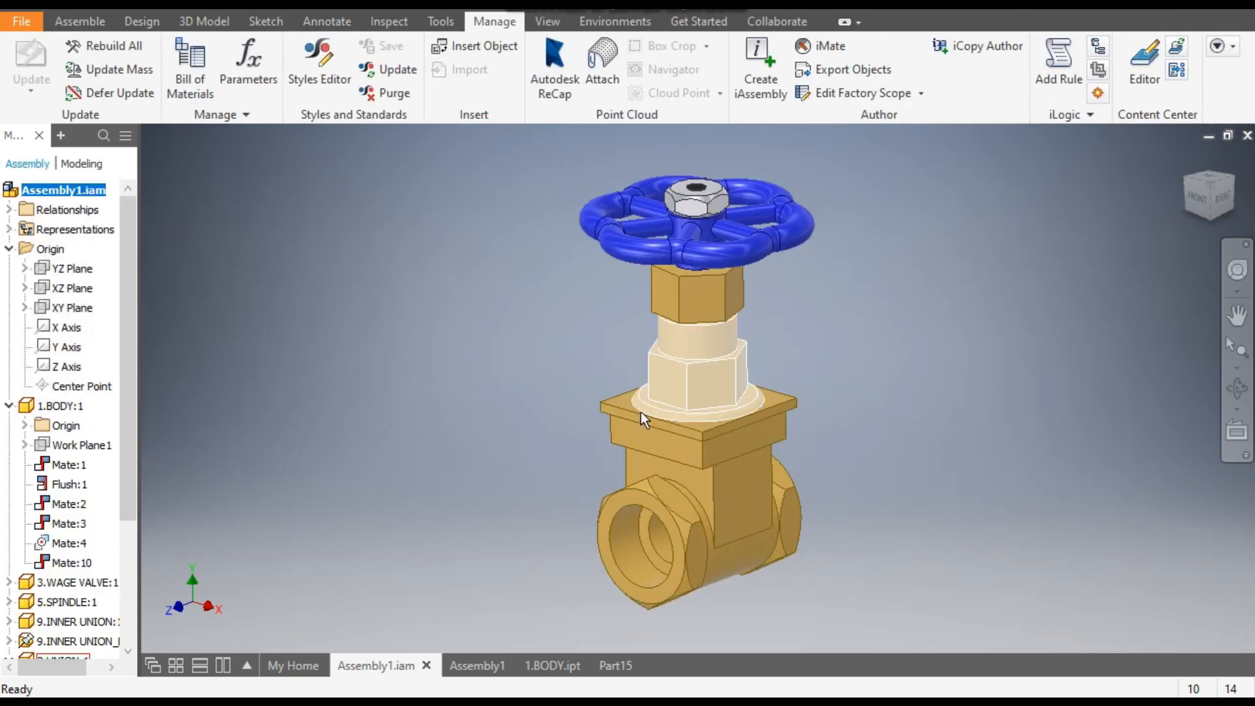
pyautogui.click(521, 449)
pyautogui.click(619, 665)
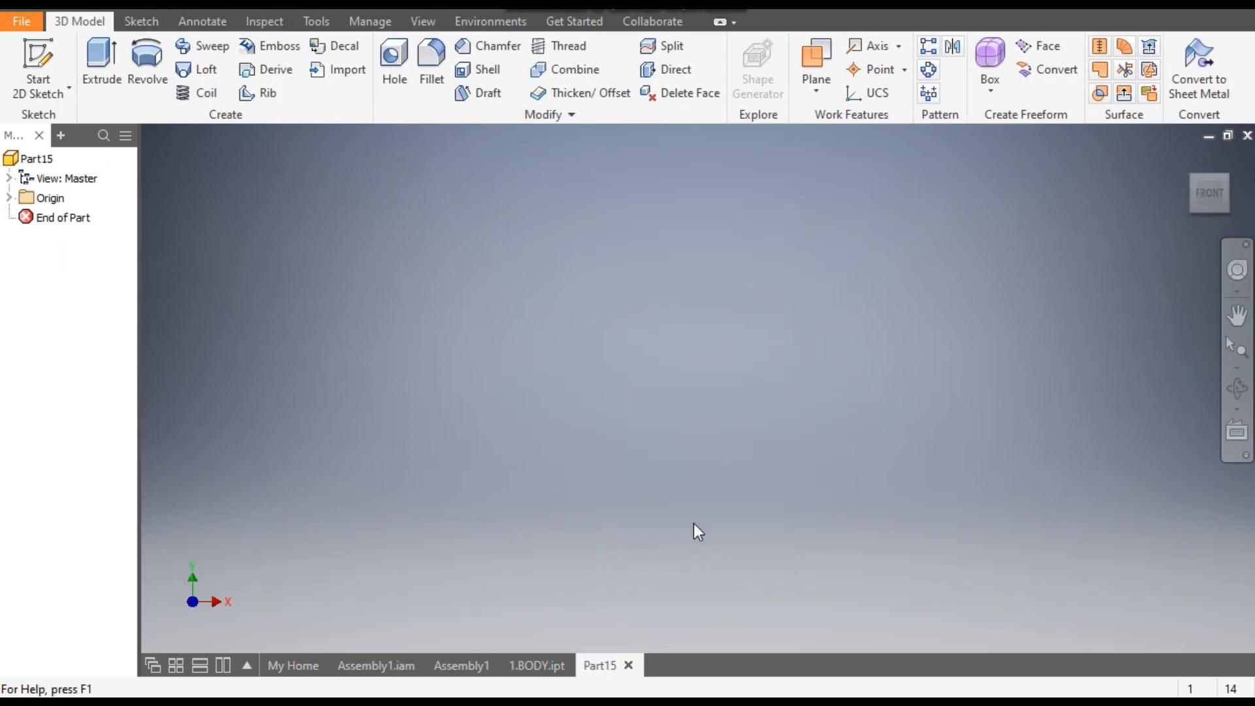
# - Start a sketch on the front-facing origin plane and draw a 50 mm vertical line upward from the origin
pyautogui.click(42, 53)
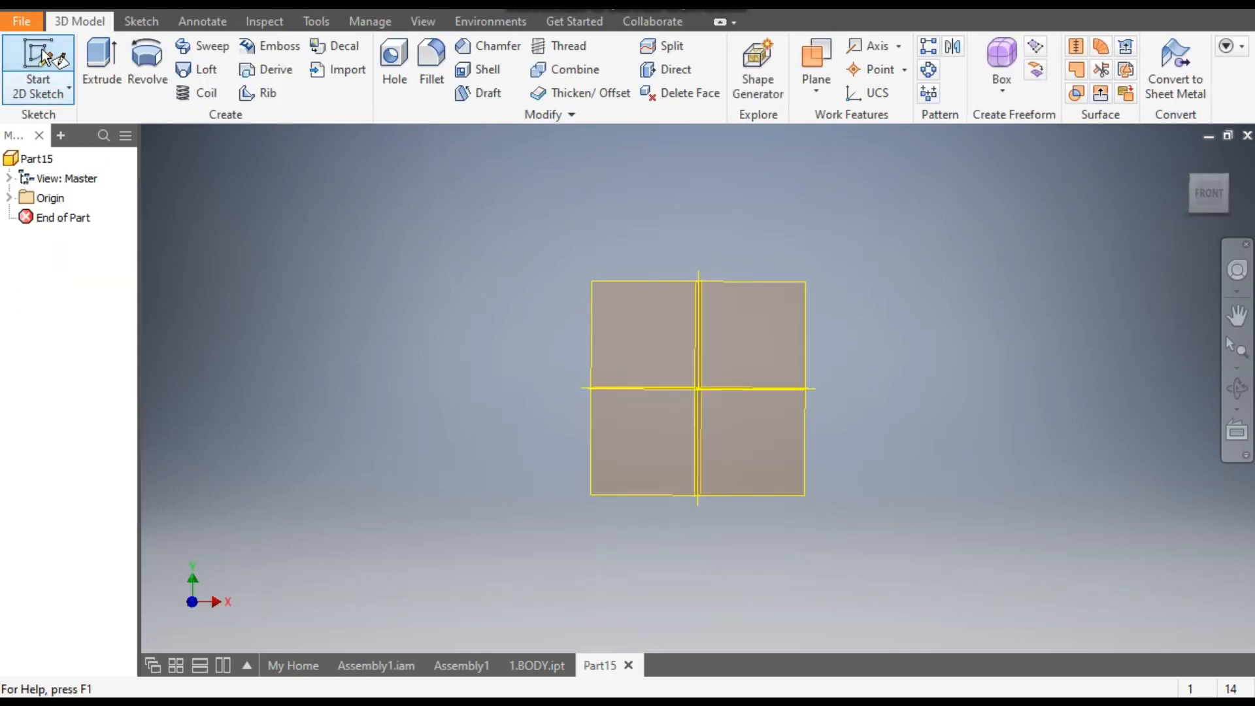
pyautogui.click(612, 223)
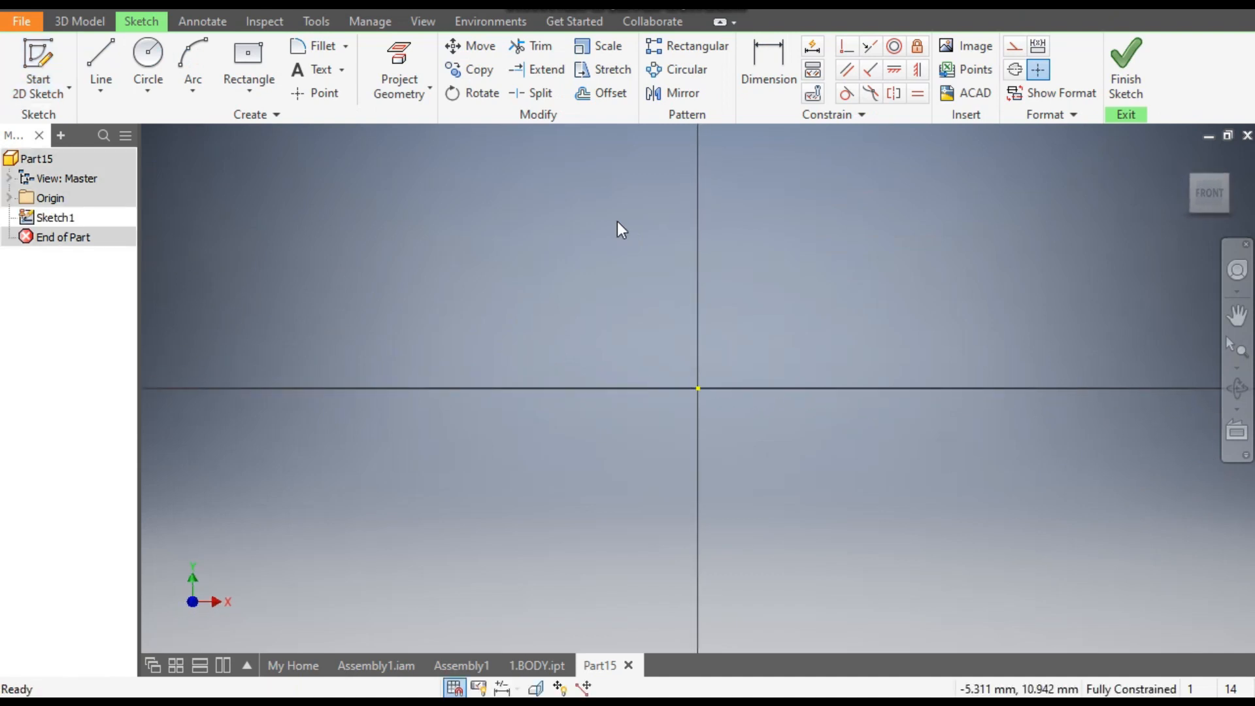
pyautogui.click(98, 52)
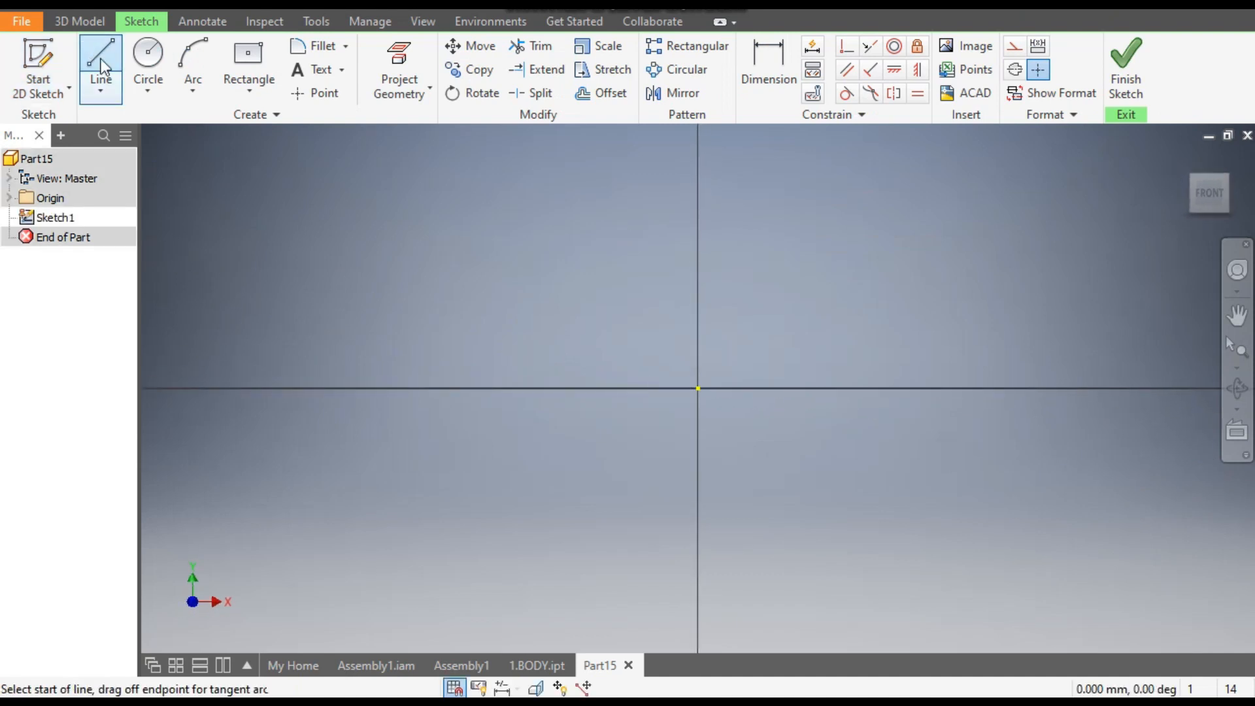
pyautogui.click(698, 388)
pyautogui.moveTo(723, 315)
pyautogui.mouseDown(button='middle')
pyautogui.moveTo(734, 312)
pyautogui.moveTo(711, 442)
pyautogui.mouseUp(button='middle')
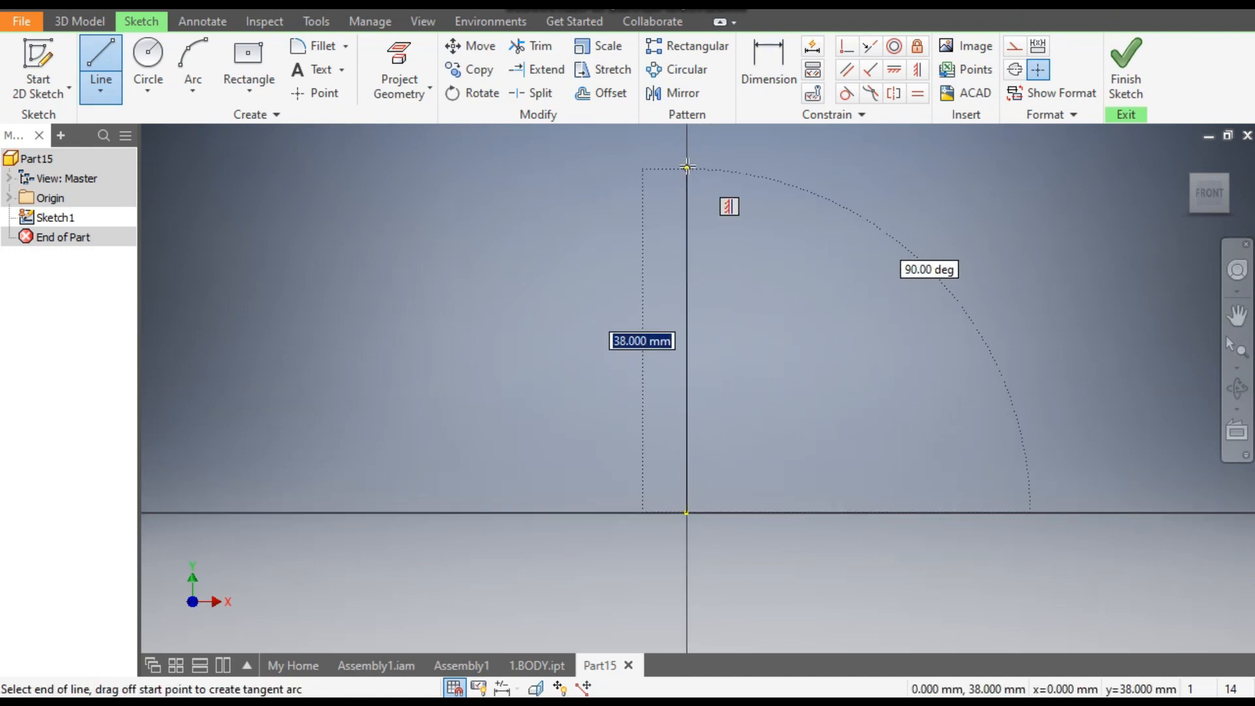
pyautogui.write('50')
pyautogui.press('Return')
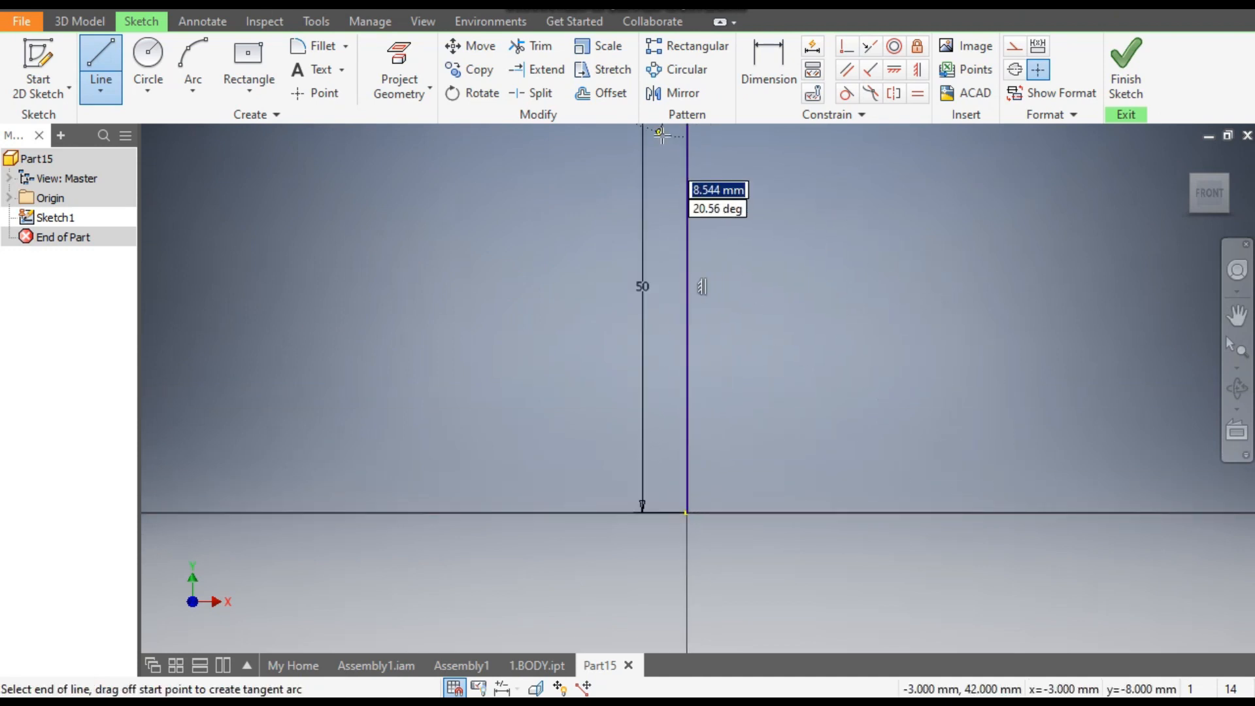
pyautogui.press('Escape')
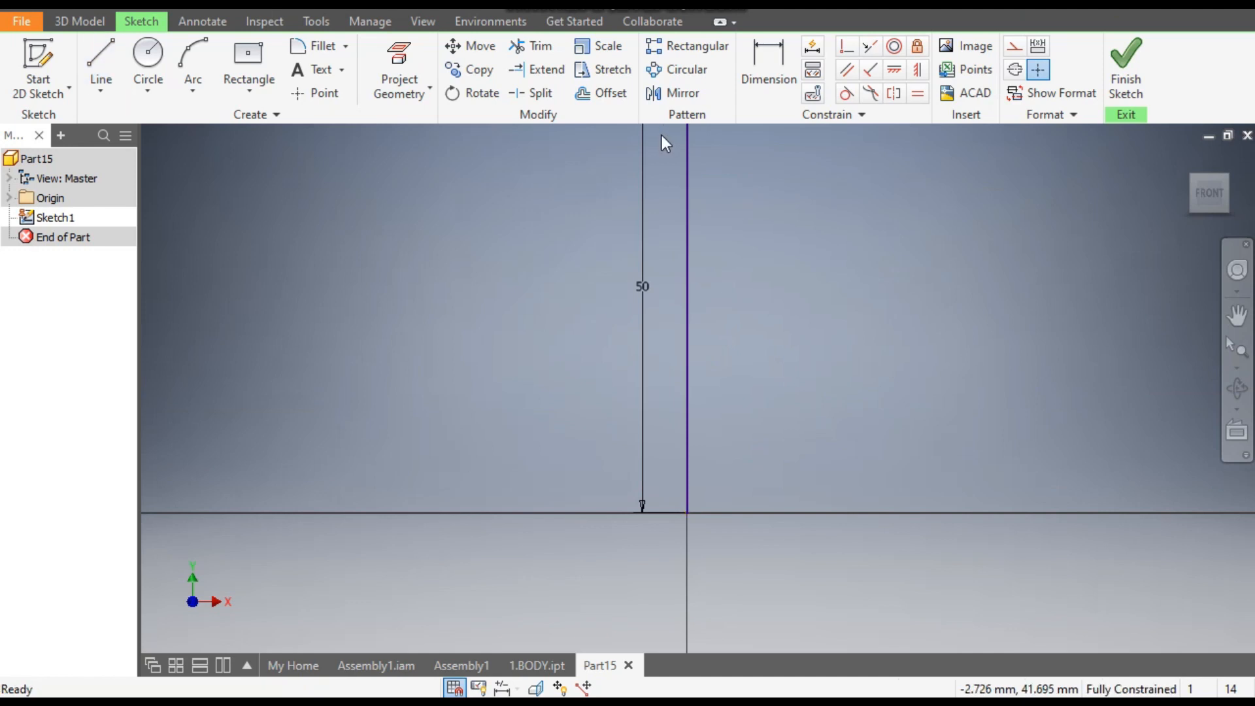
# - Convert the 50 mm vertical line into a construction line
pyautogui.scroll(-2, 497, 301)
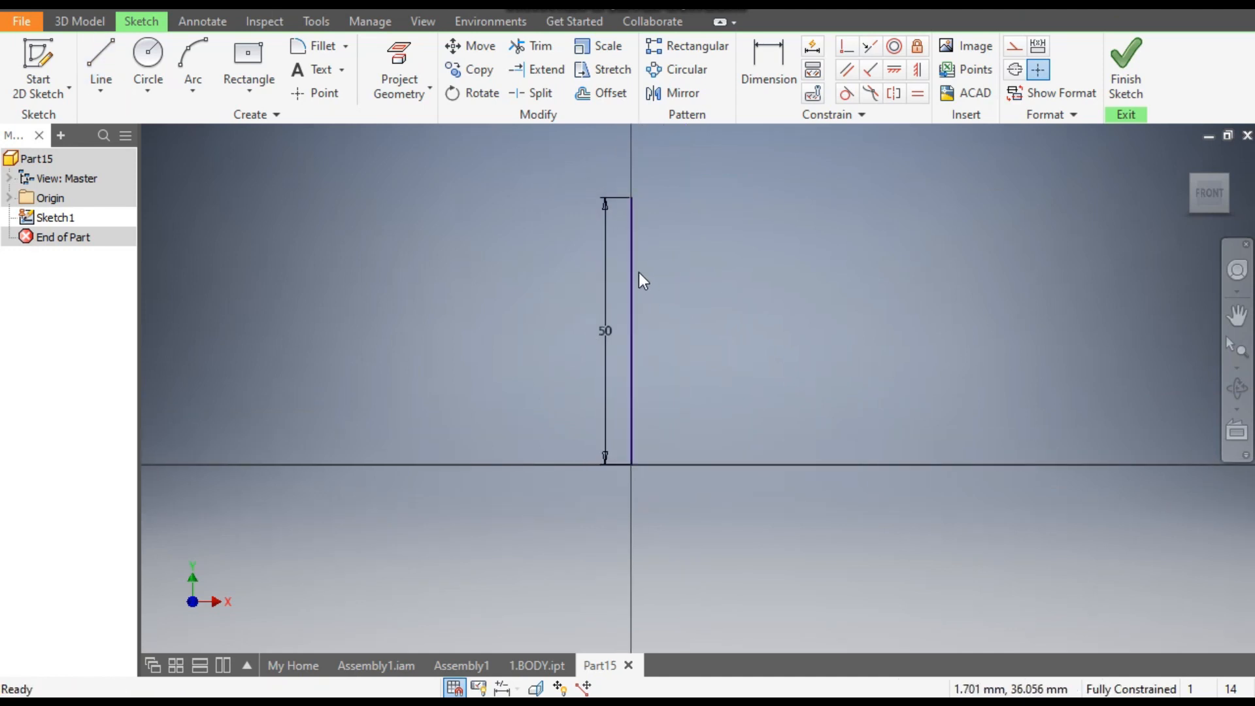
pyautogui.click(632, 278)
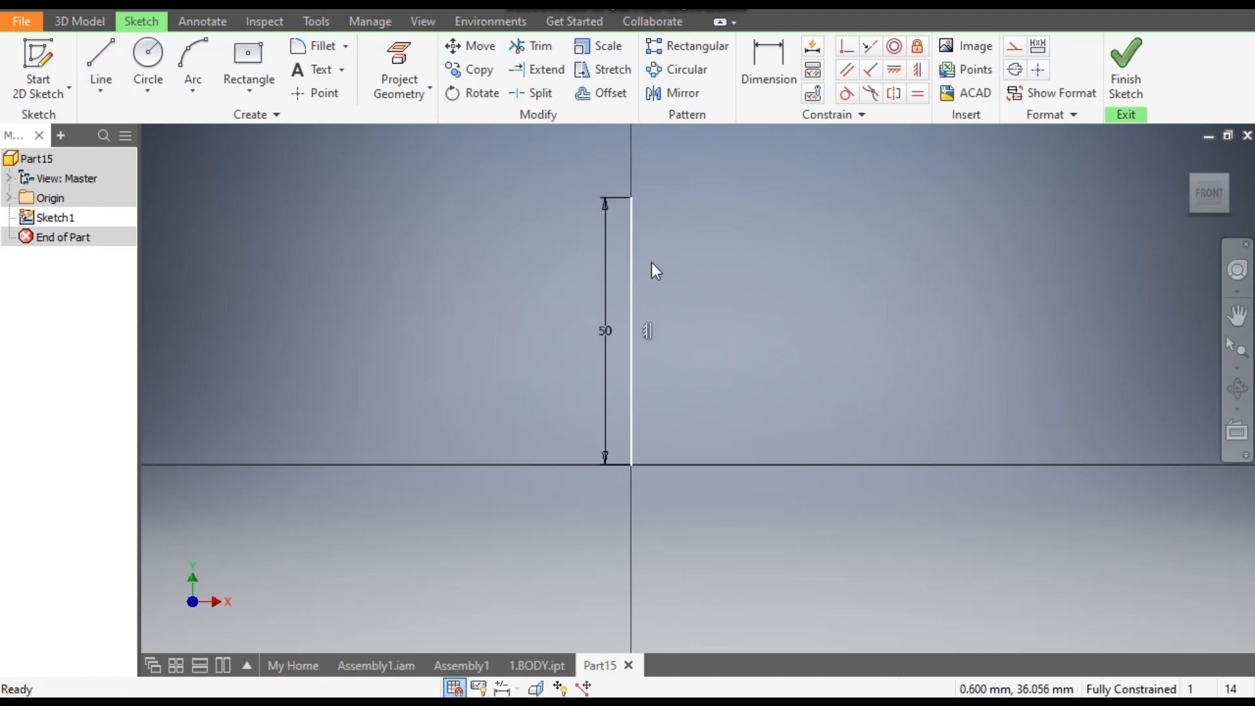
pyautogui.click(1017, 49)
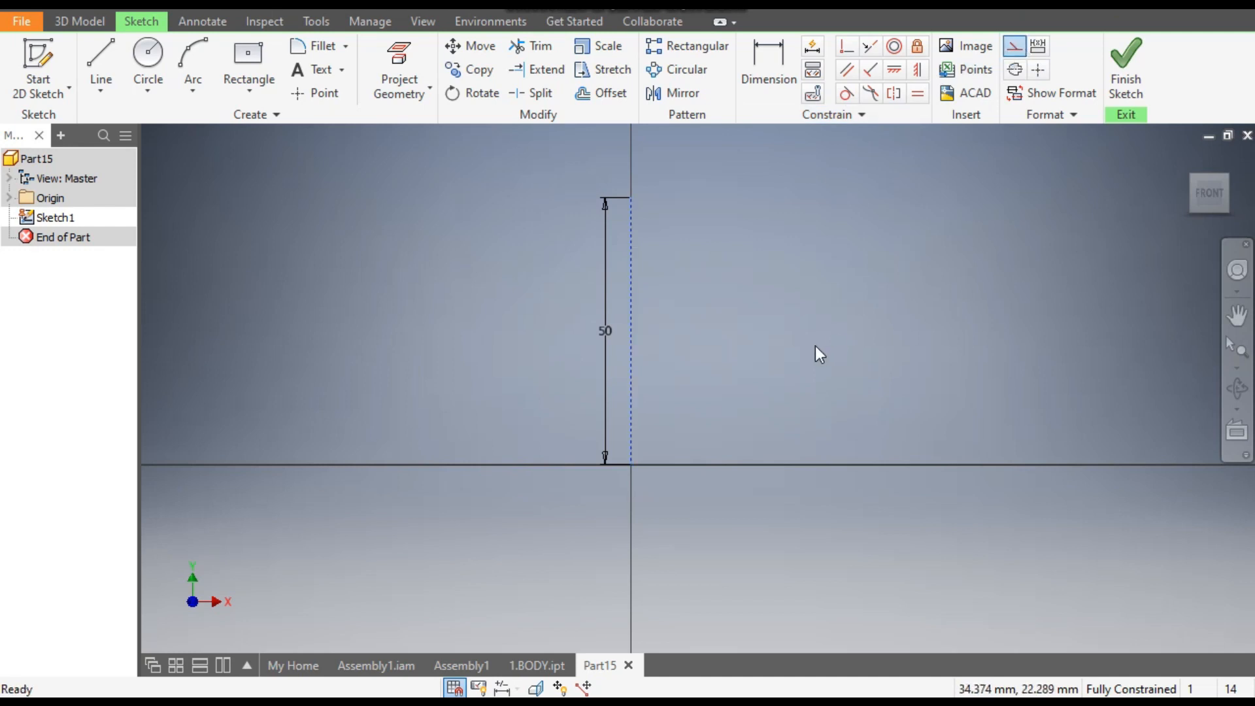
# - Draw the profile's inner side beside the construction line: about 12 mm down, an inward slope, about 13 mm down, a short outward step, about 11 mm down
pyautogui.click(116, 59)
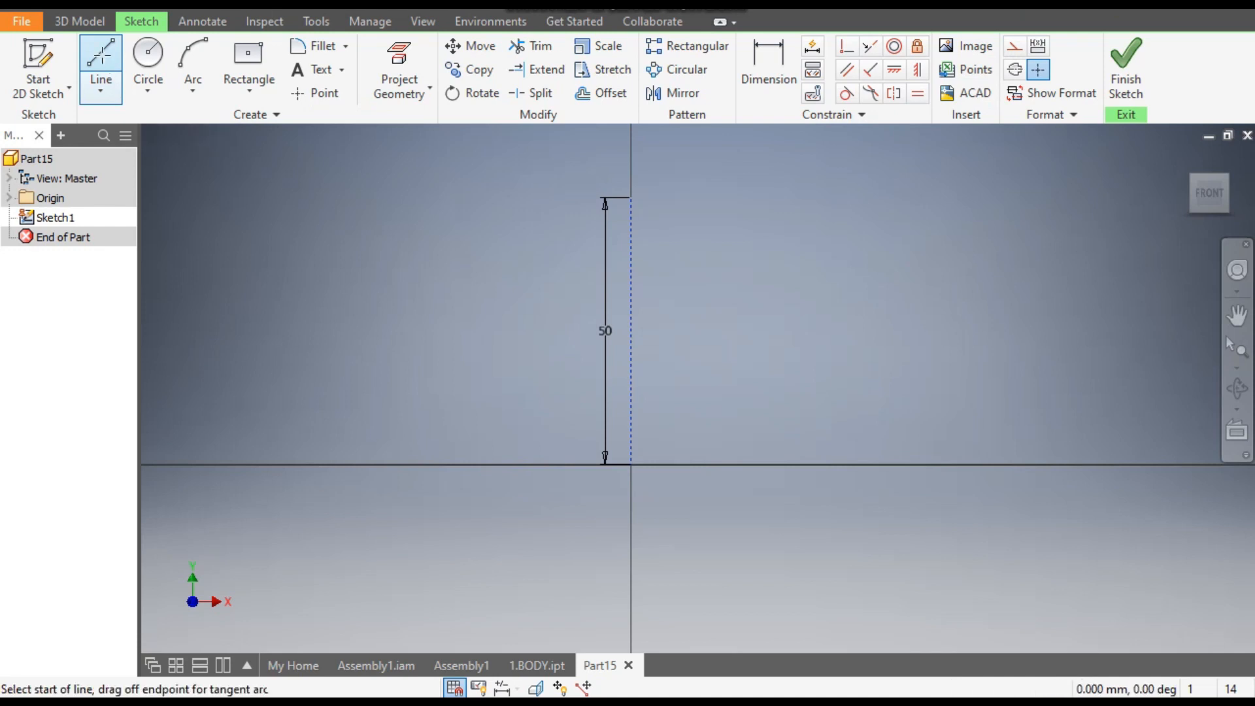
pyautogui.click(734, 200)
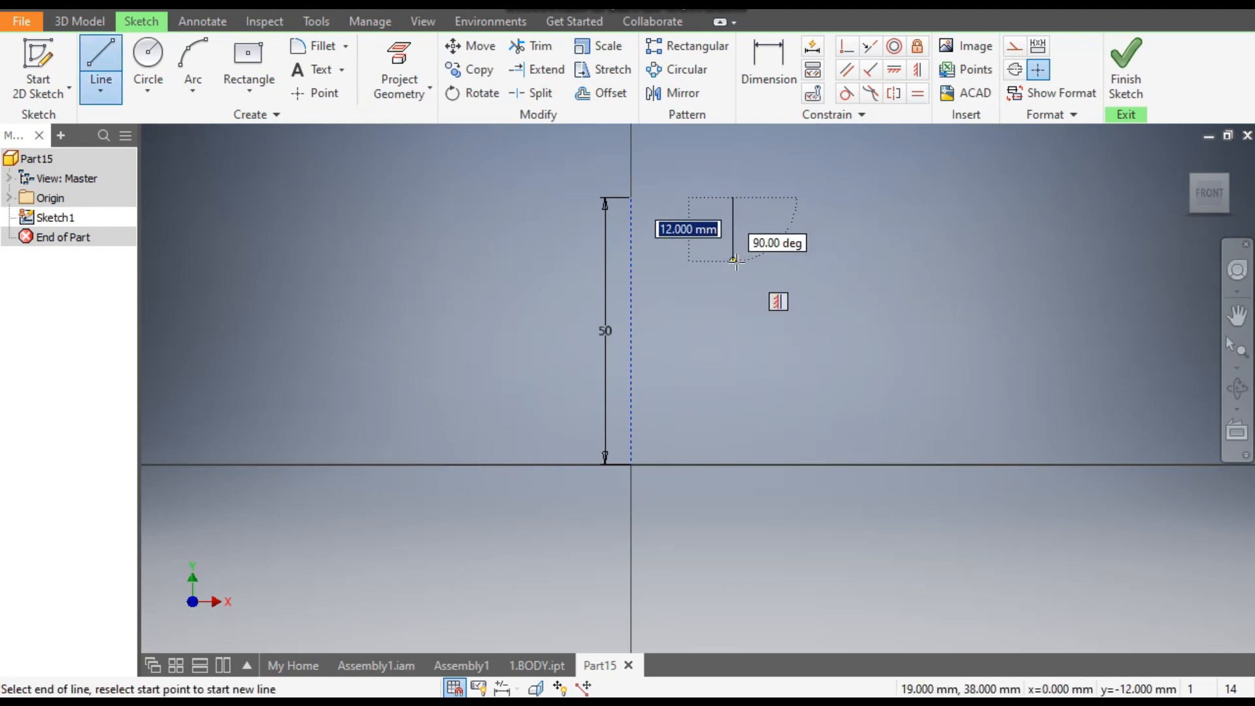
pyautogui.click(733, 262)
pyautogui.click(711, 288)
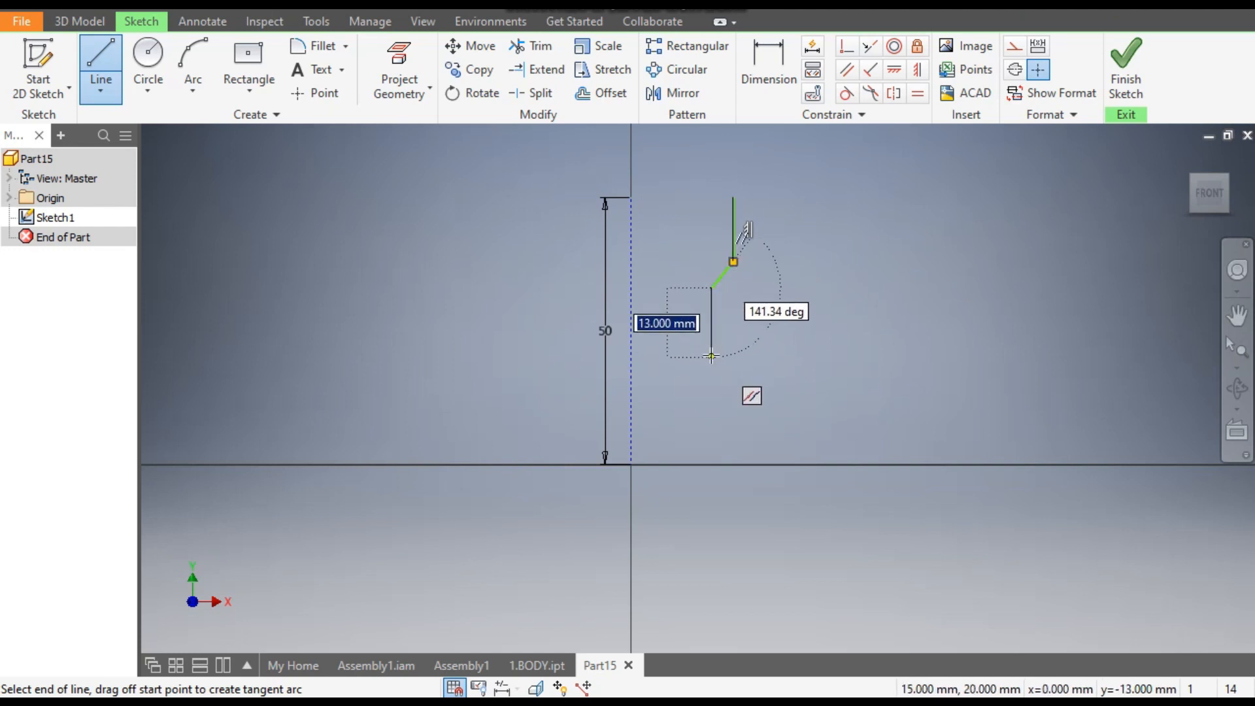
pyautogui.click(712, 355)
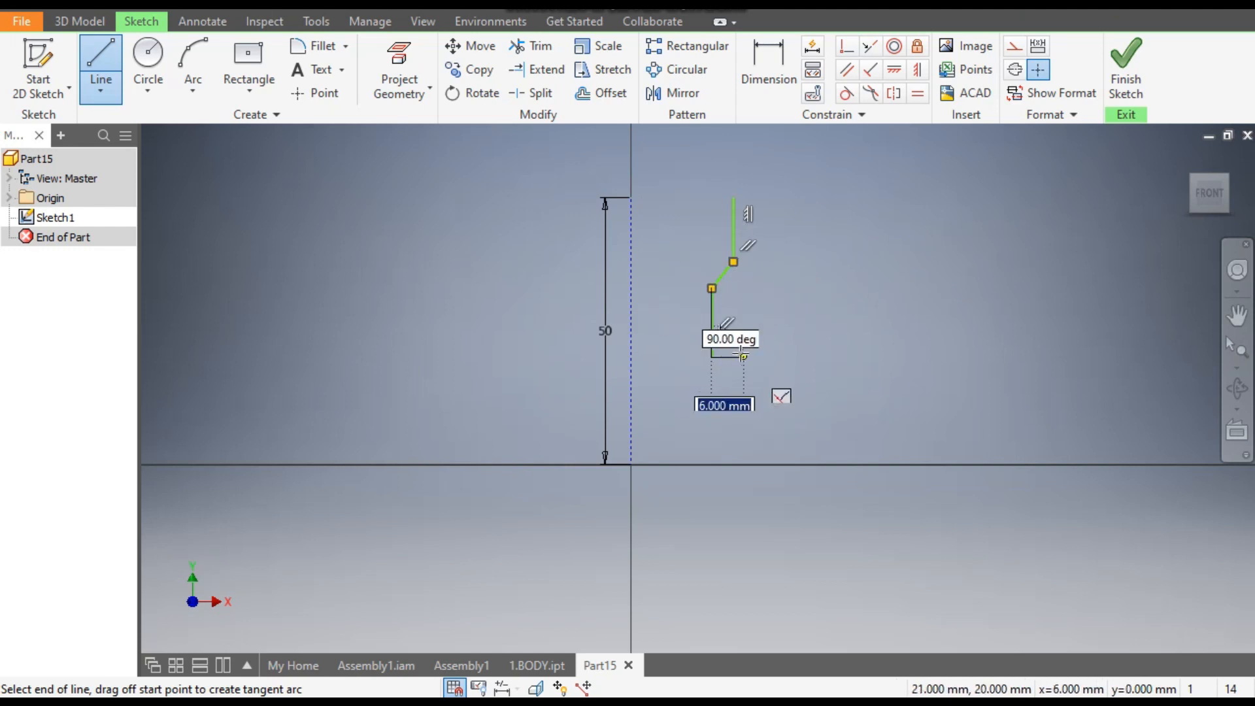
pyautogui.click(733, 357)
pyautogui.click(734, 415)
# - Close the profile with a horizontal base, an outer vertical edge, an inward slope, an upper vertical edge and a horizontal top edge
pyautogui.click(803, 416)
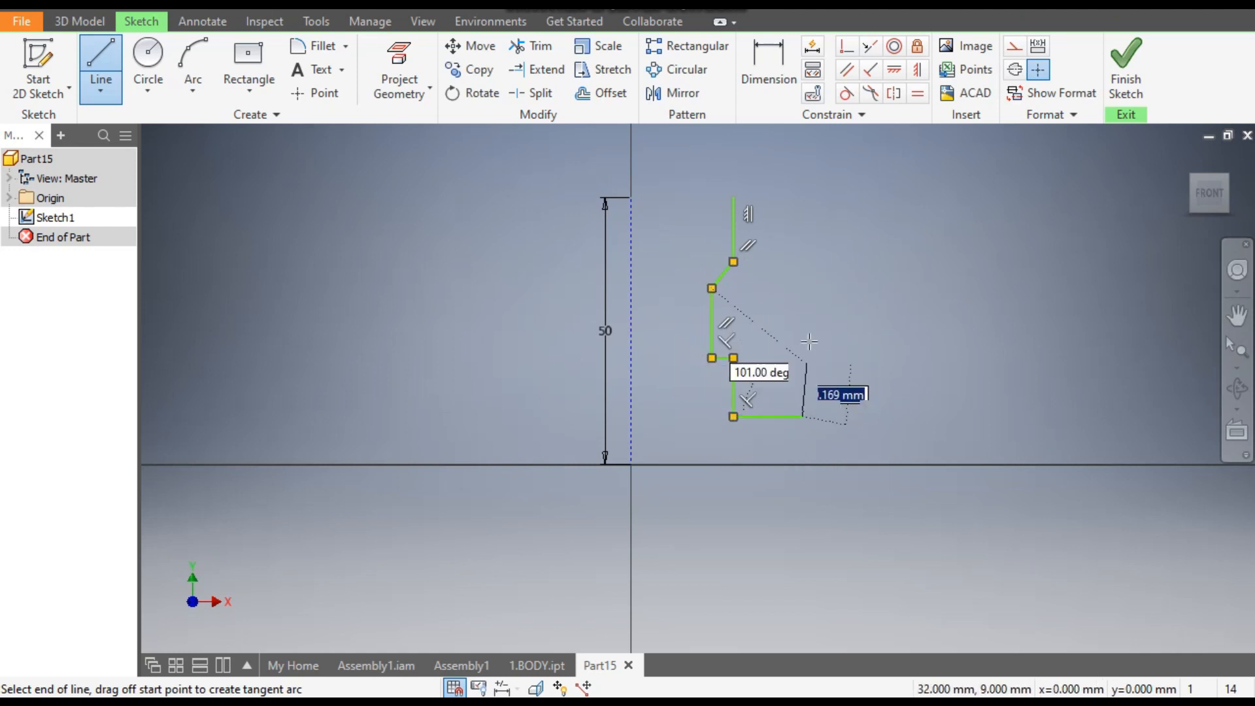
pyautogui.click(803, 315)
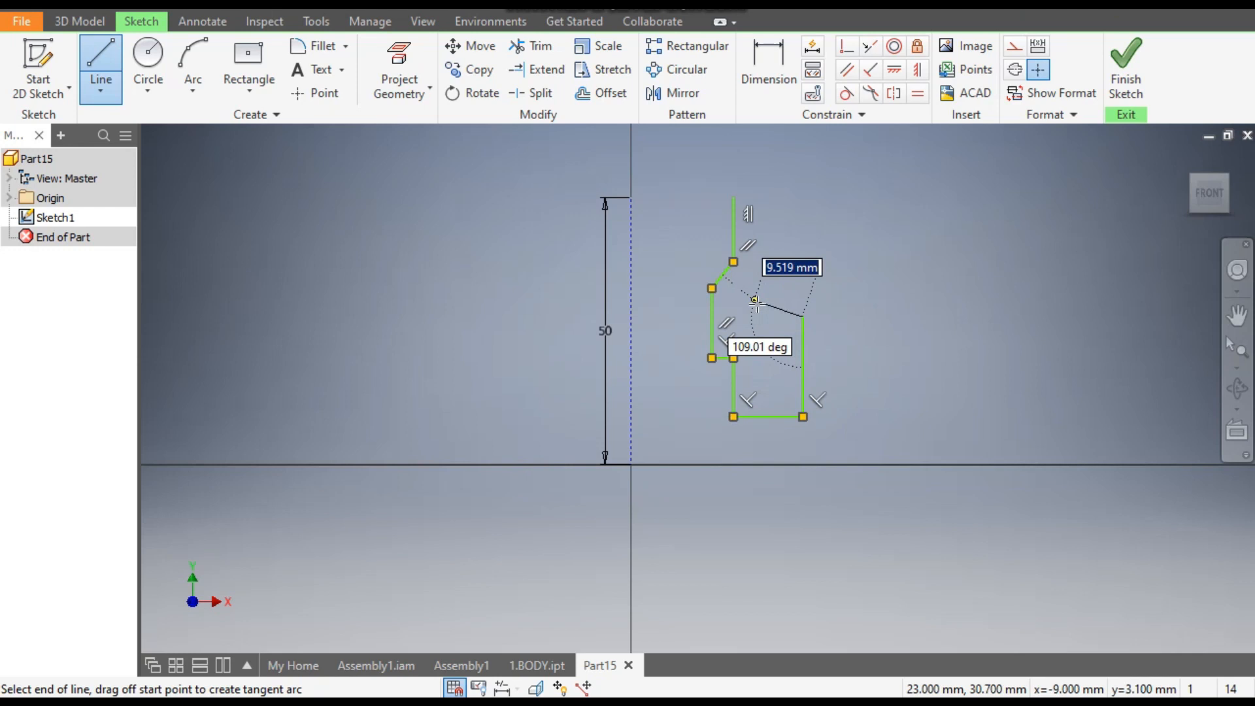
pyautogui.click(782, 302)
pyautogui.click(783, 199)
pyautogui.click(734, 199)
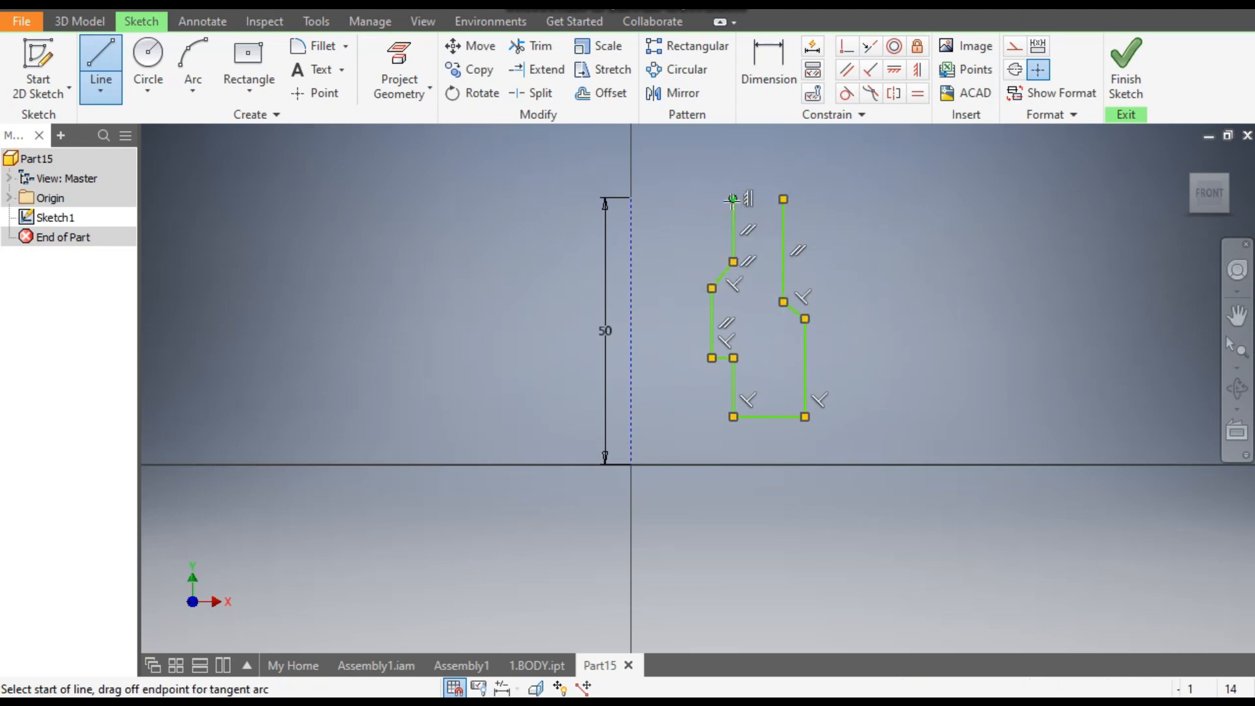
pyautogui.scroll(3, 809, 302)
pyautogui.moveTo(809, 302); pyautogui.dragTo(857, 342, button='middle')
pyautogui.scroll(-1, 857, 354)
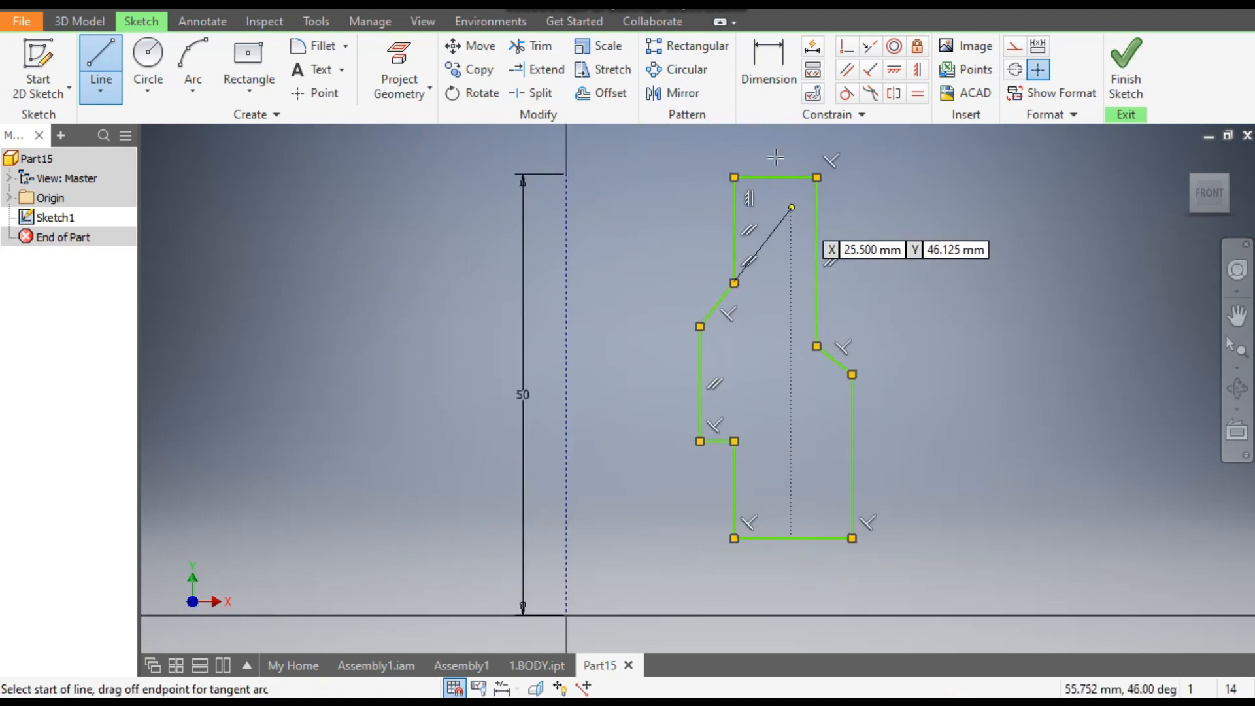
pyautogui.press('Escape')
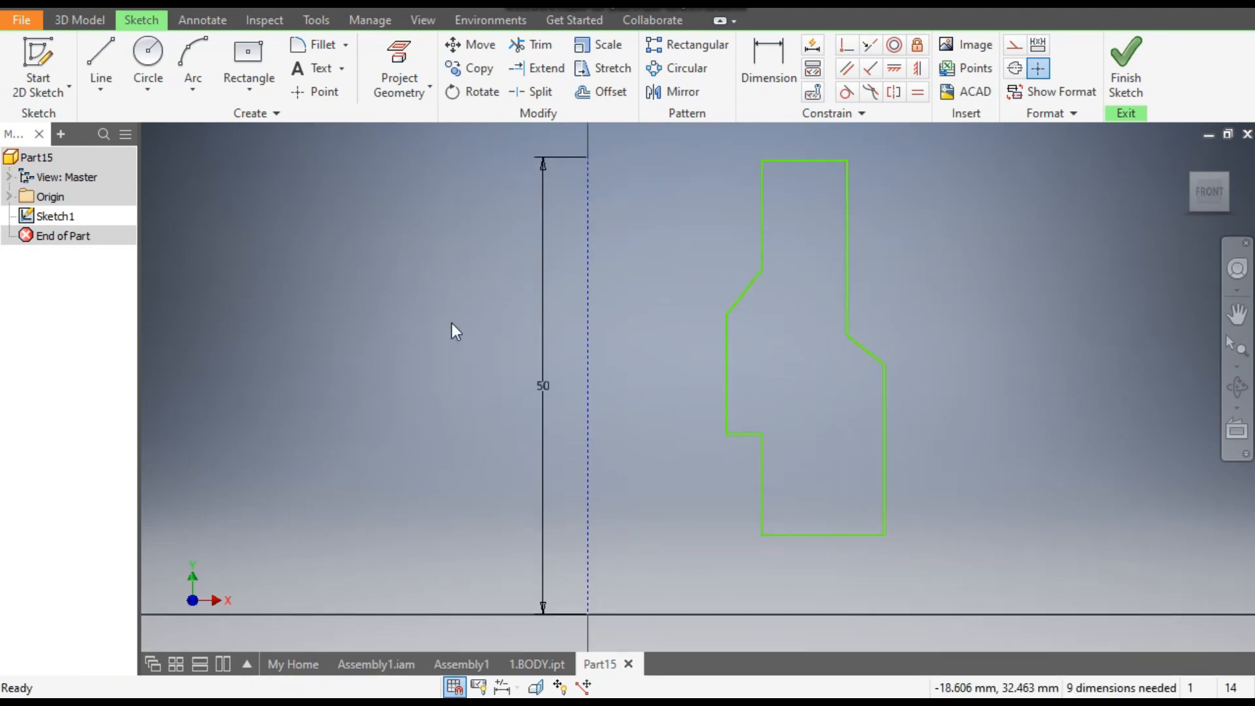
# - Dimension the distance from the construction line to the profile's innermost vertical edge as 6 mm
pyautogui.click(764, 72)
pyautogui.click(728, 367)
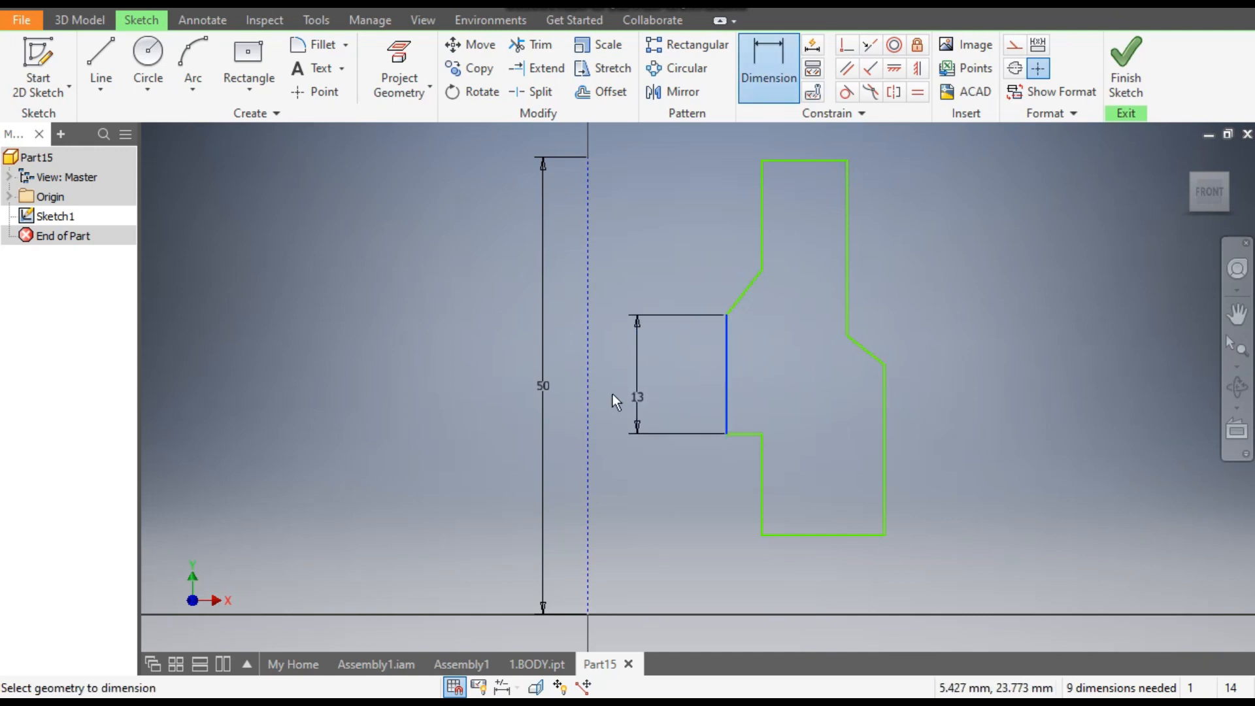
pyautogui.click(586, 383)
pyautogui.click(638, 367)
pyautogui.write('69')
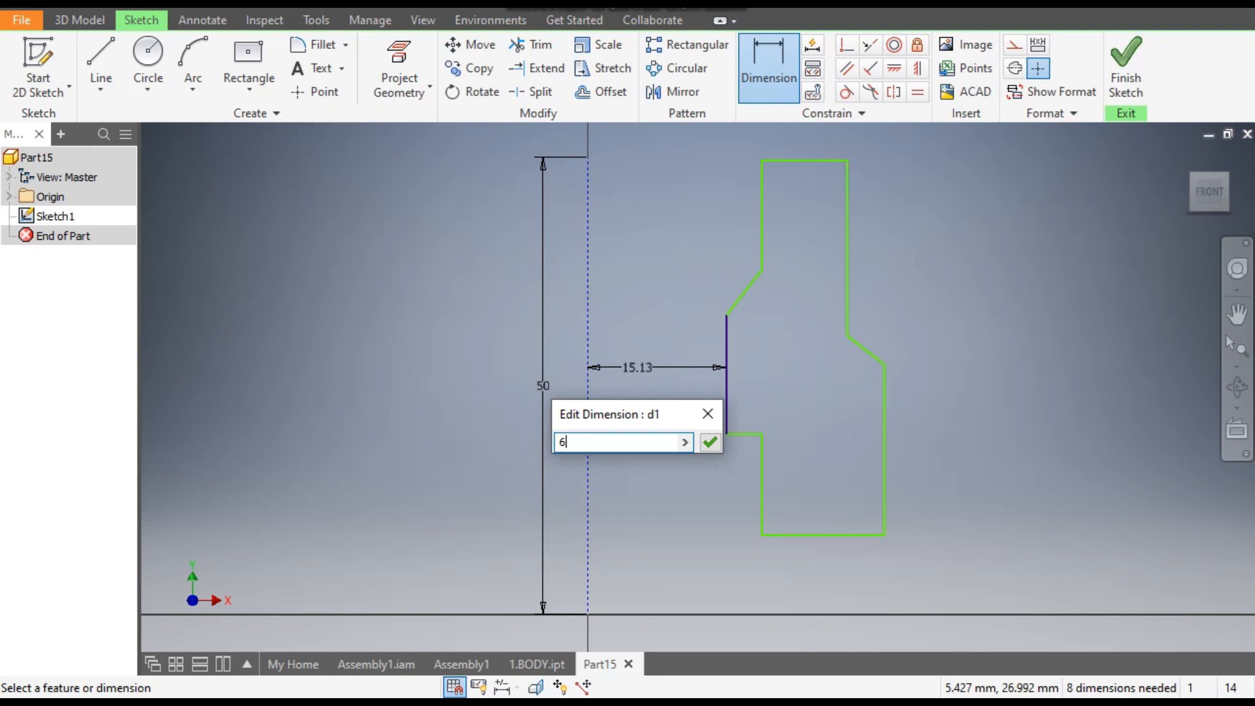
pyautogui.press('Return')
# - Dimension the lower inner vertical edge of the profile, below the horizontal step, as 8 mm
pyautogui.moveTo(802, 268)
pyautogui.mouseDown(button='middle')
pyautogui.moveTo(857, 297)
pyautogui.moveTo(872, 288)
pyautogui.mouseUp(button='middle')
pyautogui.click(746, 507)
pyautogui.click(779, 508)
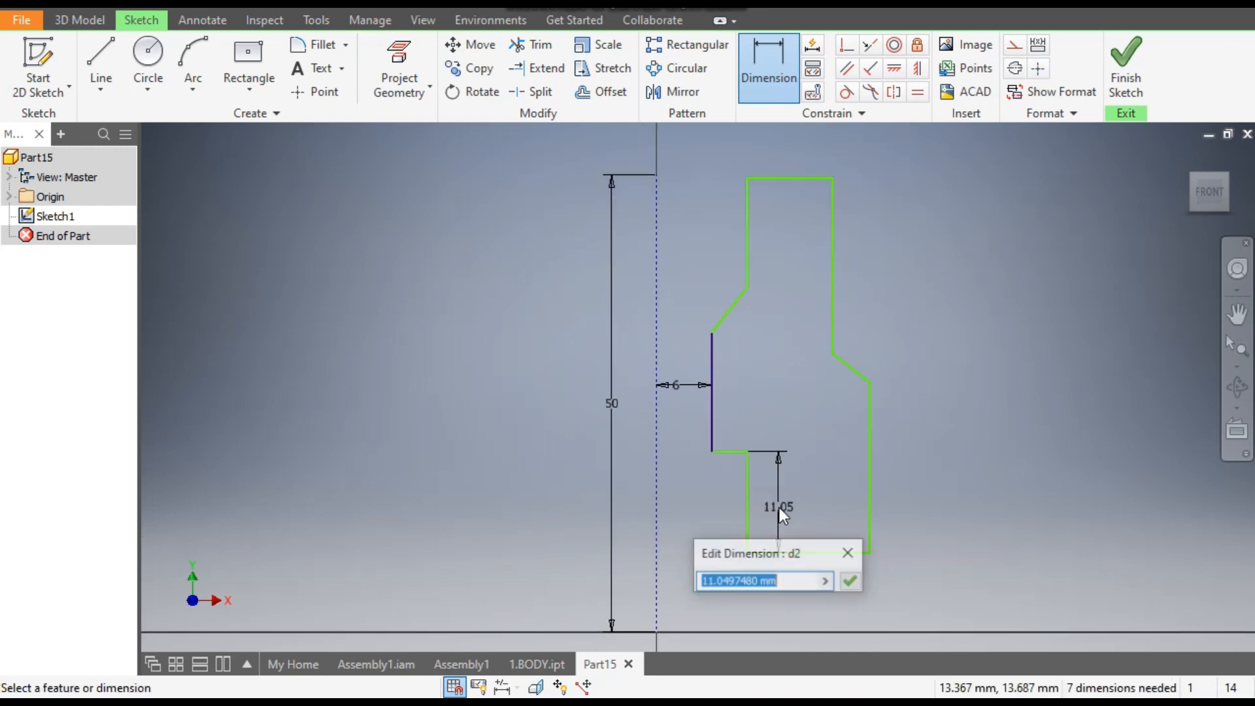
pyautogui.write('8')
pyautogui.press('Return')
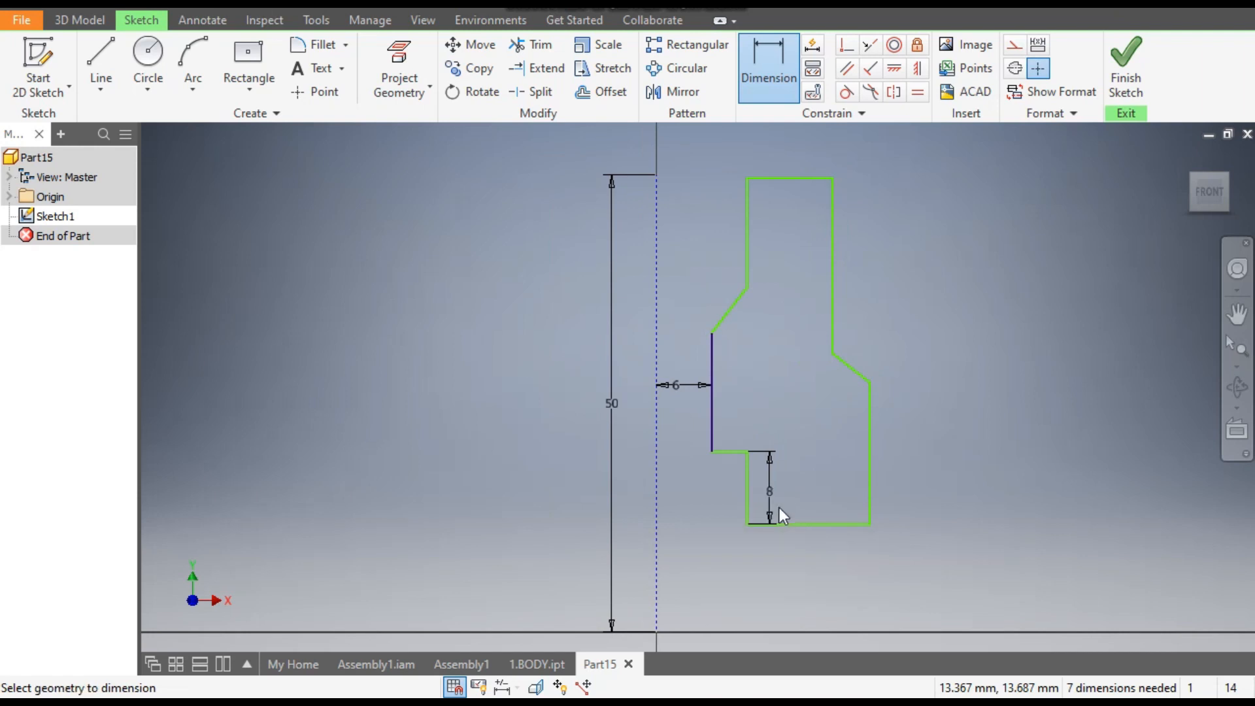
# - Dimension the lower outer vertical edge of the profile as 11 mm
pyautogui.press('Escape')
pyautogui.click(769, 72)
pyautogui.click(870, 429)
pyautogui.click(901, 439)
pyautogui.write('11')
pyautogui.press('Return')
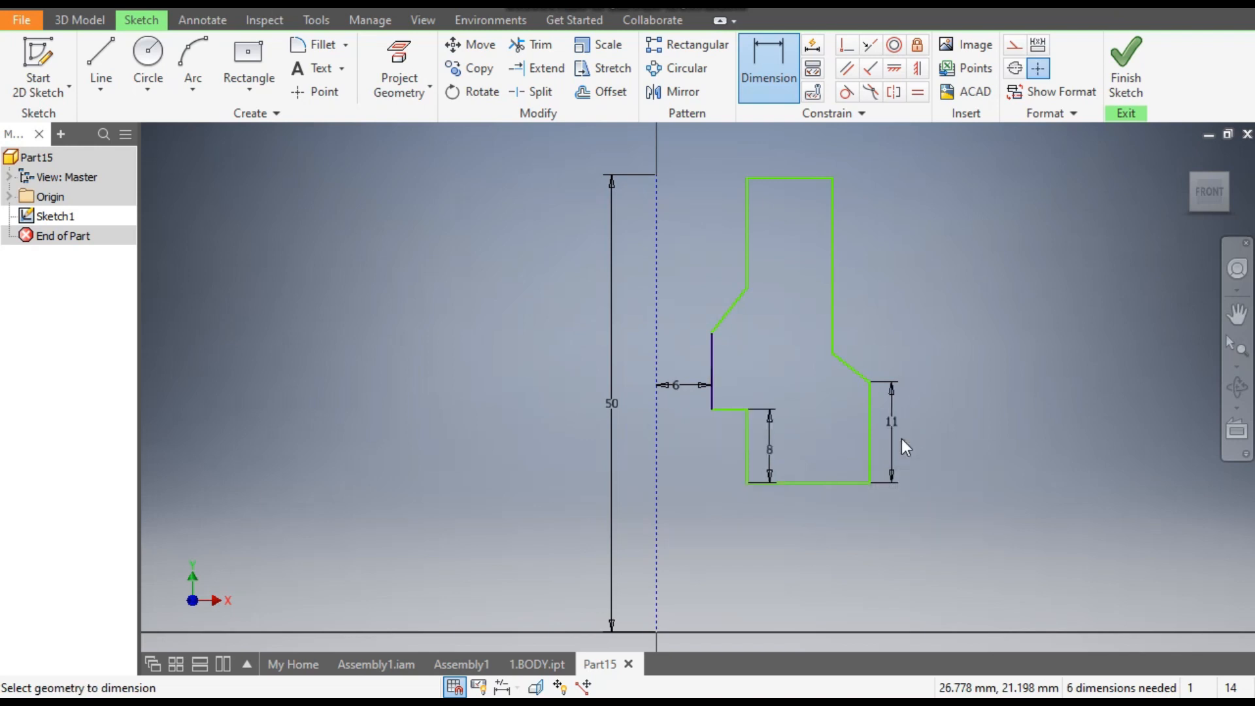
# - Dimension the profile's innermost vertical edge, between the horizontal step and the inner slope, as 5.3 mm
pyautogui.click(712, 364)
pyautogui.click(739, 364)
pyautogui.write('5.3')
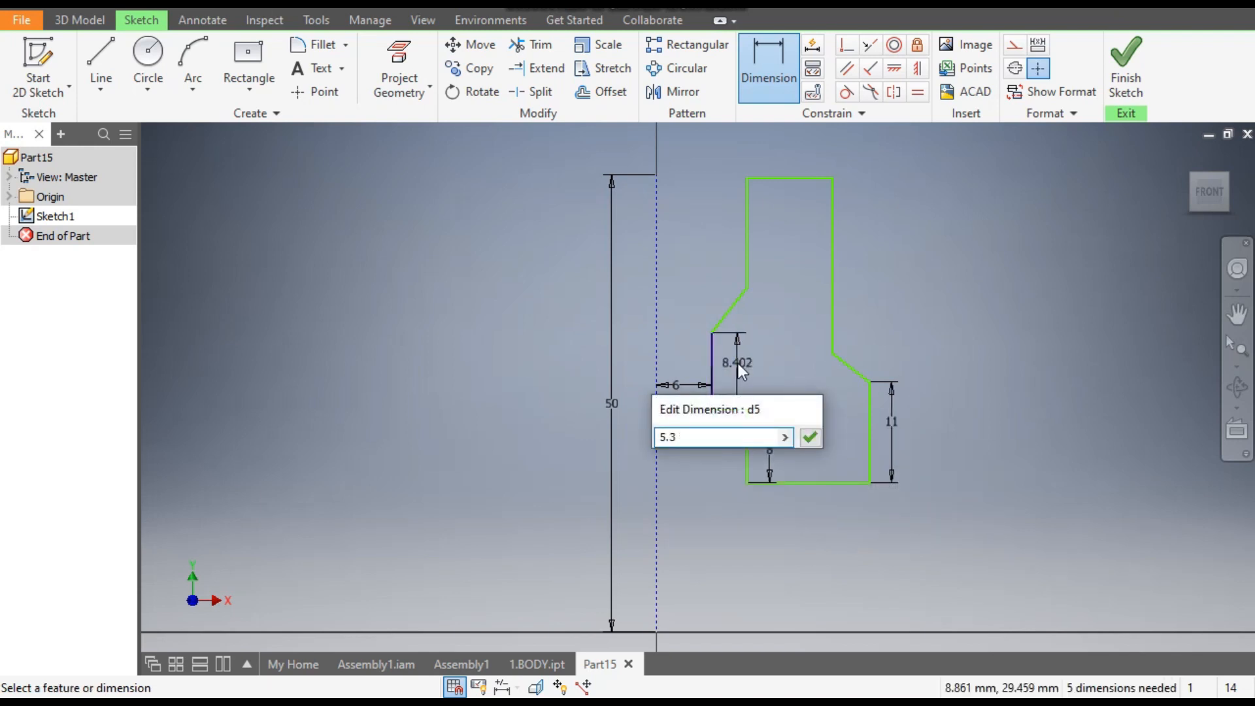
pyautogui.press('Return')
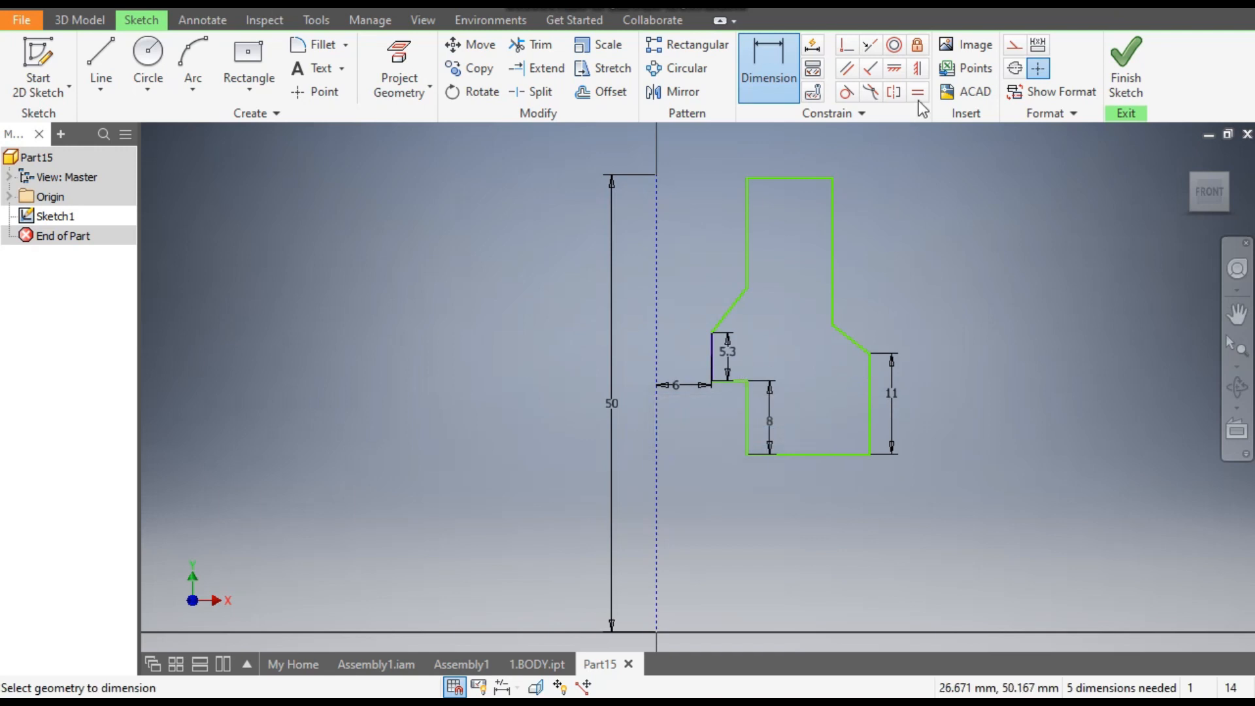
# - Constrain the construction line's upper endpoint and the profile's upper inner corner to be horizontally aligned
pyautogui.click(897, 67)
pyautogui.click(656, 174)
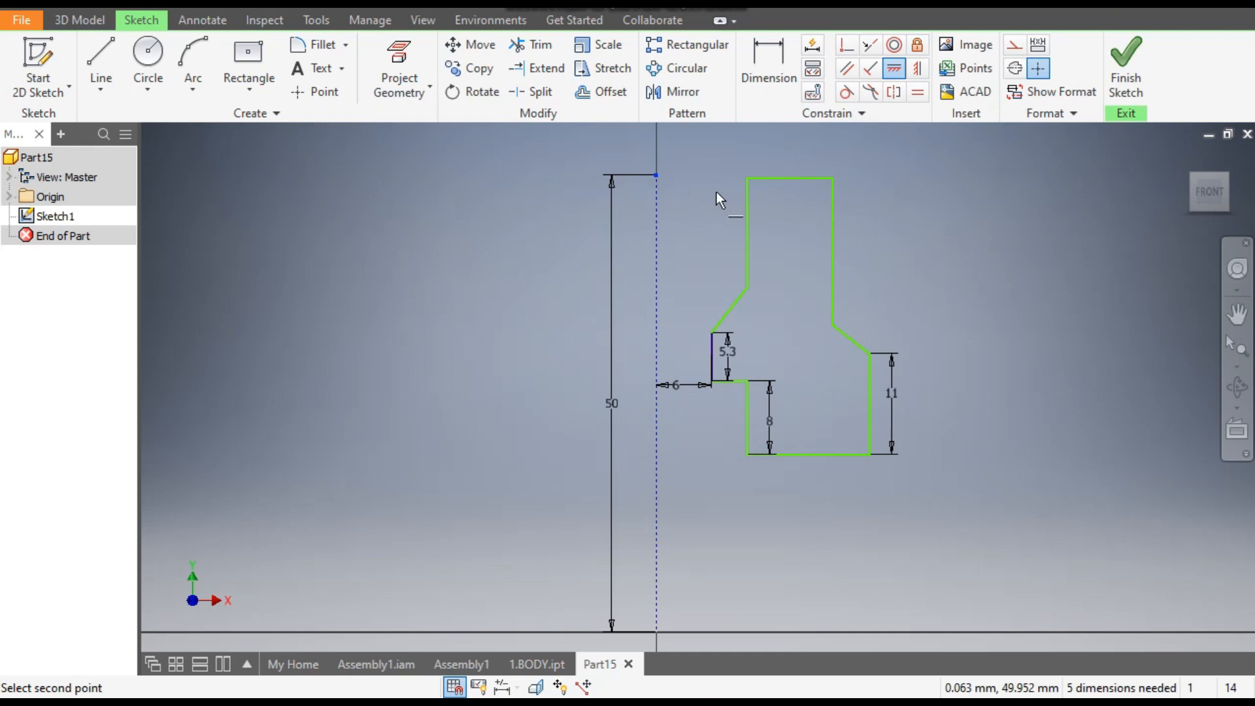
pyautogui.click(747, 175)
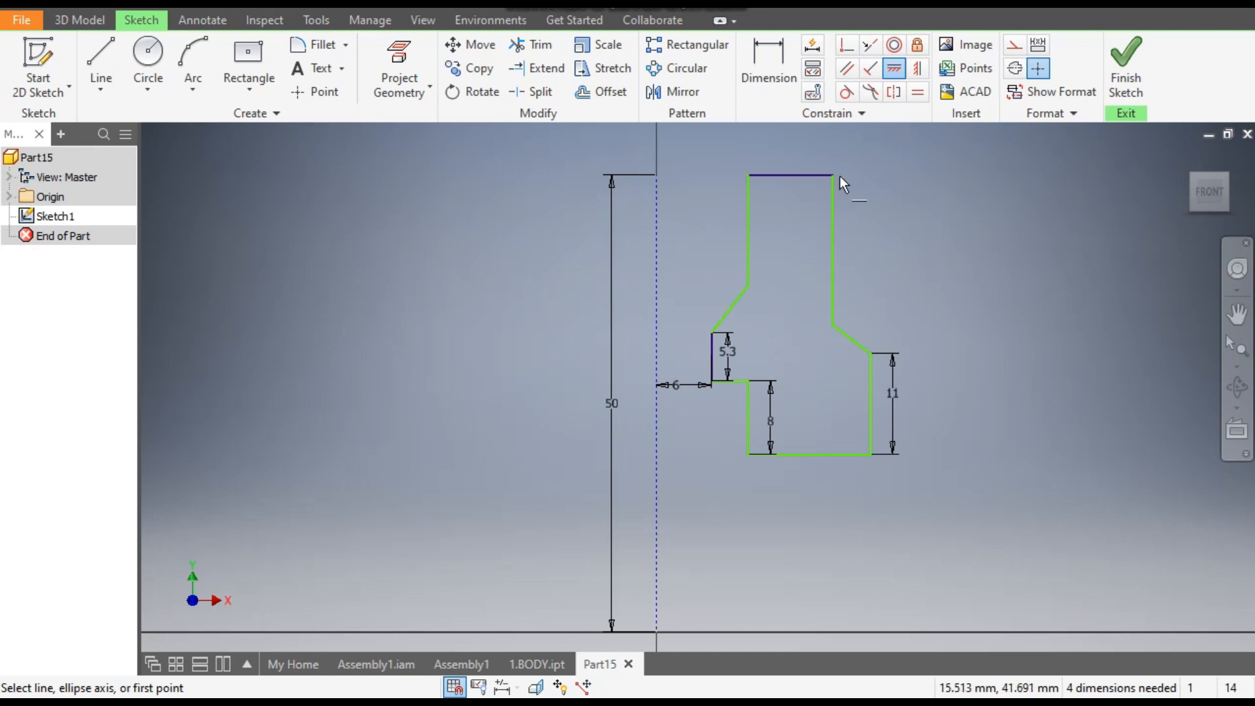
# - Dimension the upper outer vertical edge of the profile as 11 mm
pyautogui.click(772, 65)
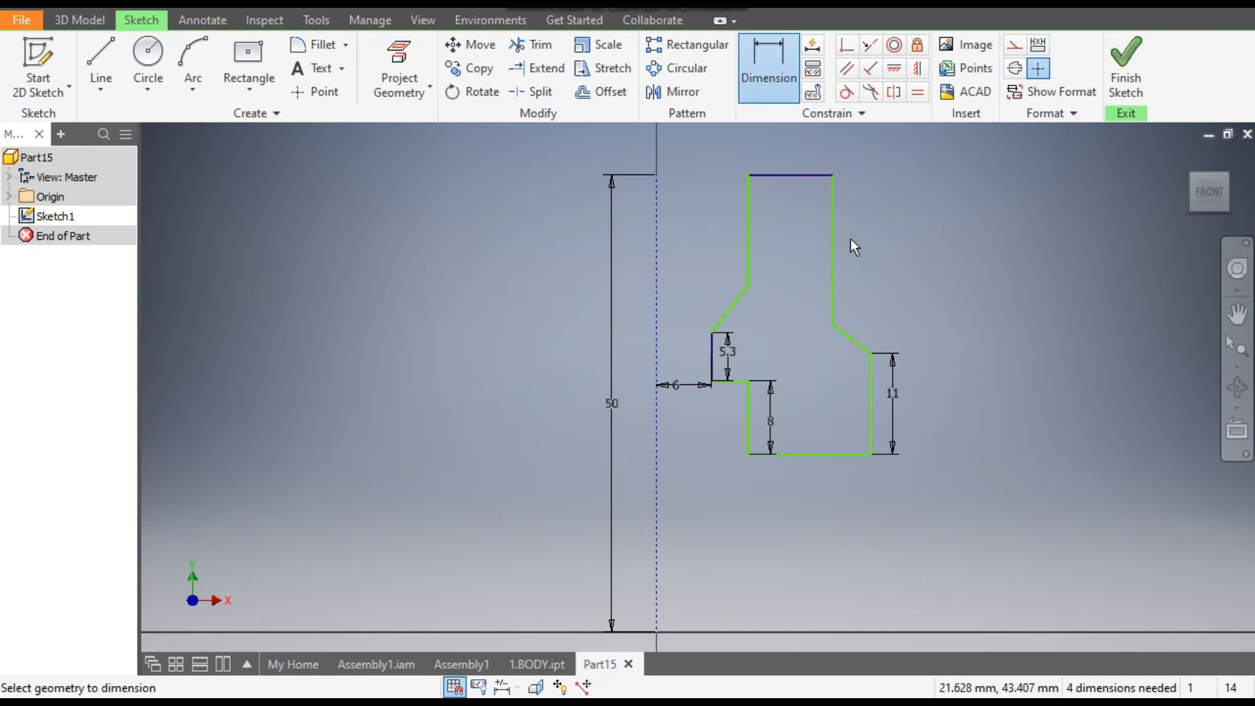
pyautogui.click(835, 241)
pyautogui.click(892, 246)
pyautogui.write('11')
pyautogui.press('Return')
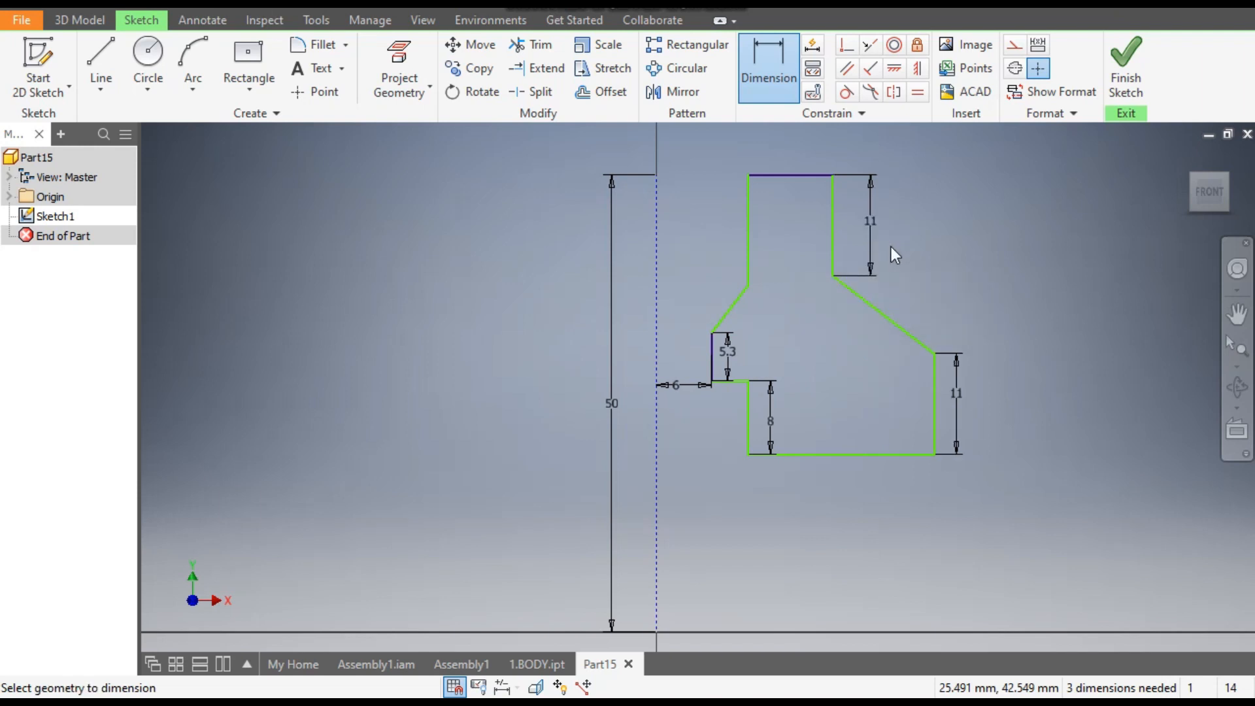
# - Dimension the vertical height of the profile's outer sloped edge as 1 mm
pyautogui.click(884, 312)
pyautogui.click(968, 300)
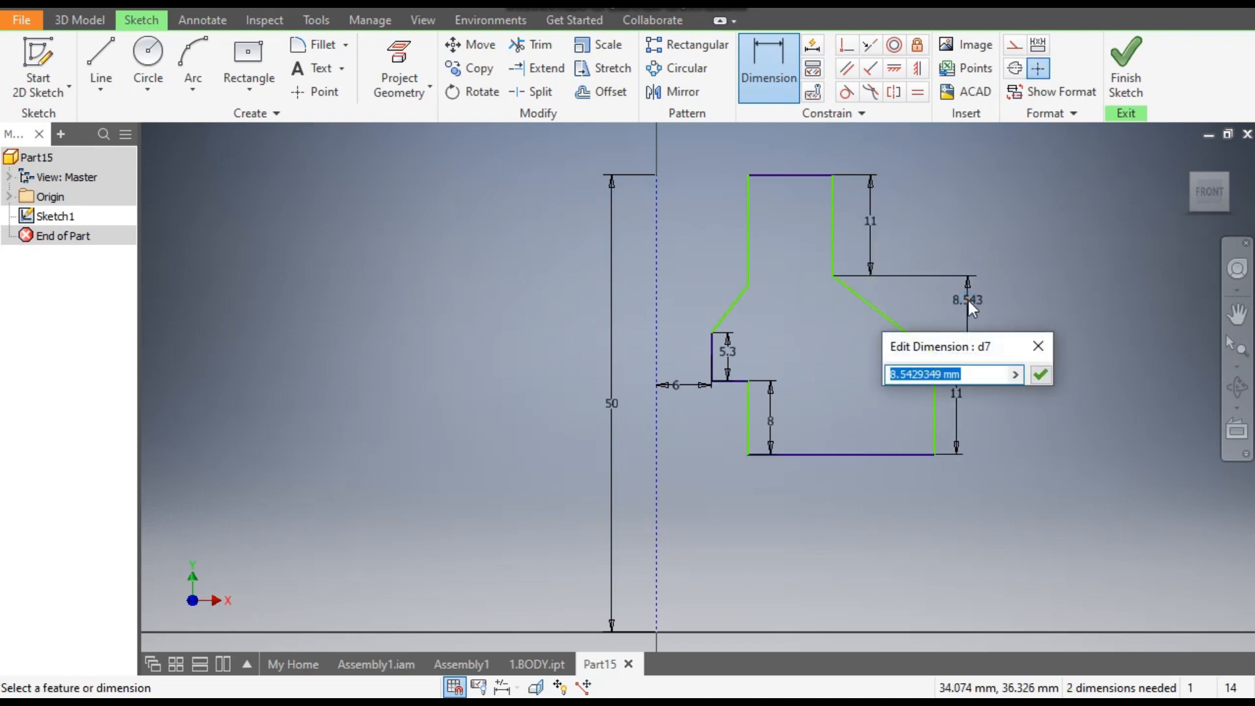
pyautogui.write('1')
pyautogui.press('Return')
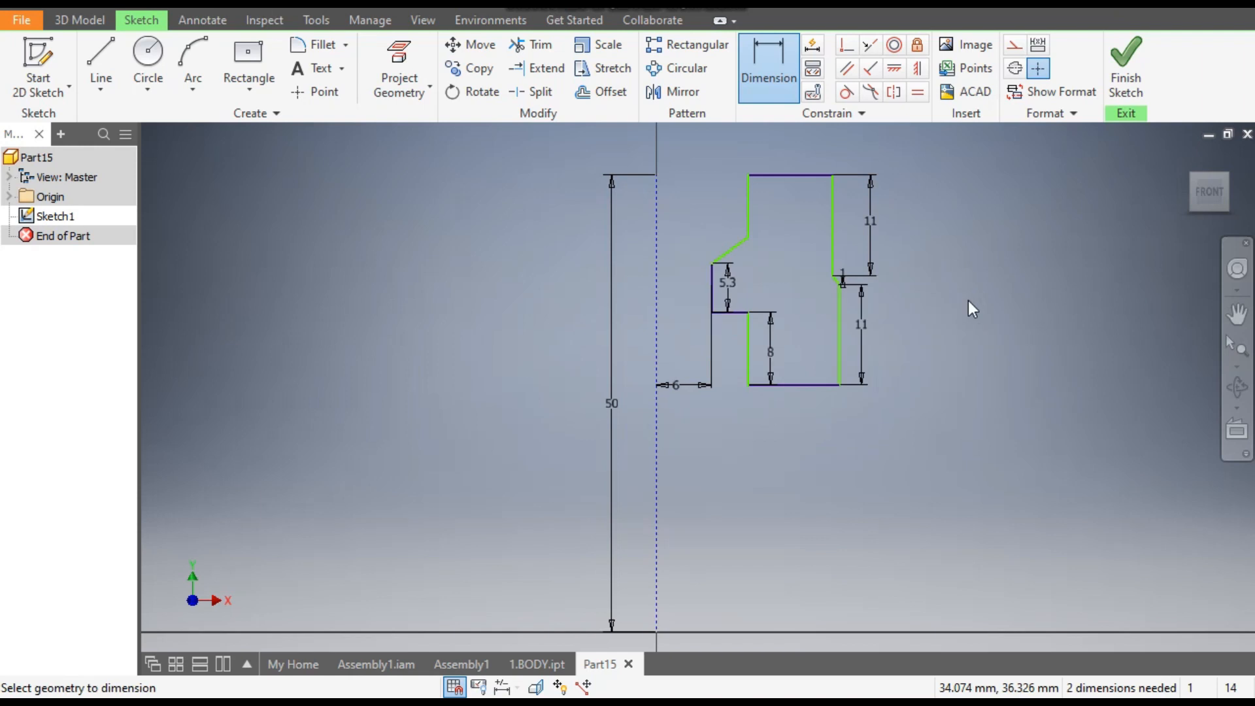
# - Dimension the distance from the construction line to the profile's upper inner vertical edge as 7 mm
pyautogui.moveTo(902, 261); pyautogui.dragTo(926, 326, button='middle')
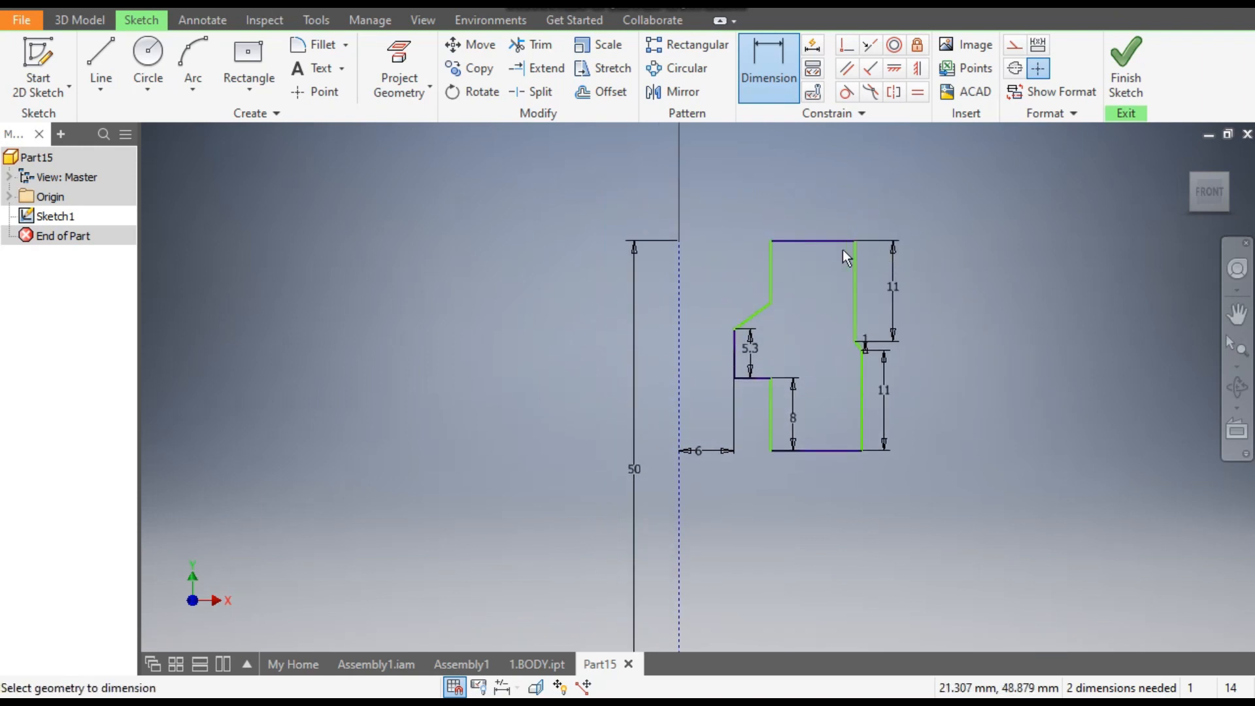
pyautogui.click(771, 272)
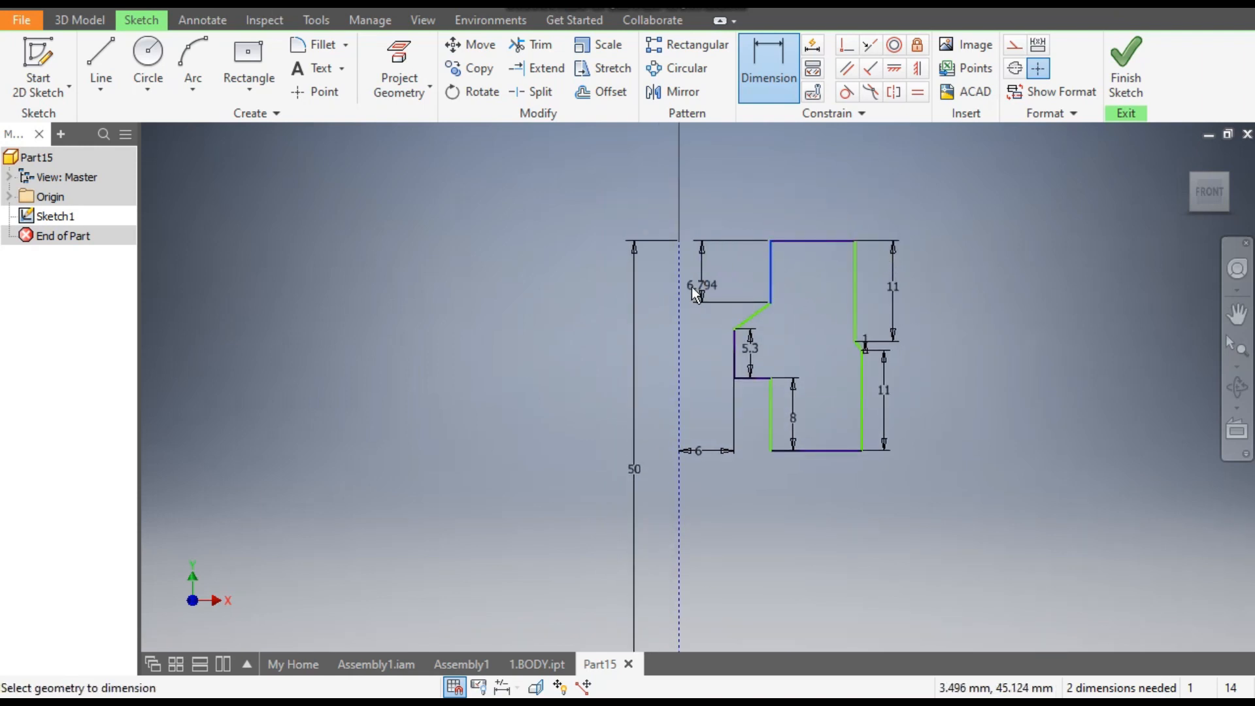
pyautogui.click(692, 285)
pyautogui.click(708, 273)
pyautogui.write('7')
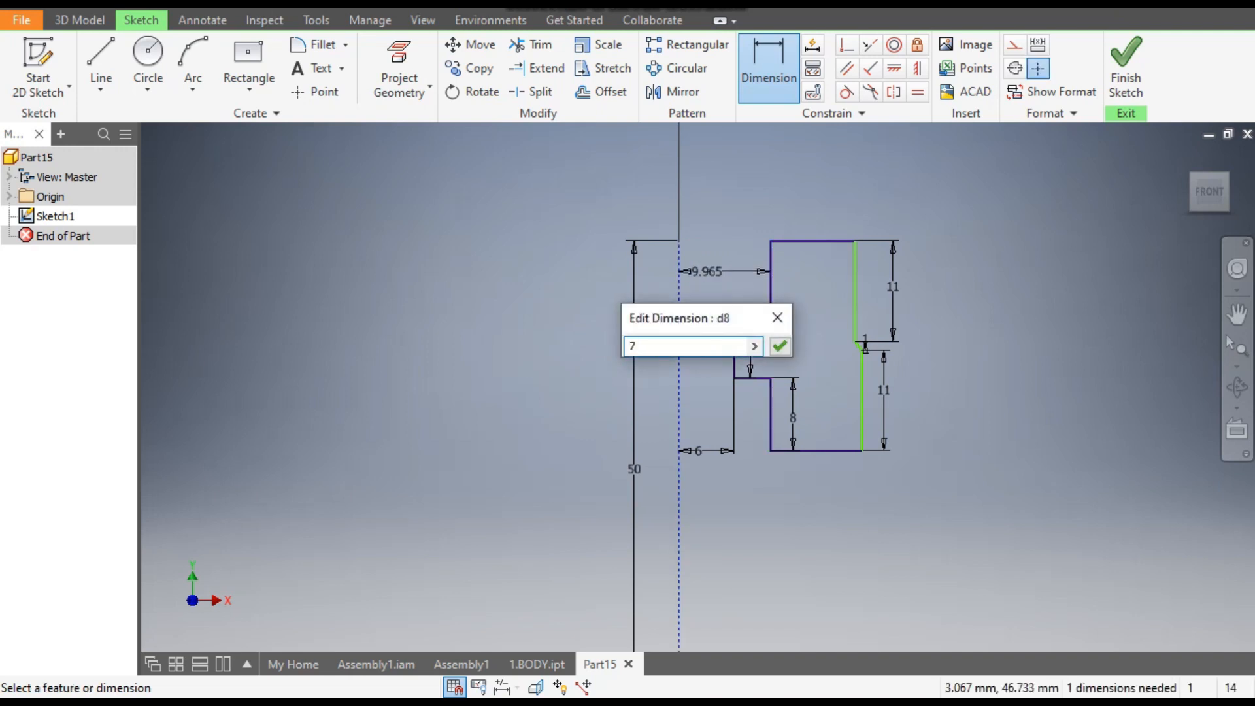
pyautogui.press('Return')
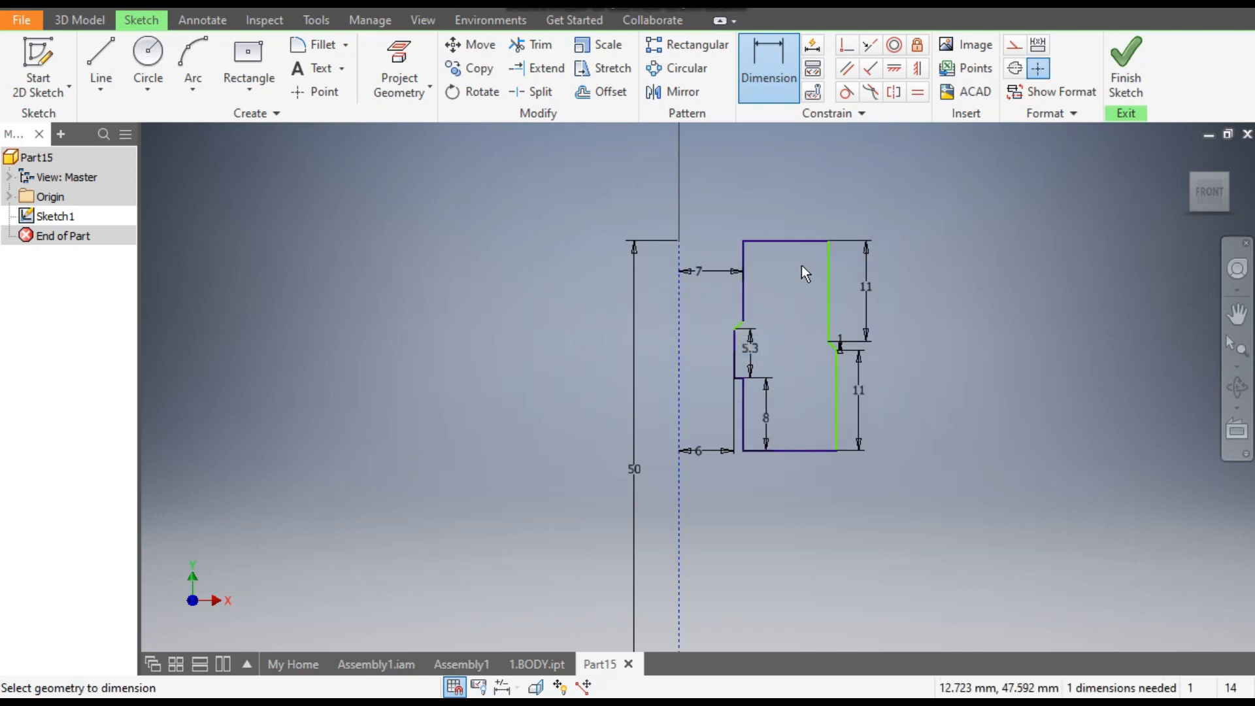
# - Dimension the distance from the construction line to the profile's upper outer vertical edge as 10 mm
pyautogui.click(829, 271)
pyautogui.click(679, 307)
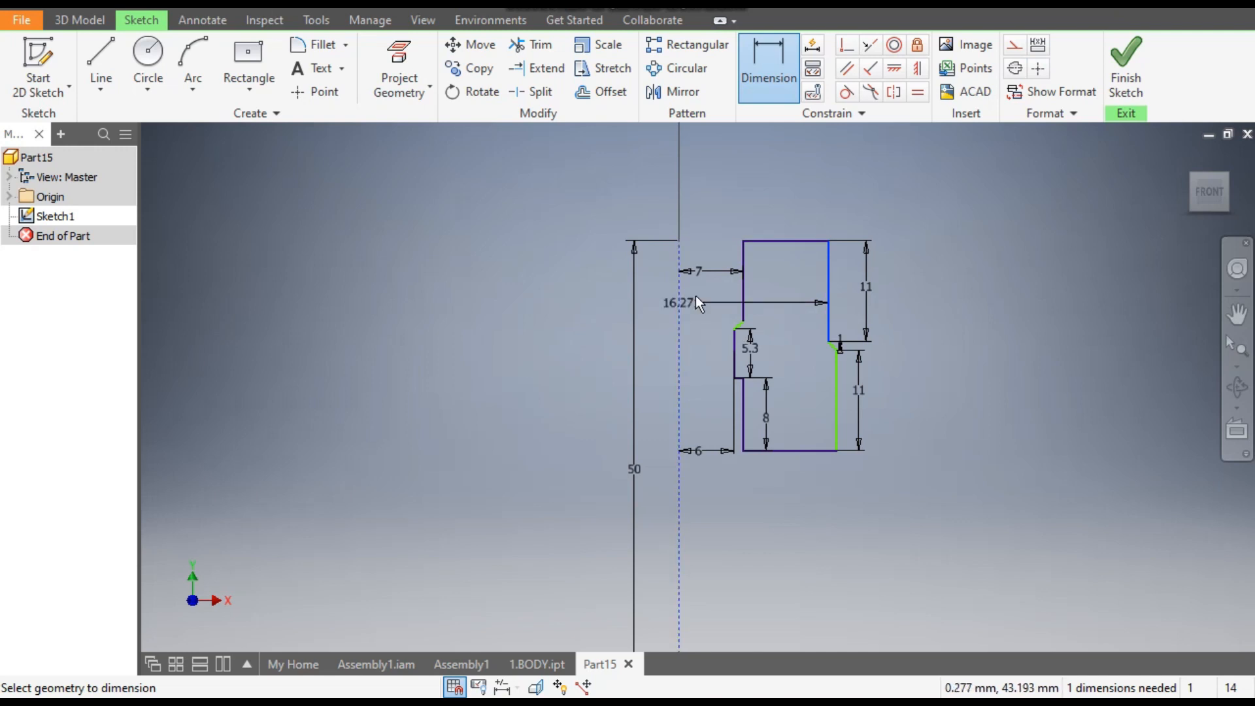
pyautogui.click(768, 194)
pyautogui.write('10')
pyautogui.press('Return')
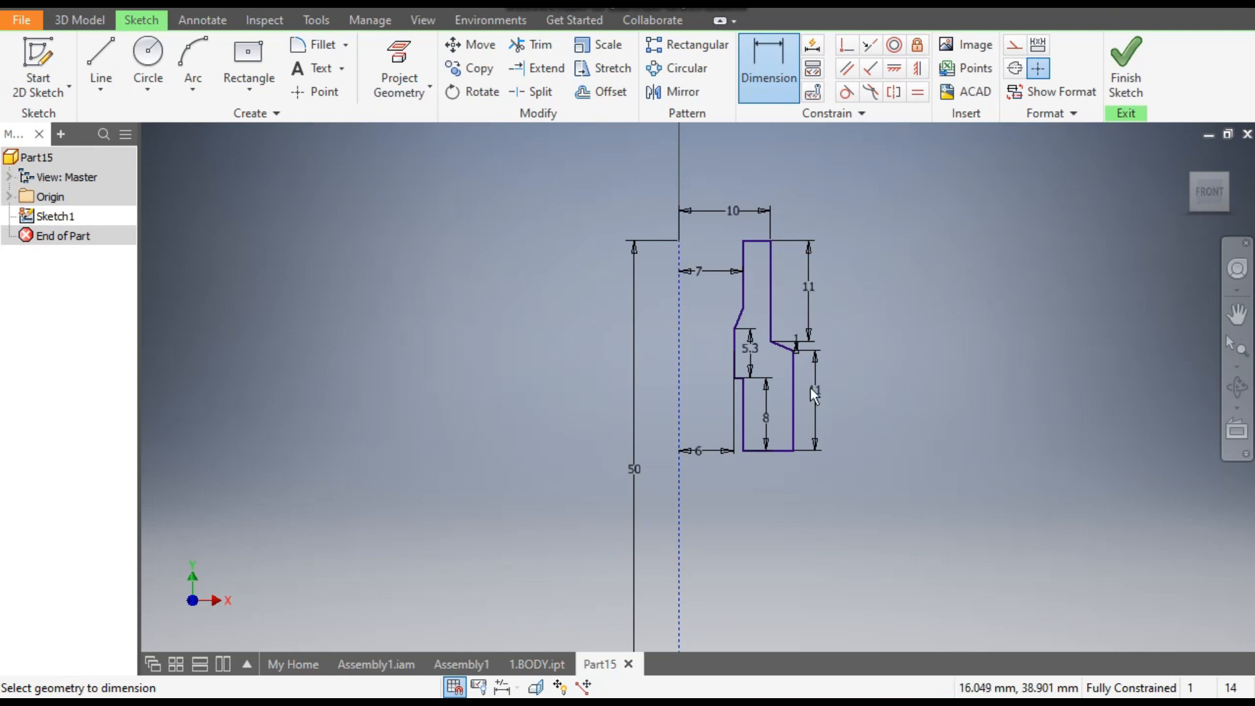
# - Below the first profile, draw a vertical line about 12 mm up from the horizontal axis and an outward horizontal line about 8 mm long
pyautogui.moveTo(835, 368)
pyautogui.mouseDown(button='middle')
pyautogui.moveTo(815, 244)
pyautogui.moveTo(841, 242)
pyautogui.moveTo(799, 291)
pyautogui.mouseUp(button='middle')
pyautogui.scroll(2, 841, 241)
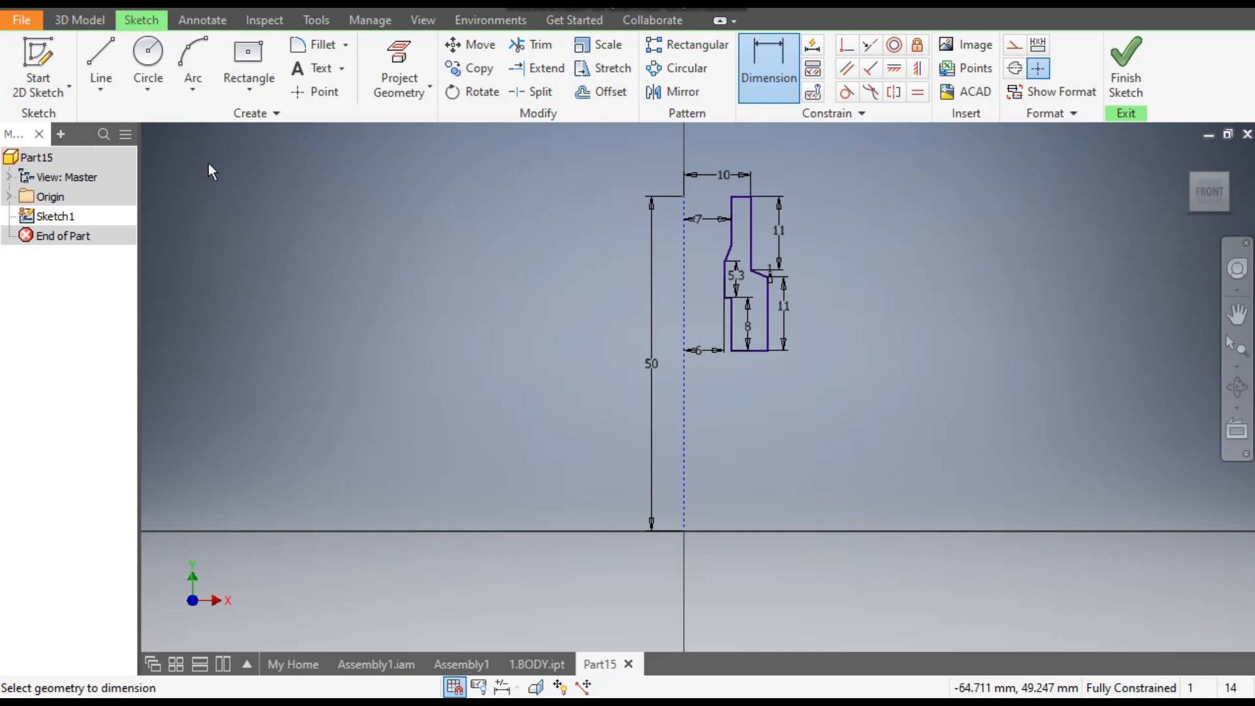
pyautogui.click(102, 63)
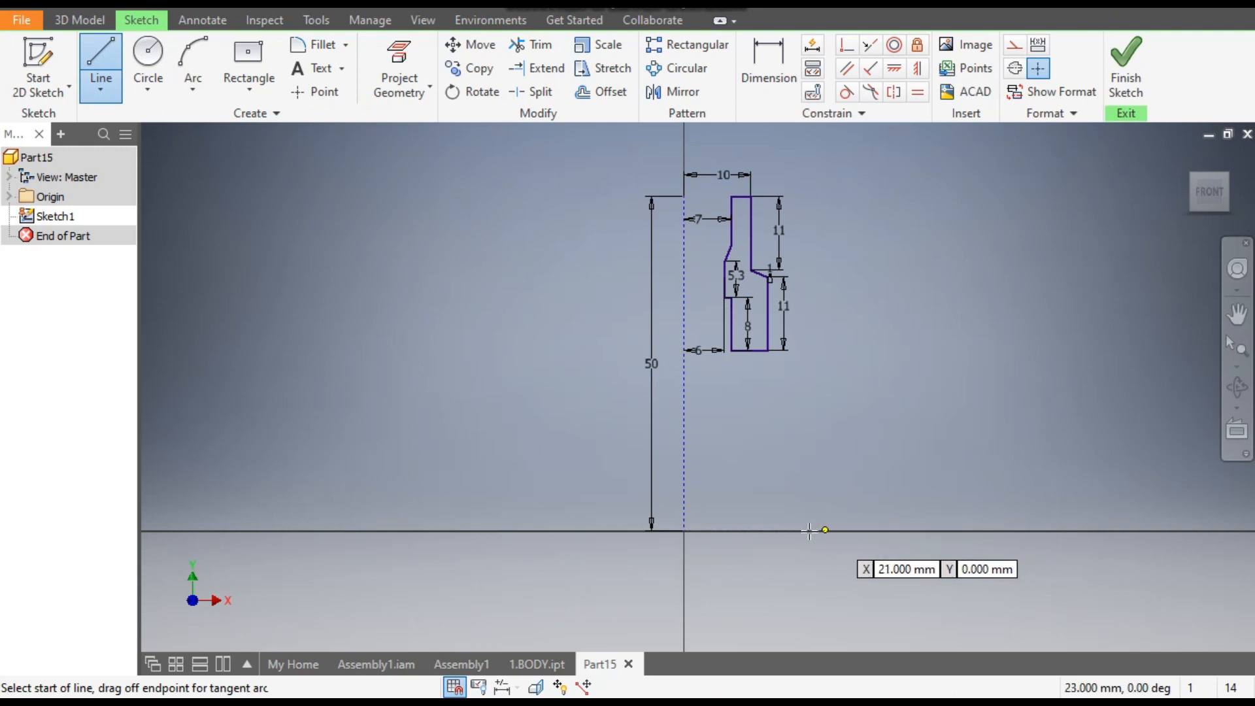
pyautogui.click(811, 531)
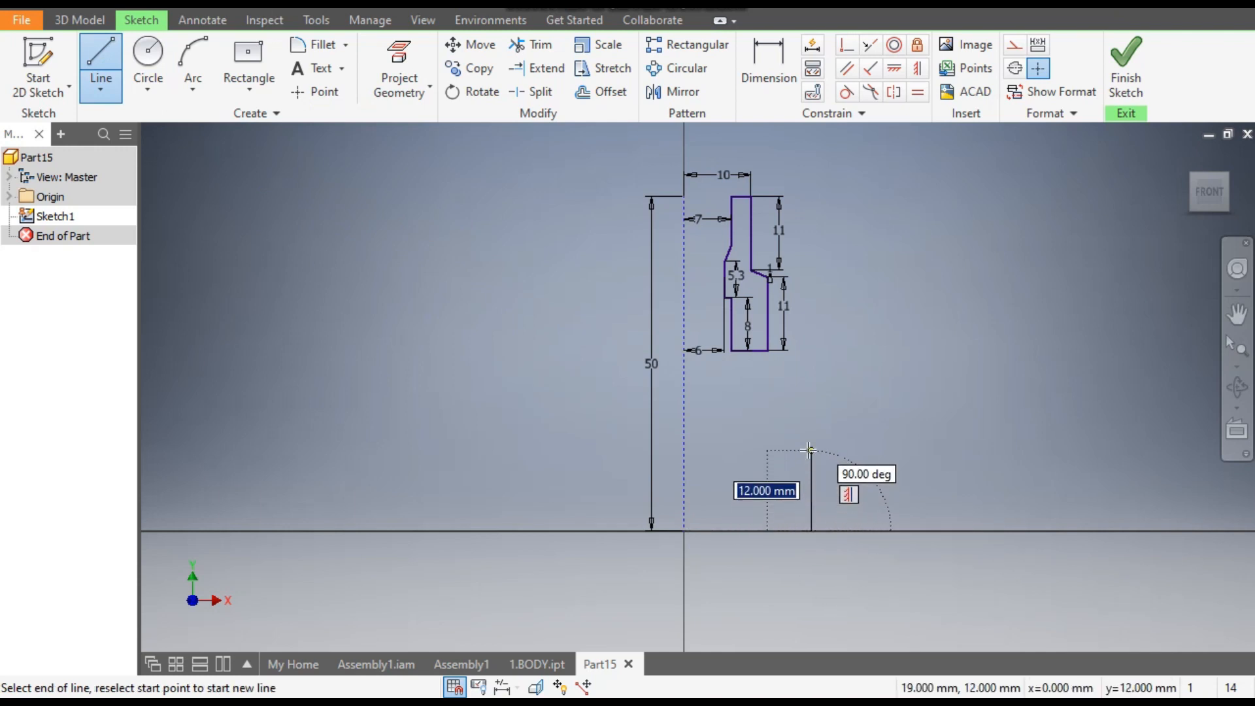
pyautogui.click(811, 451)
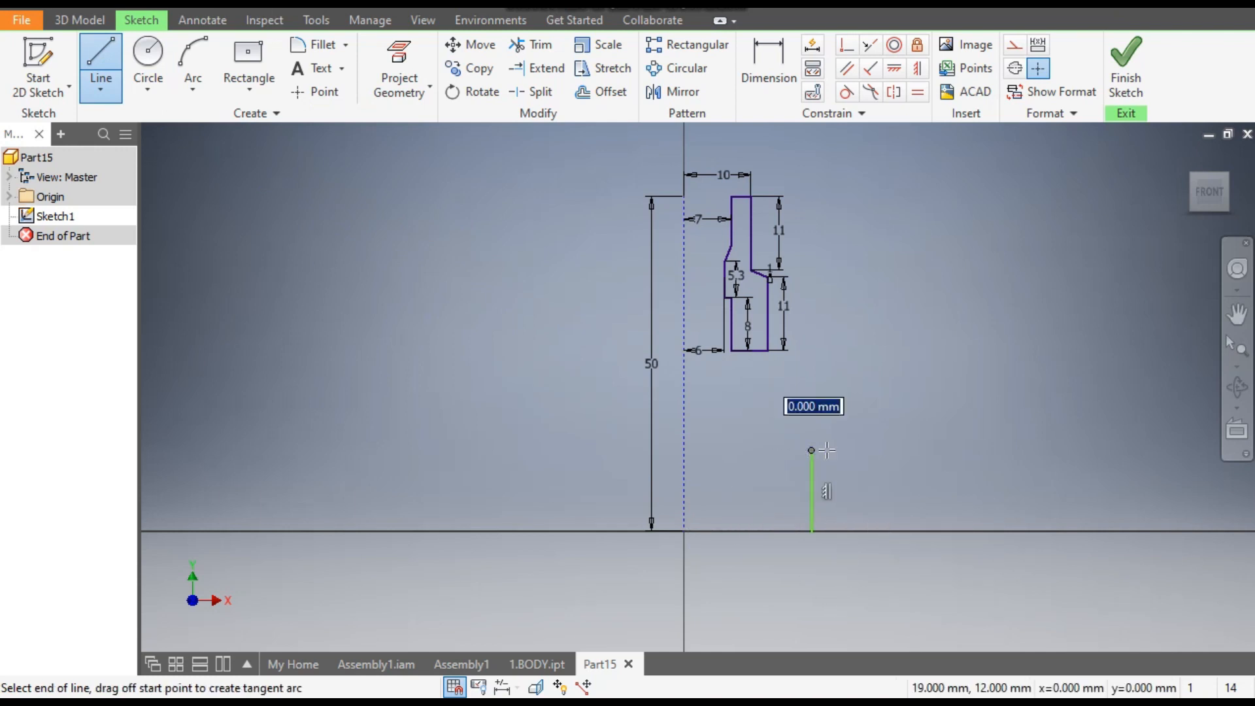
pyautogui.click(864, 449)
pyautogui.press('Escape')
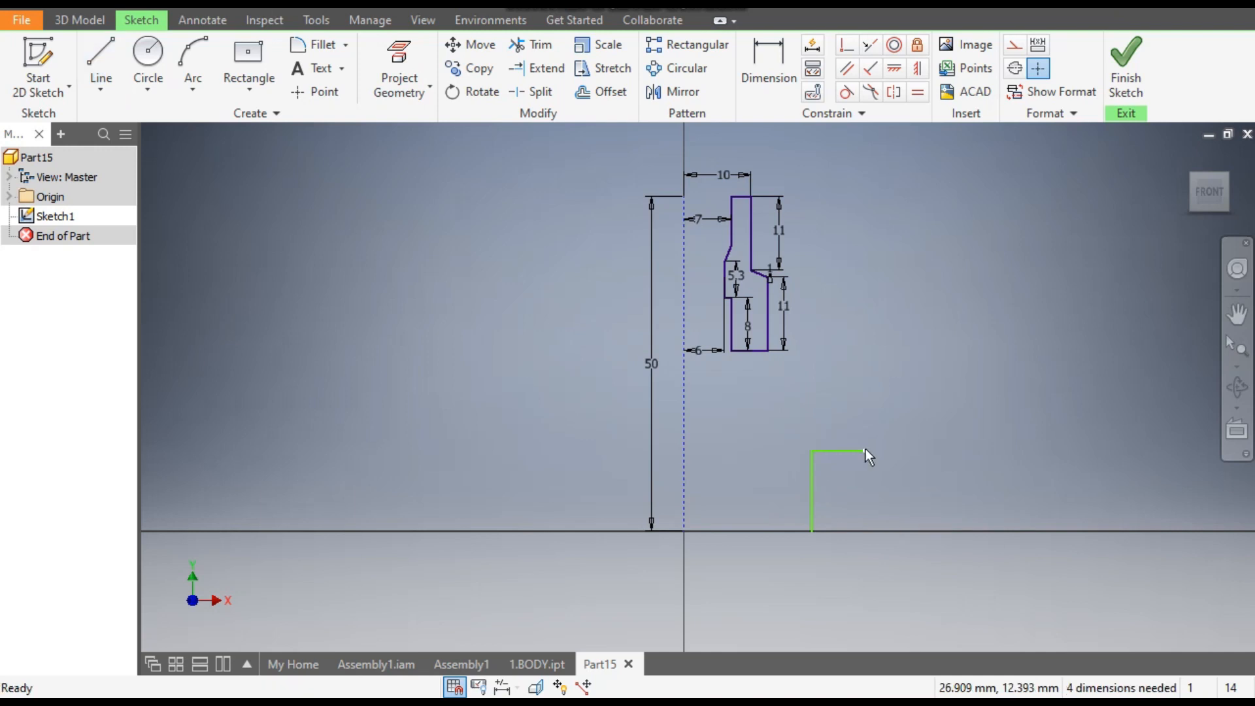
# - From the vertical line's foot, draw an inward base line, a short upward slope, a vertical edge about 13 mm long and an outward horizontal top edge
pyautogui.click(101, 65)
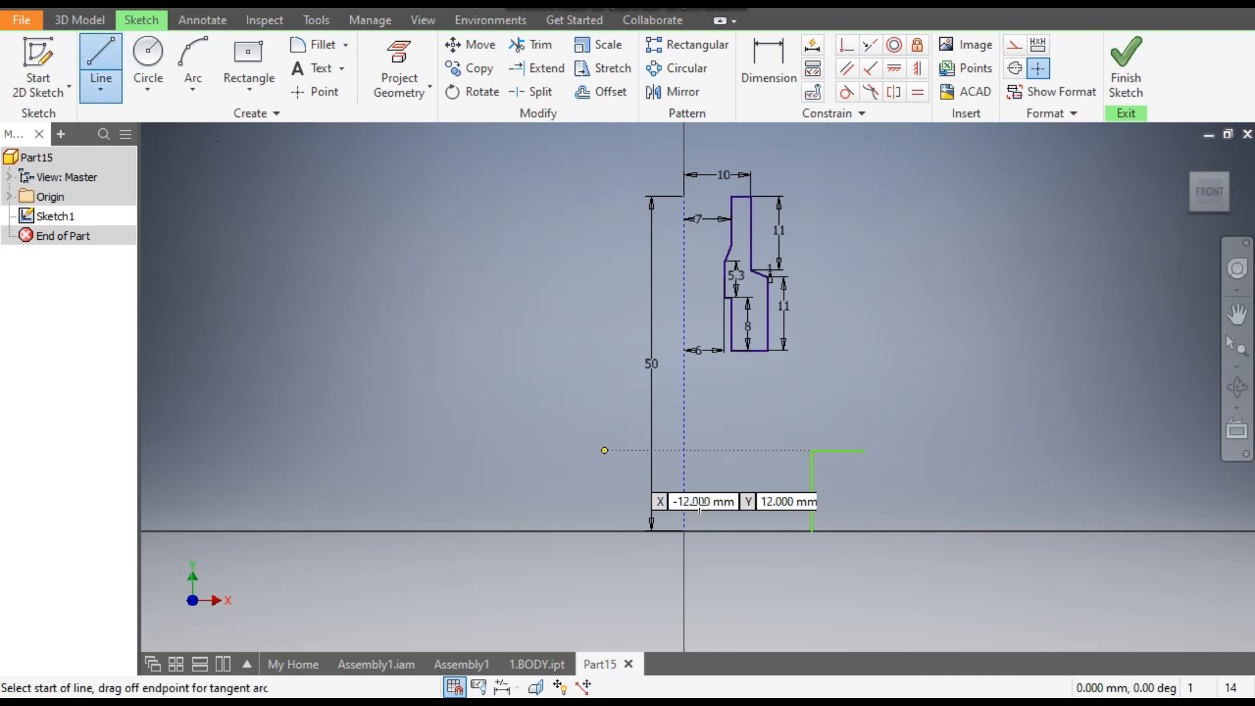
pyautogui.click(812, 530)
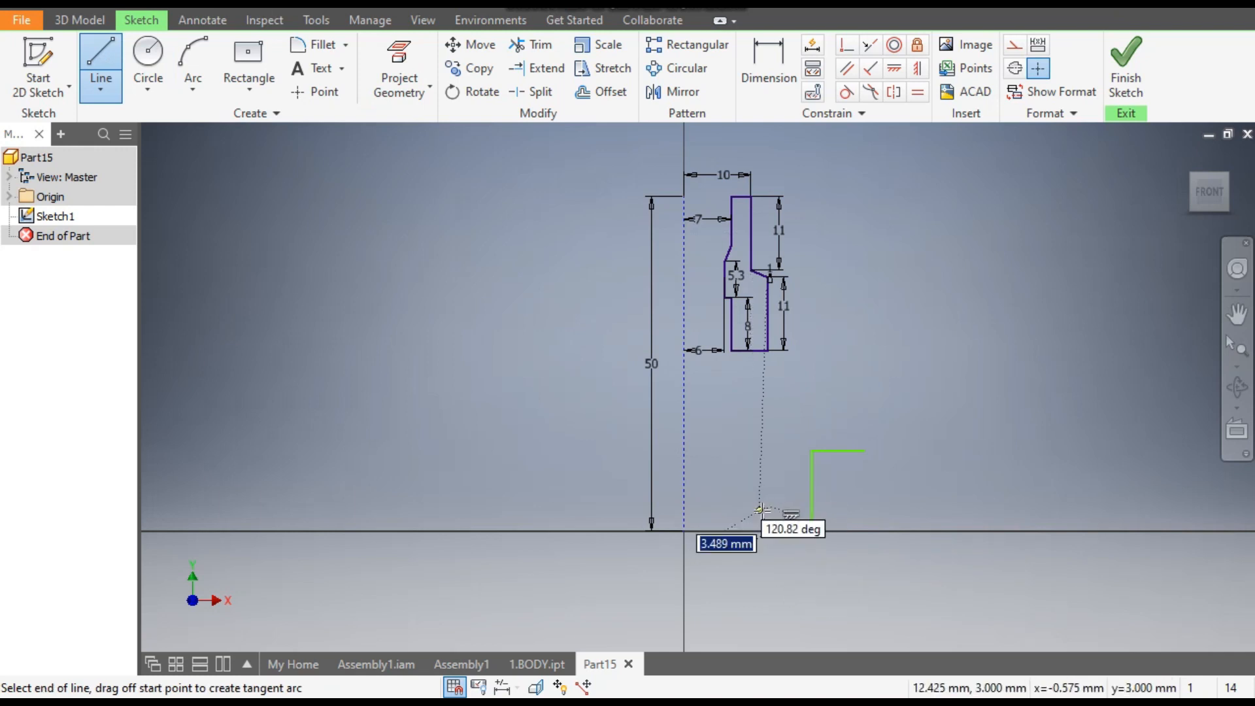
pyautogui.click(771, 531)
pyautogui.click(760, 510)
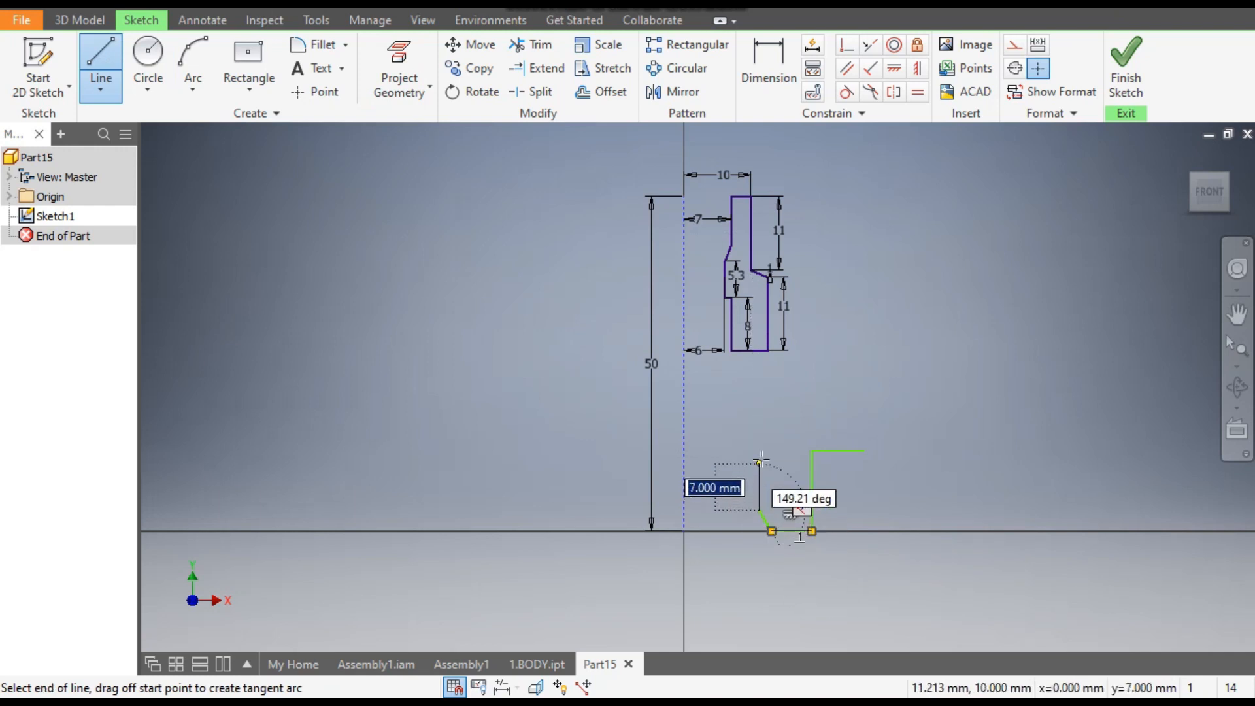
pyautogui.click(760, 424)
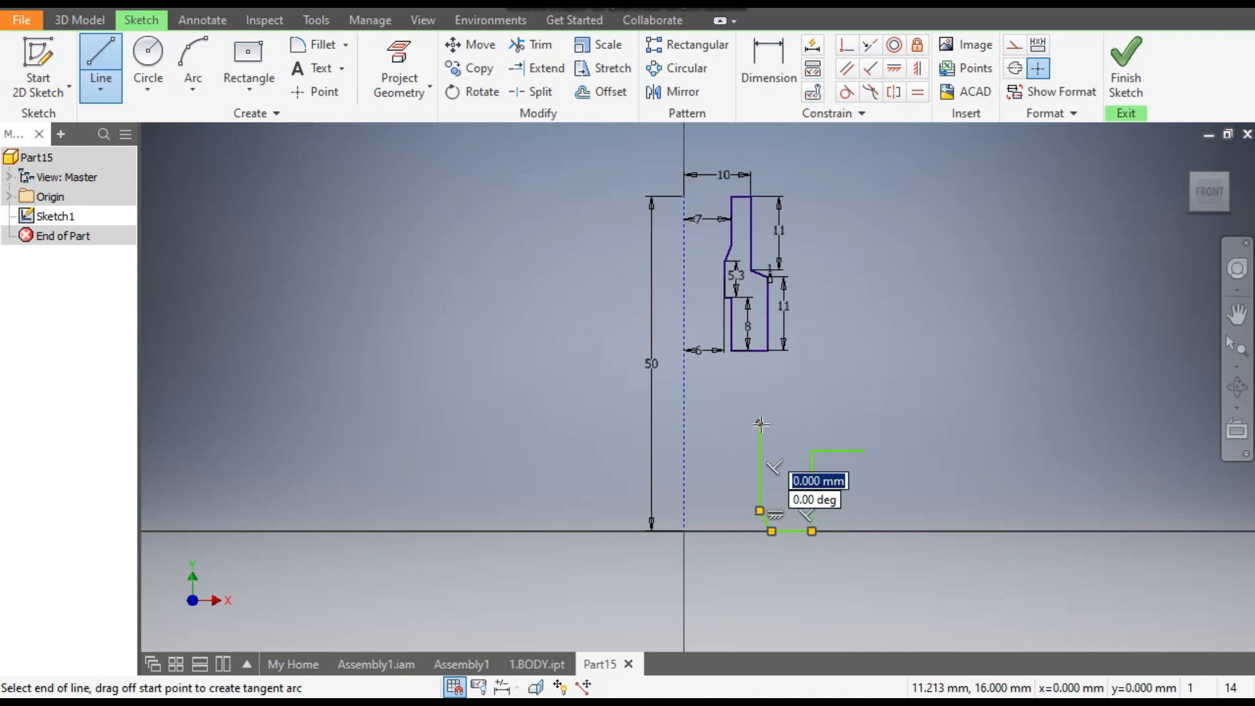
pyautogui.click(809, 424)
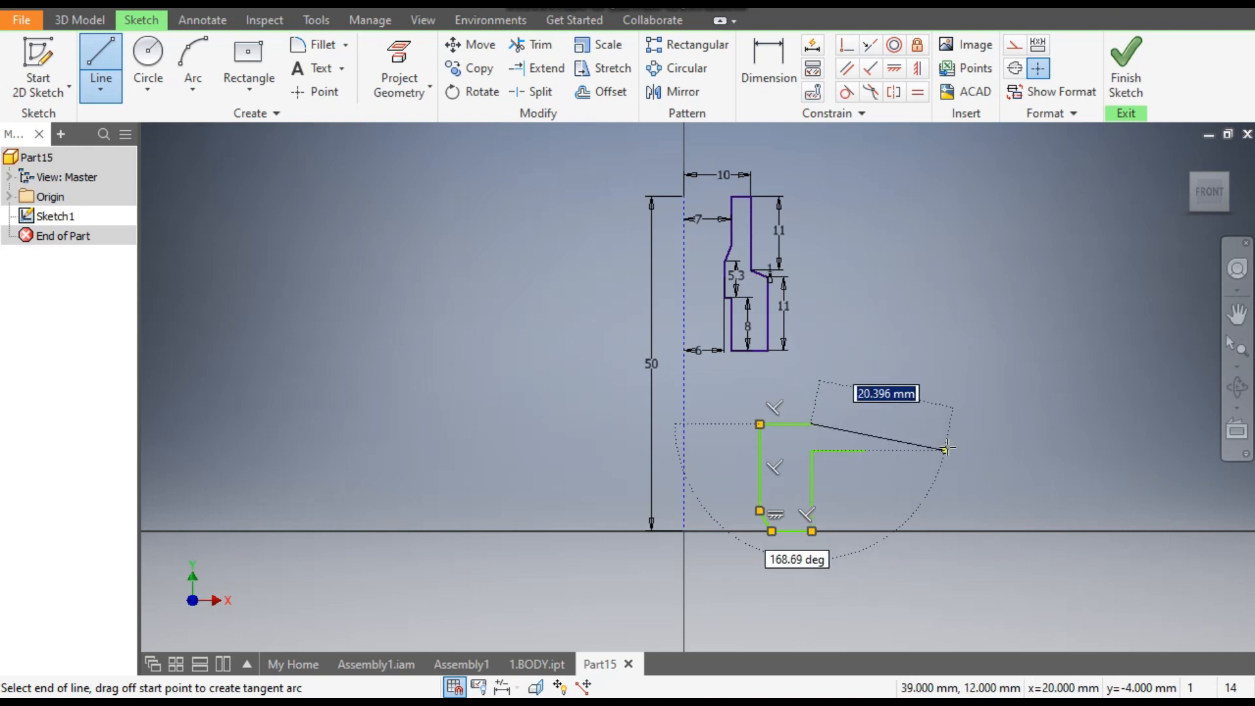
pyautogui.press('Escape')
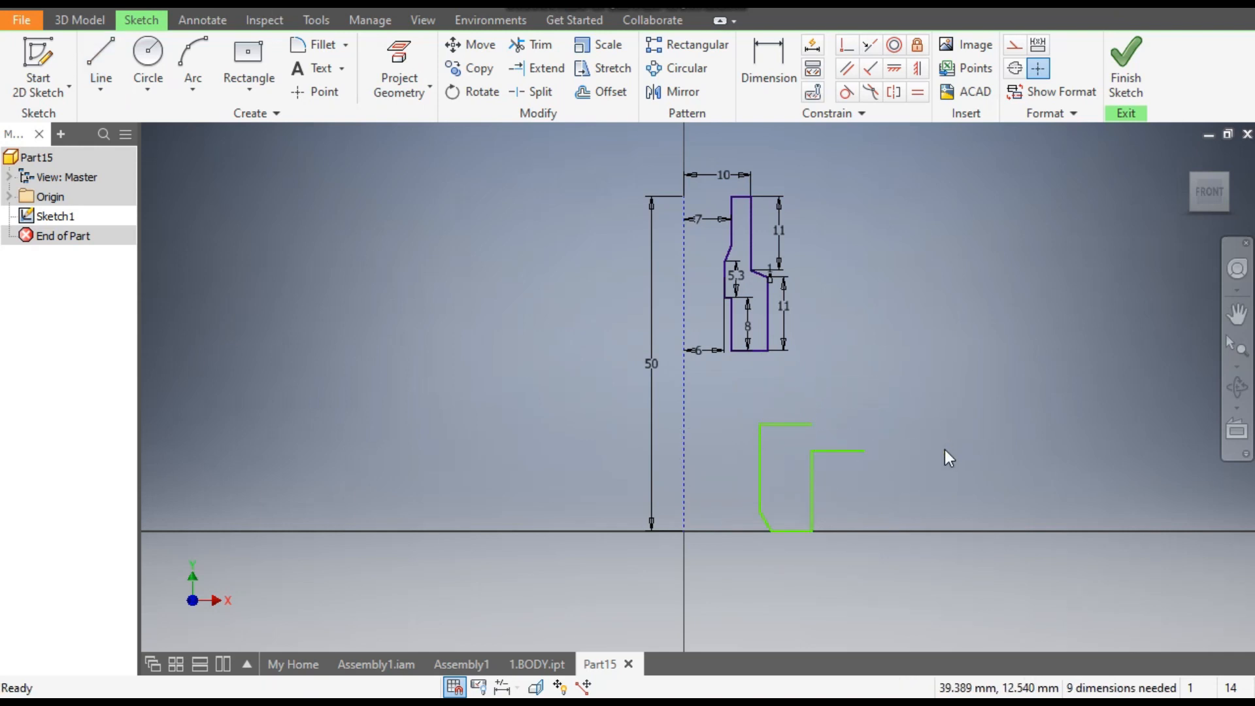
# - Close the lower profile with an outward-bulging three-point arc between the free ends of its two upper horizontal lines
pyautogui.scroll(-3, 779, 494)
pyautogui.moveTo(779, 494); pyautogui.dragTo(624, 422, button='middle')
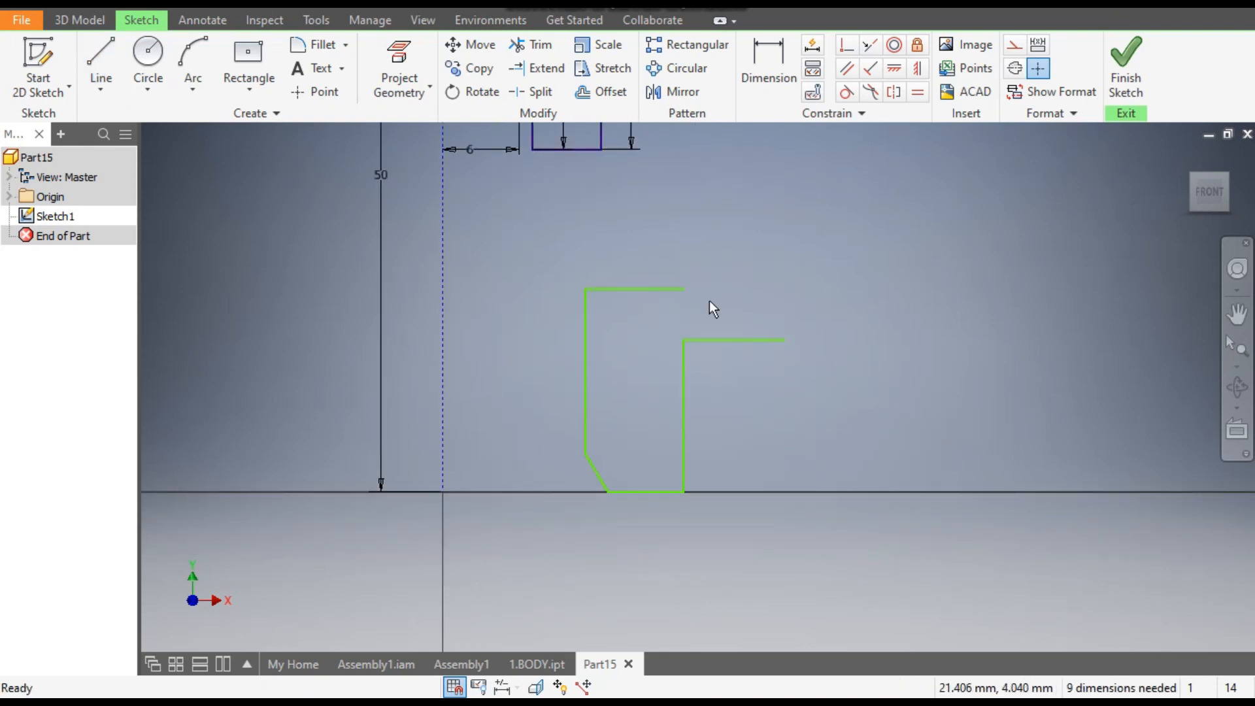
pyautogui.click(188, 45)
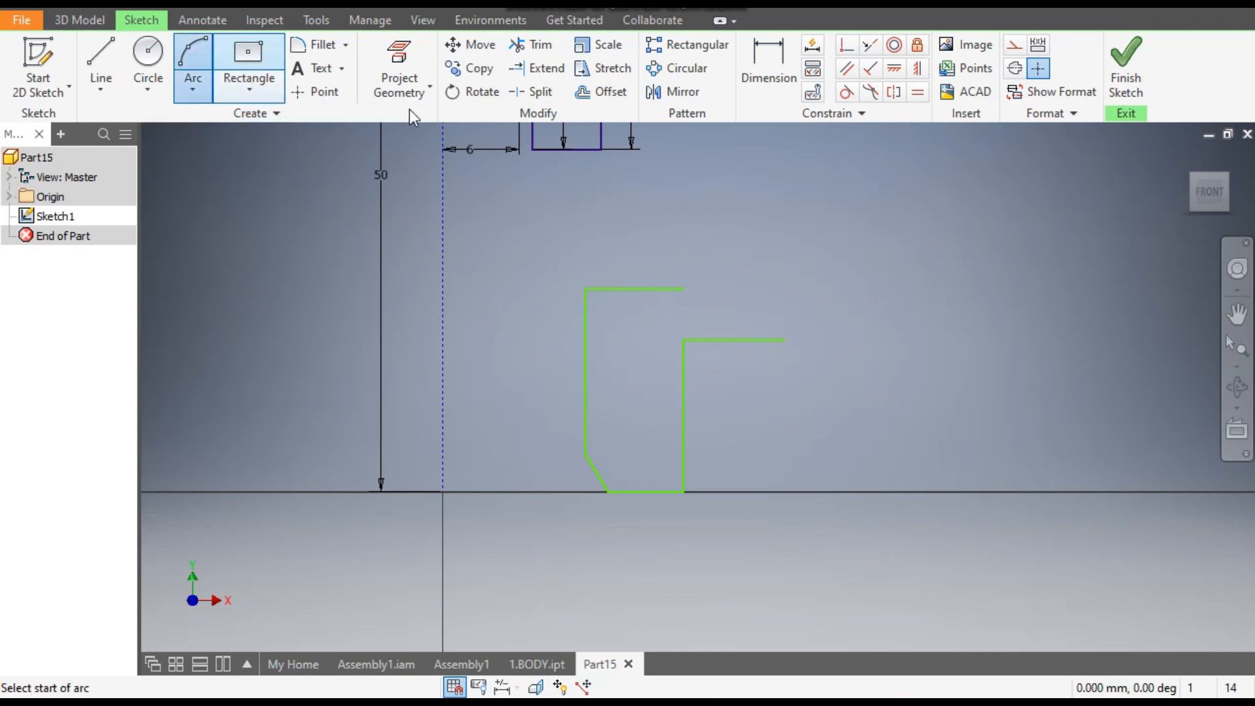
pyautogui.click(684, 288)
pyautogui.click(786, 340)
pyautogui.click(752, 307)
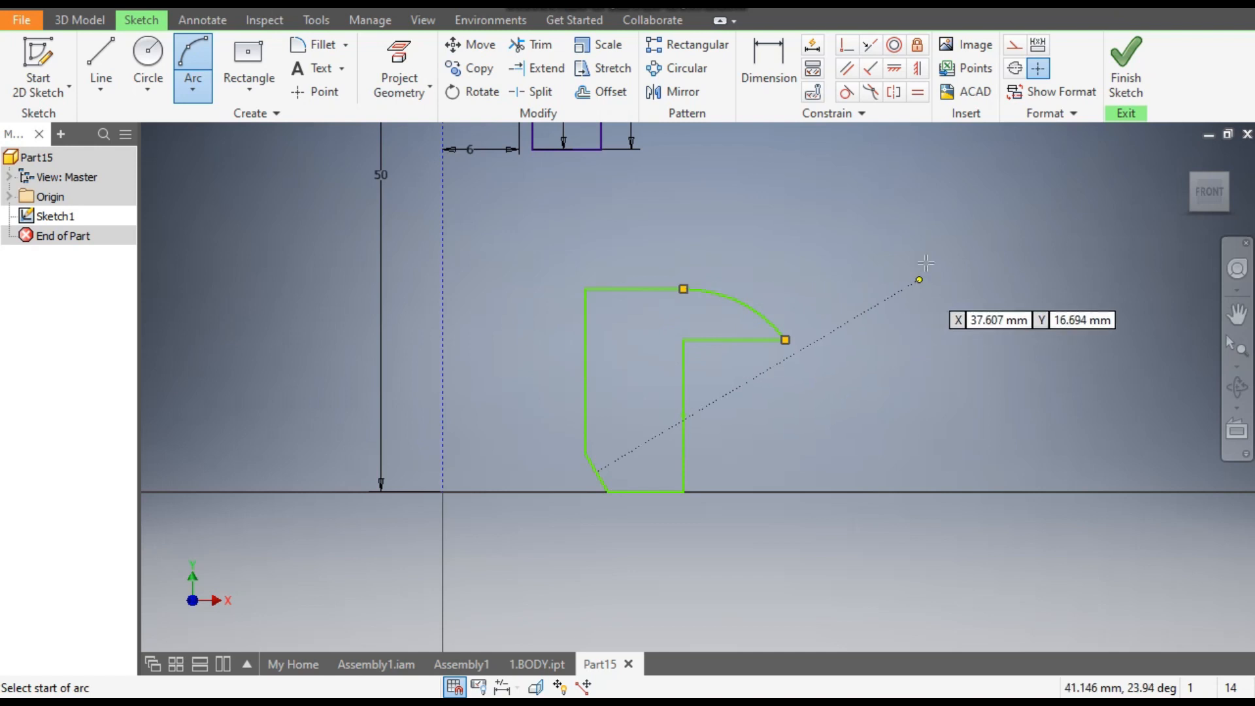
# - Dimension the distance from the construction line to the lower profile's outermost tip as 20 mm
pyautogui.click(774, 74)
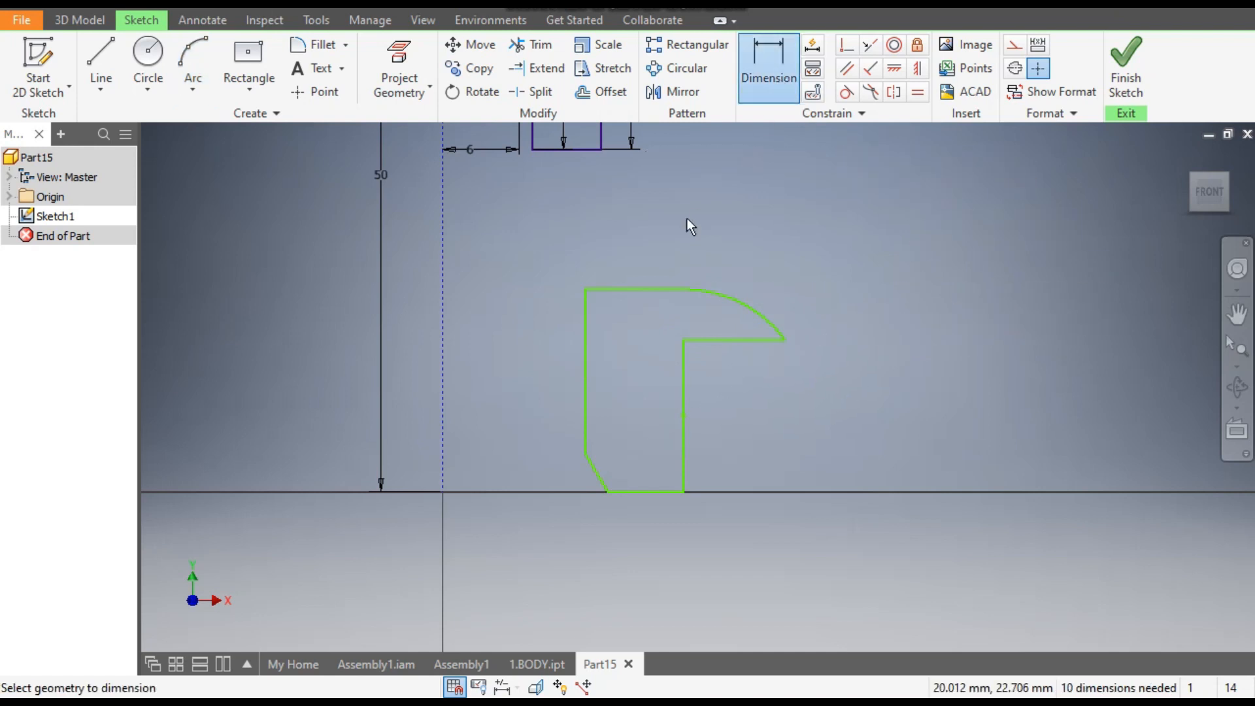
pyautogui.click(442, 338)
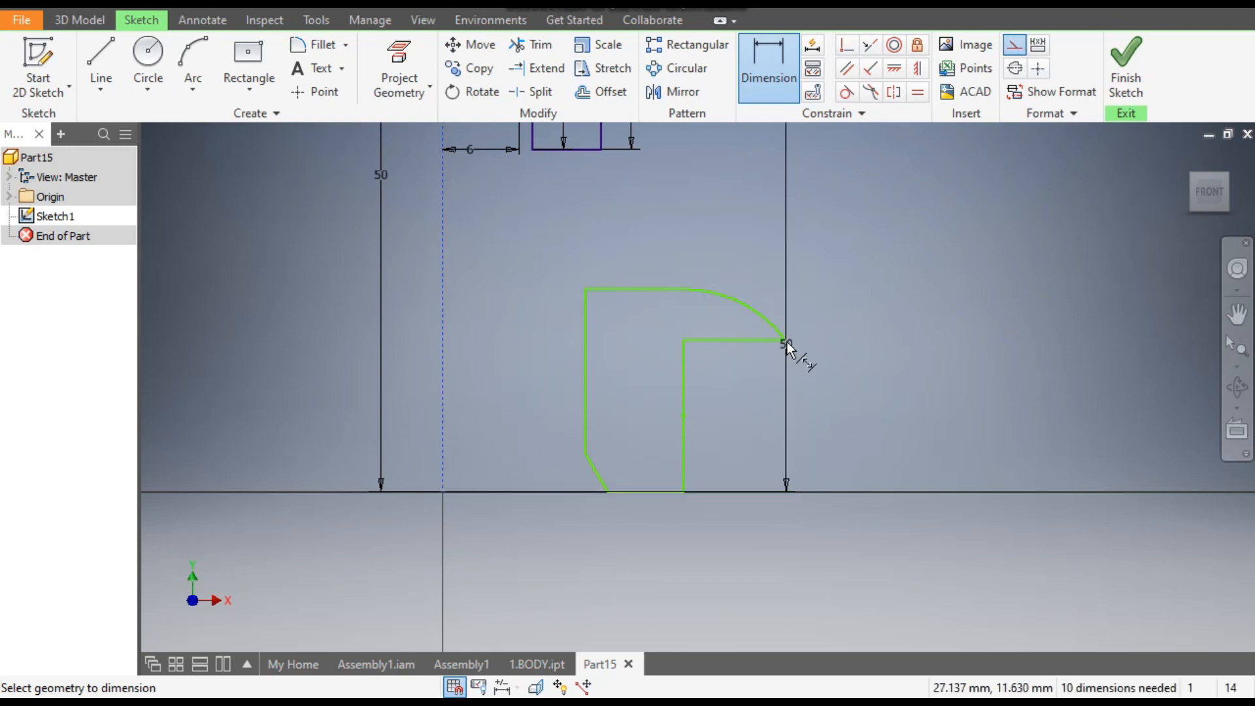
pyautogui.click(786, 339)
pyautogui.click(717, 233)
pyautogui.write('20')
pyautogui.press('Return')
pyautogui.press('Escape')
# - Dimension the distance from the construction line to the lower profile's outer vertical edge as 18 mm
pyautogui.click(769, 63)
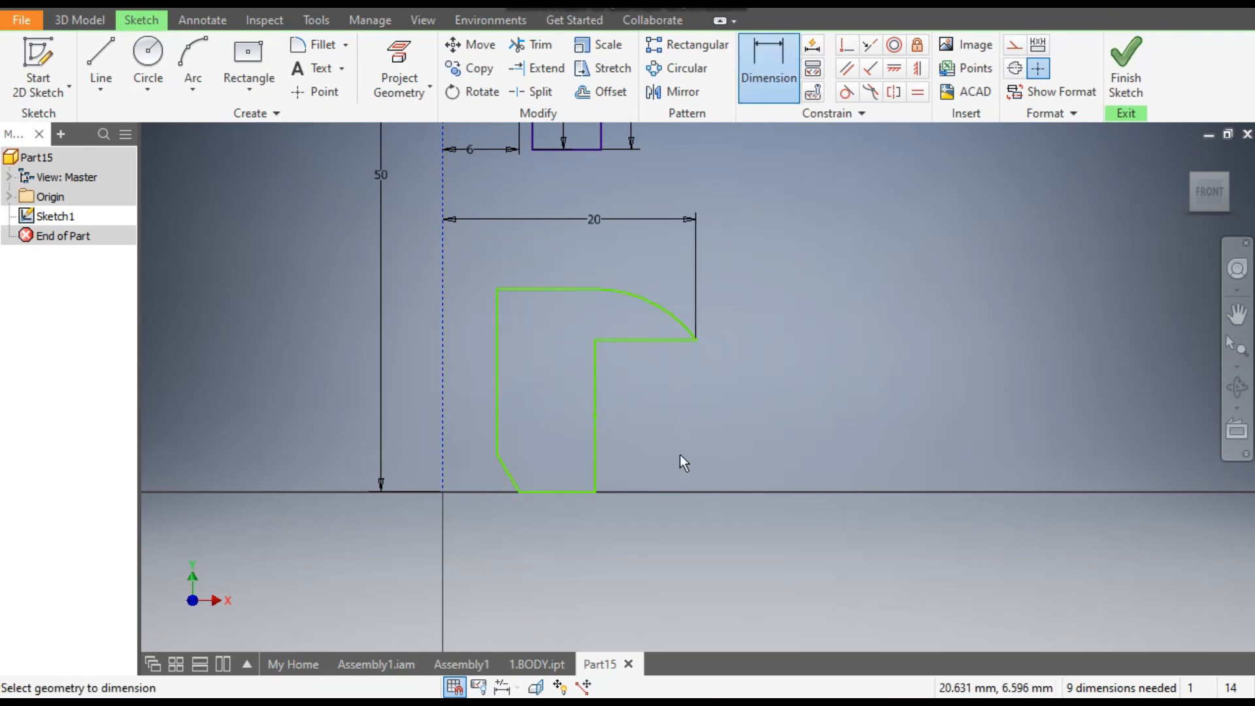
pyautogui.click(599, 448)
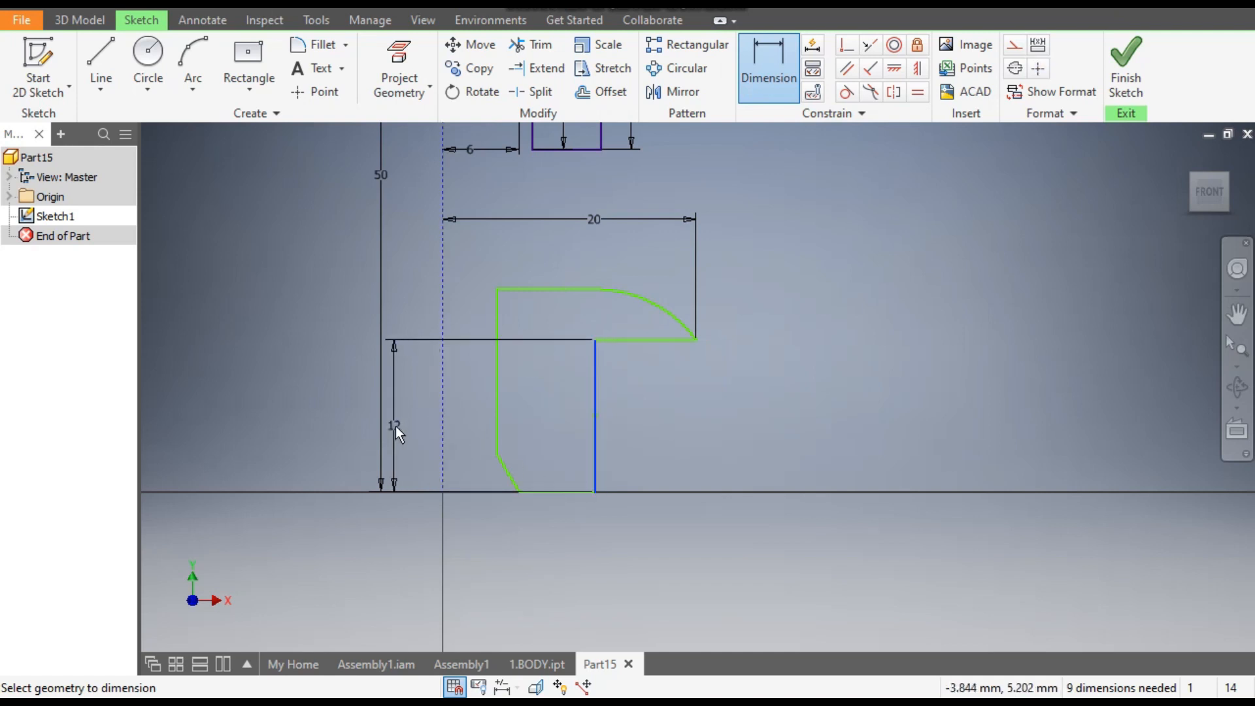
pyautogui.click(466, 413)
pyautogui.write('18')
pyautogui.press('Return')
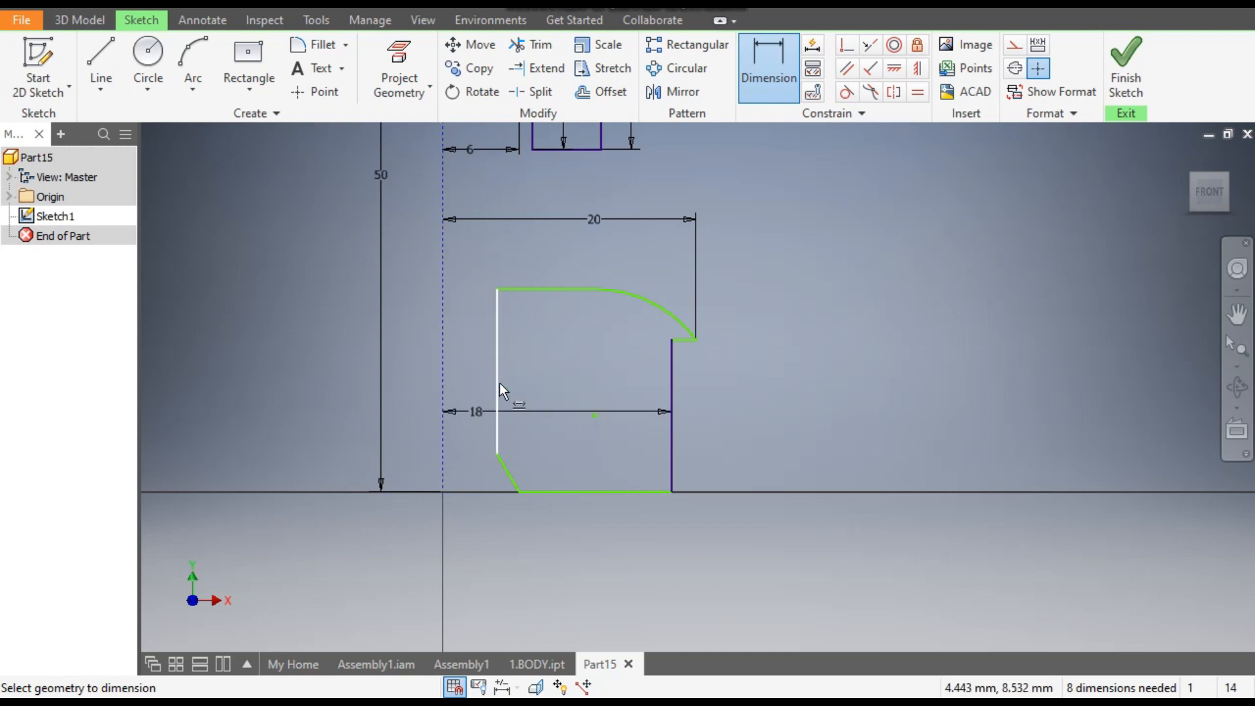
# - Dimension the distance from the construction line to the lower profile's inner vertical edge as 13 mm
pyautogui.click(500, 383)
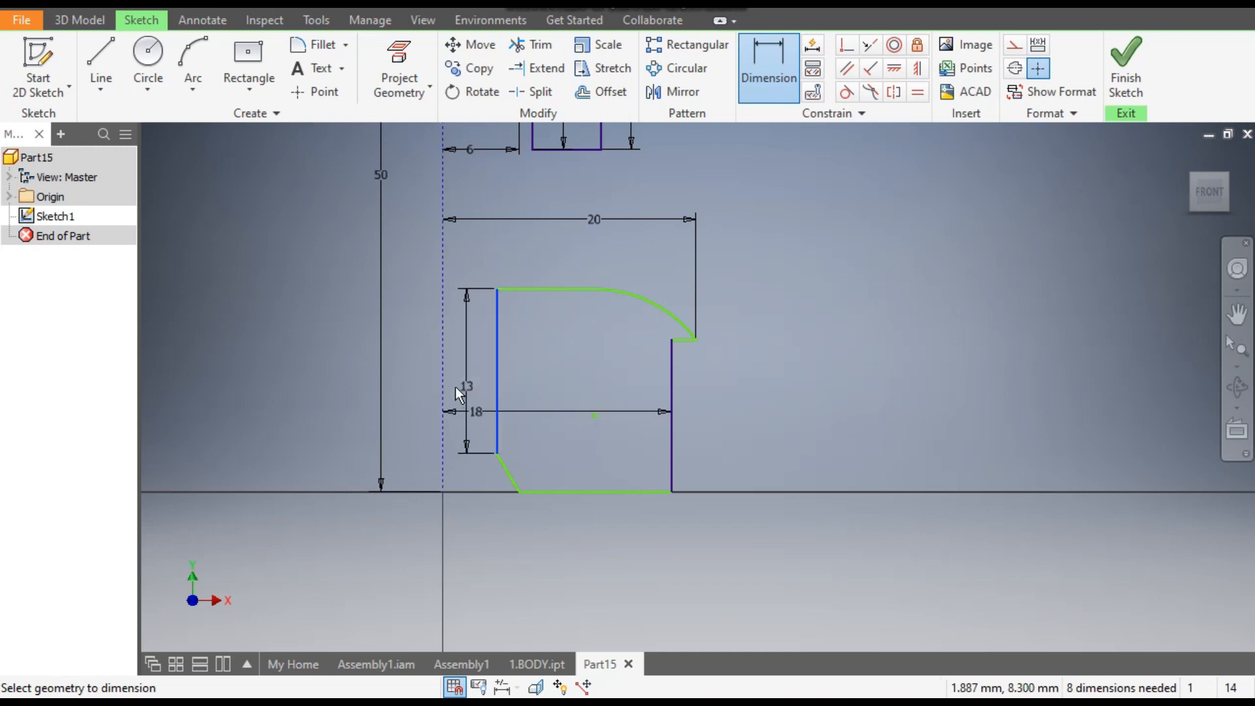
pyautogui.click(460, 383)
pyautogui.write('13')
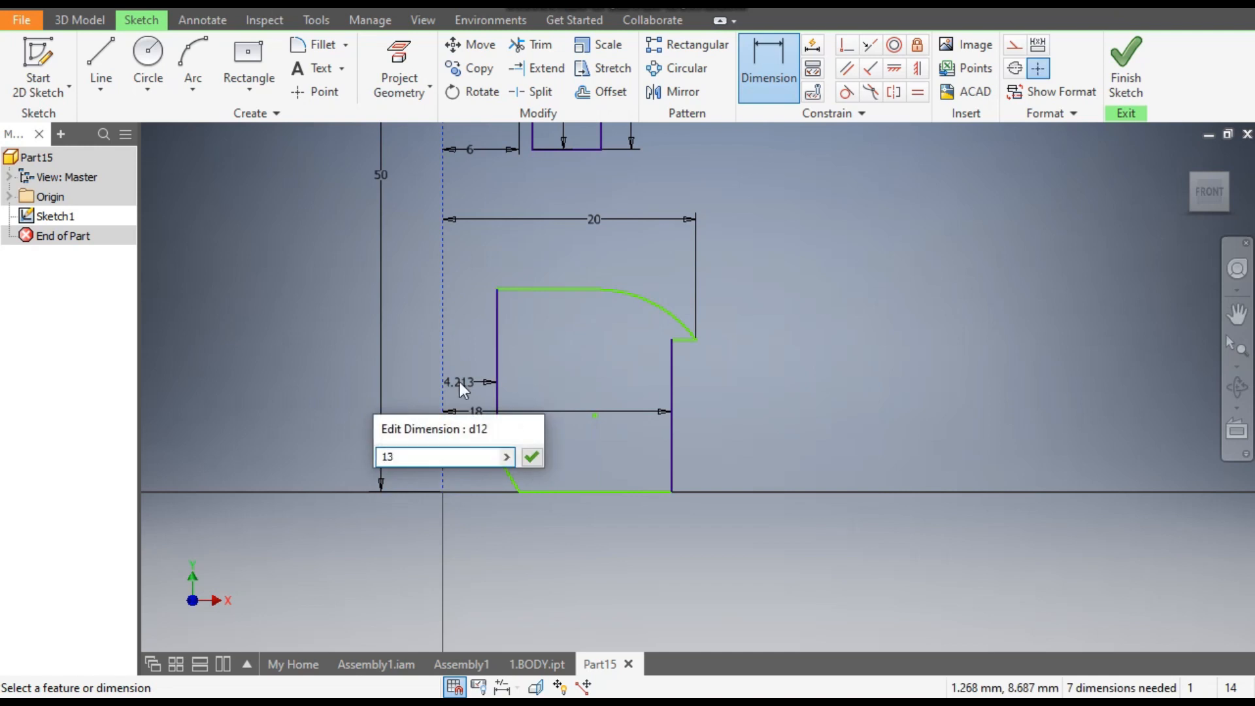
pyautogui.press('Return')
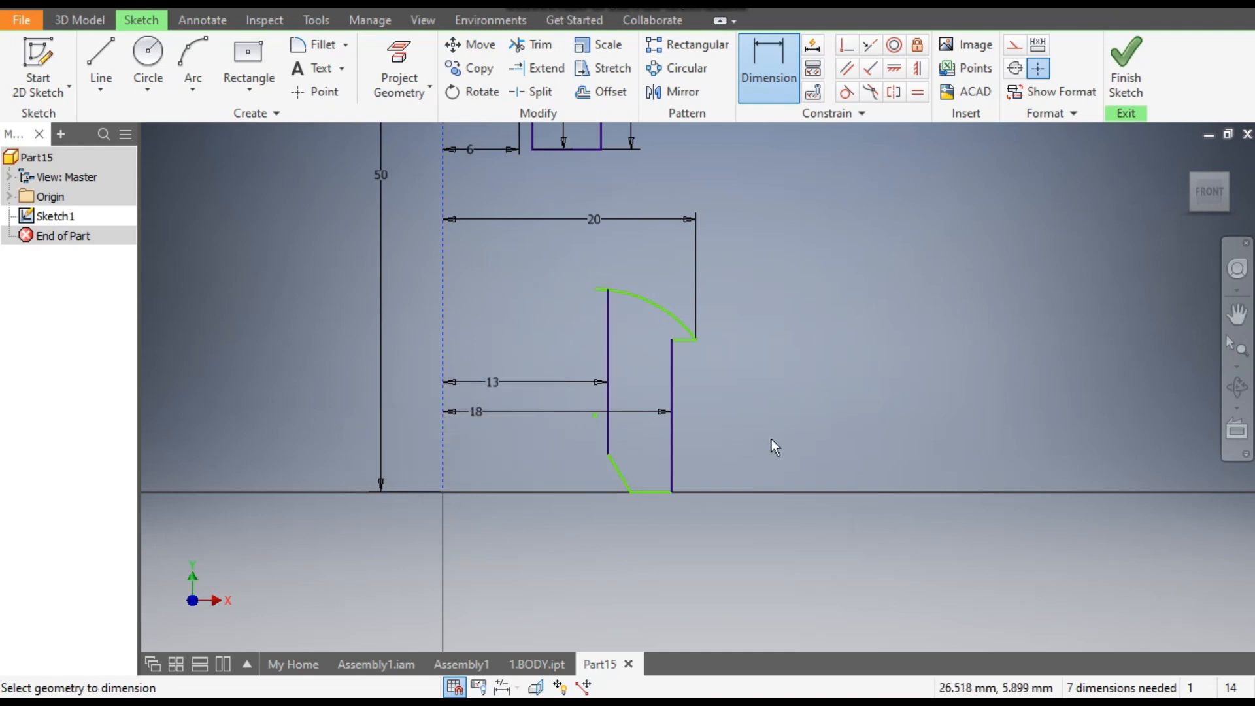
# - Dimension the lower profile's sloped corner as 1 mm high and 2 mm wide
pyautogui.click(622, 482)
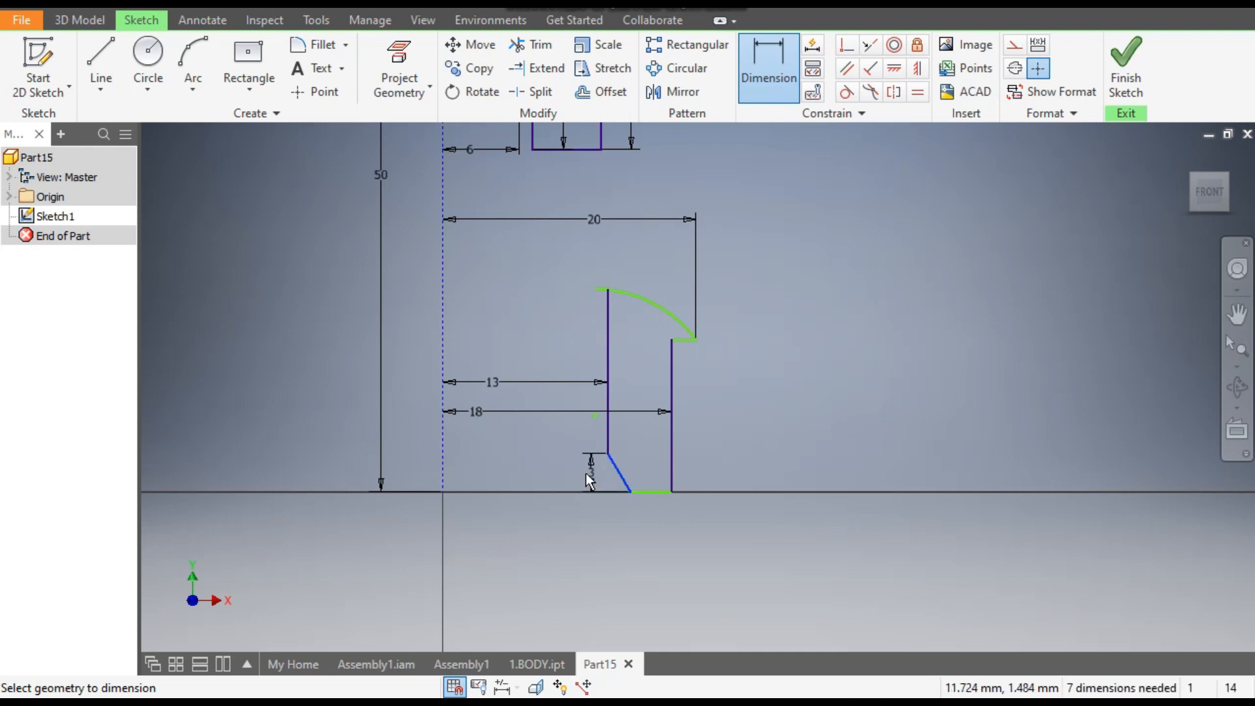
pyautogui.click(584, 480)
pyautogui.write('1')
pyautogui.press('Return')
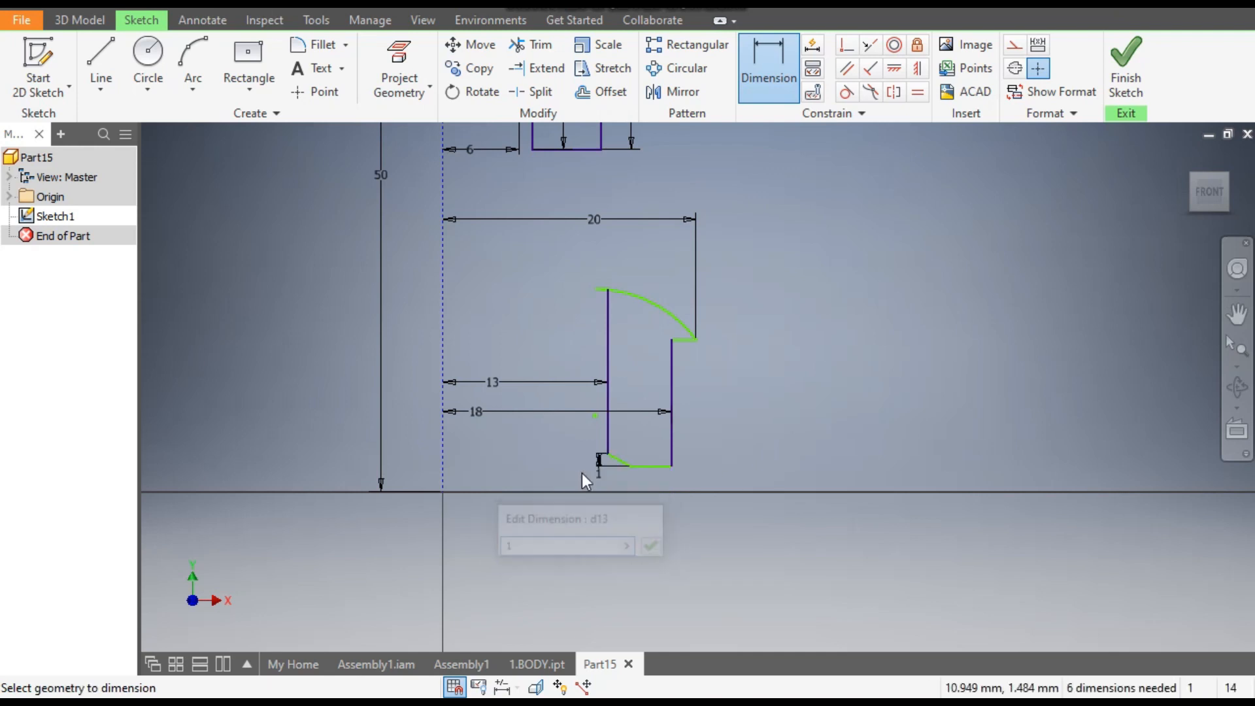
pyautogui.scroll(5, 631, 452)
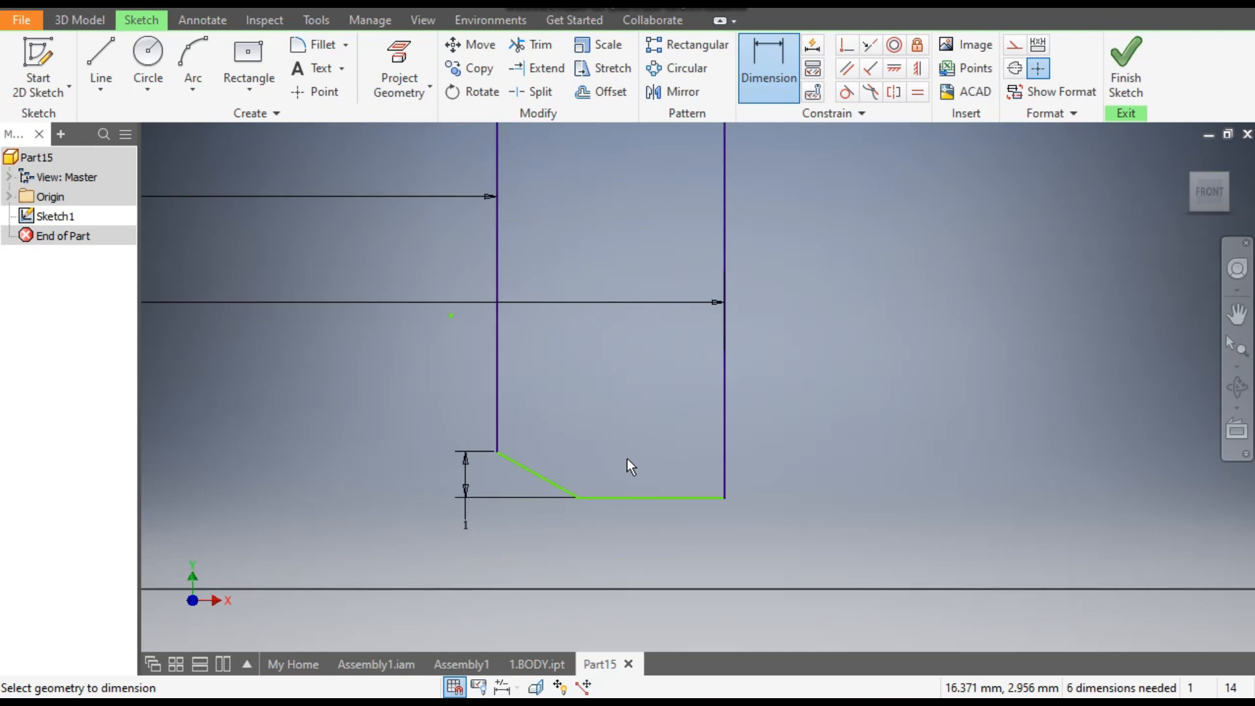
pyautogui.click(556, 482)
pyautogui.click(552, 422)
pyautogui.write('2')
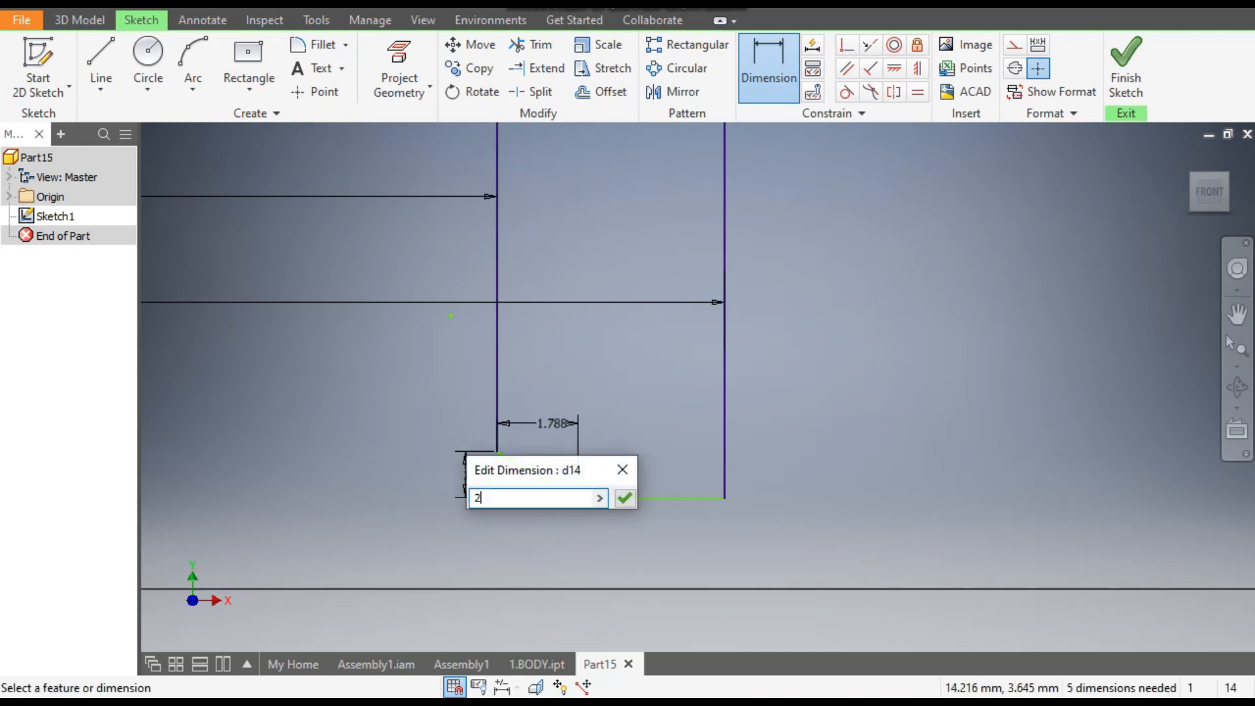
pyautogui.press('Return')
pyautogui.scroll(-4, 618, 465)
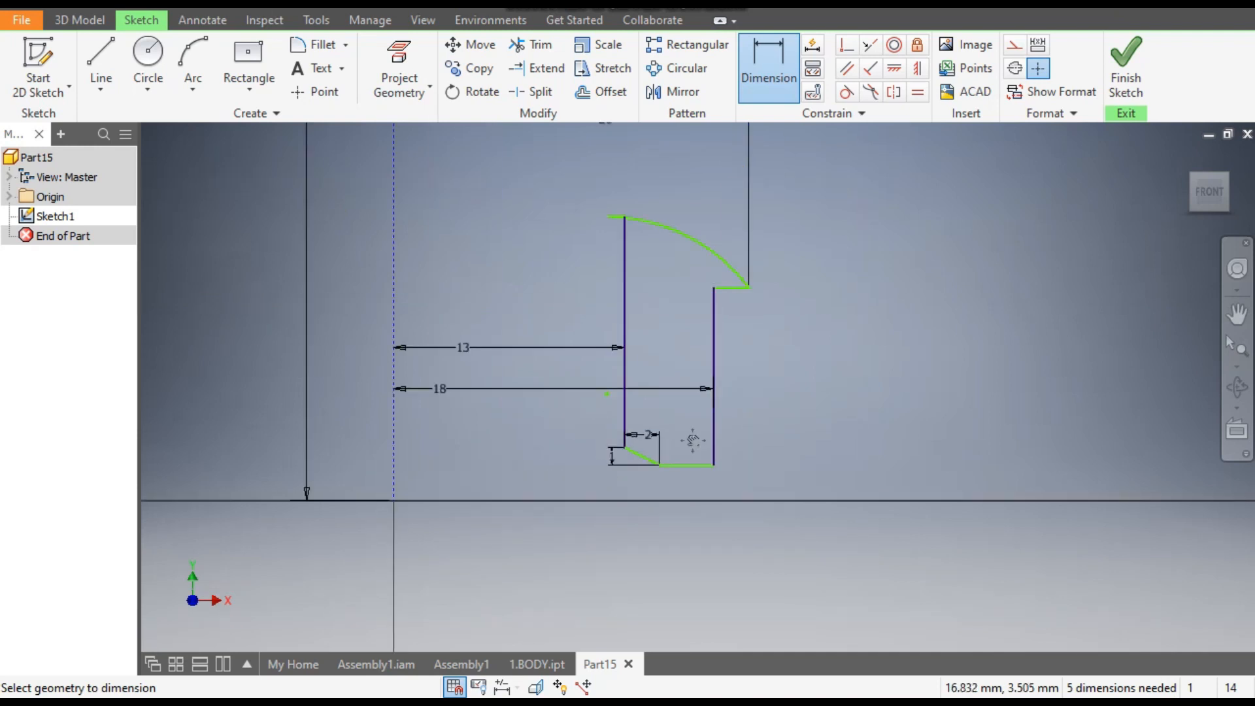
pyautogui.moveTo(693, 440); pyautogui.dragTo(681, 489, button='middle')
pyautogui.press('Escape')
# - Move the arc's upper end outward past the inner vertical edge so the short top edge runs outward again
pyautogui.scroll(6, 614, 260)
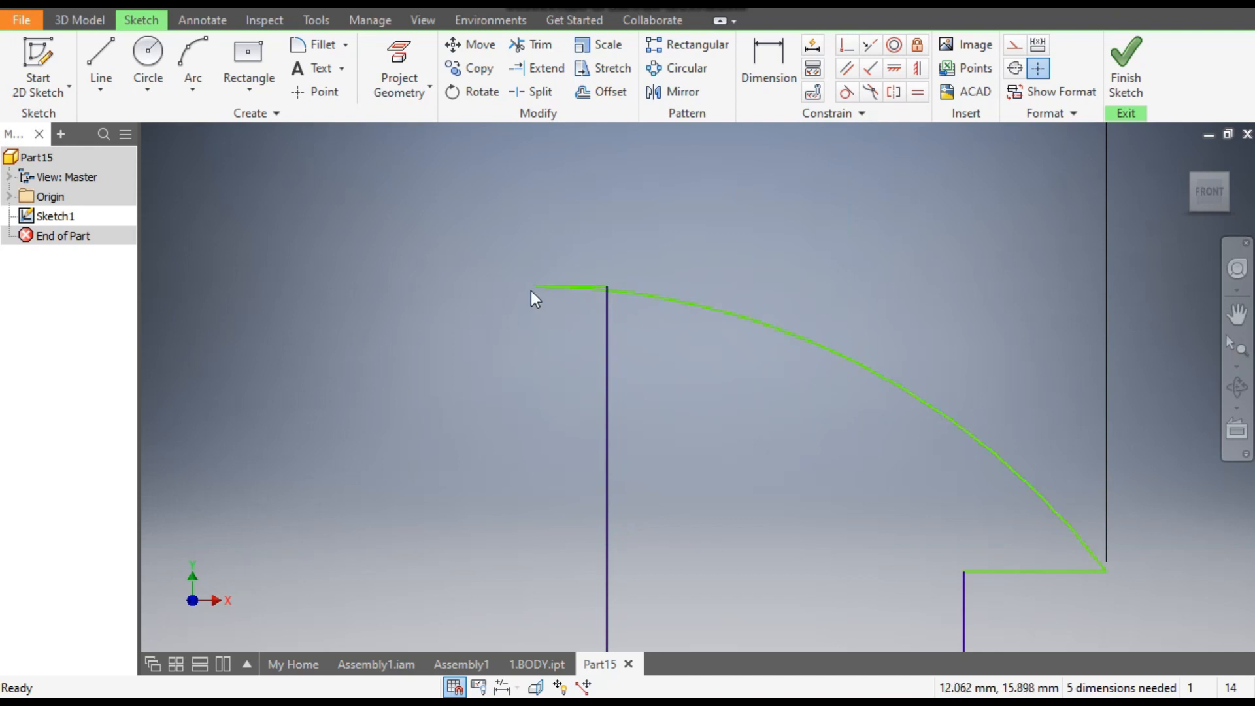
pyautogui.moveTo(536, 287); pyautogui.dragTo(665, 291)
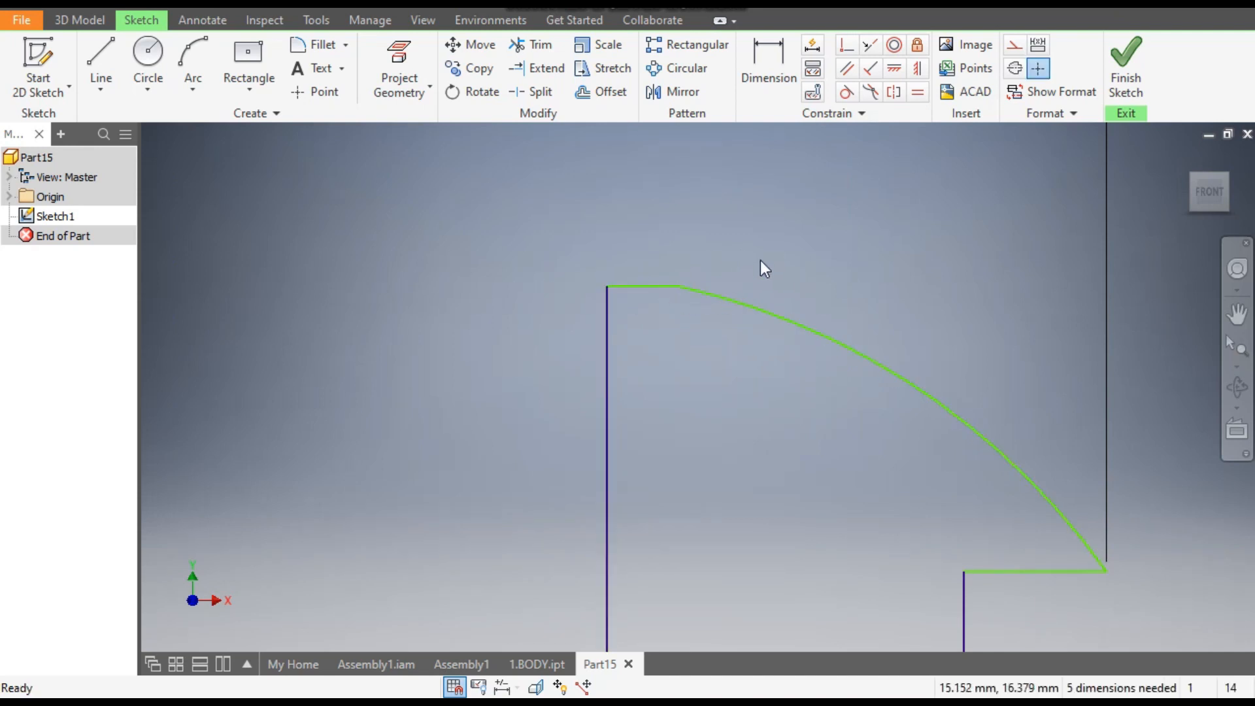
pyautogui.moveTo(737, 289); pyautogui.dragTo(794, 300)
# - Dimension the vertical distance between the lower profile's top edge and the short outer horizontal edge as 2 mm
pyautogui.scroll(-2, 862, 220)
pyautogui.scroll(-2, 955, 310)
pyautogui.moveTo(946, 317); pyautogui.dragTo(877, 381, button='middle')
pyautogui.click(768, 77)
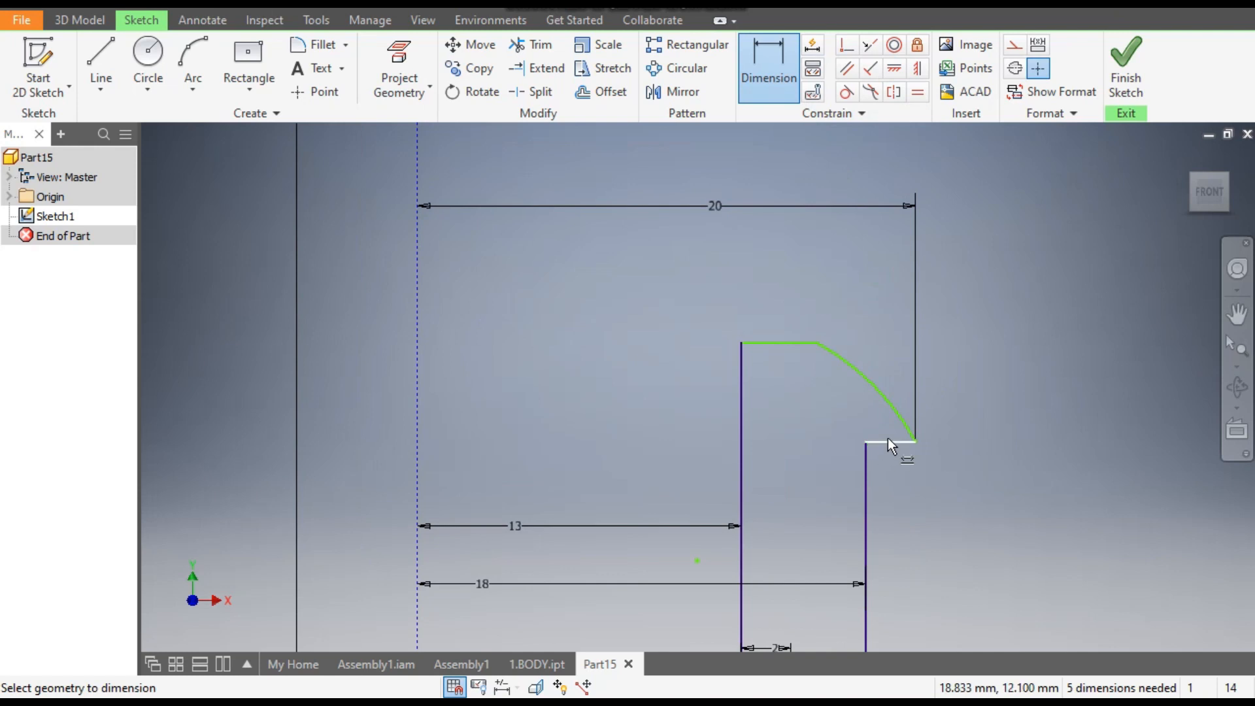
pyautogui.click(888, 442)
pyautogui.click(791, 344)
pyautogui.click(704, 388)
pyautogui.write('2')
pyautogui.press('Return')
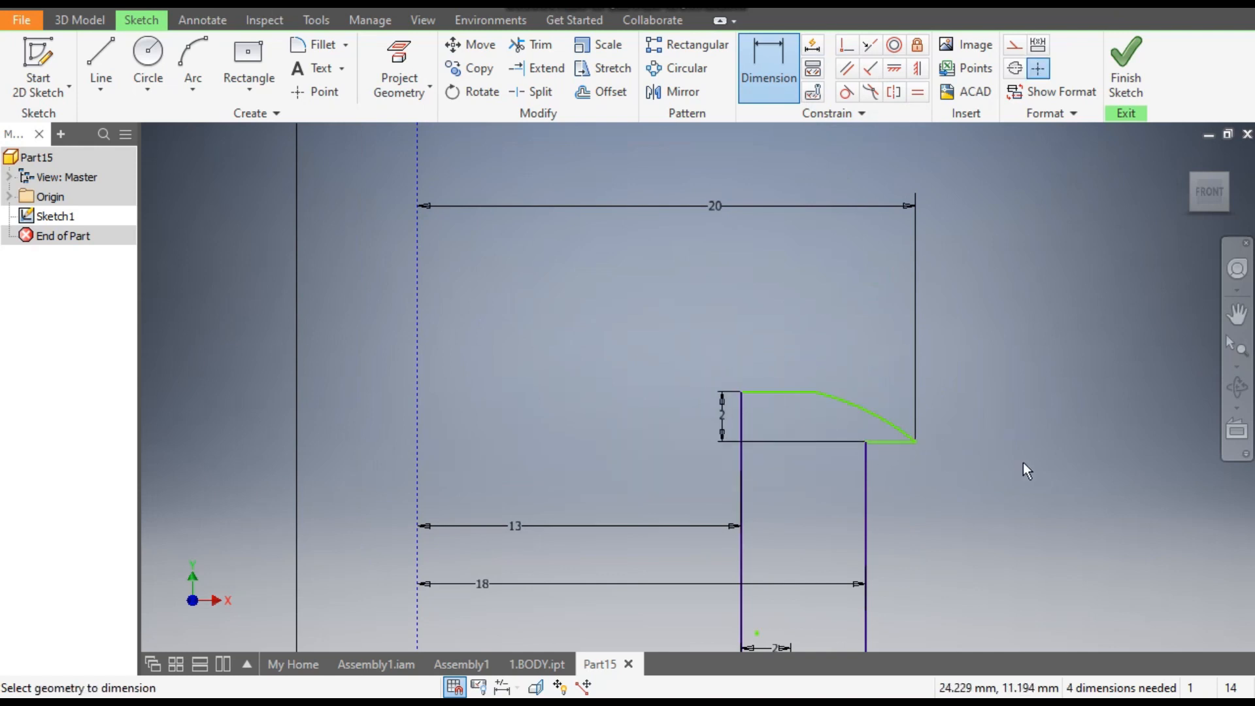
# - Apply a horizontal constraint to align the lower profile's base corner with the foot of the construction line
pyautogui.scroll(-2, 1022, 464)
pyautogui.moveTo(1023, 464)
pyautogui.mouseDown(button='middle')
pyautogui.moveTo(967, 415)
pyautogui.moveTo(921, 313)
pyautogui.mouseUp(button='middle')
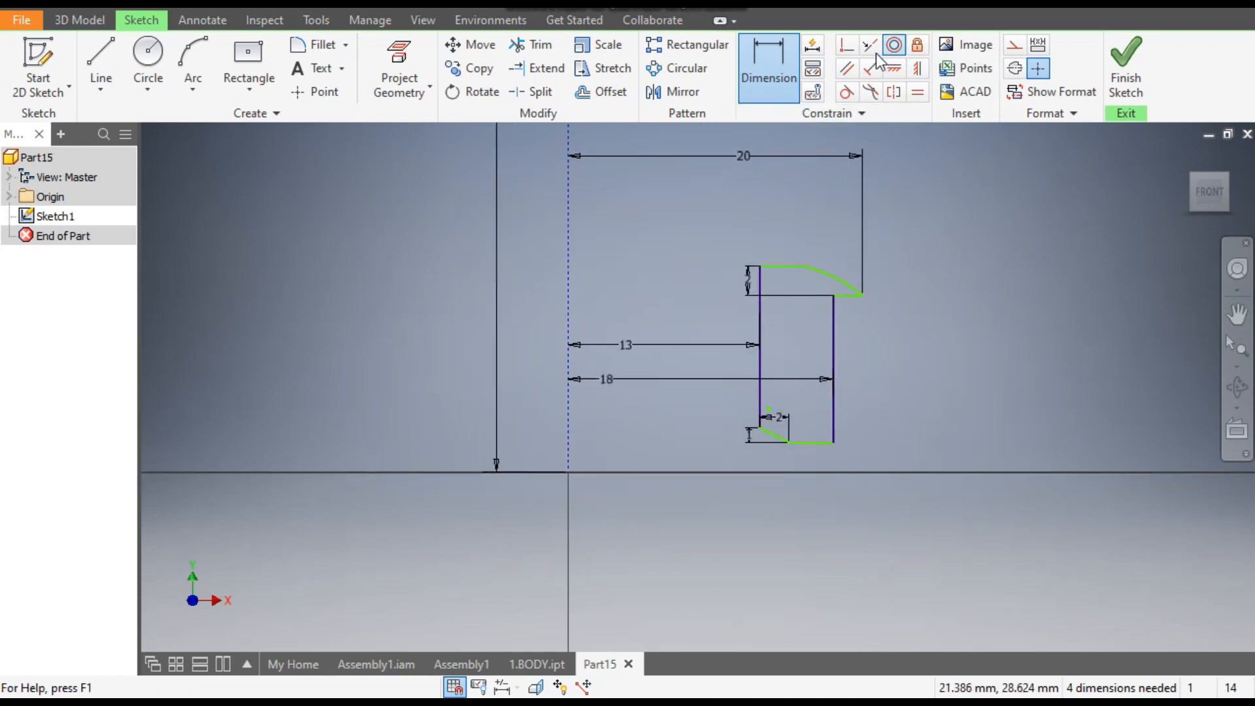
pyautogui.click(895, 68)
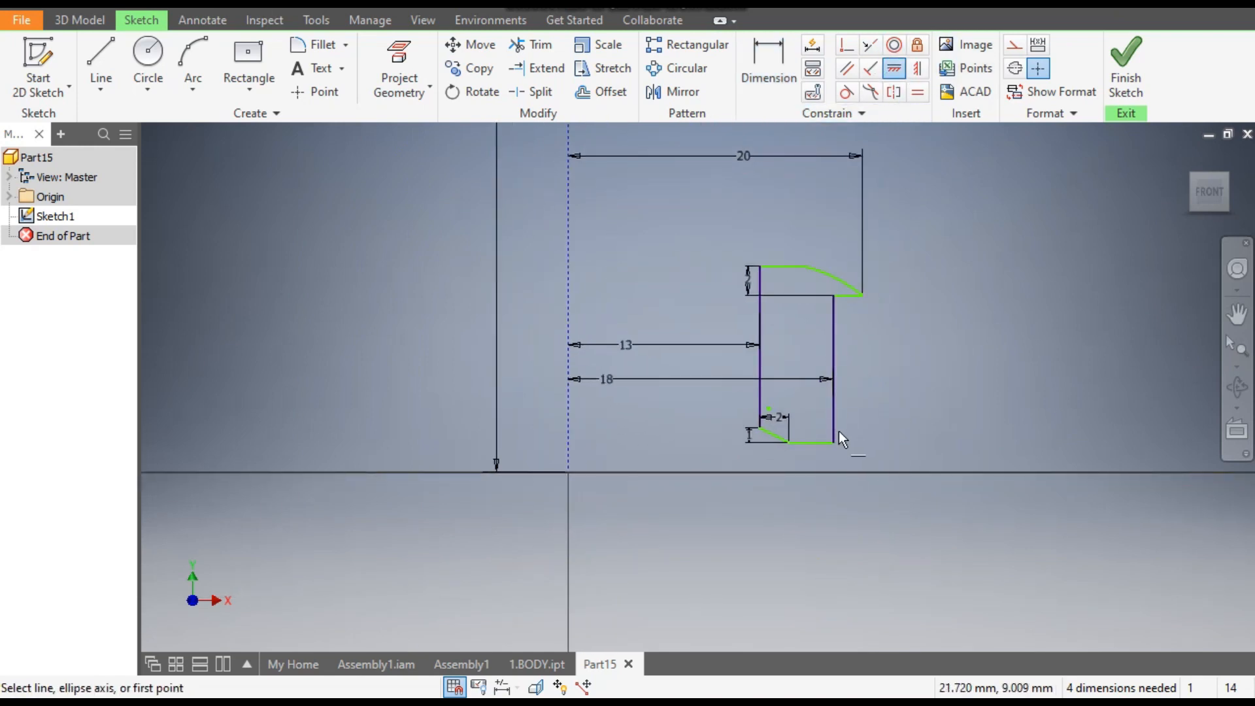
pyautogui.click(793, 444)
pyautogui.click(557, 472)
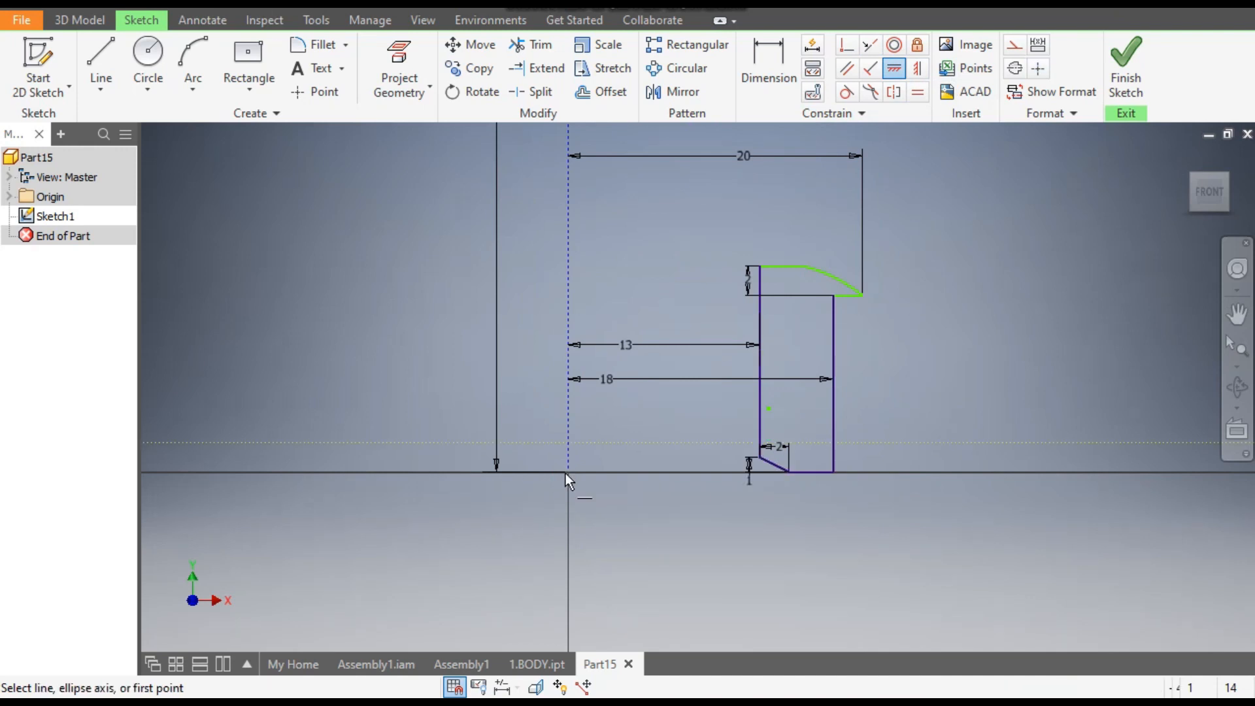
# - Dimension the lower profile's overall height from base line to top edge as 12 mm
pyautogui.click(776, 53)
pyautogui.click(783, 268)
pyautogui.click(810, 472)
pyautogui.click(937, 395)
pyautogui.write('12')
pyautogui.press('Return')
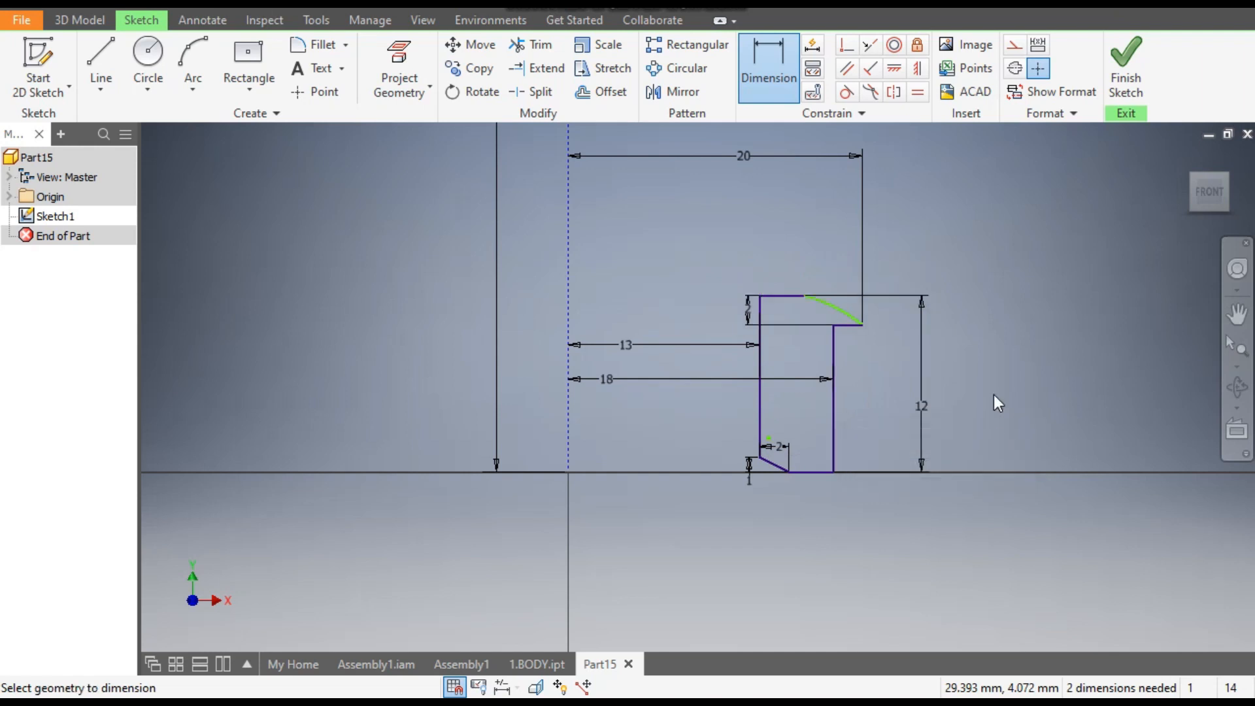
# - Make the lower profile's arc tangent to its horizontal top edge
pyautogui.scroll(3, 858, 323)
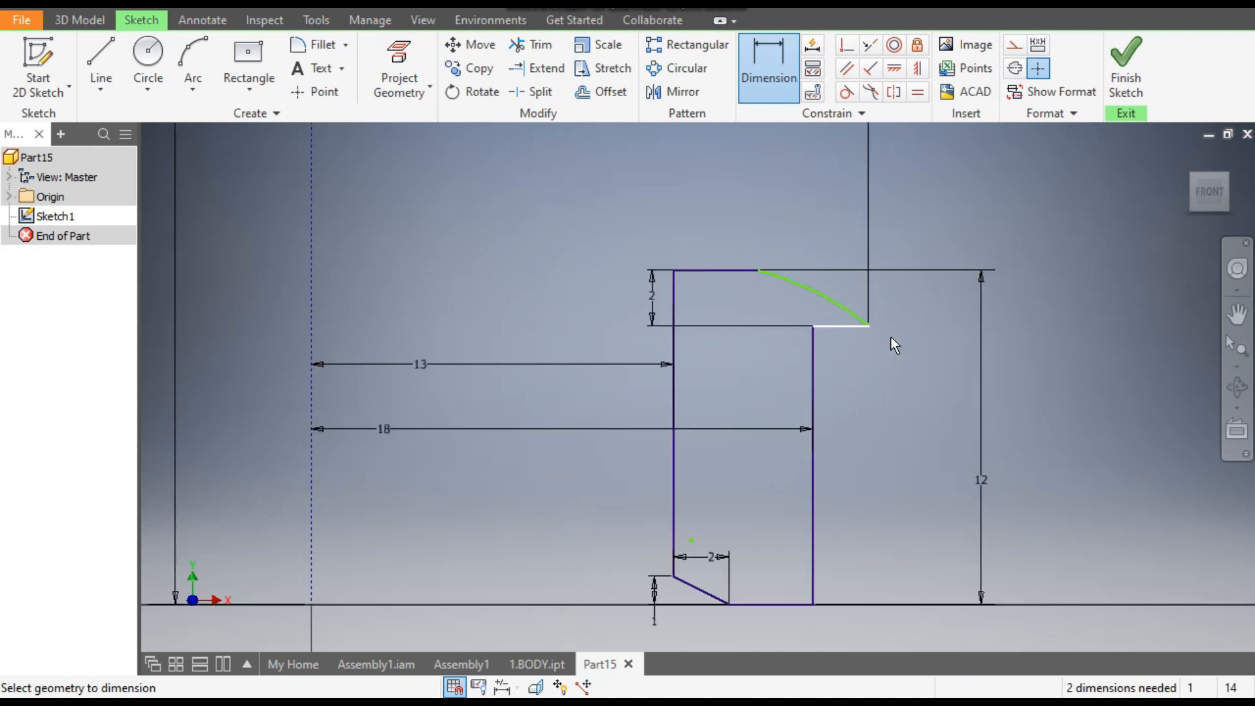
pyautogui.press('Escape')
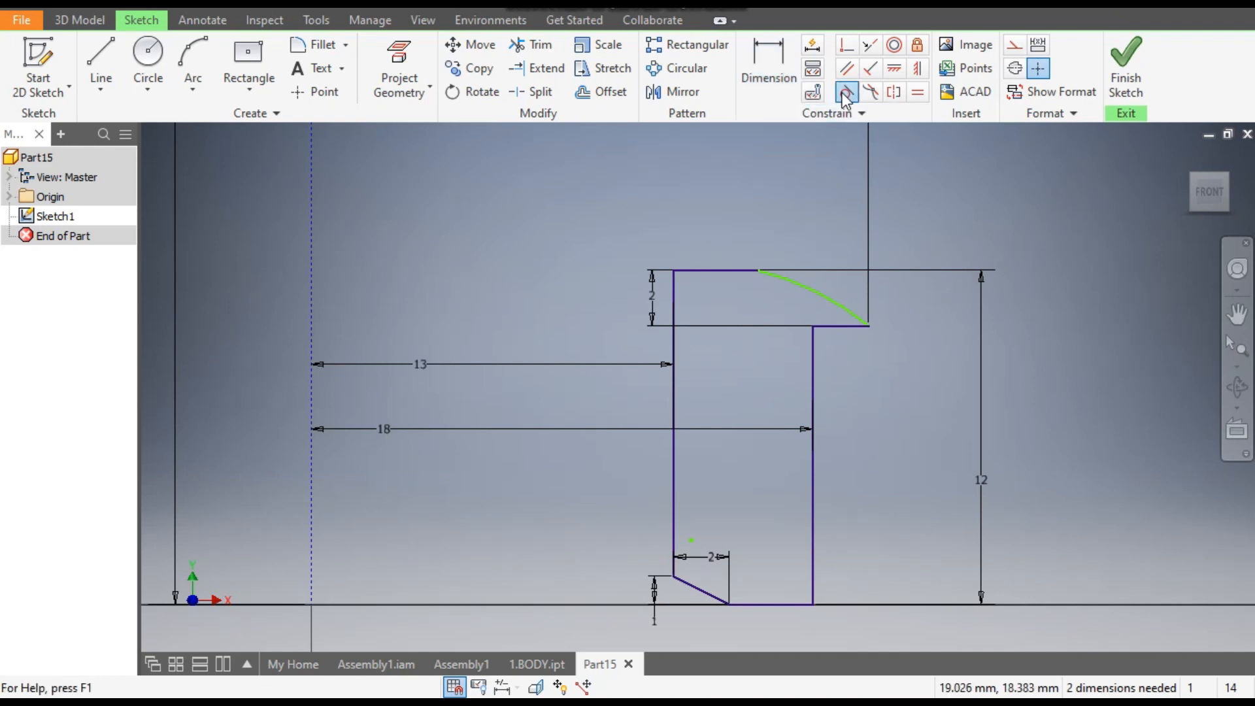
pyautogui.click(721, 270)
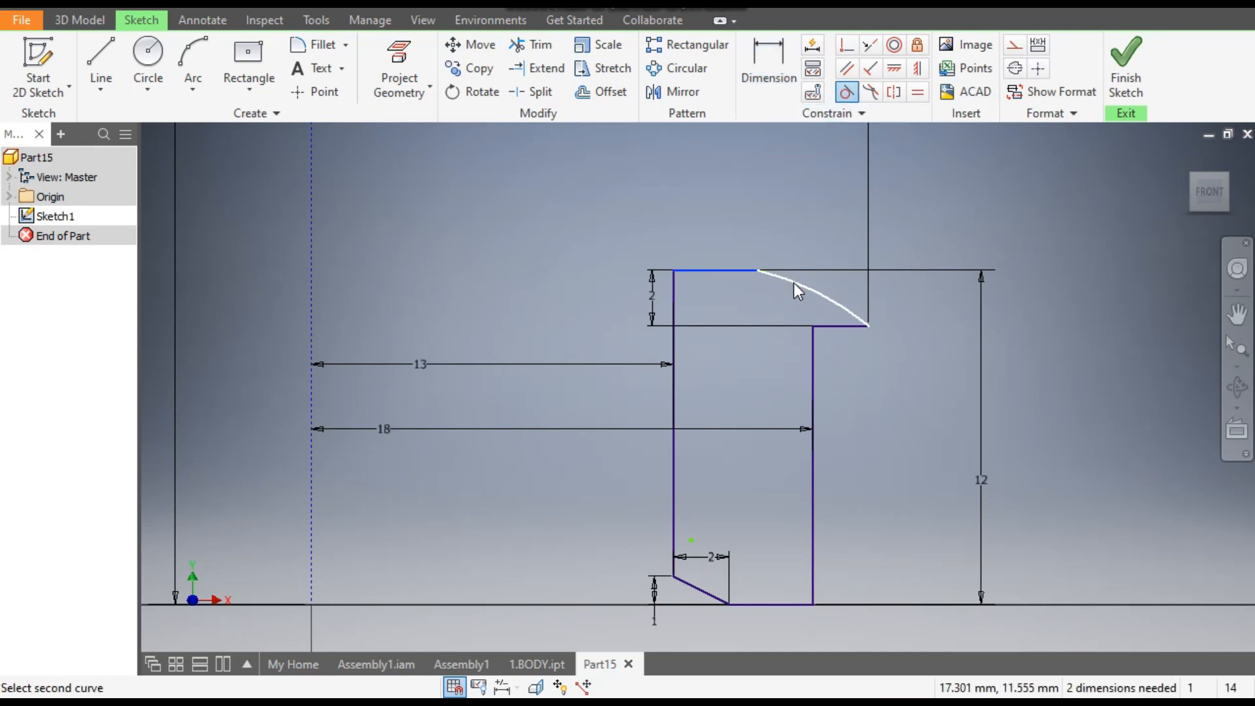
pyautogui.click(794, 282)
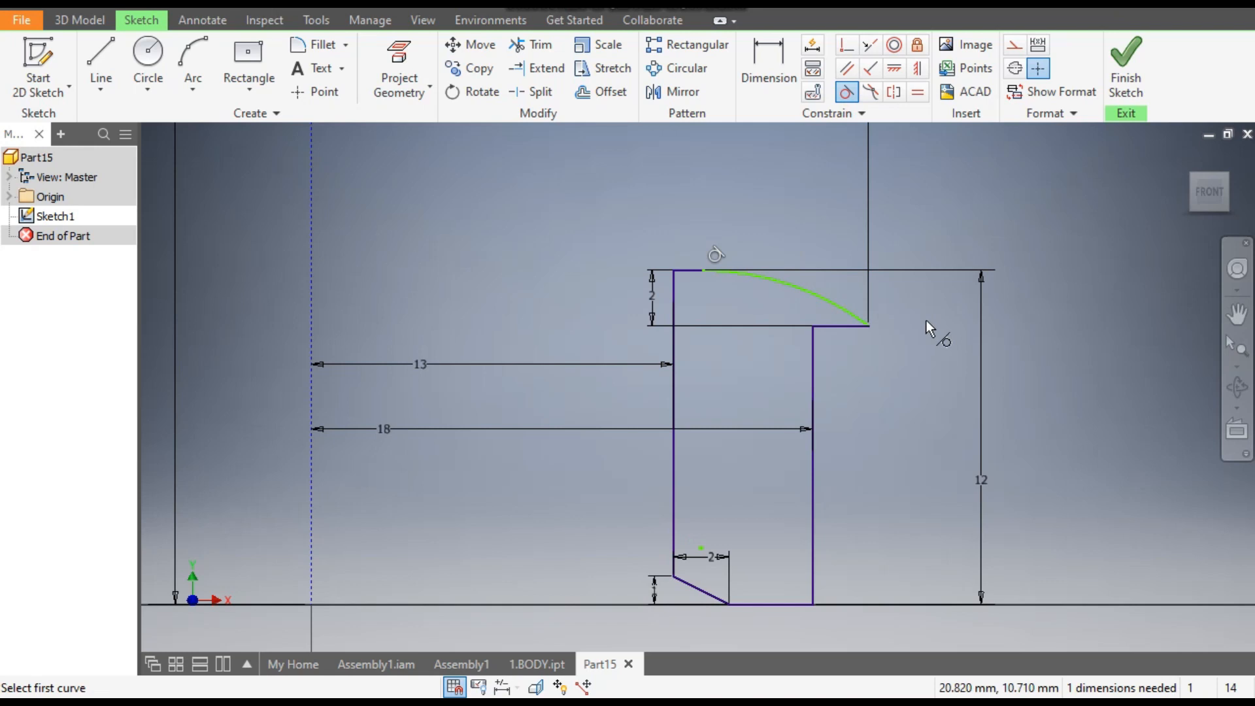
# - Apply a vertical constraint to align the arc's upper end with the corner atop the outer vertical edge
pyautogui.click(917, 73)
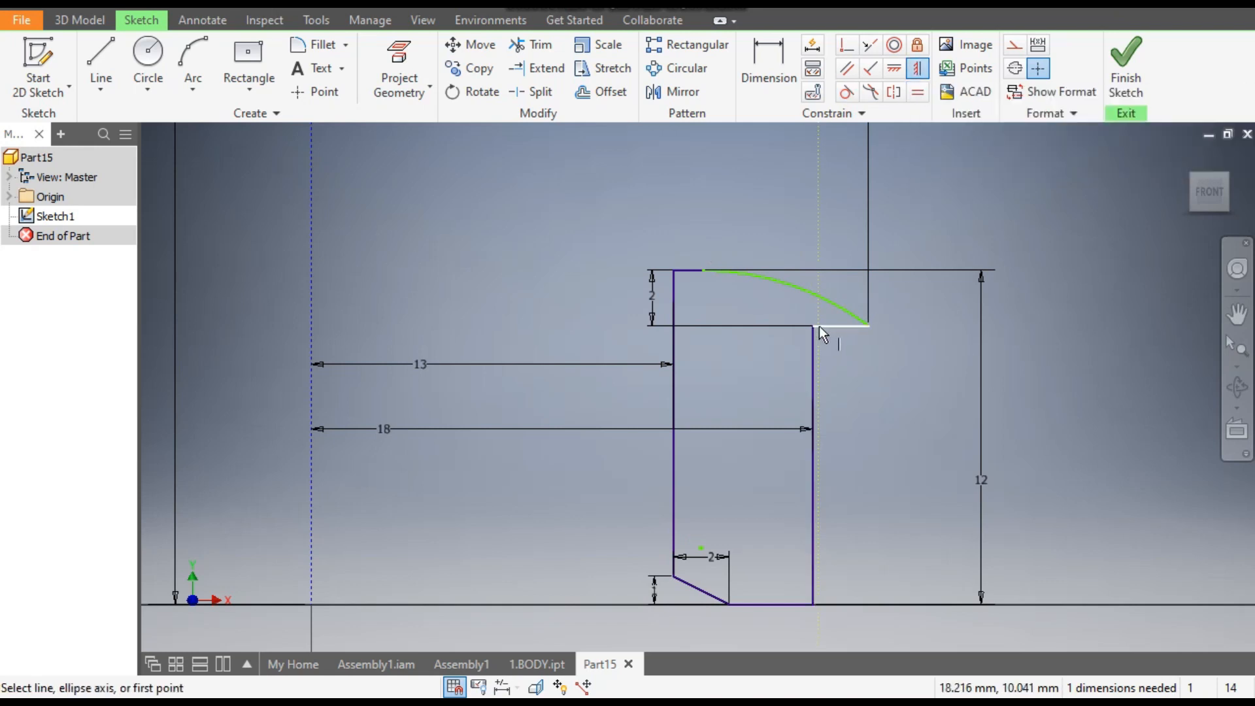
pyautogui.click(815, 327)
pyautogui.click(706, 270)
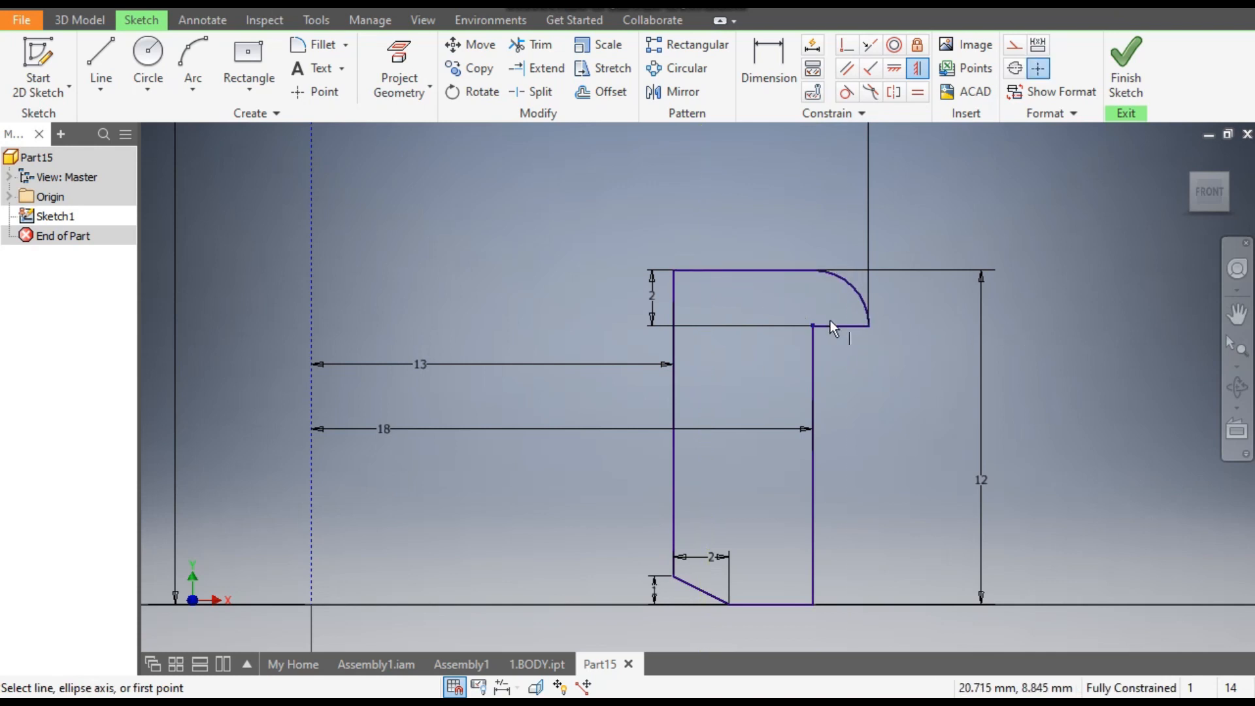
# - Finish the sketch and revolve both profiles a full turn about the dashed construction line
pyautogui.scroll(-5, 850, 445)
pyautogui.moveTo(854, 449); pyautogui.dragTo(840, 538, button='middle')
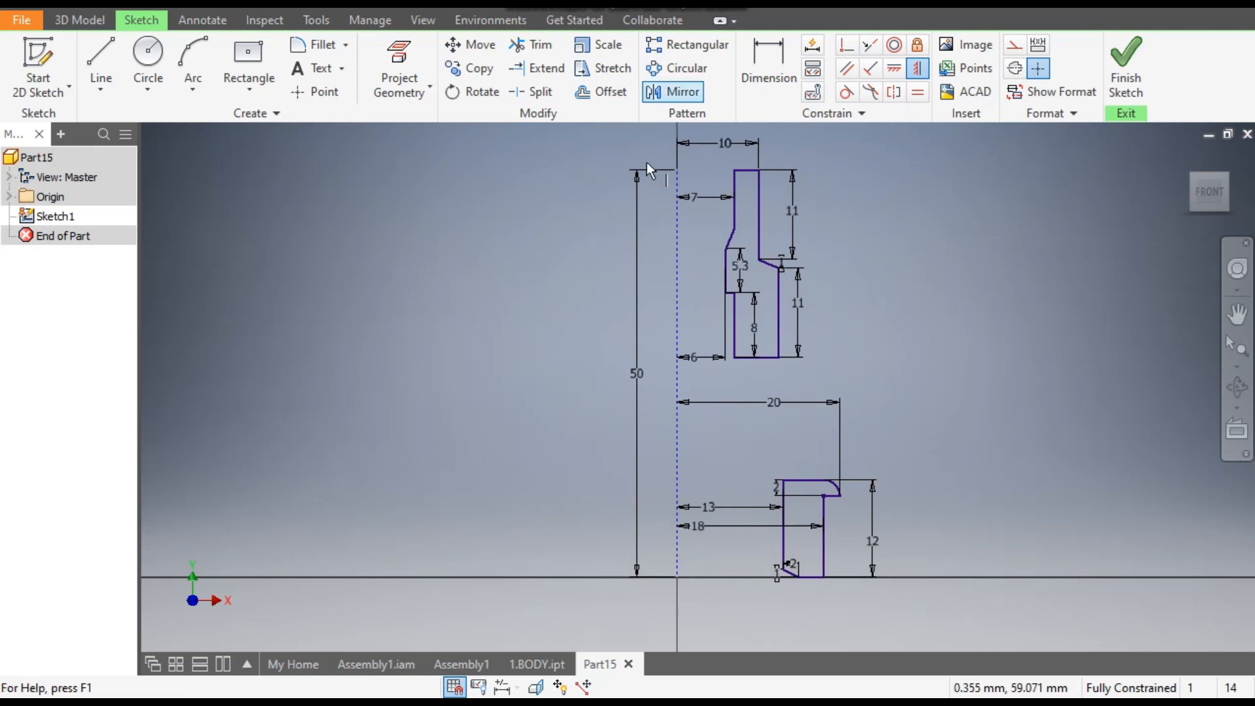
pyautogui.click(1126, 65)
pyautogui.scroll(-5, 588, 432)
pyautogui.scroll(1, 609, 451)
pyautogui.moveTo(608, 451); pyautogui.dragTo(700, 577, button='middle')
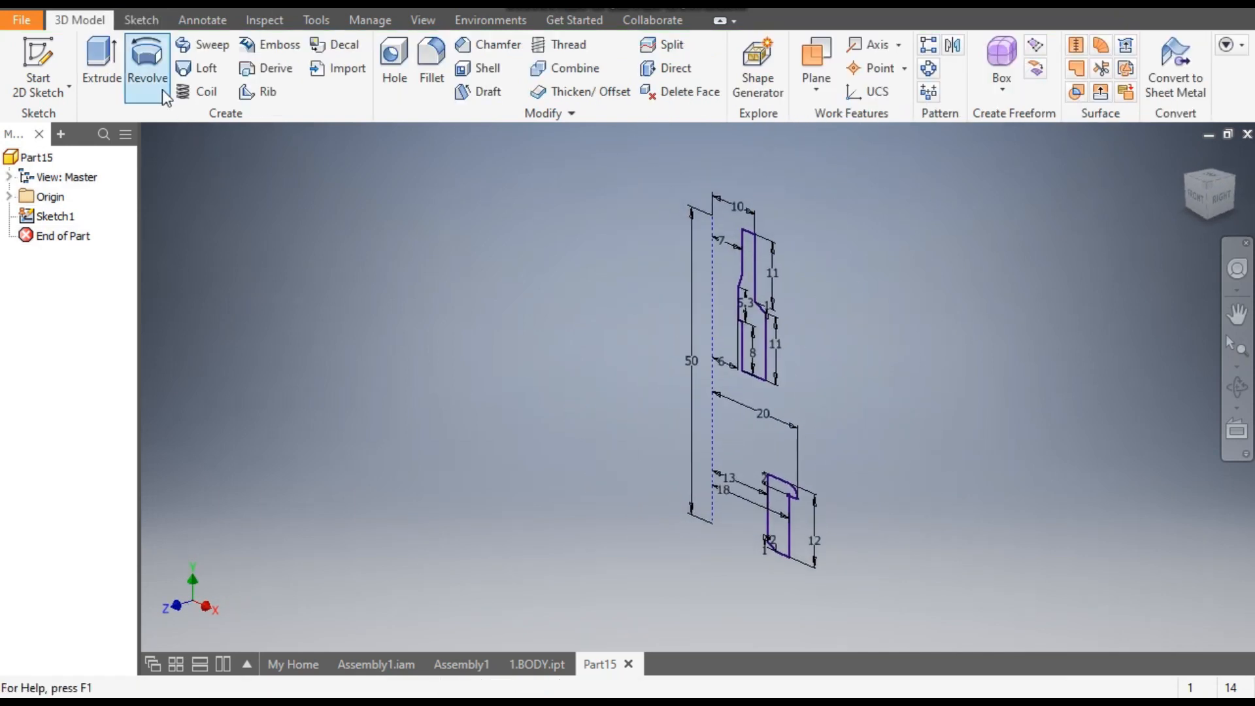
pyautogui.click(148, 72)
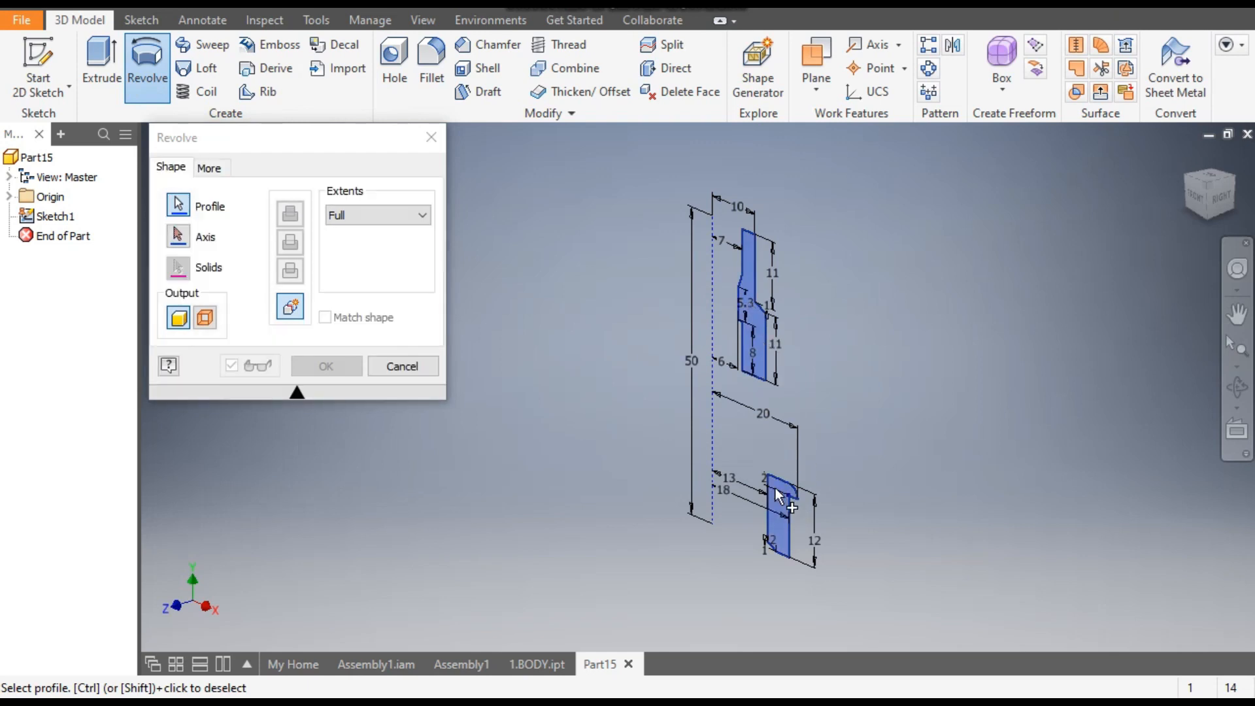
pyautogui.click(184, 242)
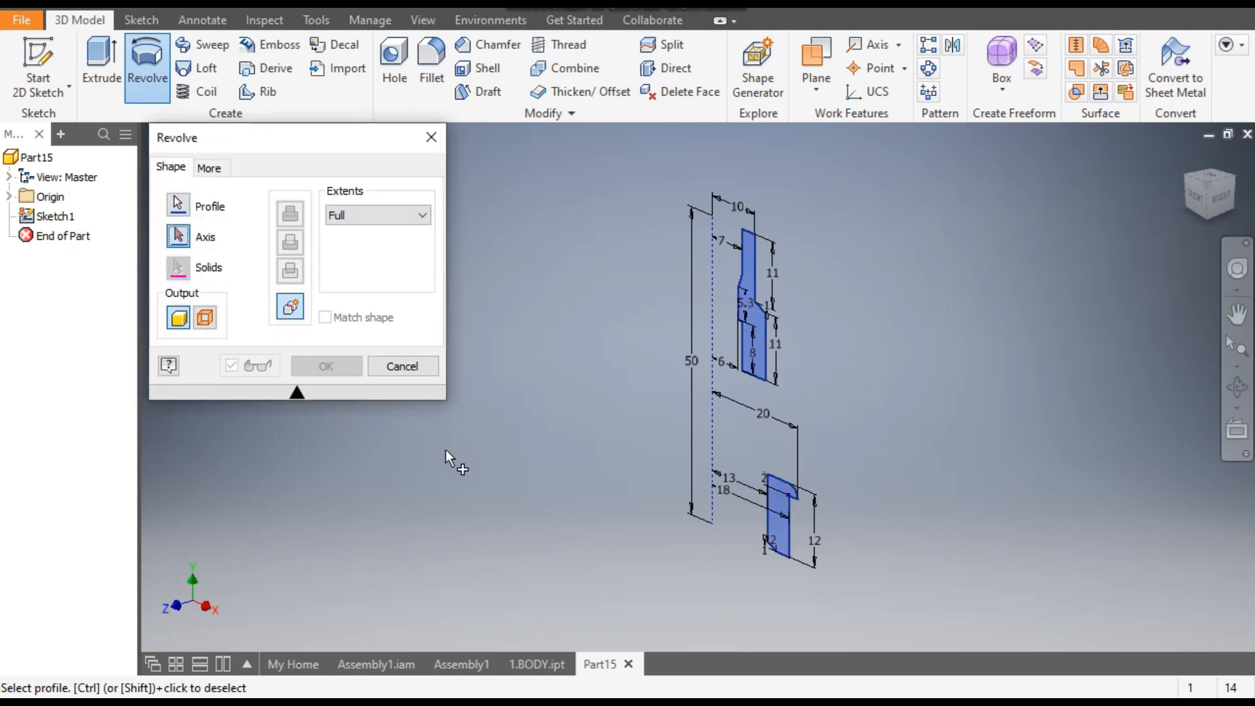
pyautogui.click(714, 313)
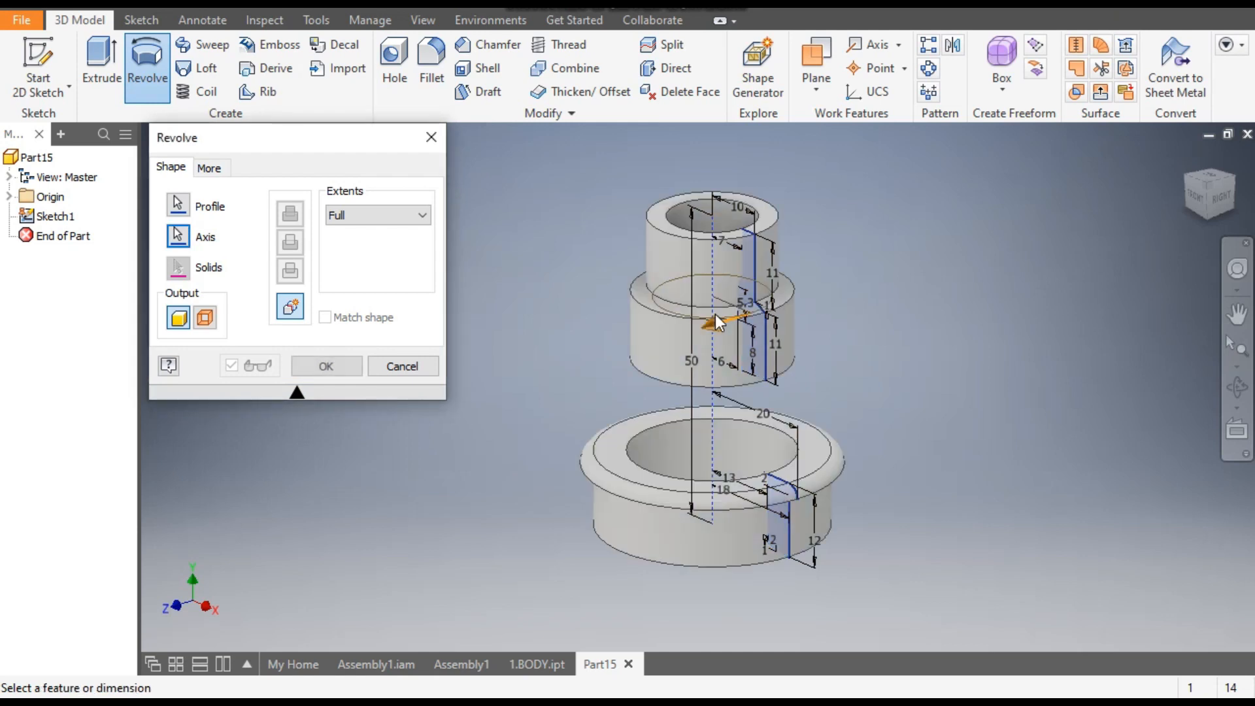
pyautogui.click(325, 372)
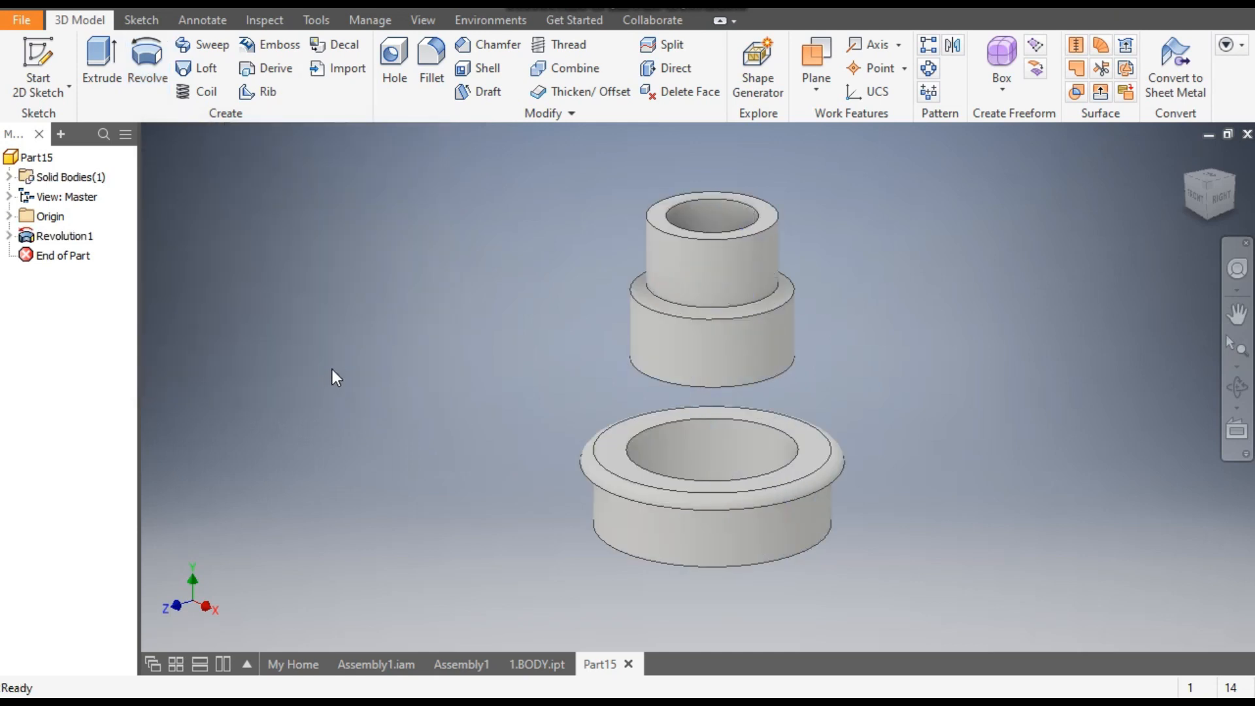
# - On the lower ring's top face, sketch an inscribed six-sided polygon centred on the origin, about 42 mm across flats with one vertex straight above the centre
pyautogui.click(813, 437)
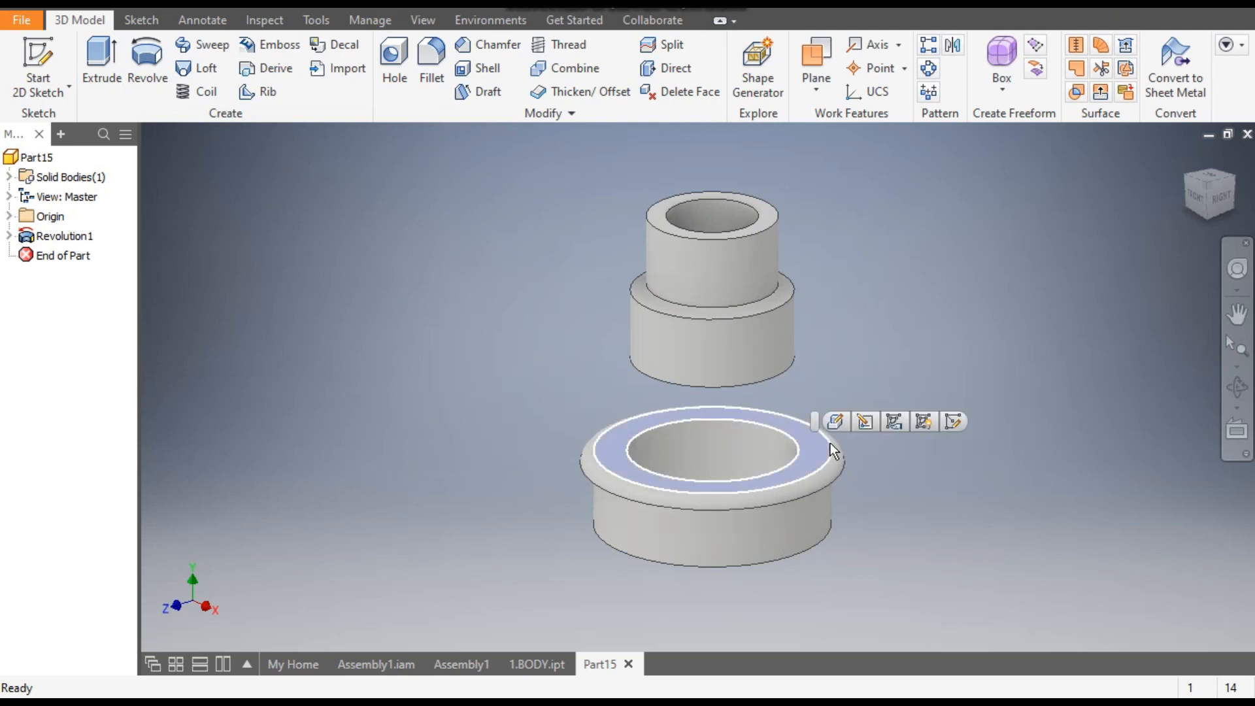
pyautogui.click(964, 423)
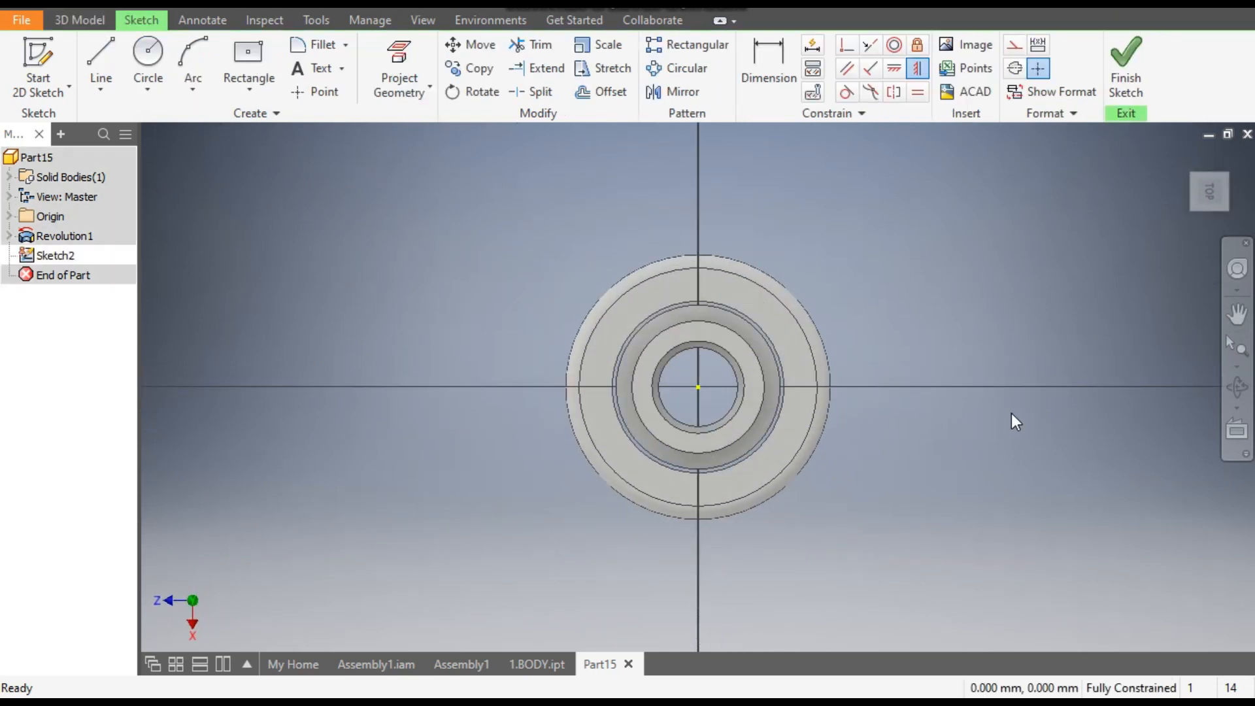
pyautogui.click(242, 95)
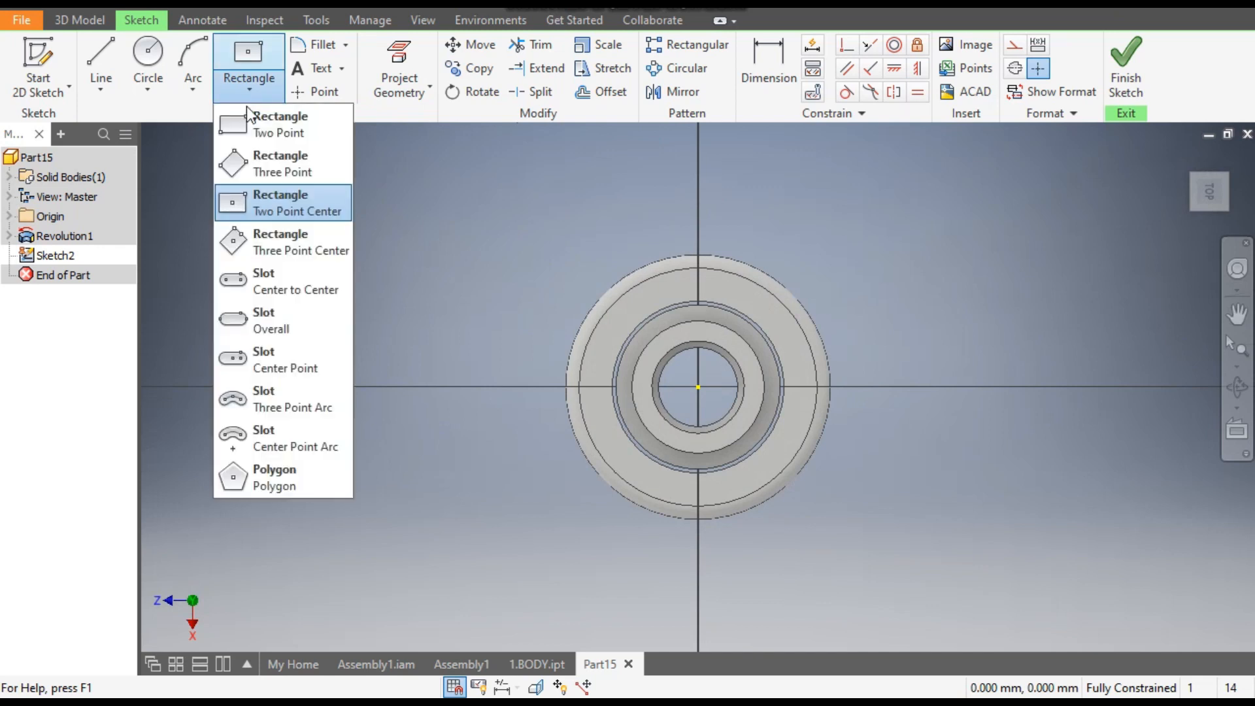
pyautogui.click(293, 483)
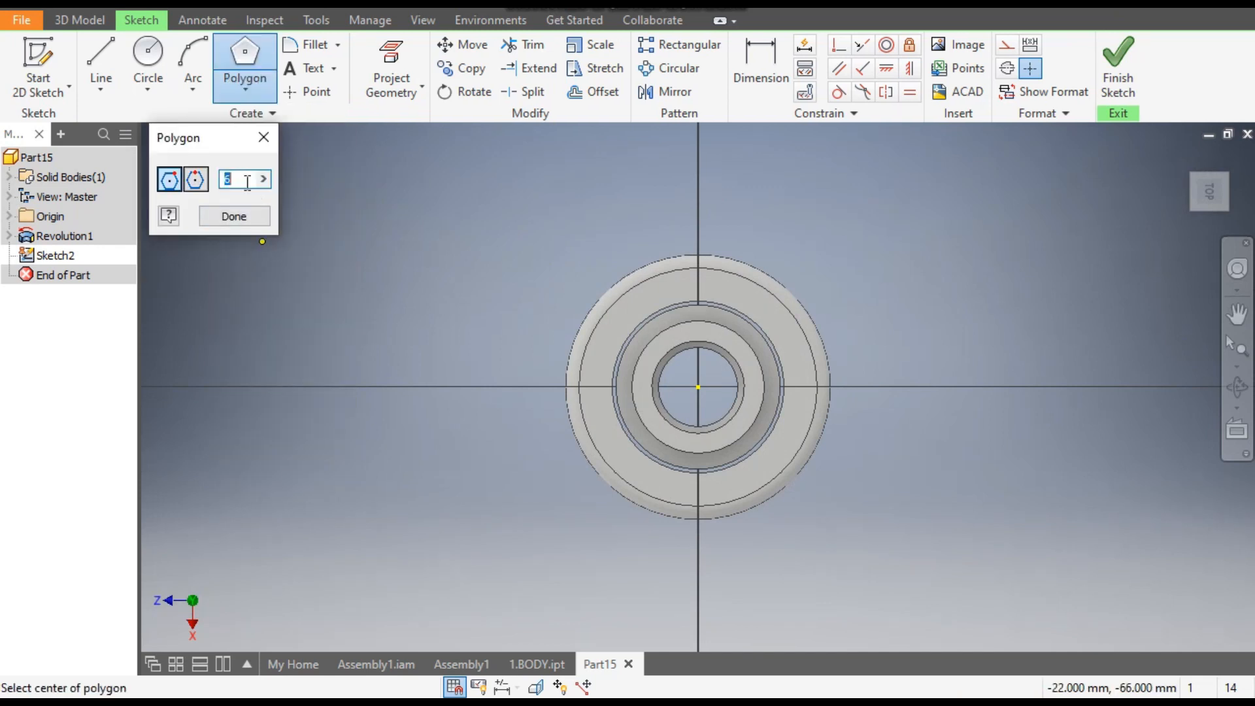
pyautogui.click(699, 387)
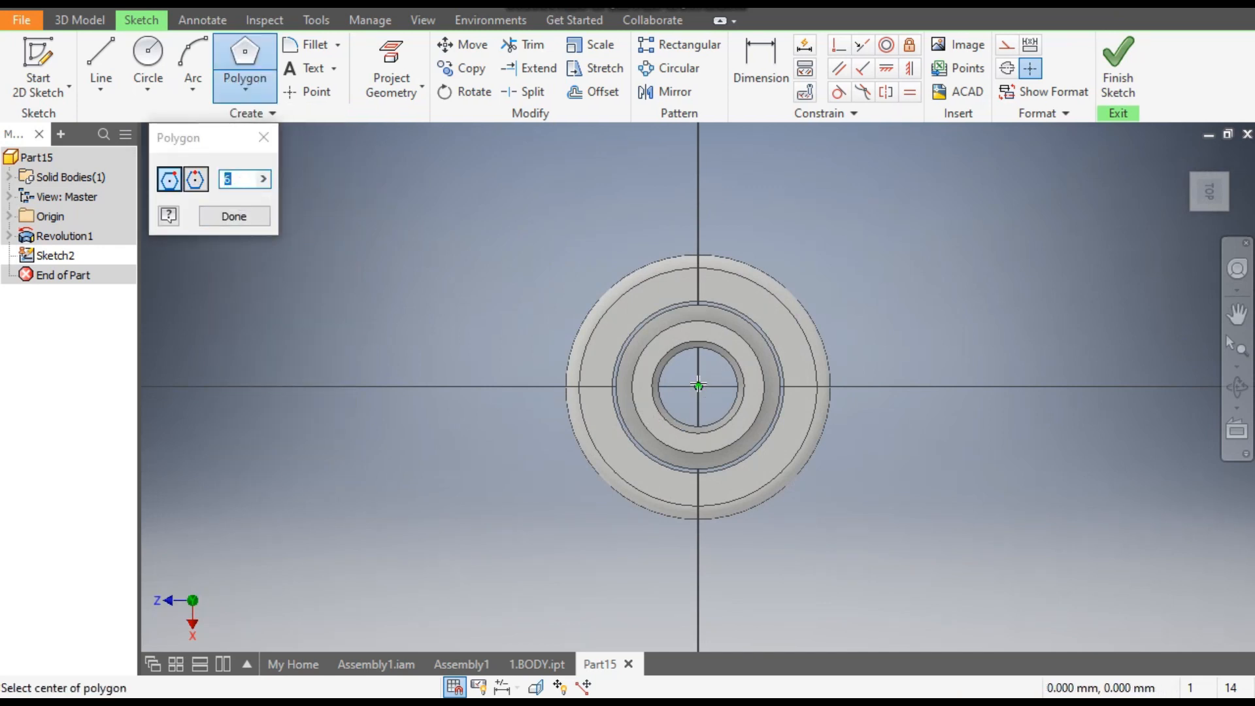
pyautogui.click(698, 230)
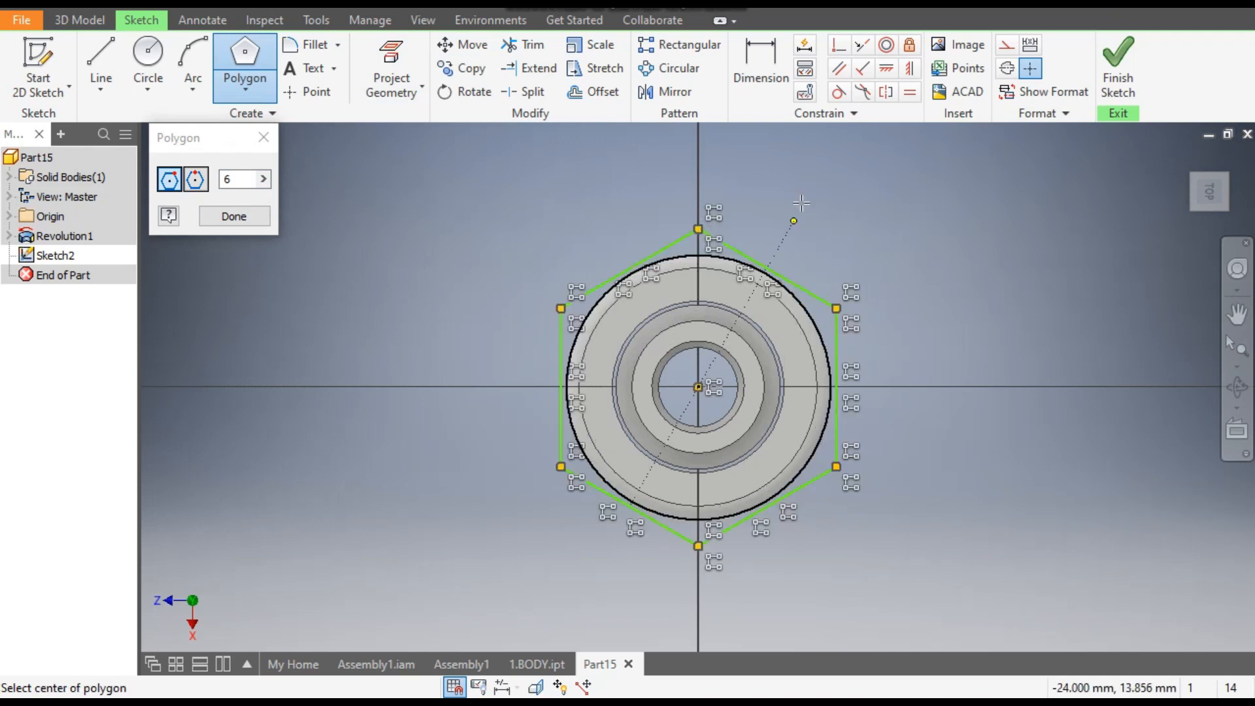
# - Dimension the hexagon's width between its two vertical sides and set it to 27 mm
pyautogui.click(760, 62)
pyautogui.click(838, 356)
pyautogui.click(562, 396)
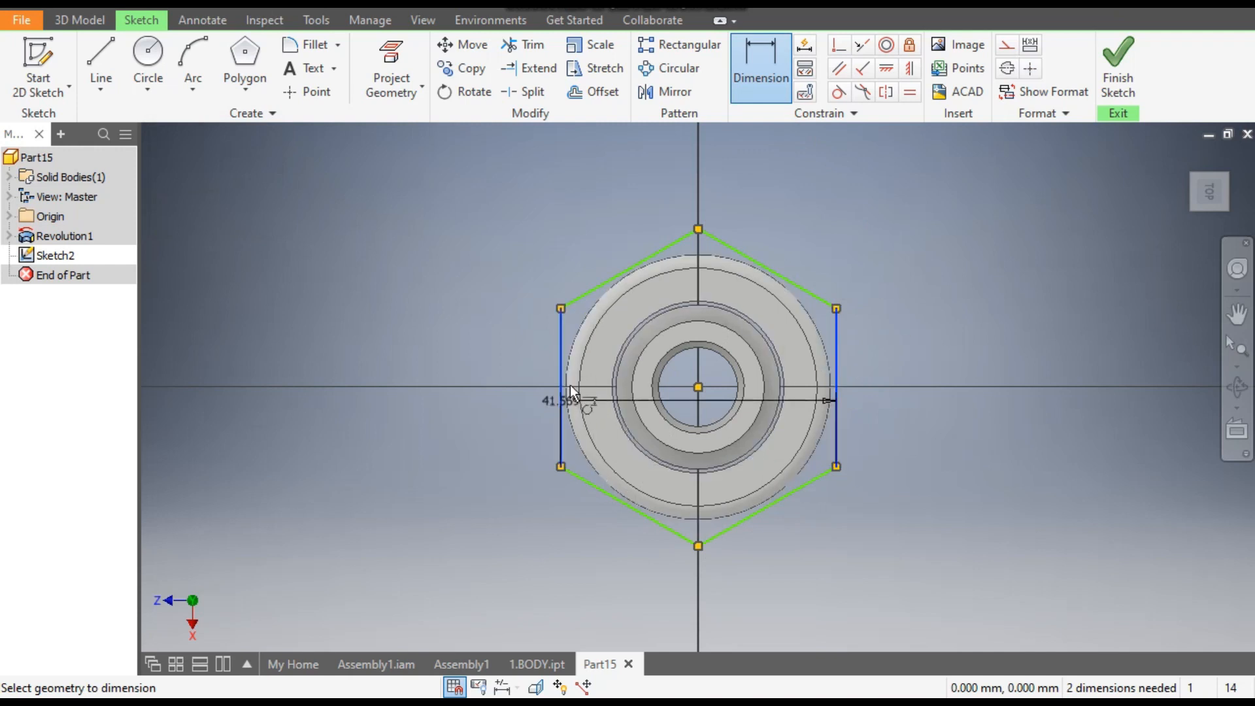
pyautogui.click(751, 179)
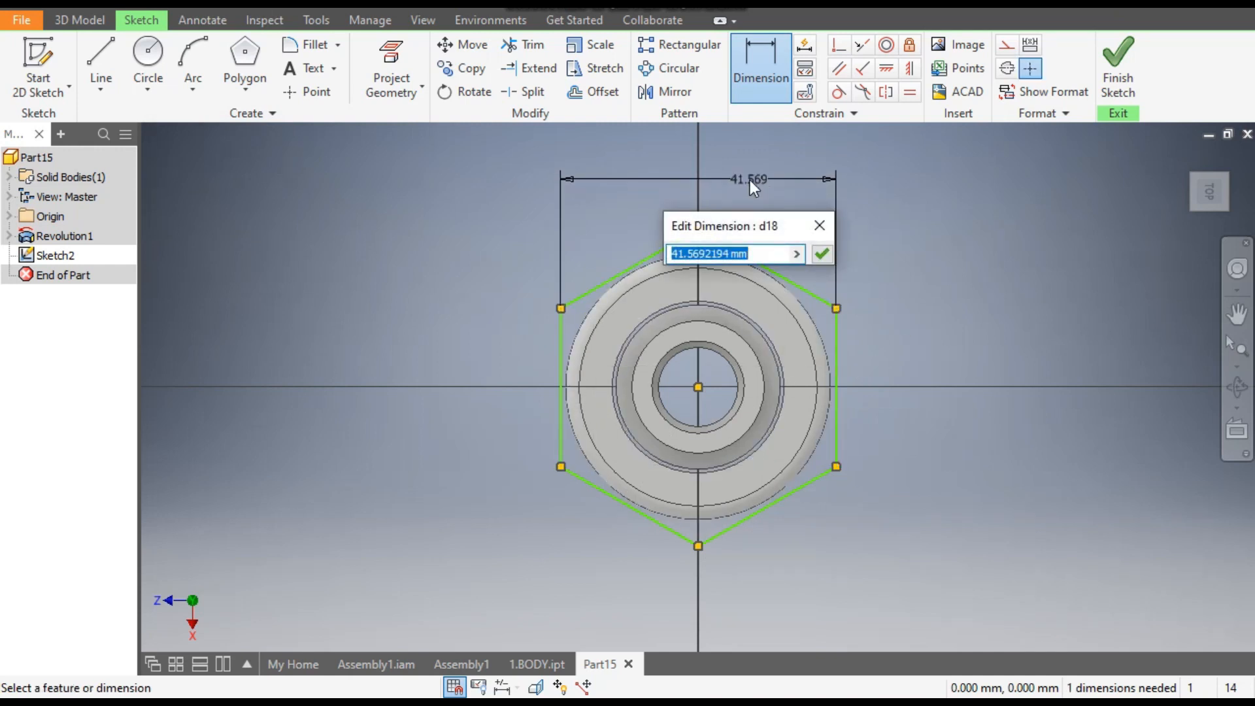
pyautogui.write('27')
pyautogui.press('Return')
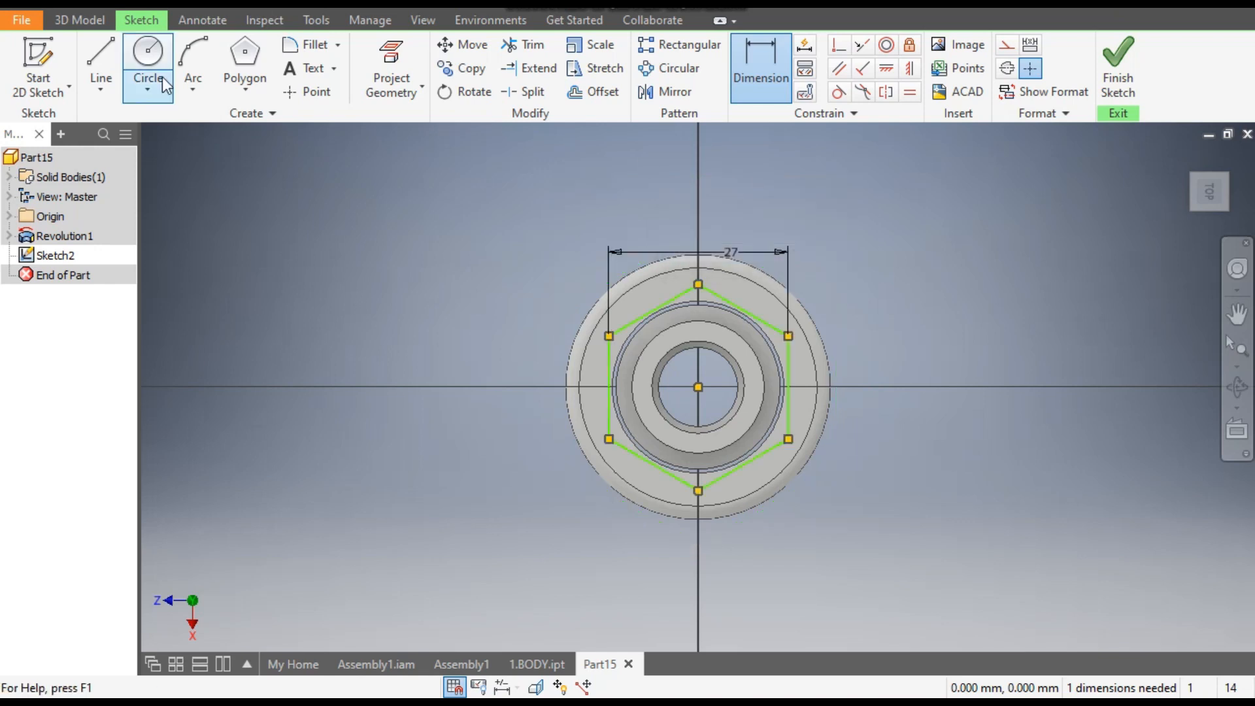
# - Sketch an 18 mm diameter circle centred on the origin inside the hexagon
pyautogui.click(147, 59)
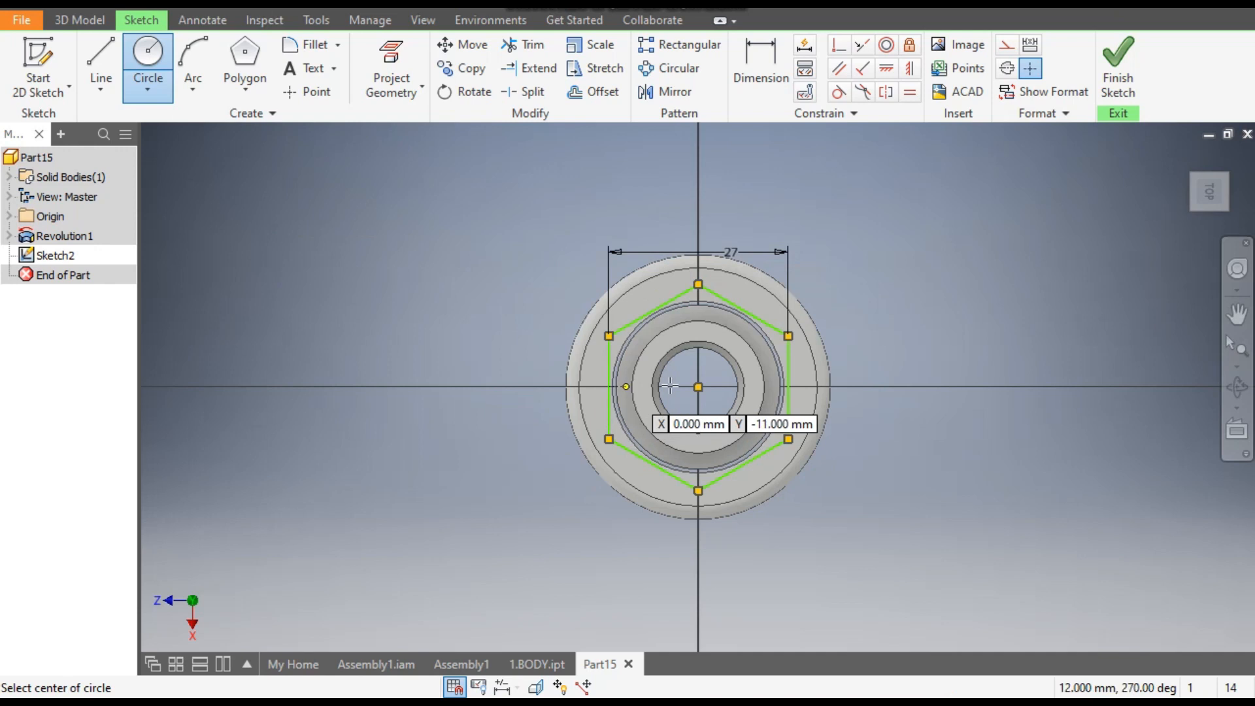
pyautogui.click(699, 387)
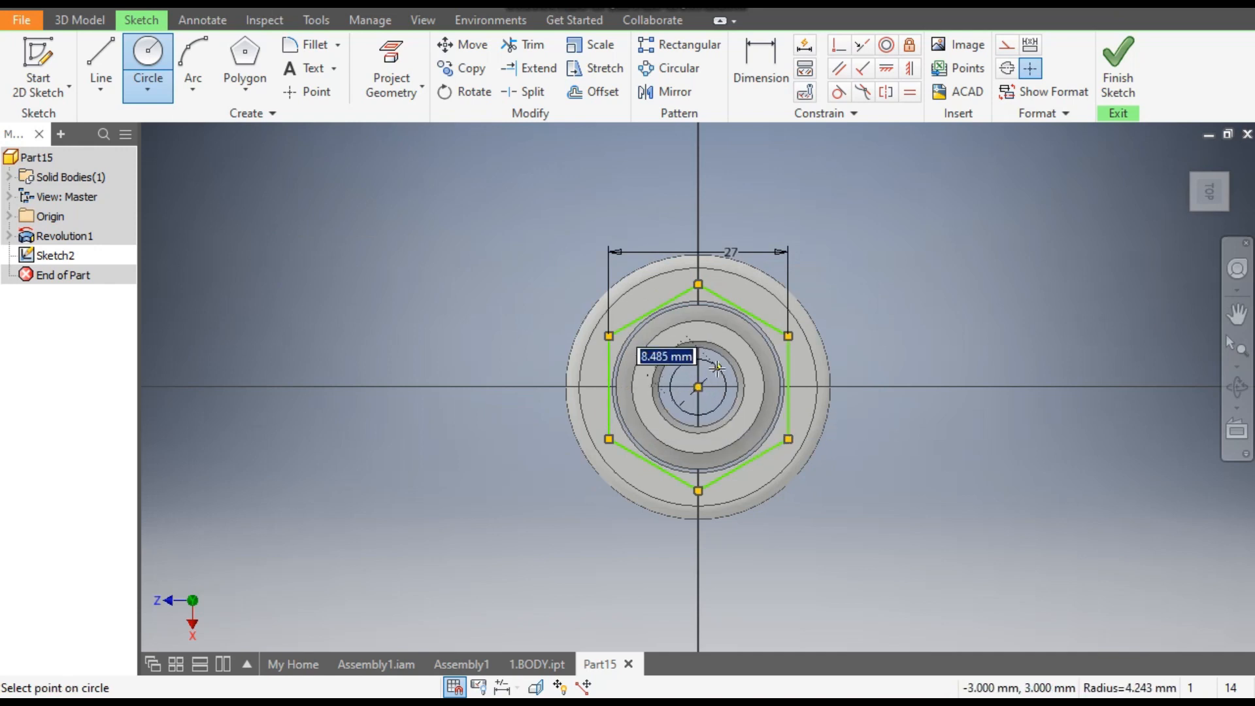
pyautogui.write('10')
pyautogui.press('Return')
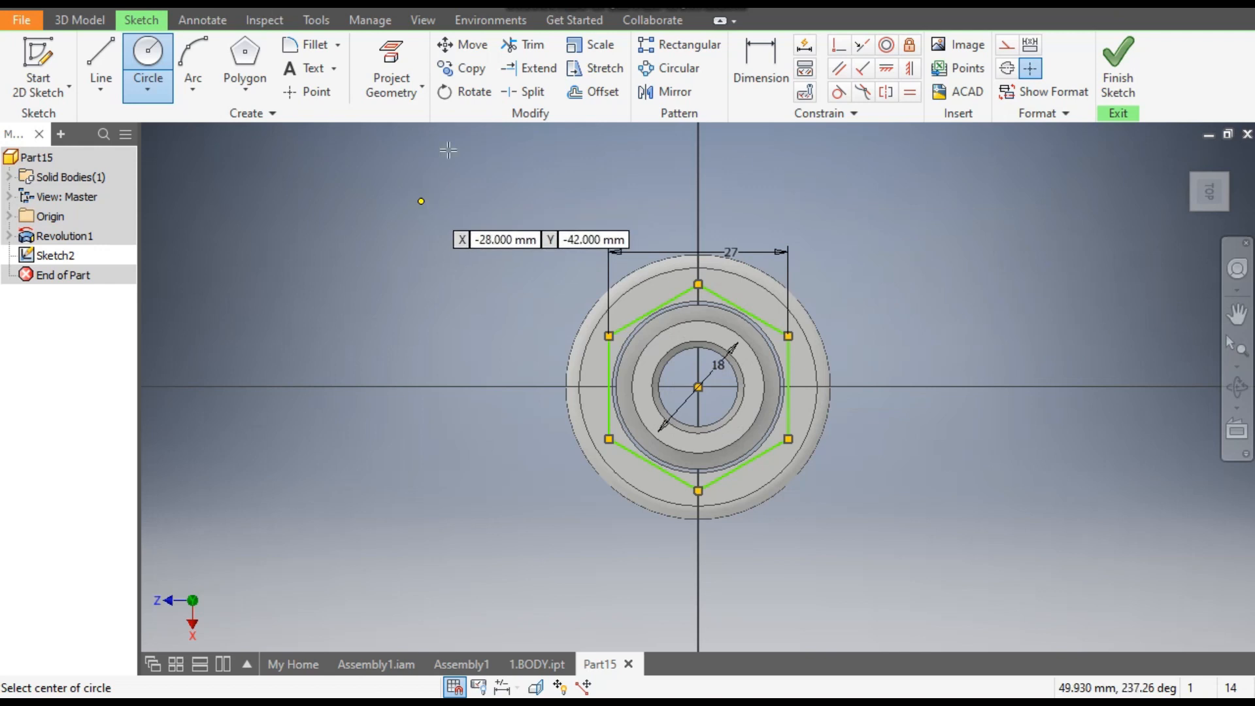
# - Switch the model's visual style to Wireframe
pyautogui.click(422, 21)
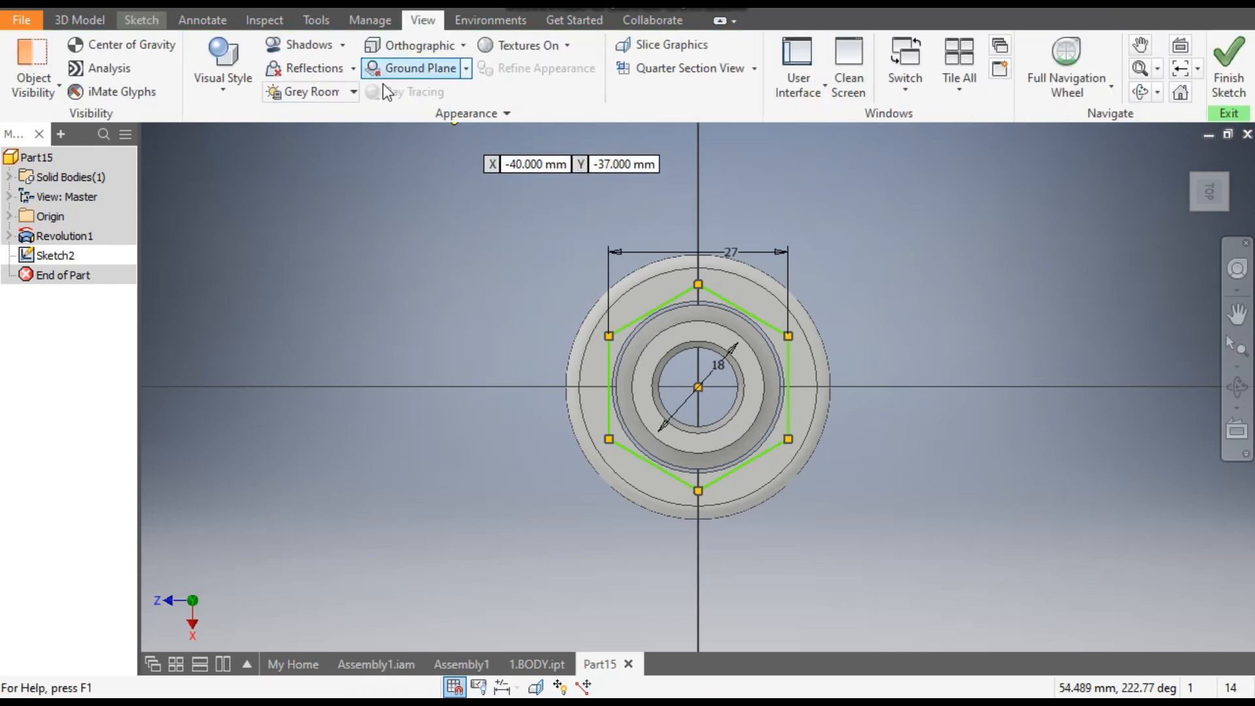
pyautogui.click(222, 92)
pyautogui.click(261, 281)
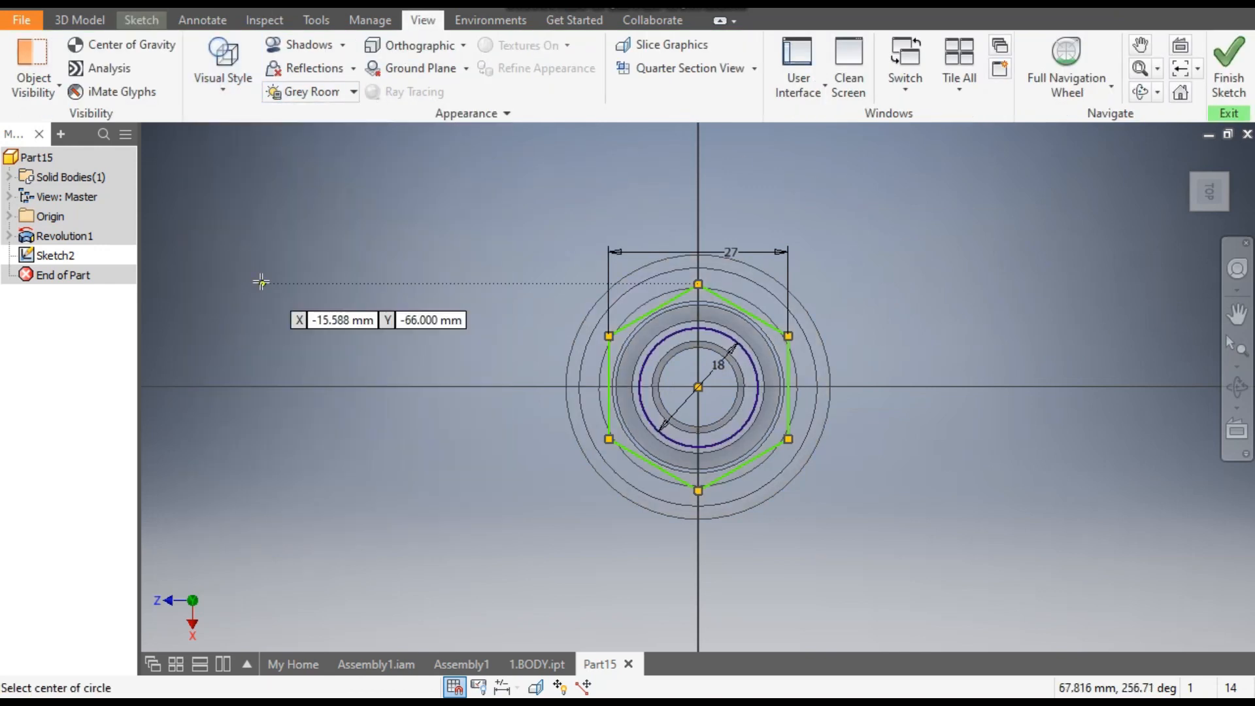
pyautogui.scroll(-2, 683, 379)
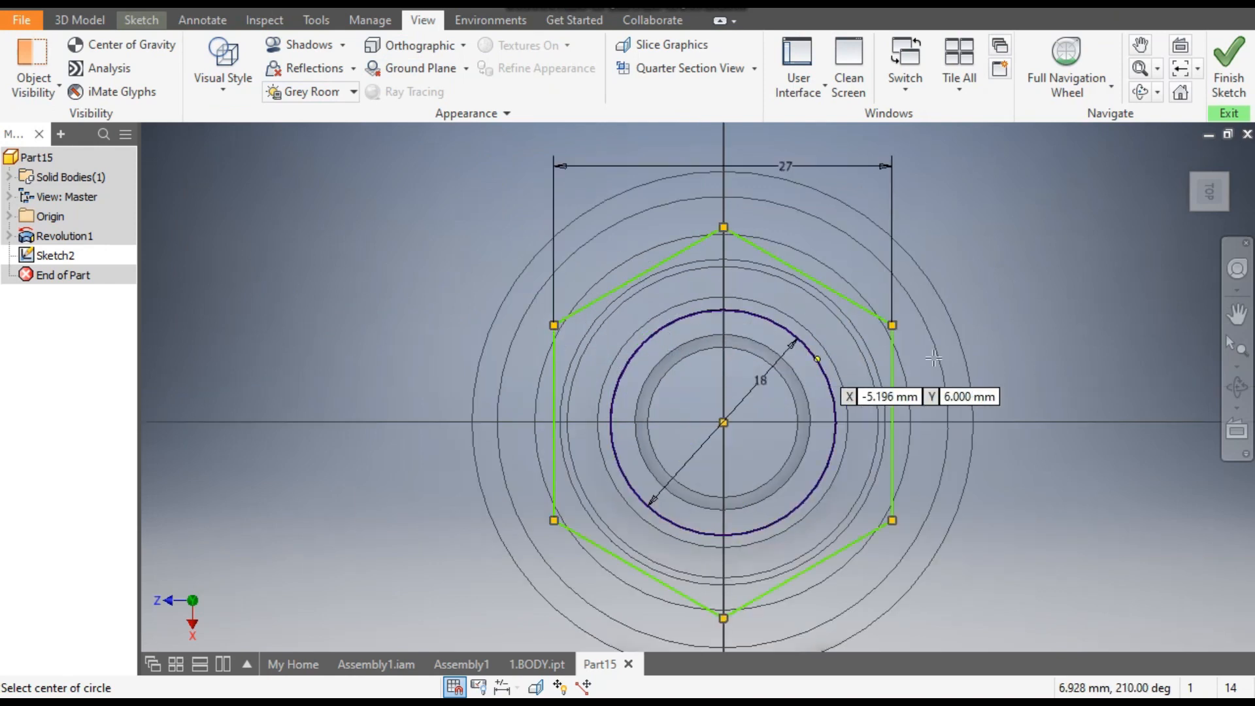
# - Apply a horizontal constraint between the hexagon's upper vertex and the origin, and finish the sketch
pyautogui.click(141, 20)
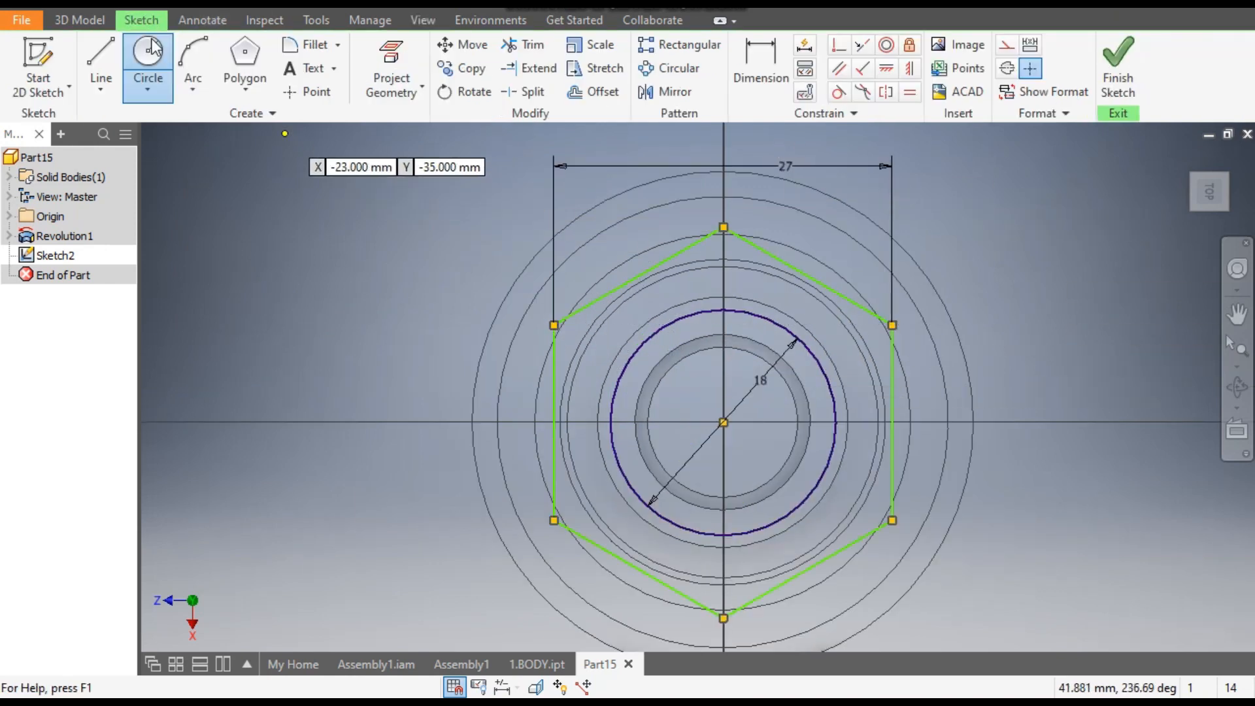
pyautogui.click(164, 77)
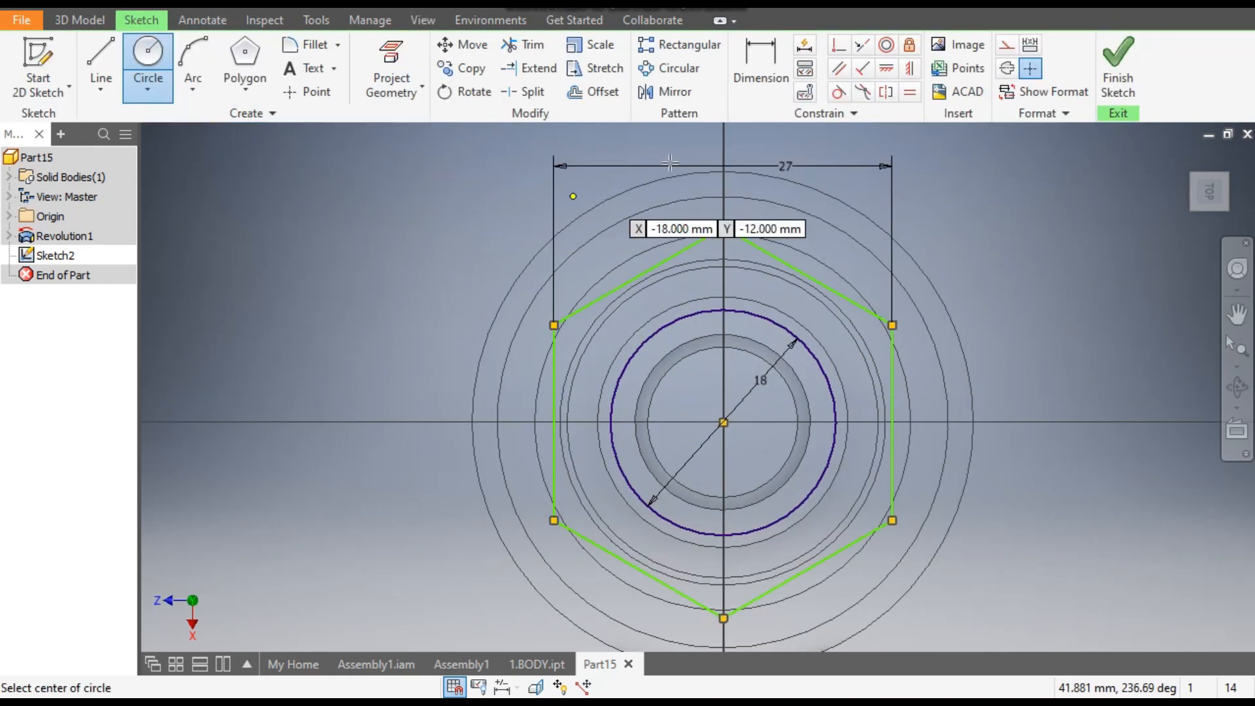
pyautogui.click(909, 69)
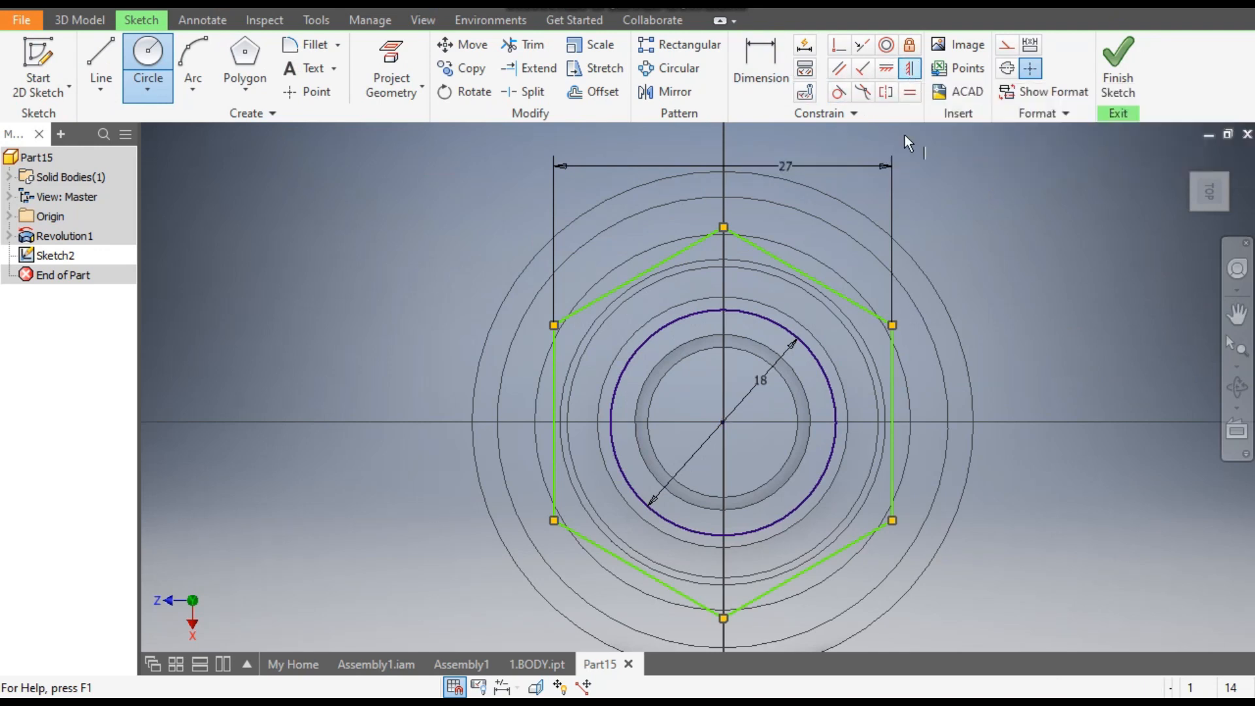
pyautogui.click(885, 70)
pyautogui.click(726, 230)
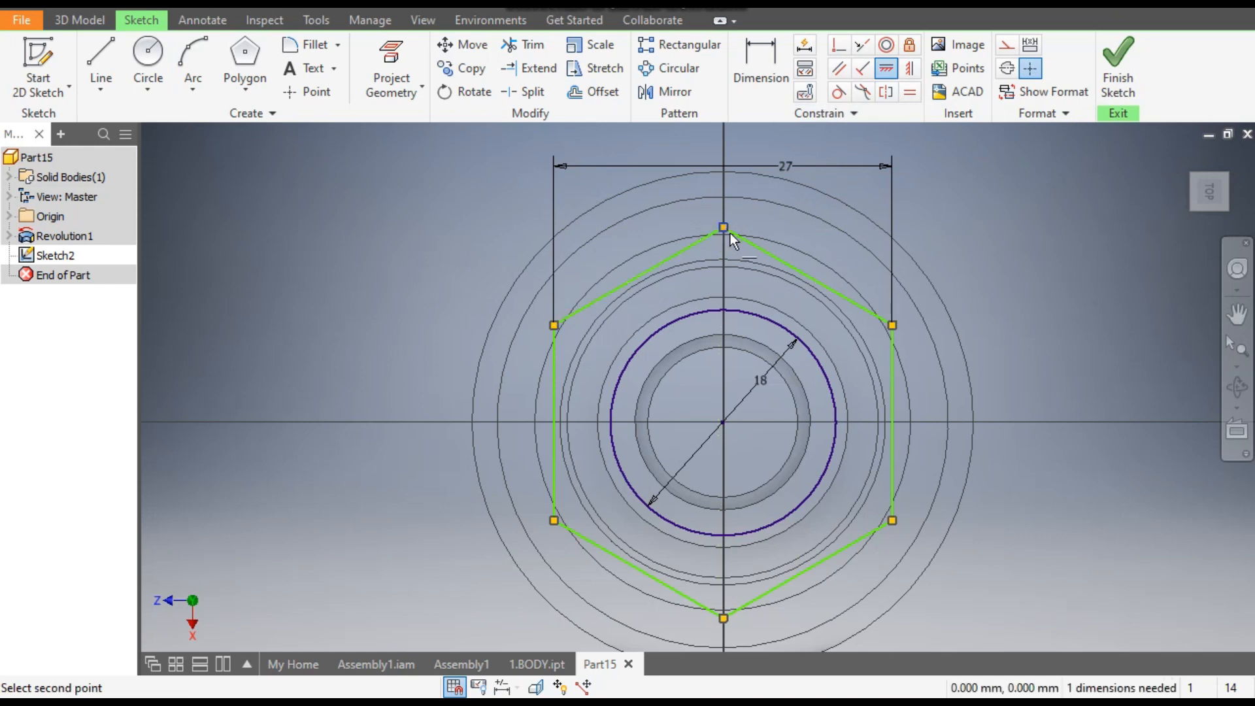
pyautogui.click(723, 422)
pyautogui.scroll(-2, 799, 341)
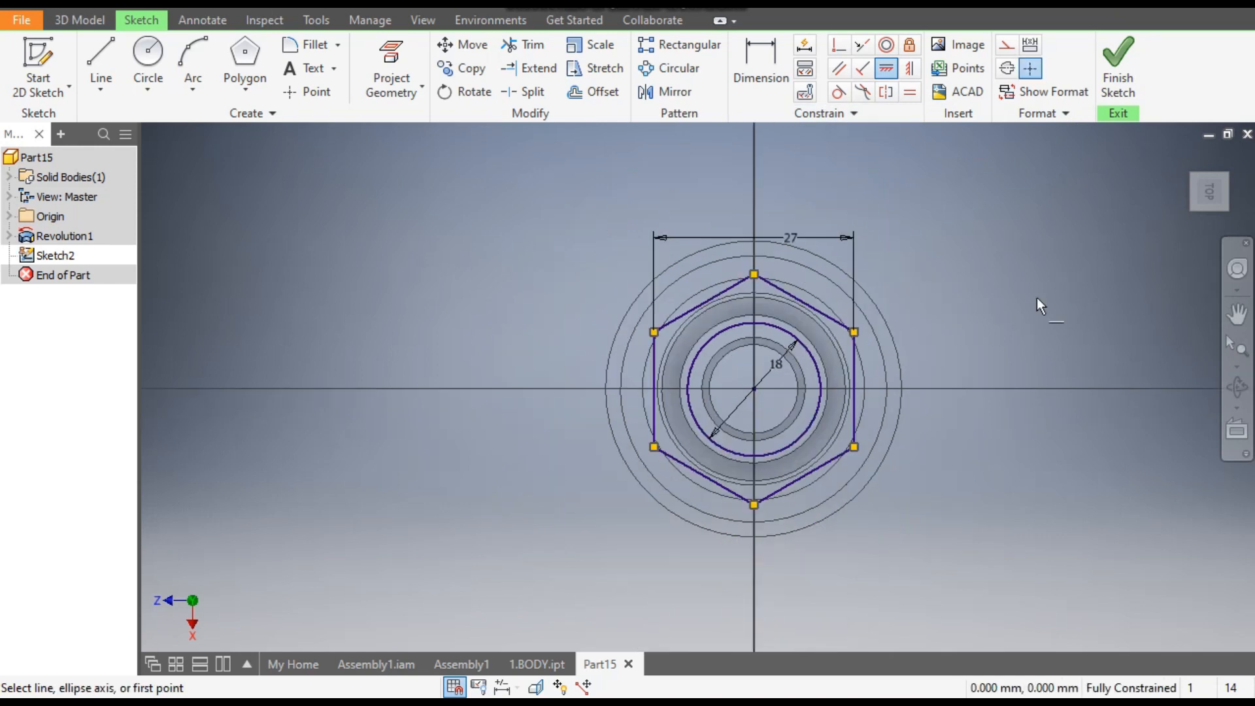
pyautogui.click(1118, 65)
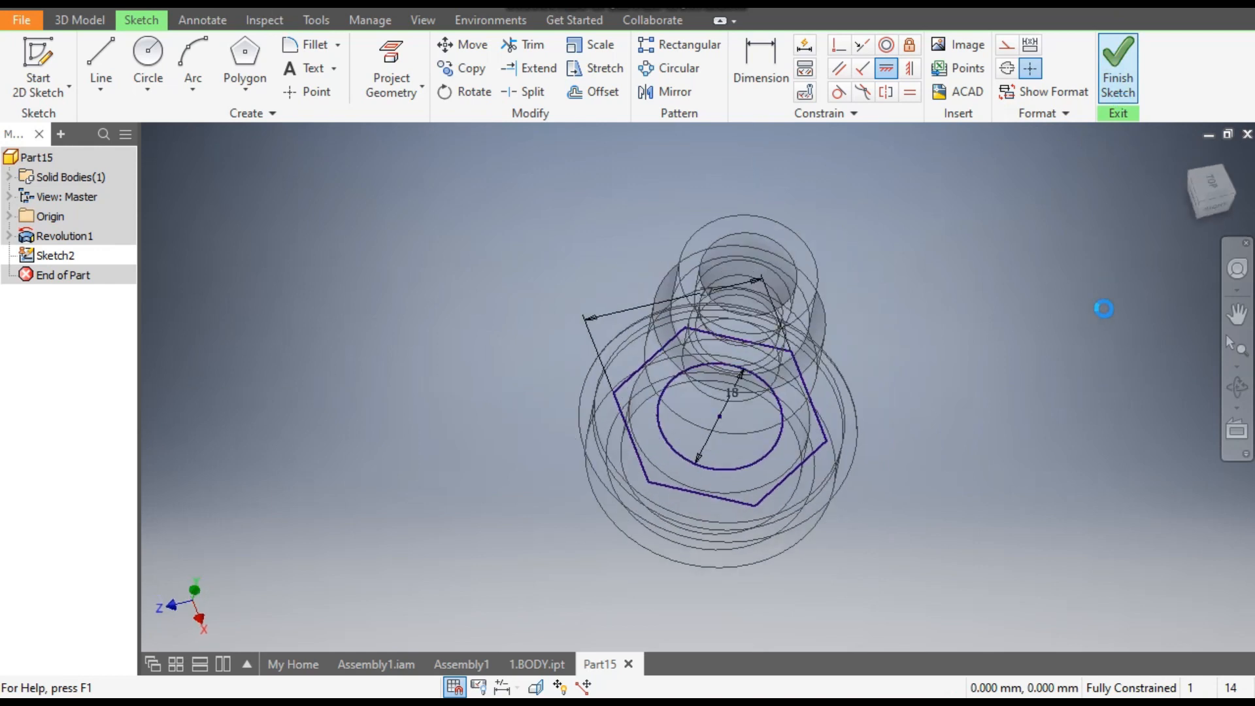
# - Start an extrusion and set the visual style to Shaded with Edges
pyautogui.click(104, 61)
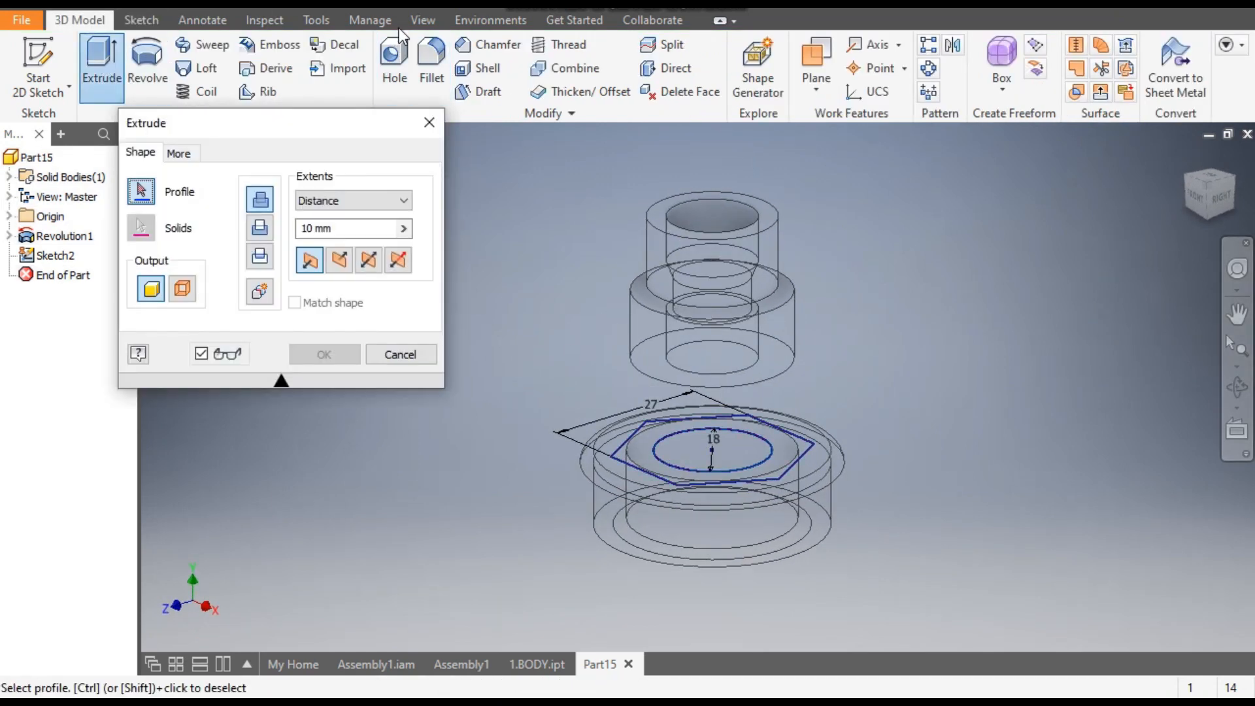
pyautogui.click(422, 21)
pyautogui.click(237, 84)
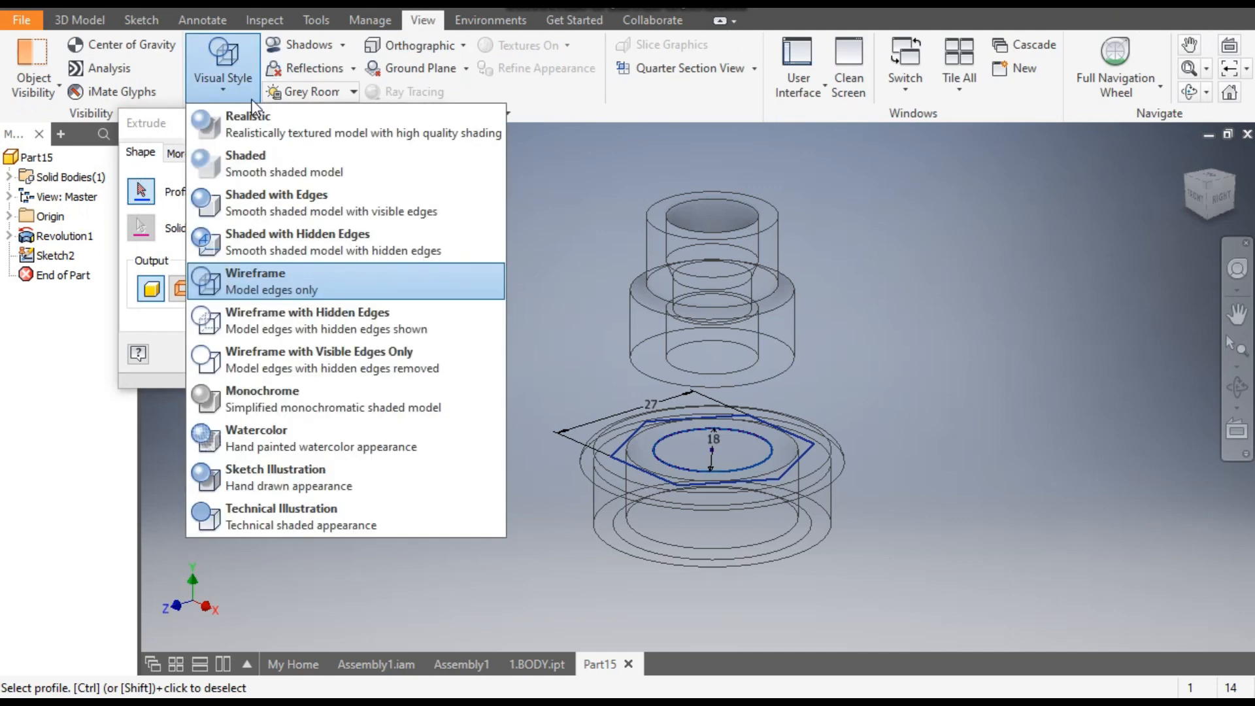
pyautogui.click(280, 203)
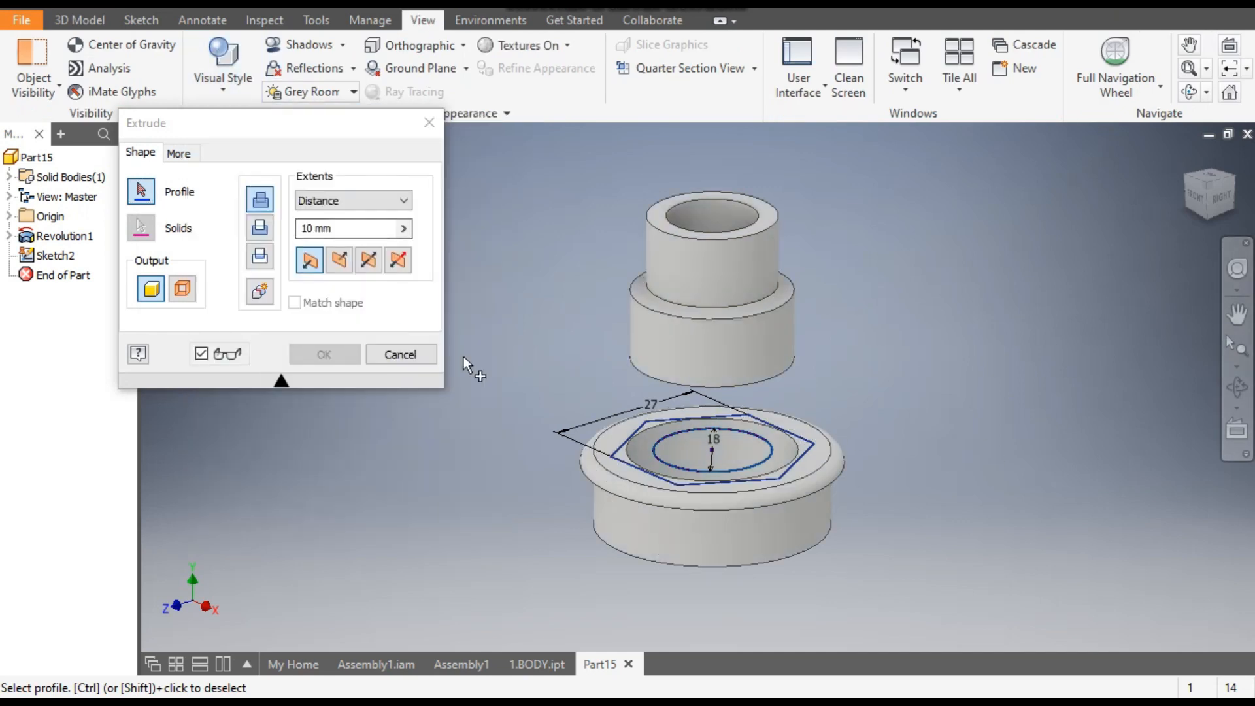
# - Extrude the region between the hexagon and the 18 mm circle up to the underside of the upper body, using the To extent
pyautogui.scroll(-3, 656, 421)
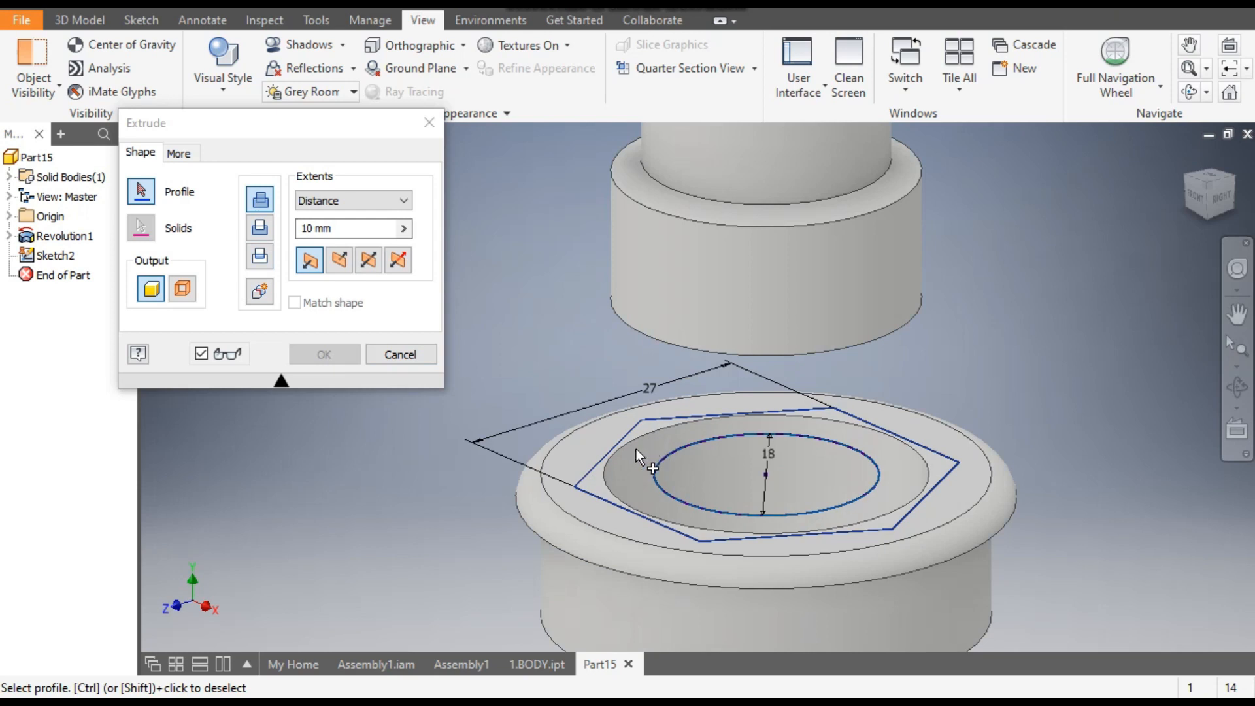
pyautogui.click(634, 450)
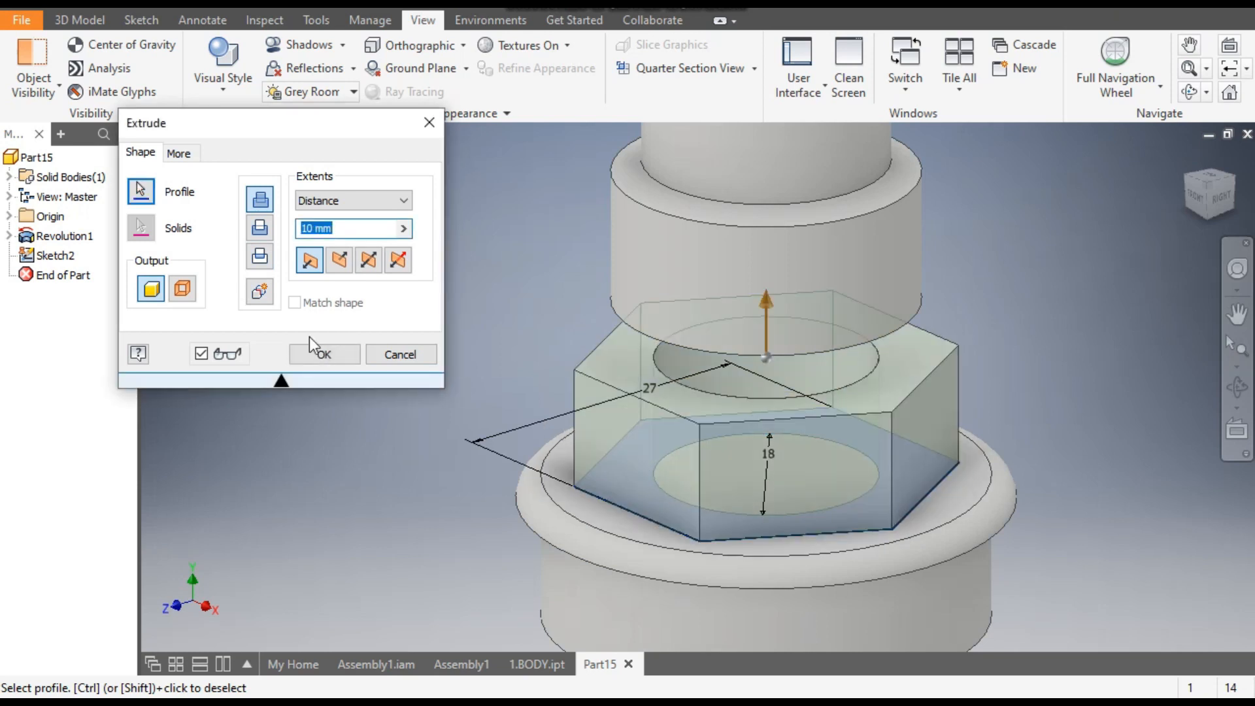
pyautogui.click(335, 200)
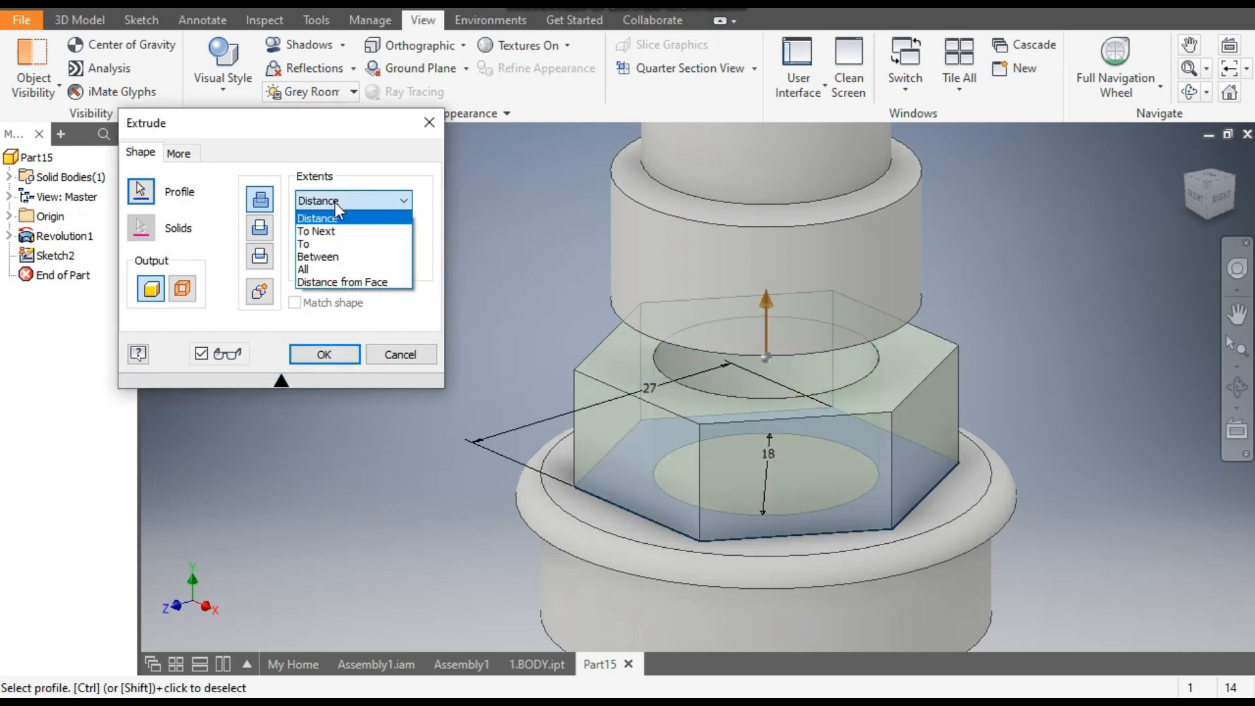
pyautogui.click(321, 244)
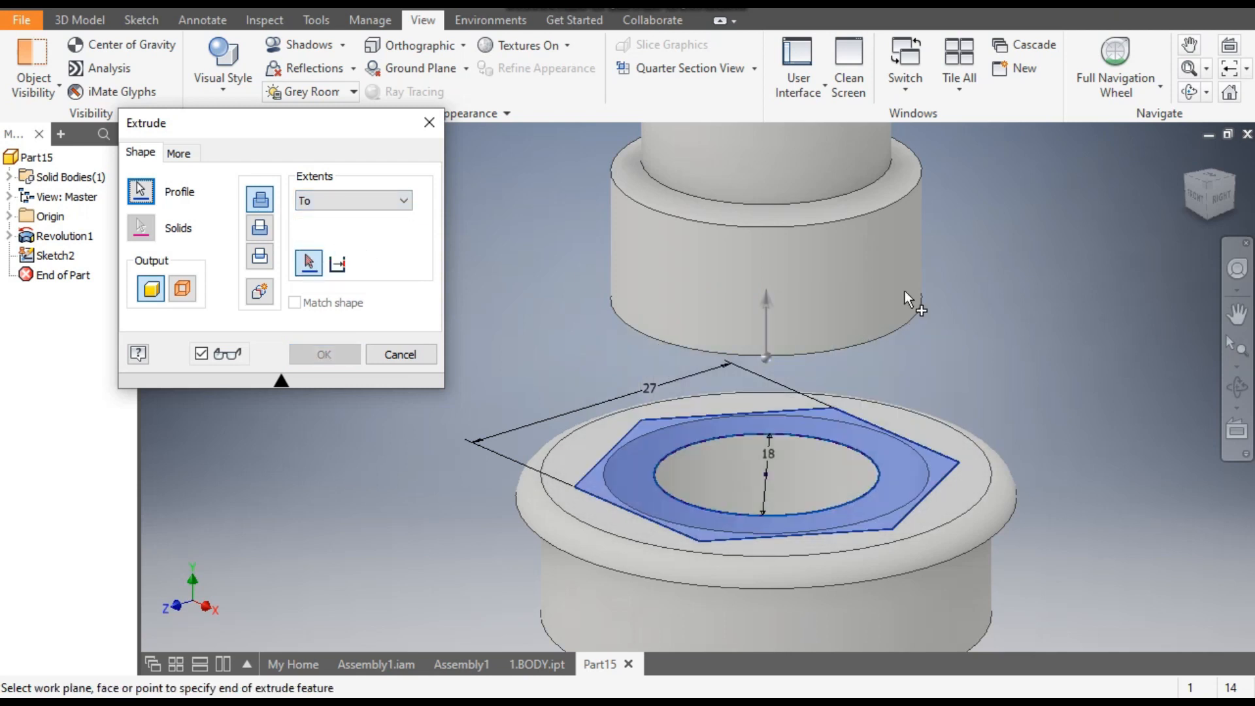
pyautogui.click(1204, 220)
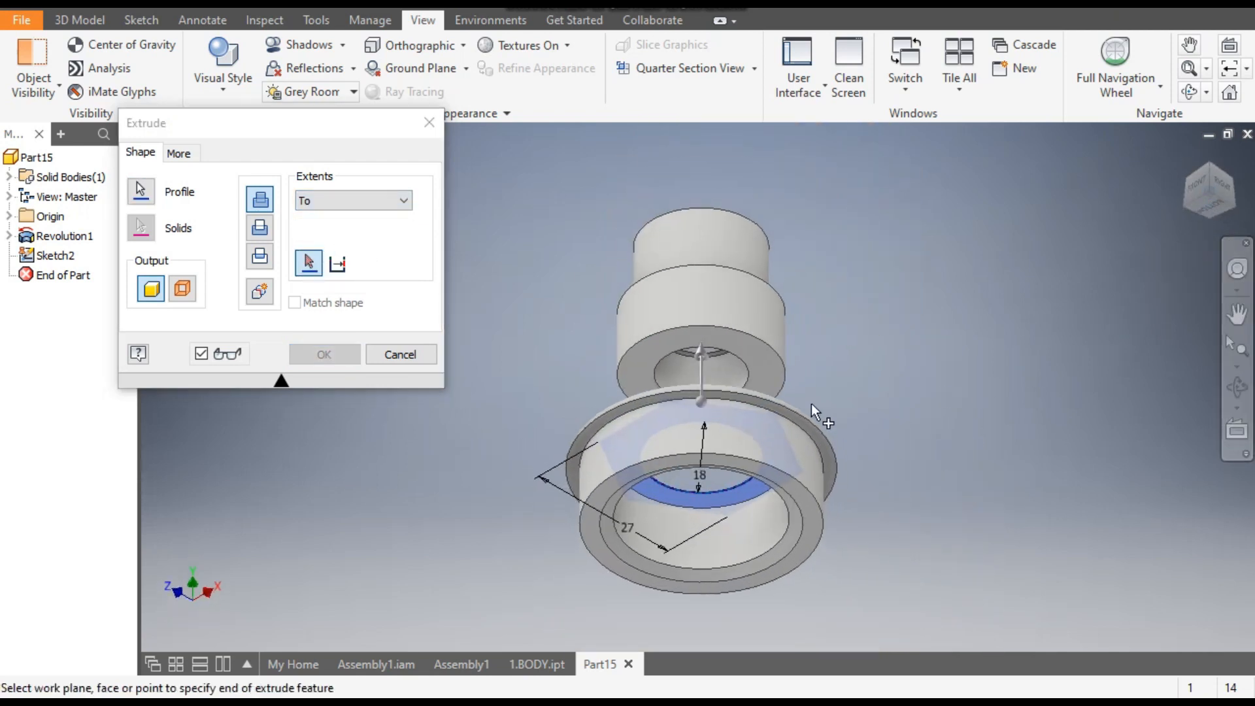
pyautogui.click(764, 359)
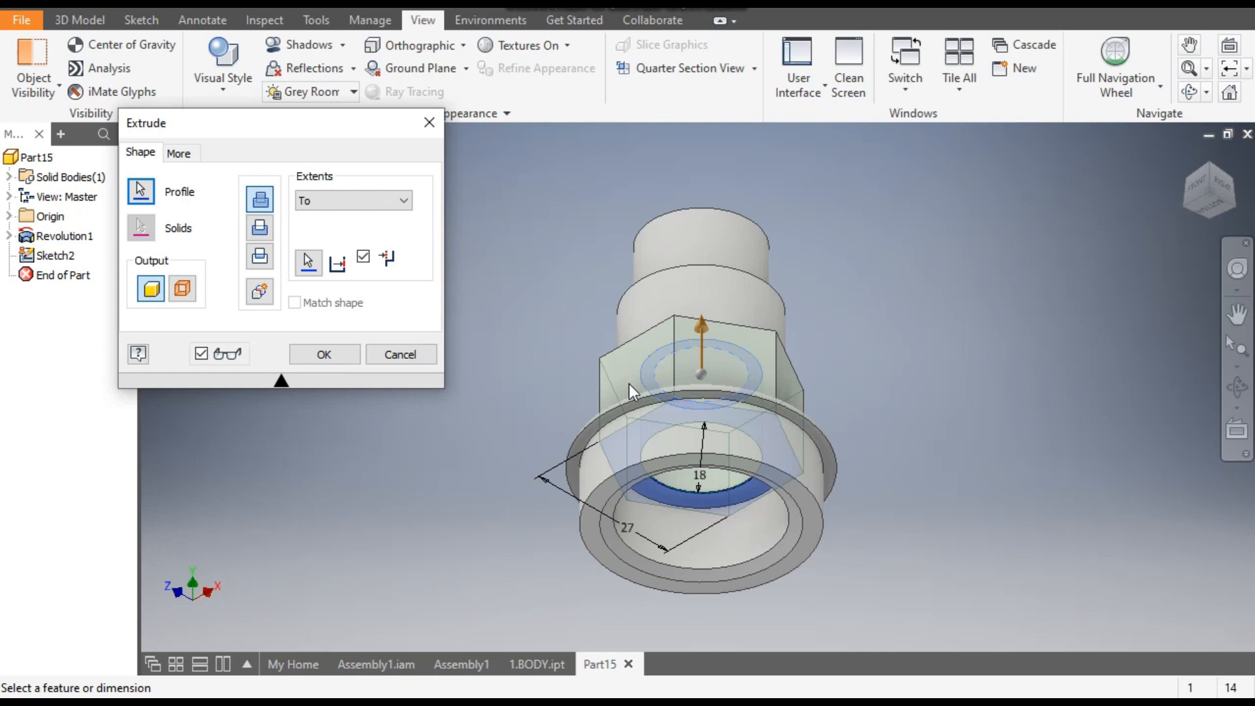
pyautogui.click(1209, 166)
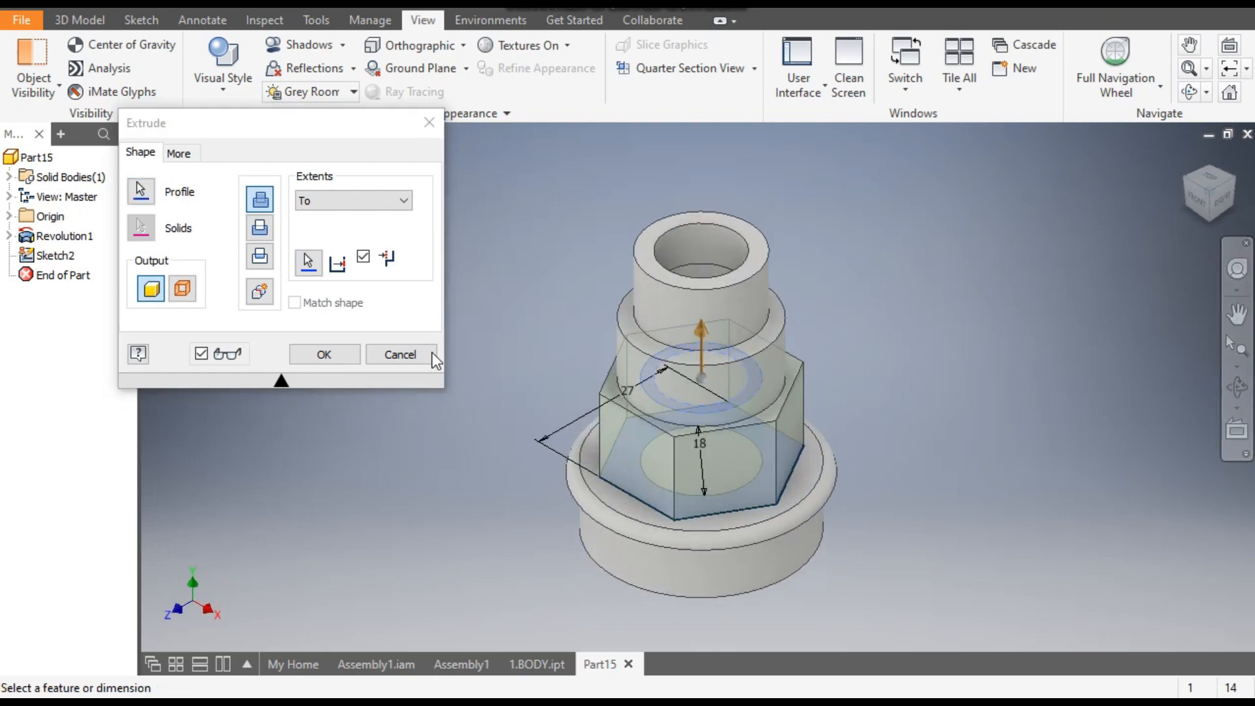
pyautogui.click(324, 355)
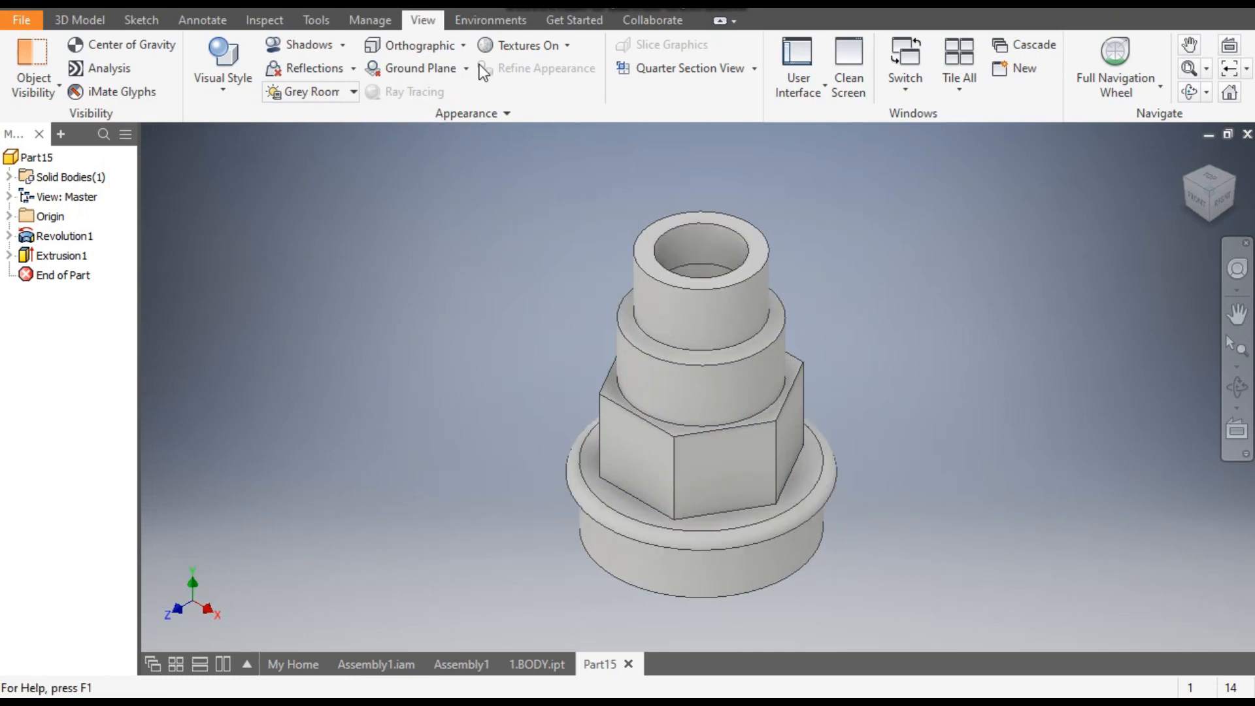
# - Apply the Smooth - Light Gold appearance from the Autodesk Appearance Library to the whole part
pyautogui.click(497, 5)
pyautogui.scroll(-6, 556, 347)
pyautogui.scroll(-20, 555, 348)
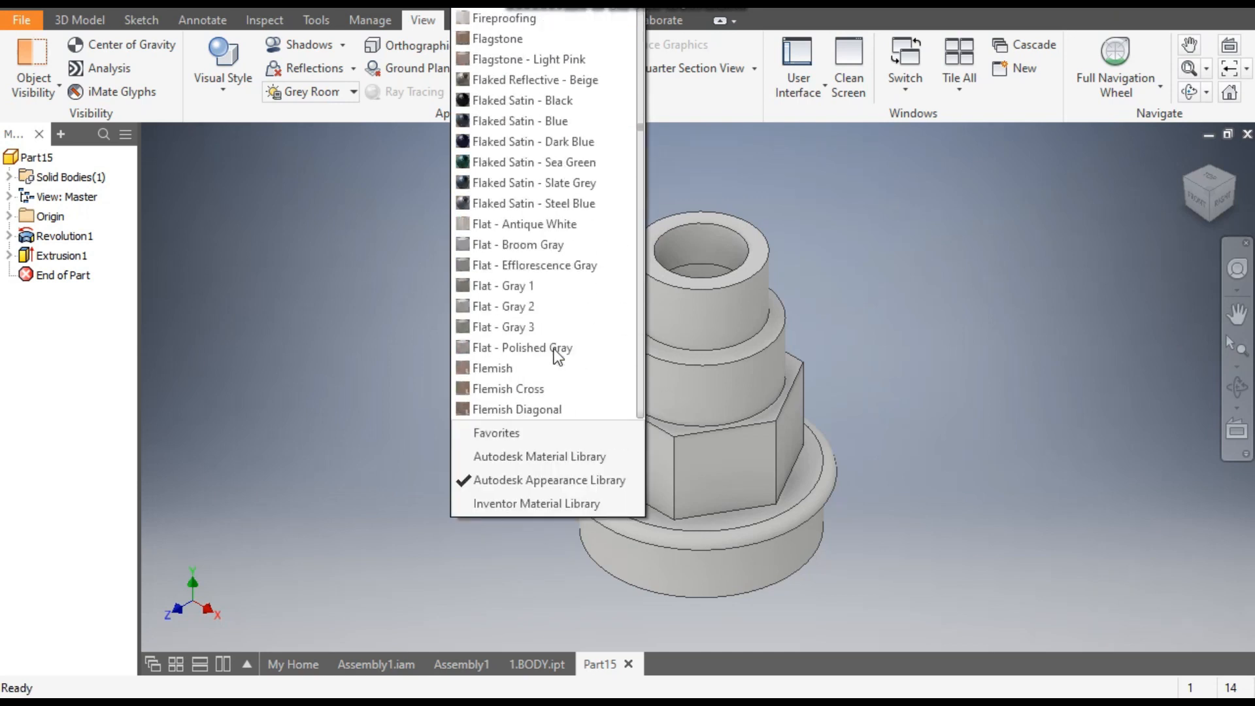
pyautogui.scroll(-20, 556, 357)
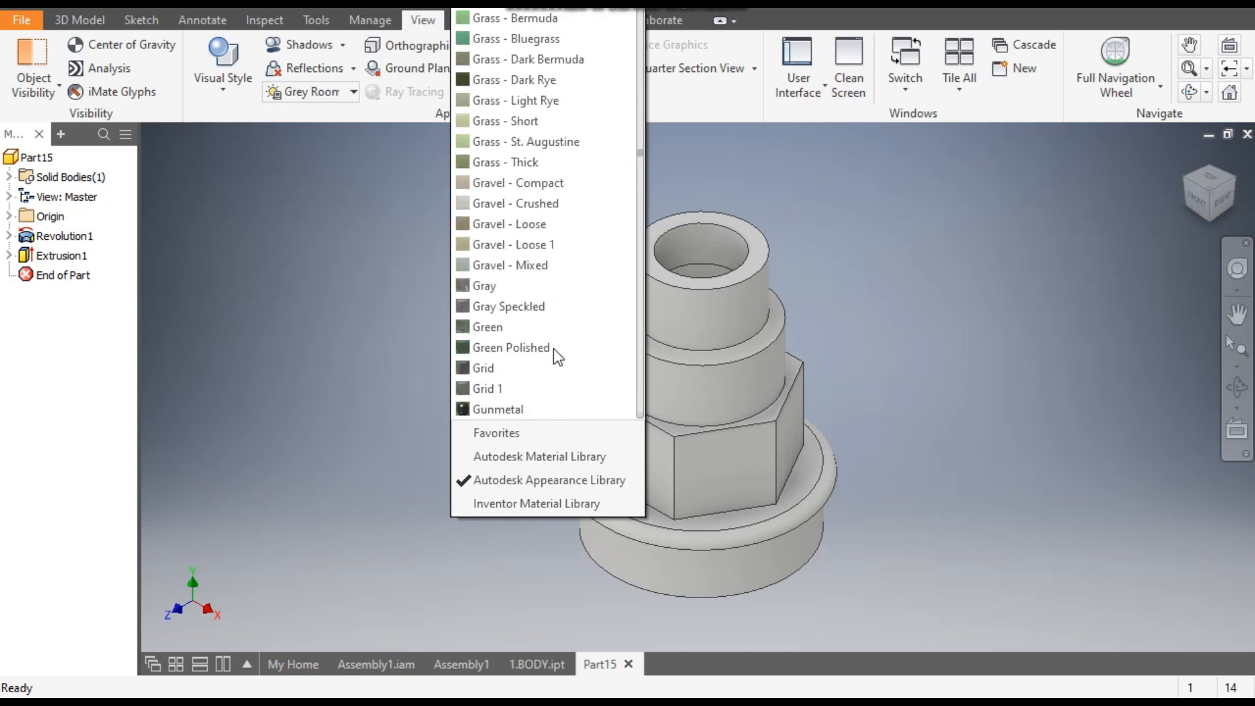
pyautogui.scroll(-20, 555, 357)
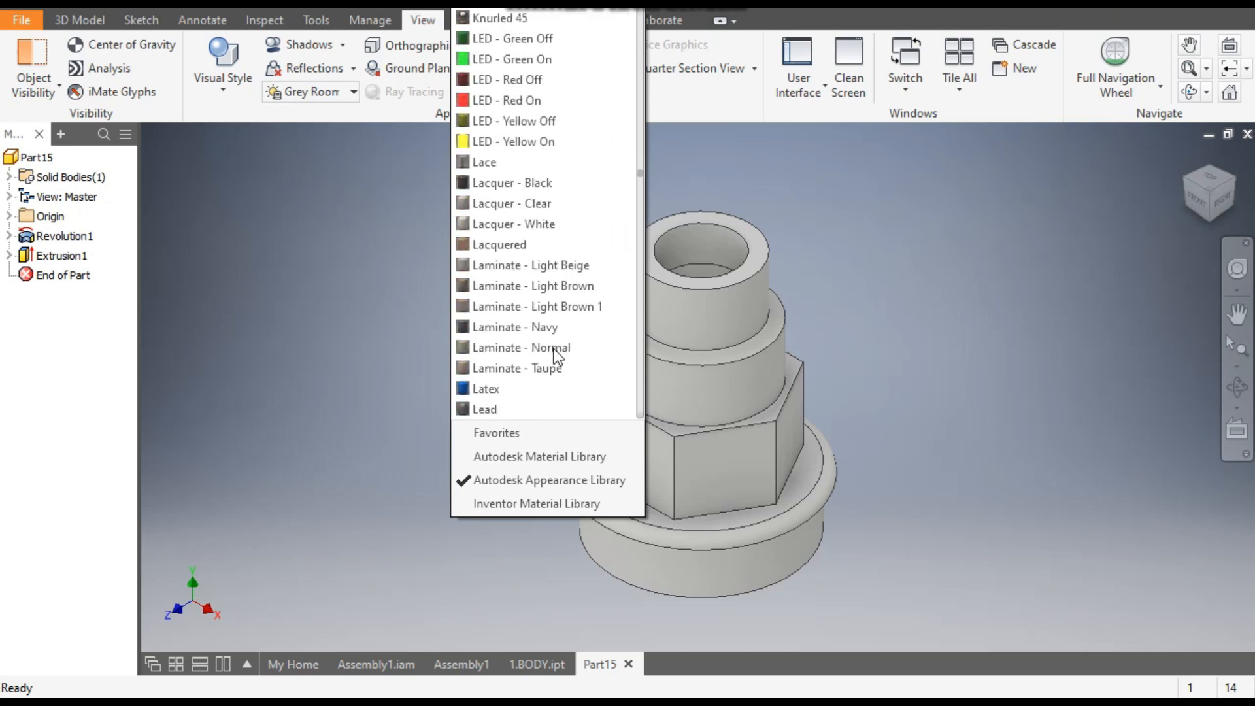
pyautogui.scroll(-20, 555, 348)
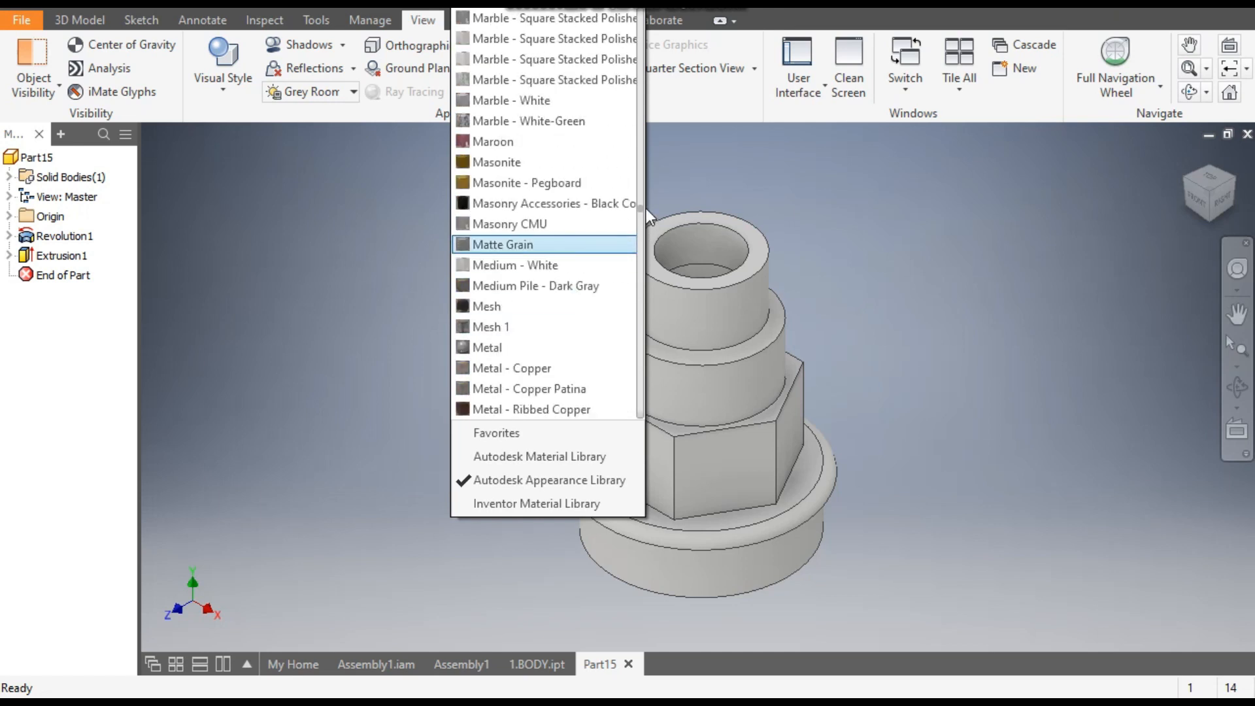
pyautogui.moveTo(641, 208); pyautogui.dragTo(657, 325)
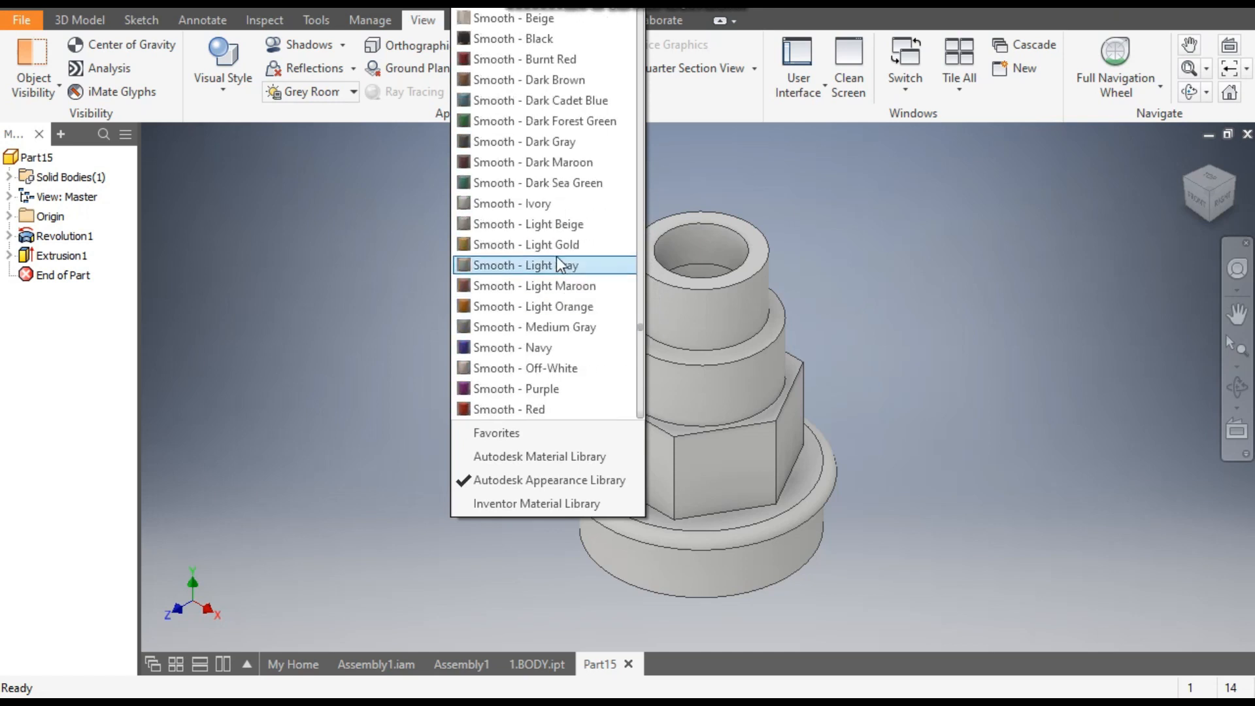
pyautogui.click(551, 245)
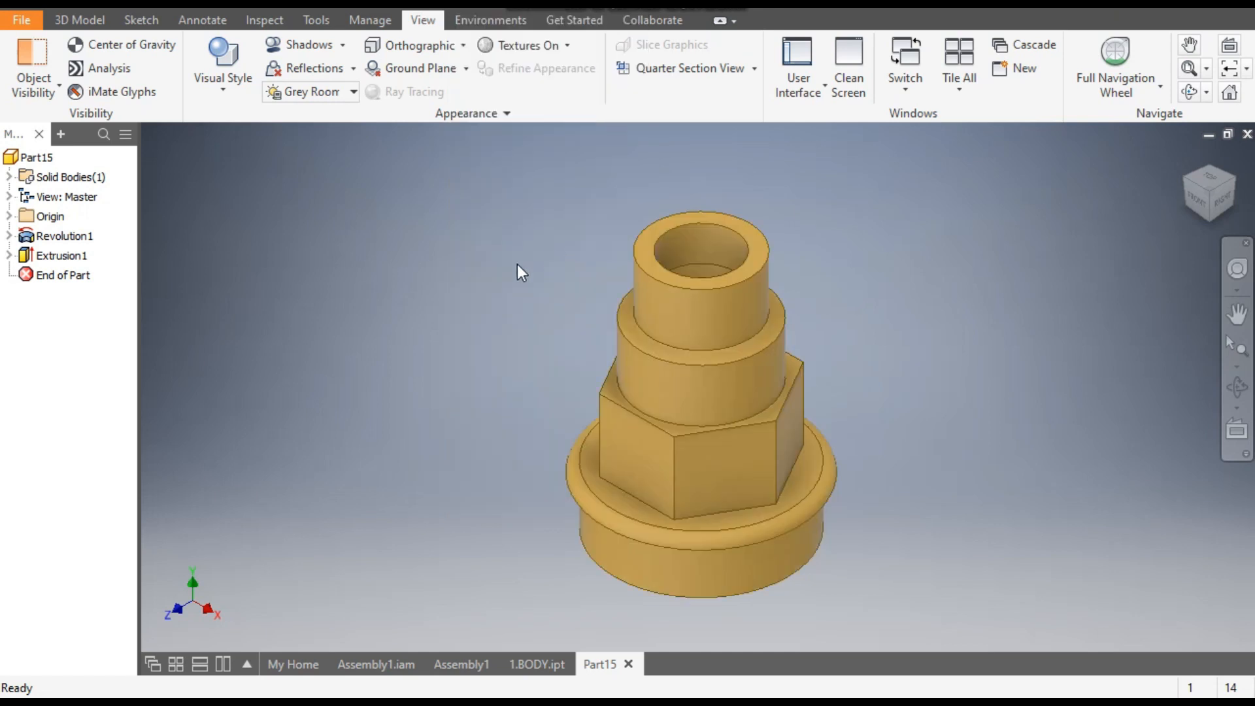
# - Save the part as 2.UNION in the gate valve 2 folder
pyautogui.click(98, 2)
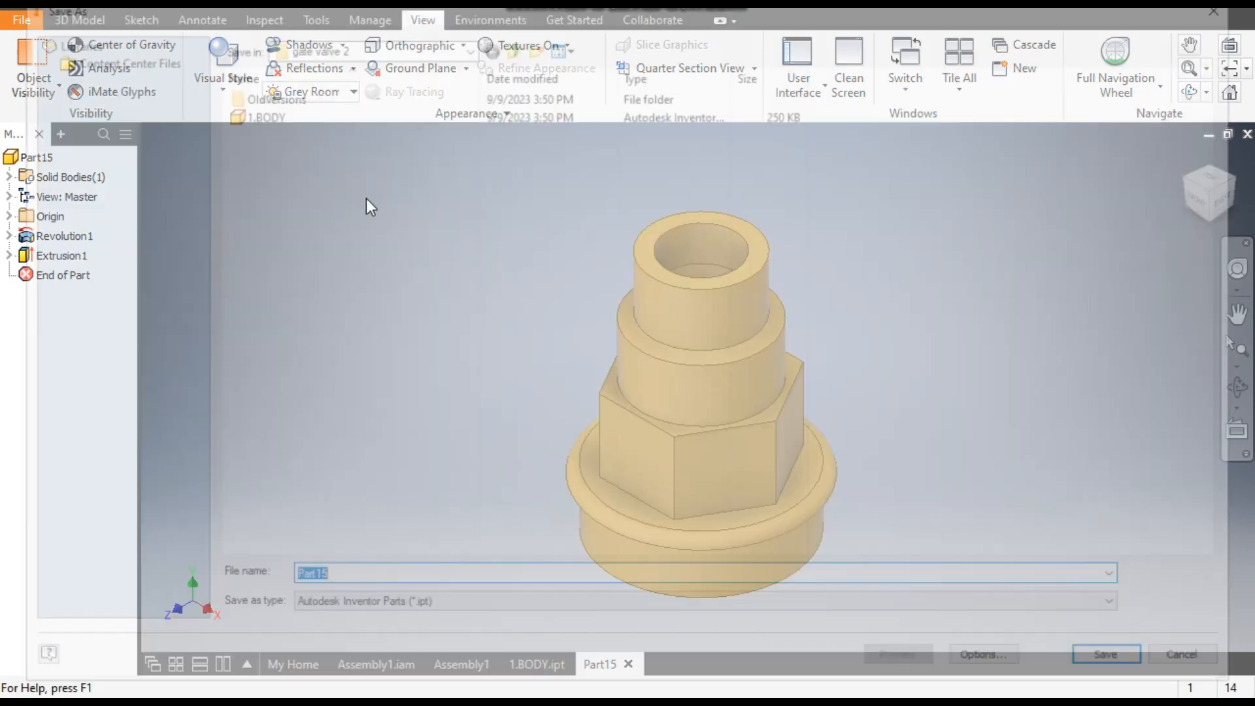
pyautogui.write('2')
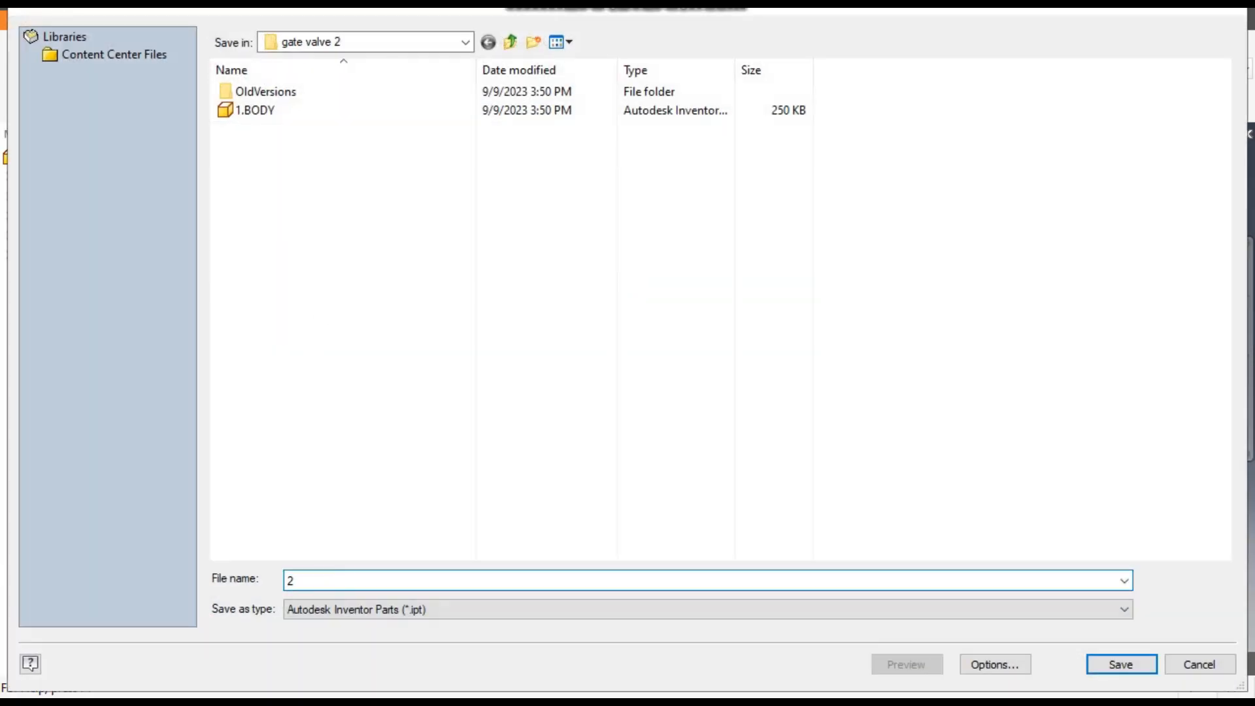
pyautogui.write('.UN')
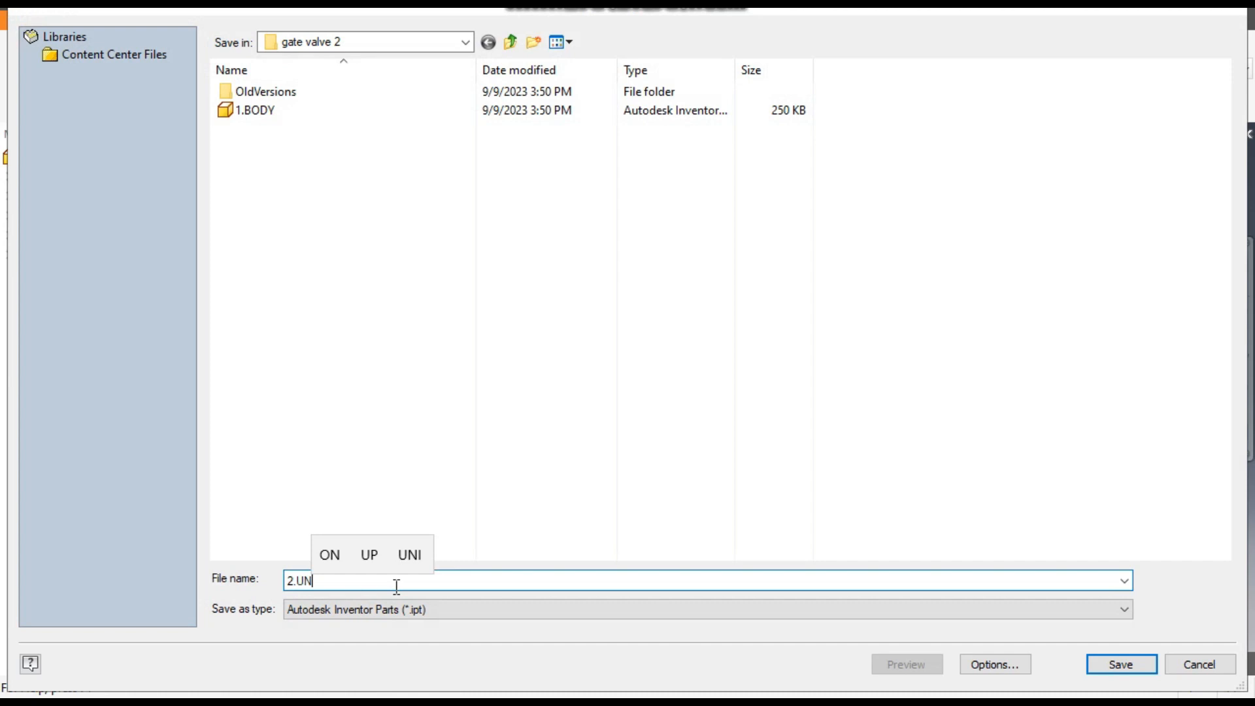
pyautogui.write('O')
pyautogui.press('BackSpace')
pyautogui.write('I')
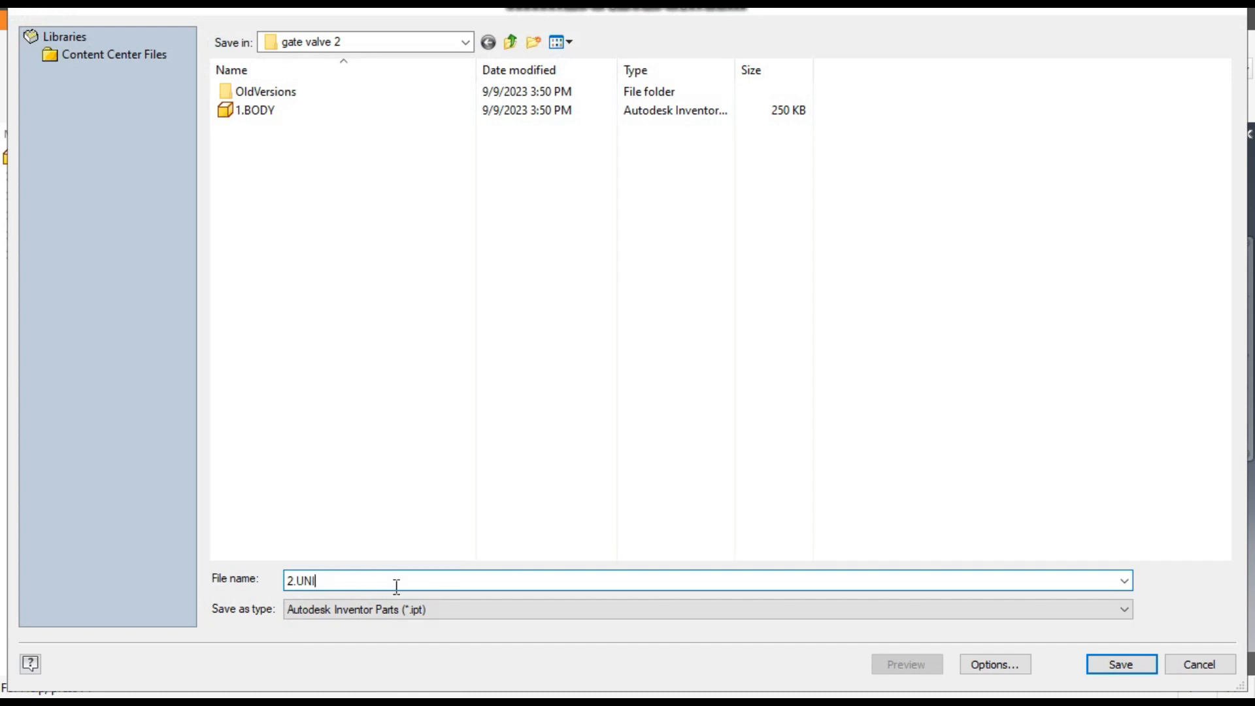
pyautogui.write('ON')
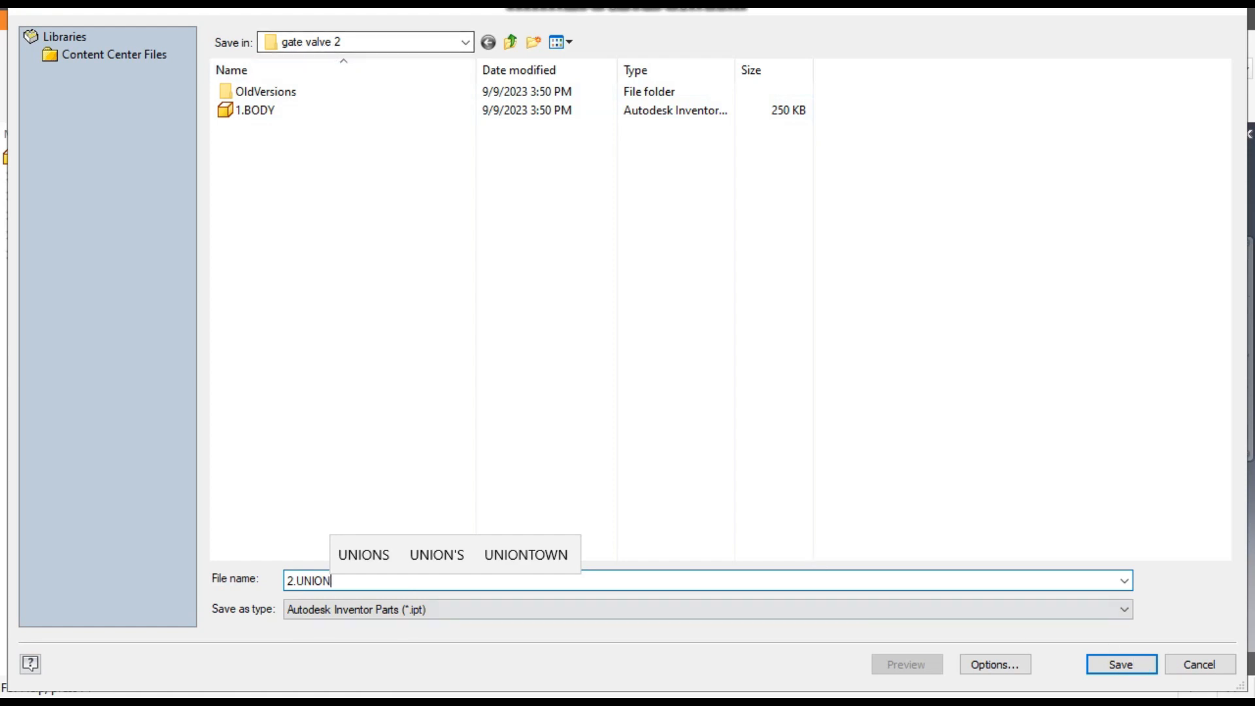
pyautogui.click(1113, 663)
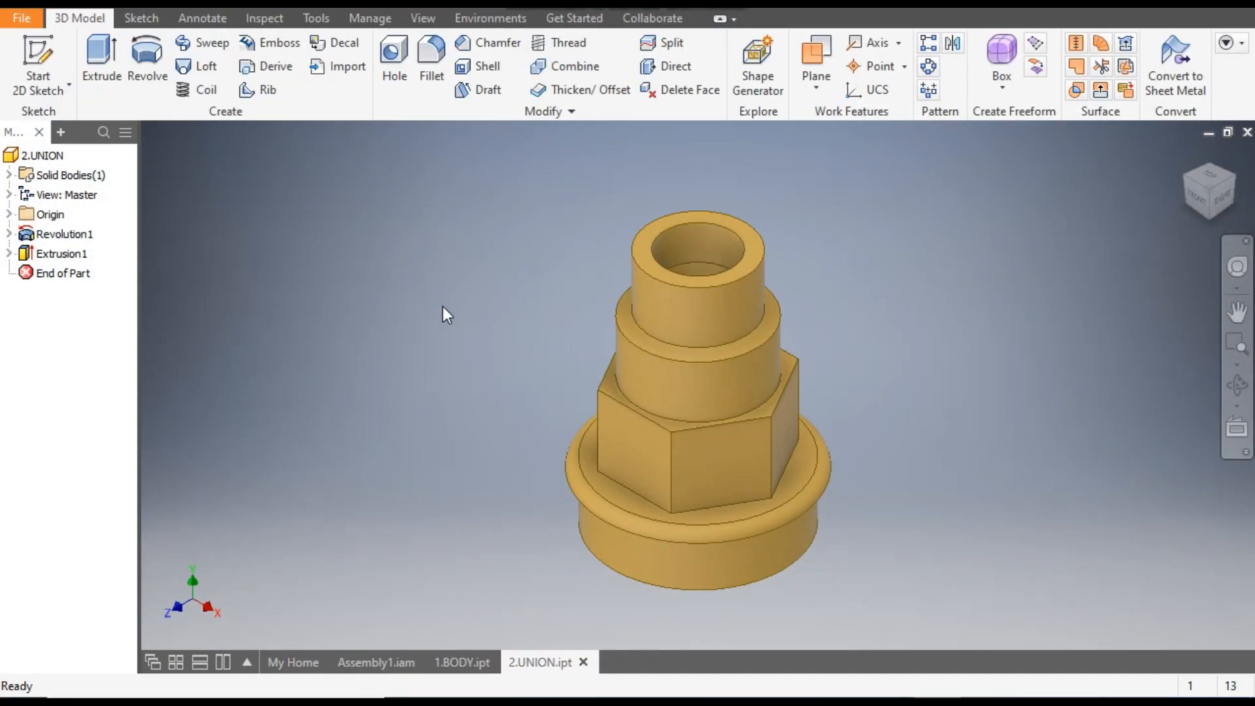
# - Examine the 3.WAGE VALVE component in Assembly1.iam by opening it for in-place editing and viewing it from the front and isometrically
pyautogui.click(379, 662)
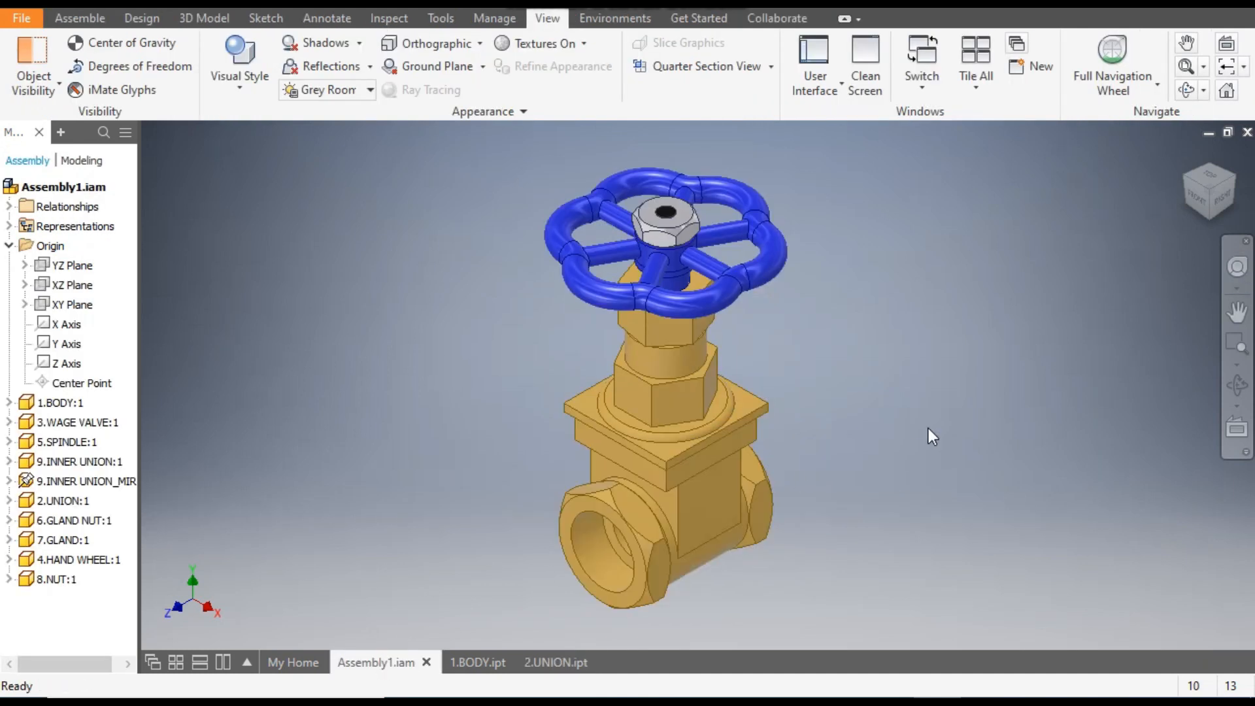
pyautogui.click(1198, 198)
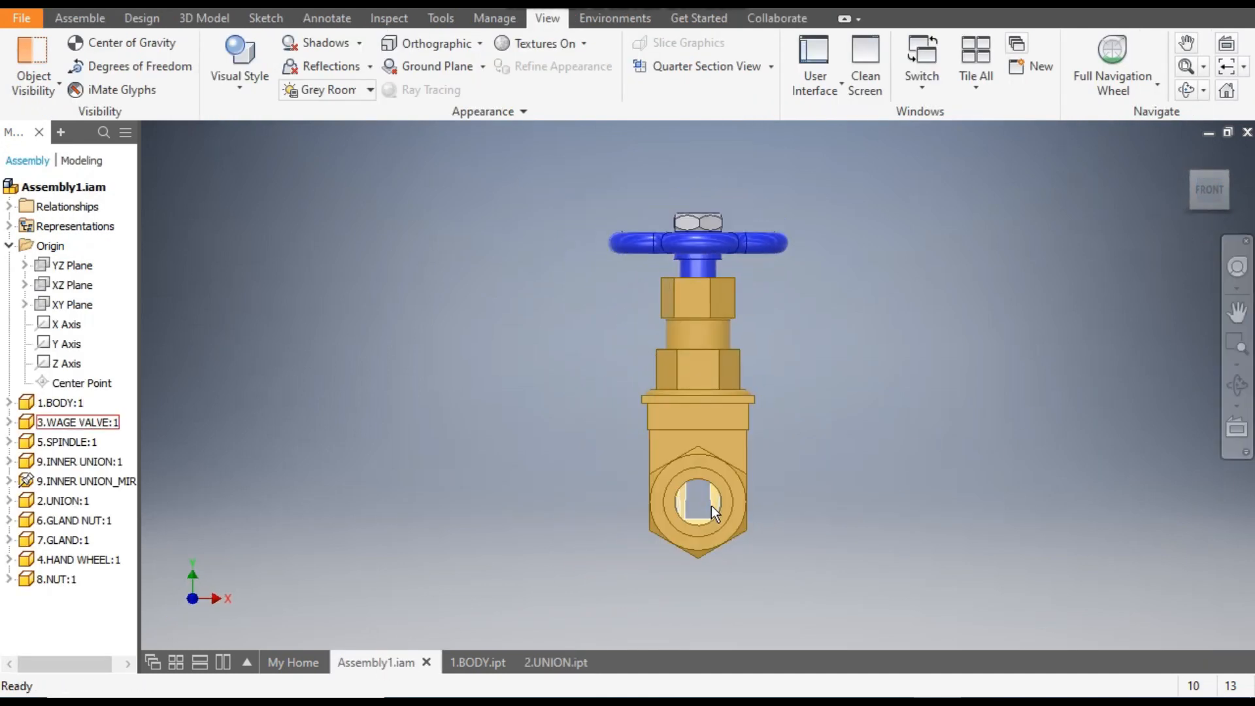
pyautogui.scroll(3, 712, 506)
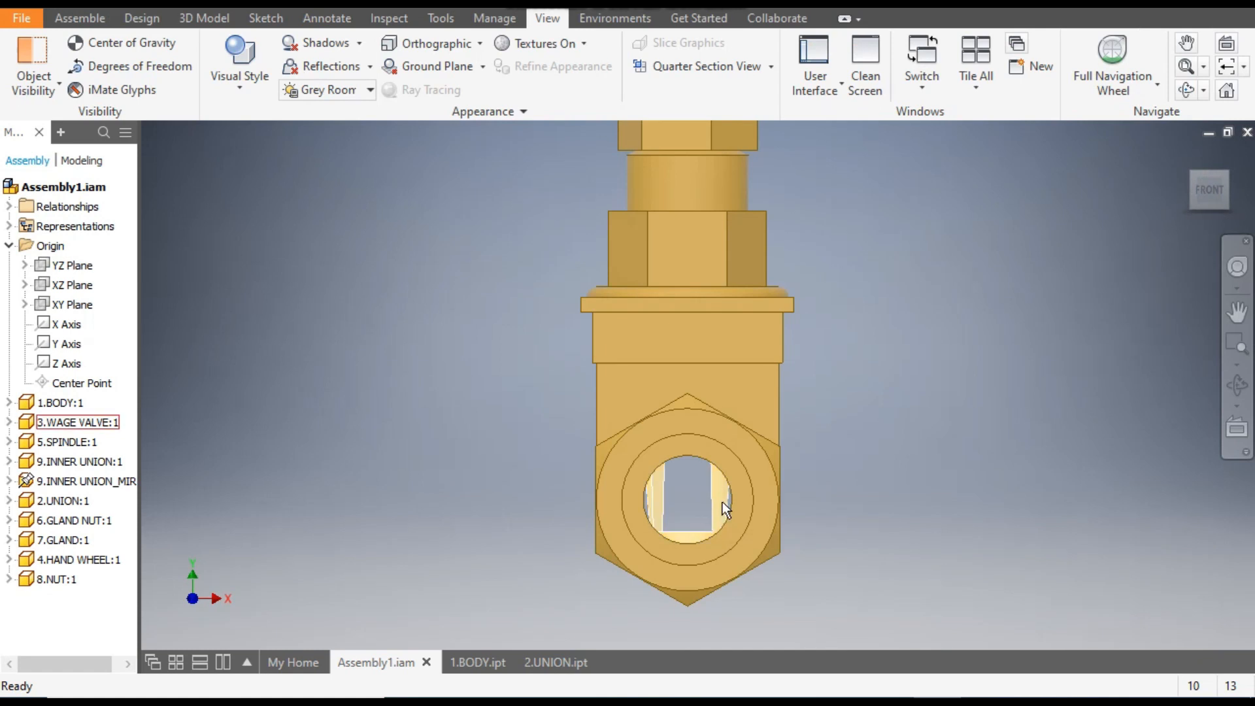
pyautogui.click(719, 504)
pyautogui.doubleClick(719, 503)
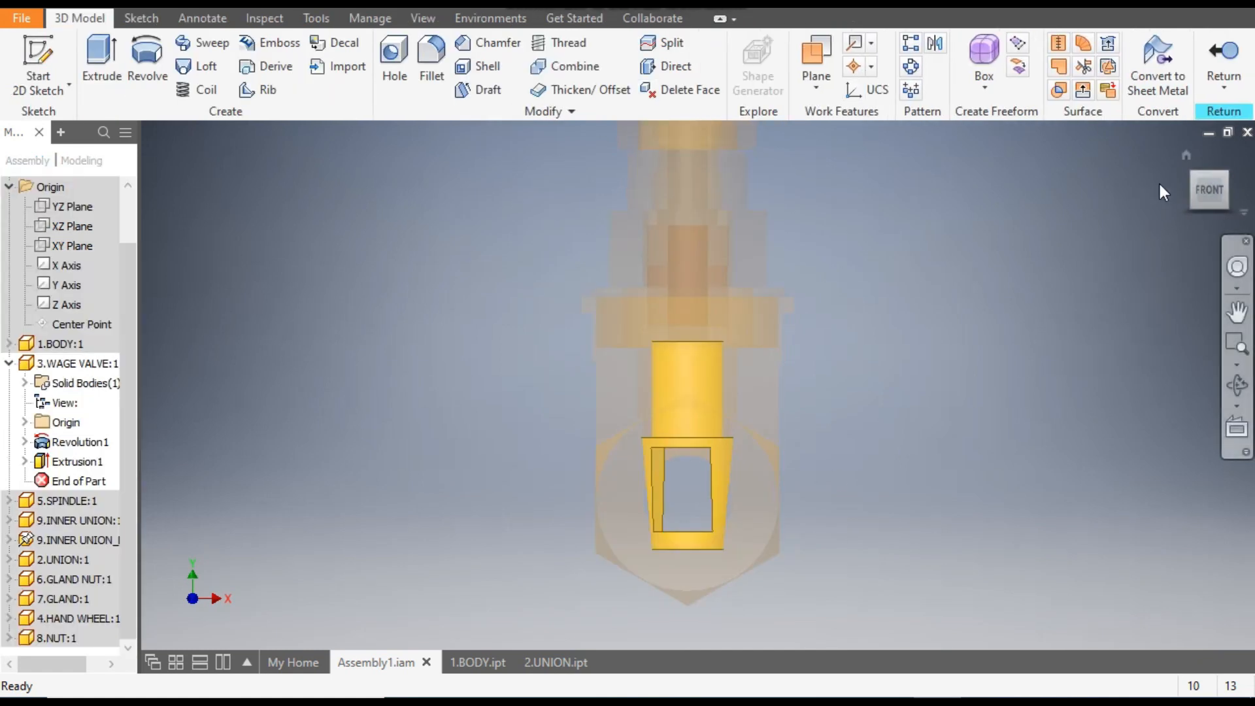
pyautogui.click(1226, 177)
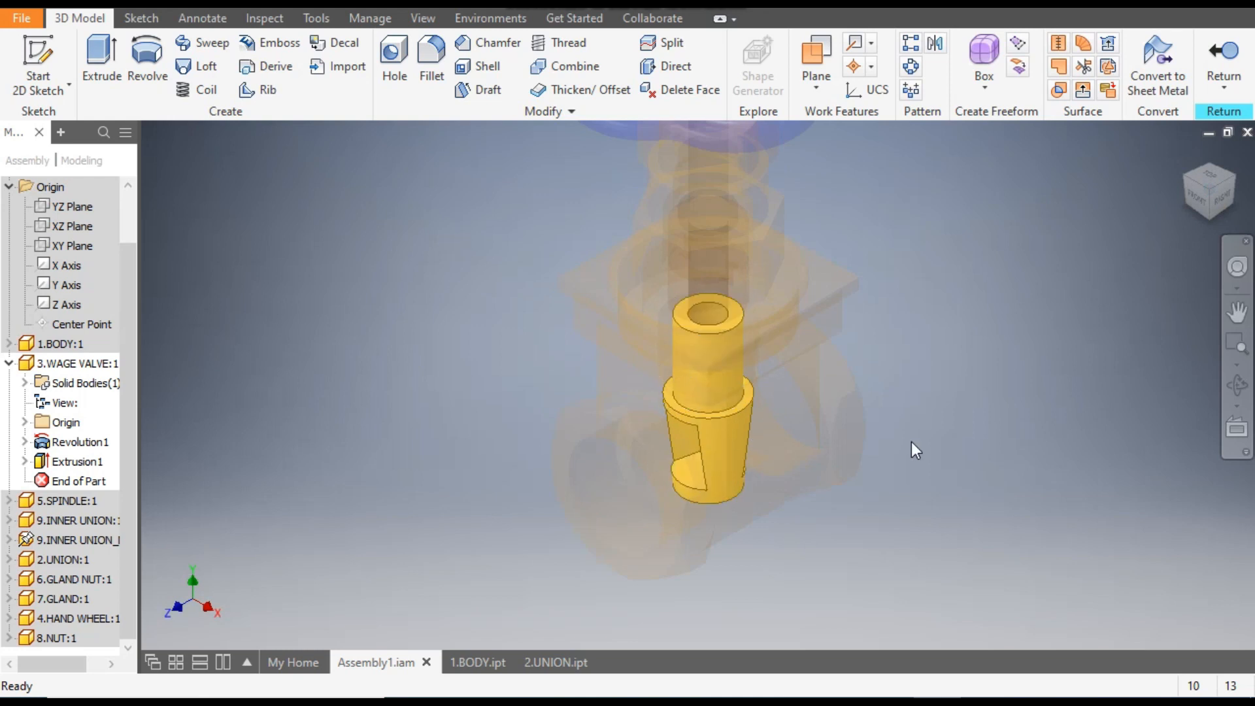
pyautogui.scroll(1, 303, 239)
pyautogui.moveTo(303, 238); pyautogui.dragTo(359, 320, button='middle')
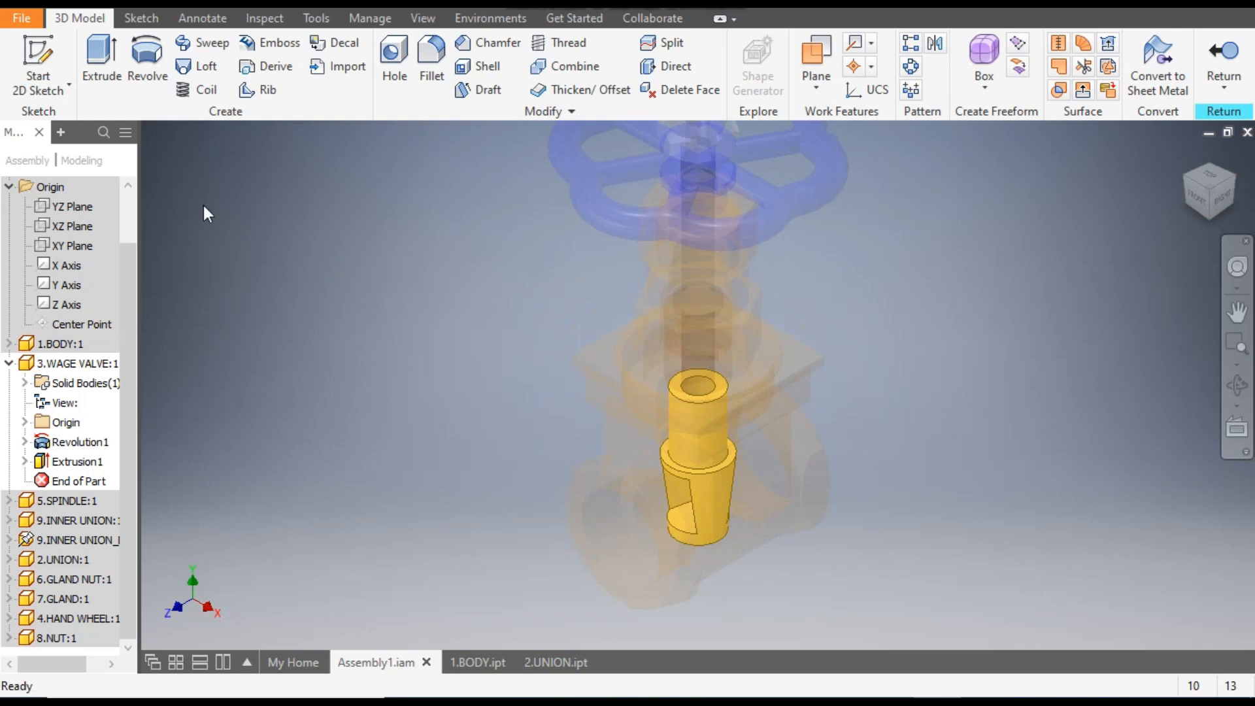
# - Create a new part from the metric Standard (mm).ipt template and start a 2D sketch on the XY plane
pyautogui.hotkey('ctrl', 'n')
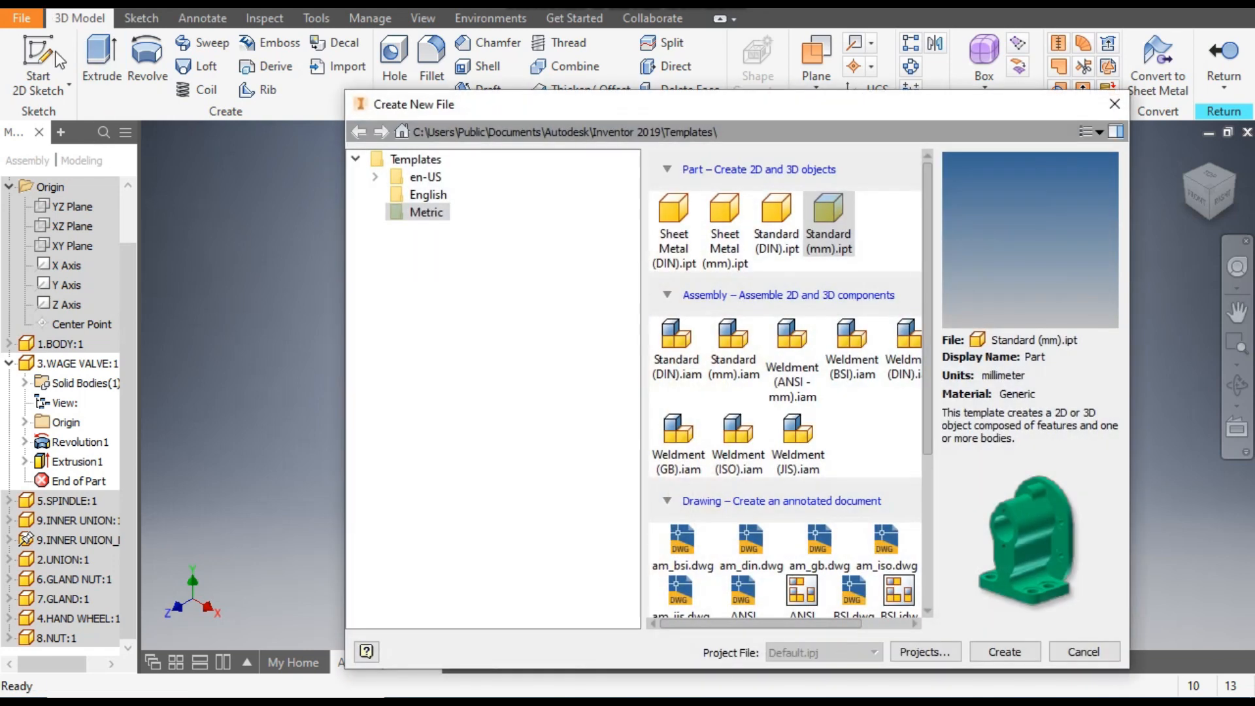
pyautogui.click(837, 219)
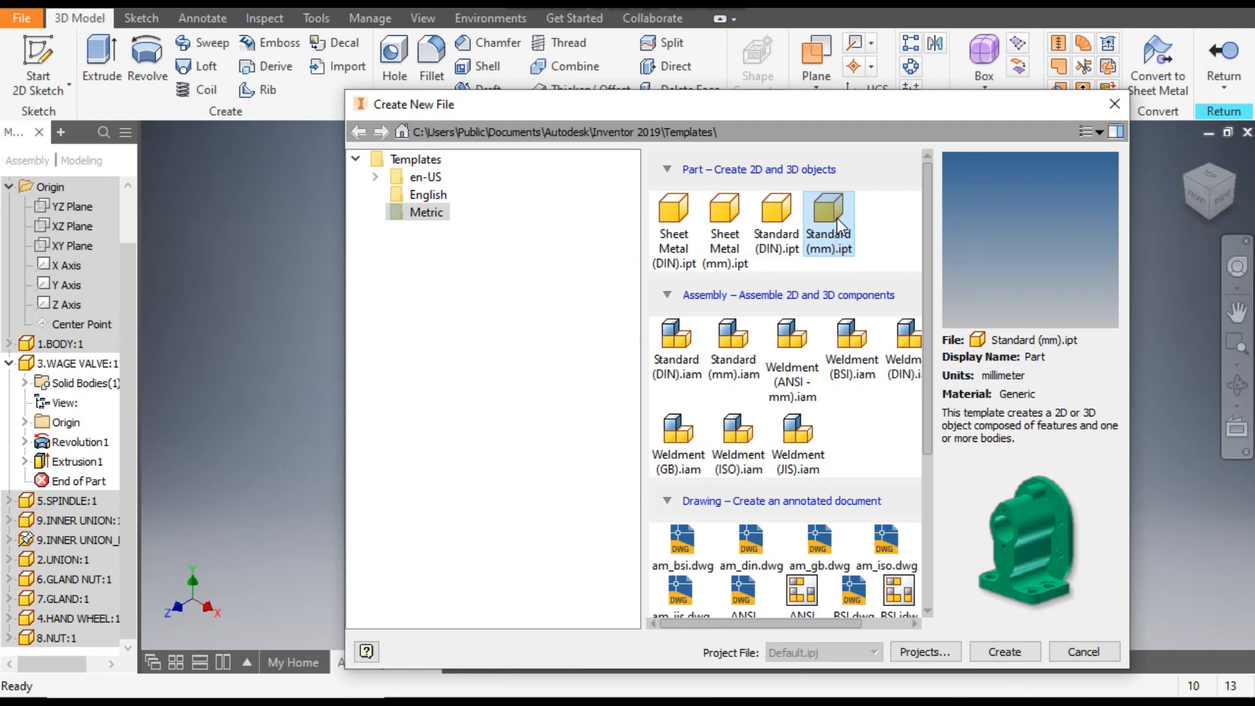
pyautogui.click(1008, 657)
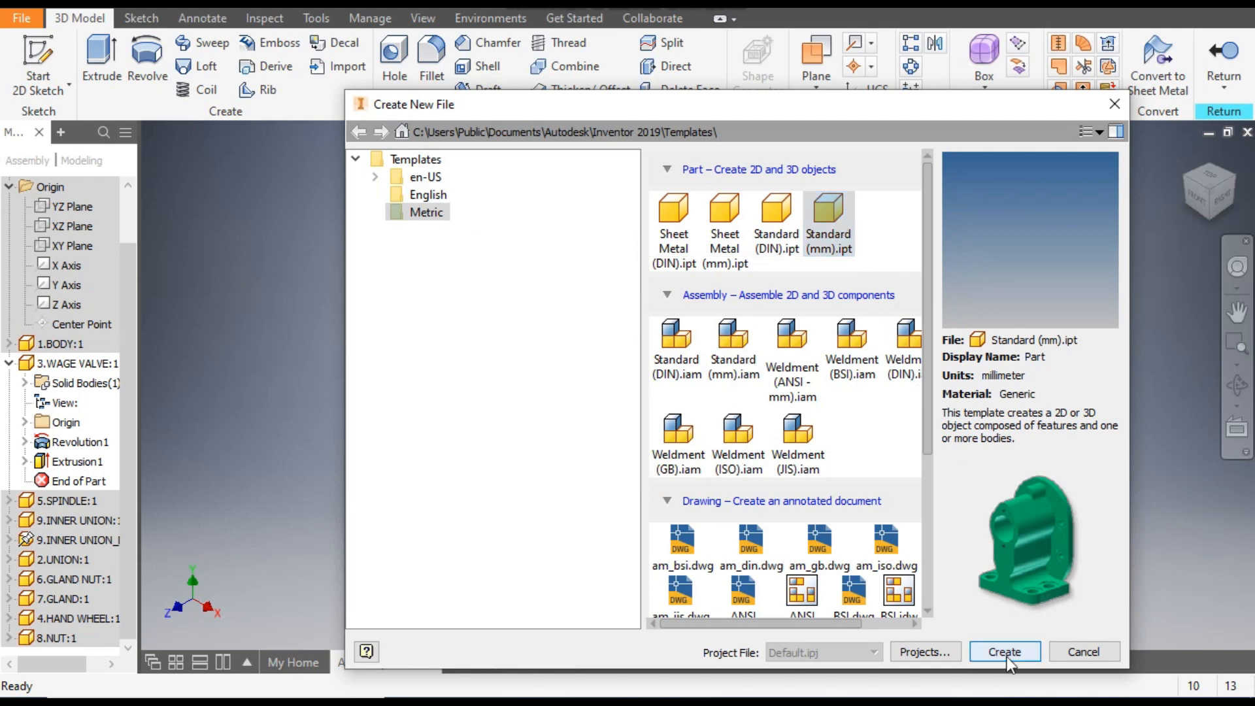
pyautogui.click(47, 57)
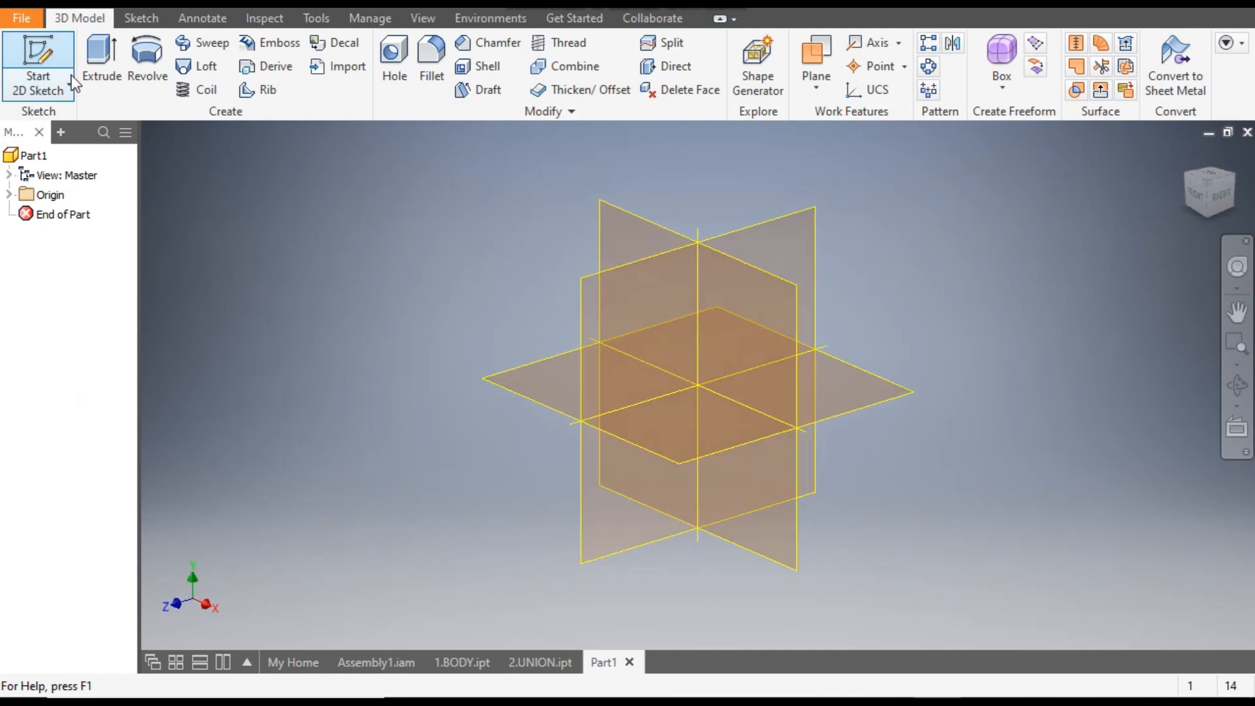
pyautogui.click(627, 207)
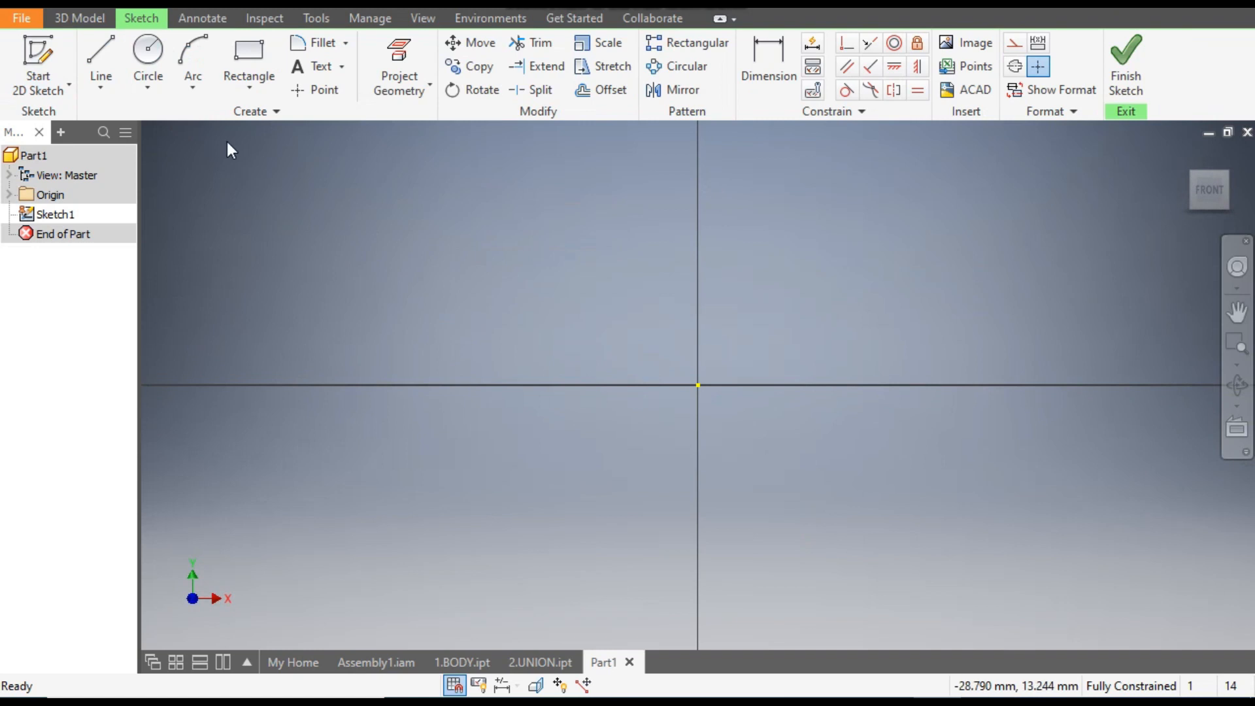
# - Sketch a closed four-sided profile from the origin, about 15 mm high, 21 mm wide above and 12.5 mm below, with a slanted outer side
pyautogui.click(103, 48)
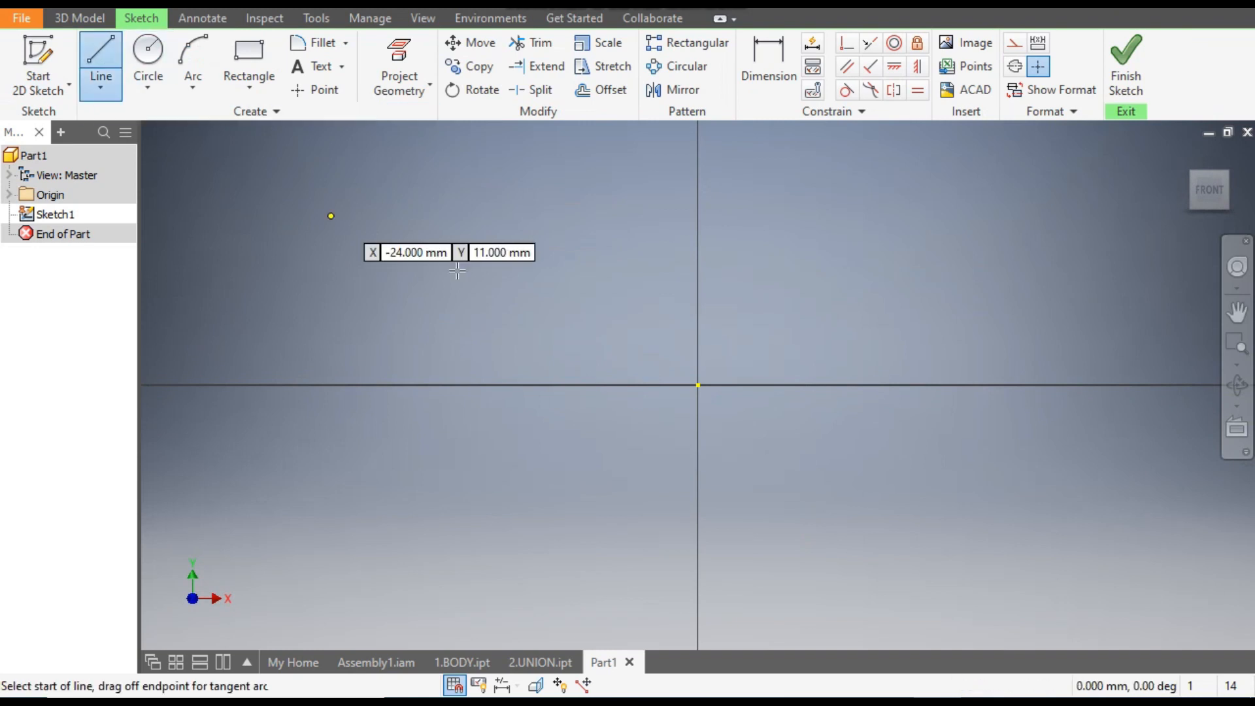
pyautogui.click(698, 384)
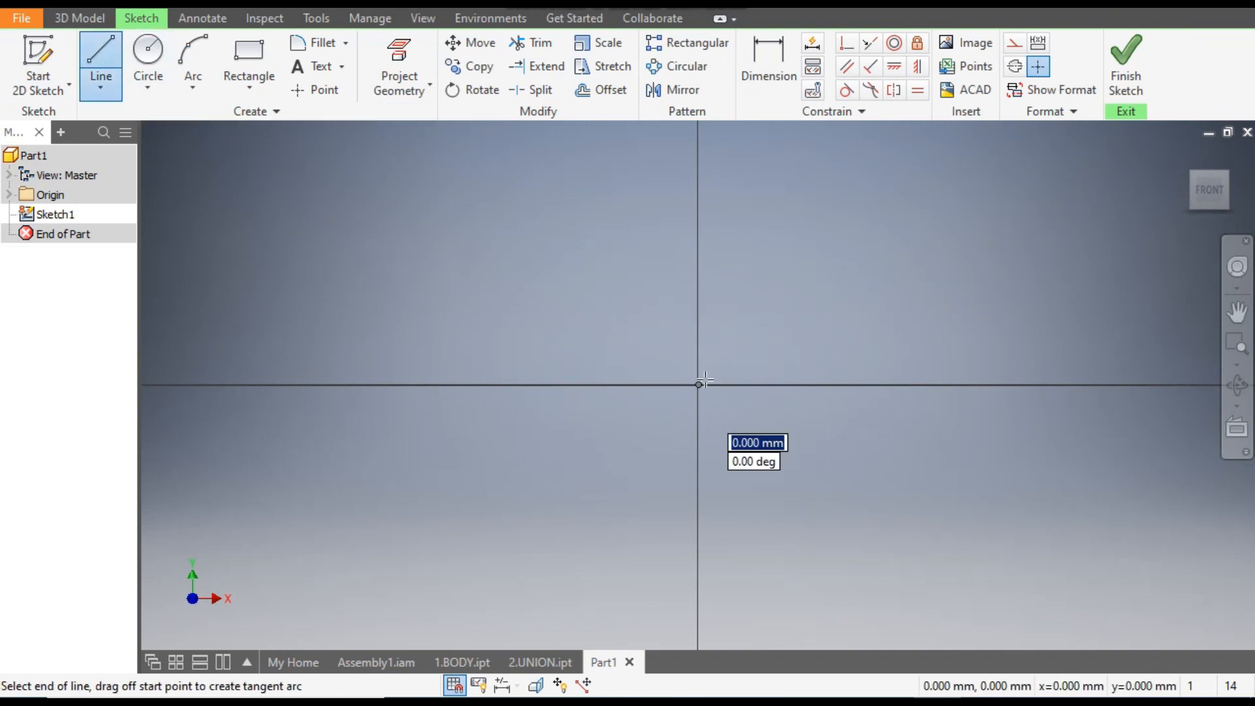
pyautogui.click(697, 155)
pyautogui.moveTo(815, 214); pyautogui.dragTo(666, 302, button='middle')
pyautogui.click(871, 244)
pyautogui.click(741, 473)
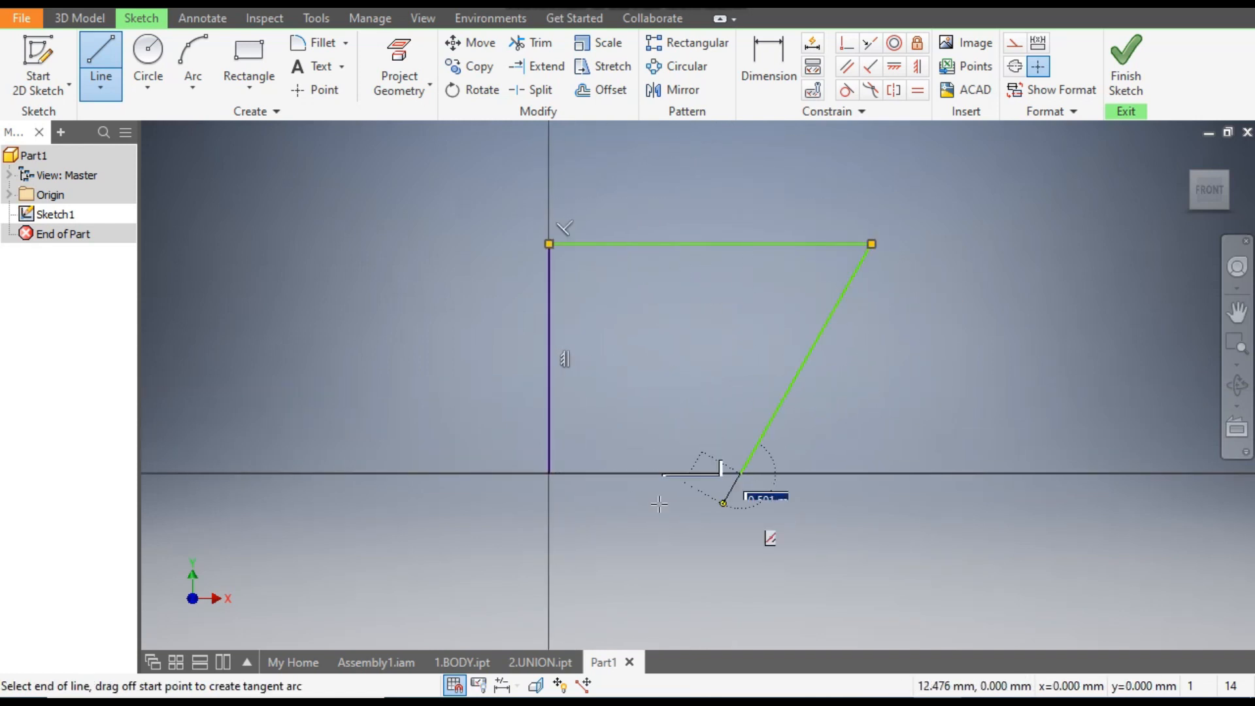
pyautogui.click(550, 473)
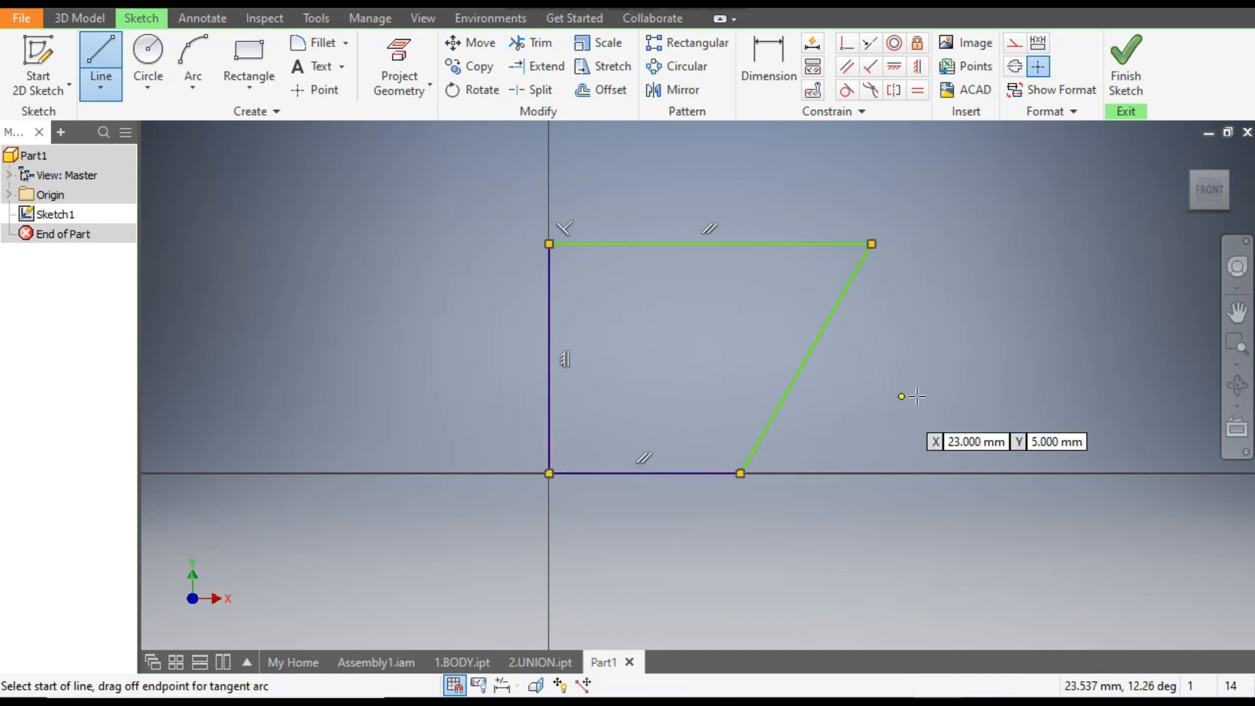
pyautogui.moveTo(819, 395); pyautogui.dragTo(857, 417, button='middle')
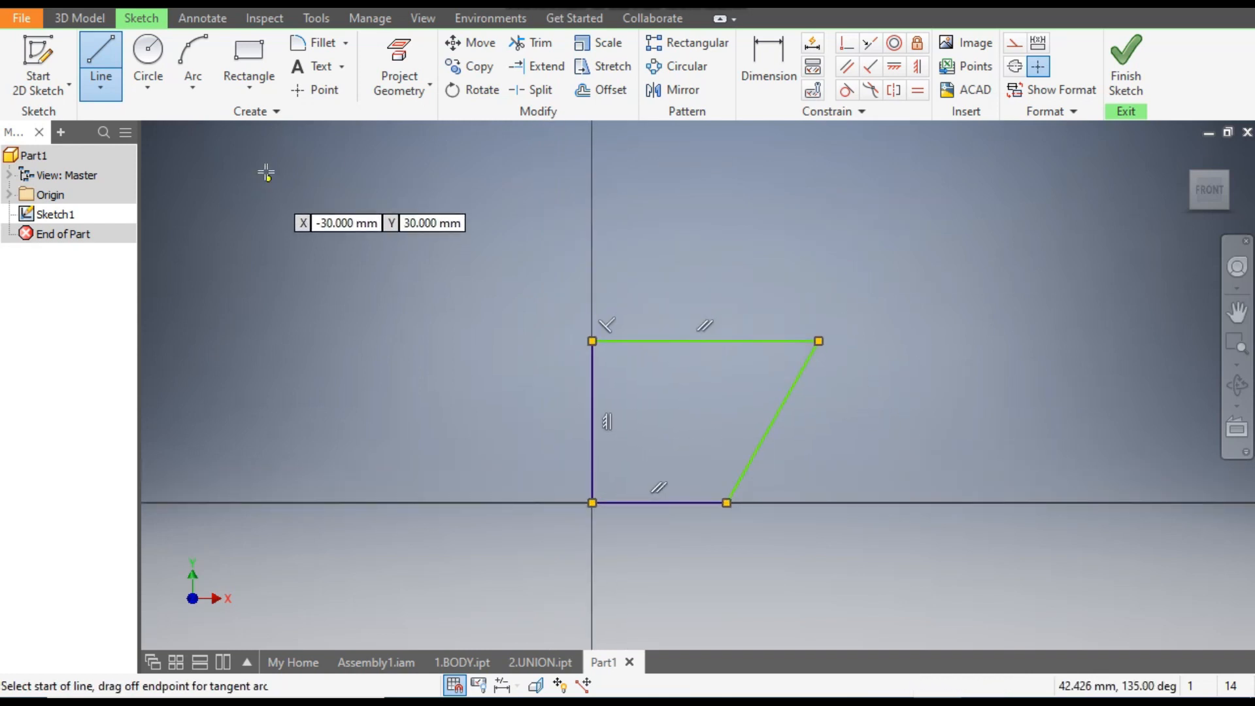
# - Draw an upright two-point rectangle standing on the profile's upper edge, offset a little from the vertical axis
pyautogui.click(254, 48)
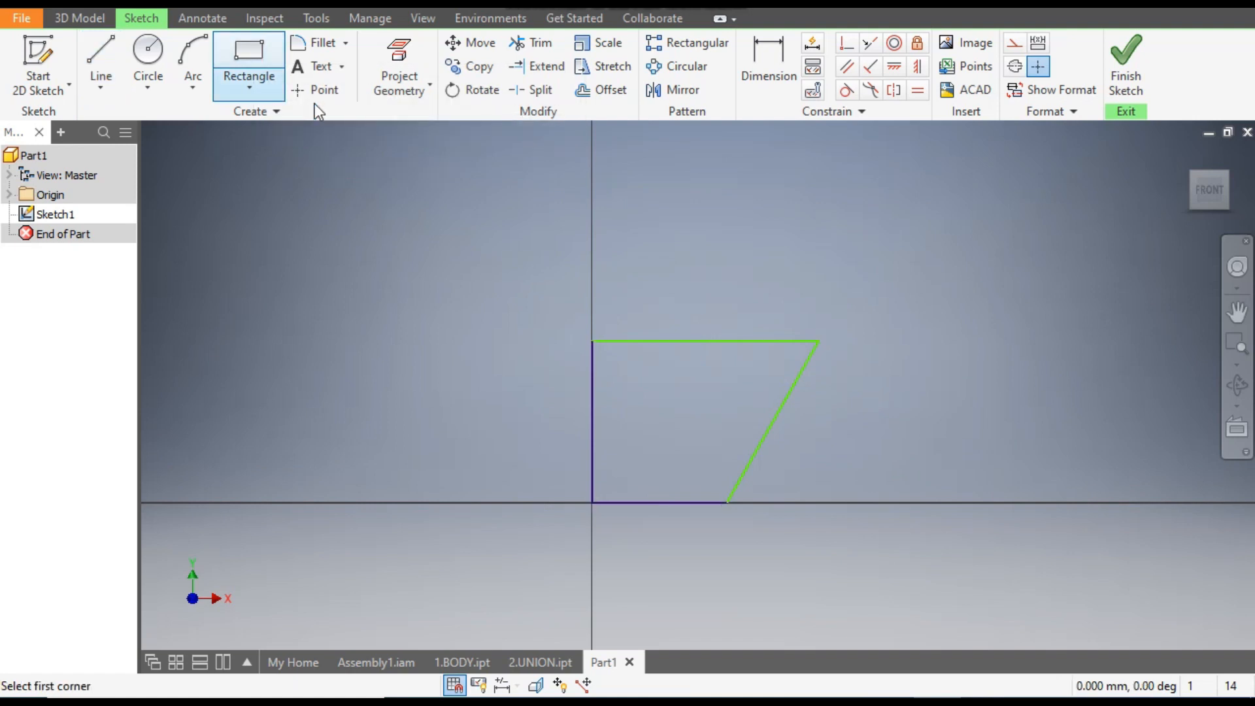
pyautogui.click(250, 86)
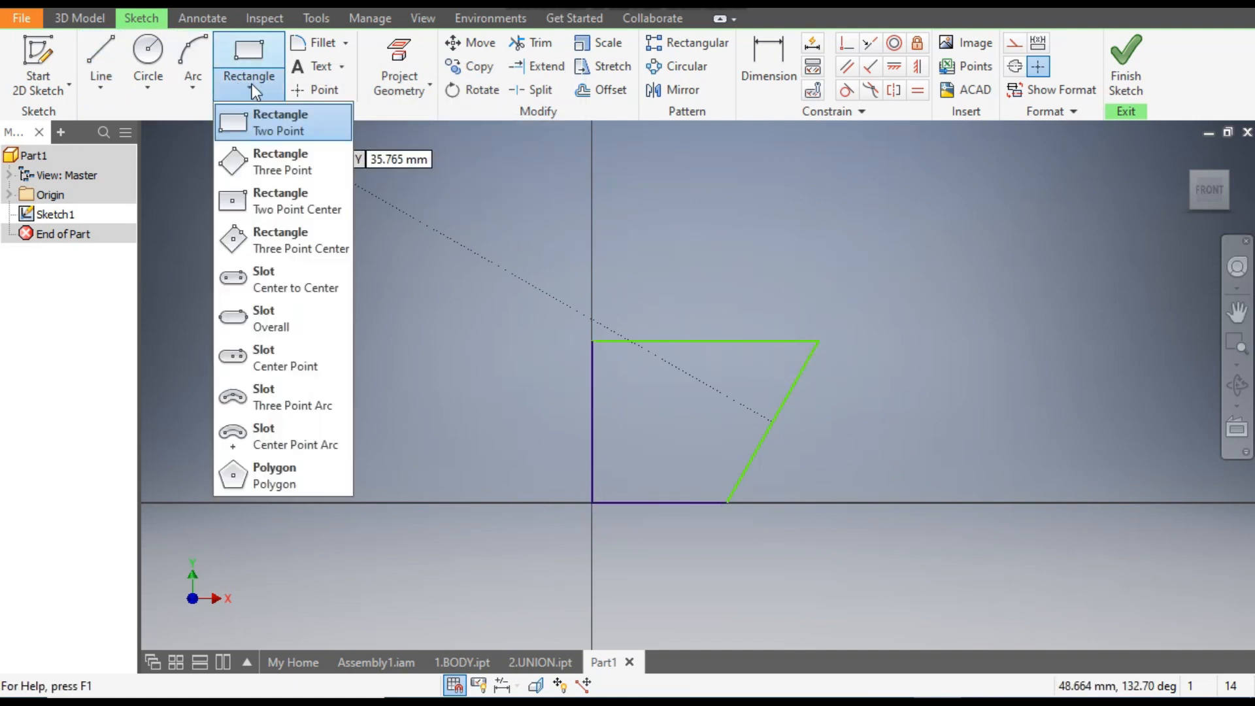
pyautogui.click(274, 127)
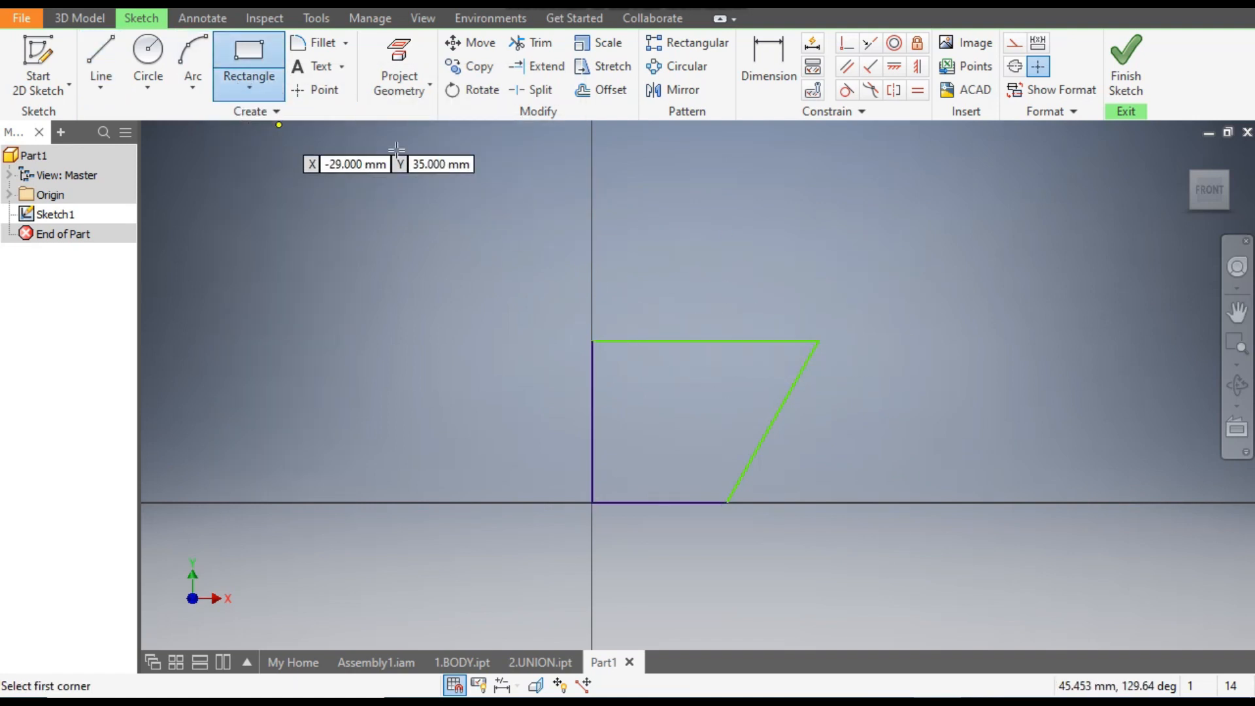
pyautogui.click(629, 340)
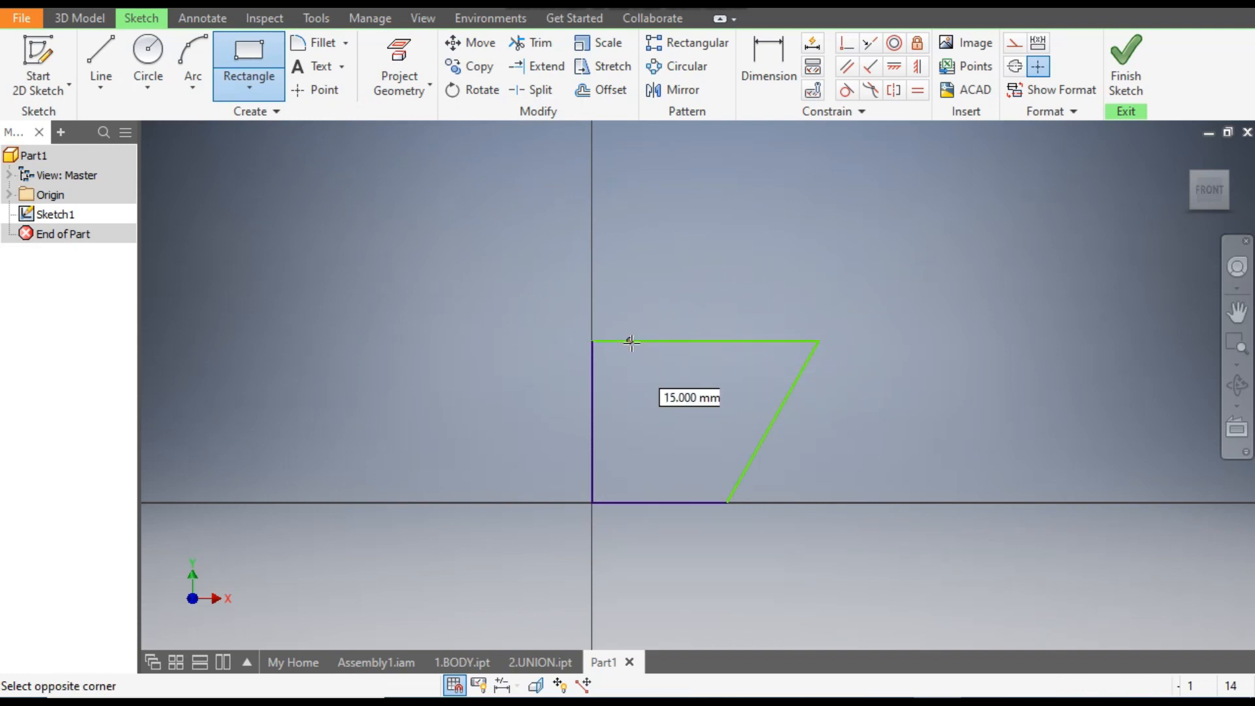
pyautogui.click(722, 179)
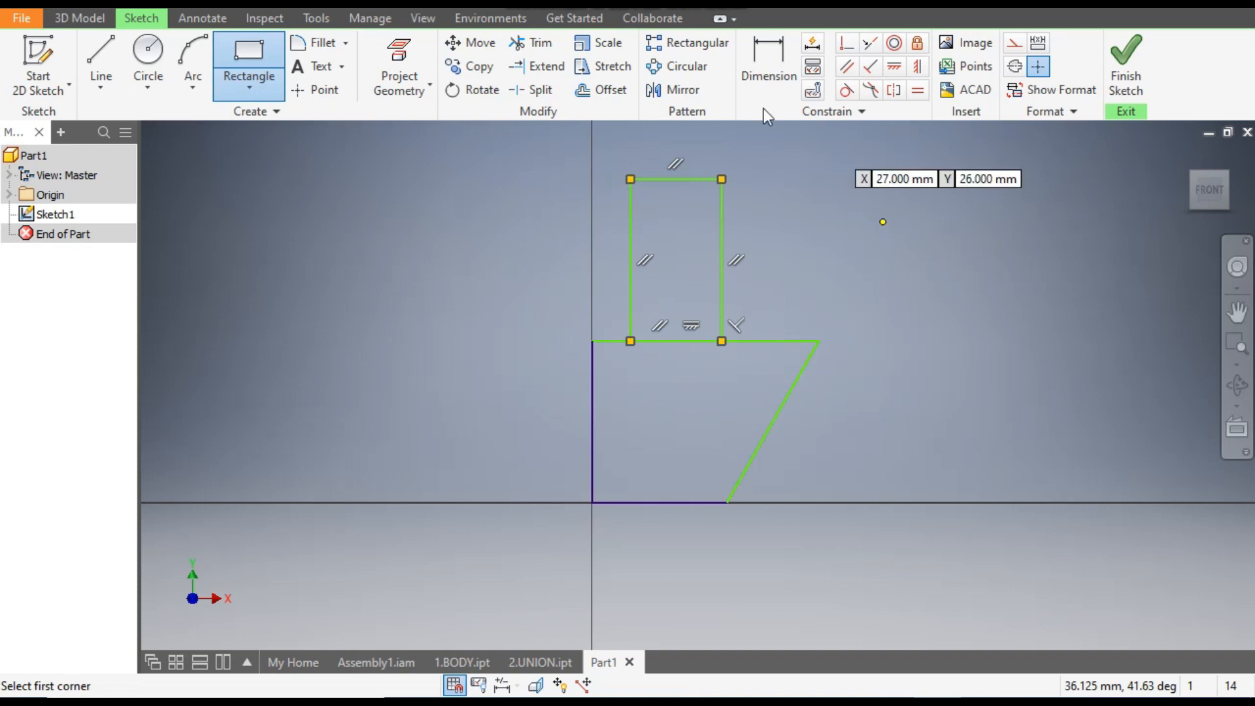
# - Dimension the four-sided profile's upper edge at 9 mm
pyautogui.click(787, 67)
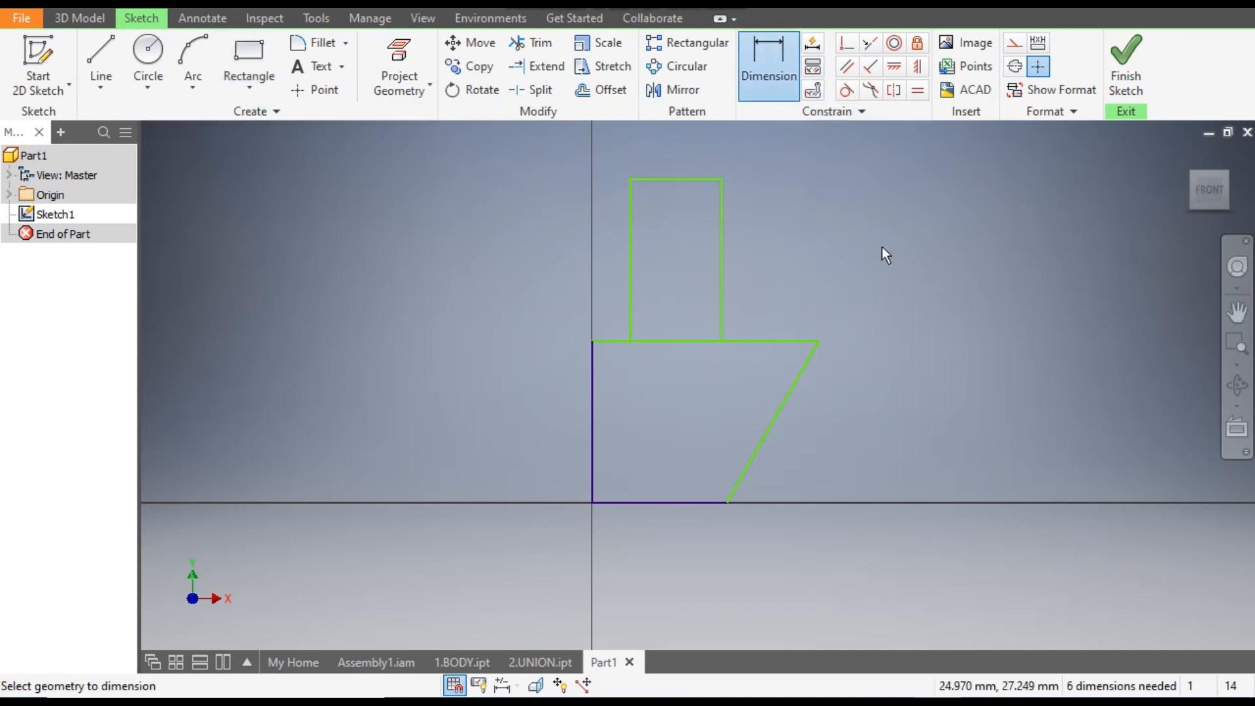
pyautogui.click(786, 344)
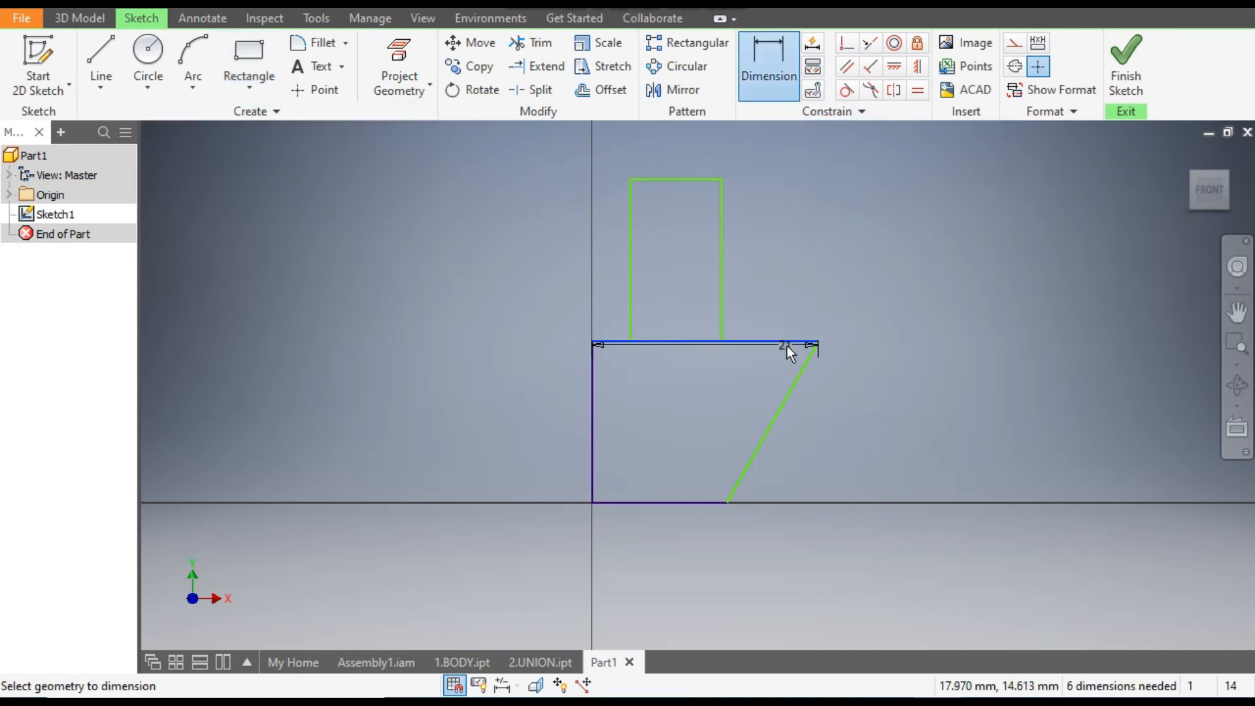
pyautogui.click(789, 261)
pyautogui.write('9')
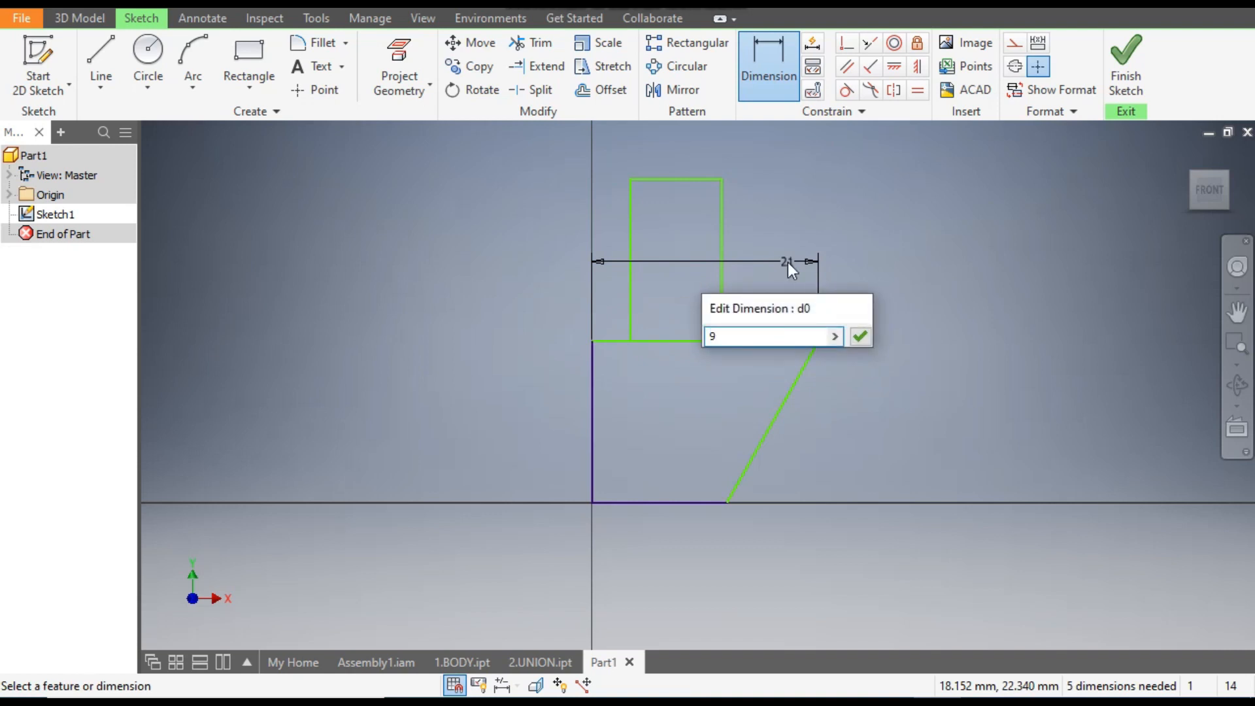
pyautogui.press('Return')
# - Dimension the four-sided profile's lower edge at 7 mm
pyautogui.scroll(3, 592, 487)
pyautogui.scroll(3, 589, 483)
pyautogui.moveTo(633, 485)
pyautogui.mouseDown(button='middle')
pyautogui.moveTo(667, 445)
pyautogui.moveTo(689, 442)
pyautogui.mouseUp(button='middle')
pyautogui.click(779, 505)
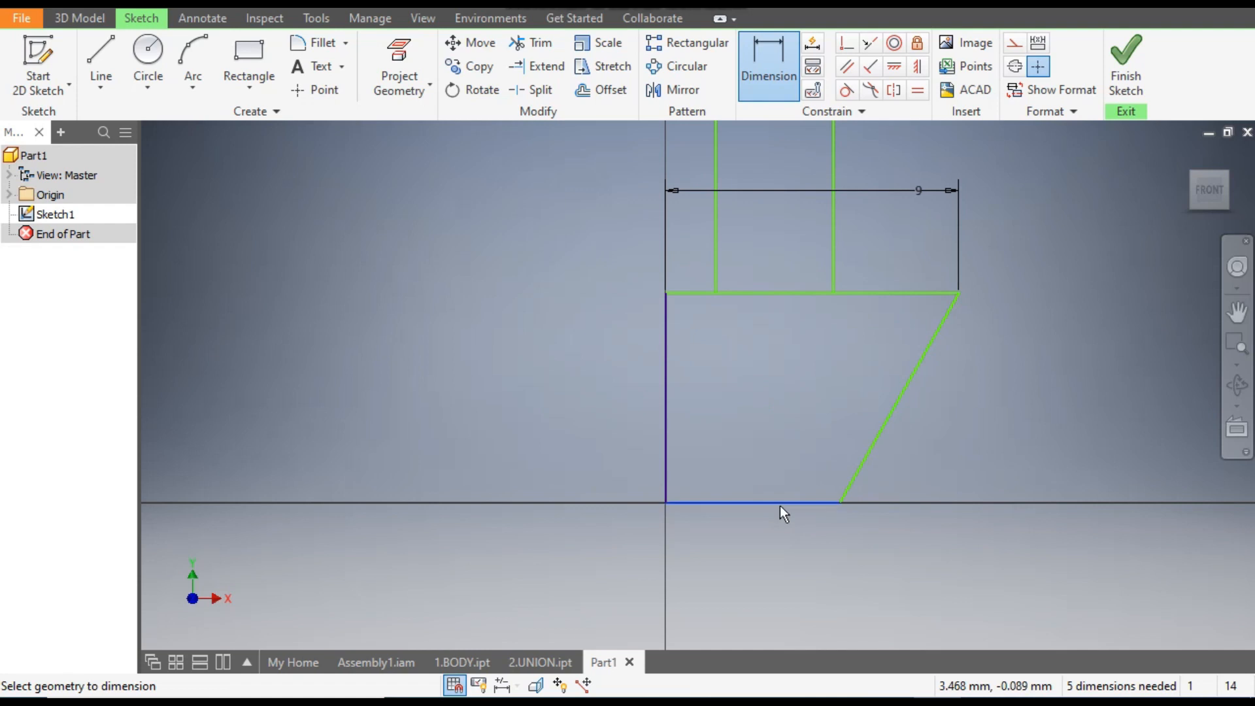
pyautogui.click(762, 548)
pyautogui.write('74')
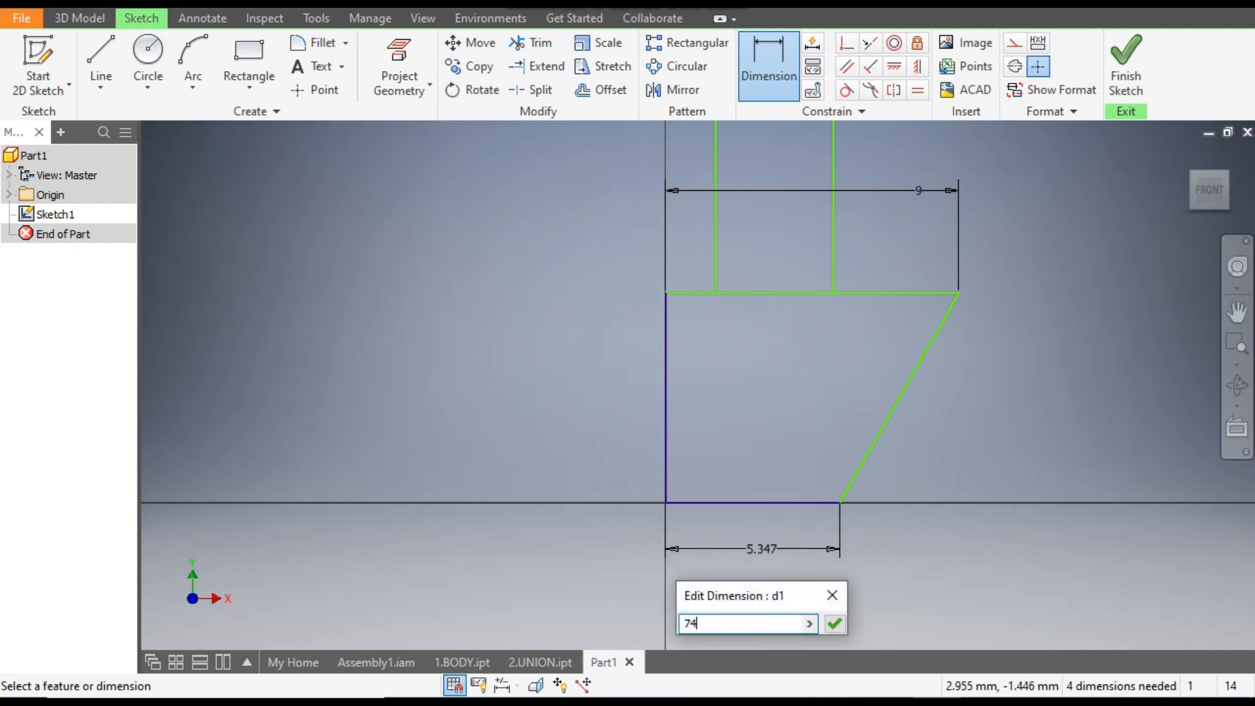
pyautogui.press('Return')
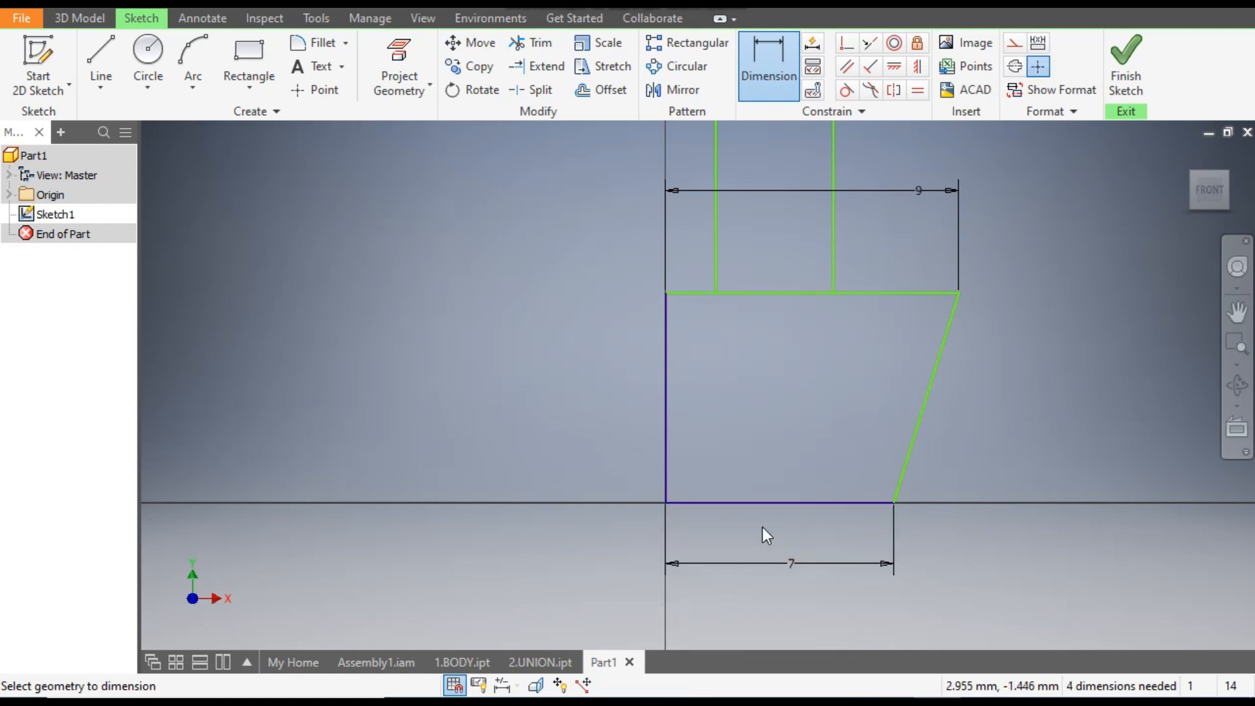
# - Dimension the profile's vertical edge on the axis at 22 mm
pyautogui.scroll(-2, 762, 527)
pyautogui.moveTo(752, 481); pyautogui.dragTo(739, 459, button='middle')
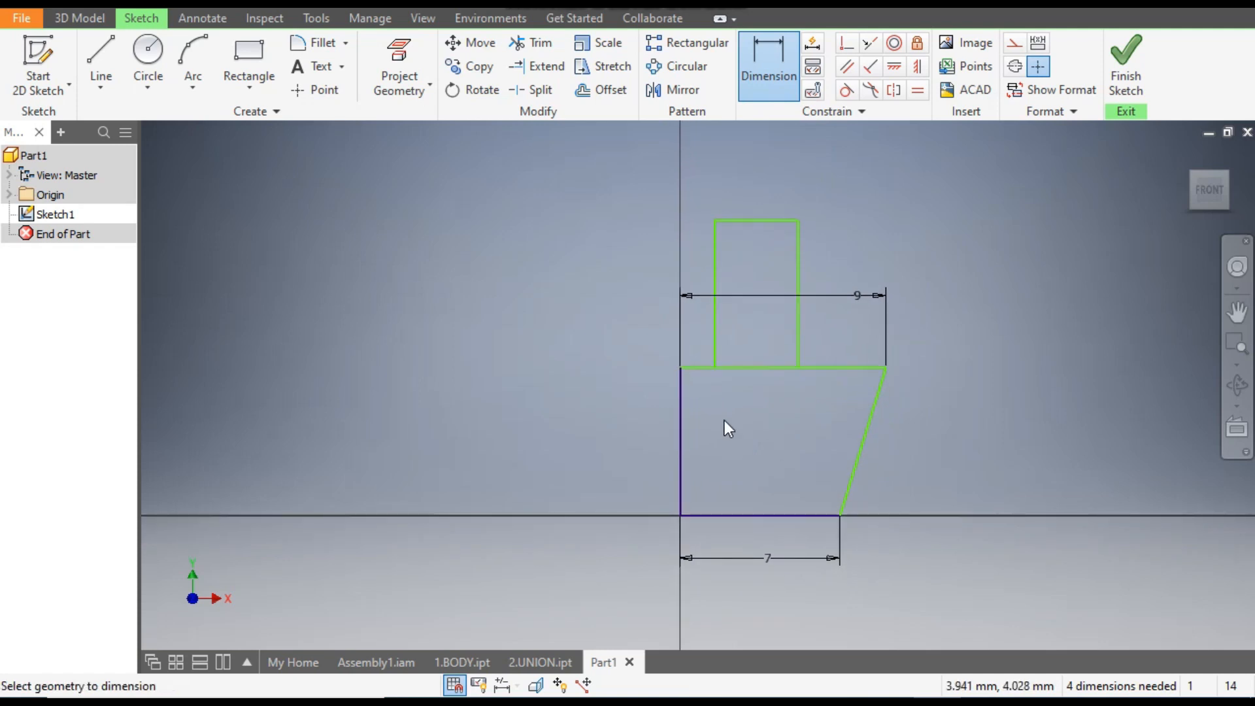
pyautogui.click(681, 437)
pyautogui.click(621, 442)
pyautogui.write('22')
pyautogui.press('Return')
# - Dimension the upright rectangle's nearer vertical edge at 4 mm from the profile's vertical edge on the axis
pyautogui.scroll(-2, 621, 444)
pyautogui.moveTo(645, 460); pyautogui.dragTo(654, 485, button='middle')
pyautogui.scroll(2, 666, 262)
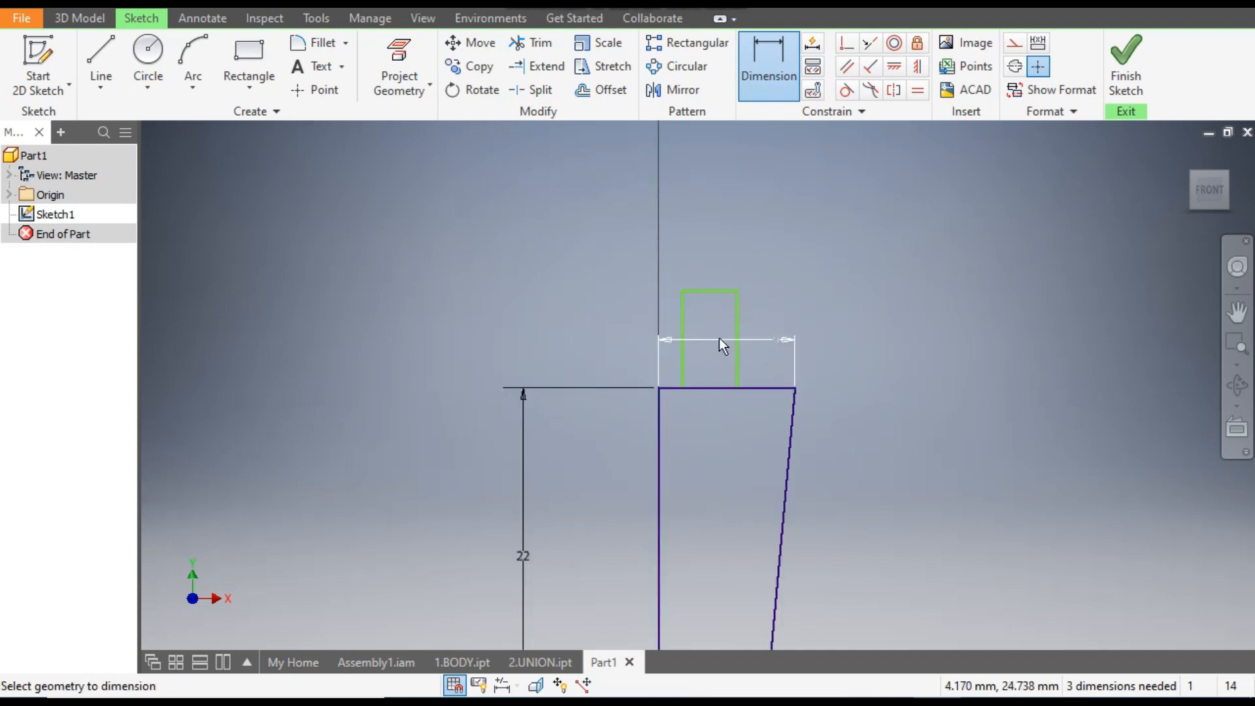
pyautogui.scroll(2, 682, 291)
pyautogui.click(684, 347)
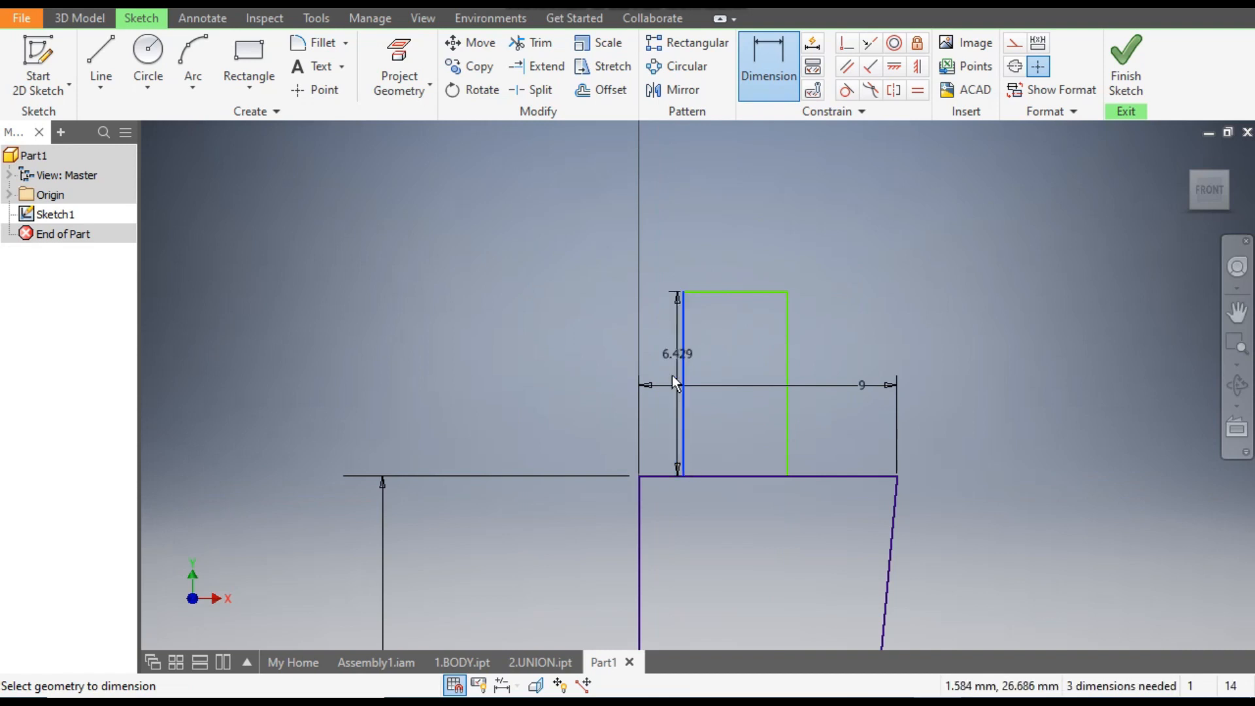
pyautogui.click(644, 495)
pyautogui.click(662, 359)
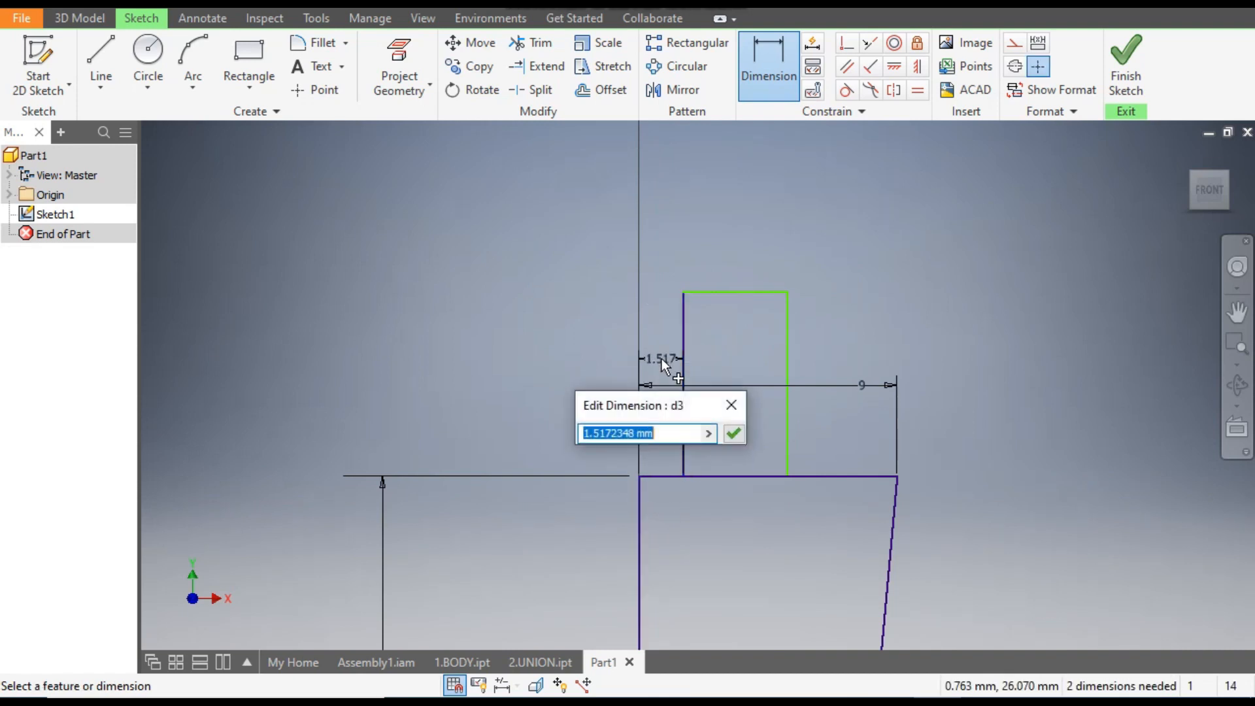
pyautogui.write('4')
pyautogui.press('Return')
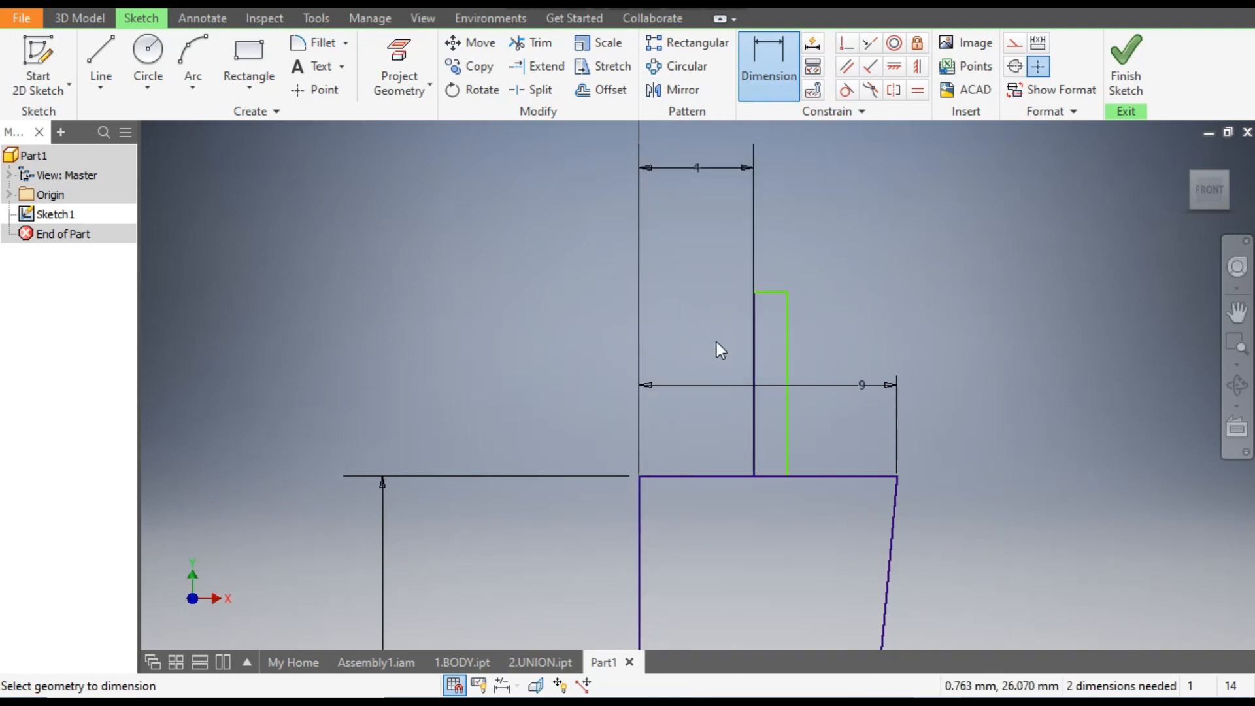
# - Dimension the upright rectangle's farther vertical edge at 7 mm from the profile's vertical edge on the axis
pyautogui.click(787, 330)
pyautogui.click(641, 520)
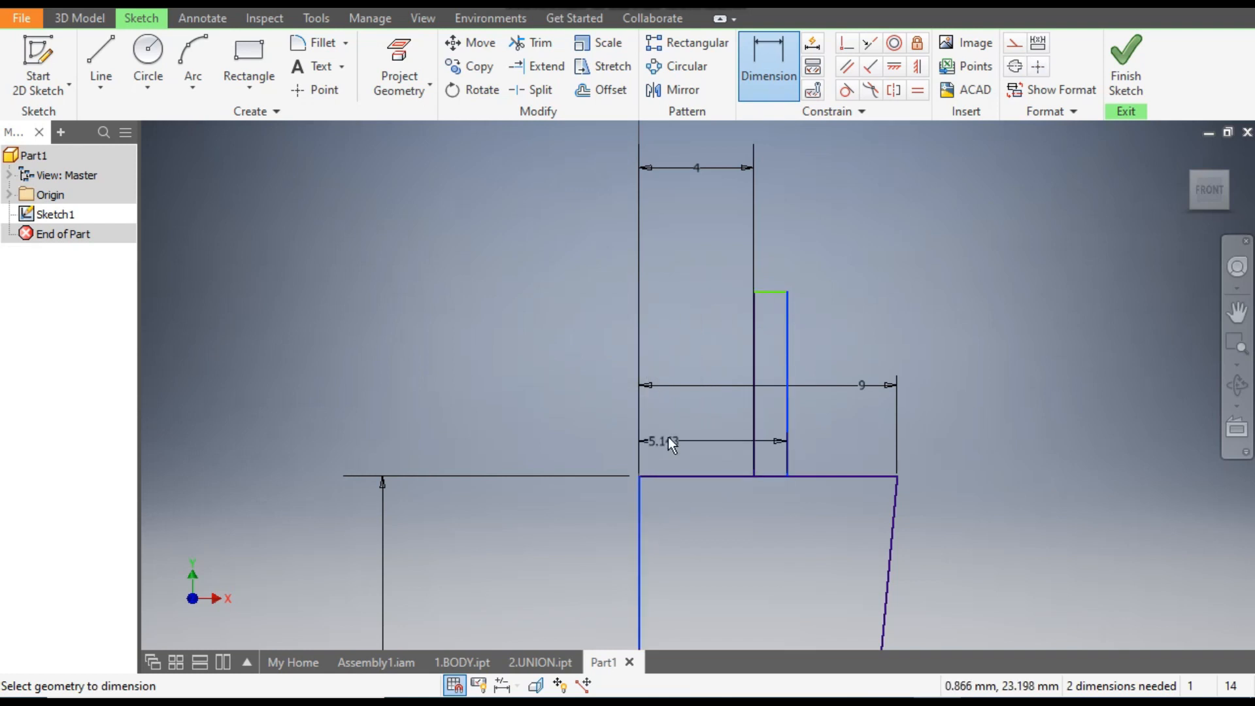
pyautogui.click(674, 433)
pyautogui.write('8')
pyautogui.press('BackSpace')
pyautogui.write('7')
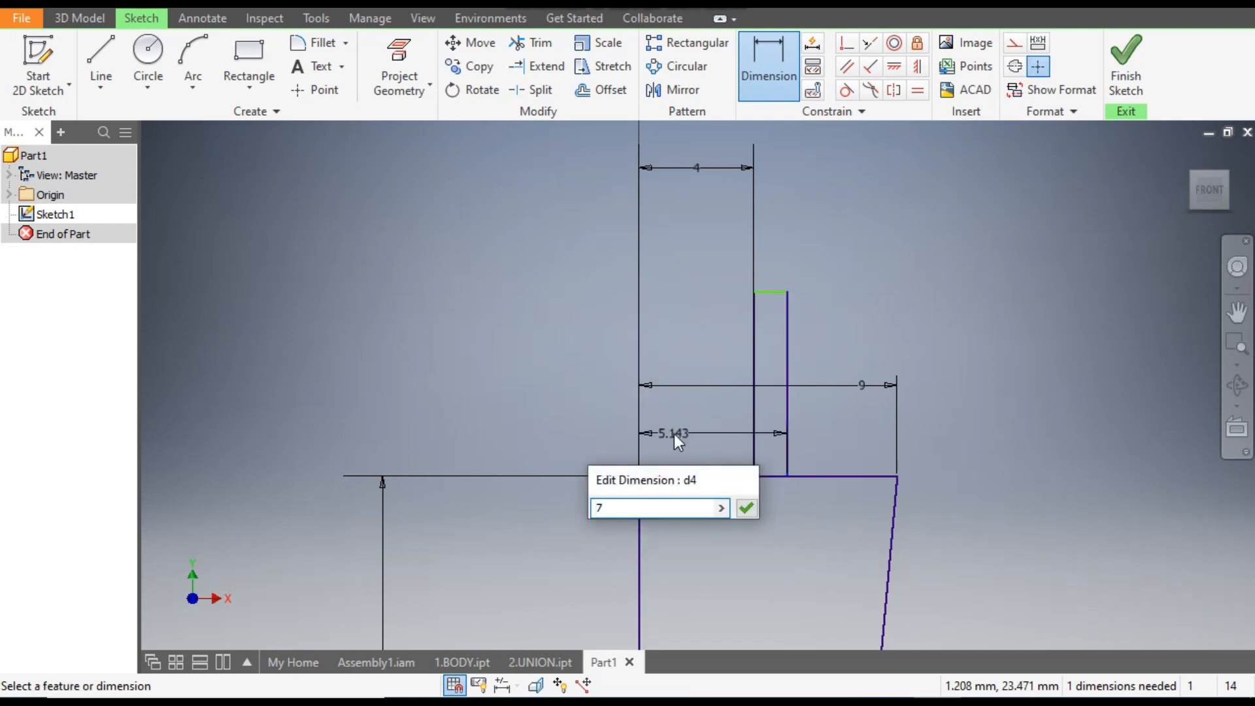
pyautogui.press('Return')
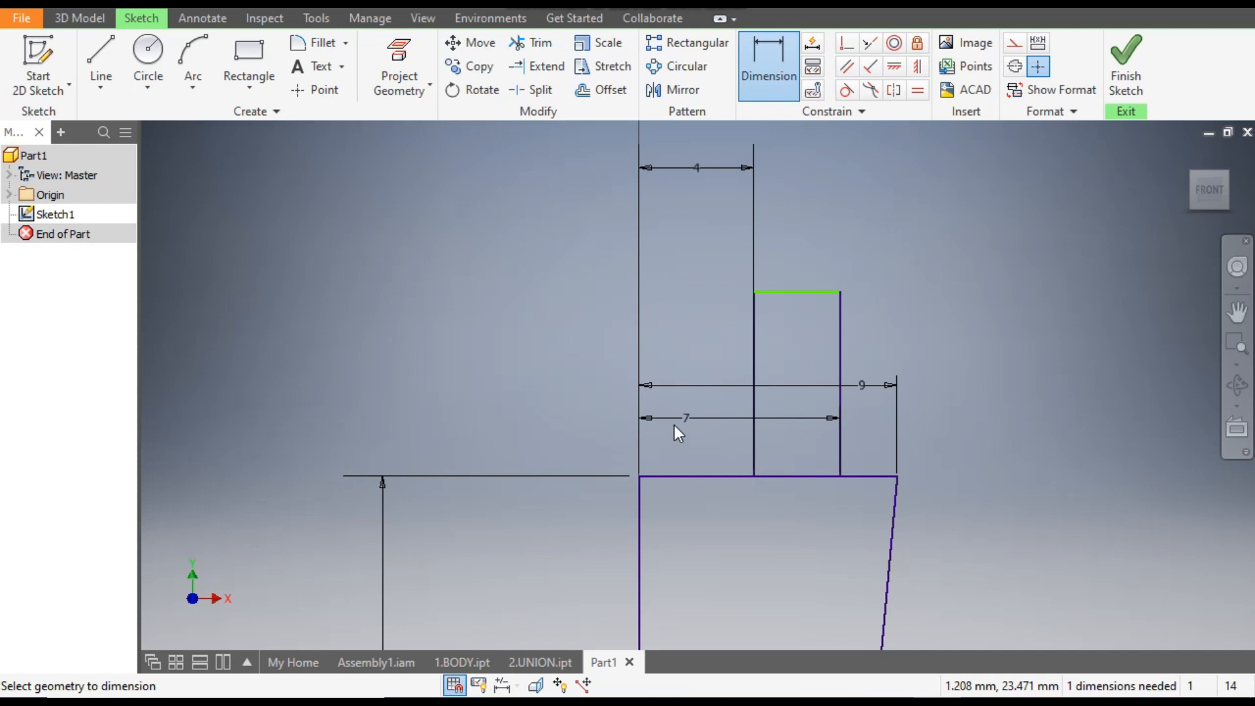
# - Dimension the upright rectangle's height at 19 mm
pyautogui.click(841, 345)
pyautogui.click(874, 363)
pyautogui.write('19')
pyautogui.press('Return')
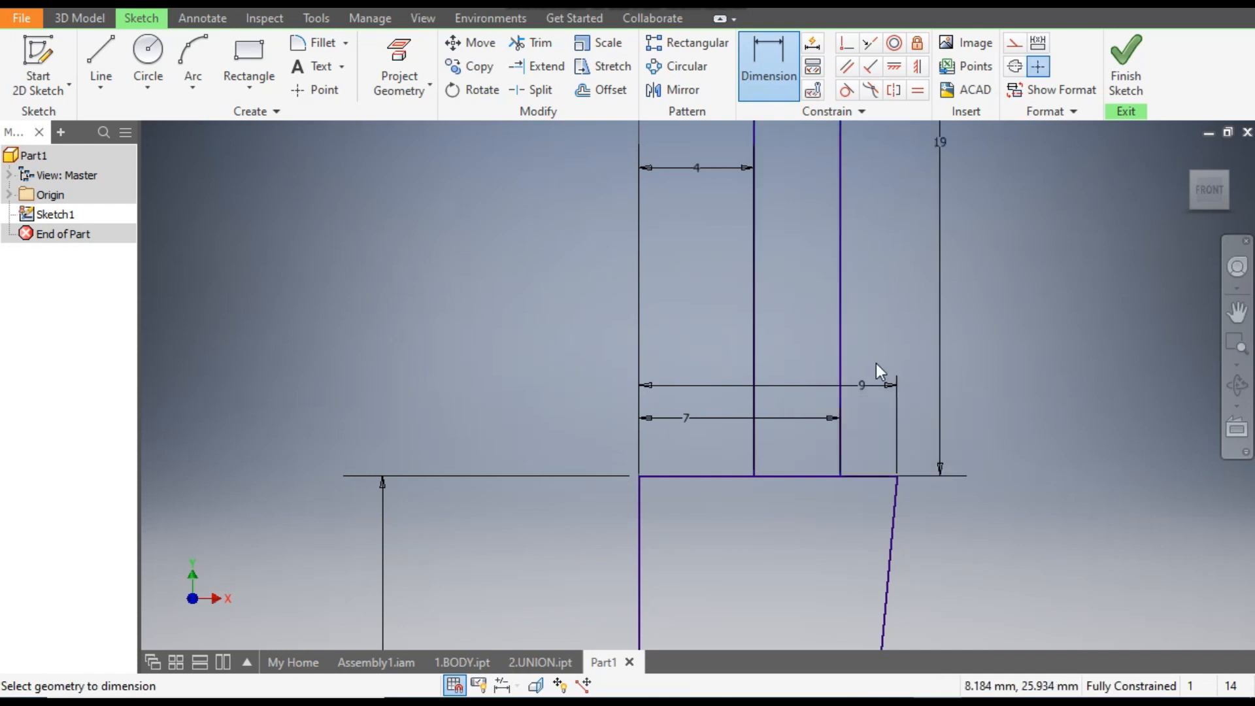
# - Revolve the four-sided profile and the upright rectangle a full turn about the vertical edge on the axis
pyautogui.scroll(-6, 881, 364)
pyautogui.moveTo(924, 388); pyautogui.dragTo(876, 353, button='middle')
pyautogui.scroll(-1, 877, 354)
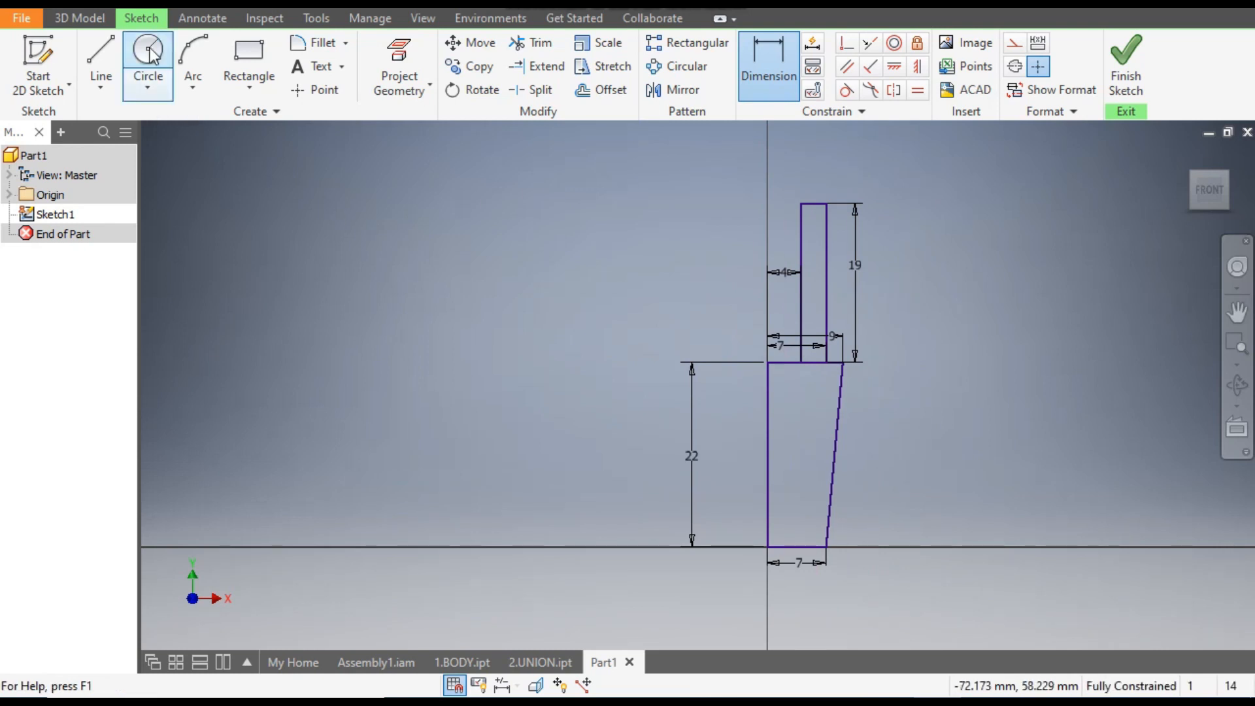
pyautogui.click(84, 23)
pyautogui.click(136, 64)
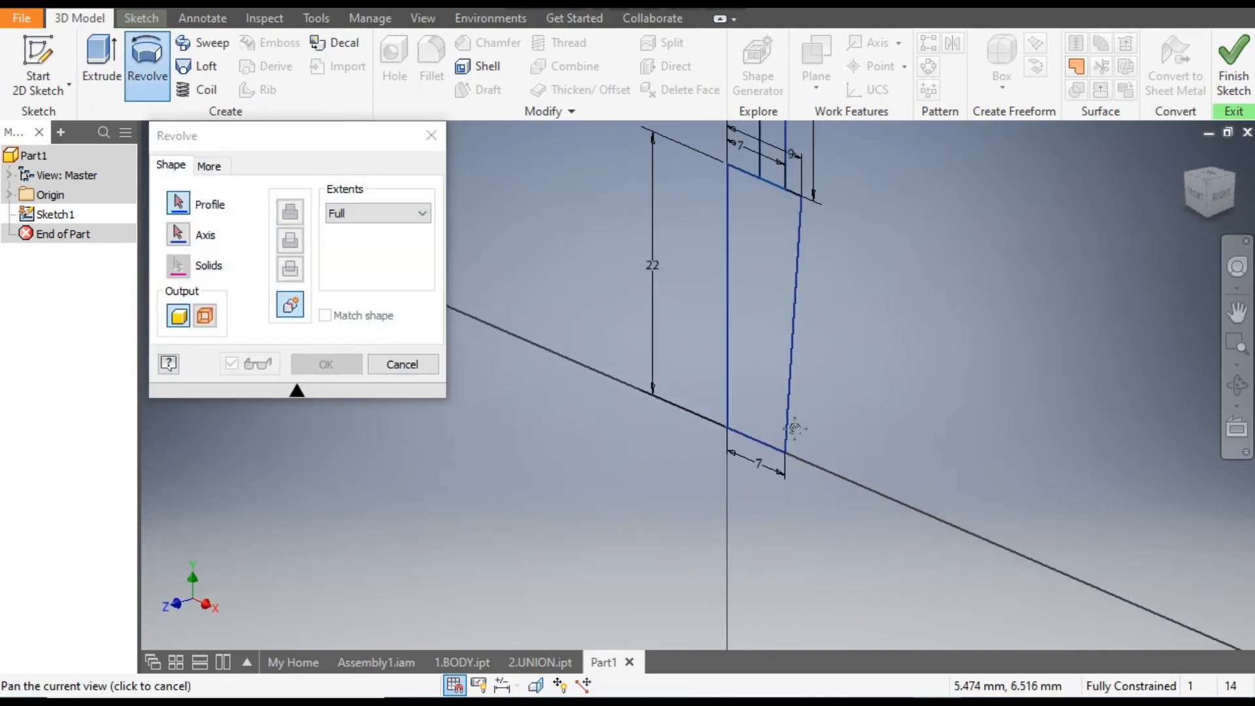
pyautogui.click(797, 262)
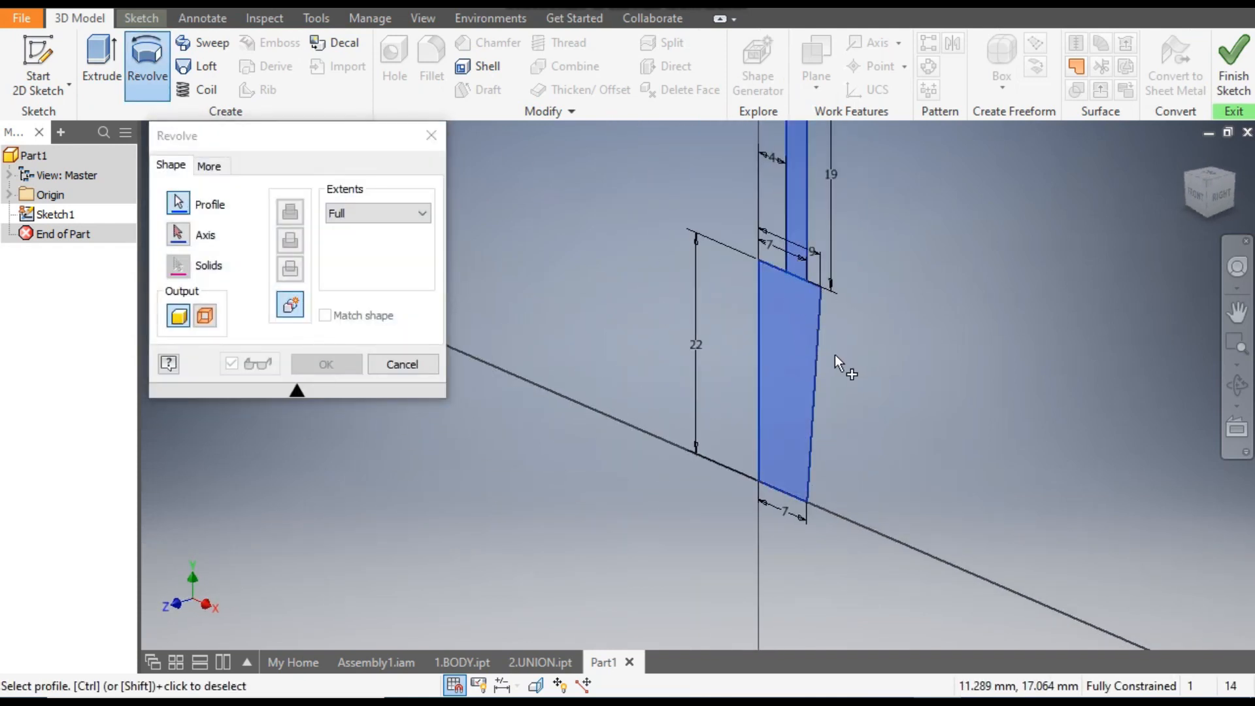
pyautogui.click(178, 234)
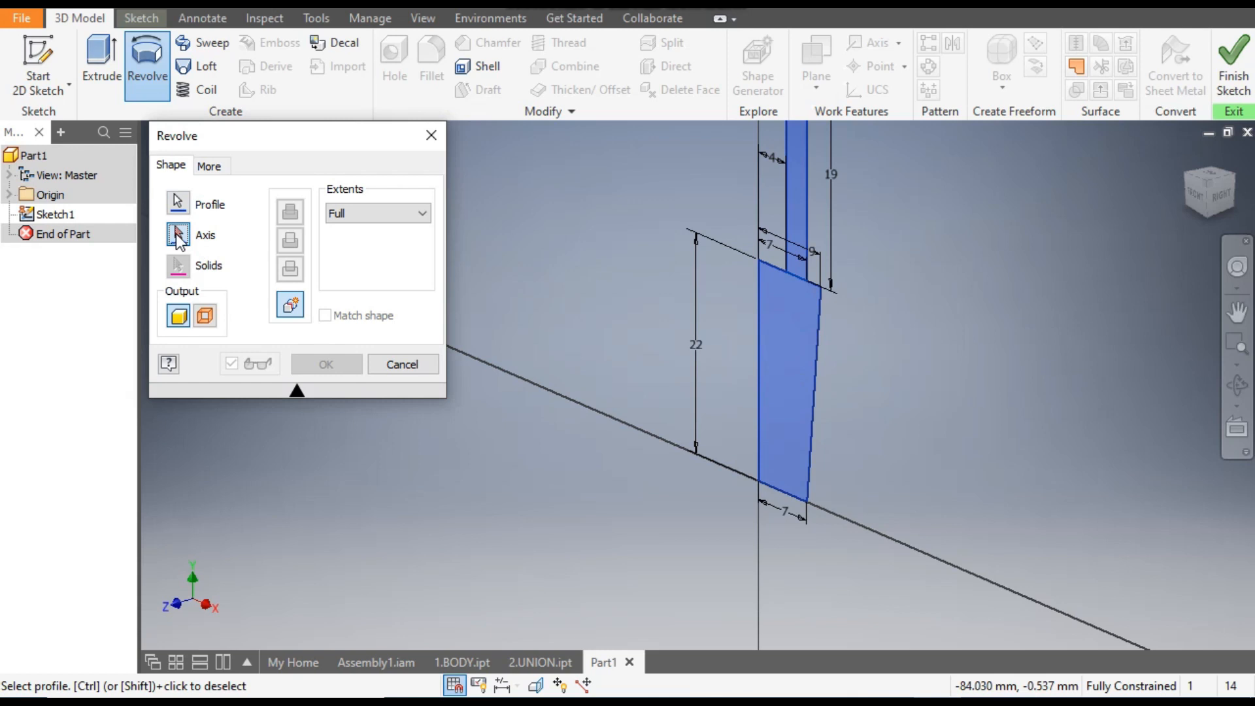
pyautogui.click(760, 327)
pyautogui.moveTo(758, 338); pyautogui.dragTo(759, 419, button='middle')
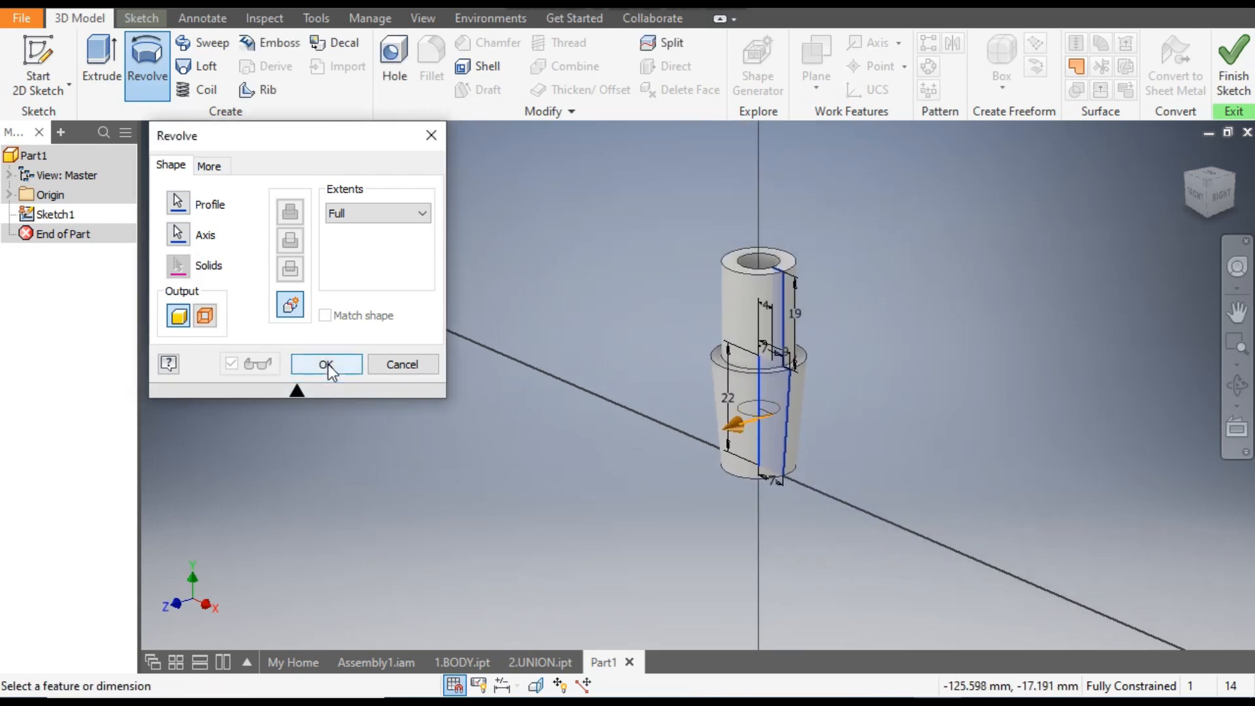
pyautogui.click(330, 366)
# - Examine the revolved part from the front and compare it with the wedge valve in the Assembly1.iam gate valve assembly
pyautogui.press('F2')
pyautogui.click(1196, 200)
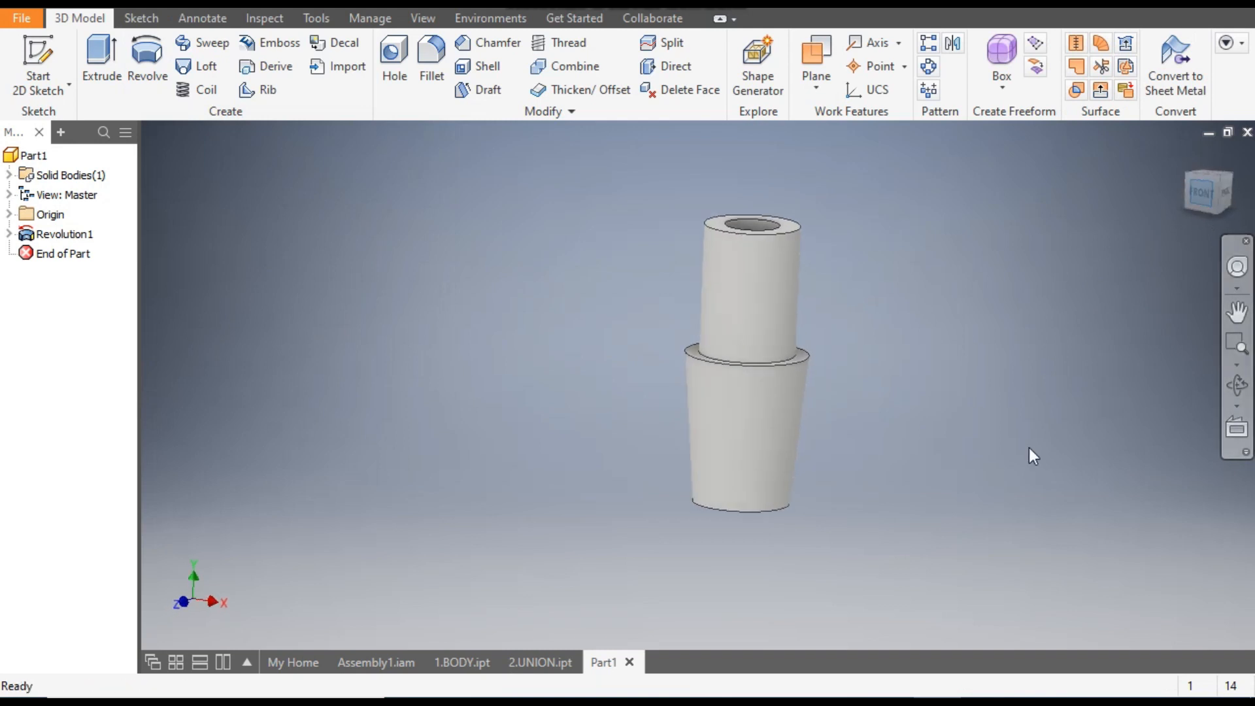
pyautogui.moveTo(879, 279); pyautogui.dragTo(882, 250, button='middle')
pyautogui.scroll(-1, 883, 250)
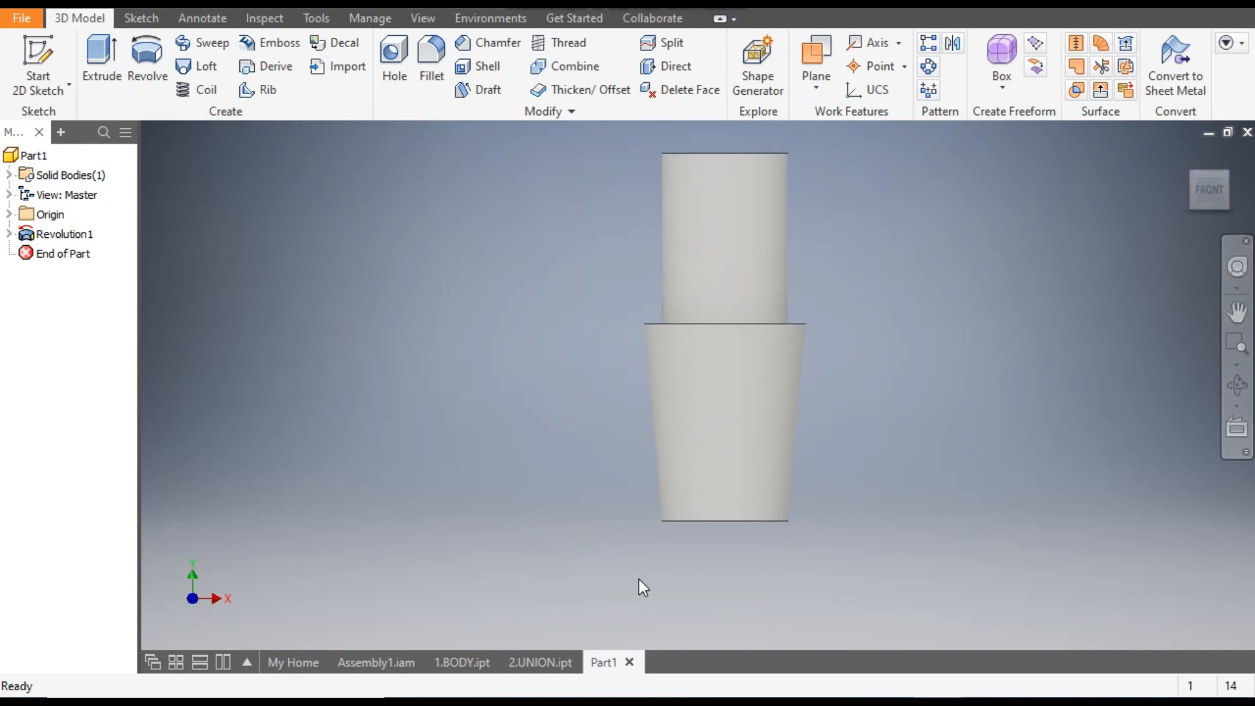
pyautogui.click(391, 663)
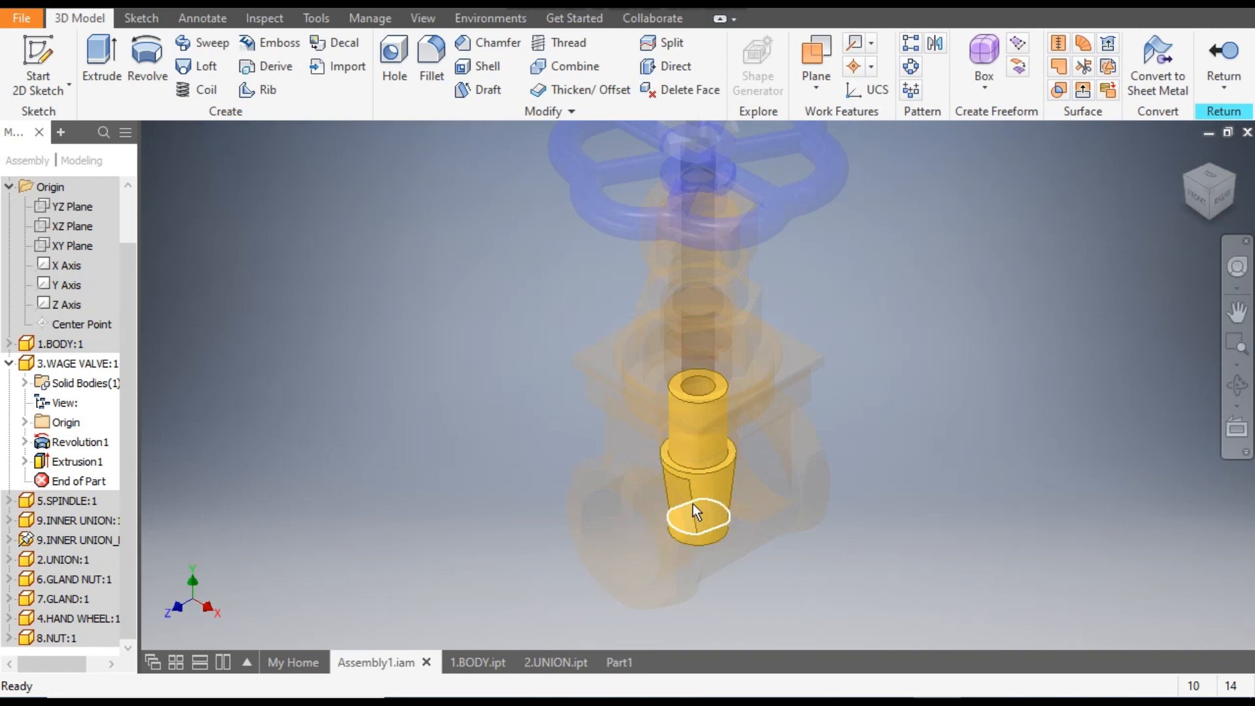
pyautogui.click(621, 663)
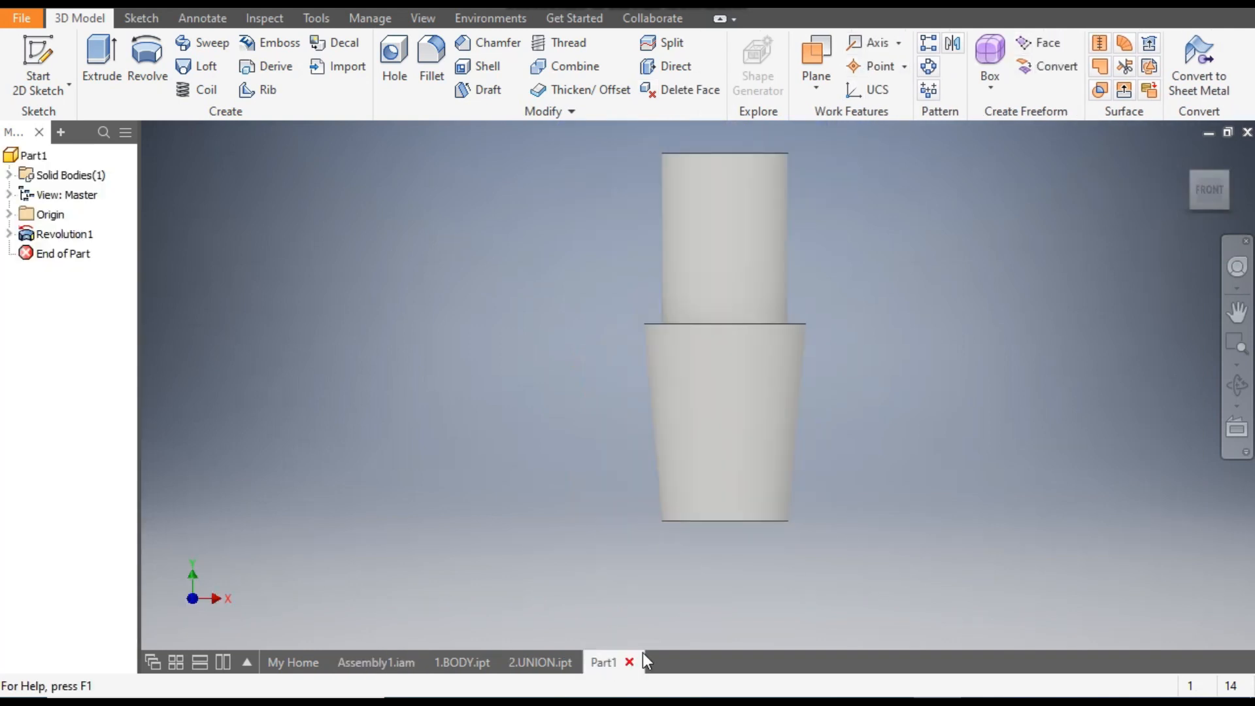
# - Start a sketch on the part's XY plane and display the model in the Wireframe visual style
pyautogui.click(9, 214)
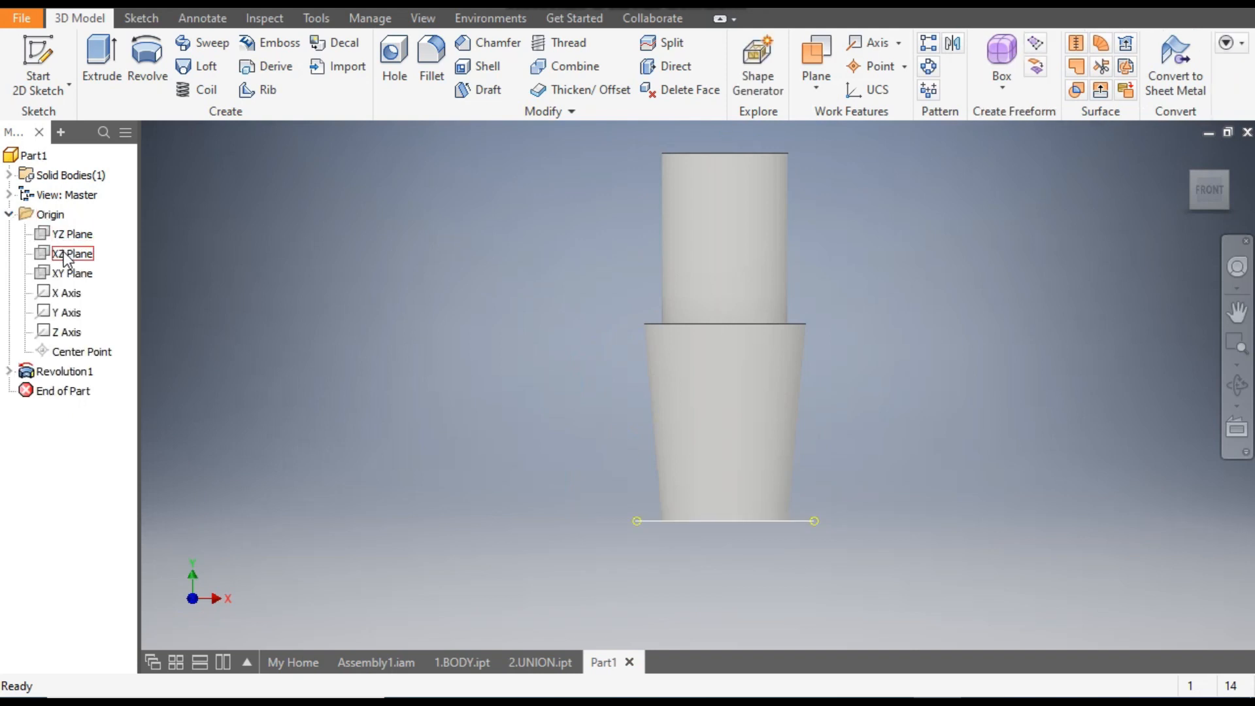
pyautogui.click(65, 274)
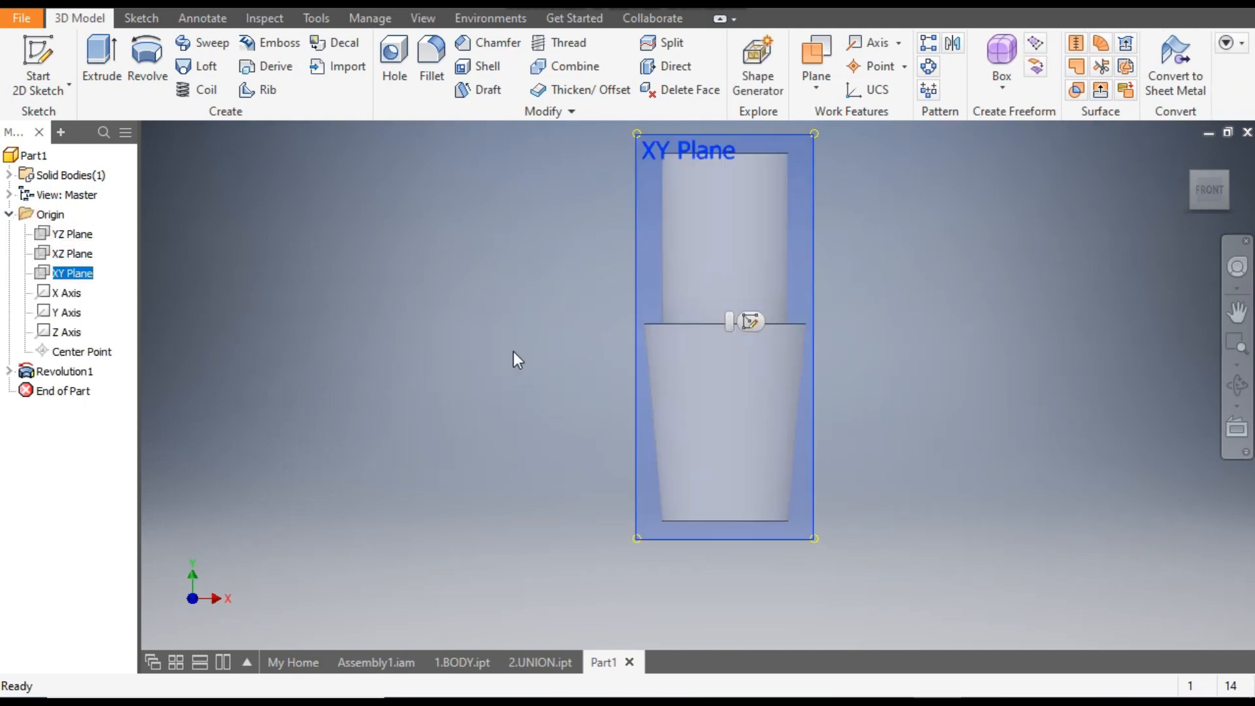
pyautogui.click(751, 322)
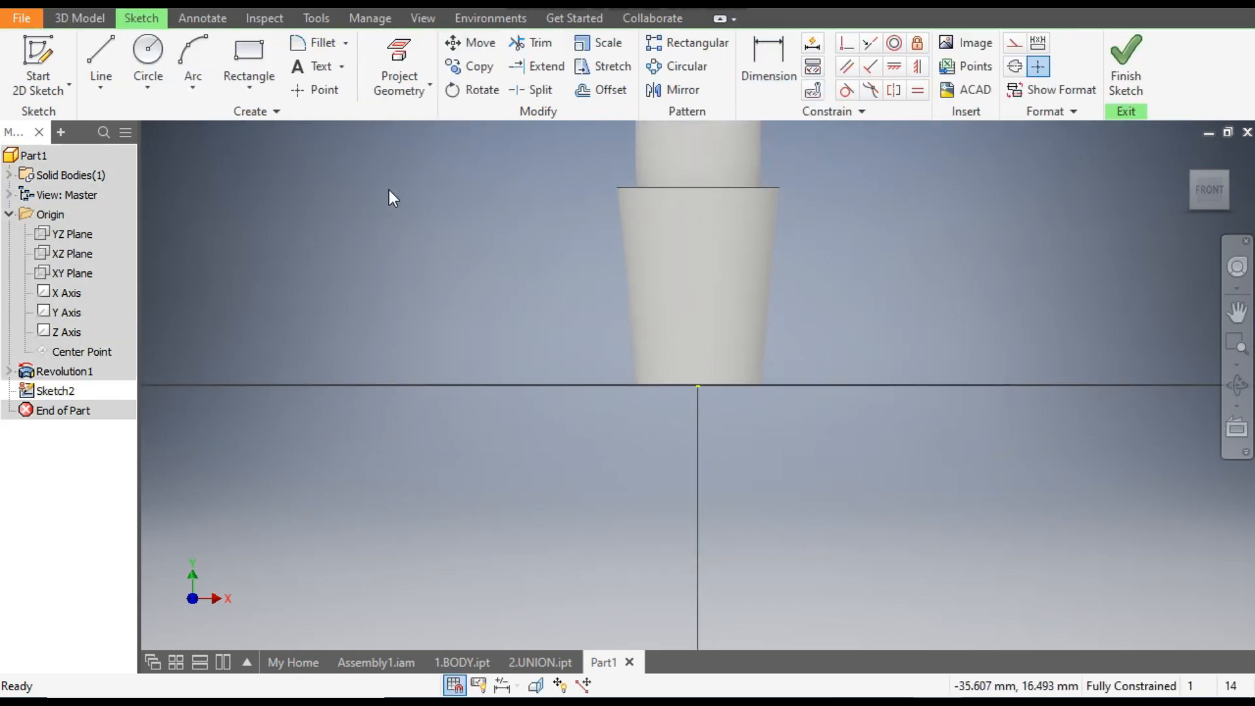
pyautogui.click(422, 19)
pyautogui.click(242, 88)
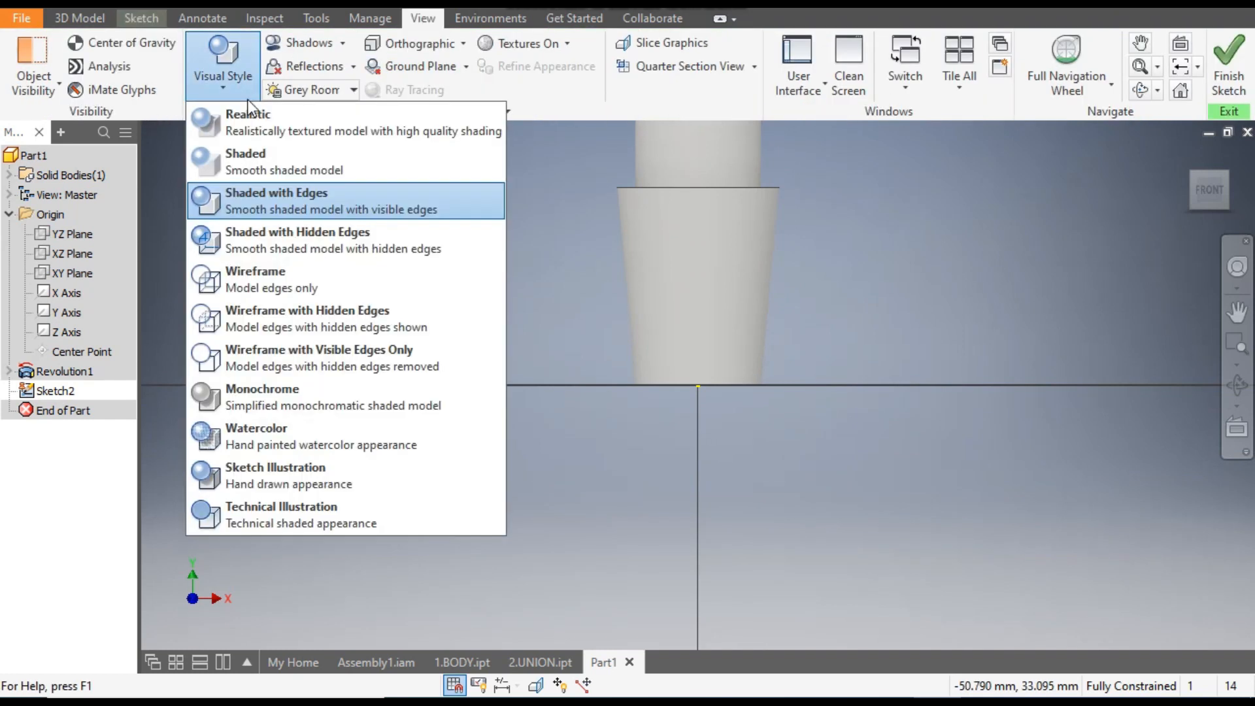
pyautogui.click(276, 280)
pyautogui.moveTo(905, 284); pyautogui.dragTo(849, 434, button='middle')
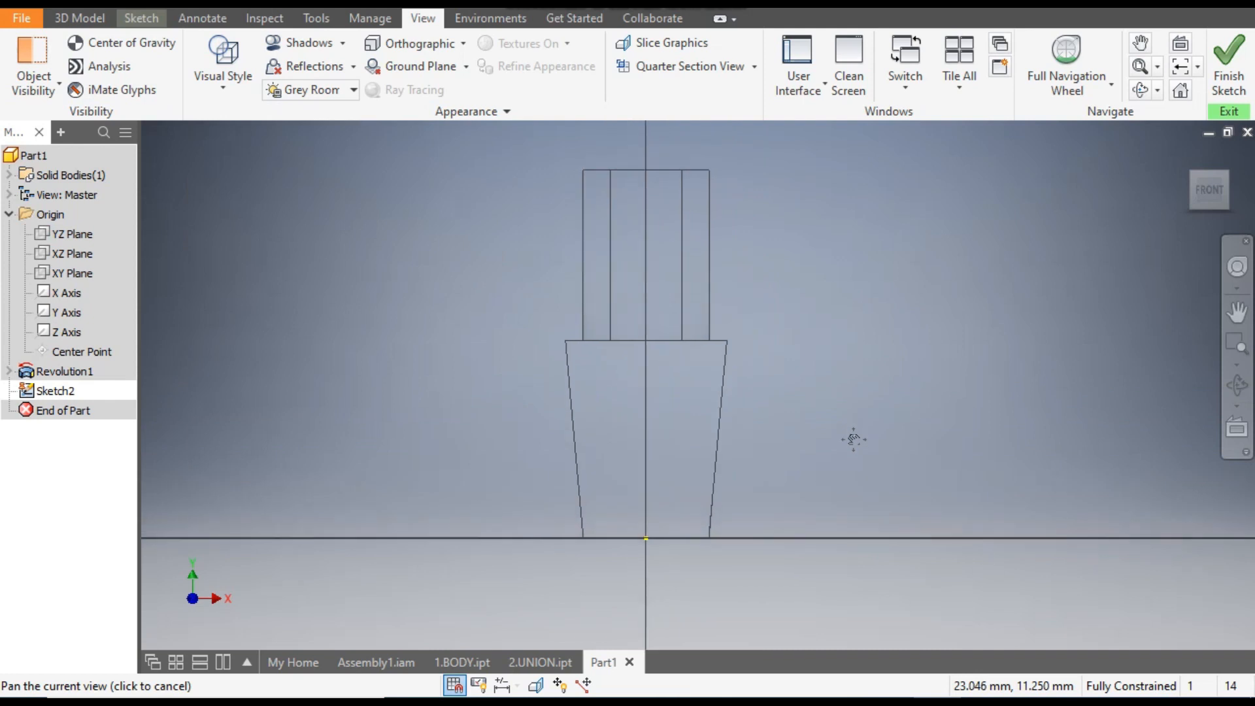
# - Draw a two-point center rectangle about 10 by 12 mm on the vertical axis inside the tapered lower body
pyautogui.click(142, 18)
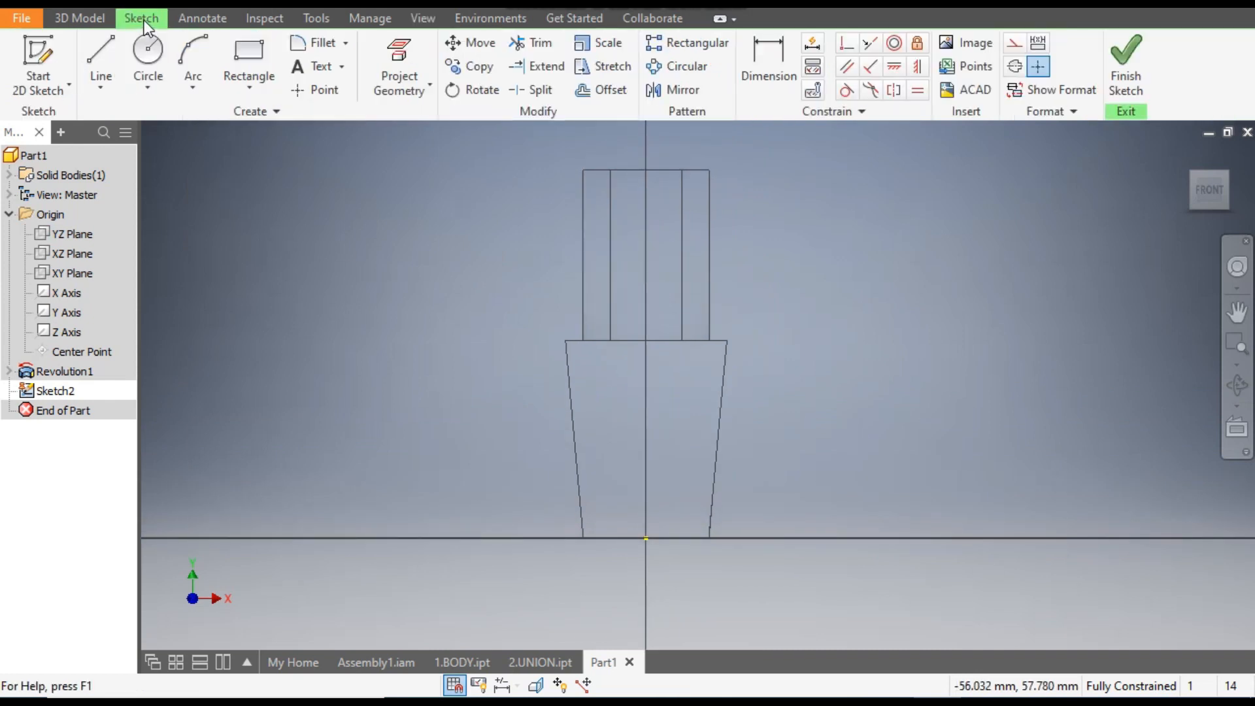
pyautogui.click(234, 81)
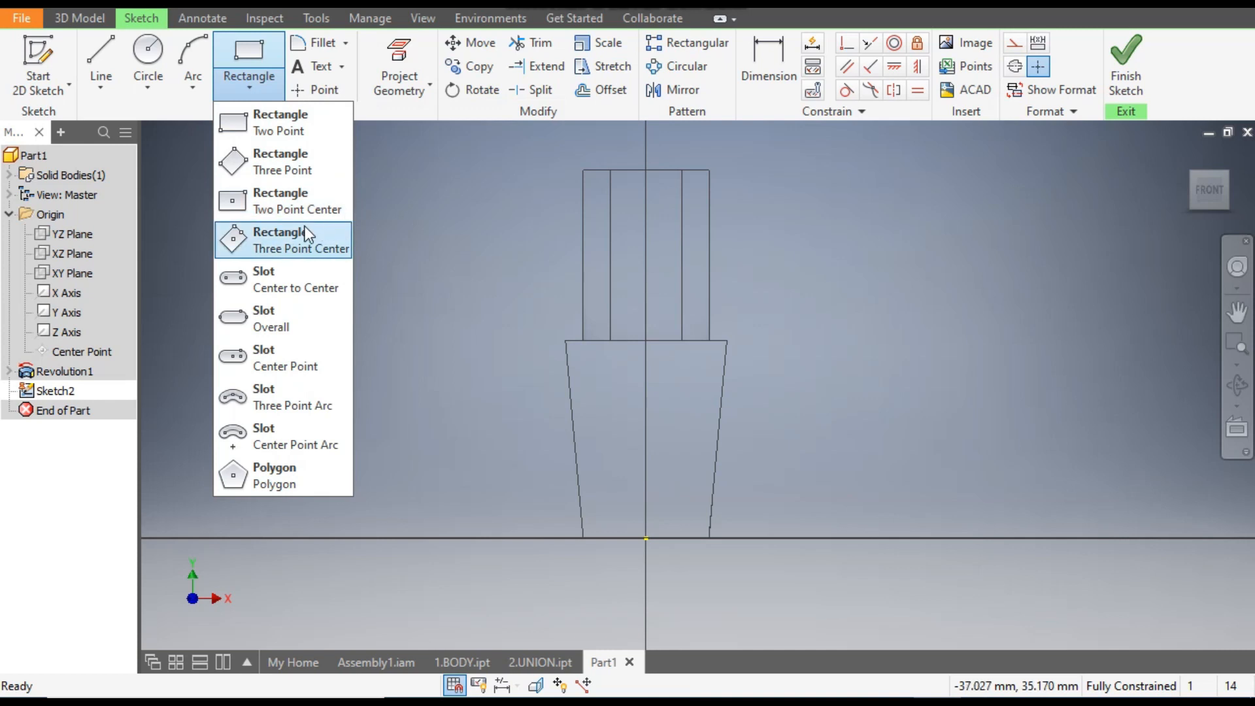
pyautogui.click(289, 194)
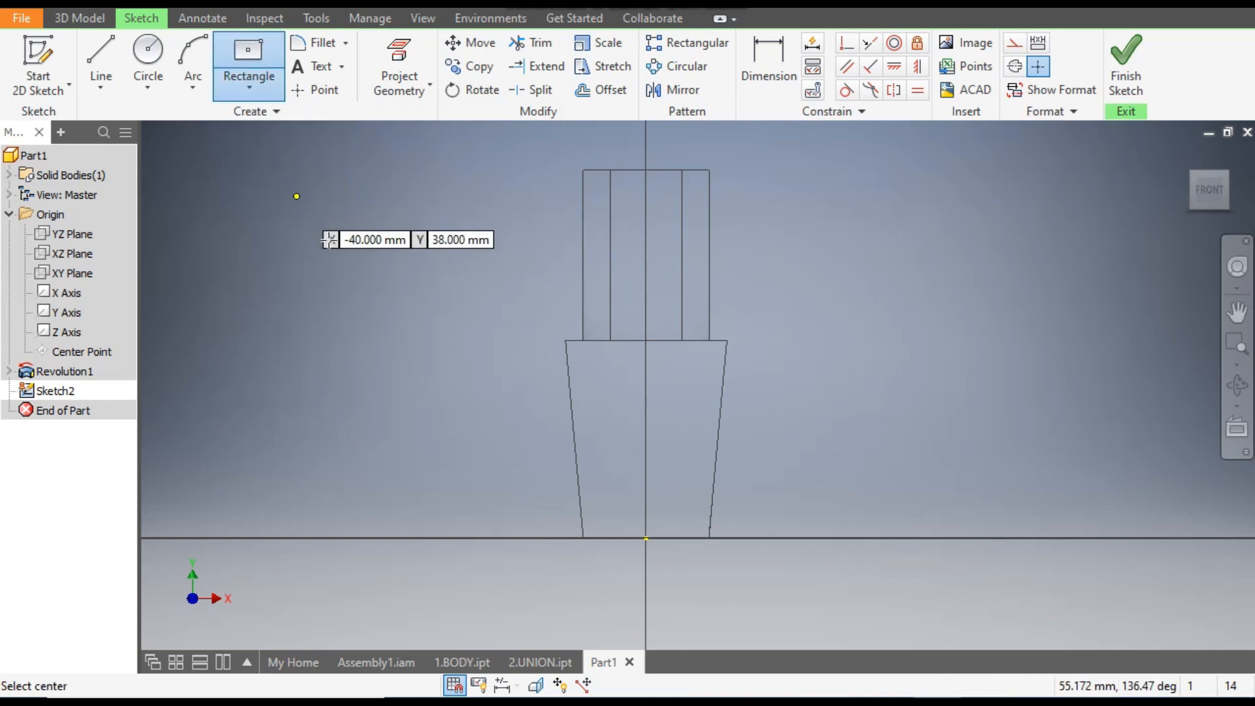
pyautogui.click(646, 447)
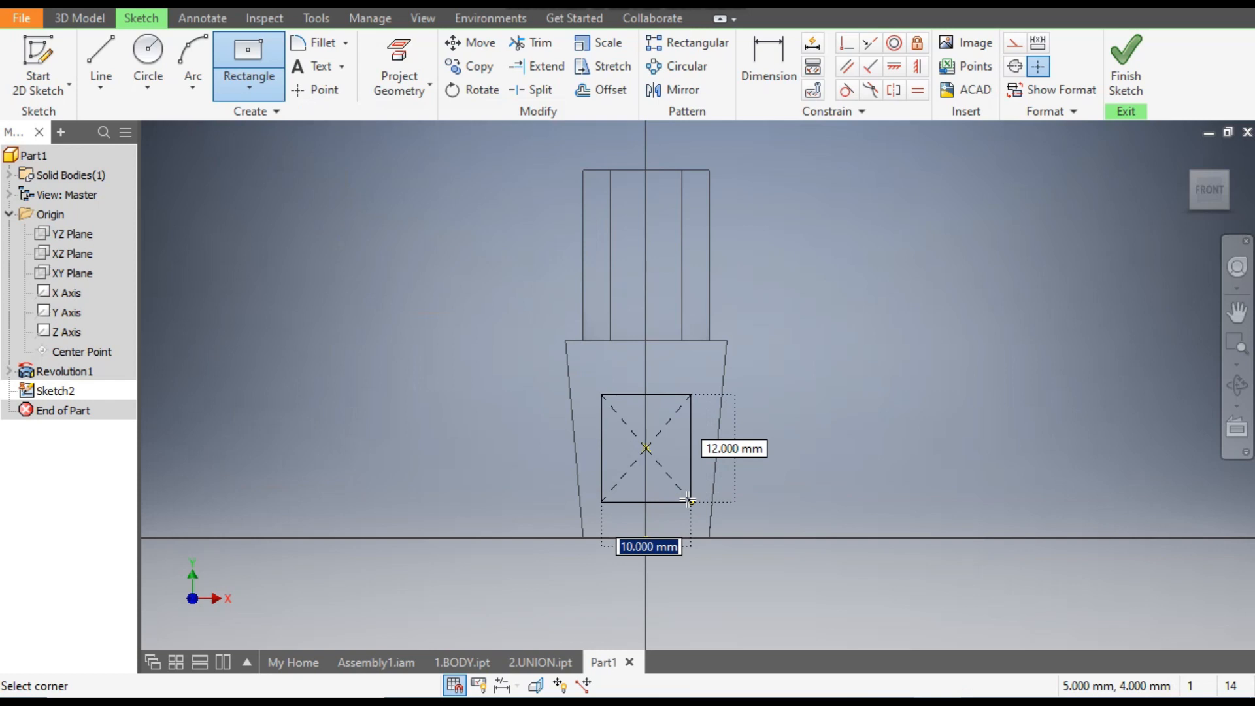
pyautogui.click(688, 501)
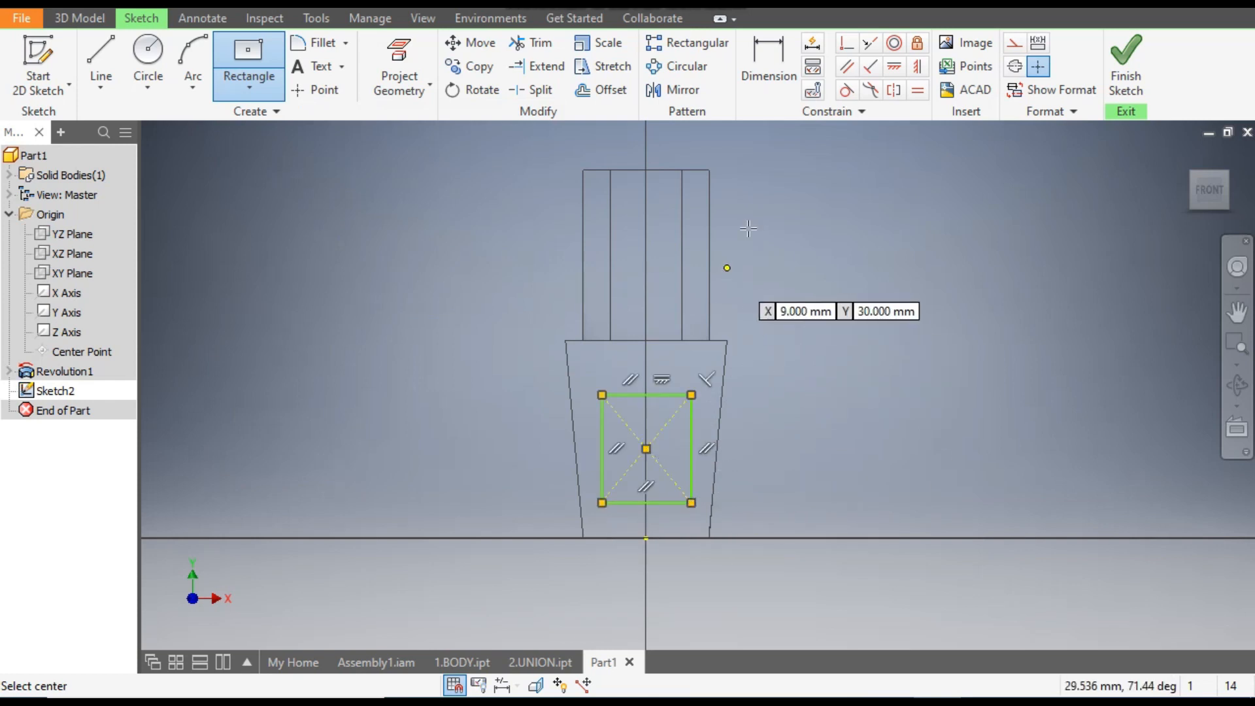
# - Dimension the center rectangle's lower edge at 3.5 mm above the part's base
pyautogui.click(774, 61)
pyautogui.click(678, 504)
pyautogui.click(673, 540)
pyautogui.click(761, 519)
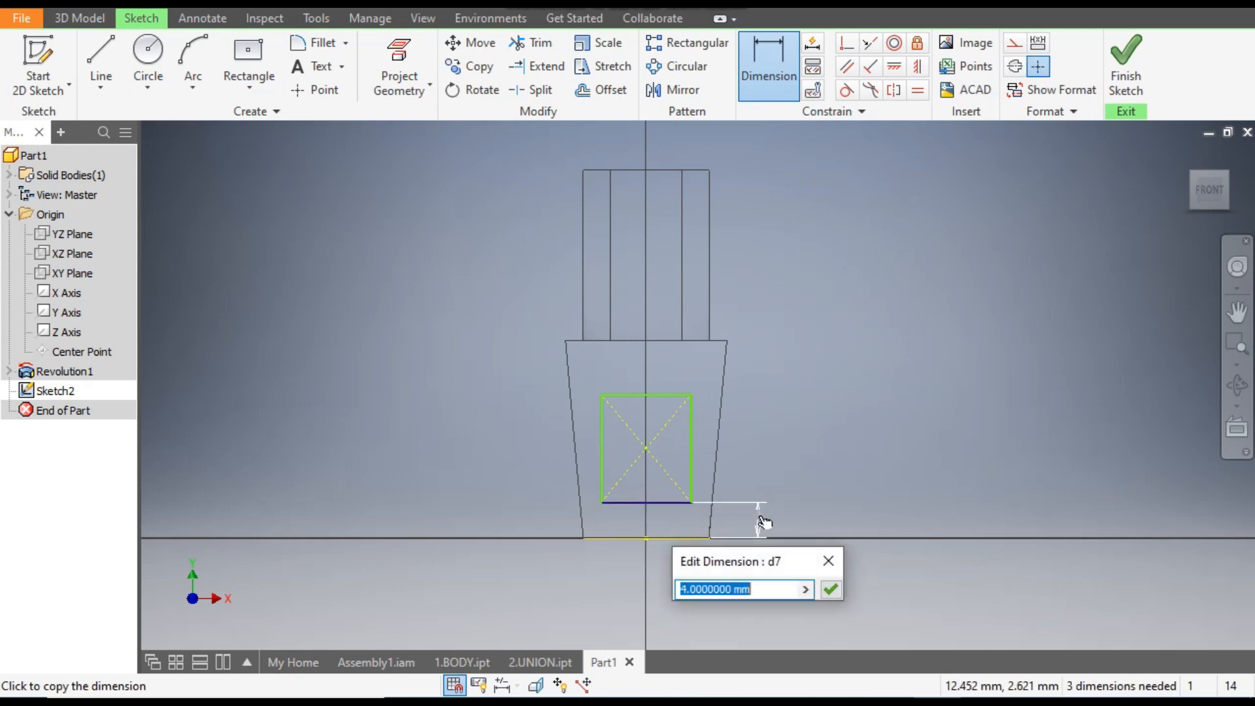
pyautogui.write('3.5')
pyautogui.press('Return')
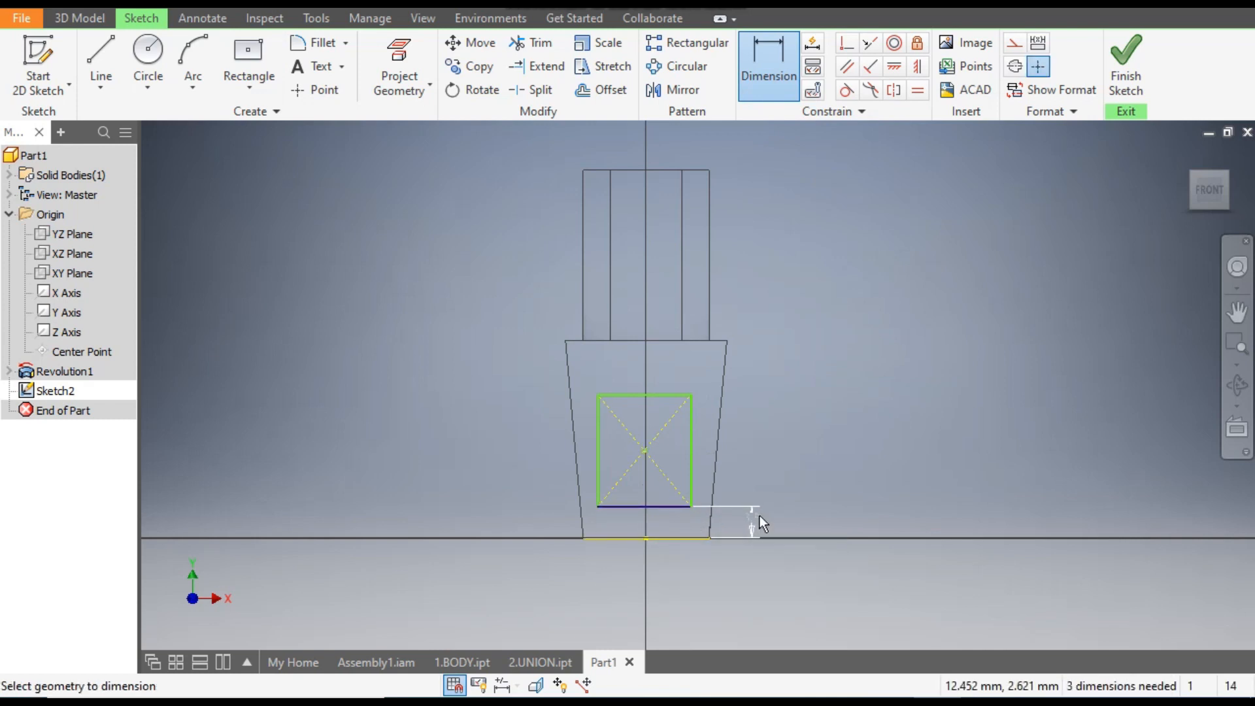
# - Dimension the center rectangle's width at 12 mm and its height at 16.5 mm
pyautogui.click(663, 387)
pyautogui.click(665, 365)
pyautogui.write('12')
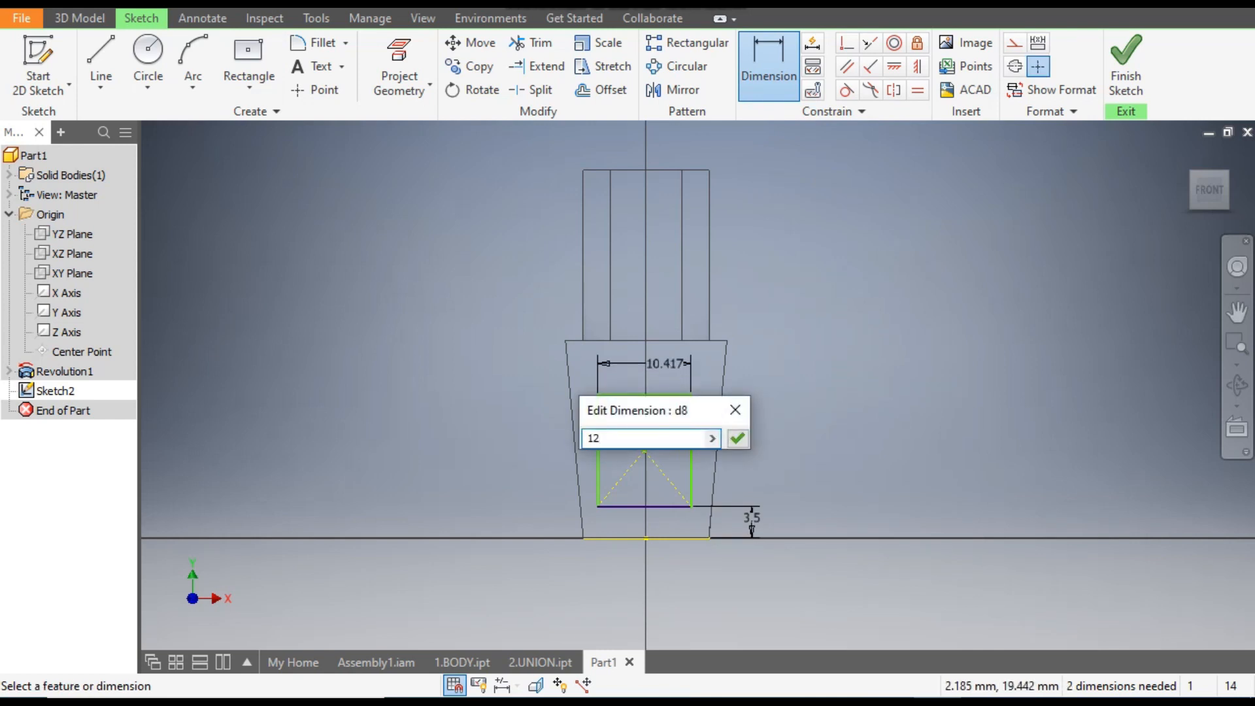
pyautogui.press('Return')
pyautogui.click(692, 432)
pyautogui.click(776, 442)
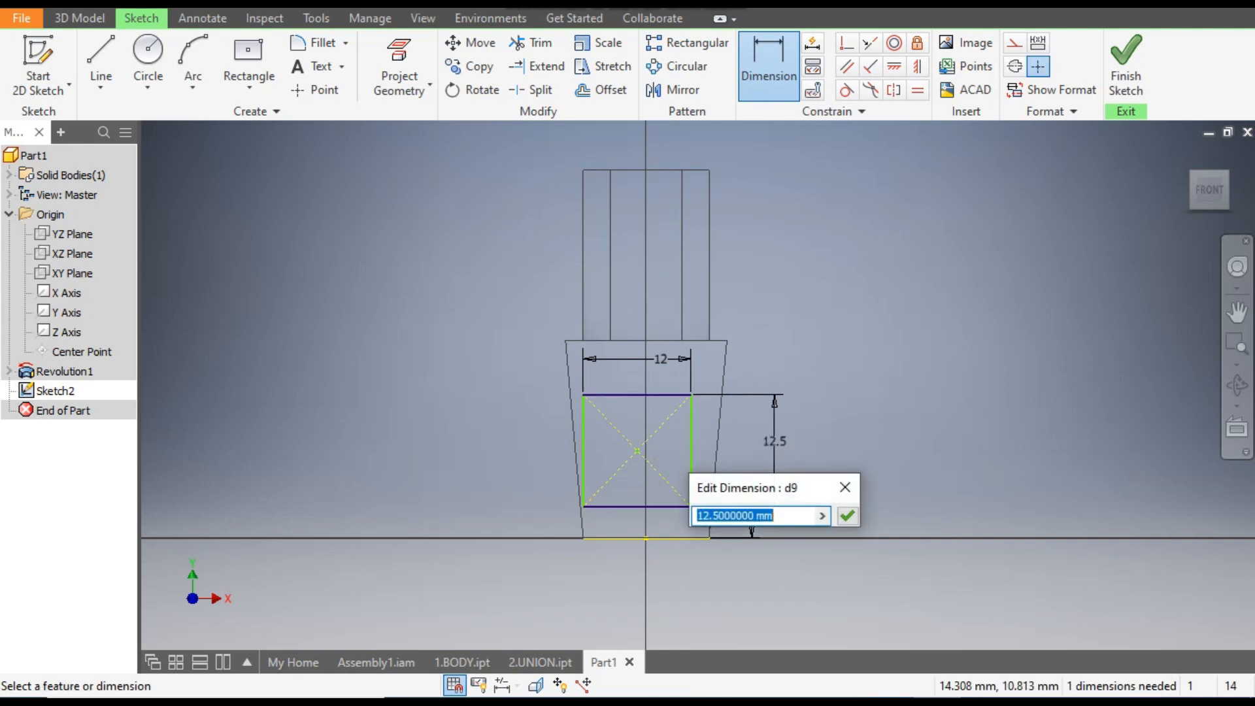
pyautogui.write('16.5')
pyautogui.press('Return')
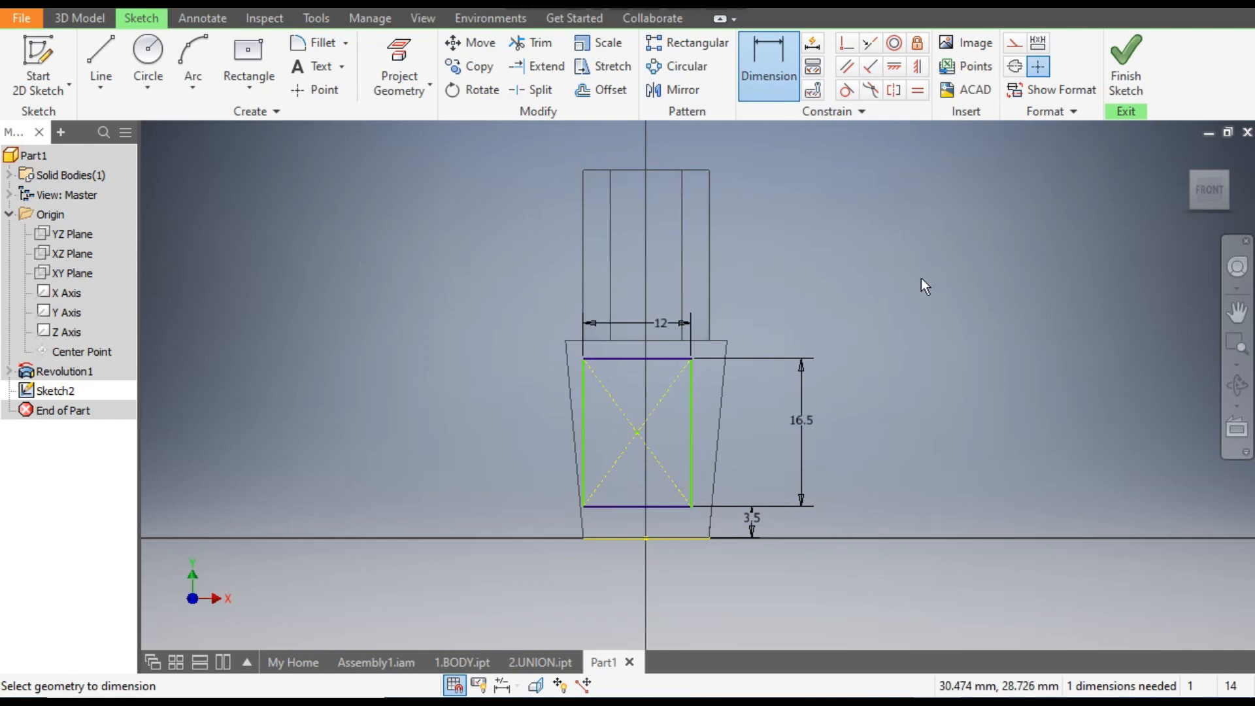
# - Align the rectangle's center point vertically with the midpoint of the part's base edge using a Vertical constraint
pyautogui.click(918, 68)
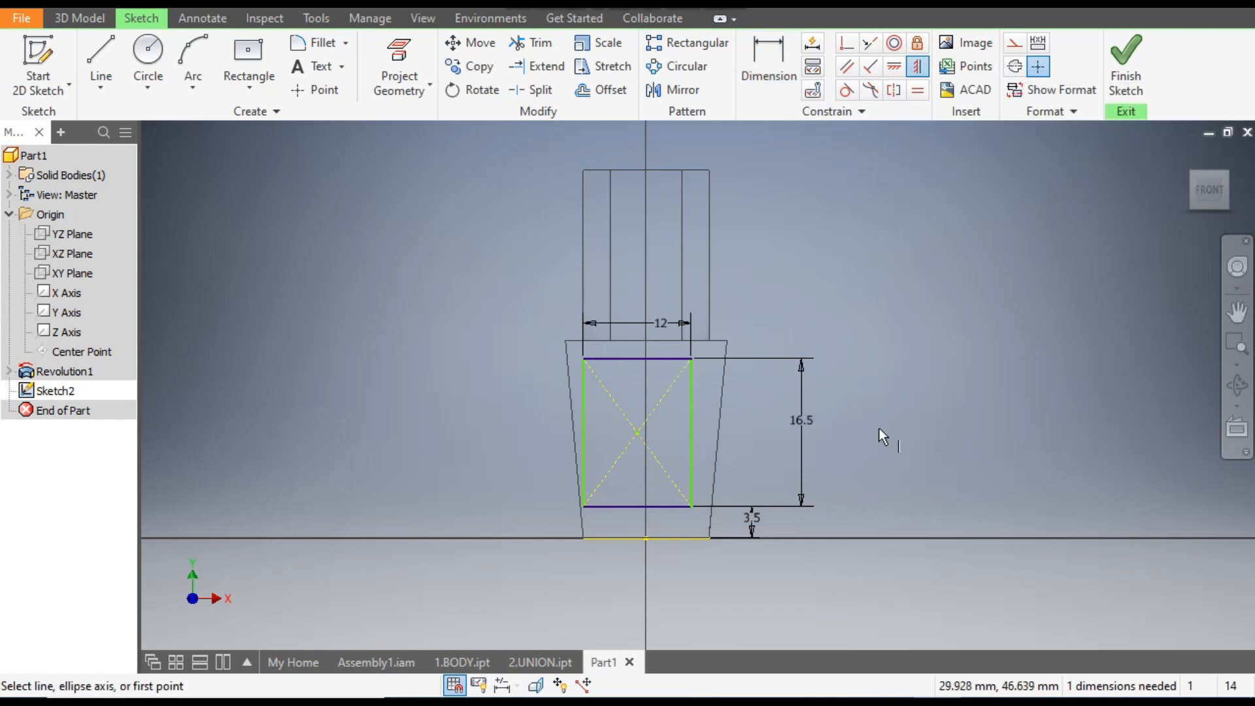
pyautogui.click(638, 431)
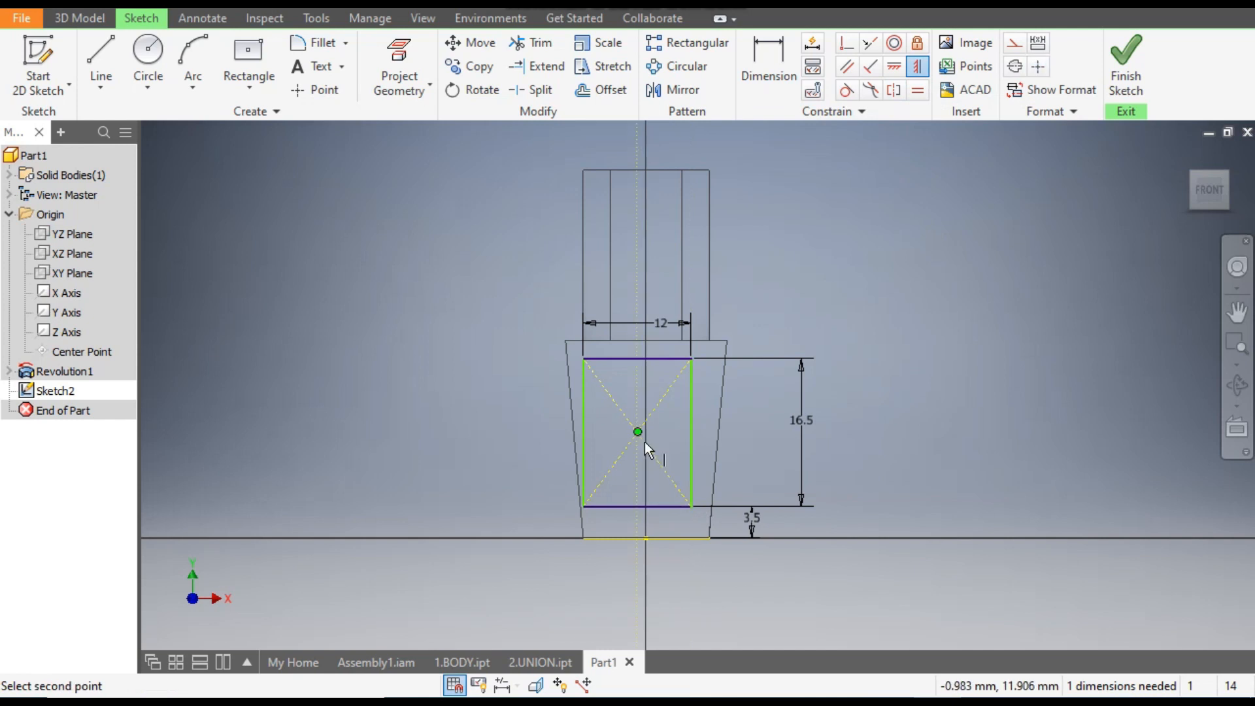
pyautogui.click(658, 539)
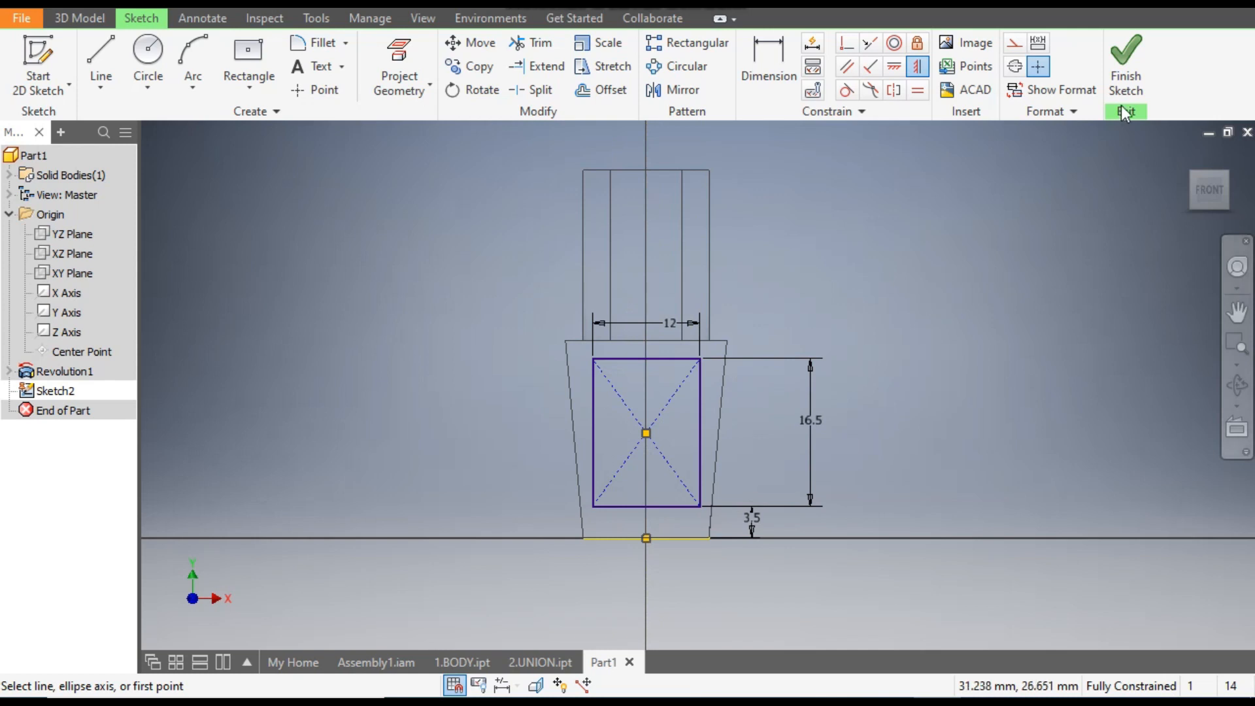
# - Finish the rectangle sketch, set the visual style to Shaded with Edges and show the part in an isometric view
pyautogui.click(1128, 68)
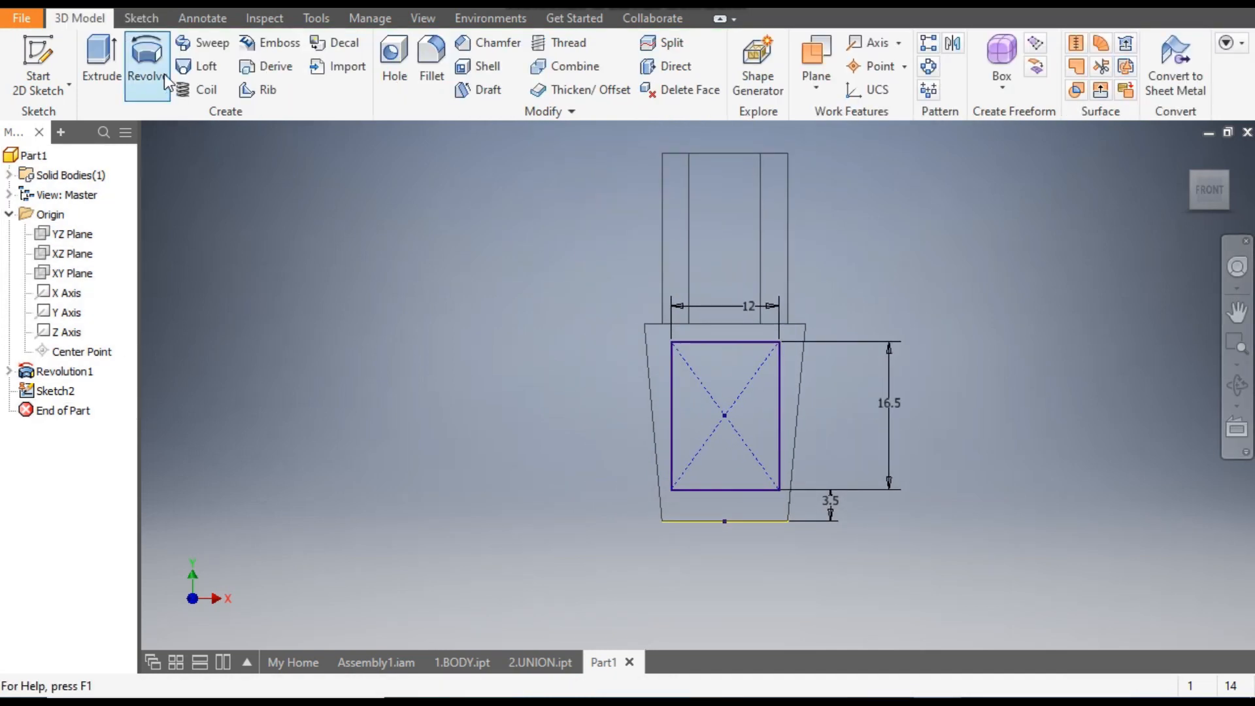
pyautogui.click(426, 18)
pyautogui.click(230, 99)
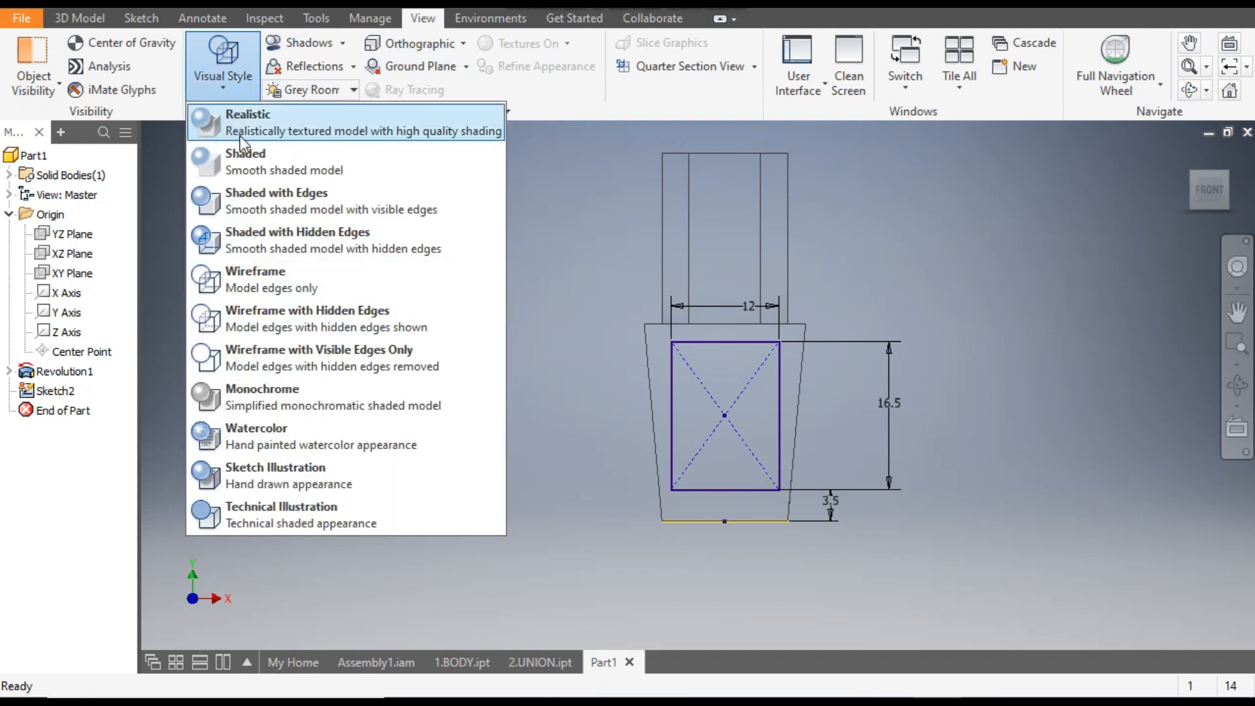
pyautogui.click(262, 211)
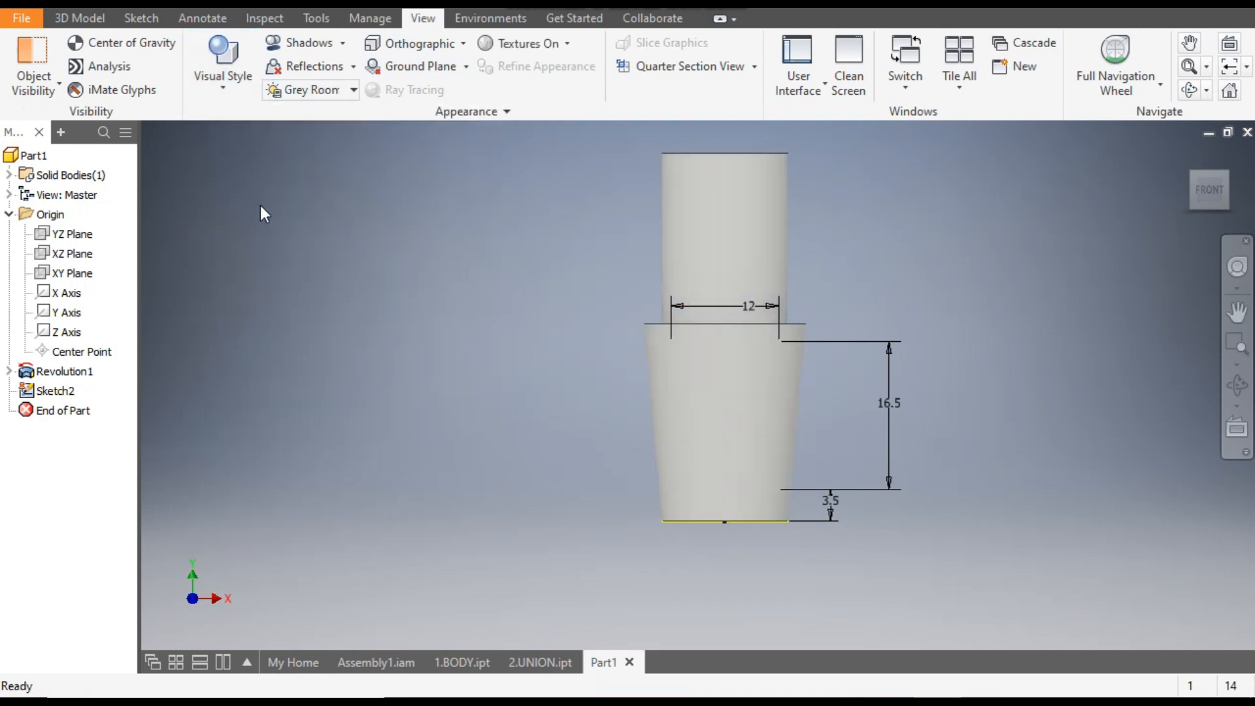
pyautogui.click(1229, 175)
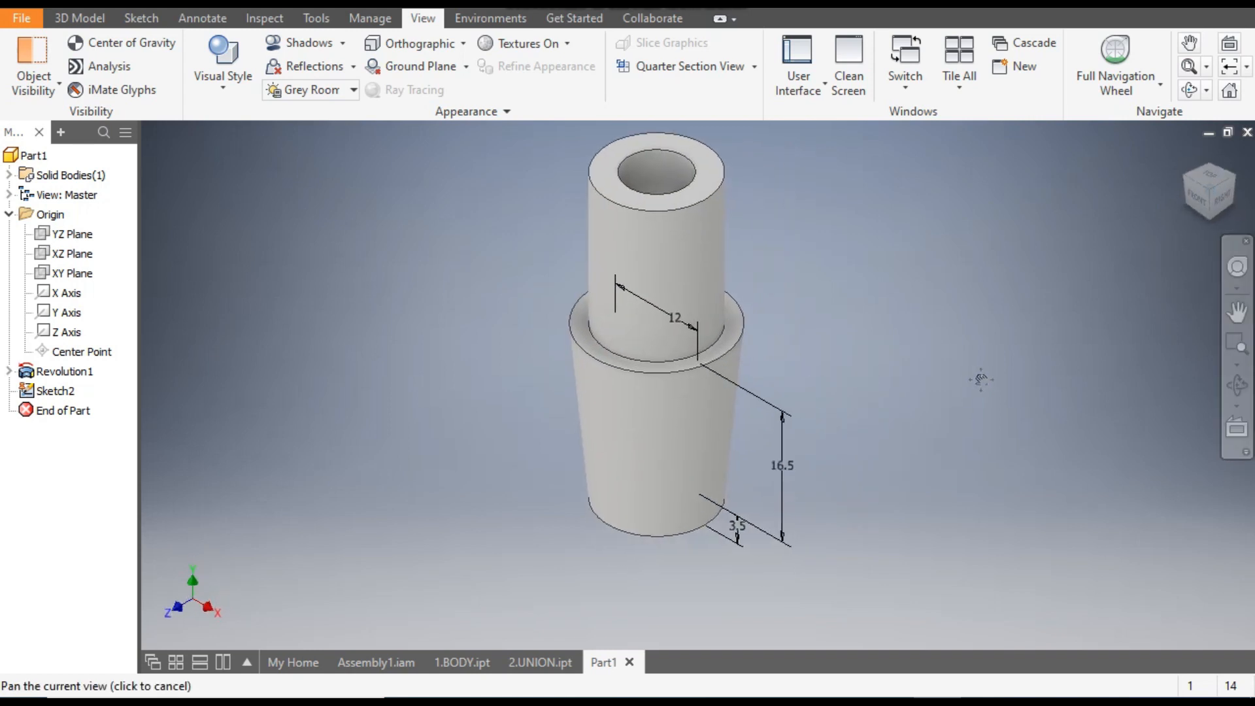
# - Extrude the center rectangle as a symmetric 38.25 mm cut through the tapered lower body
pyautogui.click(89, 19)
pyautogui.click(95, 59)
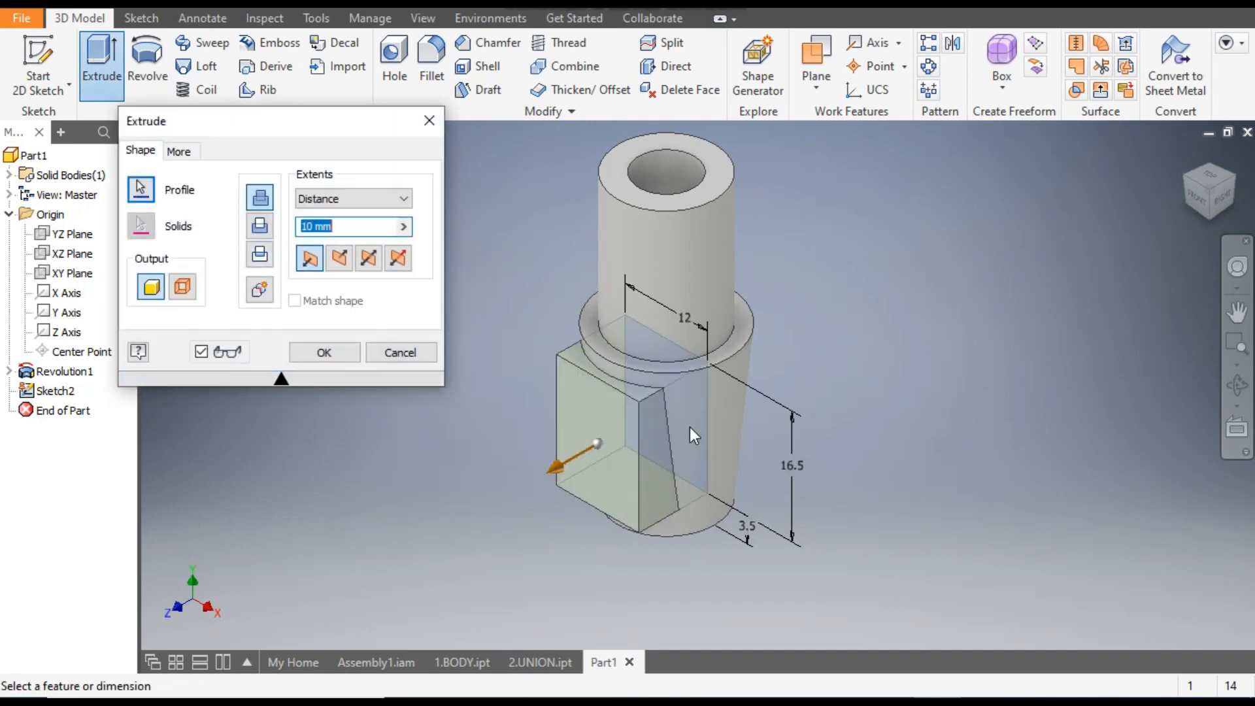
pyautogui.click(259, 227)
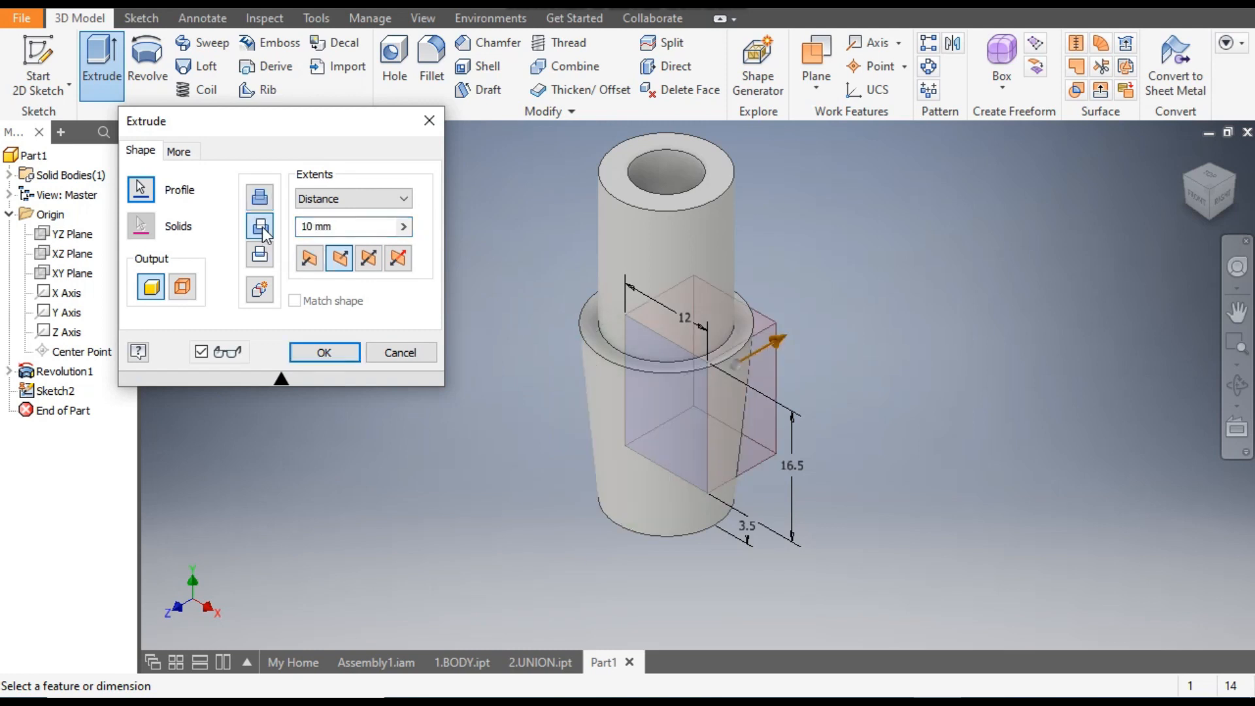
pyautogui.click(370, 262)
pyautogui.moveTo(594, 448); pyautogui.dragTo(489, 498)
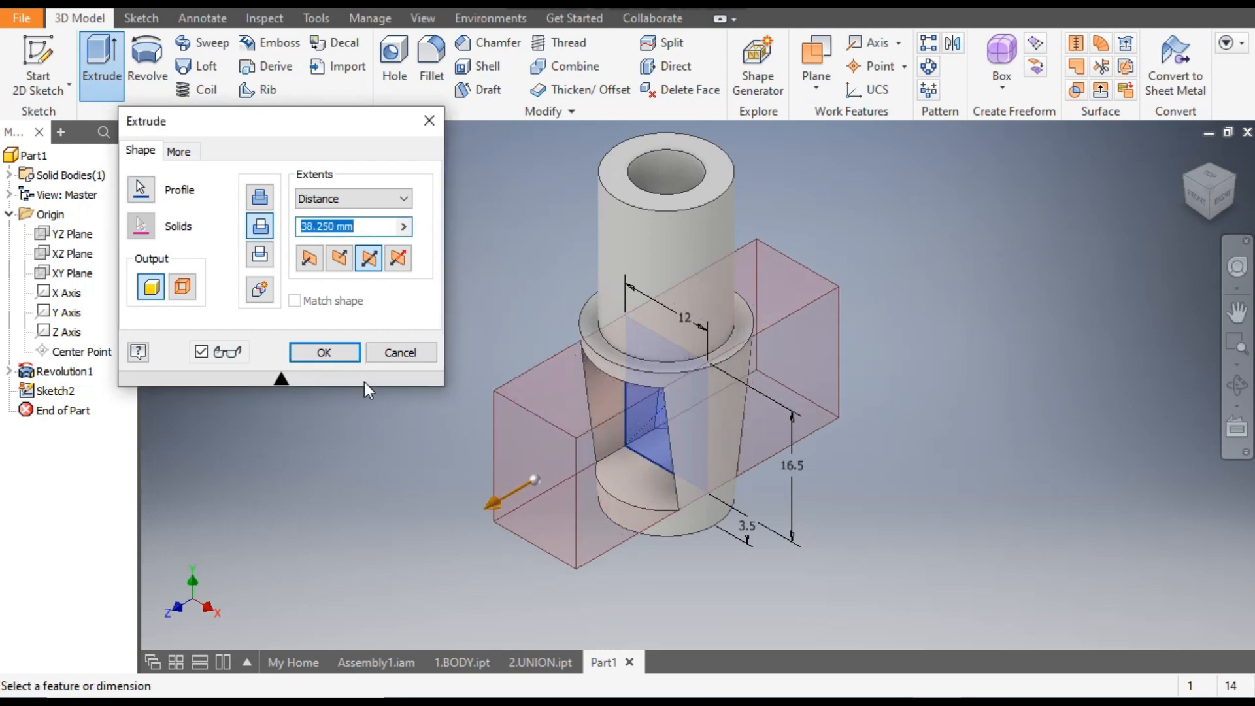
pyautogui.click(329, 352)
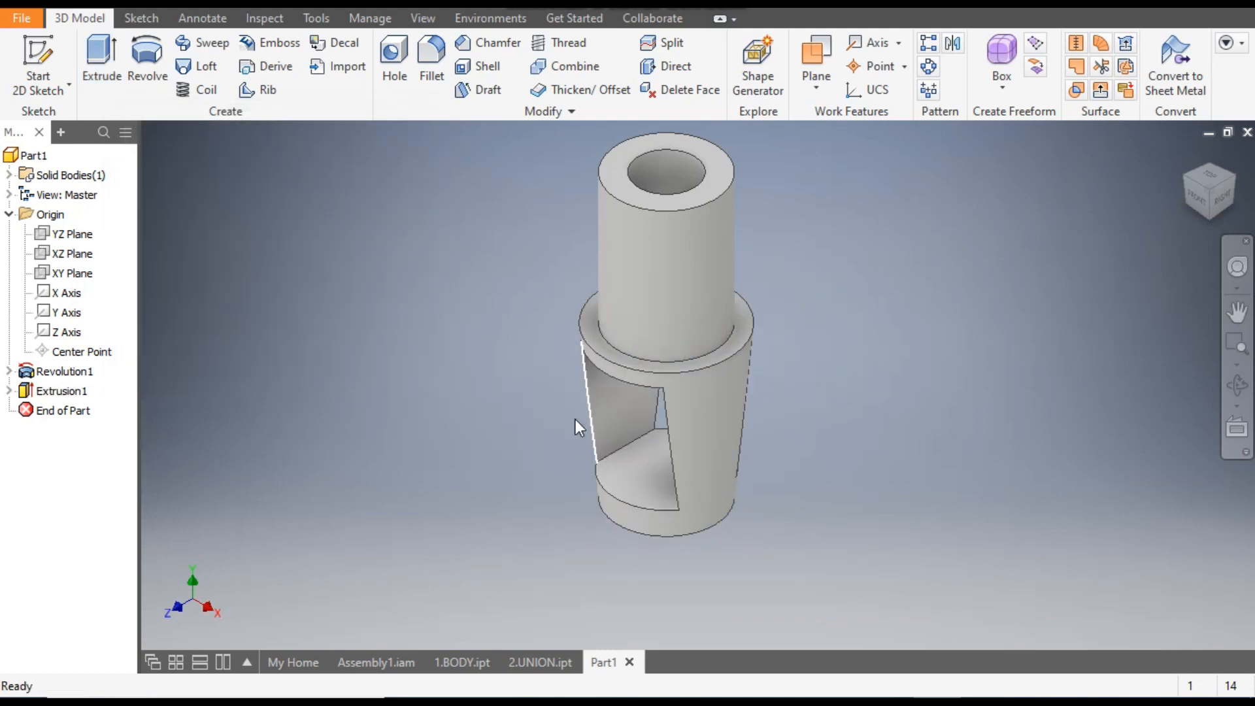
pyautogui.click(1206, 198)
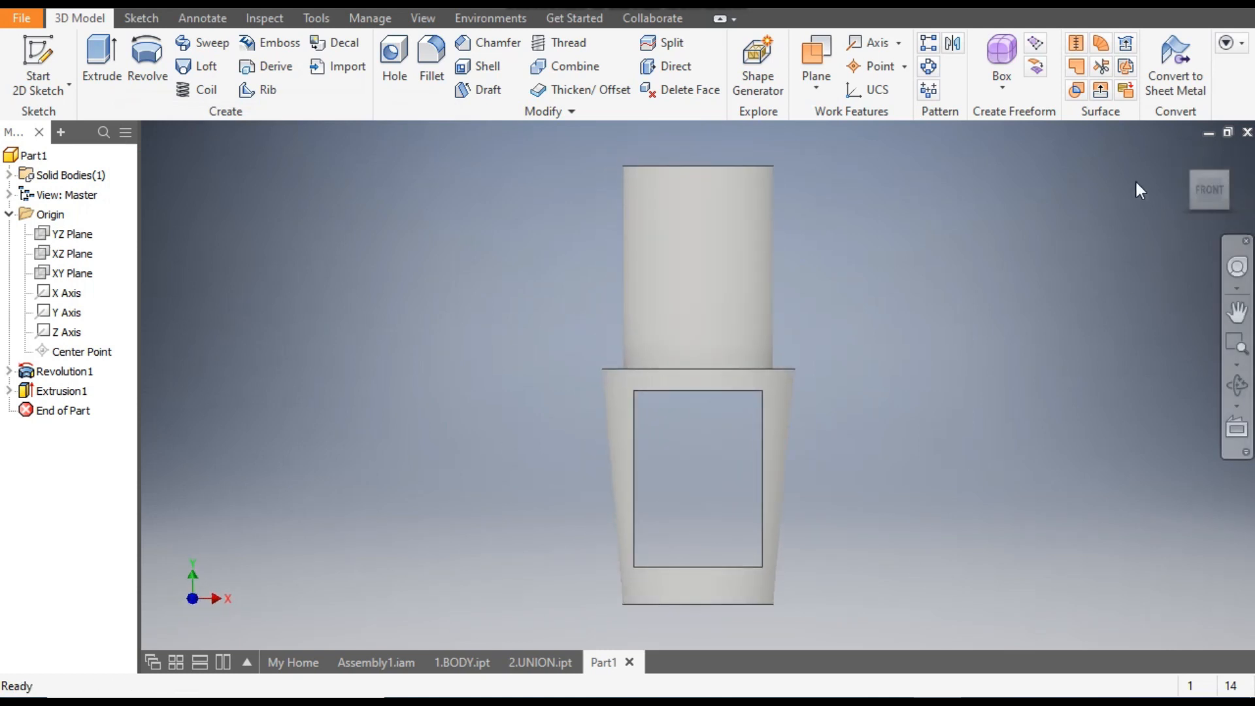
pyautogui.click(1188, 154)
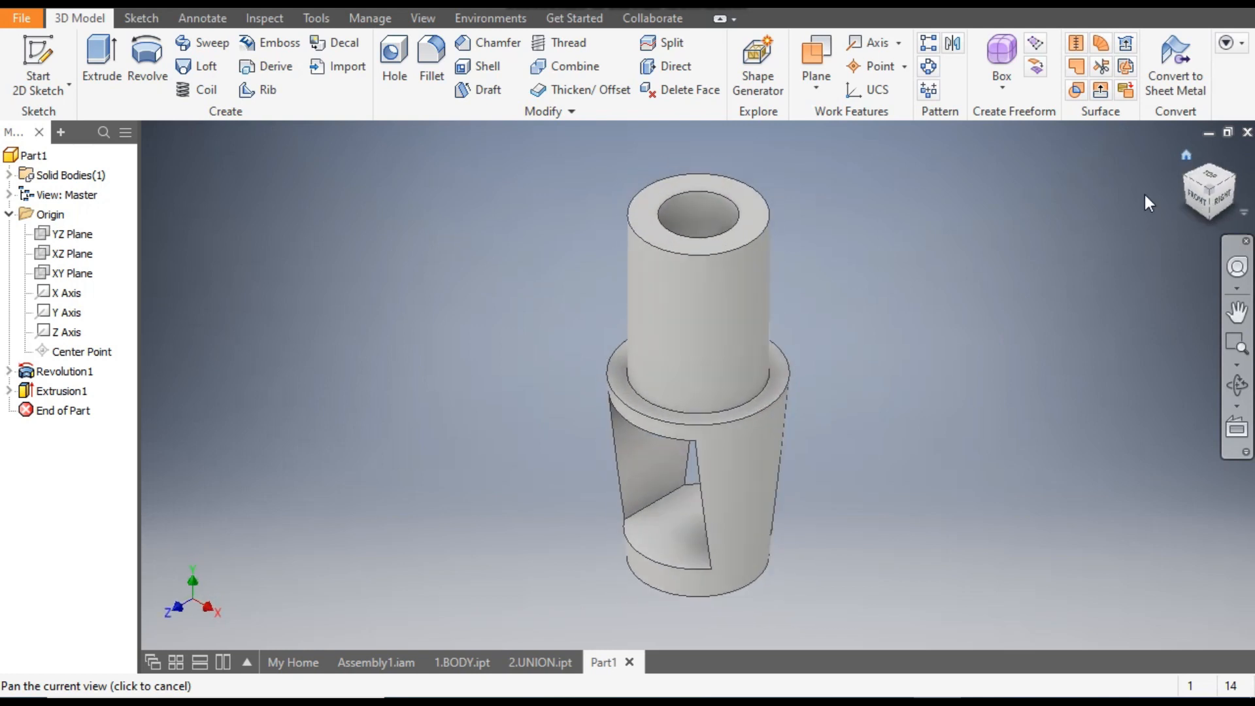
# - Save the part as 3.WAGE VALVE in the gate valve 2 folder
pyautogui.hotkey('ctrl', 's')
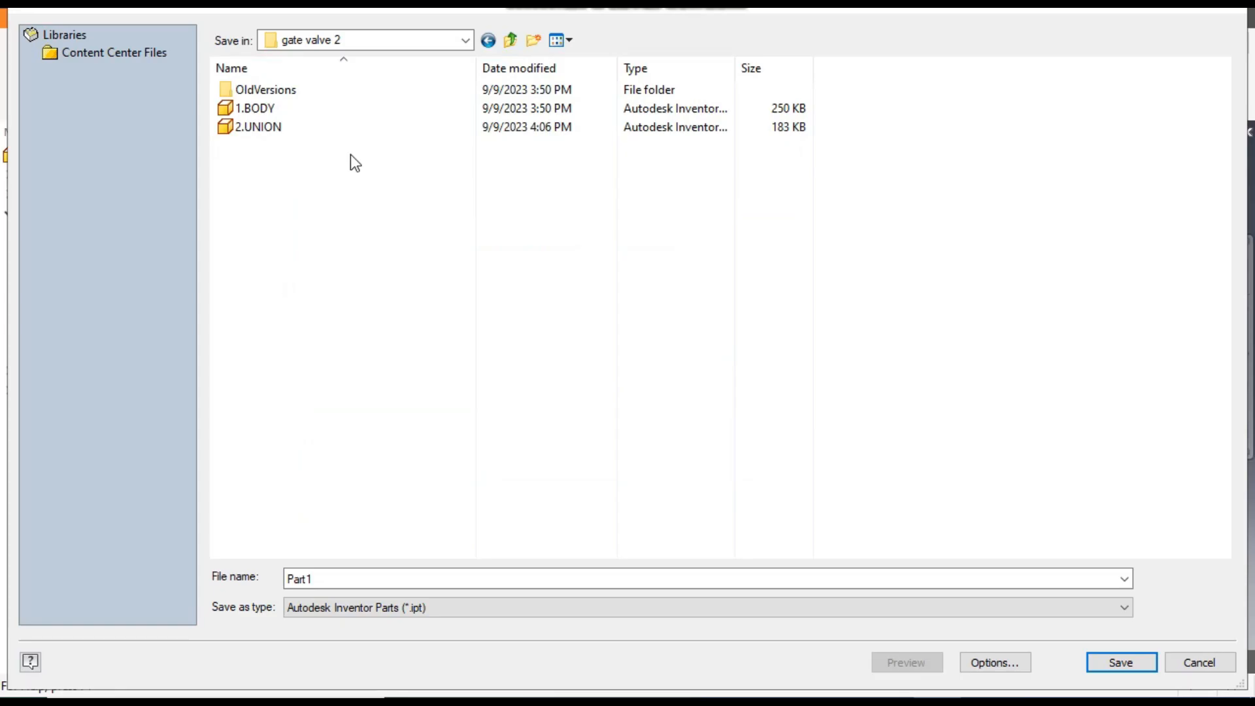
pyautogui.doubleClick(335, 575)
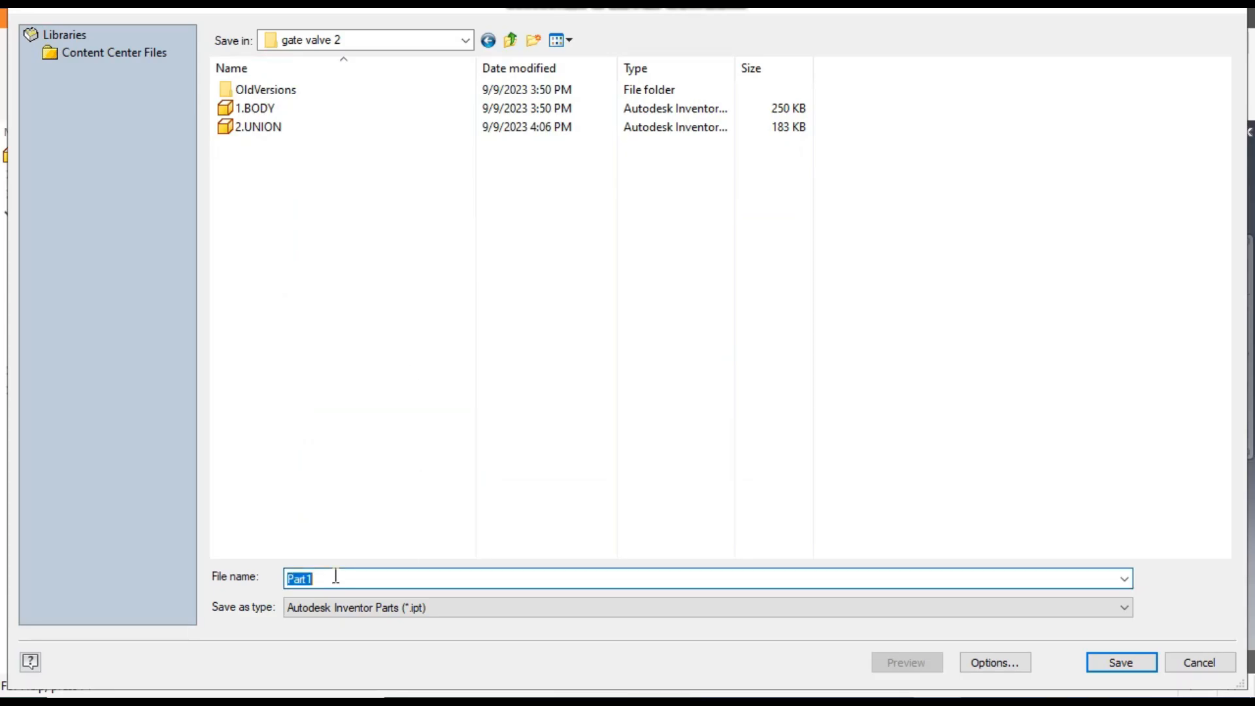
pyautogui.write('w')
pyautogui.write('.')
pyautogui.write('WAGE VA')
pyautogui.write('LVE')
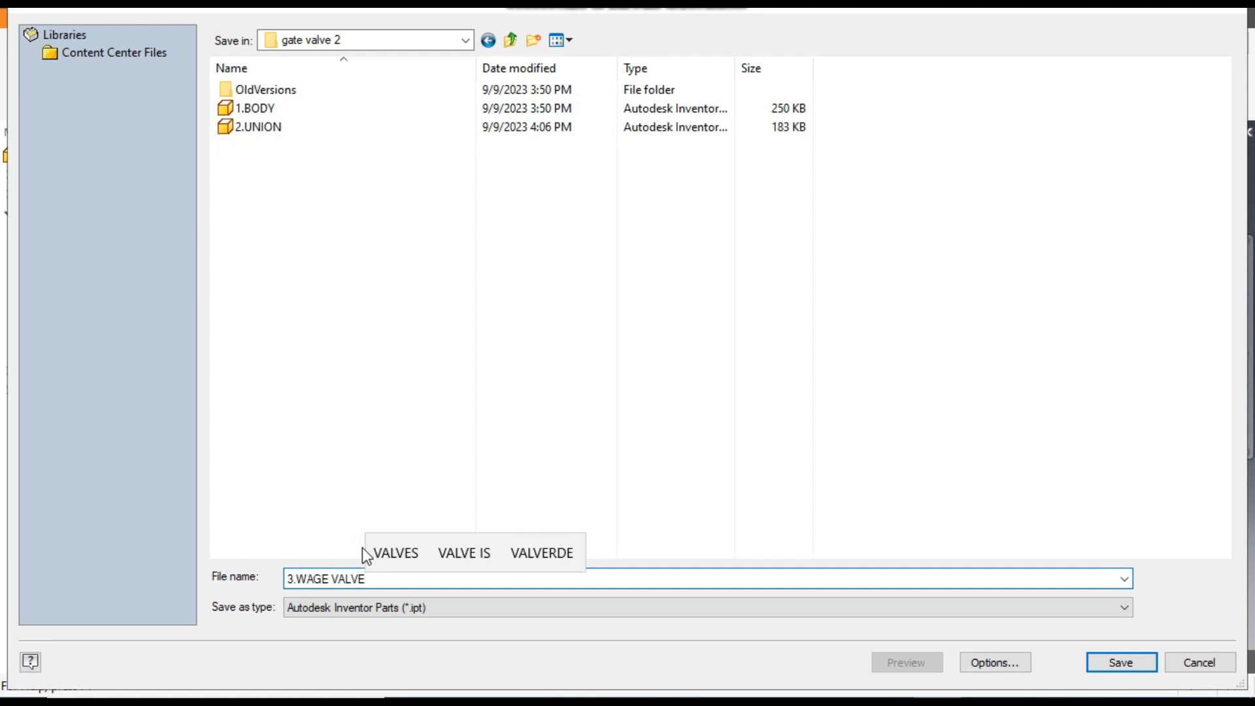
pyautogui.click(1110, 662)
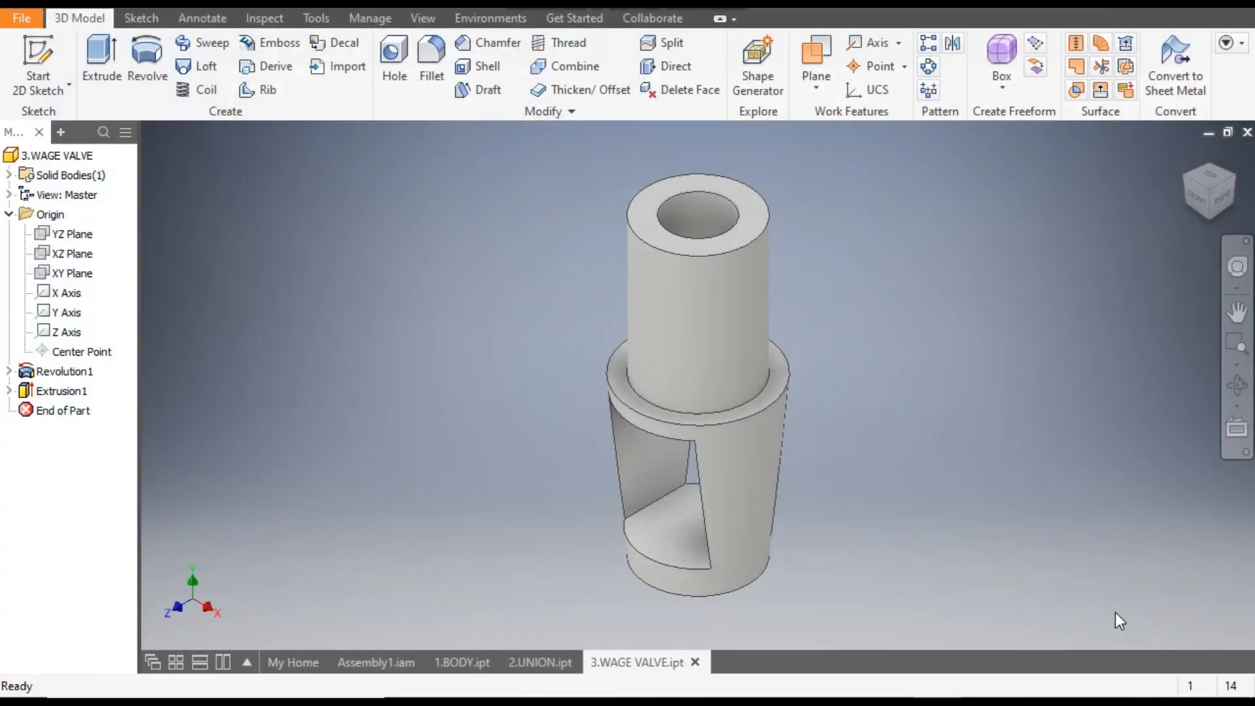
# - Apply a yellow appearance from the Inventor Material Library to the whole wedge valve part
pyautogui.click(502, 7)
pyautogui.scroll(-6, 525, 281)
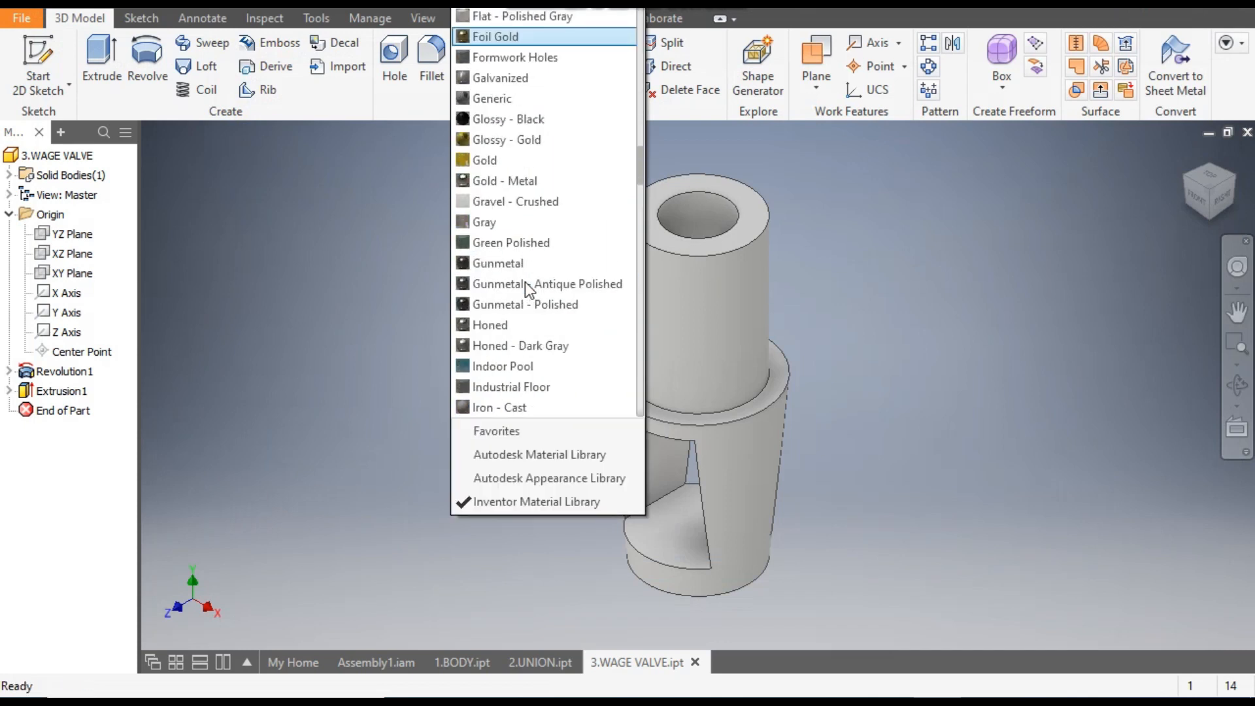
pyautogui.click(516, 143)
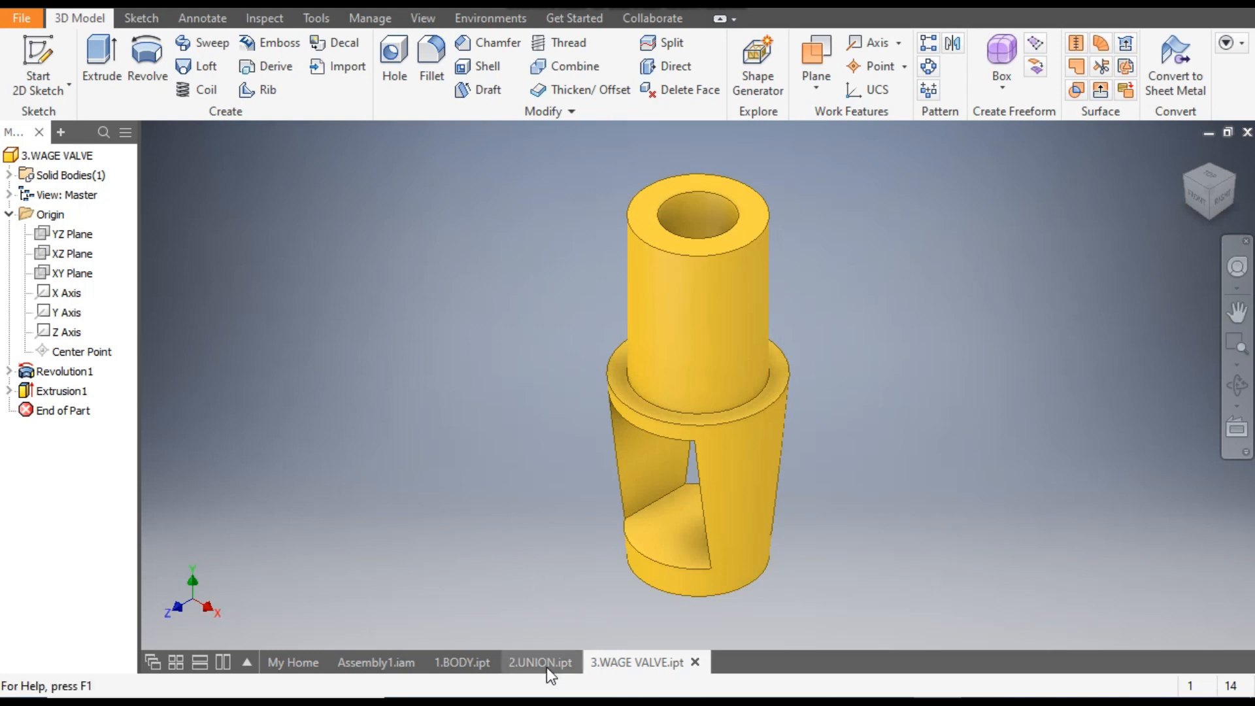
# - Examine the wedge valve in Assembly1.iam, return to the full assembly and open the hand wheel in place to inspect its features
pyautogui.click(387, 661)
pyautogui.moveTo(826, 331)
pyautogui.mouseDown(button='middle')
pyautogui.moveTo(832, 373)
pyautogui.moveTo(823, 331)
pyautogui.mouseUp(button='middle')
pyautogui.scroll(1, 822, 331)
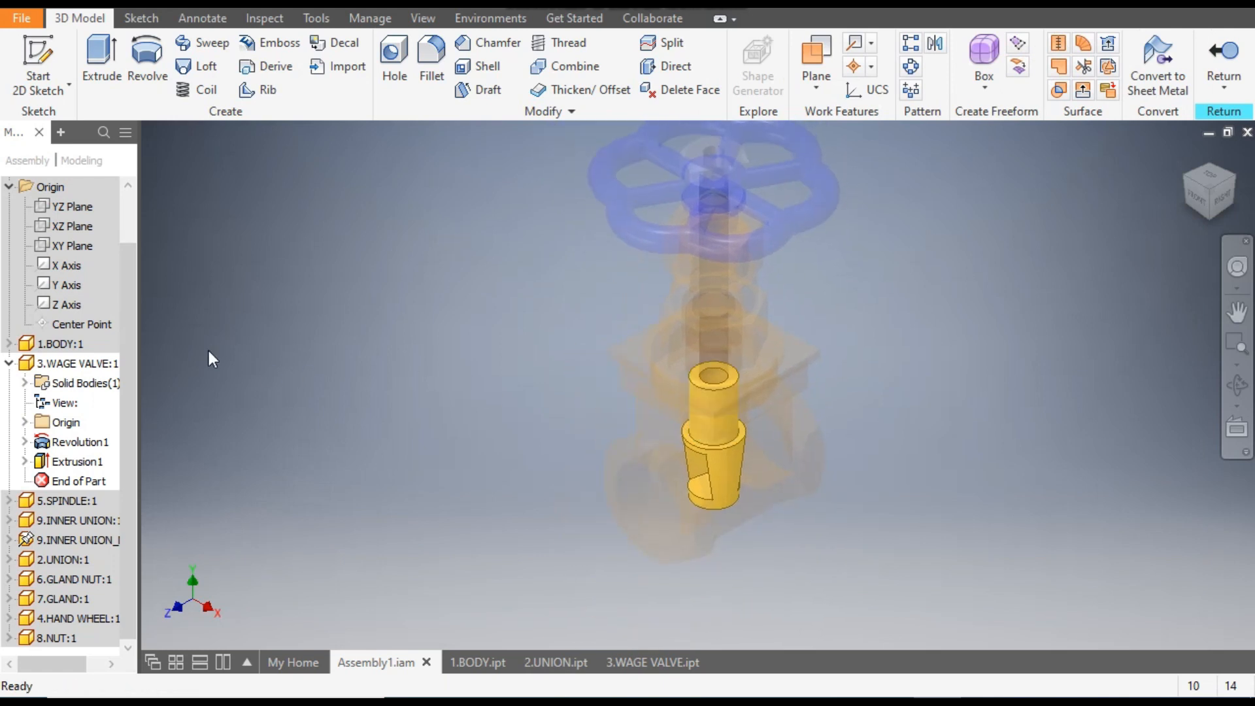
pyautogui.scroll(1, 85, 292)
pyautogui.doubleClick(52, 186)
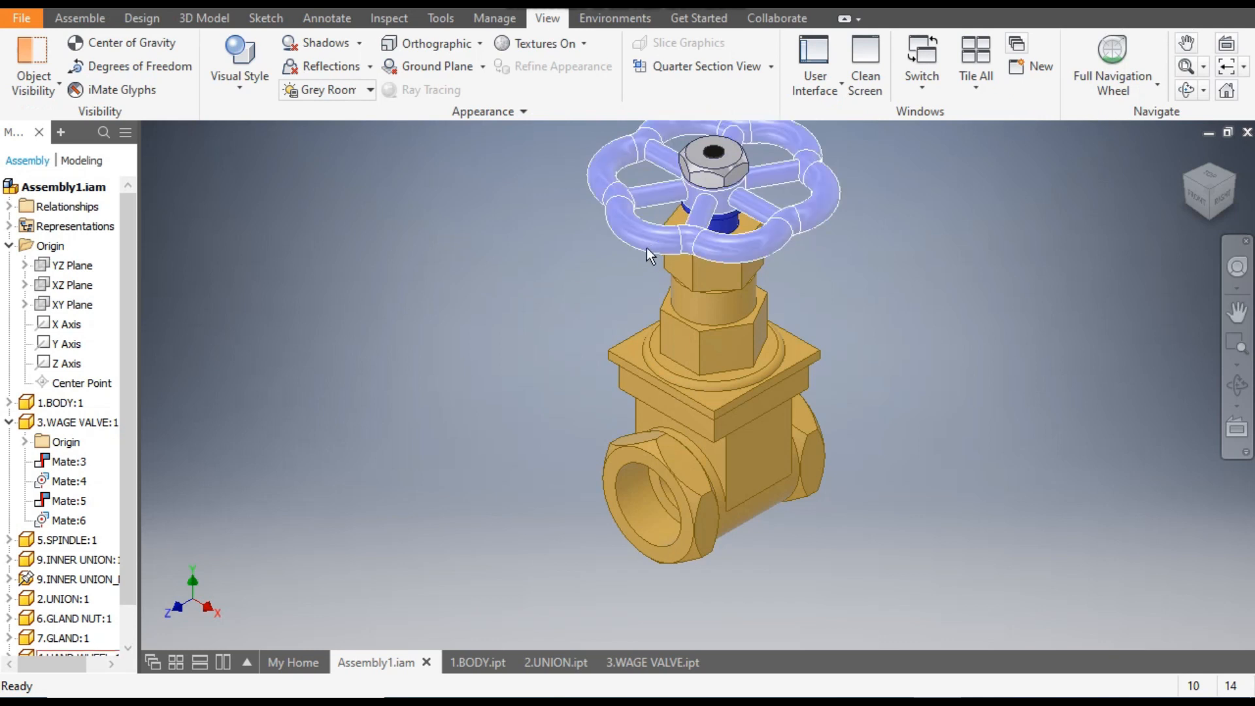
pyautogui.doubleClick(656, 245)
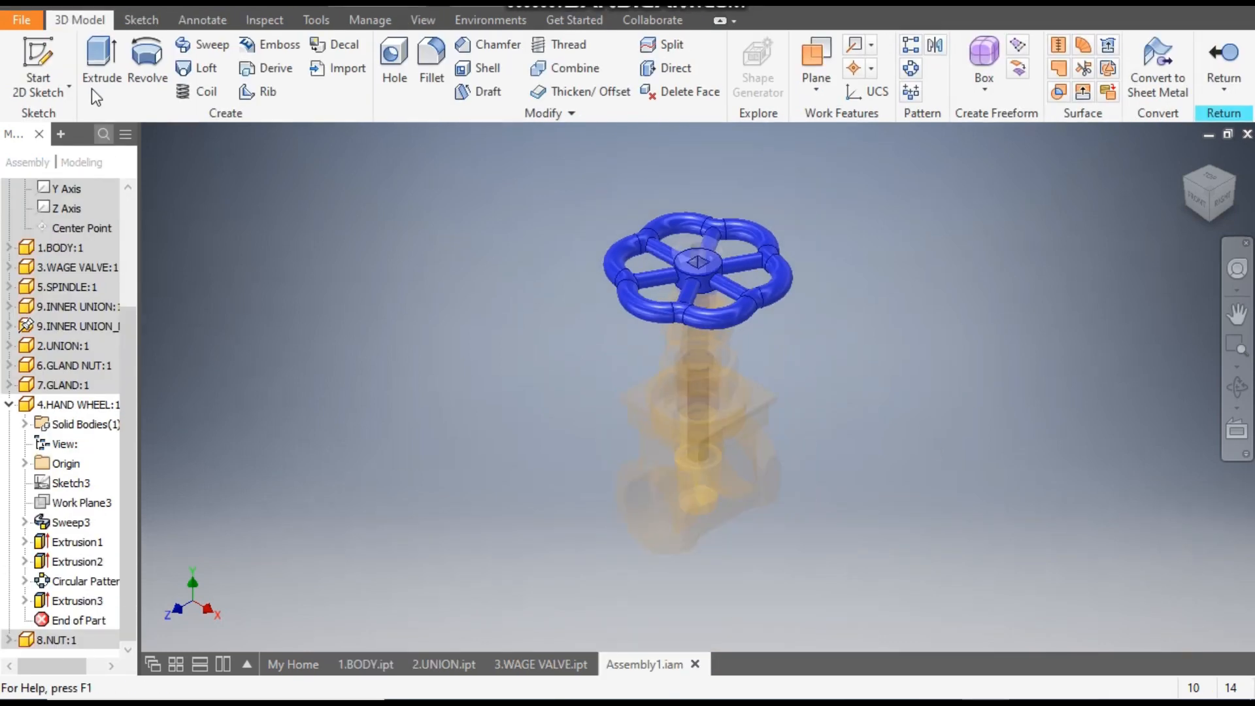
# - Create a new Standard (mm).ipt part and start a sketch on the XZ plane, with its X axis horizontal in the view
pyautogui.click(46, 2)
pyautogui.click(827, 216)
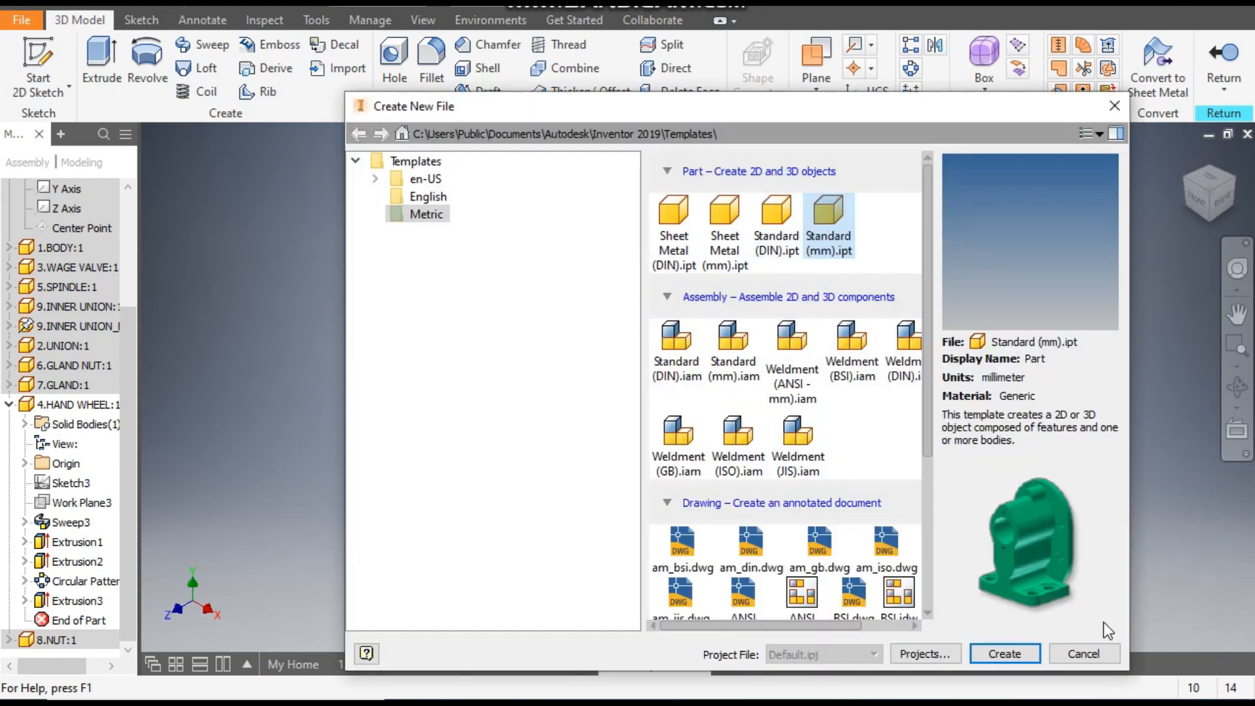
pyautogui.click(1022, 652)
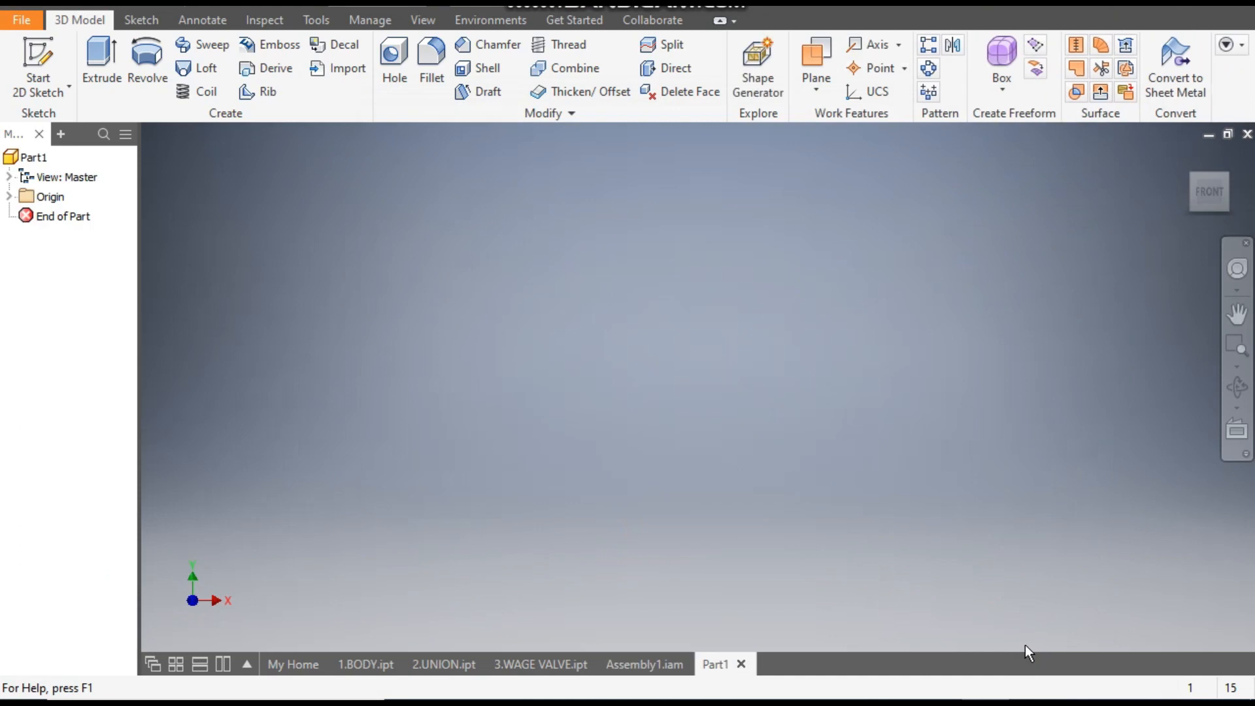
pyautogui.click(40, 64)
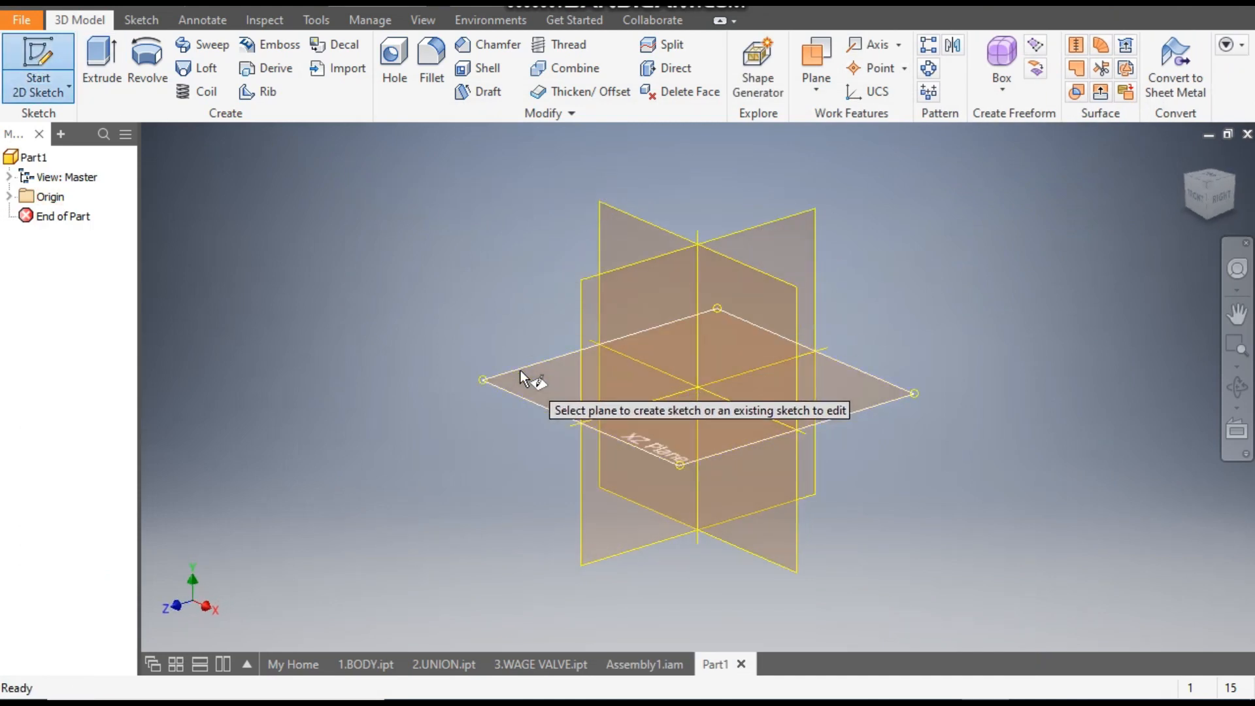
pyautogui.click(521, 372)
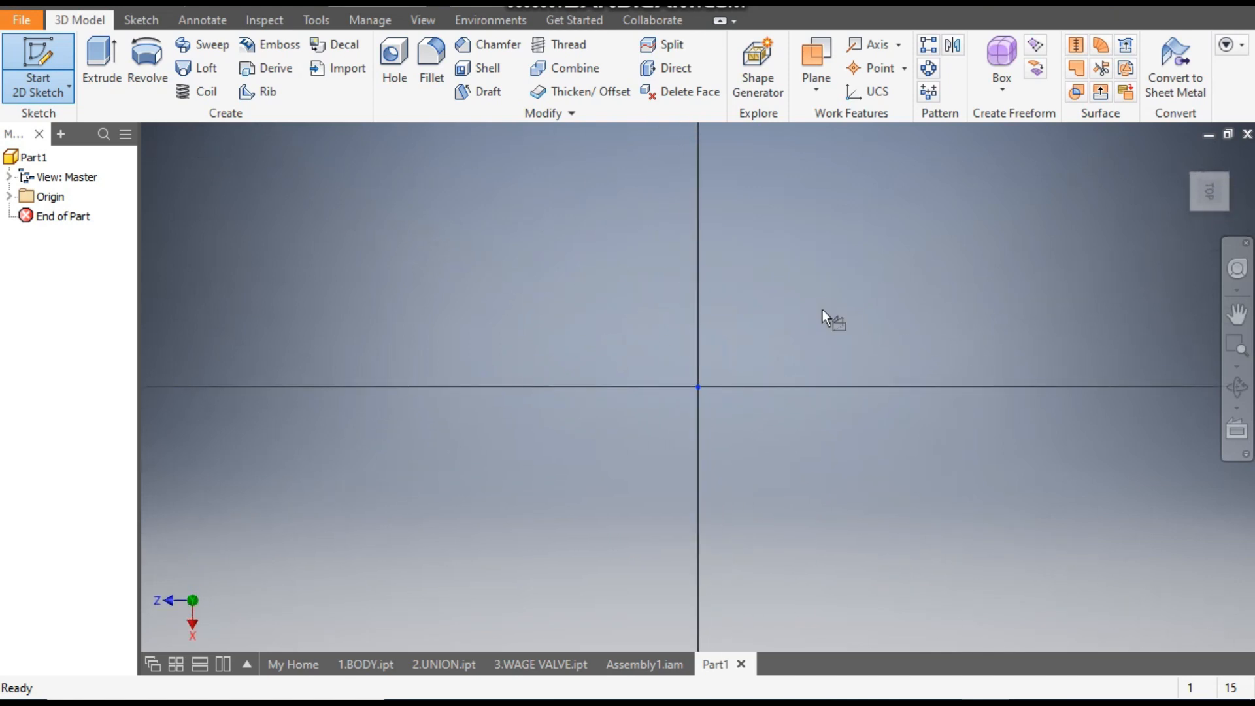
pyautogui.click(1232, 168)
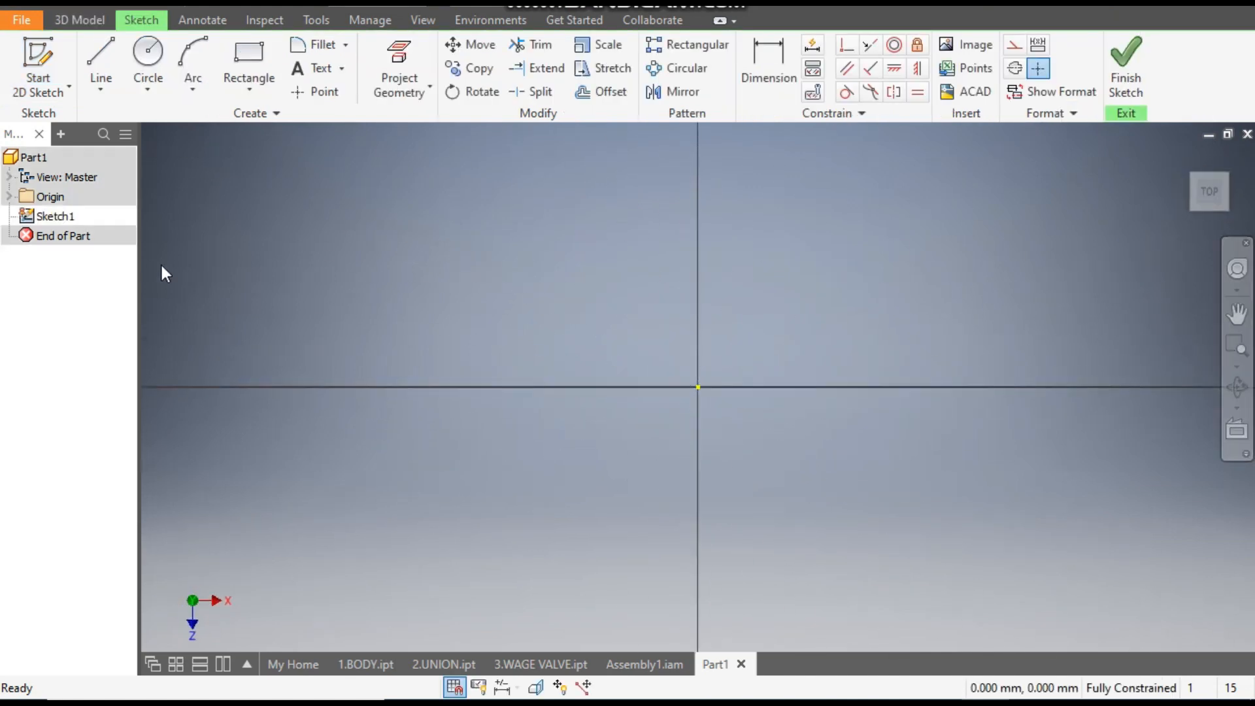
# - Draw a 32 mm line downward on the vertical axis and a slanted line rising up and left from its lower end
pyautogui.click(107, 53)
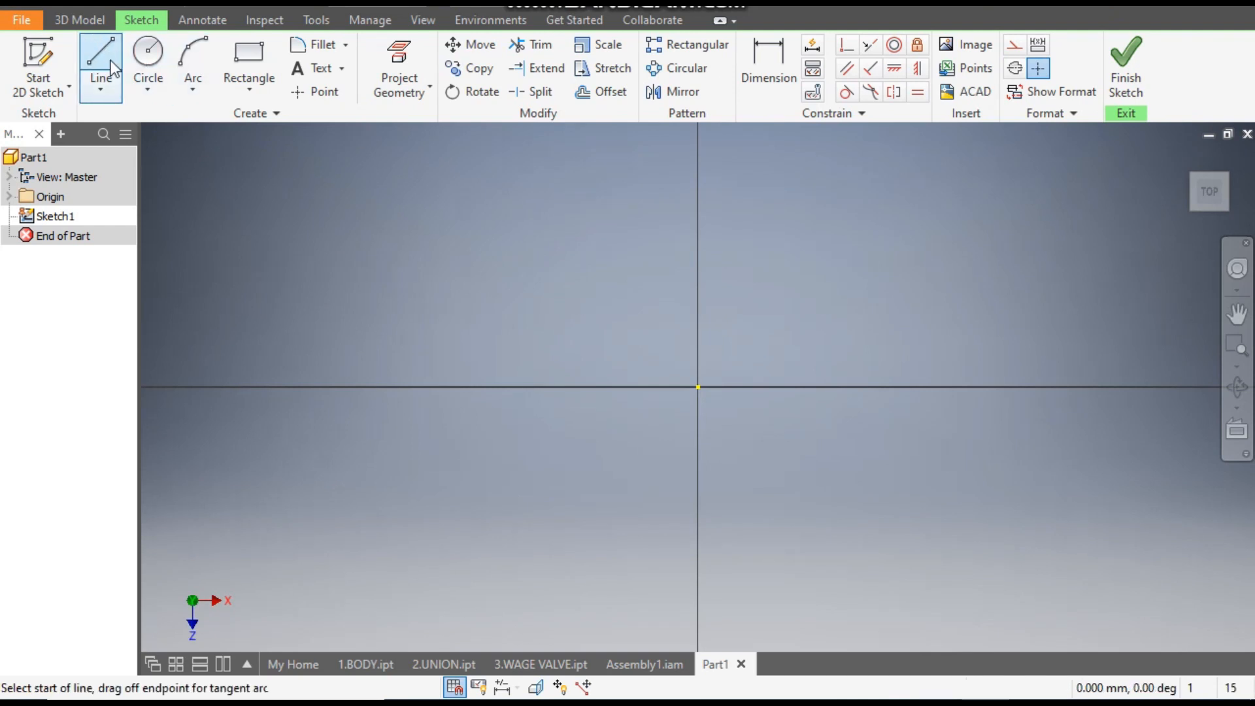
pyautogui.click(699, 224)
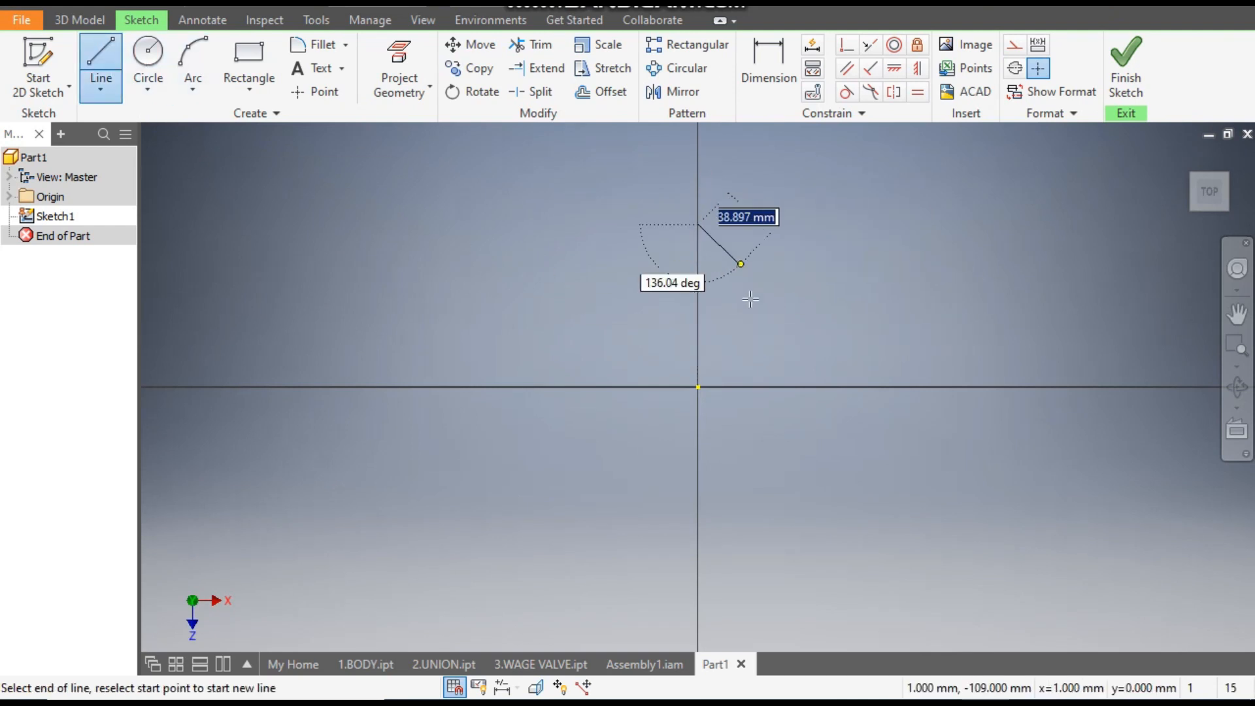
pyautogui.write('32')
pyautogui.press('Return')
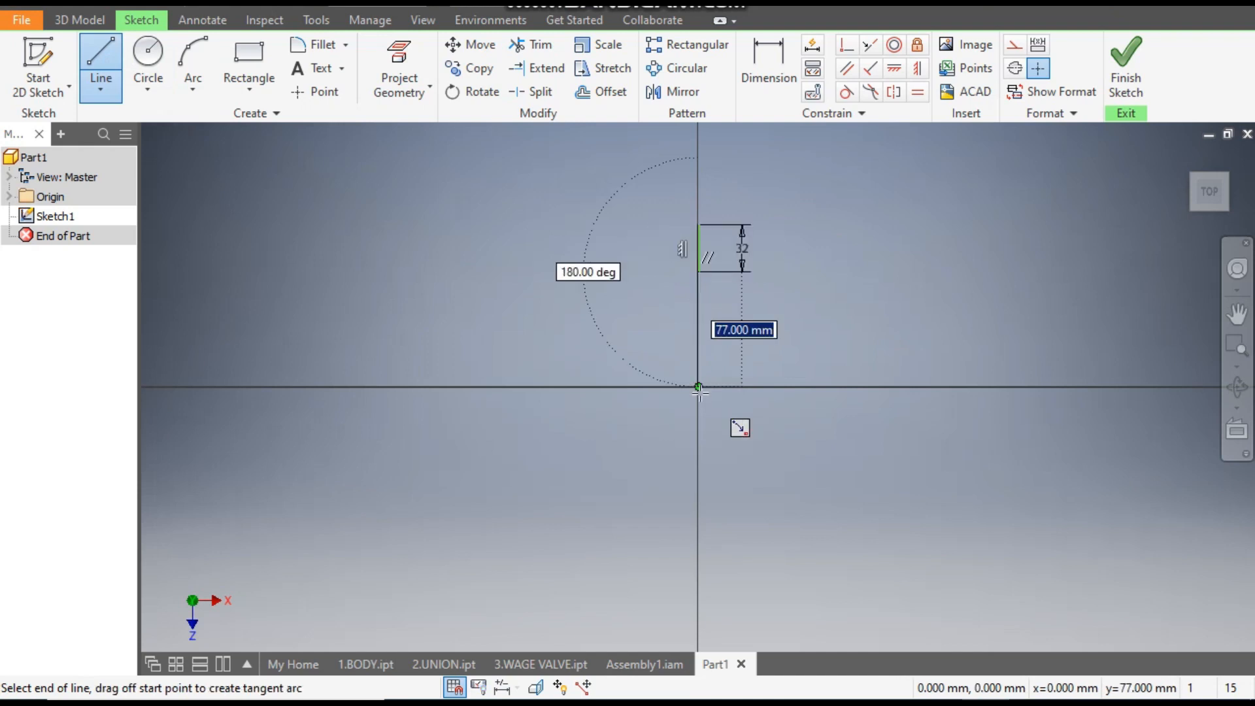
pyautogui.click(648, 212)
pyautogui.press('Escape')
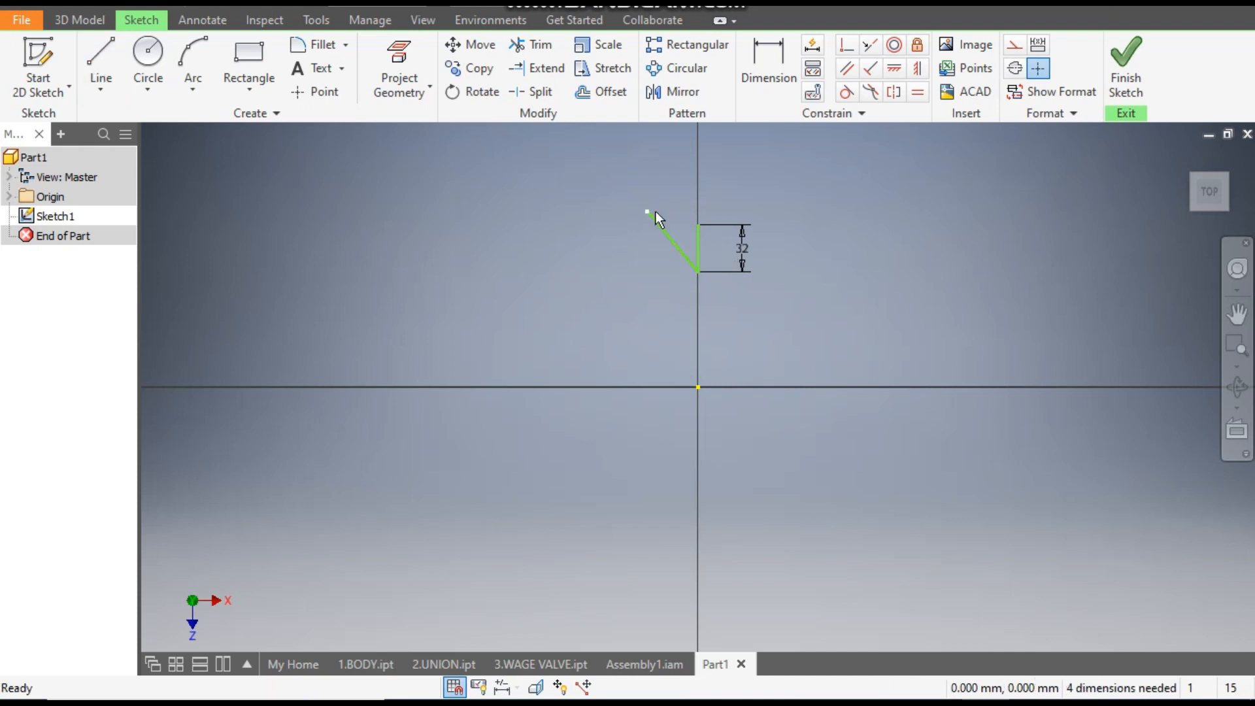
# - Make the shared lower endpoint of the two lines coincident with the sketch origin
pyautogui.click(846, 47)
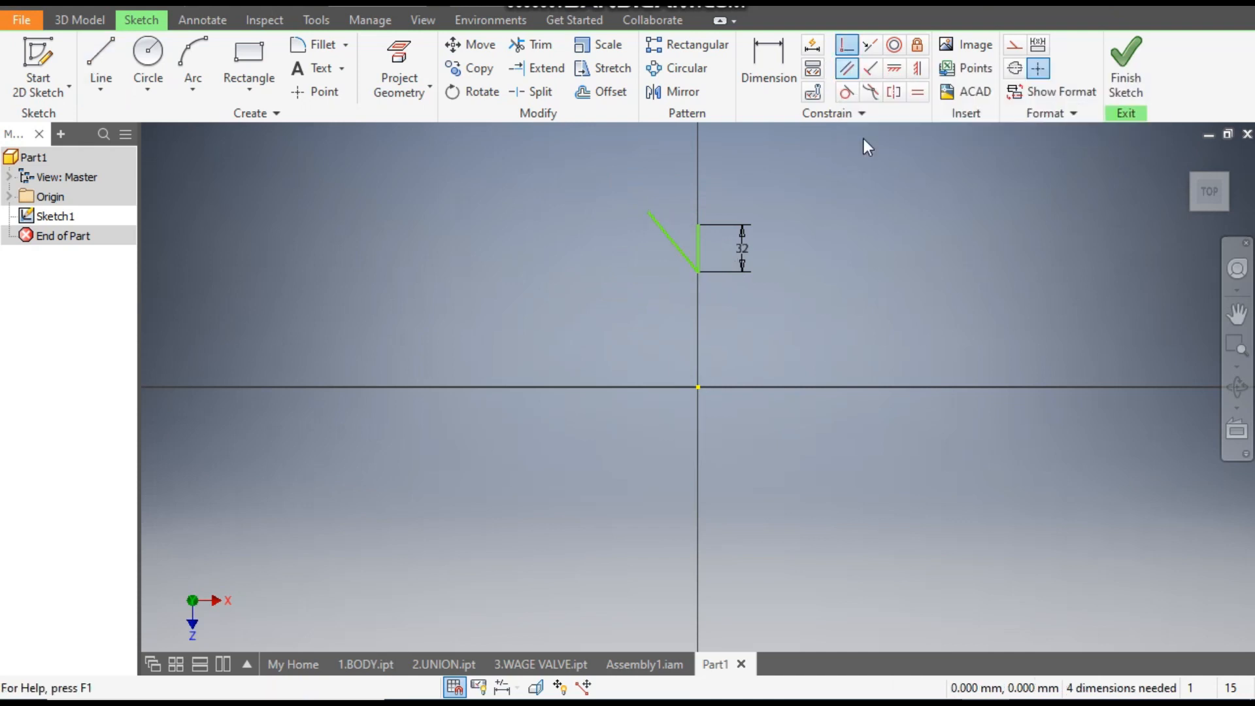
pyautogui.click(703, 273)
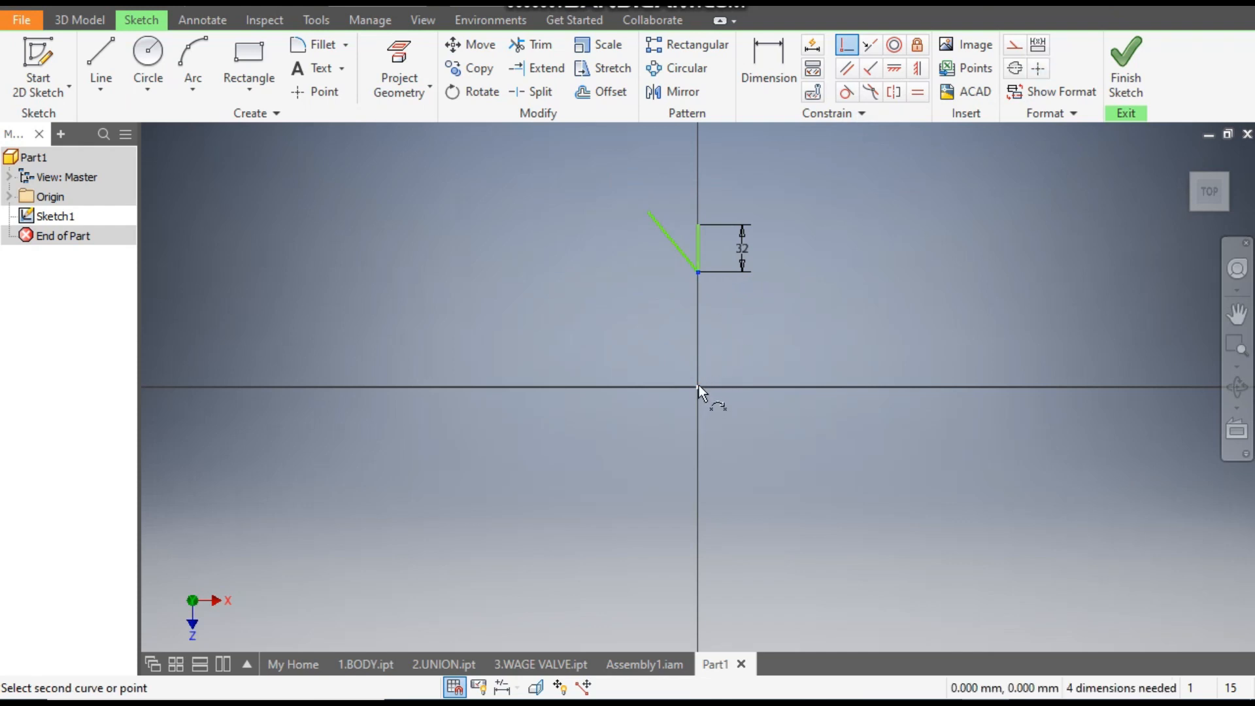
pyautogui.click(700, 386)
pyautogui.scroll(2, 724, 366)
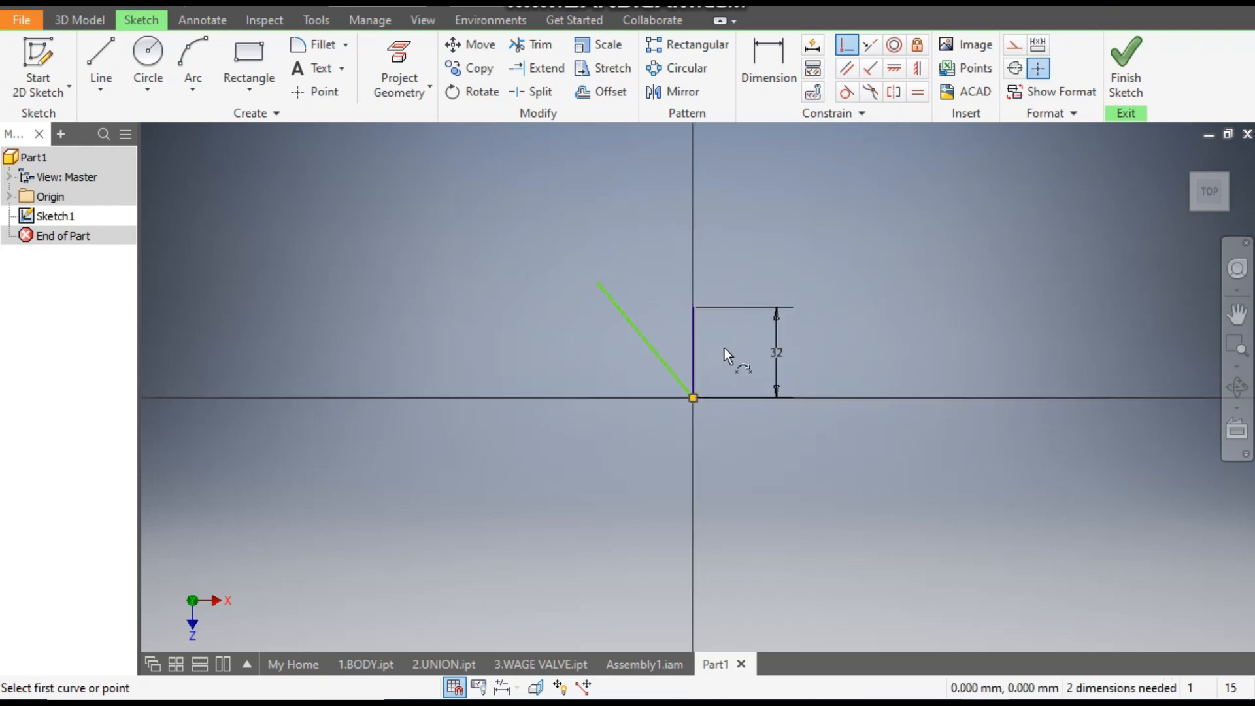
# - Dimension the angle between the slanted line and the vertical line at 30 degrees
pyautogui.click(770, 66)
pyautogui.scroll(3, 707, 346)
pyautogui.click(514, 399)
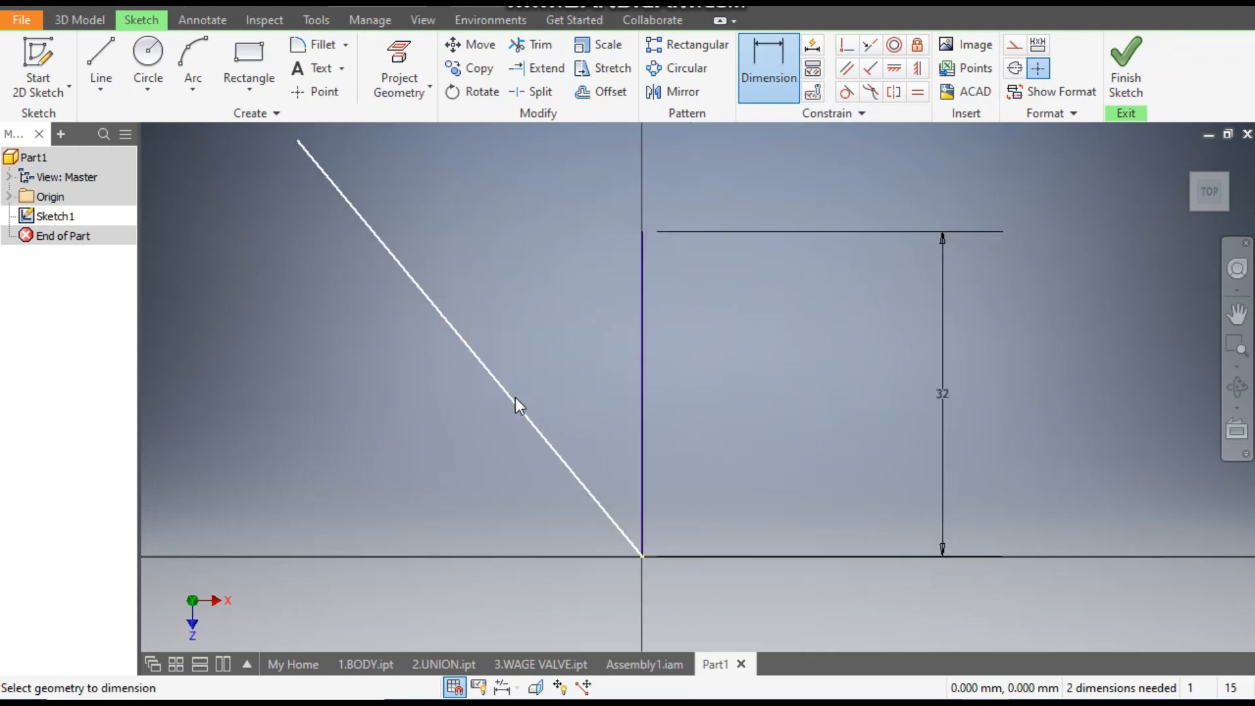
pyautogui.click(642, 347)
pyautogui.click(587, 351)
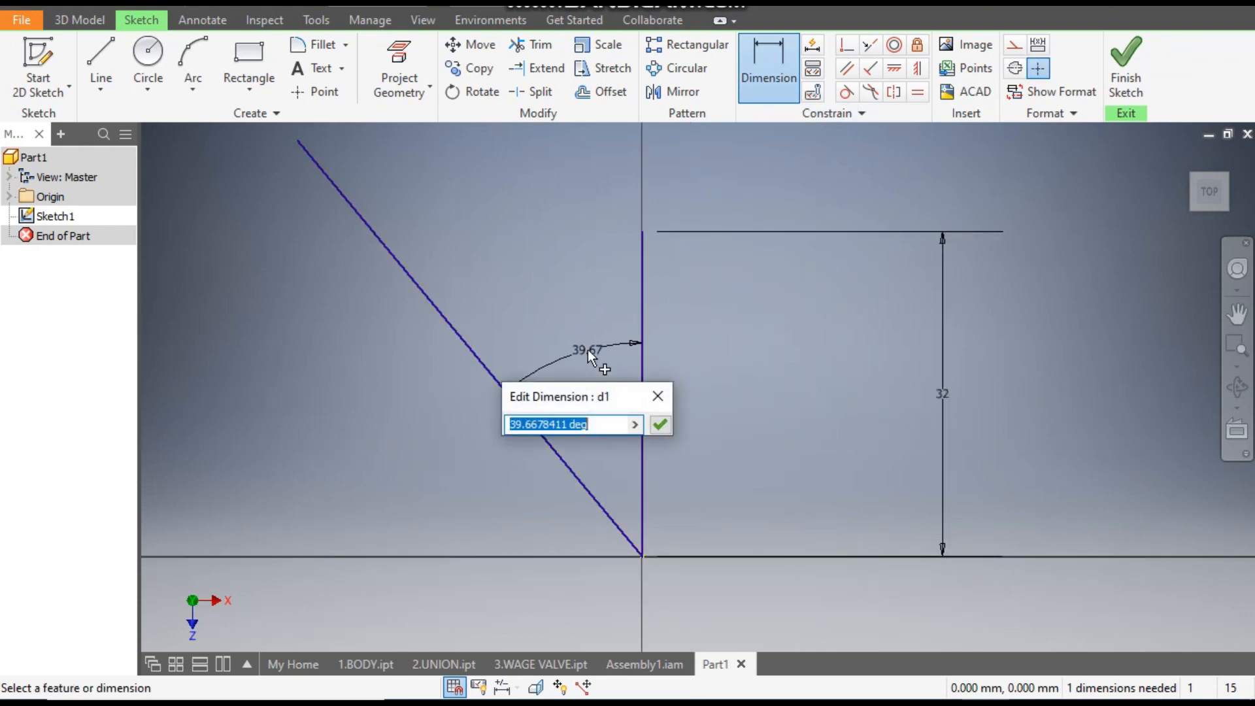
pyautogui.write('30')
pyautogui.press('Return')
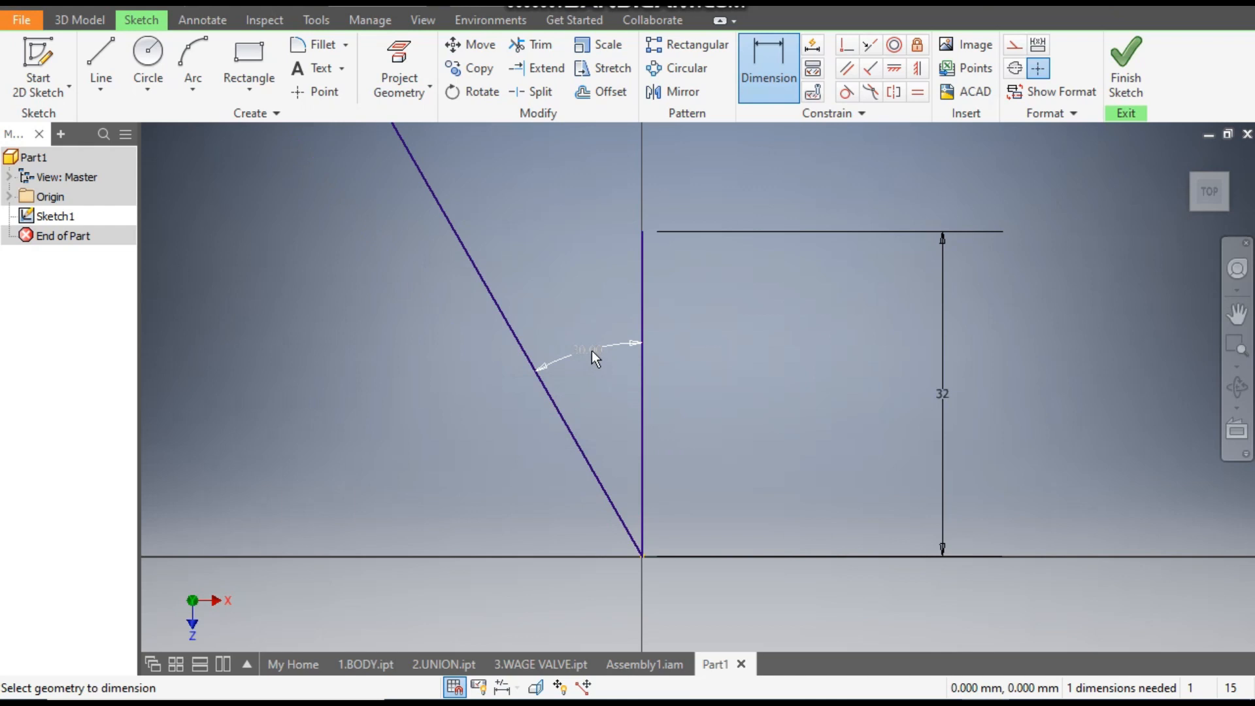
pyautogui.scroll(-5, 592, 354)
pyautogui.moveTo(592, 352); pyautogui.dragTo(579, 334, button='middle')
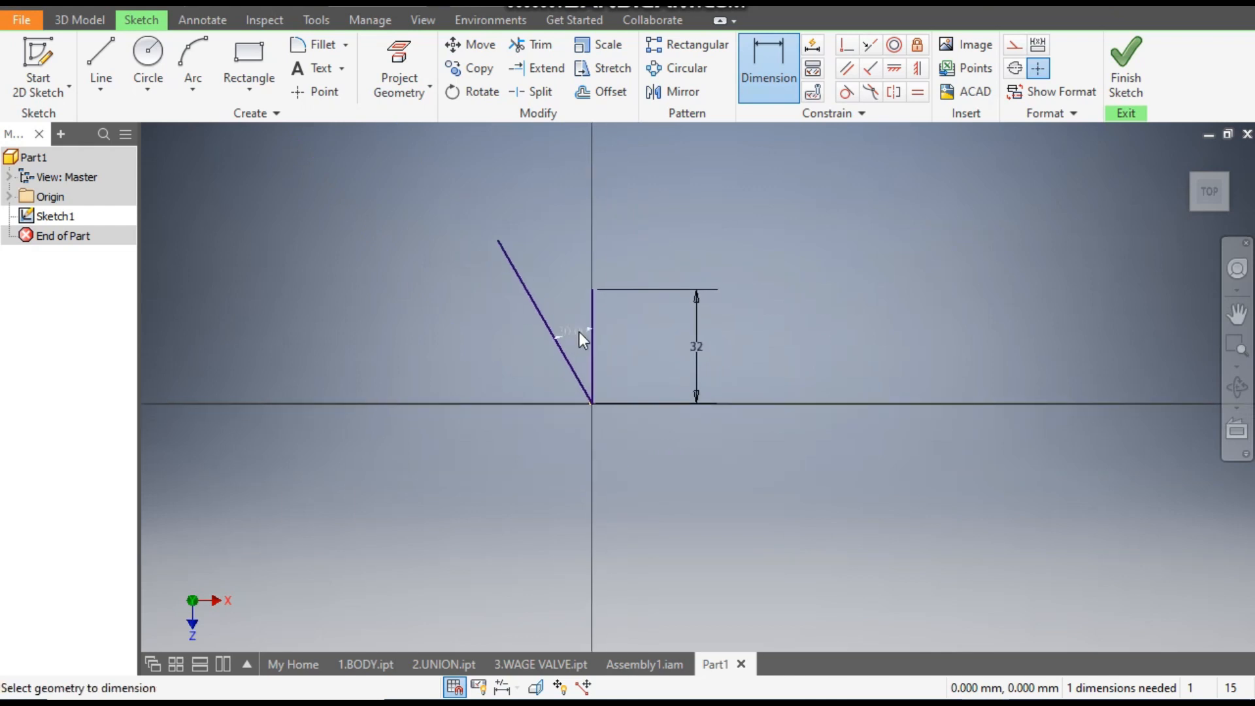
# - Mirror the slanted line about the vertical line and convert all three lines to construction geometry
pyautogui.press('Escape')
pyautogui.scroll(3, 590, 331)
pyautogui.moveTo(582, 287); pyautogui.dragTo(531, 265, button='middle')
pyautogui.moveTo(452, 230); pyautogui.dragTo(540, 384)
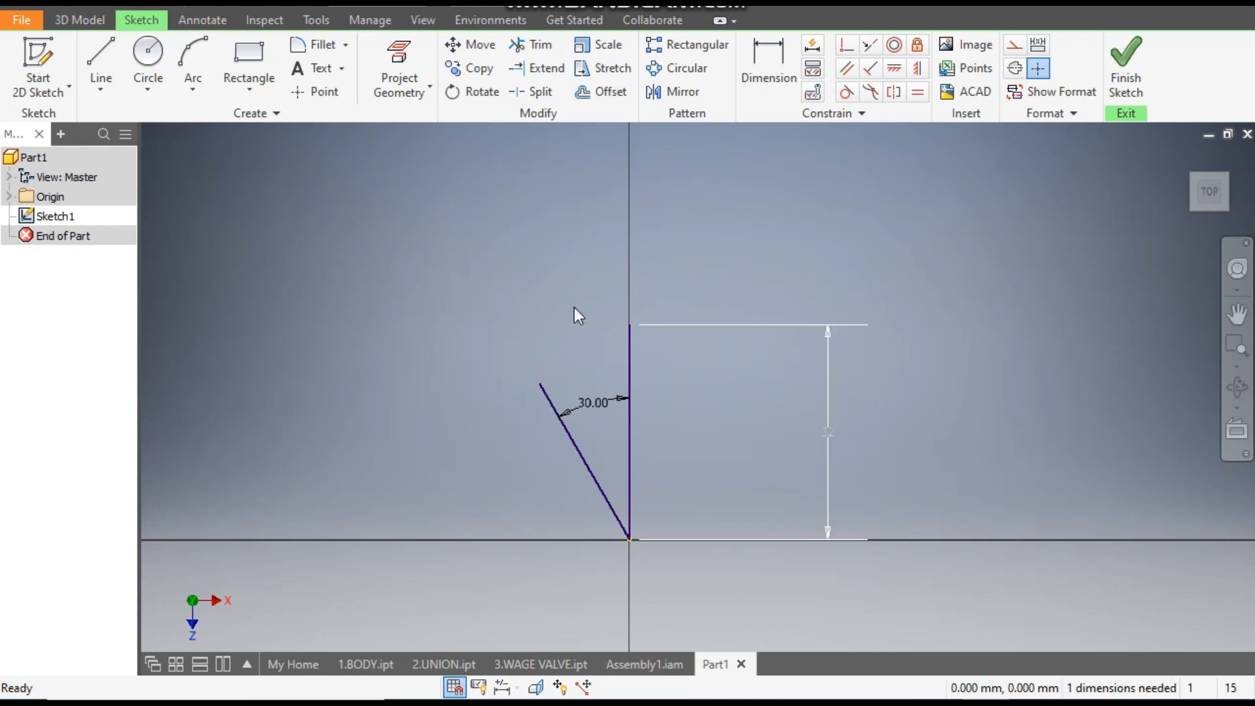
pyautogui.click(668, 92)
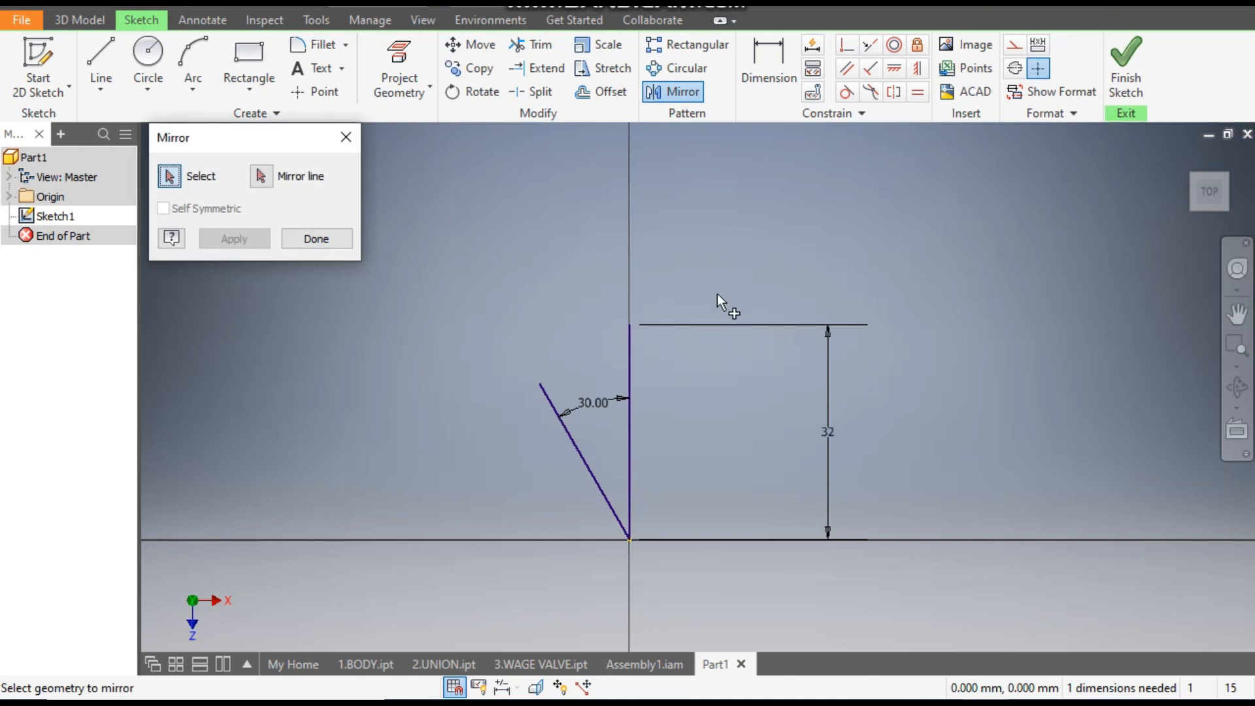
pyautogui.click(587, 462)
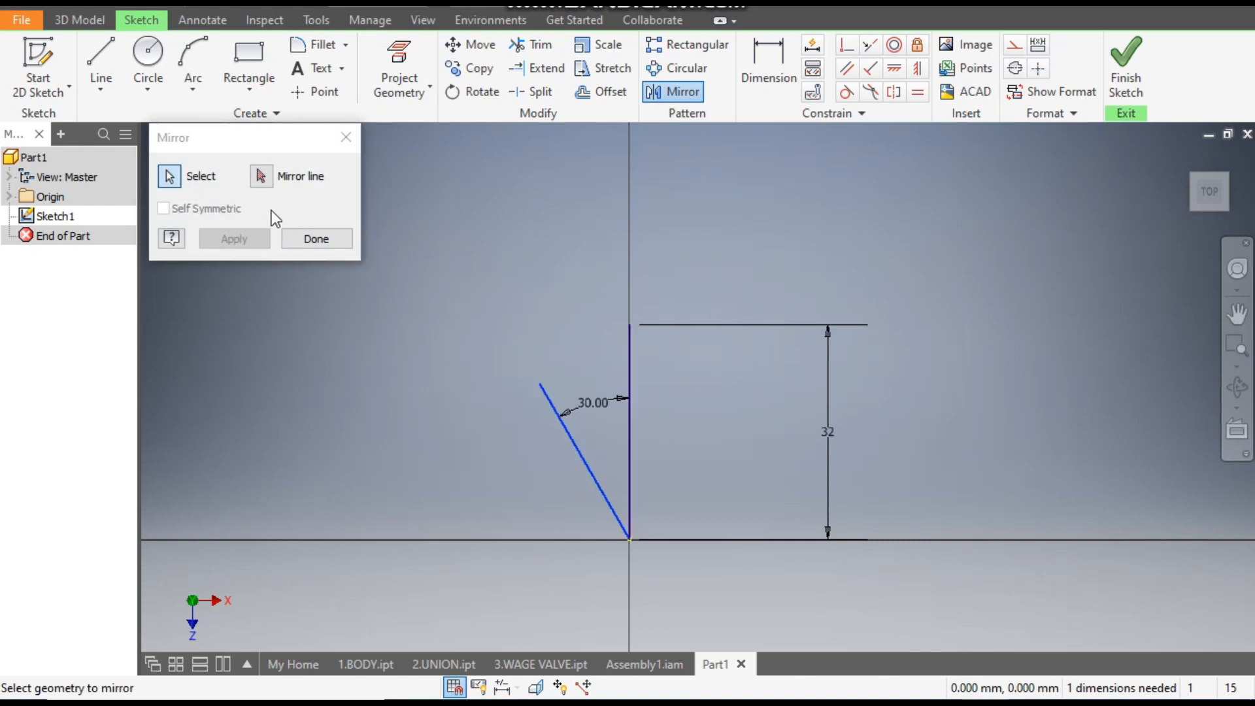
pyautogui.click(264, 179)
pyautogui.click(628, 363)
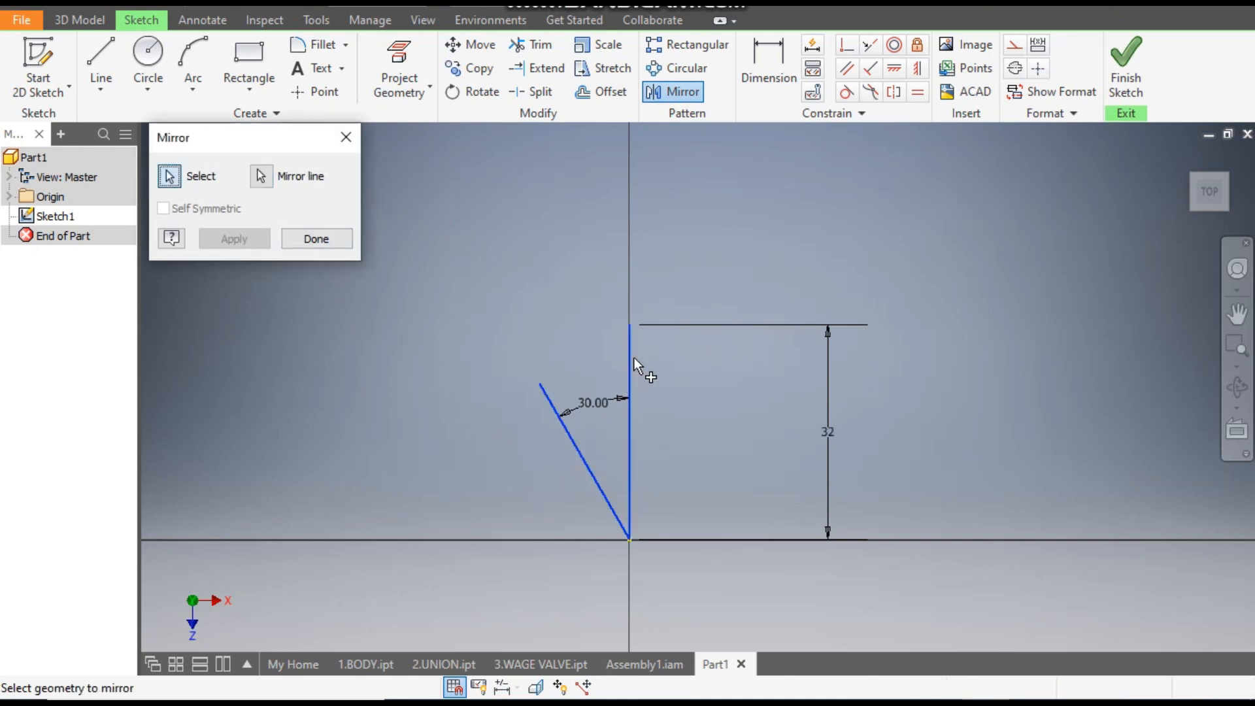
pyautogui.click(230, 242)
pyautogui.click(308, 237)
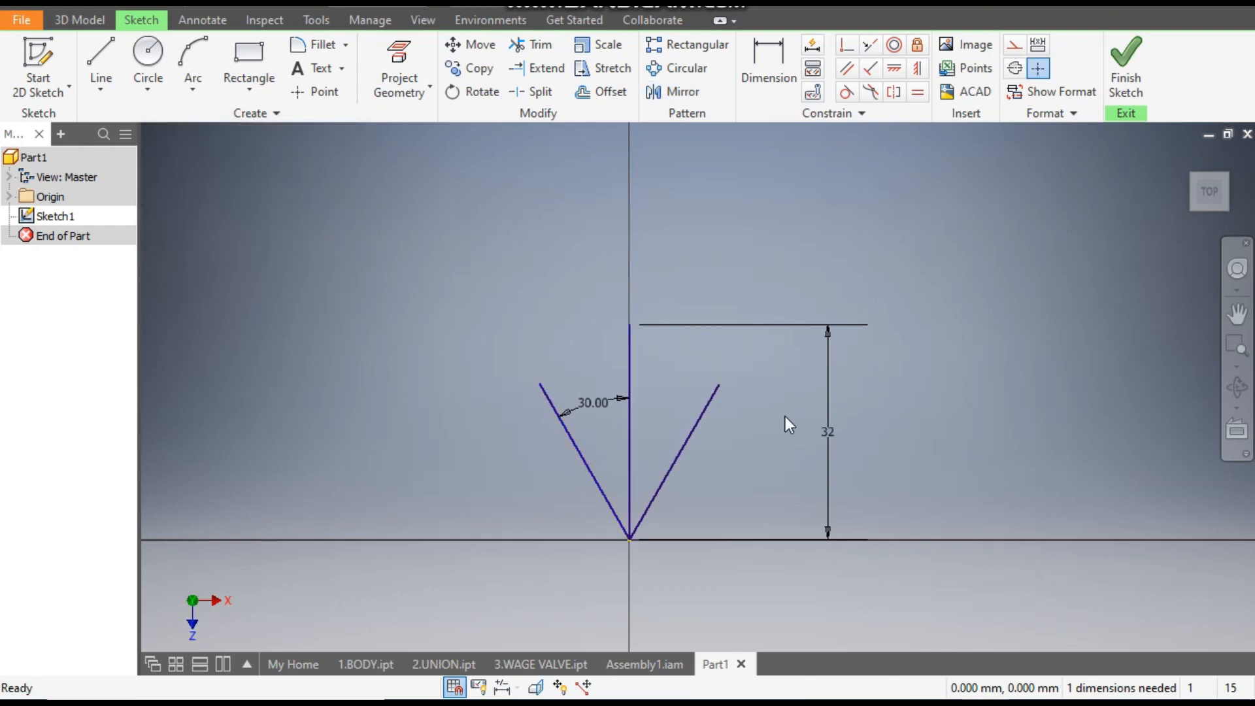
pyautogui.moveTo(446, 485); pyautogui.dragTo(446, 485)
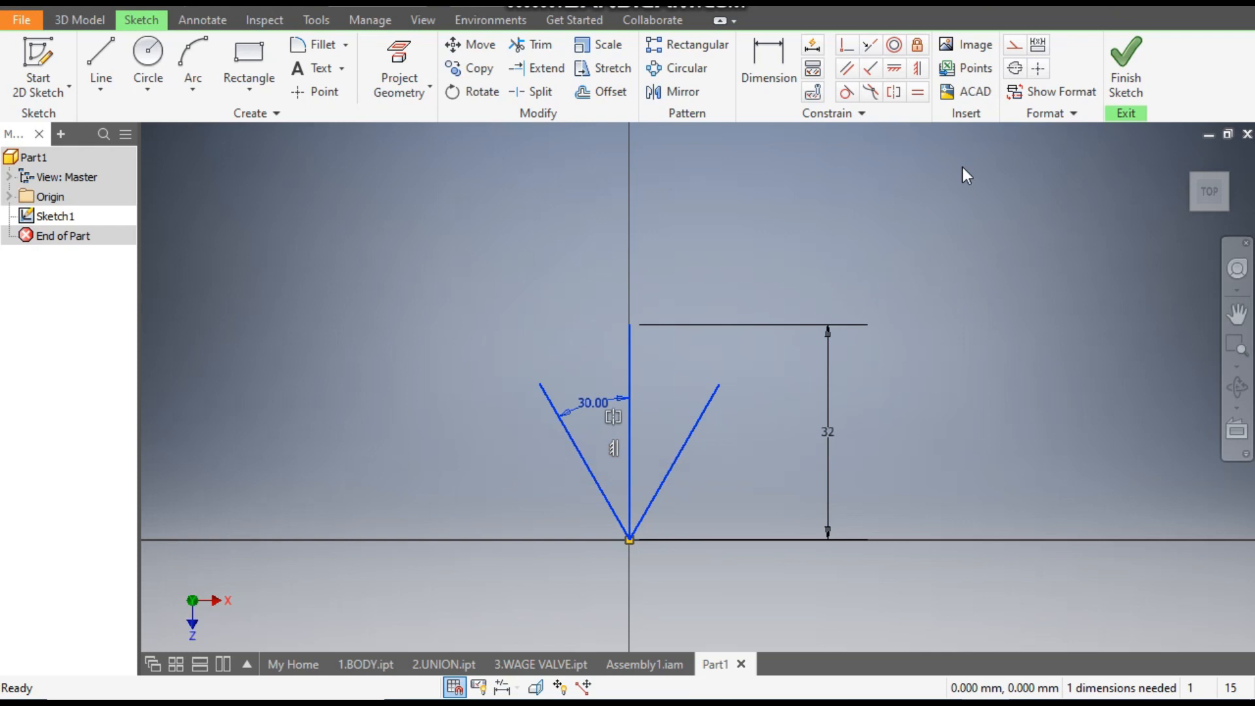
pyautogui.click(1013, 47)
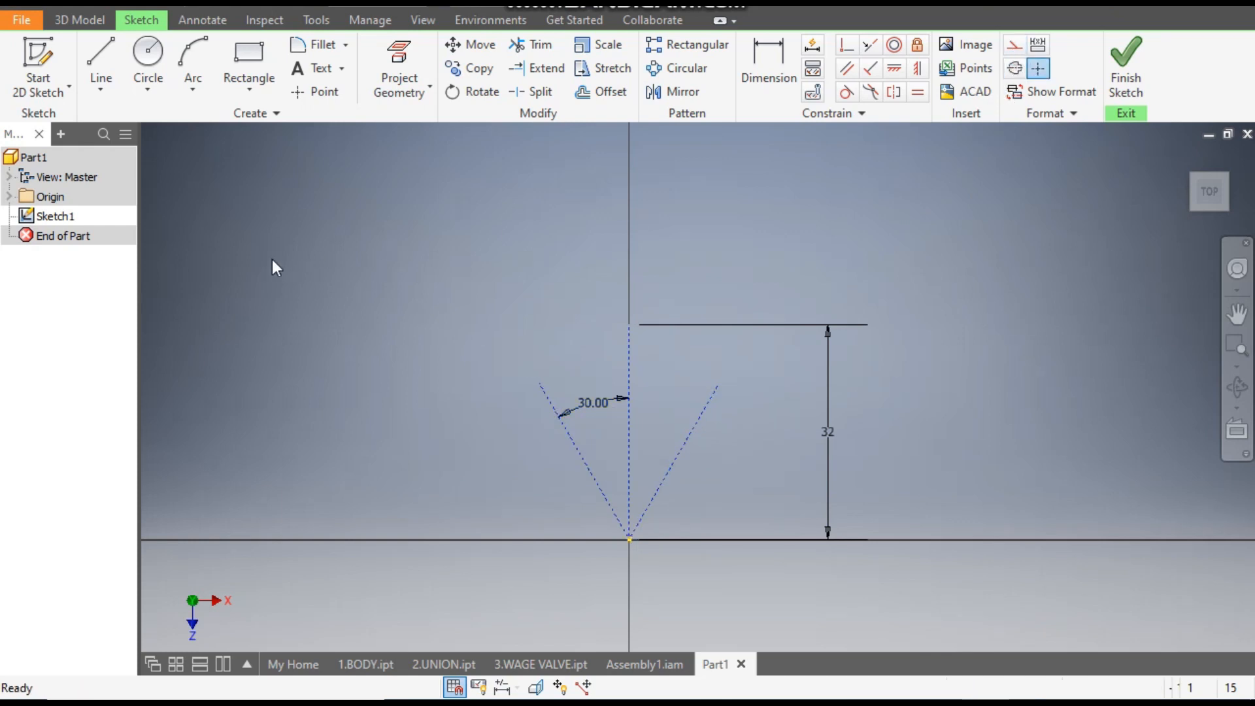
# - Draw a three-point arc bulging upward between the upper ends of the two slanted construction lines
pyautogui.click(193, 66)
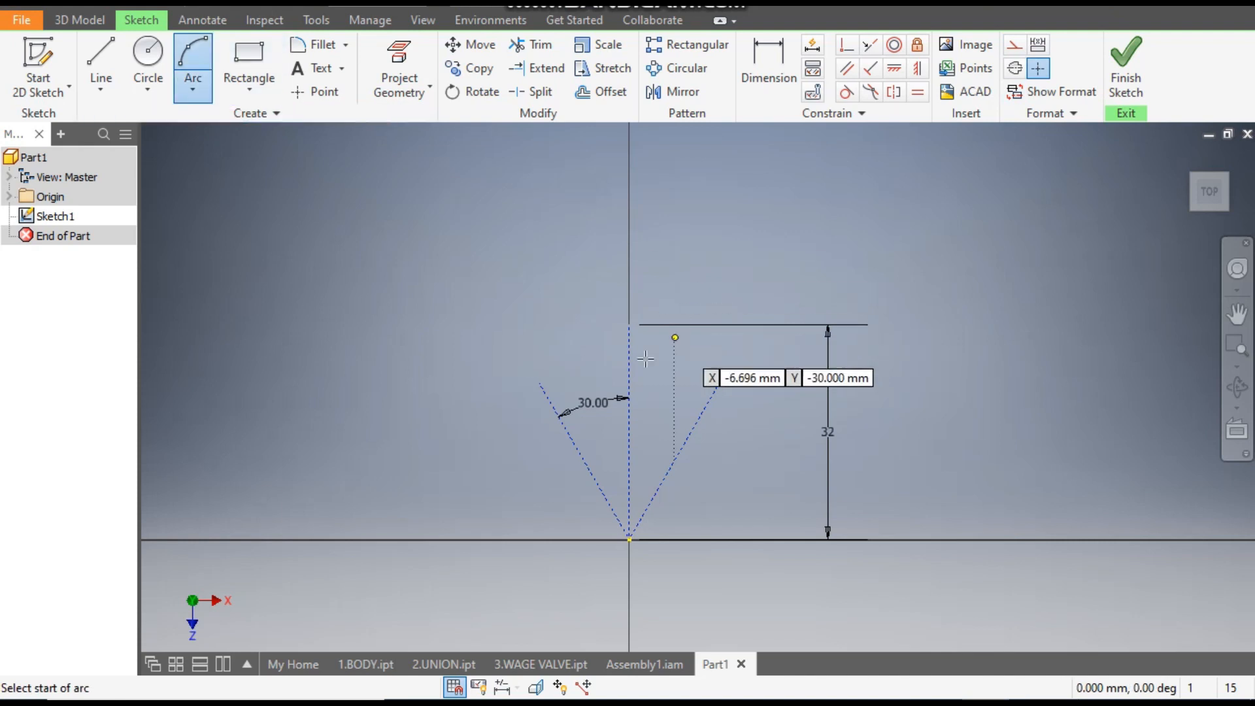
pyautogui.click(540, 384)
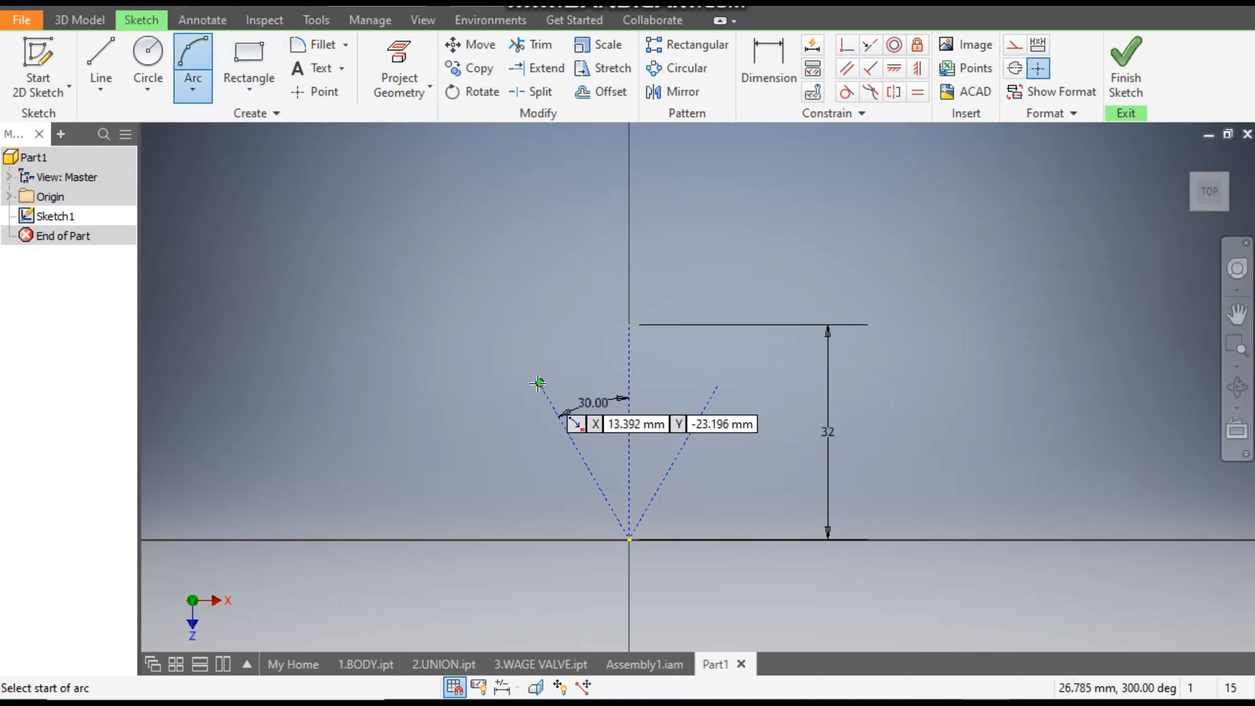
pyautogui.click(718, 383)
pyautogui.scroll(-3, 635, 366)
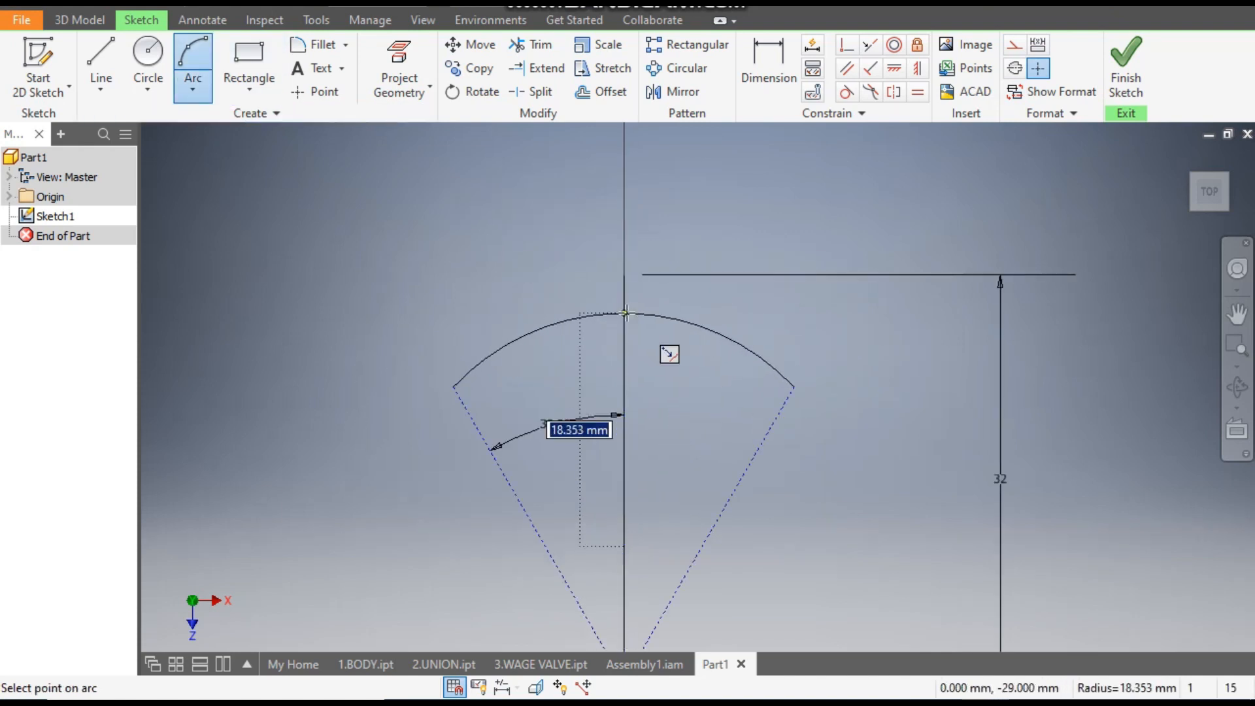
pyautogui.click(626, 326)
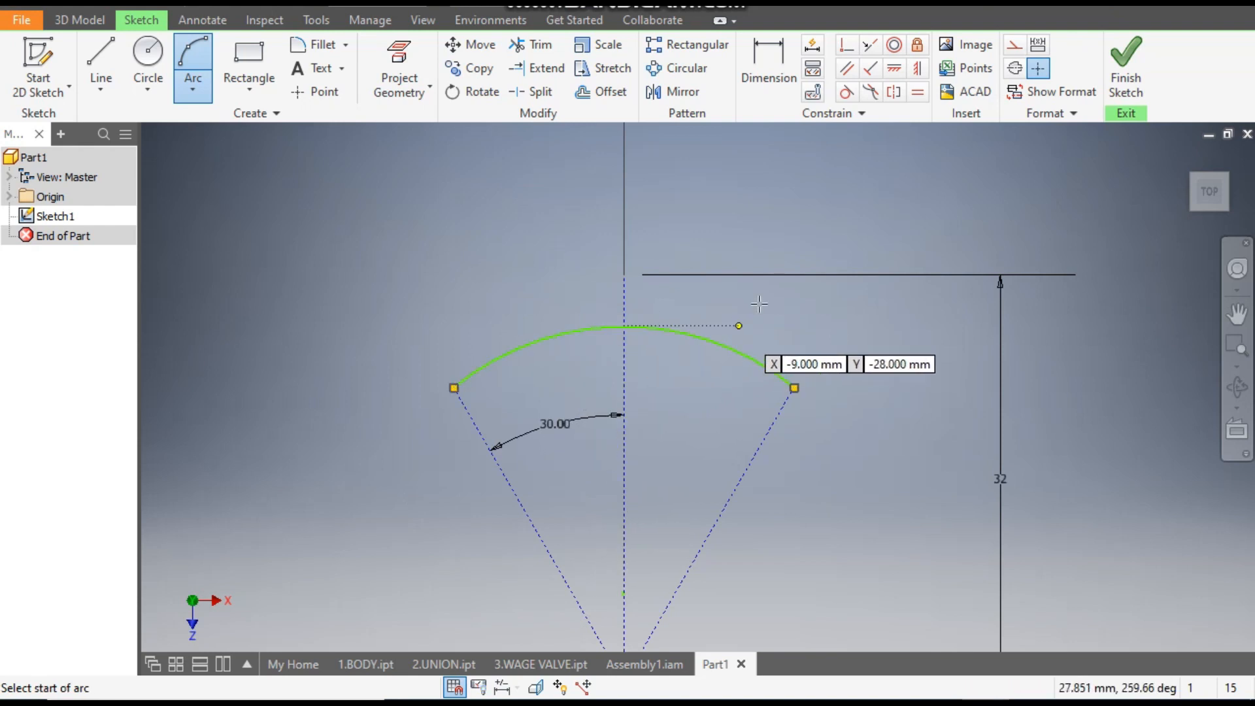
# - Dimension the arc's radius at 14 mm
pyautogui.click(775, 74)
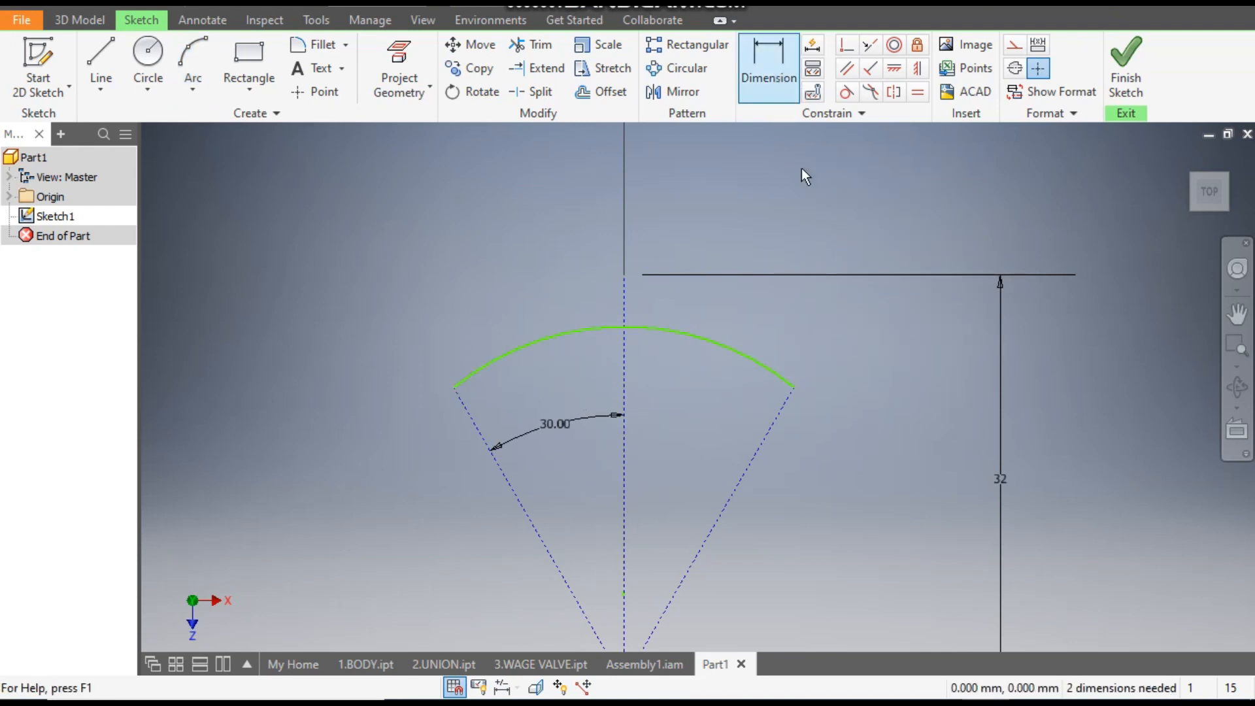
pyautogui.click(723, 344)
pyautogui.click(755, 300)
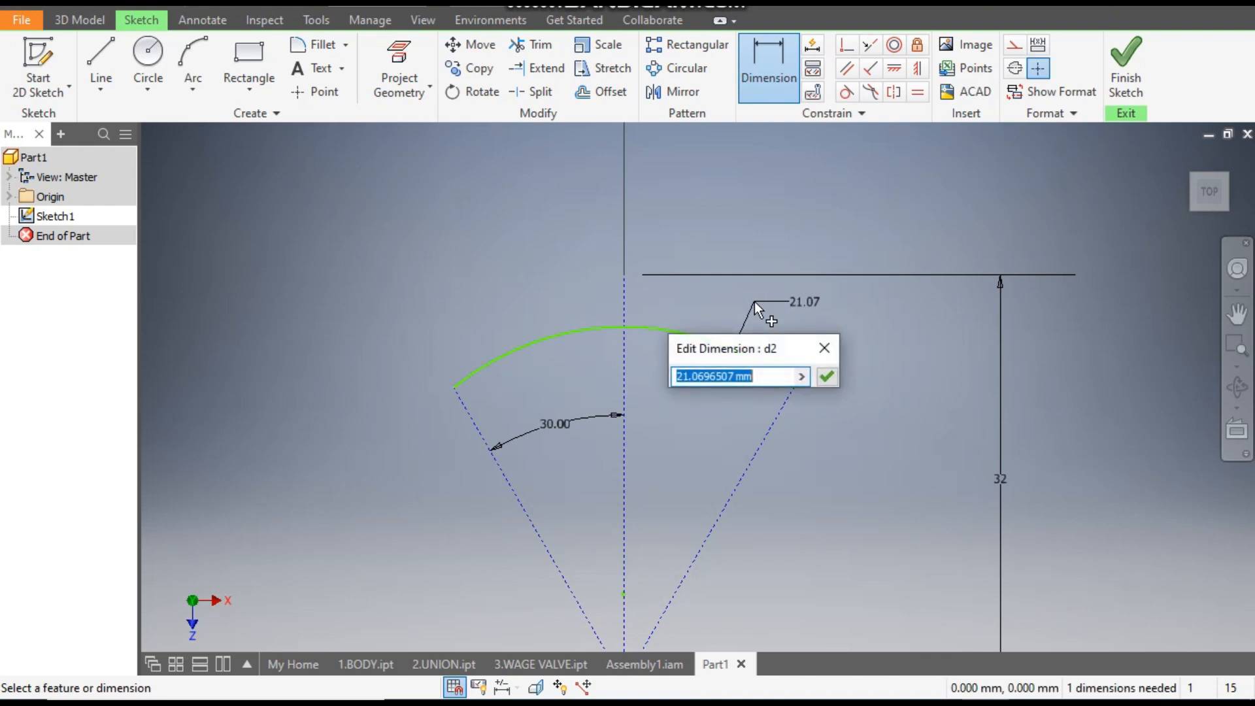
pyautogui.write('14')
pyautogui.press('Return')
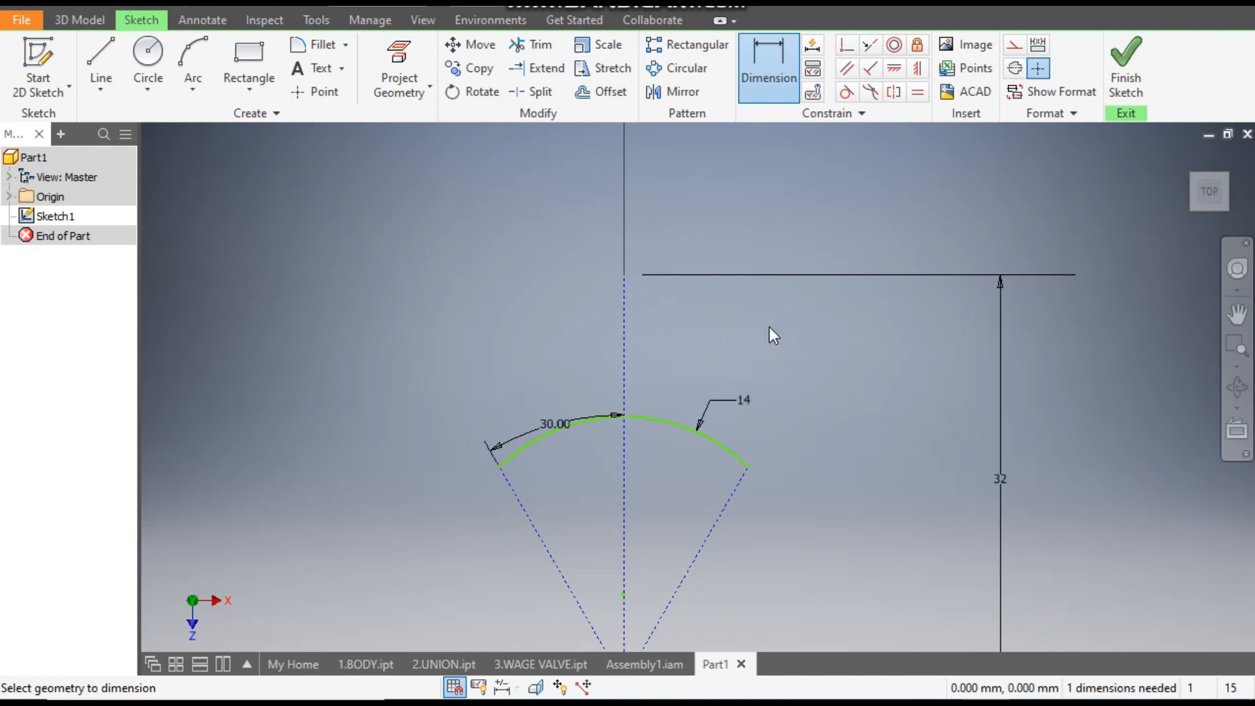
# - Make the arc coincident with the upper endpoint of the vertical construction line
pyautogui.moveTo(812, 401); pyautogui.dragTo(791, 328, button='middle')
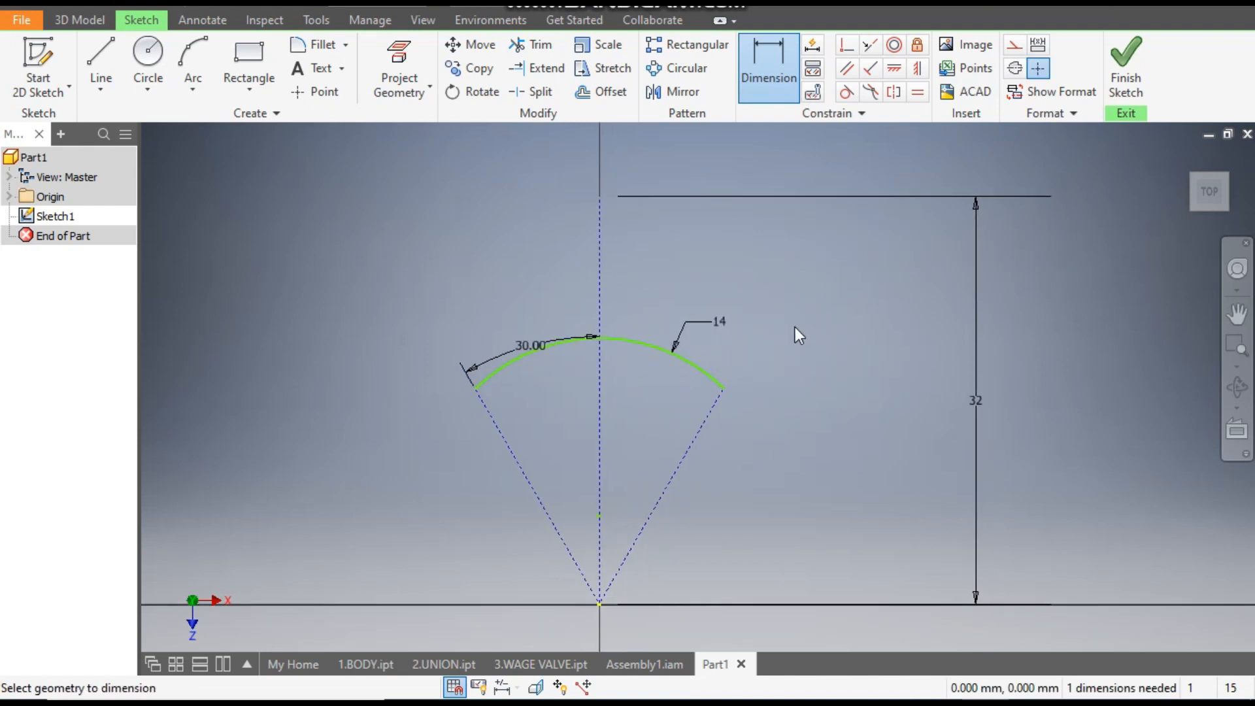
pyautogui.click(849, 47)
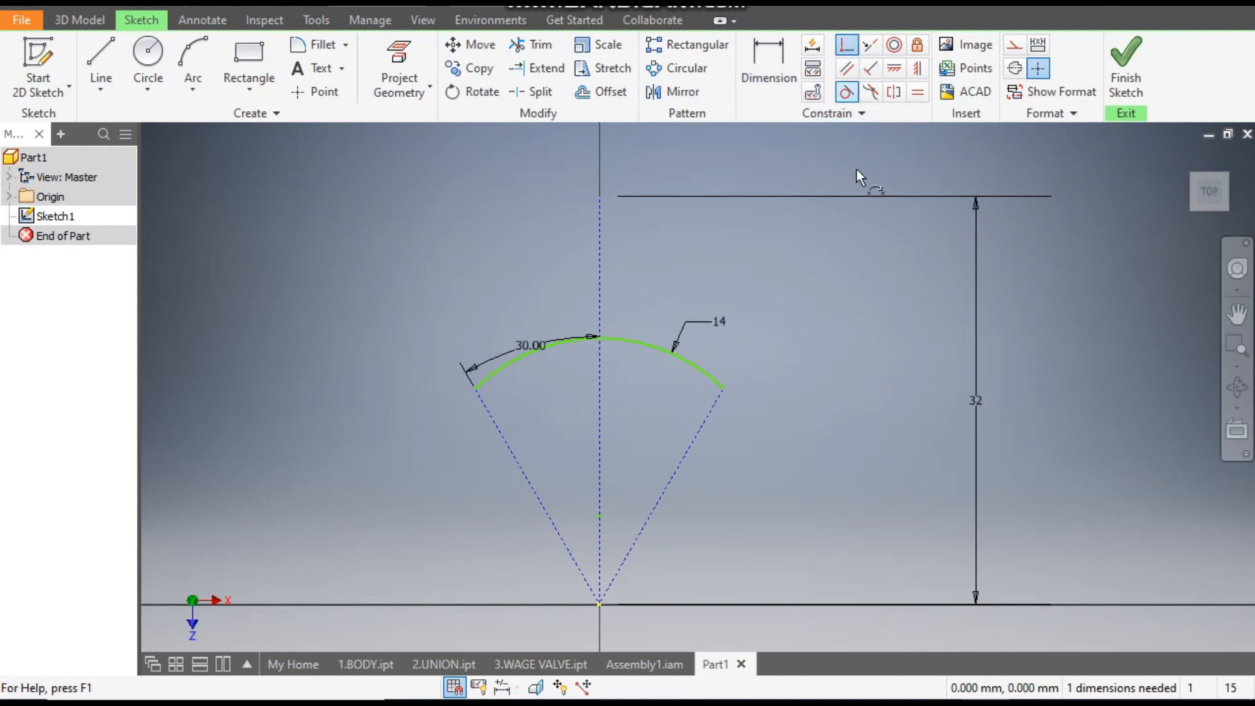
pyautogui.click(647, 343)
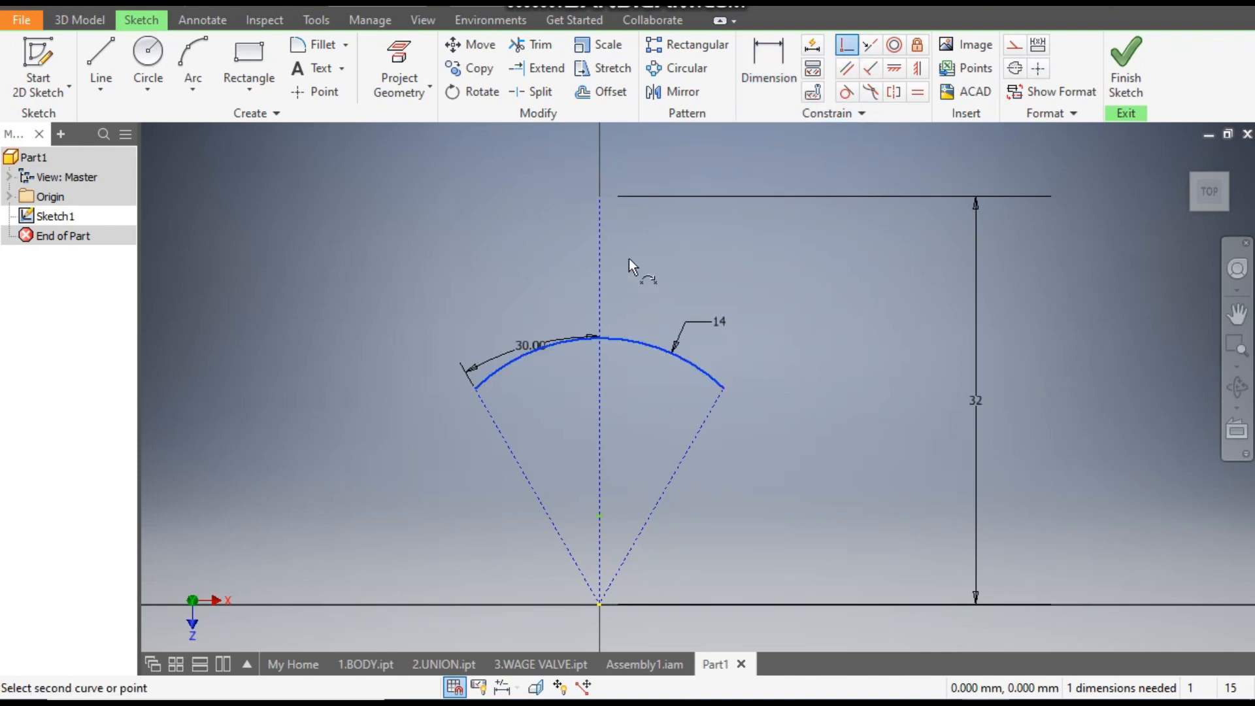
pyautogui.click(600, 197)
# - Circular-pattern the arc around the sketch origin with 6 instances over 360 degrees and Associative turned off
pyautogui.moveTo(679, 256); pyautogui.dragTo(755, 318, button='middle')
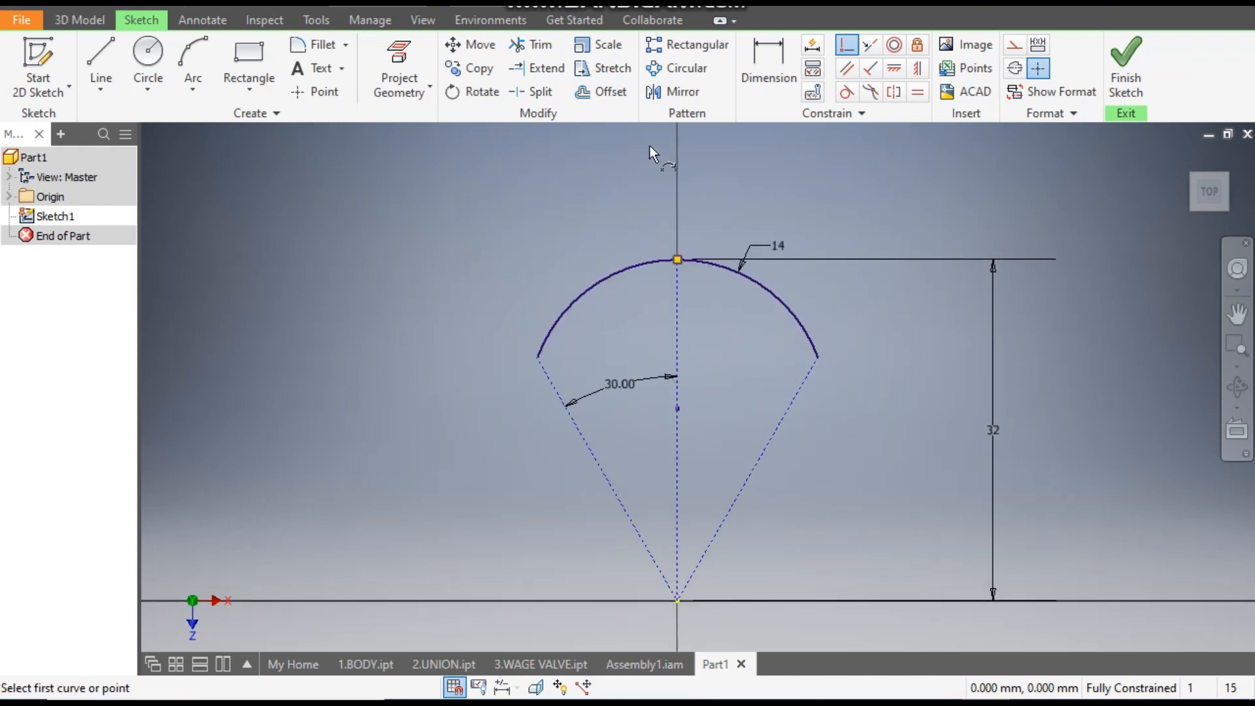
pyautogui.click(679, 70)
pyautogui.click(784, 301)
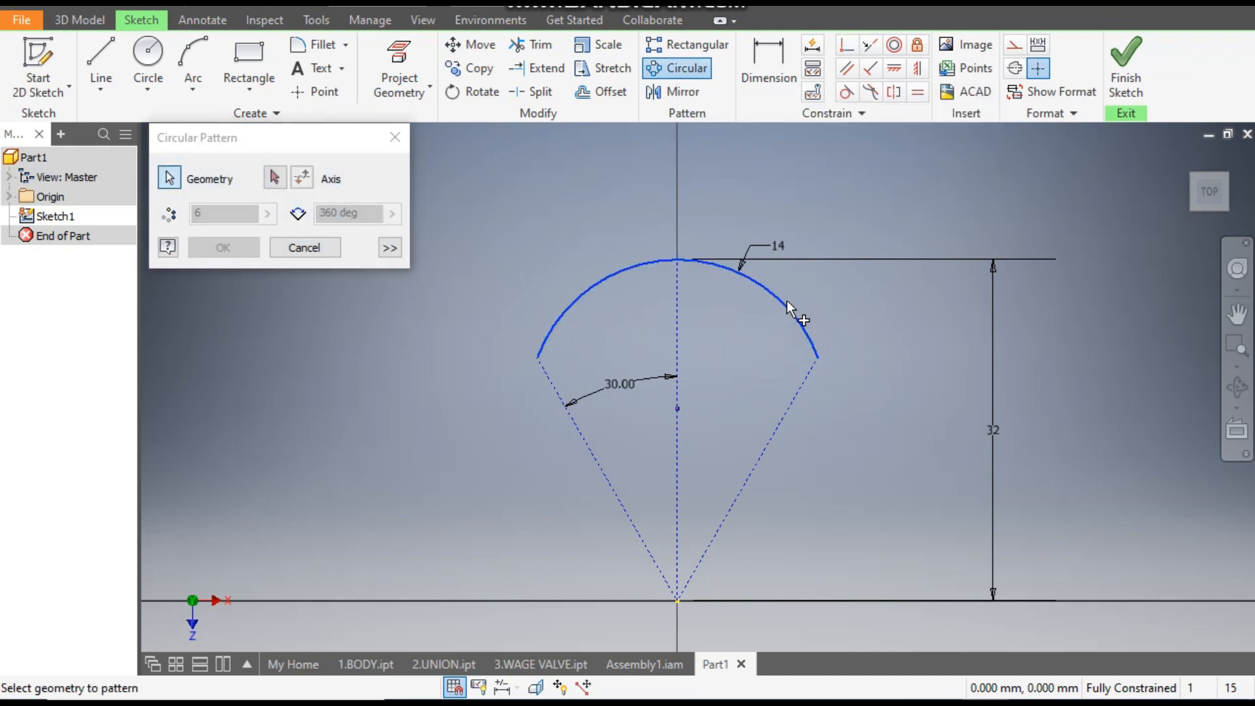
pyautogui.click(275, 177)
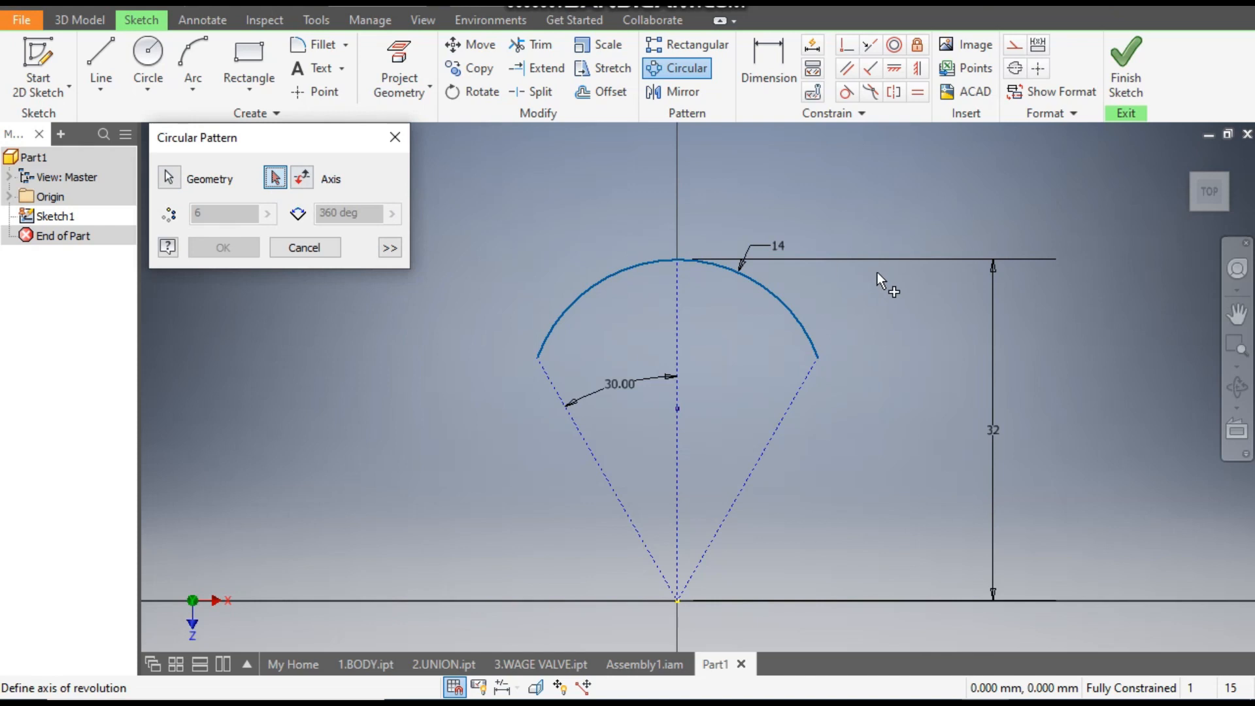
pyautogui.moveTo(900, 556); pyautogui.dragTo(916, 448, button='middle')
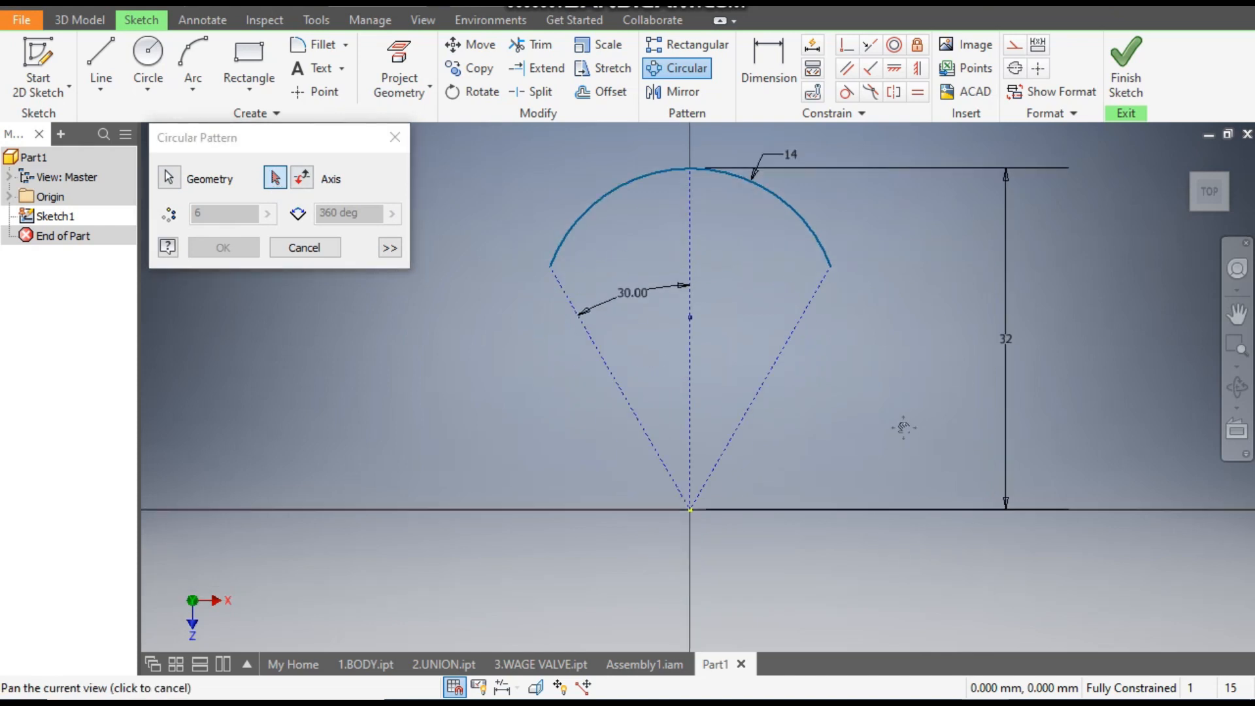
pyautogui.click(695, 495)
pyautogui.scroll(-3, 846, 287)
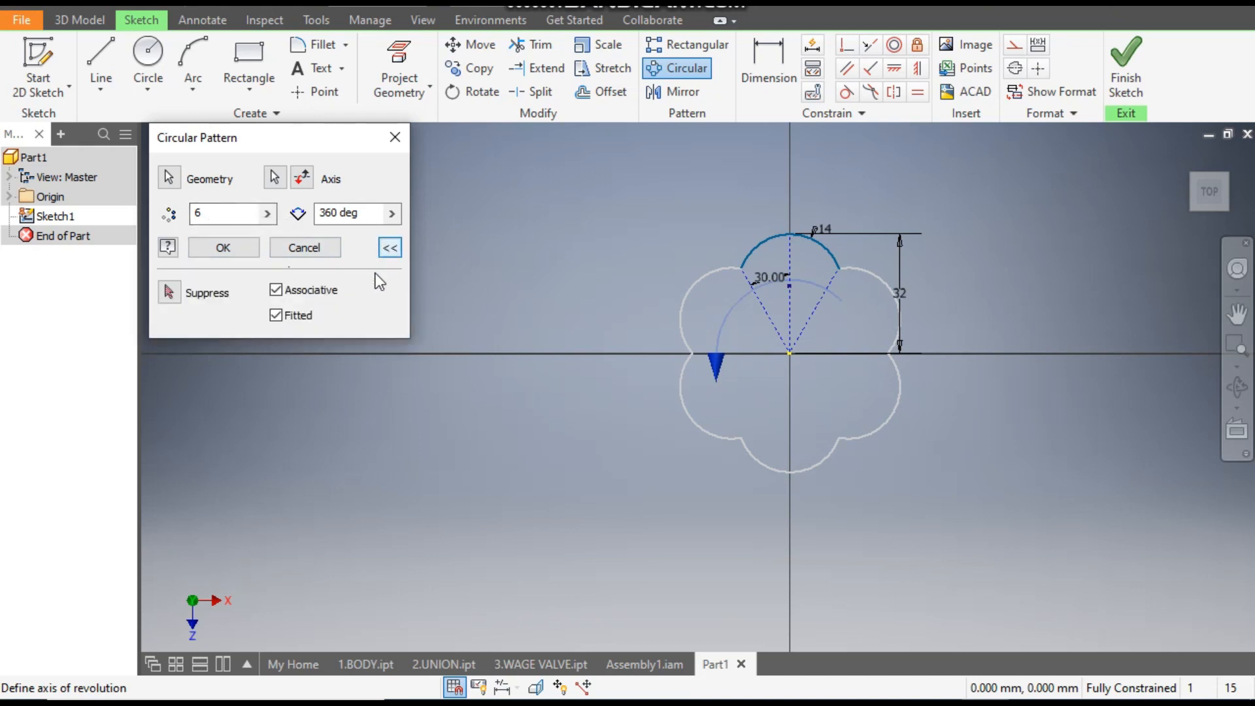
pyautogui.click(277, 289)
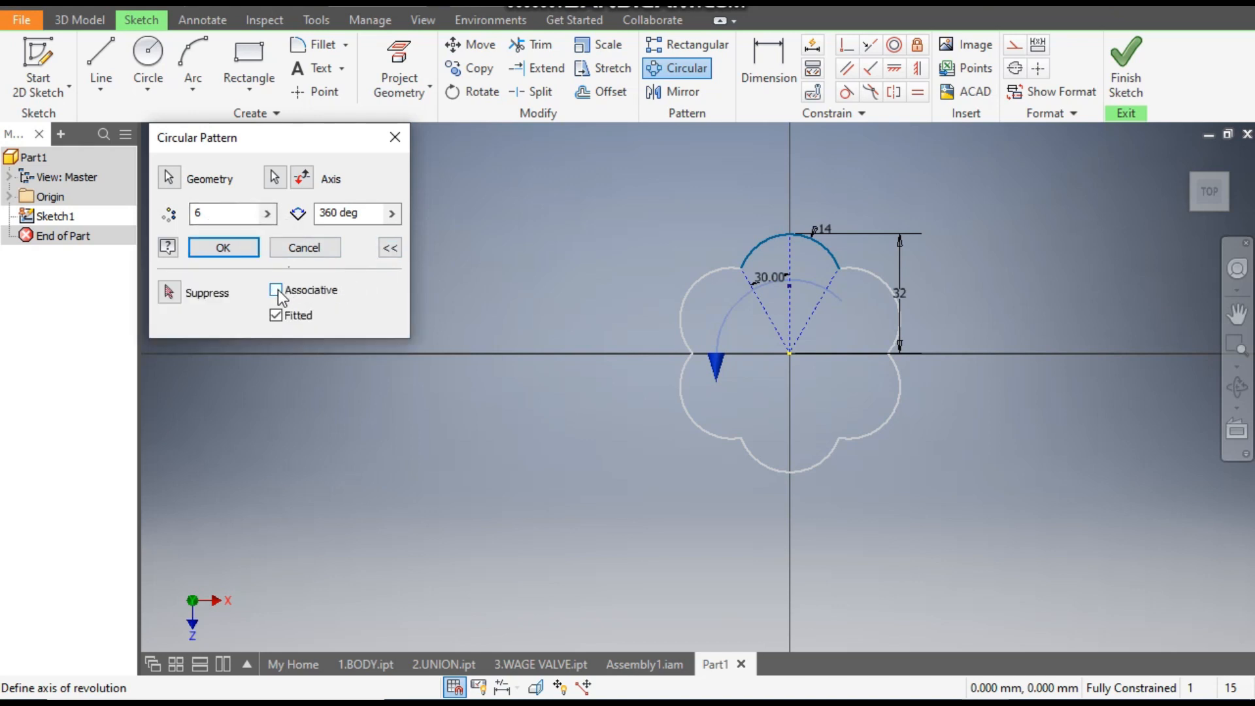
pyautogui.click(234, 252)
# - Fillet the six corners between neighbouring arcs of the patterned outline with an 8 mm radius
pyautogui.scroll(-3, 939, 385)
pyautogui.moveTo(940, 385)
pyautogui.mouseDown(button='middle')
pyautogui.moveTo(911, 435)
pyautogui.moveTo(891, 432)
pyautogui.mouseUp(button='middle')
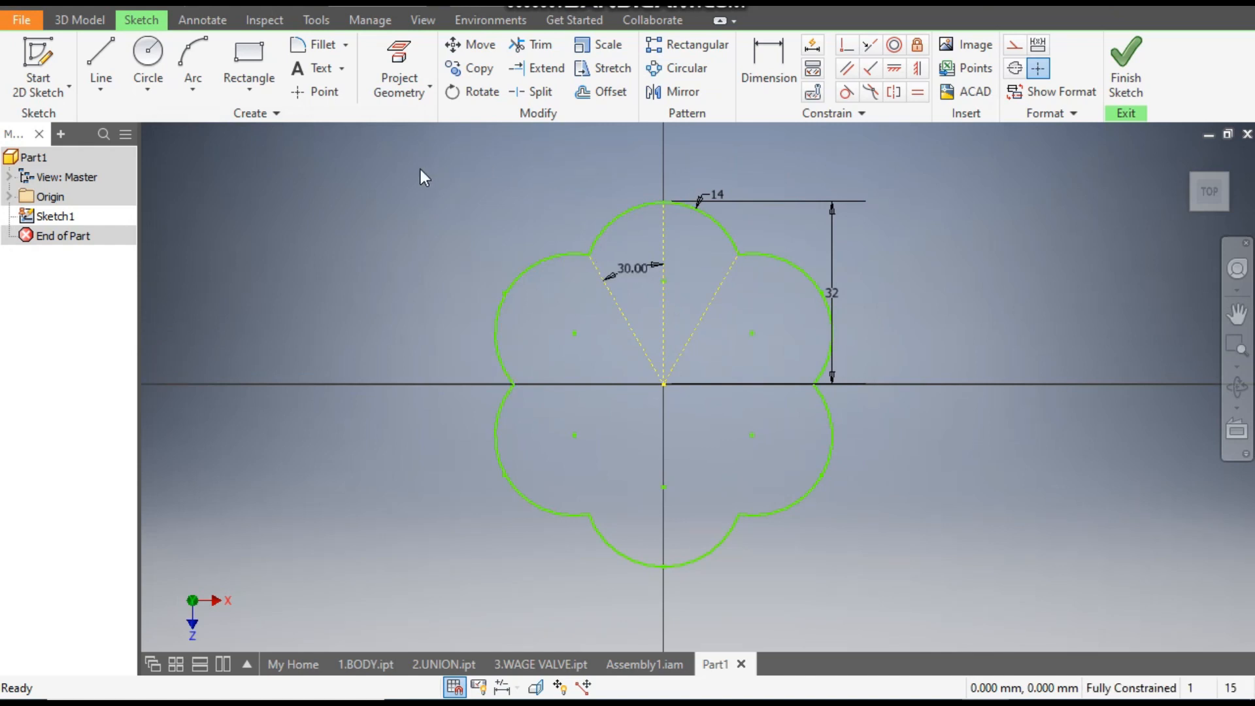
pyautogui.click(317, 44)
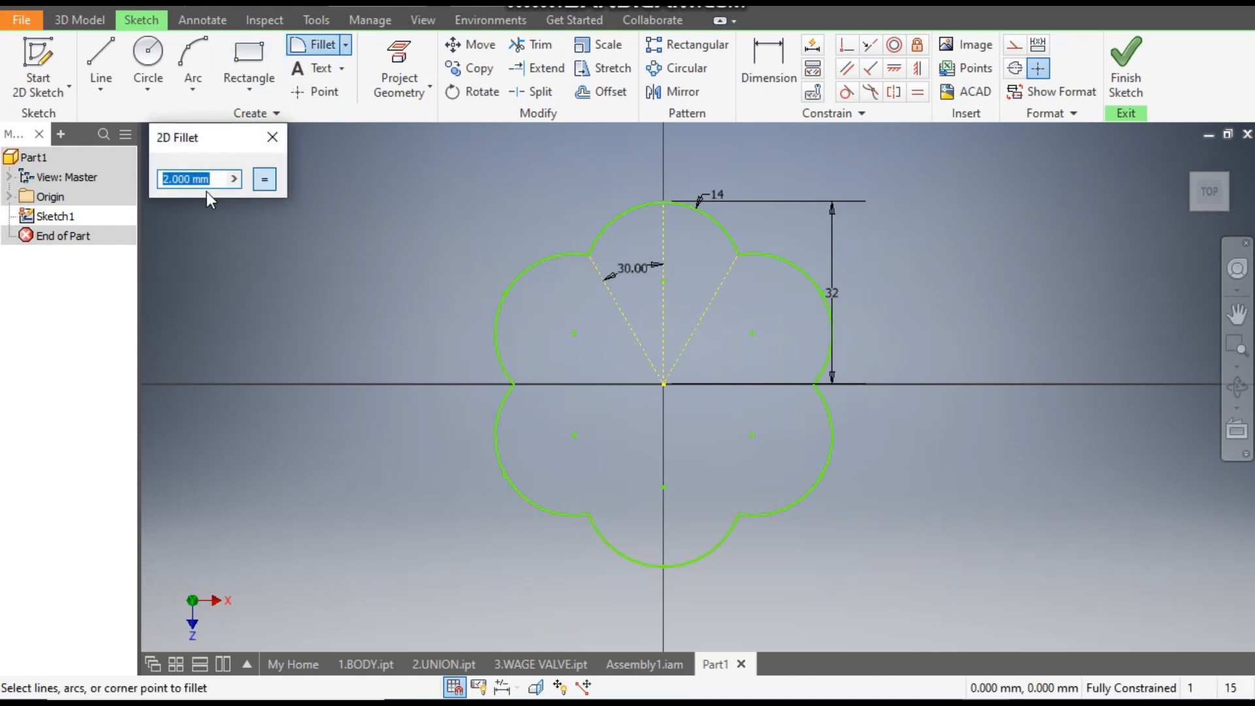
pyautogui.write('8')
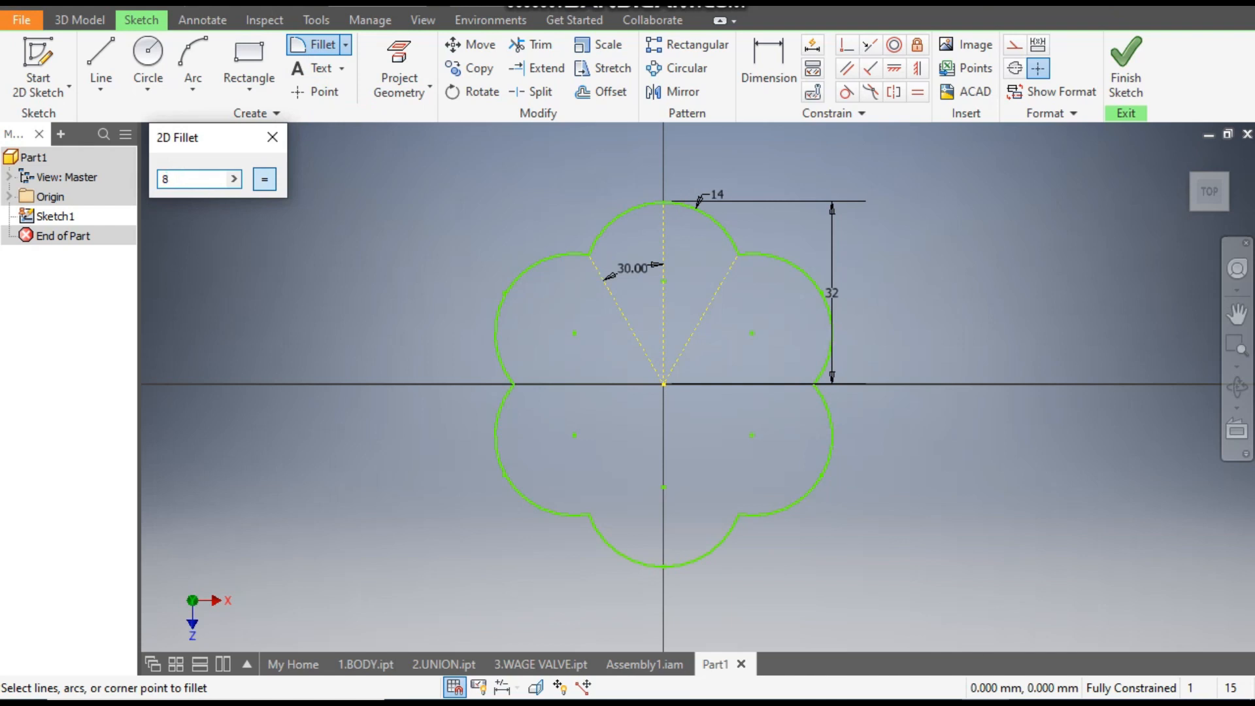
pyautogui.click(559, 254)
pyautogui.click(602, 233)
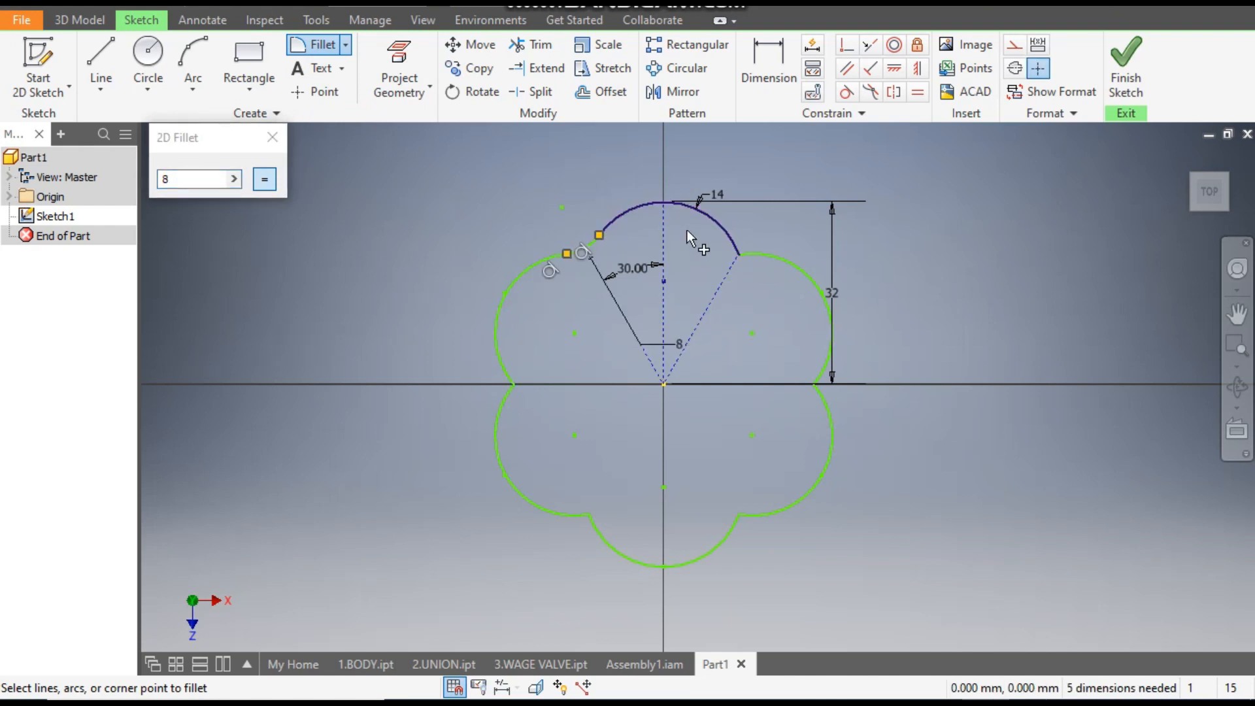
pyautogui.click(731, 239)
pyautogui.click(770, 256)
pyautogui.click(825, 369)
pyautogui.click(832, 404)
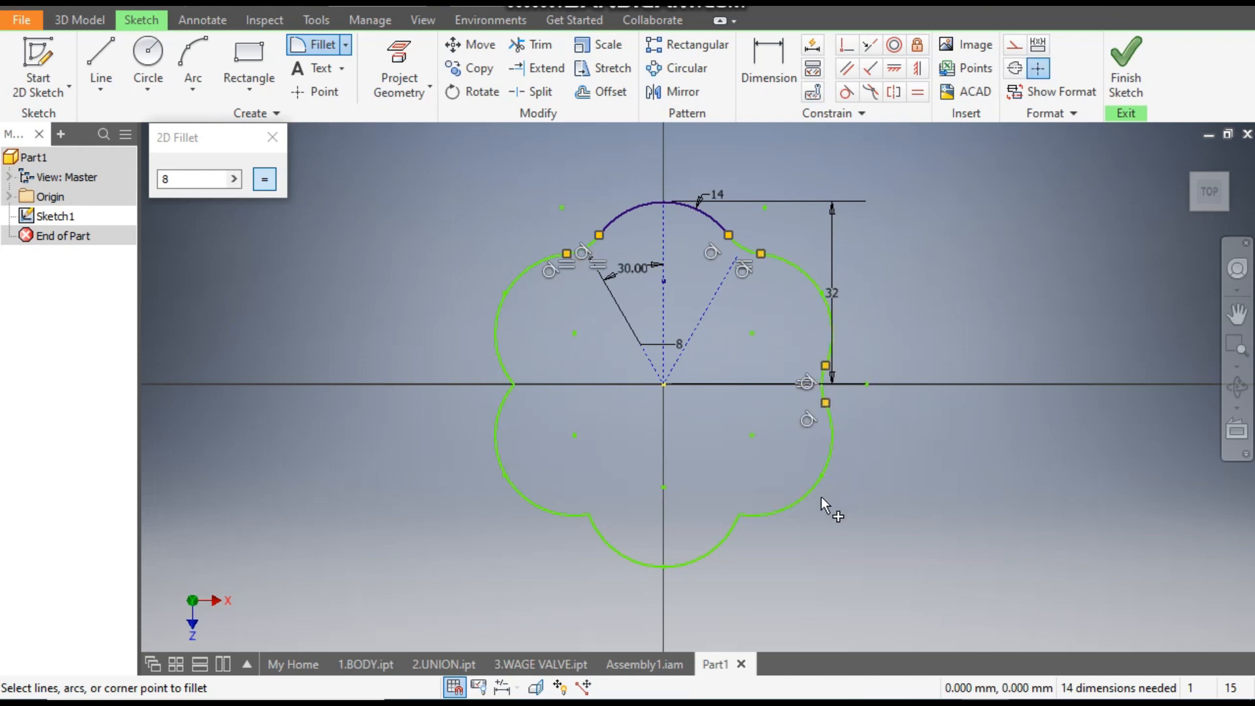
pyautogui.click(792, 503)
pyautogui.click(733, 525)
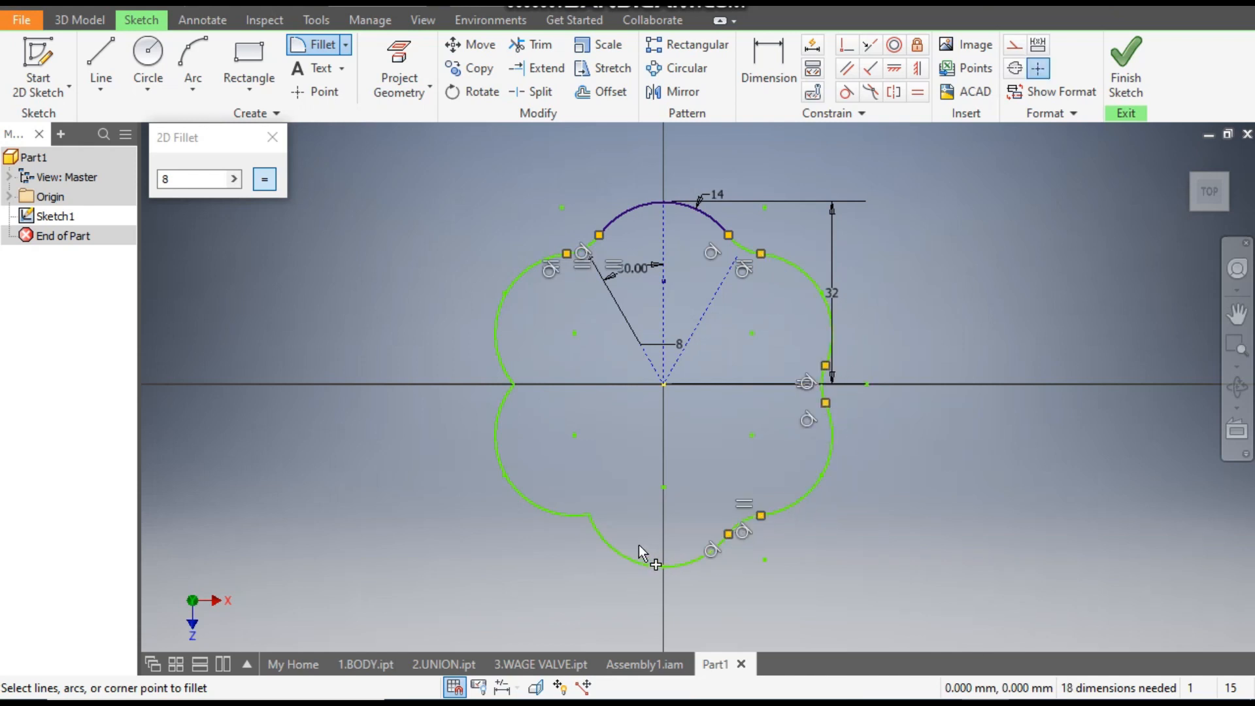
pyautogui.click(560, 510)
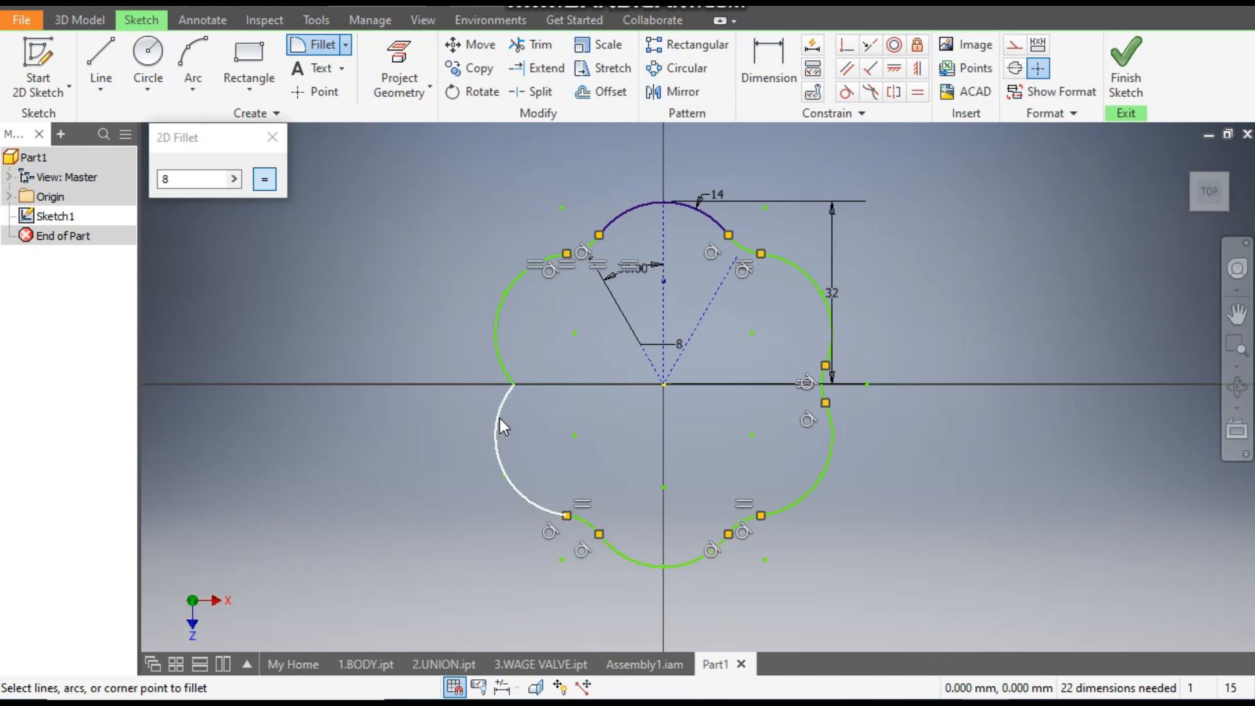
pyautogui.click(501, 369)
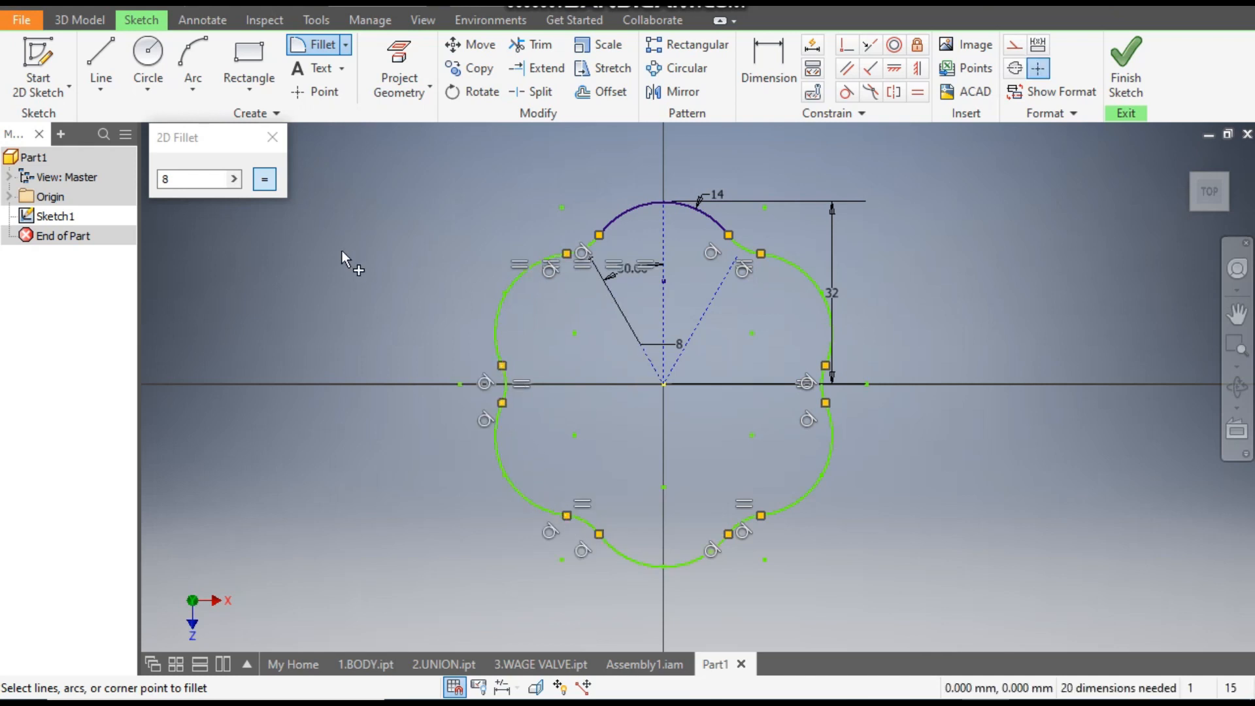
pyautogui.click(270, 138)
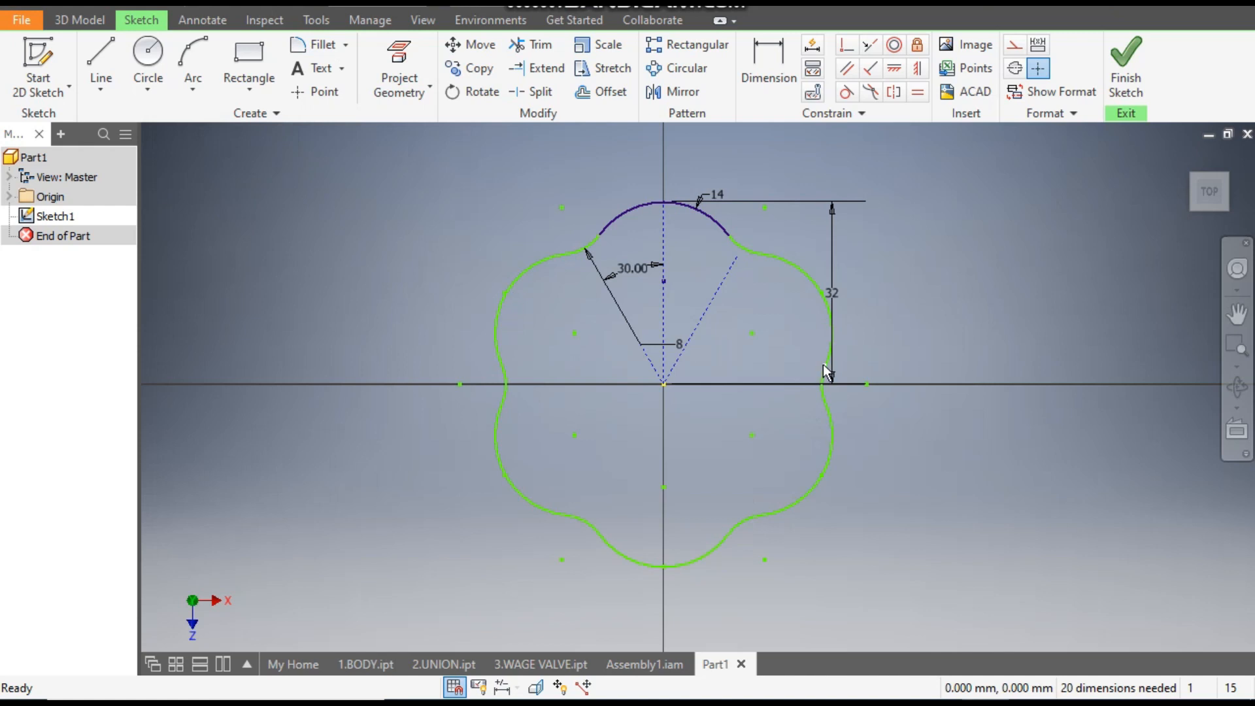
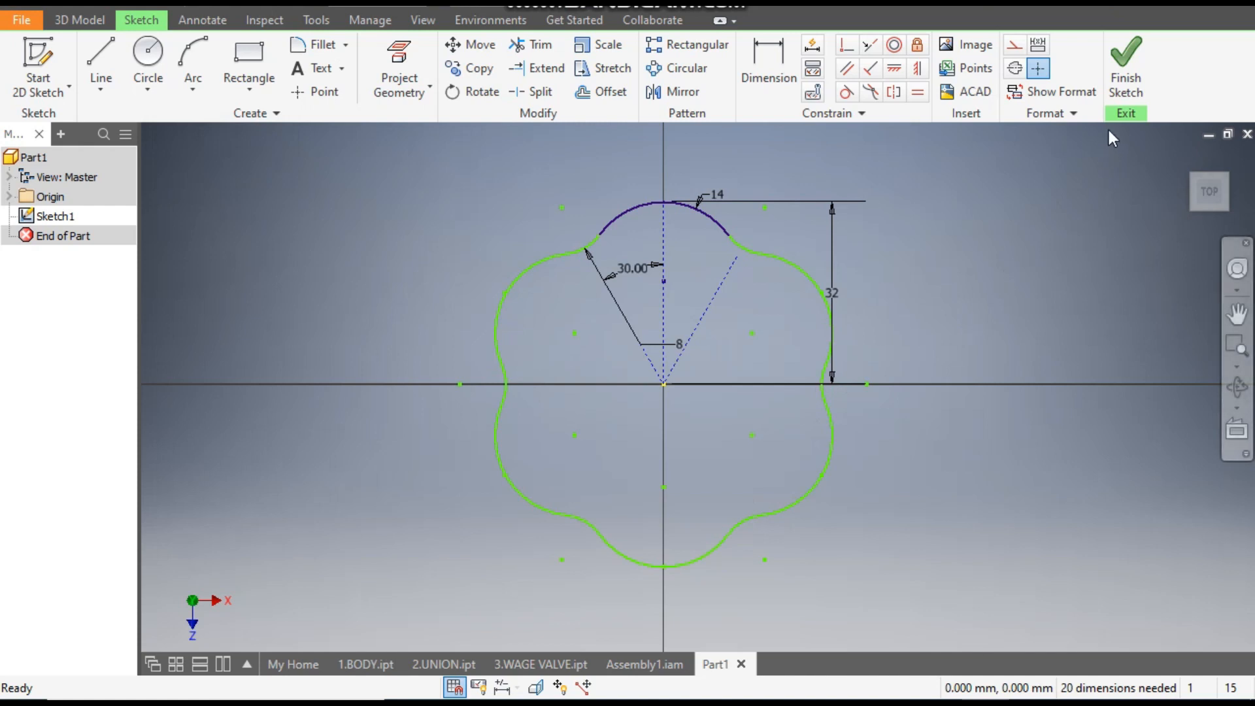
# - Finish the outline sketch and create a work plane normal to the 14 mm arc at its endpoint beside the fillet
pyautogui.click(1129, 60)
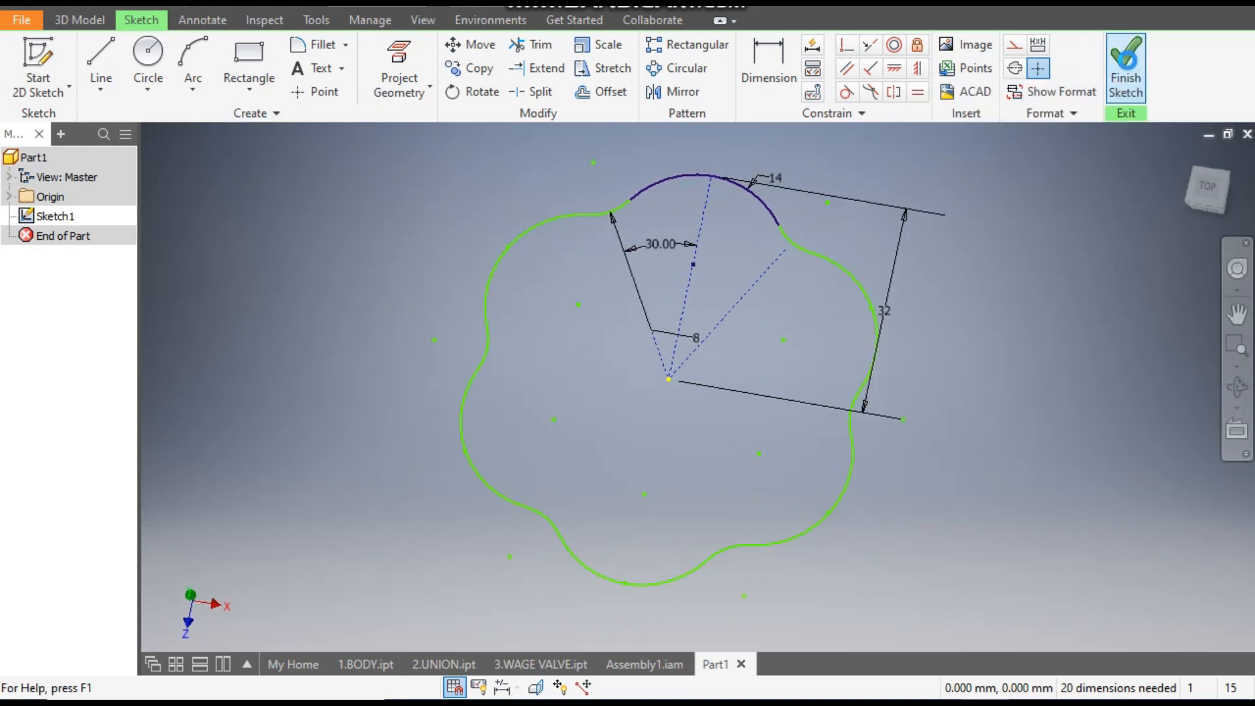
pyautogui.moveTo(724, 309); pyautogui.dragTo(654, 302, button='middle')
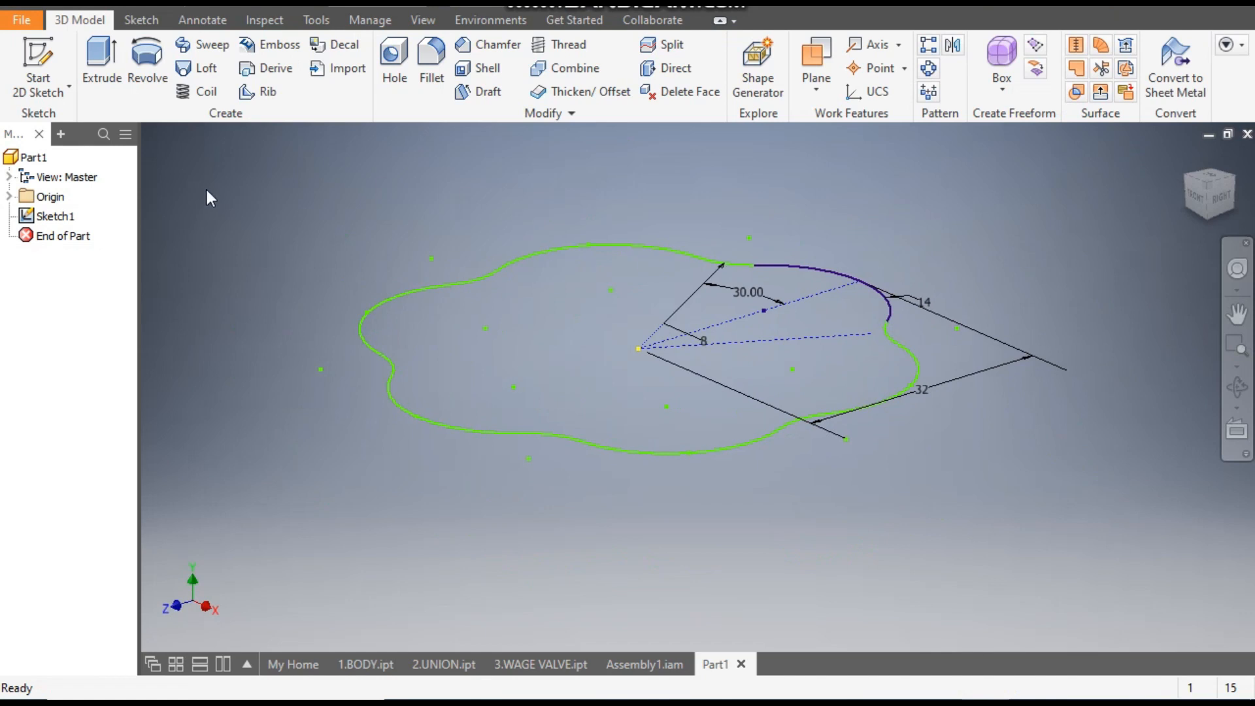
pyautogui.click(816, 53)
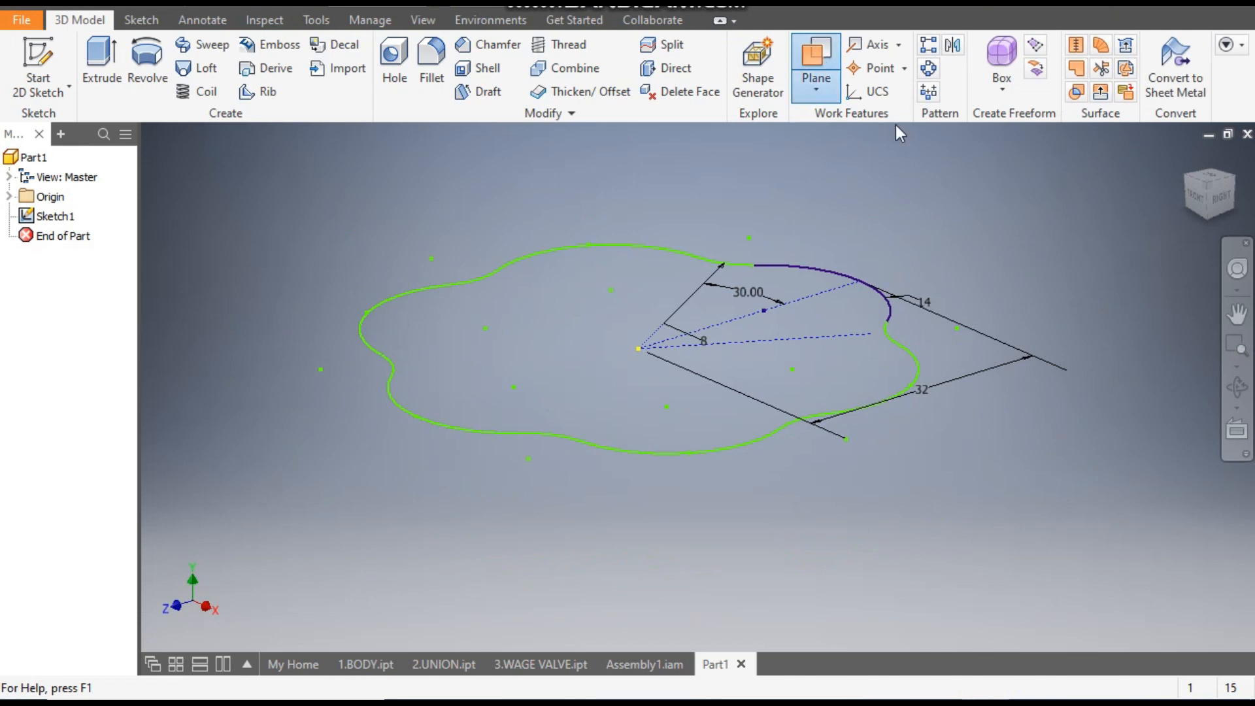
pyautogui.scroll(5, 903, 327)
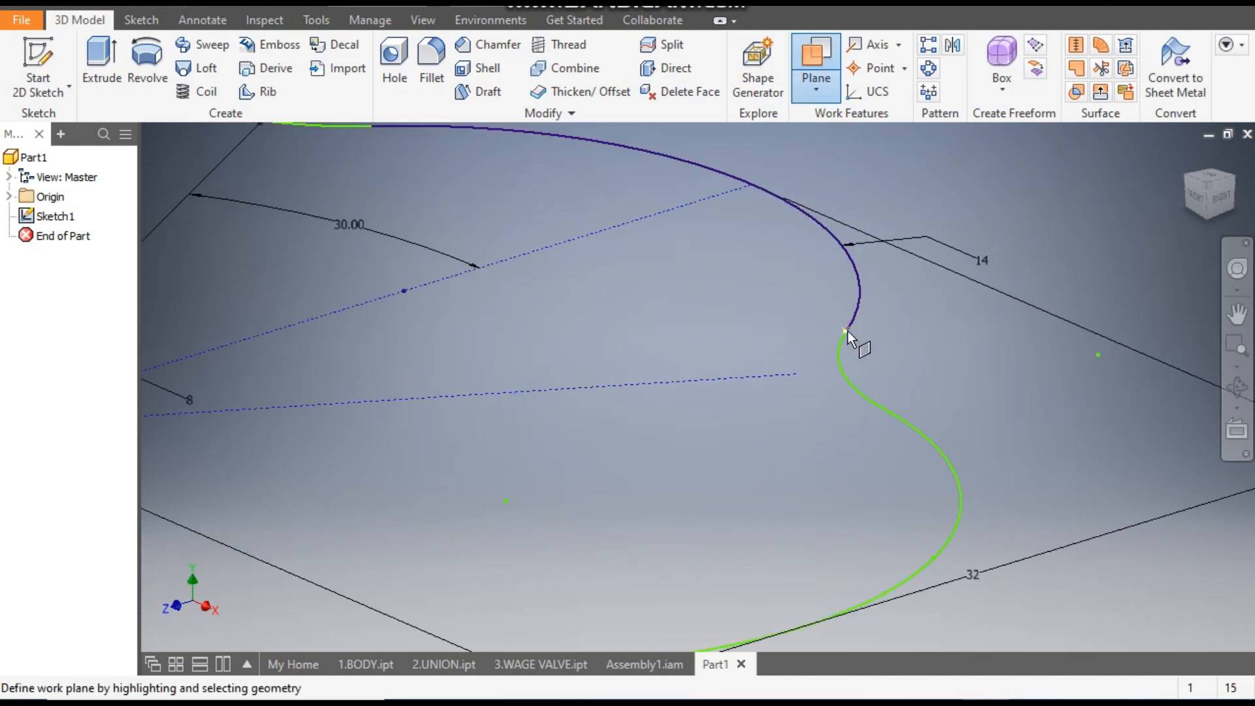
pyautogui.click(847, 331)
pyautogui.click(859, 305)
pyautogui.scroll(-5, 897, 352)
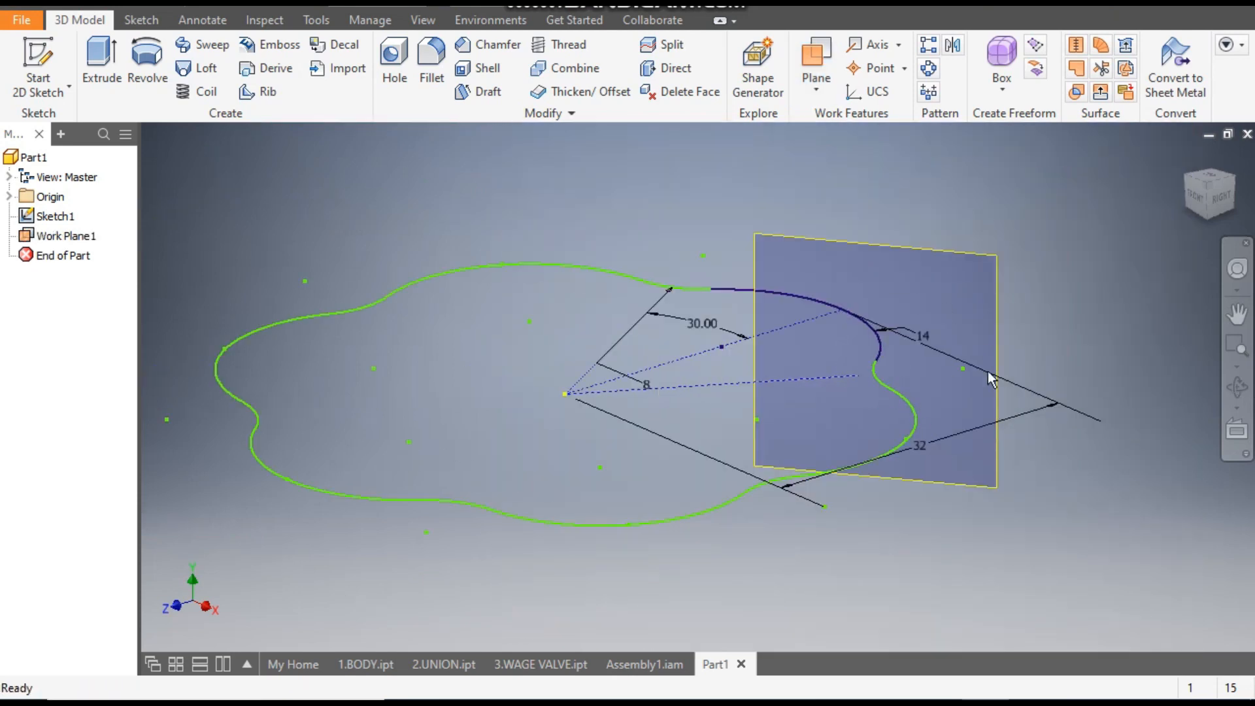
# - Sketch an 8 mm diameter circle on the new work plane, centred on the projected arc endpoint, and finish the sketch
pyautogui.click(945, 257)
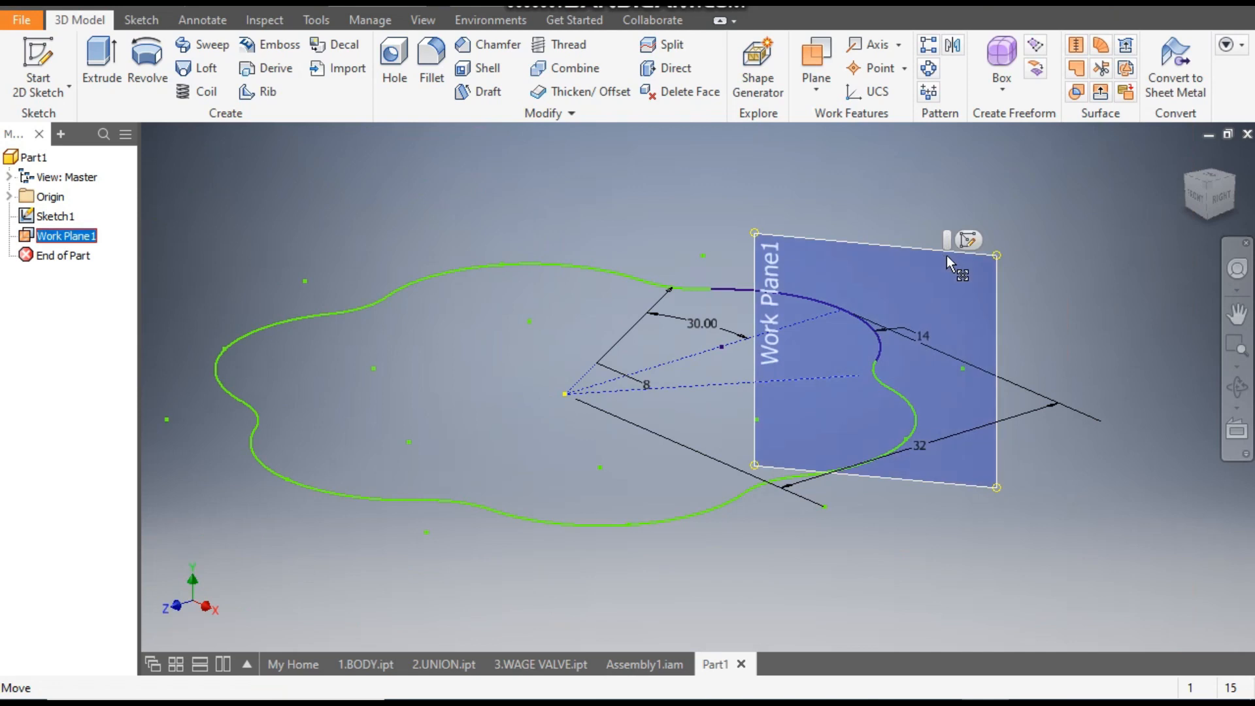
pyautogui.click(970, 240)
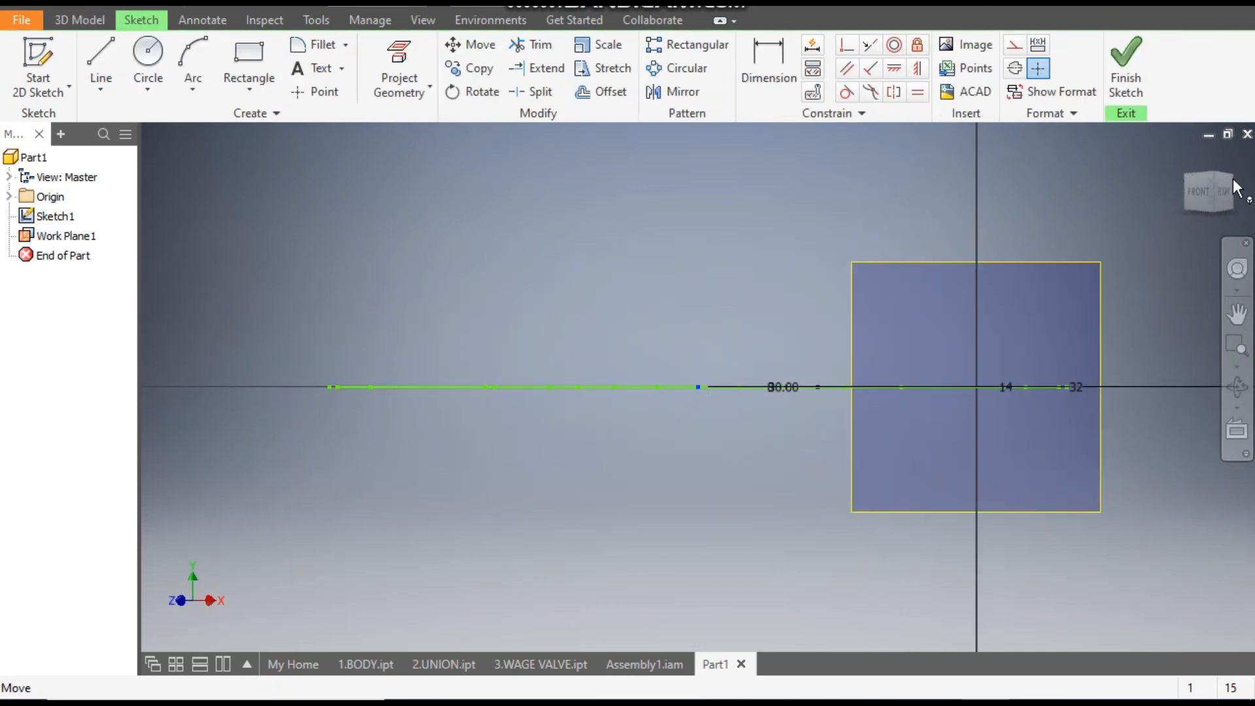
pyautogui.moveTo(1214, 178); pyautogui.dragTo(1208, 187)
pyautogui.click(1209, 187)
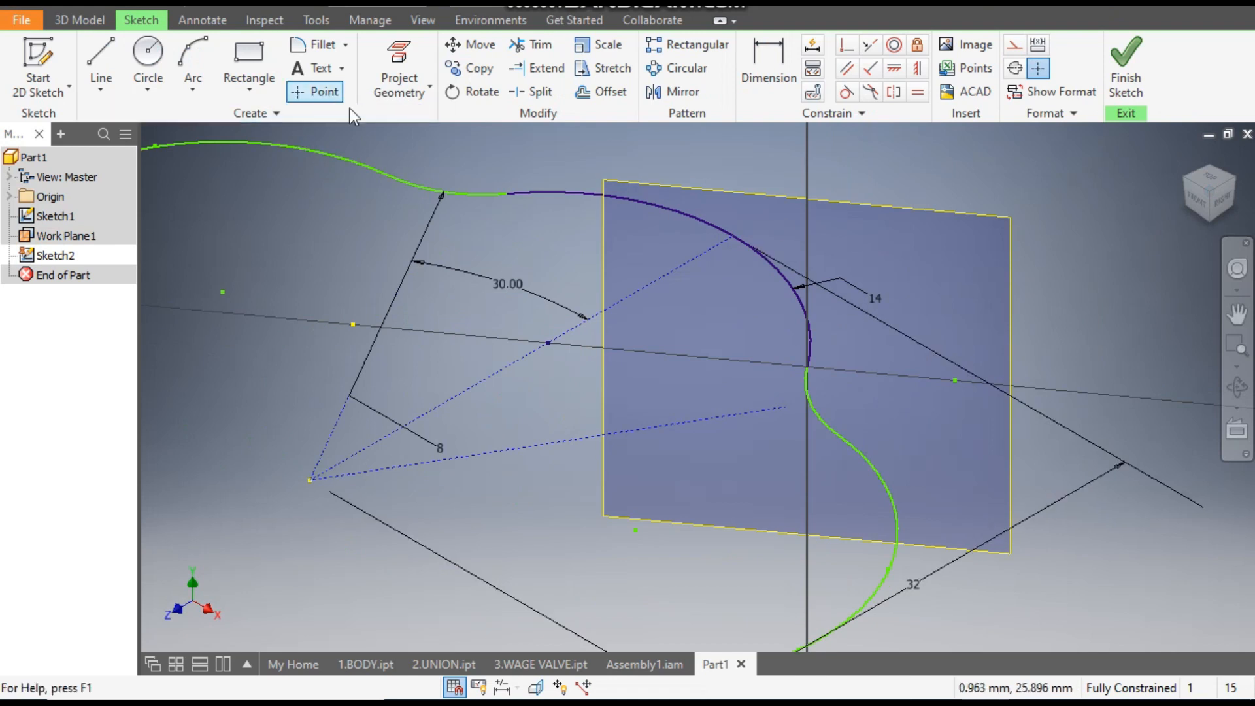
pyautogui.click(402, 52)
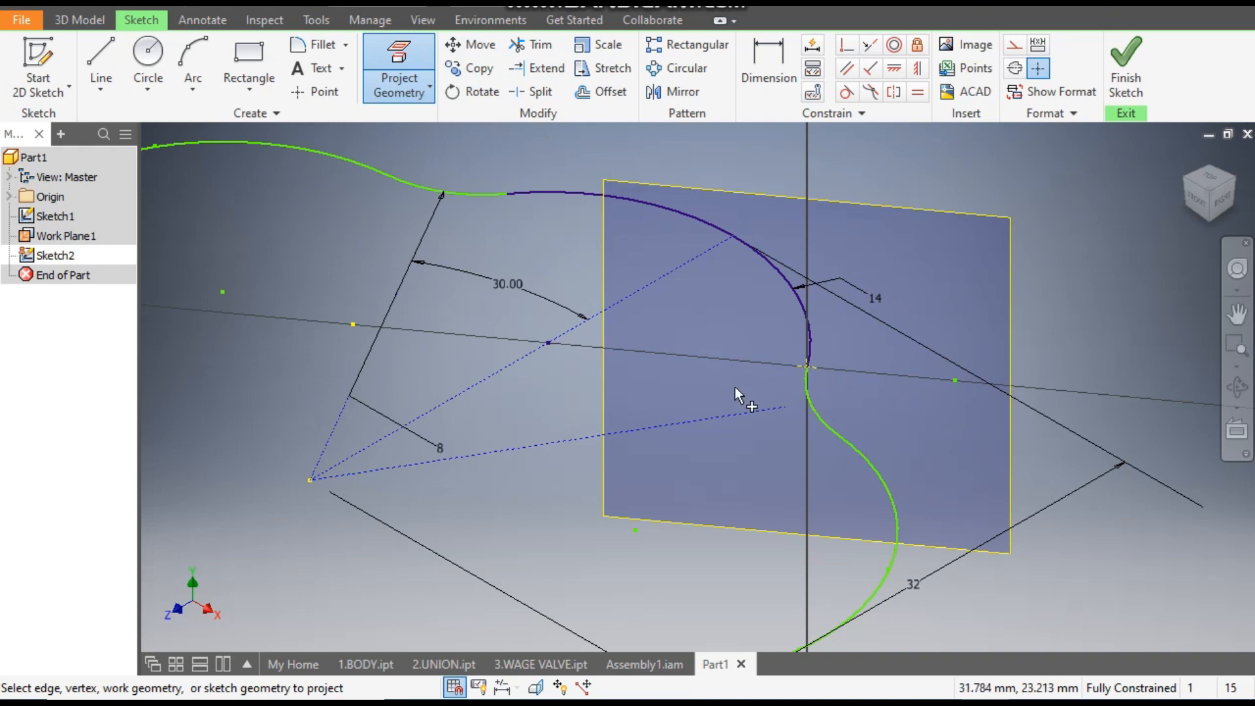
pyautogui.click(152, 57)
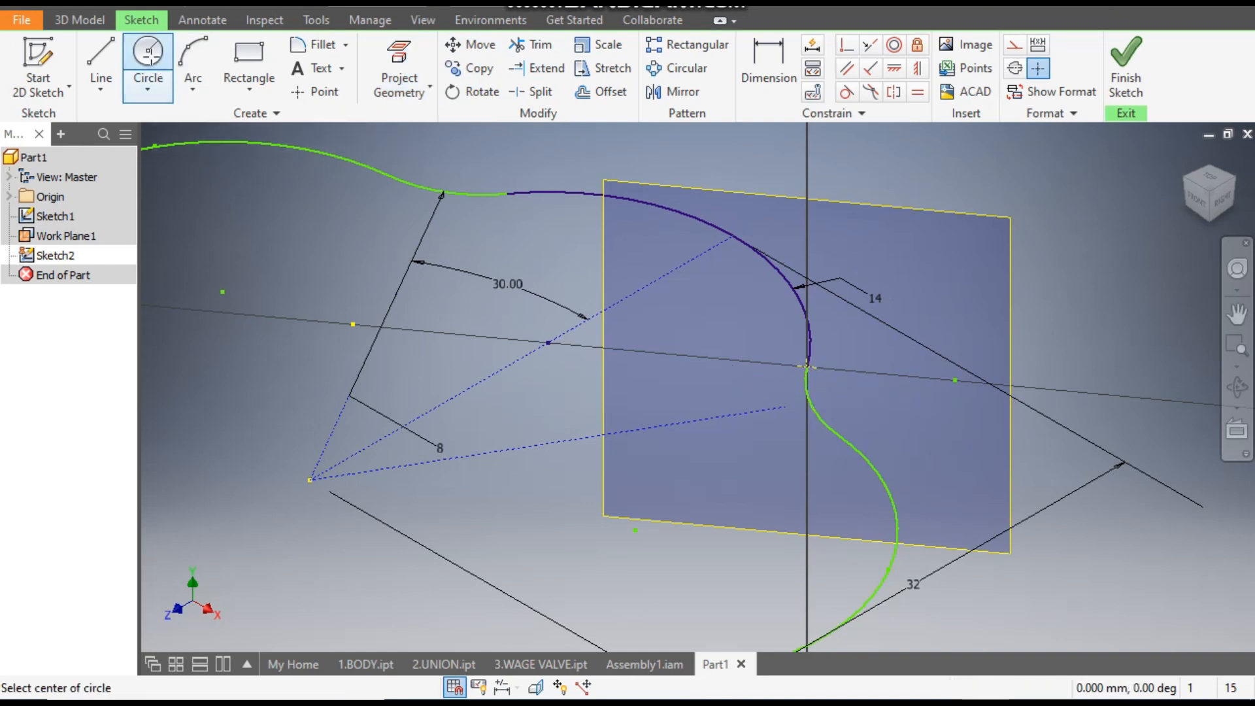
pyautogui.click(807, 366)
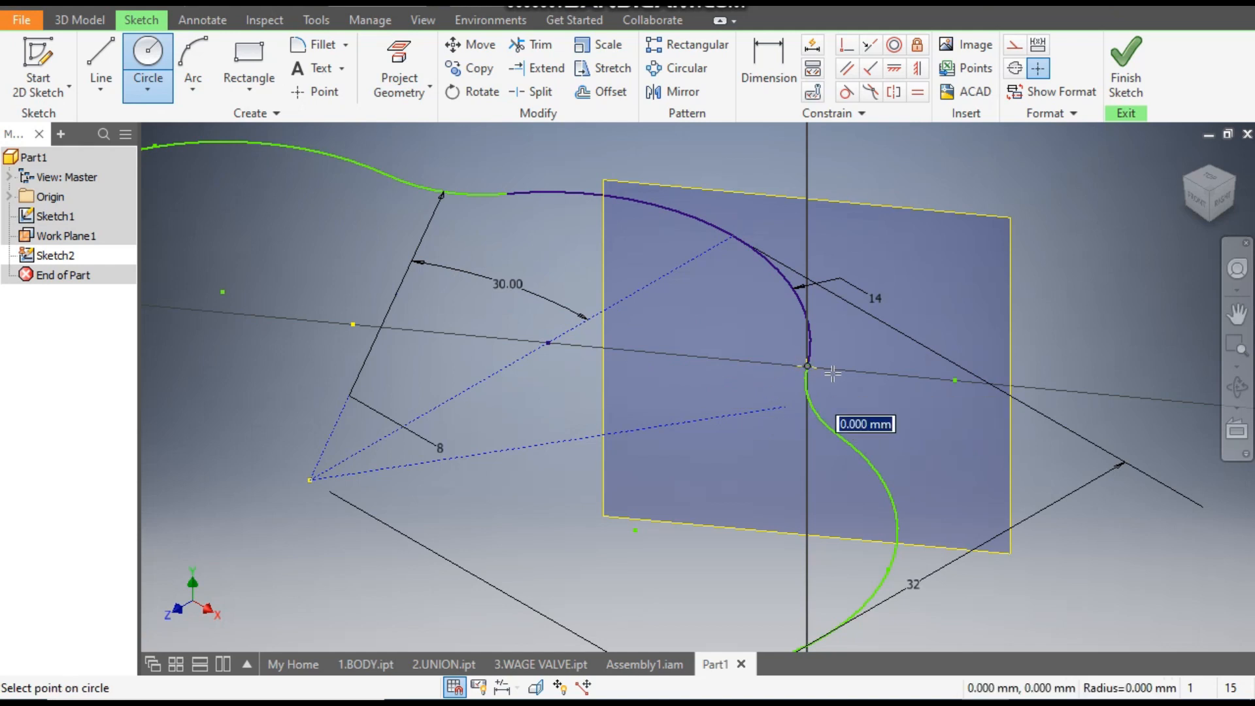
pyautogui.write('8')
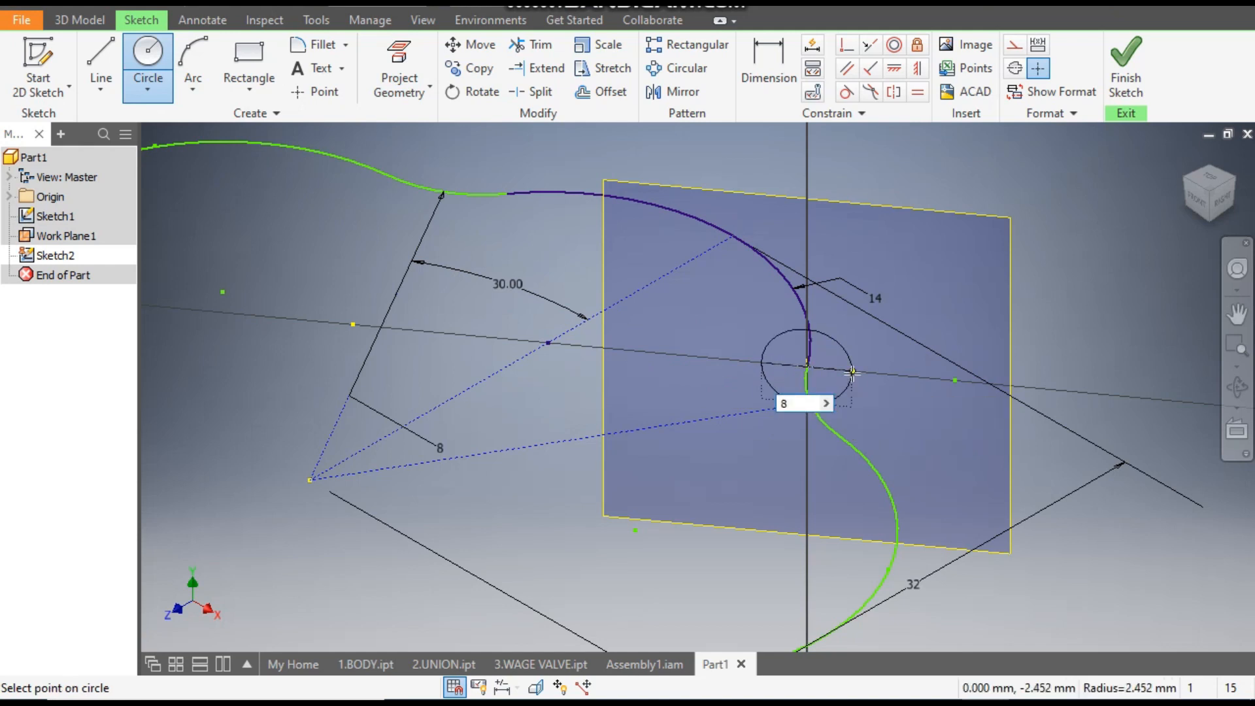
pyautogui.press('Return')
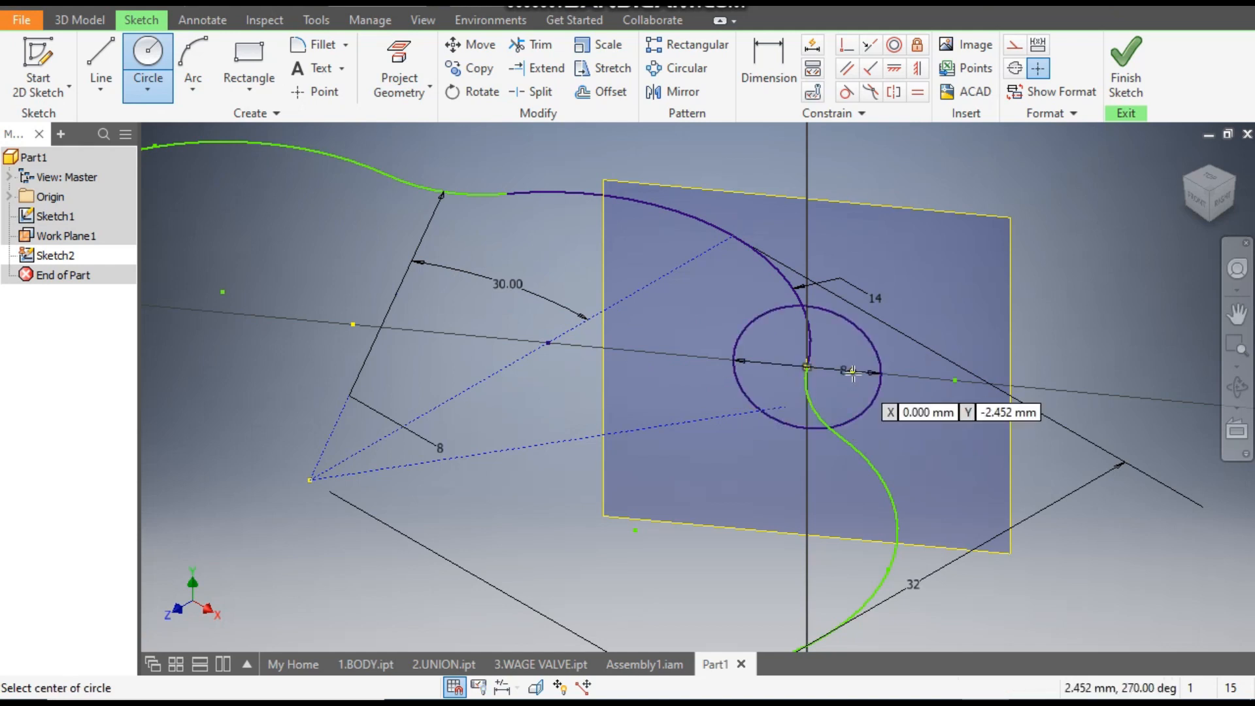
pyautogui.click(1125, 64)
# - Sweep the 8 mm circle as a solid along the closed six-lobed outline, with Path orientation and no taper or twist
pyautogui.scroll(-5, 1069, 250)
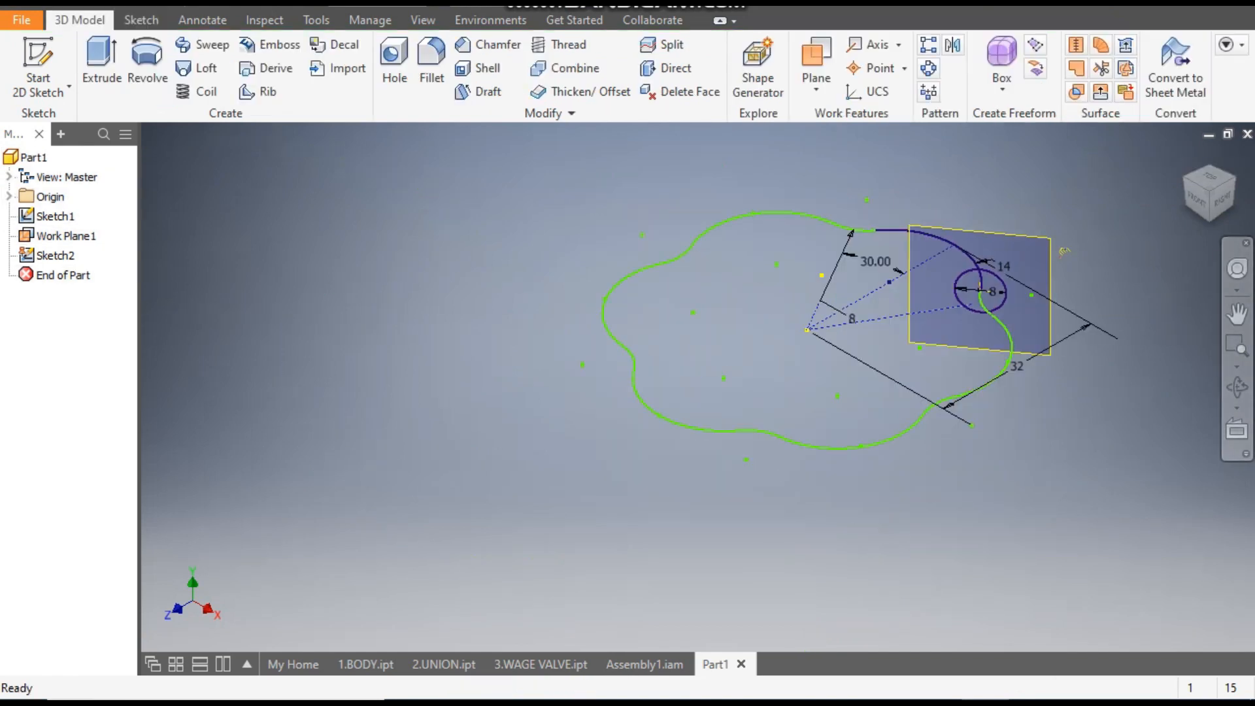
pyautogui.moveTo(1064, 250); pyautogui.dragTo(988, 265, button='middle')
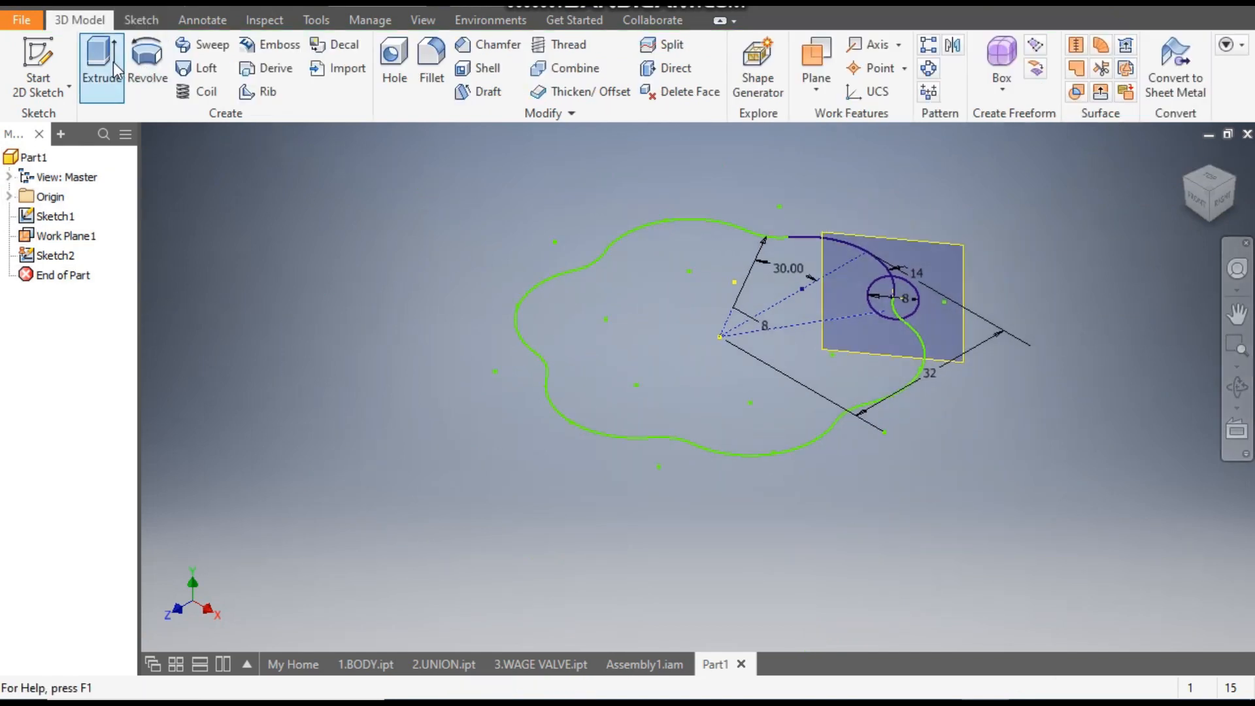
pyautogui.click(204, 47)
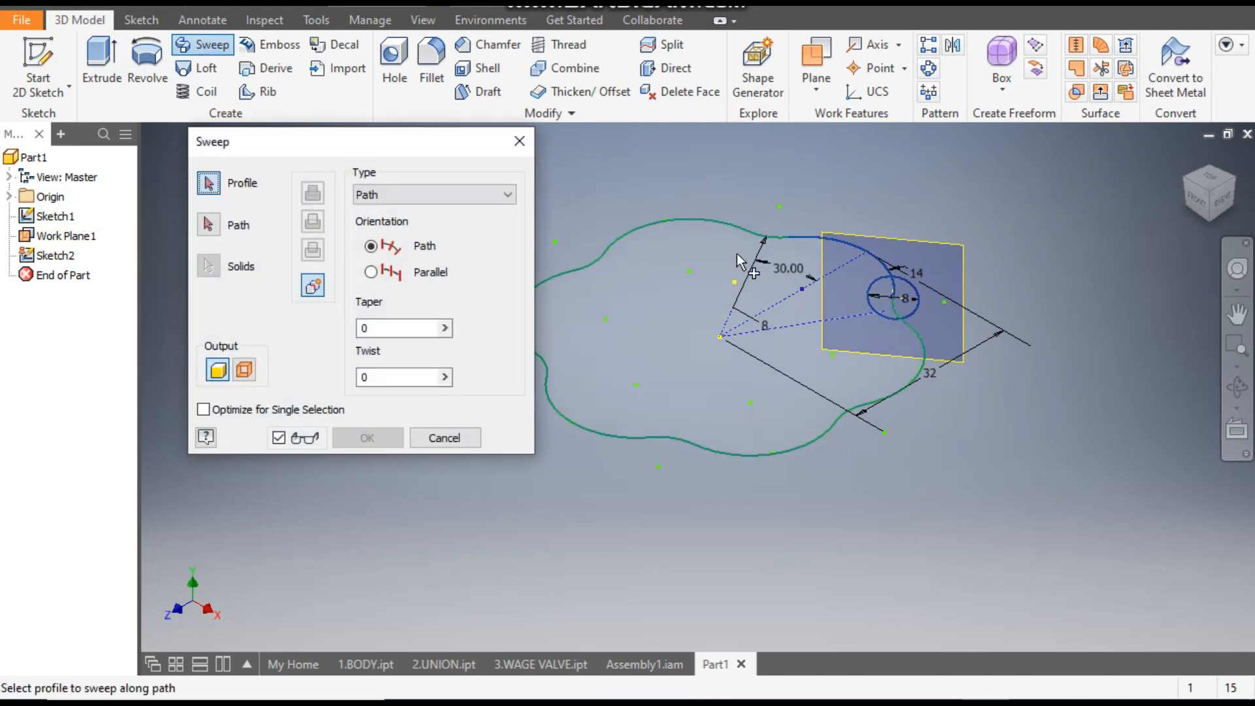
pyautogui.scroll(5, 853, 291)
pyautogui.click(963, 274)
pyautogui.scroll(-3, 970, 341)
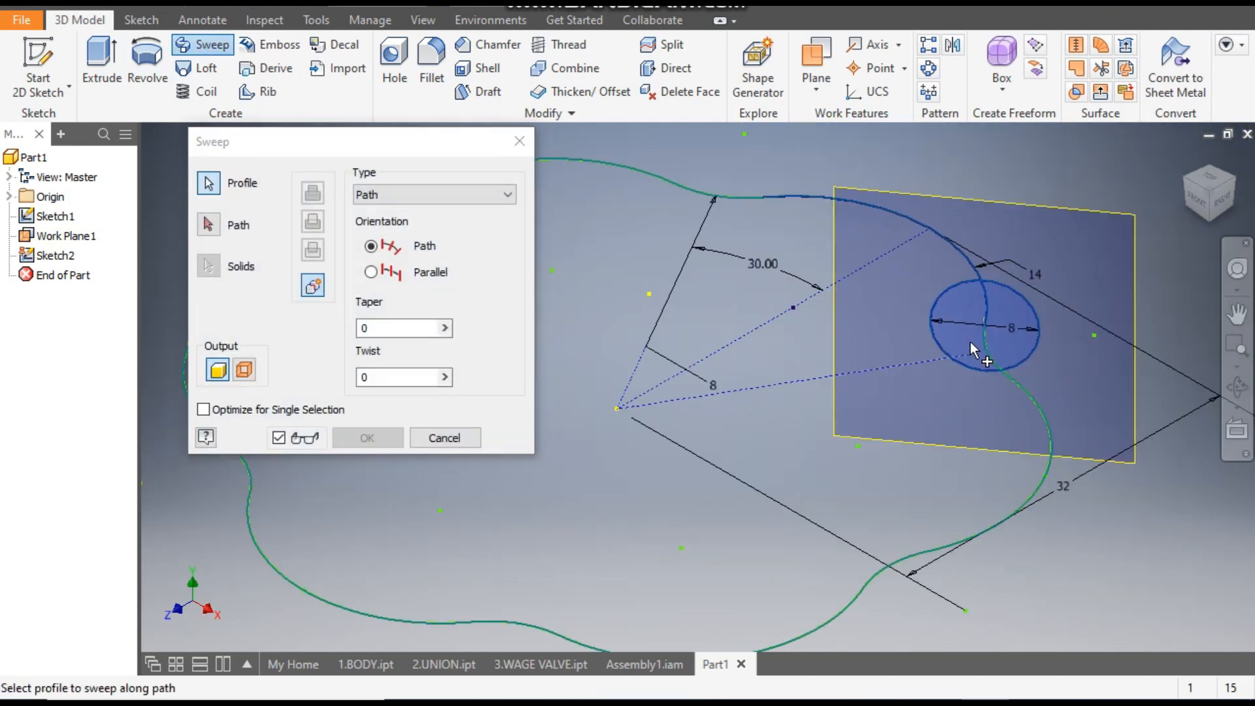
pyautogui.click(210, 225)
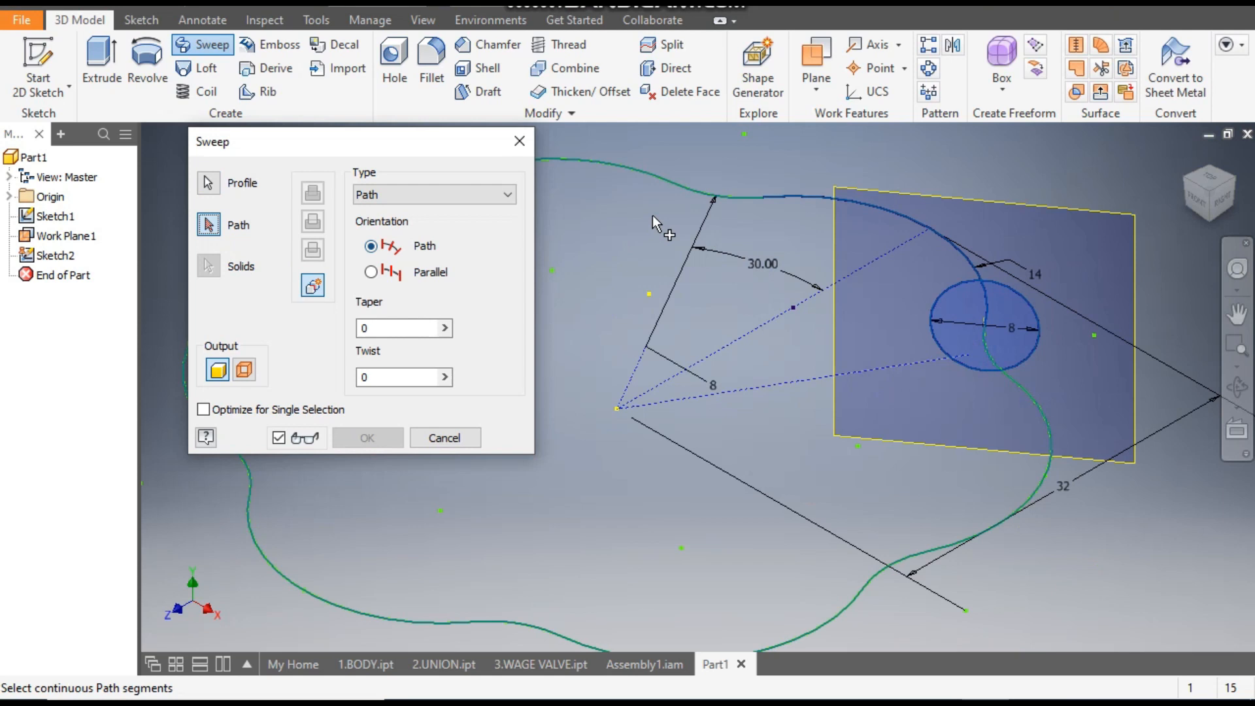
pyautogui.click(704, 195)
pyautogui.scroll(-3, 940, 342)
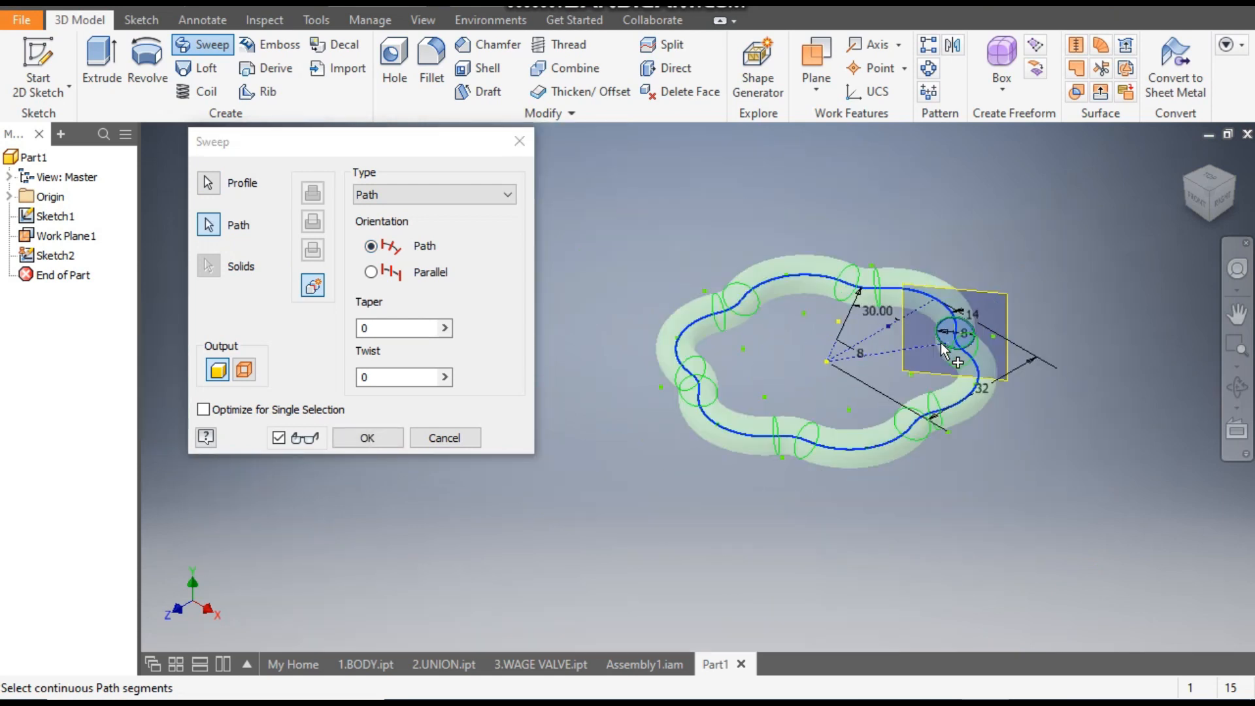
pyautogui.click(384, 438)
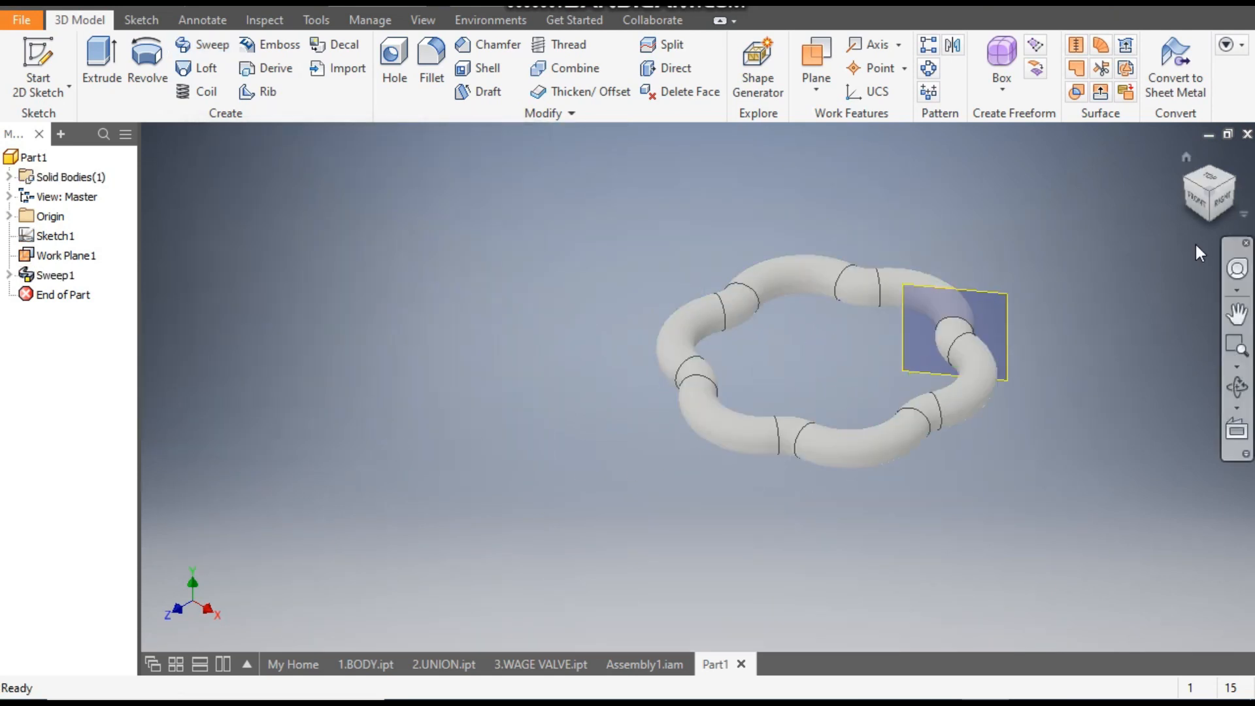
# - Turn off the visibility of the work plane used for the sweep profile
pyautogui.click(1207, 183)
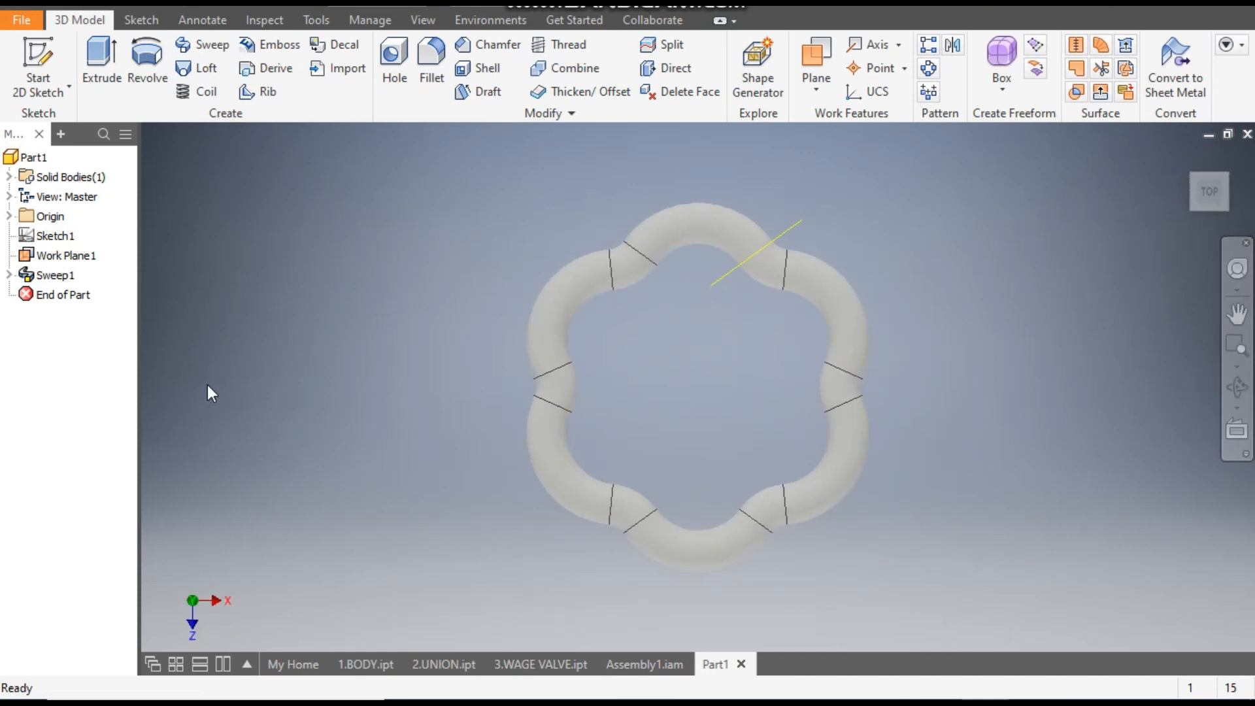
pyautogui.click(62, 256)
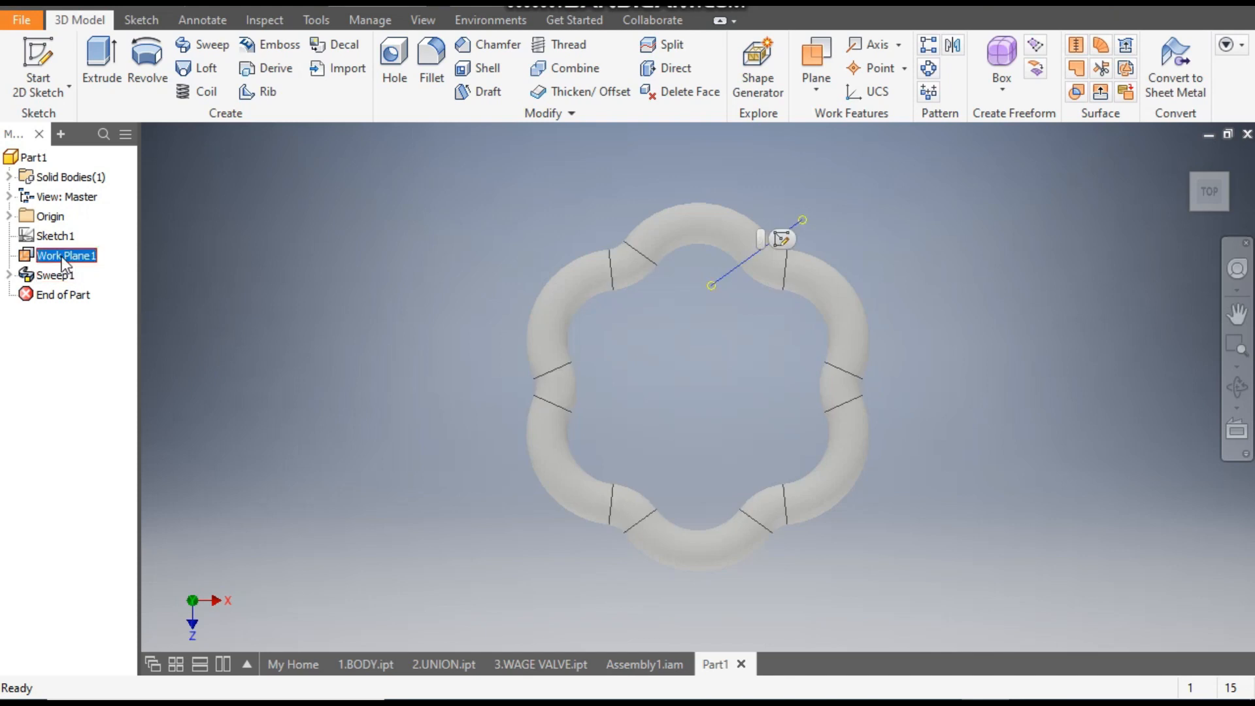
pyautogui.rightClick(62, 260)
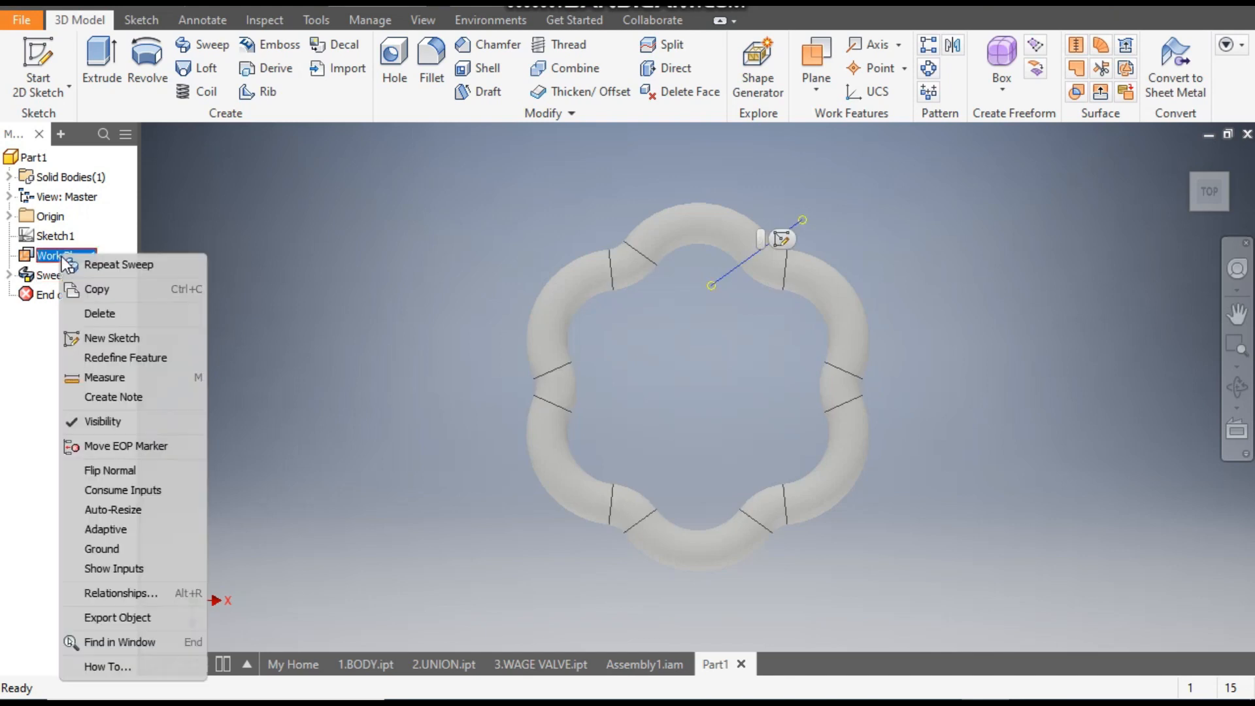
pyautogui.click(127, 421)
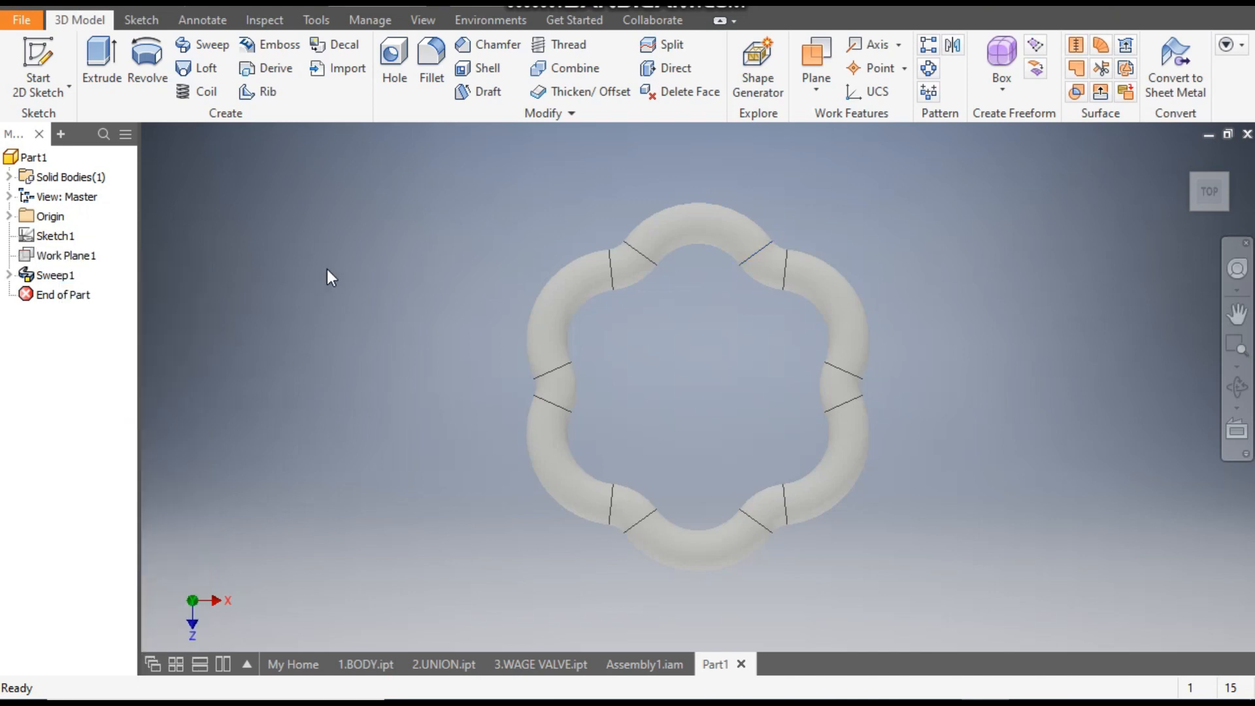
# - Examine the finished hand wheel's hub and spokes in Assembly1.iam and return to Part1
pyautogui.click(366, 665)
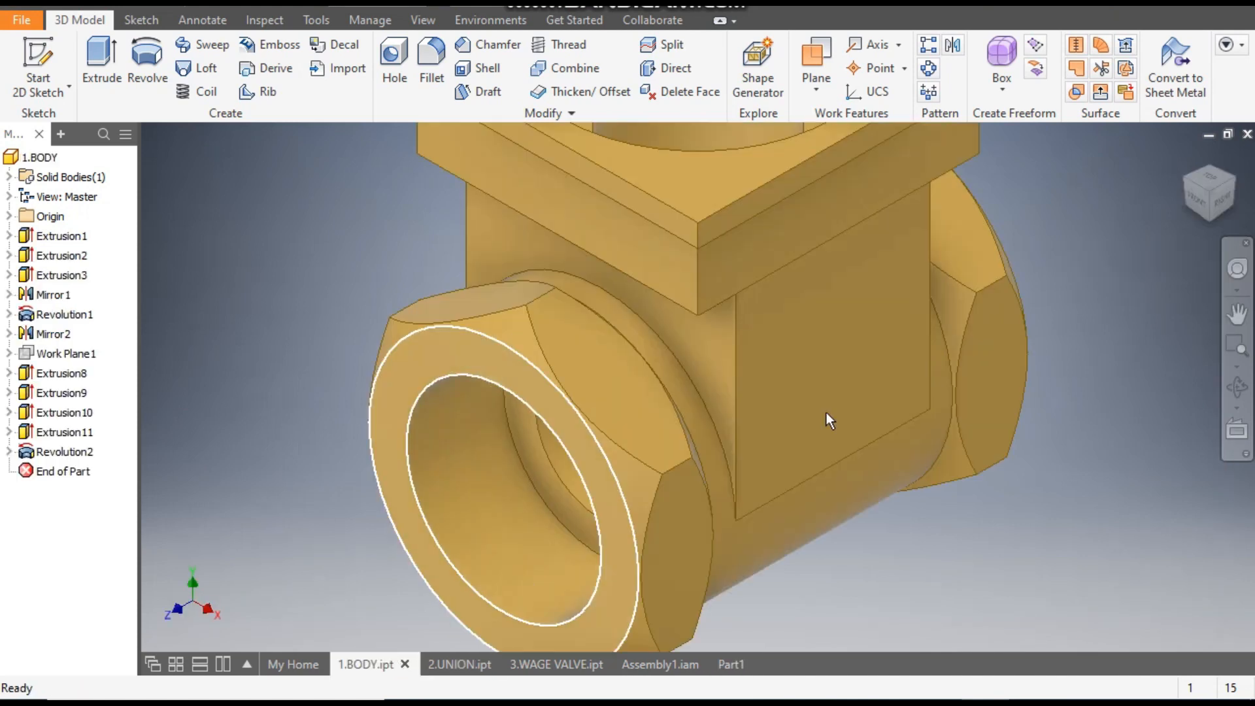
pyautogui.click(649, 664)
pyautogui.scroll(3, 728, 225)
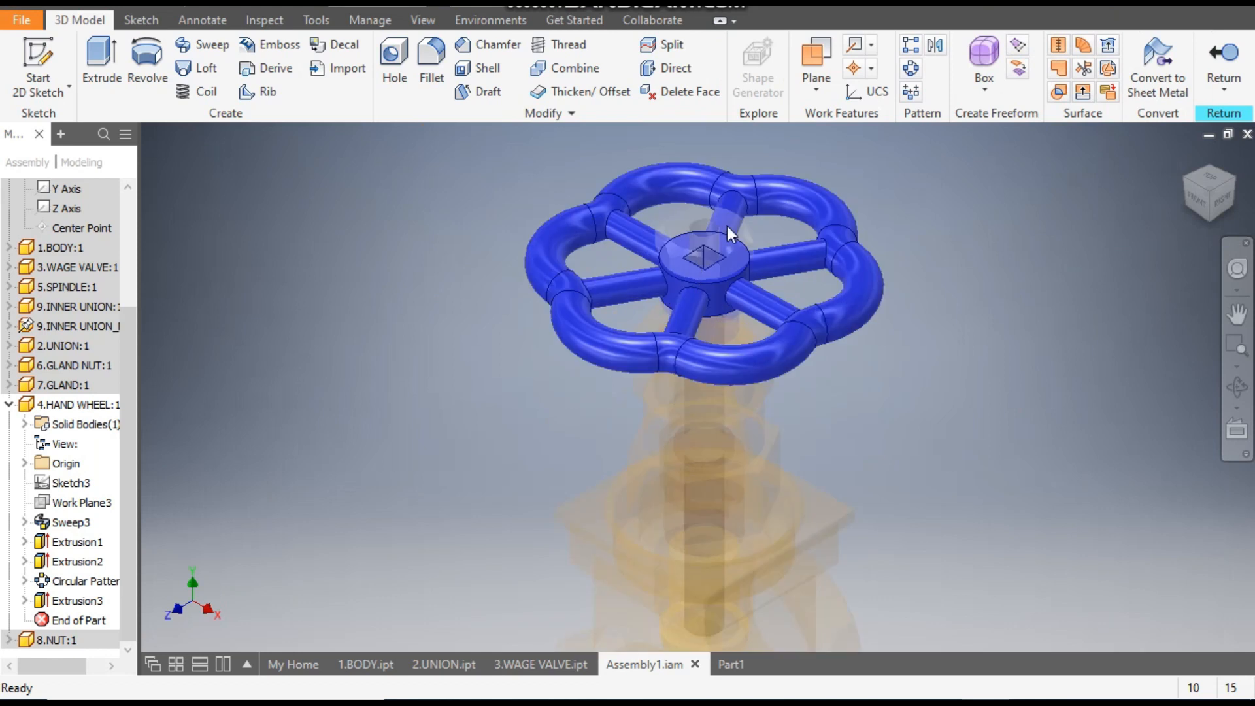
pyautogui.click(729, 664)
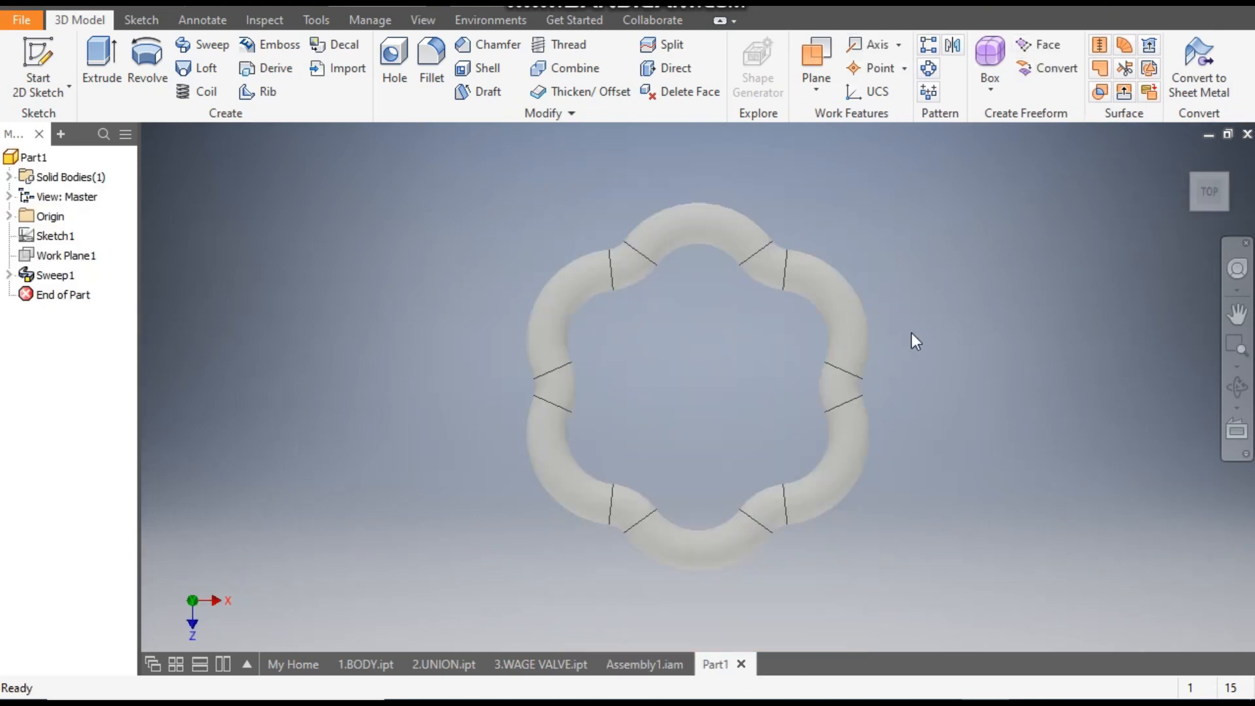
# - Start a sketch on the XZ plane and draw an 18 mm diameter circle centred on the origin
pyautogui.click(34, 63)
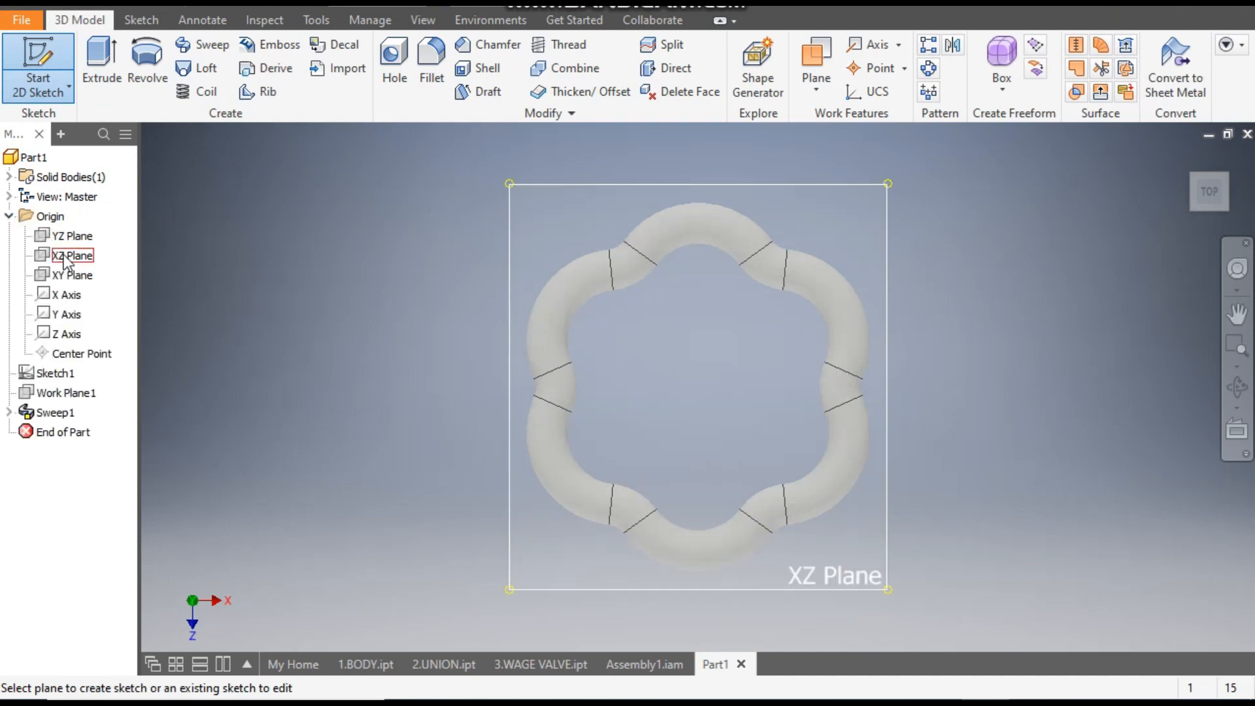
pyautogui.click(65, 256)
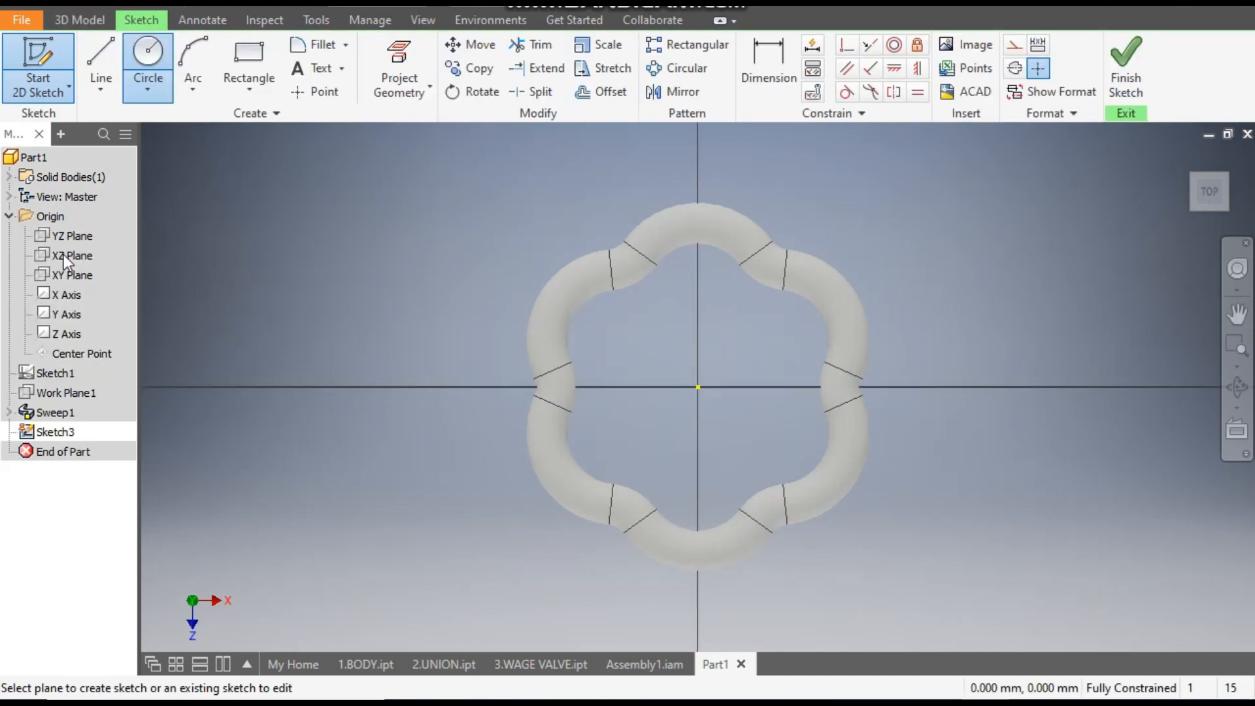
pyautogui.click(147, 66)
pyautogui.click(702, 387)
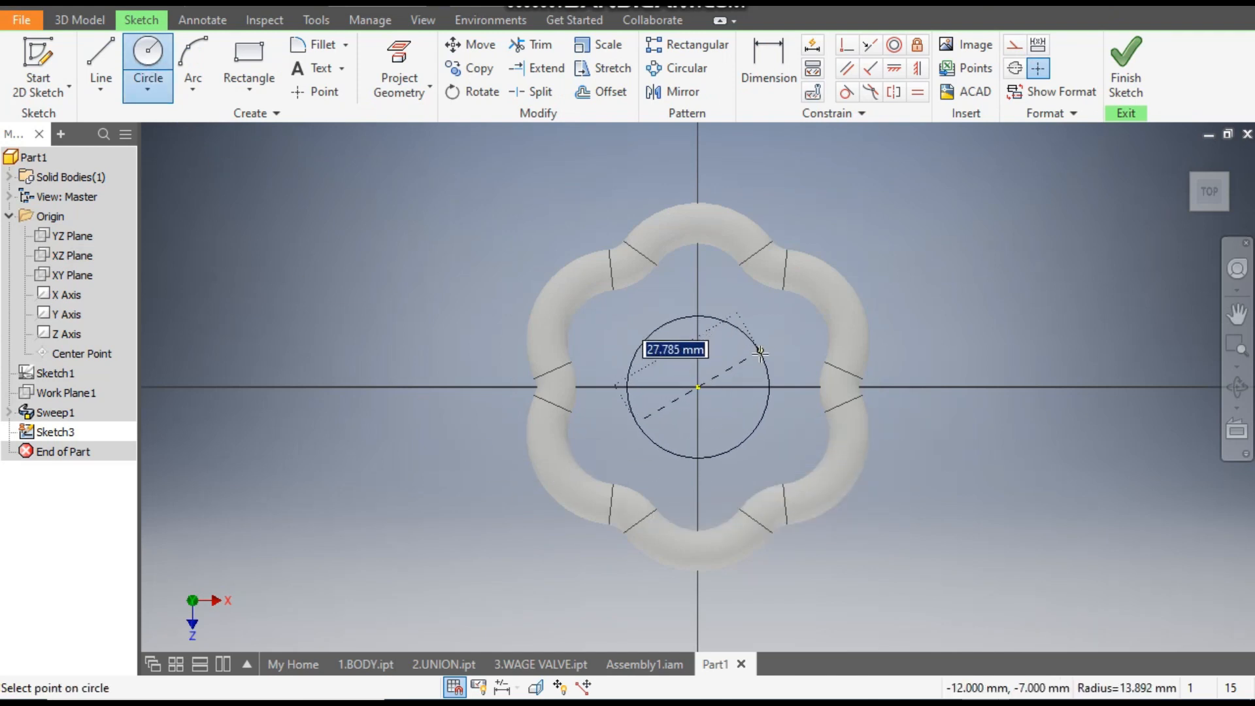
pyautogui.write('18')
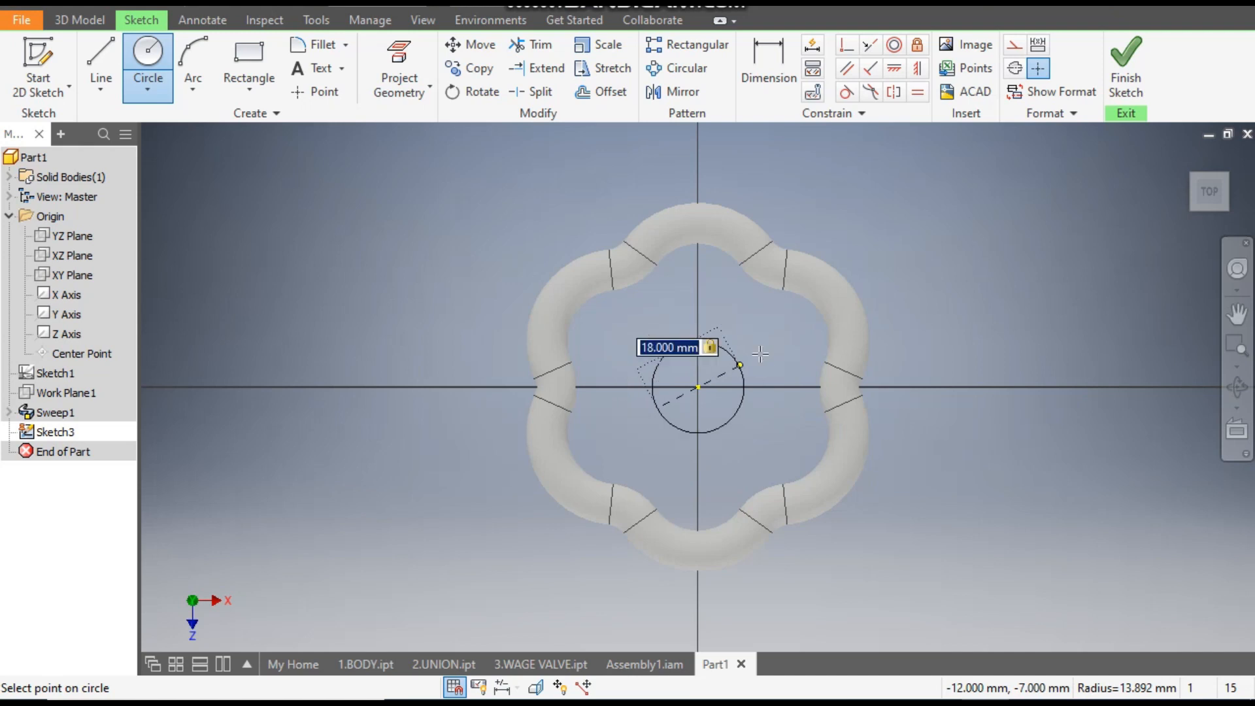
pyautogui.press('Return')
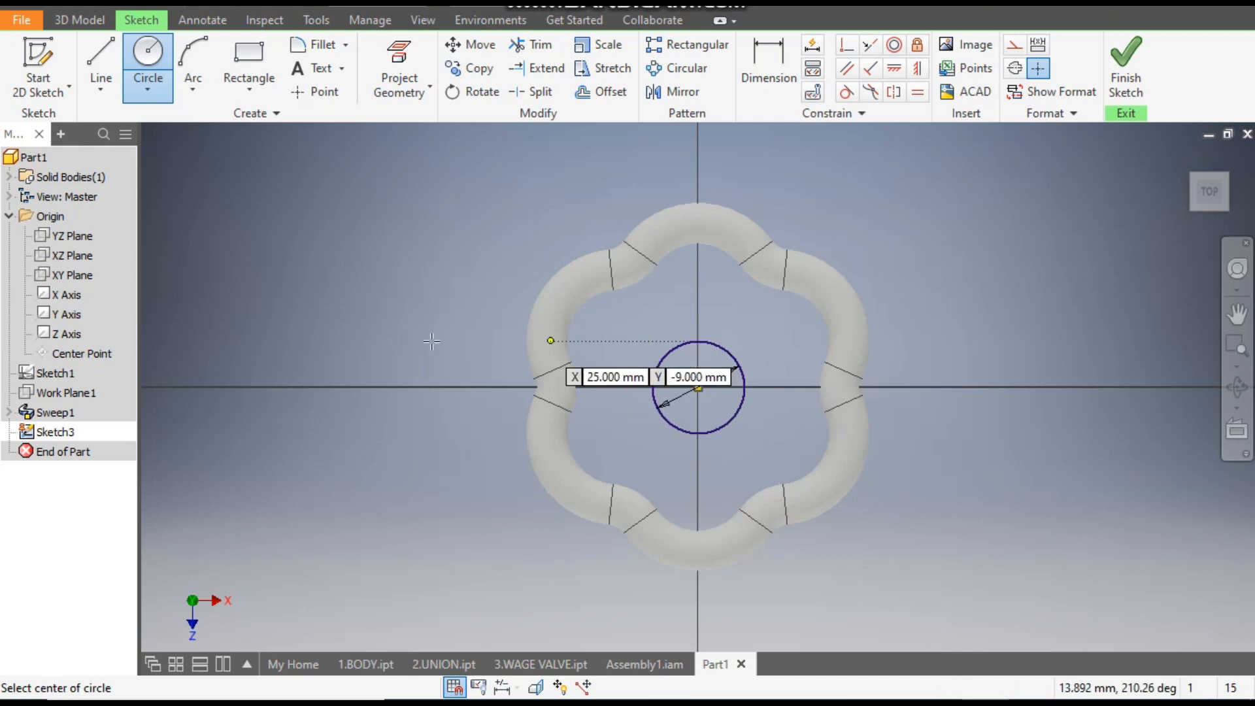
# - Extrude the 18 mm circle 8 mm symmetrically as a solid to form the wheel's hub
pyautogui.click(79, 24)
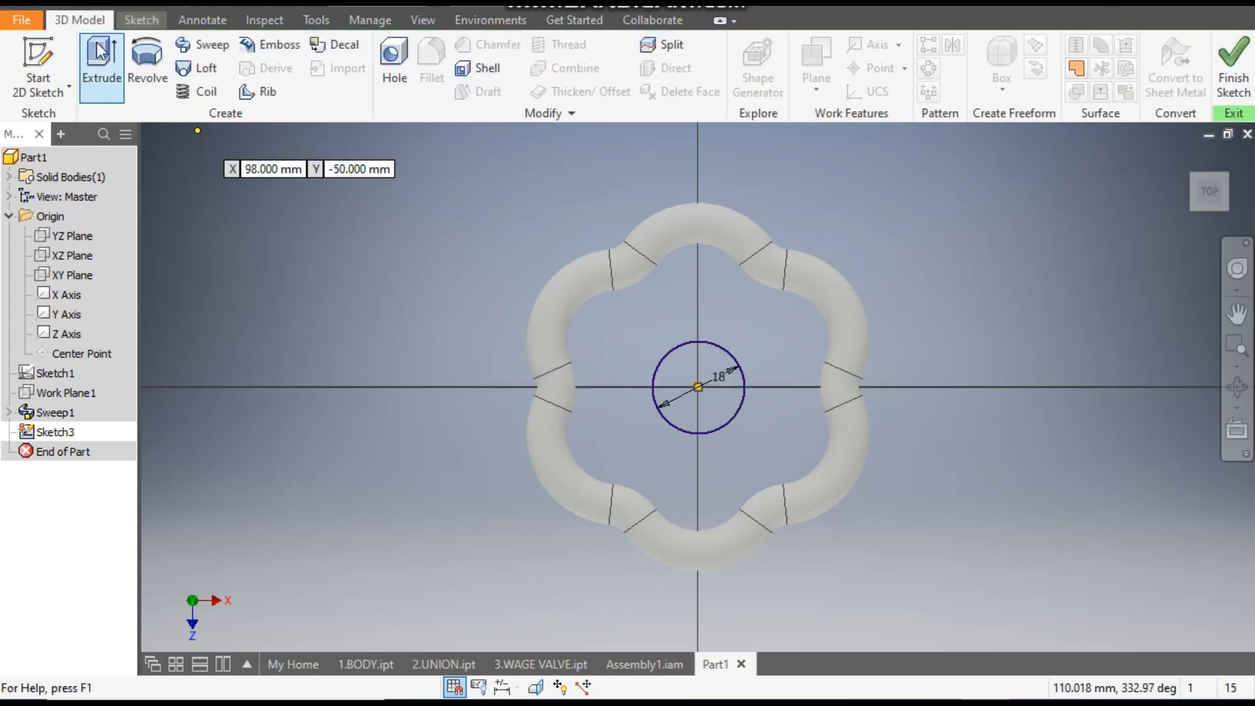
pyautogui.click(97, 52)
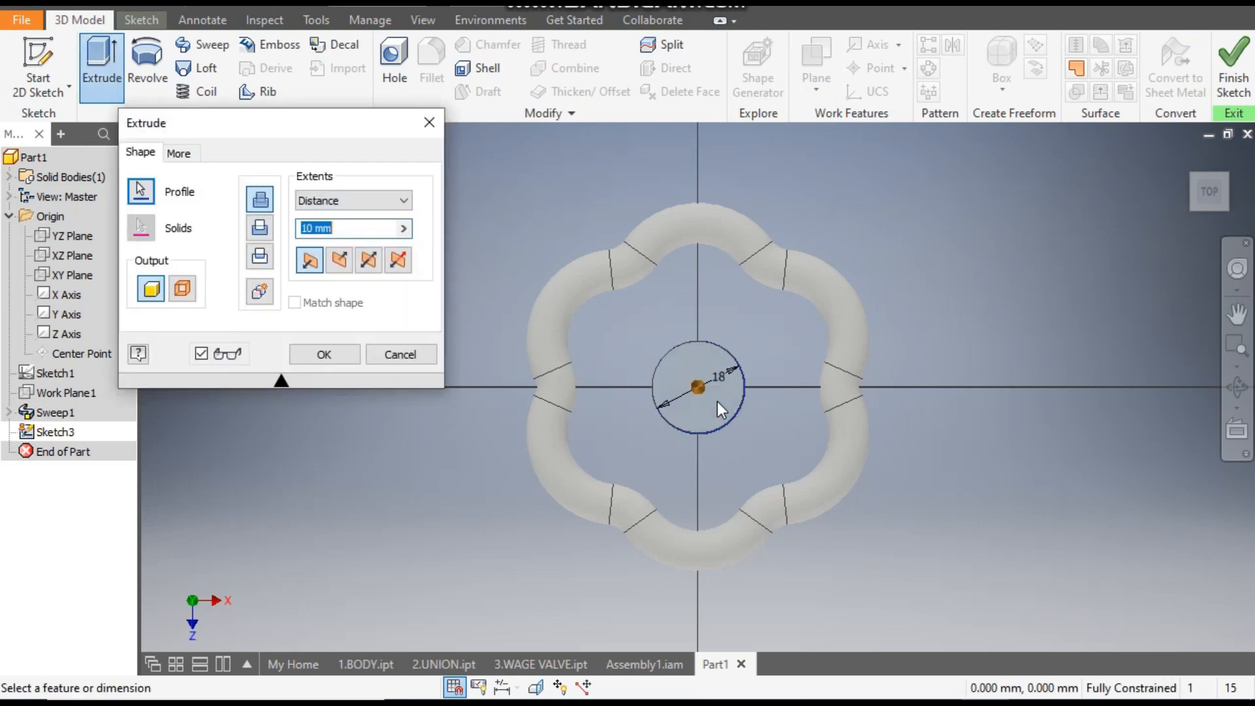
pyautogui.click(1185, 159)
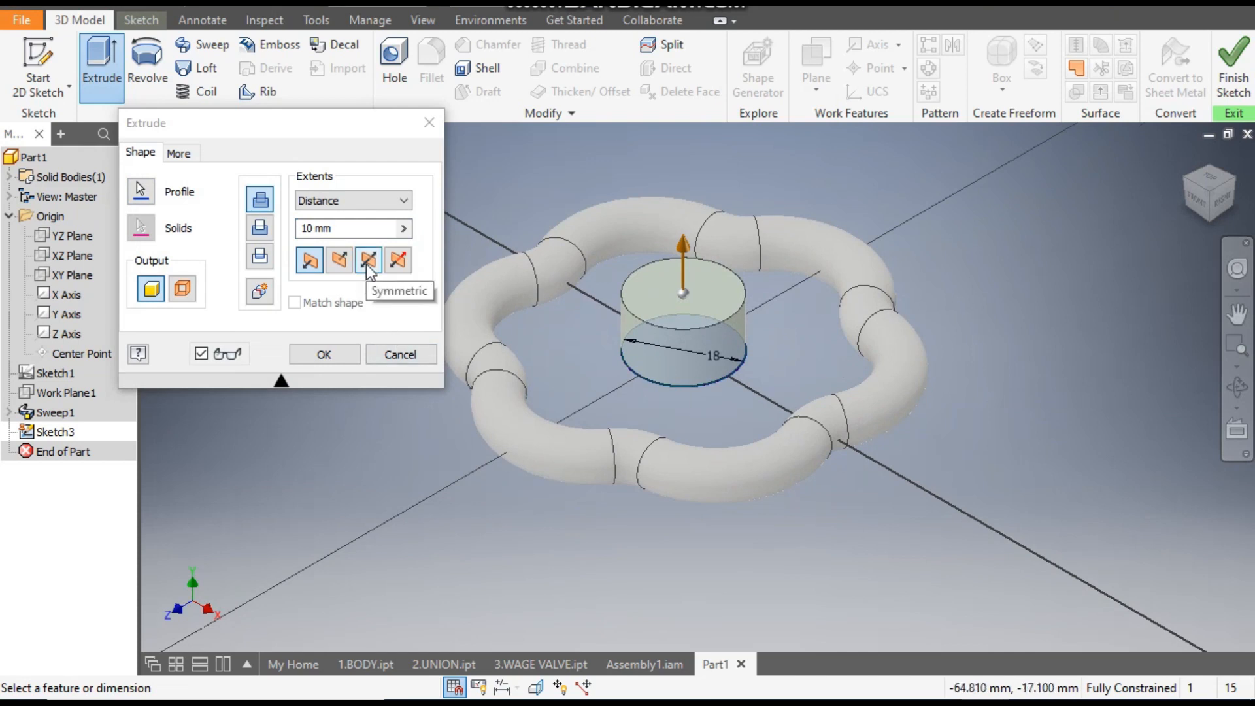
pyautogui.click(368, 265)
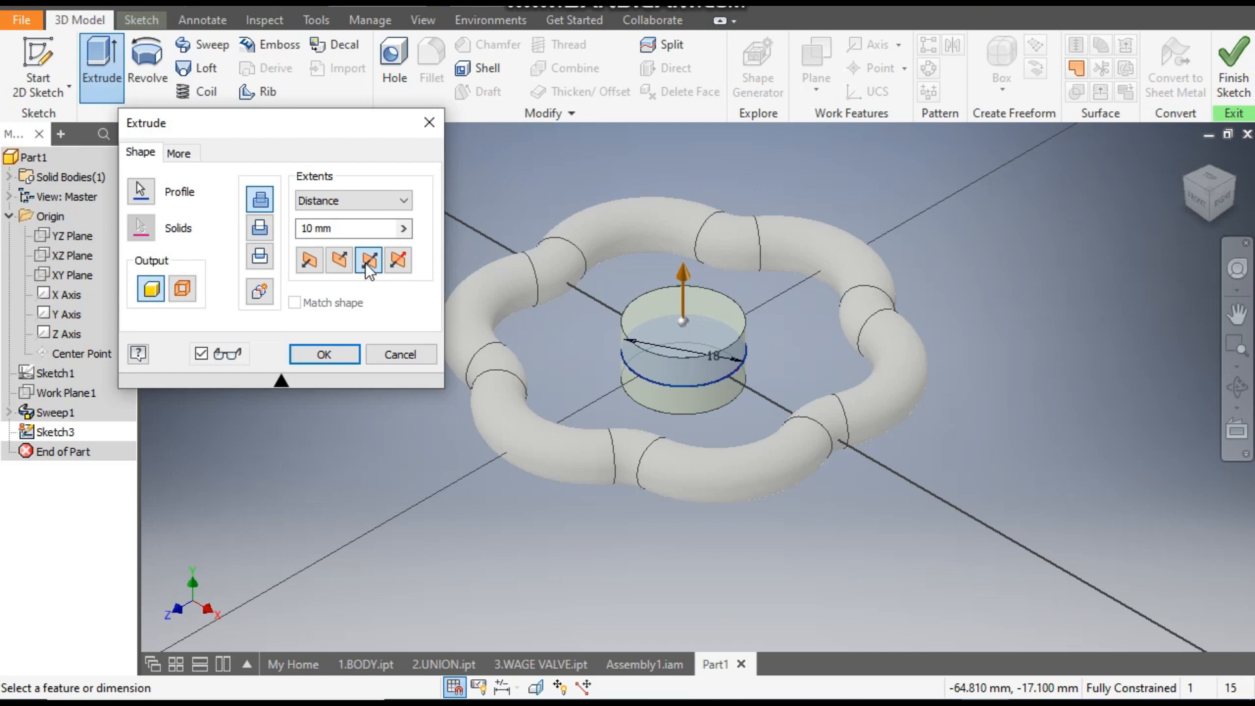
pyautogui.moveTo(336, 226); pyautogui.dragTo(297, 233)
pyautogui.write('8')
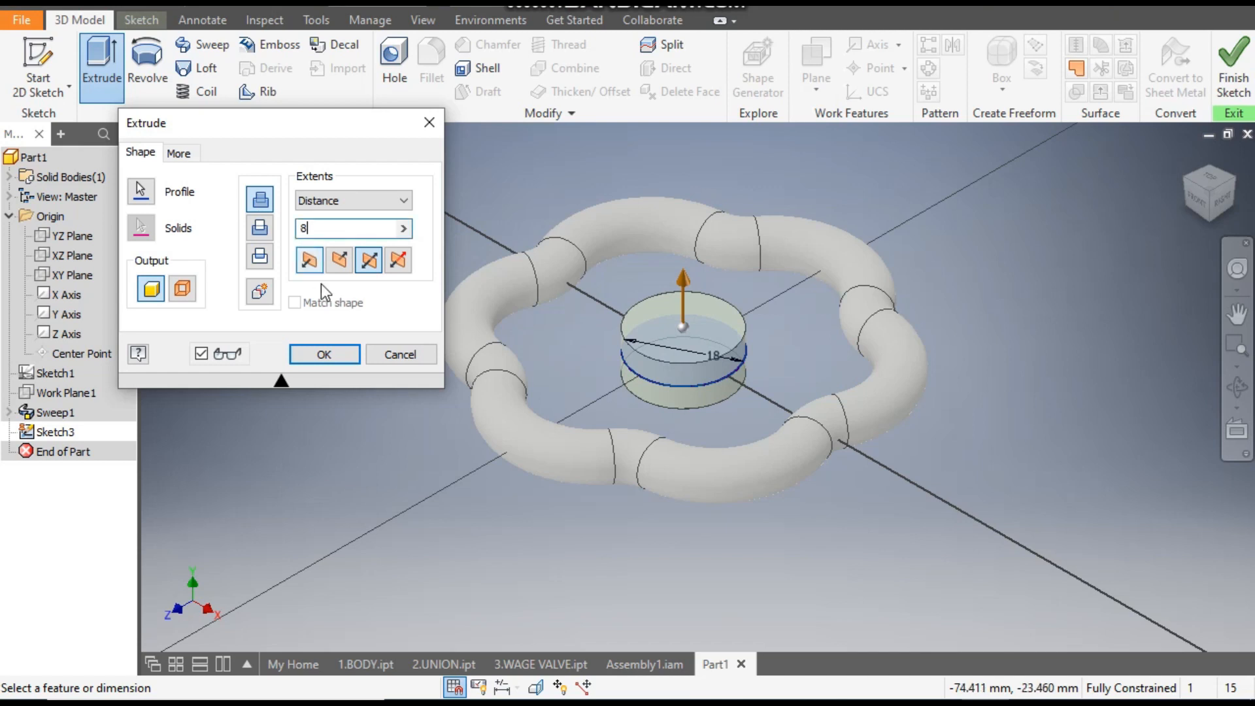
pyautogui.click(325, 355)
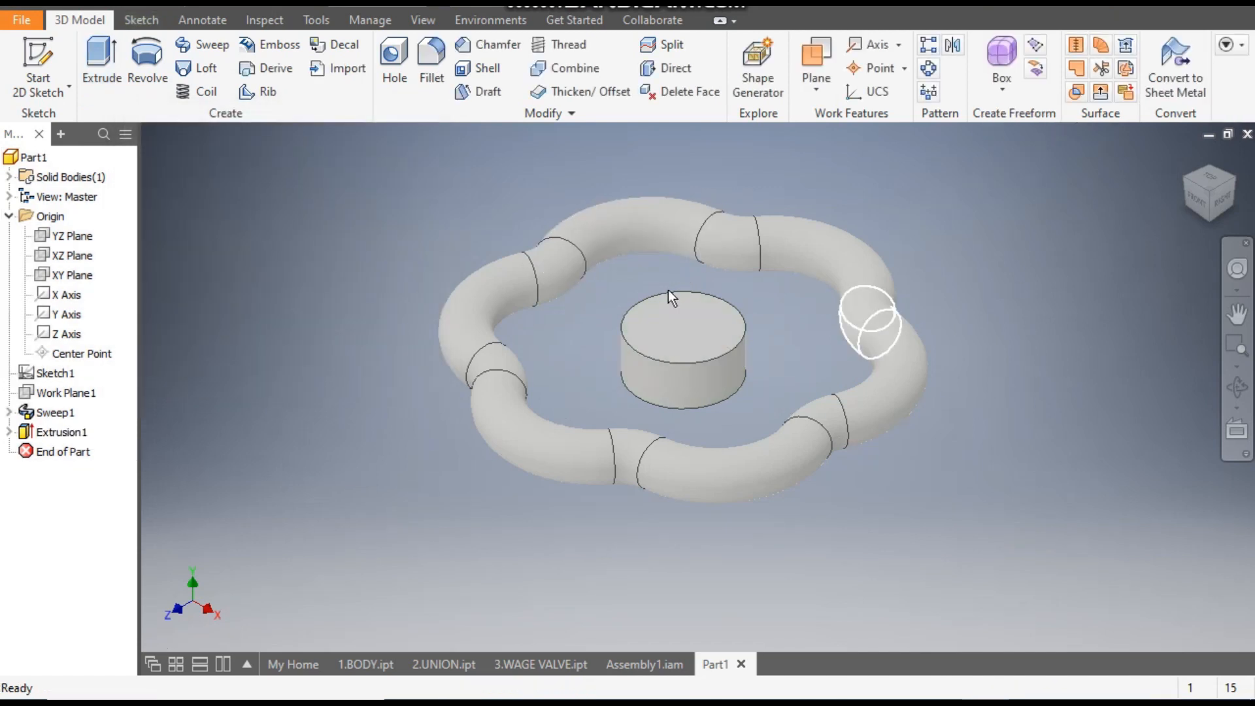
# - Check the spokes in Assembly1.iam, return to Part1 and start a sketch on the YZ plane in Wireframe visual style
pyautogui.click(638, 663)
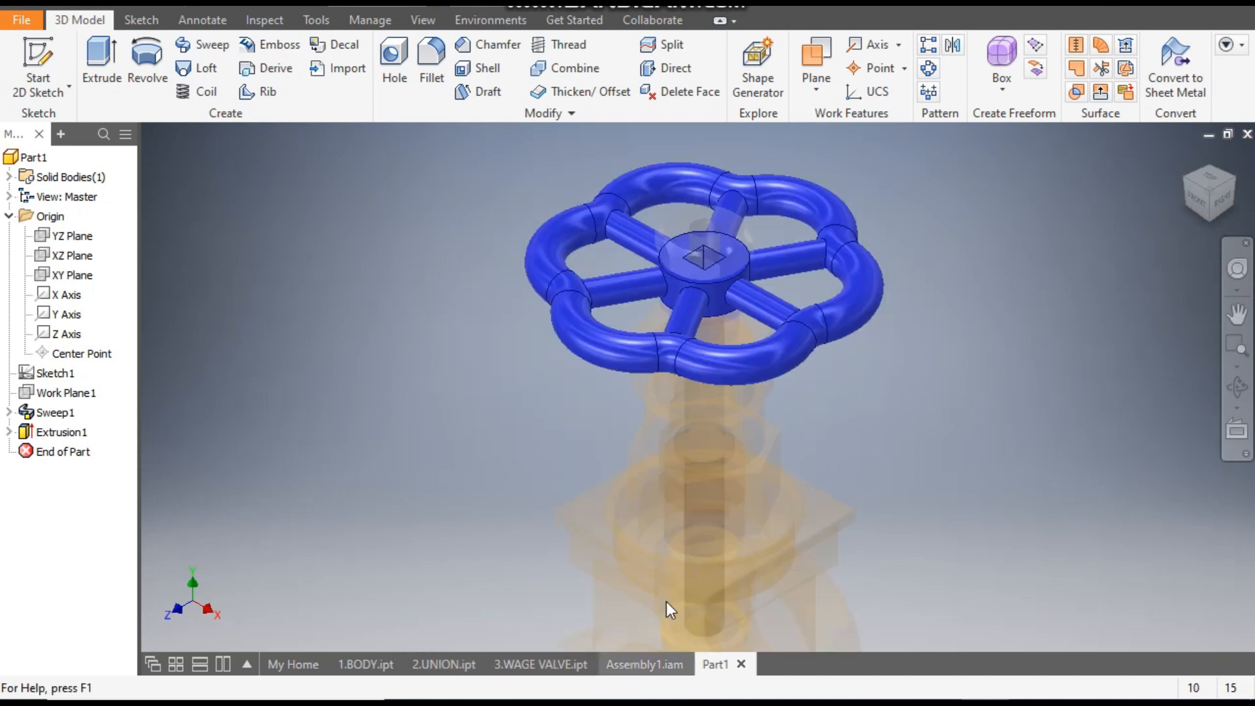
pyautogui.click(737, 667)
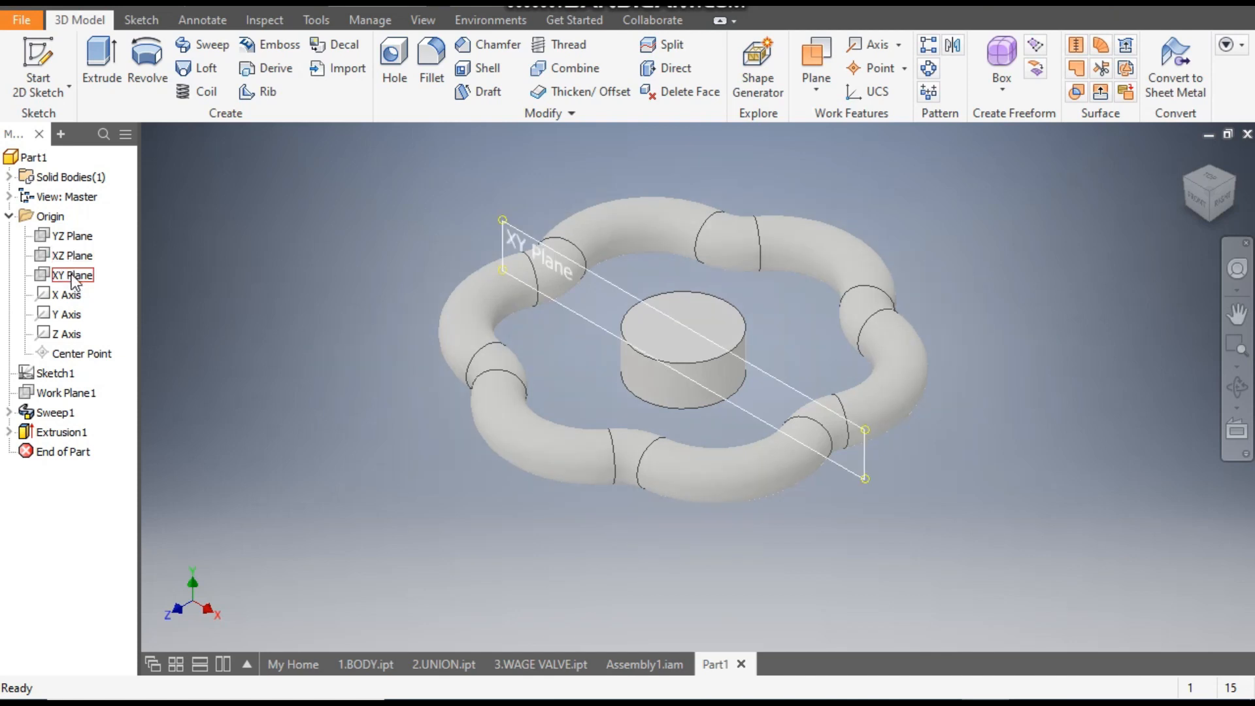
pyautogui.click(74, 236)
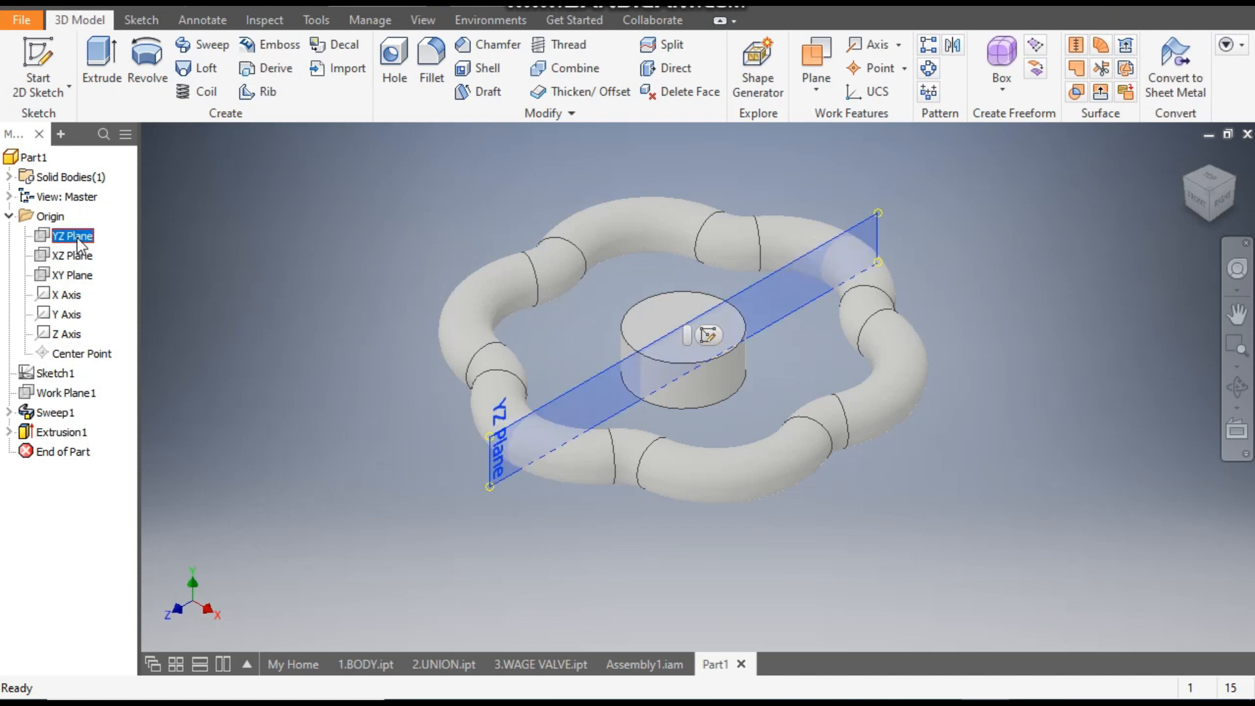
pyautogui.click(706, 337)
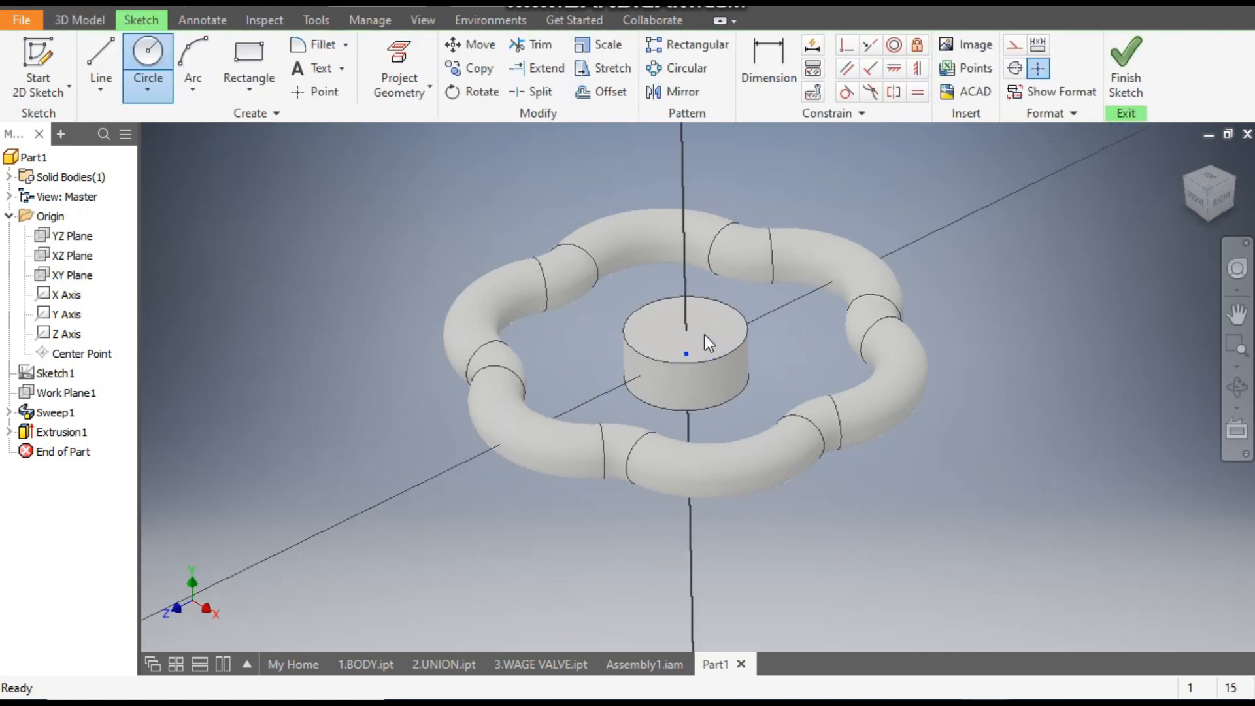
pyautogui.click(423, 19)
pyautogui.click(210, 93)
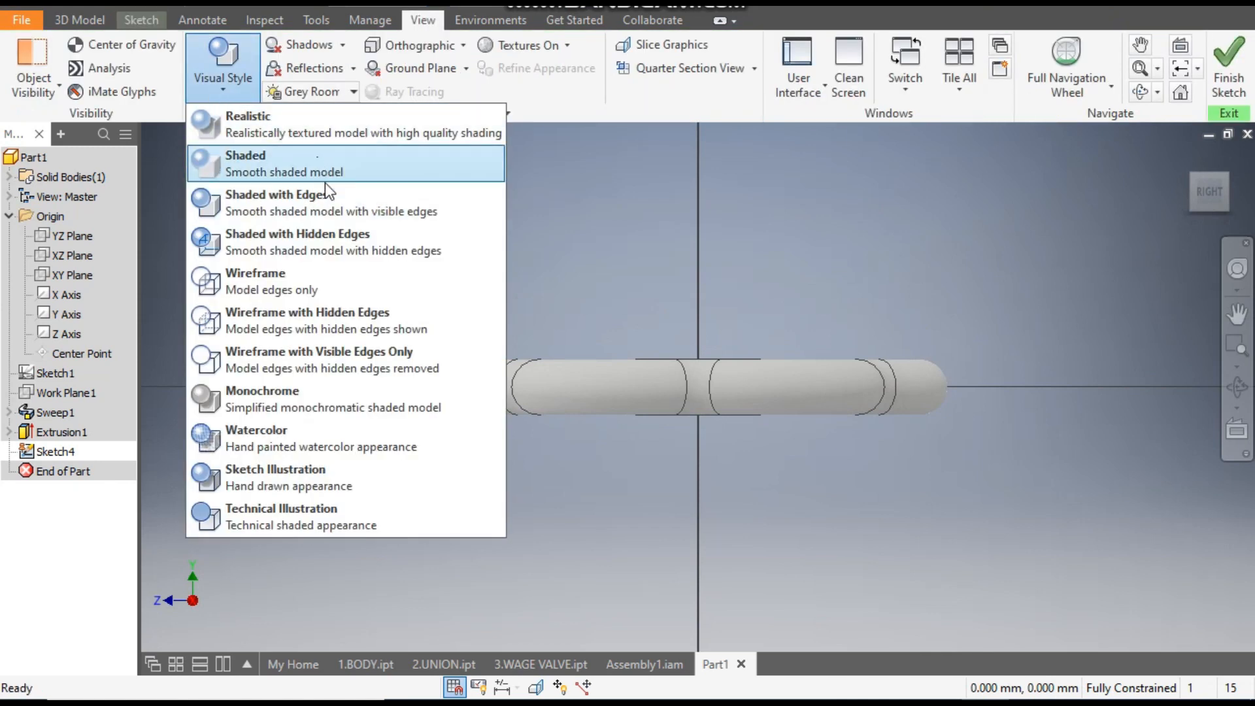
pyautogui.click(285, 276)
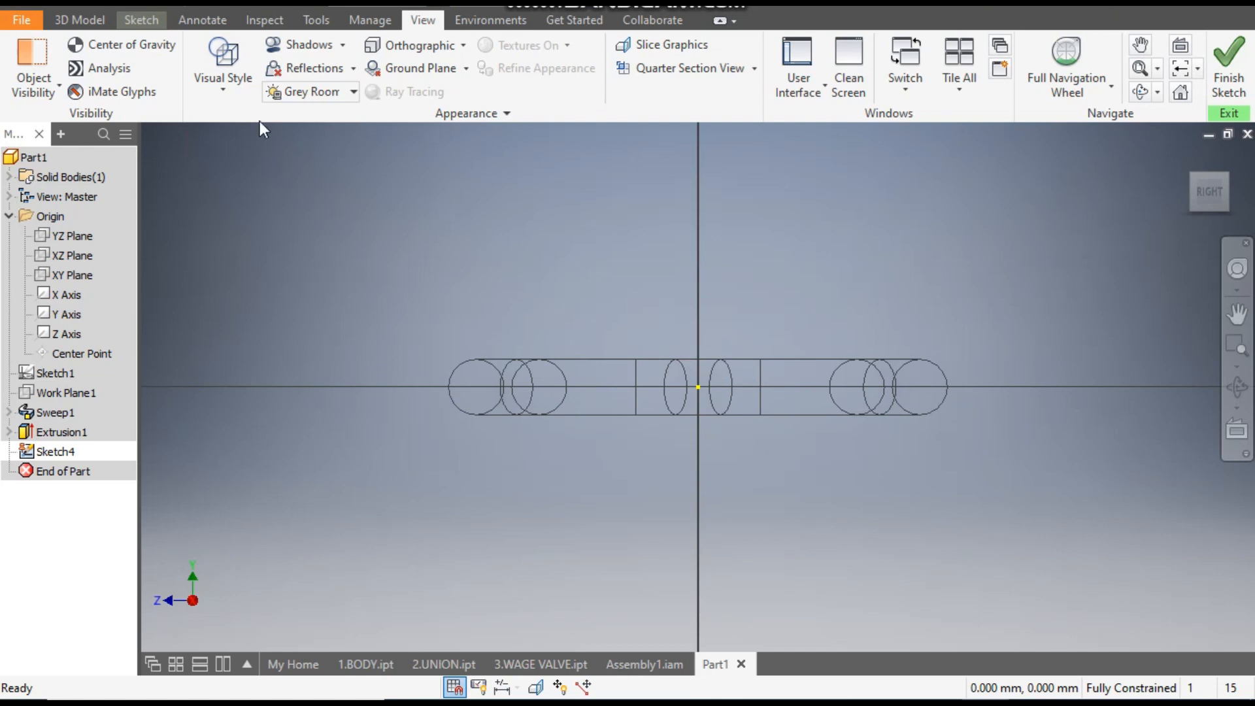
# - Draw a 6 mm diameter circle centred on the origin and finish the sketch
pyautogui.click(151, 22)
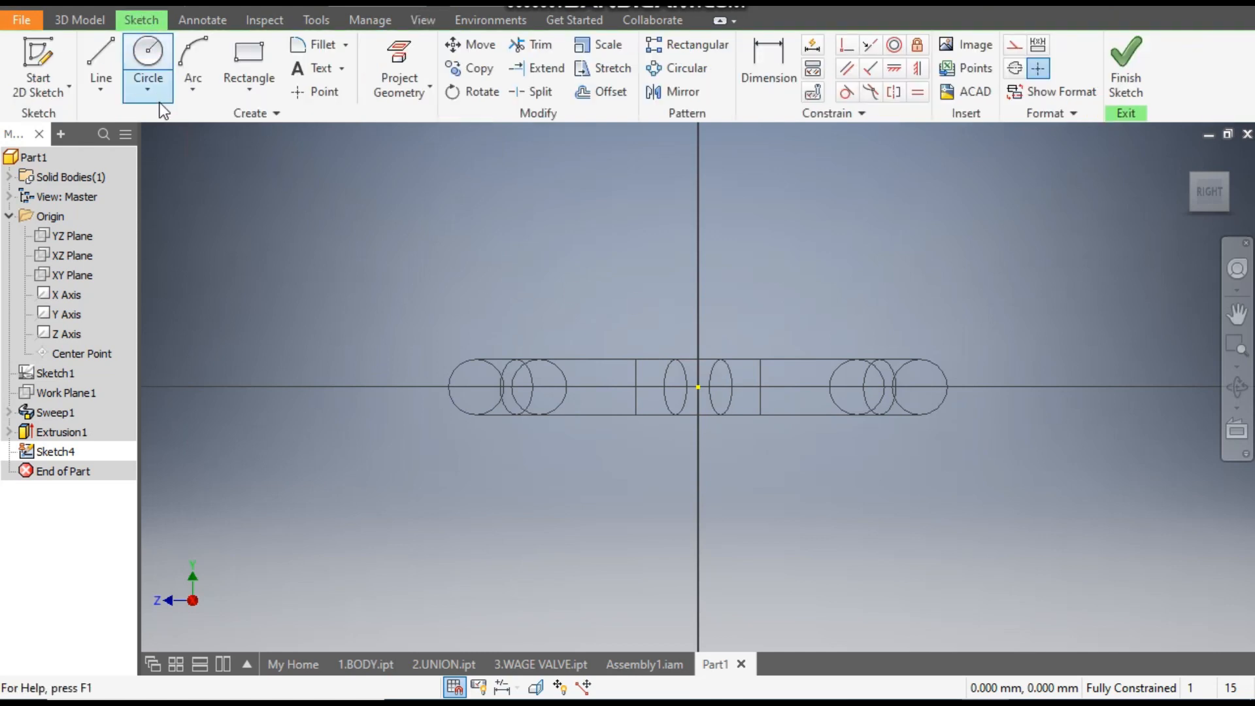
pyautogui.click(148, 57)
pyautogui.scroll(3, 763, 420)
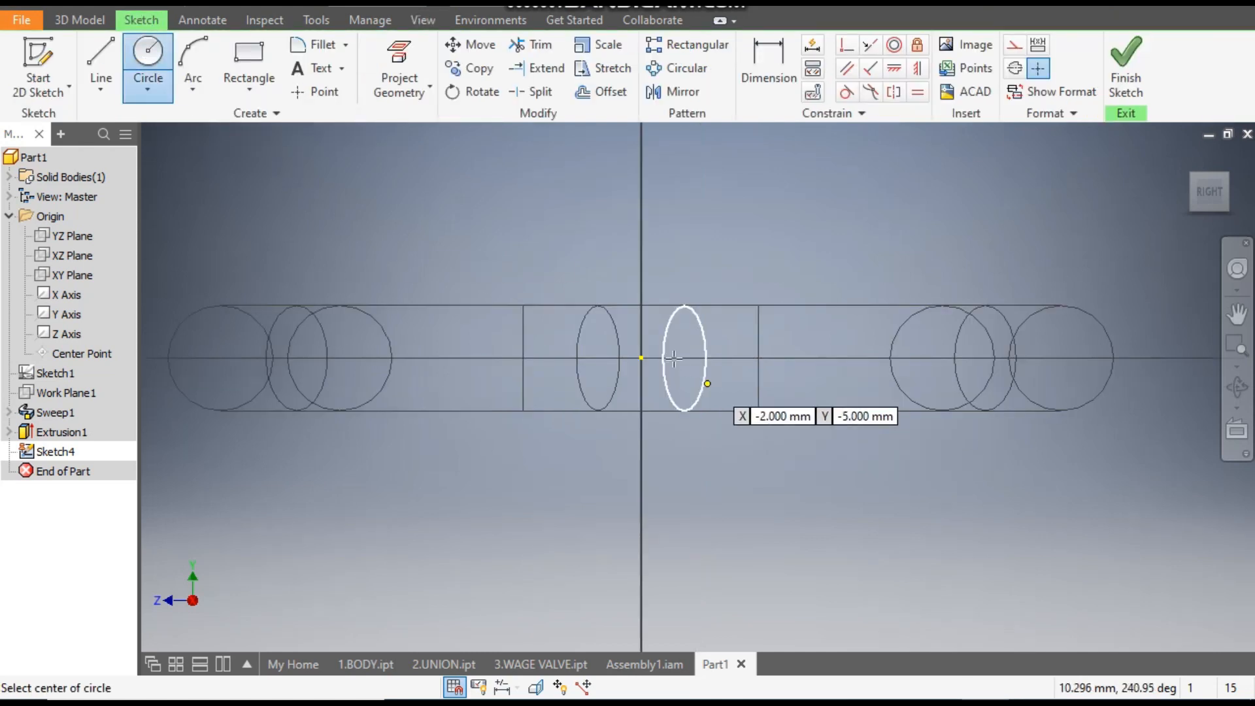
pyautogui.click(641, 358)
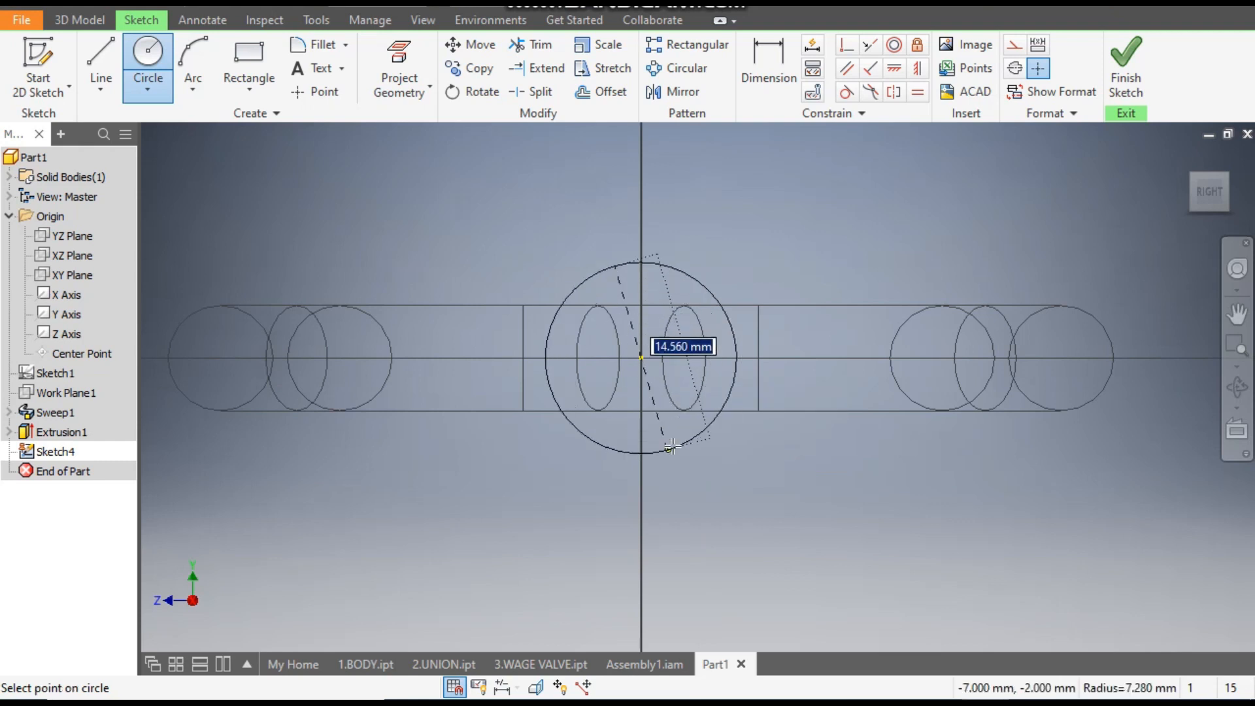
pyautogui.write('6')
pyautogui.press('Return')
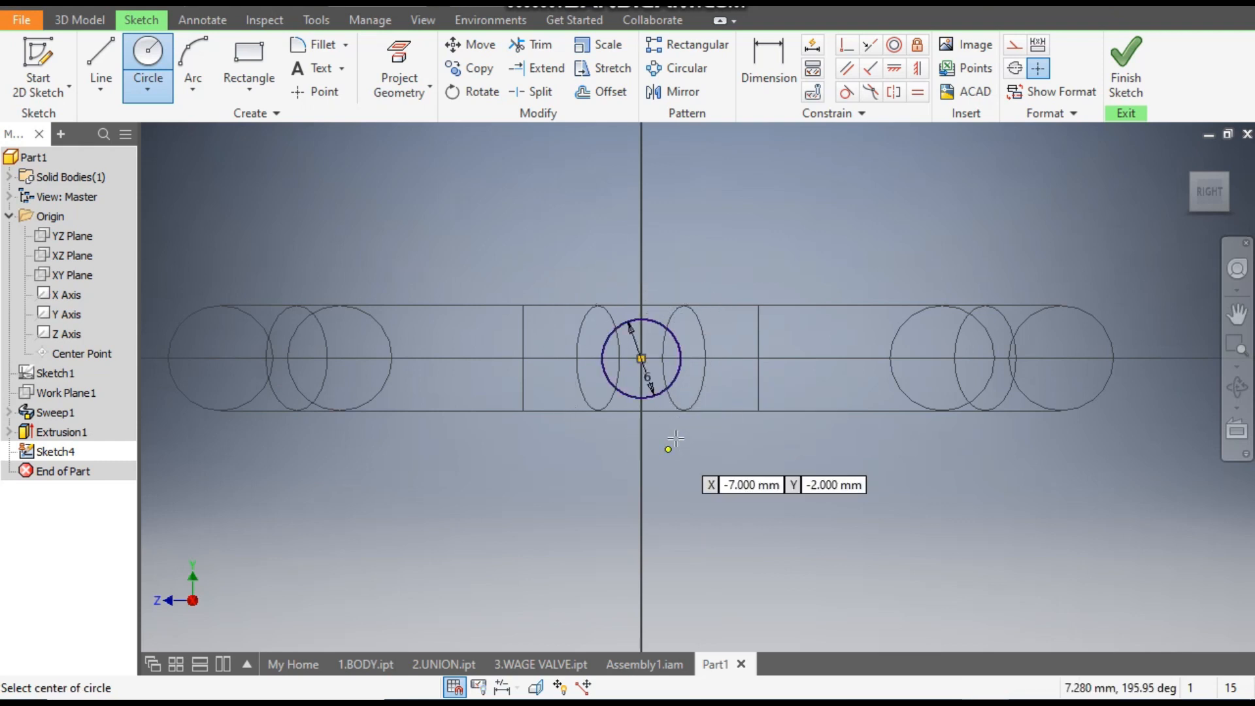
pyautogui.click(1126, 62)
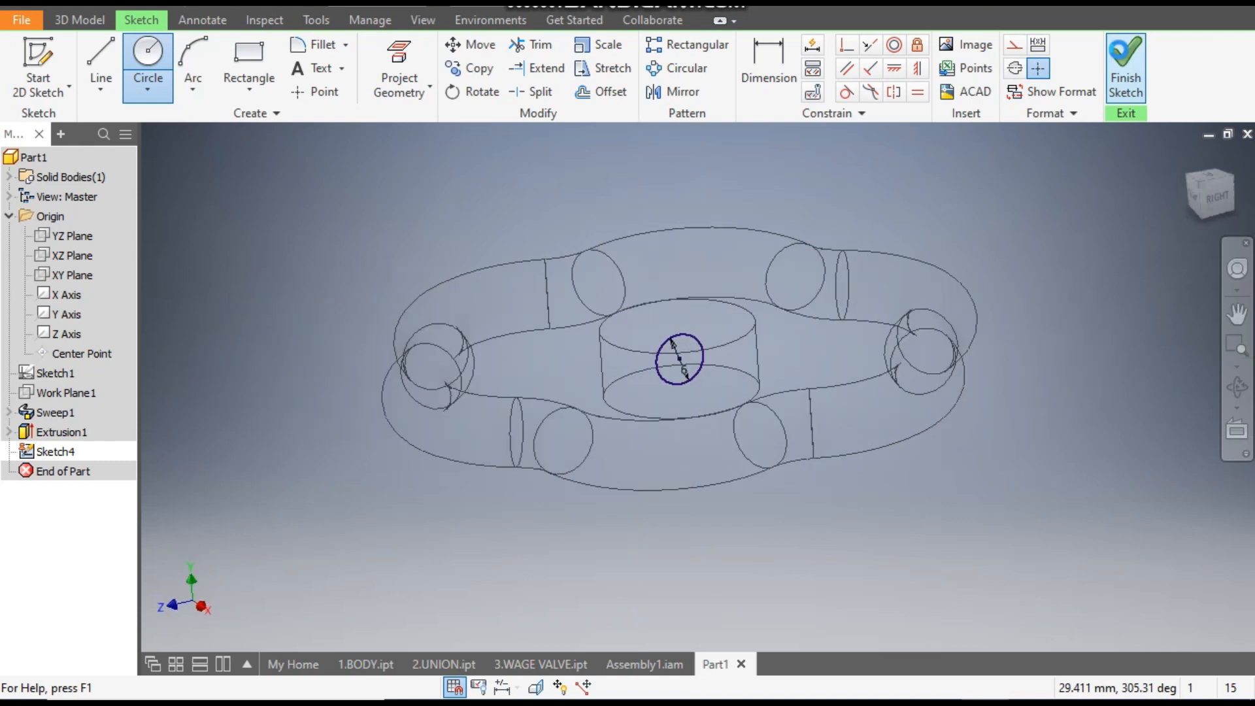
# - Extrude the 6 mm circle 27.75 mm from the hub's centre into the rim as a spoke, switching the visual style to Realistic
pyautogui.click(92, 49)
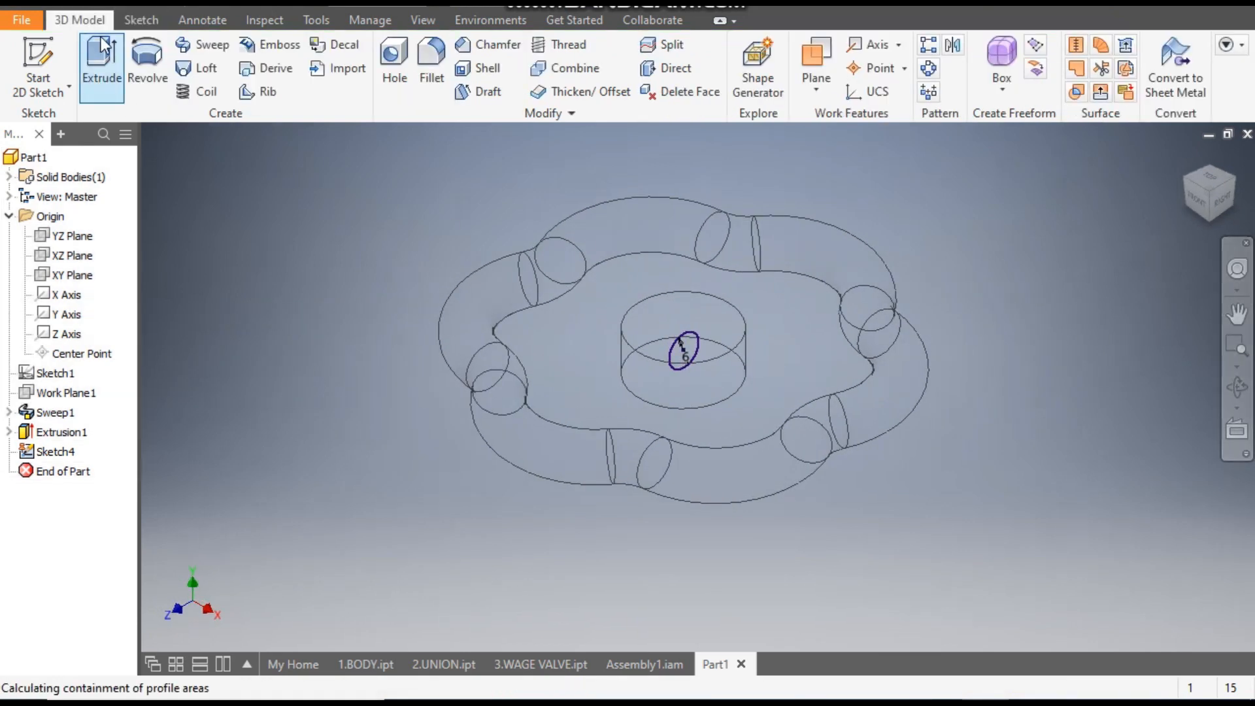
pyautogui.moveTo(770, 395); pyautogui.dragTo(861, 453)
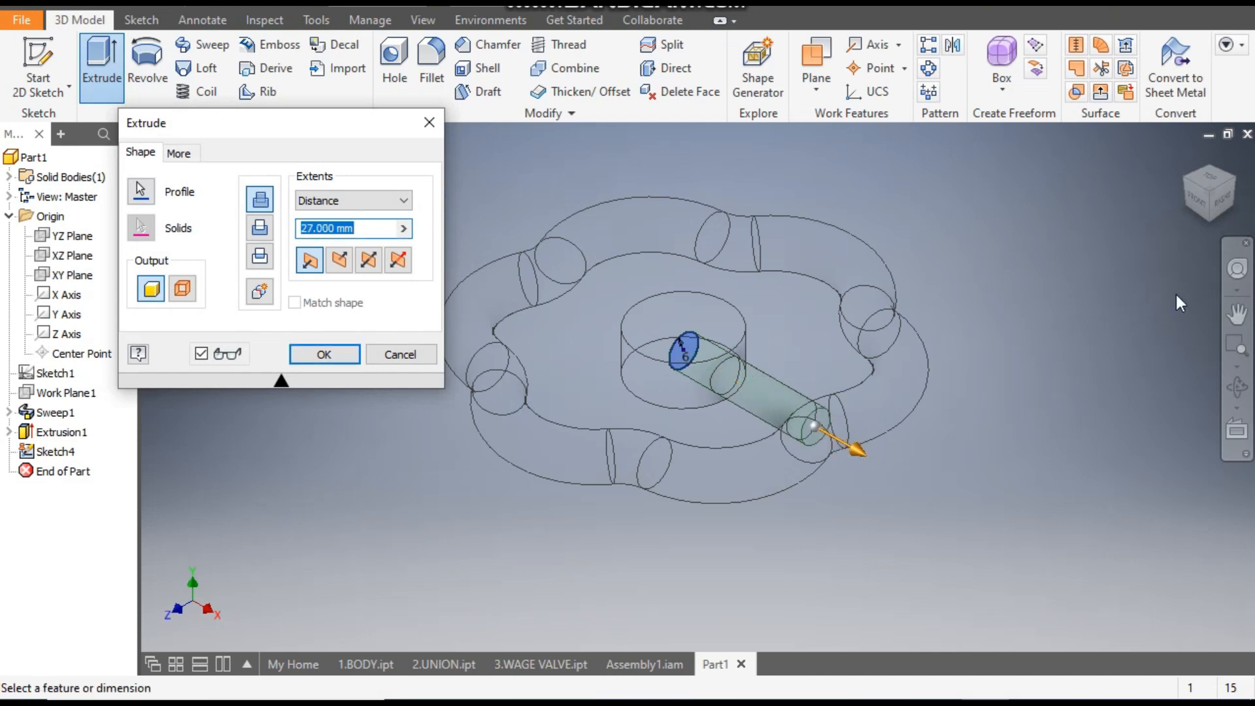
pyautogui.click(1207, 179)
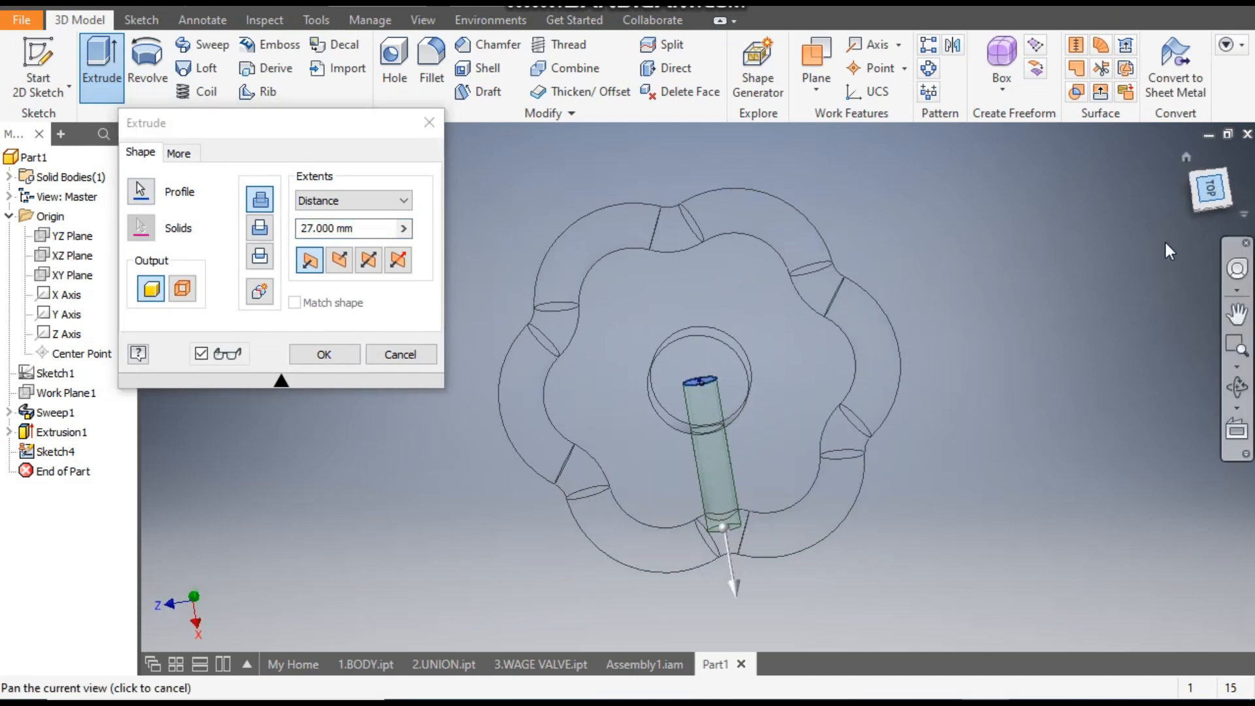
pyautogui.click(1209, 197)
pyautogui.scroll(-3, 783, 425)
pyautogui.moveTo(967, 374); pyautogui.dragTo(975, 373)
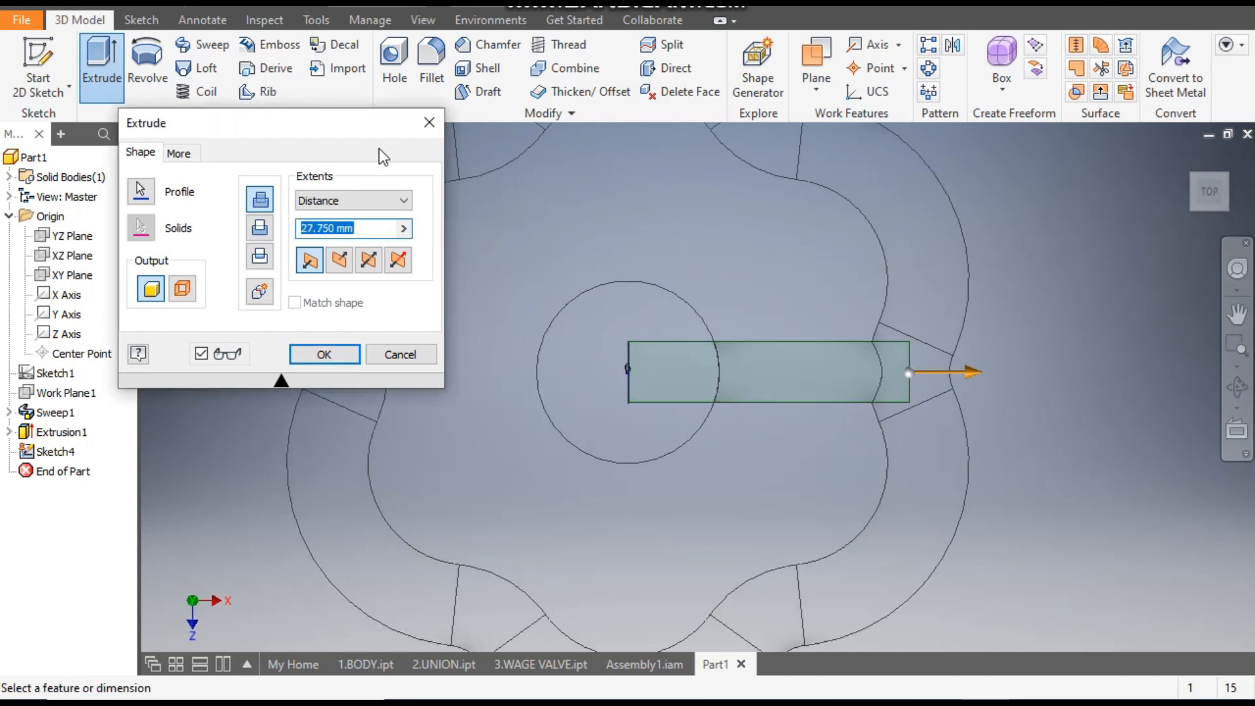
pyautogui.click(423, 21)
pyautogui.click(222, 98)
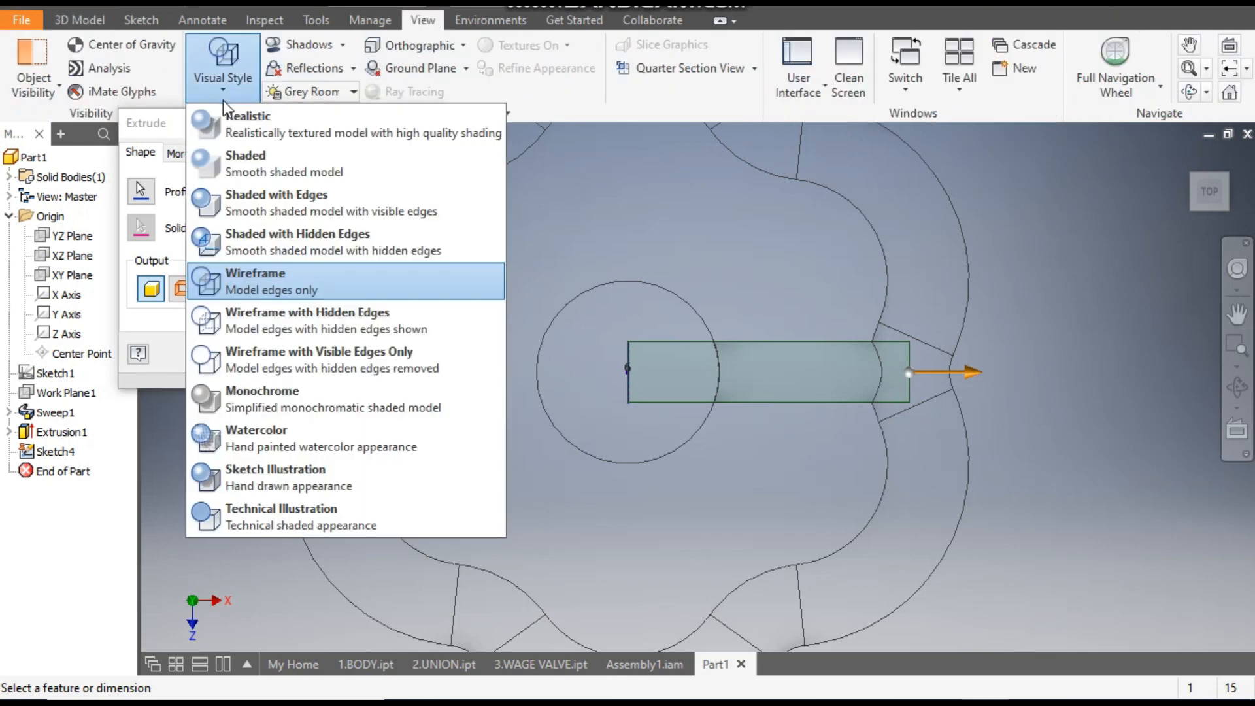
pyautogui.click(237, 111)
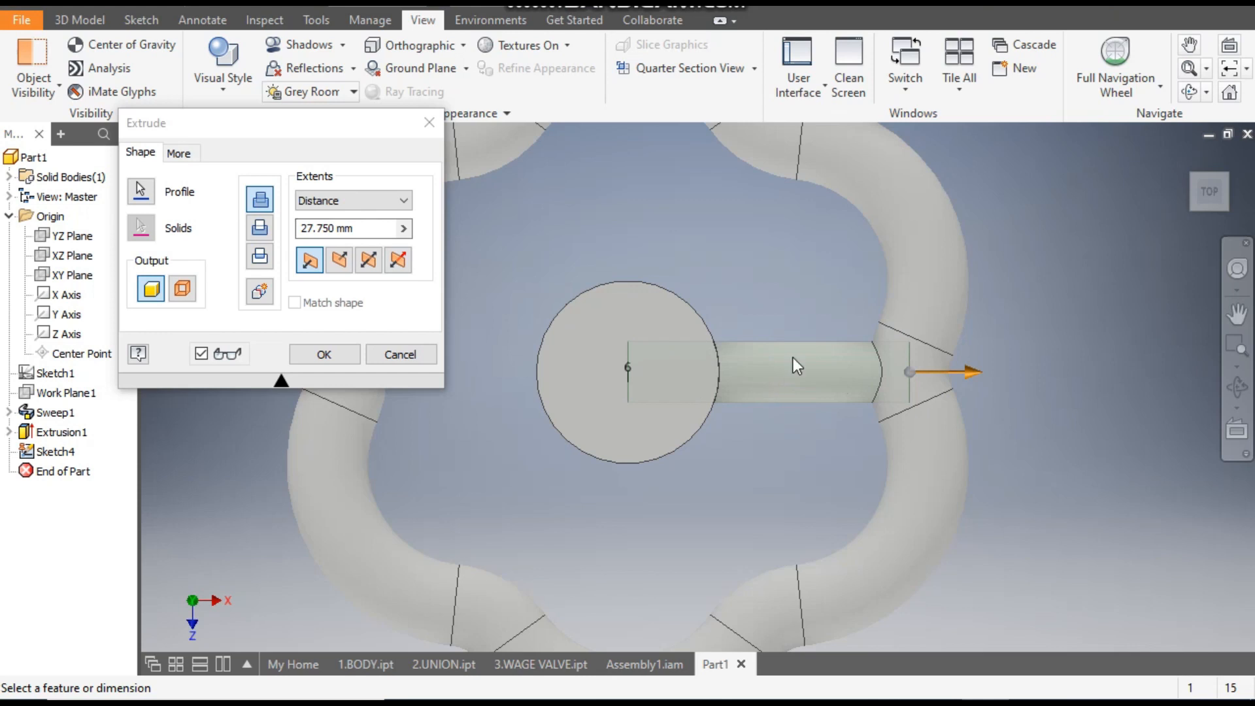
pyautogui.click(325, 355)
pyautogui.scroll(-3, 726, 283)
pyautogui.moveTo(726, 283); pyautogui.dragTo(731, 319, button='middle')
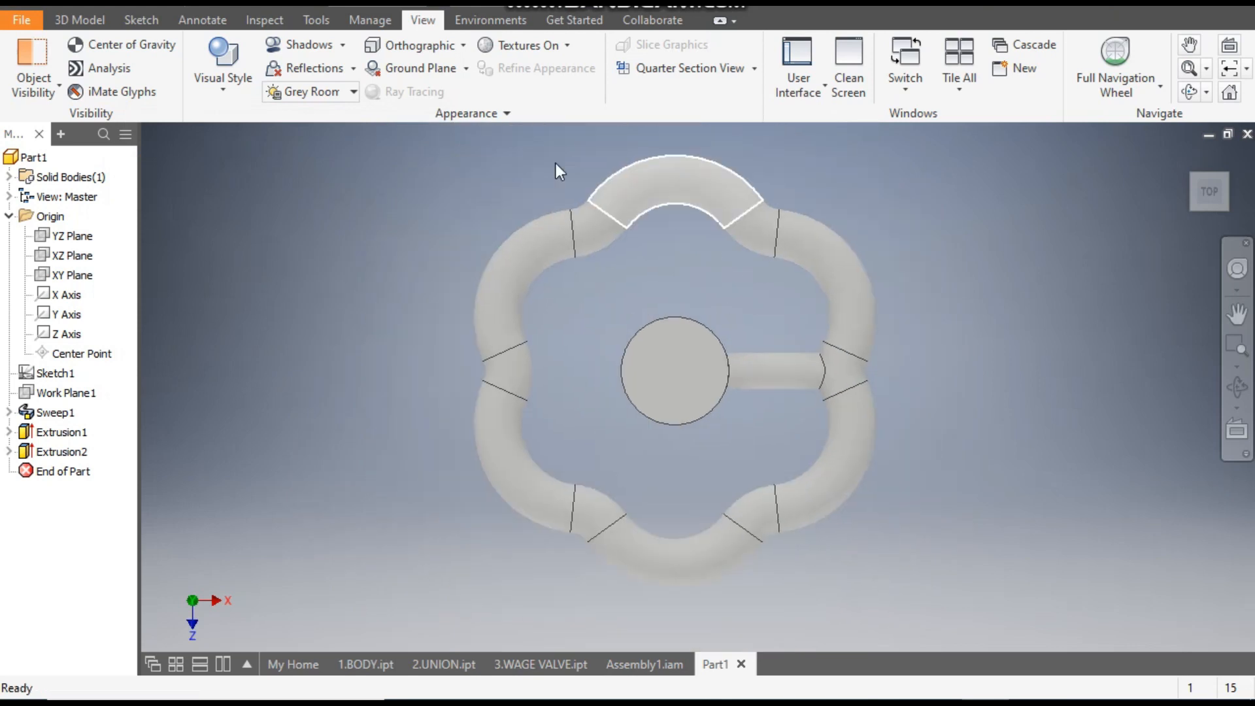
# - Create a circular pattern of the spoke about the hub's axis with 6 occurrences over 360 degrees
pyautogui.click(79, 21)
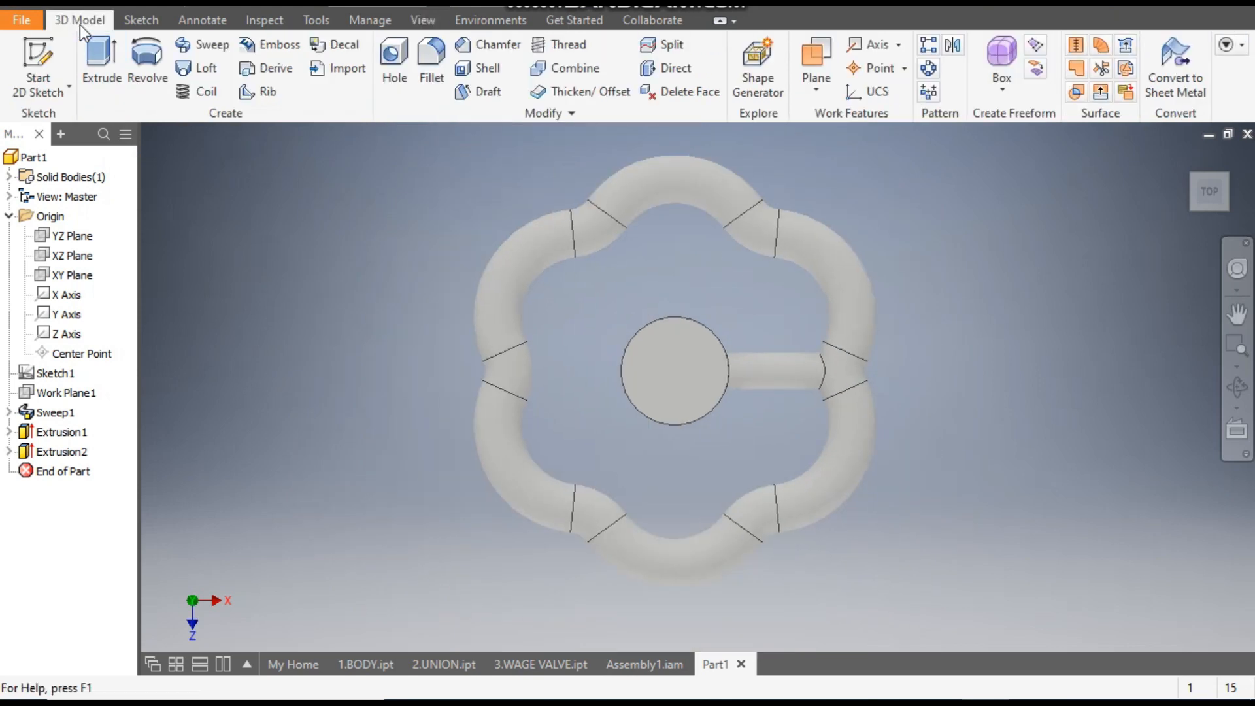
pyautogui.click(928, 70)
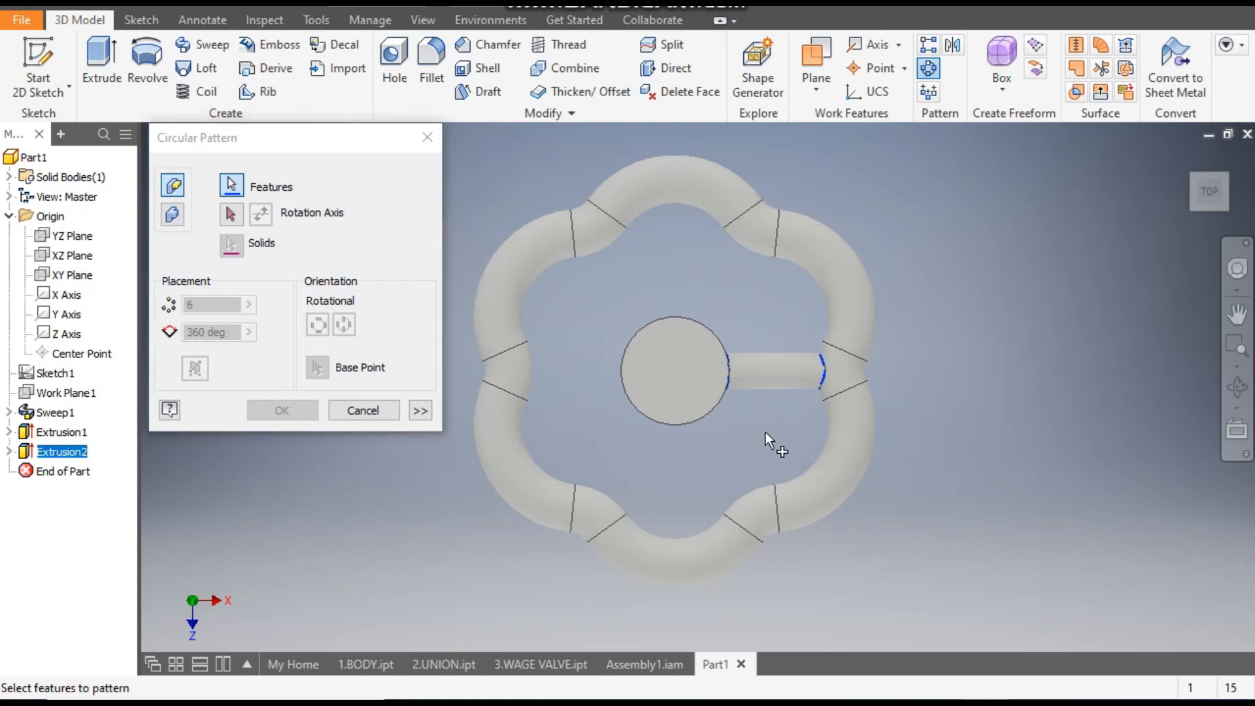
pyautogui.click(230, 214)
pyautogui.click(230, 214)
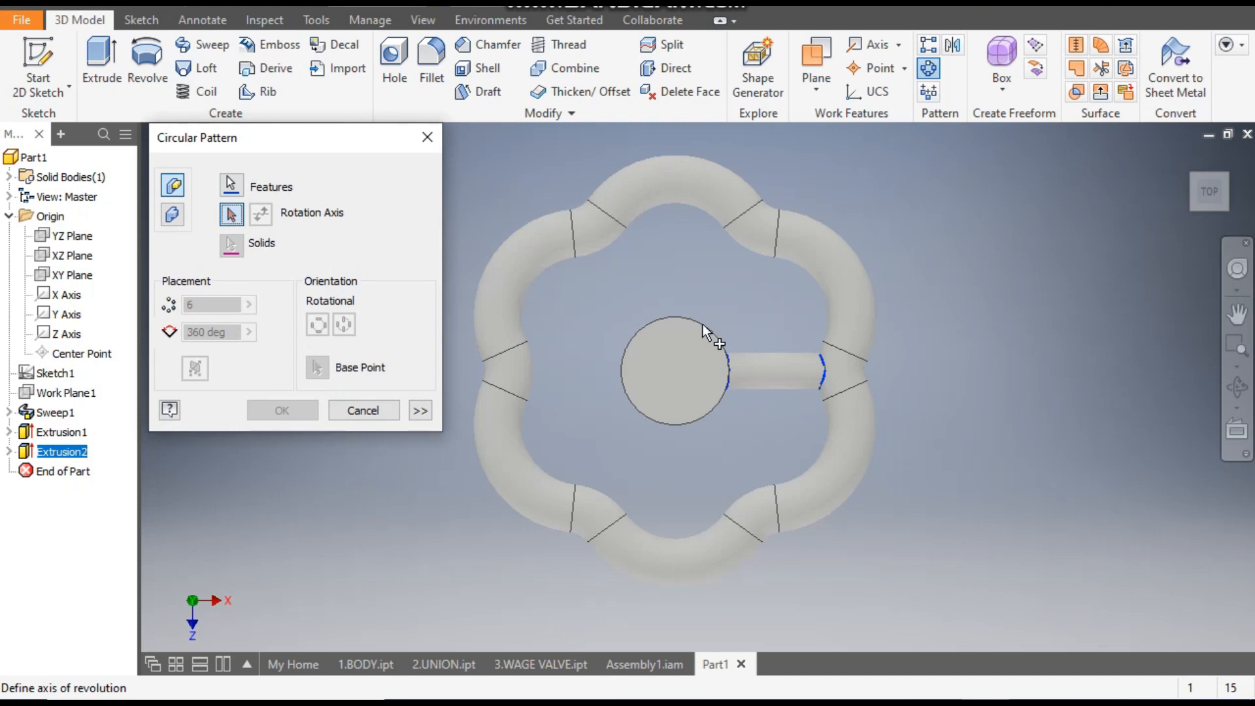
pyautogui.click(1190, 157)
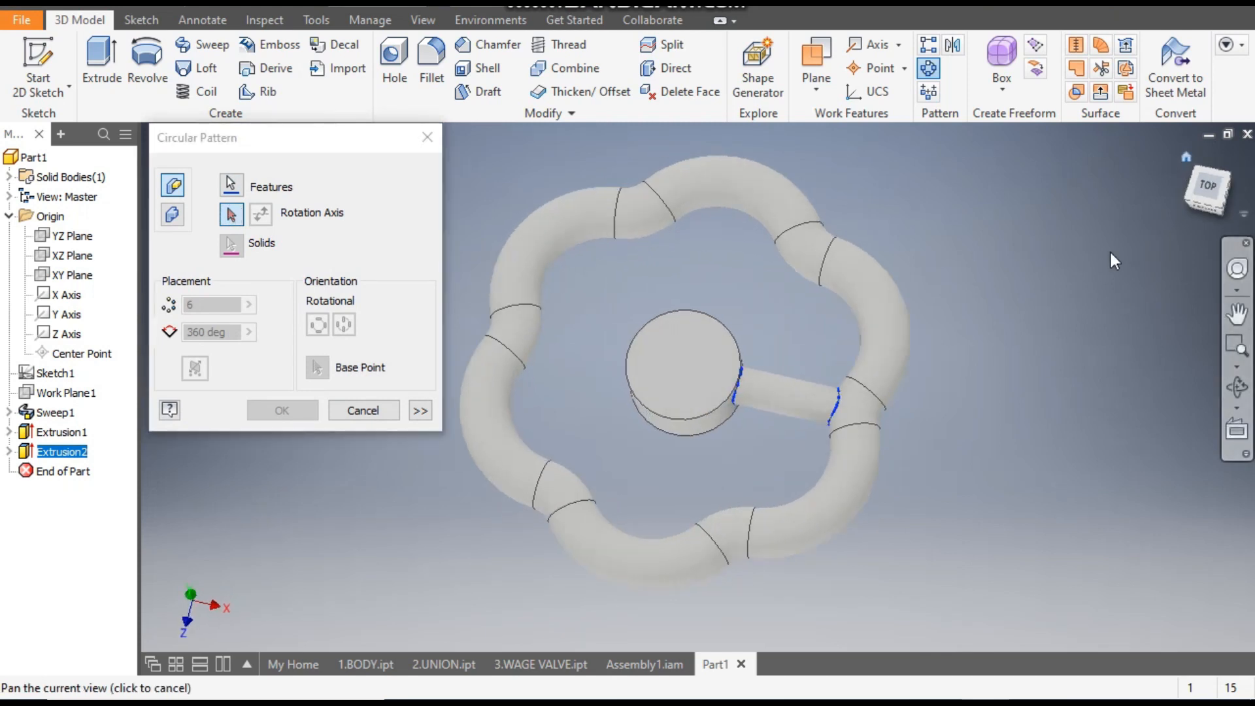
pyautogui.click(677, 410)
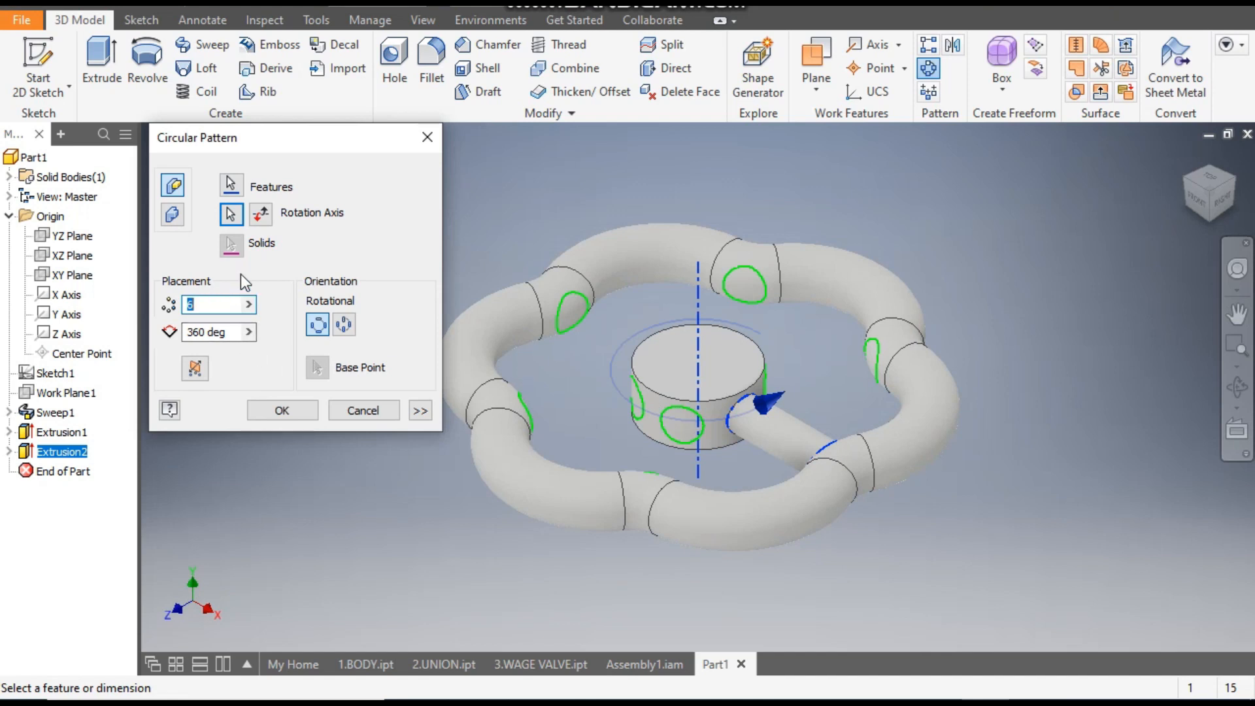
pyautogui.click(303, 413)
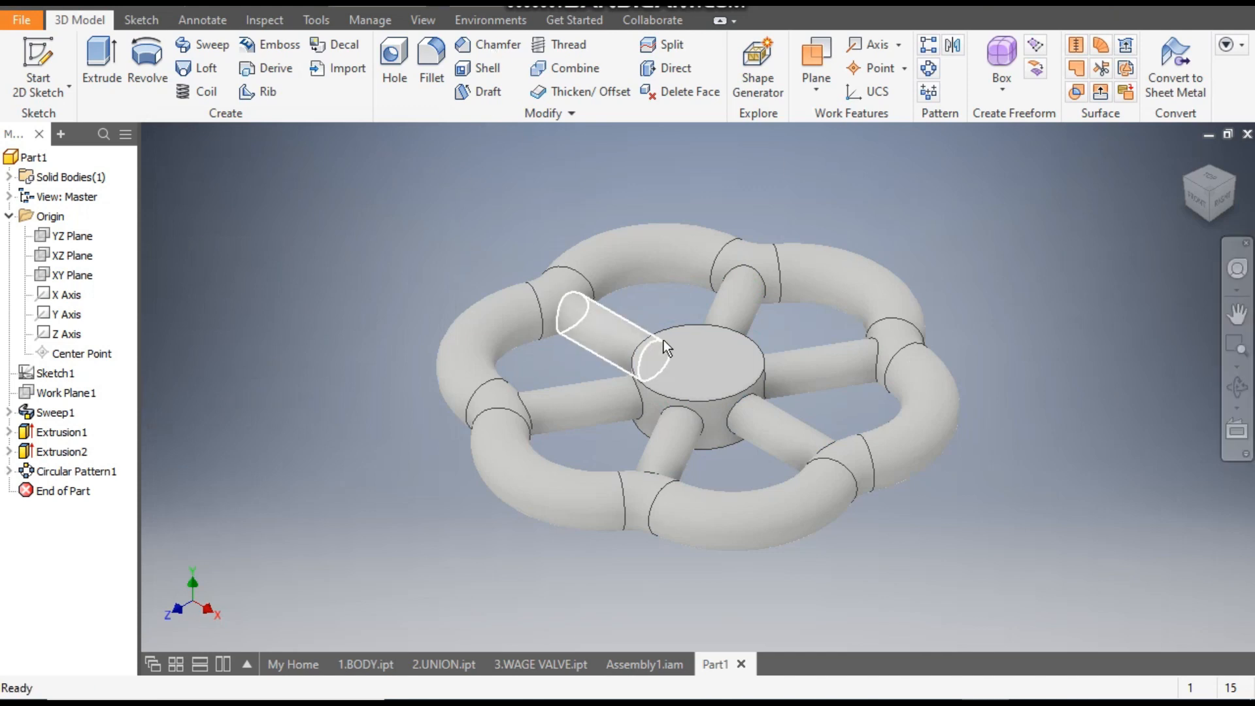
# - Start a sketch on the hub's top face, check the hub opening in Assembly1.iam and return to Part1
pyautogui.click(690, 365)
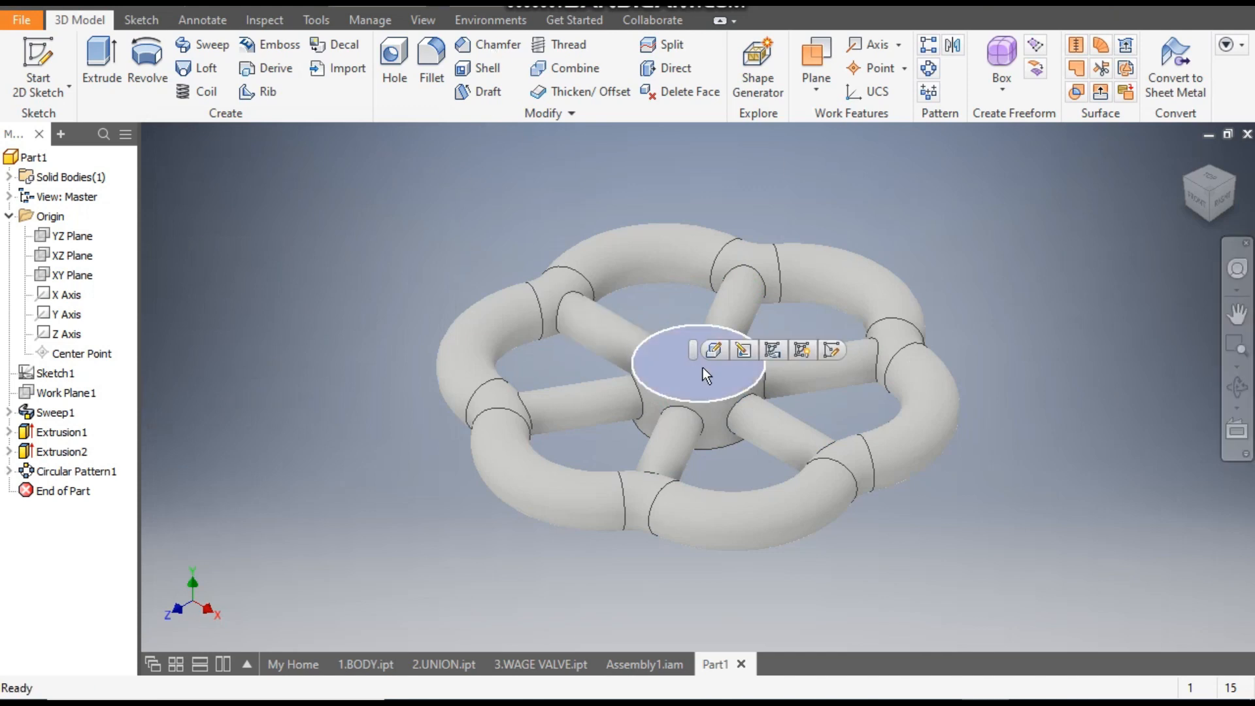
pyautogui.click(831, 351)
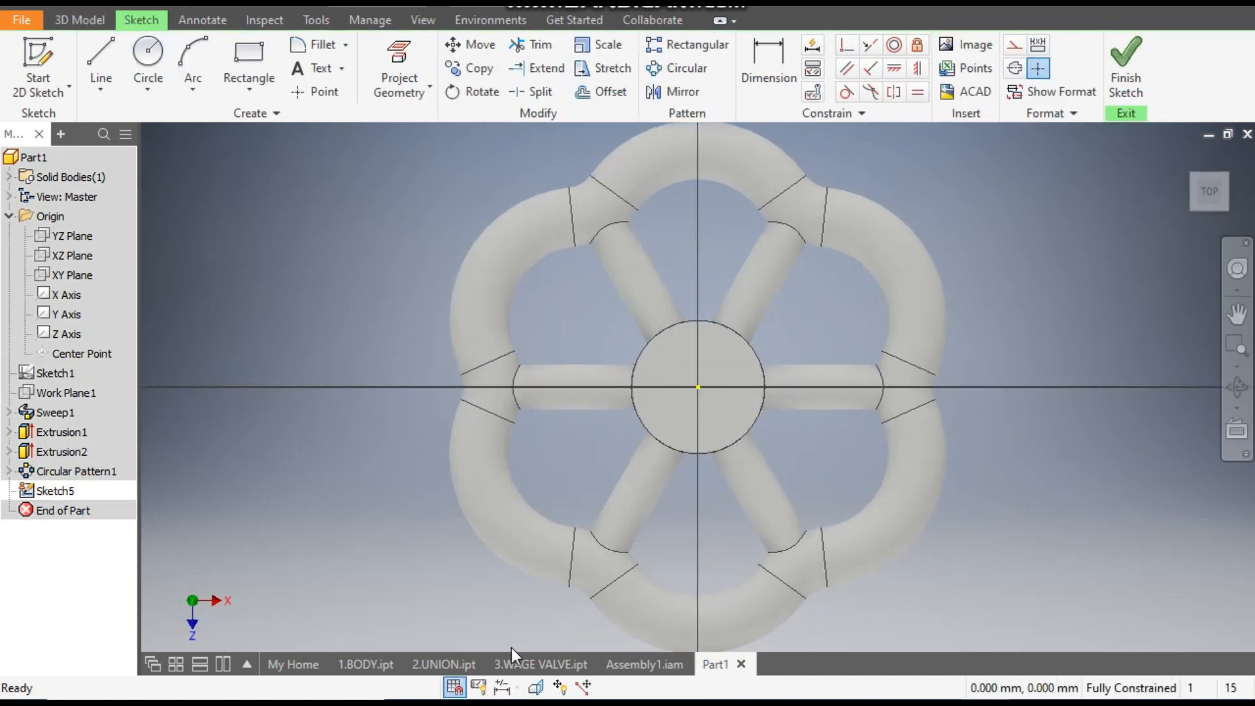
pyautogui.click(630, 664)
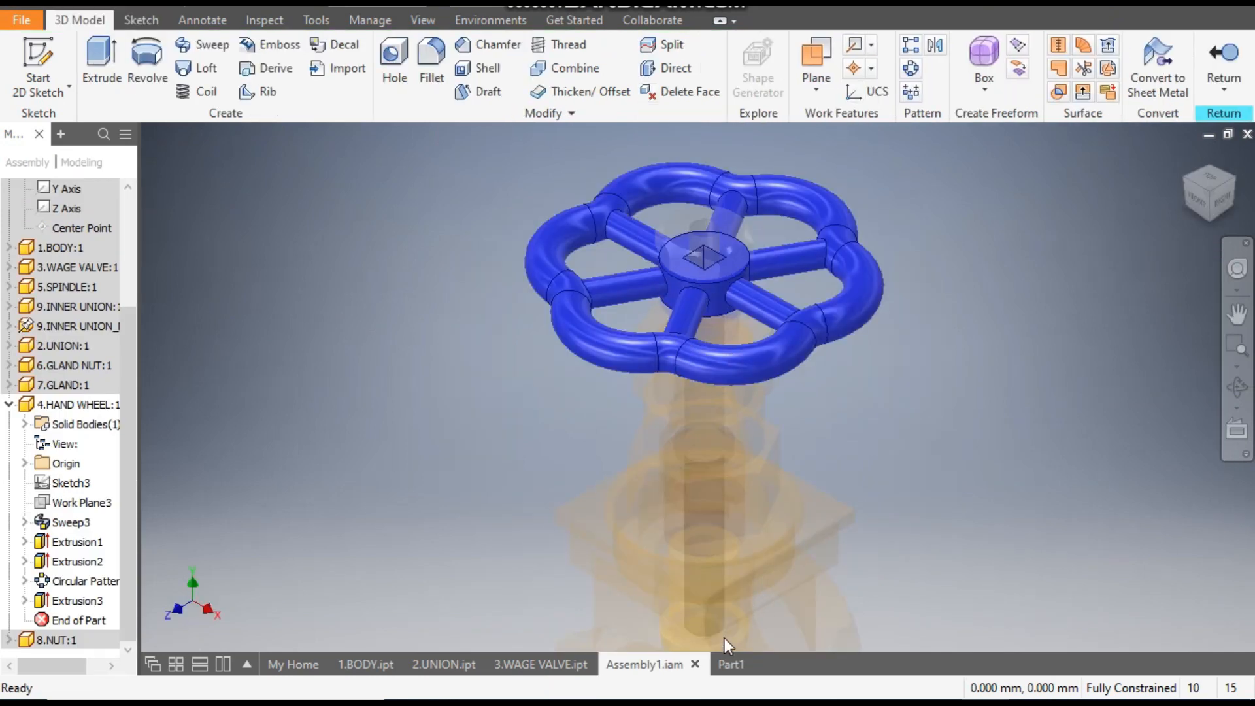
pyautogui.click(728, 662)
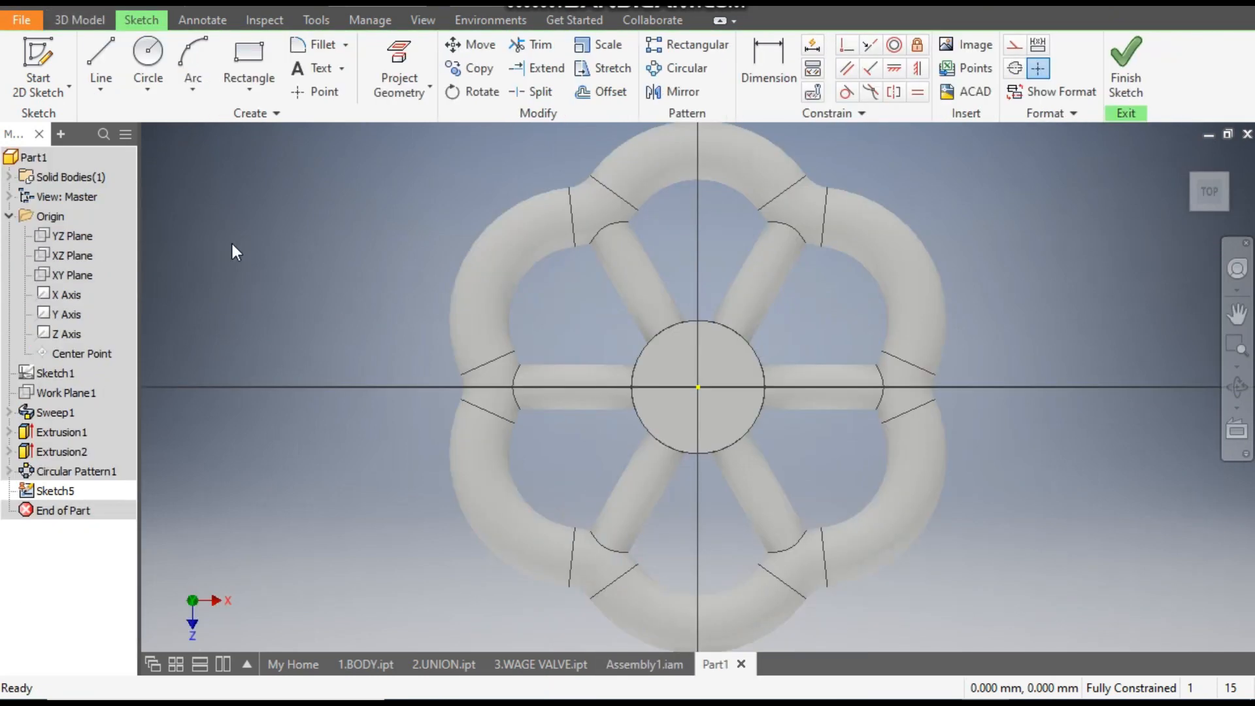
# - Draw a 6 mm by 6 mm two-point center rectangle centred on the hub's origin
pyautogui.click(237, 90)
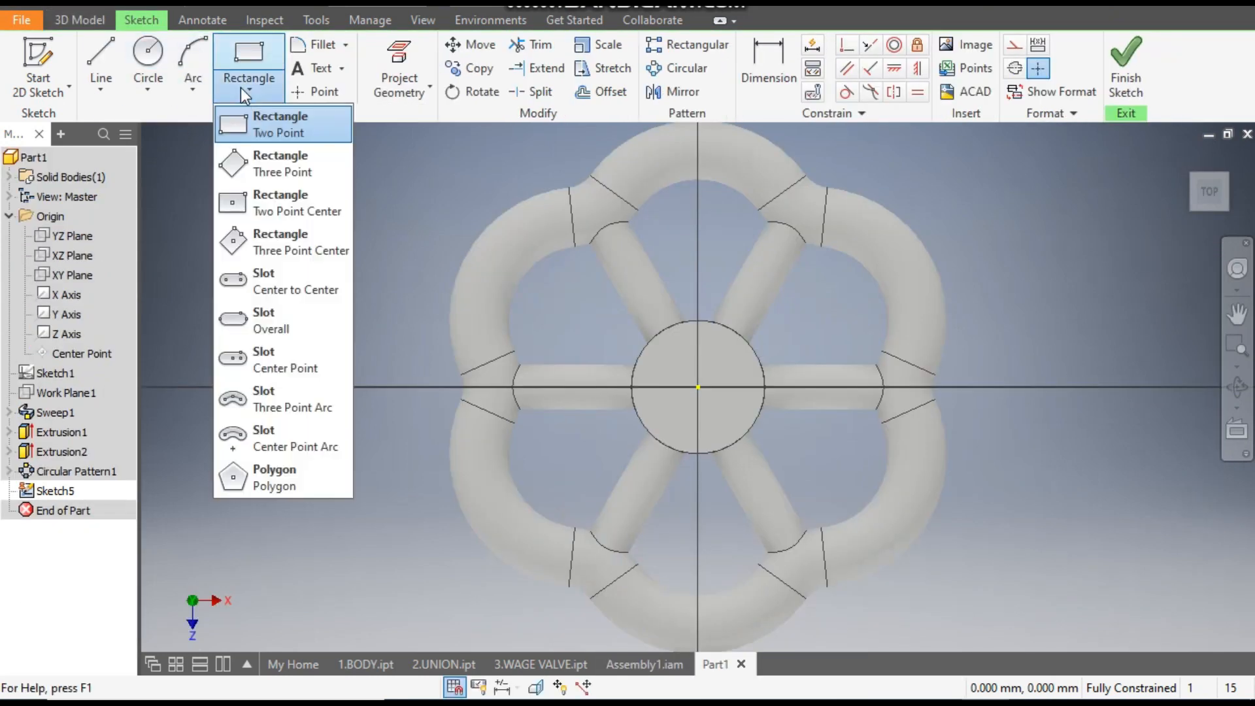
pyautogui.click(299, 210)
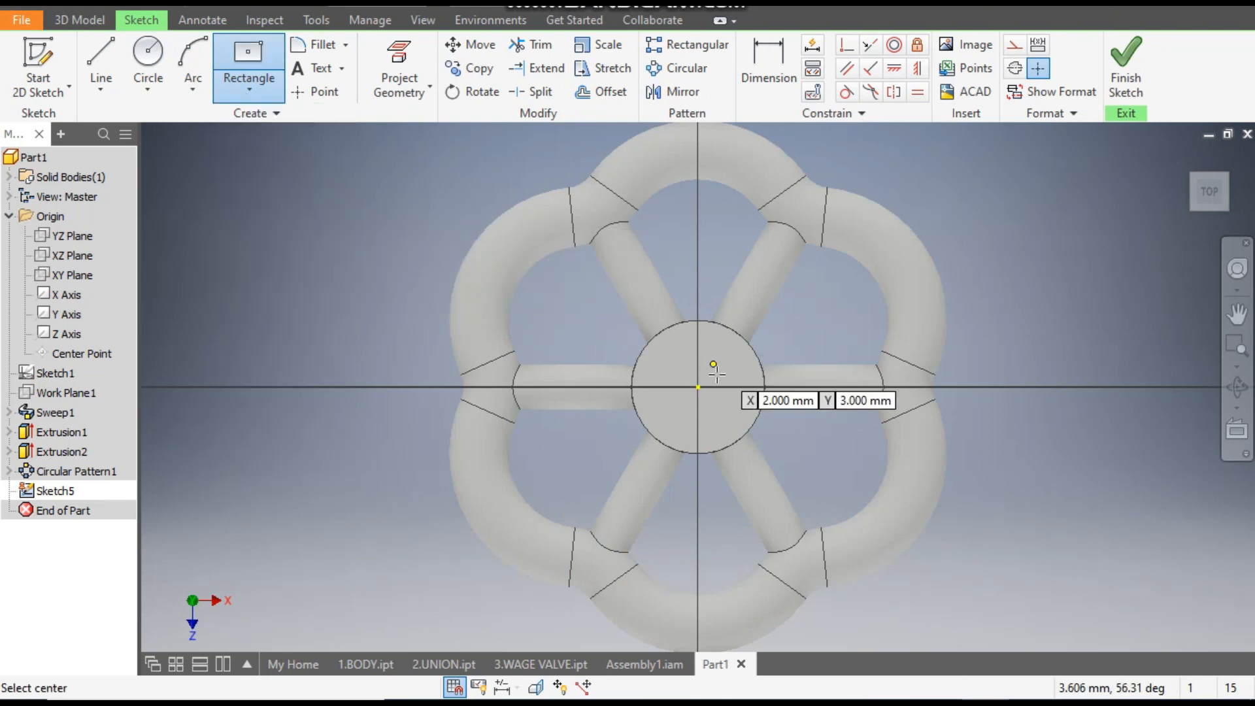
pyautogui.click(698, 387)
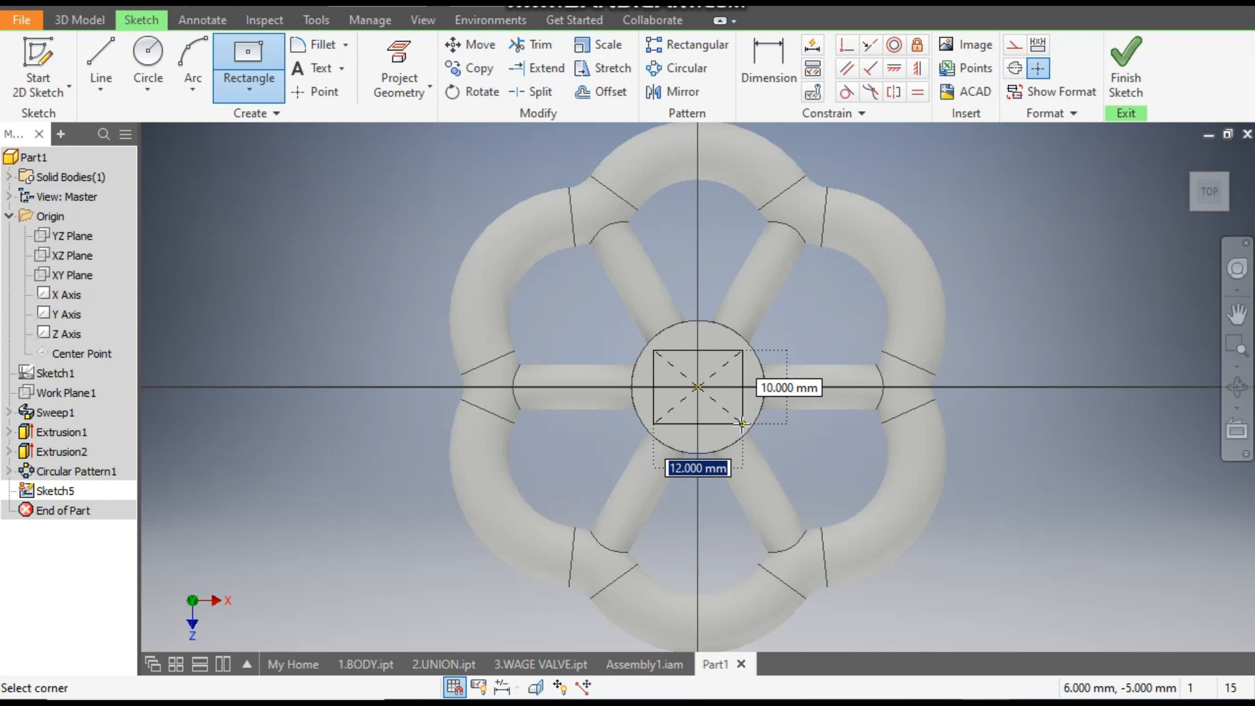
pyautogui.write('6')
pyautogui.press('Tab')
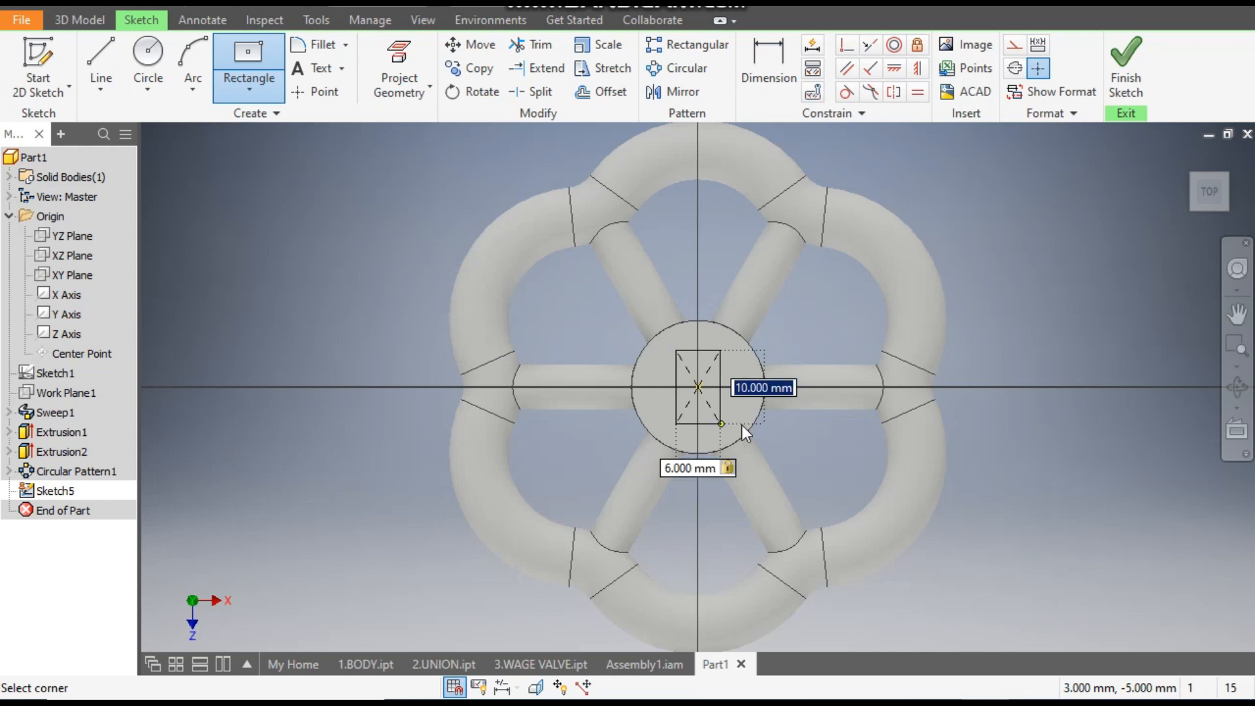
pyautogui.write('6')
pyautogui.press('Tab')
pyautogui.press('Return')
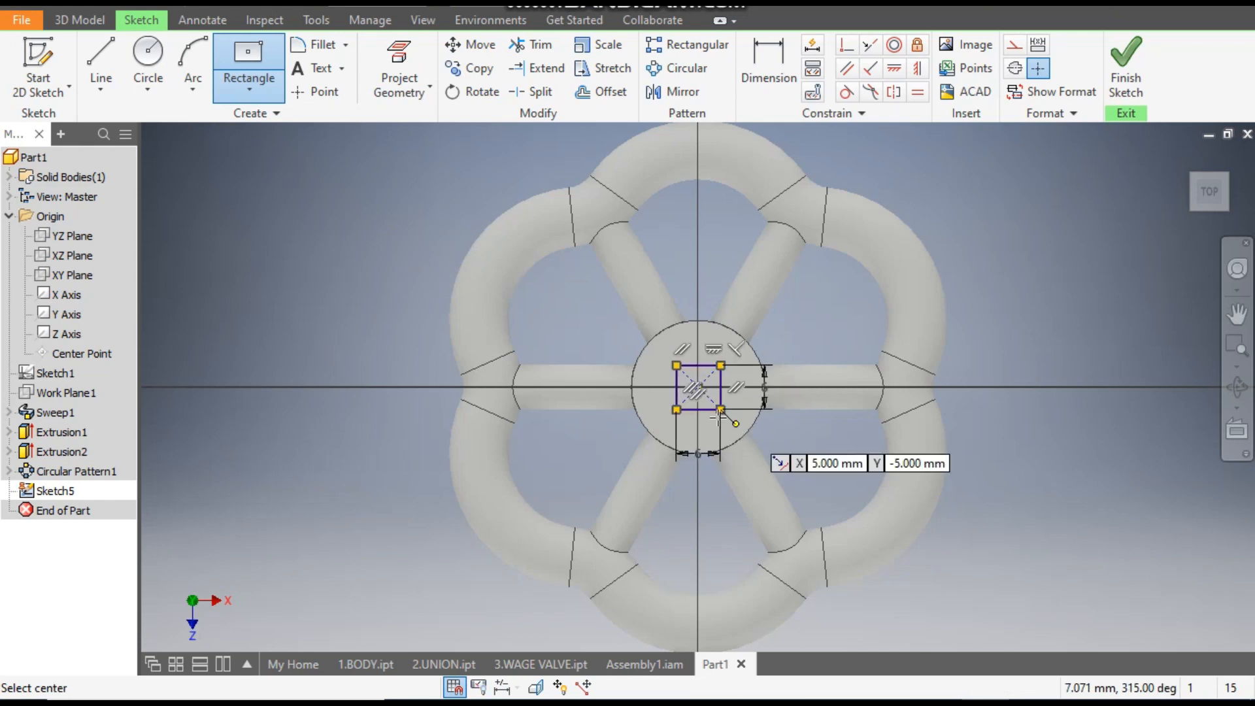
# - Cut-extrude the square profile 23 mm down through the hub
pyautogui.click(92, 20)
pyautogui.click(101, 65)
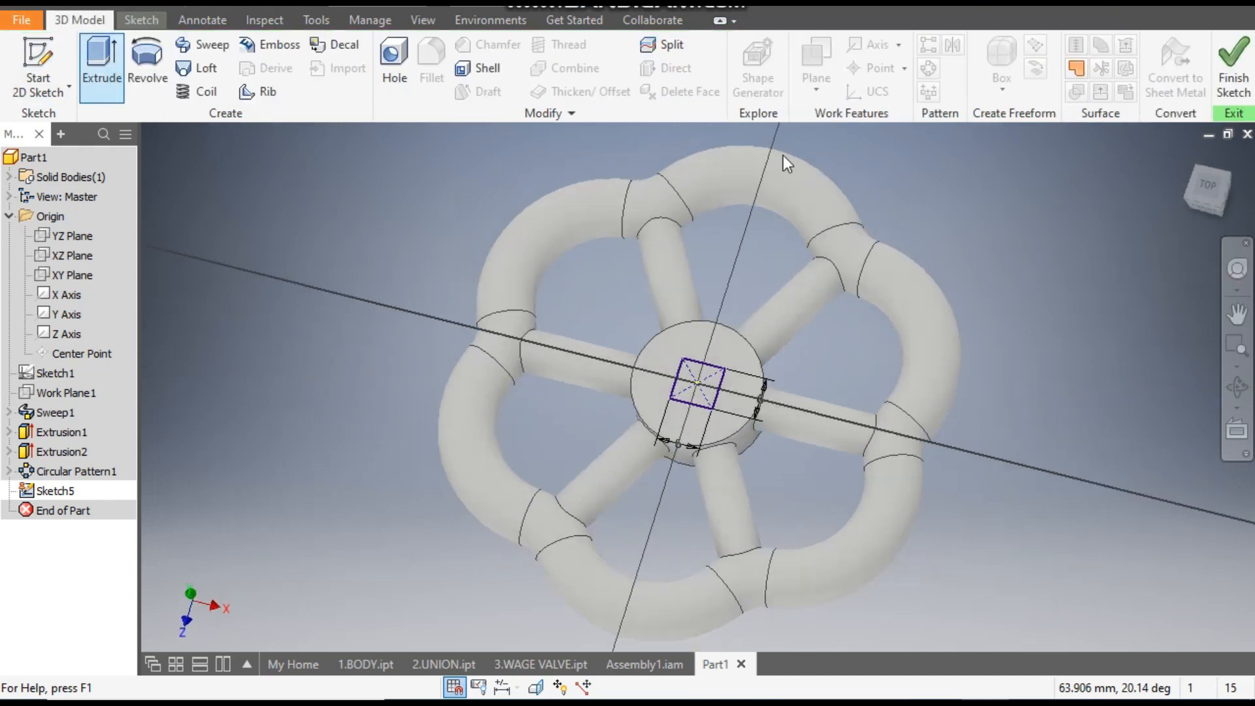
pyautogui.moveTo(700, 140); pyautogui.dragTo(744, 509)
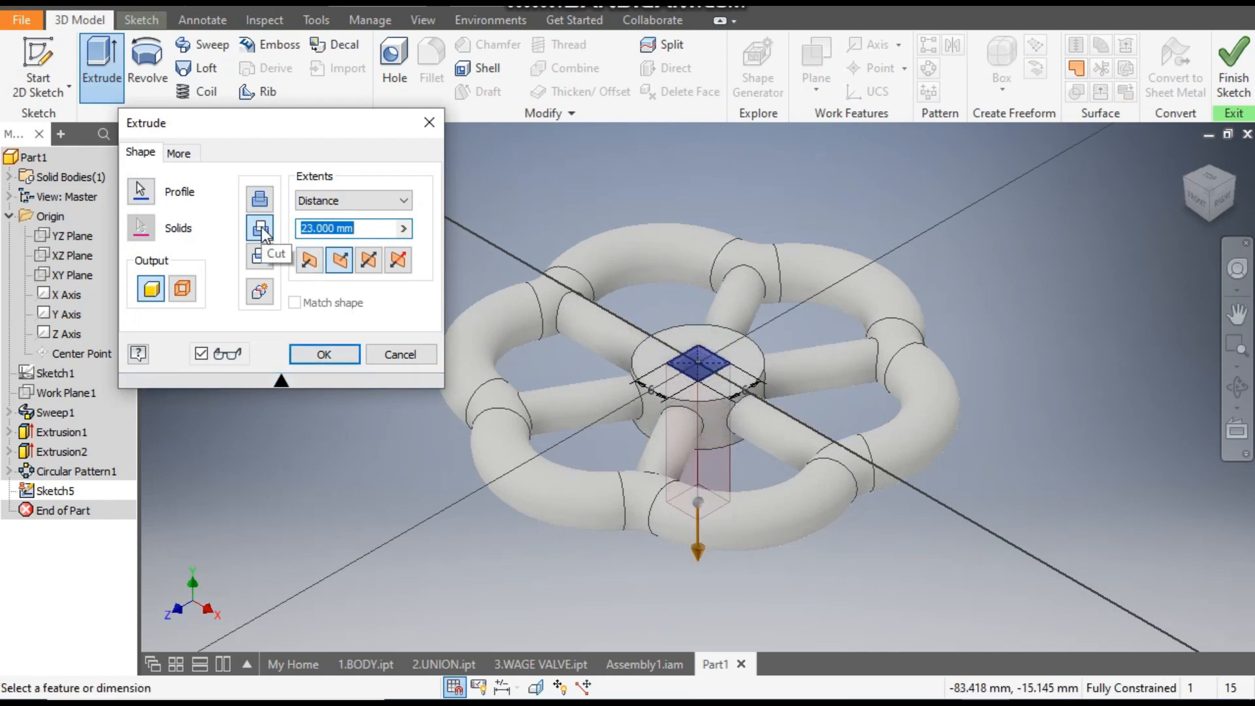
pyautogui.click(323, 354)
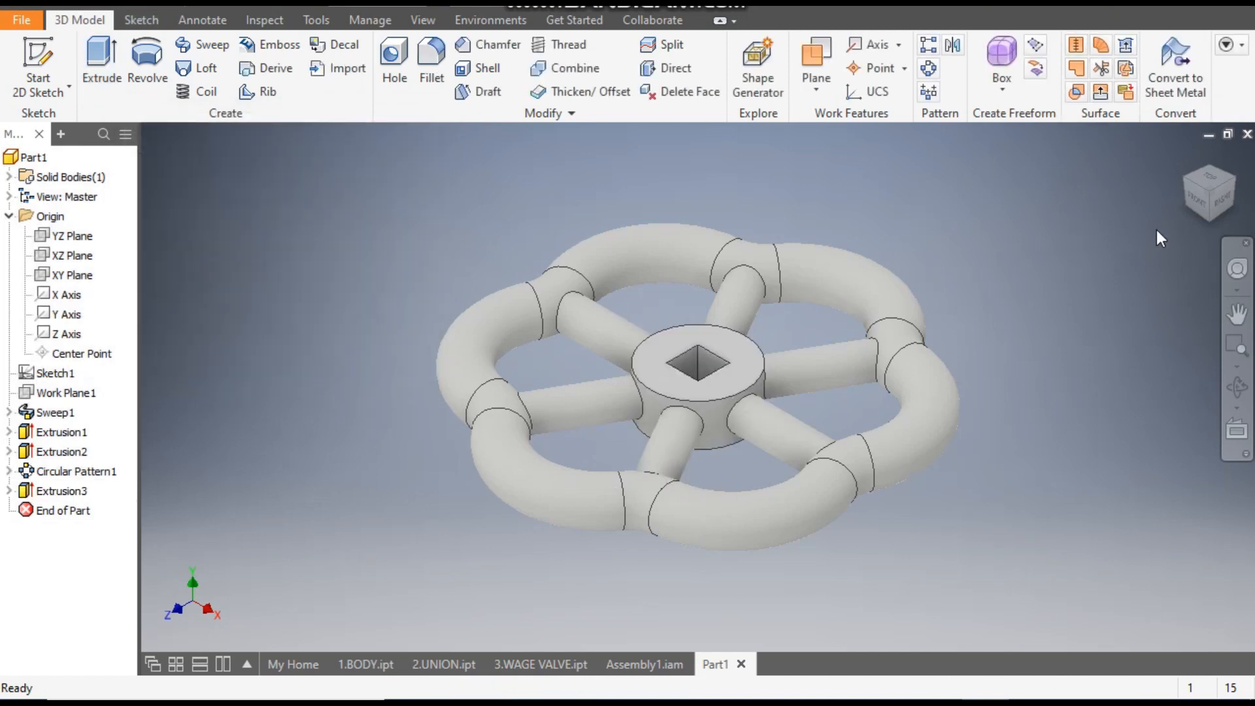
# - Apply the Blue - Wall Paint - Glossy appearance to the hand wheel
pyautogui.moveTo(1217, 179); pyautogui.dragTo(1148, 238)
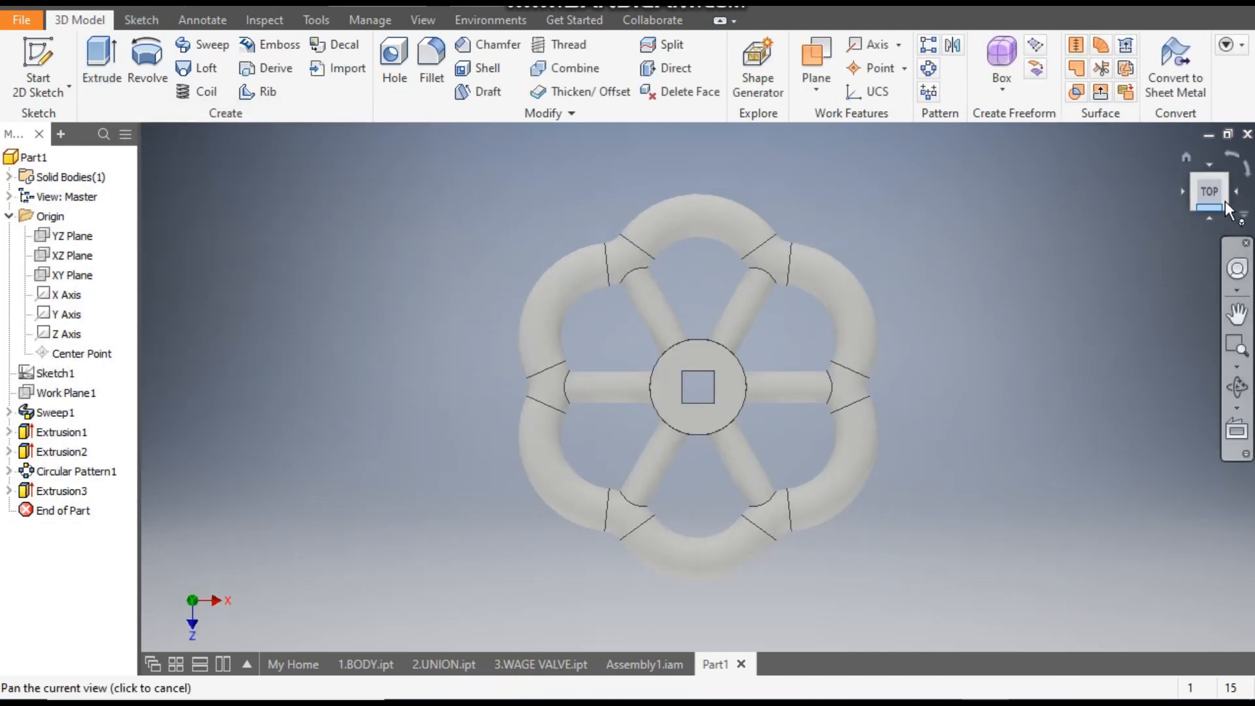
pyautogui.click(1186, 158)
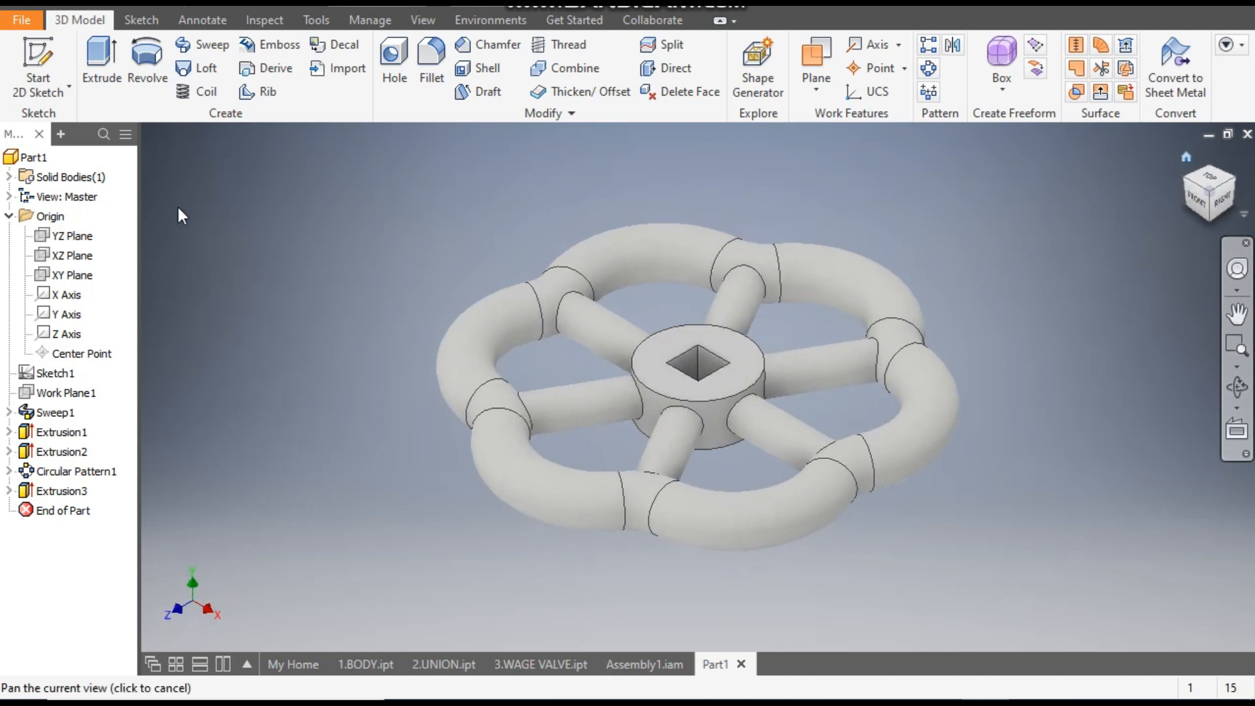
pyautogui.click(472, 6)
pyautogui.moveTo(641, 139); pyautogui.dragTo(650, 68)
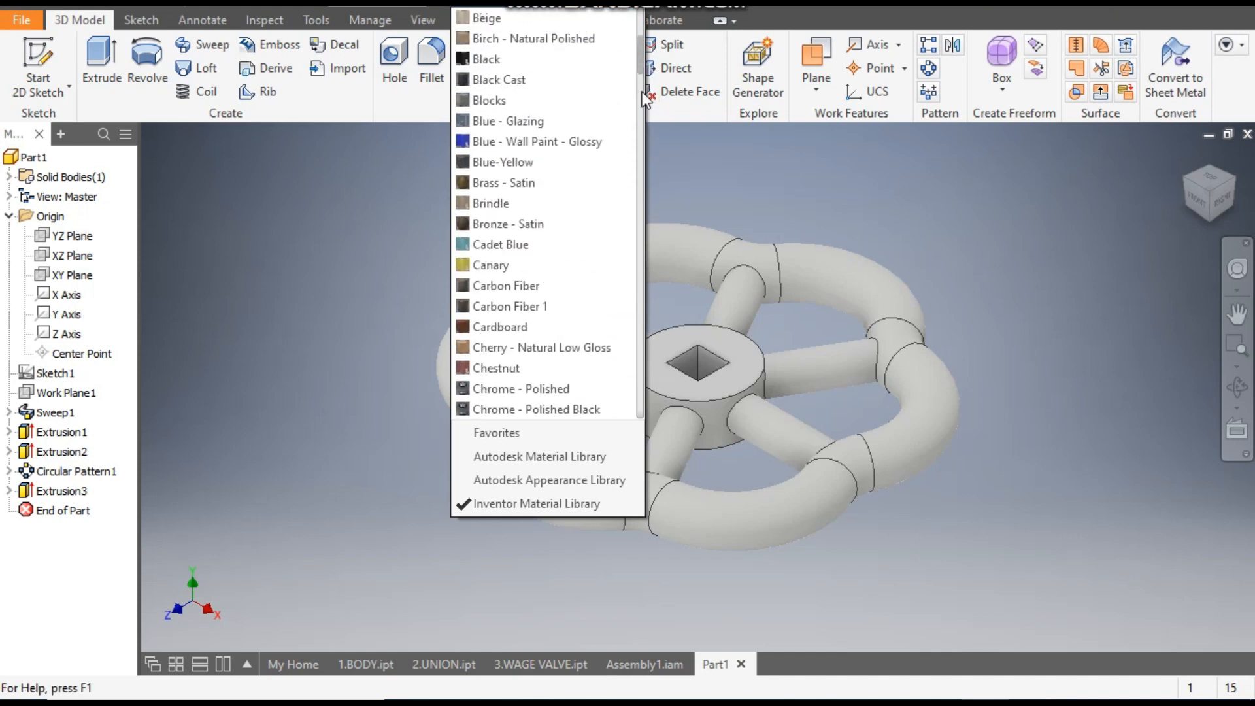
pyautogui.click(583, 142)
pyautogui.moveTo(983, 222); pyautogui.dragTo(991, 215, button='middle')
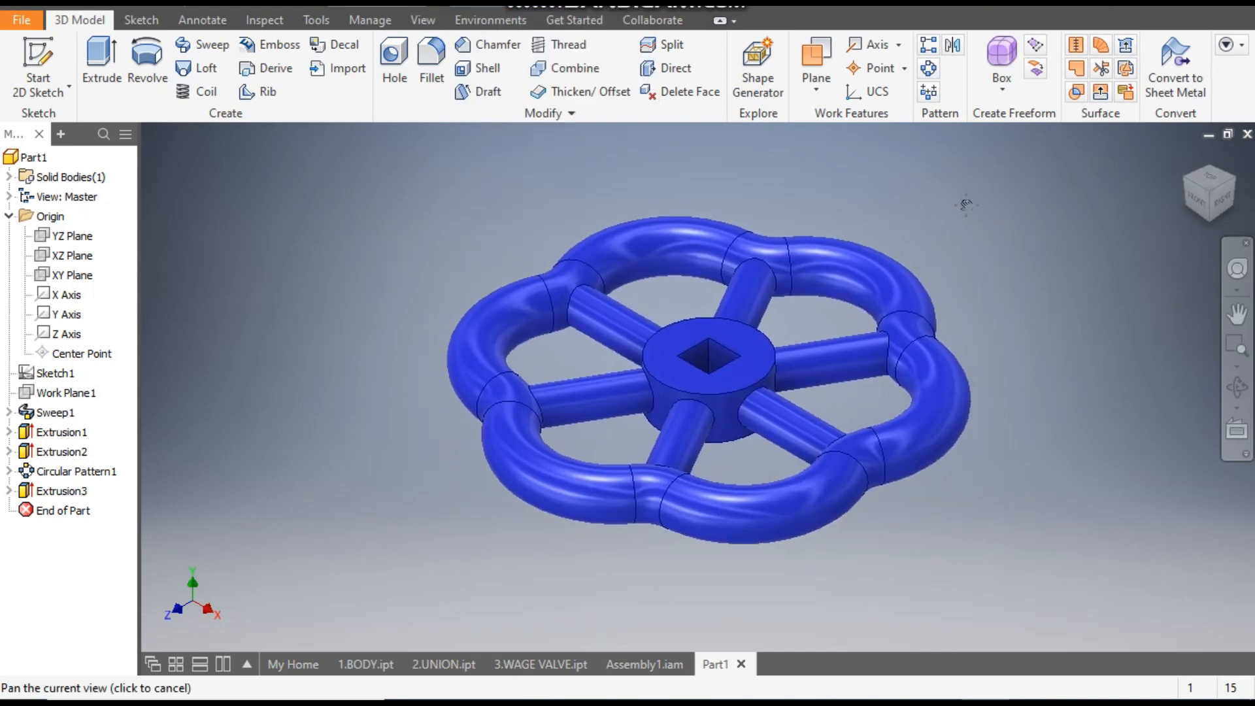
# - Save the part as 4.HANDLE WHEEL in the gate valve 2 folder
pyautogui.hotkey('ctrl', 's')
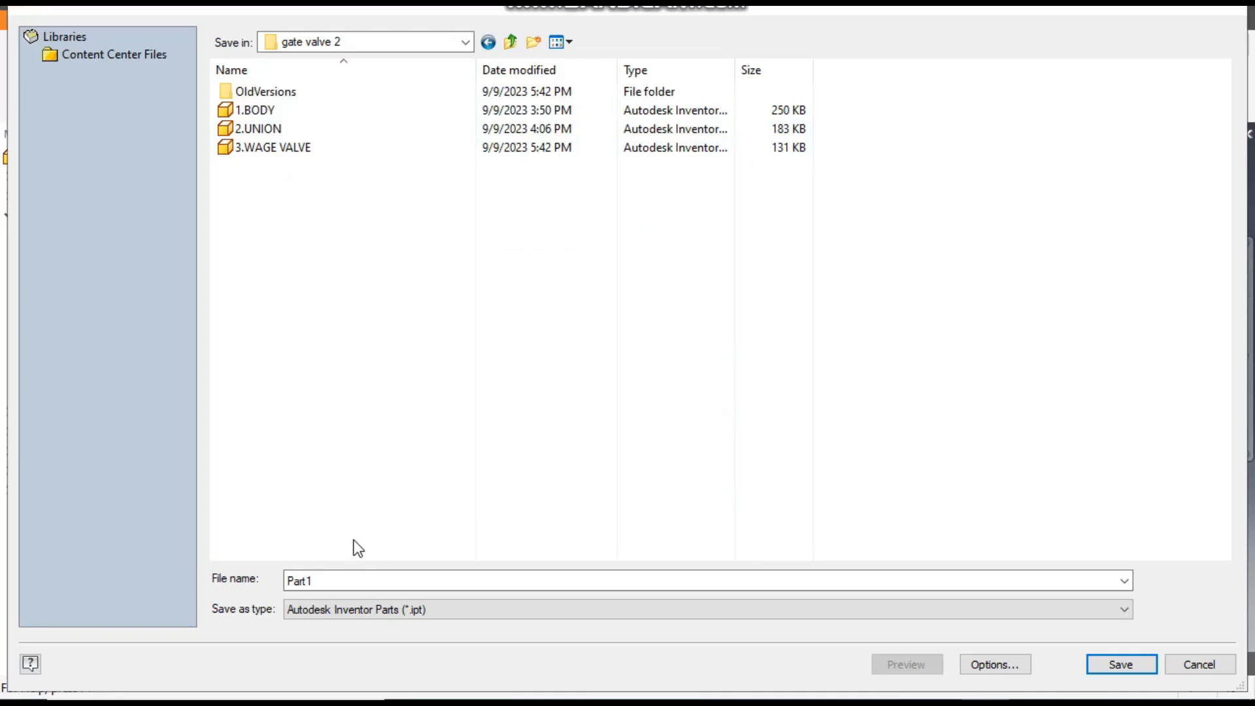
pyautogui.write('4.')
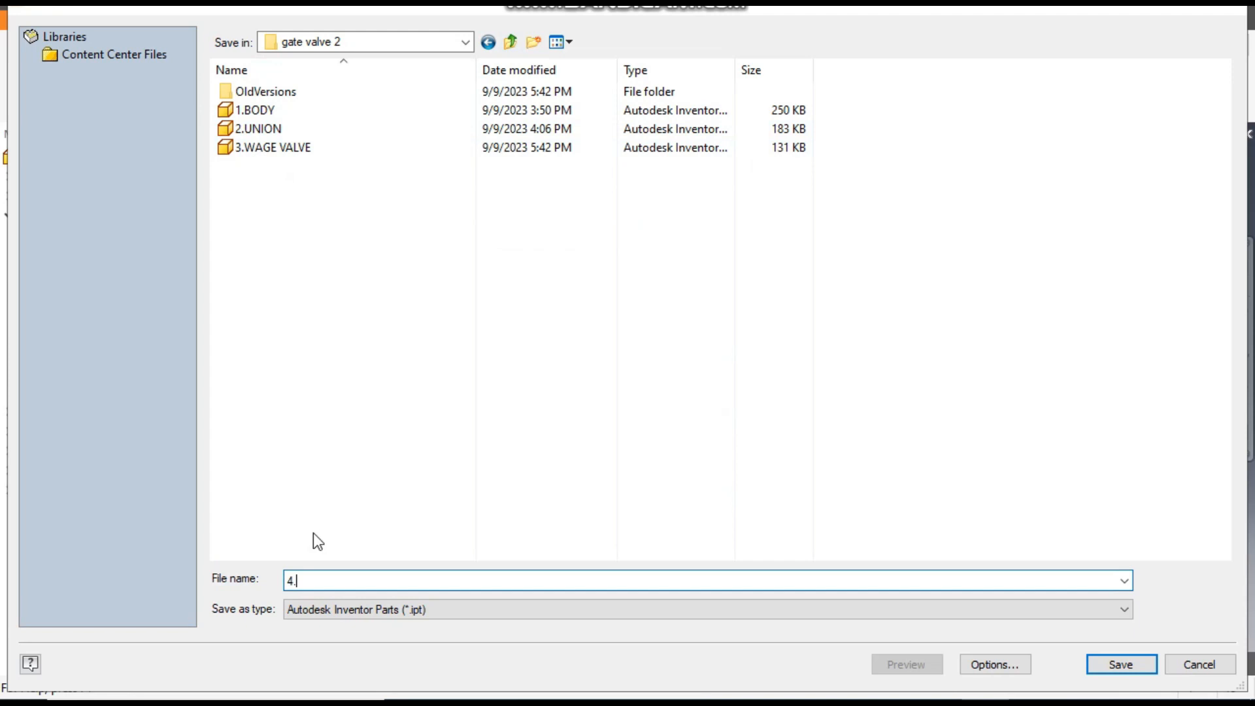
pyautogui.write('HA')
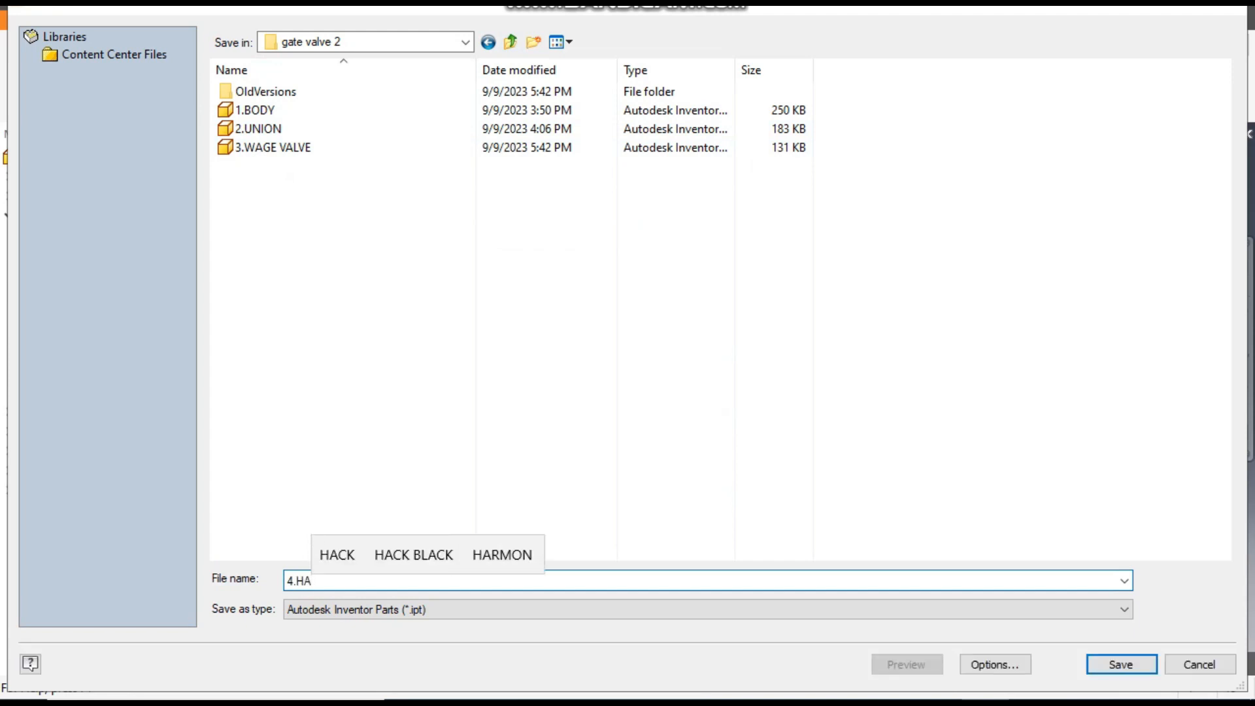
pyautogui.write('NDLE W')
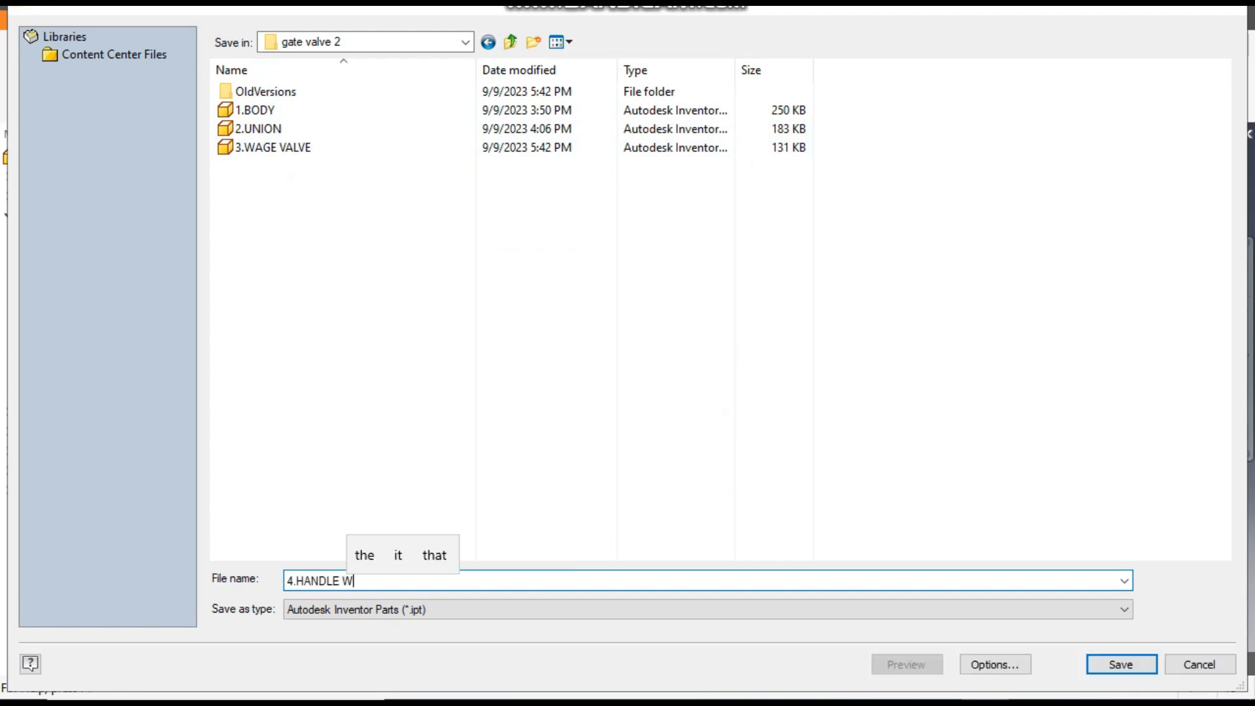
pyautogui.write('HEEL')
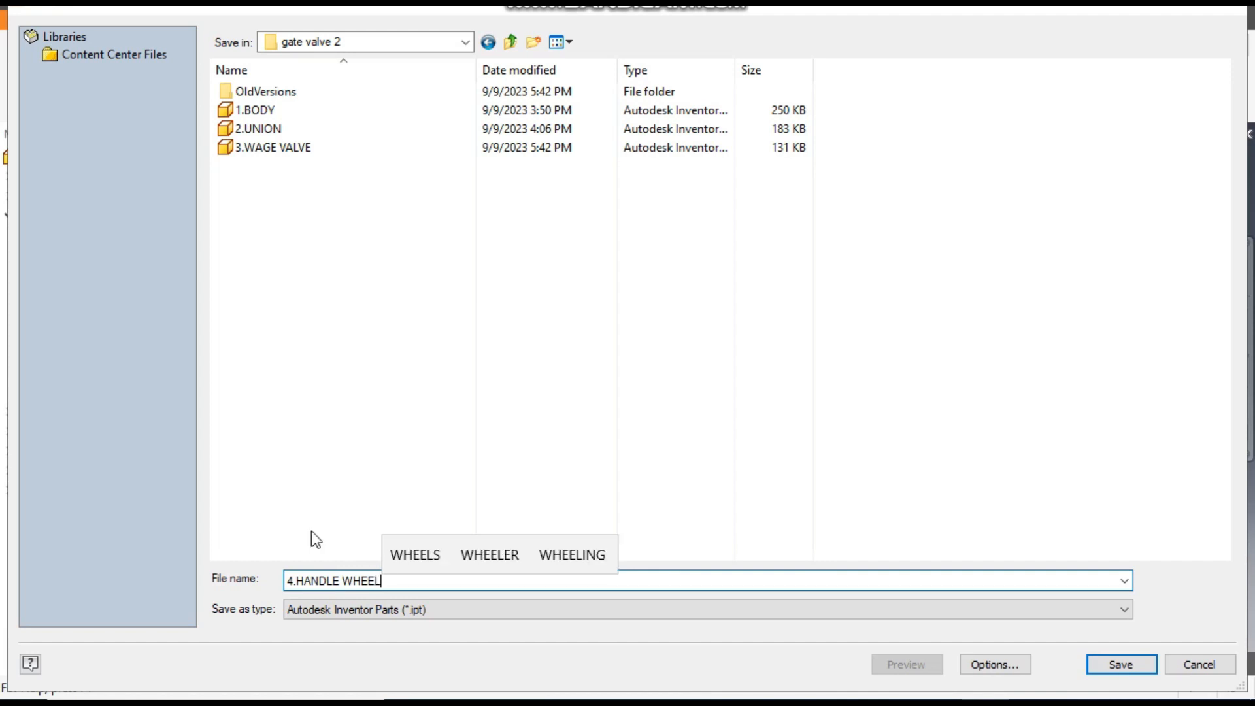
pyautogui.click(1111, 666)
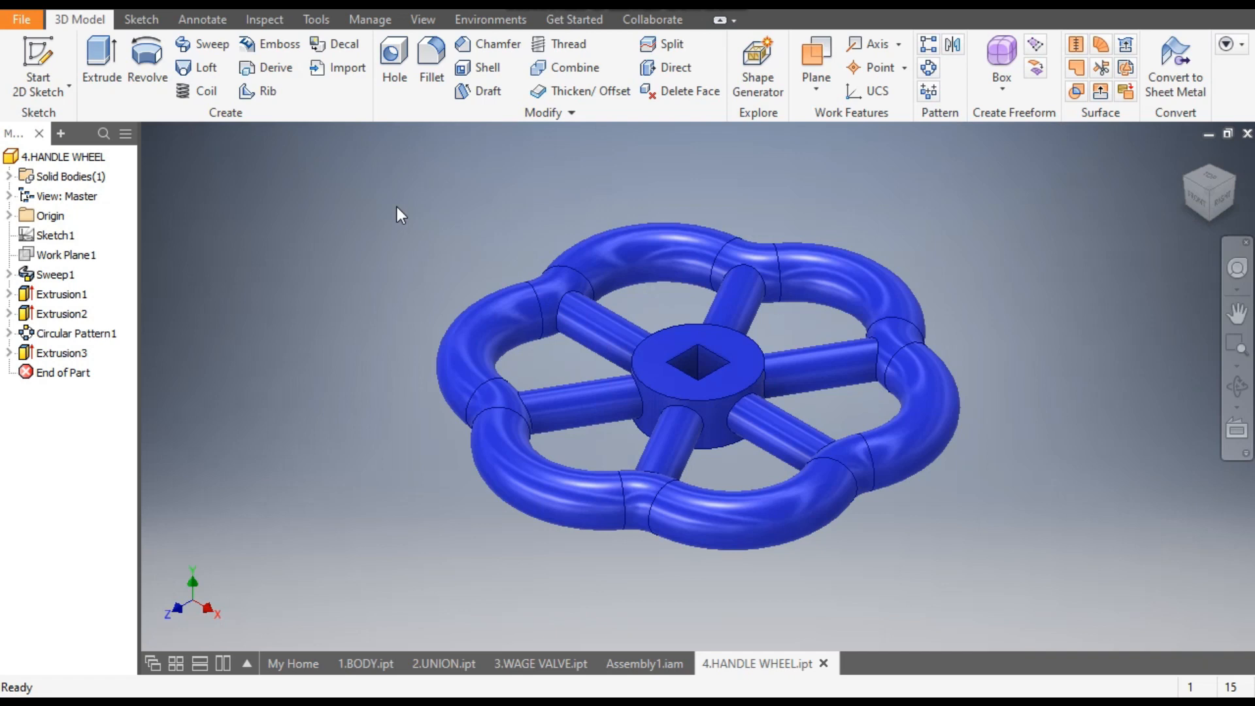
# - Return to the top level of Assembly1.iam and open the spindle in place to examine its shape
pyautogui.click(638, 664)
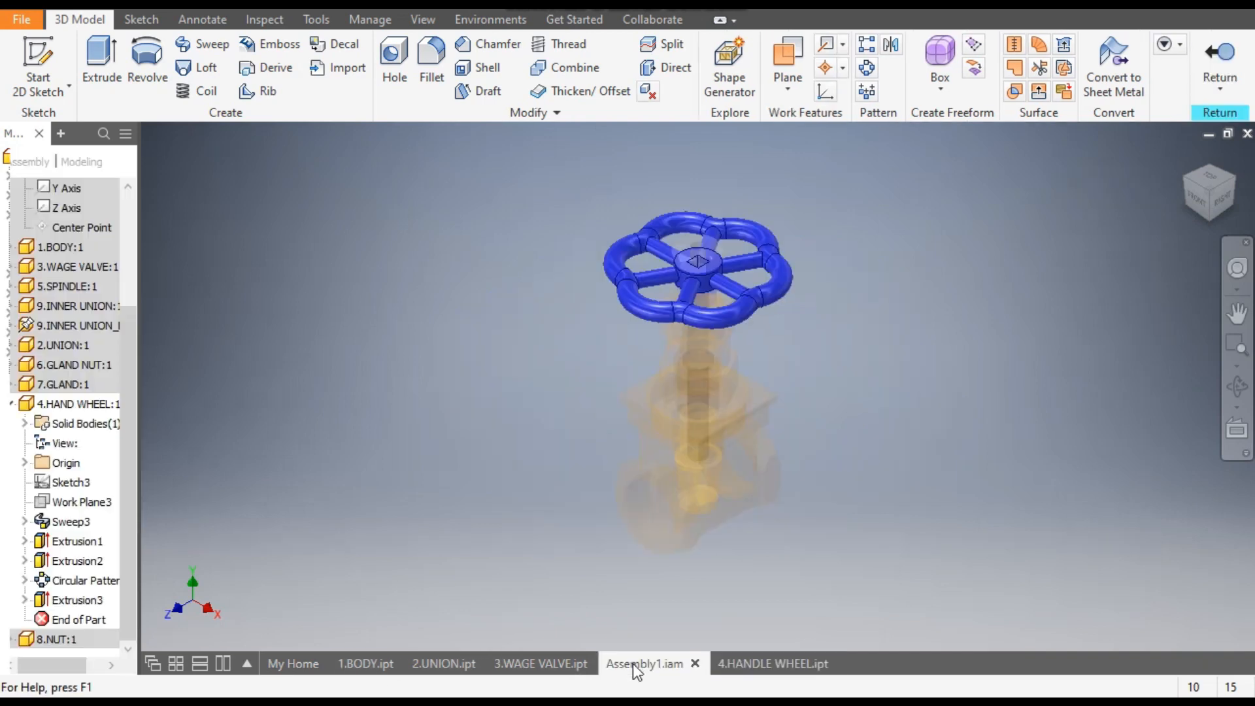
pyautogui.scroll(3, 127, 292)
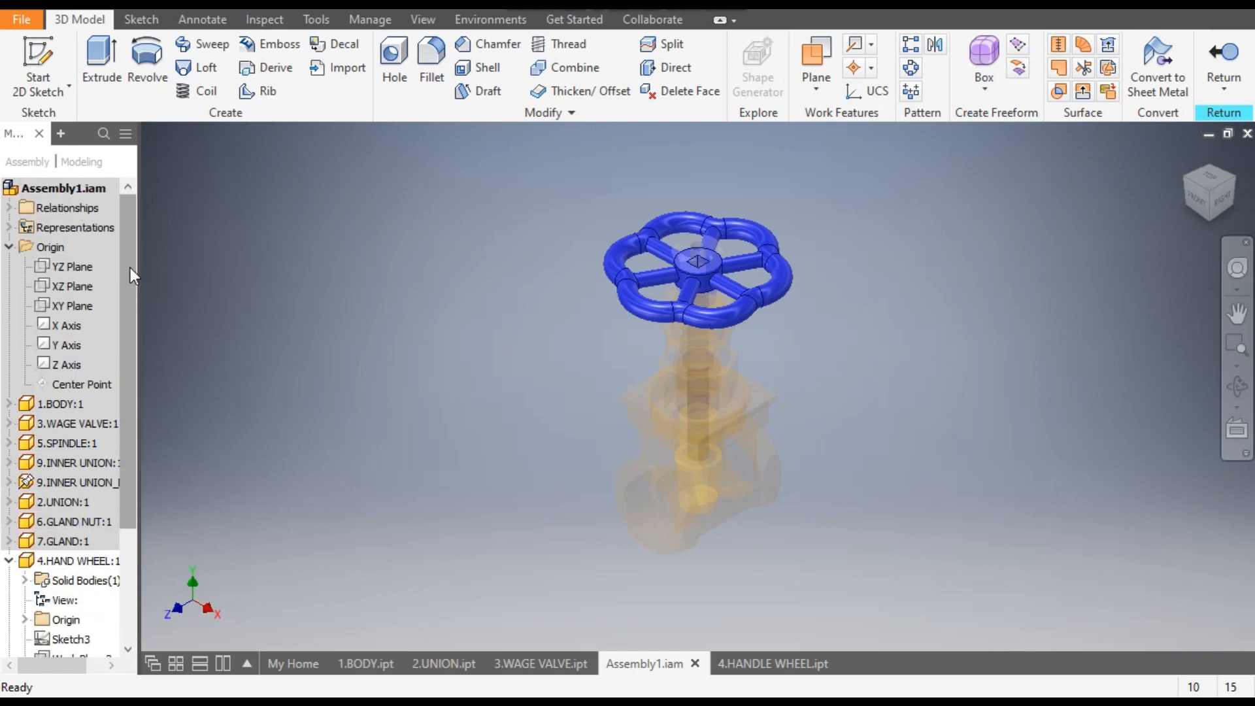
pyautogui.doubleClick(57, 190)
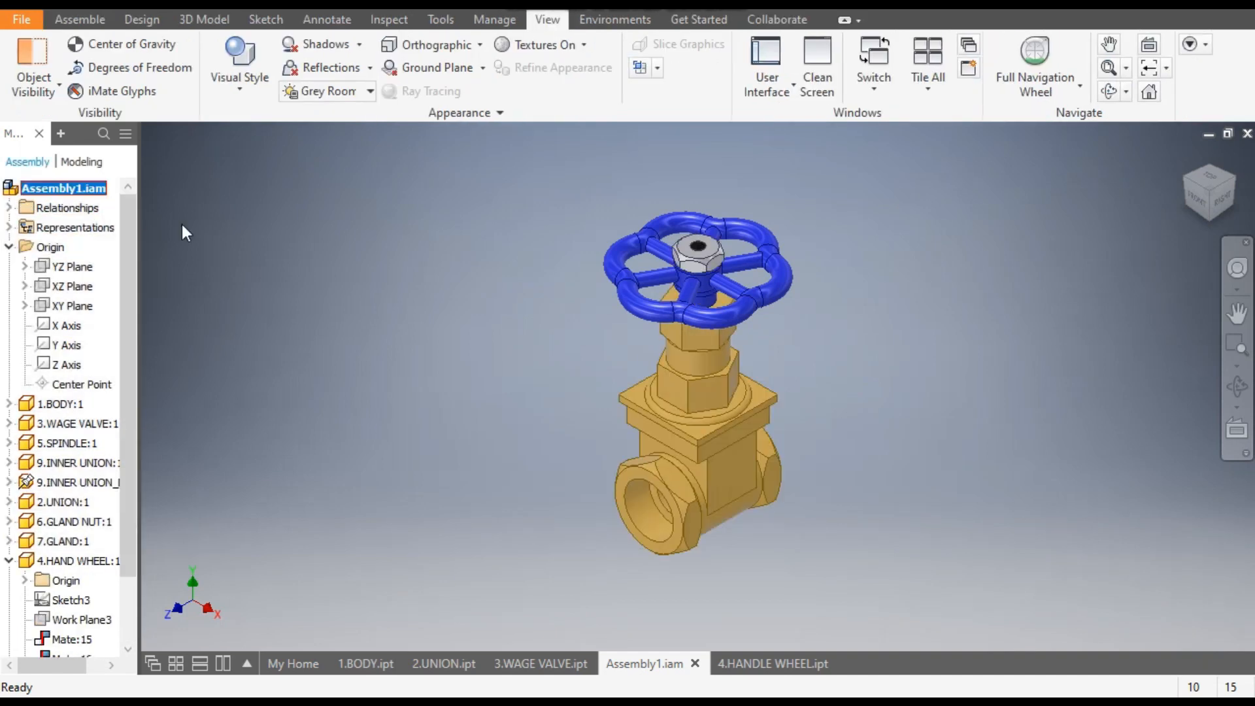
pyautogui.scroll(3, 701, 246)
pyautogui.scroll(3, 701, 246)
pyautogui.click(686, 260)
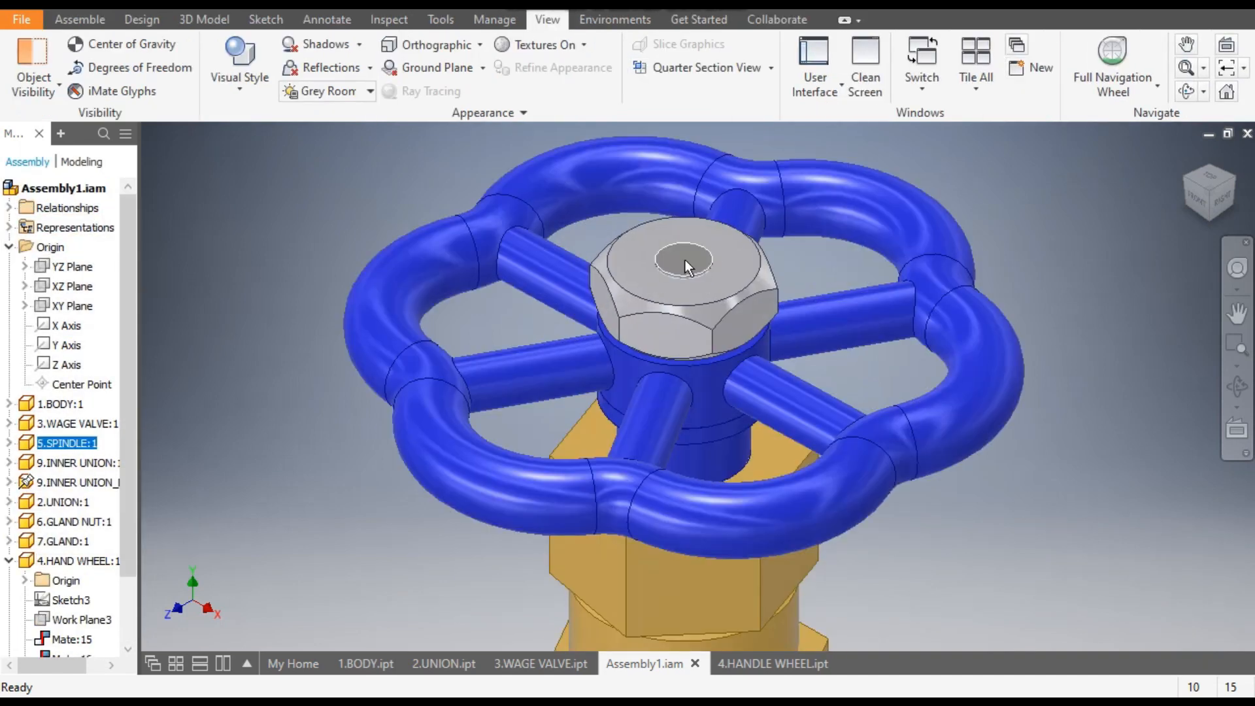
pyautogui.doubleClick(686, 261)
pyautogui.scroll(-5, 696, 331)
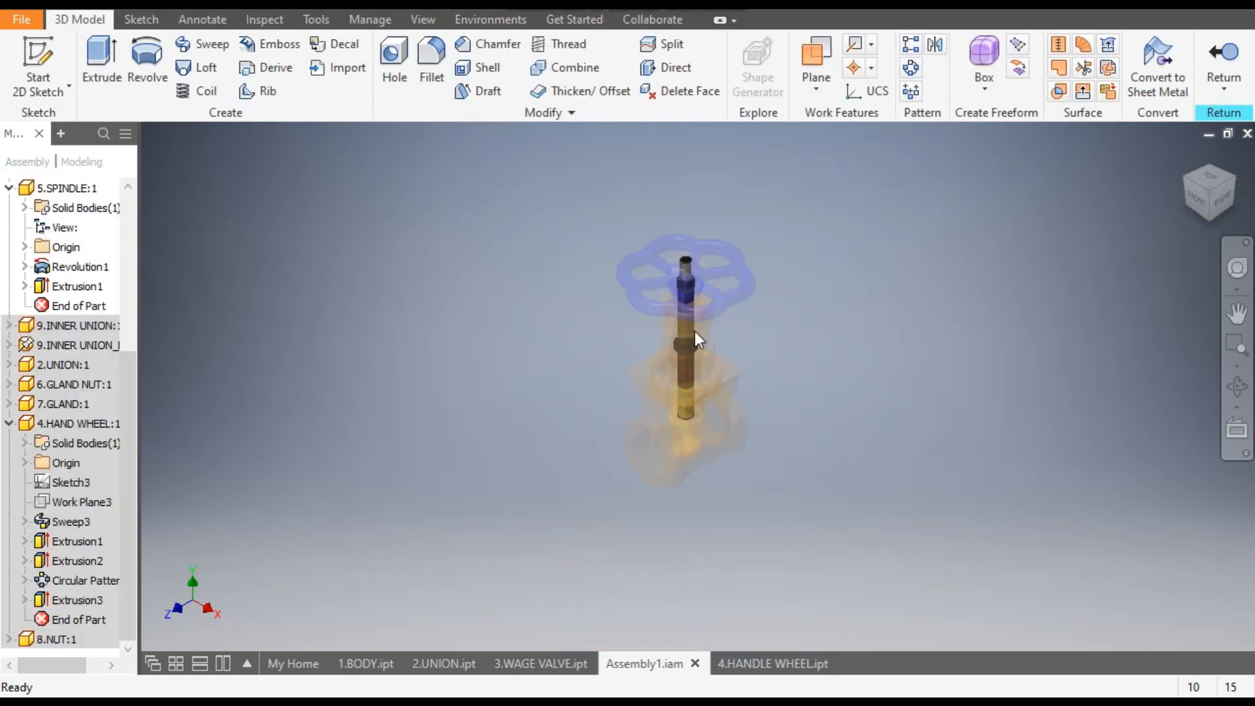
pyautogui.scroll(3, 695, 318)
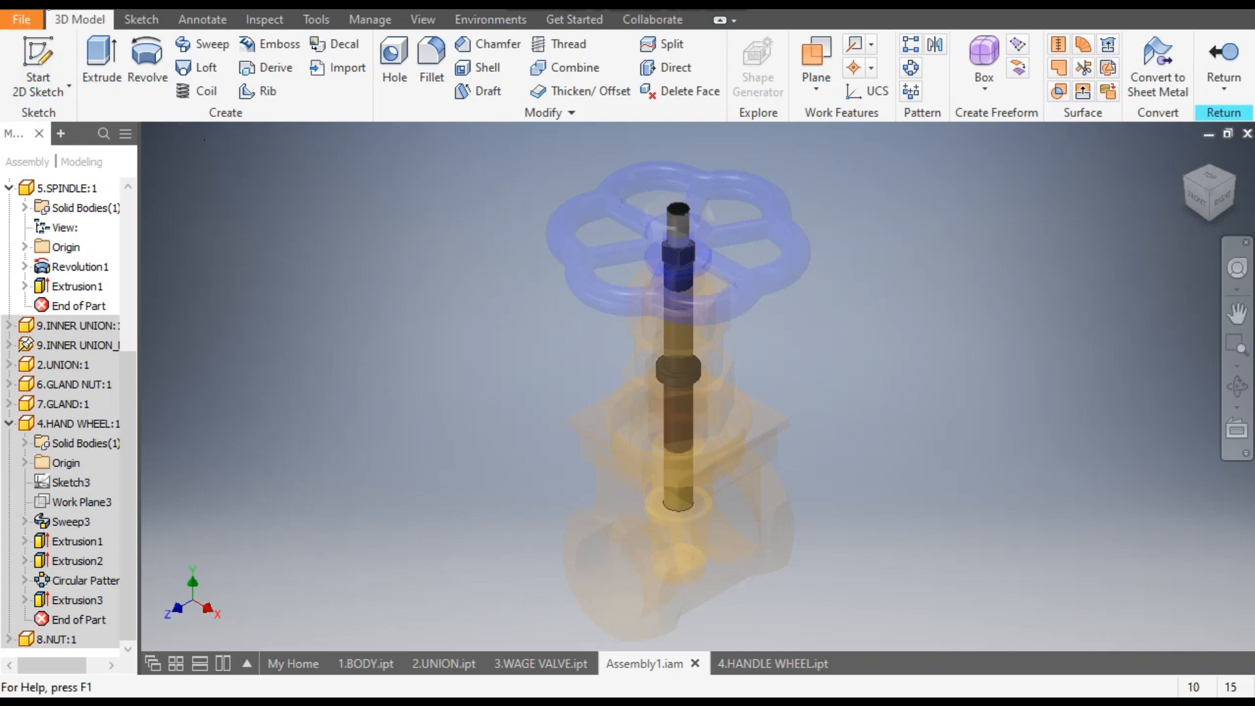
# - Create a new metric Standard (mm).ipt part and start a sketch on the XY plane
pyautogui.hotkey('ctrl', 'n')
pyautogui.click(829, 221)
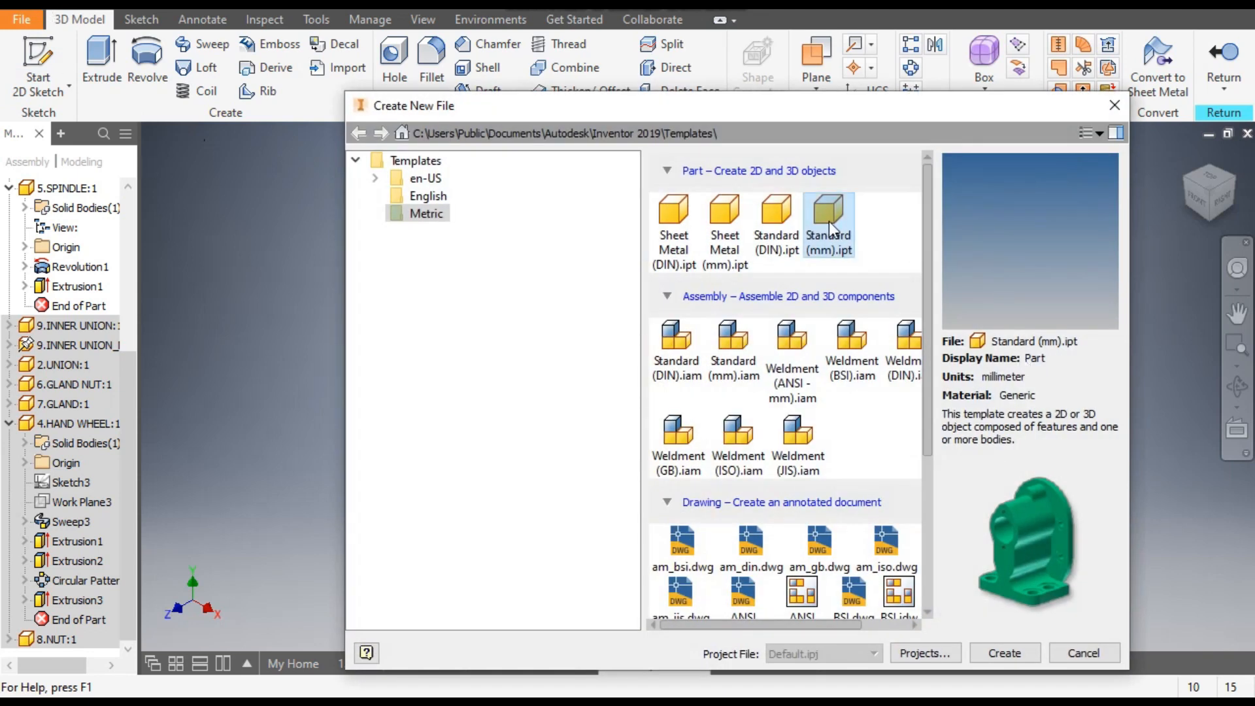
pyautogui.click(991, 653)
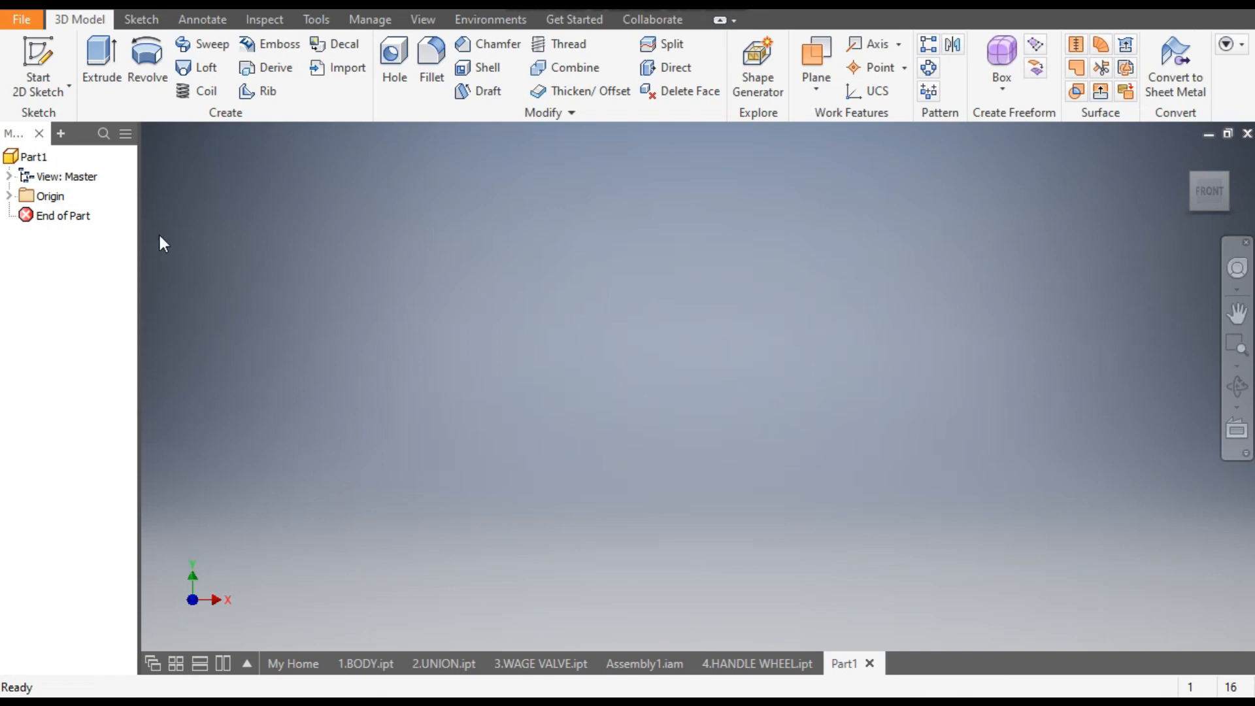
pyautogui.click(33, 79)
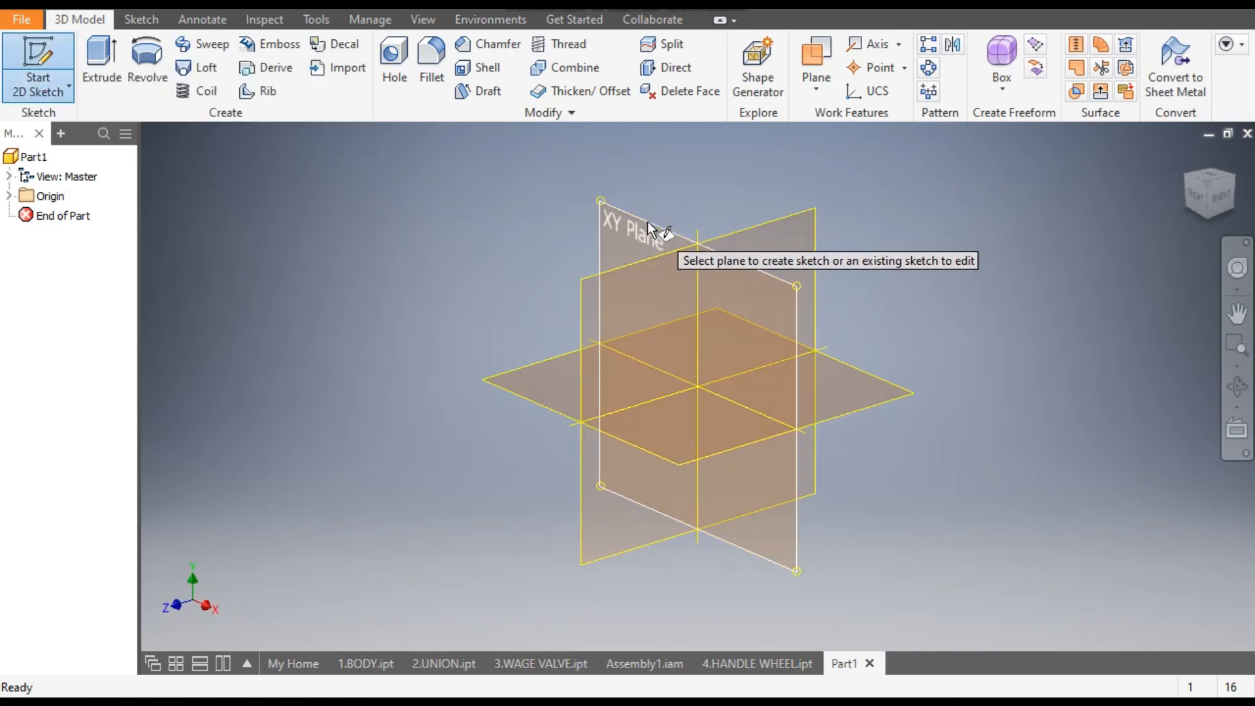
pyautogui.click(646, 221)
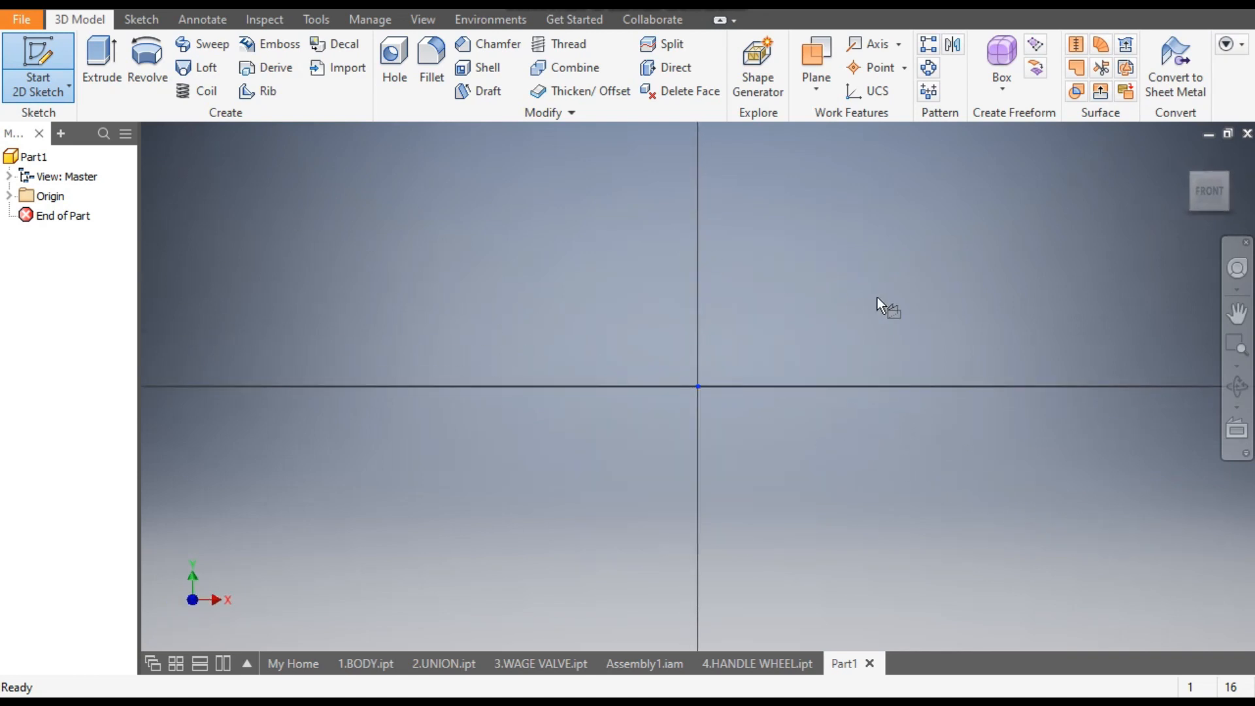
# - Draw a 96 mm vertical line upward from the origin as the spindle's centre axis
pyautogui.moveTo(826, 428)
pyautogui.mouseDown(button='middle')
pyautogui.moveTo(689, 496)
pyautogui.moveTo(701, 491)
pyautogui.mouseUp(button='middle')
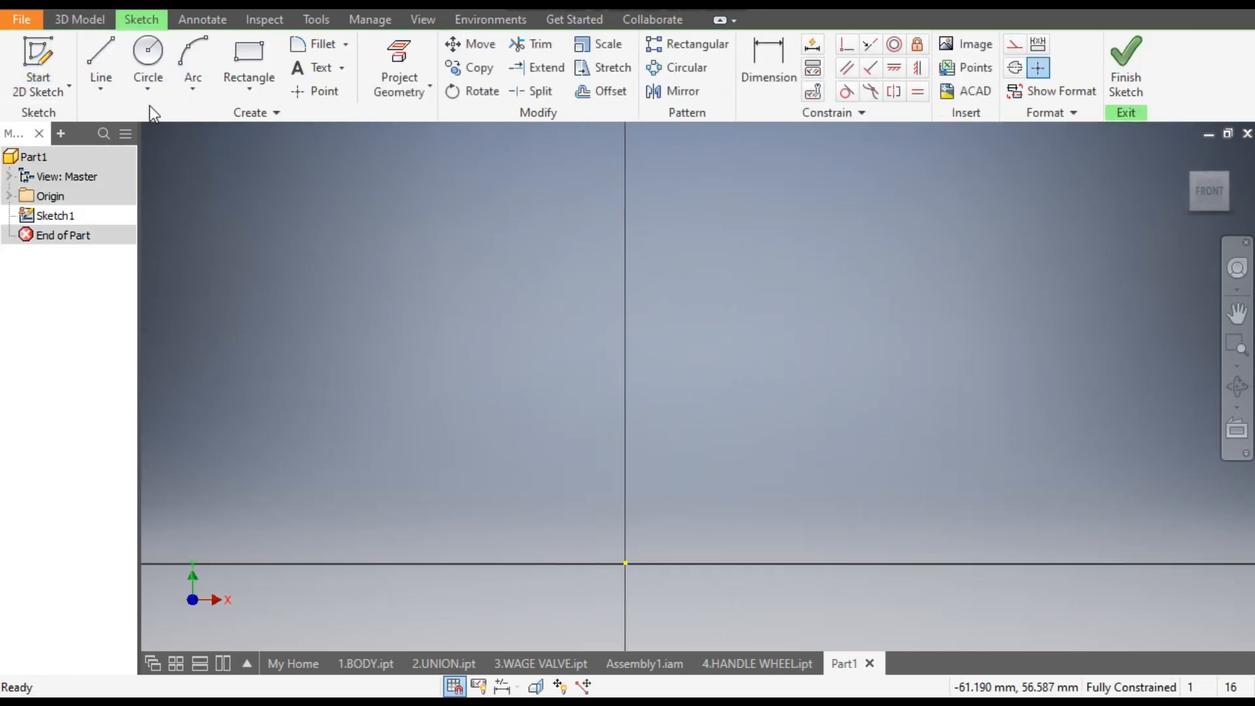
pyautogui.click(101, 58)
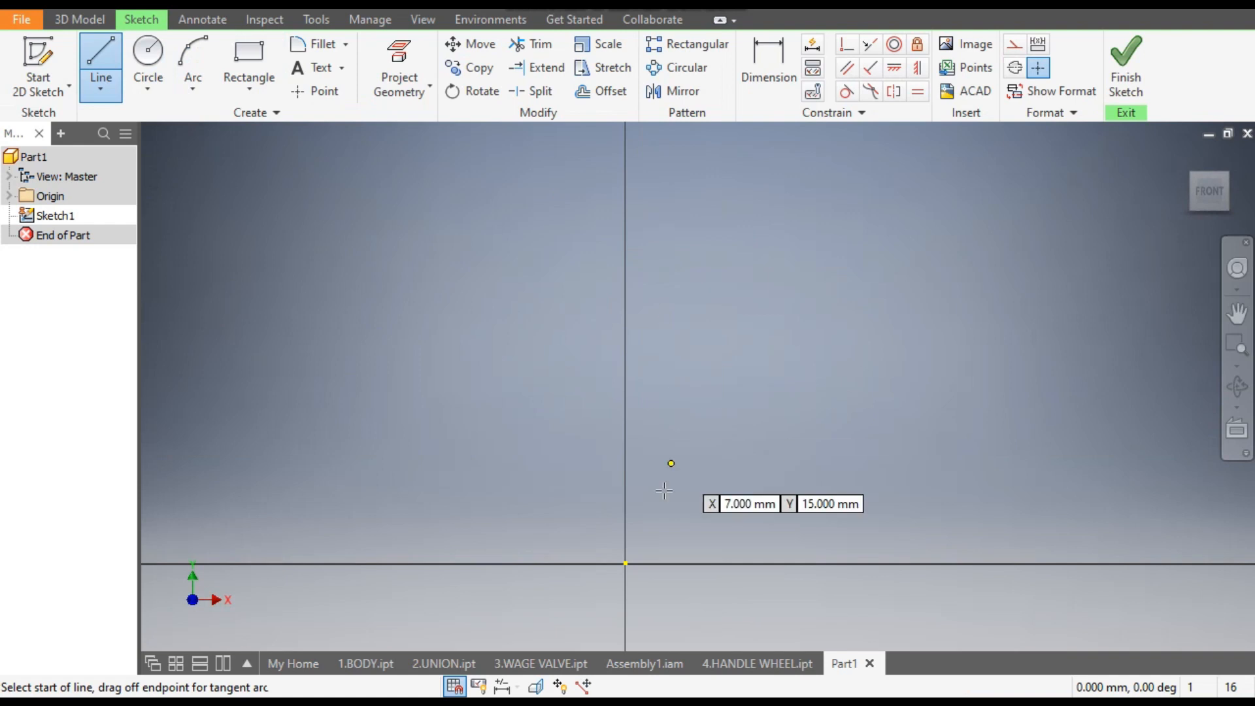
pyautogui.click(626, 562)
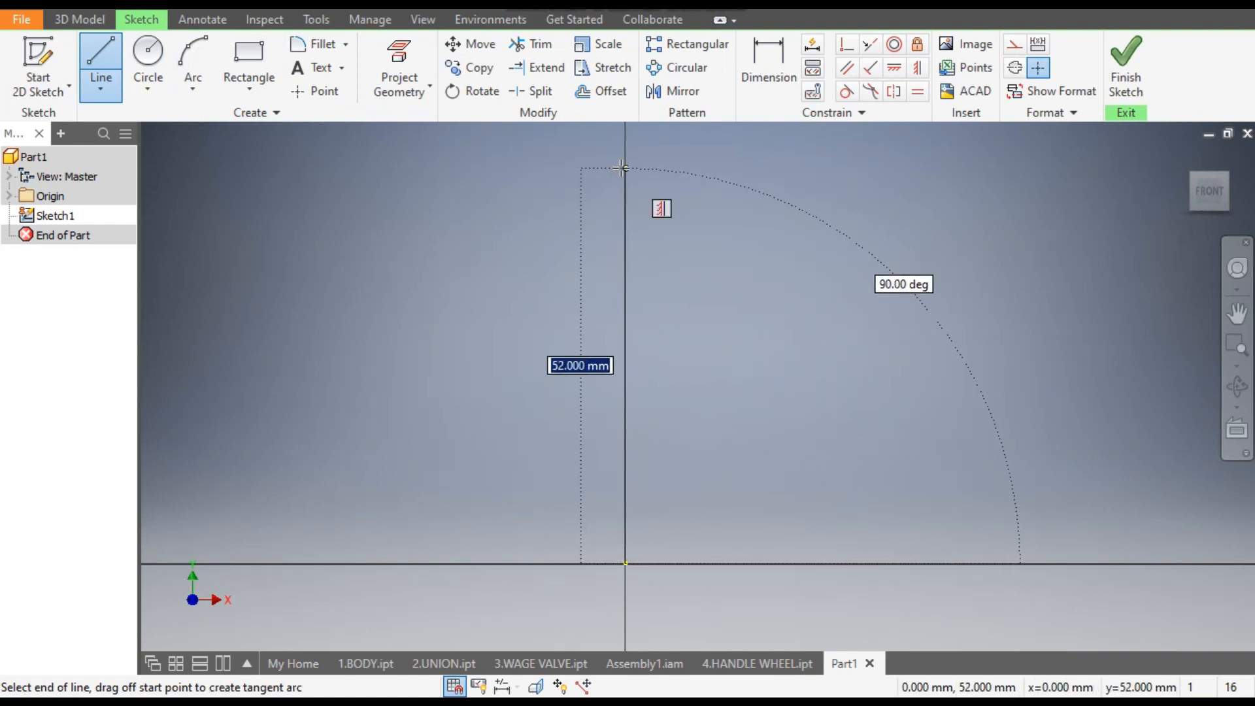
pyautogui.write('96')
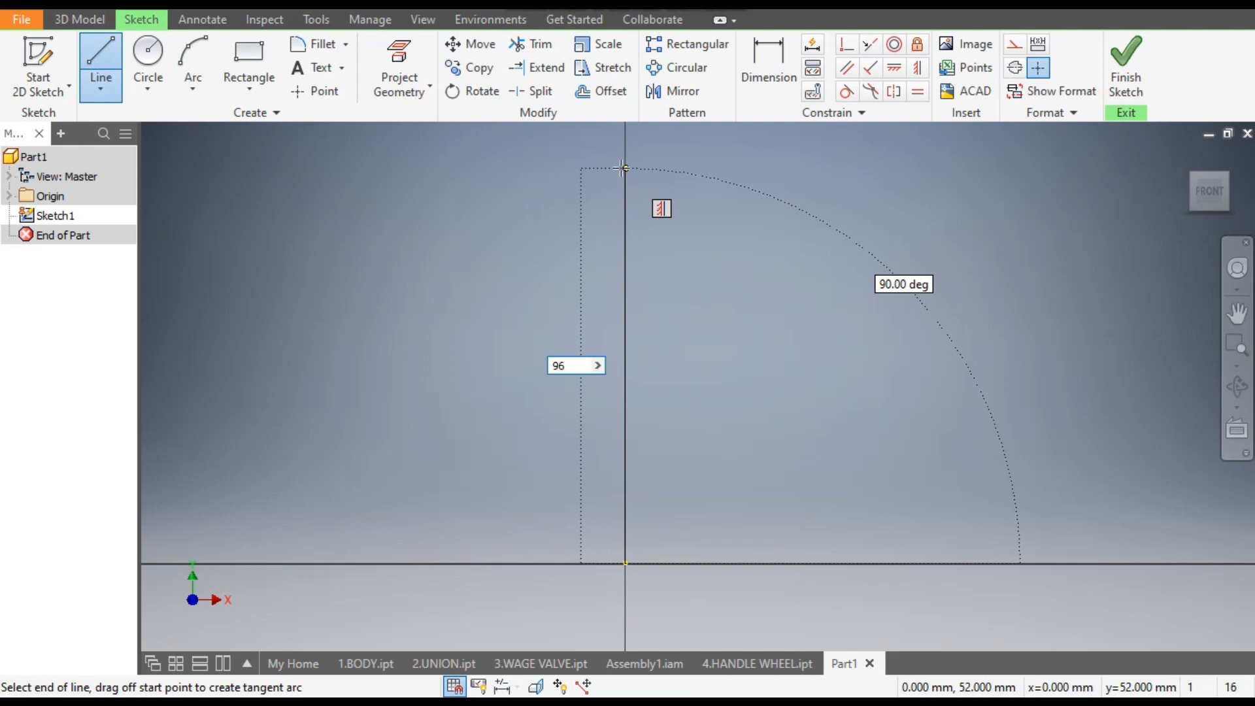
pyautogui.press('Return')
# - Complete the stepped half-profile with a top about 18 mm wide, a shaft about 34 mm wide and a projecting collar, closing it at the origin
pyautogui.scroll(-7, 635, 275)
pyautogui.moveTo(633, 316); pyautogui.dragTo(562, 362, button='middle')
pyautogui.scroll(3, 540, 299)
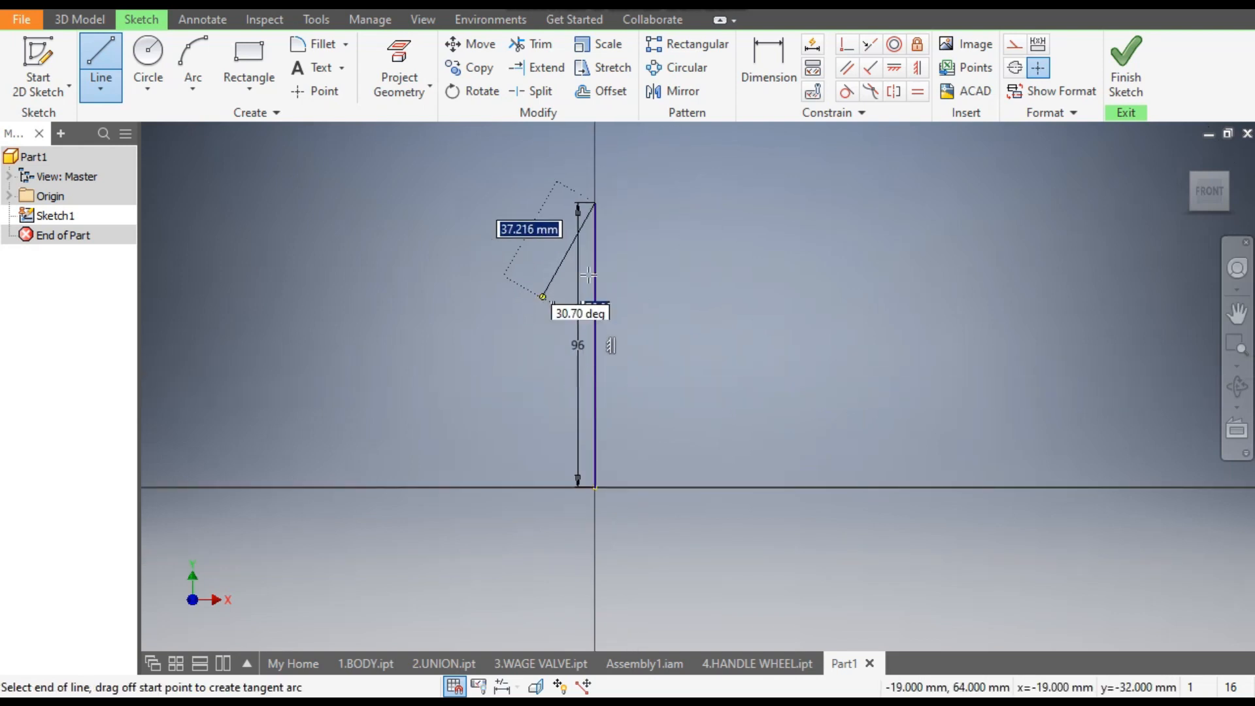
pyautogui.click(648, 202)
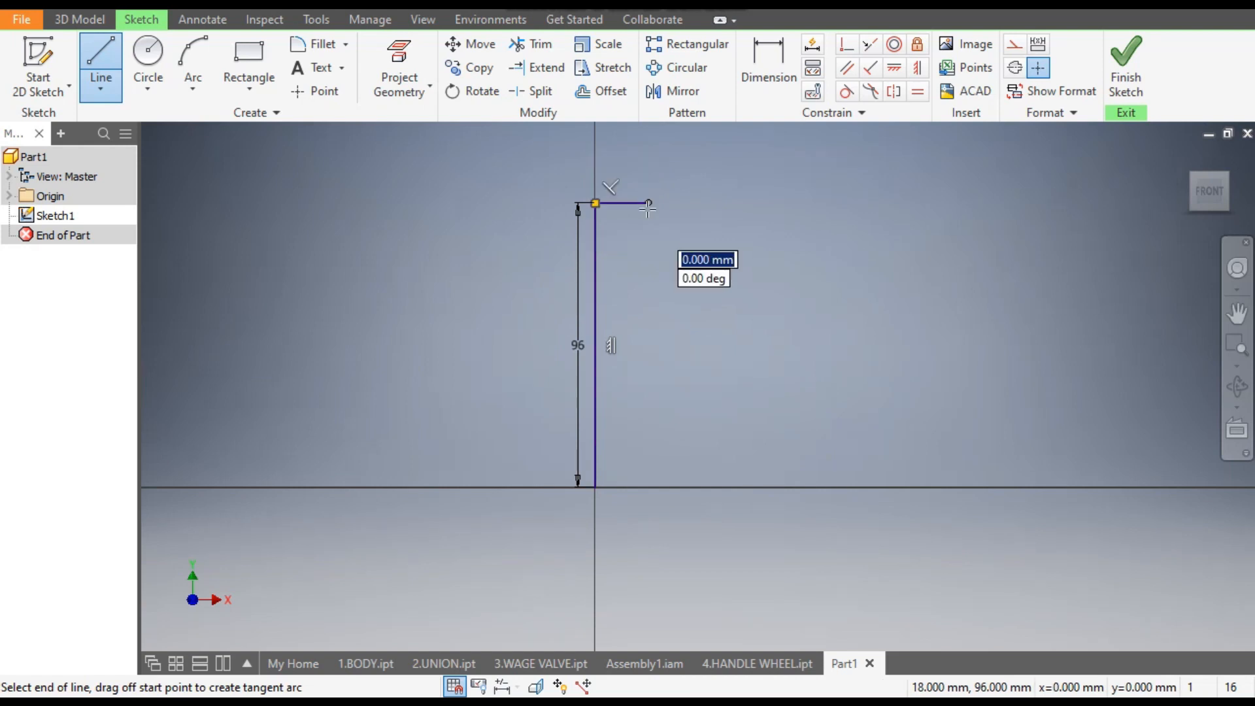
pyautogui.click(648, 267)
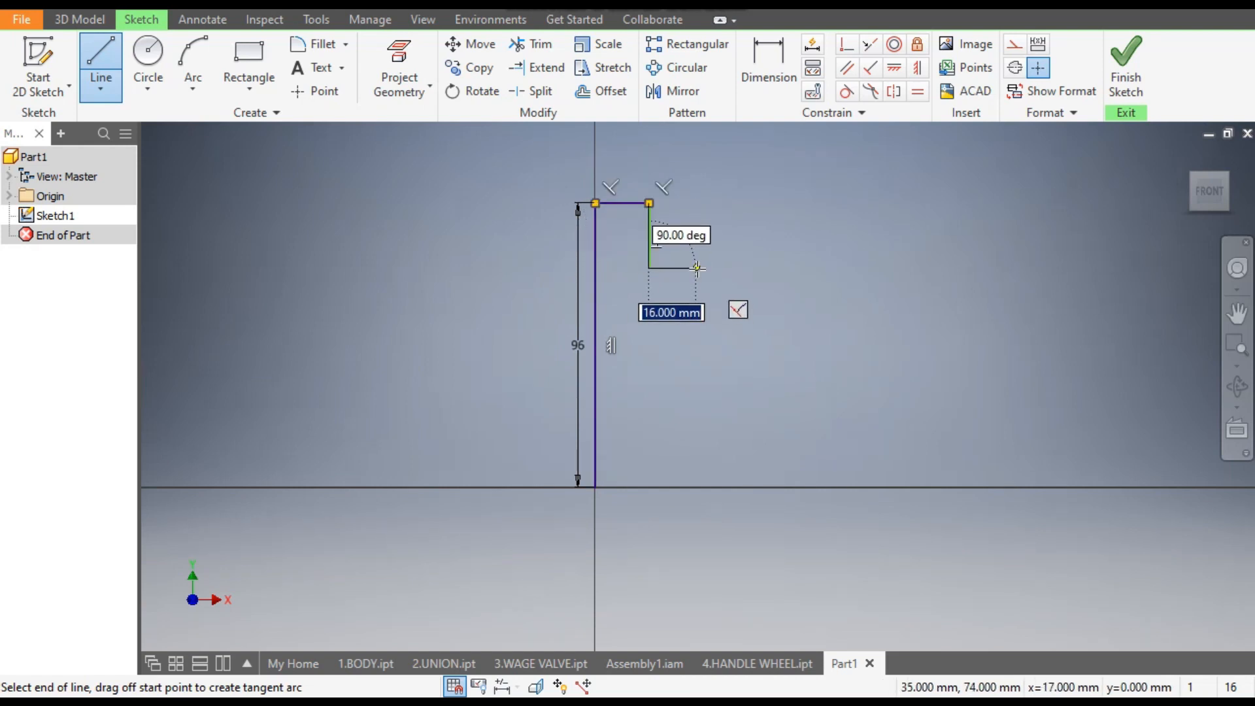
pyautogui.click(697, 267)
pyautogui.click(697, 362)
pyautogui.click(753, 362)
pyautogui.click(753, 398)
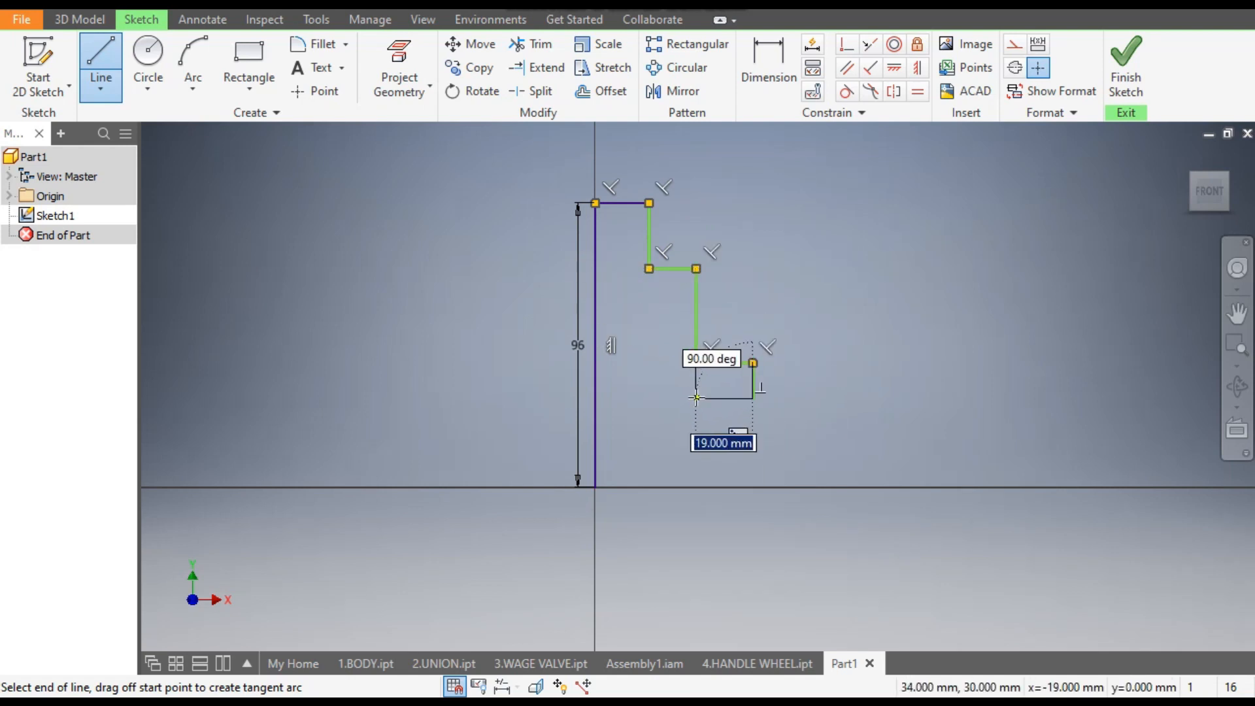
pyautogui.click(697, 398)
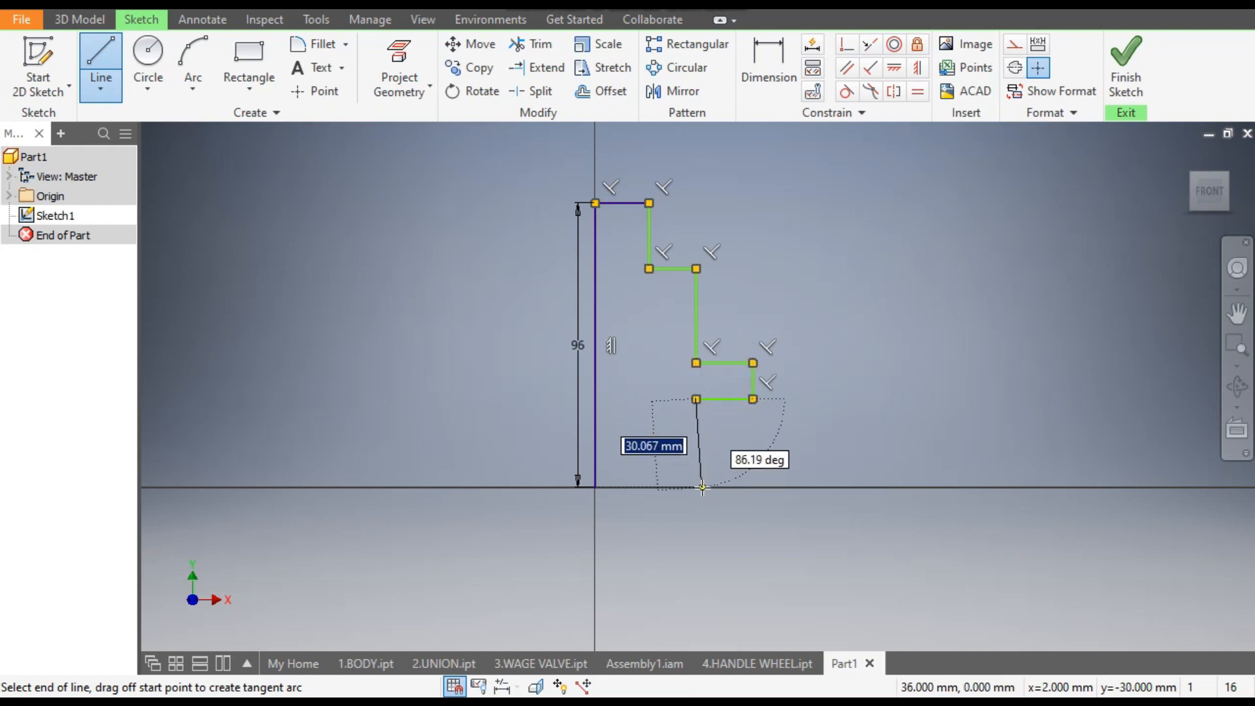
pyautogui.click(697, 487)
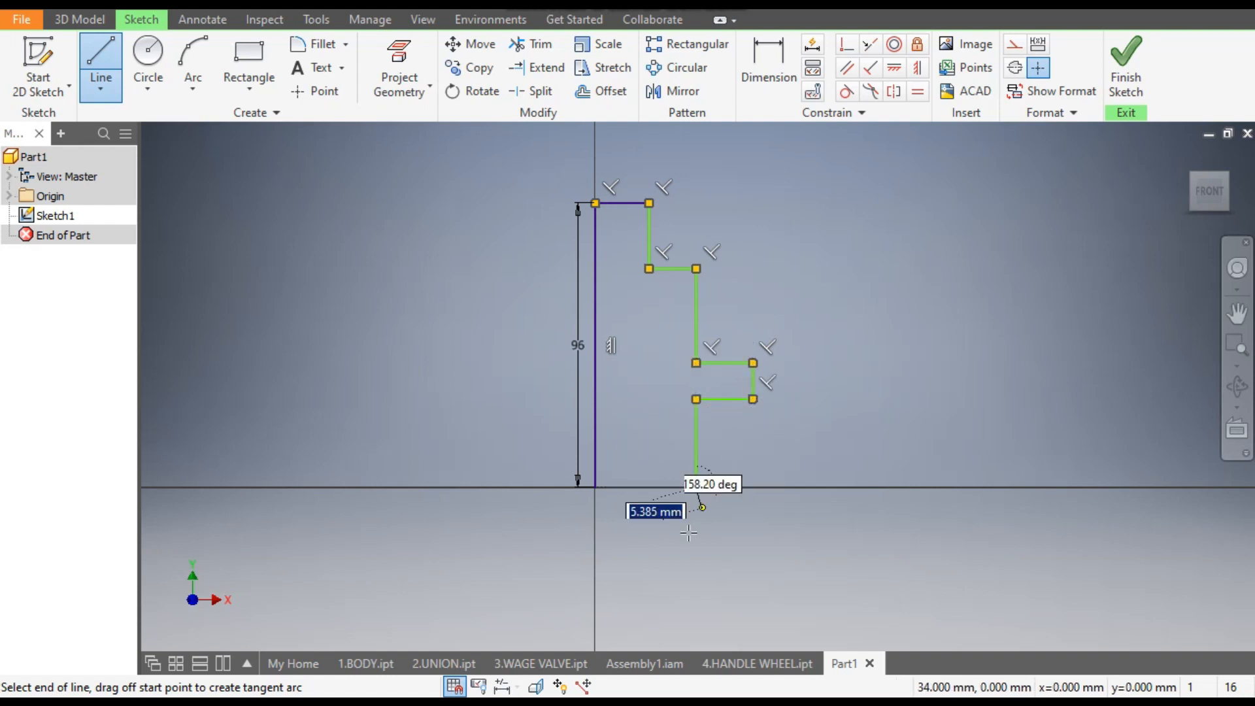
pyautogui.click(595, 487)
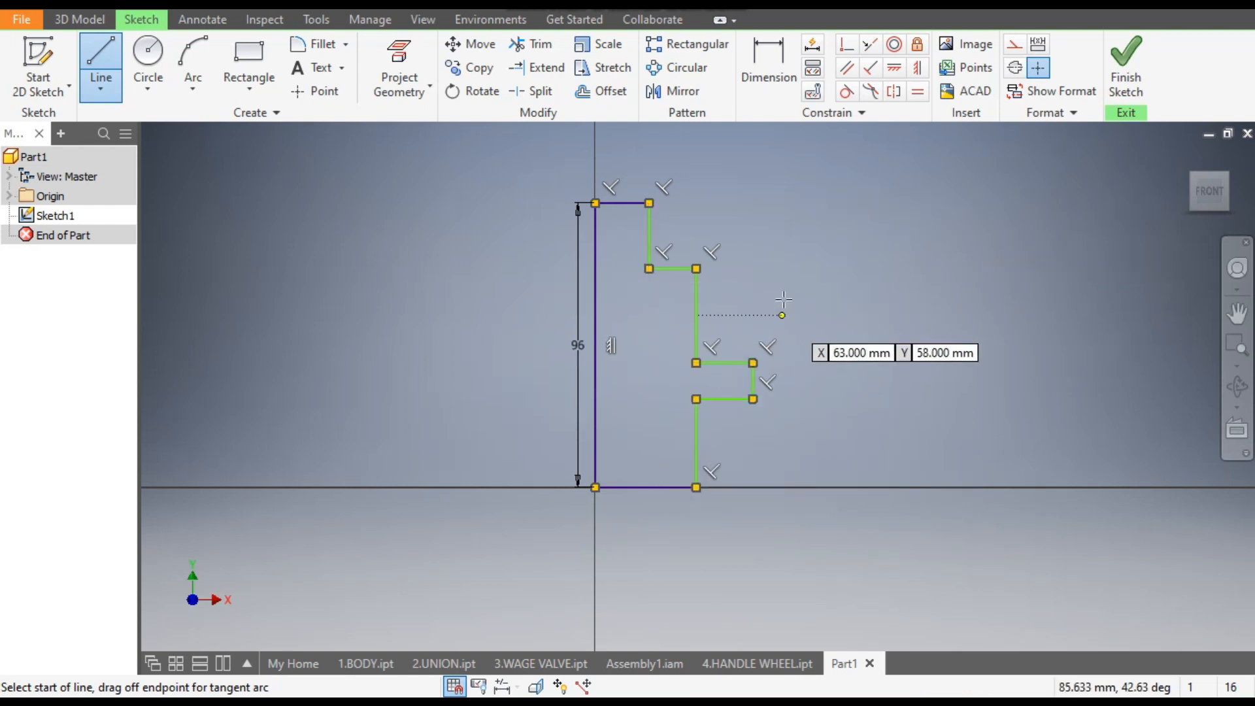
# - Dimension the shaft section above the collar to 34 mm long and the narrow top section to 17 mm long
pyautogui.click(791, 76)
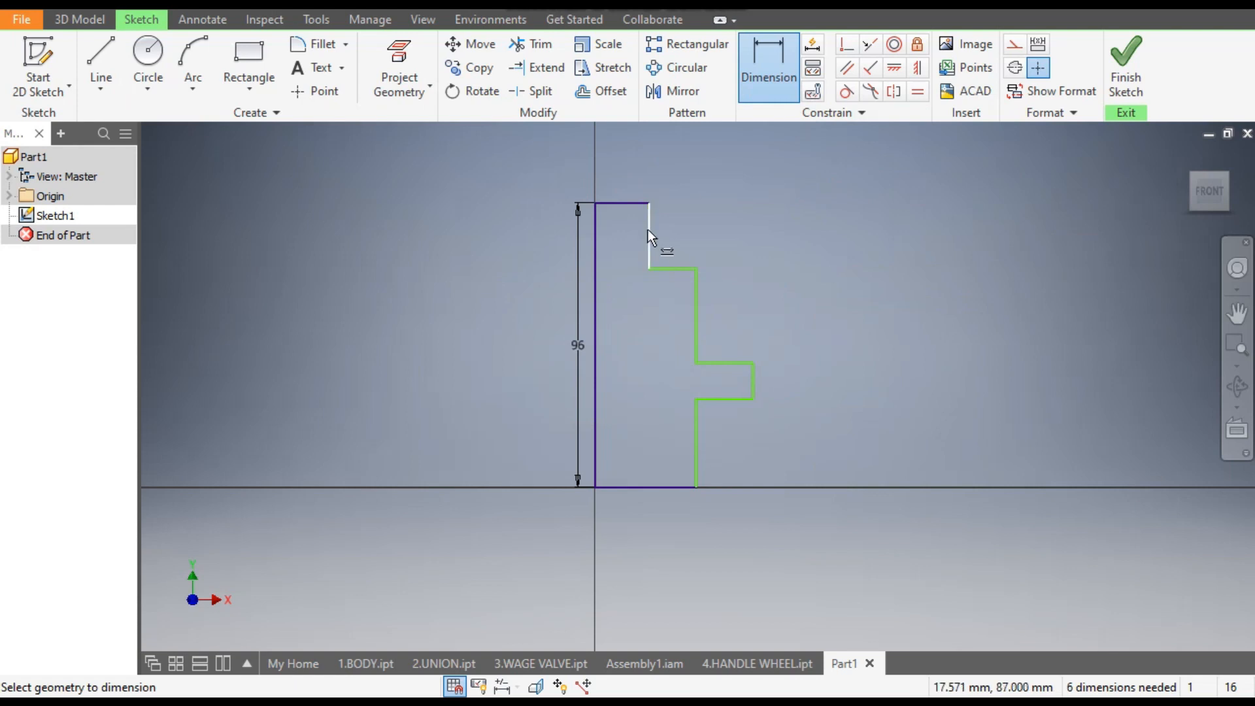
pyautogui.click(697, 297)
pyautogui.click(730, 301)
pyautogui.write('34')
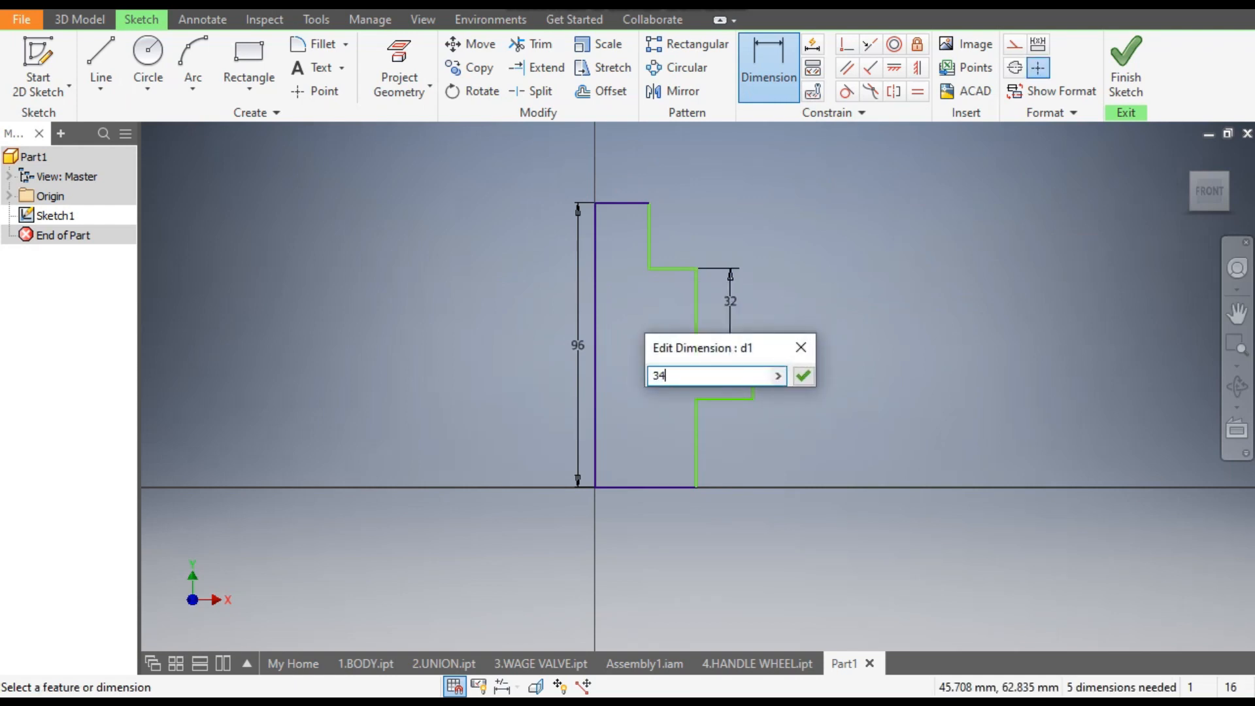
pyautogui.press('Return')
pyautogui.click(649, 235)
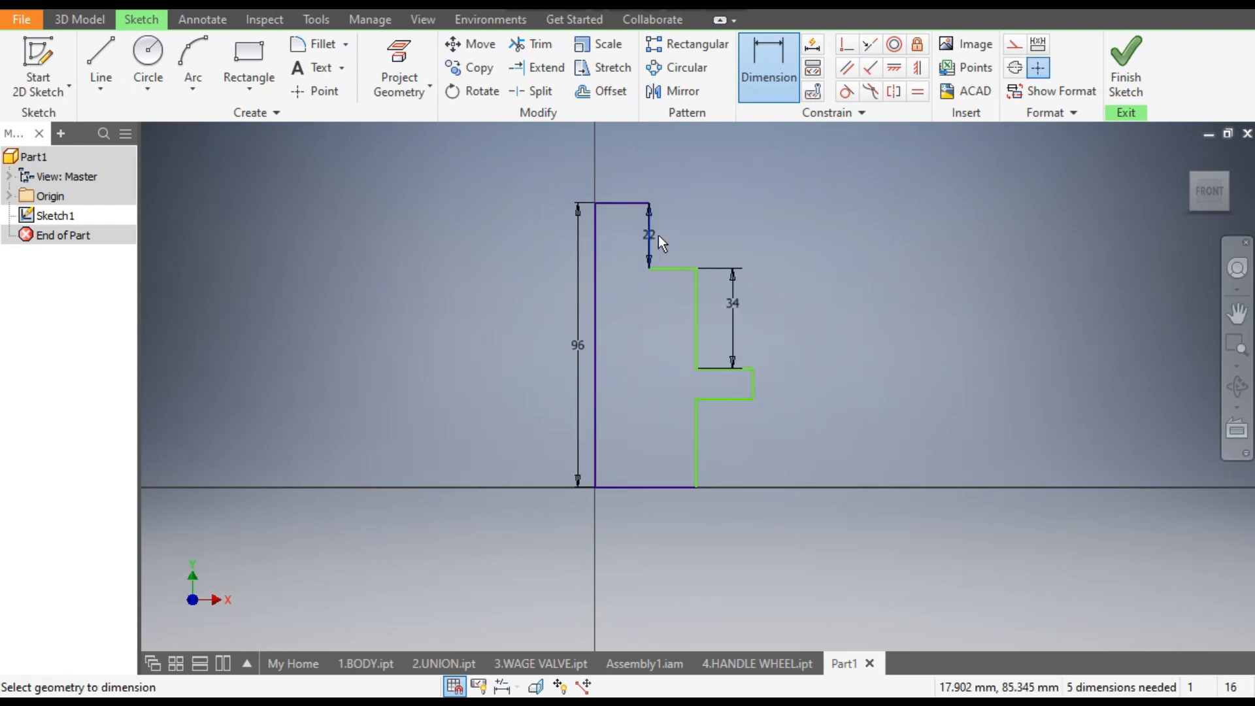
pyautogui.click(680, 242)
pyautogui.click(679, 240)
pyautogui.write('17')
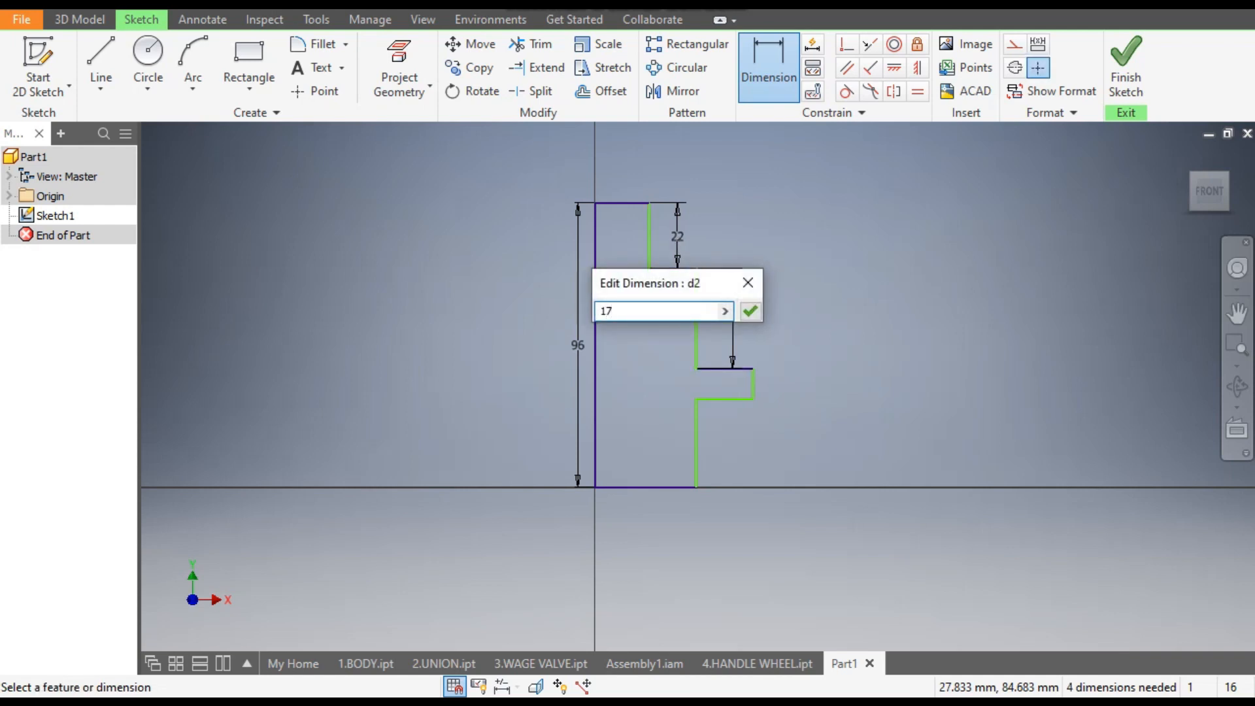
pyautogui.press('Return')
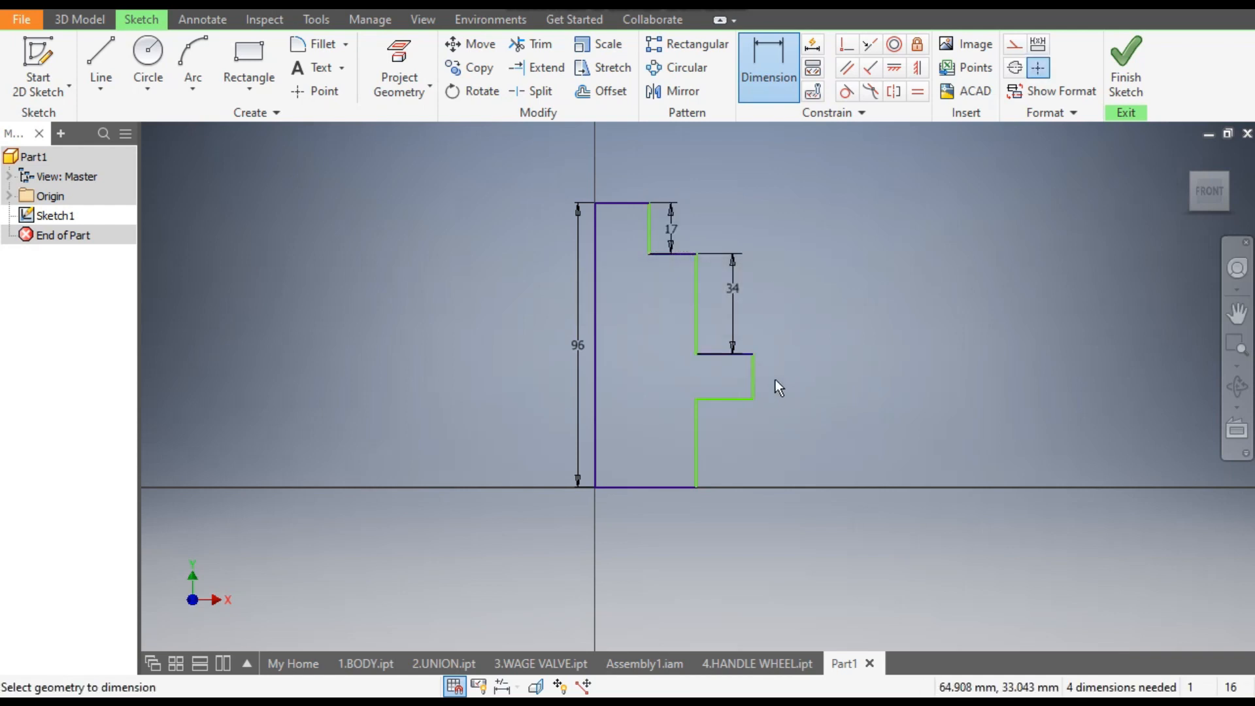
# - Dimension the collar's thickness to 3 mm
pyautogui.click(752, 376)
pyautogui.click(790, 379)
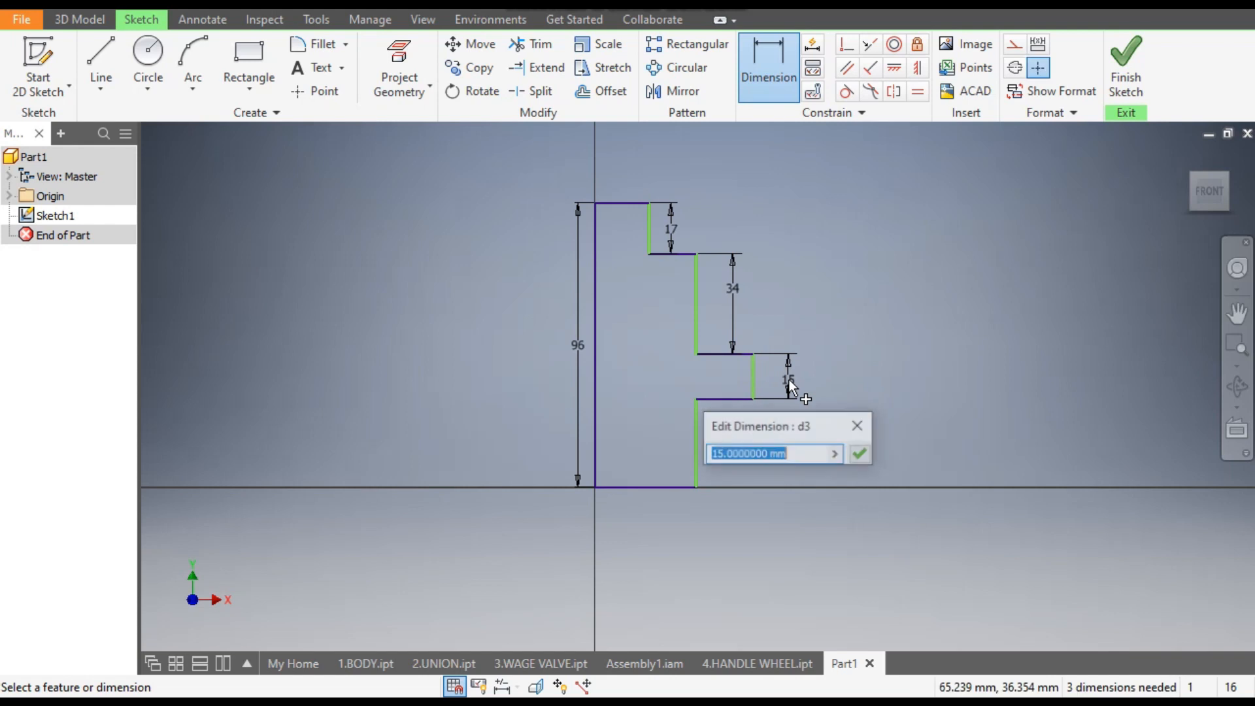
pyautogui.write('3')
pyautogui.press('Return')
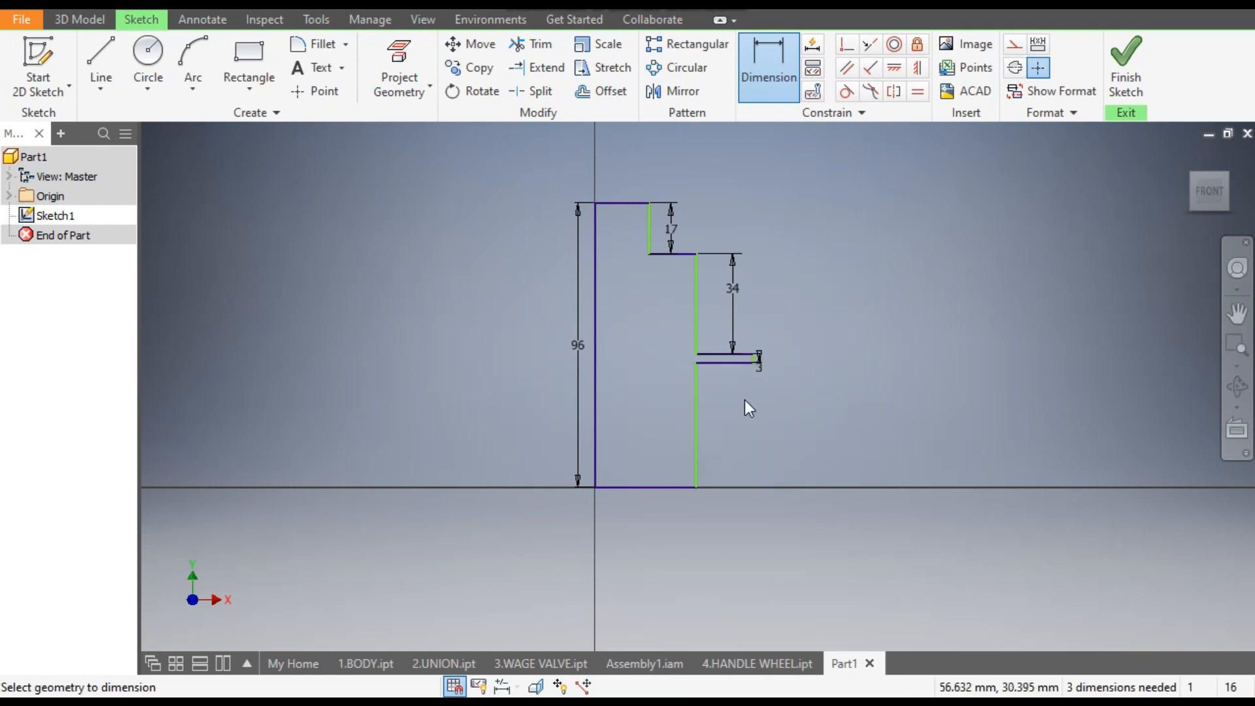
pyautogui.click(697, 413)
pyautogui.click(744, 429)
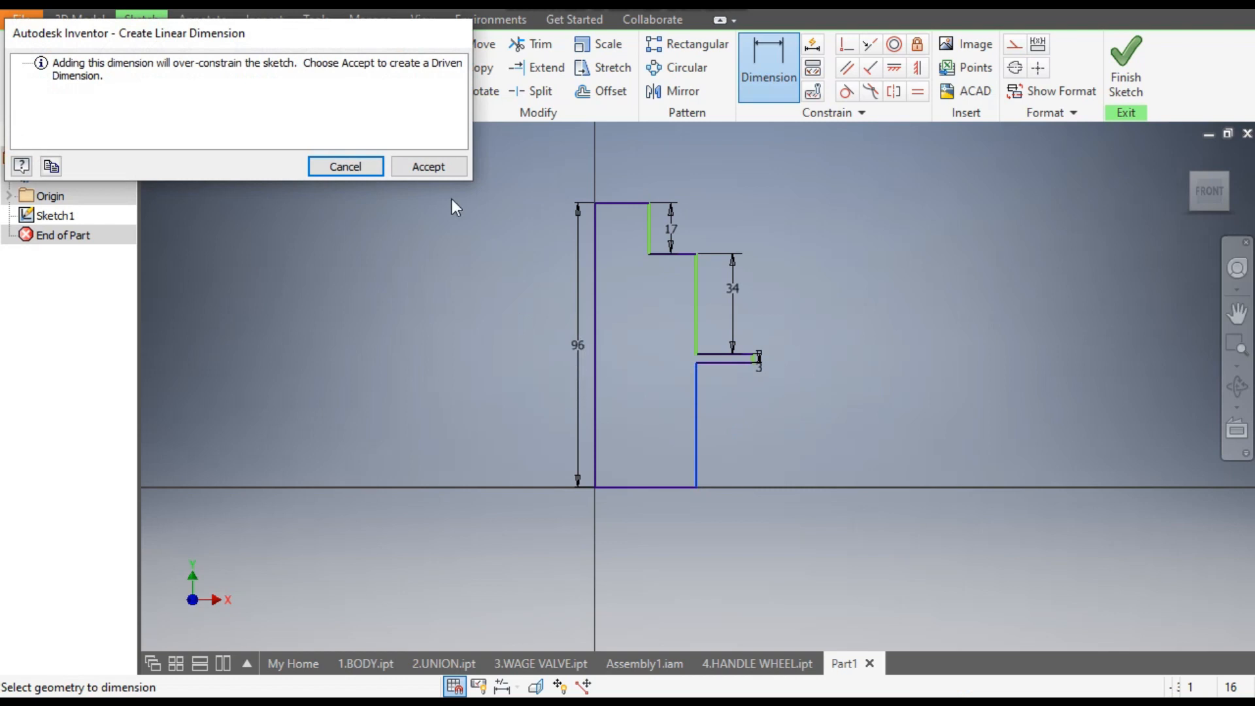
pyautogui.click(345, 167)
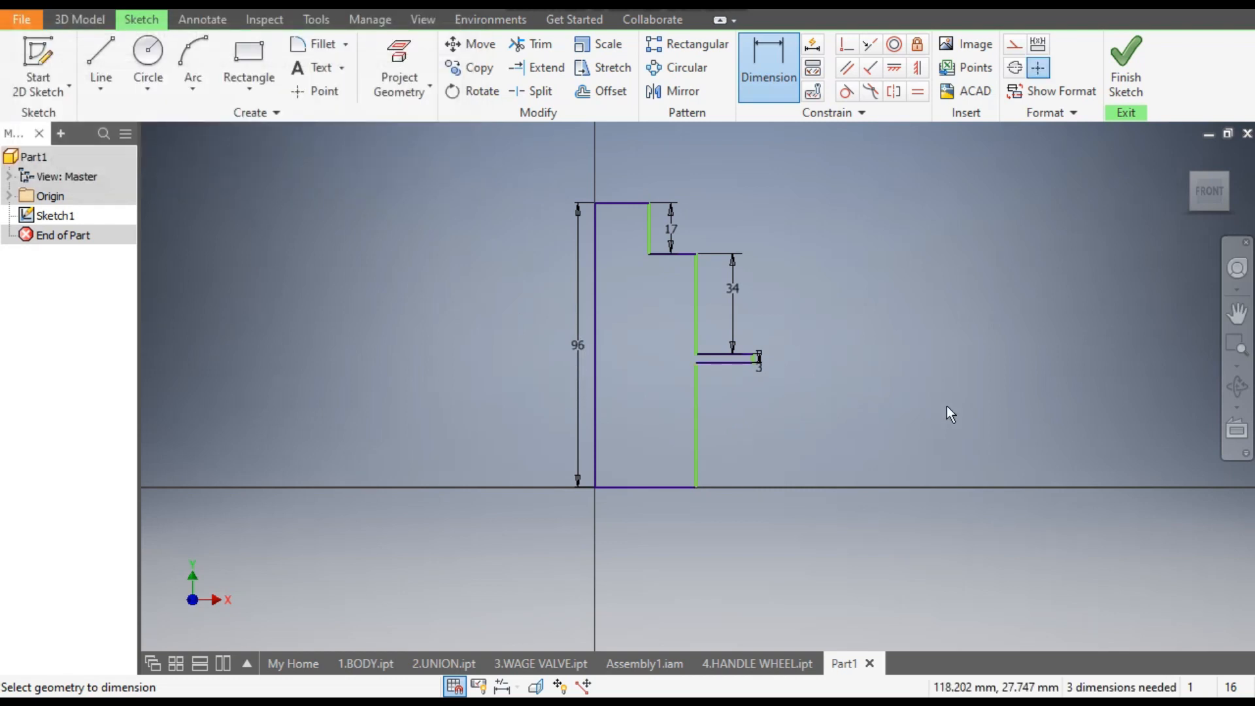
# - Dimension the distance from the axis line to 3 mm for the top section's outer edge and 4 mm for the shaft's
pyautogui.click(648, 245)
pyautogui.click(597, 238)
pyautogui.click(638, 184)
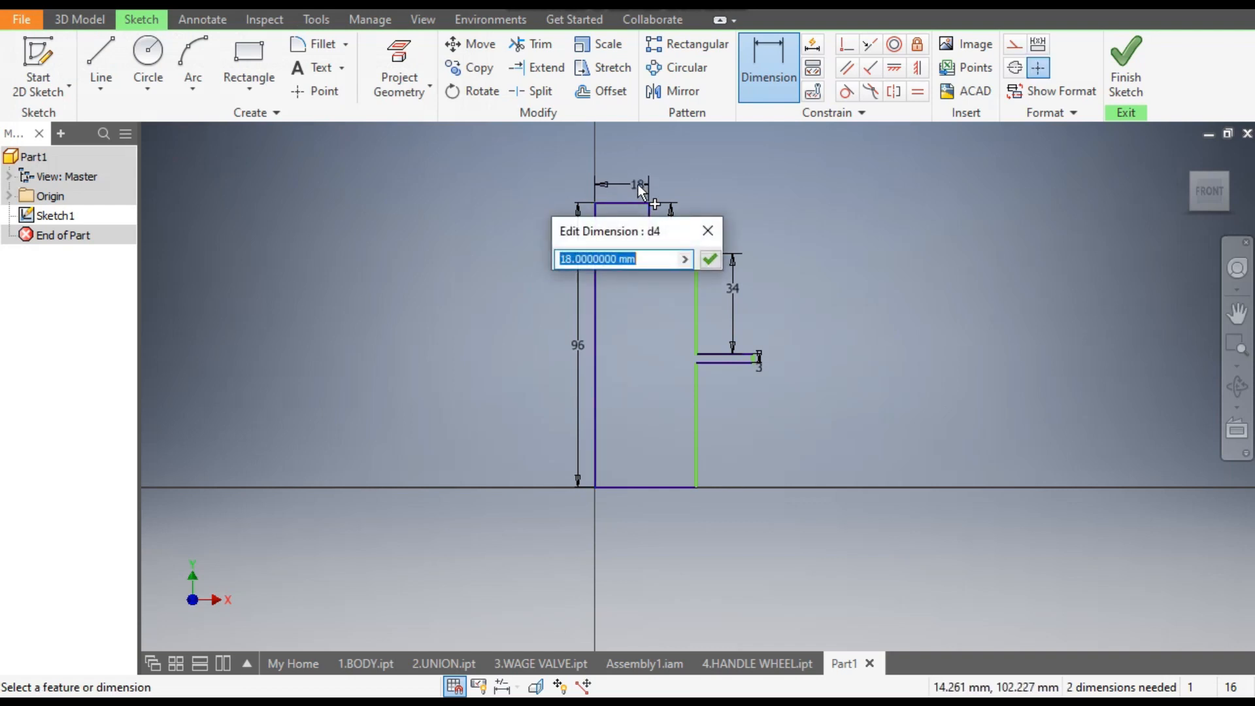
pyautogui.write('3')
pyautogui.press('Return')
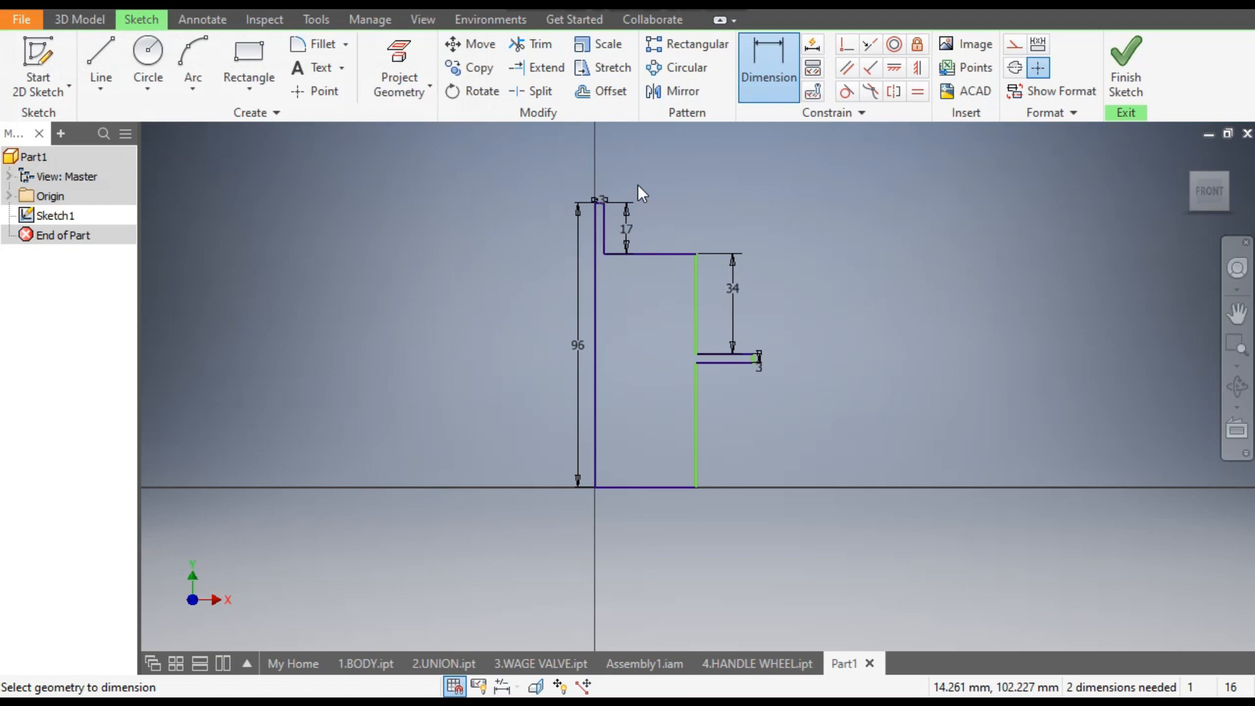
pyautogui.click(696, 284)
pyautogui.click(596, 308)
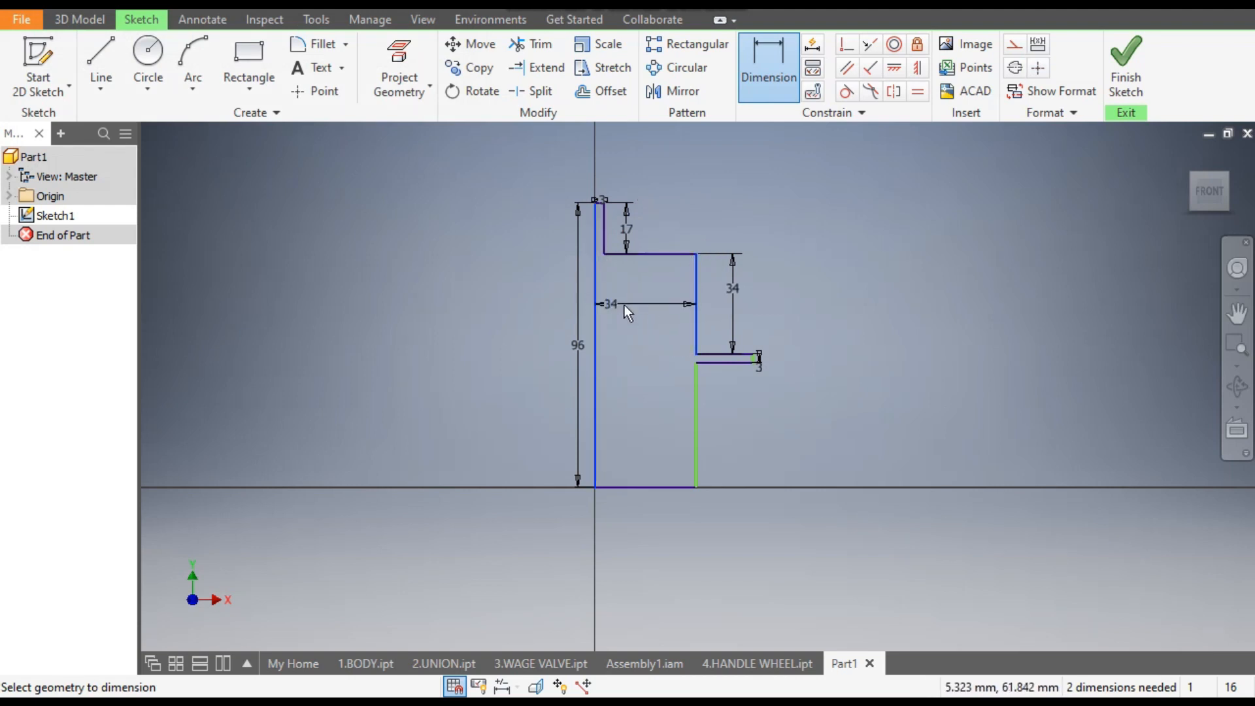
pyautogui.click(645, 308)
pyautogui.write('4')
pyautogui.press('Return')
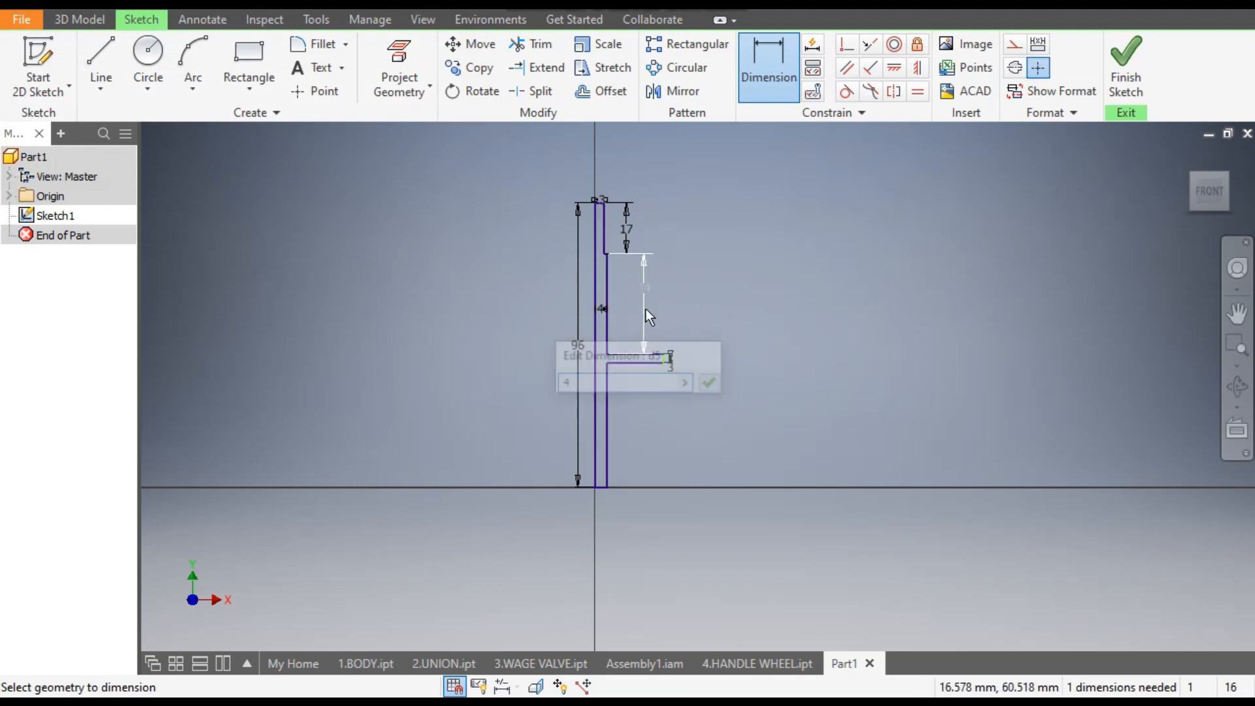
# - Dimension the collar's outer edge to 6 mm from the axis line
pyautogui.scroll(5, 601, 344)
pyautogui.click(832, 402)
pyautogui.click(586, 405)
pyautogui.click(755, 489)
pyautogui.write('5')
pyautogui.press('Return')
# - Finish the sketch and revolve the profile fully around its 96 mm vertical line into a solid spindle
pyautogui.scroll(-5, 821, 402)
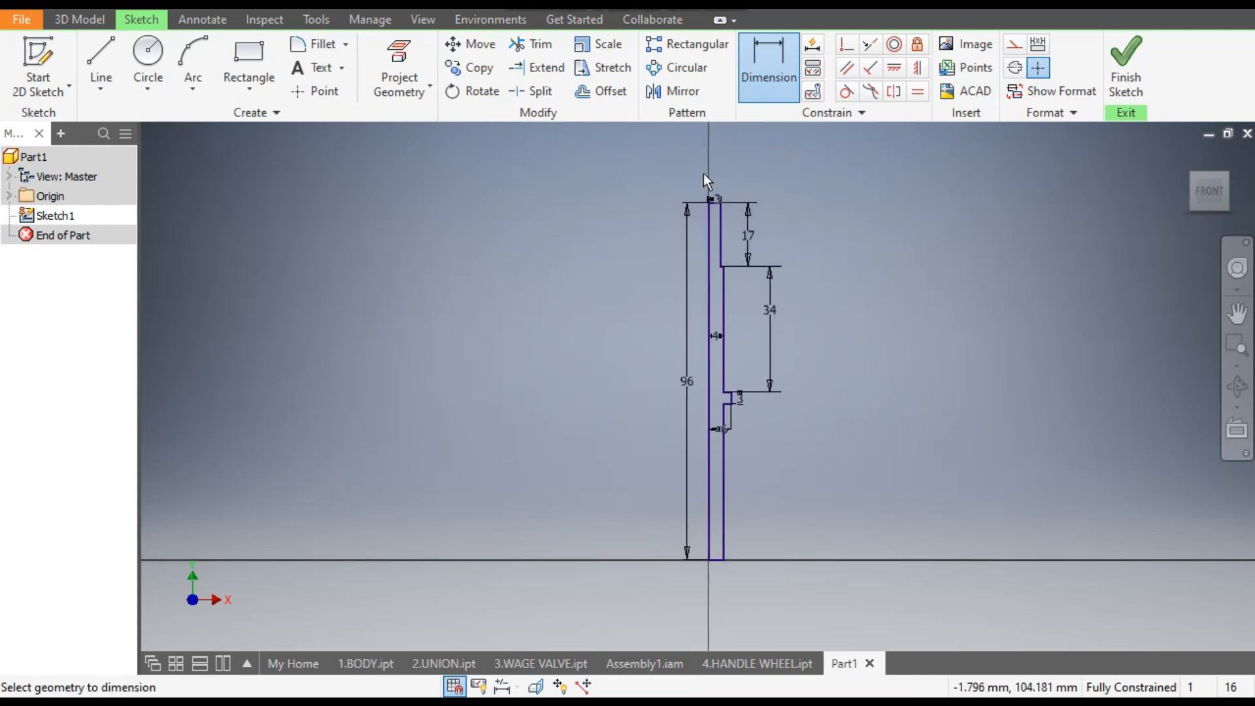
pyautogui.click(1126, 64)
pyautogui.scroll(-5, 779, 361)
pyautogui.moveTo(785, 382)
pyautogui.mouseDown(button='middle')
pyautogui.moveTo(807, 552)
pyautogui.moveTo(781, 605)
pyautogui.mouseUp(button='middle')
pyautogui.scroll(-2, 781, 605)
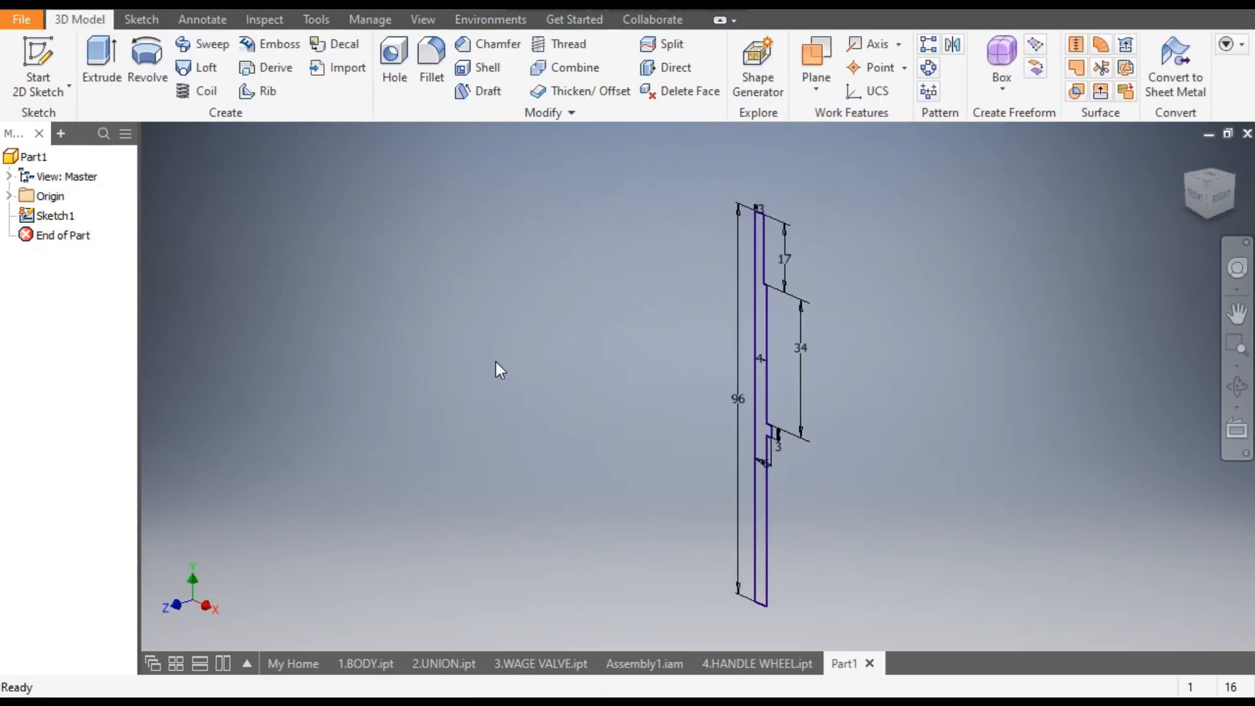
pyautogui.click(147, 78)
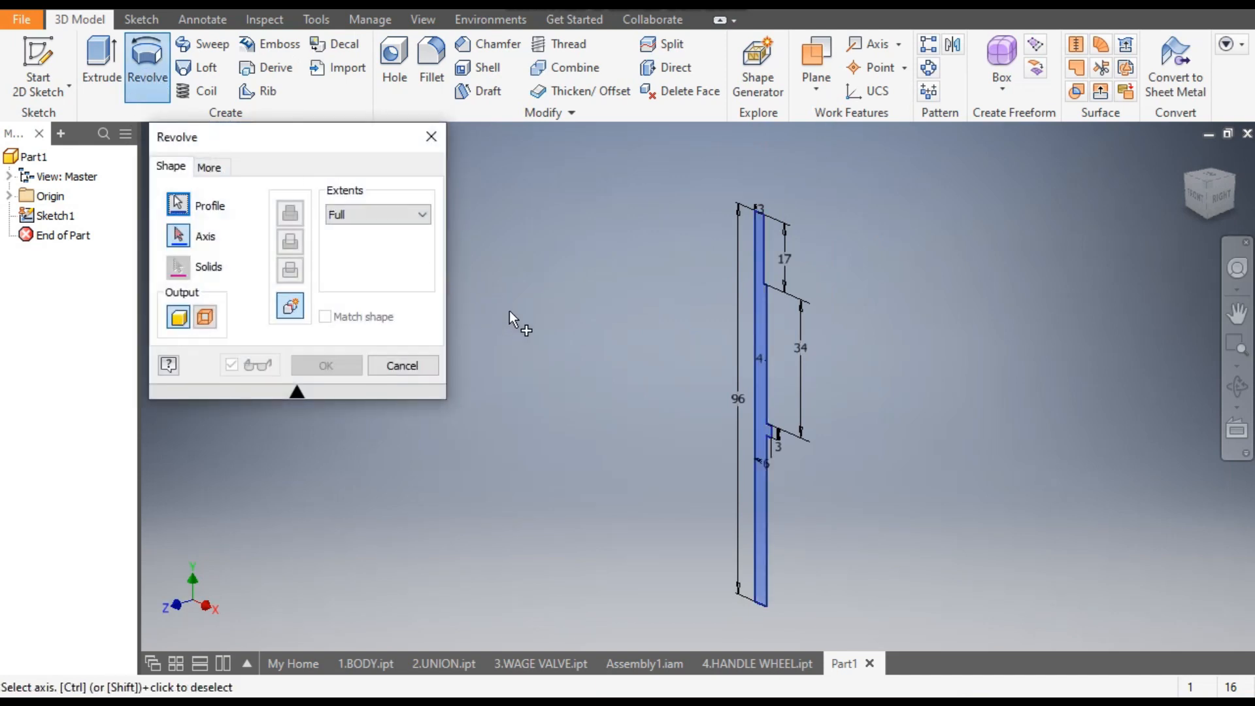
pyautogui.scroll(2, 738, 314)
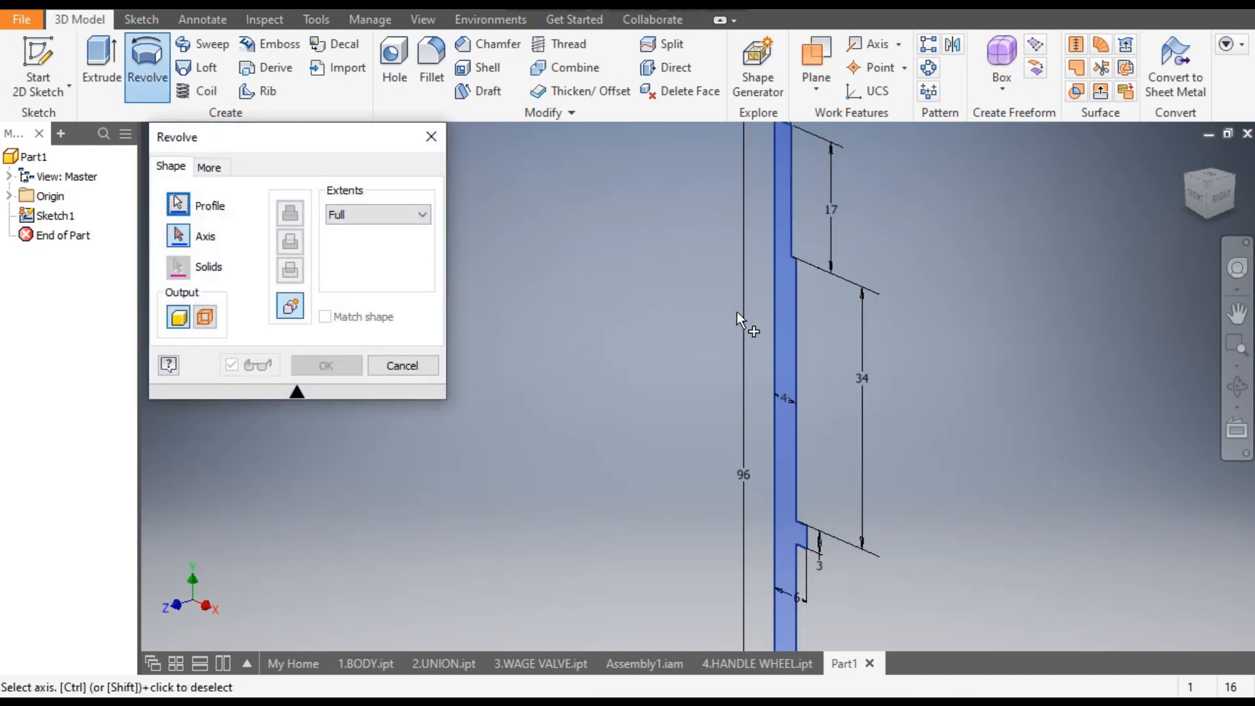
pyautogui.click(774, 295)
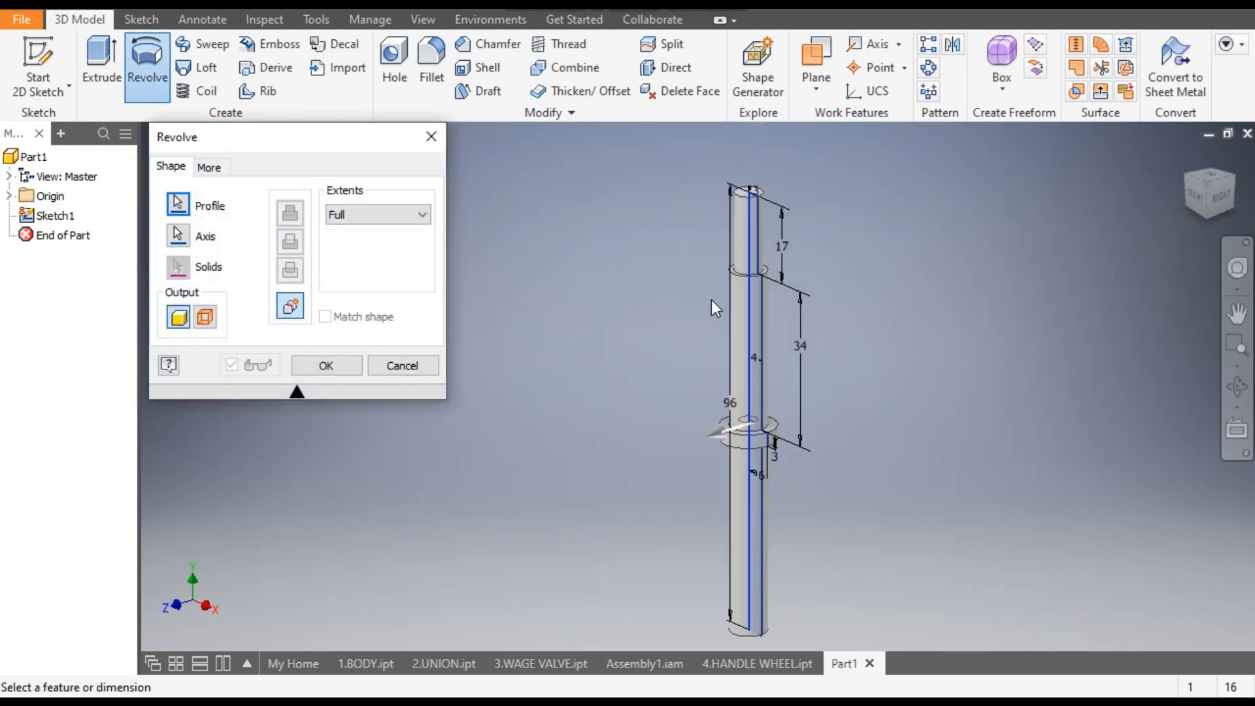
pyautogui.click(347, 366)
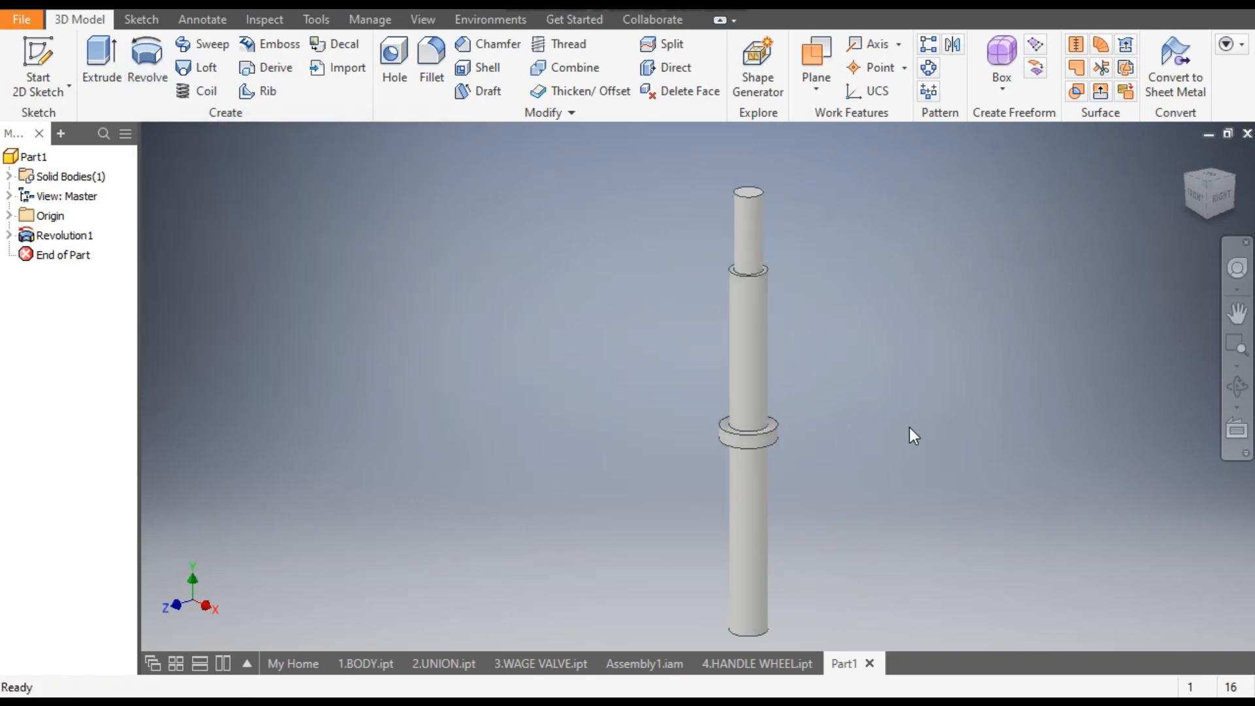
# - Sketch a 6 × 6 mm two-point centre rectangle on the shoulder face below the spindle's narrow upper end, centred on the axis
pyautogui.scroll(2, 812, 261)
pyautogui.scroll(2, 750, 270)
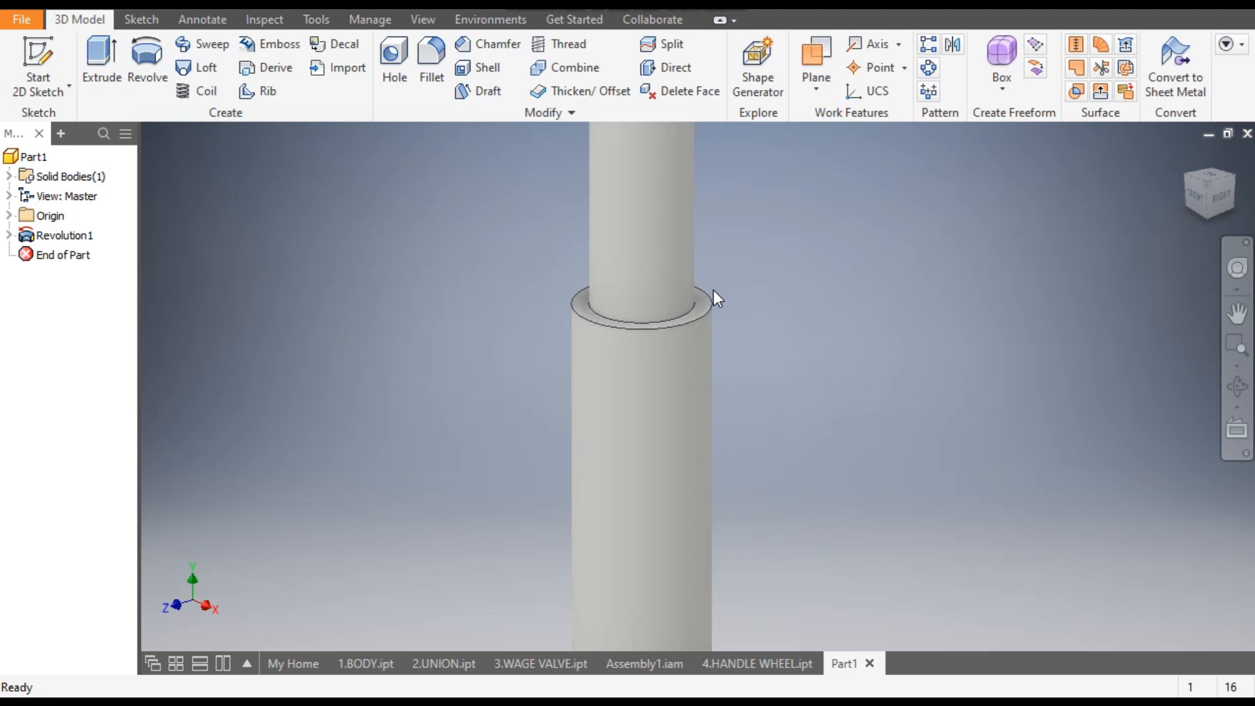
pyautogui.click(703, 304)
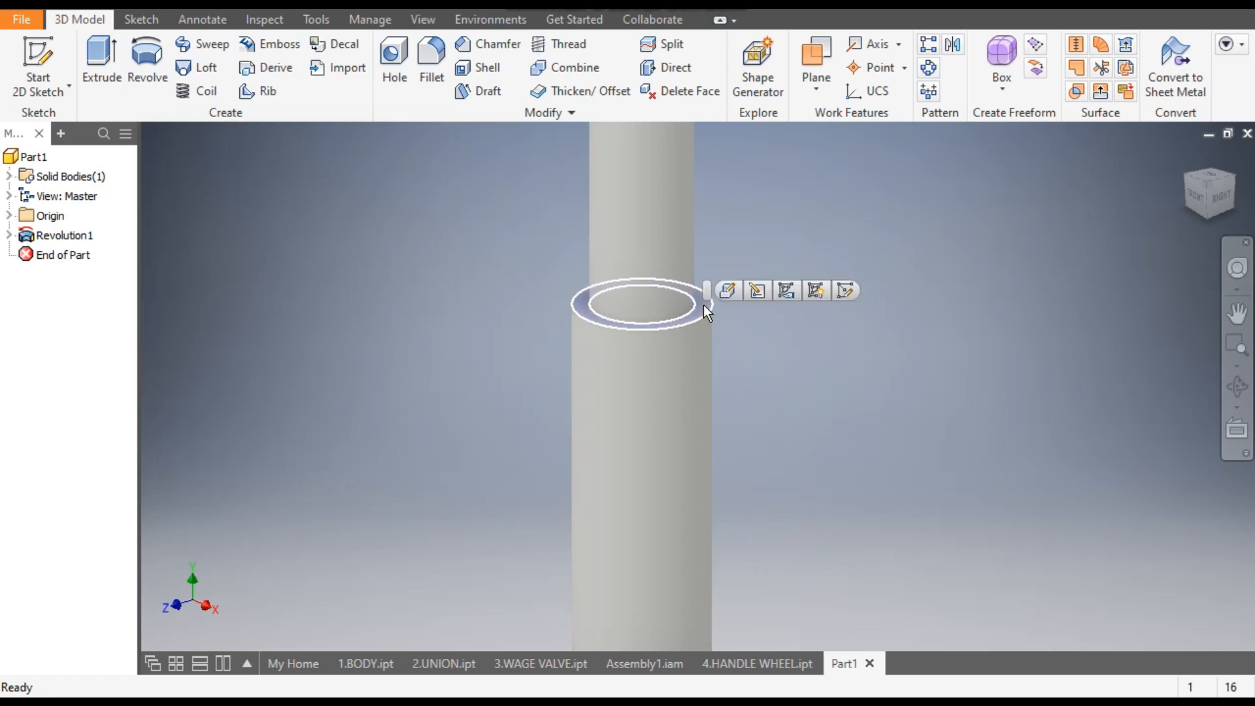
pyautogui.click(846, 295)
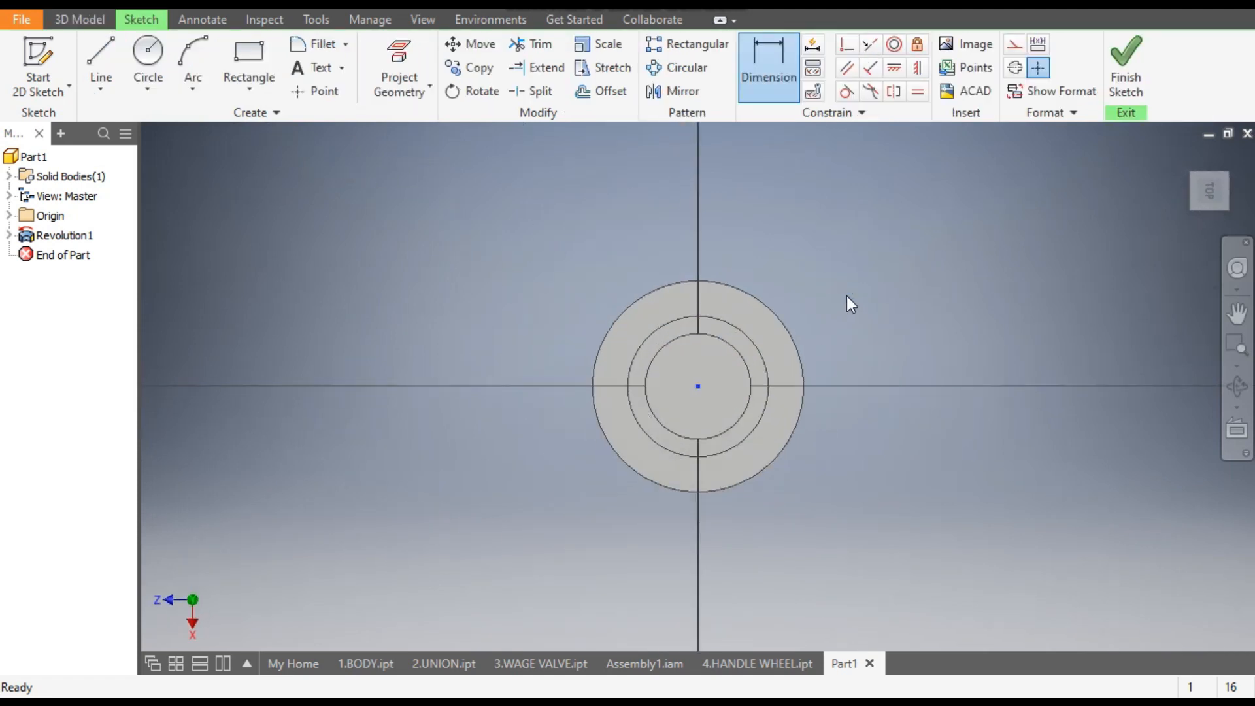
pyautogui.click(247, 85)
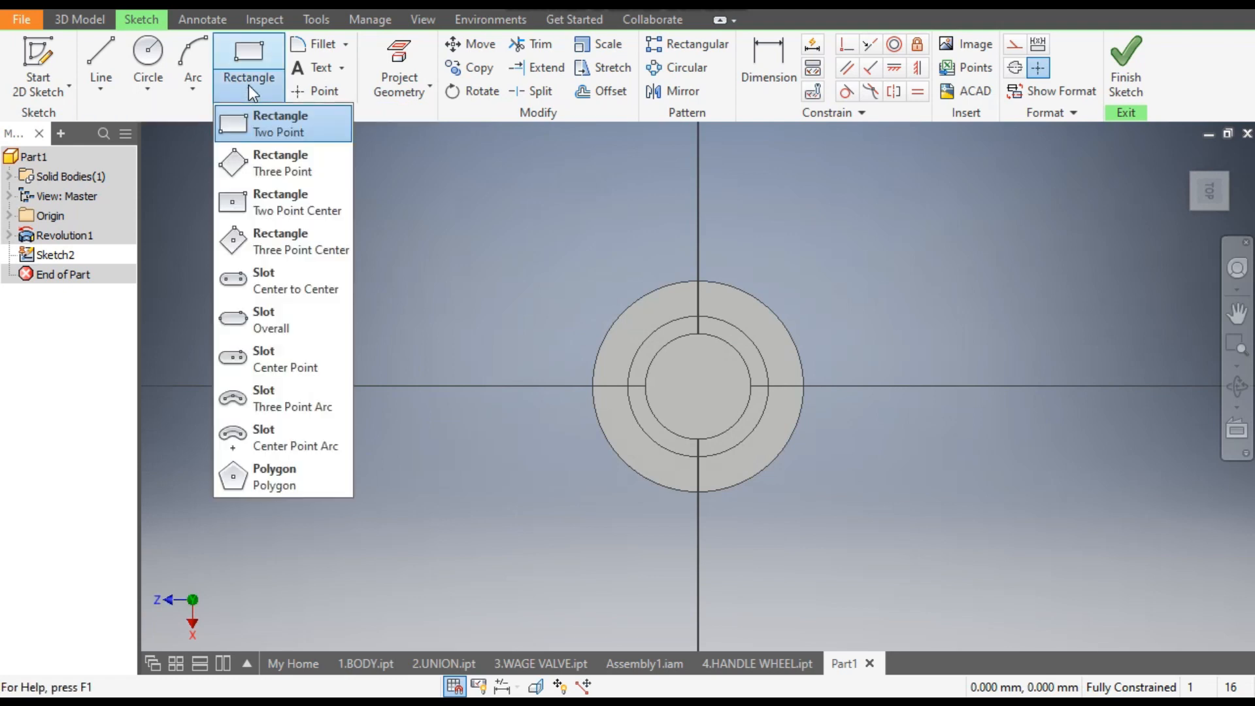
pyautogui.click(300, 203)
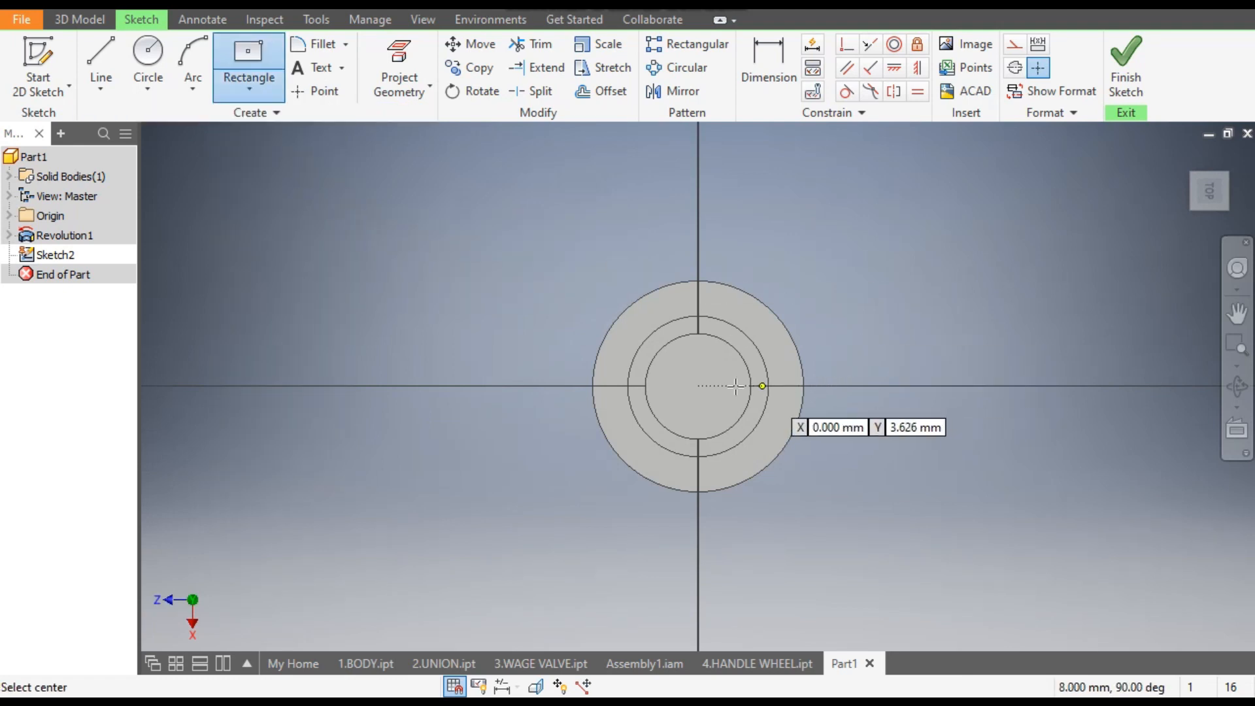
pyautogui.click(699, 387)
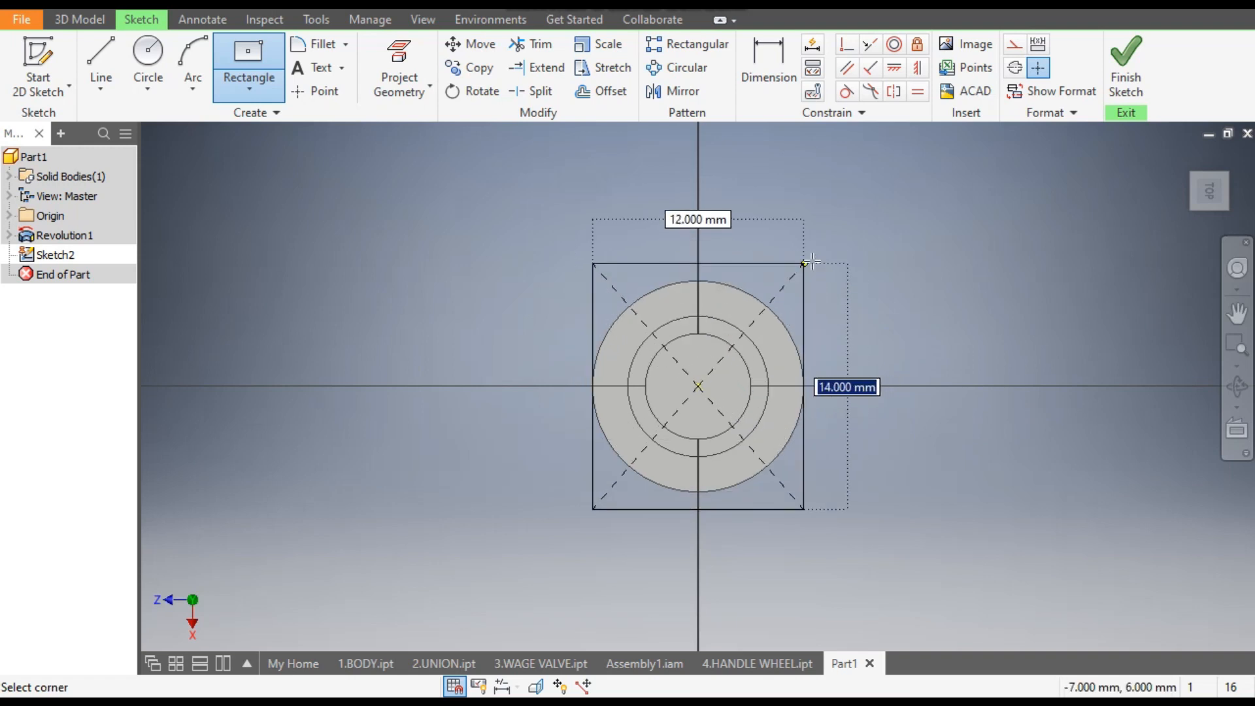
pyautogui.write('6')
pyautogui.press('Tab')
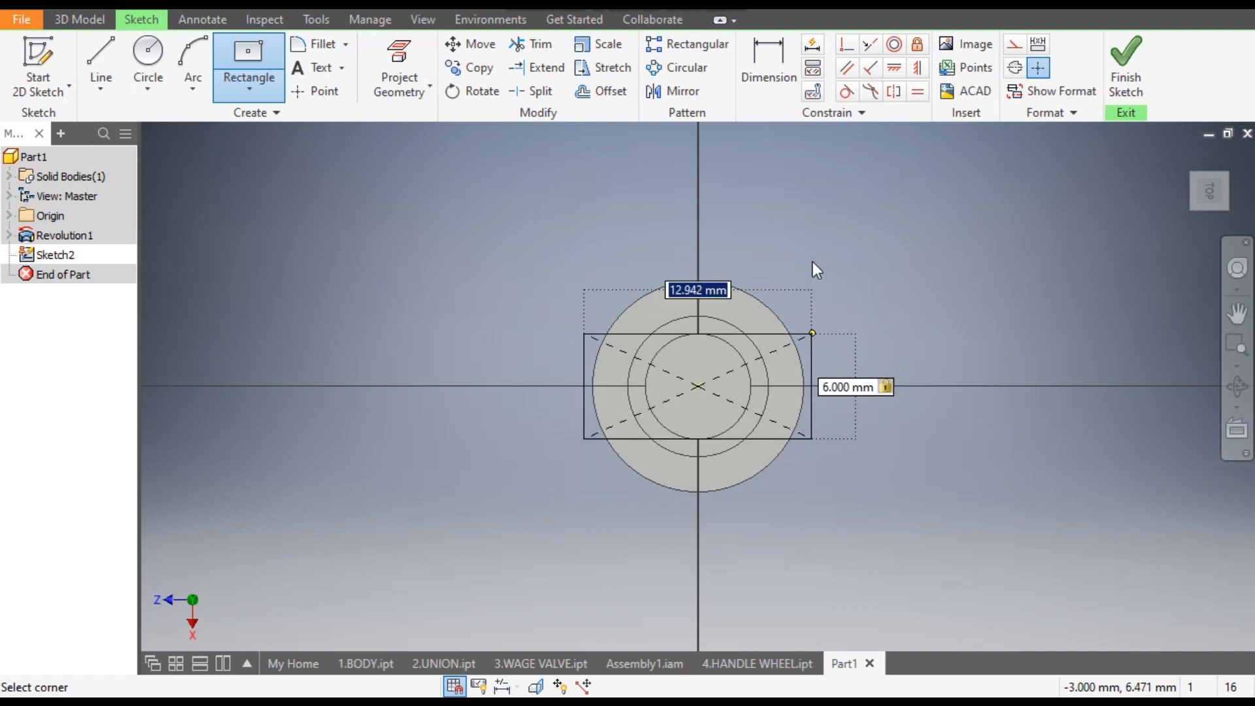
pyautogui.write('6')
pyautogui.press('Return')
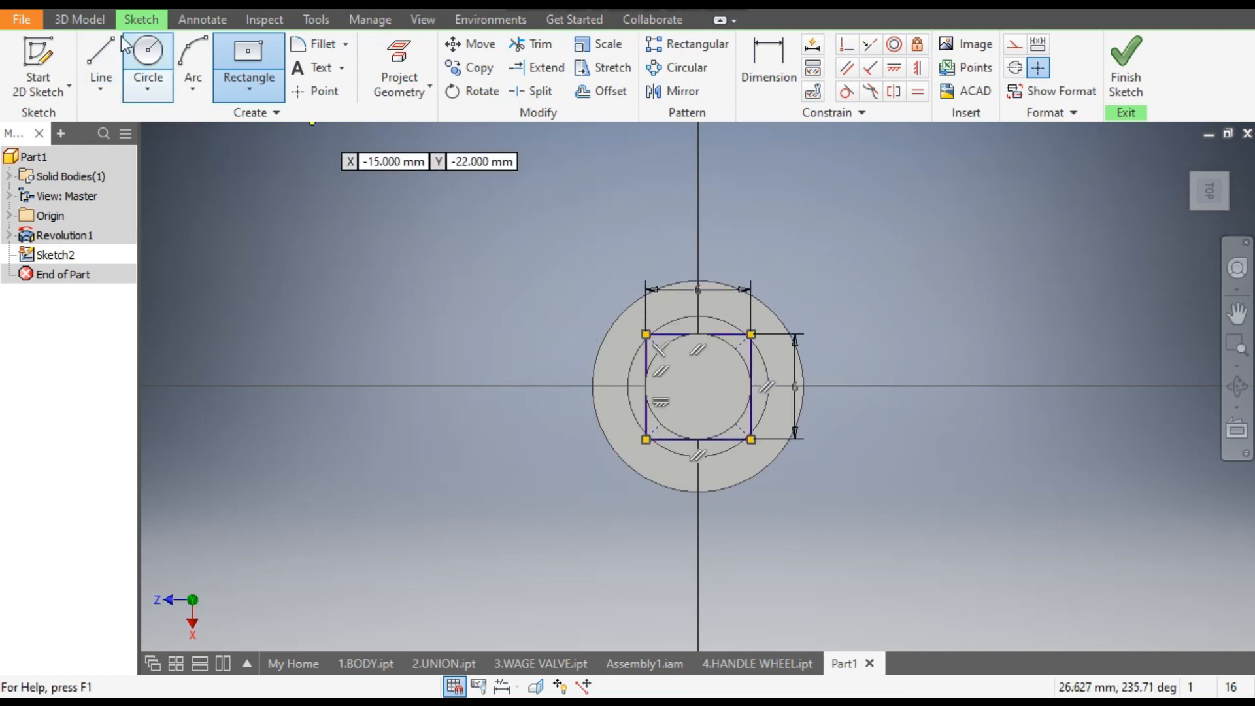
# - Extrude the 6 mm square upward by 6 mm from the shoulder, joined to the spindle
pyautogui.click(82, 21)
pyautogui.click(103, 64)
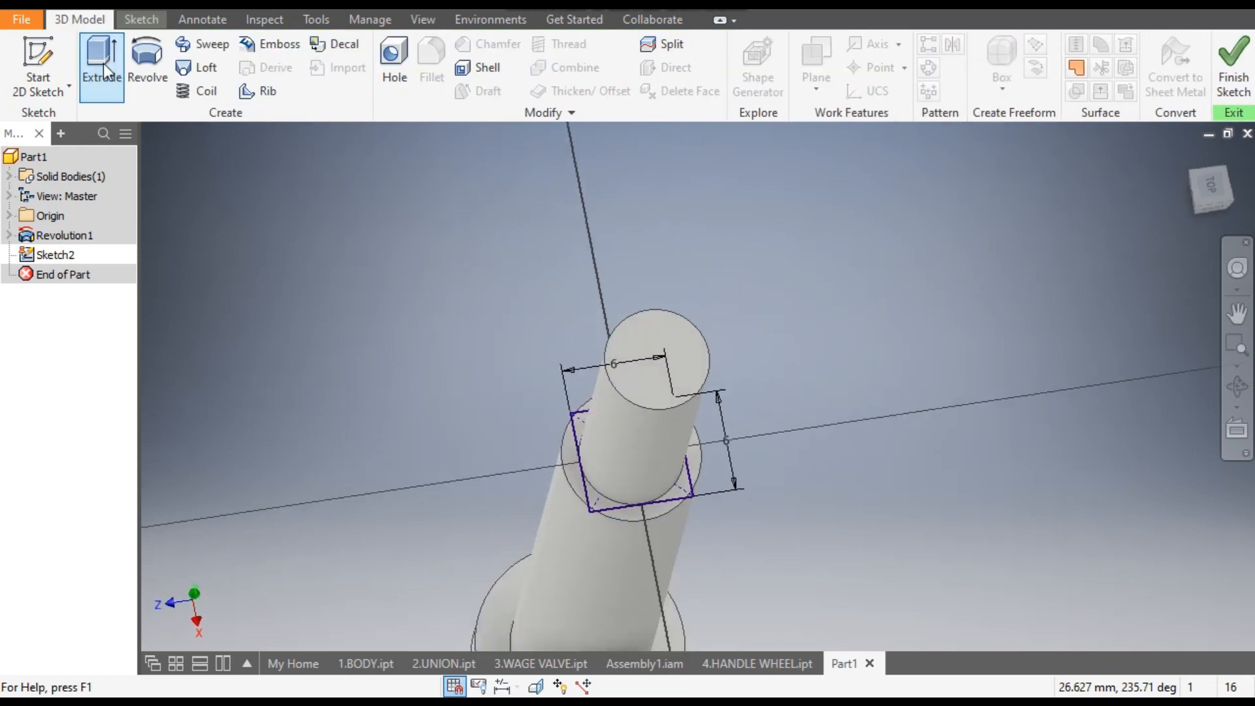
pyautogui.scroll(3, 752, 399)
pyautogui.moveTo(752, 399); pyautogui.dragTo(749, 446, button='middle')
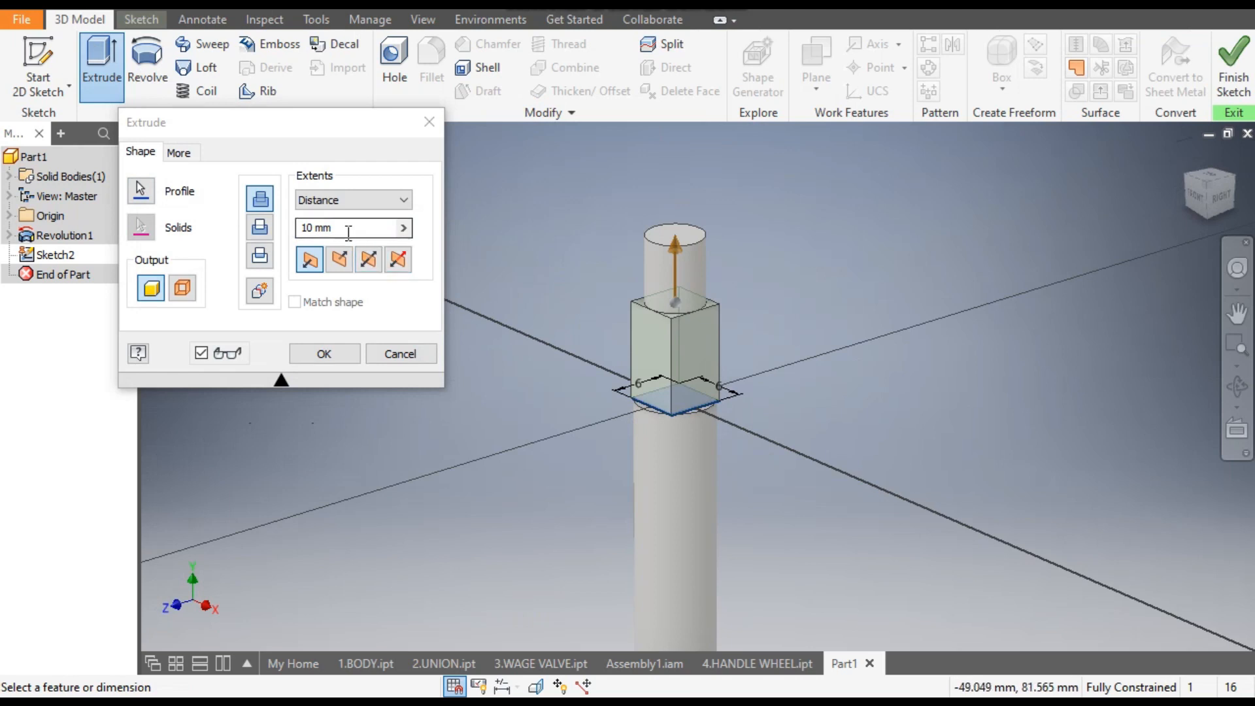
pyautogui.moveTo(348, 231); pyautogui.dragTo(278, 236)
pyautogui.write('6')
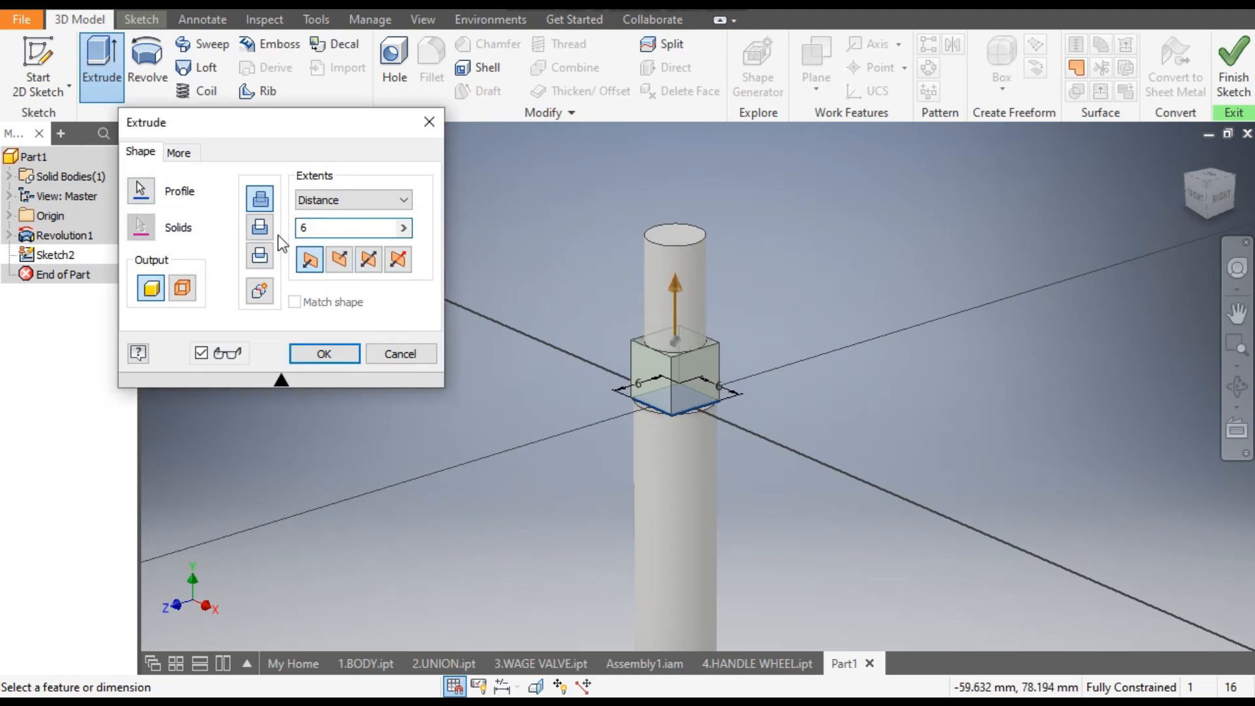
pyautogui.click(325, 354)
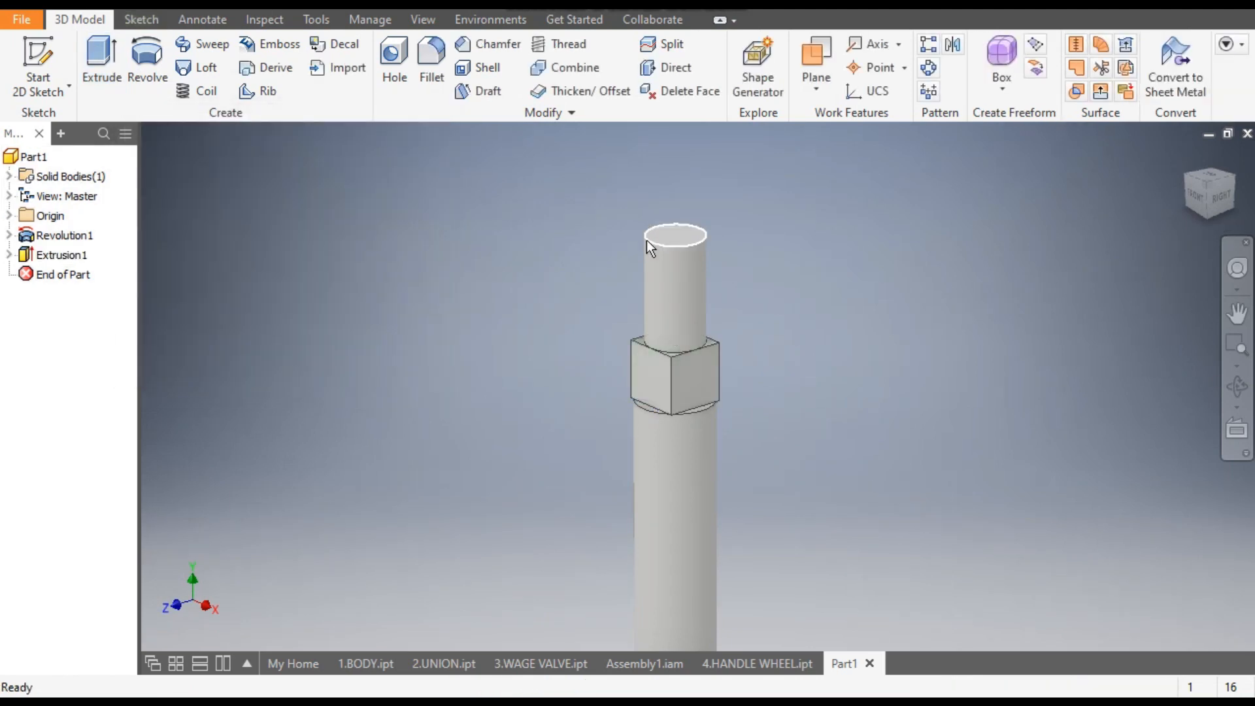
# - Save the part as 5.spindle in the gate valve 2 folder
pyautogui.scroll(3, 646, 241)
pyautogui.moveTo(687, 168); pyautogui.dragTo(705, 222, button='middle')
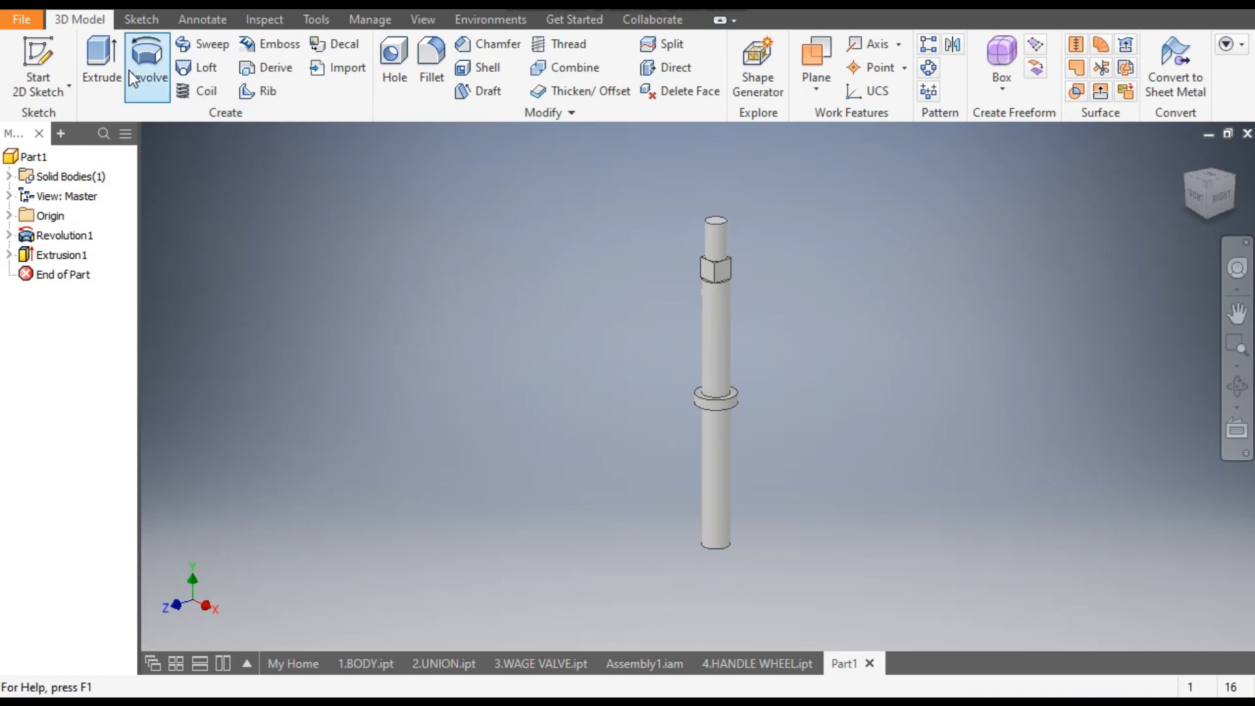
pyautogui.hotkey('ctrl', 's')
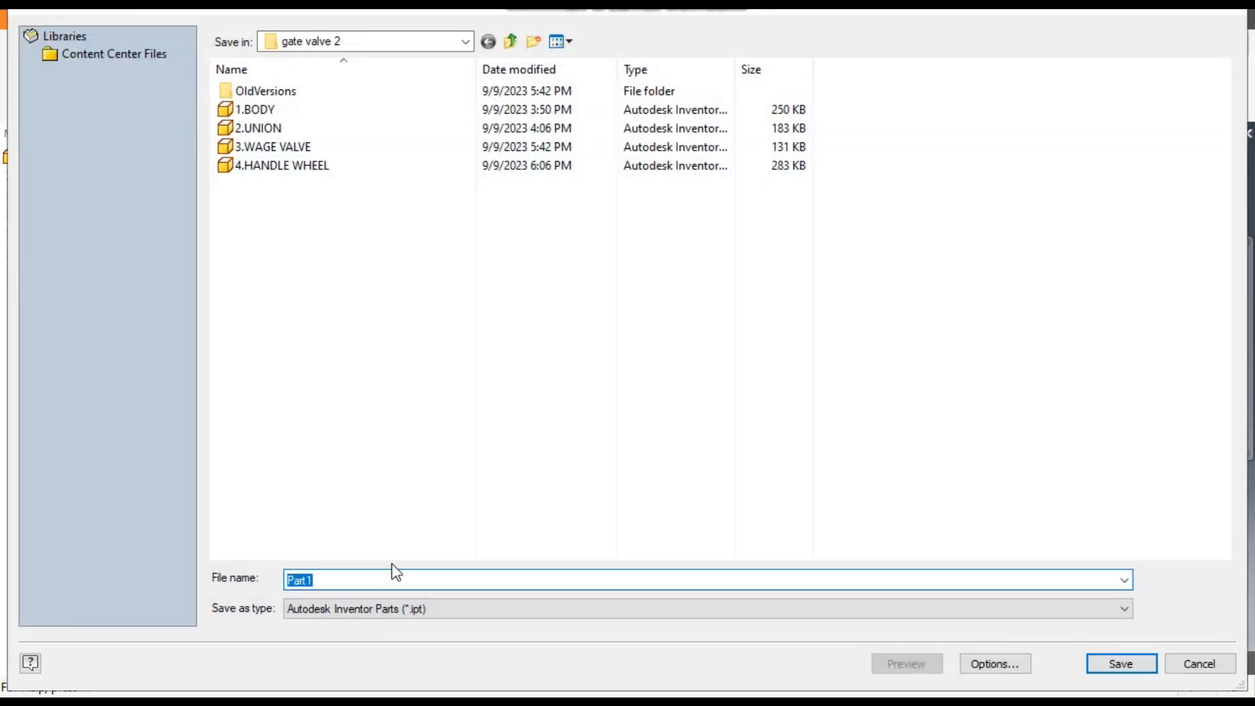
pyautogui.write('5.spindle')
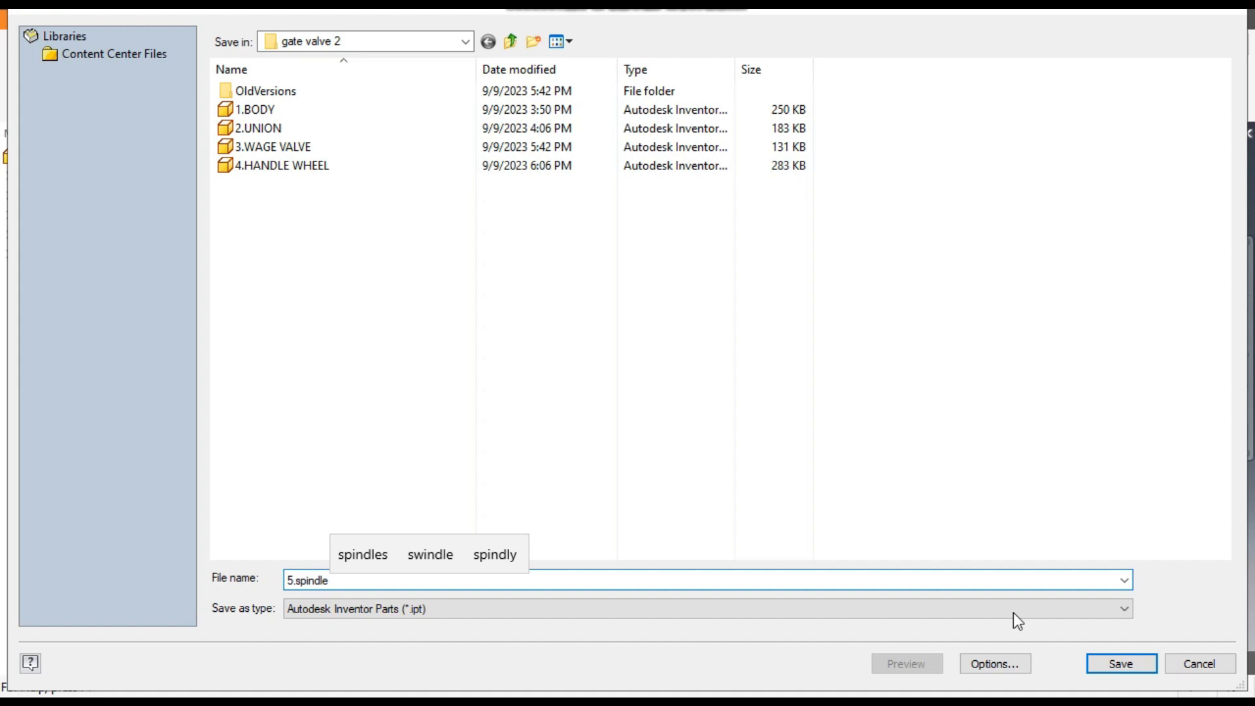
pyautogui.click(1121, 664)
# - Try the Engine Turned appearance and a glossy black one on the spindle
pyautogui.moveTo(770, 331); pyautogui.dragTo(736, 340, button='middle')
pyautogui.scroll(-1, 737, 340)
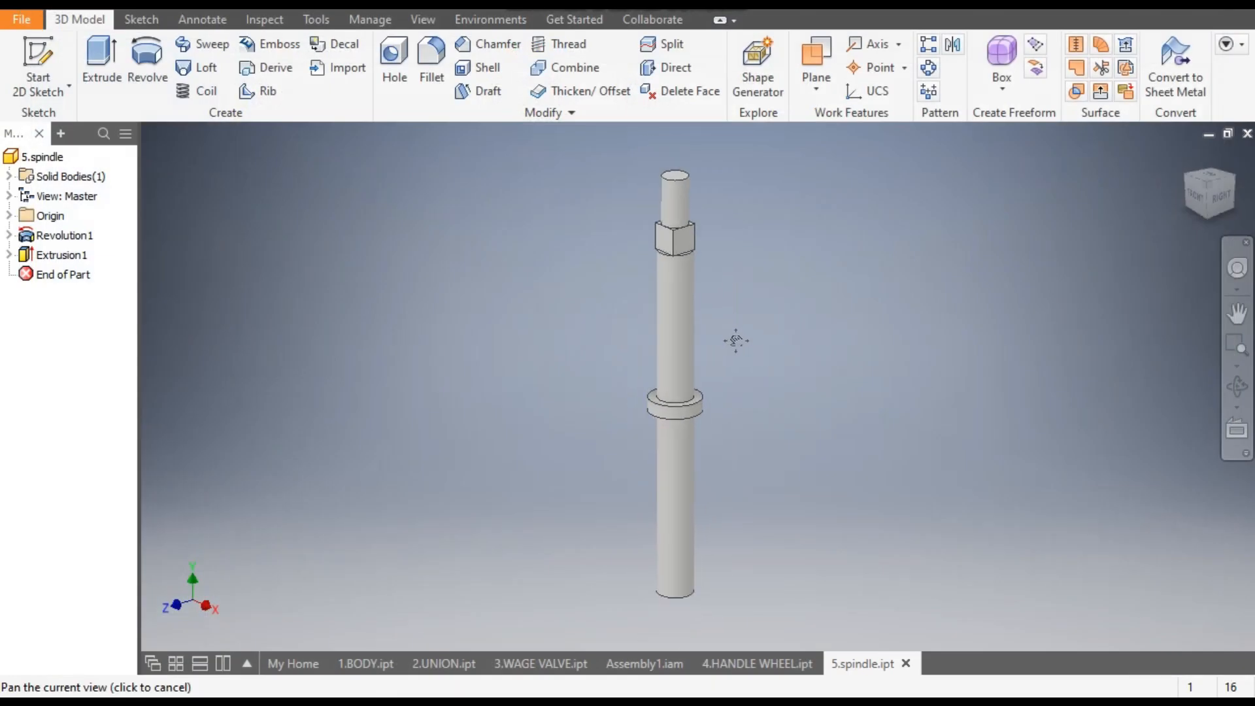
pyautogui.click(511, 9)
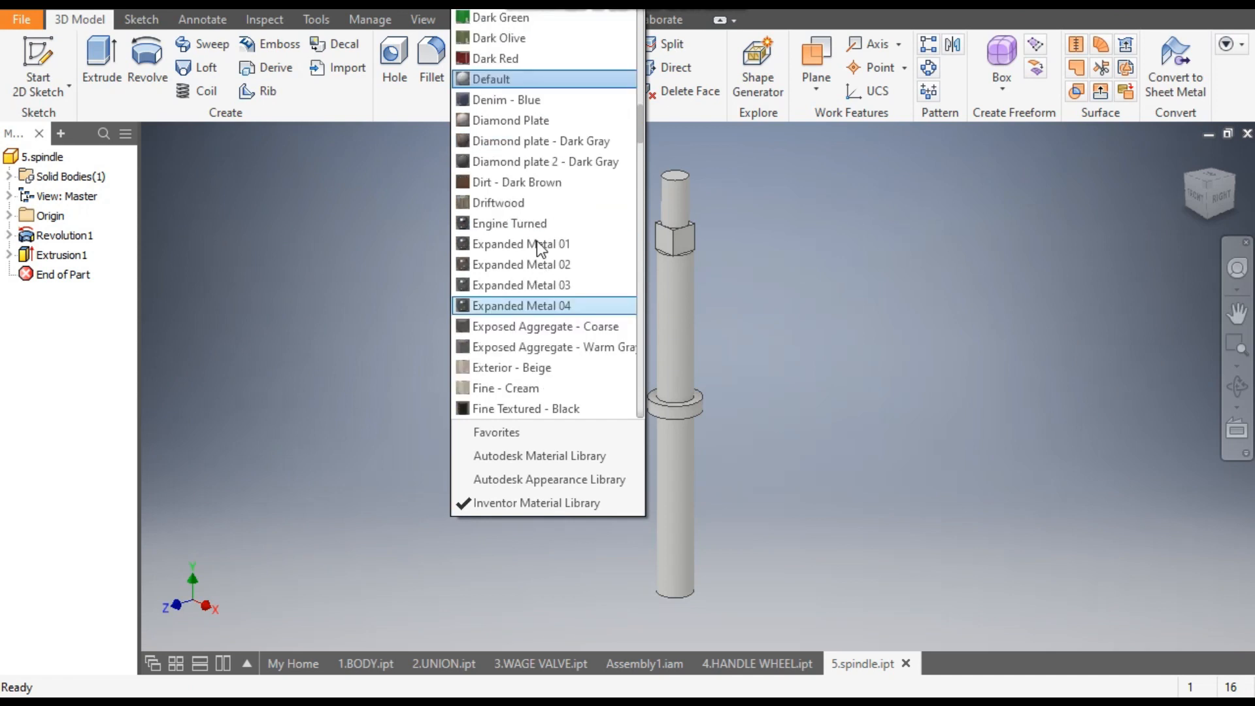
pyautogui.click(531, 306)
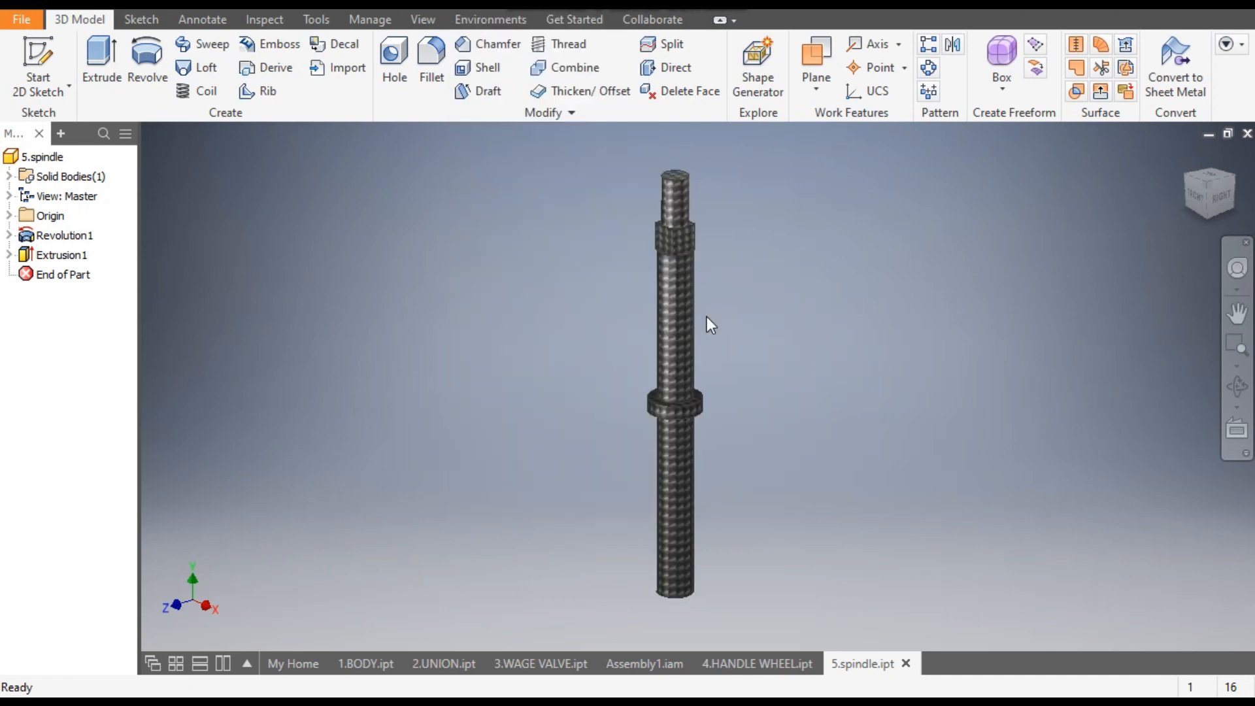
pyautogui.click(511, 10)
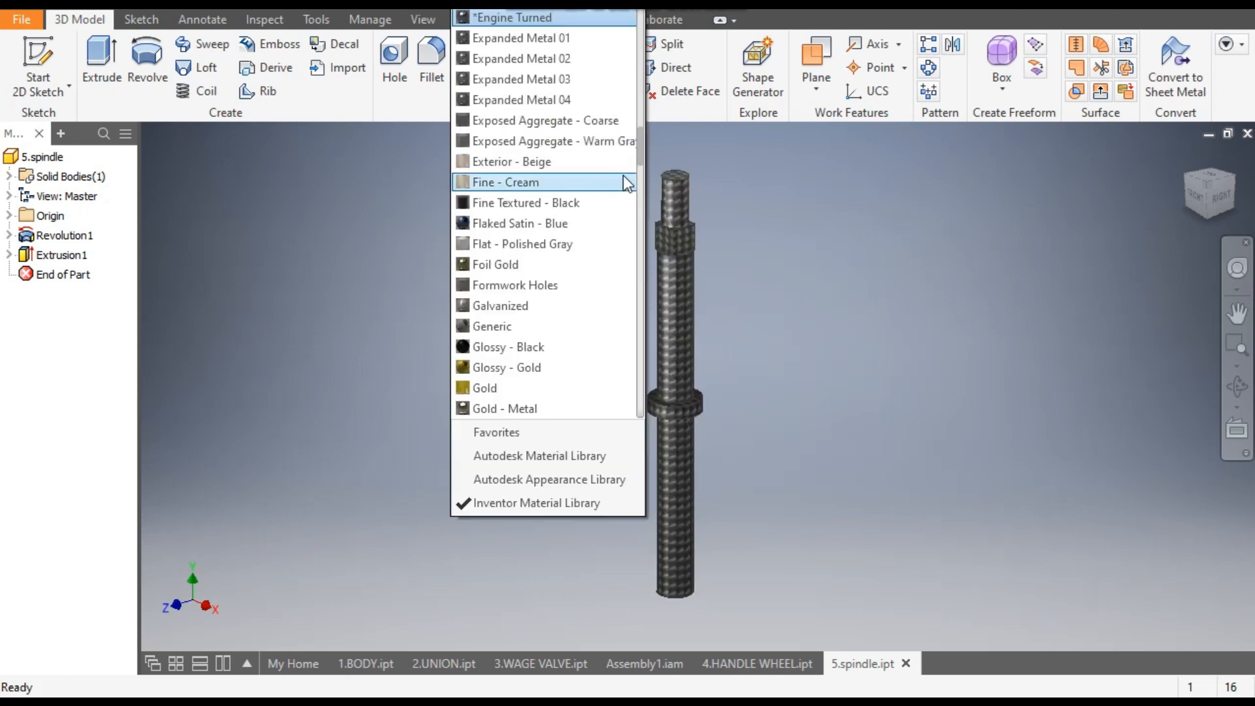
pyautogui.moveTo(641, 149); pyautogui.dragTo(639, 57)
pyautogui.click(569, 120)
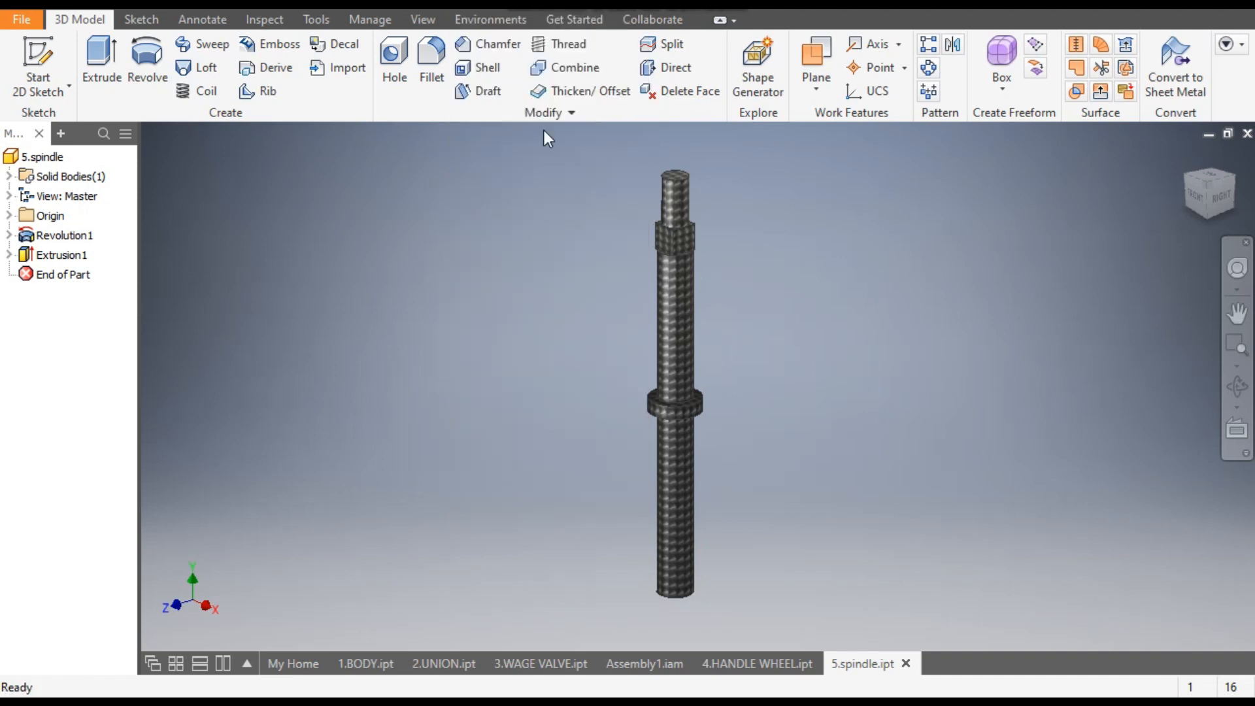
# - Apply a dark, finely speckled appearance from the Inventor Material Library to the spindle
pyautogui.click(511, 9)
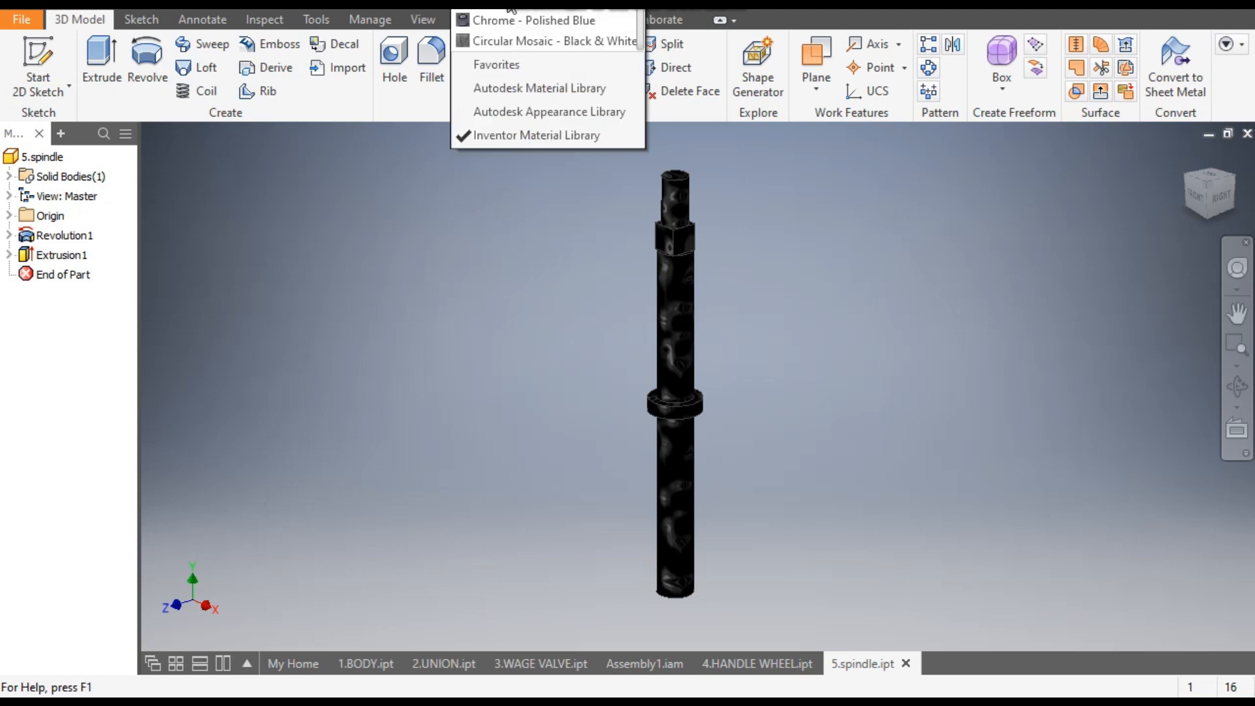
pyautogui.click(502, 38)
pyautogui.scroll(-3, 694, 257)
pyautogui.scroll(3, 761, 267)
pyautogui.moveTo(766, 275); pyautogui.dragTo(738, 272, button='middle')
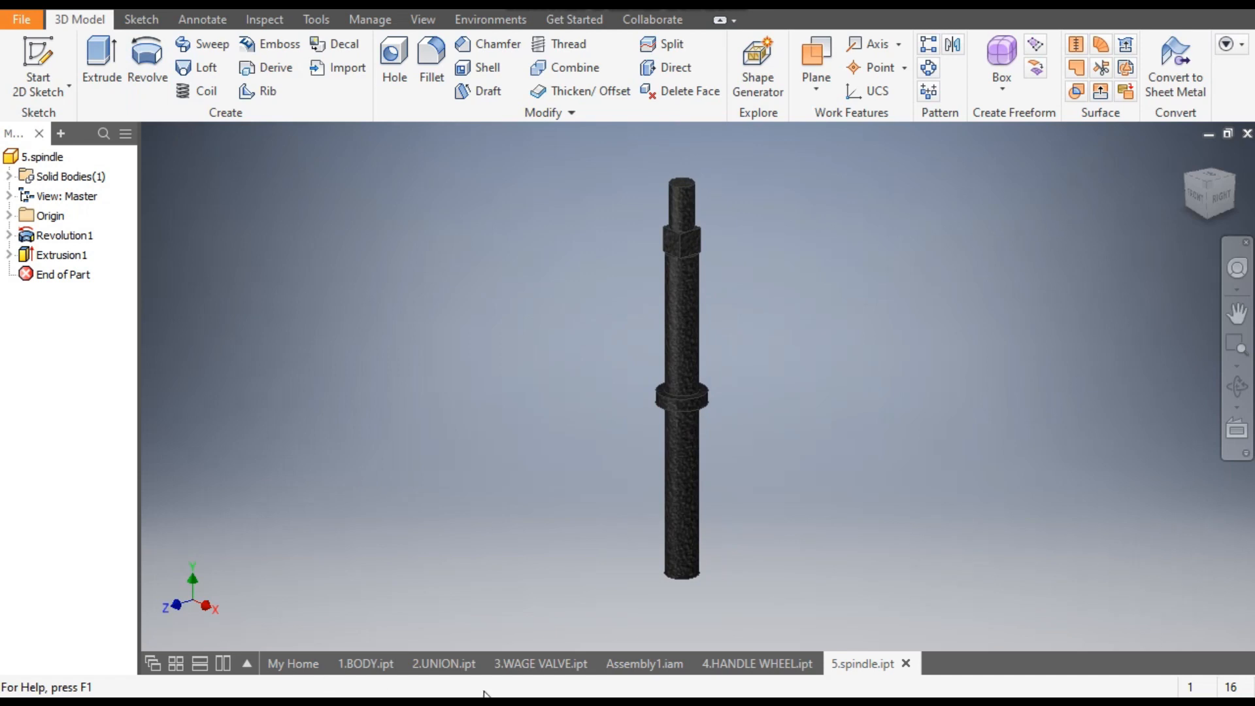
# - Switch to Assembly1.iam and leave the spindle's in-place editing by activating the top-level assembly
pyautogui.click(634, 663)
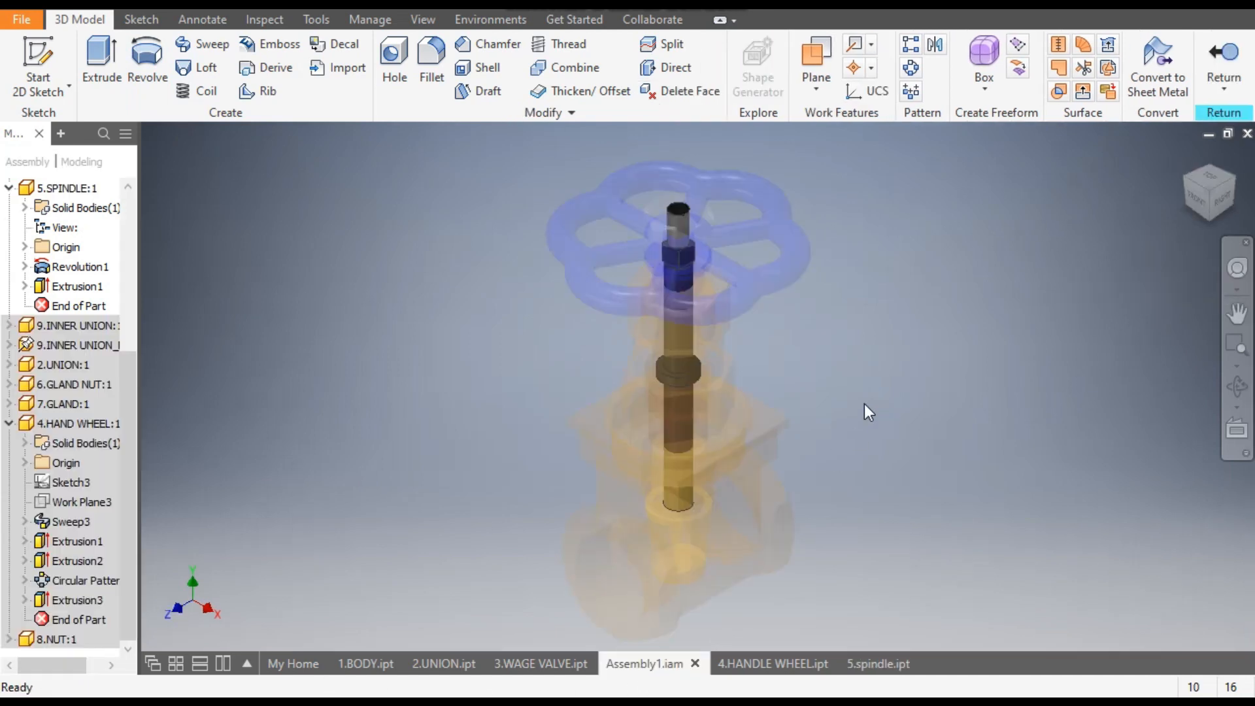
pyautogui.scroll(5, 127, 234)
pyautogui.click(53, 188)
pyautogui.doubleClick(53, 188)
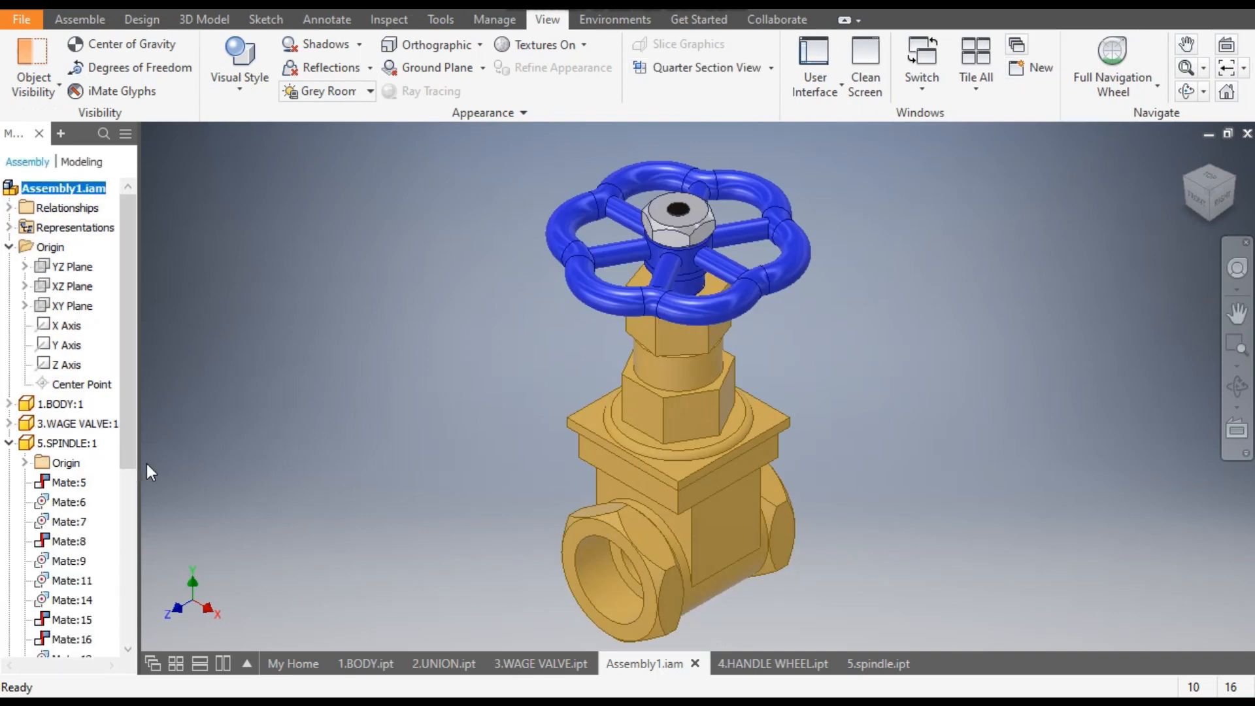
# - Locate the gland nut below the hand wheel and open it for in-place editing to examine its shape
pyautogui.click(688, 331)
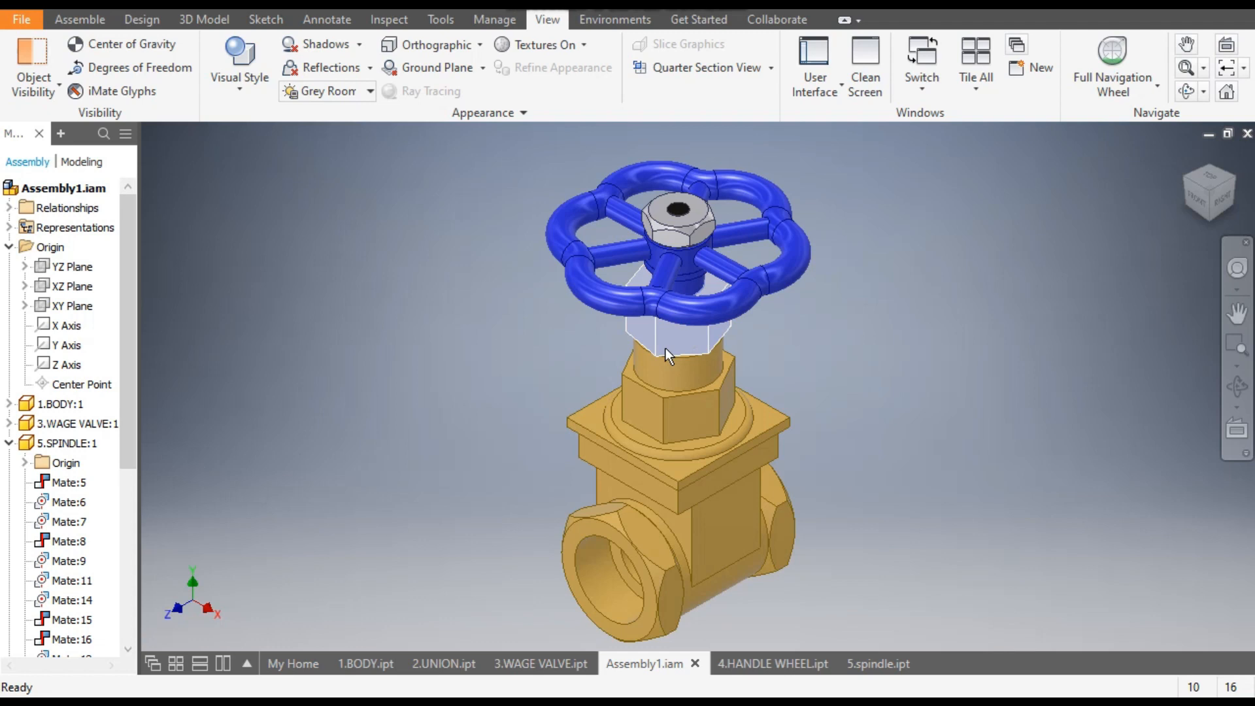
pyautogui.moveTo(130, 403); pyautogui.dragTo(136, 560)
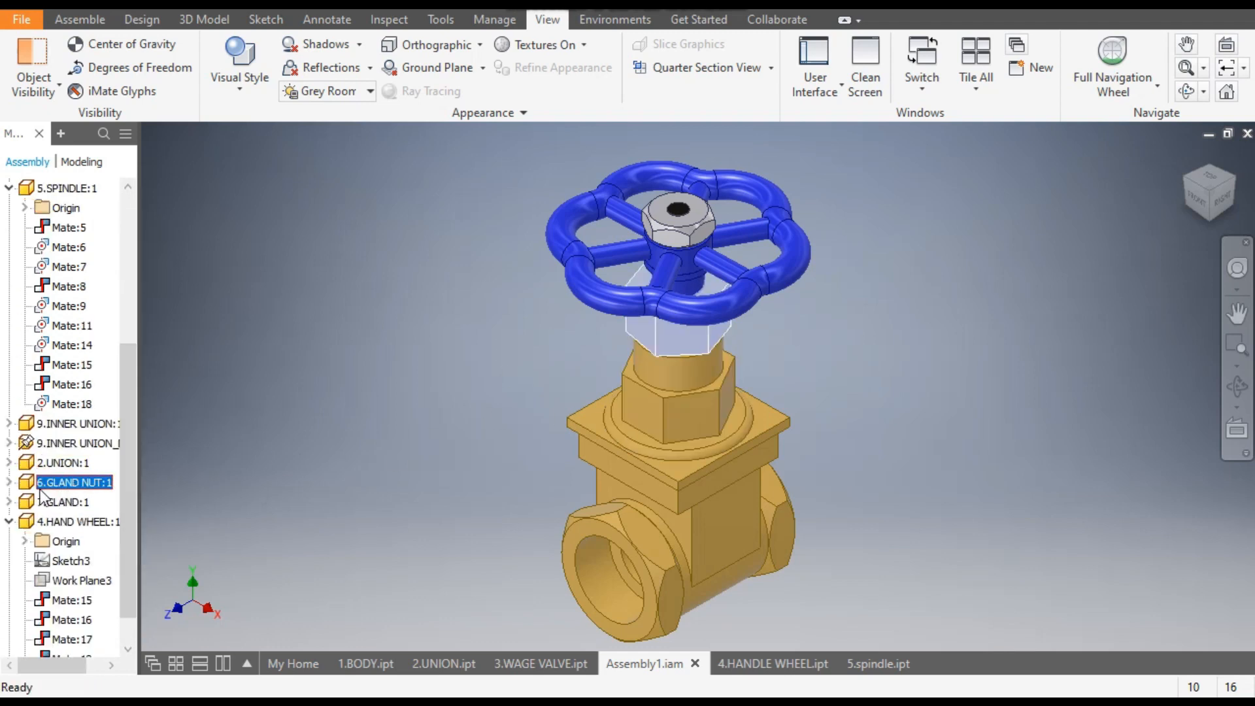
pyautogui.click(343, 394)
pyautogui.doubleClick(662, 331)
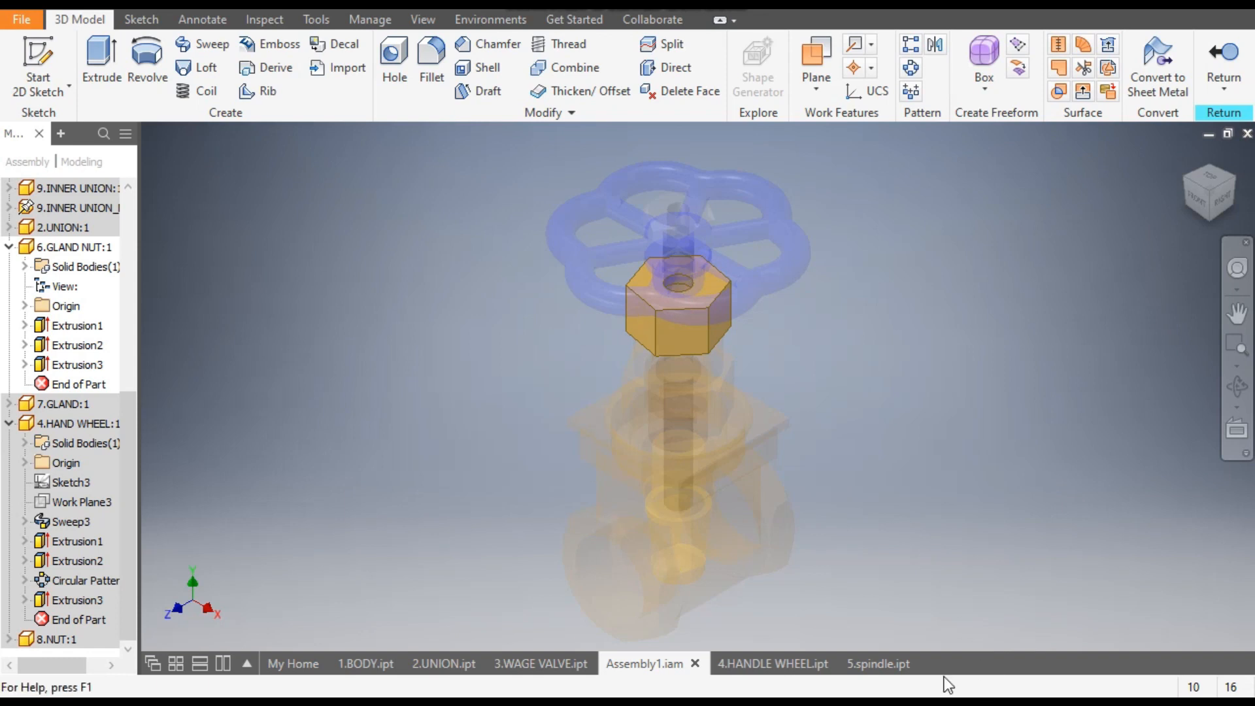
# - Create a new part from the metric Standard (mm).ipt template and start a sketch on the XZ plane
pyautogui.click(35, 11)
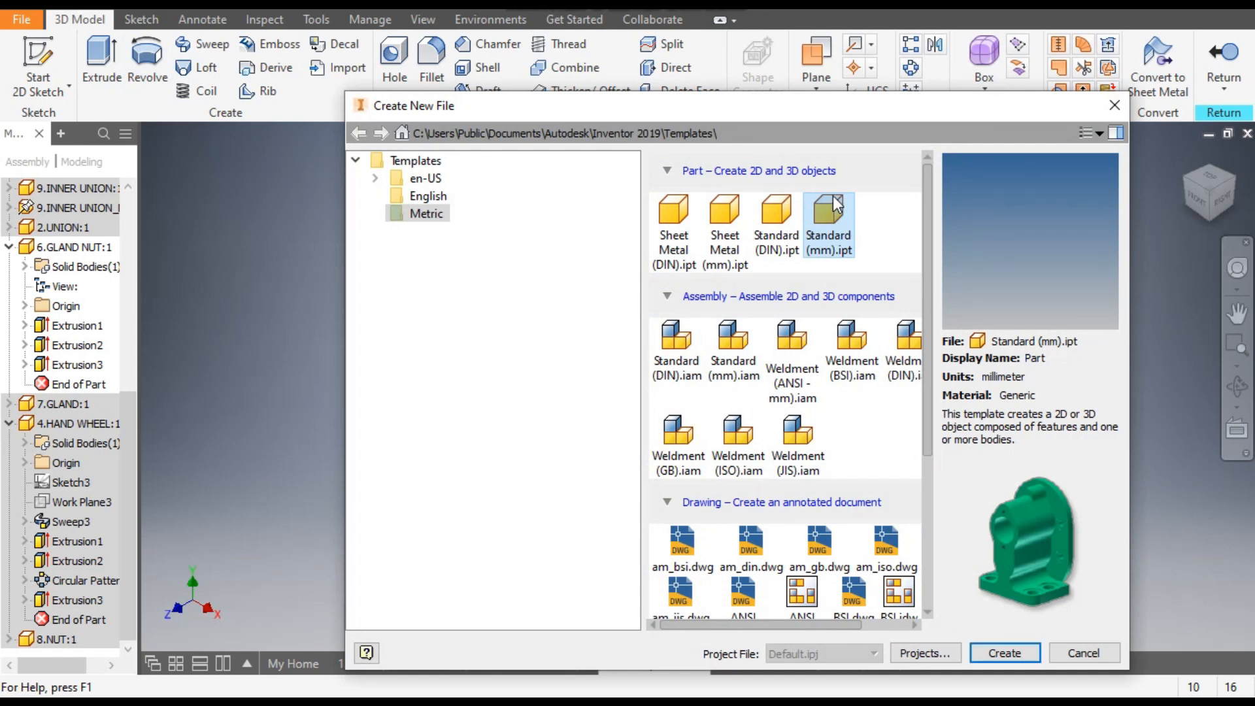
pyautogui.click(1003, 655)
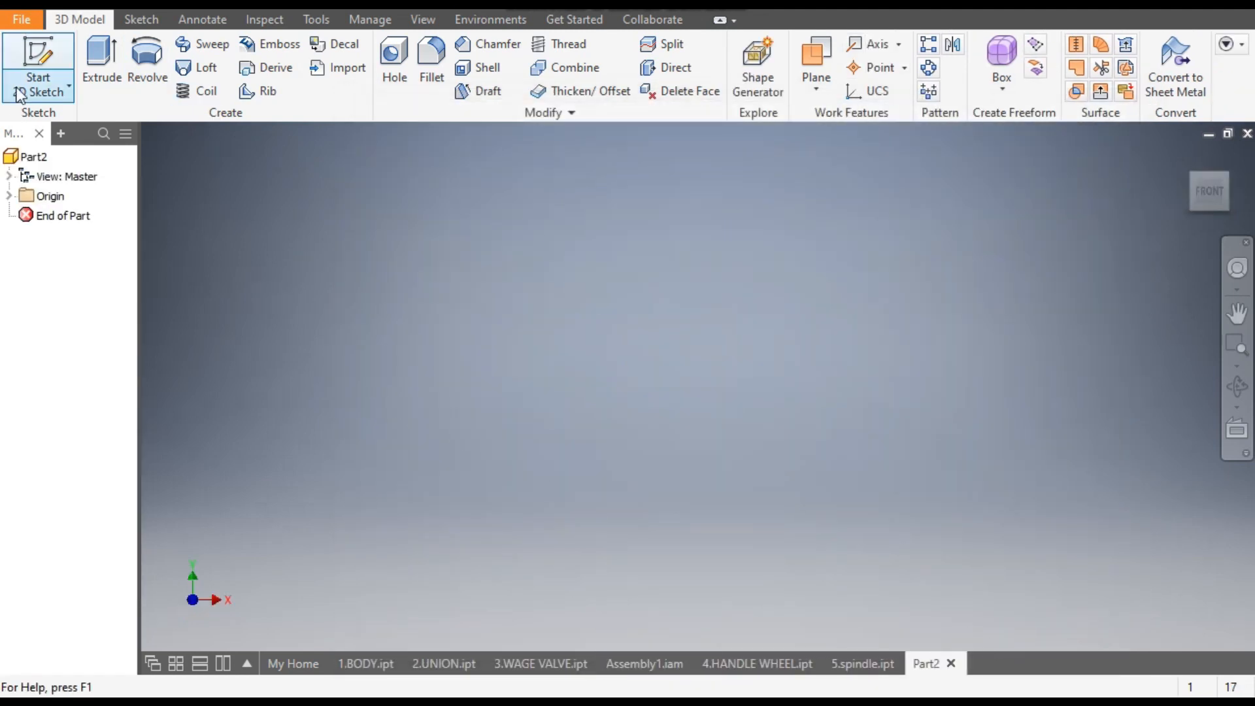
pyautogui.click(21, 57)
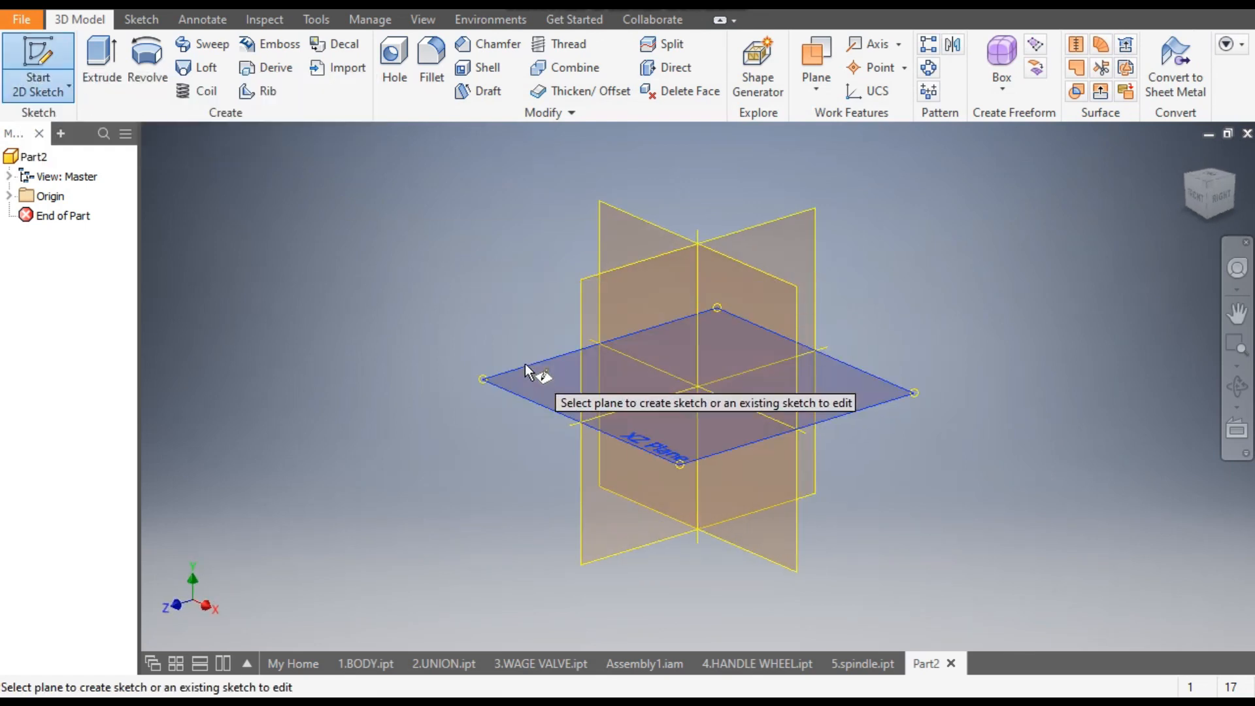
pyautogui.click(524, 363)
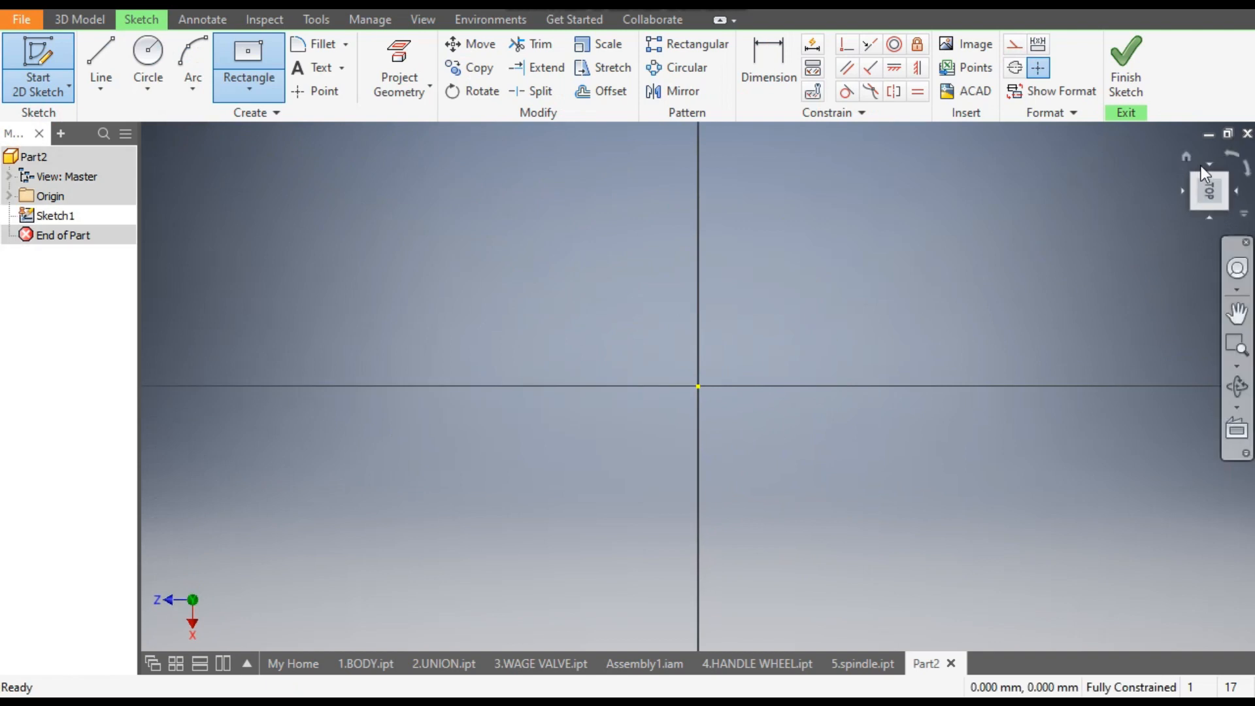
pyautogui.click(1232, 162)
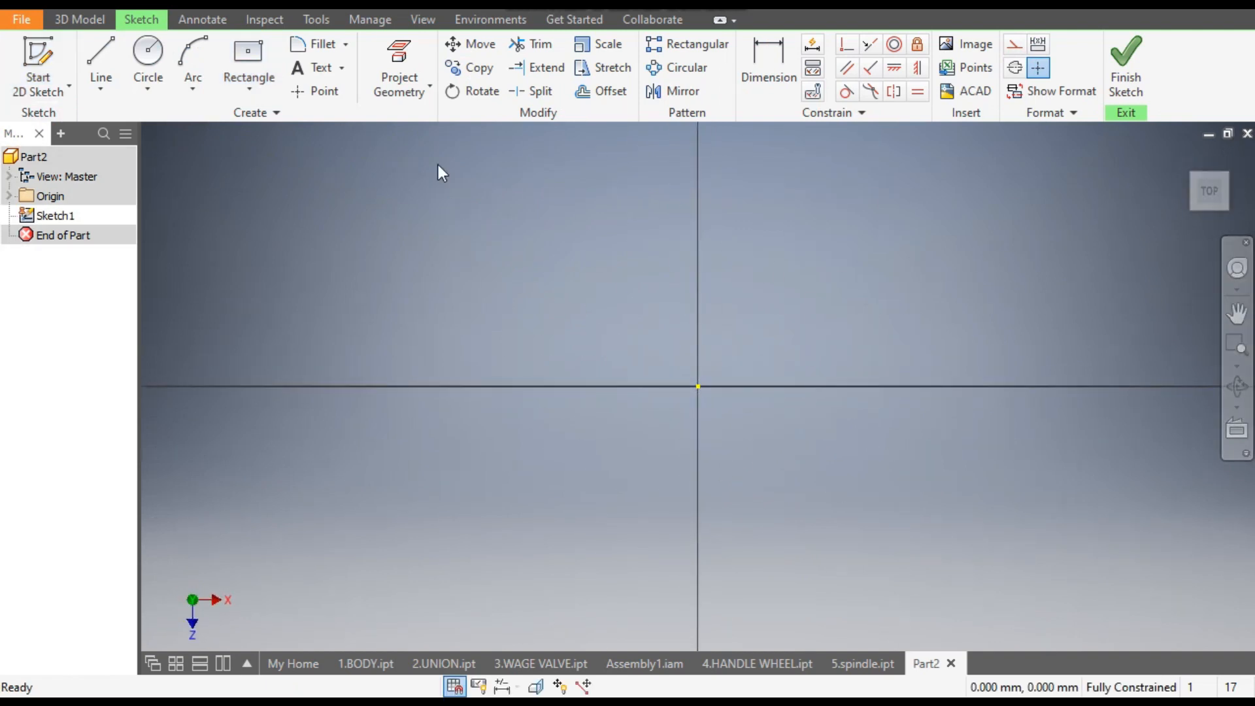
# - Sketch an inscribed six-sided polygon centred on the origin, about 138 mm from centre to vertex, with one vertex on the horizontal axis
pyautogui.click(248, 93)
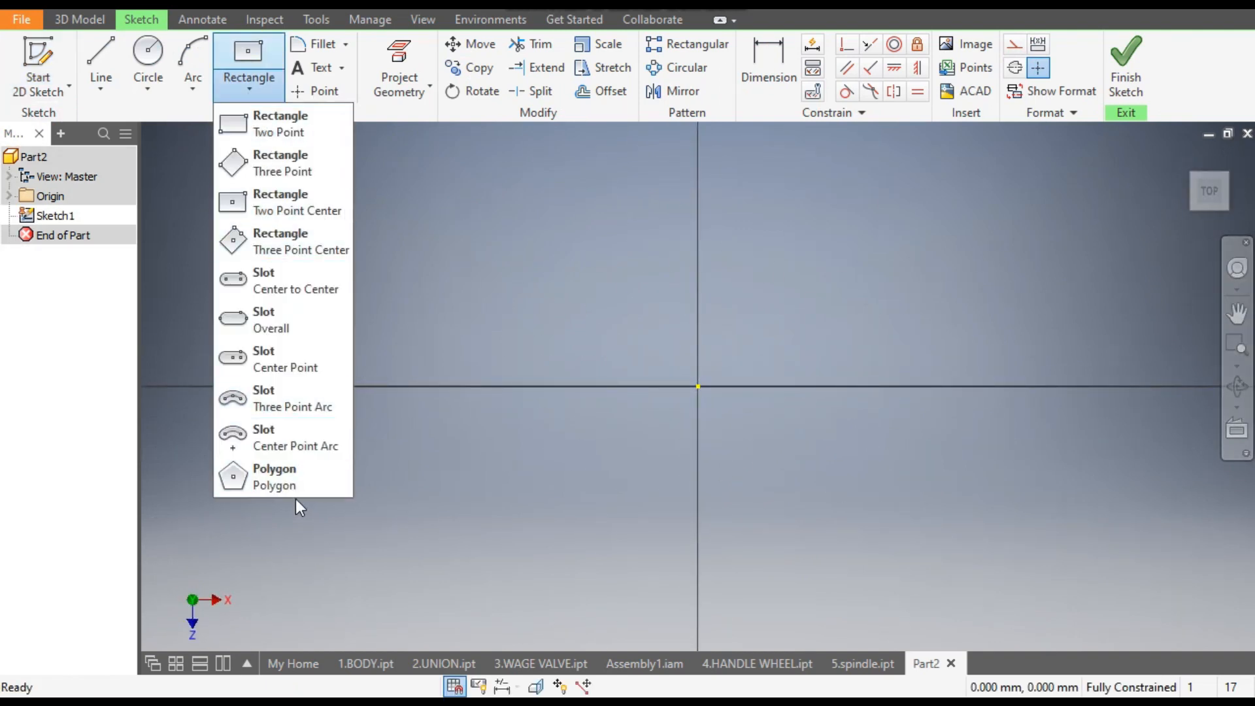
pyautogui.click(287, 479)
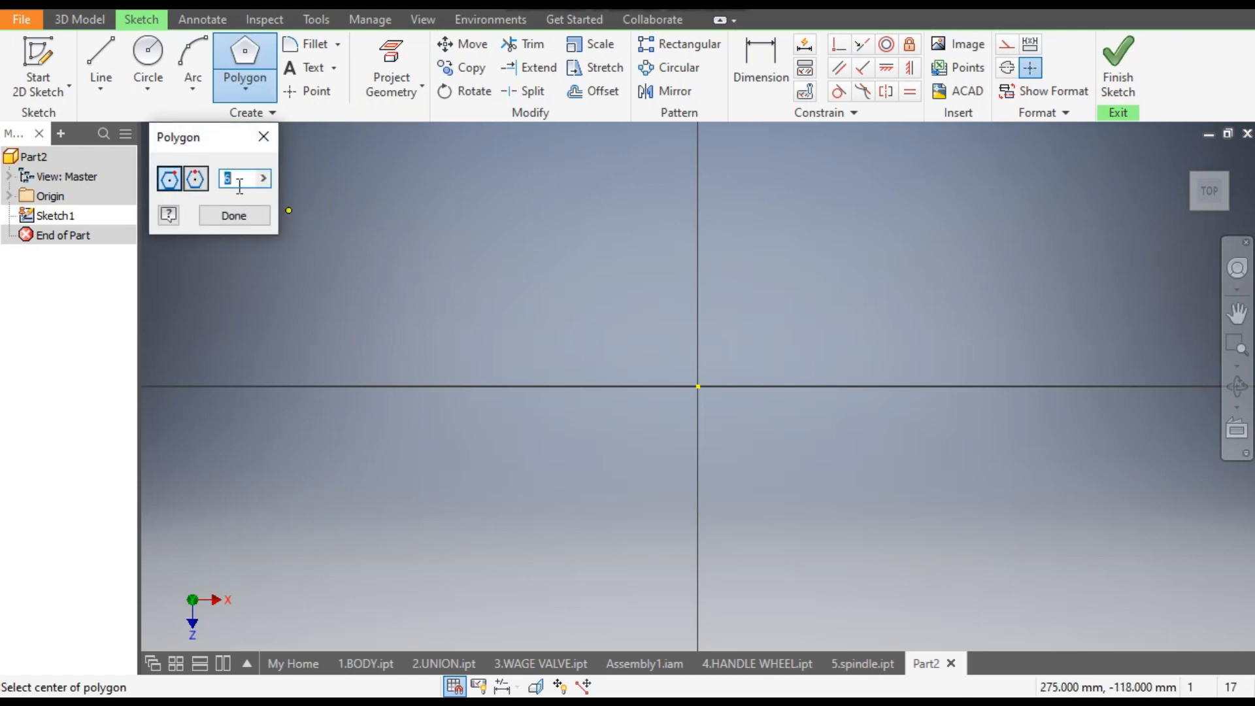
pyautogui.click(699, 387)
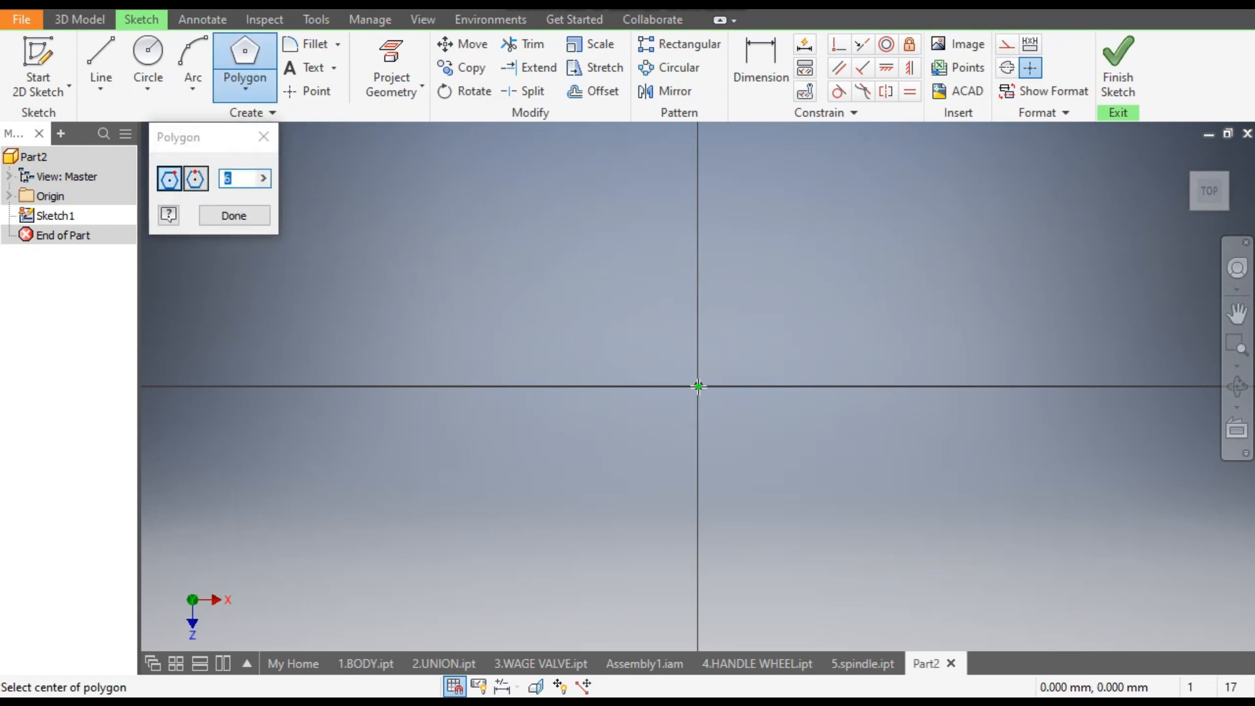
pyautogui.click(905, 387)
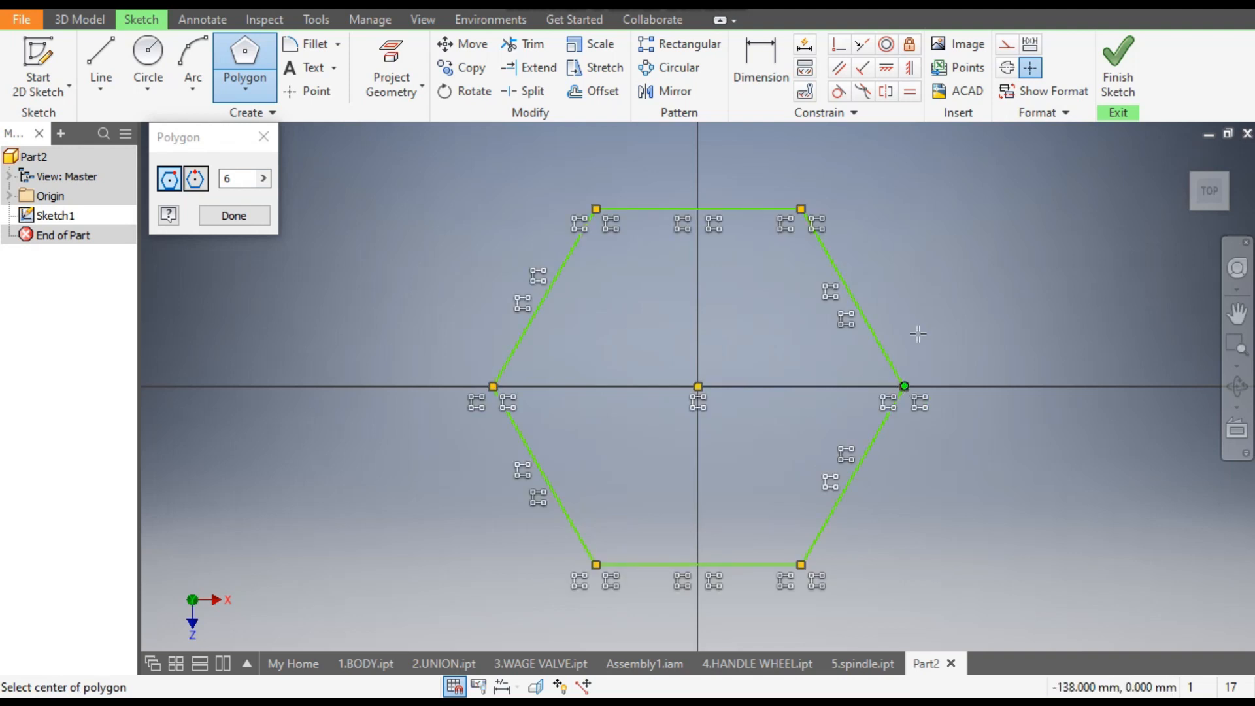
# - Dimension the hexagon's upper horizontal side to 14 mm
pyautogui.click(748, 61)
pyautogui.click(731, 210)
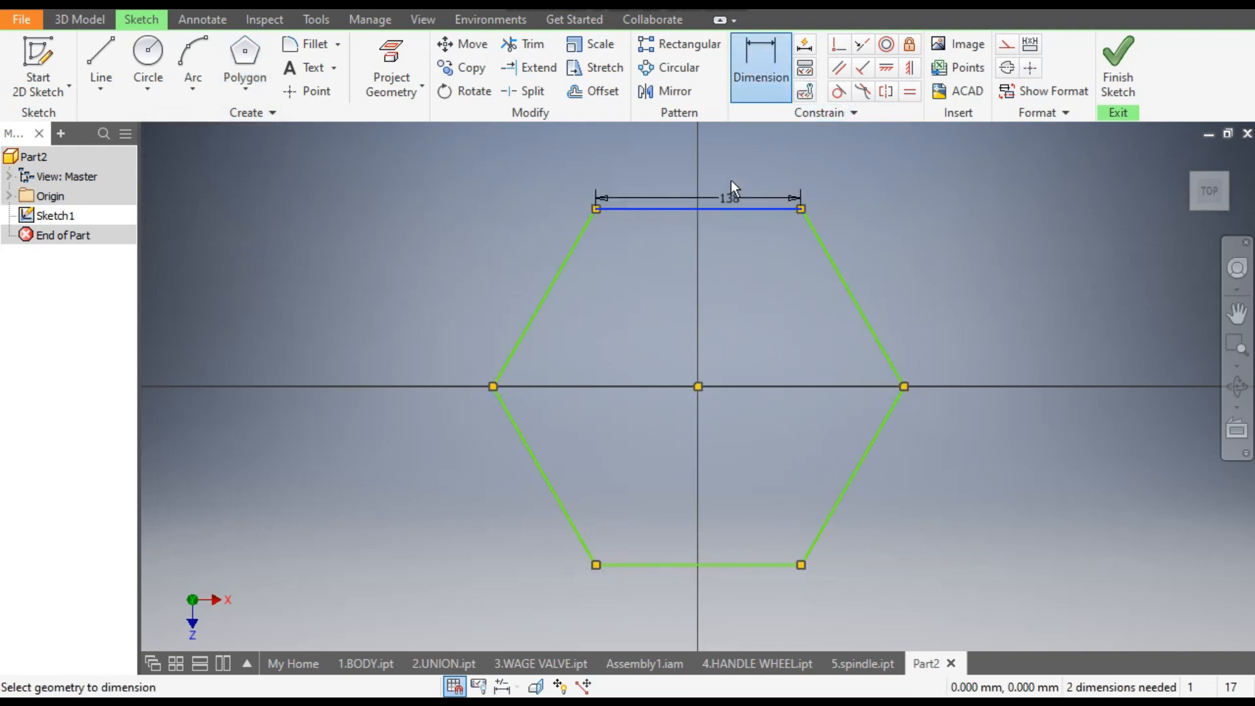
pyautogui.click(731, 159)
pyautogui.write('14')
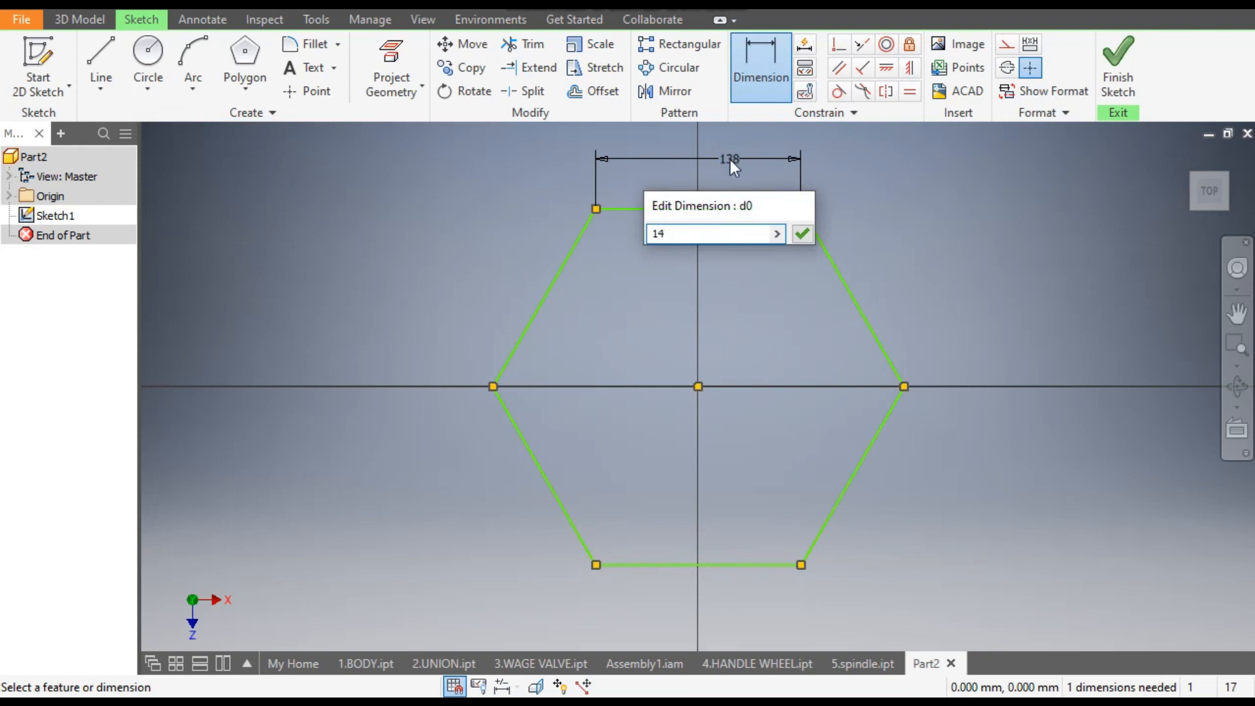
pyautogui.press('Return')
# - Apply a horizontal constraint between the hexagon's vertex on the positive X side and its centre point
pyautogui.scroll(-5, 719, 385)
pyautogui.moveTo(720, 386); pyautogui.dragTo(864, 353, button='middle')
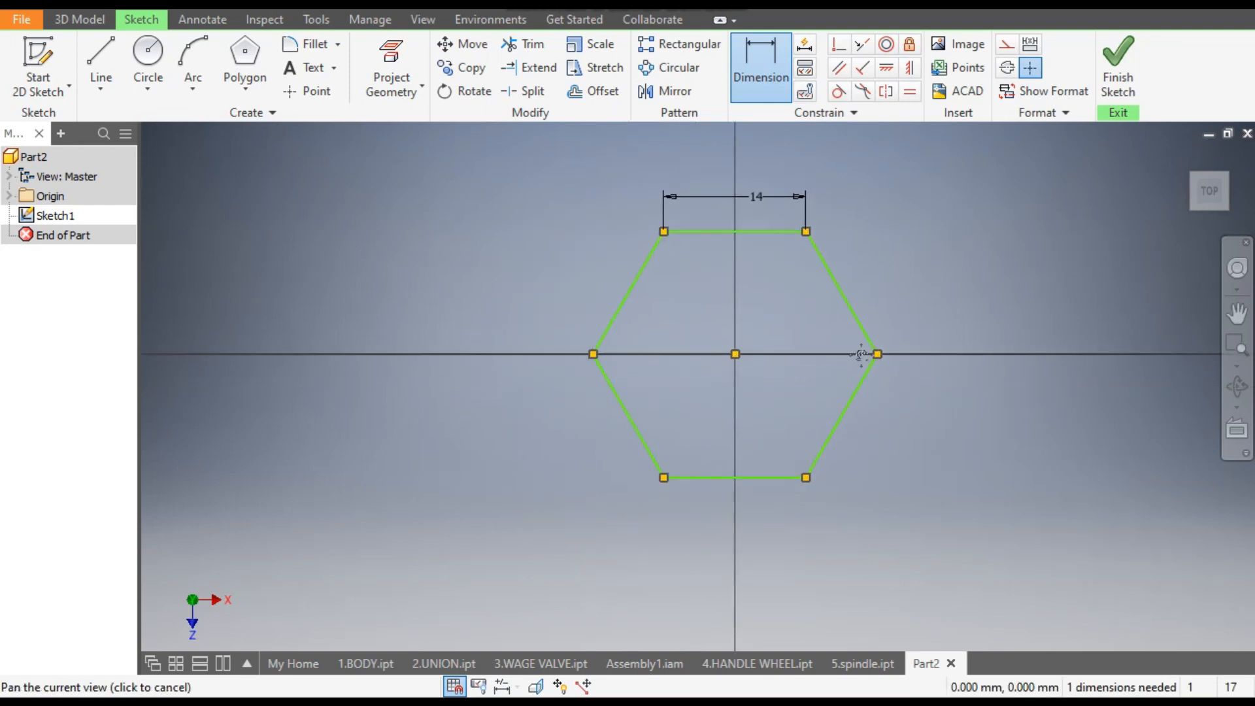
pyautogui.click(888, 71)
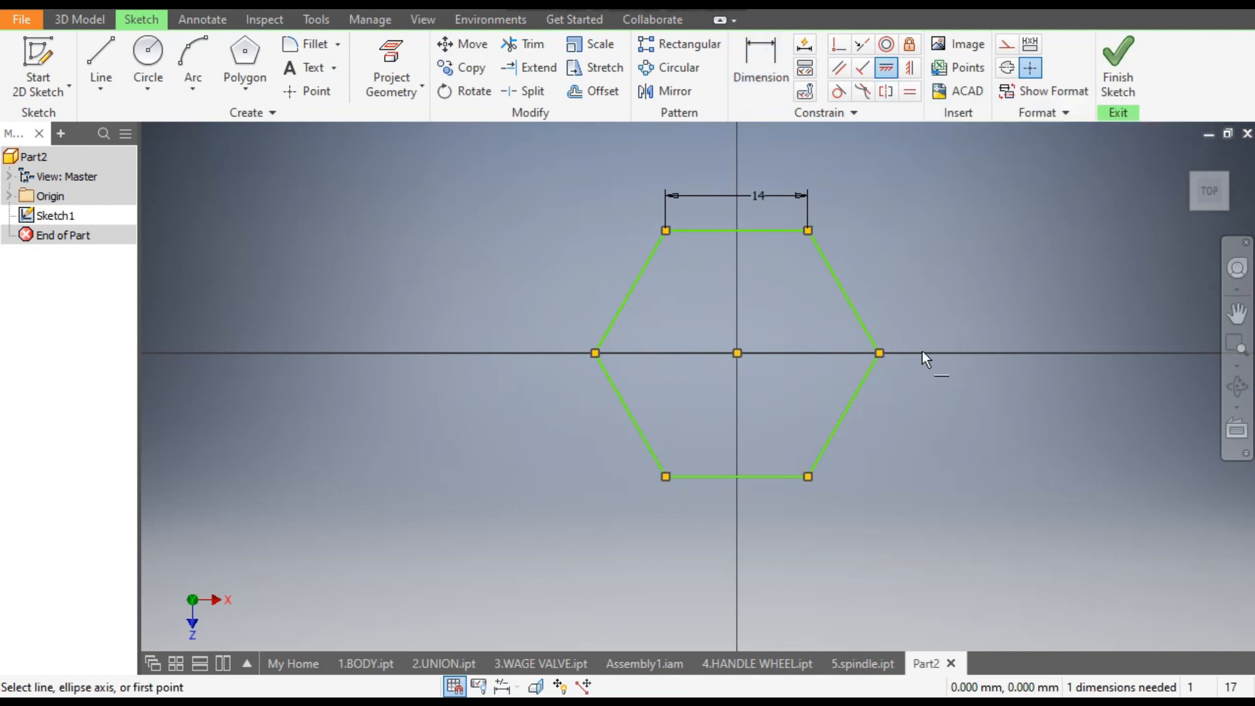
pyautogui.click(881, 353)
pyautogui.click(738, 353)
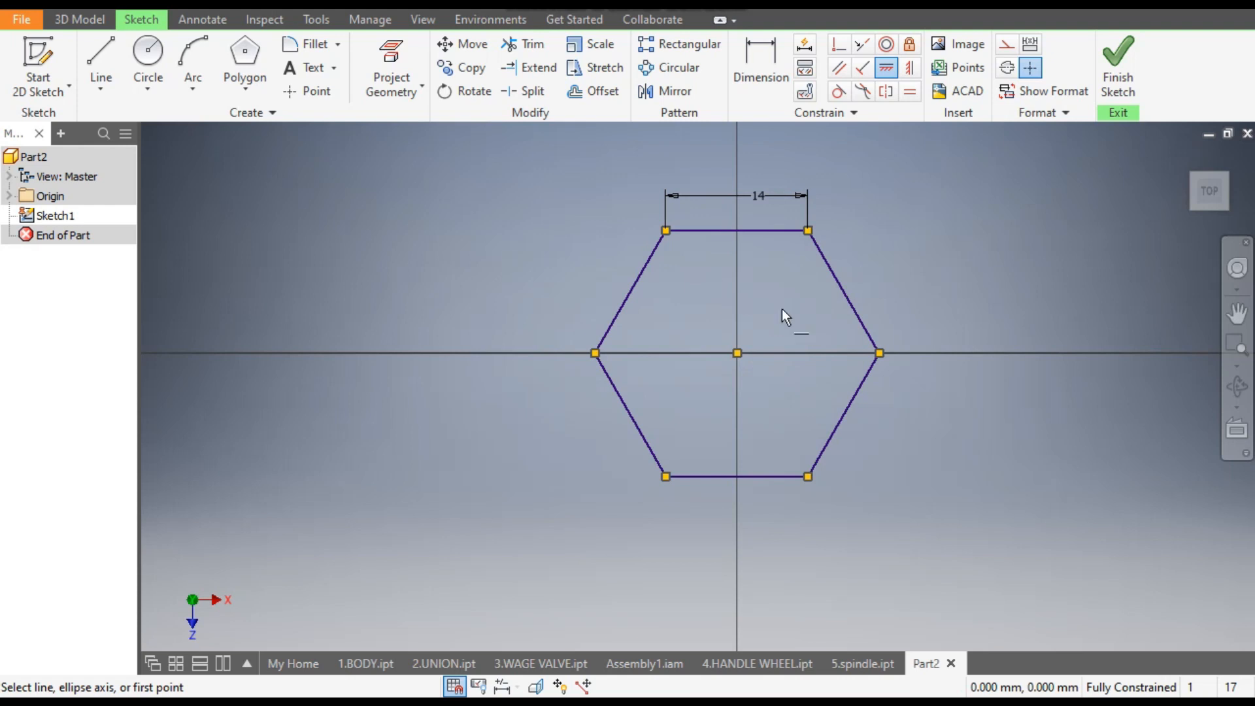
# - Extrude the hexagon symmetrically about the sketch plane to a total distance of 15 mm
pyautogui.click(82, 21)
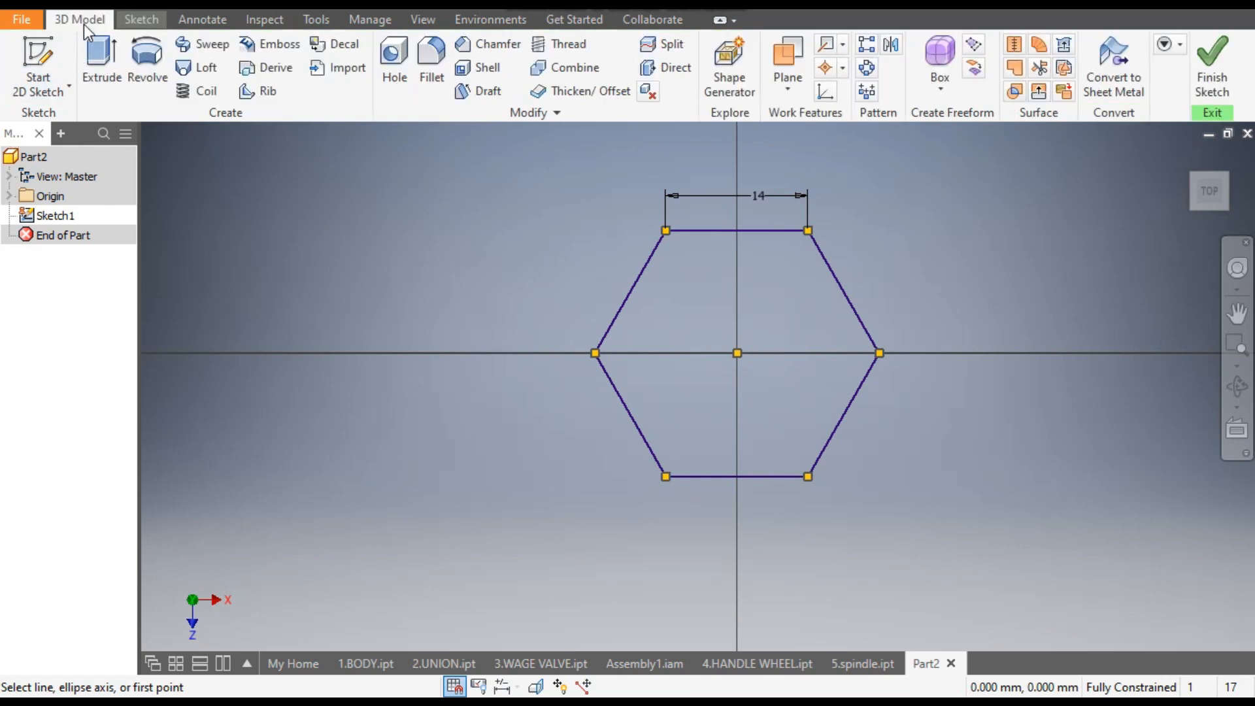
pyautogui.click(92, 64)
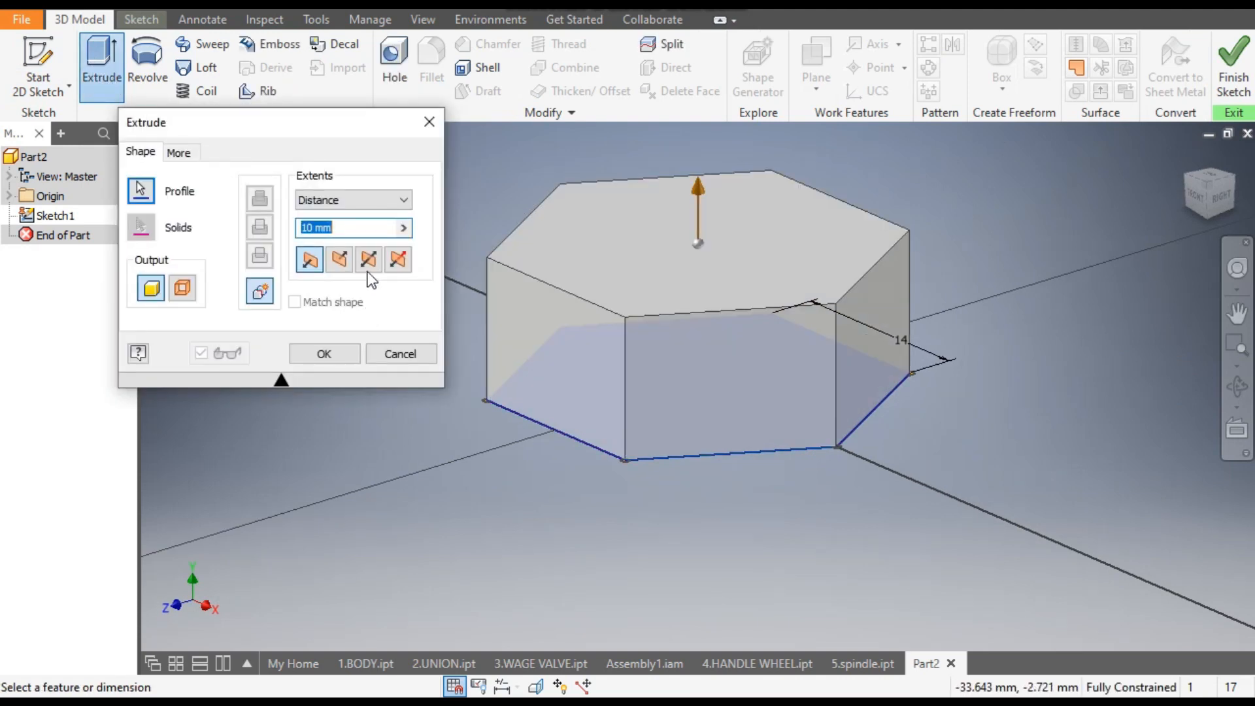
pyautogui.click(369, 265)
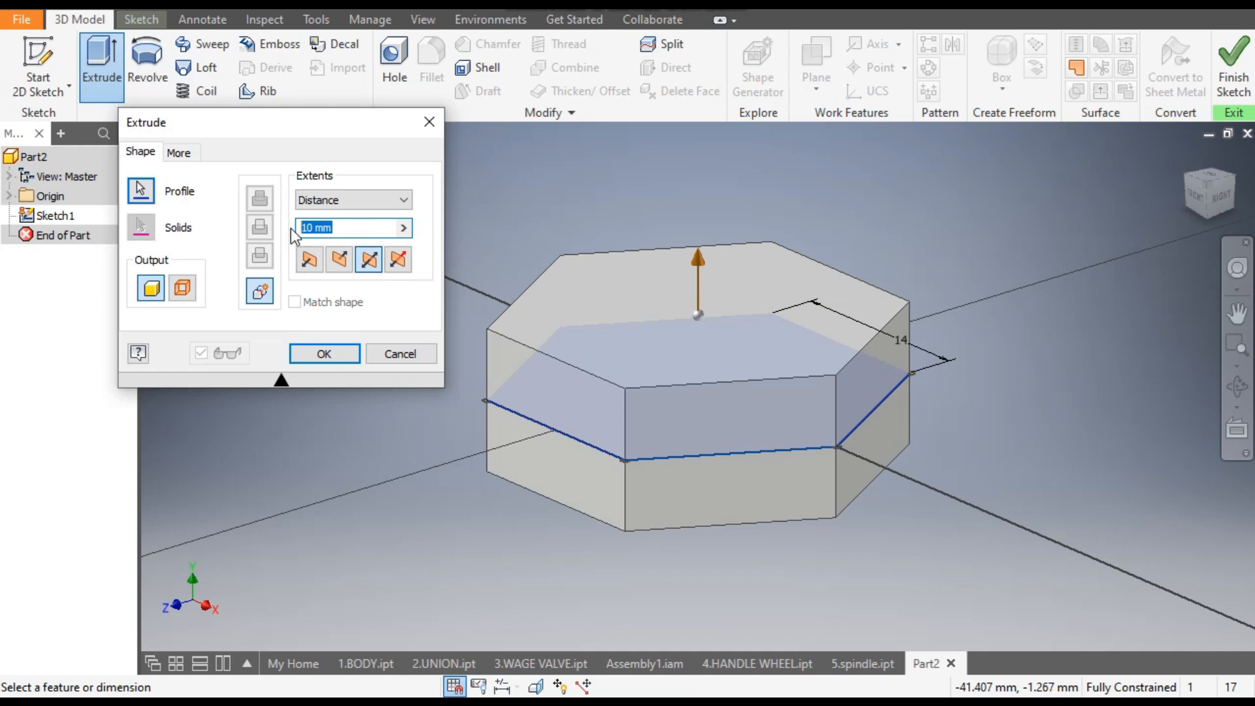
pyautogui.write('15')
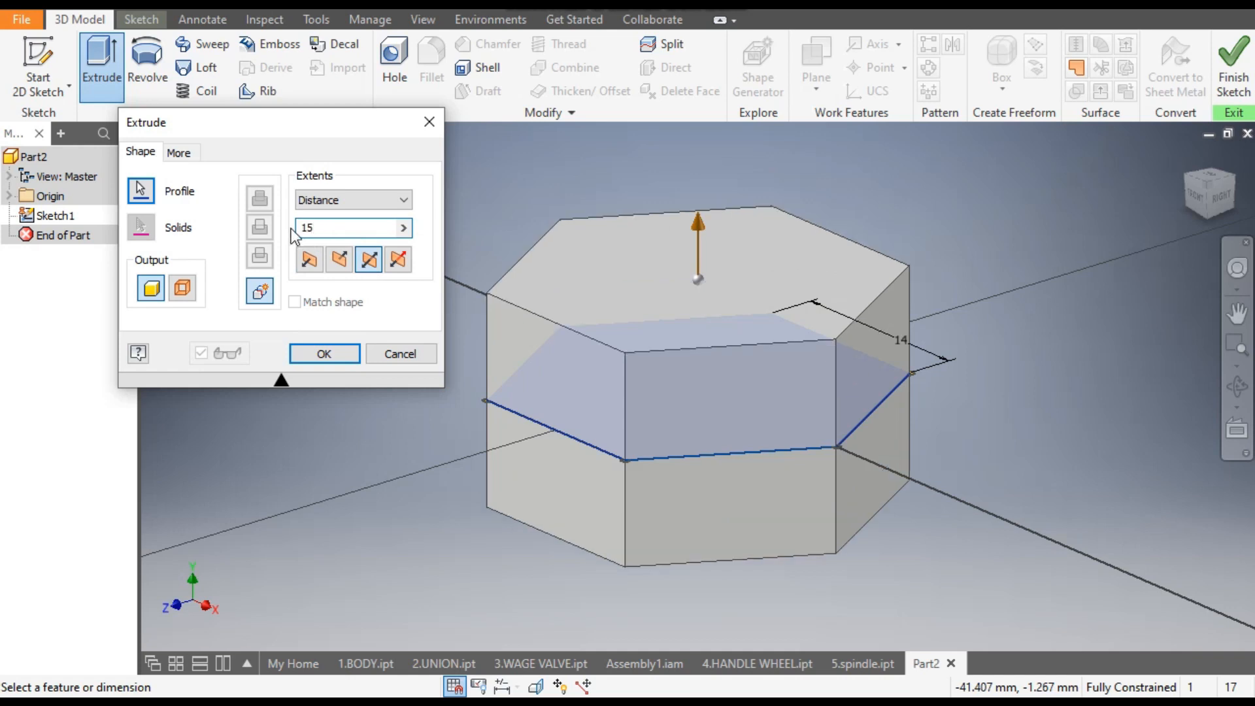
pyautogui.click(323, 354)
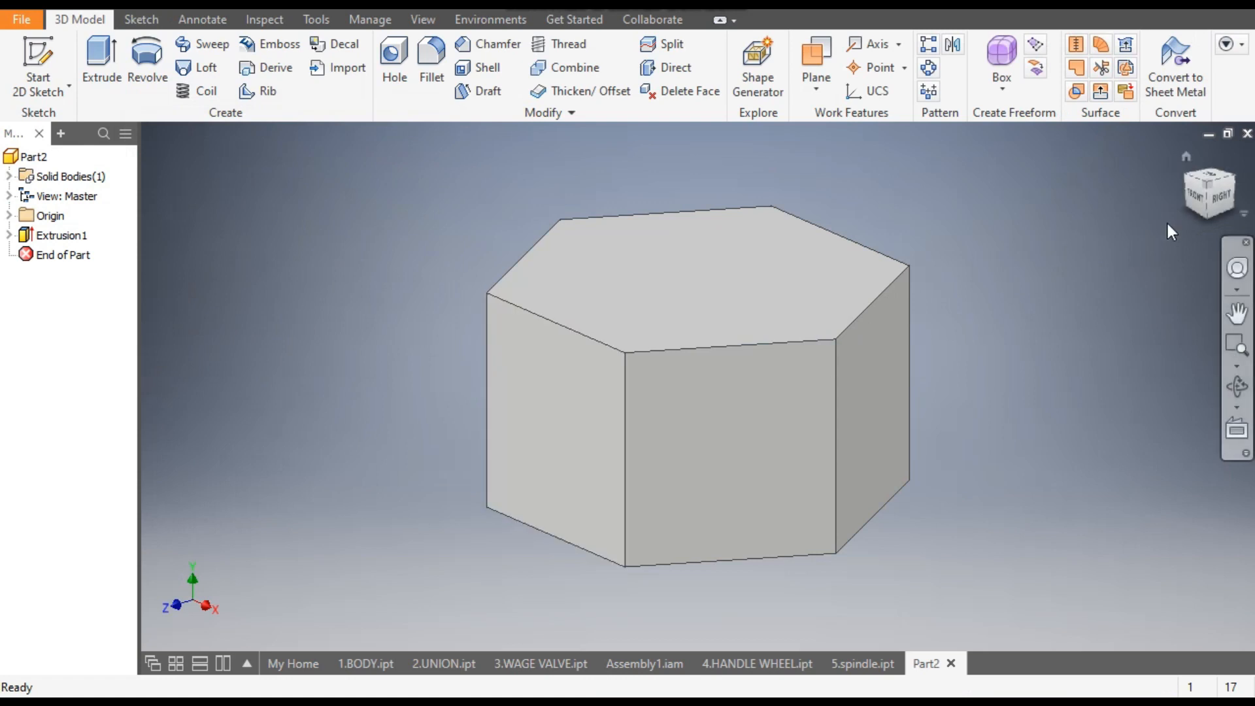
# - Start a sketch on the hexagonal block's bottom face and draw a 20 mm diameter circle centred on the origin
pyautogui.click(1209, 222)
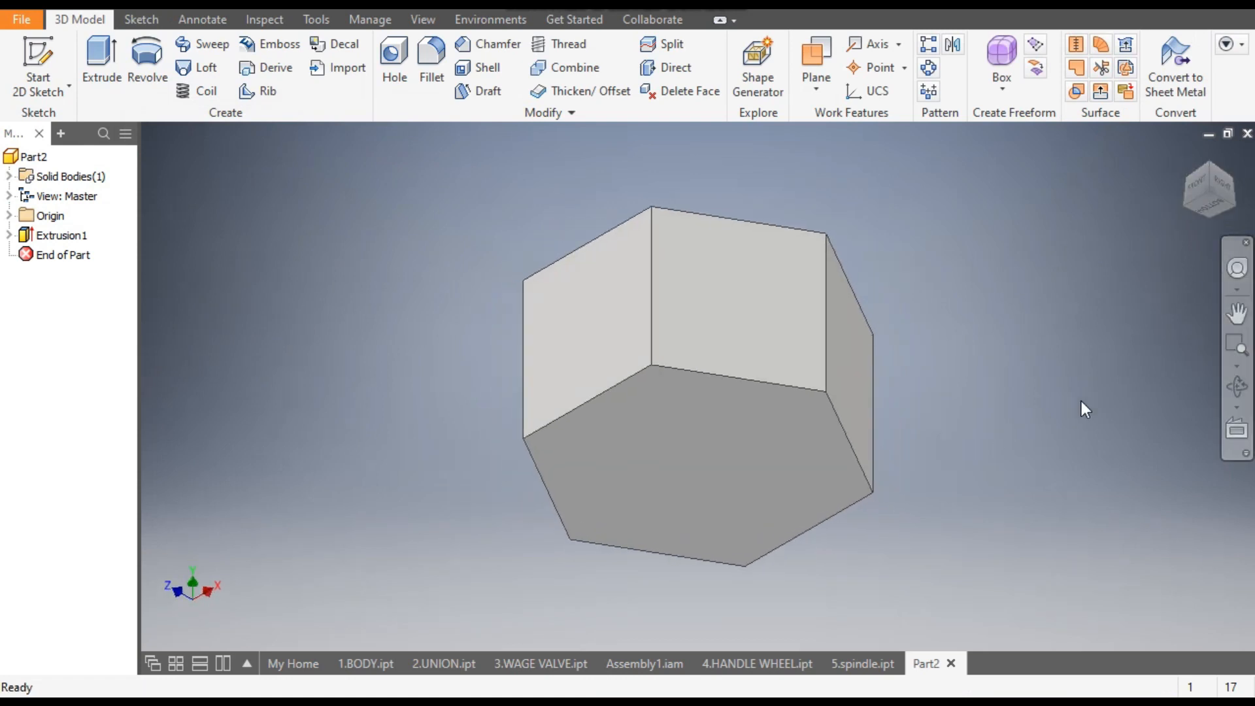
pyautogui.click(705, 445)
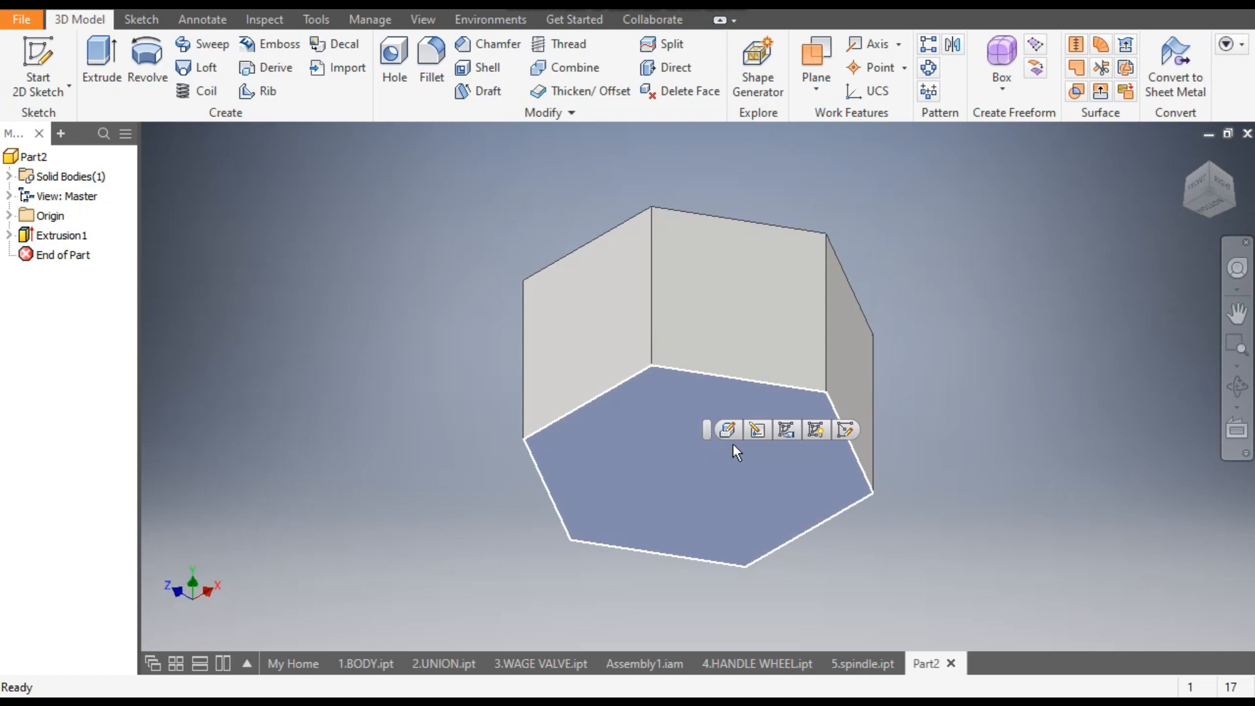
pyautogui.click(843, 431)
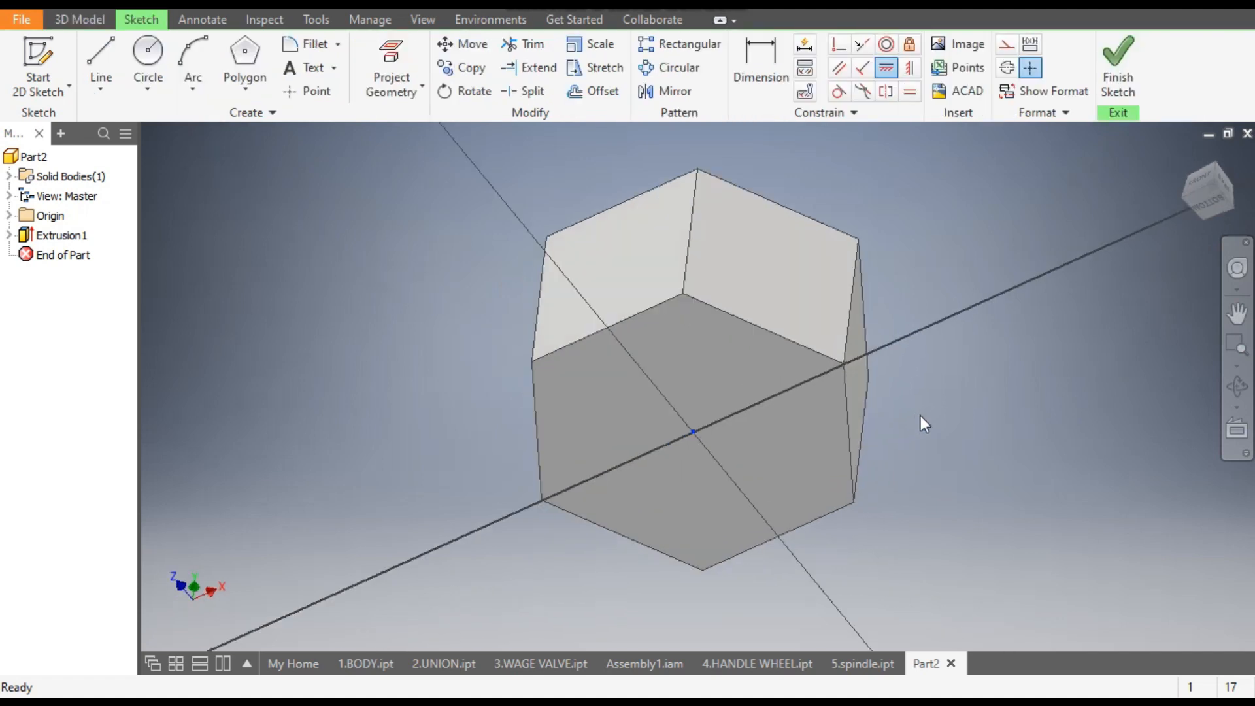
pyautogui.click(148, 58)
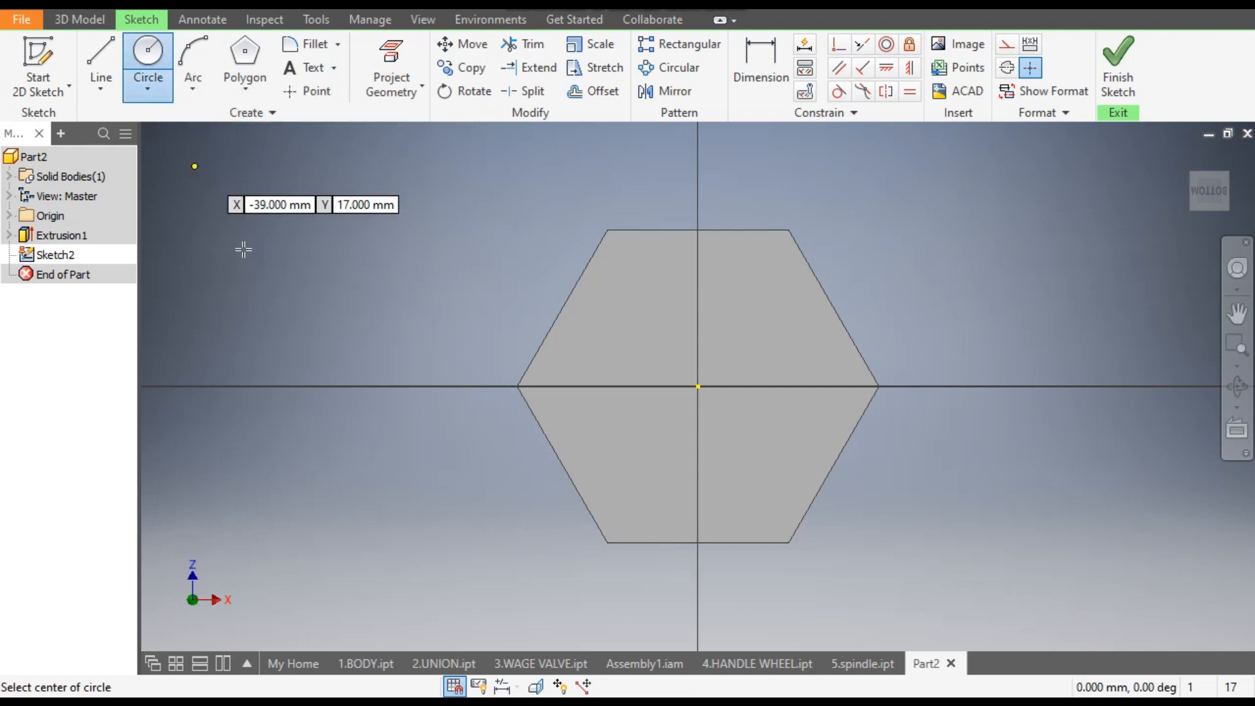
pyautogui.click(698, 386)
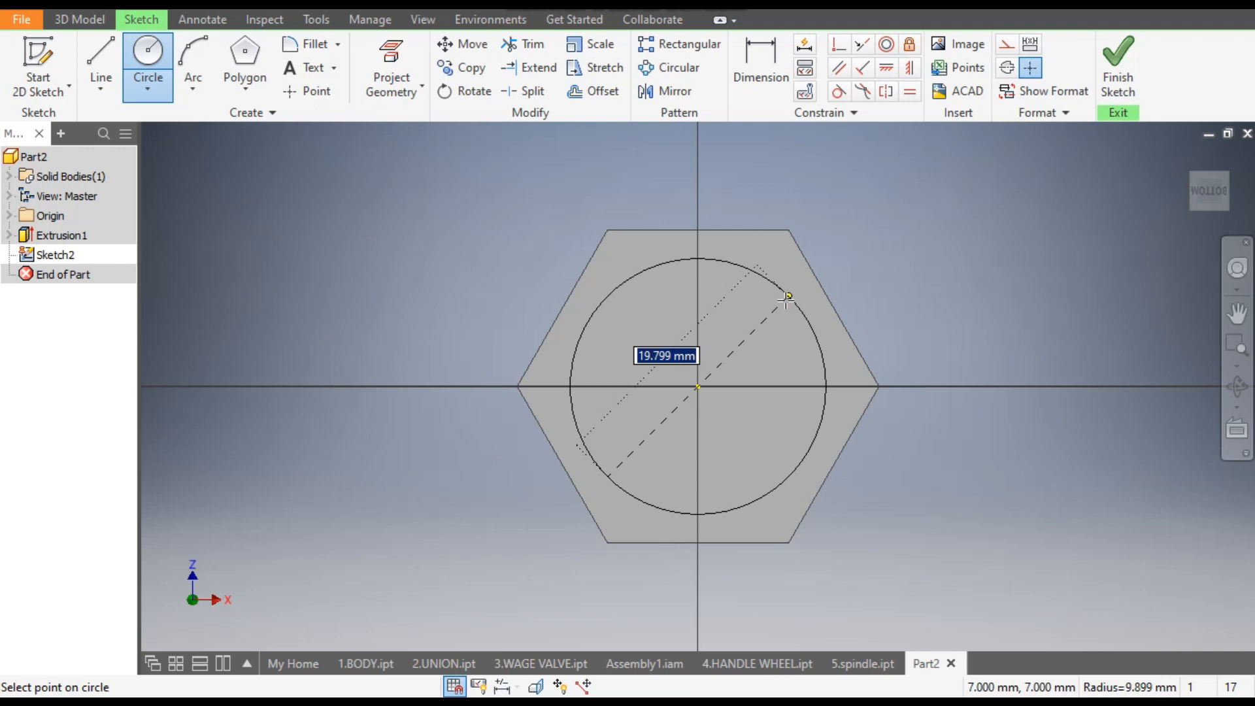
pyautogui.write('20')
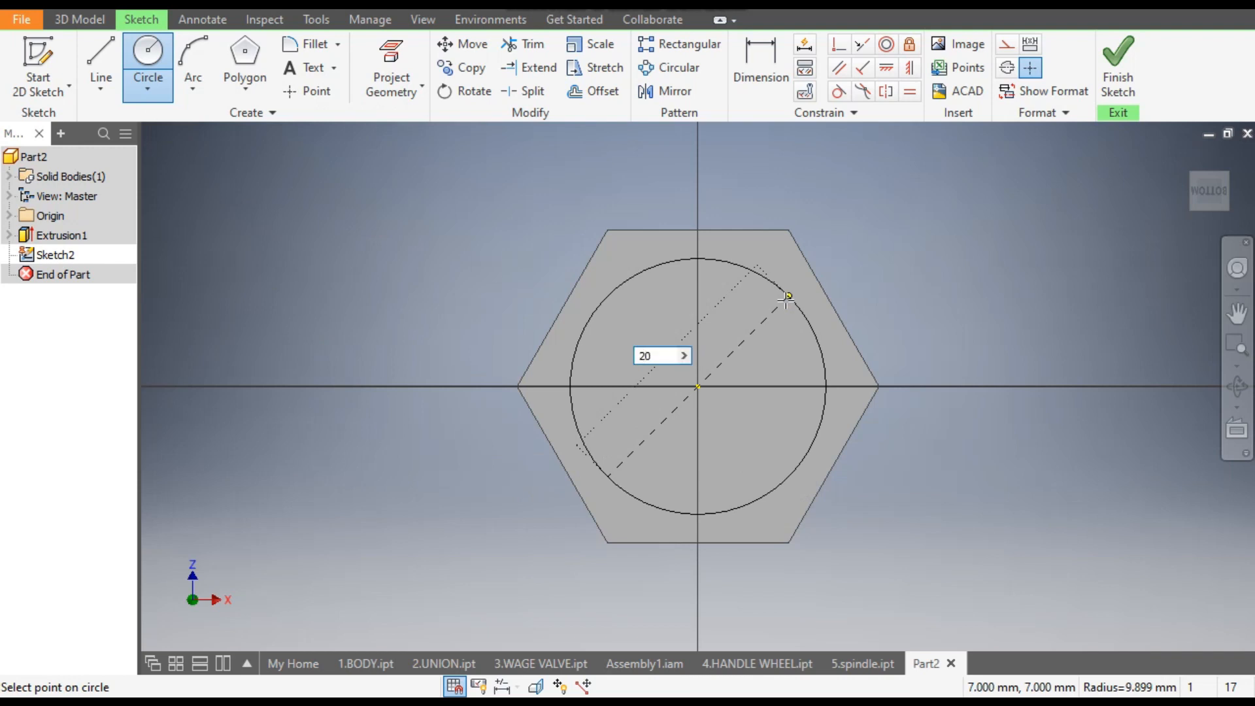
pyautogui.press('Return')
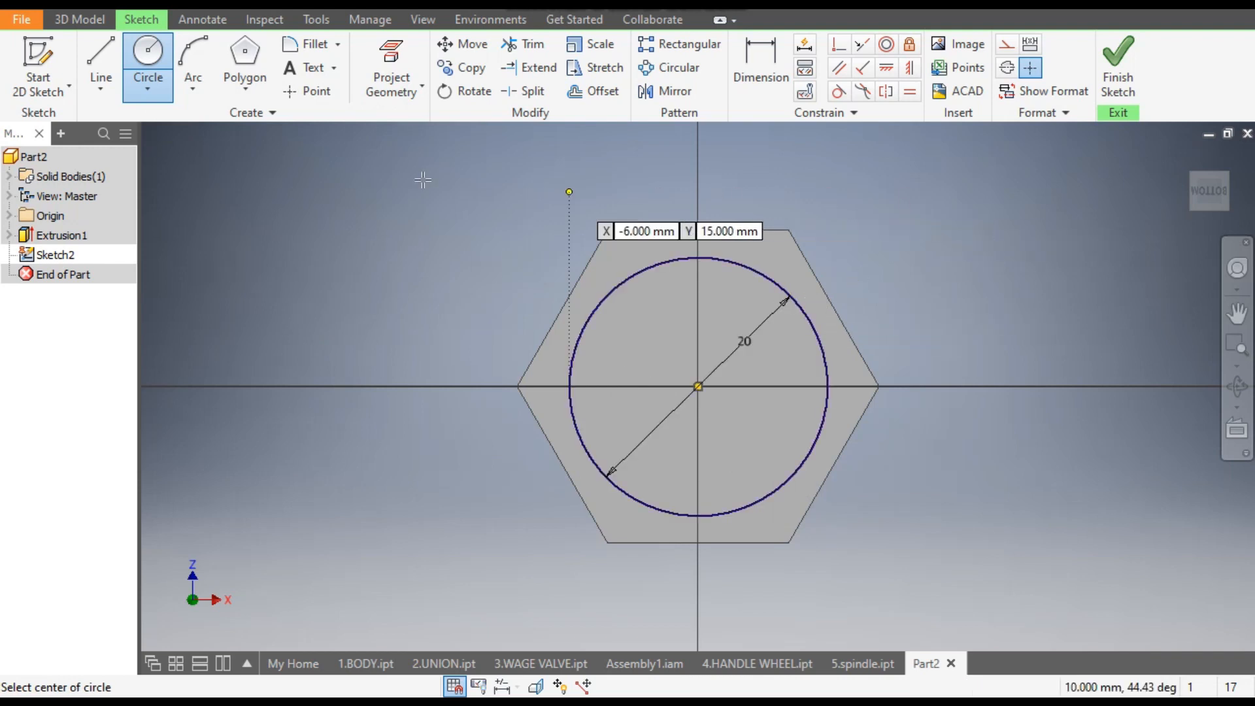
# - Extrude the 20 mm circle as a cut 12 mm deep into the hexagonal block from its bottom face
pyautogui.click(82, 21)
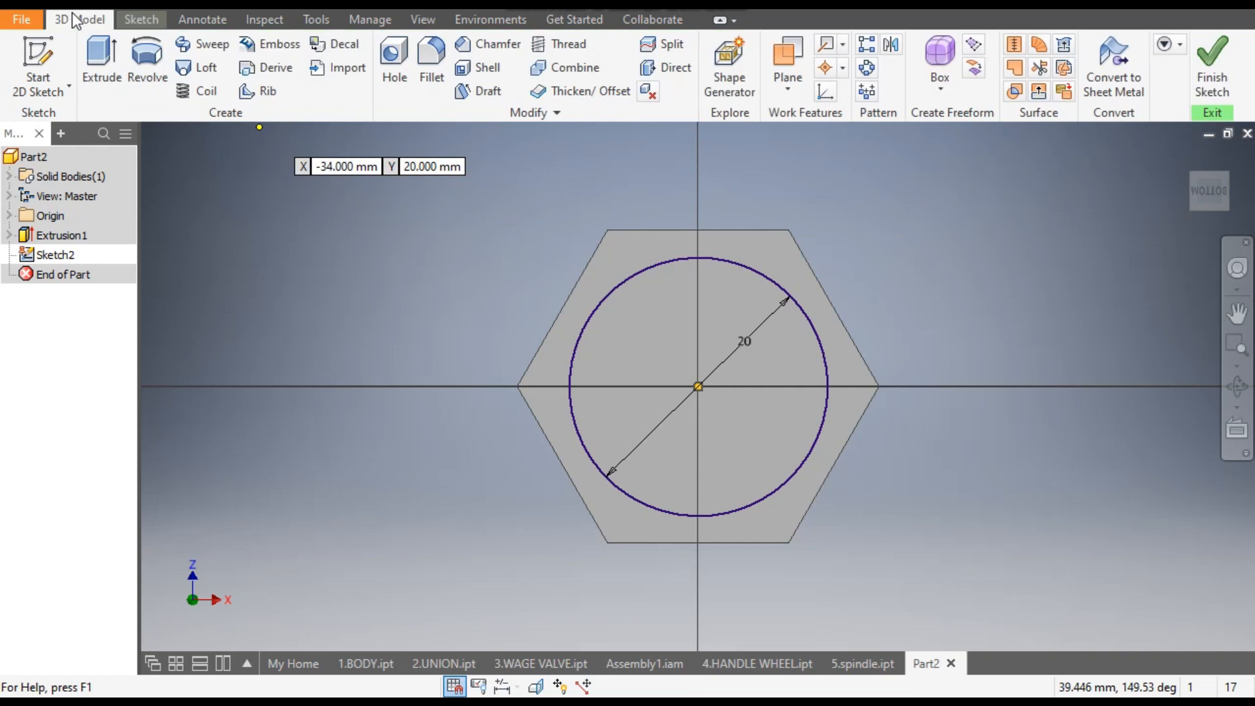
pyautogui.click(101, 57)
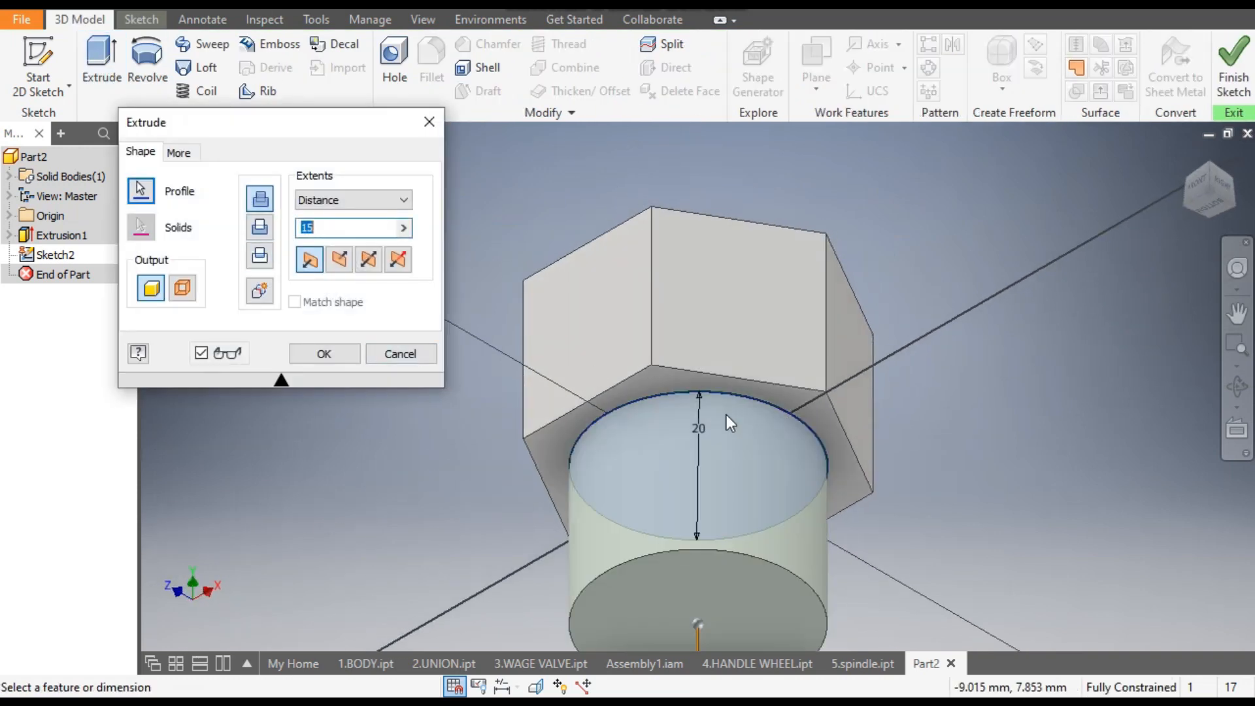
pyautogui.click(341, 261)
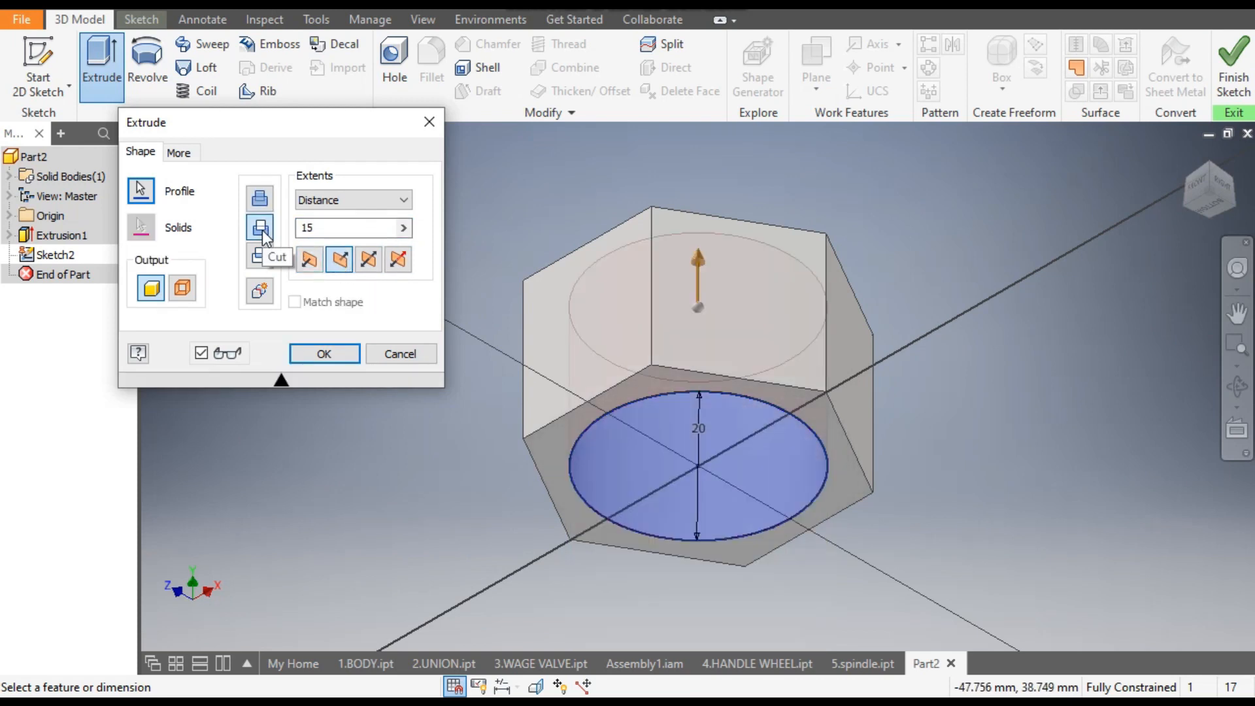
pyautogui.click(298, 231)
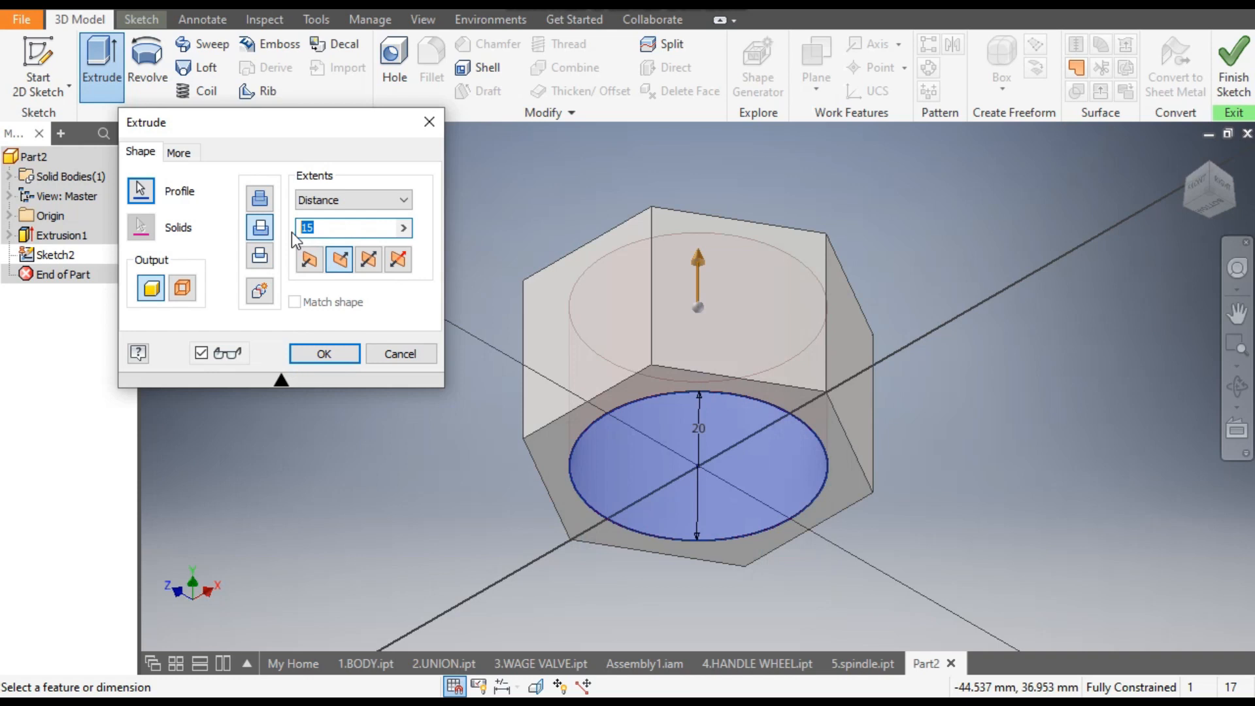
pyautogui.click(339, 357)
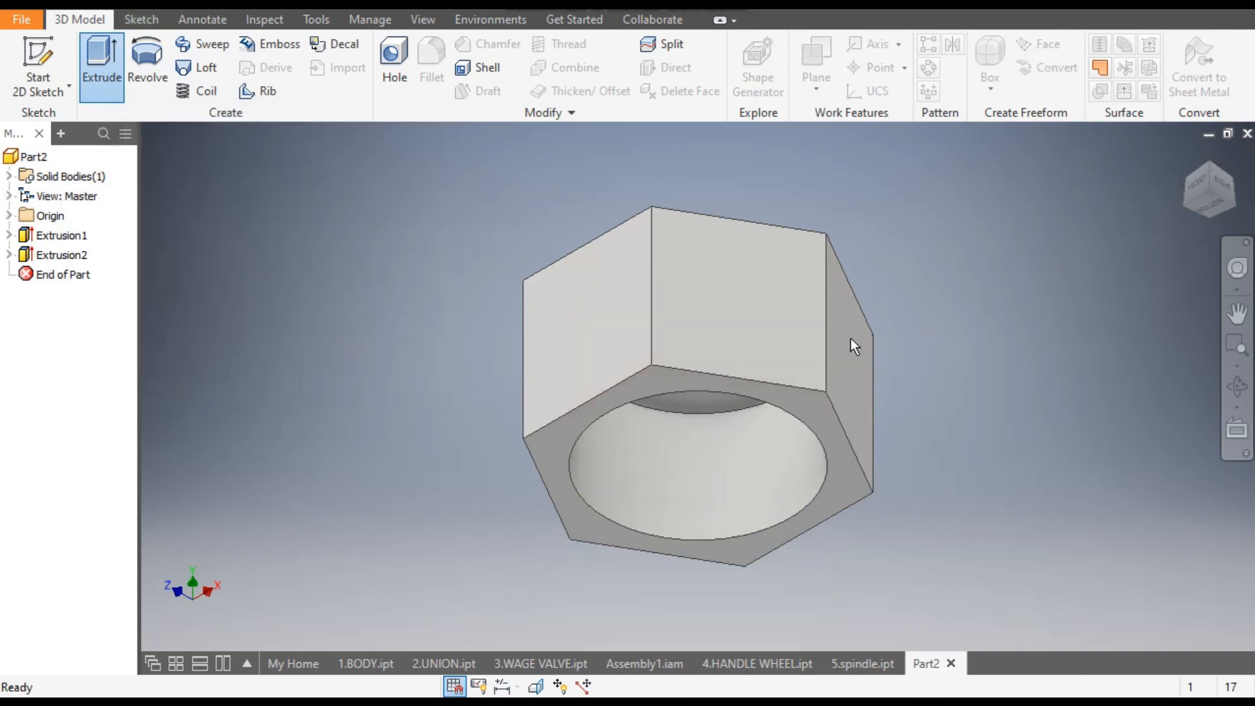
# - Start a sketch on the nut's top face and draw an 8 mm diameter circle centred on the origin
pyautogui.click(1207, 163)
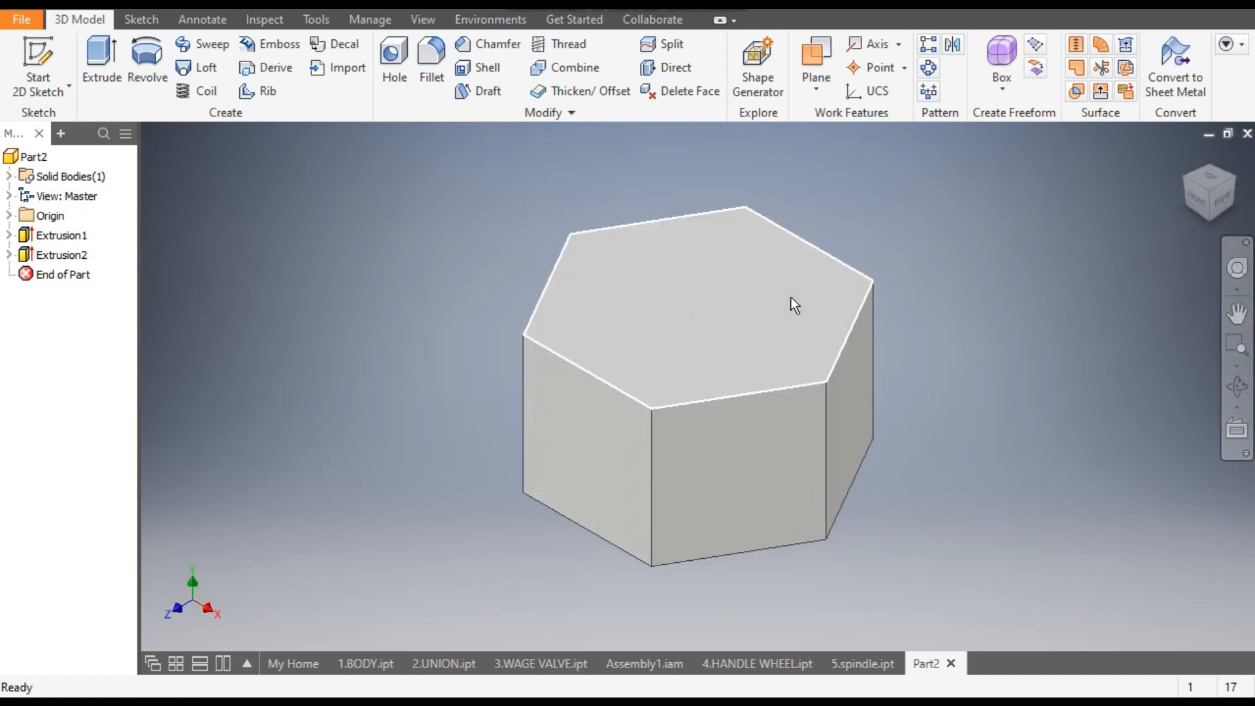
pyautogui.click(687, 310)
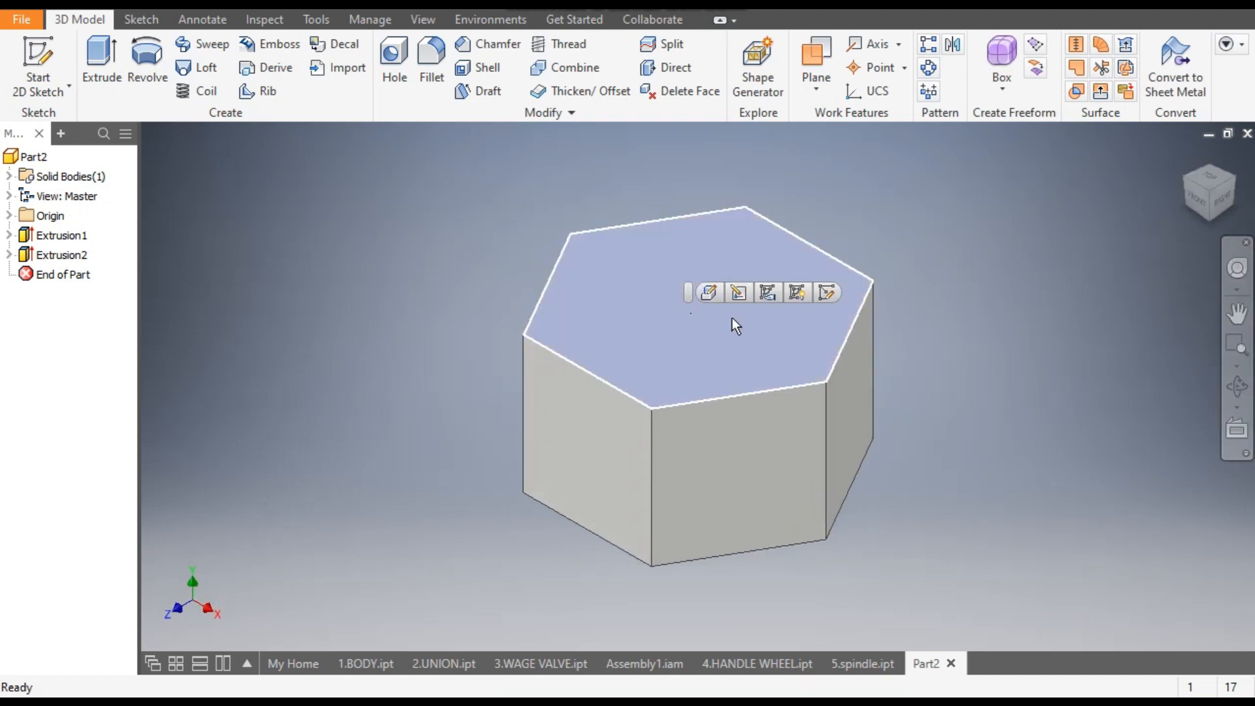
pyautogui.click(828, 294)
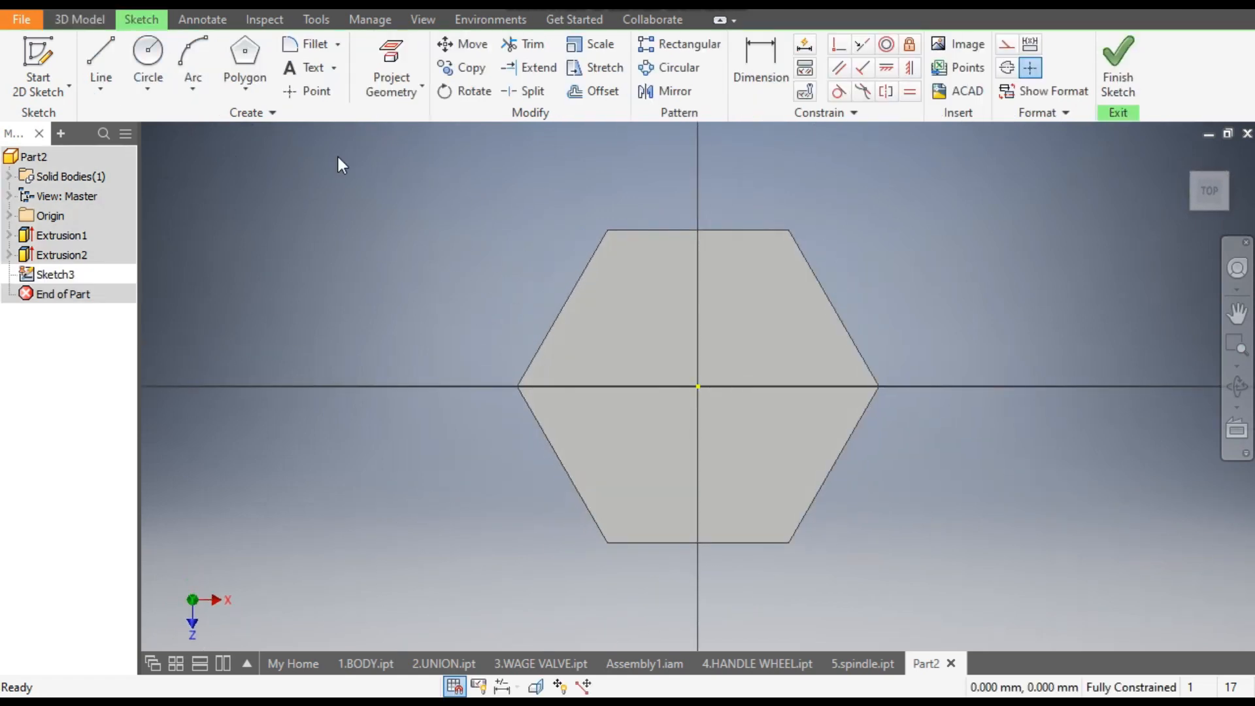
pyautogui.click(144, 57)
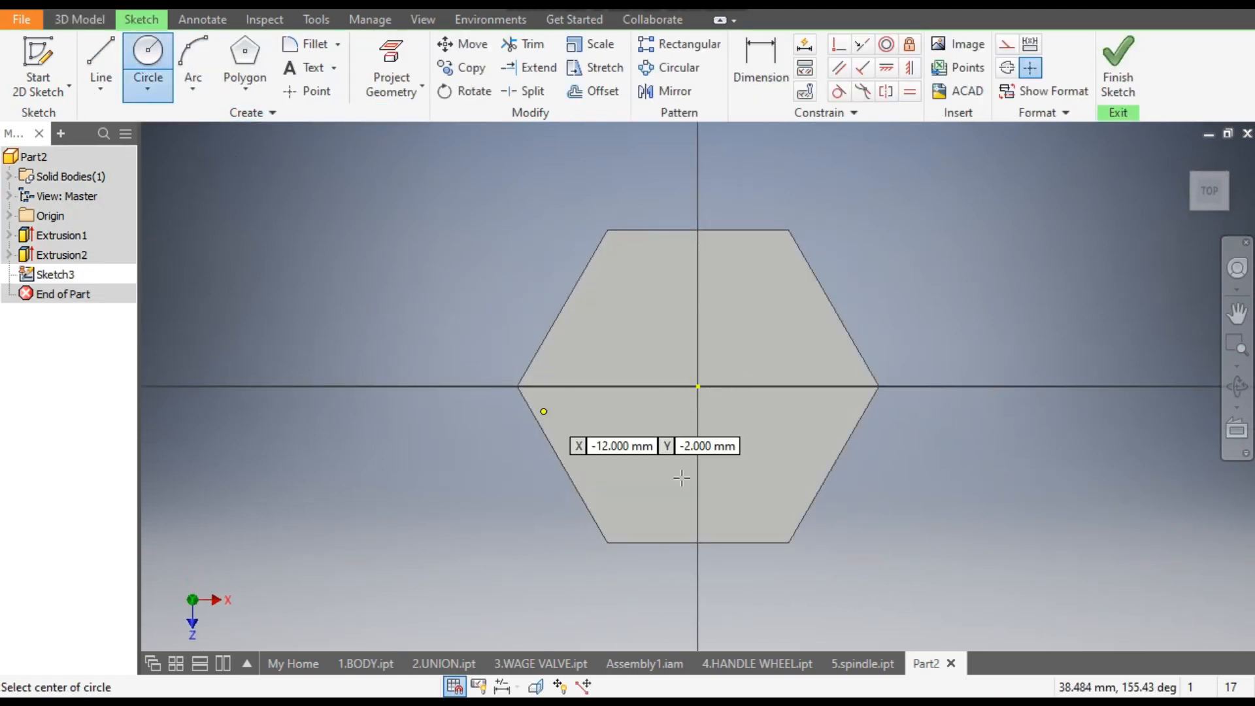
pyautogui.click(698, 387)
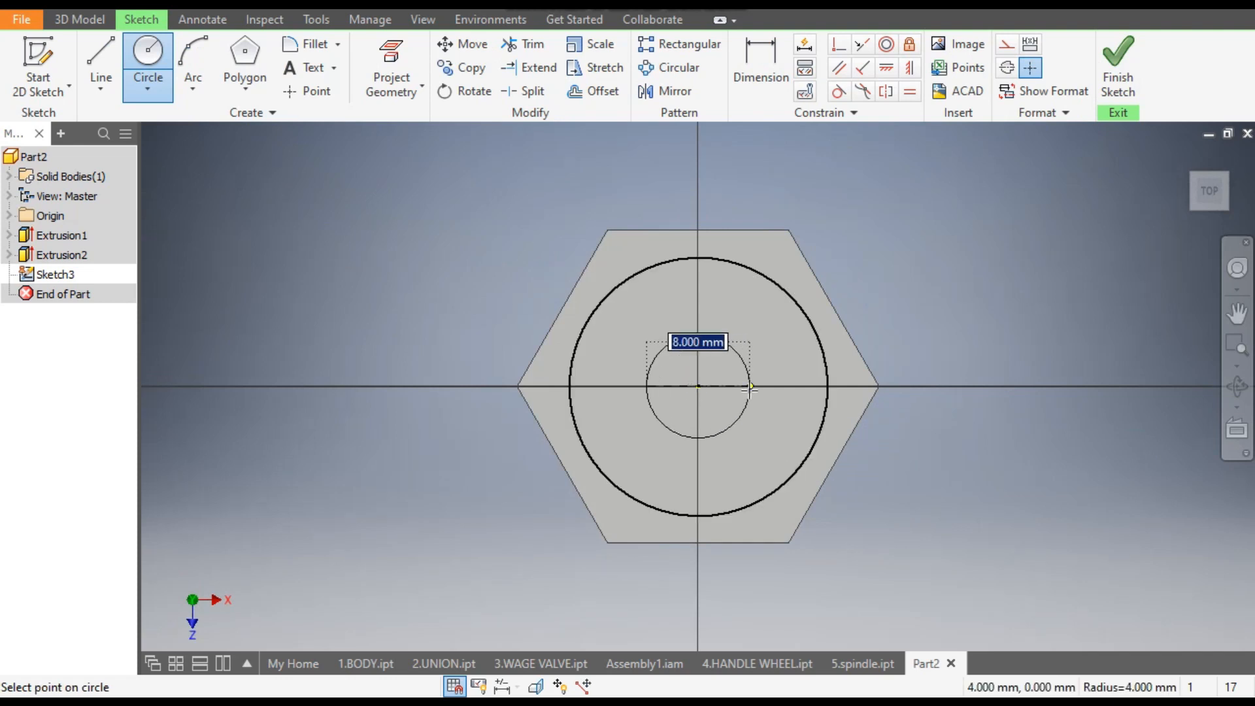
pyautogui.click(751, 392)
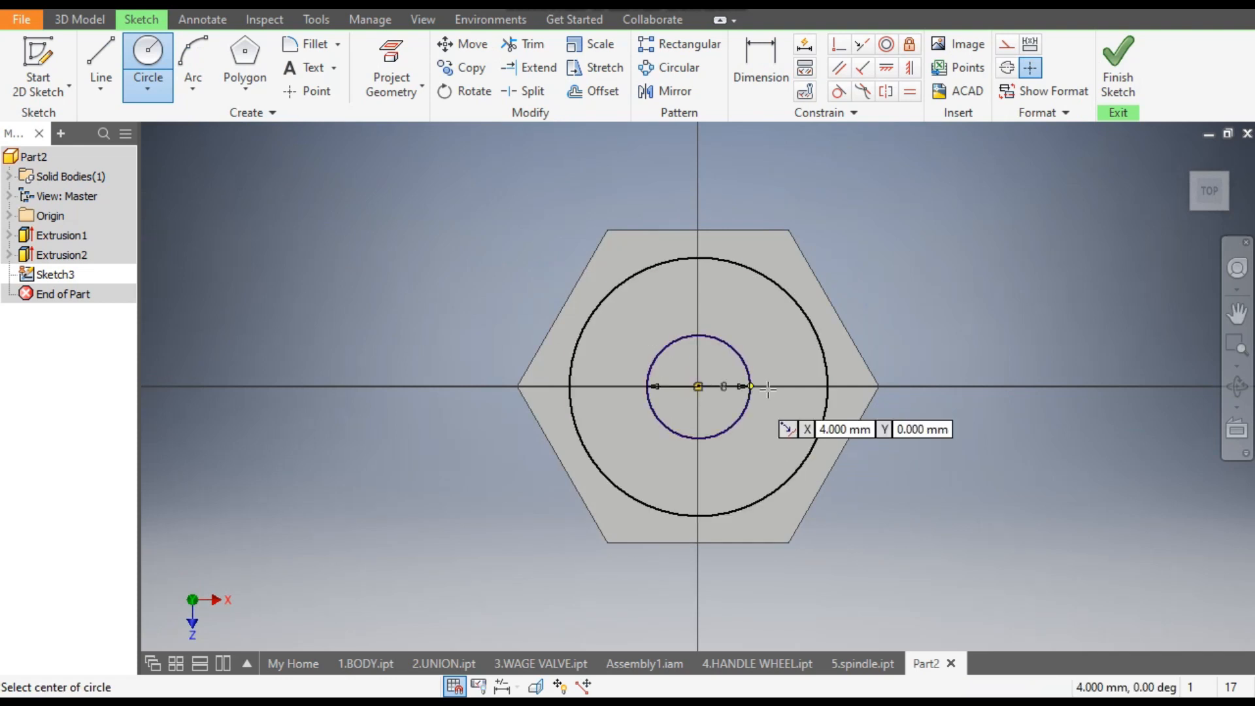
# - Extrude the 8 mm circle as a cut 28.25 mm down through the gland nut from its top face
pyautogui.click(90, 20)
pyautogui.click(101, 49)
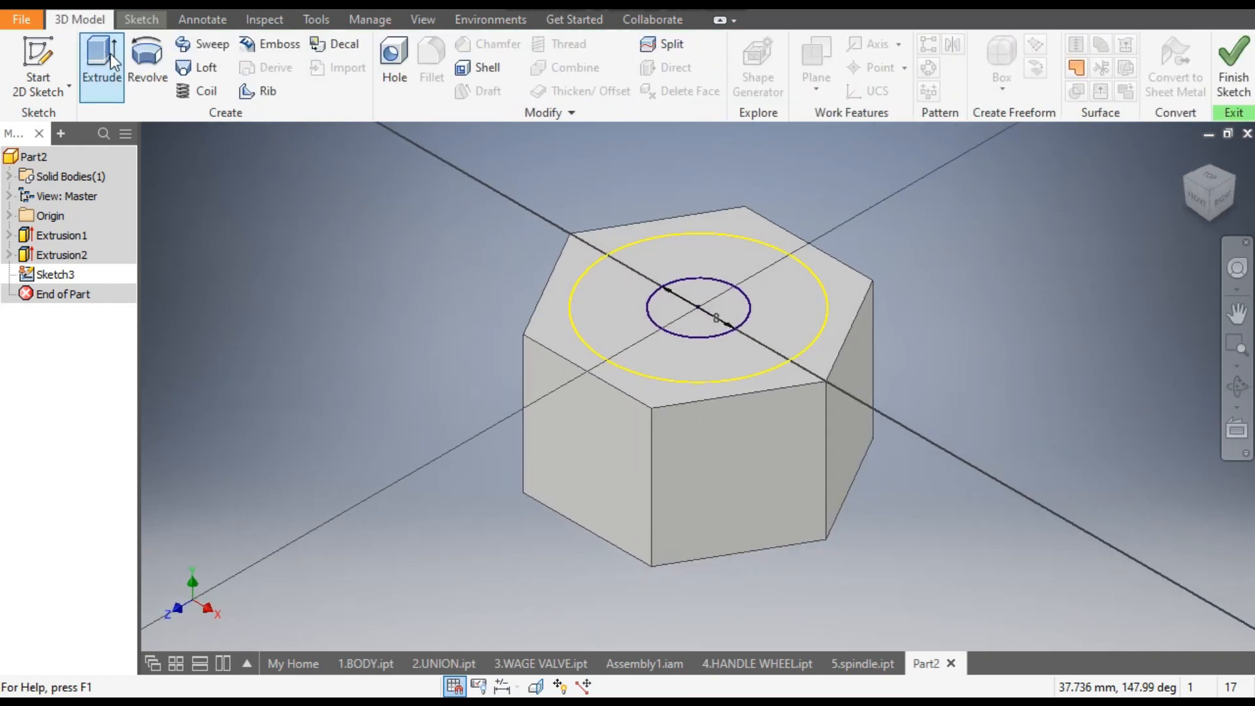
pyautogui.click(697, 305)
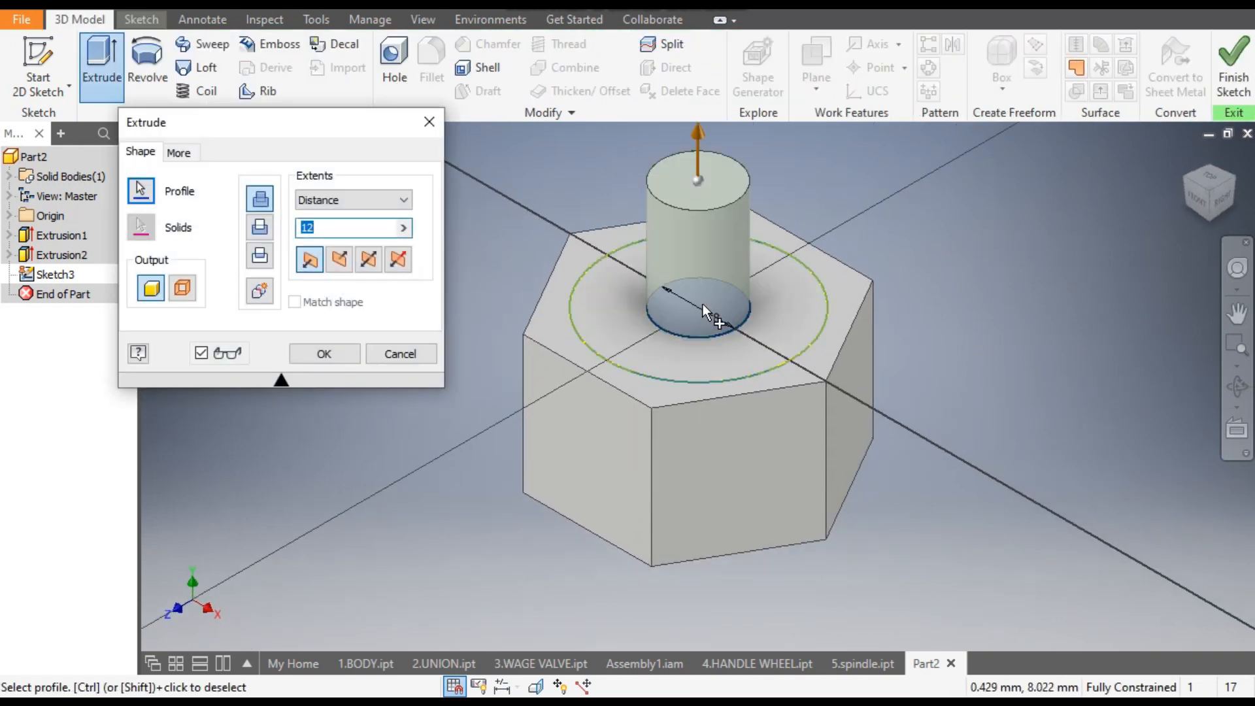
pyautogui.click(259, 227)
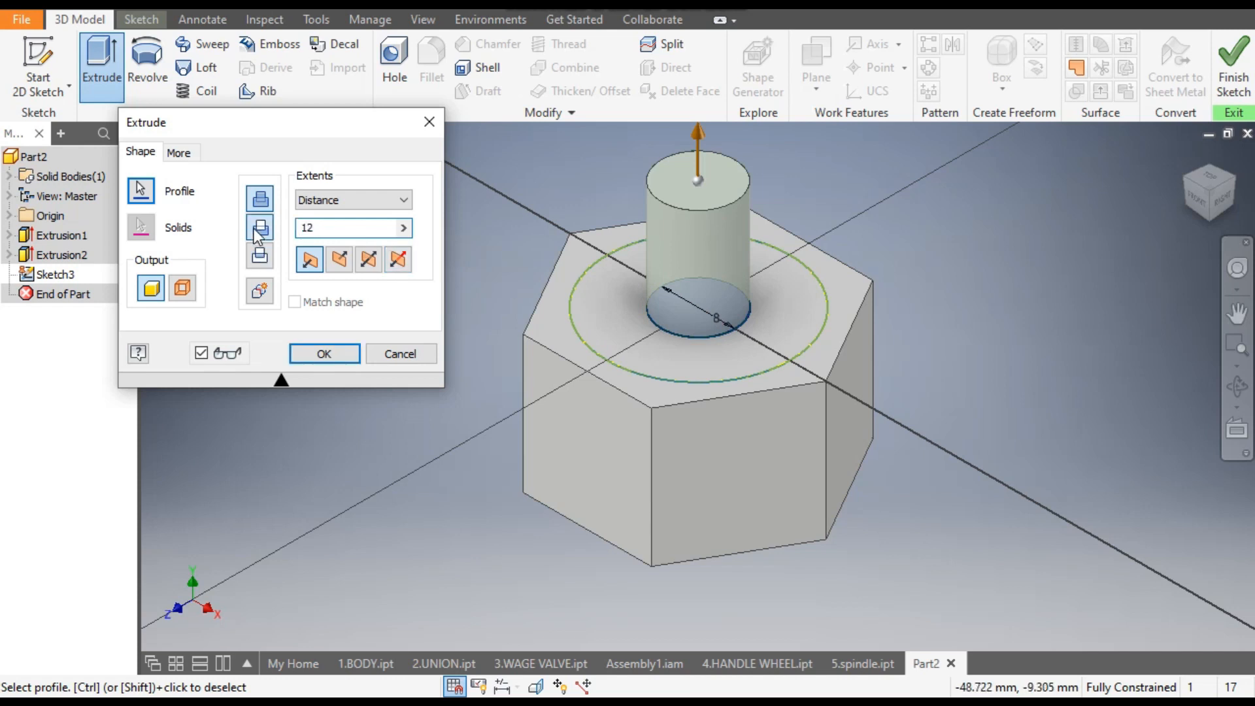
pyautogui.moveTo(701, 479); pyautogui.dragTo(708, 632)
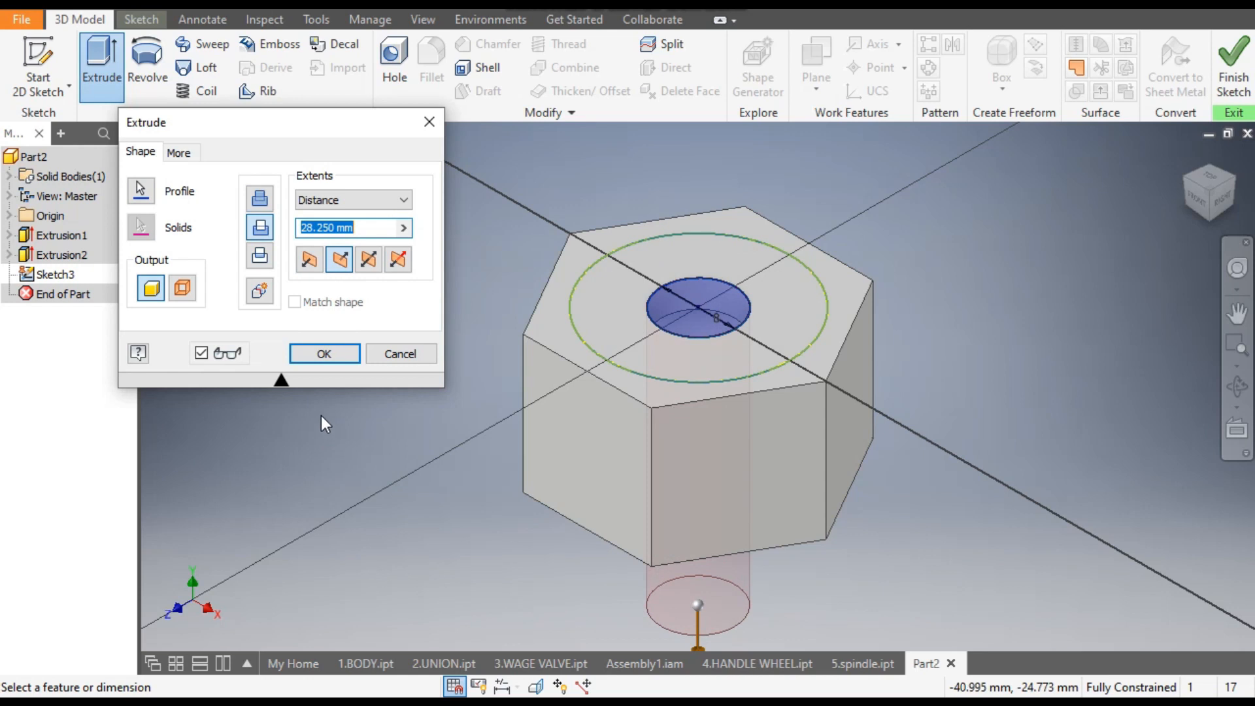
pyautogui.click(323, 353)
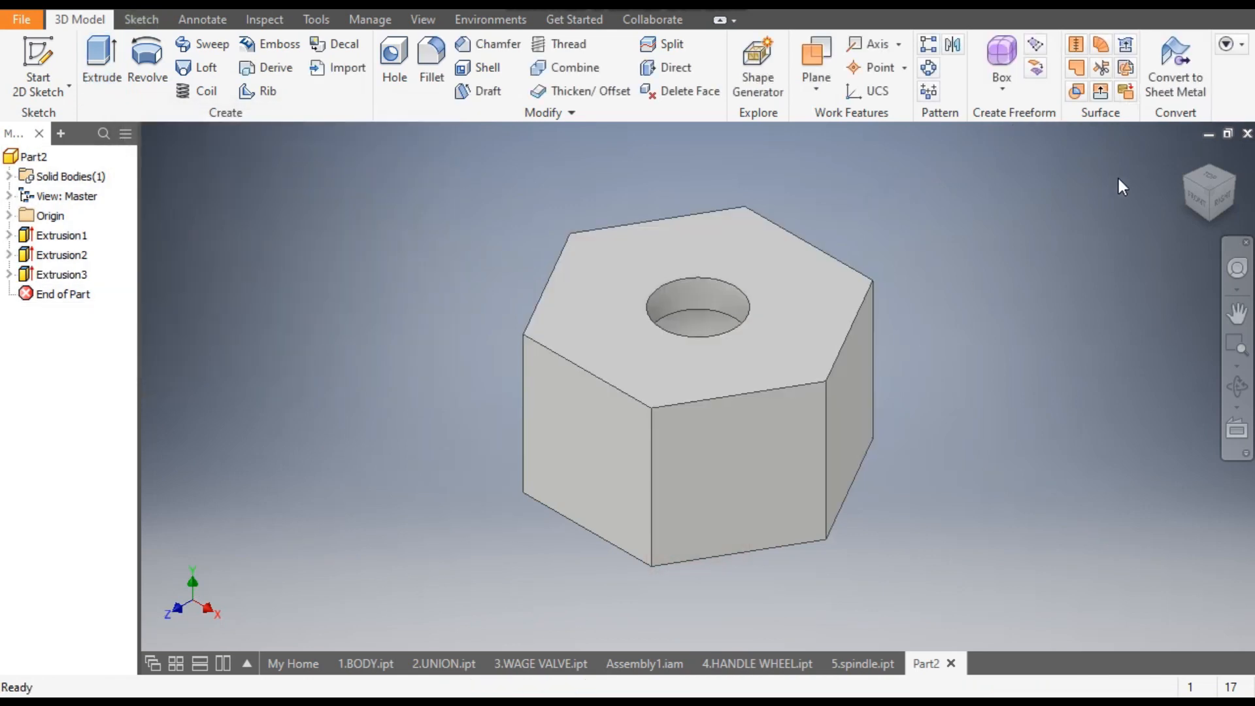
pyautogui.click(1187, 182)
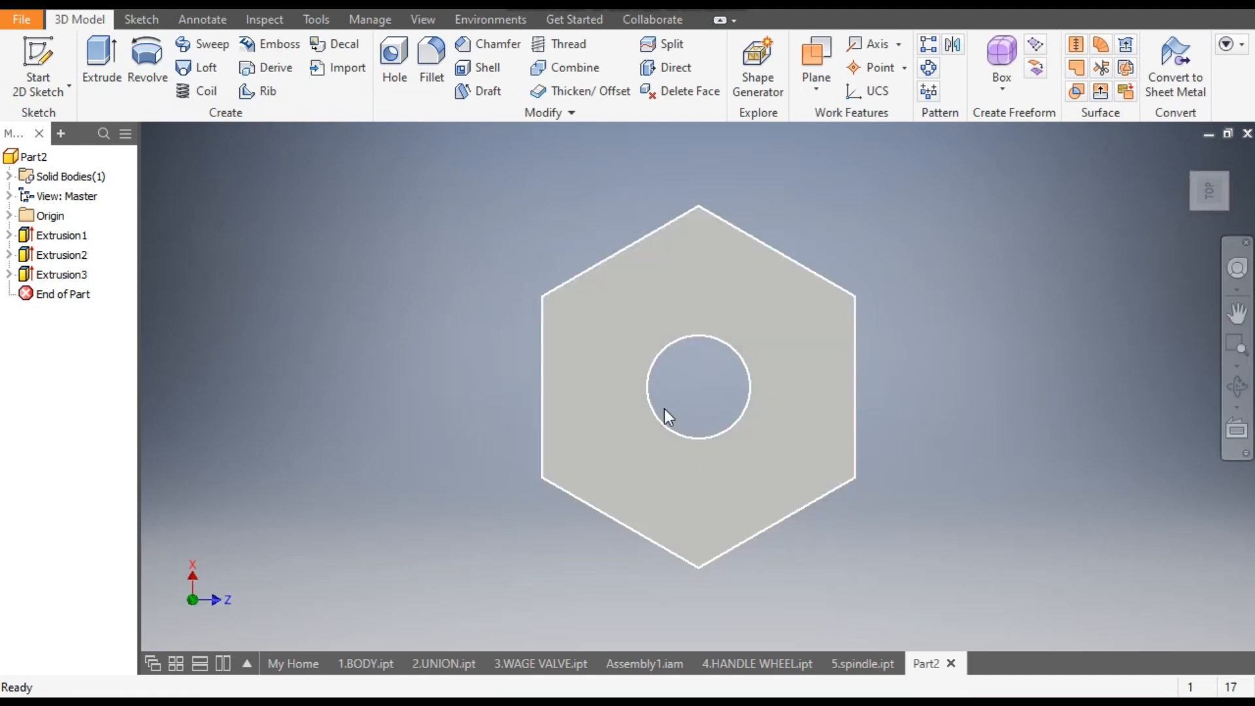
pyautogui.click(1186, 157)
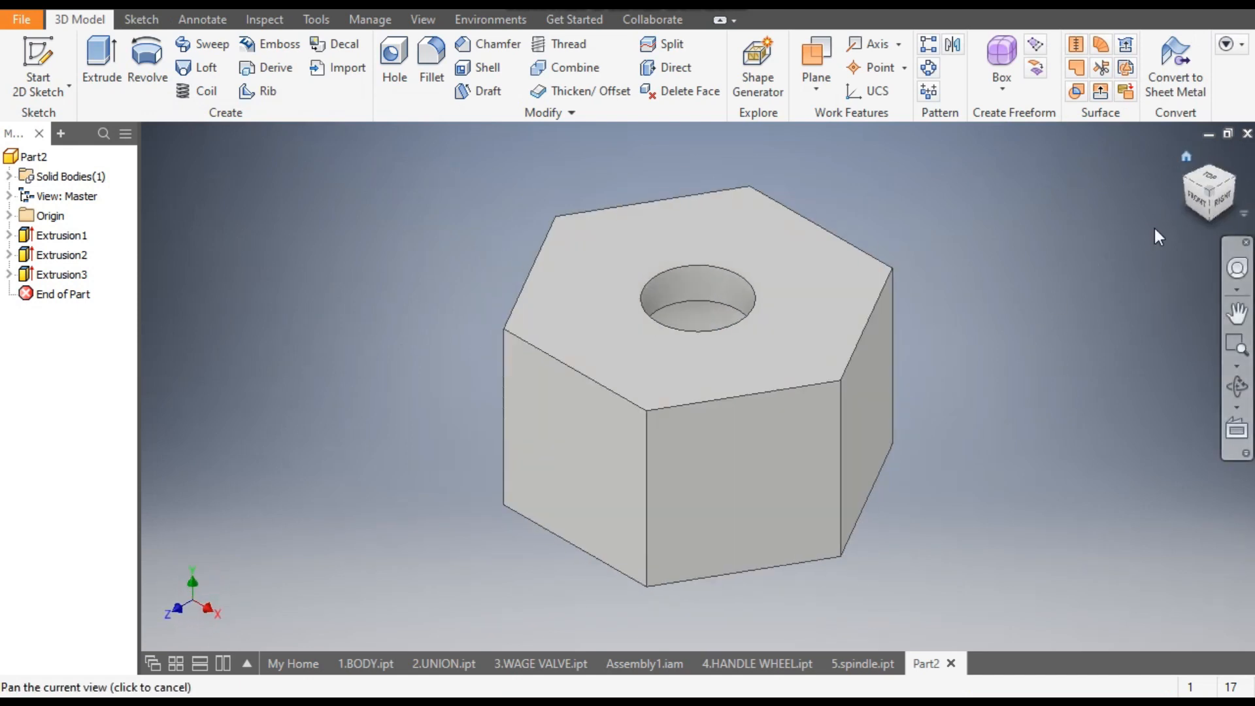
# - Save the part as 6.GLAND NUT in the gate valve 2 folder
pyautogui.click(102, 8)
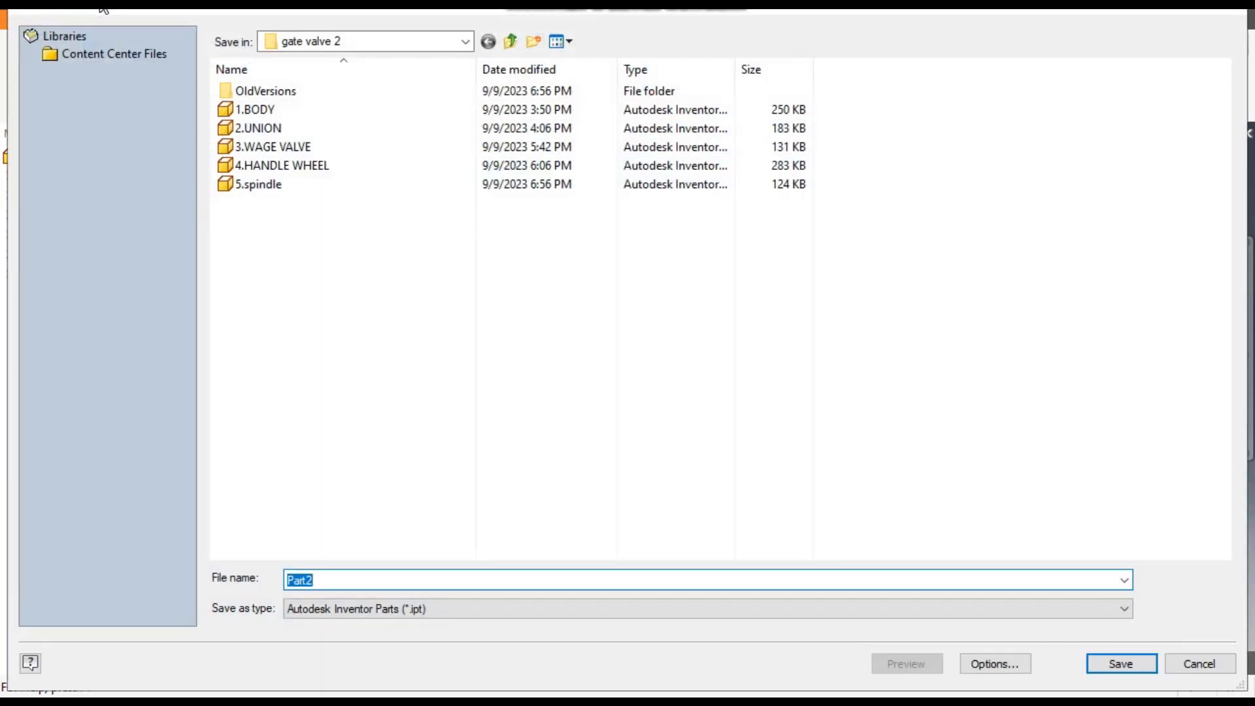
pyautogui.write('6')
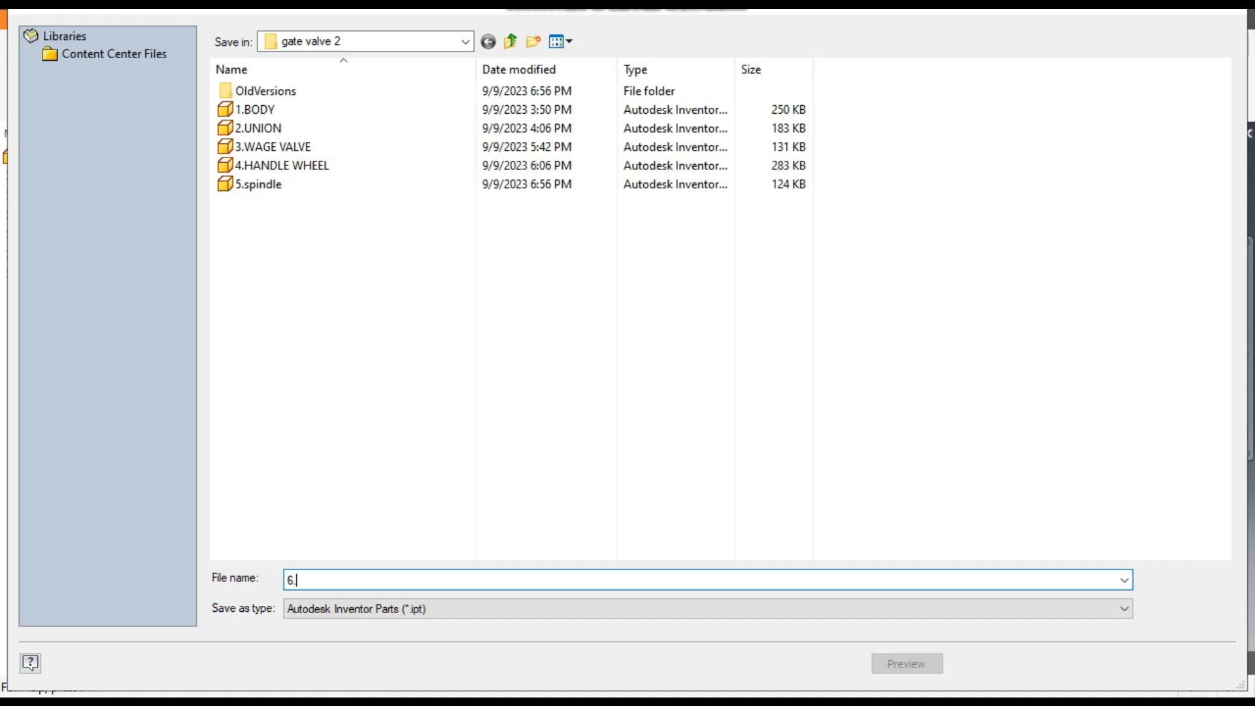
pyautogui.write('.G')
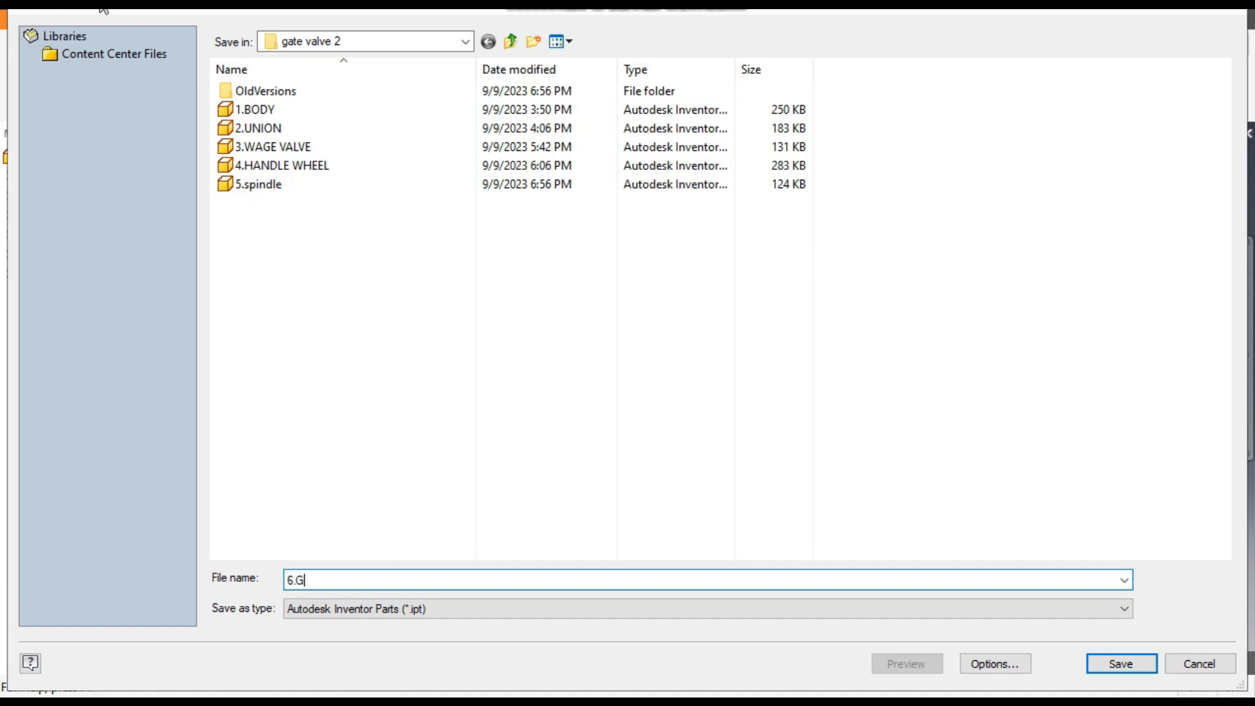
pyautogui.write('LAND NUT')
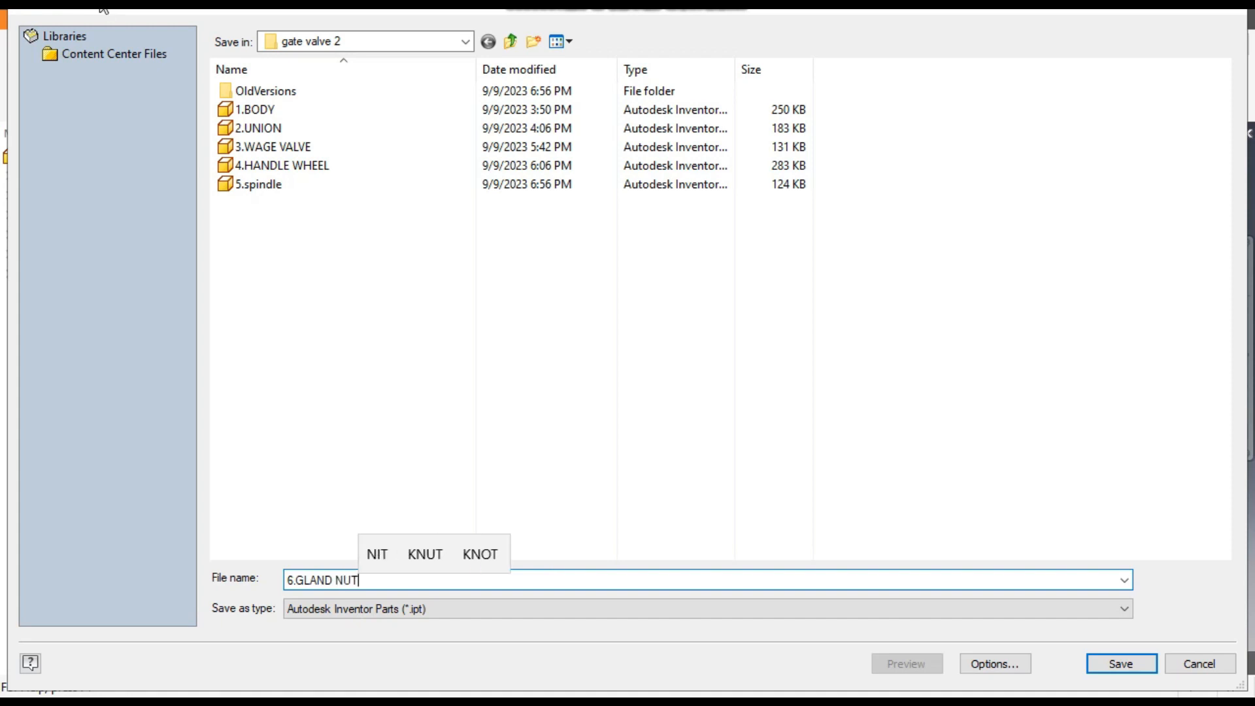
pyautogui.click(1112, 665)
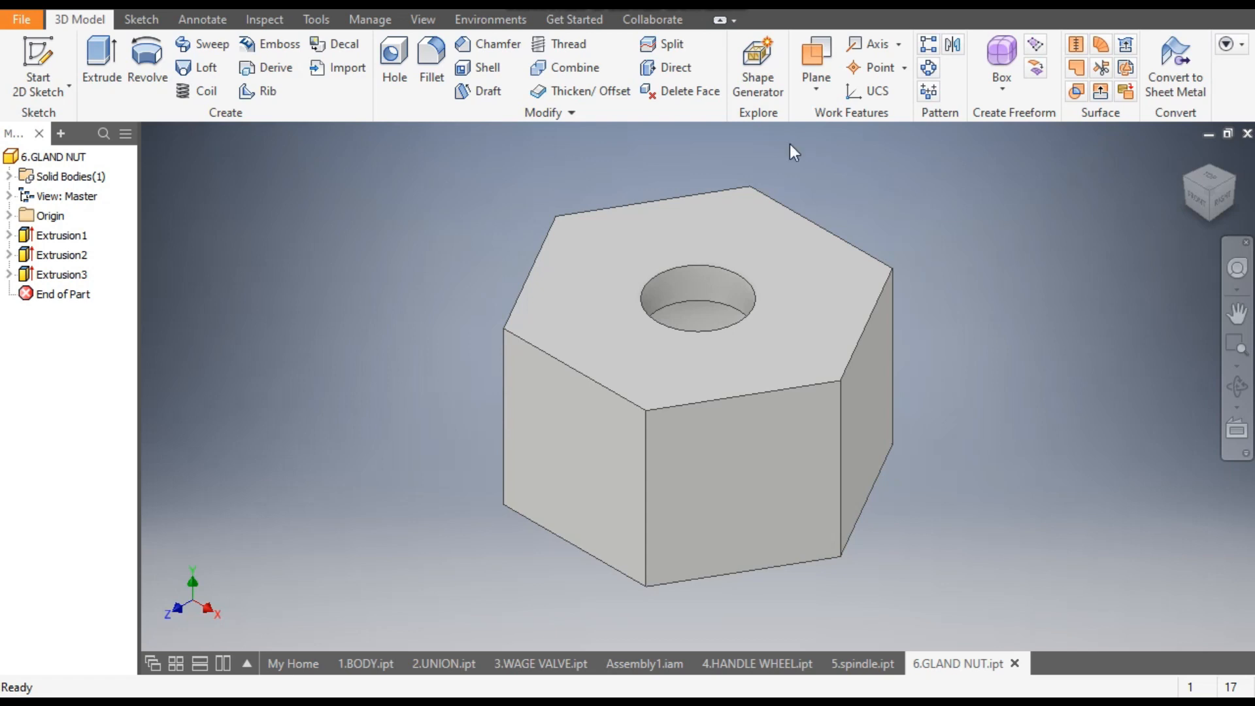
# - Switch the appearance list's source to the Autodesk Appearance Library
pyautogui.click(483, 5)
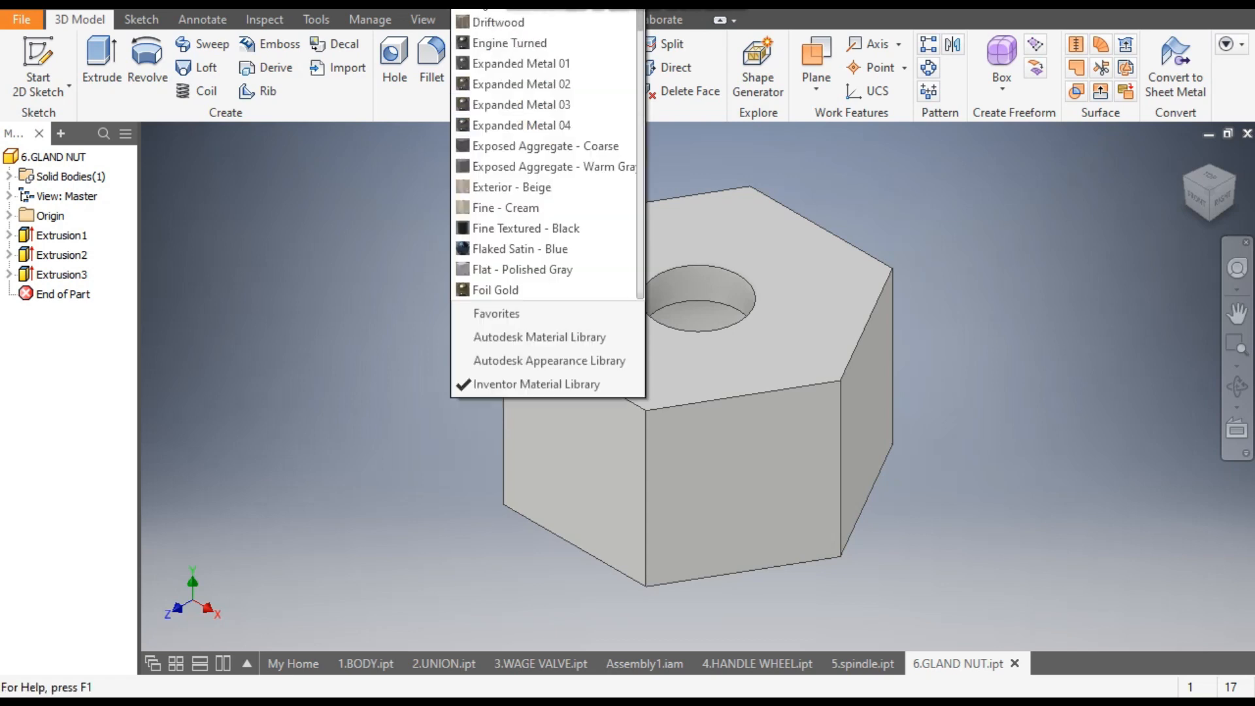
pyautogui.scroll(-1, 640, 376)
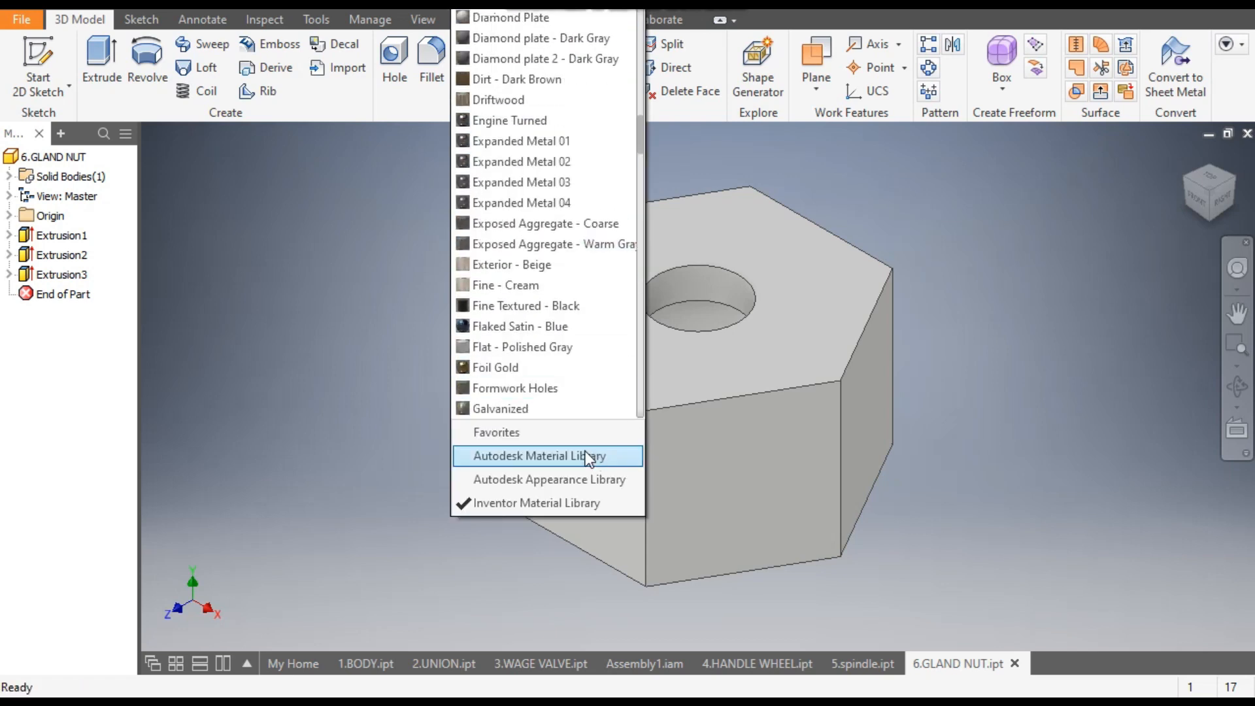
pyautogui.click(586, 456)
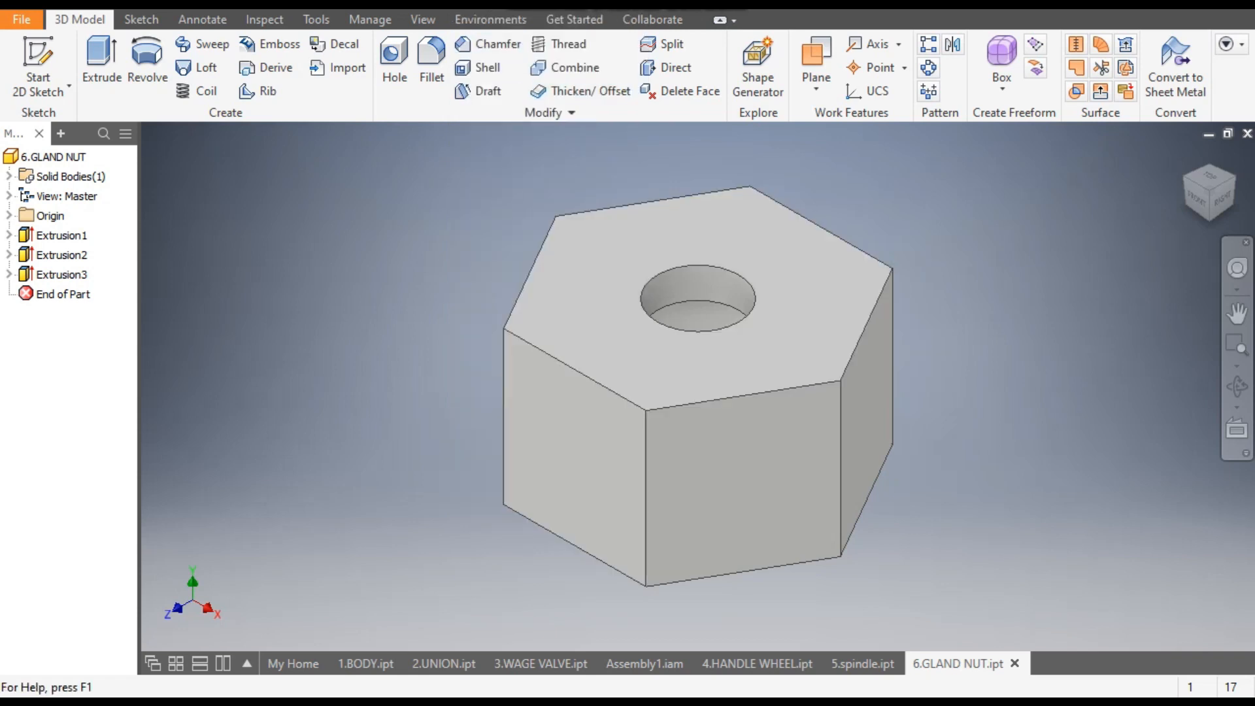
pyautogui.click(485, 5)
pyautogui.scroll(-3, 519, 250)
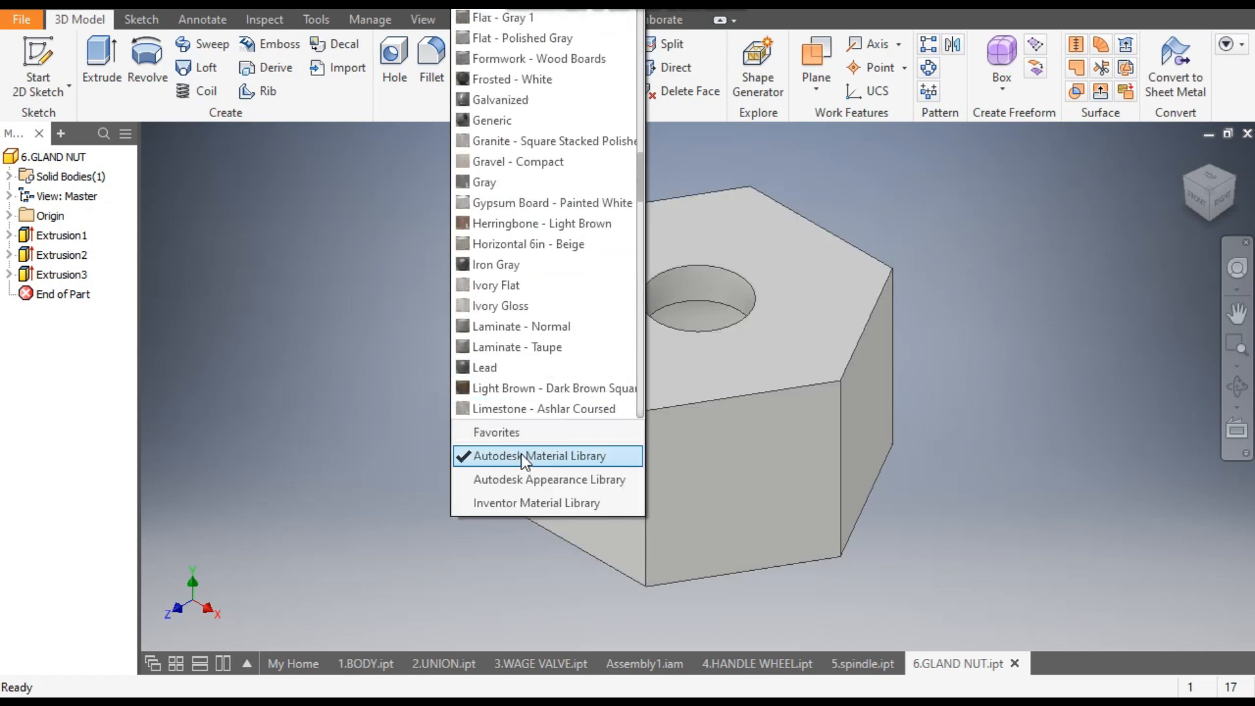
pyautogui.click(523, 479)
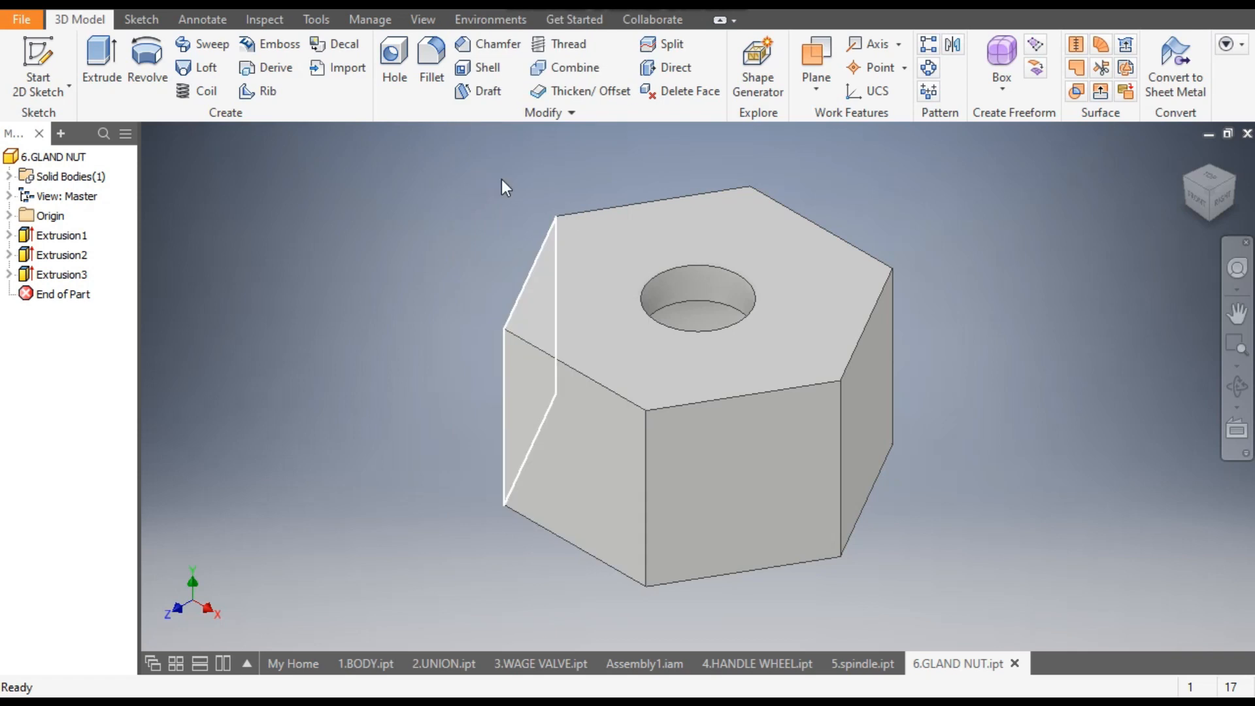
# - Apply the Smooth - Light Gold appearance to the gland nut
pyautogui.click(491, 8)
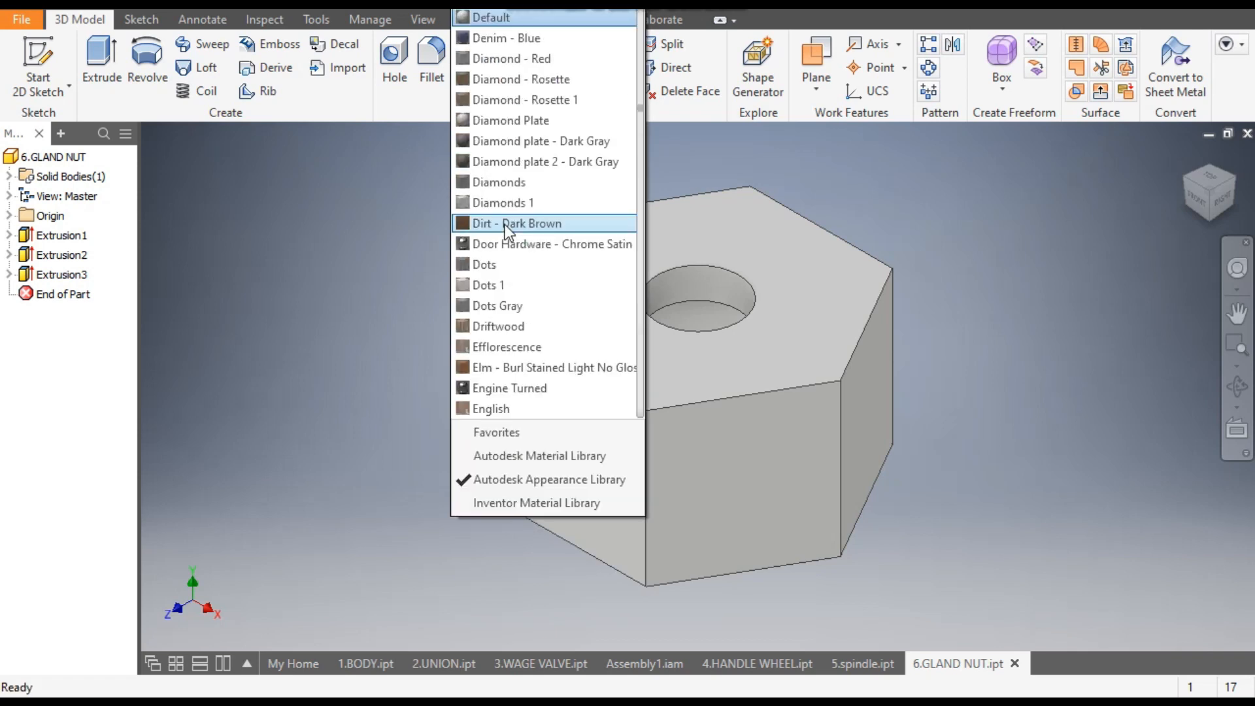
pyautogui.press('s')
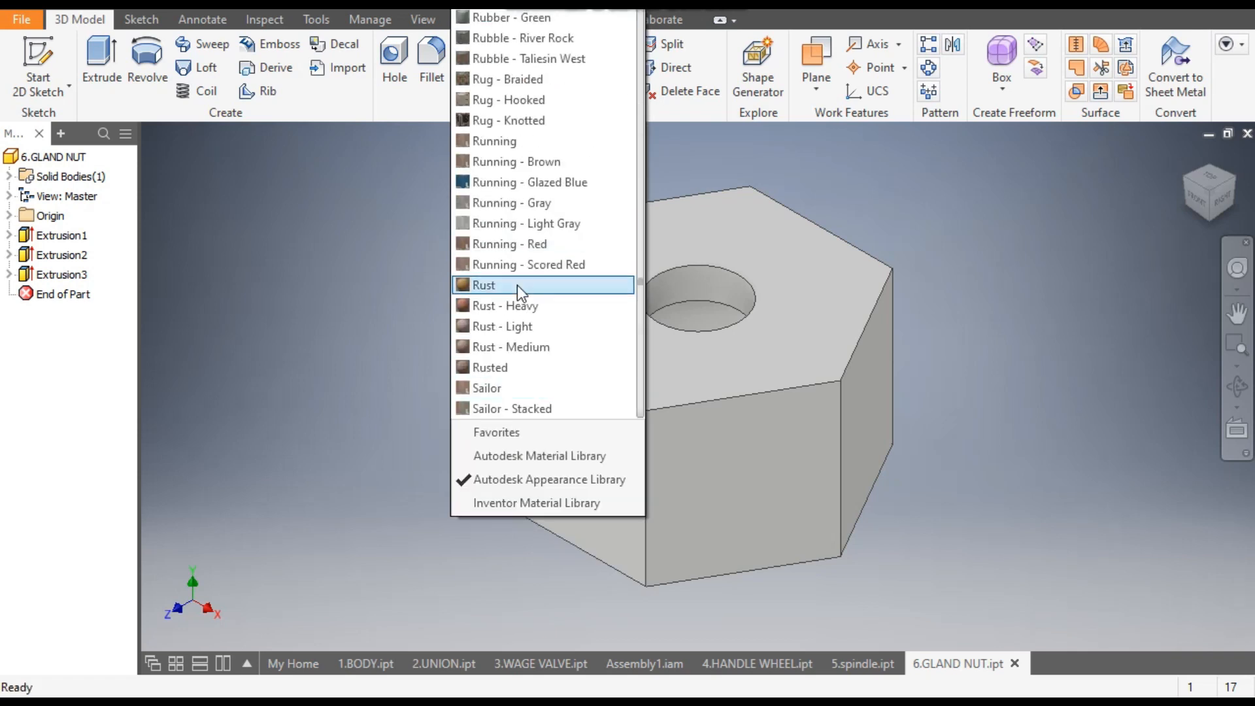
pyautogui.scroll(-8, 516, 285)
pyautogui.scroll(-13, 539, 291)
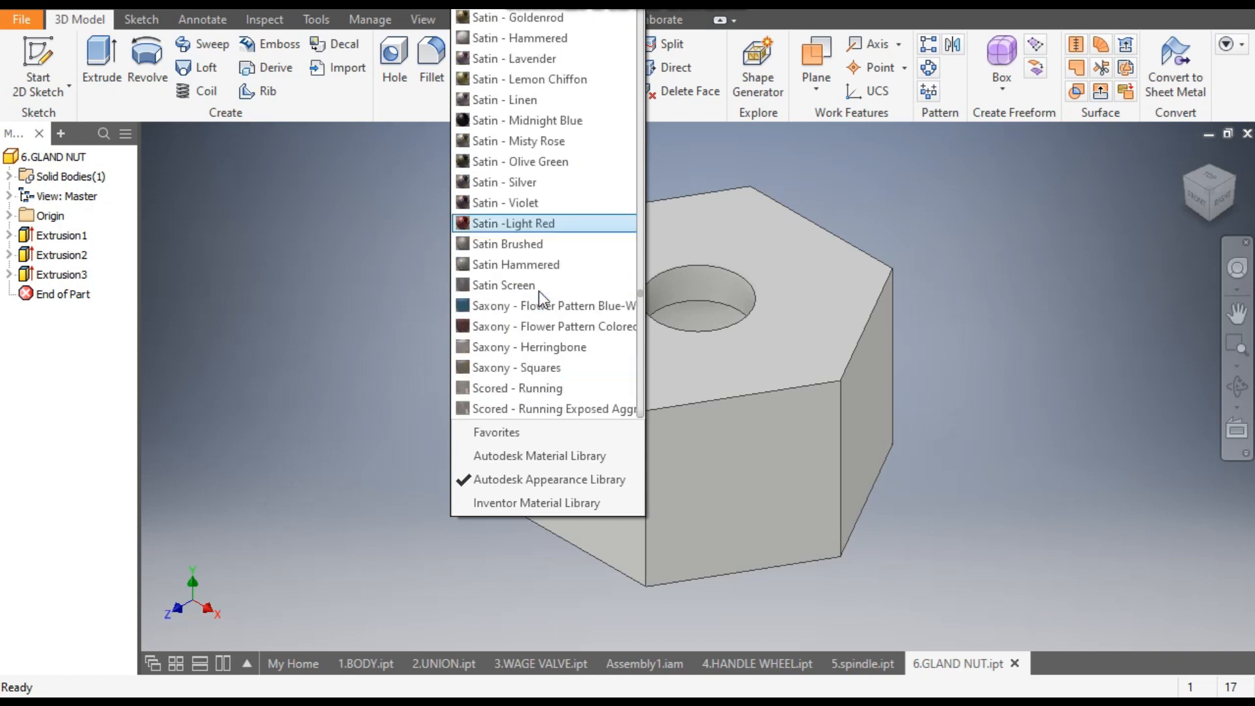
pyautogui.scroll(-15, 539, 291)
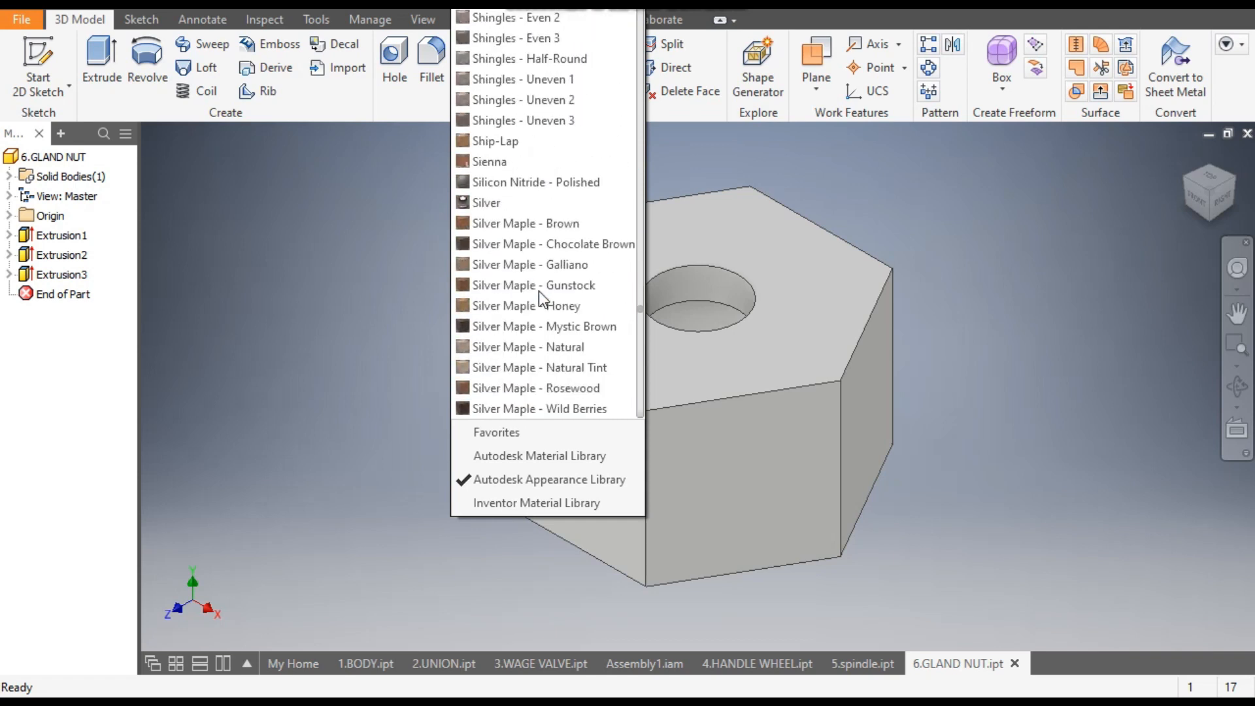
pyautogui.scroll(-3, 538, 292)
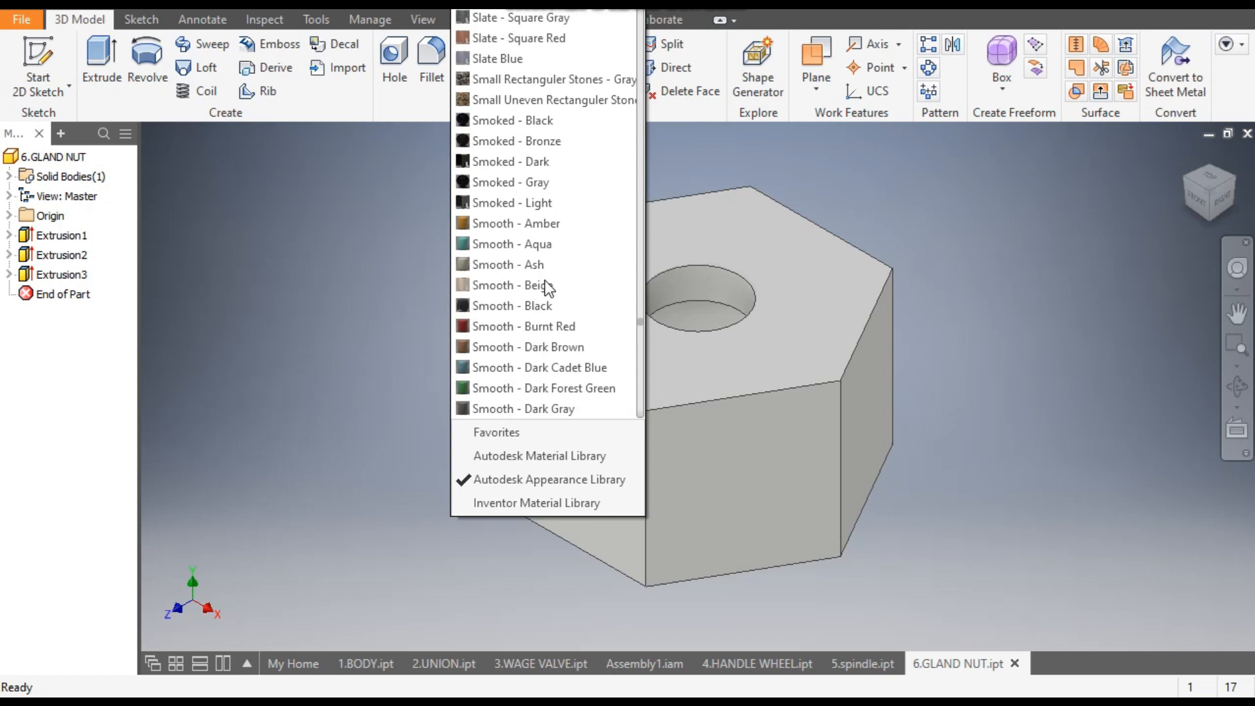
pyautogui.scroll(-6, 542, 268)
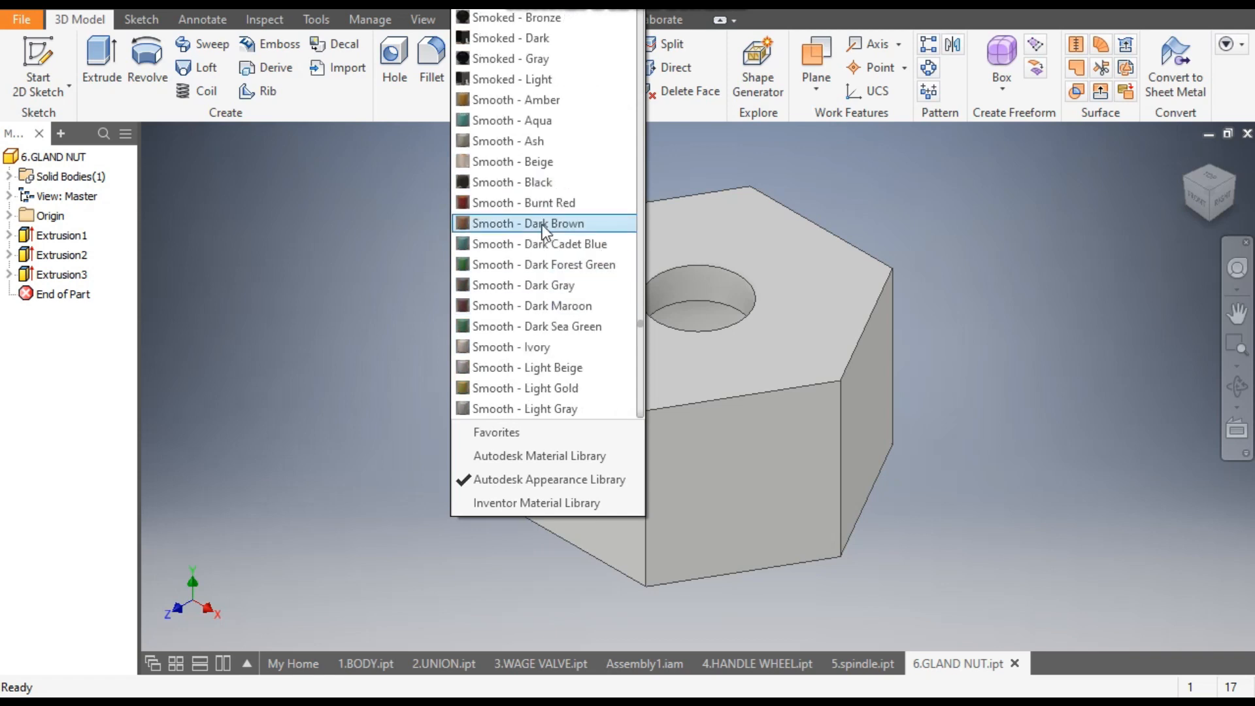
pyautogui.click(566, 387)
pyautogui.moveTo(342, 246); pyautogui.dragTo(399, 249, button='middle')
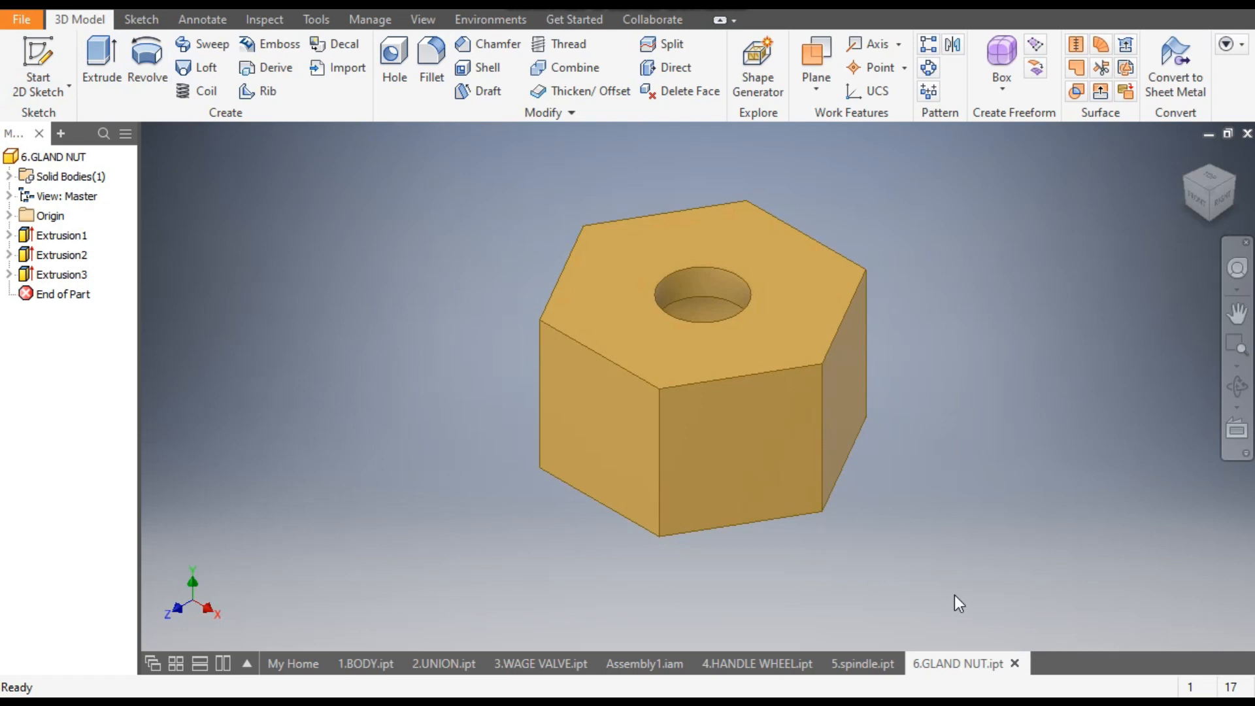
# - Switch to Assembly1.iam, activate the 7.GLAND component for editing in place and examine its shape
pyautogui.click(634, 675)
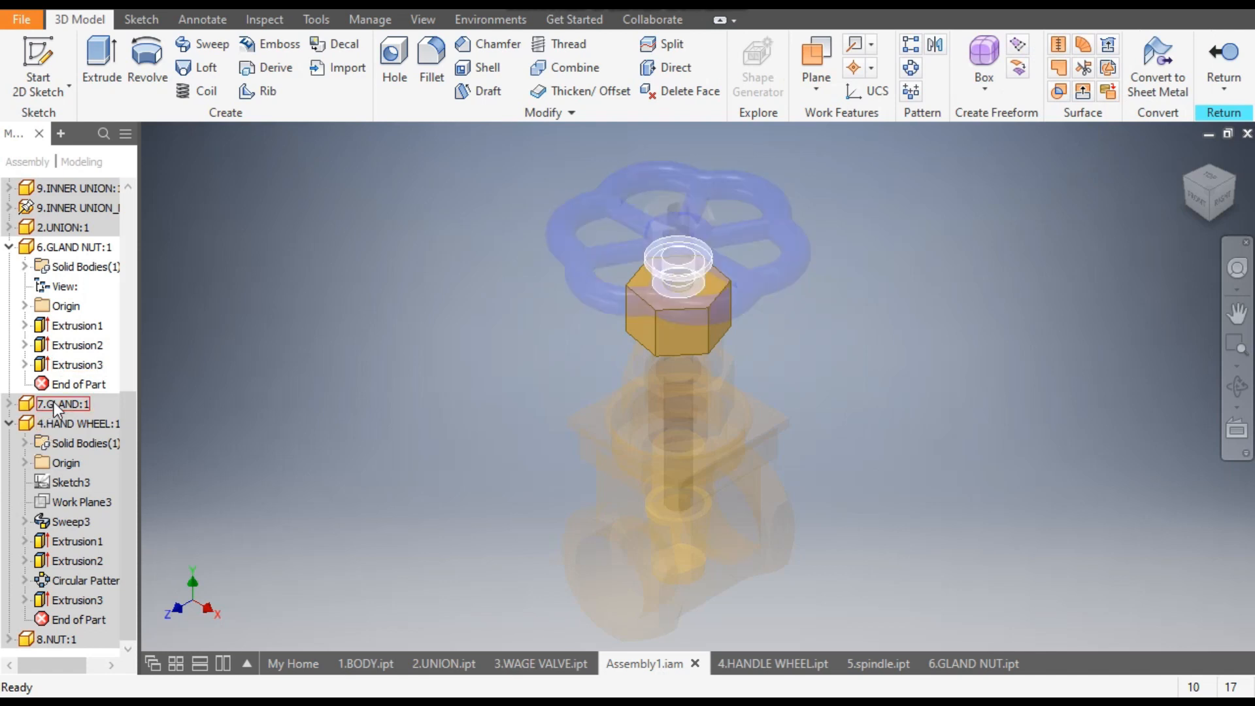
pyautogui.click(57, 404)
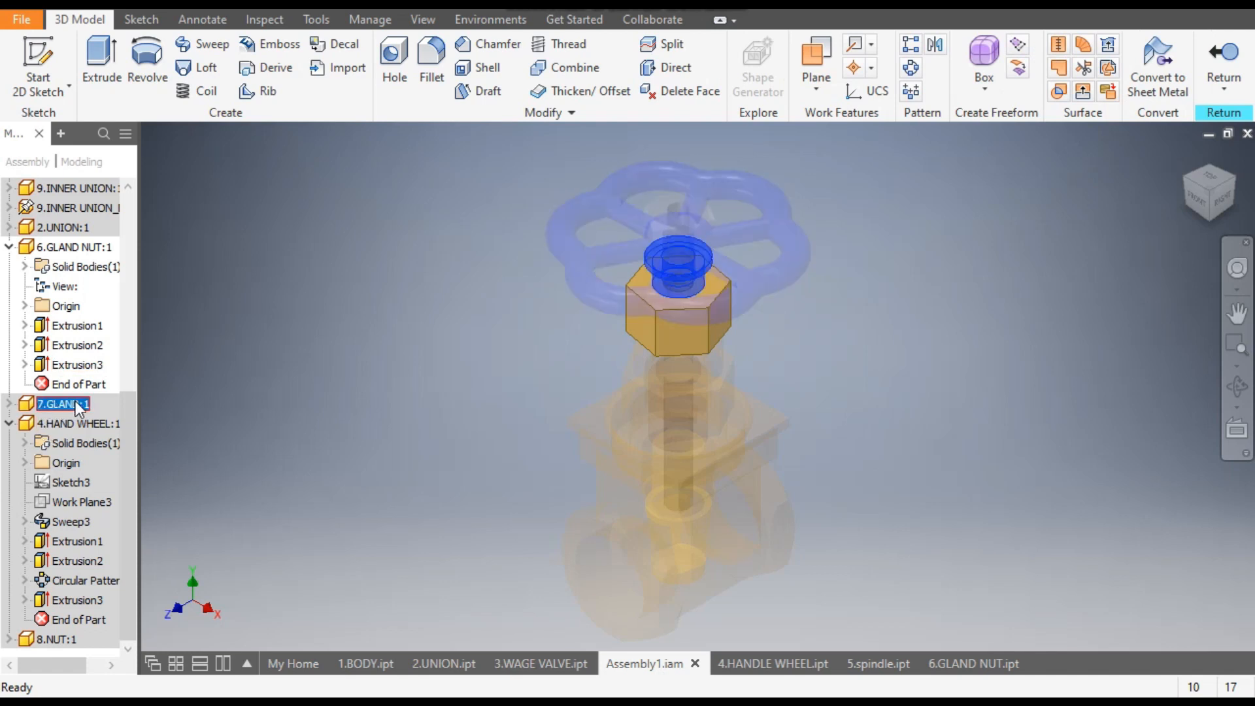
pyautogui.doubleClick(62, 407)
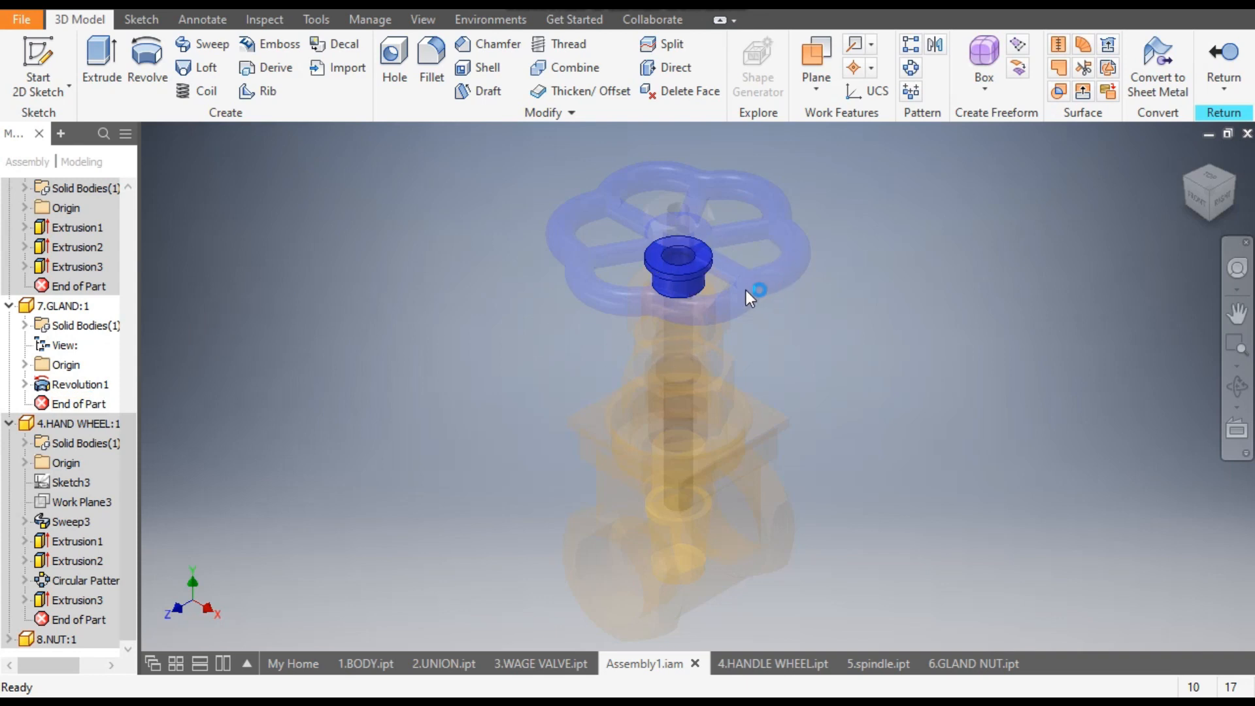
pyautogui.scroll(-5, 712, 288)
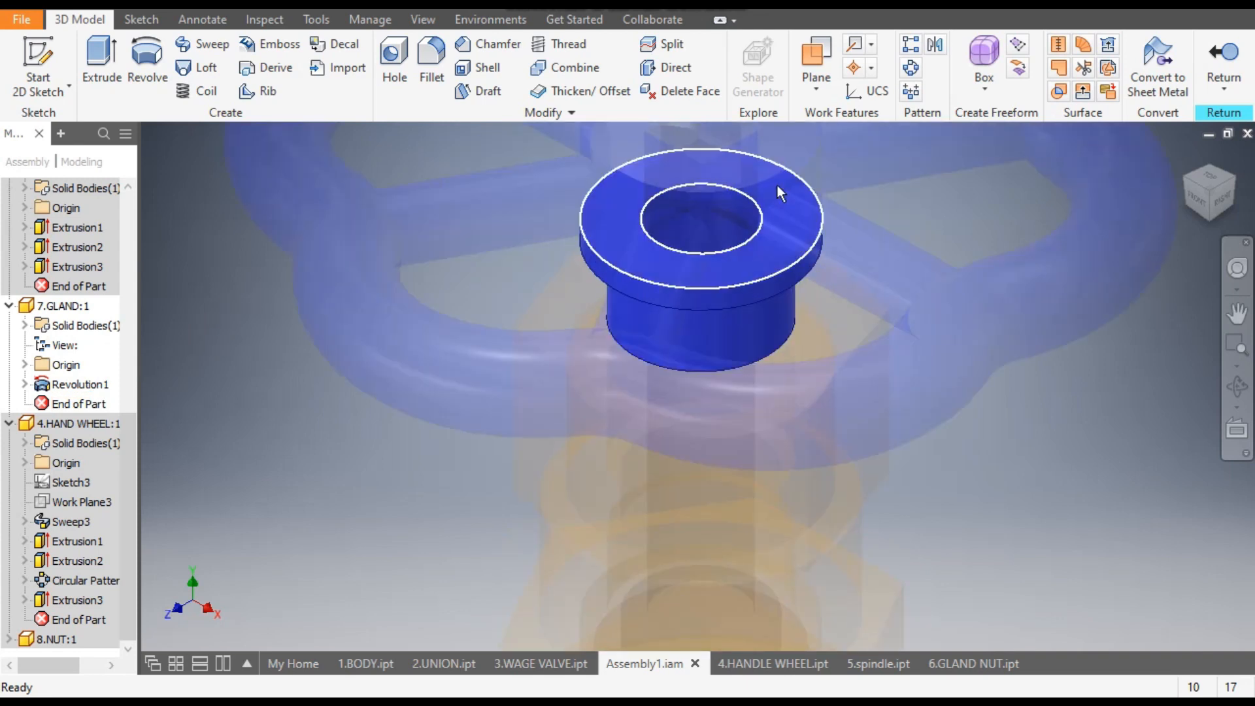
pyautogui.scroll(5, 718, 329)
pyautogui.moveTo(720, 327); pyautogui.dragTo(711, 261, button='middle')
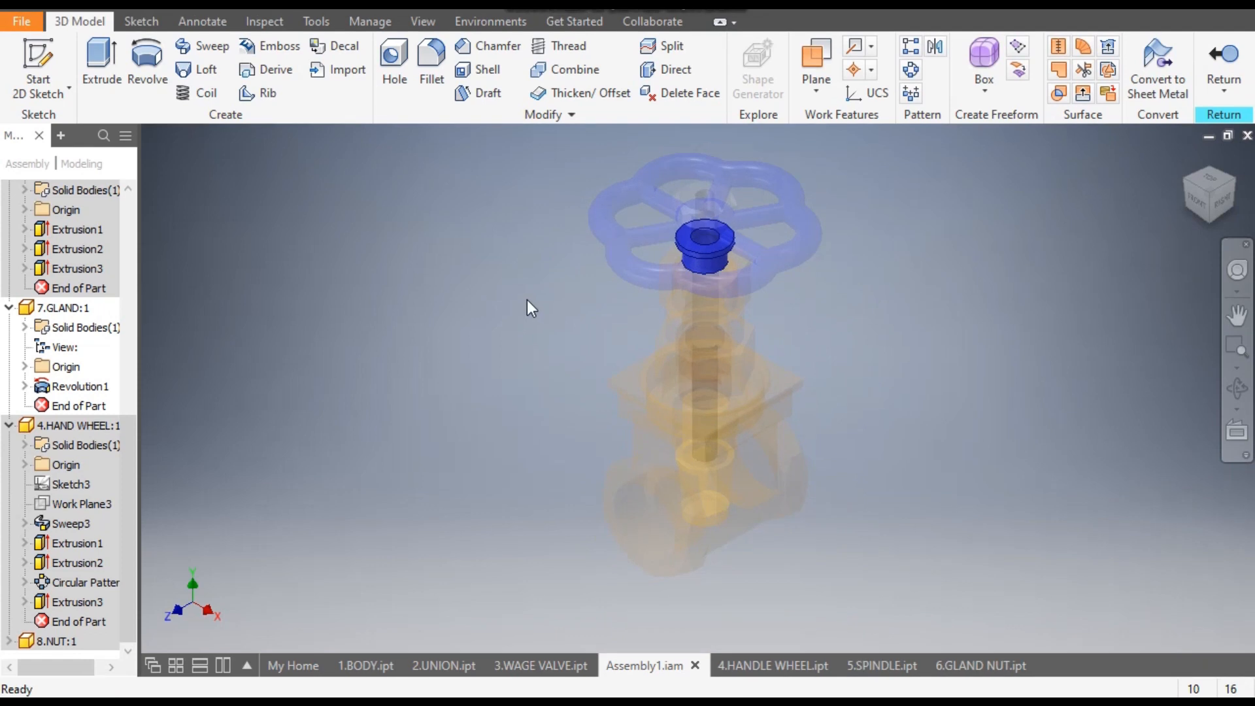
# - Create a new part from the metric Standard (mm).ipt template
pyautogui.hotkey('ctrl', 'n')
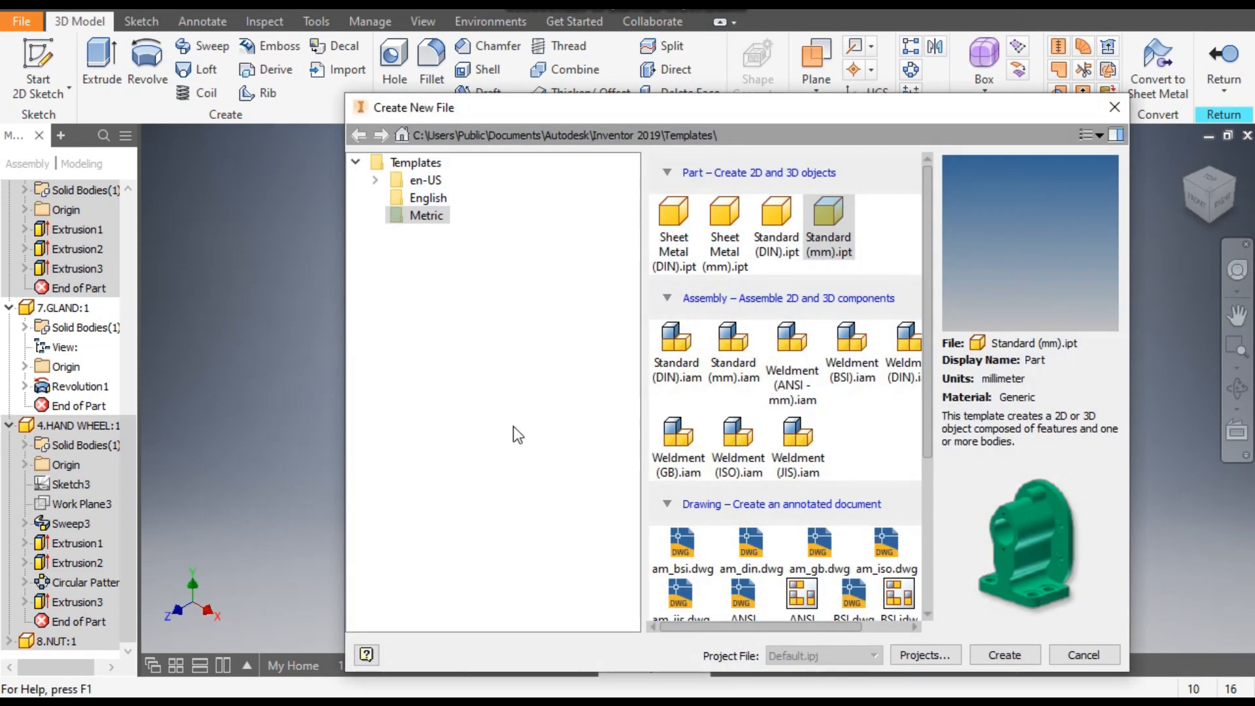
pyautogui.click(826, 214)
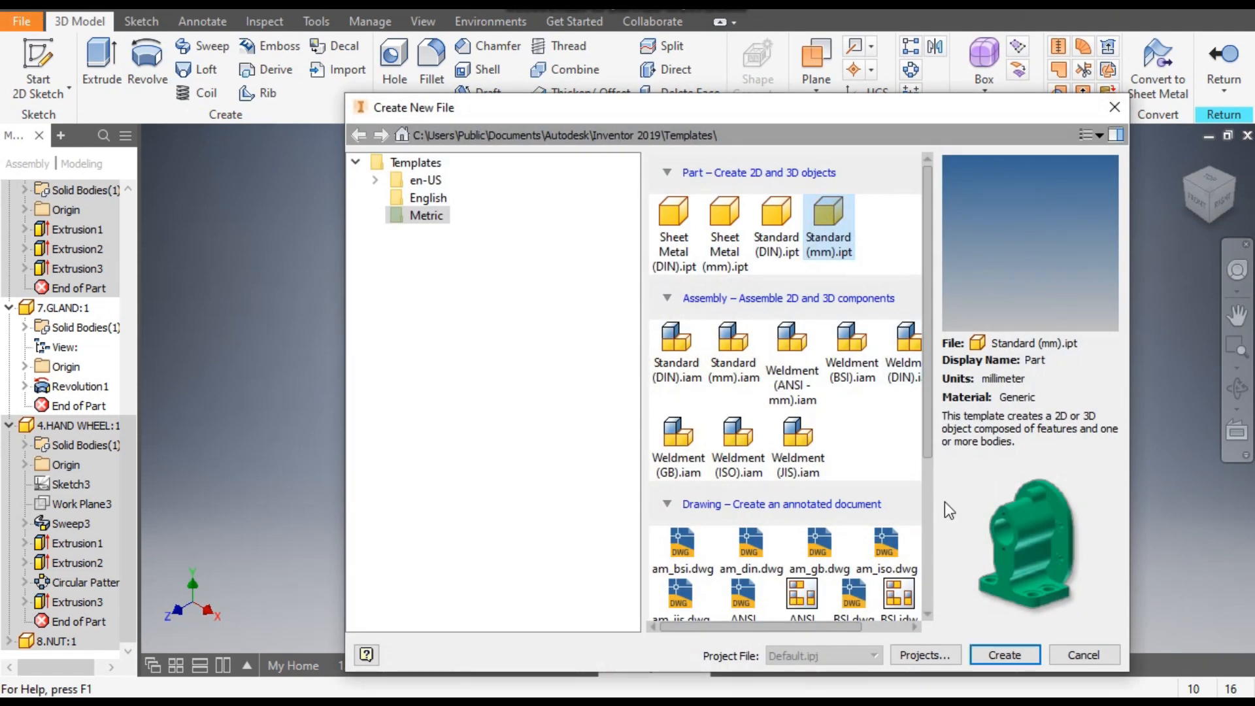
pyautogui.click(1005, 654)
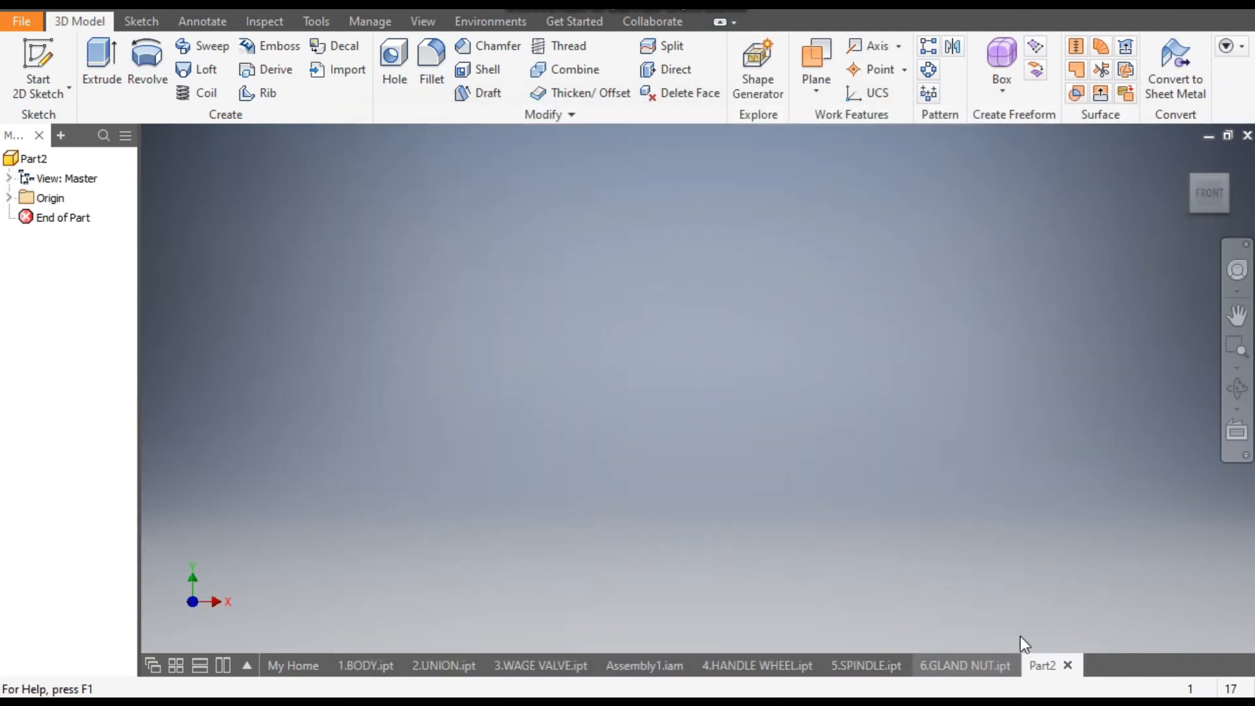
# - Sketch a vertical line about 22 mm long up from the origin on the front plane and make it a construction line
pyautogui.click(40, 54)
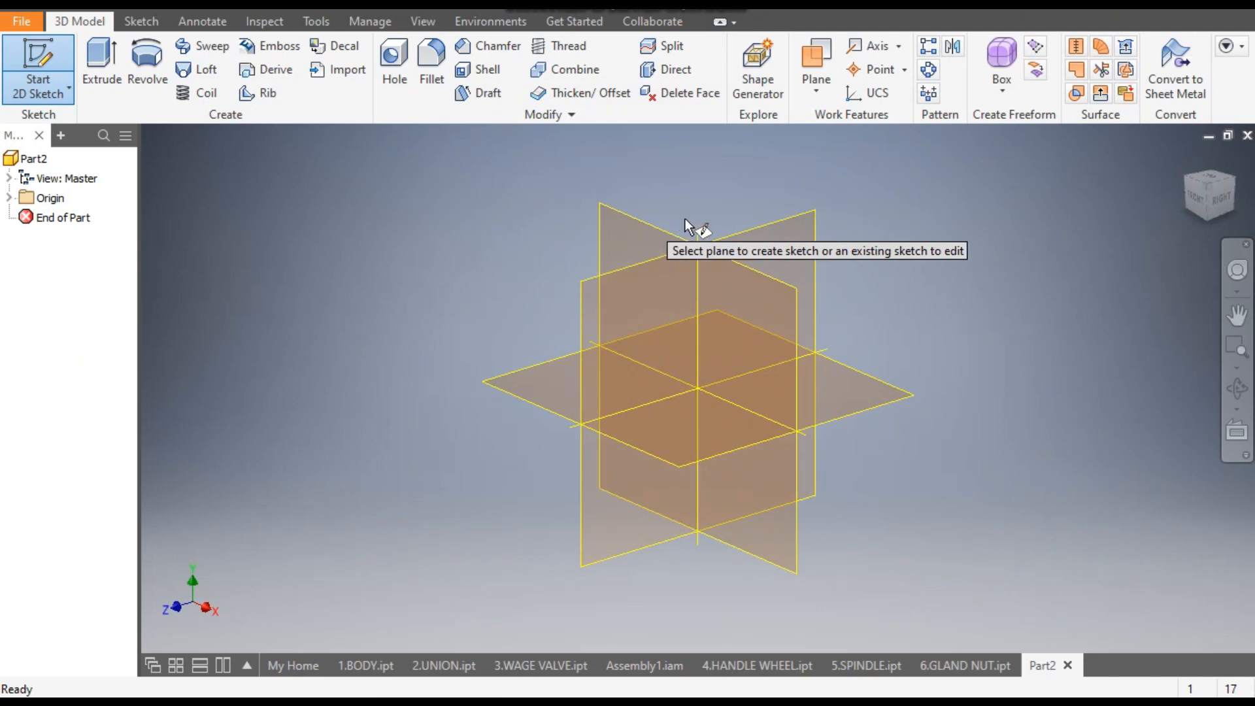
pyautogui.click(638, 221)
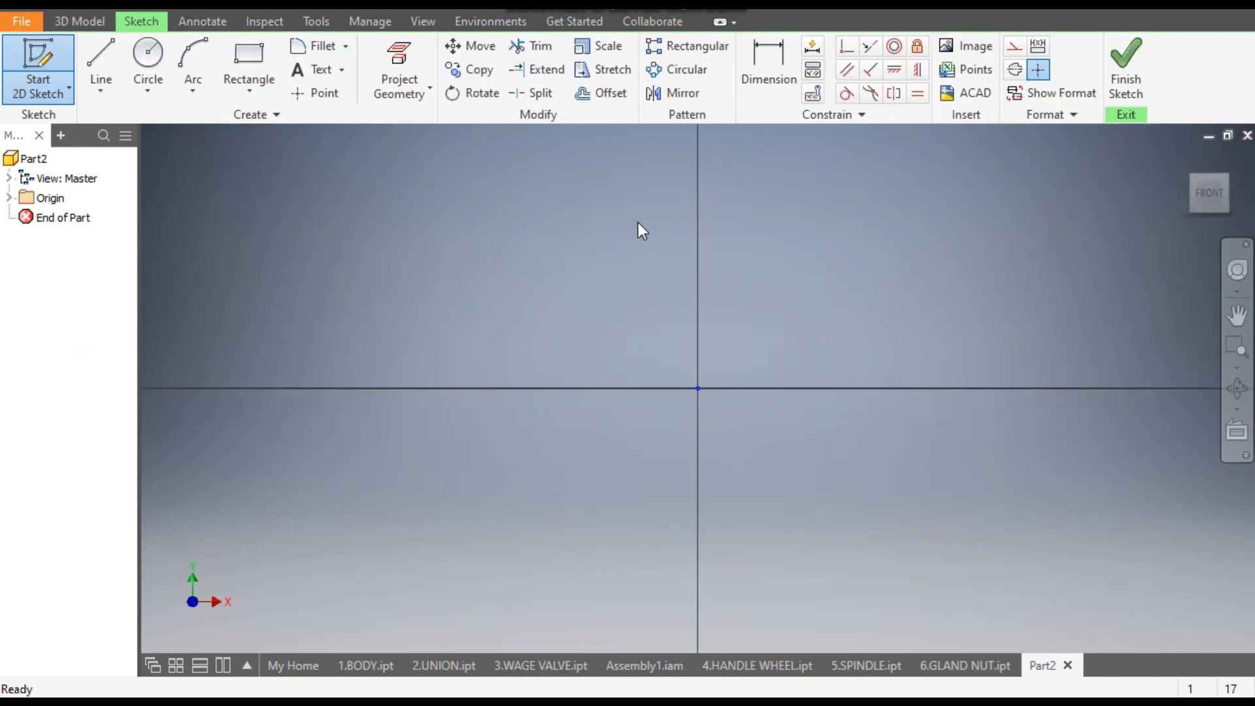
pyautogui.moveTo(825, 326); pyautogui.dragTo(751, 427, button='middle')
pyautogui.click(98, 51)
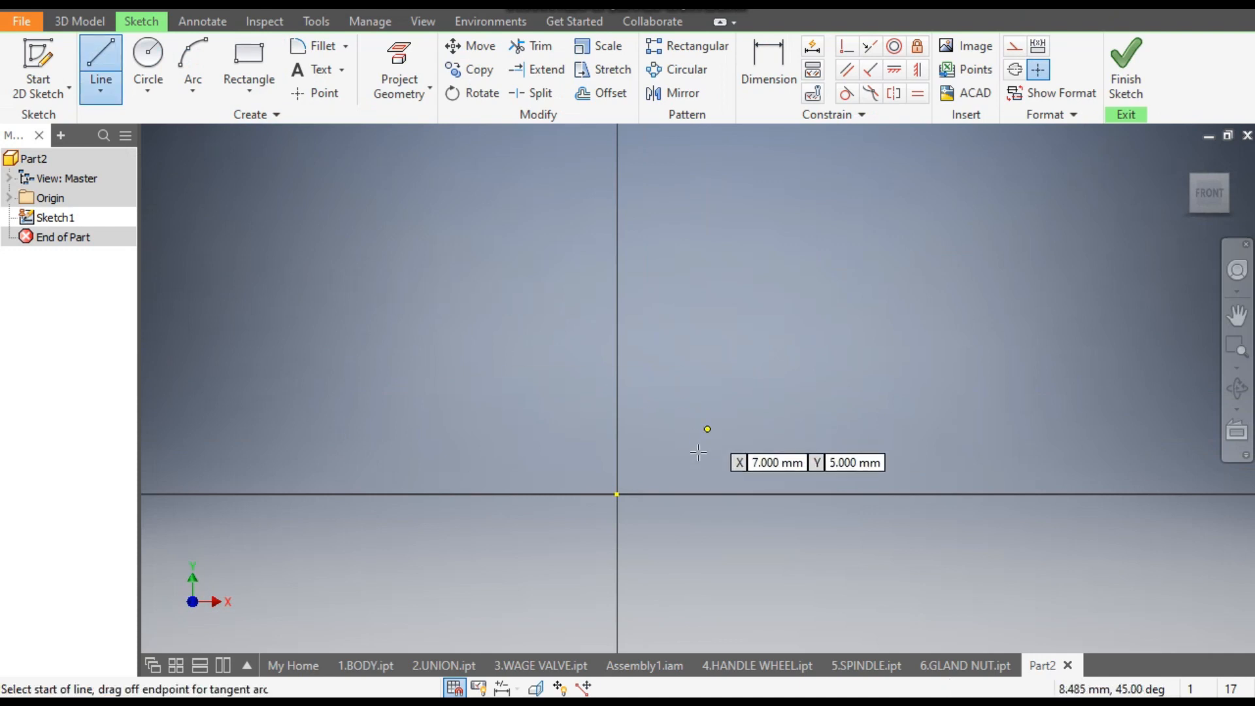
pyautogui.click(618, 492)
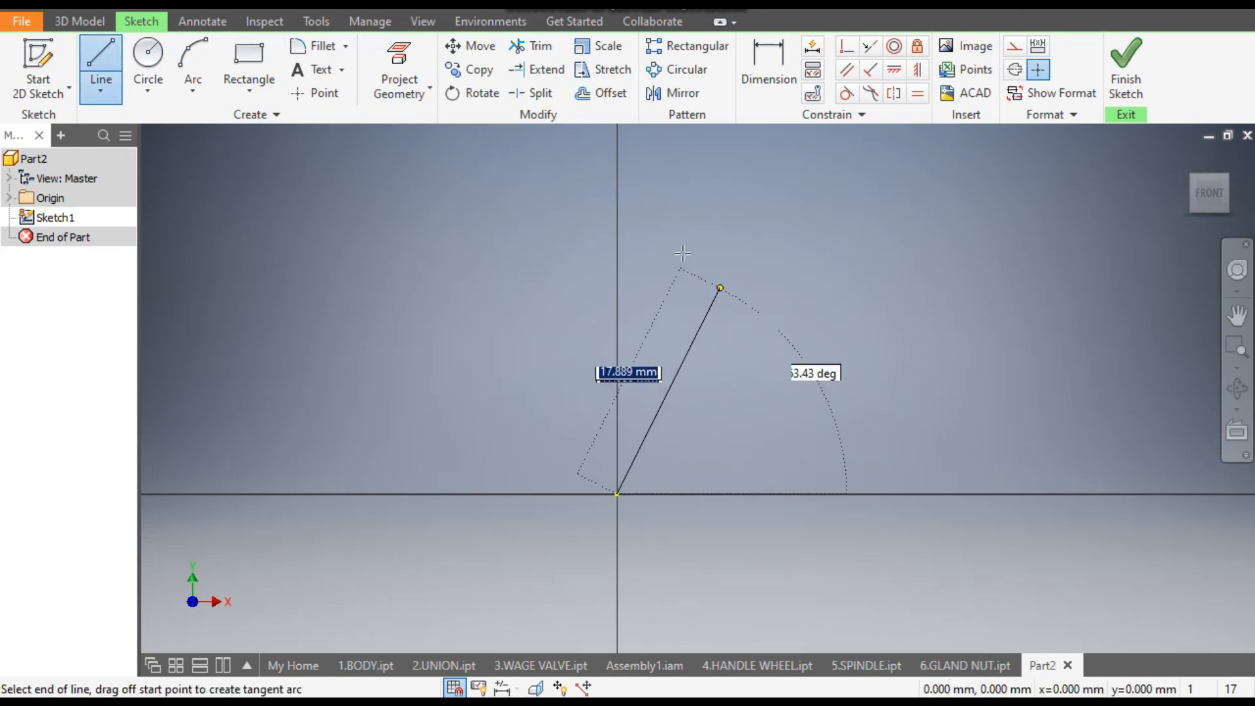
pyautogui.click(617, 211)
pyautogui.press('Escape')
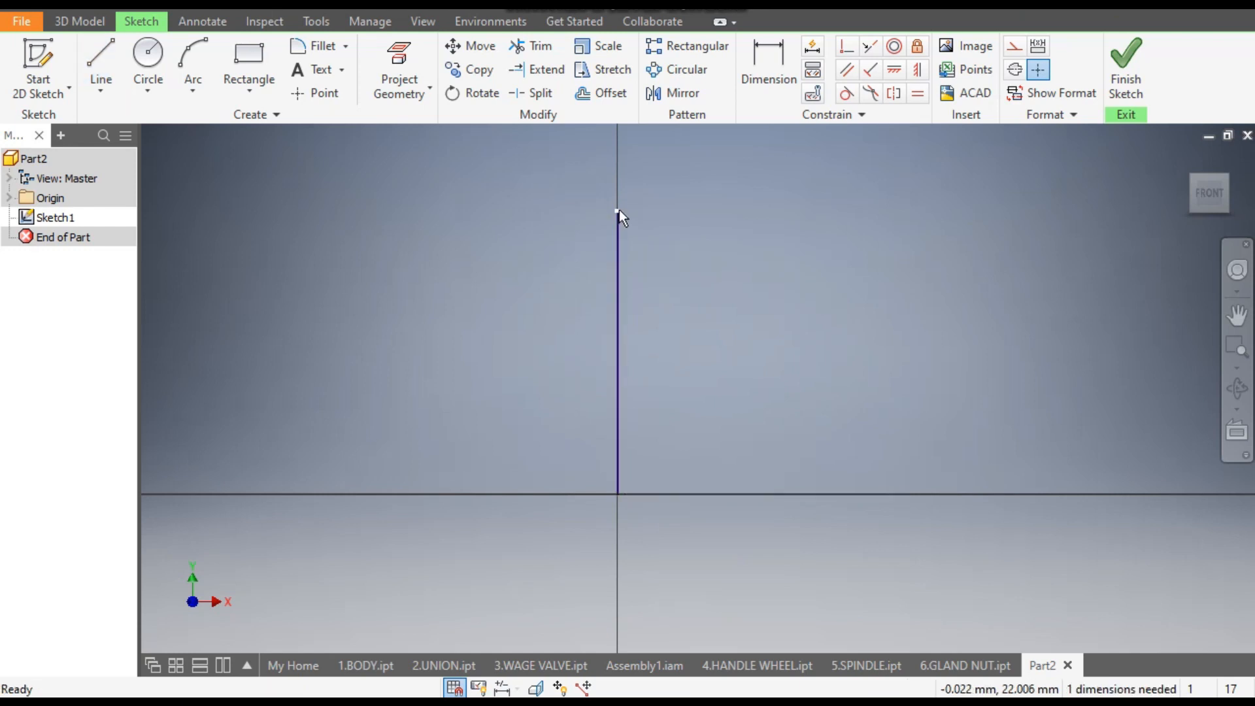
pyautogui.click(617, 255)
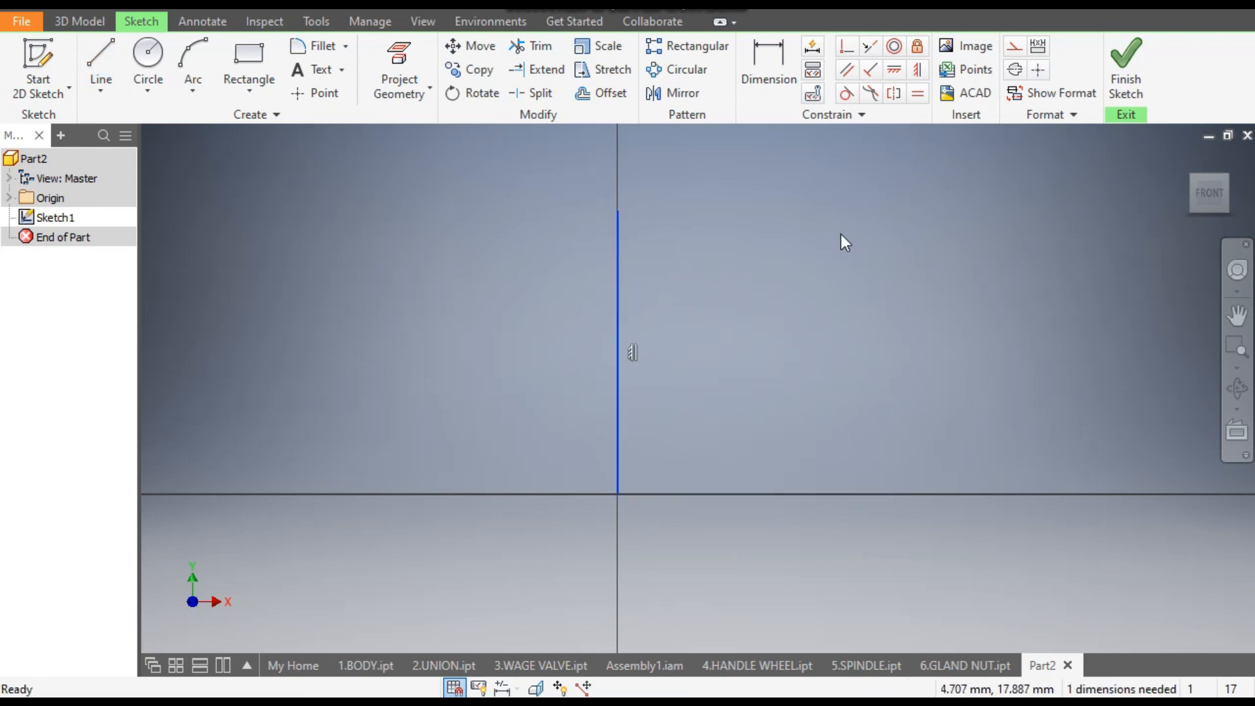
pyautogui.click(1014, 49)
# - Draw a stepped, flanged half-profile about 7 mm from the construction line with a slanted lower edge, and trim the segment extending below that edge
pyautogui.moveTo(813, 381); pyautogui.dragTo(774, 278, button='middle')
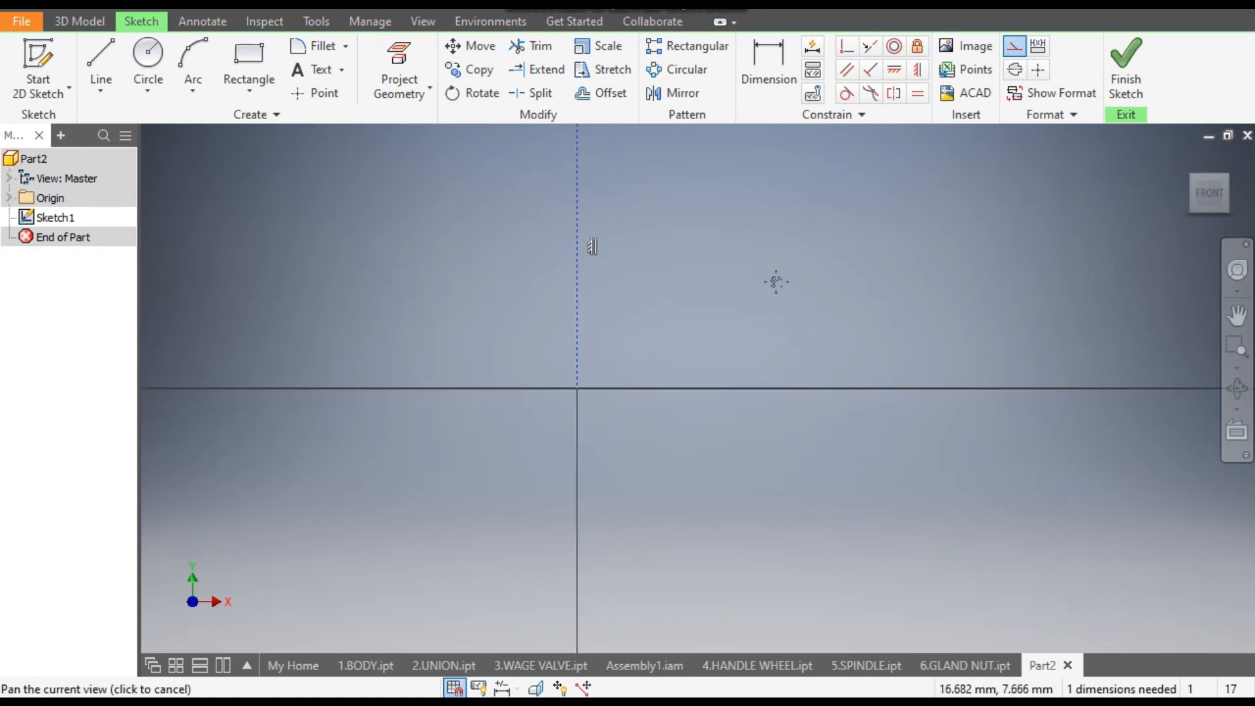
pyautogui.click(96, 52)
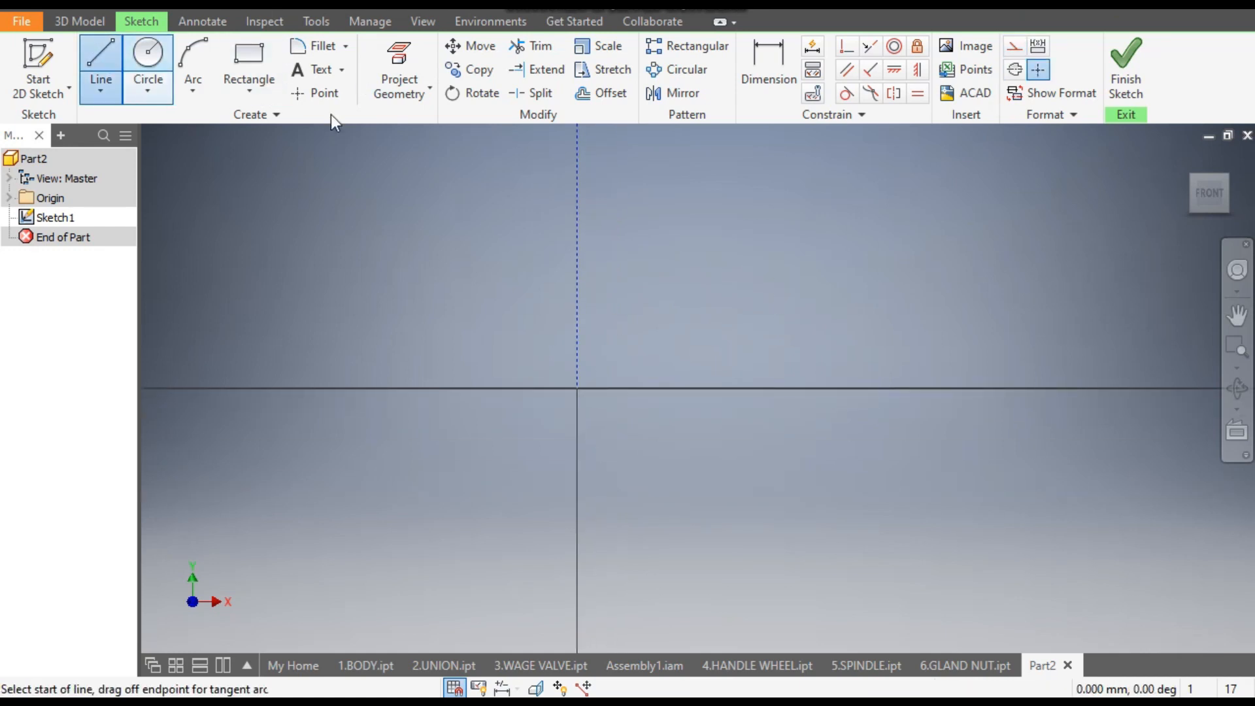
pyautogui.click(669, 388)
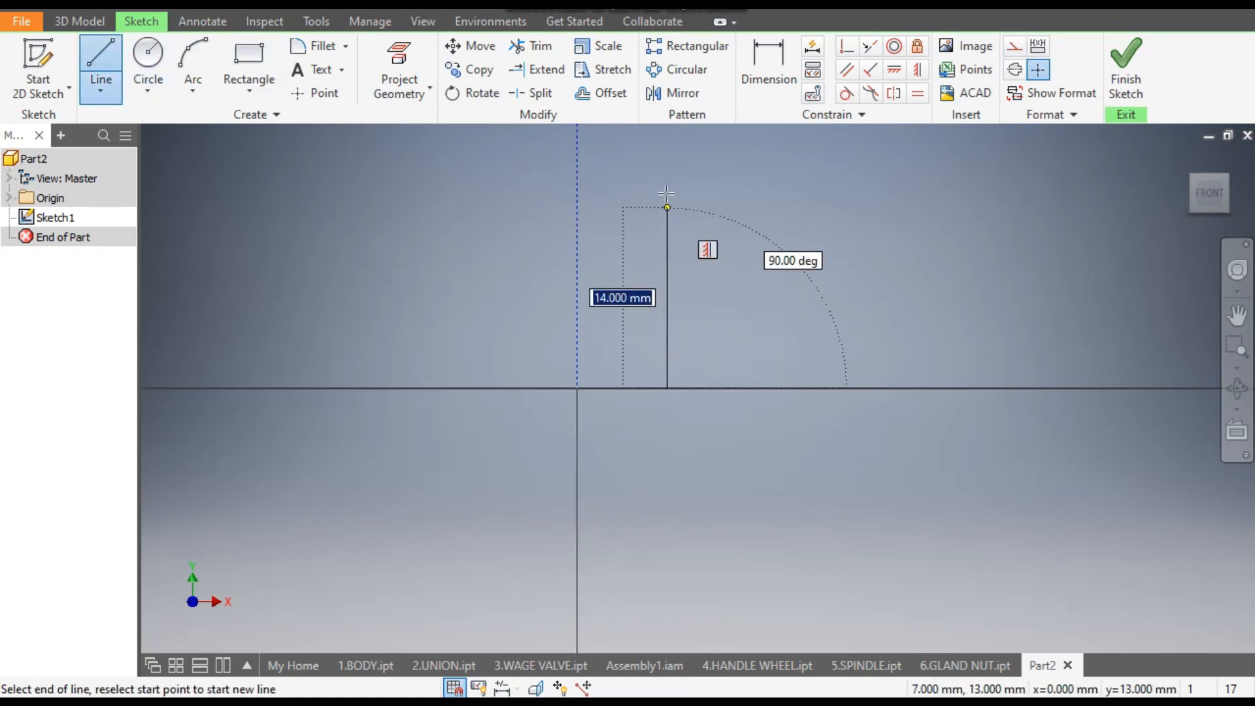
pyautogui.click(668, 167)
pyautogui.click(911, 169)
pyautogui.click(912, 241)
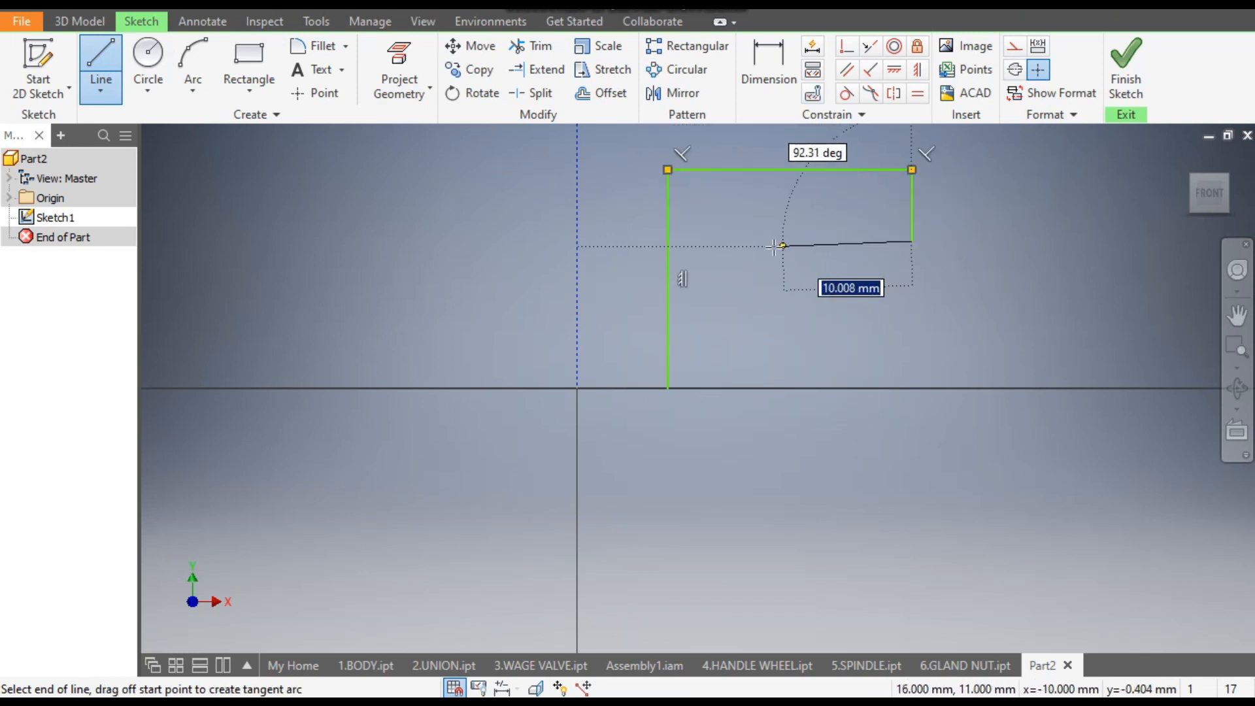
pyautogui.click(769, 241)
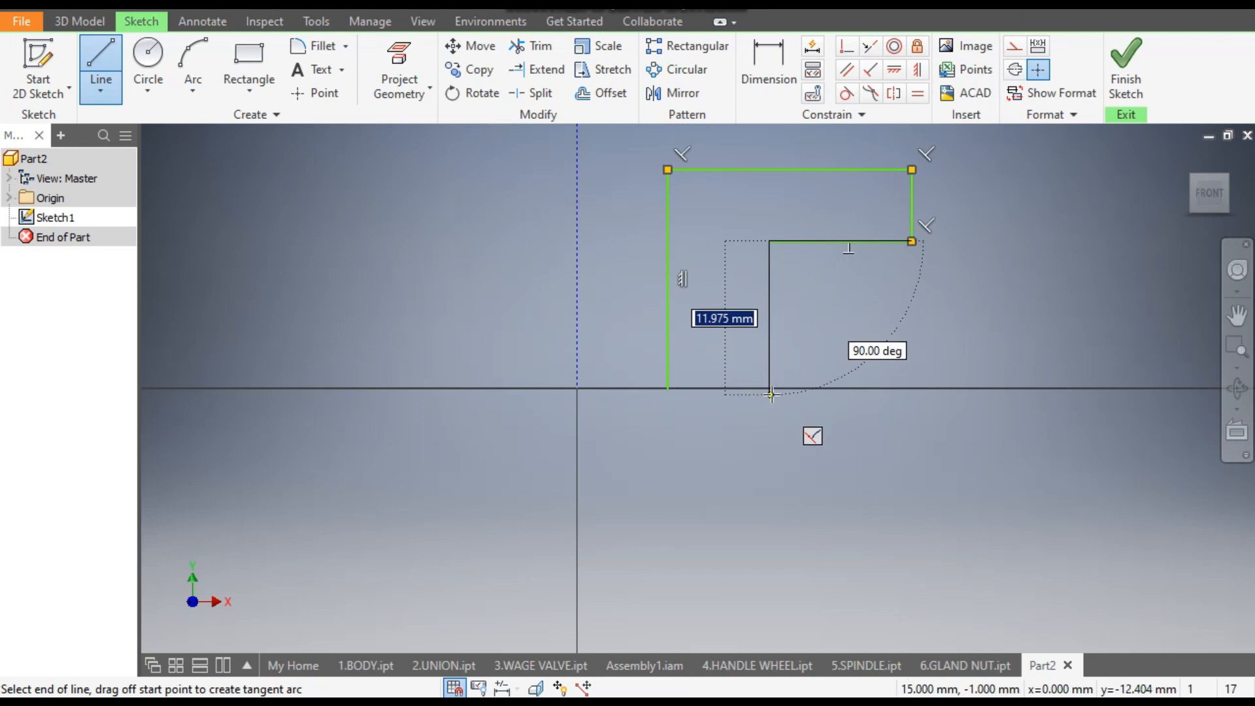
pyautogui.click(770, 388)
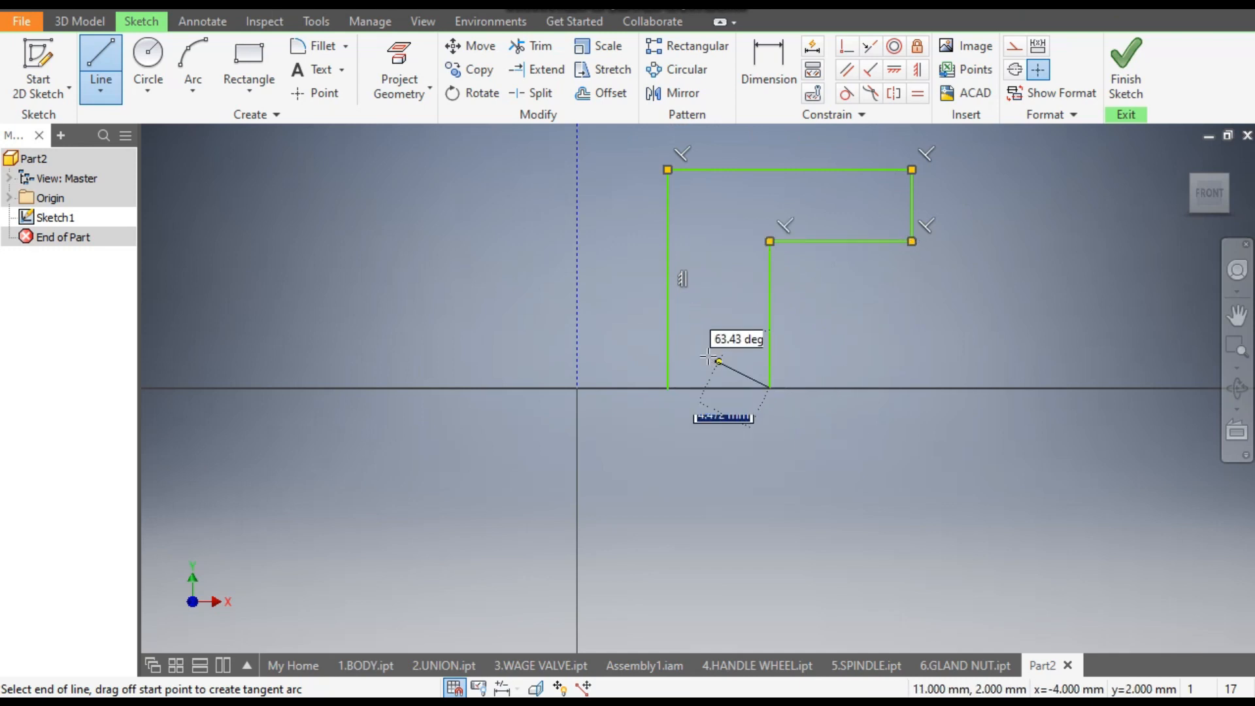
pyautogui.doubleClick(667, 330)
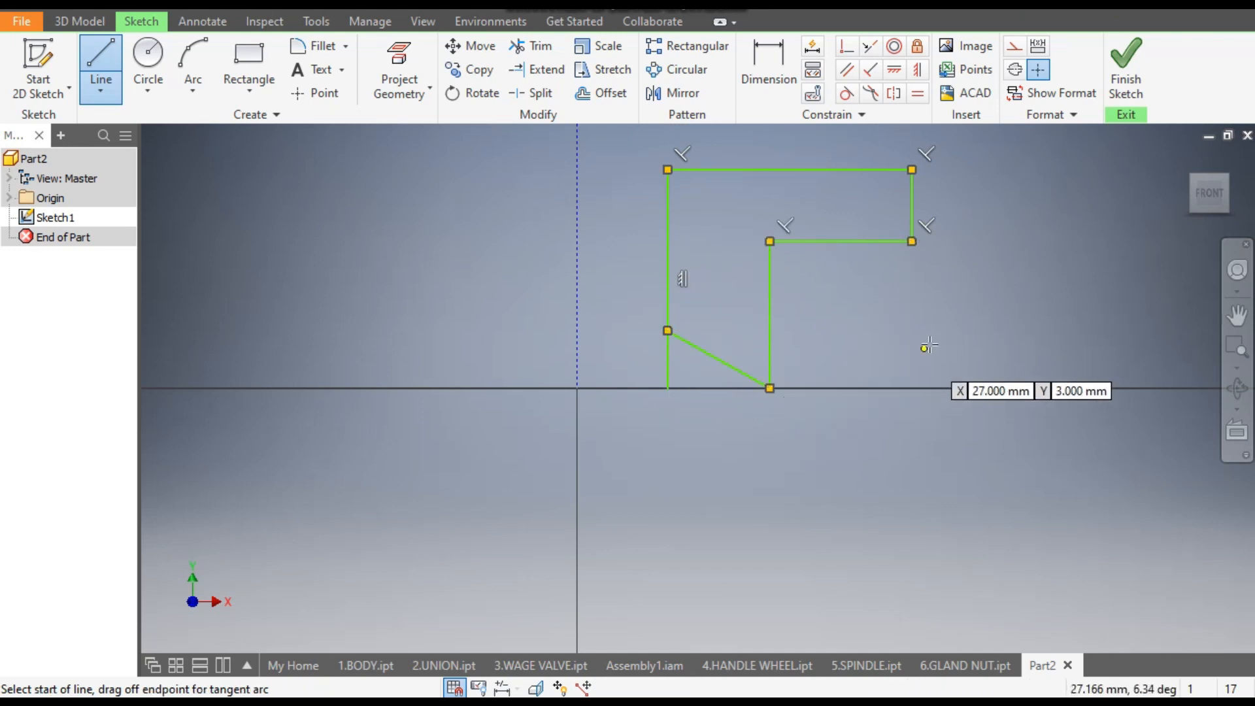
pyautogui.press('Escape')
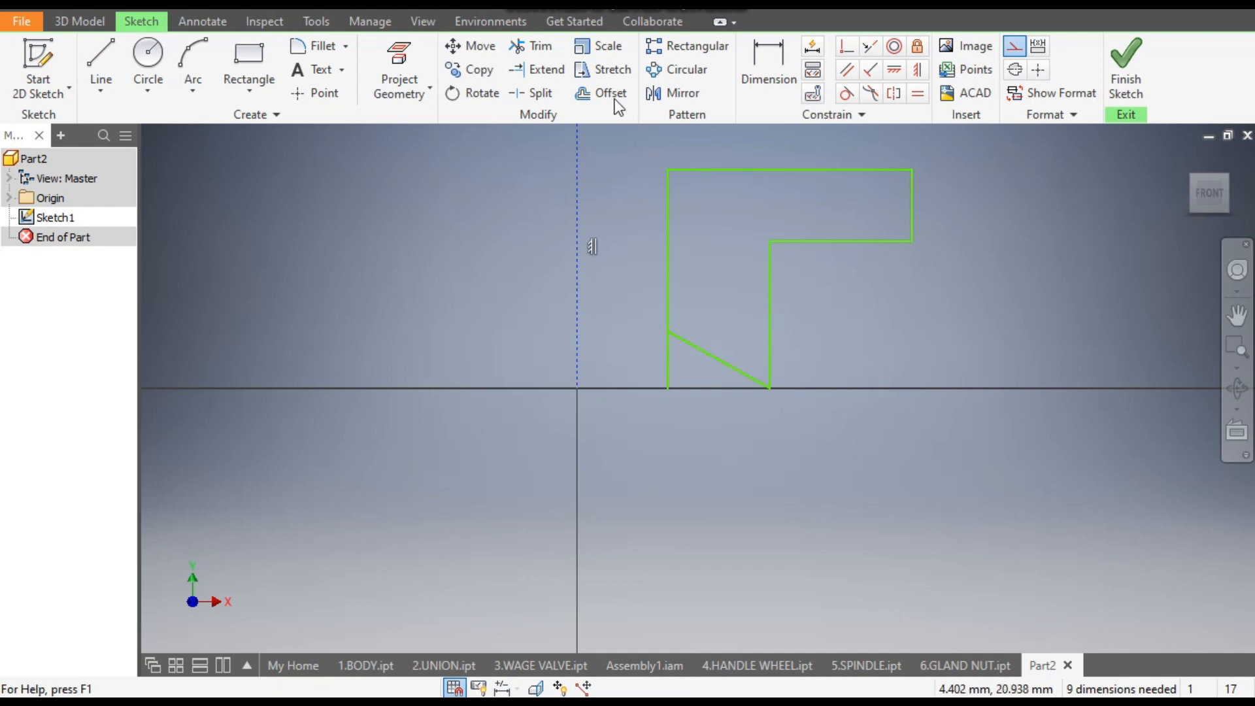
pyautogui.click(530, 45)
pyautogui.click(668, 366)
# - Dimension the profile's overall height from its lowest corner to the upper edge as 9 mm
pyautogui.moveTo(821, 321); pyautogui.dragTo(742, 381, button='middle')
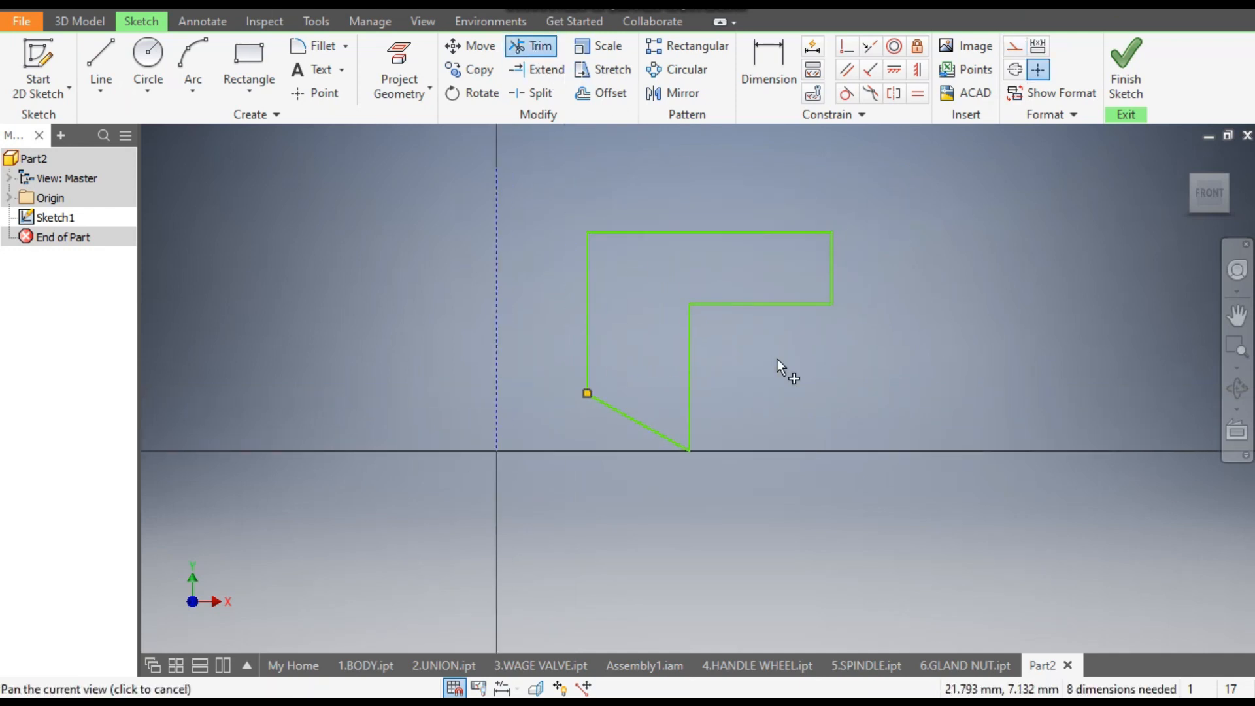
pyautogui.click(770, 68)
pyautogui.click(778, 233)
pyautogui.click(689, 450)
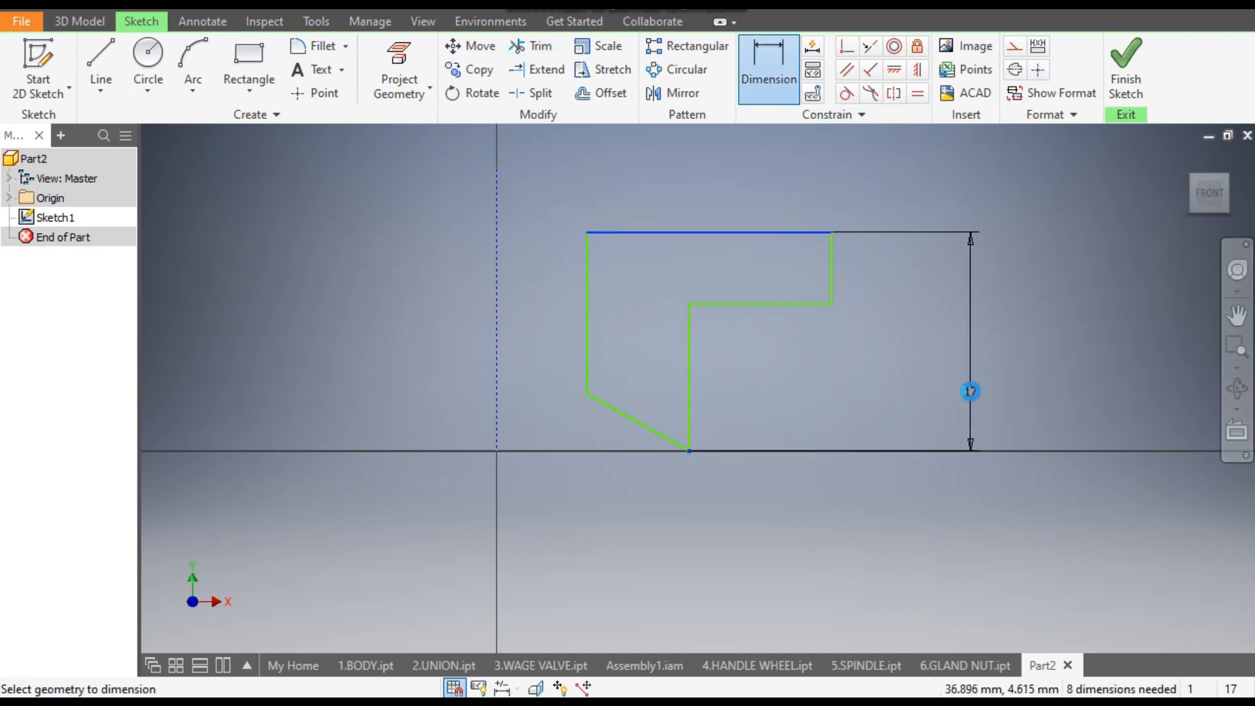
pyautogui.click(971, 391)
pyautogui.write('9')
pyautogui.press('Return')
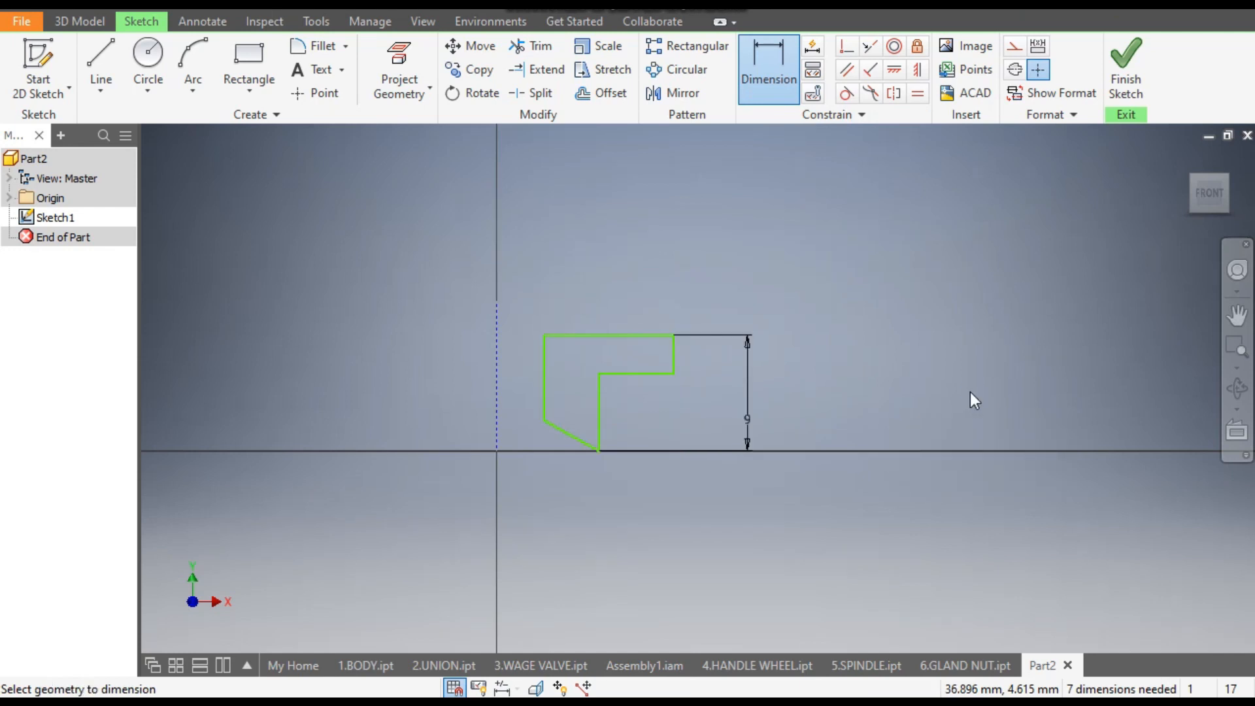
# - Dimension the flange's outer vertical edge at 9 mm from the construction axis
pyautogui.scroll(3, 613, 361)
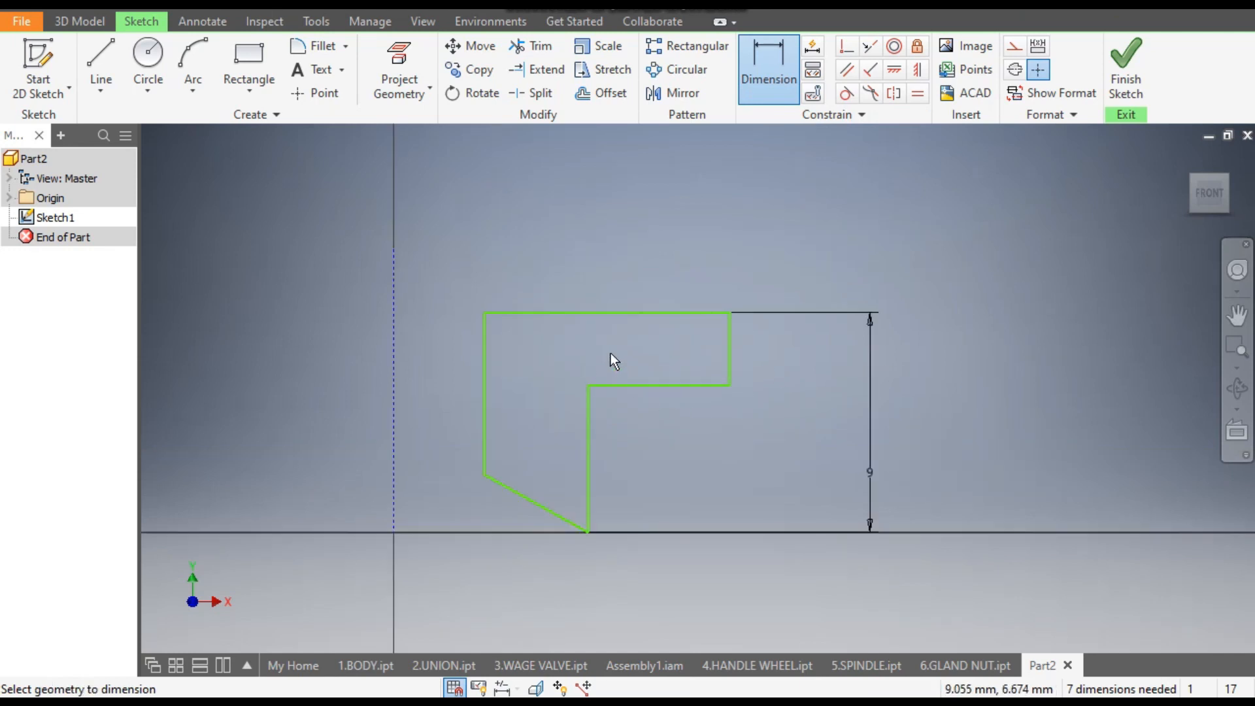
pyautogui.click(617, 313)
pyautogui.press('Escape')
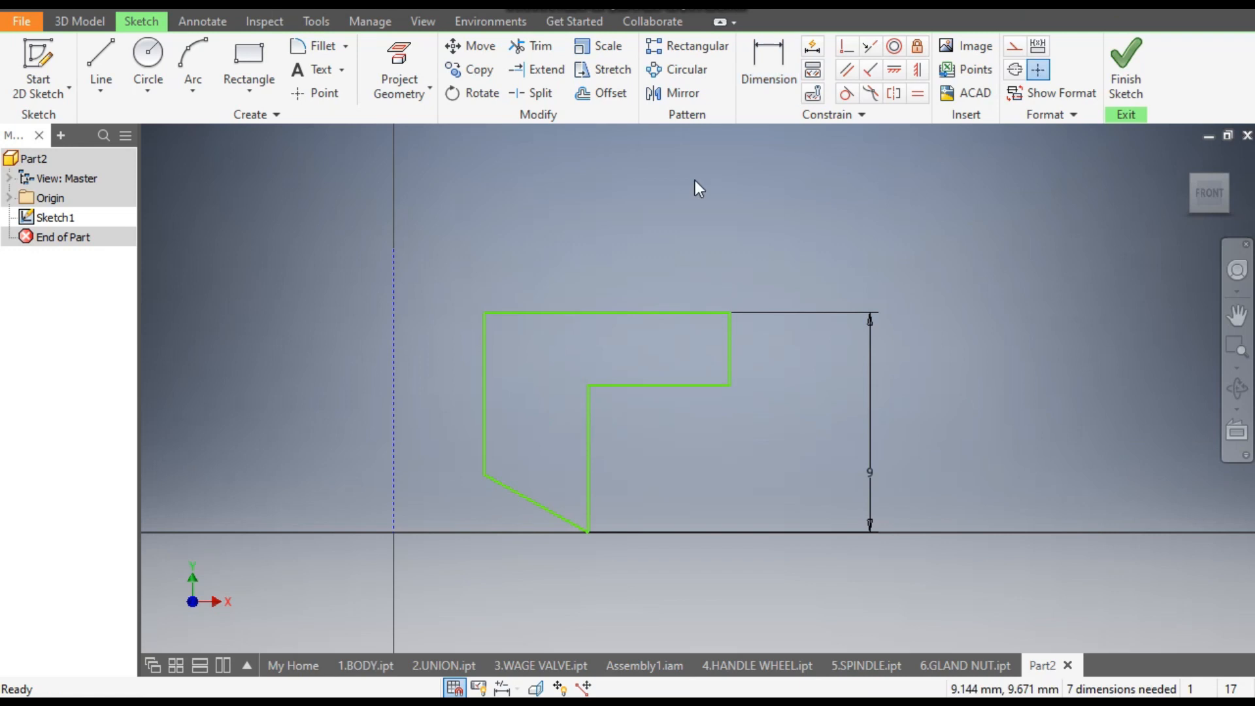
pyautogui.press('d')
pyautogui.click(728, 346)
pyautogui.click(400, 382)
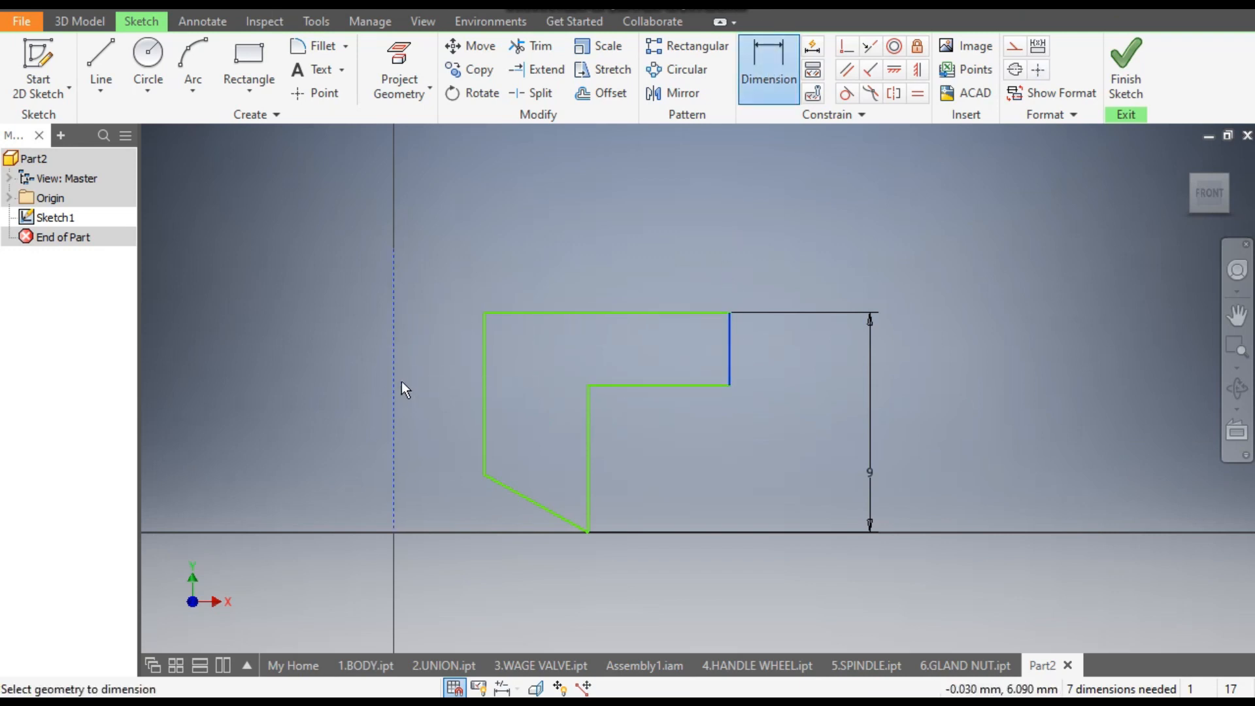
pyautogui.click(551, 234)
pyautogui.write('9')
pyautogui.press('Return')
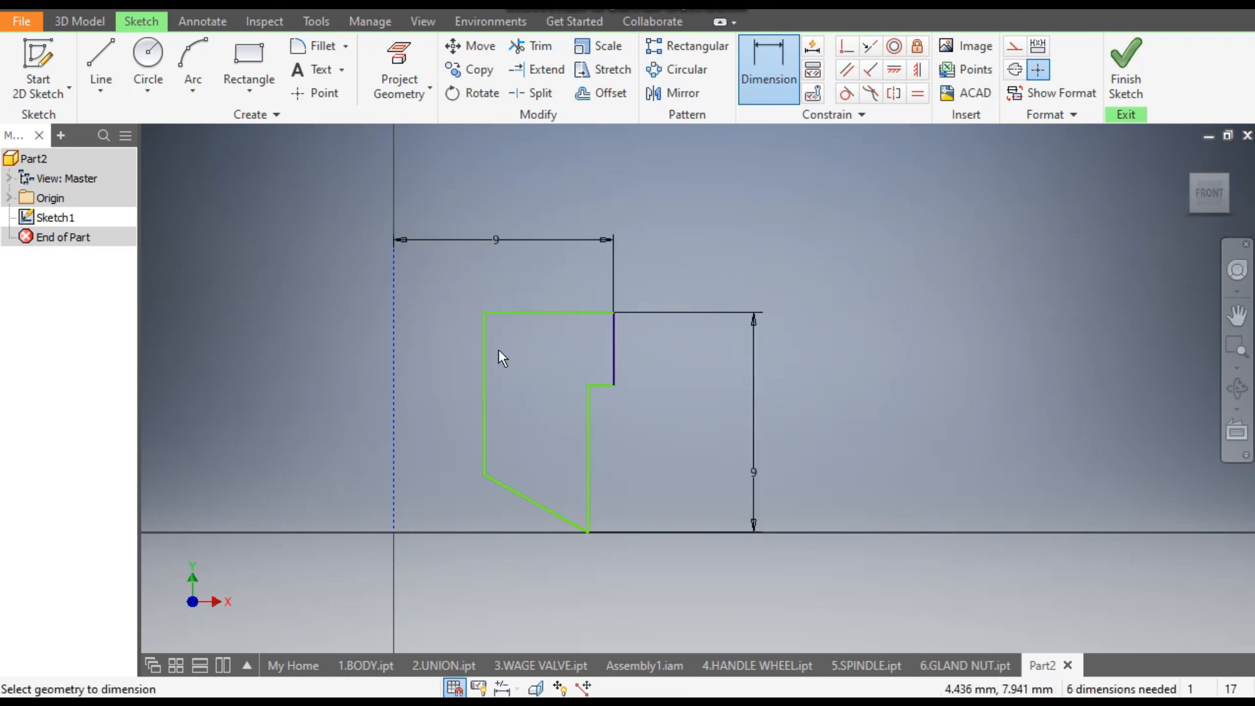
# - Dimension the profile's inner vertical edge at 4.5 mm from the construction axis
pyautogui.click(485, 395)
pyautogui.click(395, 411)
pyautogui.click(425, 393)
pyautogui.write('4.5')
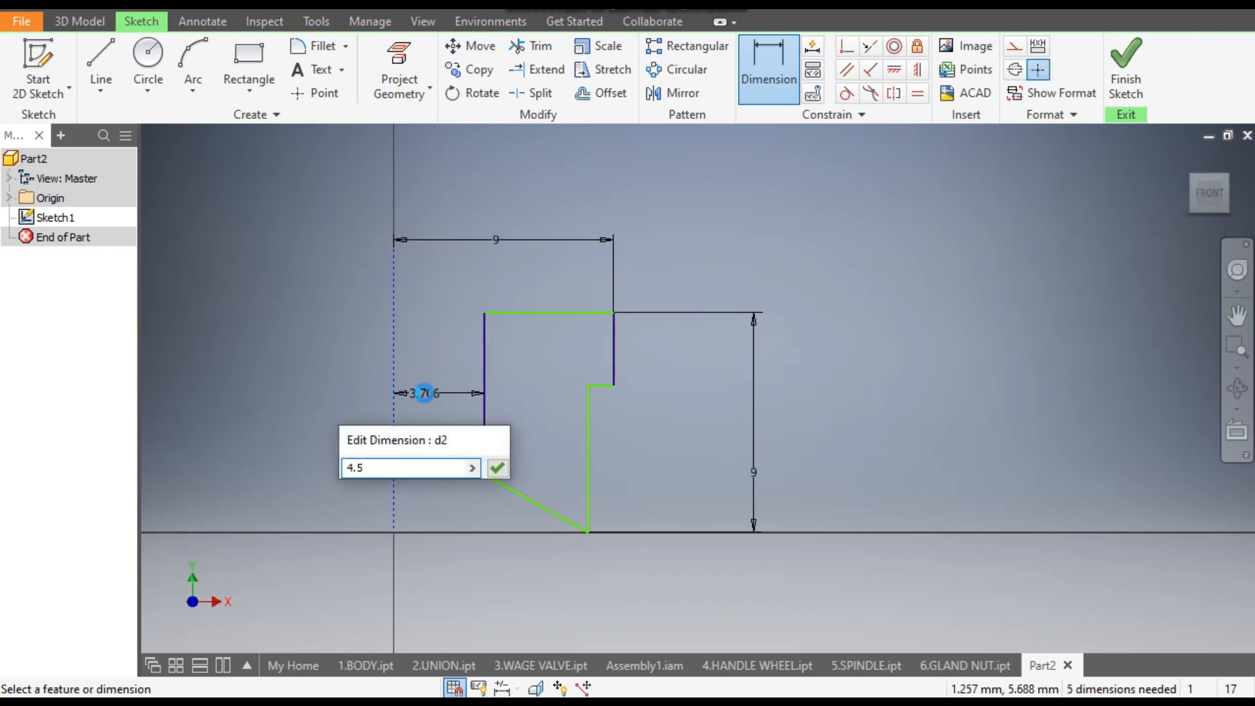
pyautogui.press('Return')
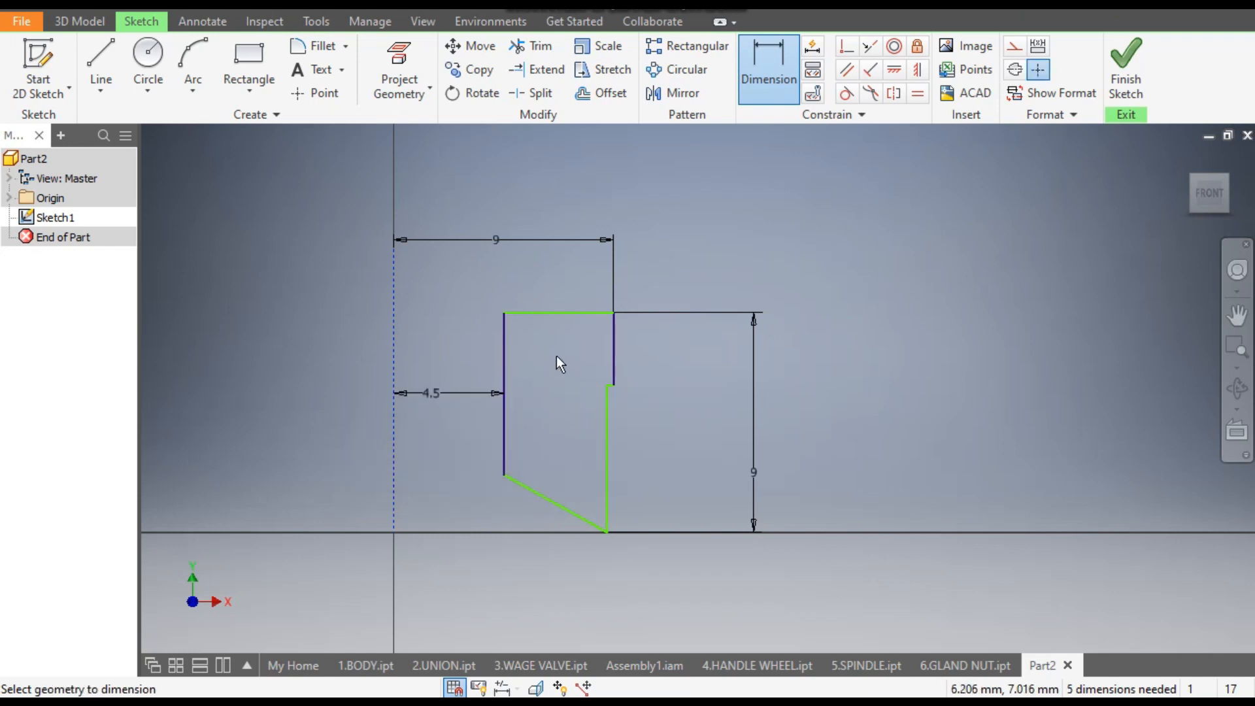
# - Set the flange's thickness to 2 mm and the outer edge below it to 7 mm from the construction axis
pyautogui.click(641, 344)
pyautogui.write('2')
pyautogui.press('Return')
pyautogui.click(610, 456)
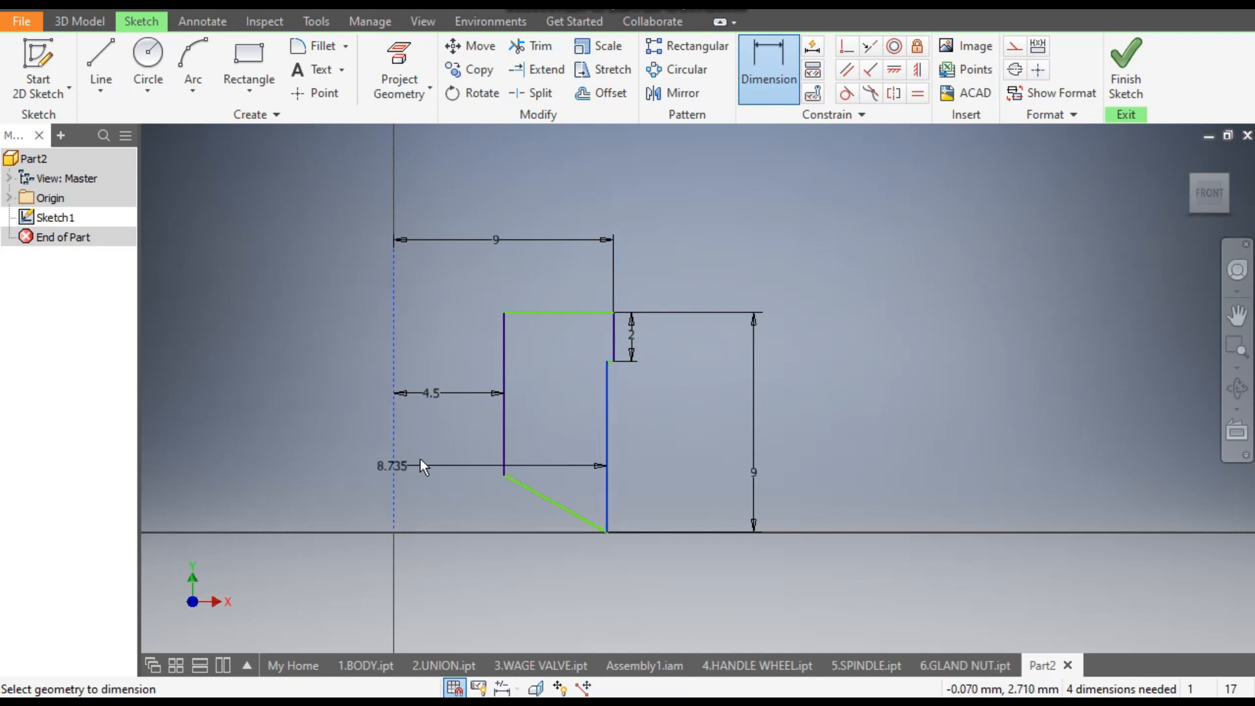
pyautogui.click(441, 445)
pyautogui.write('7')
pyautogui.press('Return')
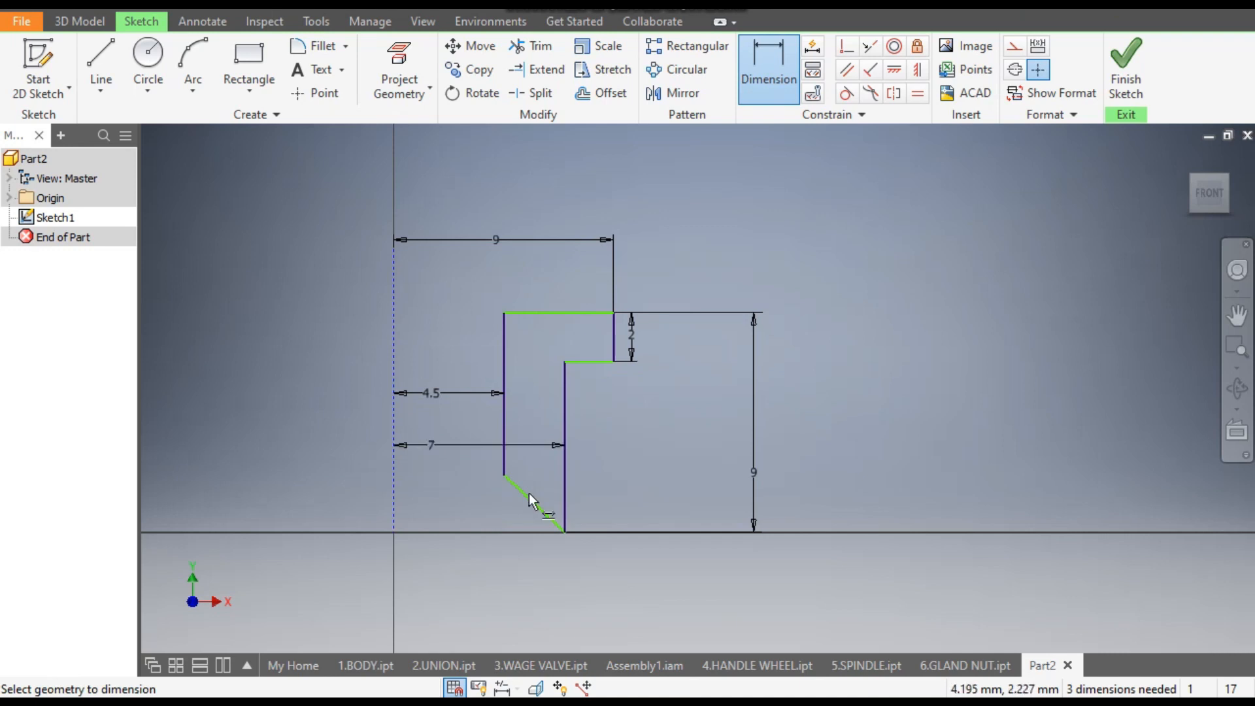
# - Set the slanted edge's vertical height to 2 mm and align the profile's lowest corner horizontally with the origin
pyautogui.click(473, 507)
pyautogui.write('1')
pyautogui.press('Return')
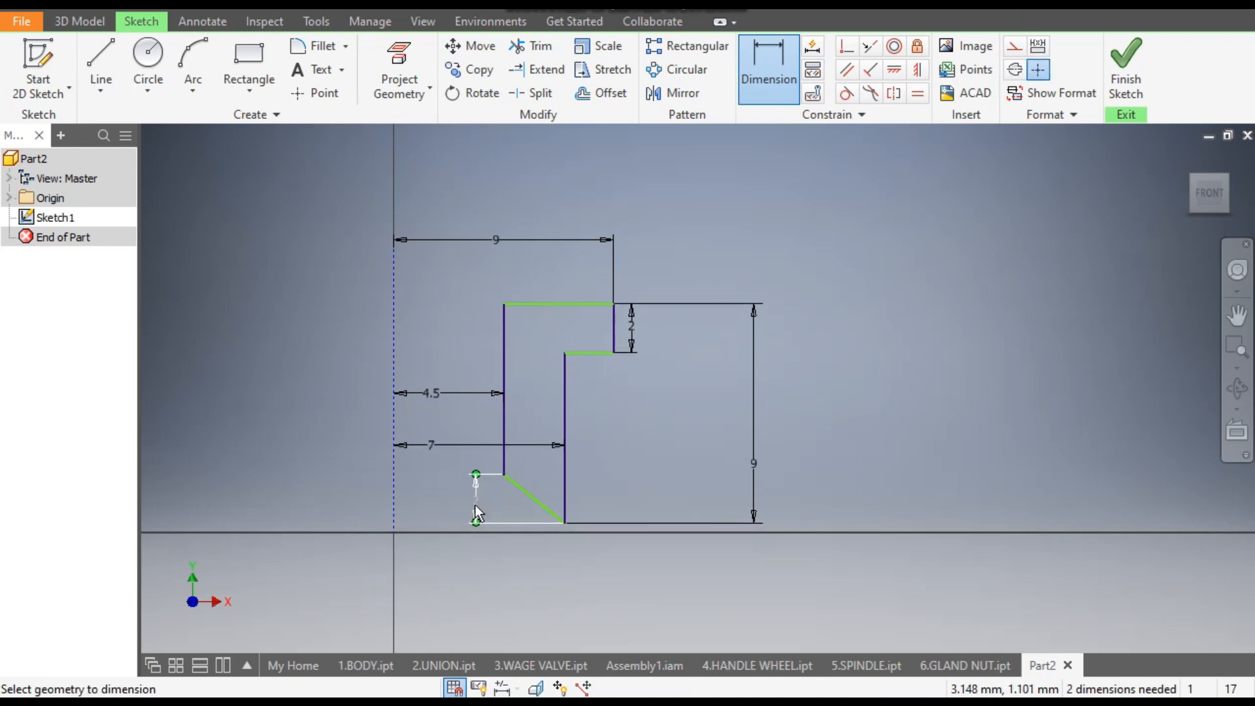
pyautogui.click(894, 72)
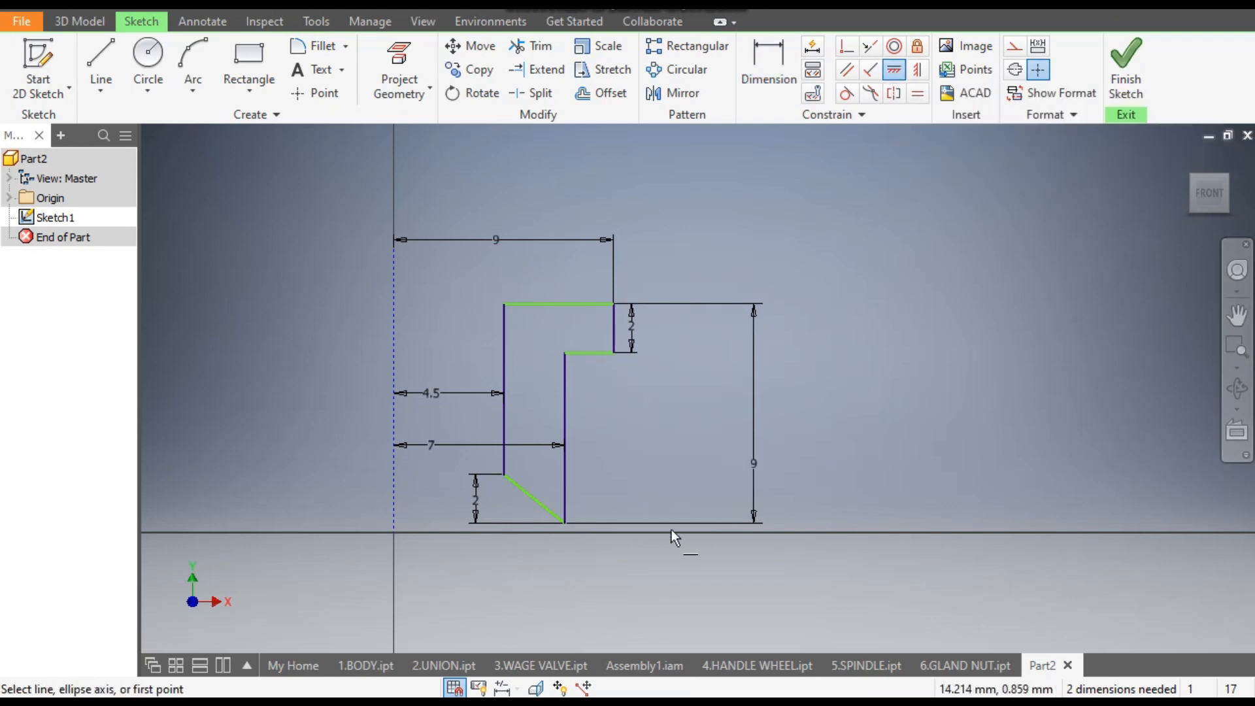
pyautogui.click(566, 527)
pyautogui.click(395, 531)
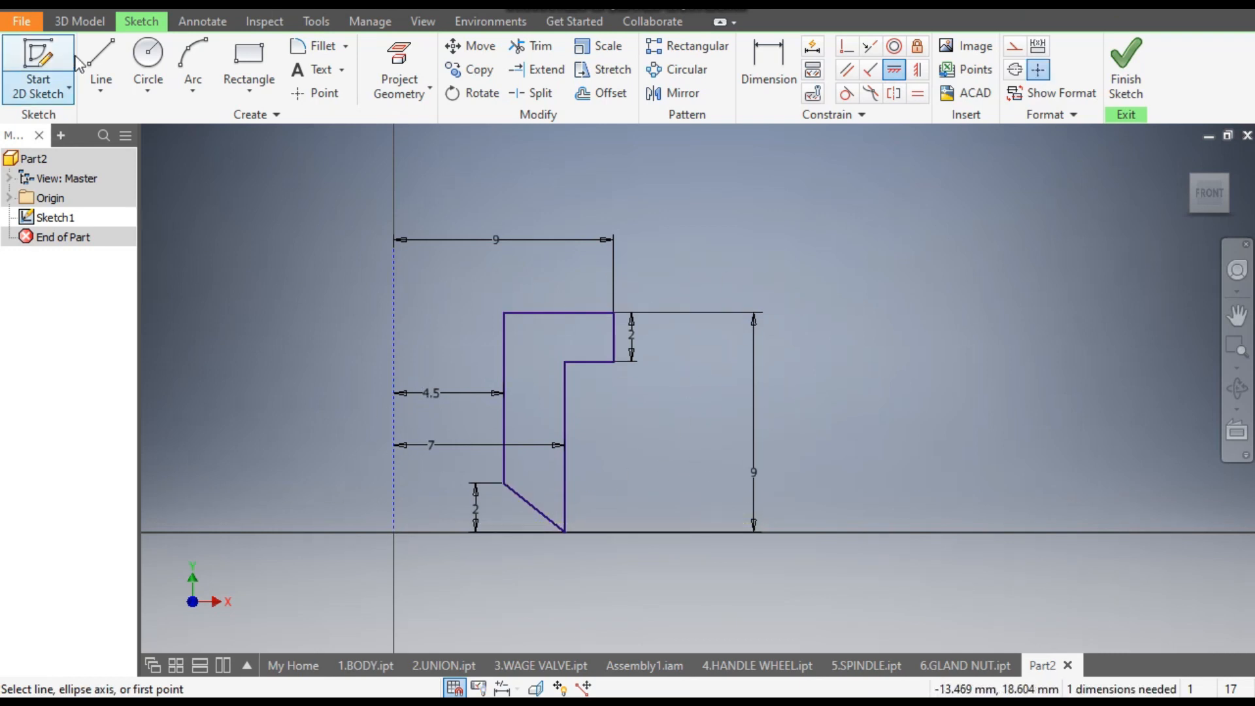
# - Revolve the profile fully around the vertical construction line to form the solid gland
pyautogui.click(83, 23)
pyautogui.click(151, 77)
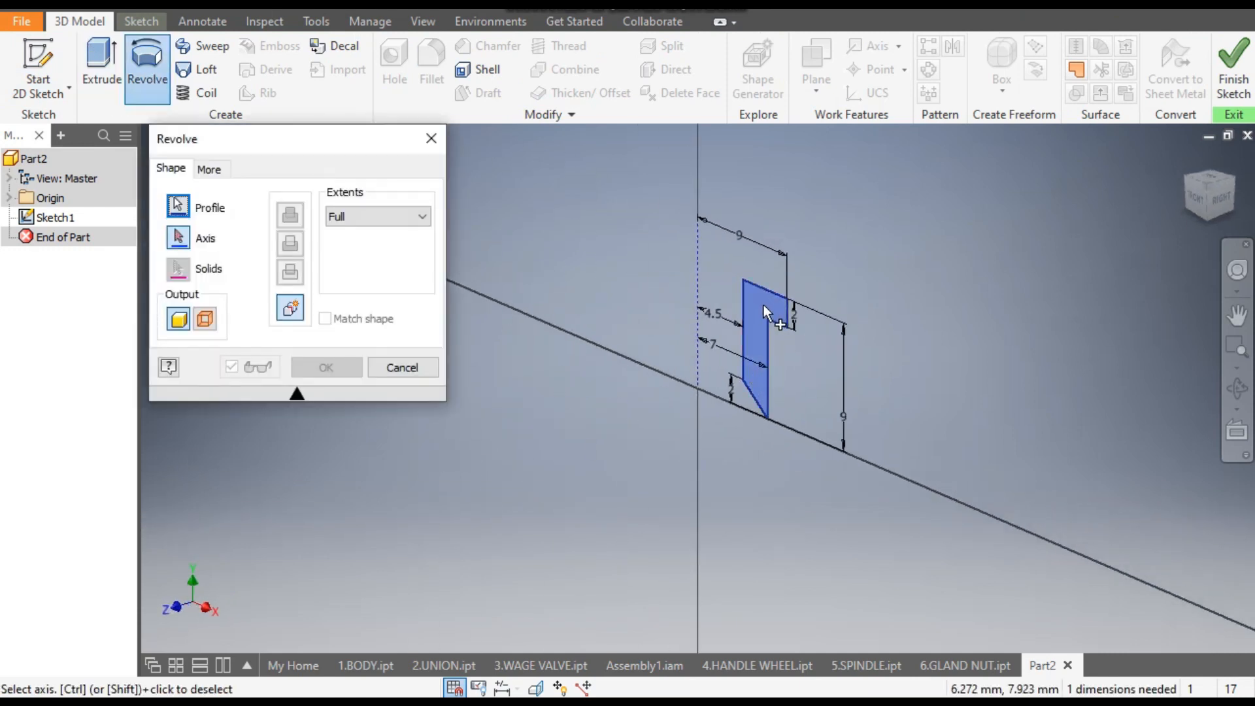
pyautogui.click(700, 281)
pyautogui.click(334, 370)
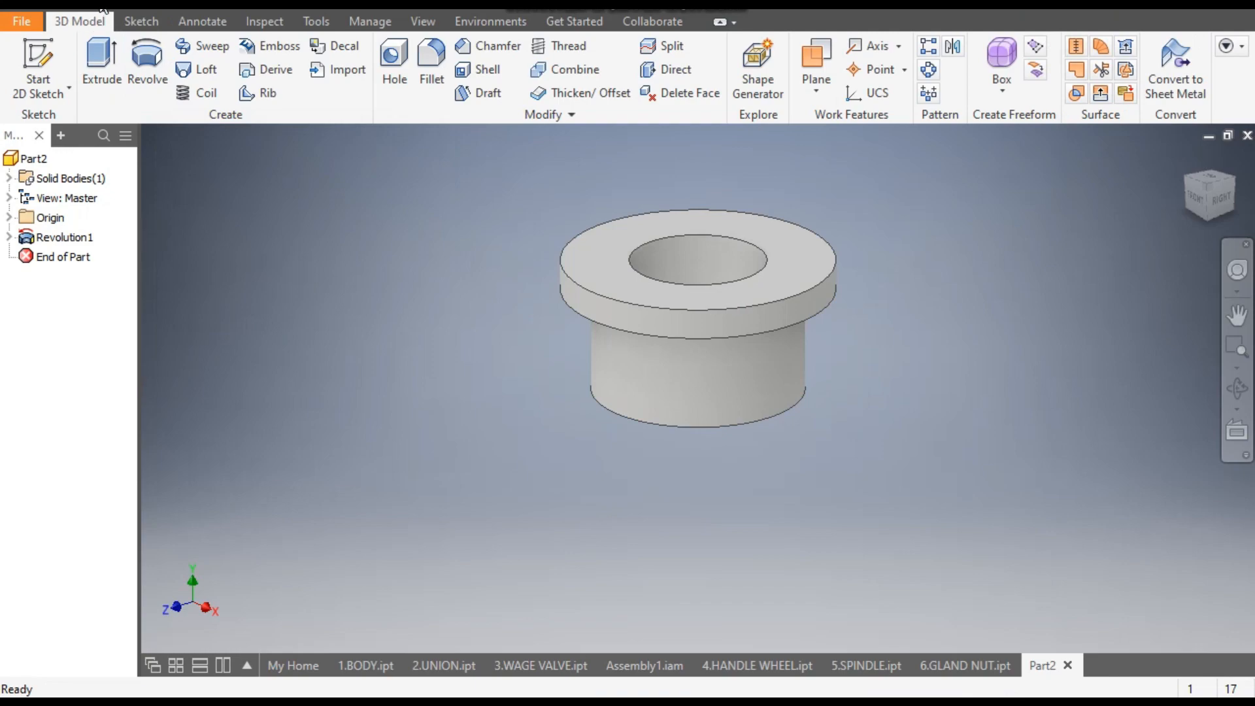
# - Save the part as 7.GLAND in the gate valve 2 folder
pyautogui.hotkey('ctrl', 's')
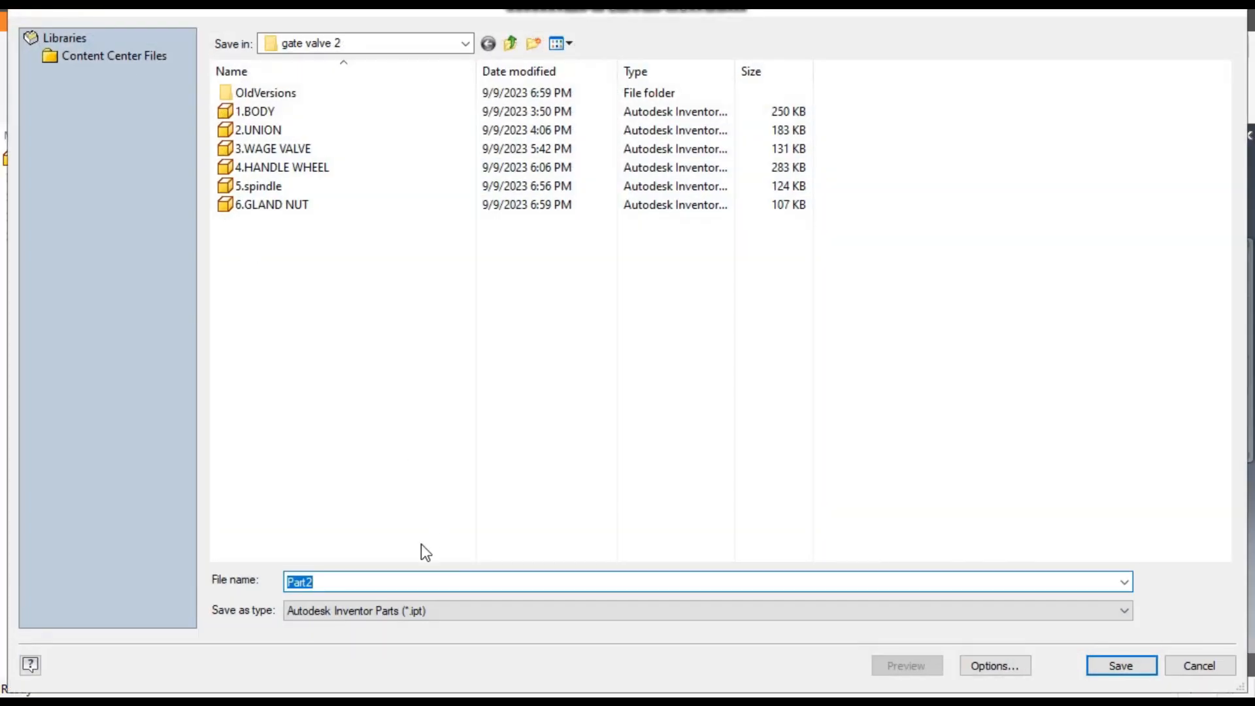
pyautogui.write('7.')
pyautogui.write('GLAND')
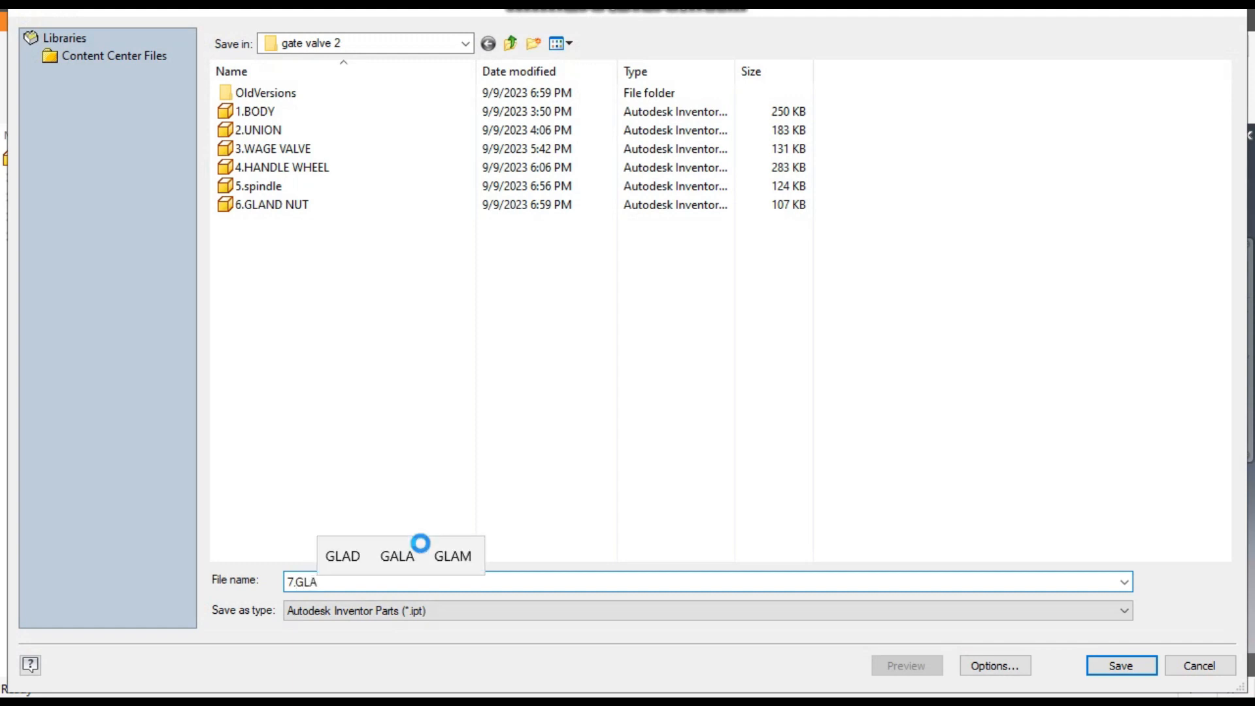
pyautogui.click(1104, 664)
# - Apply the Smooth - Light Gold appearance from the Autodesk Appearance Library to the gland
pyautogui.moveTo(959, 322); pyautogui.dragTo(955, 343)
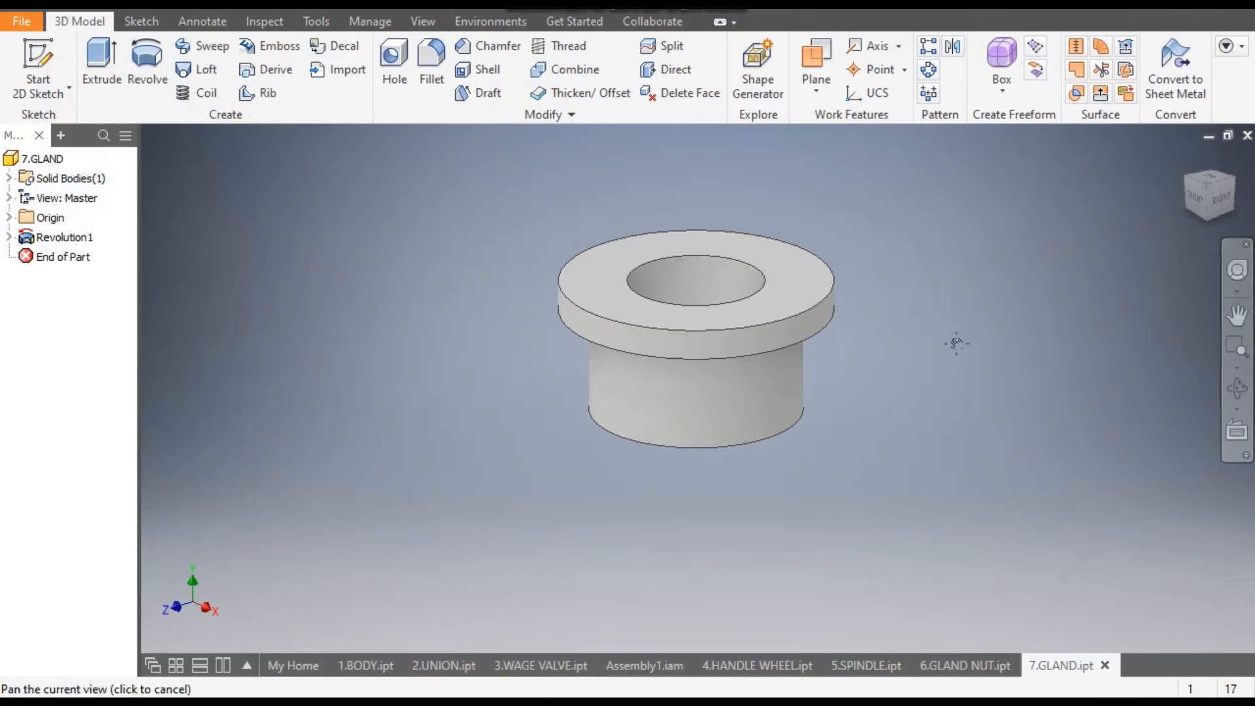
pyautogui.click(504, 11)
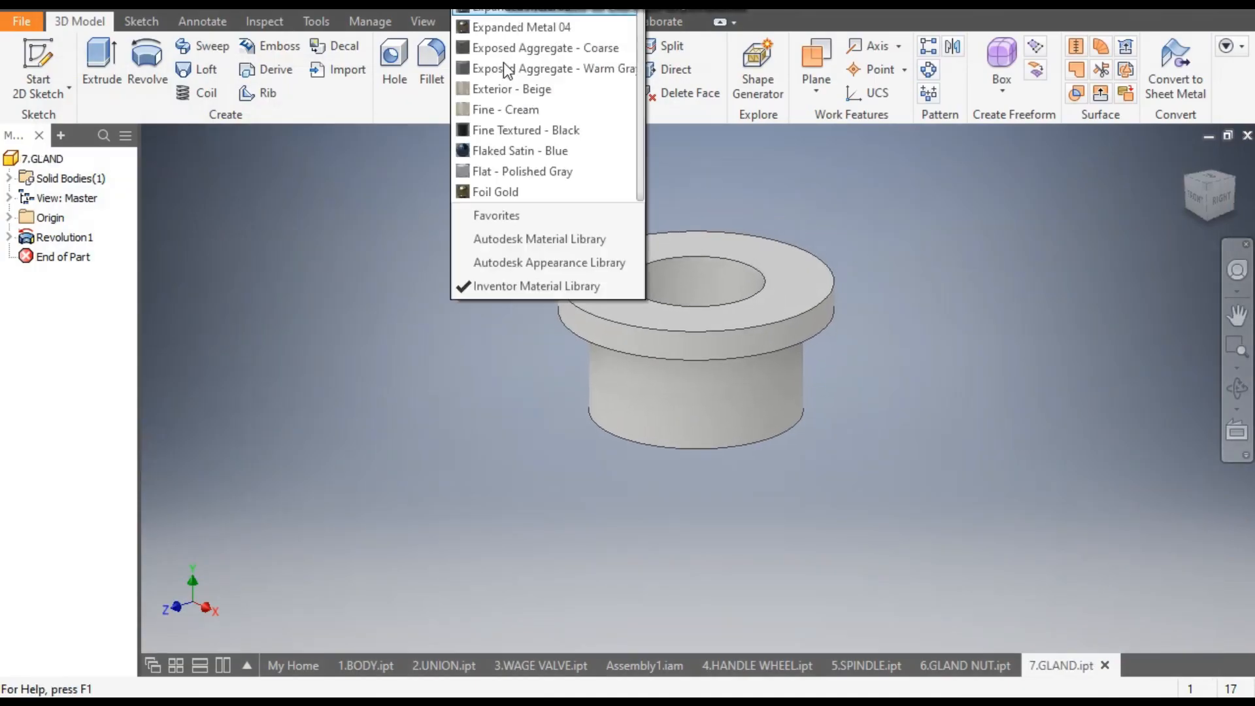
pyautogui.scroll(-1, 566, 429)
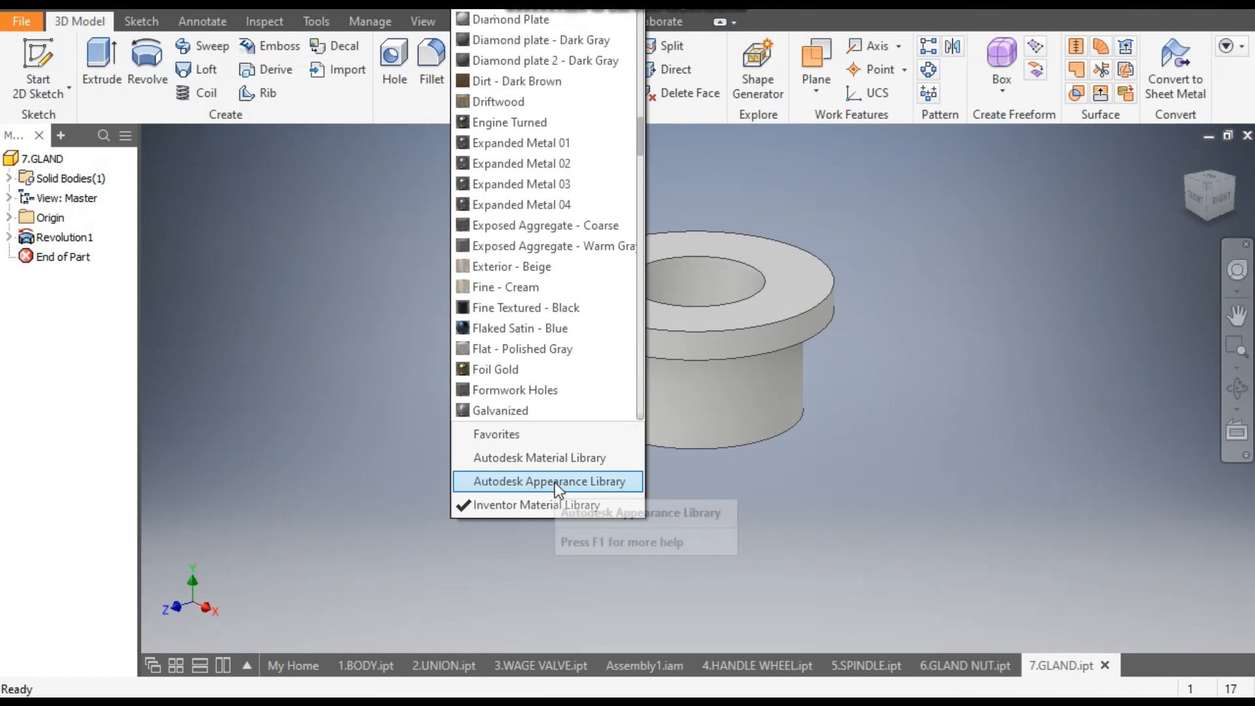
pyautogui.click(554, 481)
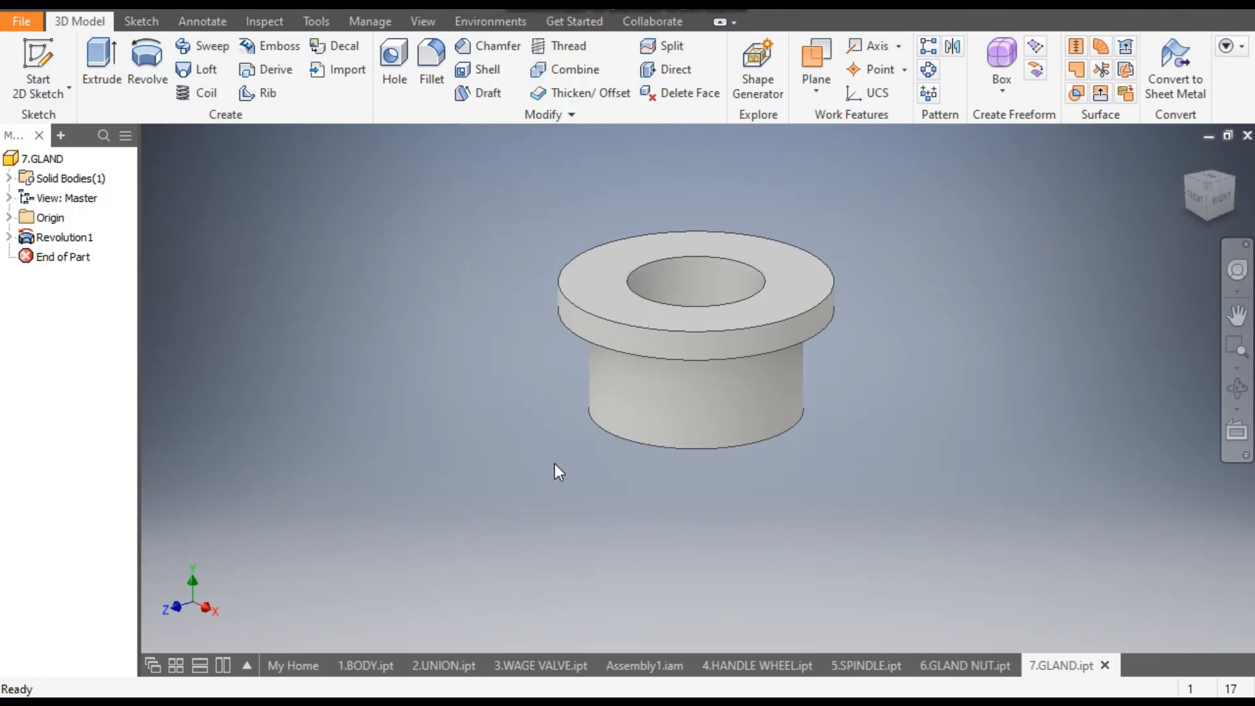
pyautogui.click(493, 9)
pyautogui.press('s')
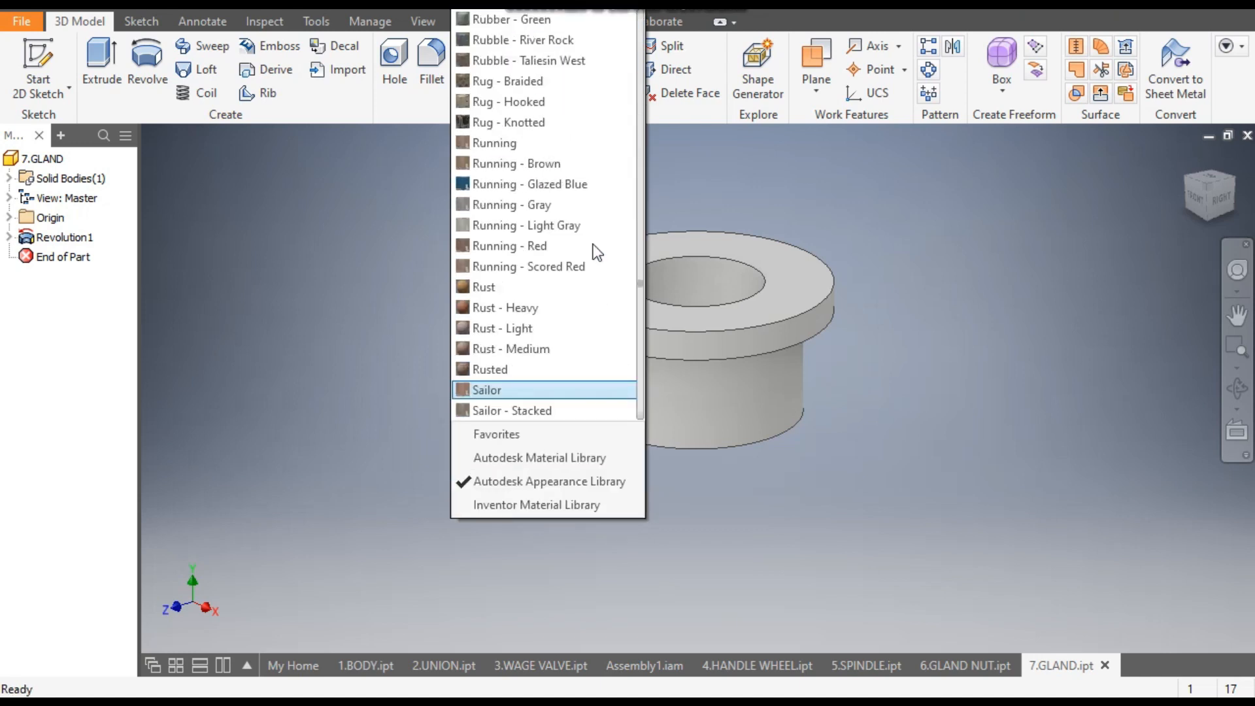
pyautogui.scroll(-12, 562, 304)
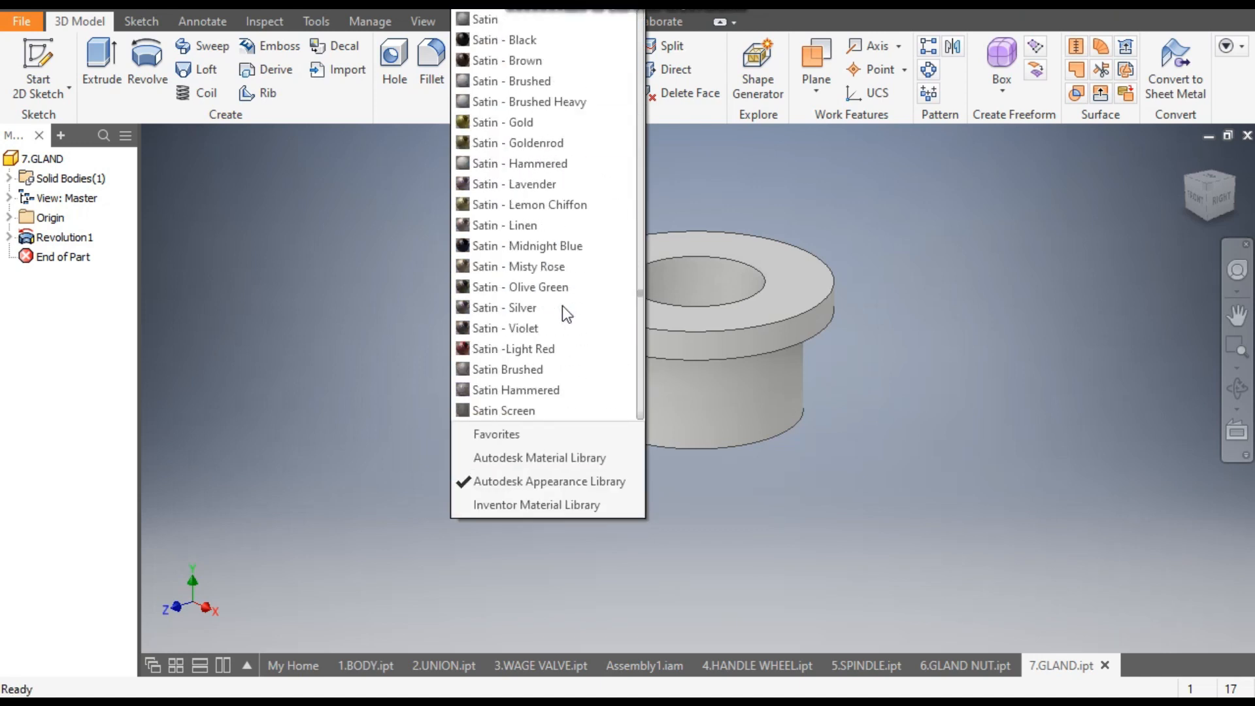
pyautogui.scroll(-16, 563, 305)
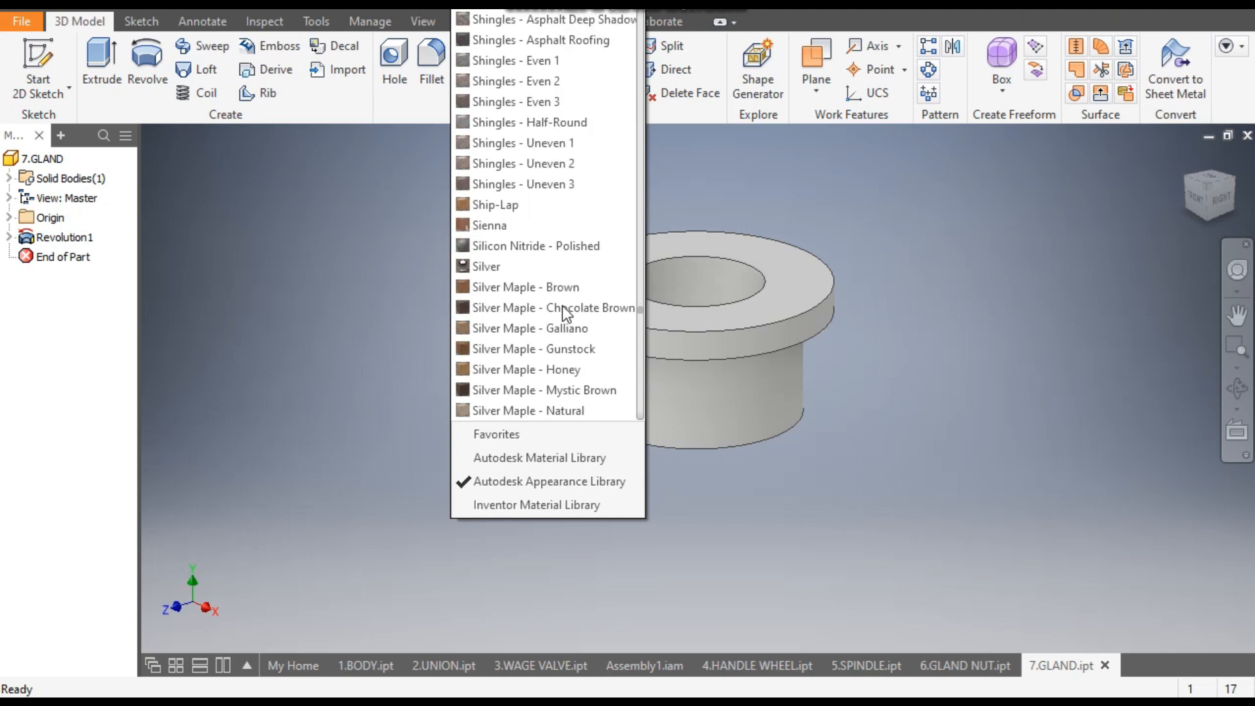
pyautogui.scroll(-5, 563, 305)
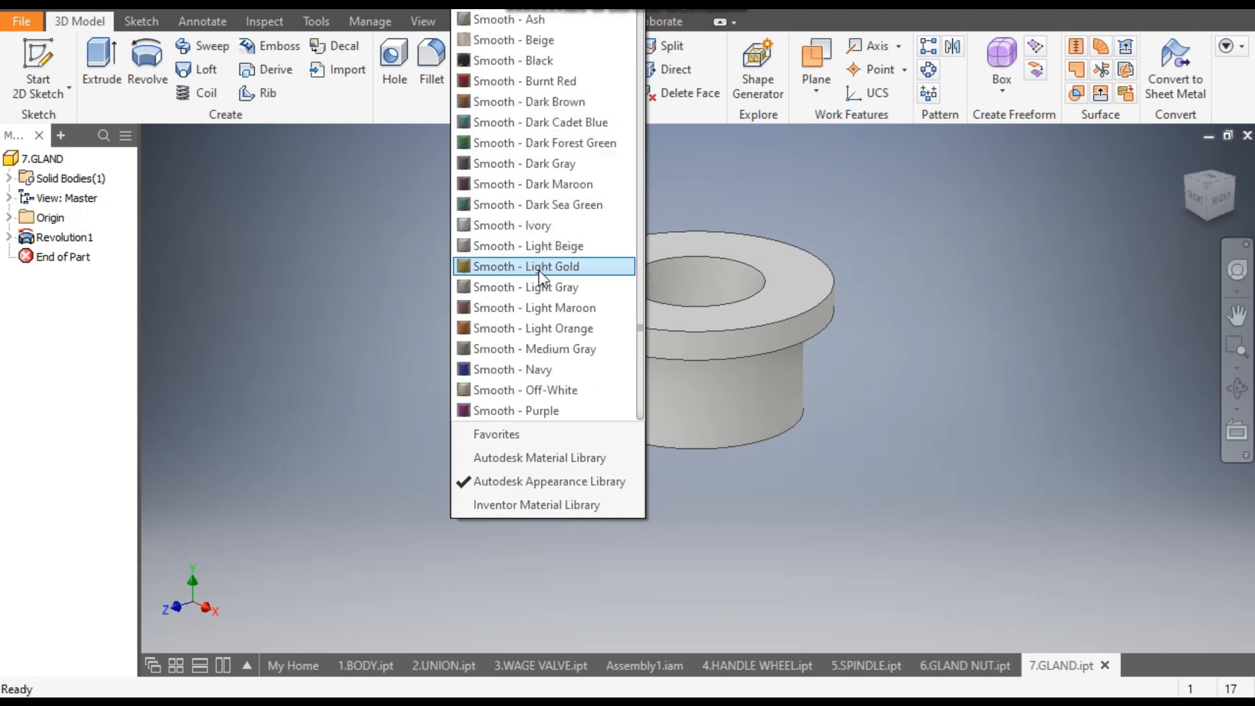
pyautogui.click(539, 267)
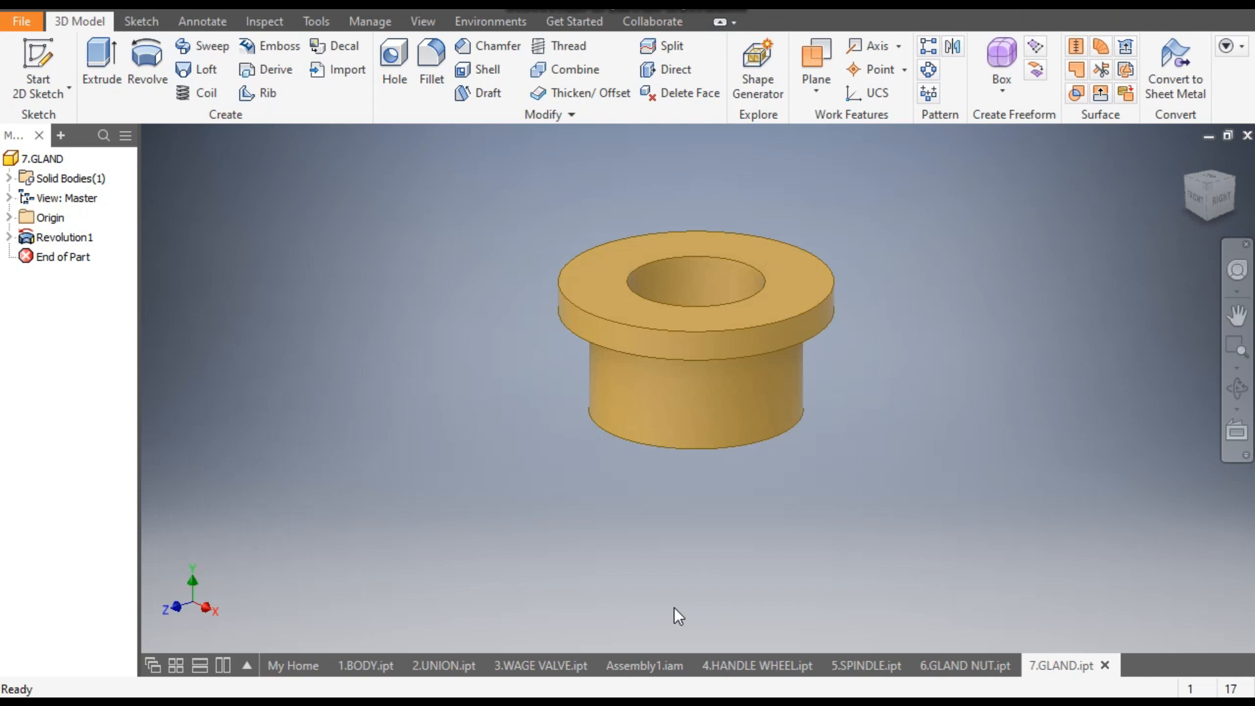
# - Switch to the Assembly1.iam document
pyautogui.click(668, 656)
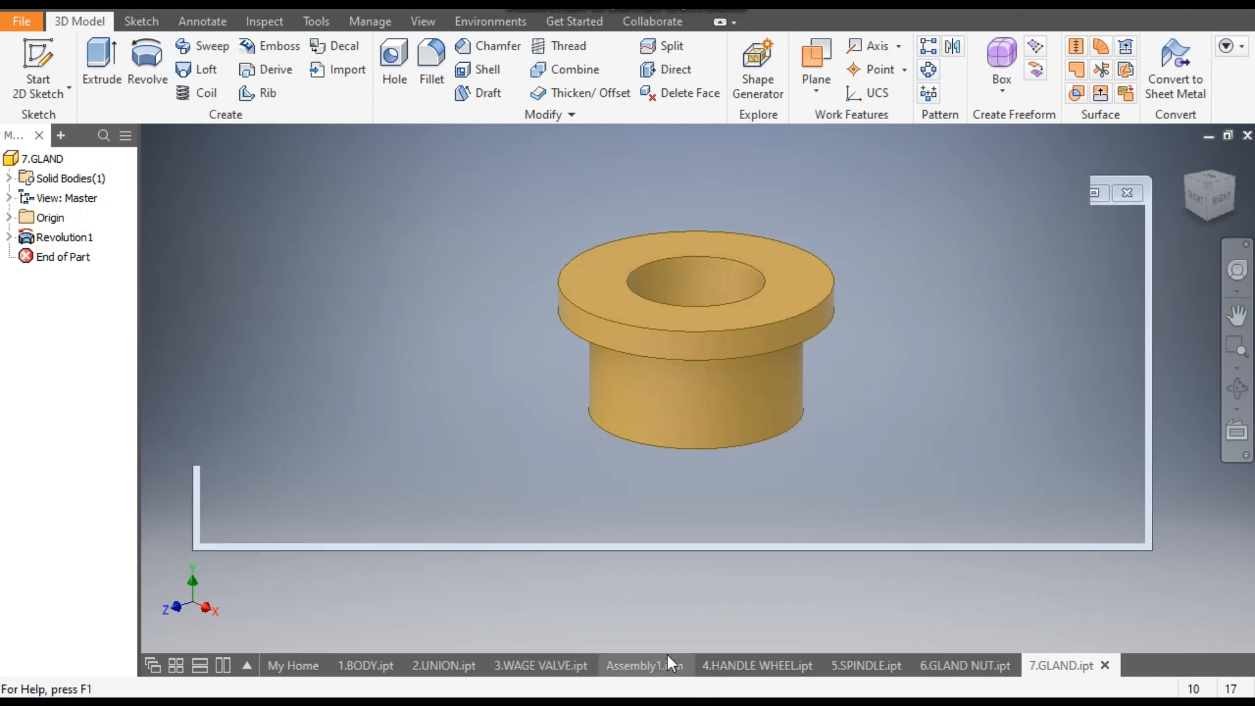
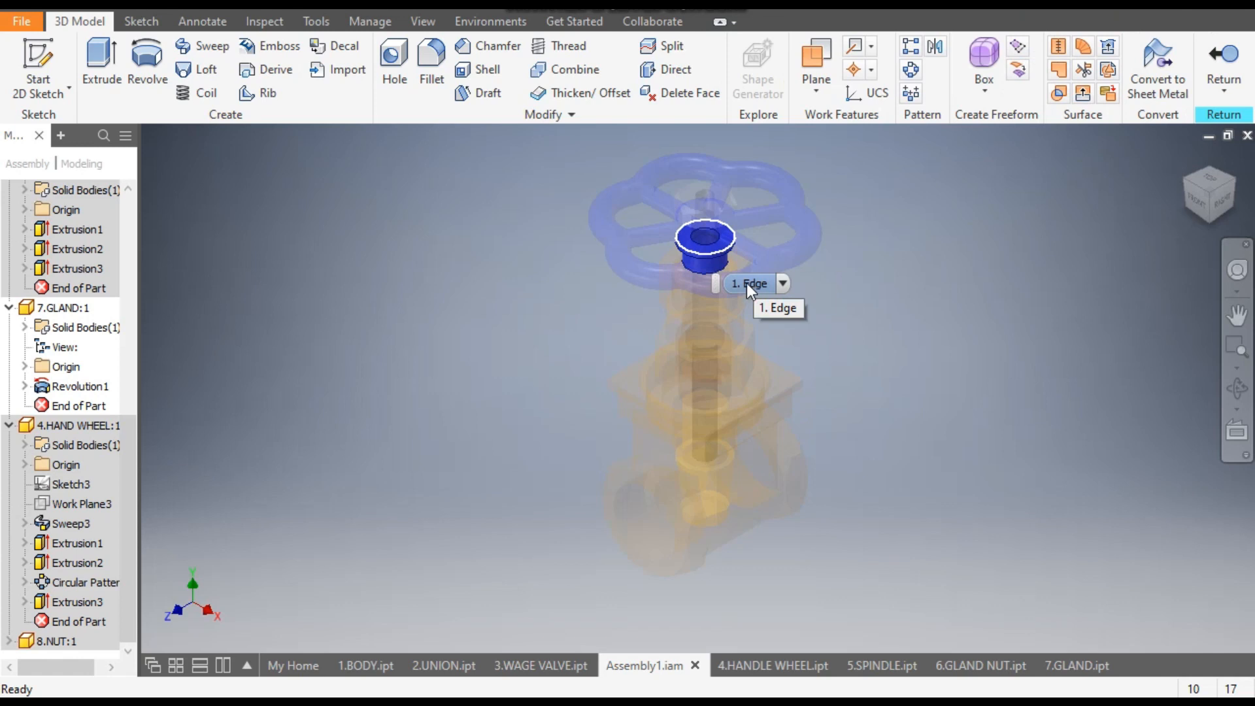
# - Return to the top-level assembly and open the 8.NUT component in place to examine its shape and features
pyautogui.click(126, 215)
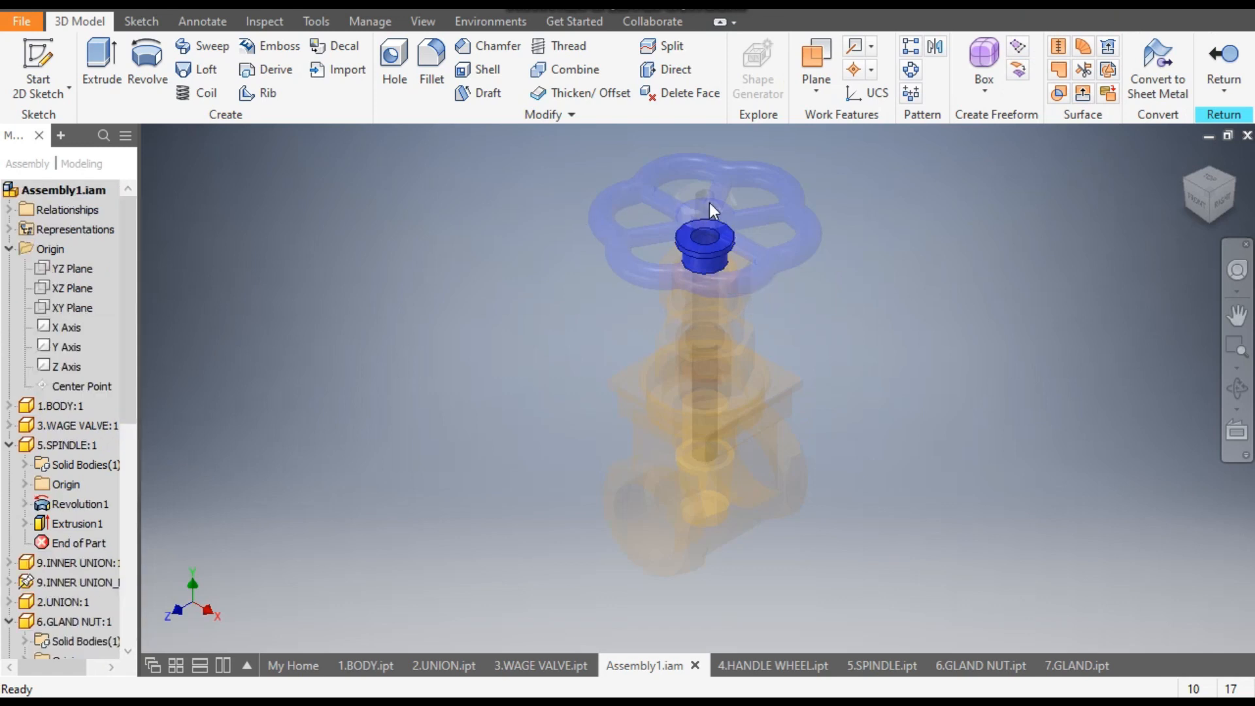
pyautogui.doubleClick(72, 191)
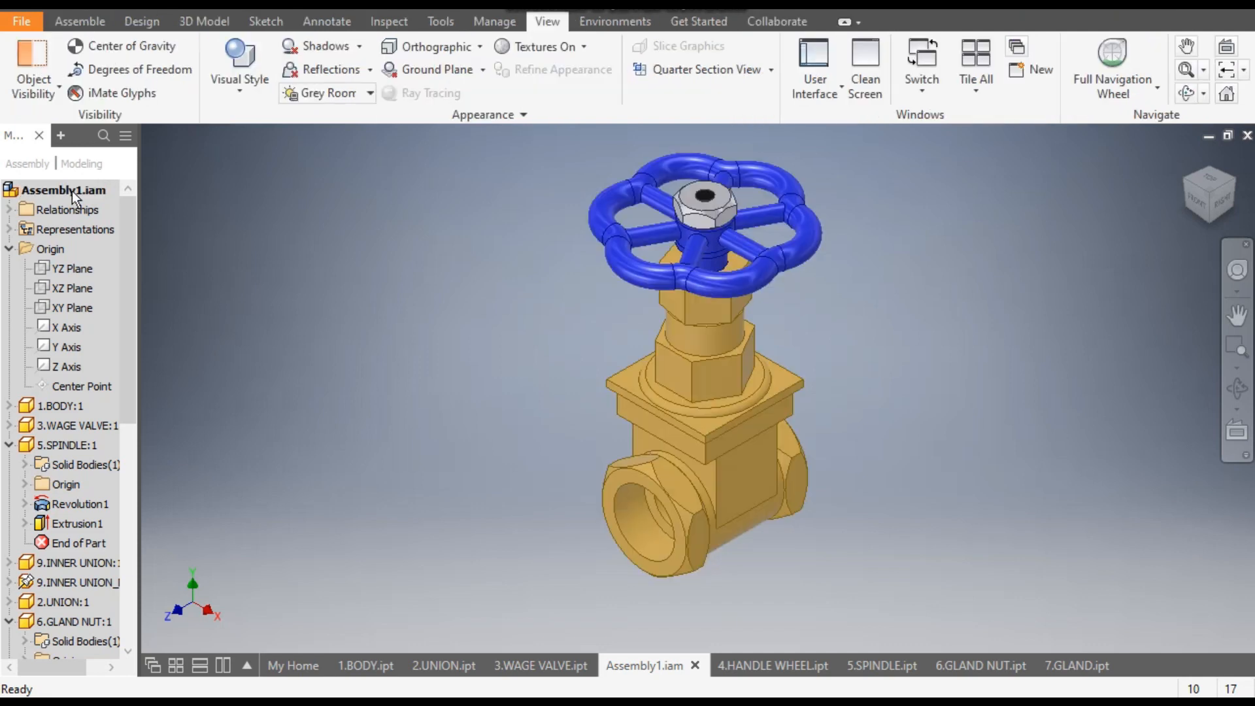
pyautogui.doubleClick(709, 210)
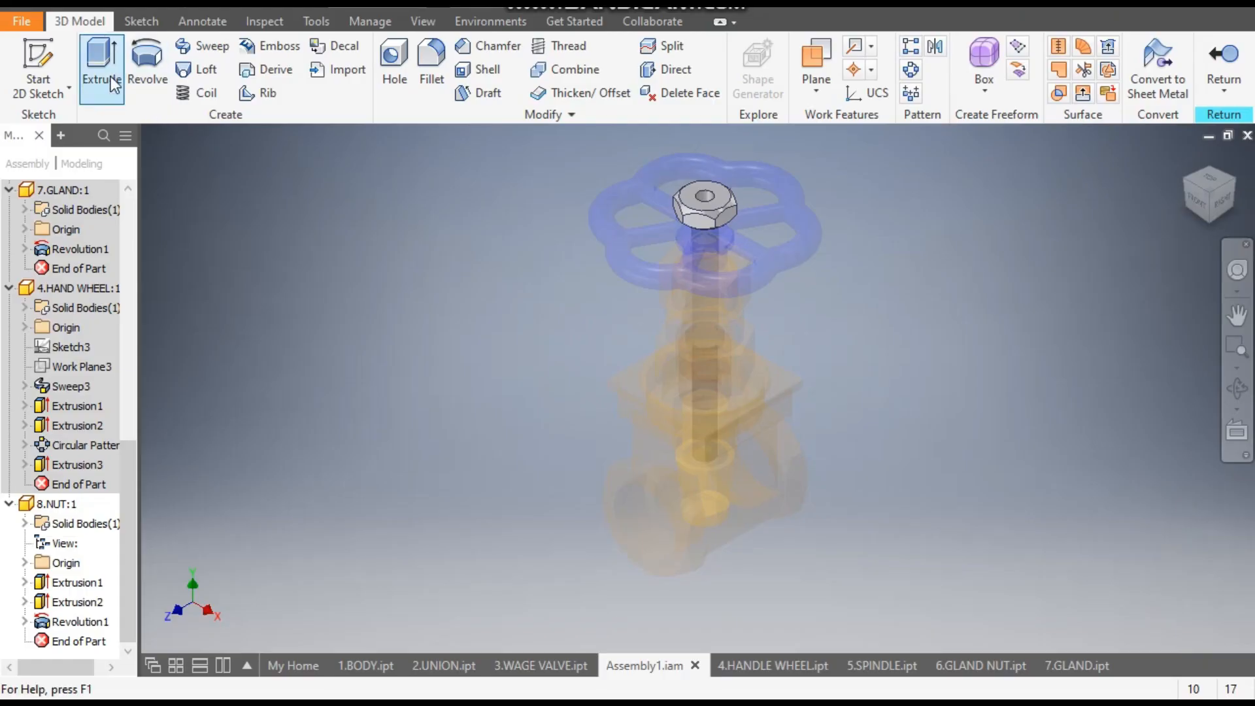
# - Create a new part from the Standard (mm).ipt template and start a sketch on its XZ plane
pyautogui.hotkey('ctrl', 'n')
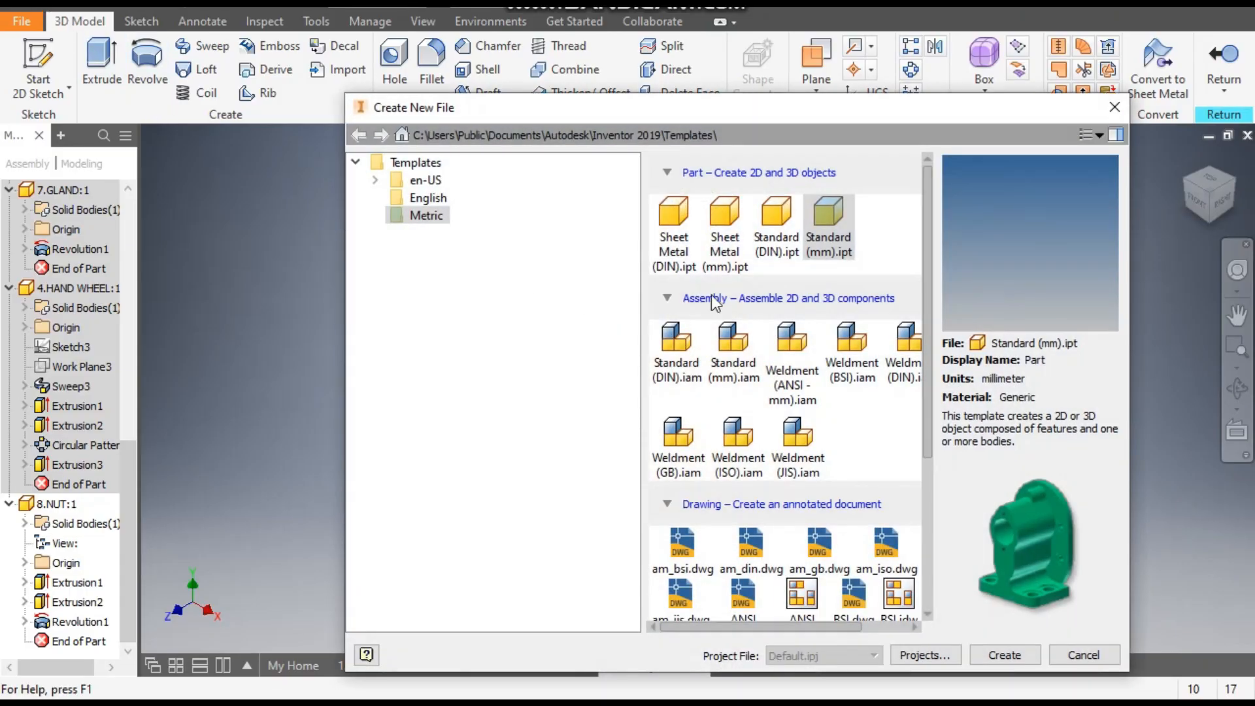
pyautogui.click(825, 213)
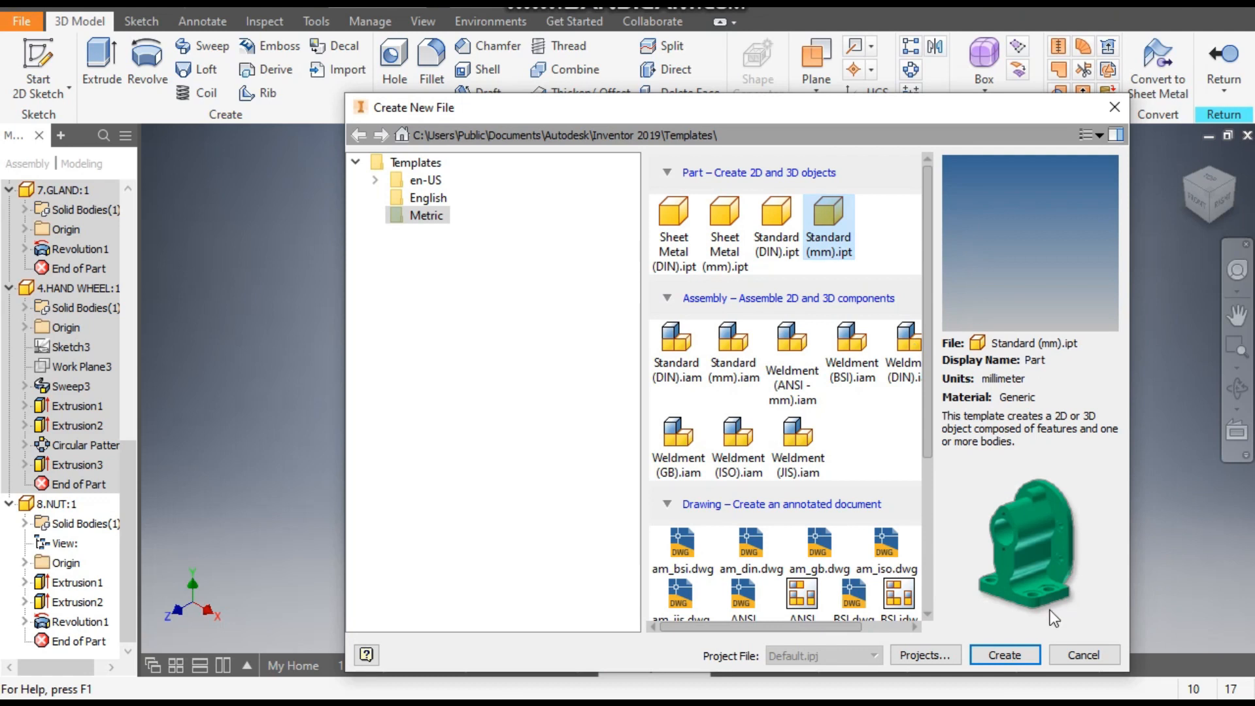
pyautogui.click(1019, 656)
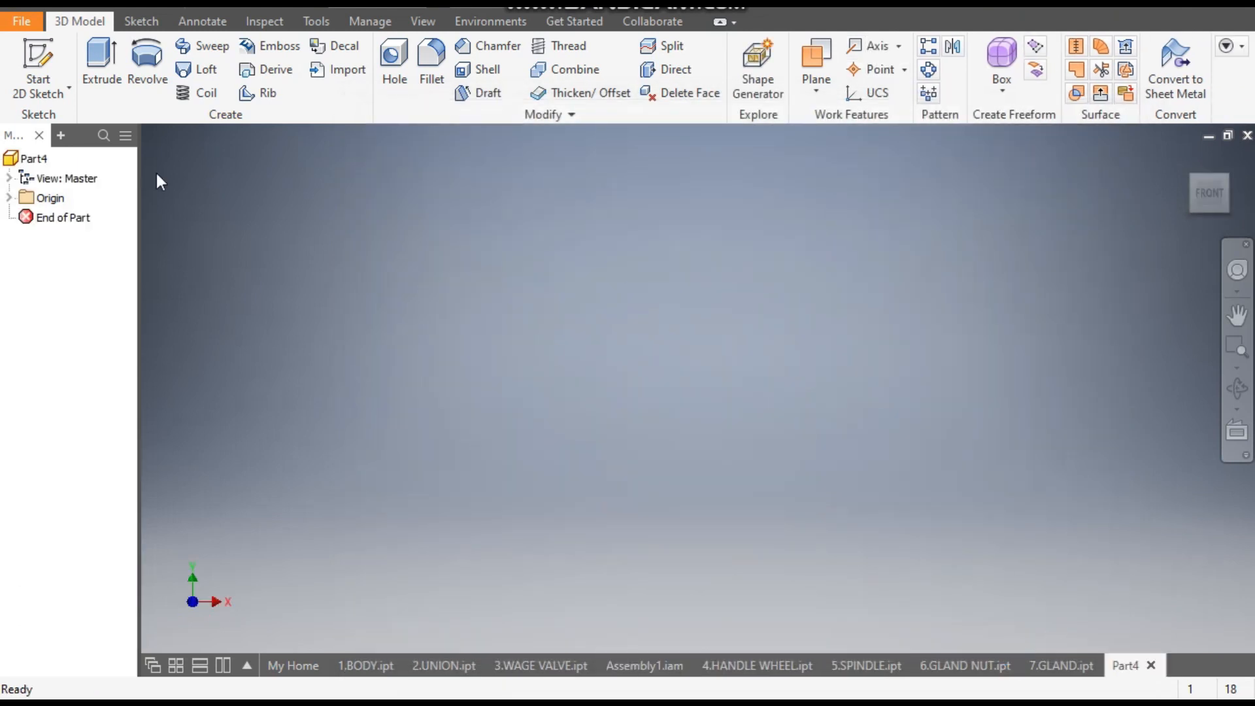
pyautogui.click(48, 59)
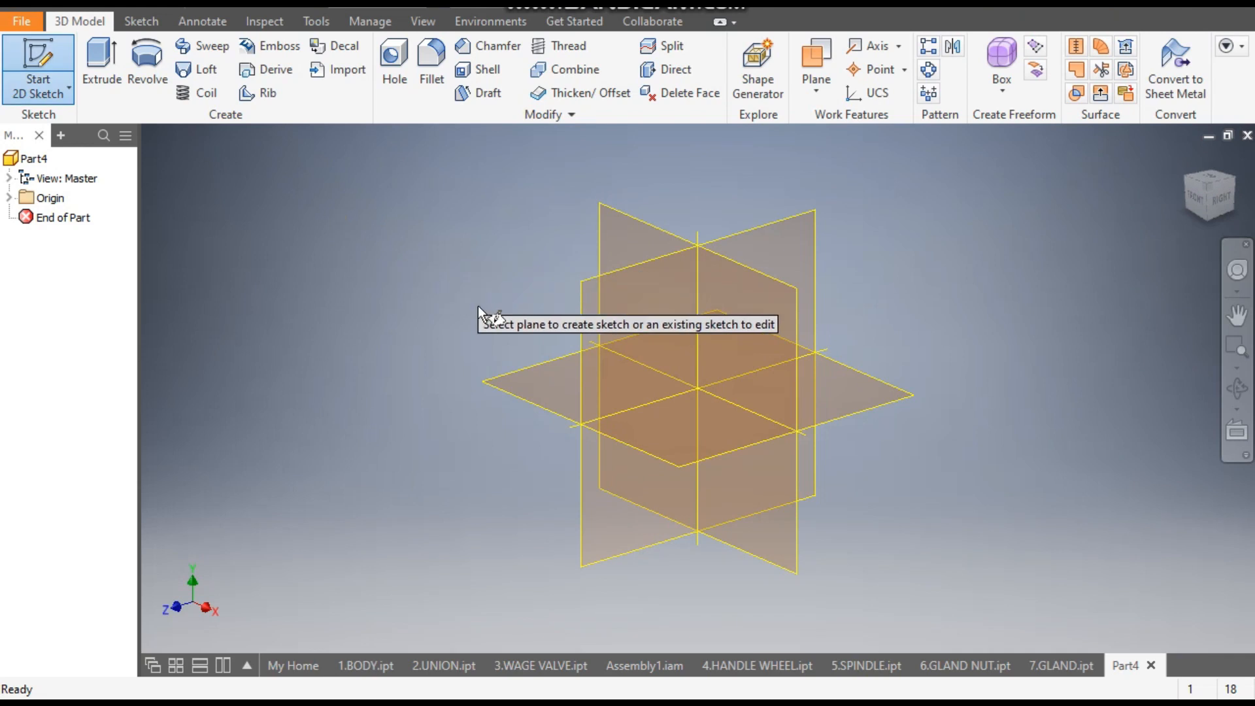
pyautogui.click(527, 365)
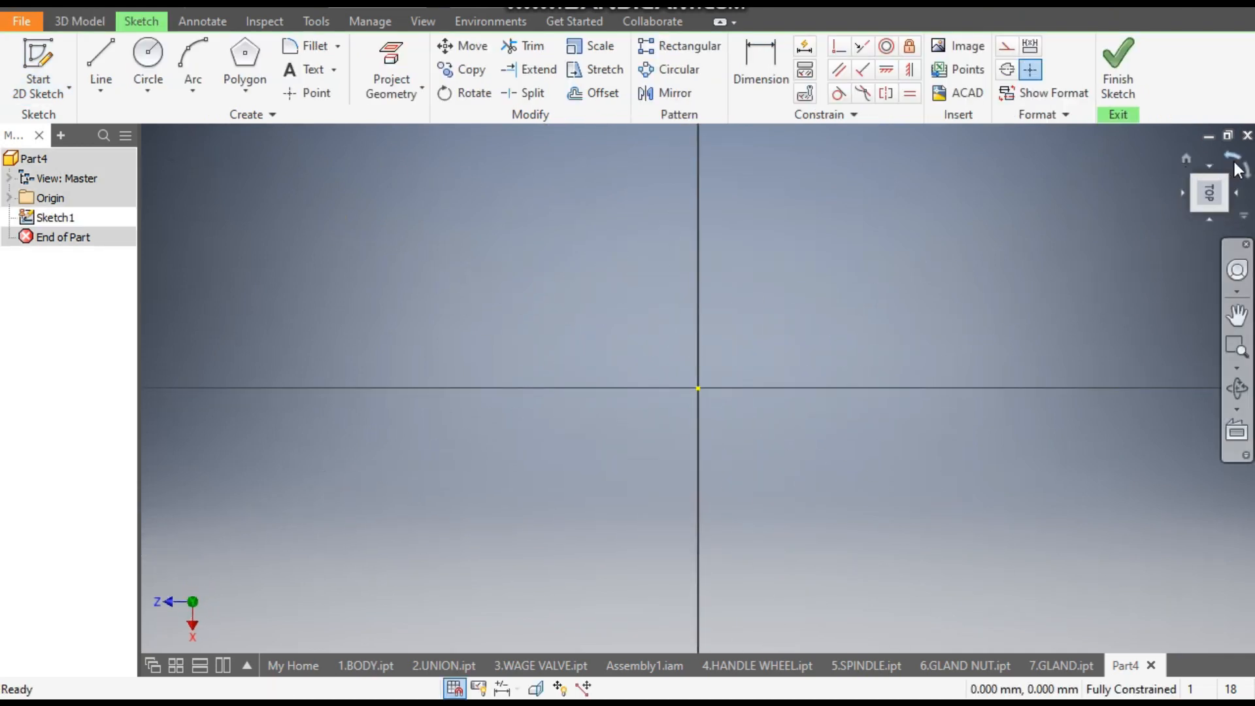
pyautogui.click(1238, 160)
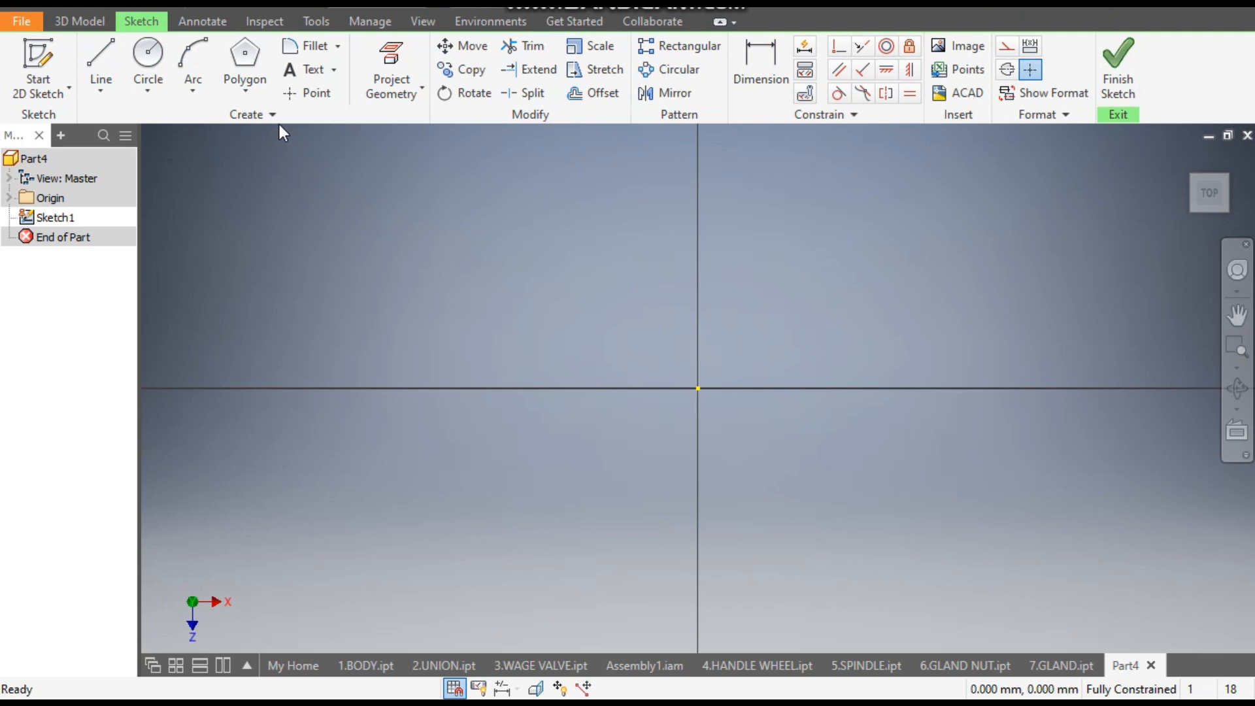
# - Draw a six-sided polygon centred on the origin, about 304 mm across opposite corners along the horizontal axis
pyautogui.click(240, 91)
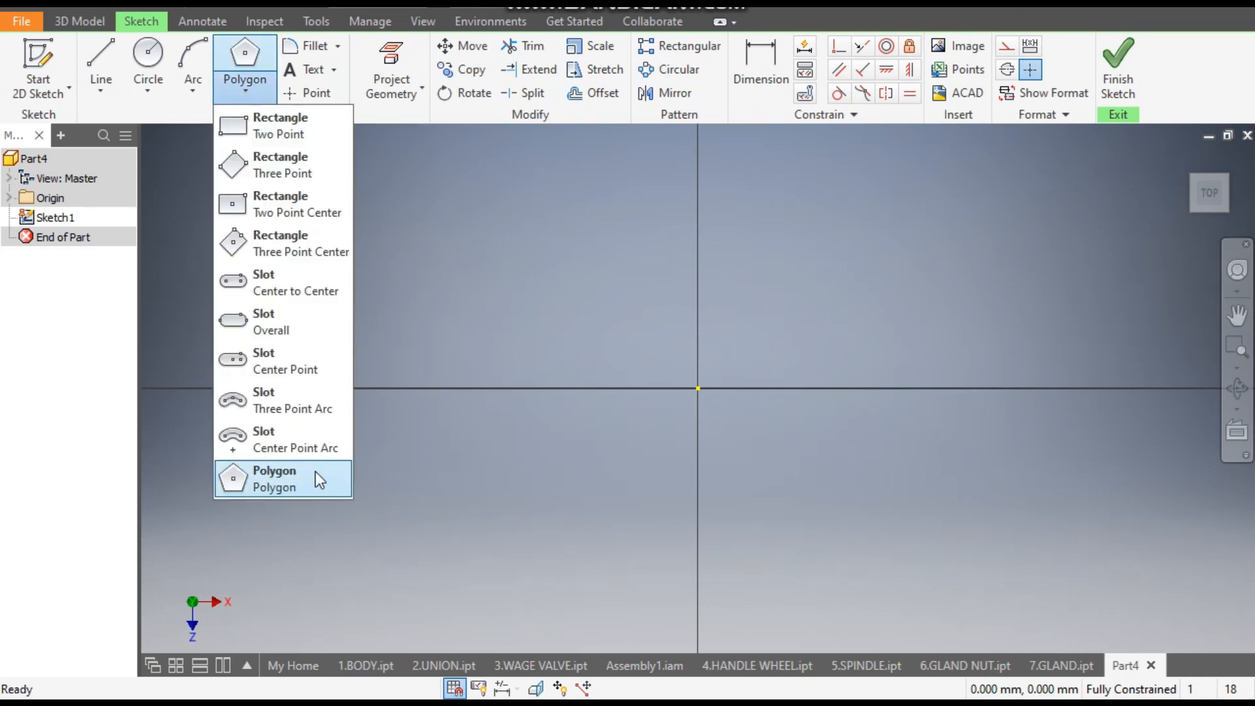
pyautogui.click(261, 473)
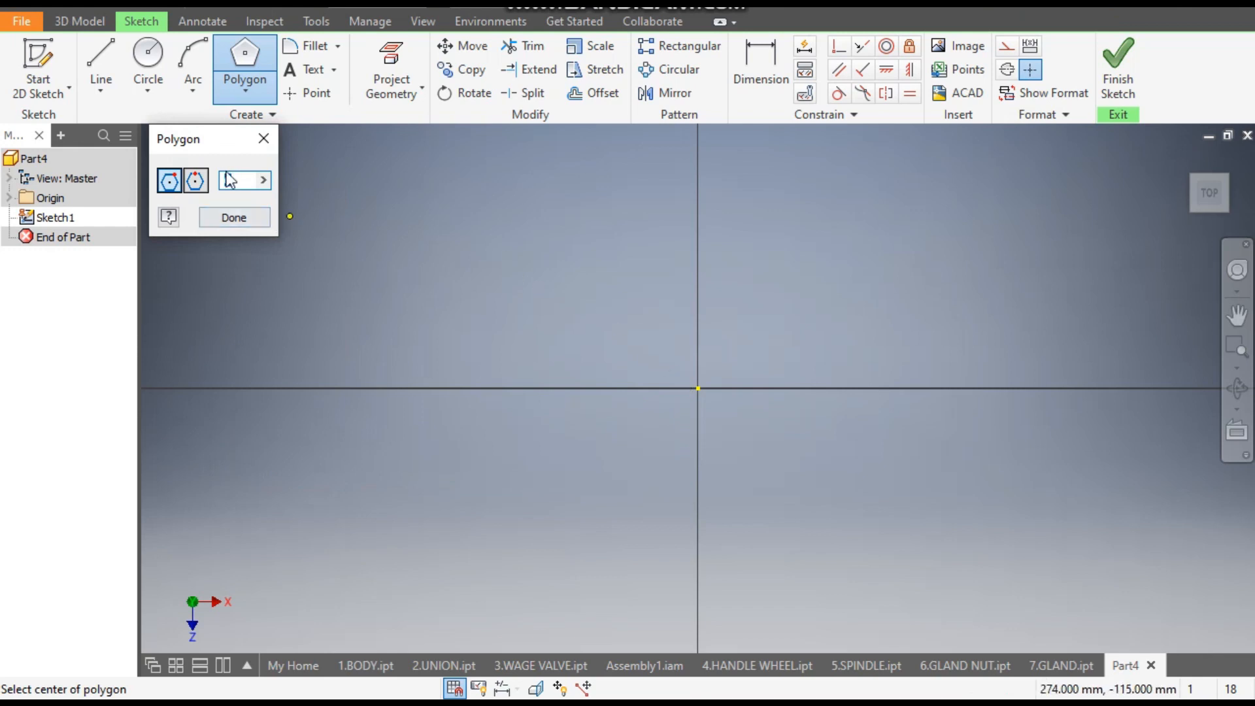
pyautogui.click(699, 388)
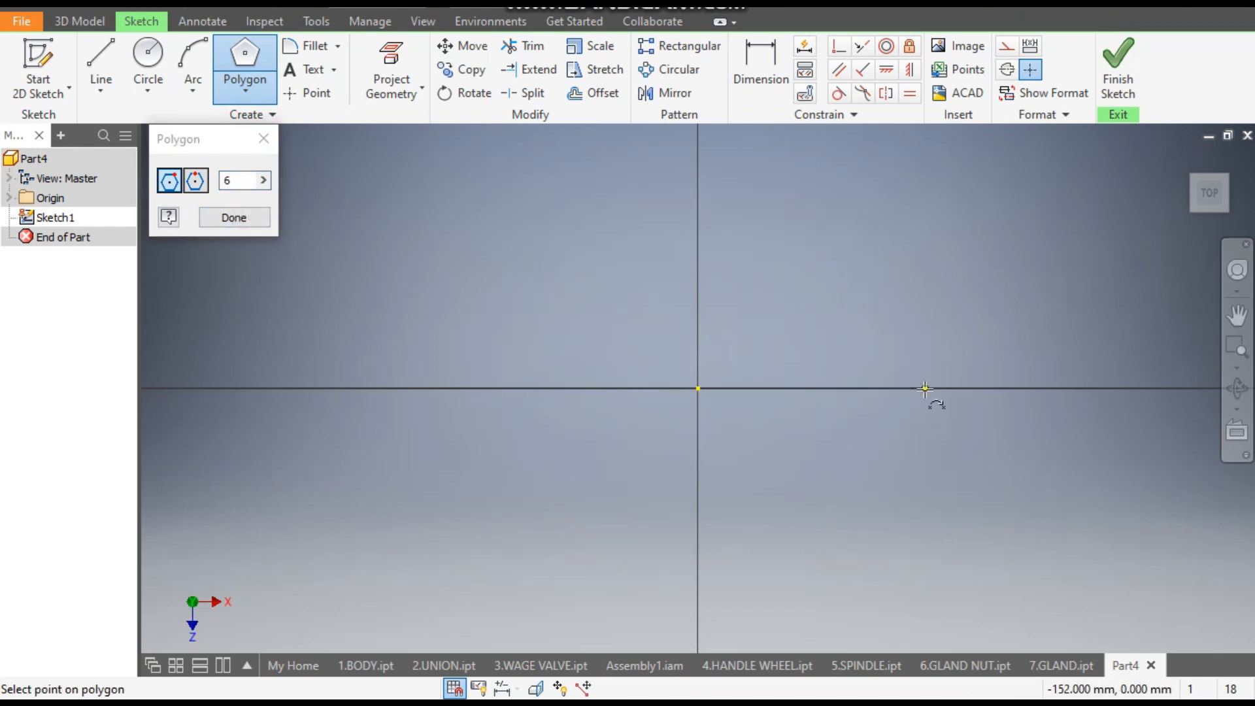
pyautogui.click(925, 388)
# - Dimension the hexagon across its two opposite horizontal corners and set the distance to 20 mm
pyautogui.click(767, 73)
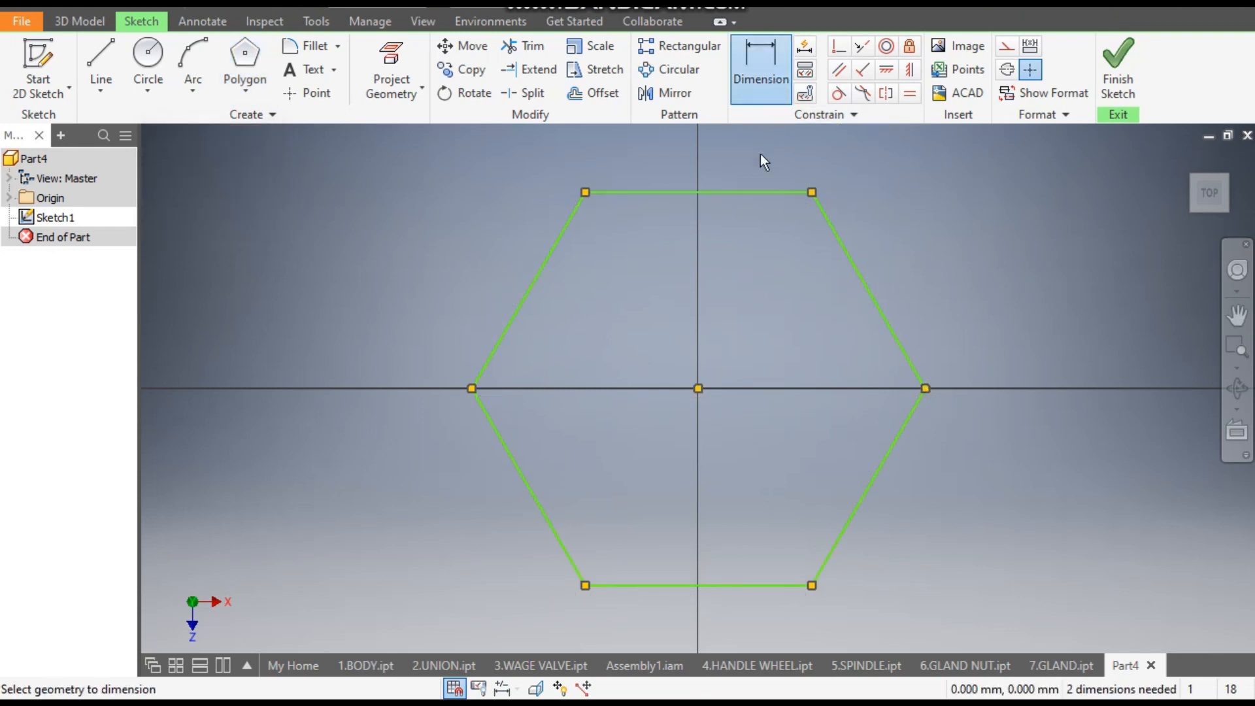
pyautogui.click(927, 391)
pyautogui.click(472, 390)
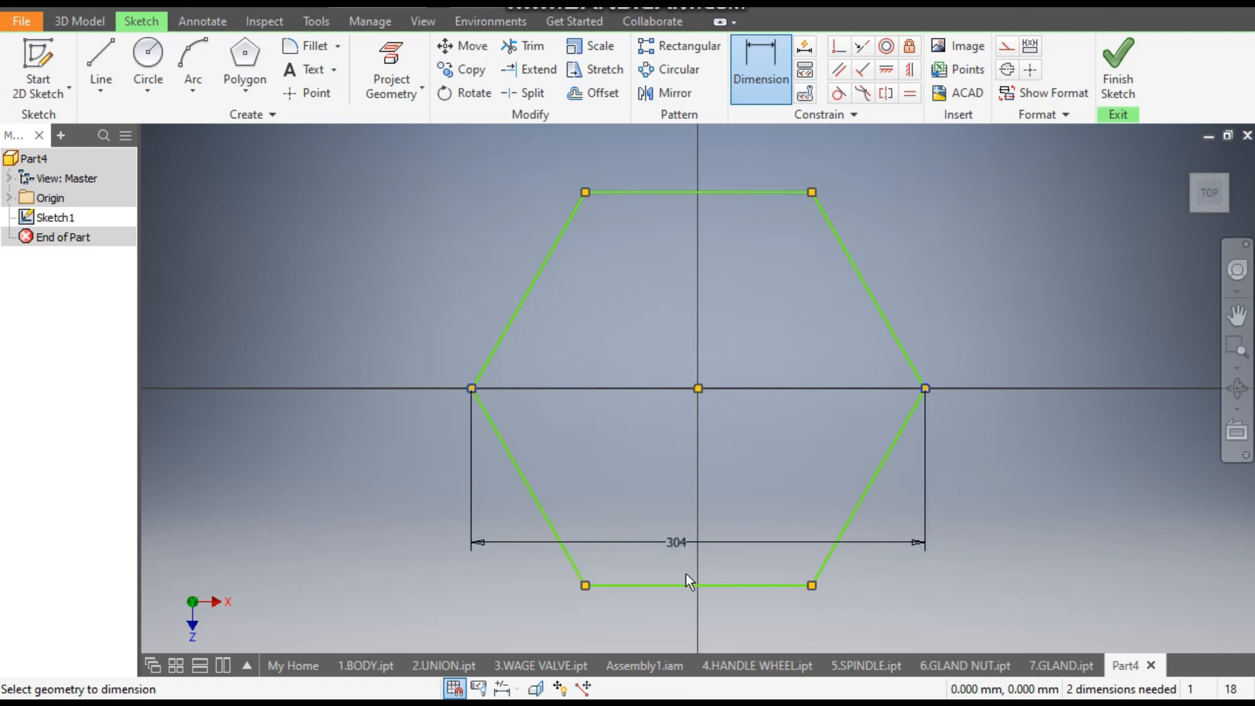
pyautogui.click(684, 615)
pyautogui.write('20')
pyautogui.press('Return')
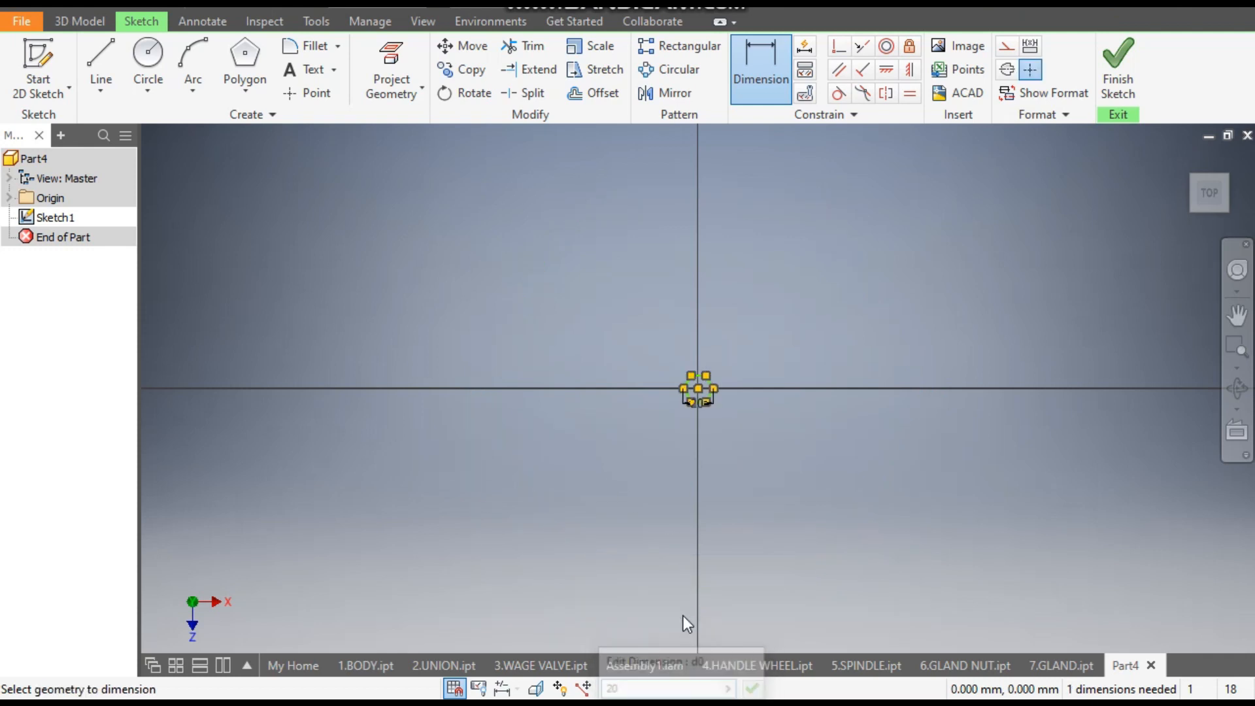
# - Constrain one corner of the hexagon horizontally to its centre point and finish the sketch
pyautogui.scroll(5, 700, 371)
pyautogui.moveTo(777, 383); pyautogui.dragTo(855, 508, button='middle')
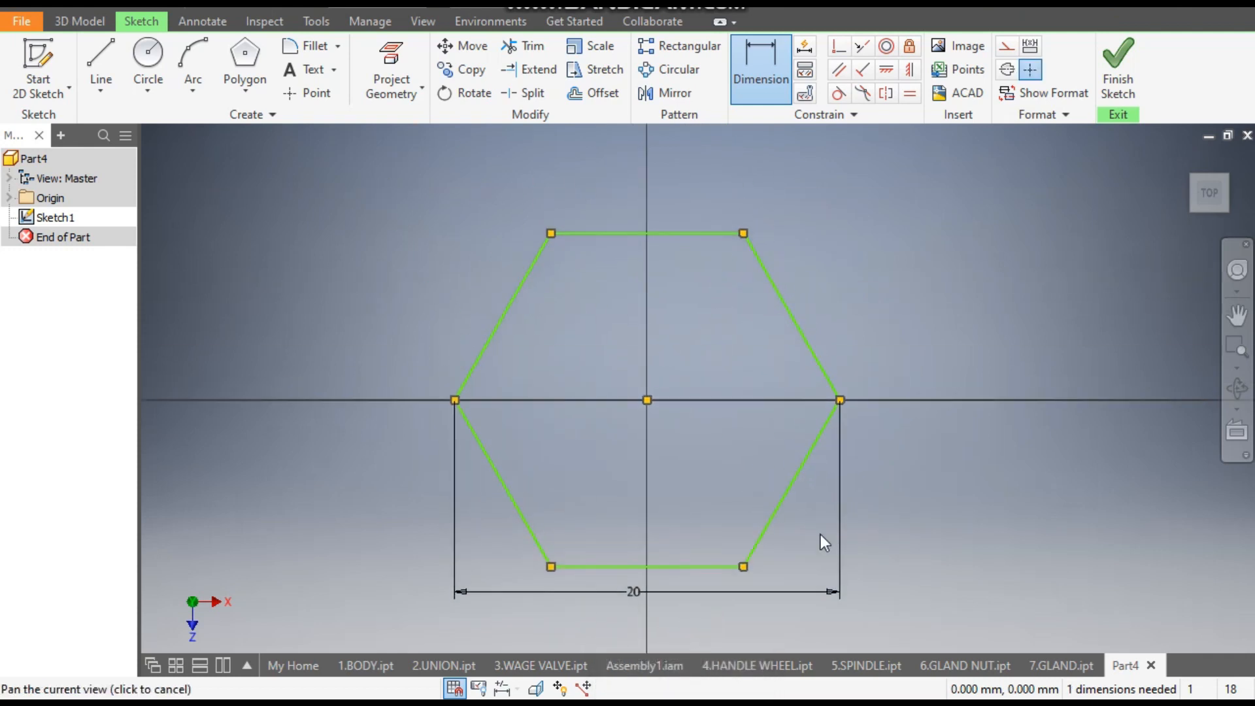
pyautogui.click(888, 71)
pyautogui.click(846, 404)
pyautogui.click(650, 400)
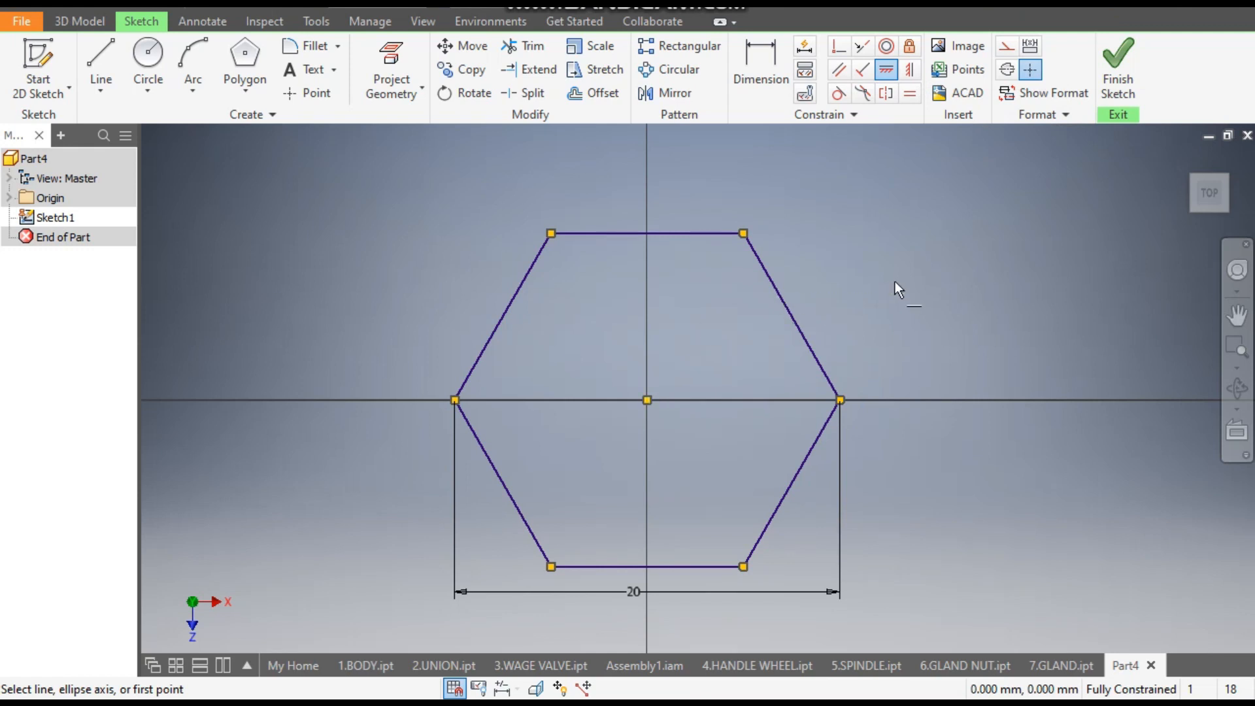
pyautogui.click(1119, 66)
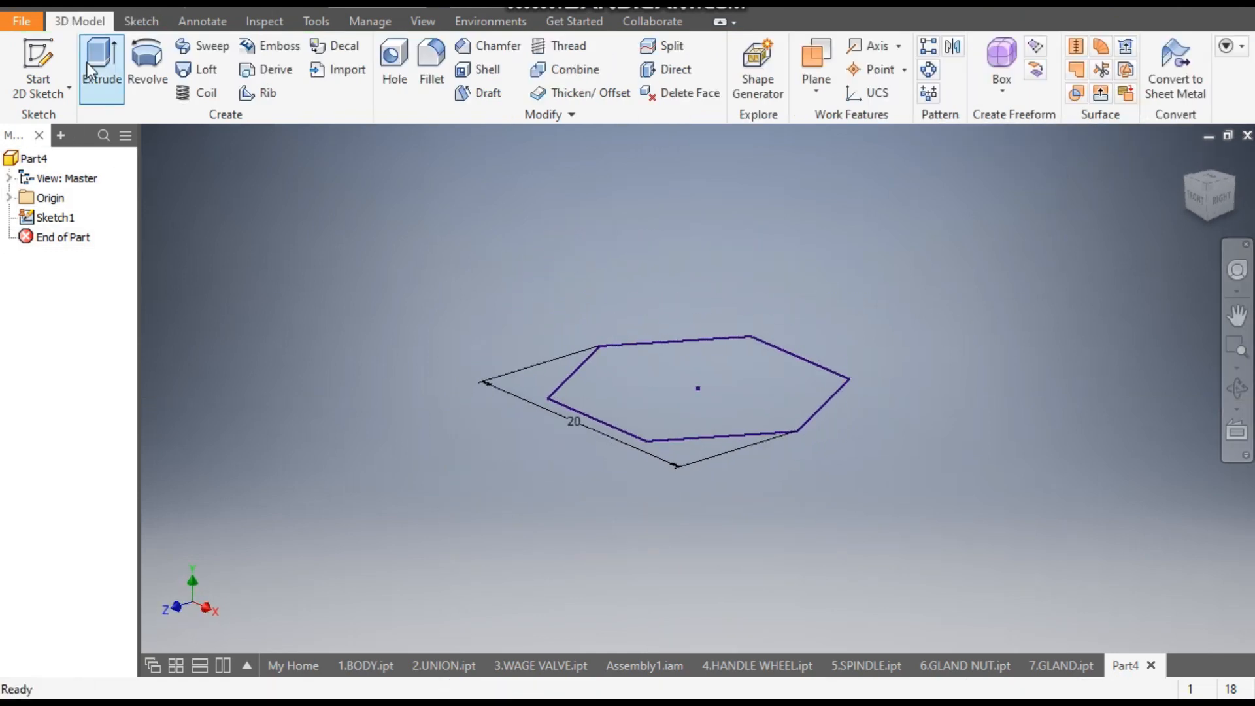
# - Extrude the hexagon 7 mm symmetrically about the sketch plane as a solid
pyautogui.click(95, 60)
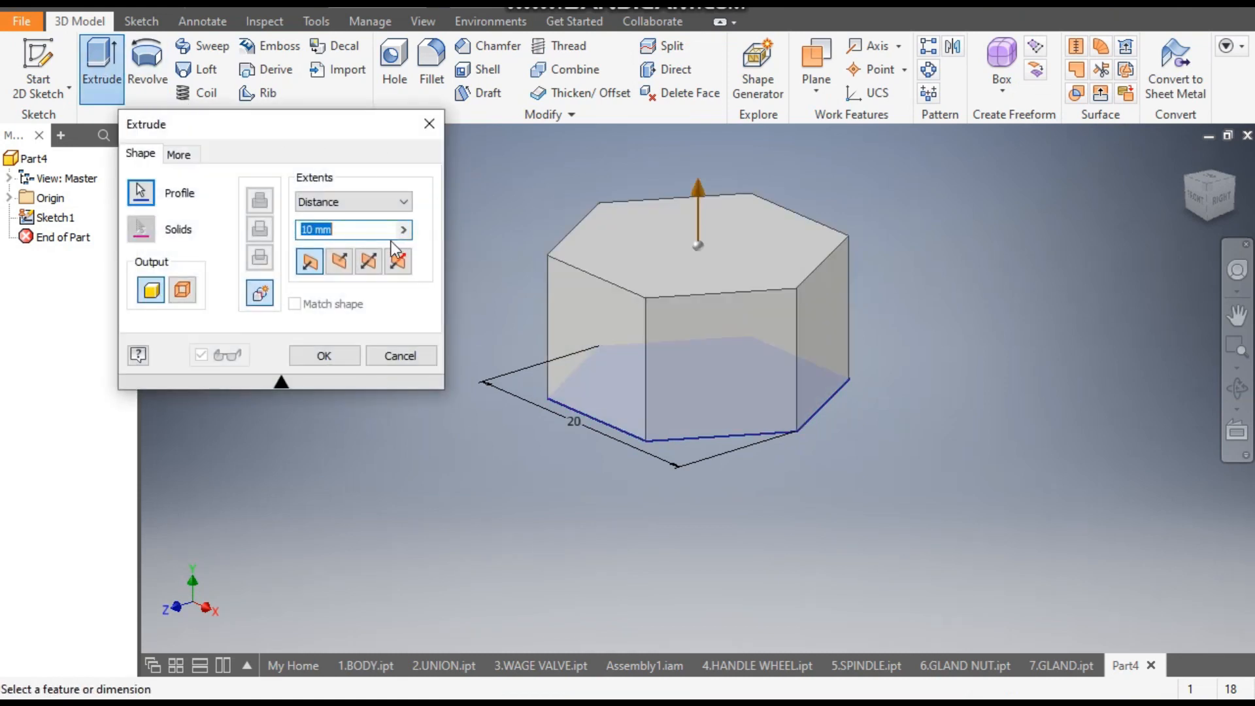
pyautogui.click(374, 261)
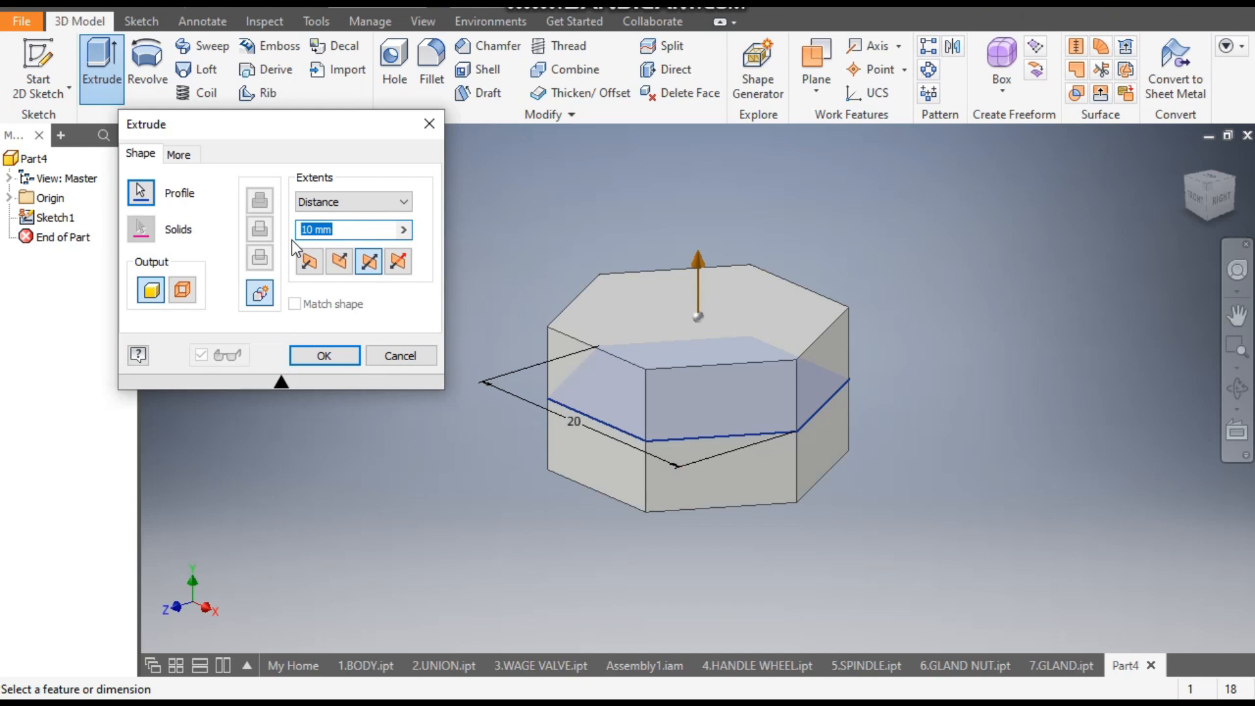
pyautogui.write('7')
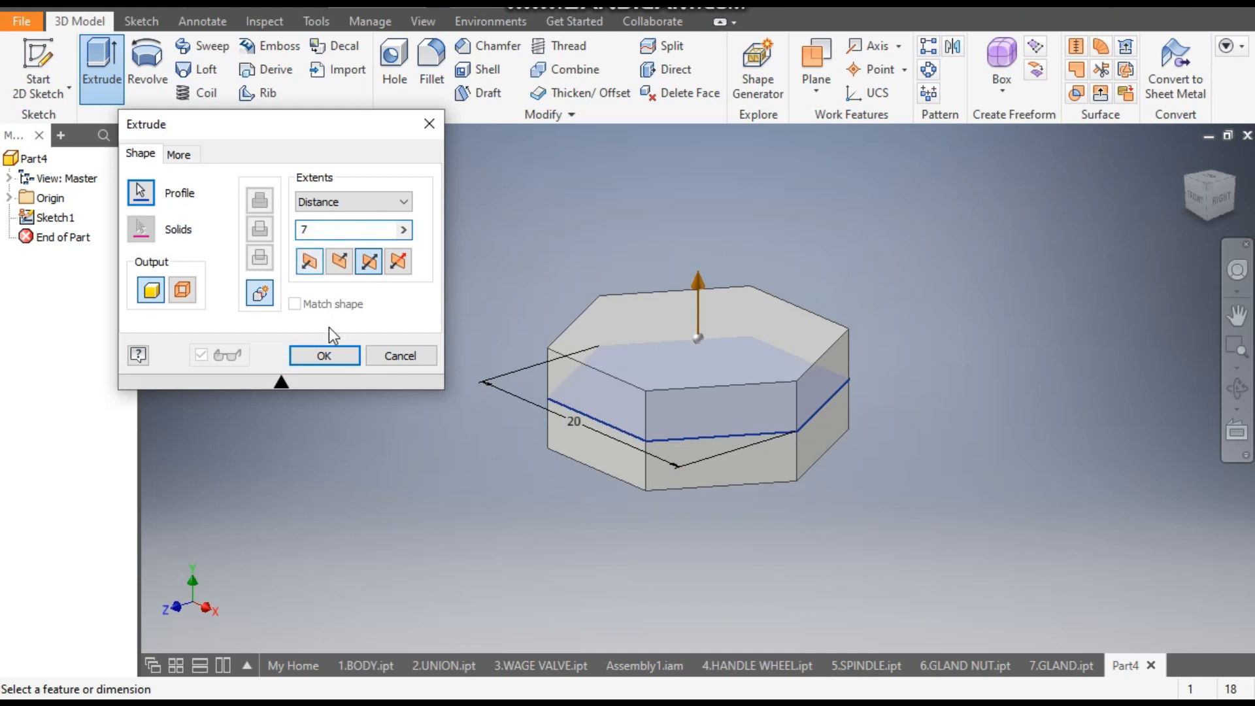
pyautogui.click(326, 354)
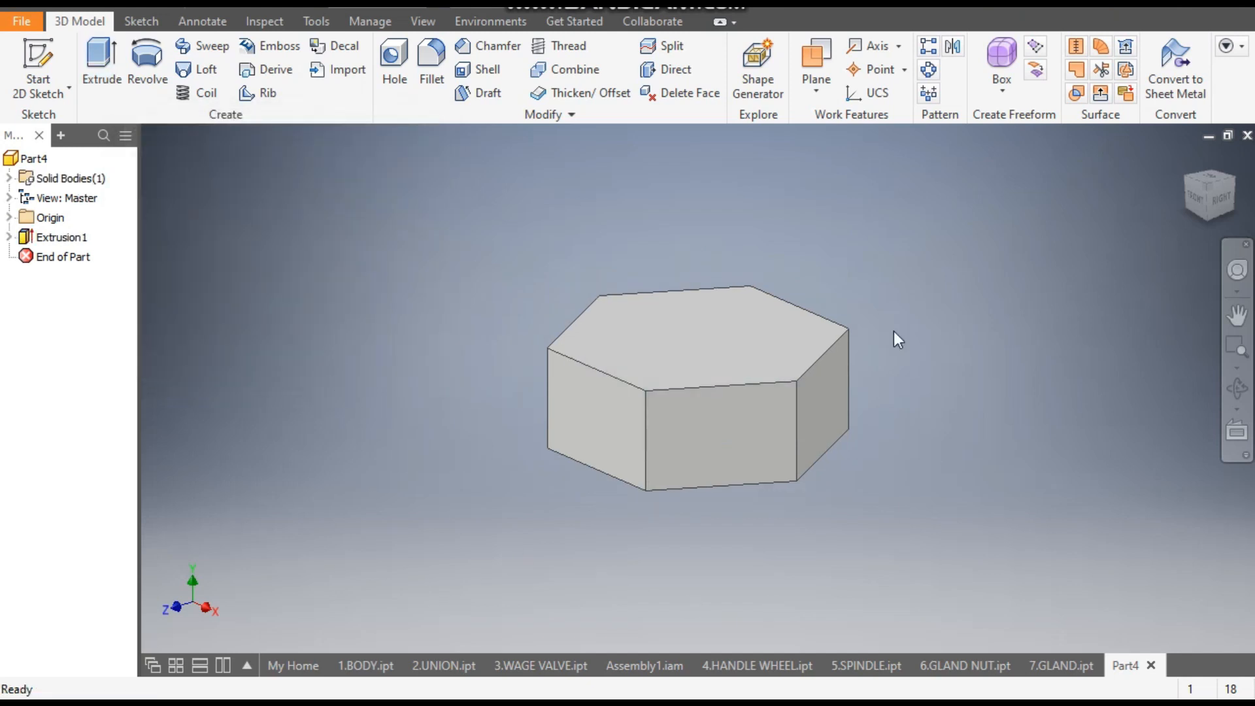
# - Start a sketch on the hexagonal solid's upper face and draw a 6 mm diameter circle centred on the origin
pyautogui.click(700, 360)
pyautogui.click(839, 347)
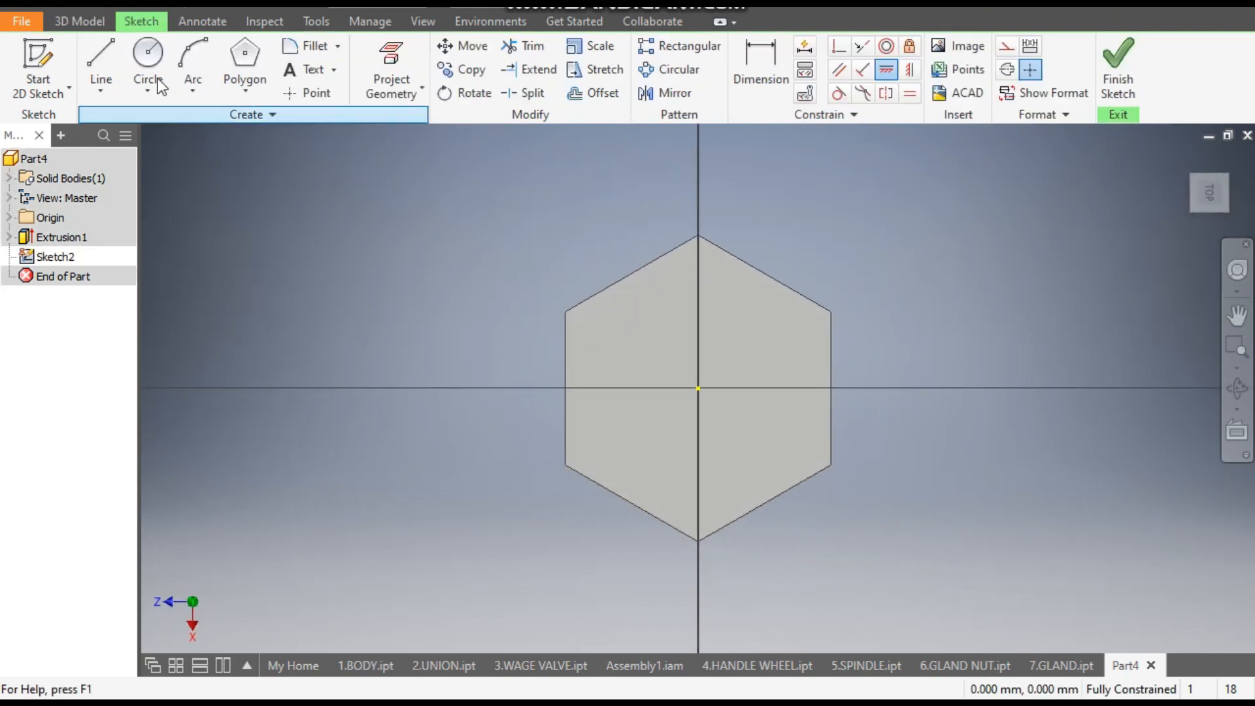
pyautogui.click(148, 57)
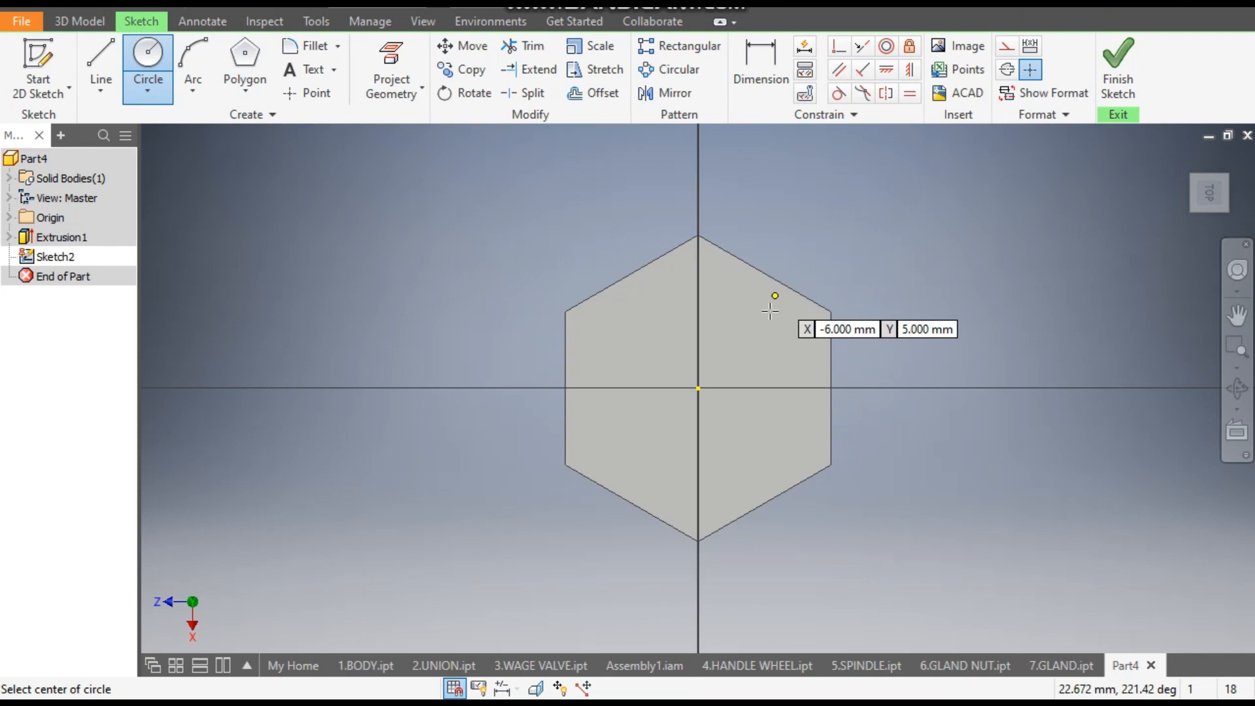
pyautogui.click(699, 388)
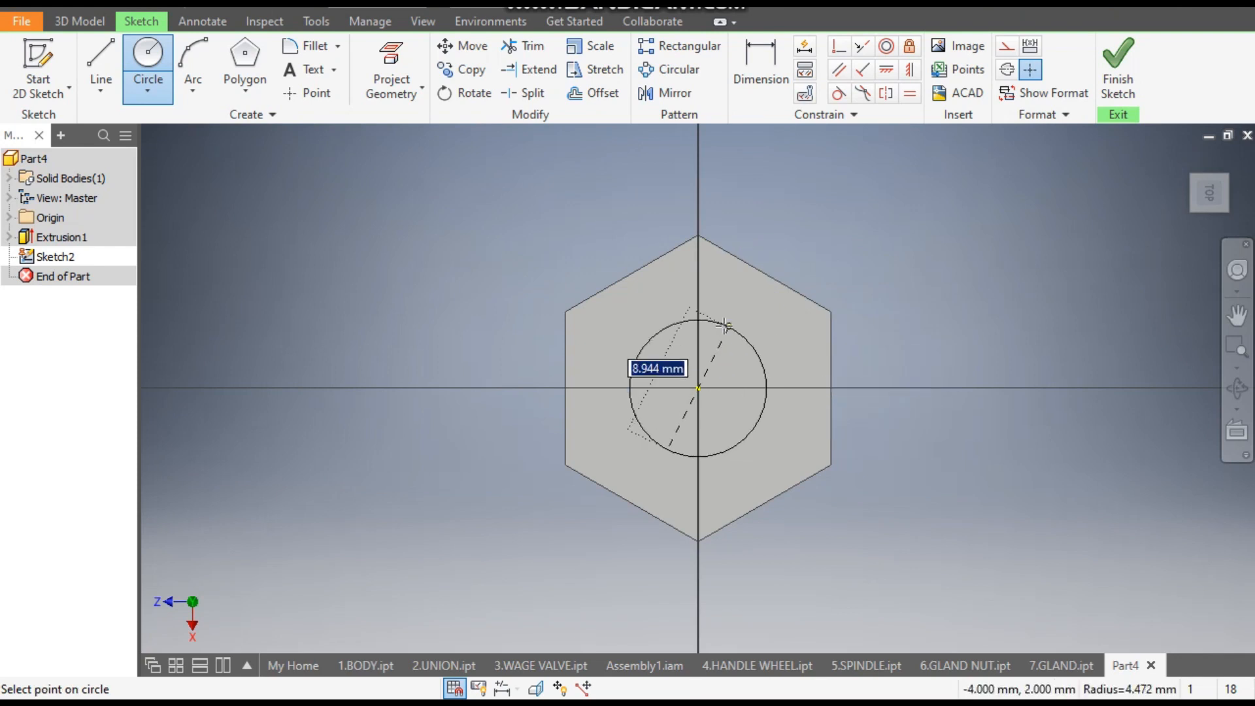
pyautogui.write('6')
pyautogui.press('Return')
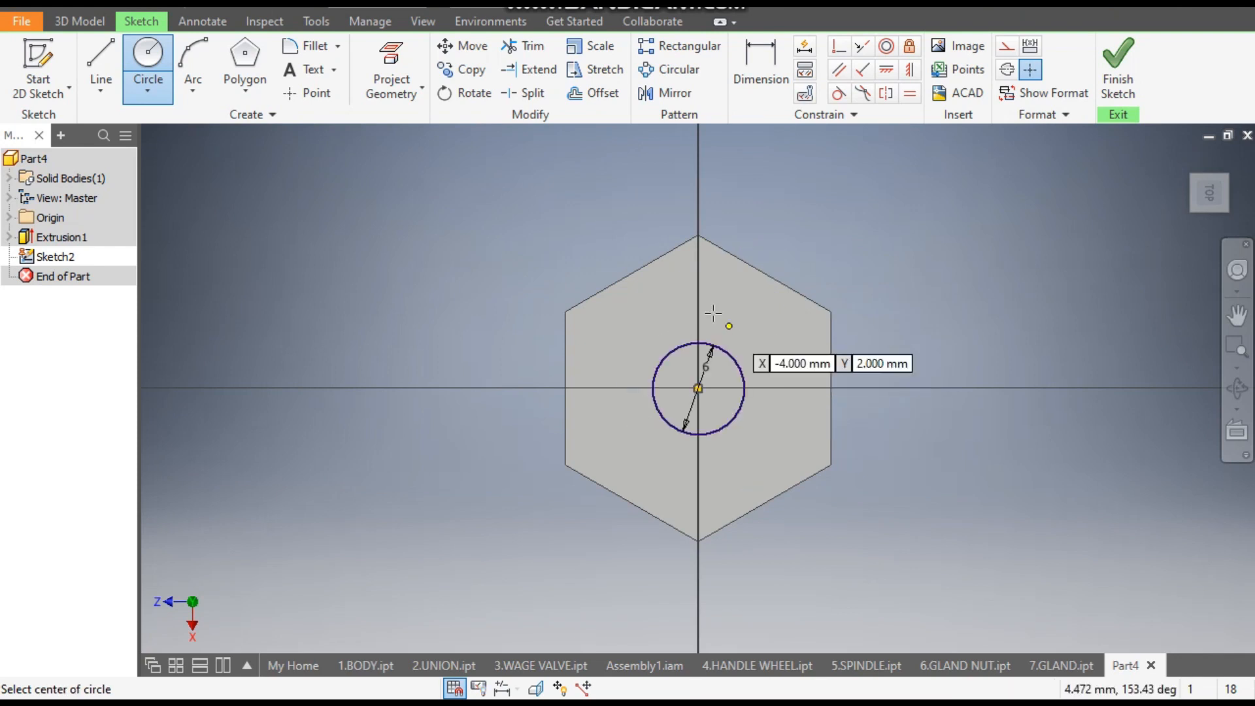
# - Extrude the 6 mm circle downwards 15.250 mm as a cut to make a through hole in the nut
pyautogui.click(81, 21)
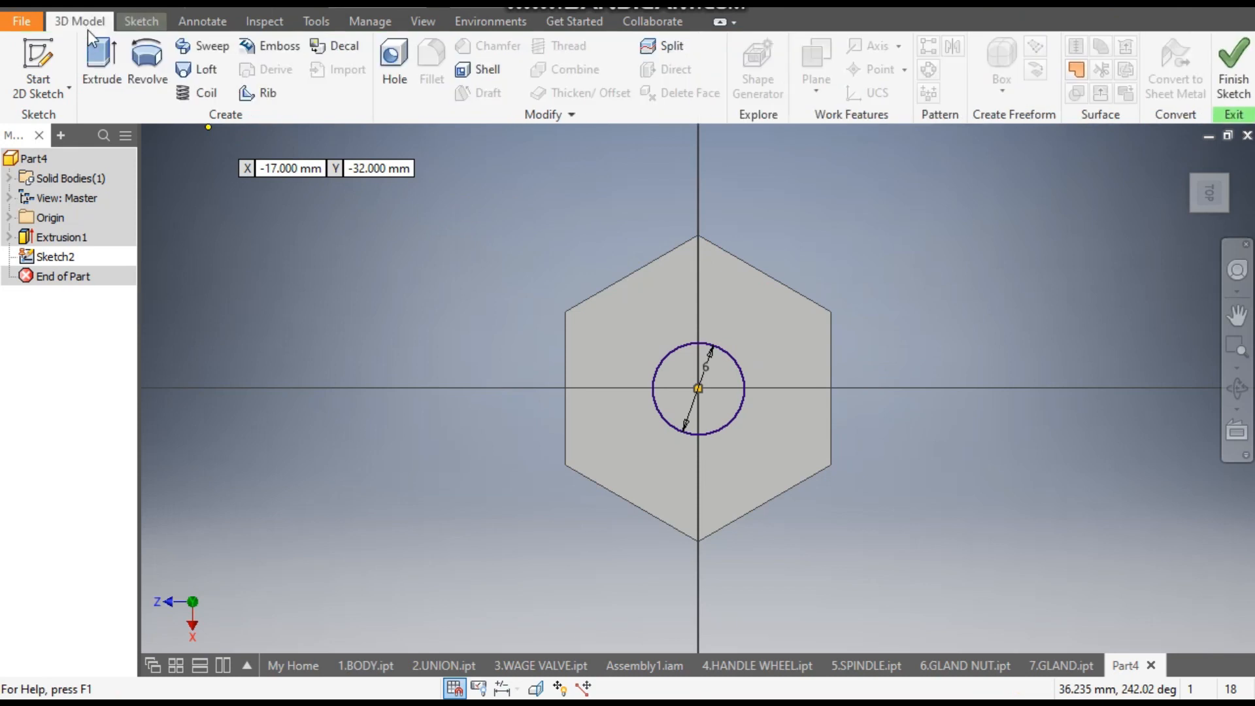
pyautogui.click(103, 53)
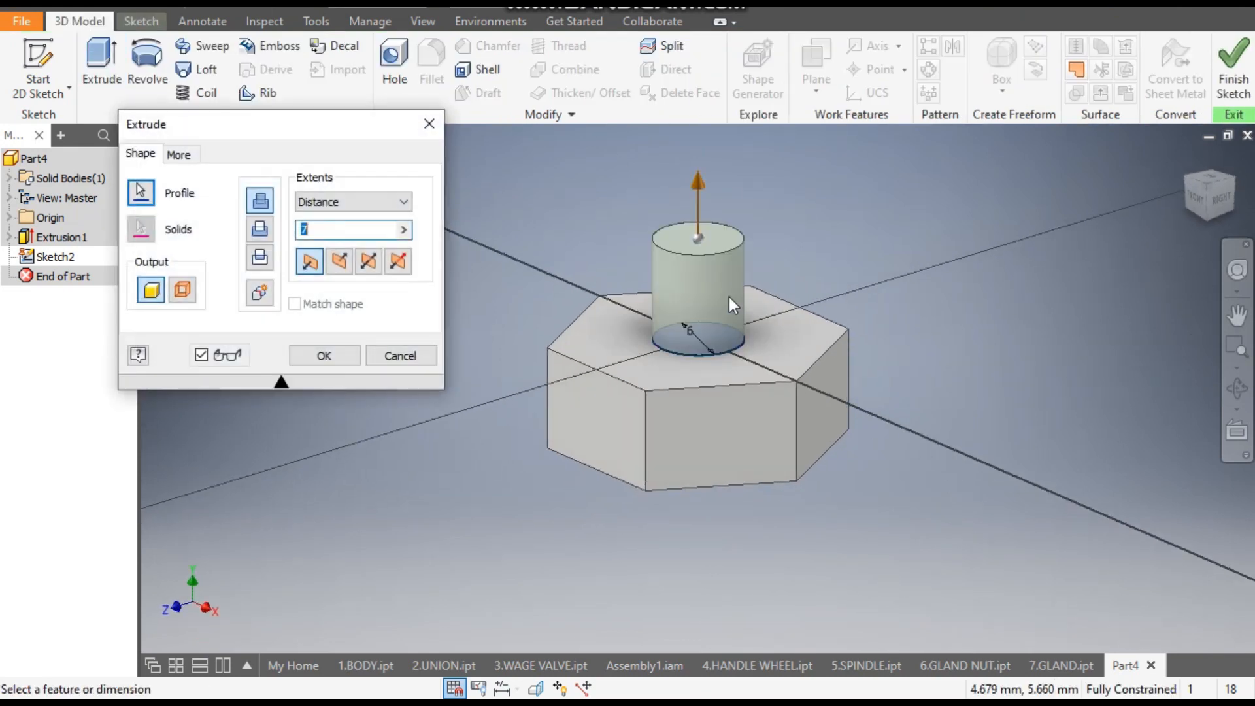
pyautogui.moveTo(701, 187); pyautogui.dragTo(727, 512)
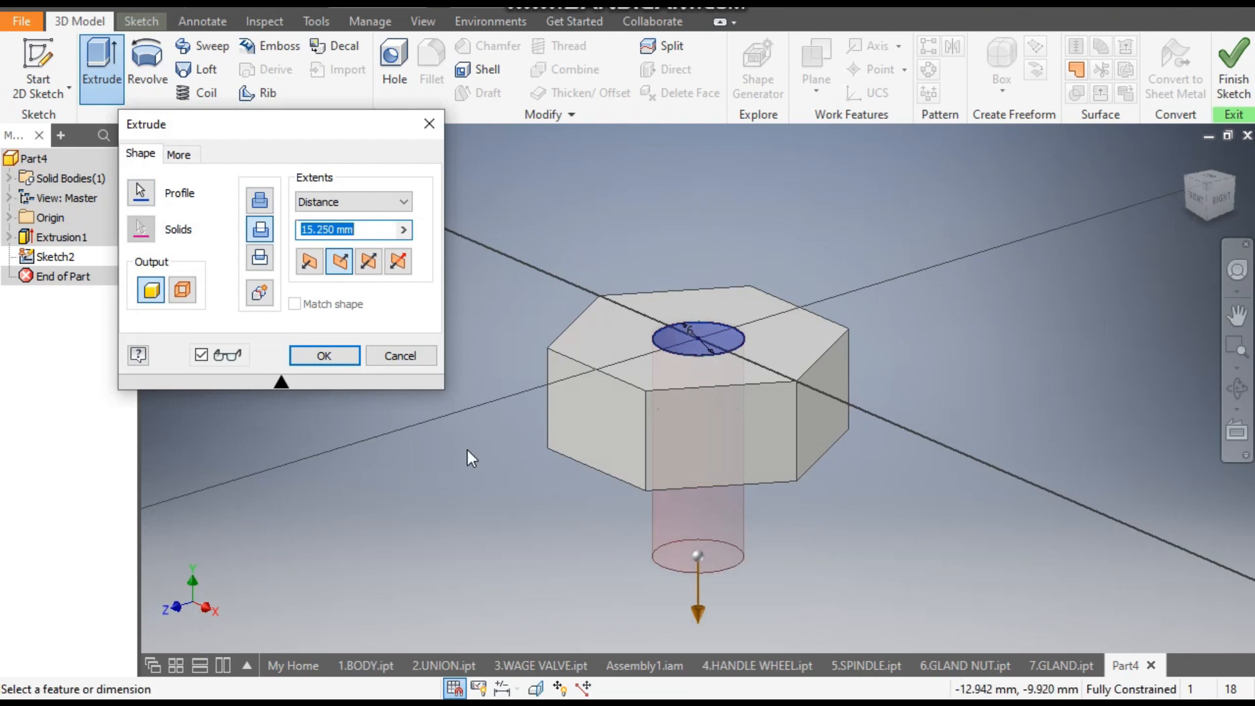
pyautogui.click(324, 355)
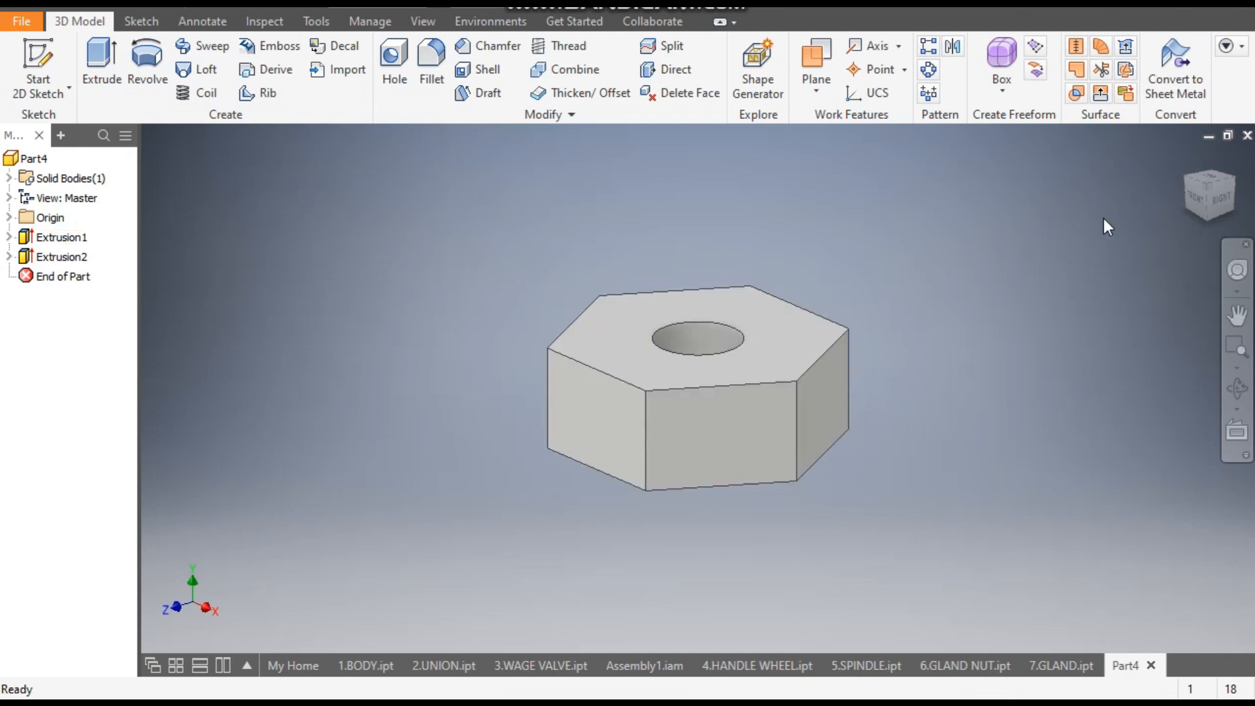
# - Start a new sketch on the nut's XY origin plane
pyautogui.click(1194, 201)
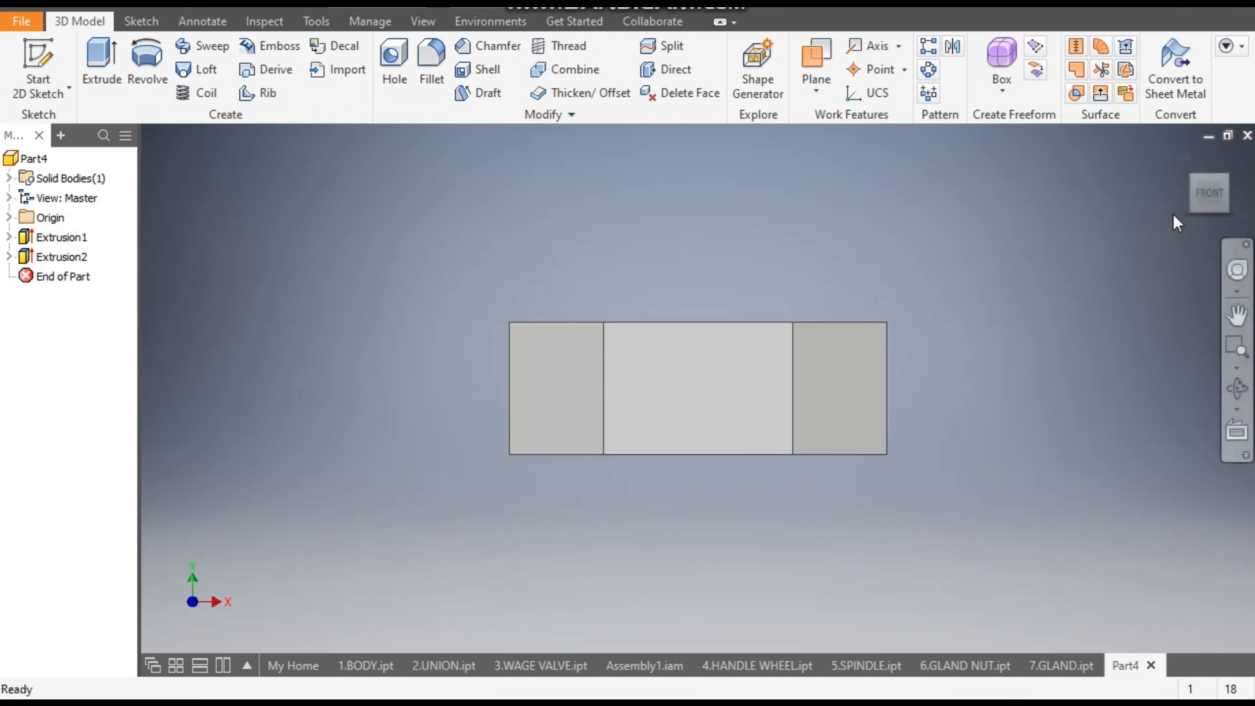
pyautogui.click(1247, 171)
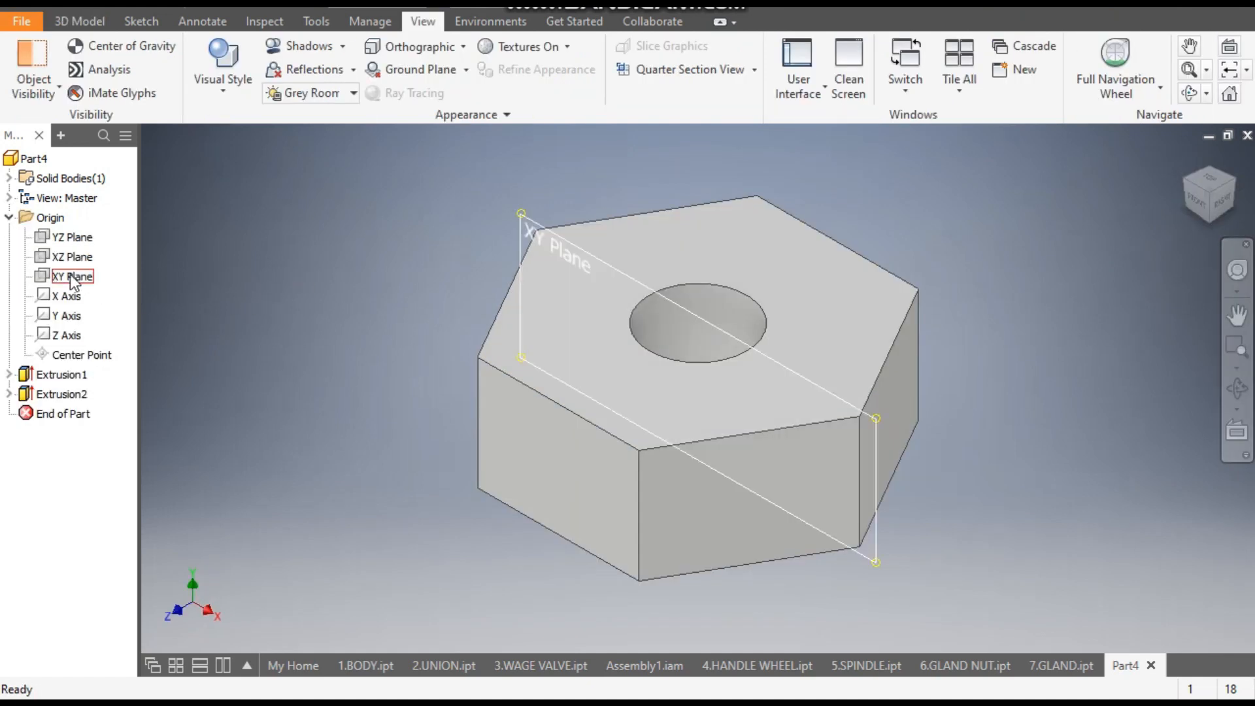
pyautogui.click(70, 278)
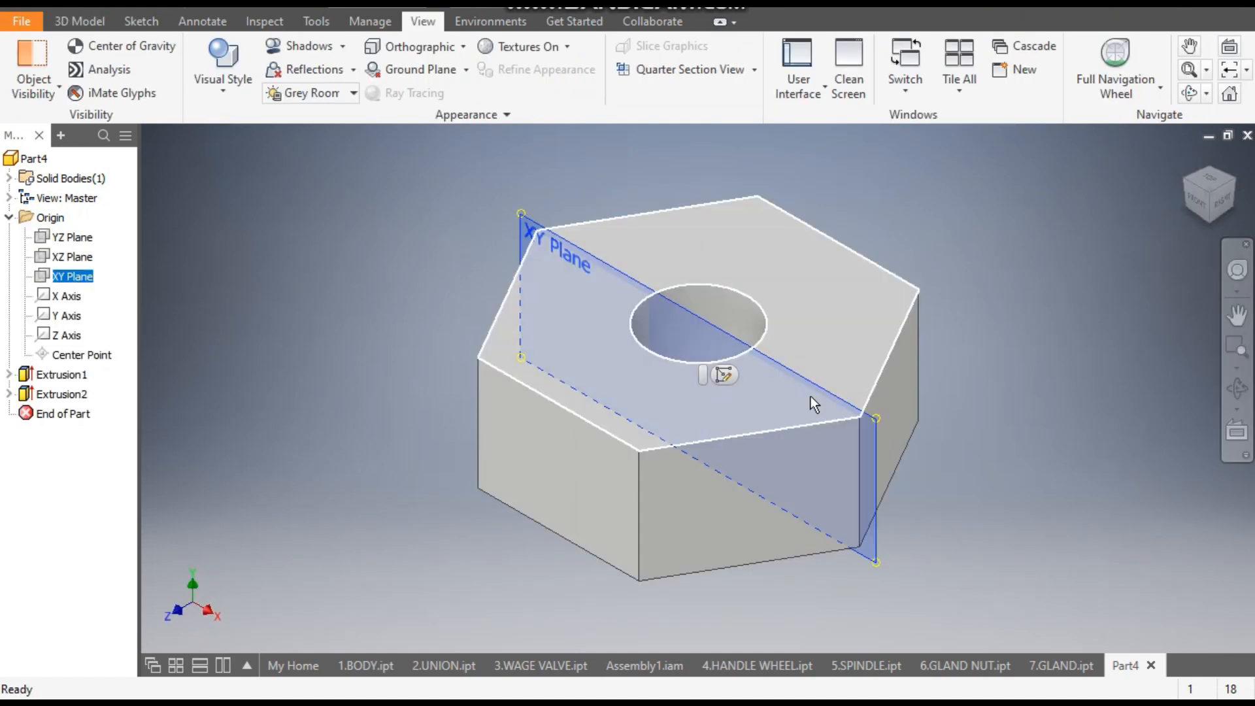
pyautogui.click(723, 376)
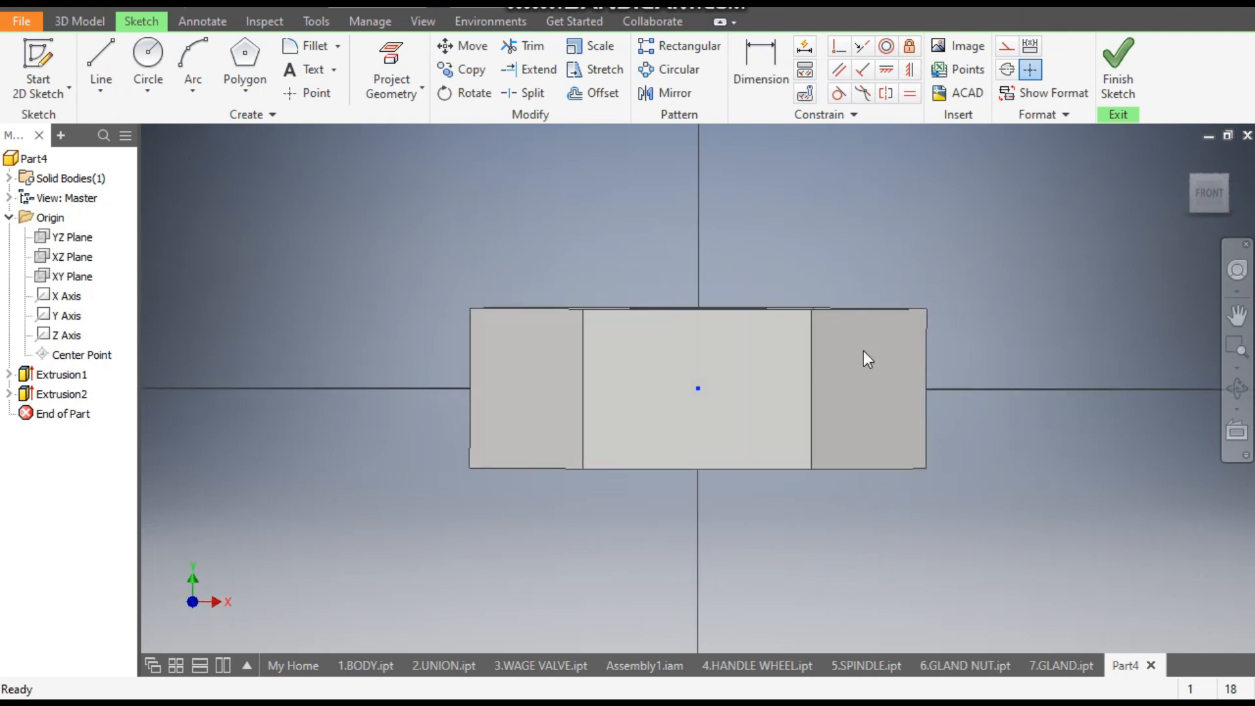
pyautogui.click(1245, 171)
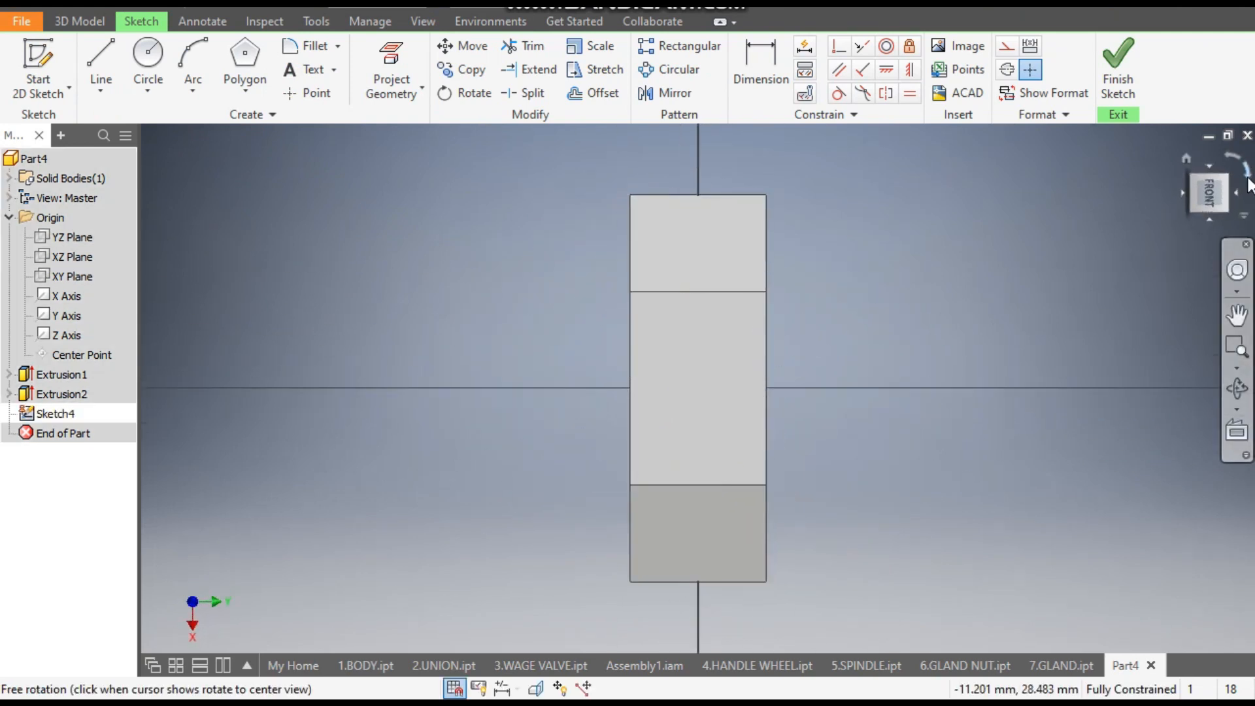
# - Set the model's visual style to Wireframe so the nut's edges can be used in the sketch
pyautogui.click(419, 23)
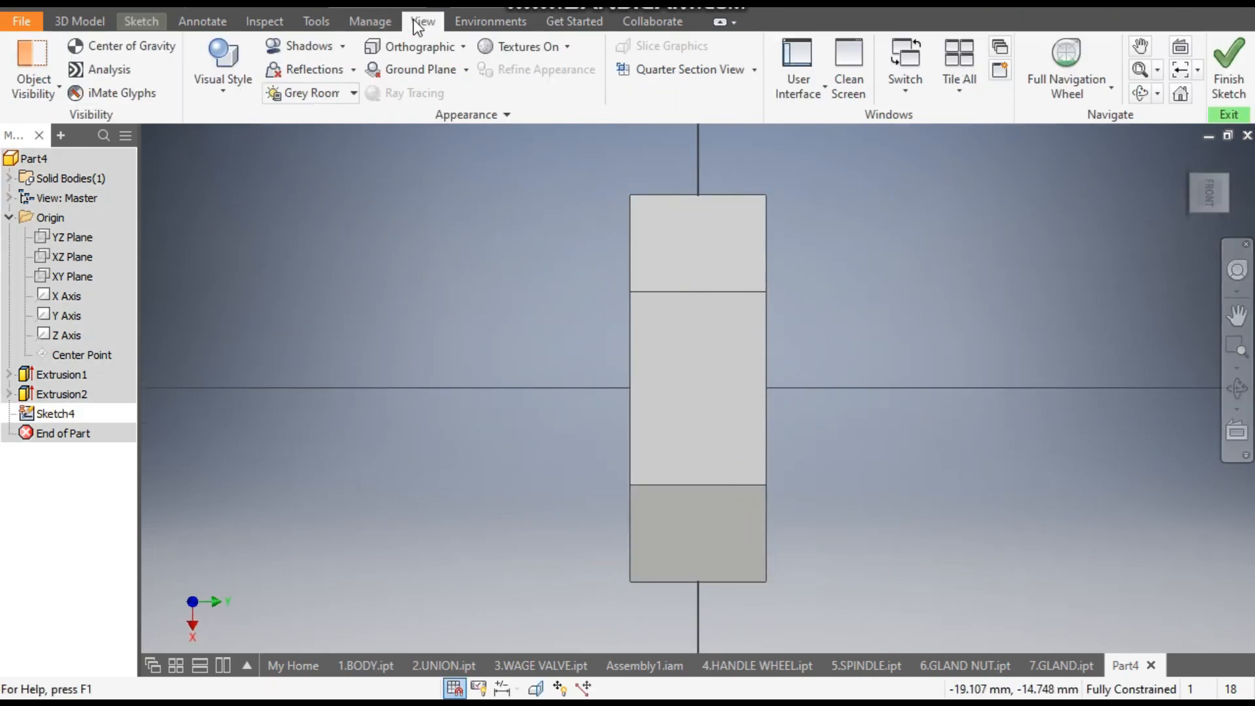
pyautogui.click(221, 102)
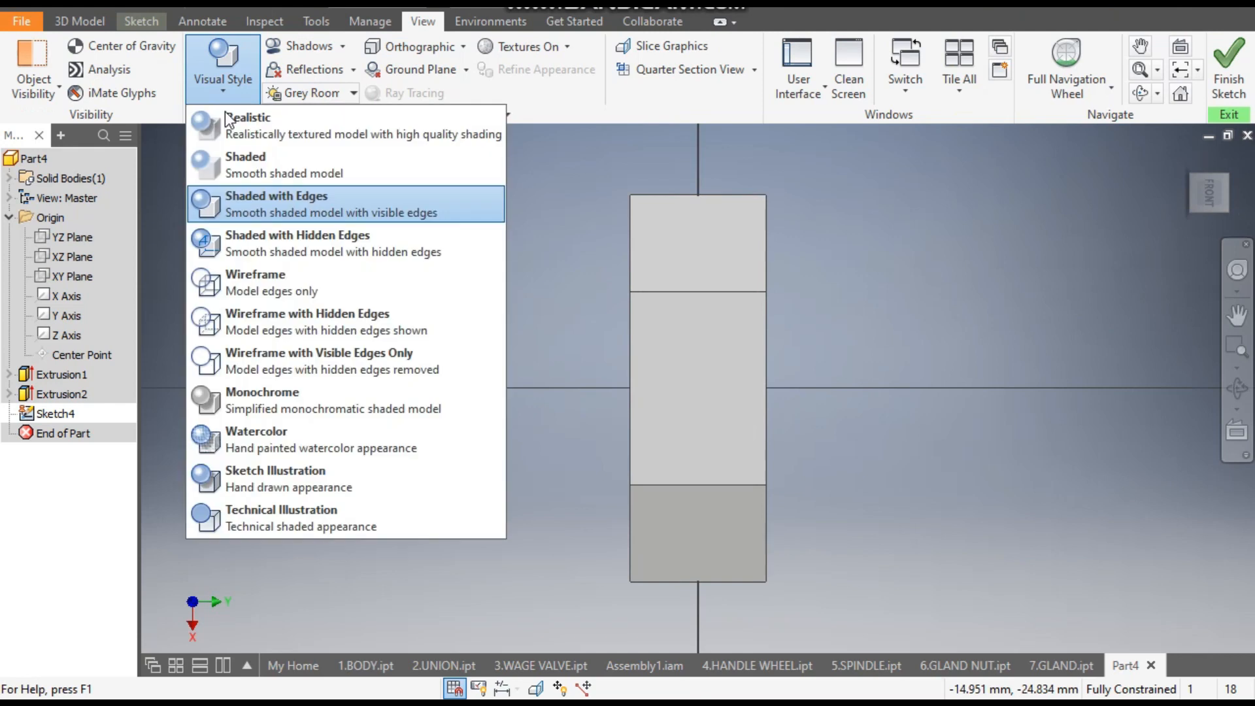
pyautogui.click(264, 275)
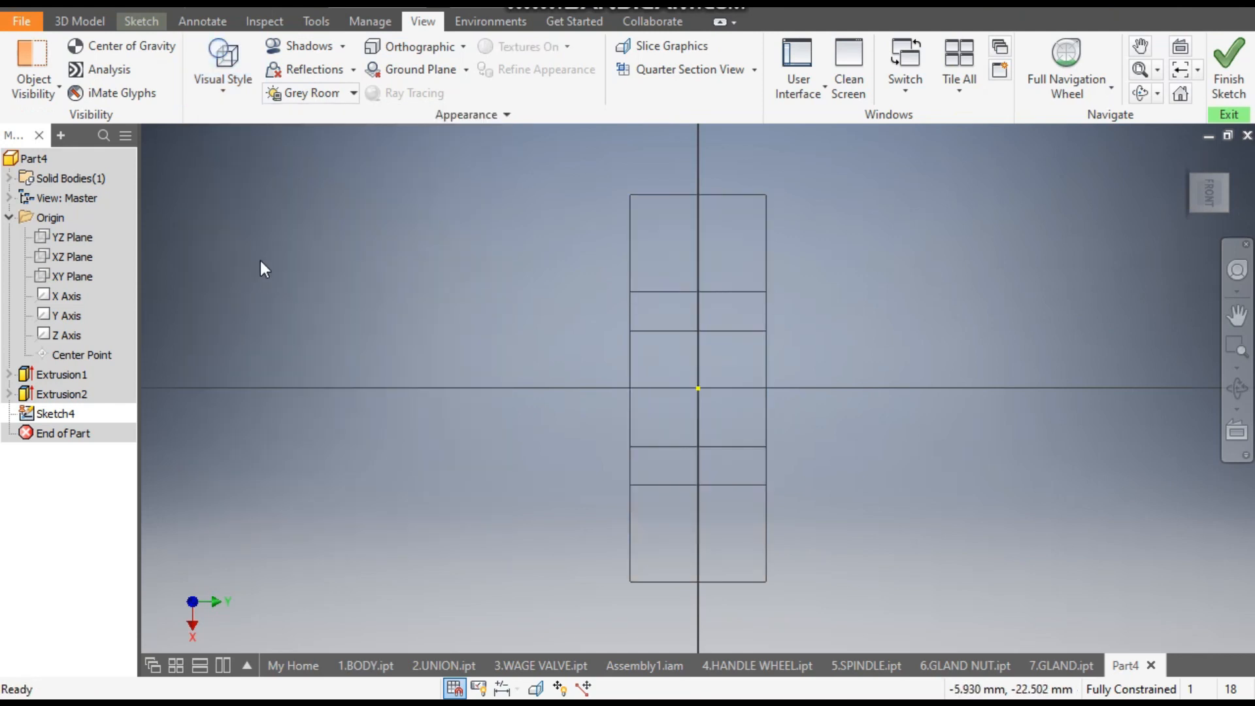
# - Draw a closed right triangle at the nut's upper-left corner, 2 mm along the top edge with its slanted side ending on the left edge
pyautogui.click(148, 21)
pyautogui.click(96, 52)
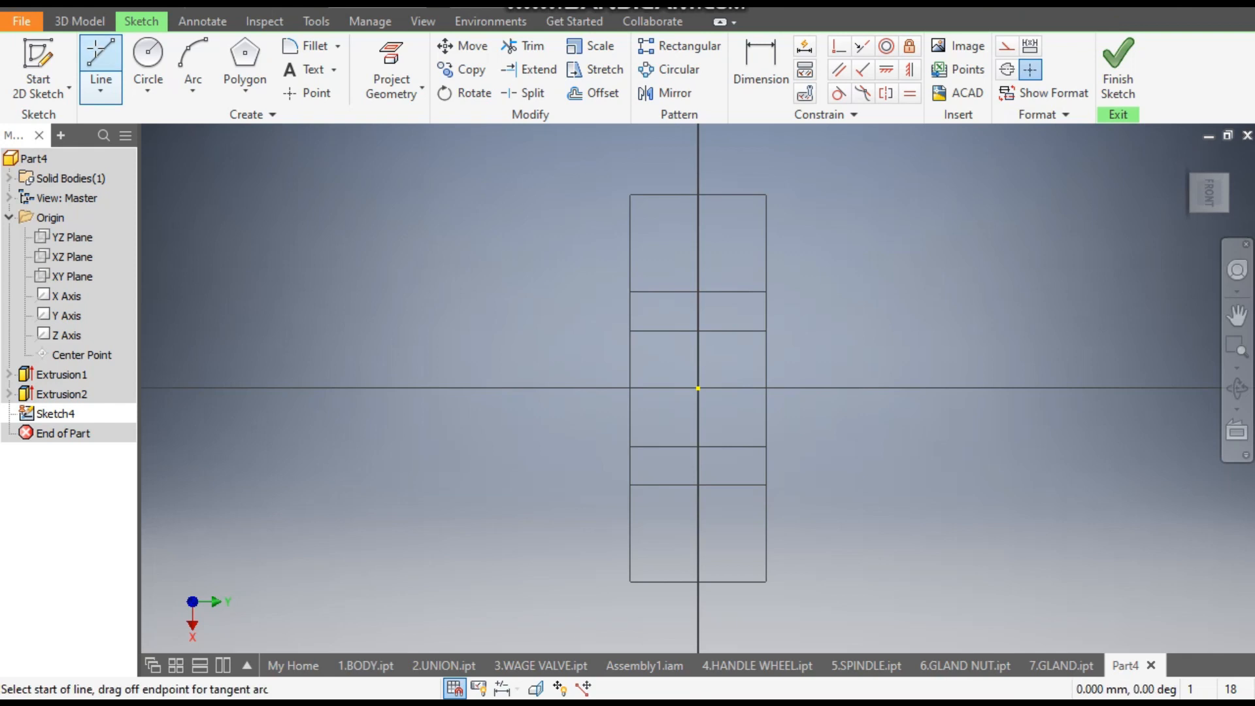
pyautogui.scroll(4, 627, 197)
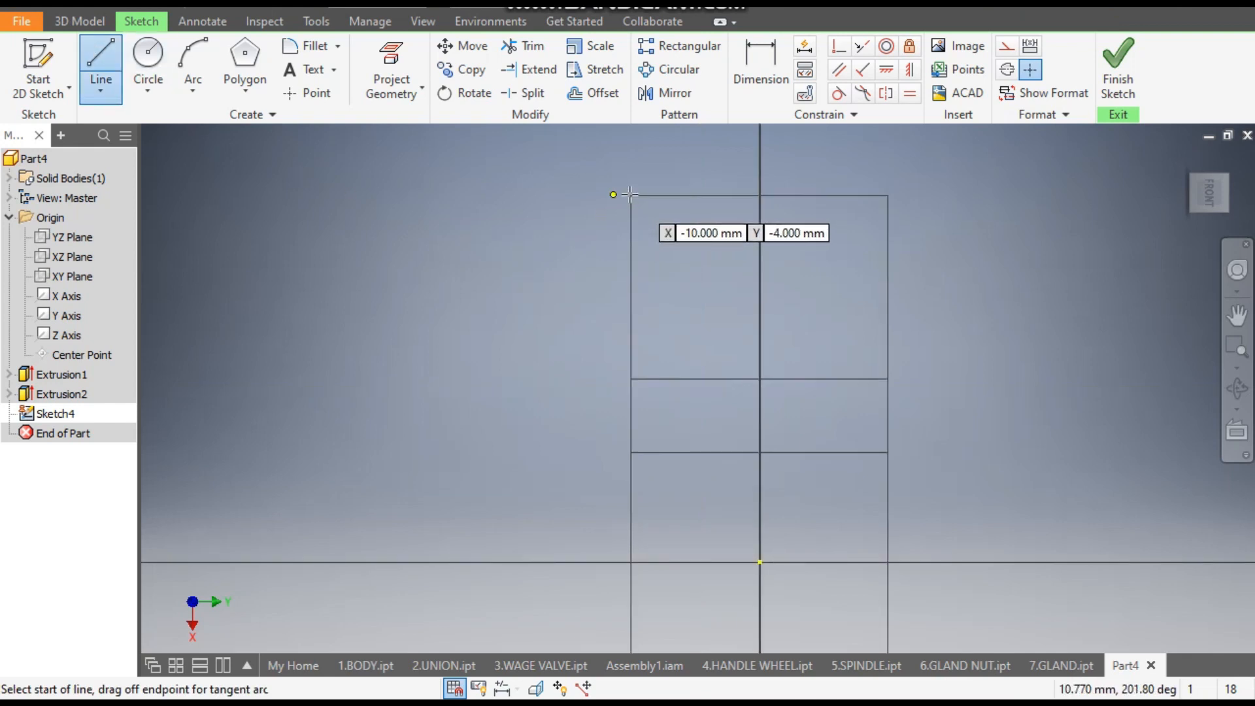
pyautogui.click(631, 196)
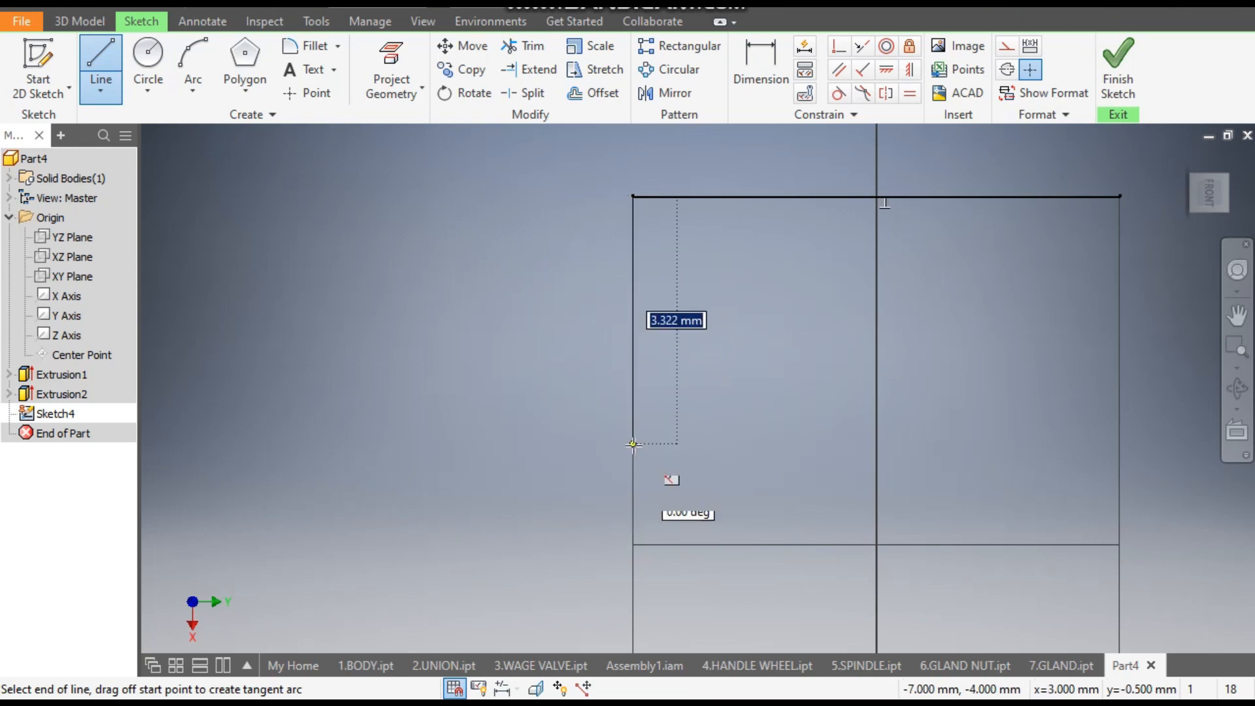
pyautogui.write('2')
pyautogui.press('Return')
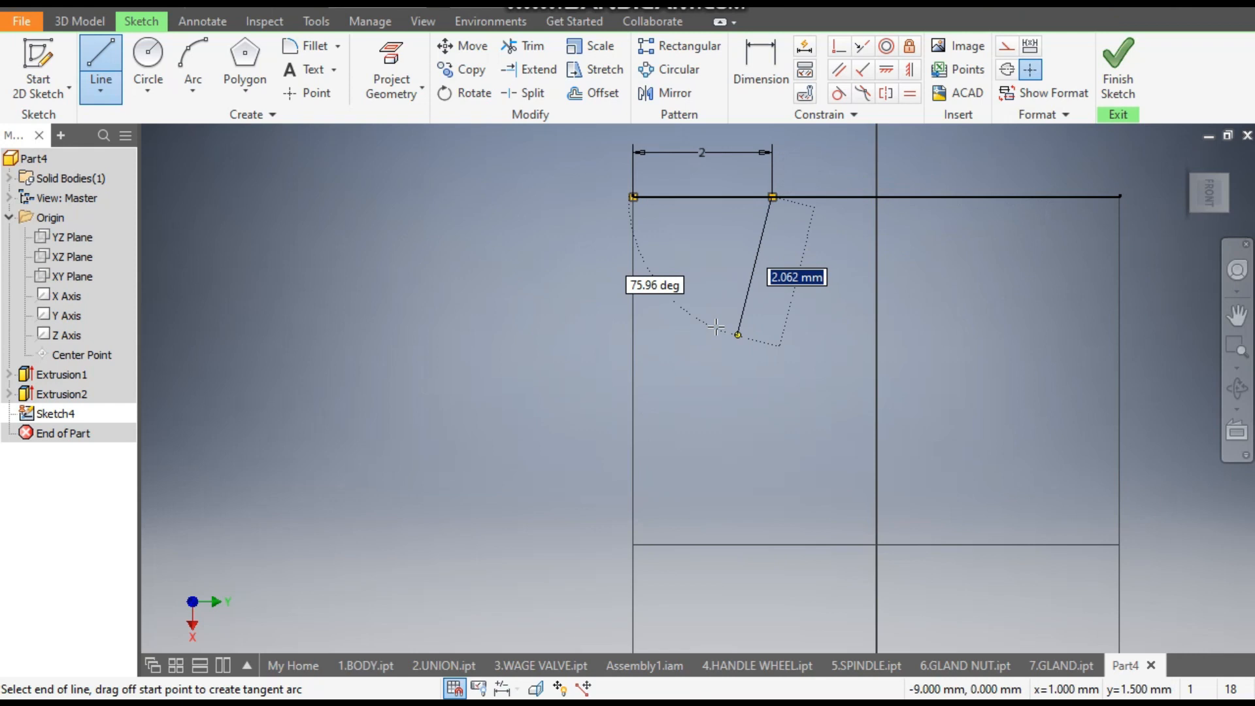
pyautogui.click(633, 423)
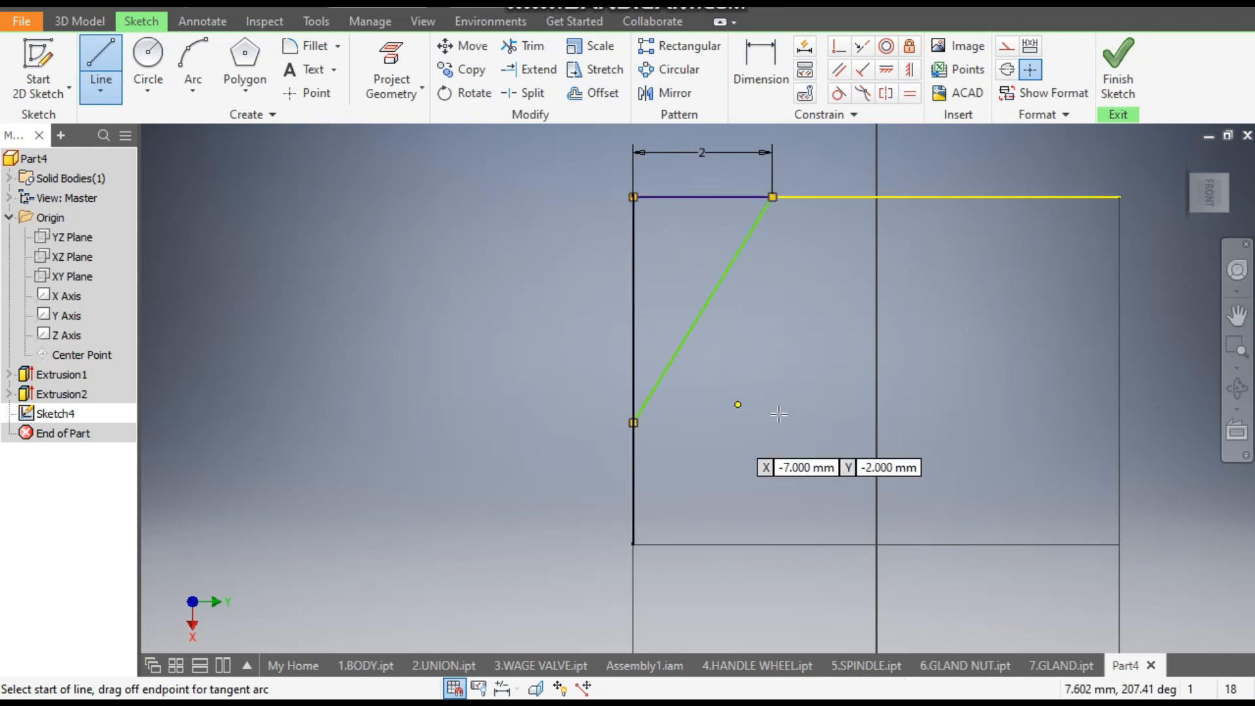
pyautogui.click(633, 196)
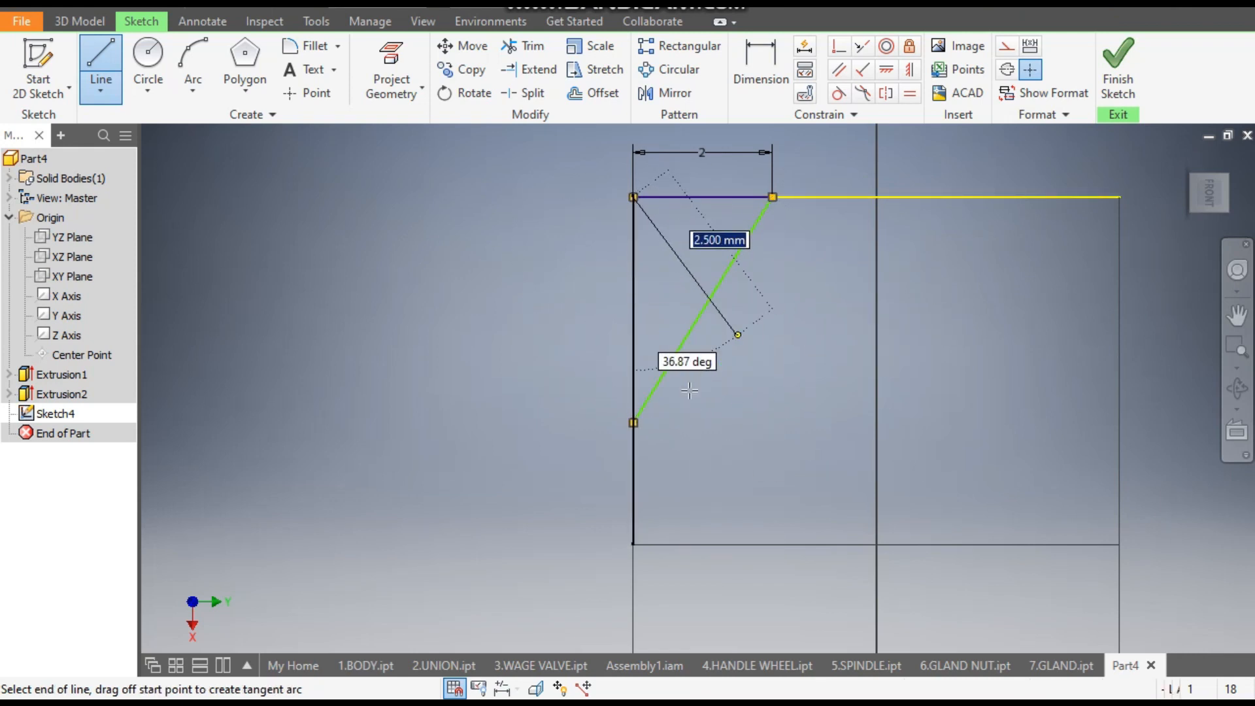
pyautogui.click(633, 423)
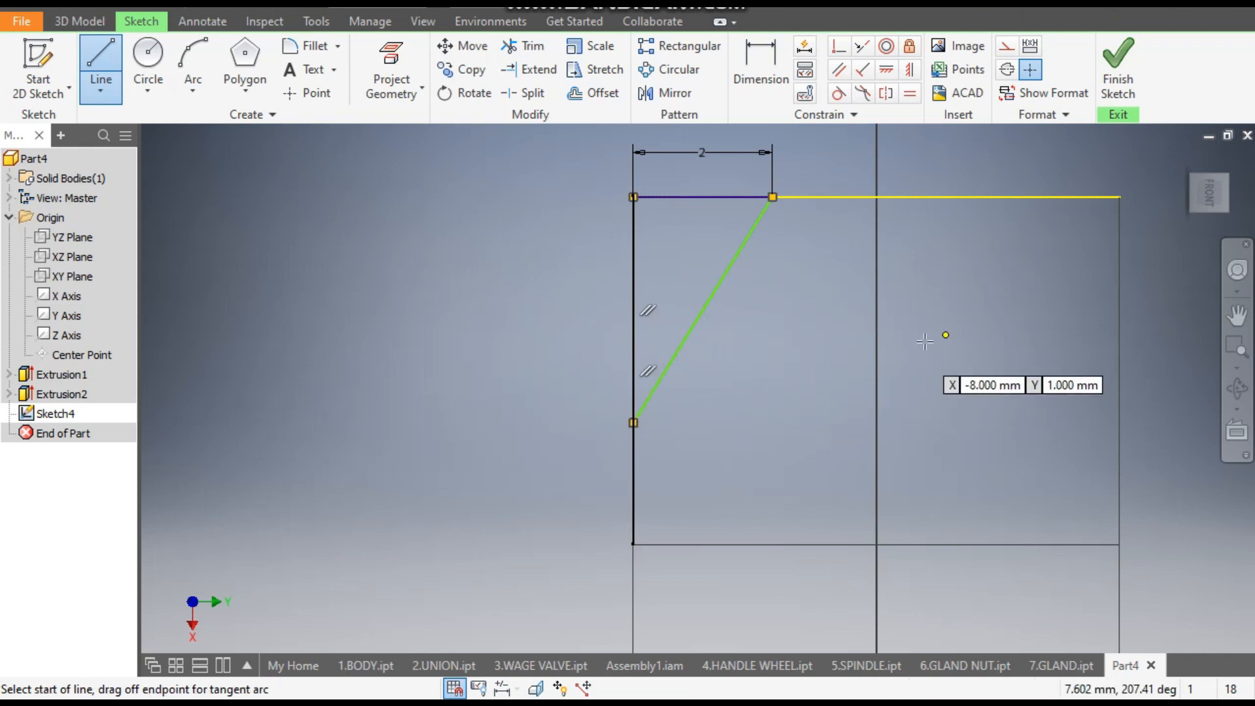
pyautogui.press('Escape')
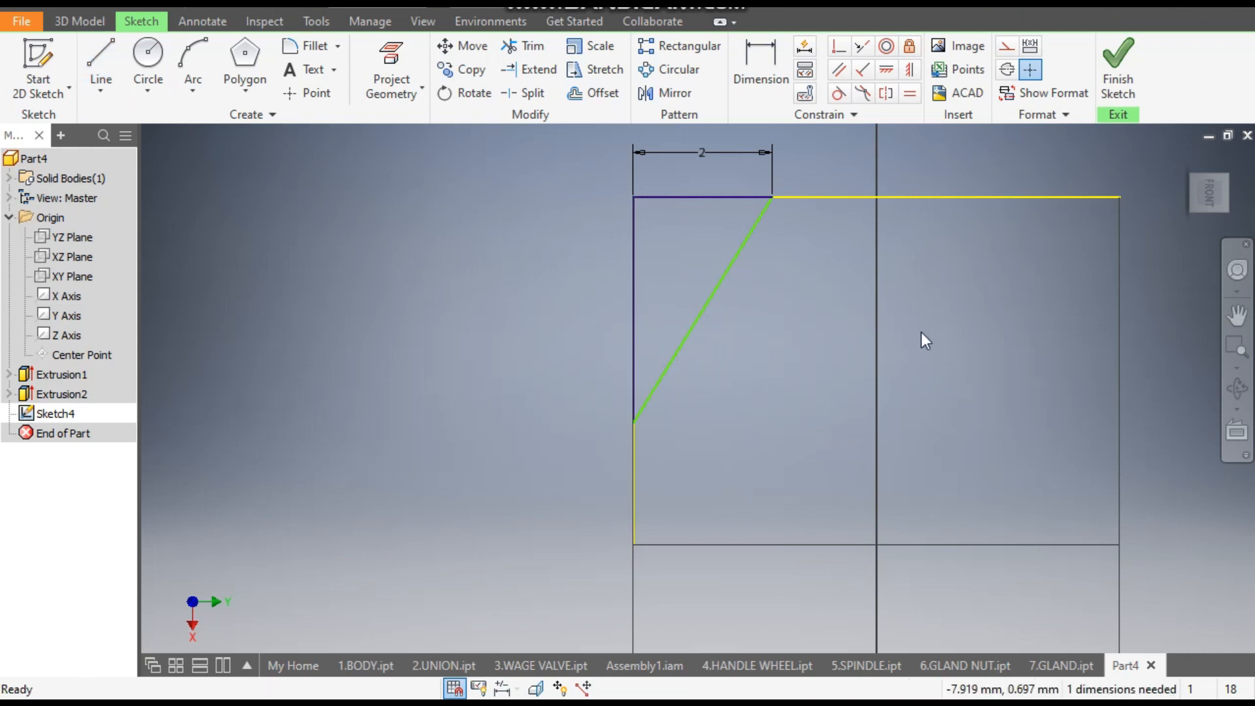
# - Dimension the corner triangle's vertical height as 2 mm
pyautogui.click(755, 68)
pyautogui.click(719, 289)
pyautogui.click(826, 300)
pyautogui.write('2')
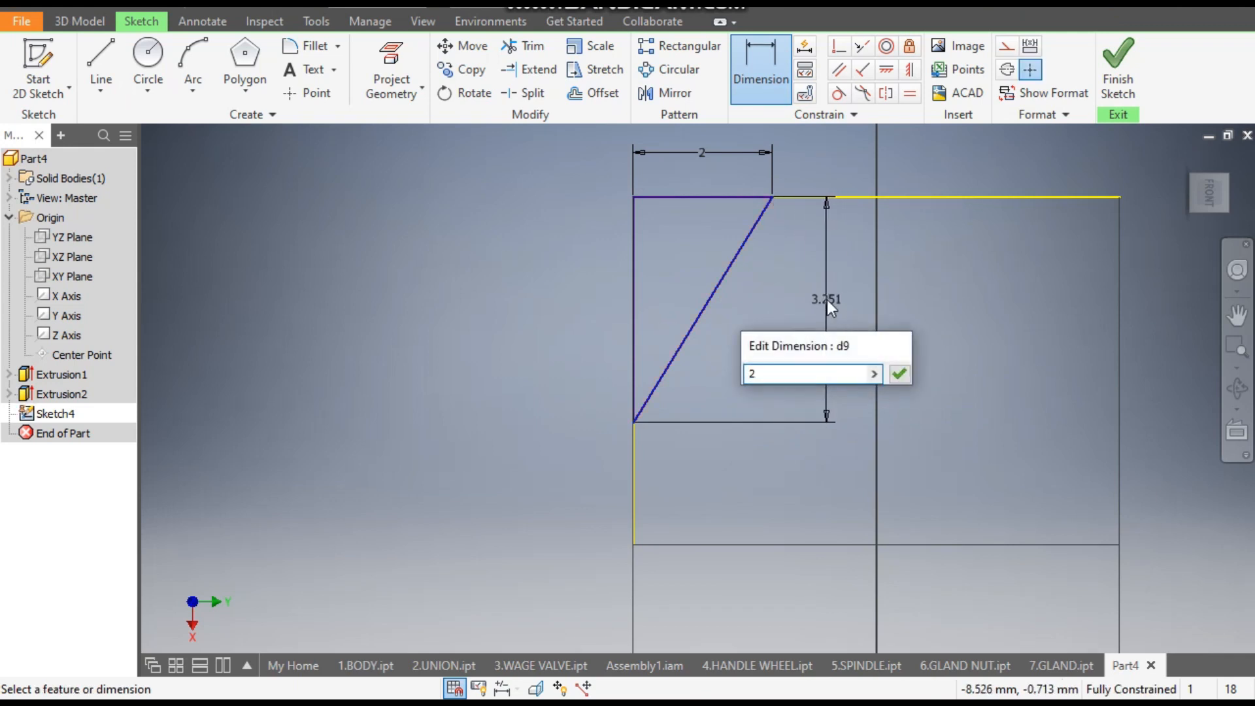
pyautogui.press('Return')
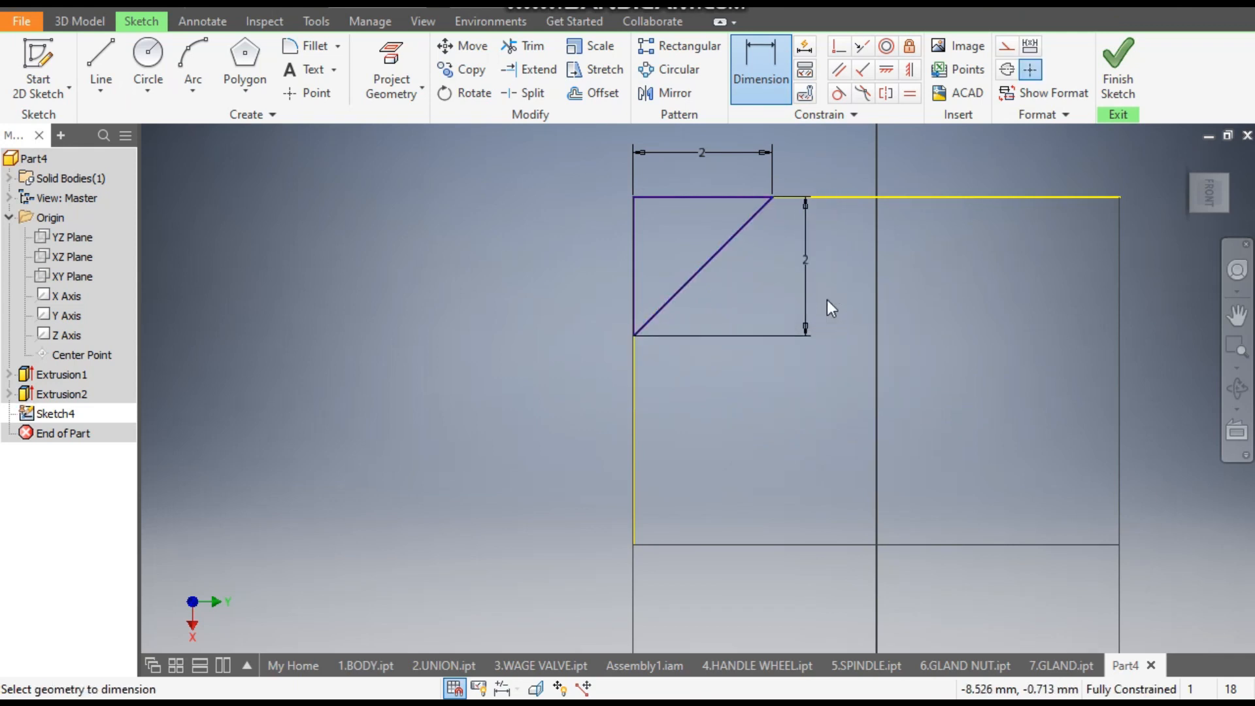
# - Draw a vertical line about 10 mm long from the top edge's midpoint down to the origin and convert it to construction geometry
pyautogui.click(101, 58)
pyautogui.scroll(3, 249, 141)
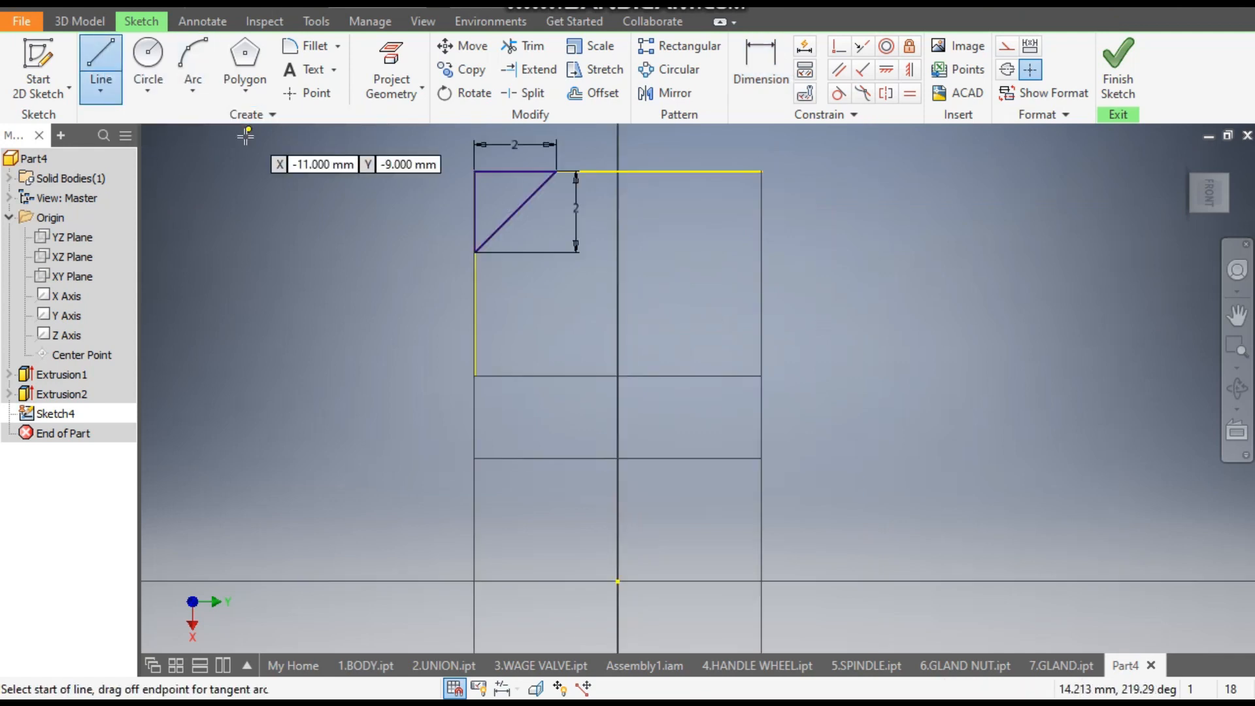
pyautogui.click(618, 172)
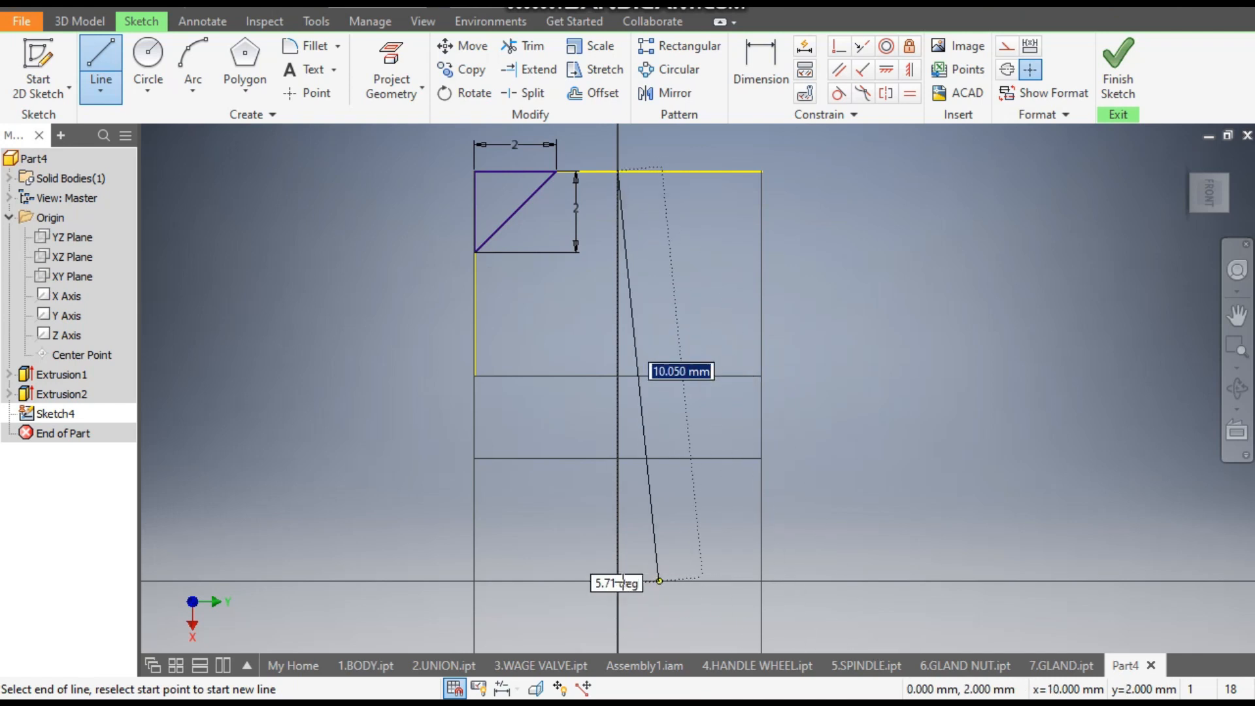
pyautogui.click(618, 582)
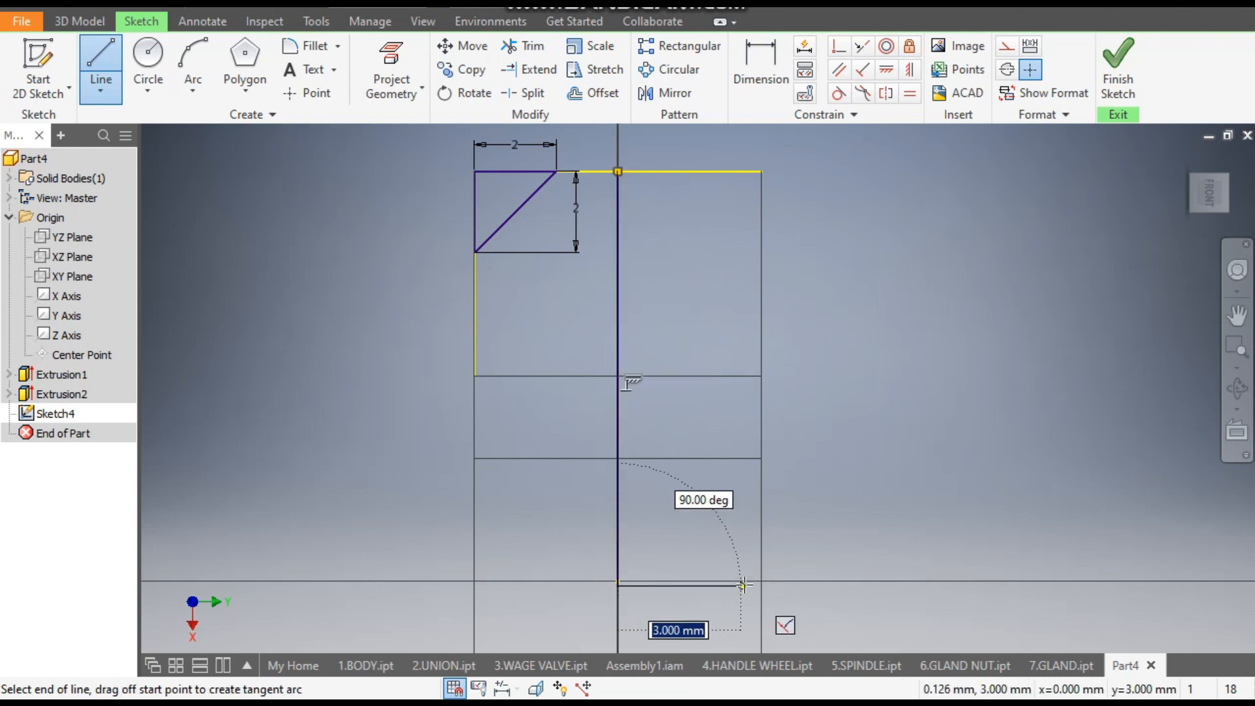
pyautogui.press('Escape')
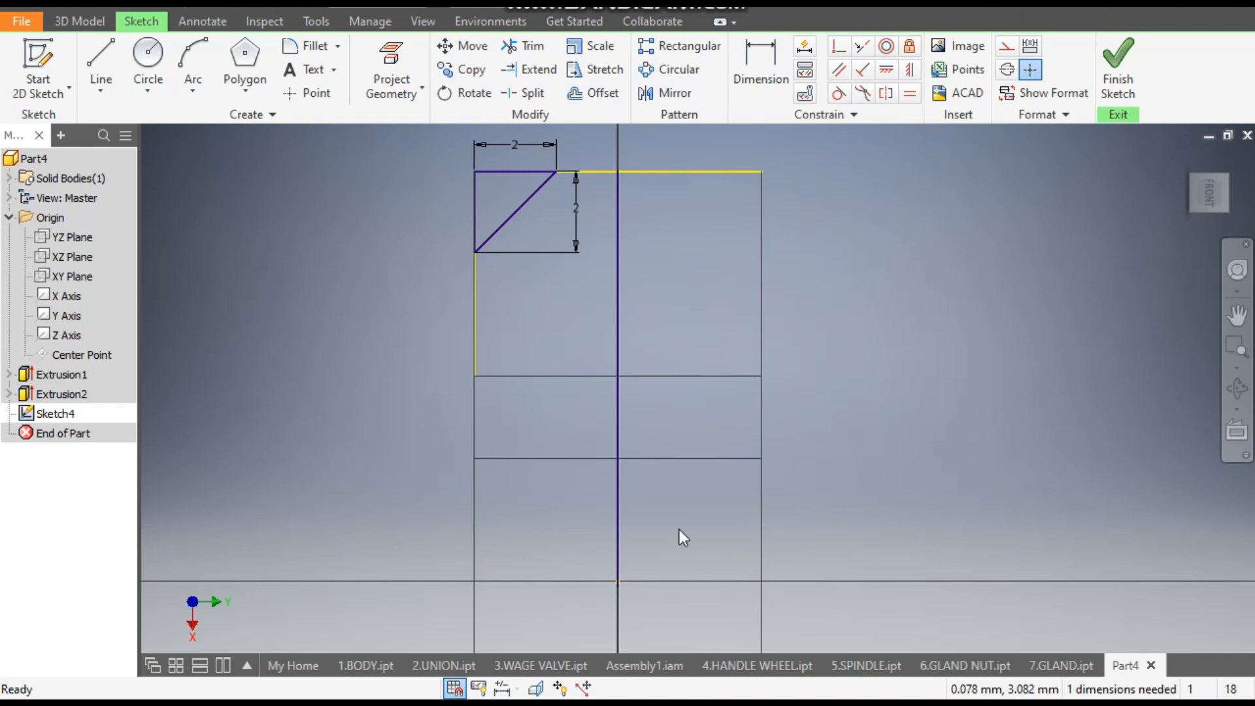
pyautogui.click(619, 340)
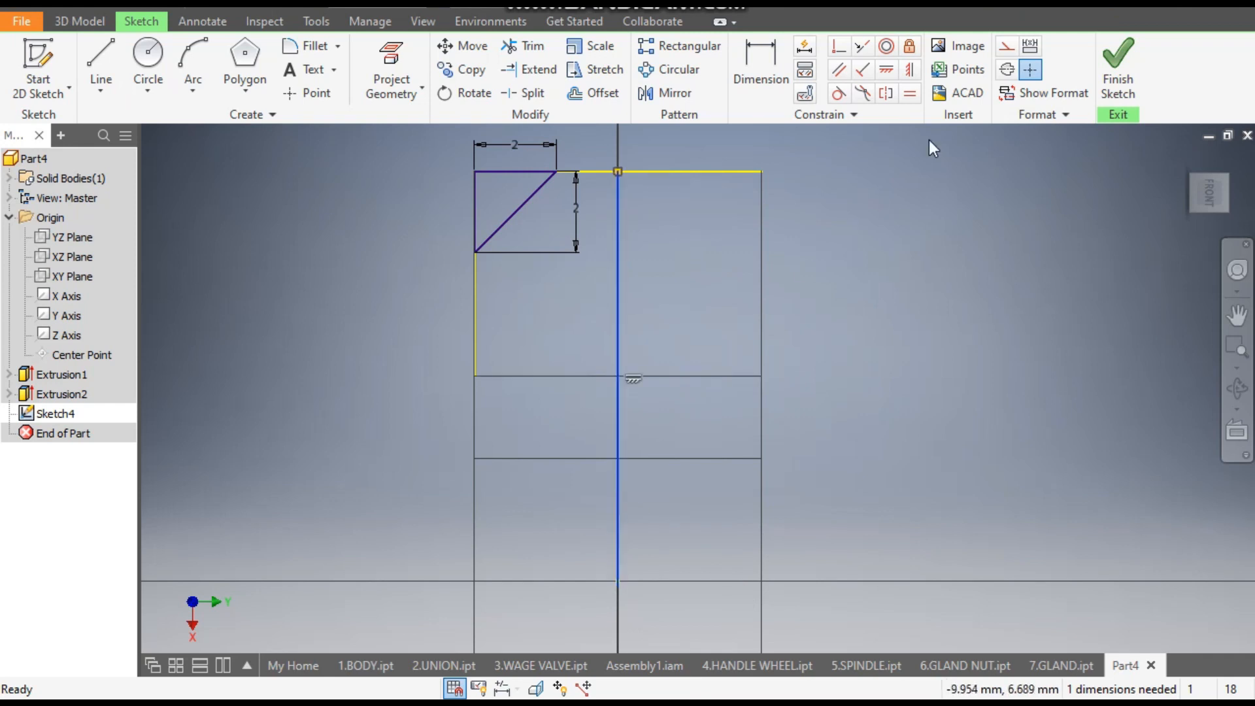
pyautogui.click(1006, 50)
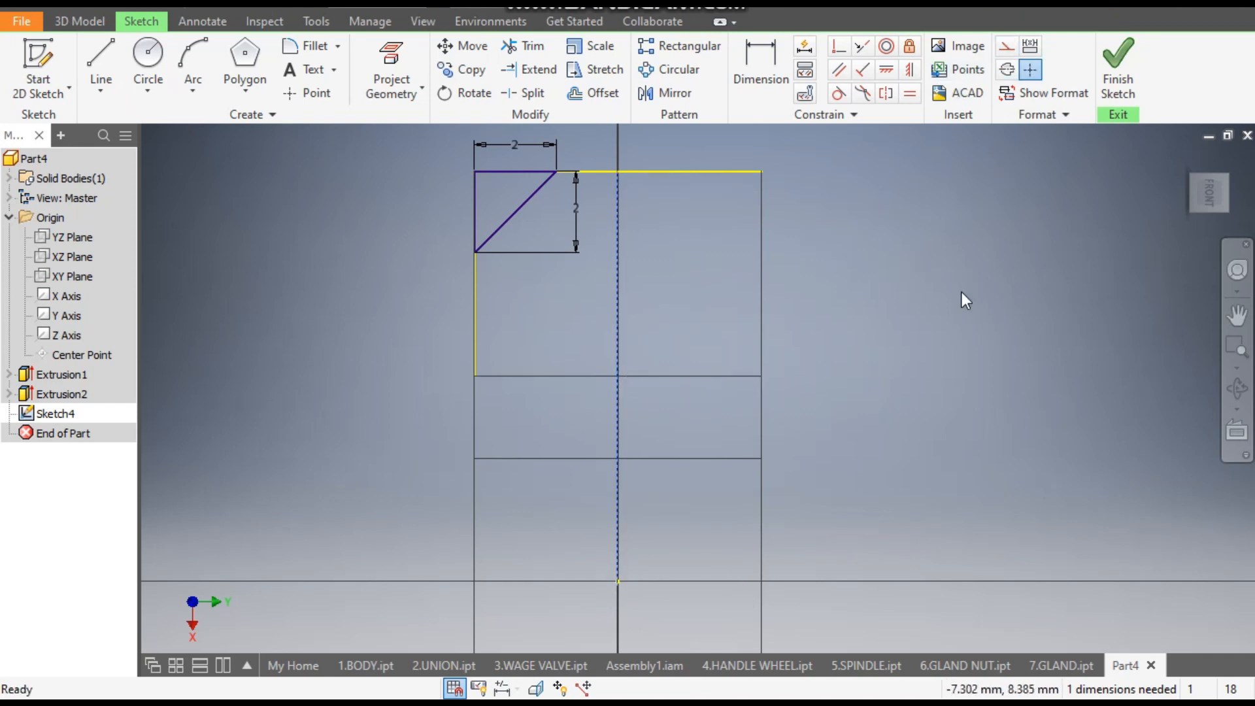
# - Convert the projected top edge and the projected left edge below the triangle to construction lines
pyautogui.click(692, 172)
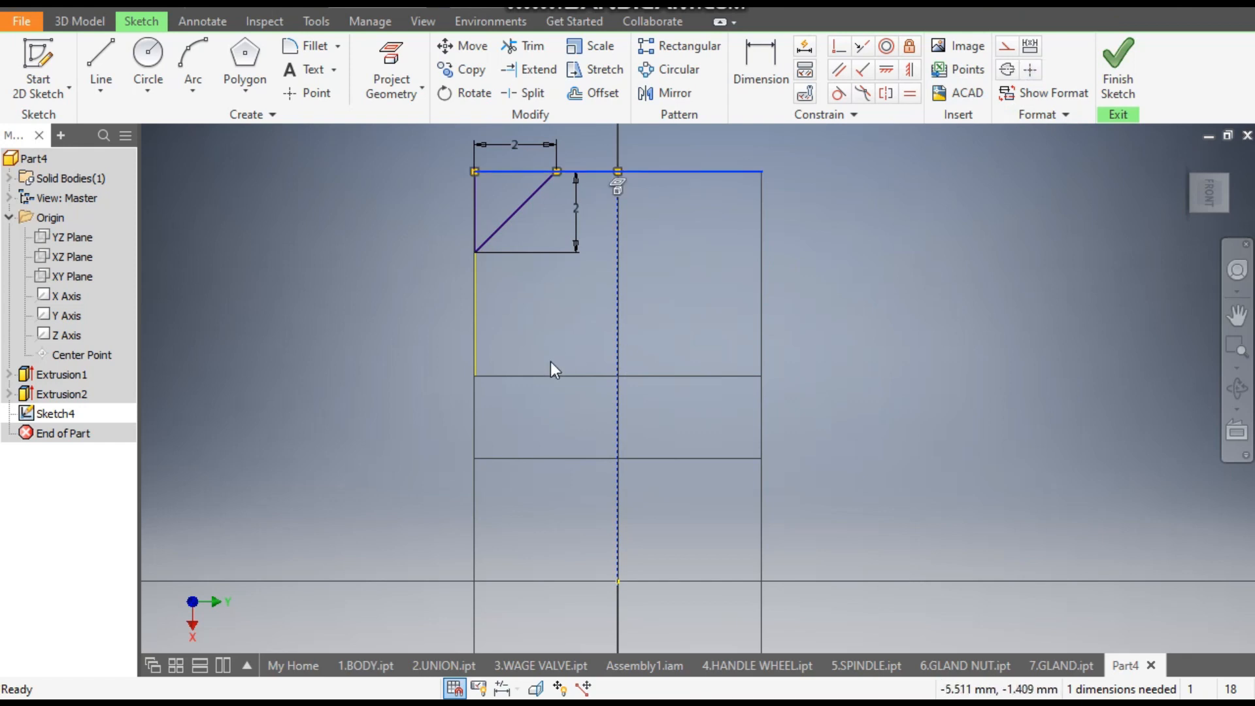
pyautogui.keyDown('ctrl'); pyautogui.click(476, 342); pyautogui.keyUp('ctrl')
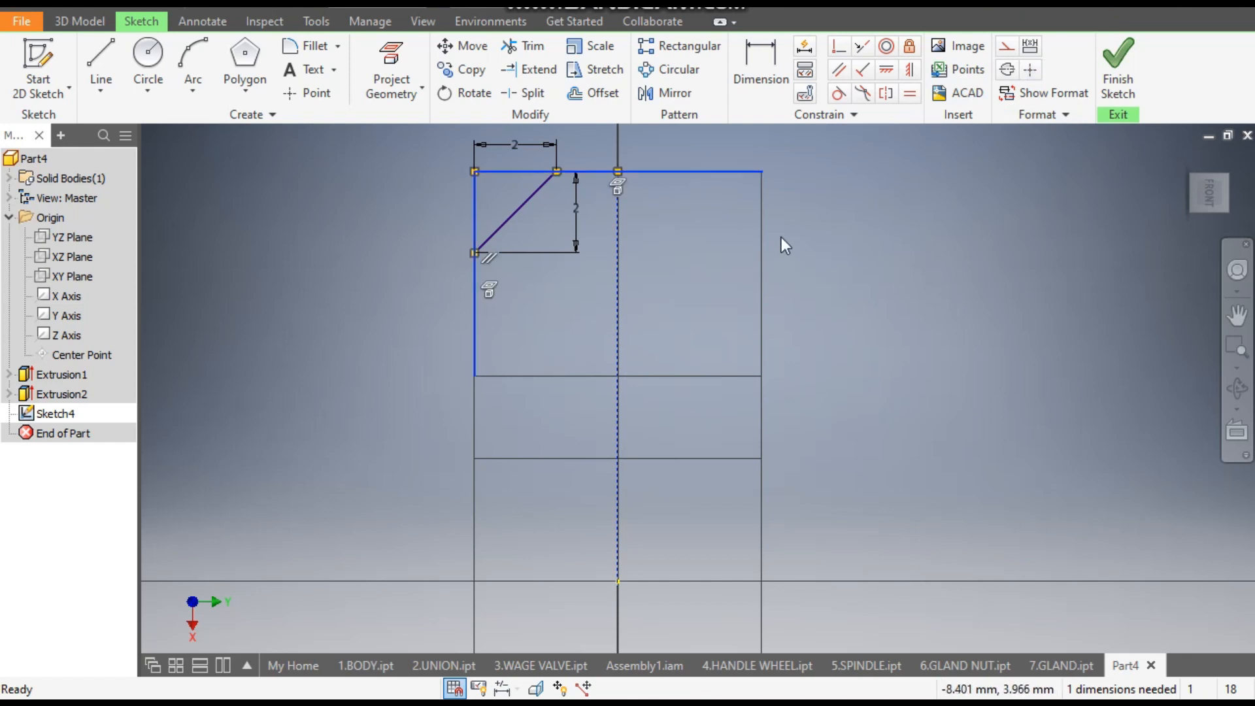
pyautogui.click(1007, 46)
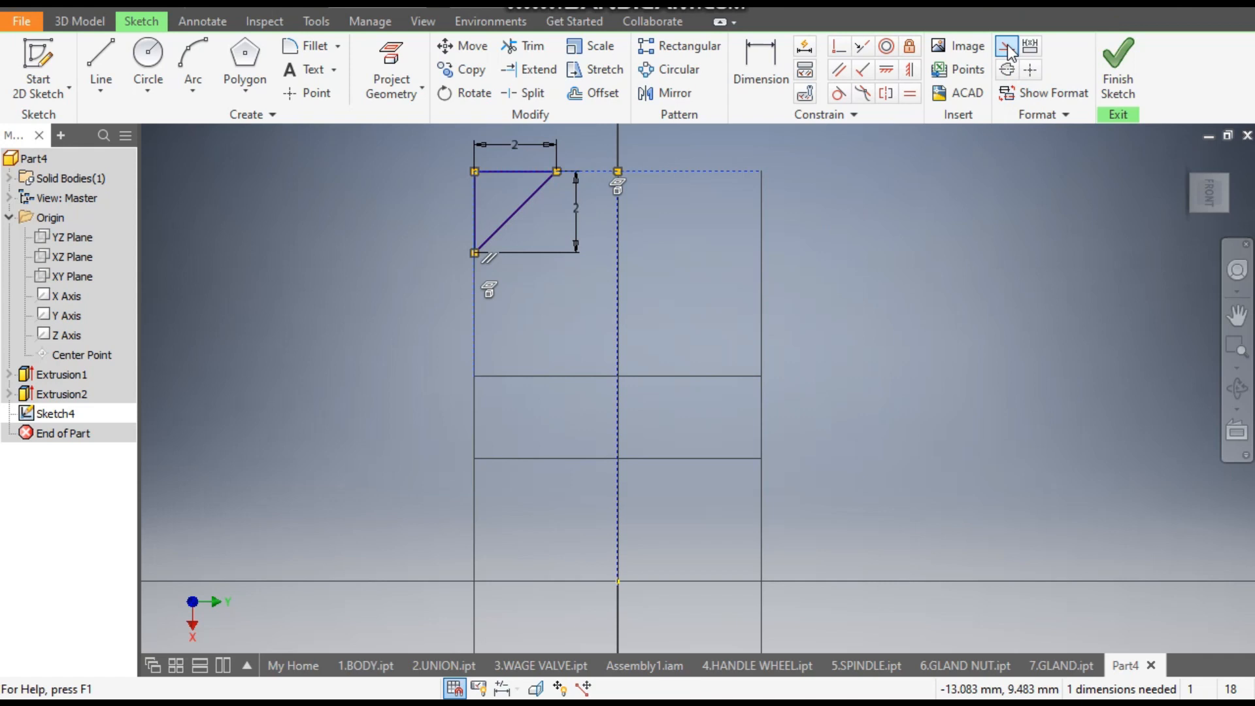
pyautogui.click(943, 236)
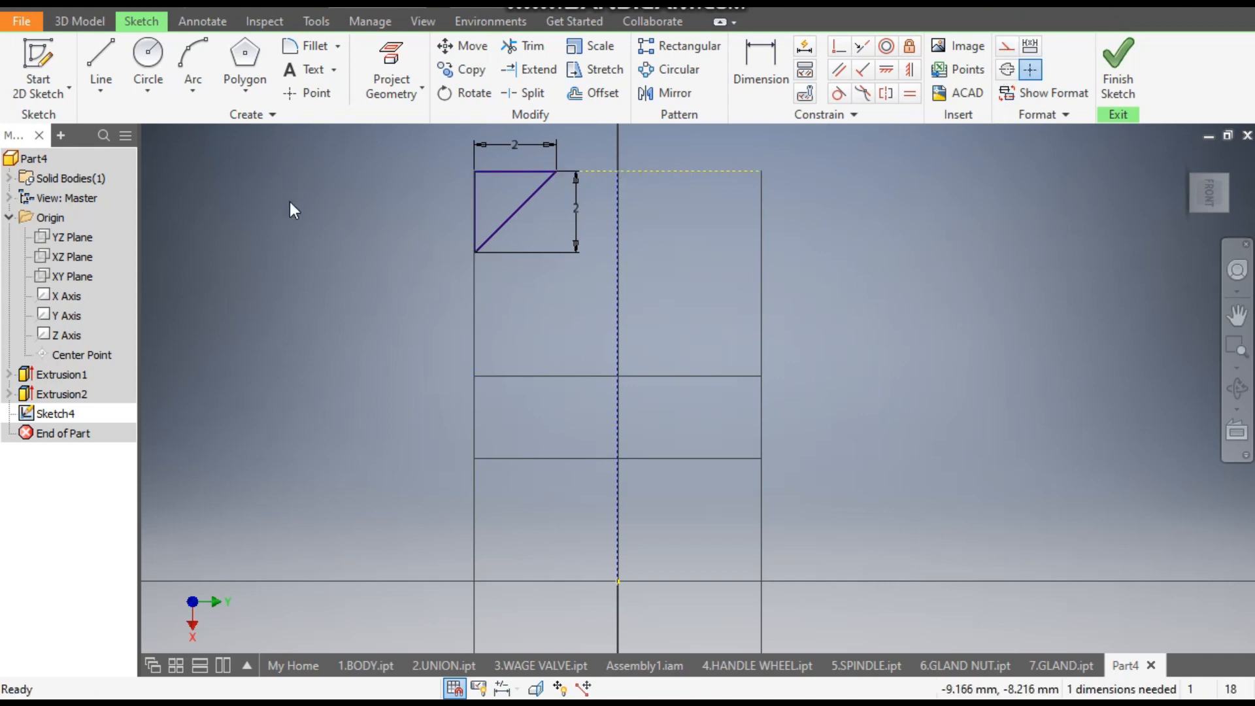
# - Mirror the corner triangle about the vertical construction line onto the nut's opposite corner
pyautogui.click(670, 93)
pyautogui.moveTo(590, 216); pyautogui.dragTo(472, 317)
pyautogui.click(261, 183)
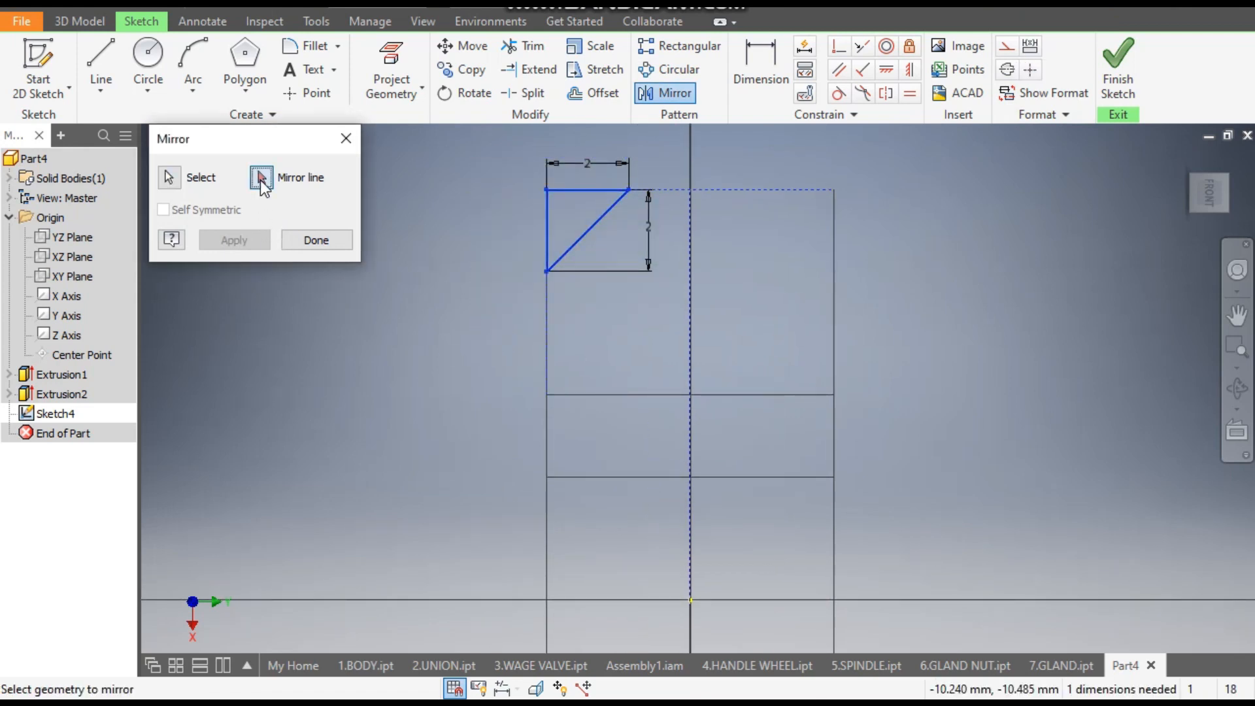
pyautogui.click(690, 267)
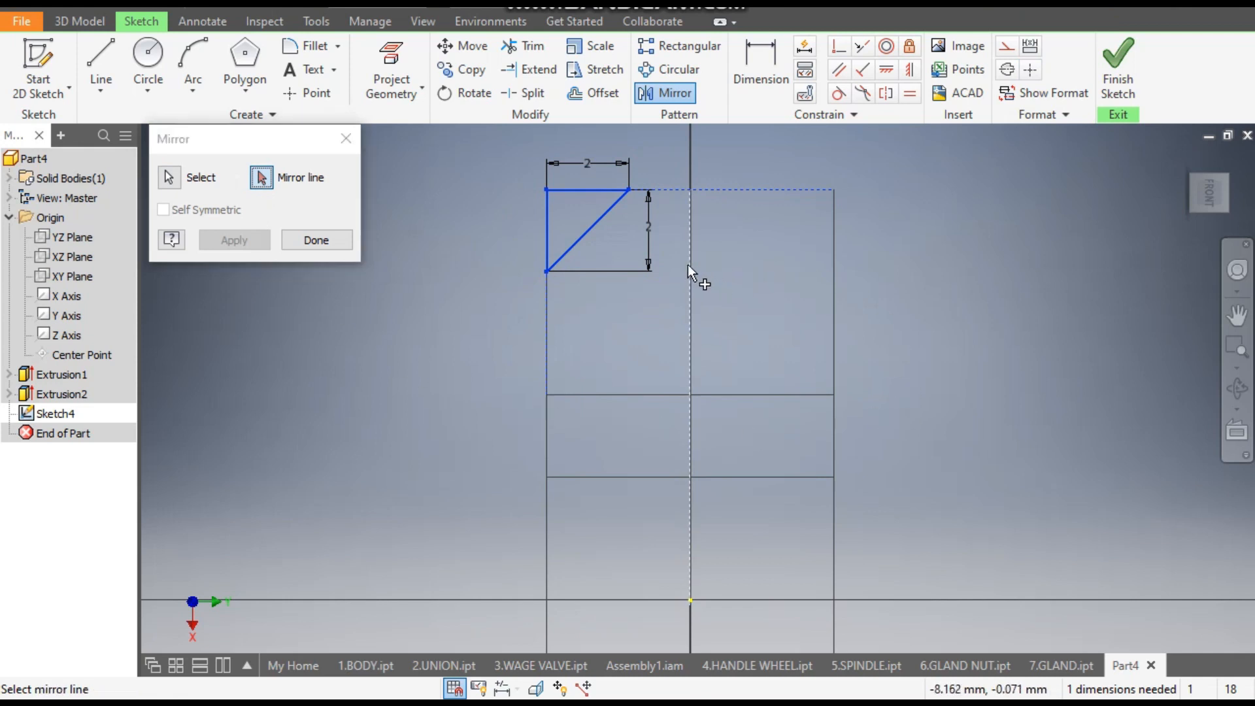
pyautogui.click(253, 241)
pyautogui.click(301, 241)
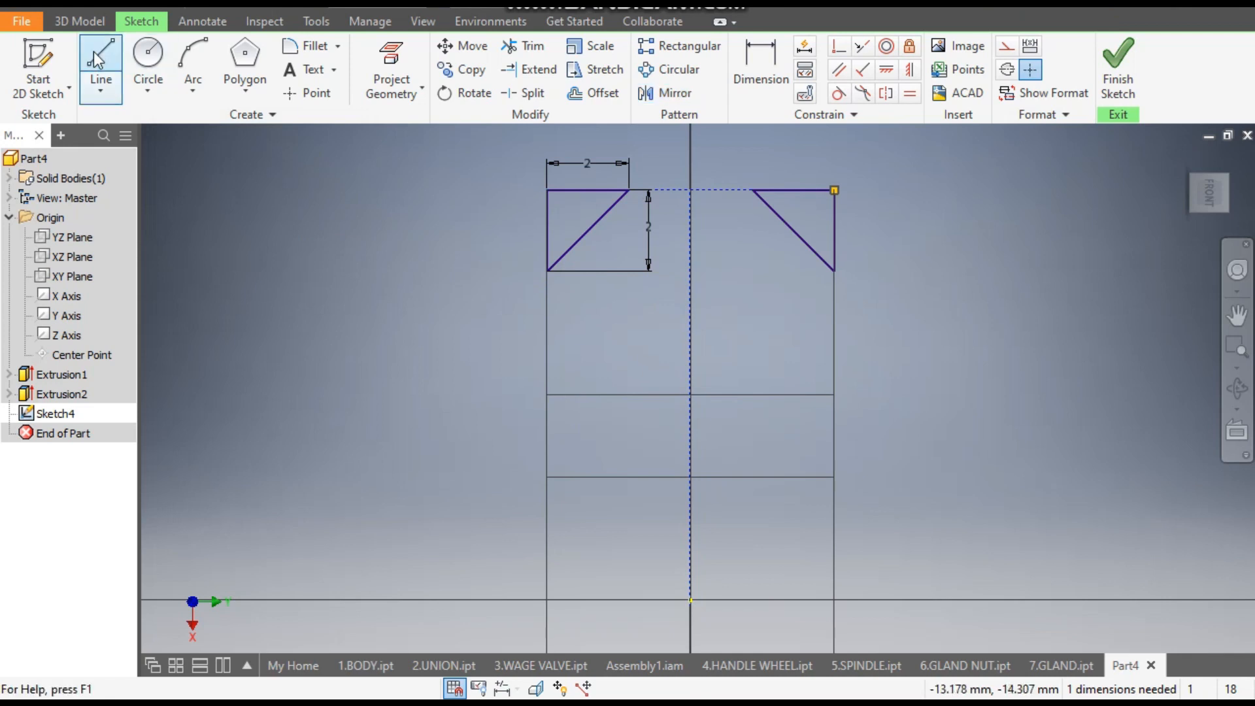
# - Set up a full Revolve of both corner triangles about the Y axis as a cut
pyautogui.click(83, 25)
pyautogui.click(140, 62)
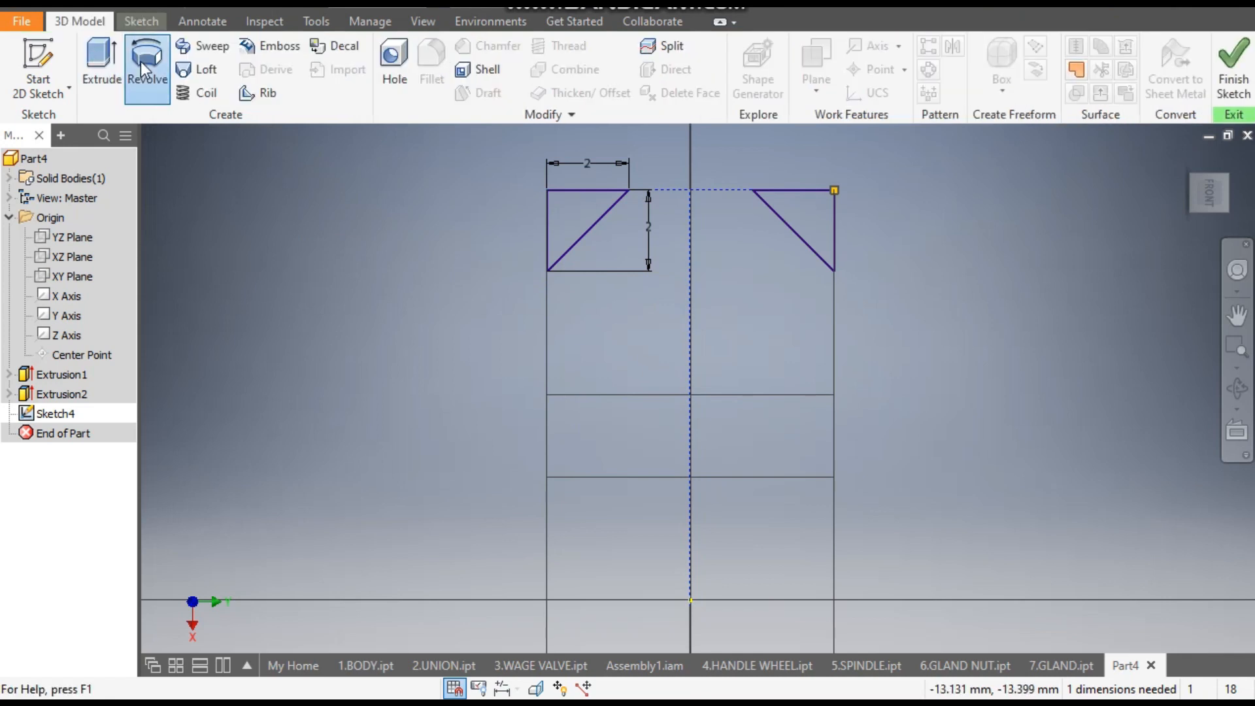
pyautogui.click(550, 248)
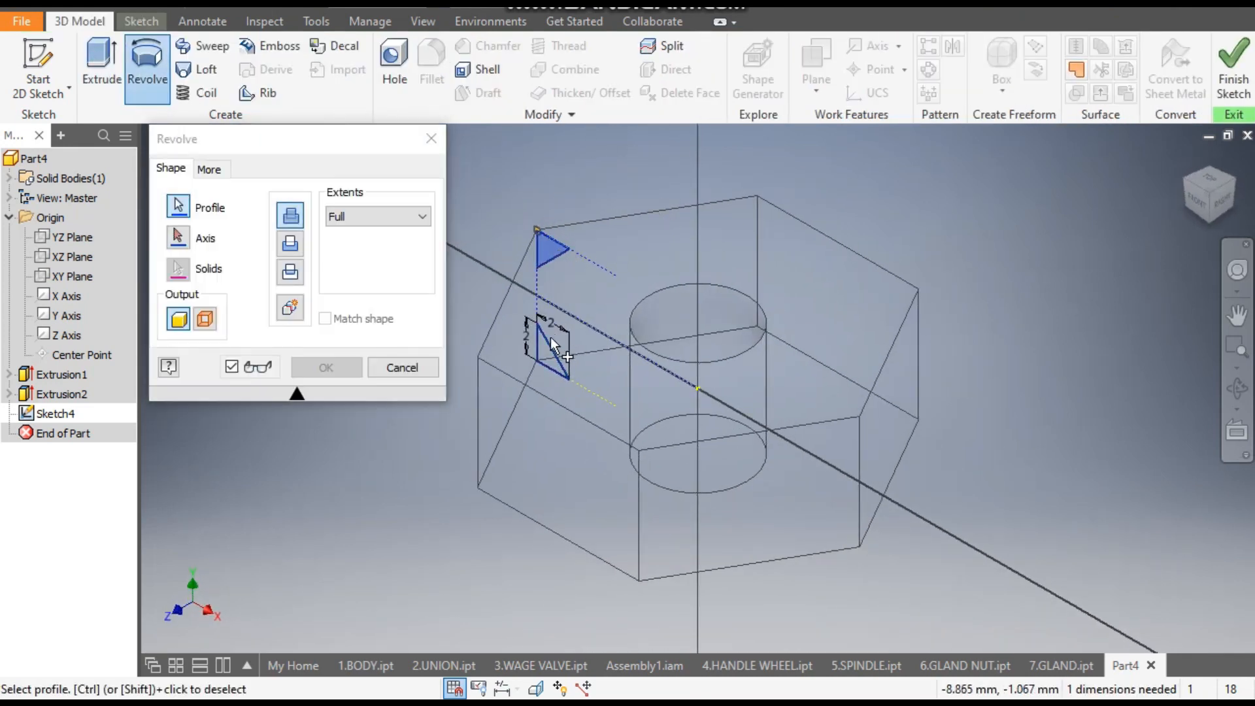
pyautogui.click(553, 353)
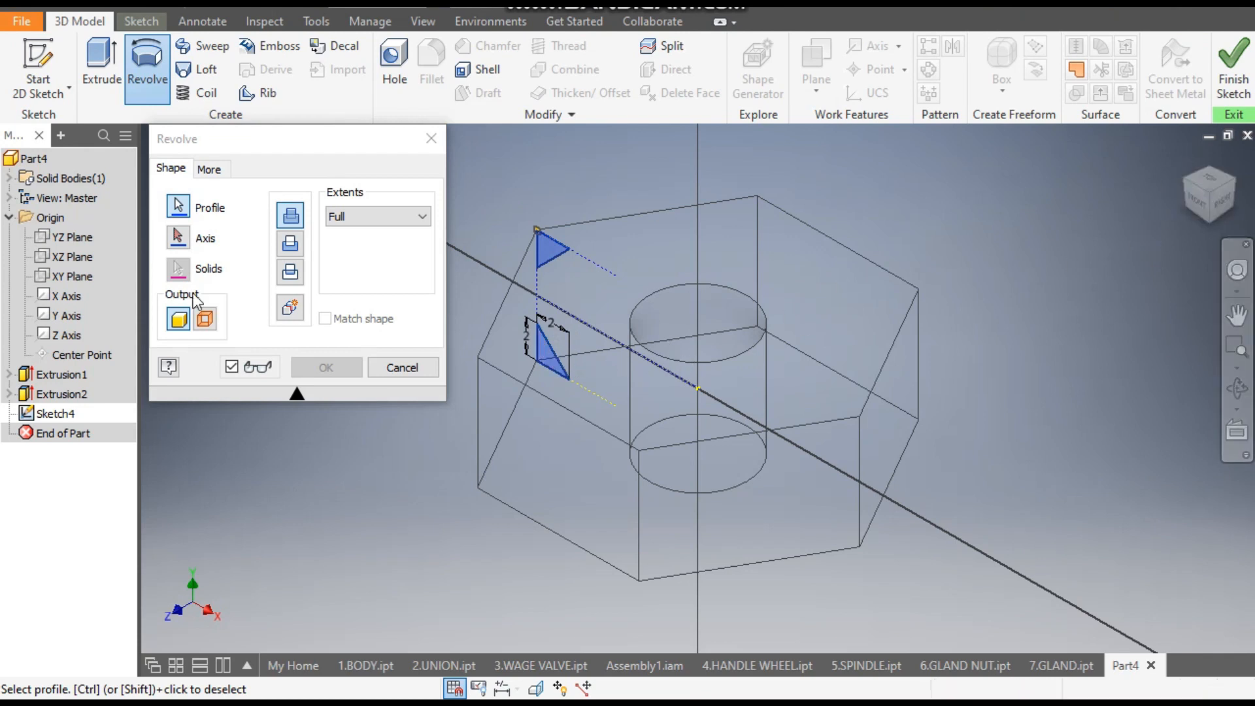
pyautogui.click(178, 239)
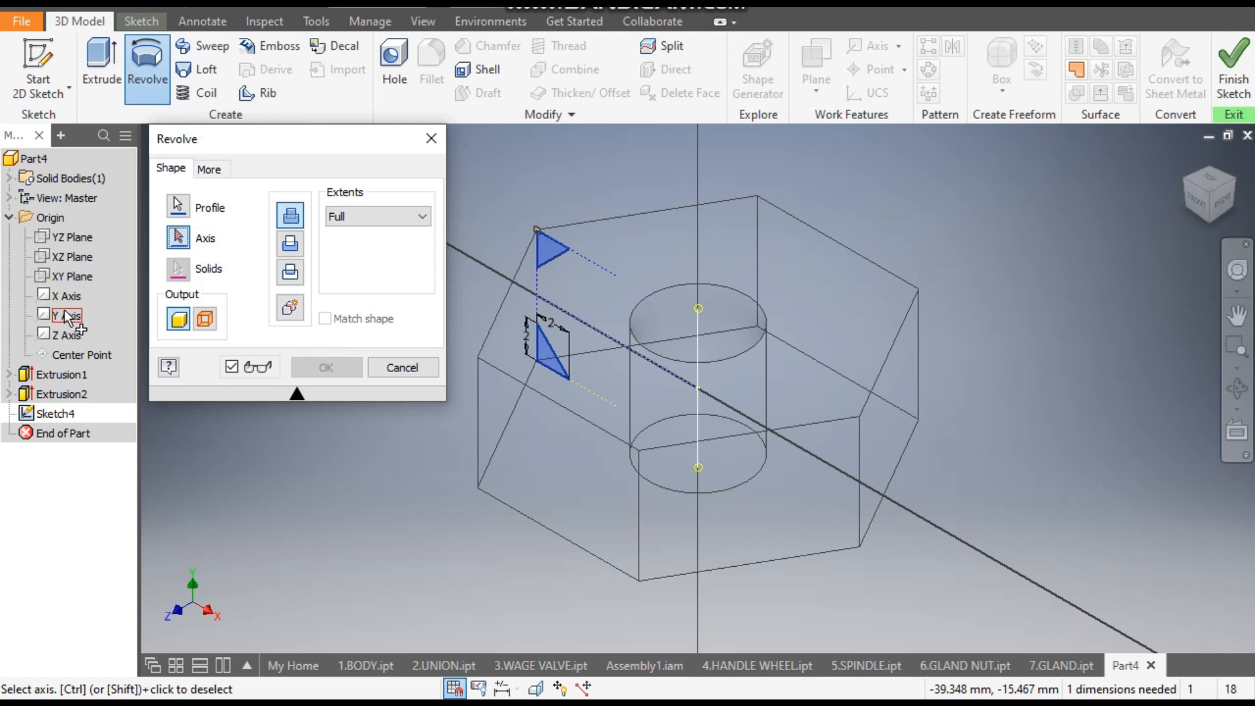
pyautogui.keyDown('shift'); pyautogui.moveTo(909, 357); pyautogui.dragTo(816, 427, button='middle'); pyautogui.keyUp('shift')
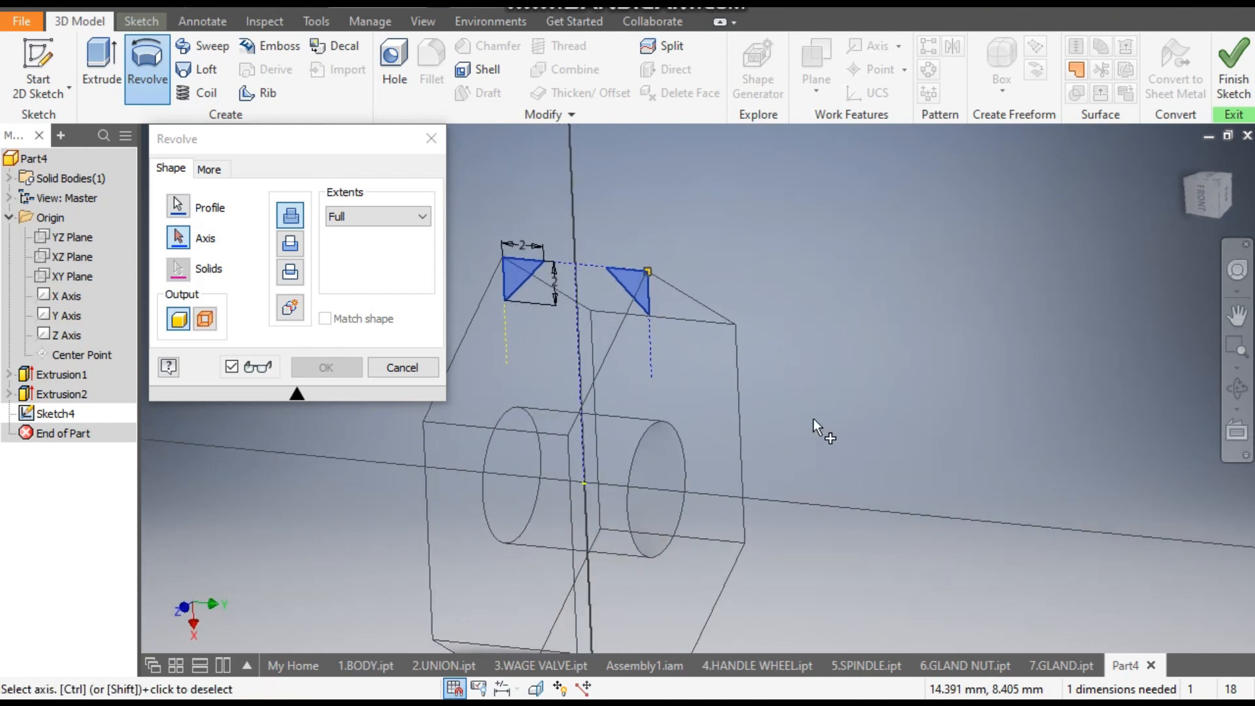
pyautogui.click(62, 315)
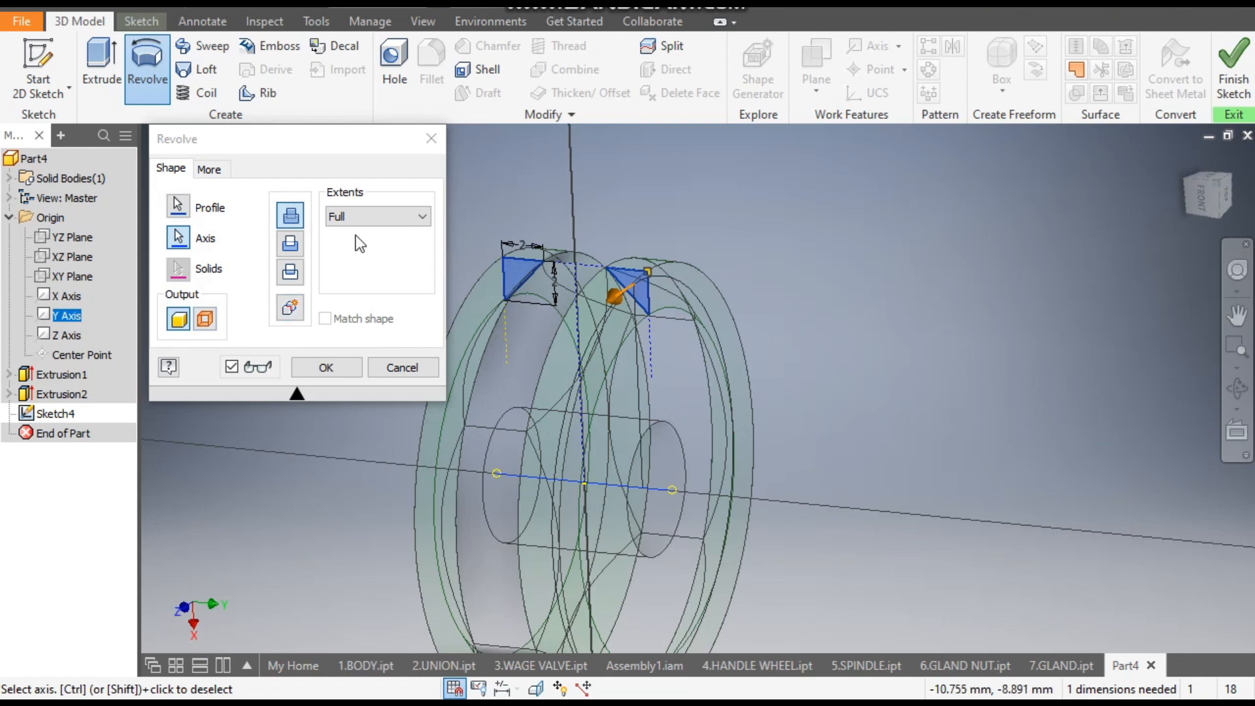
pyautogui.click(293, 245)
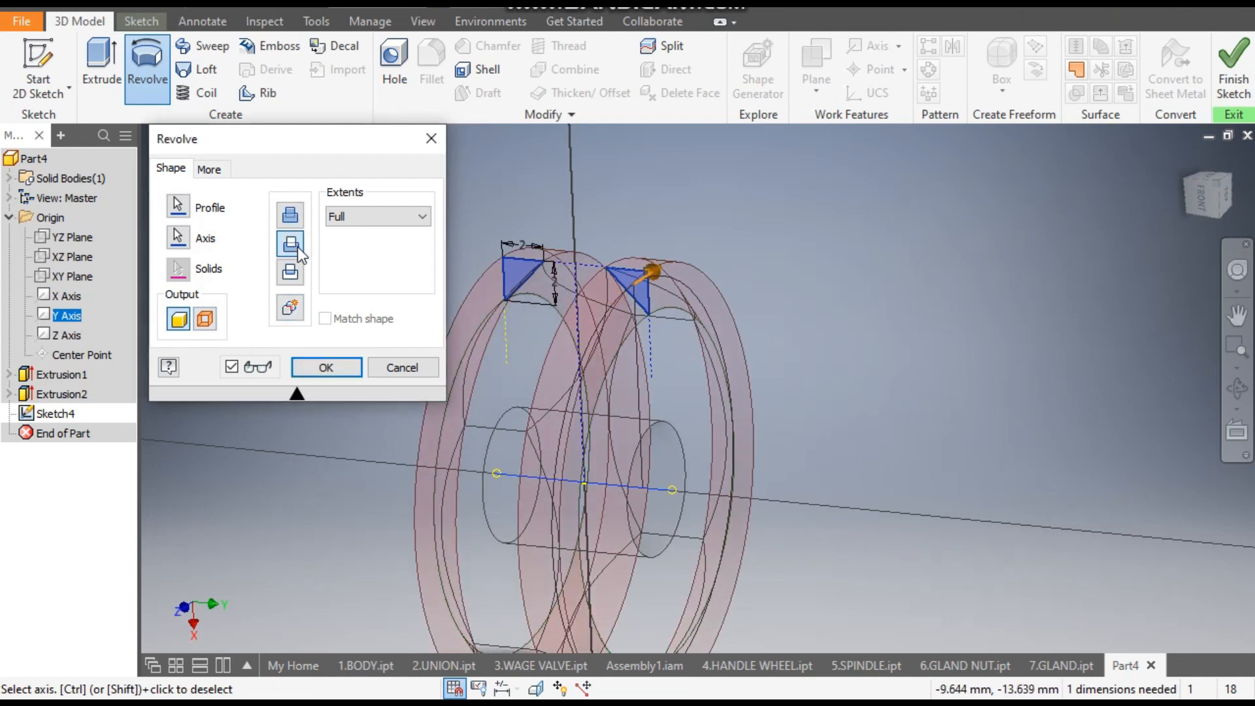
# - Switch the visual style to Shaded with Edges and complete the revolved cut on the nut's corners
pyautogui.click(423, 24)
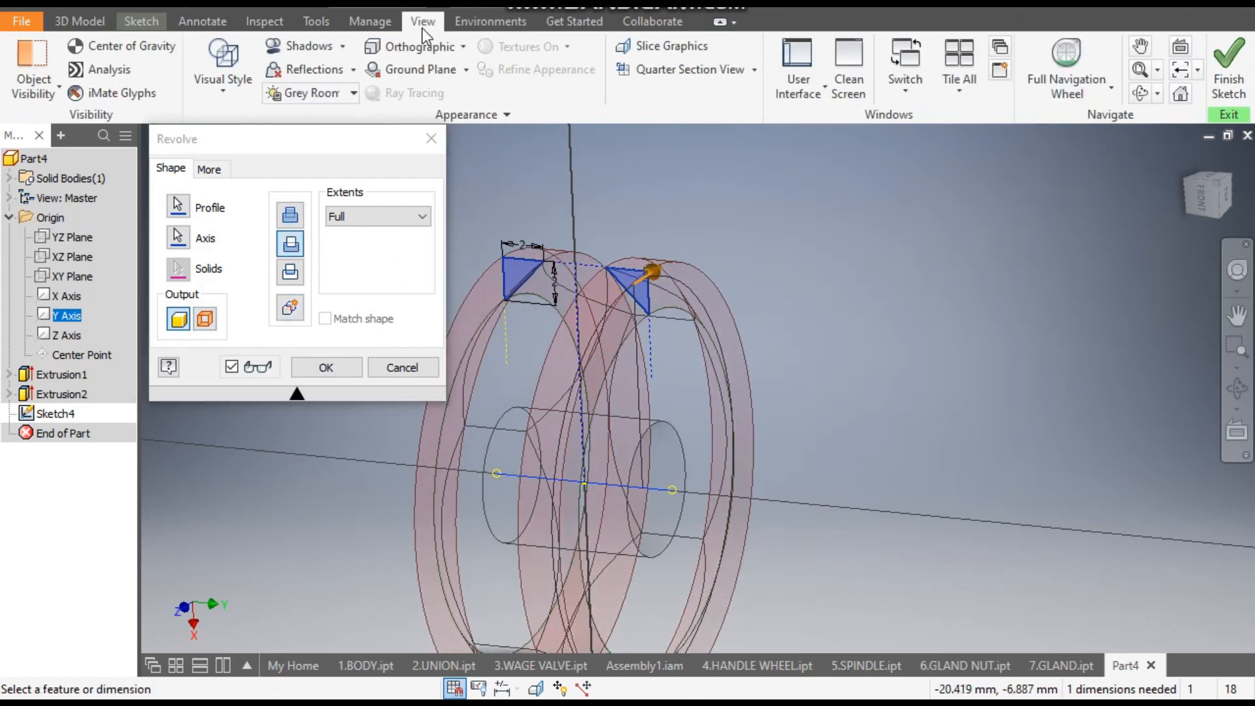
pyautogui.click(210, 82)
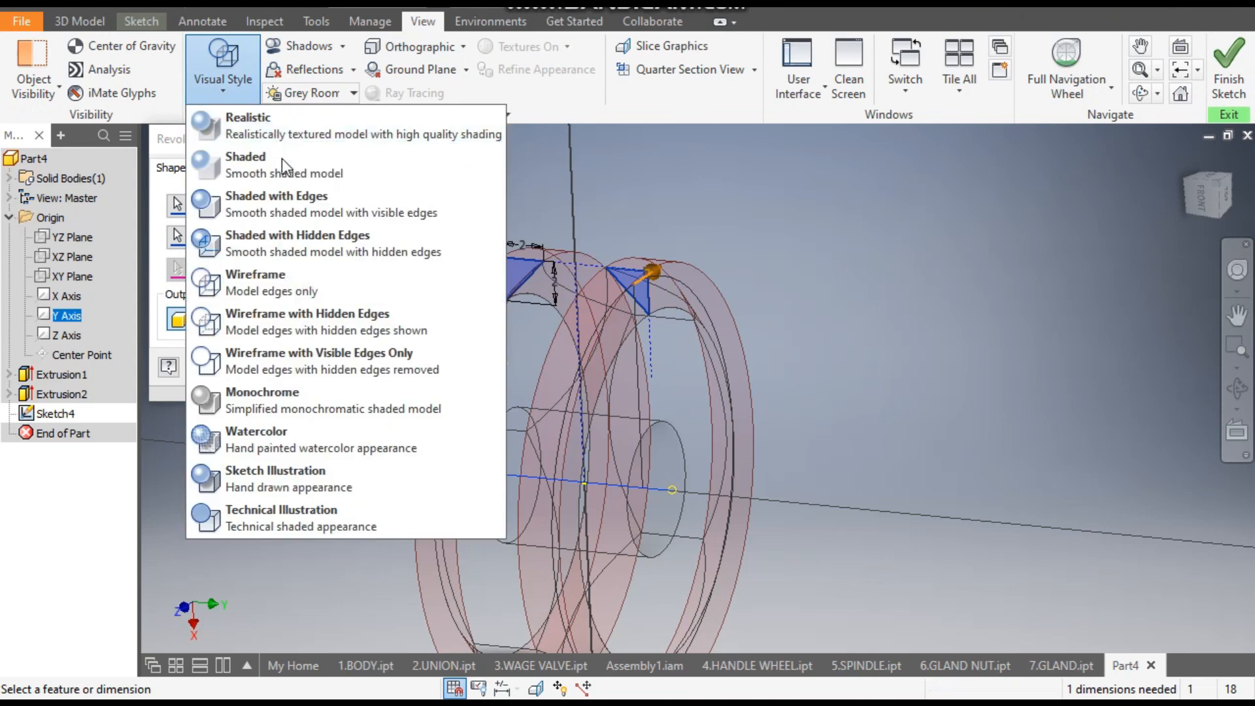
pyautogui.click(276, 199)
pyautogui.moveTo(853, 298); pyautogui.dragTo(984, 250, button='middle')
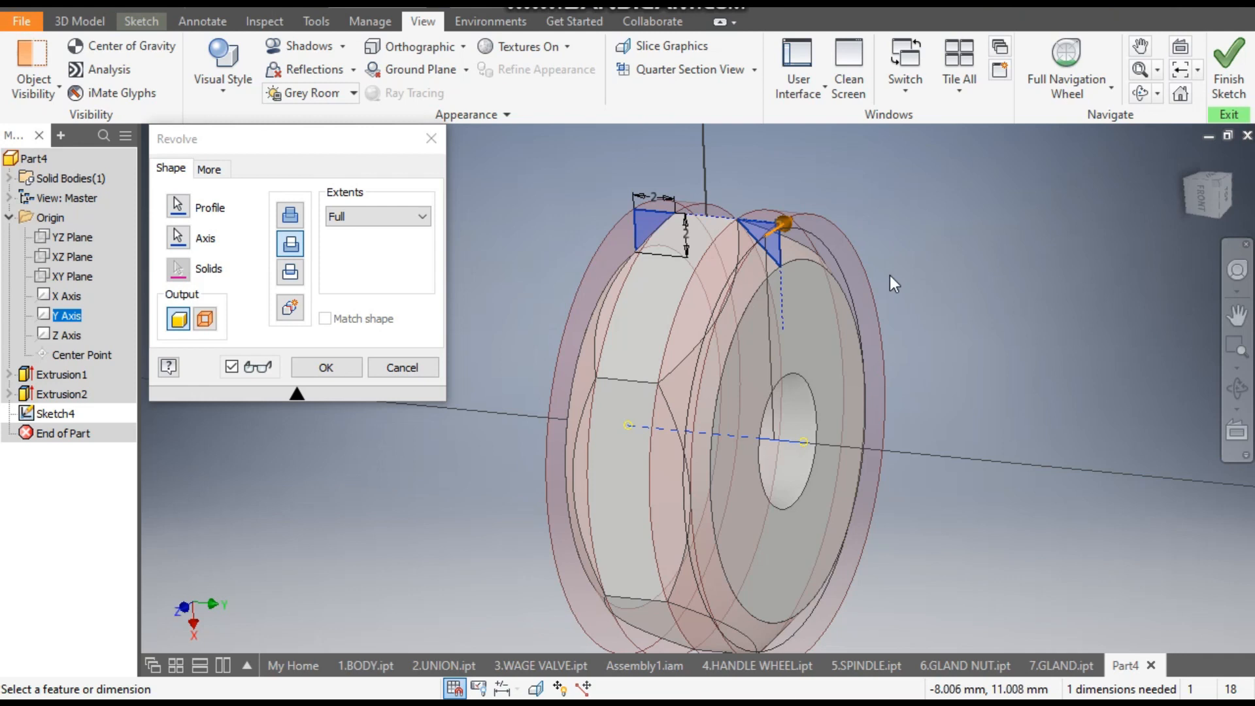
pyautogui.click(336, 369)
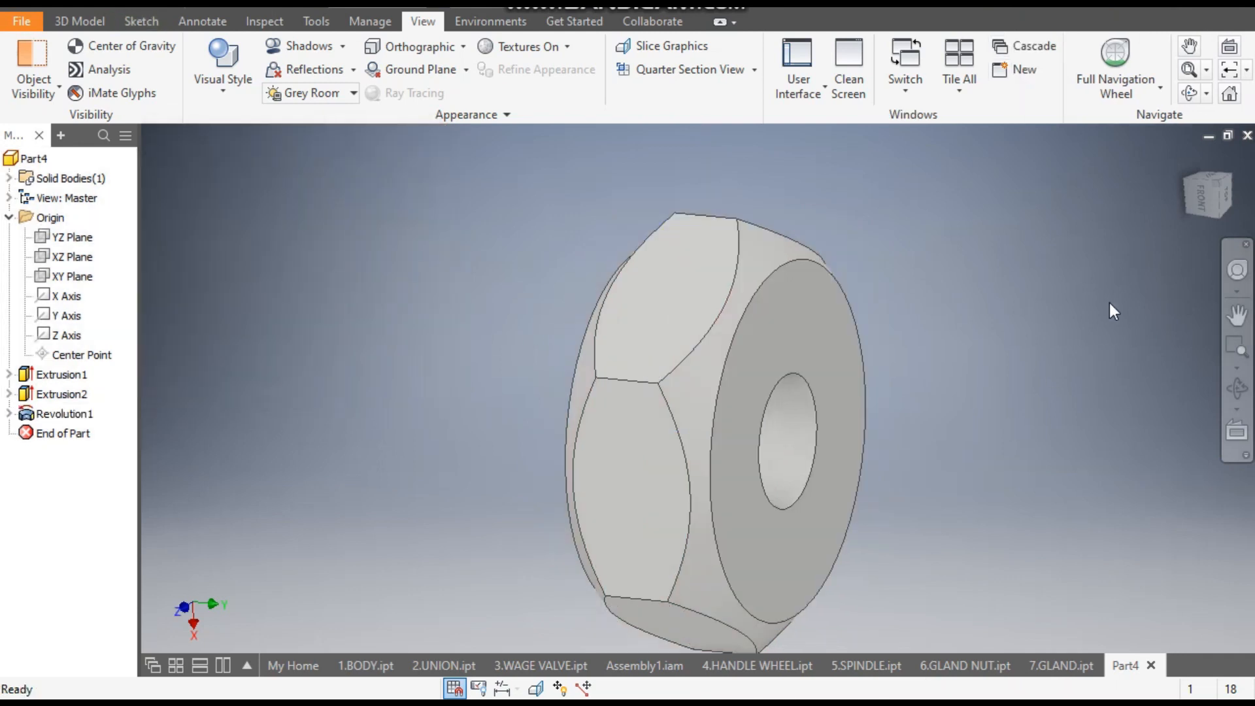
# - Return the nut to the home view and apply the Opal appearance from the Autodesk Appearance Library
pyautogui.click(1199, 197)
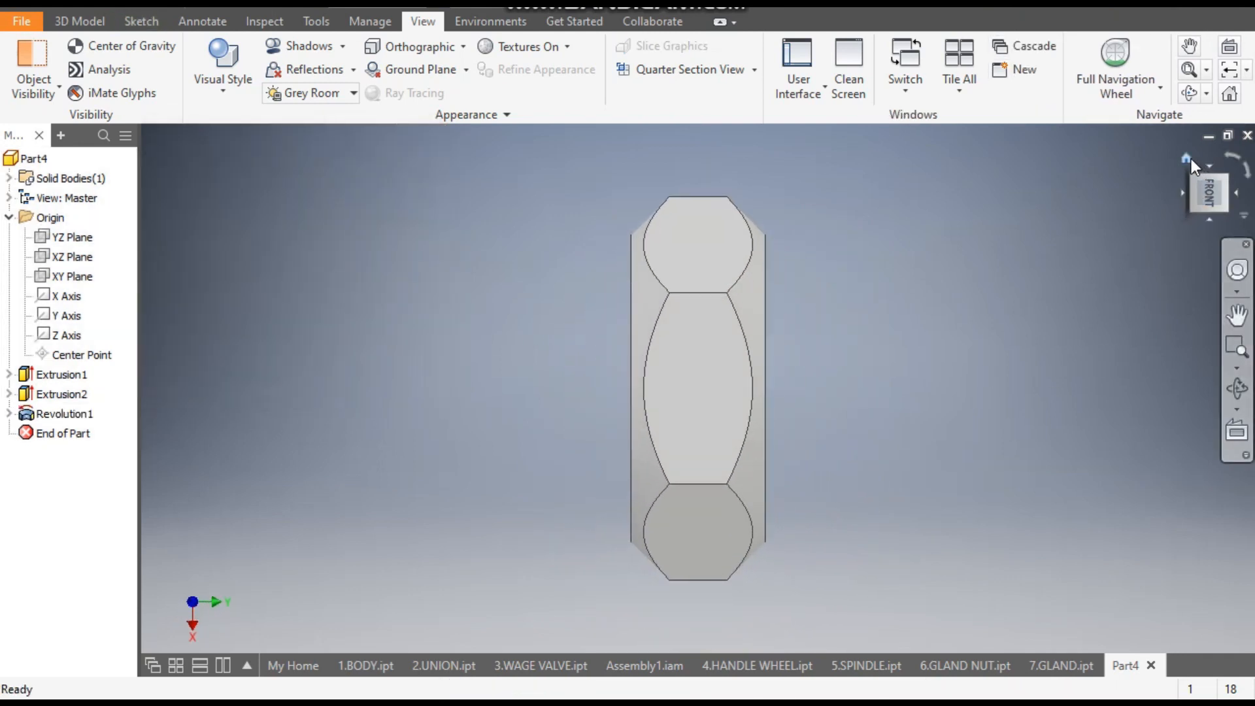
pyautogui.click(1186, 157)
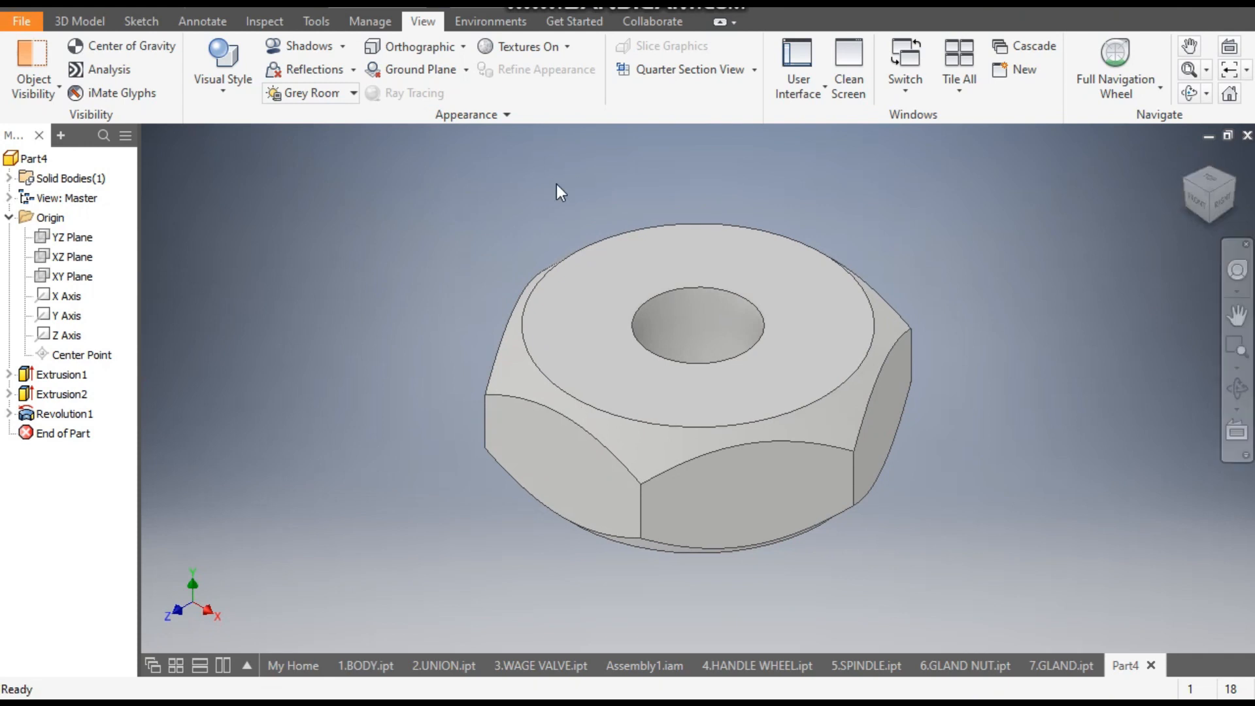
pyautogui.click(492, 13)
pyautogui.scroll(-8, 552, 350)
pyautogui.scroll(-9, 552, 350)
pyautogui.press('o')
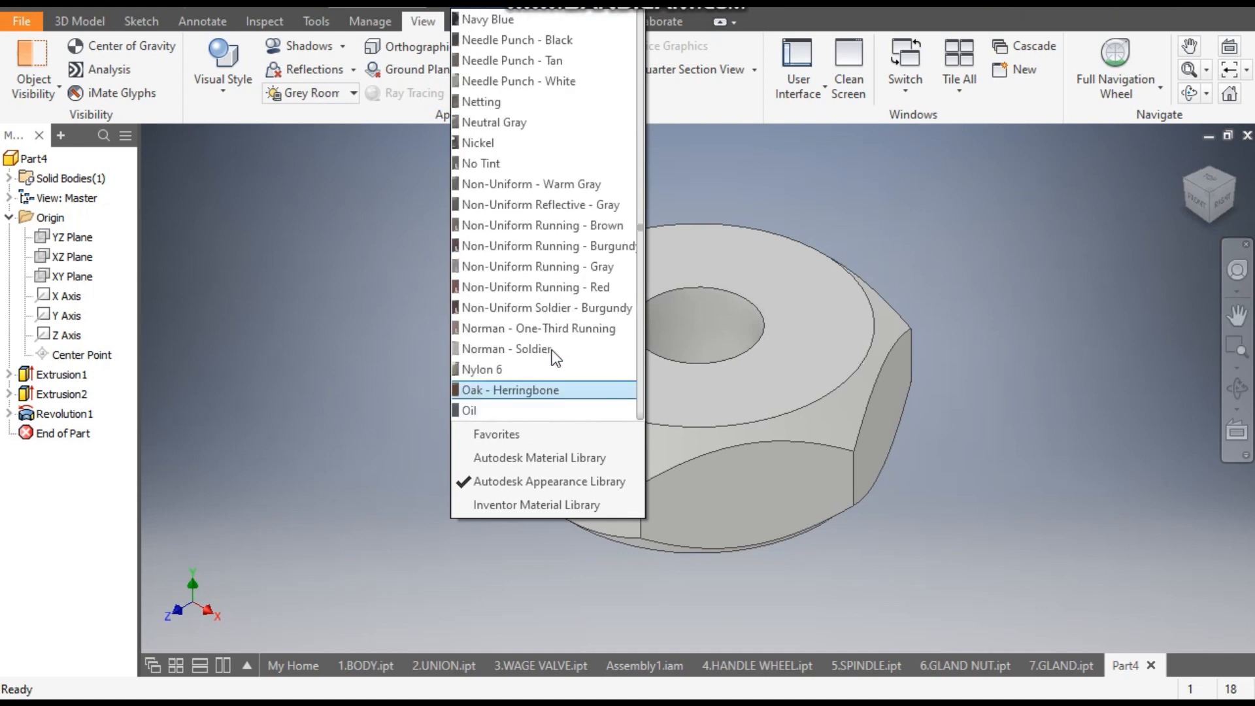
pyautogui.press('p')
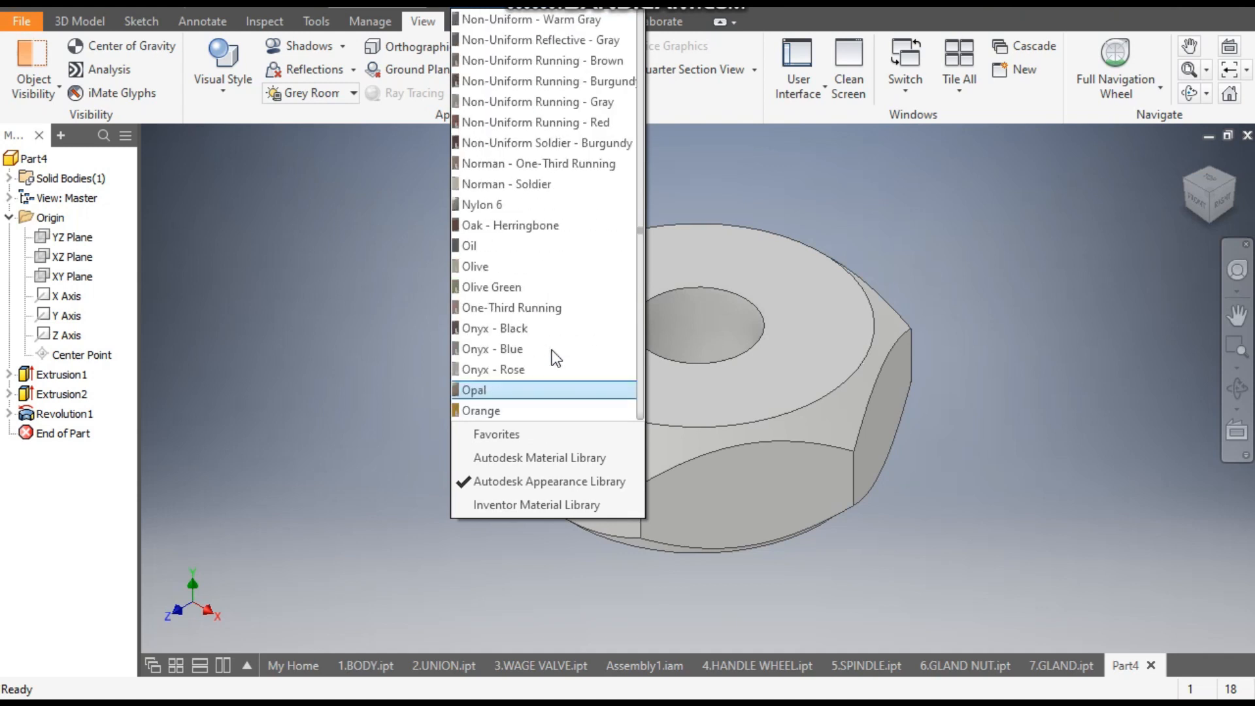
pyautogui.click(503, 390)
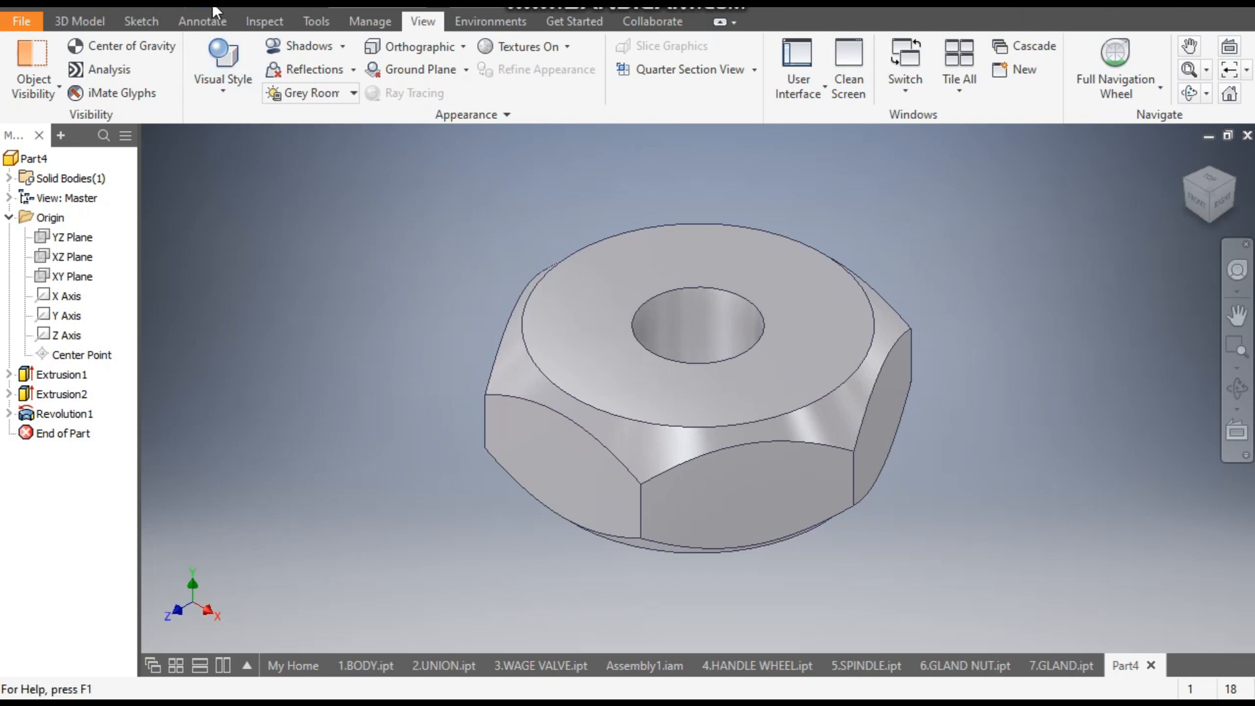
# - Save the part as 8.NUT in the gate valve 2 folder
pyautogui.click(108, 3)
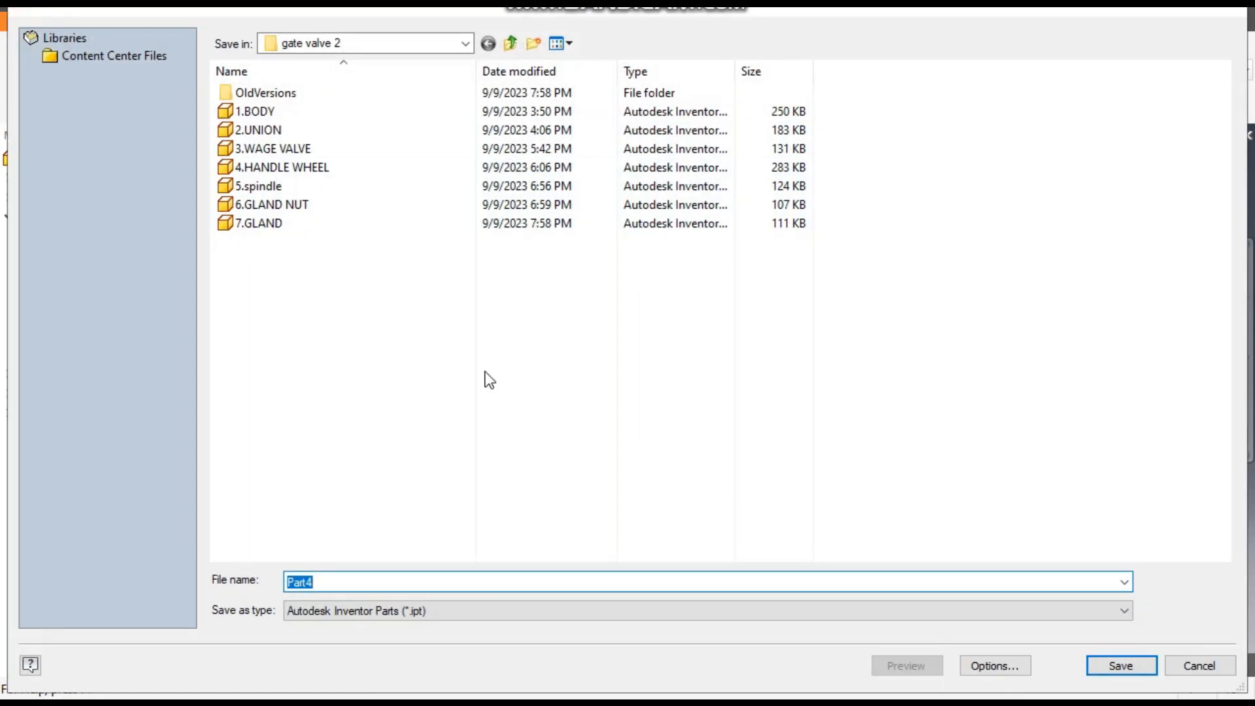
pyautogui.write('8.')
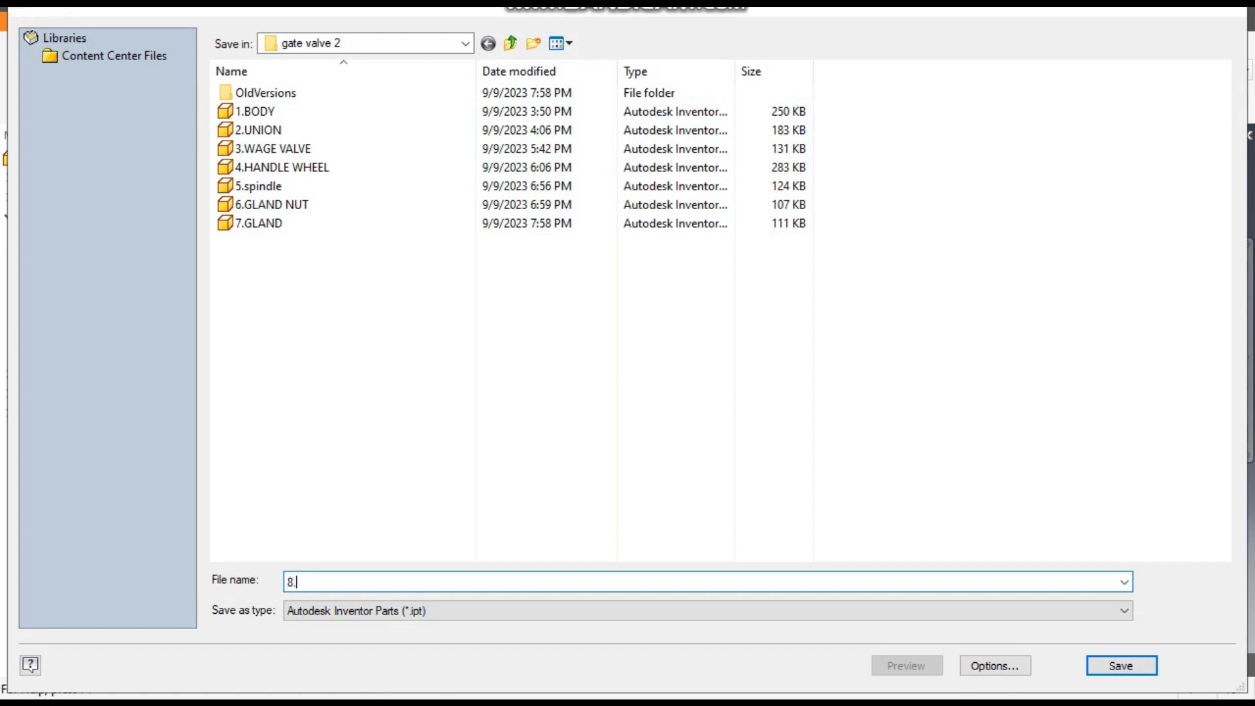
pyautogui.write('NUT')
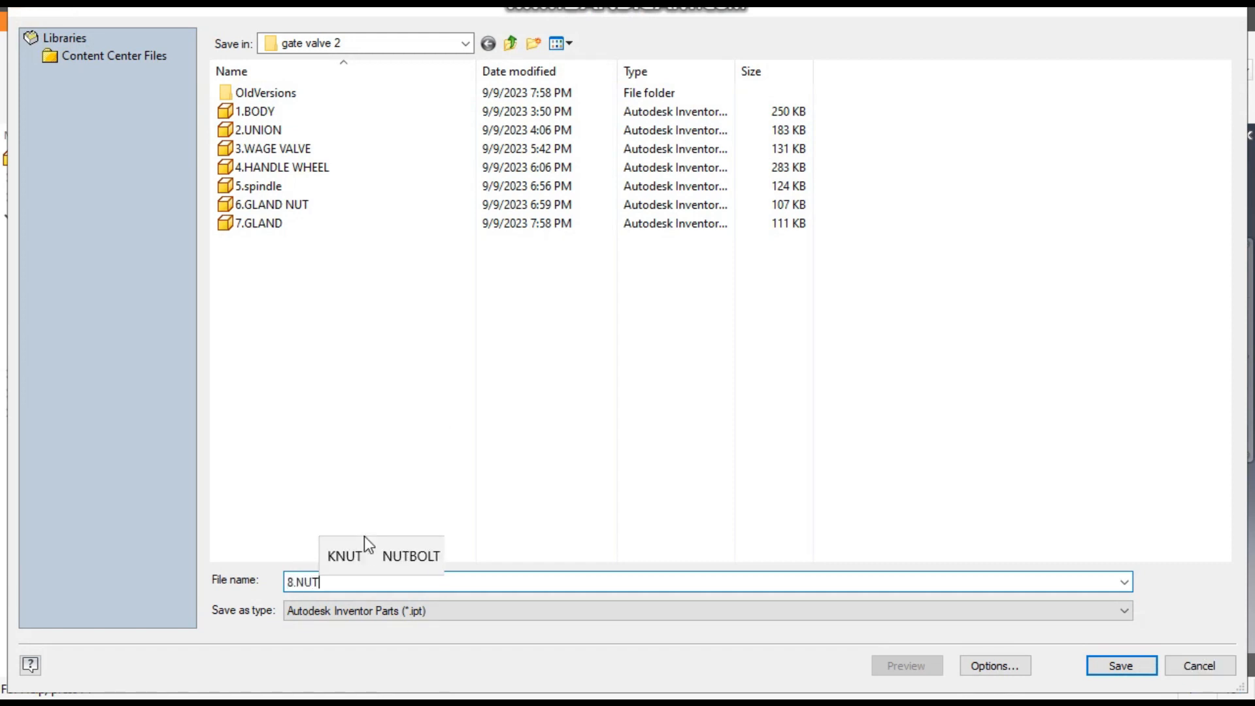
pyautogui.press('Return')
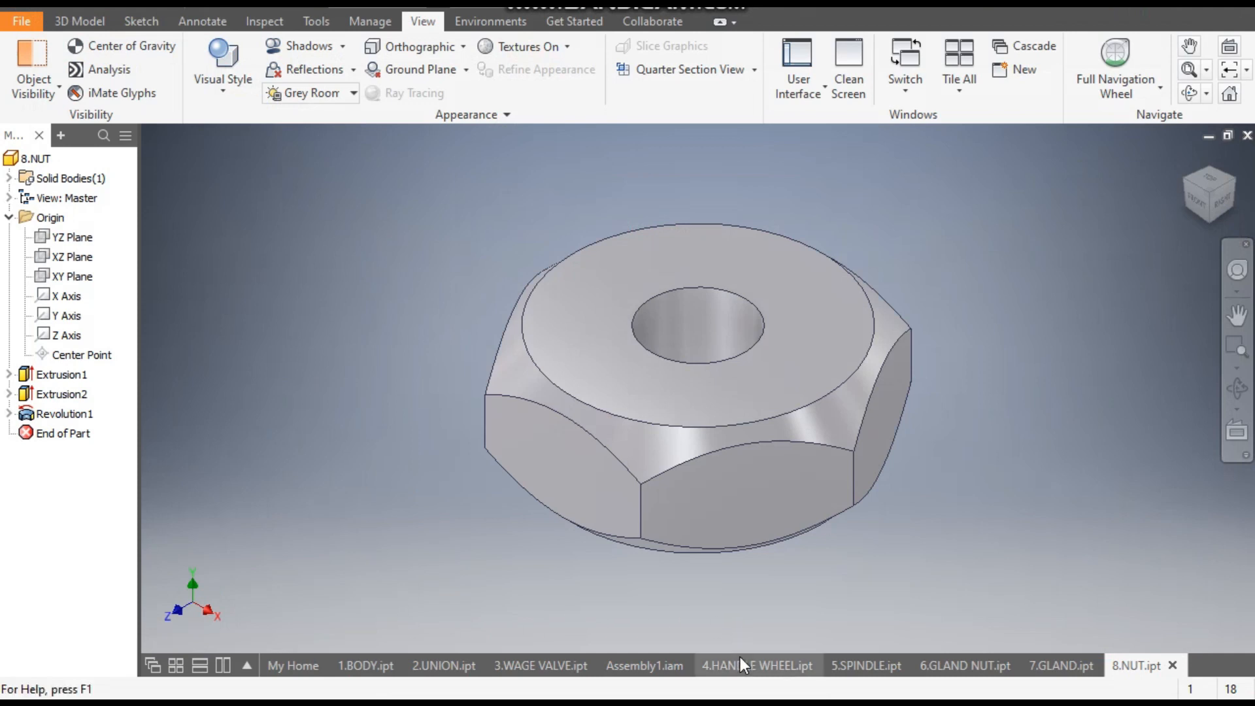
# - Switch to Assembly1.iam, return to the top-level assembly and hide the 2.UNION component
pyautogui.click(641, 665)
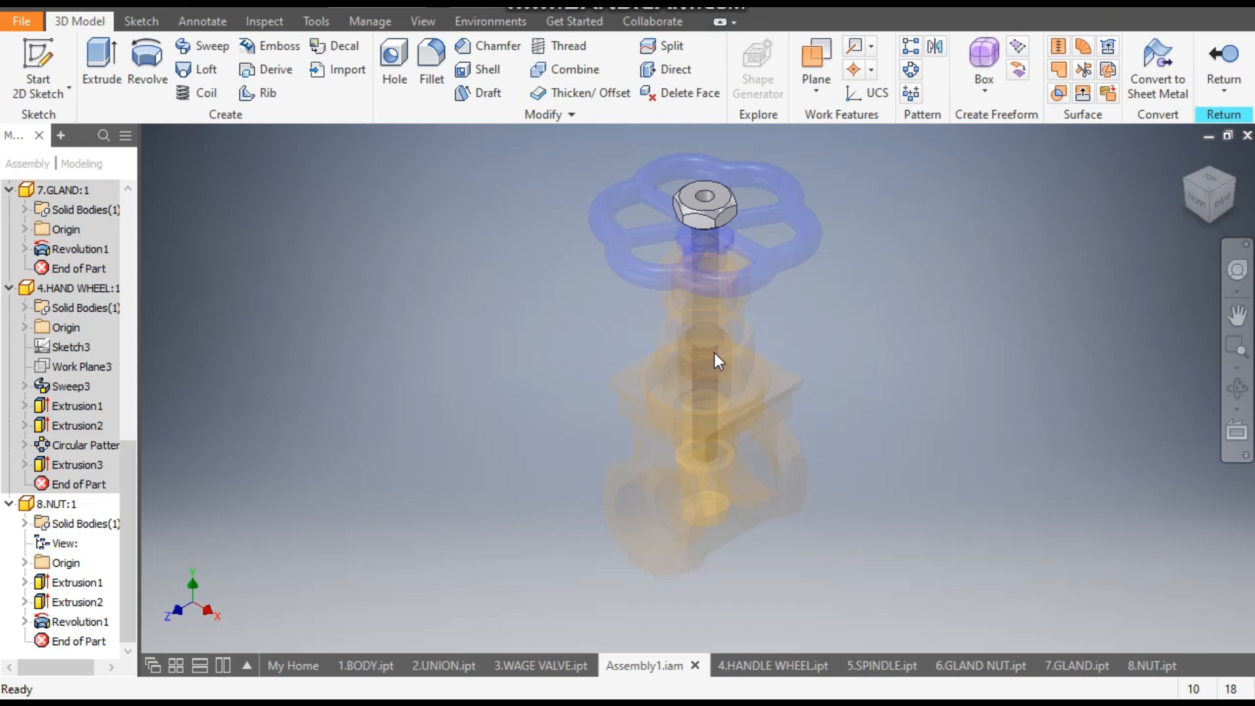
pyautogui.scroll(10, 128, 234)
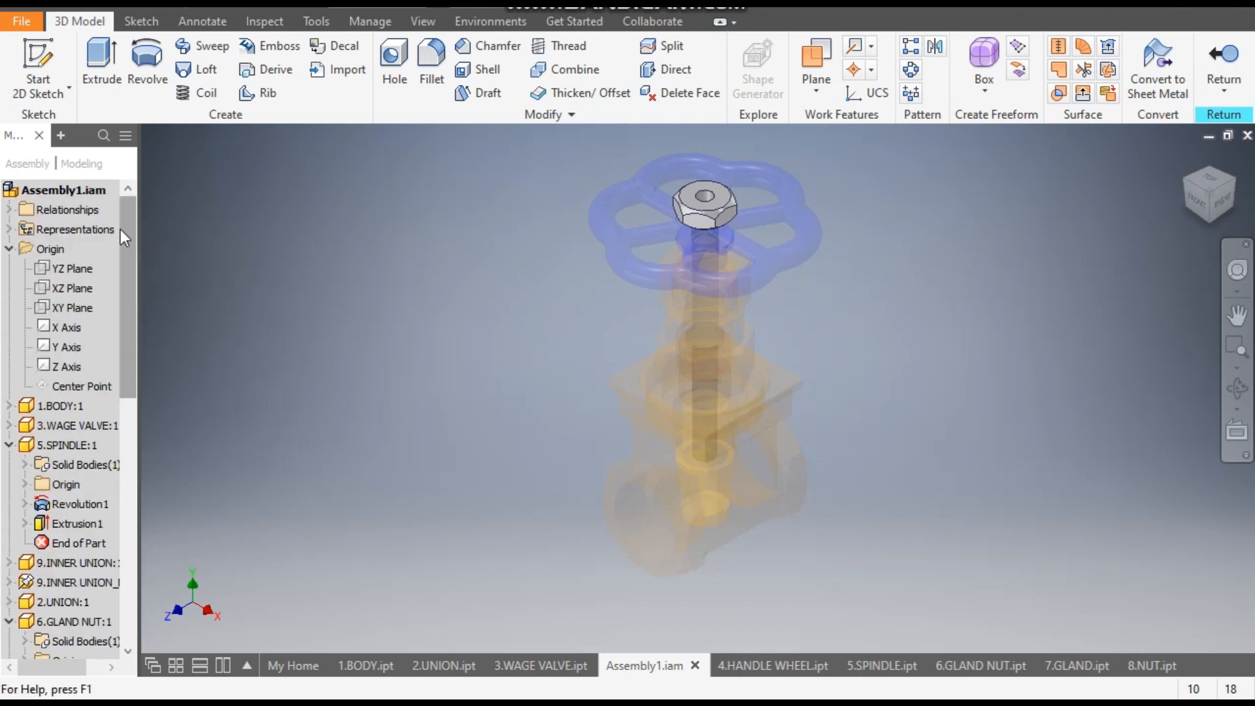
pyautogui.click(76, 190)
pyautogui.doubleClick(76, 191)
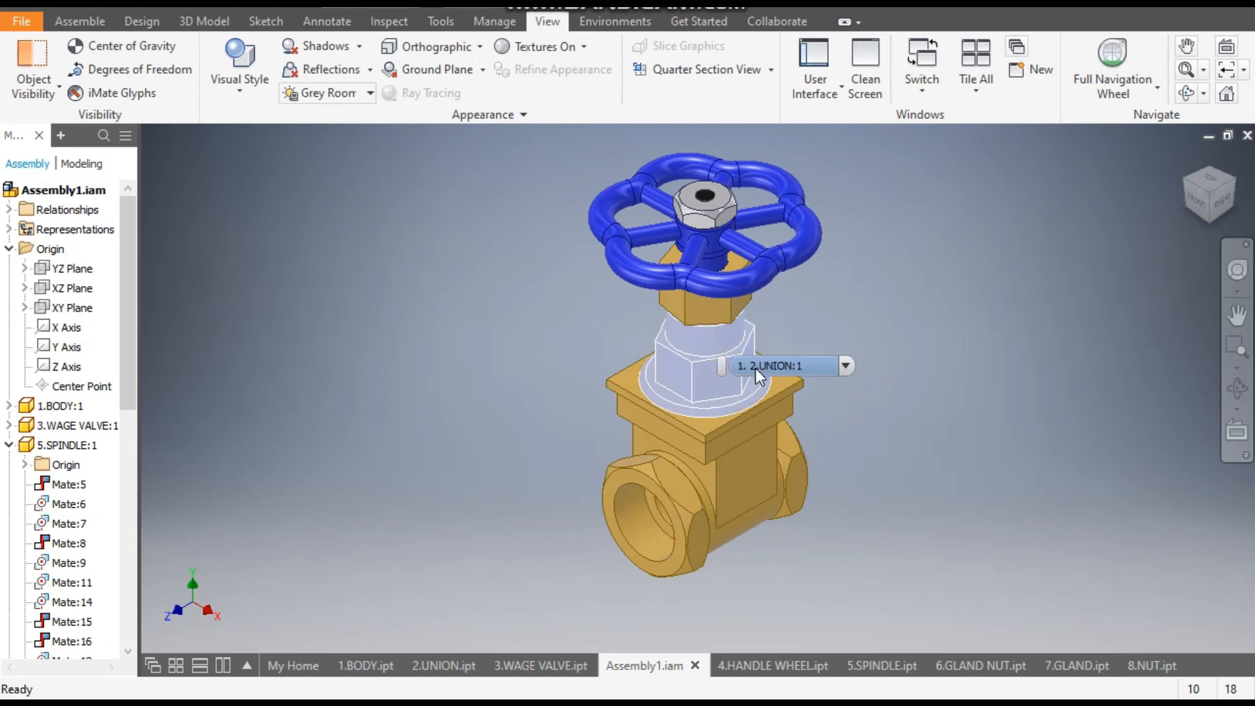
pyautogui.click(670, 356)
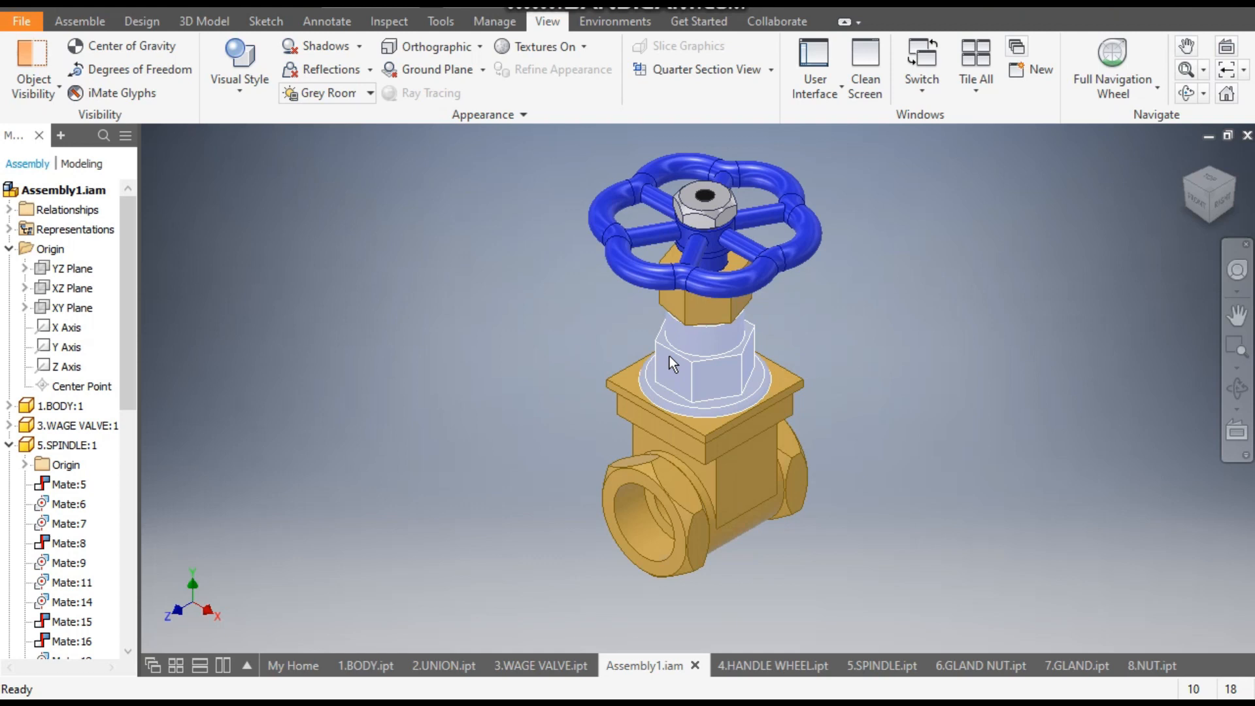
pyautogui.rightClick(670, 356)
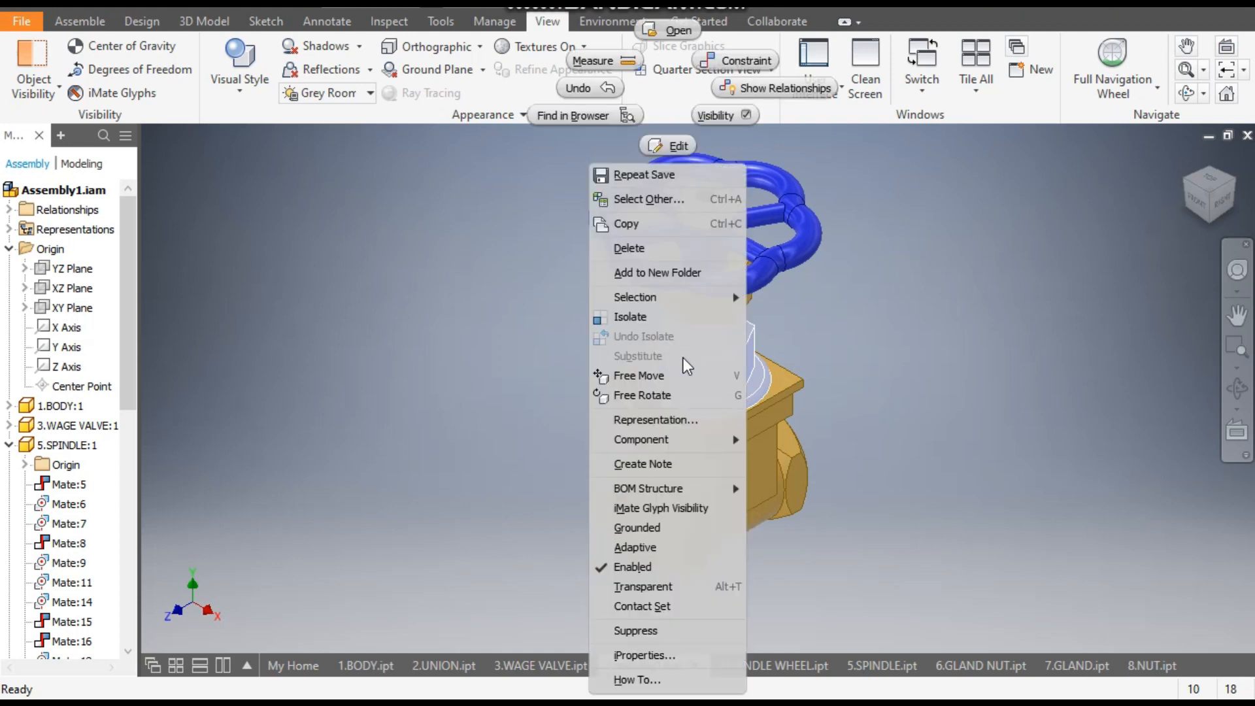
pyautogui.click(729, 114)
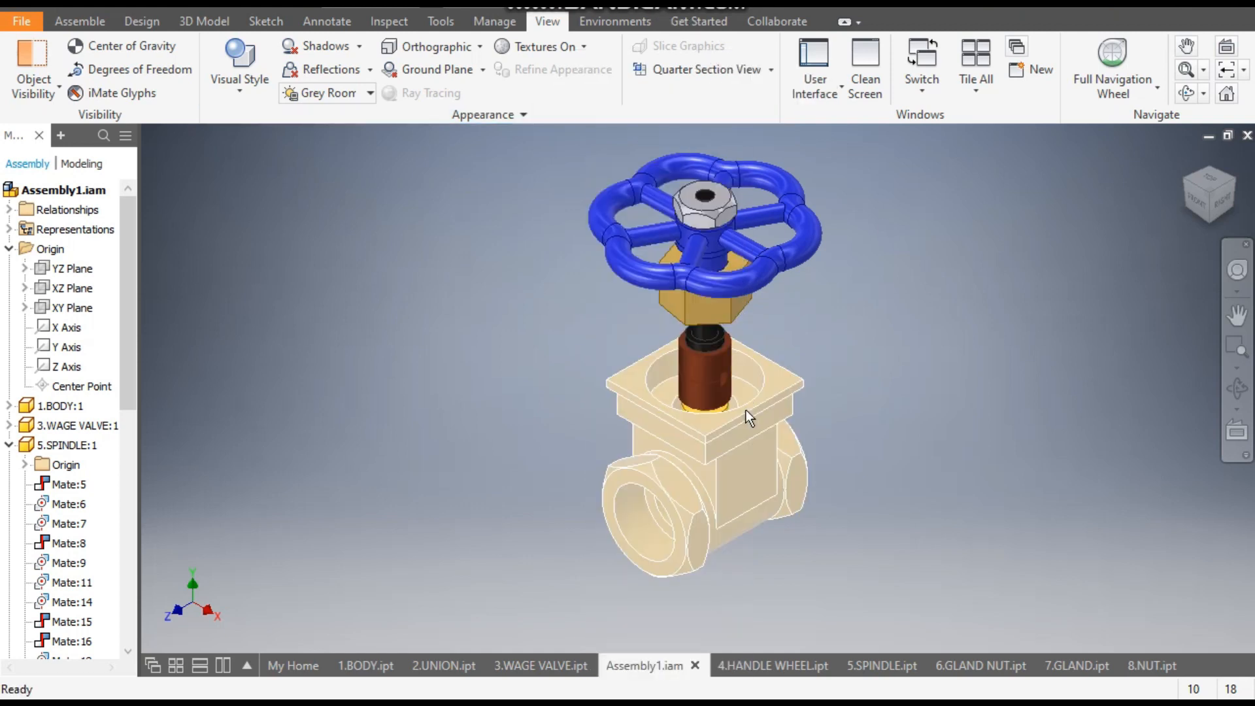
# - Activate the upper inner union ring for editing within the assembly and examine its shape
pyautogui.scroll(-5, 732, 340)
pyautogui.click(656, 315)
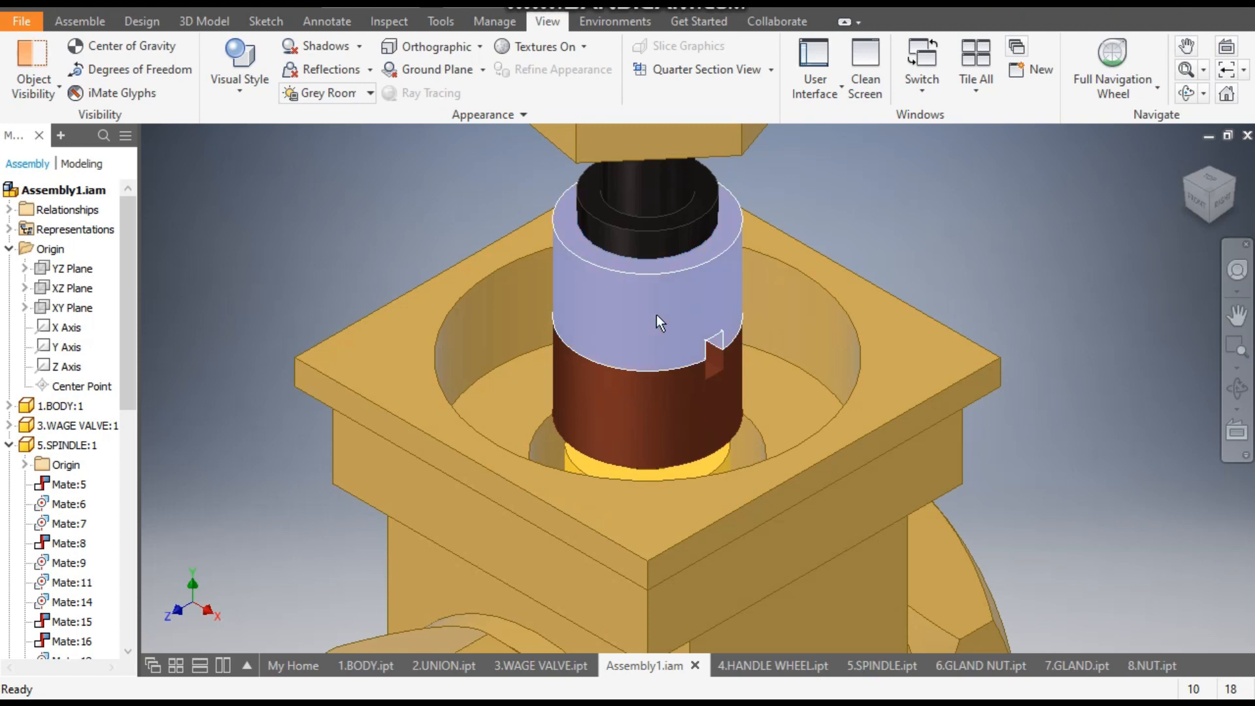
pyautogui.click(968, 282)
pyautogui.doubleClick(705, 303)
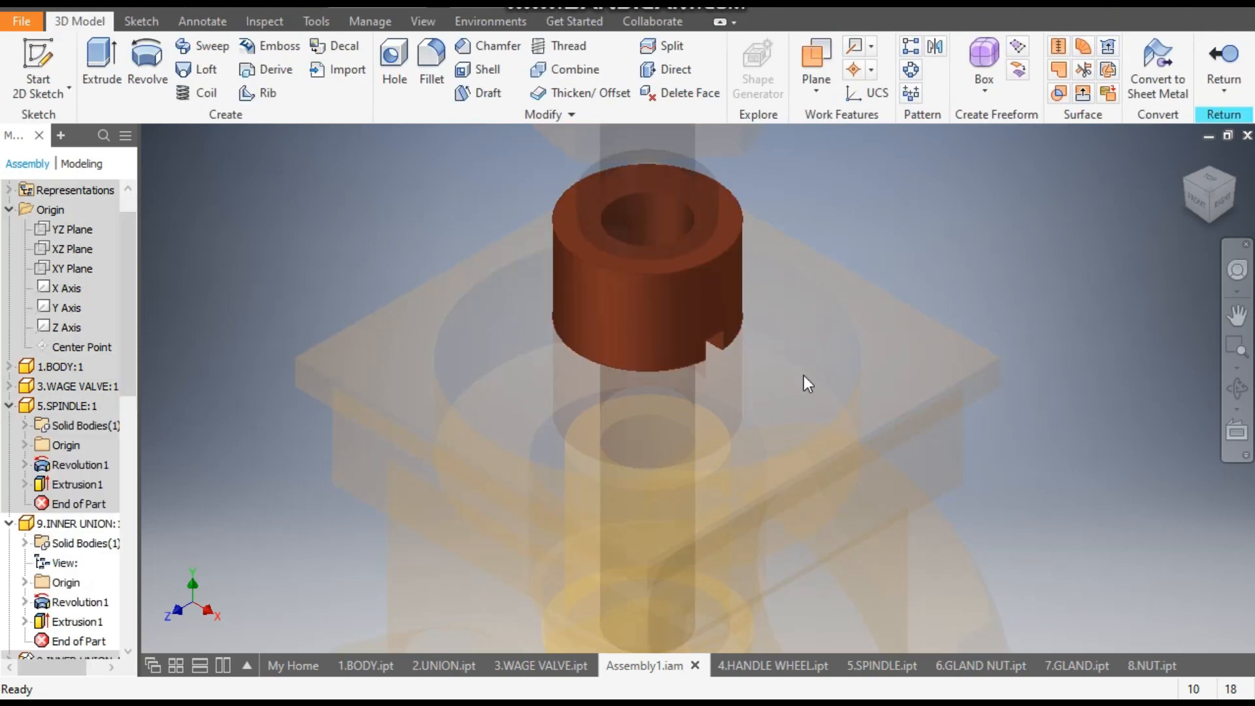
pyautogui.scroll(5, 803, 375)
pyautogui.moveTo(854, 389); pyautogui.dragTo(774, 370, button='middle')
pyautogui.scroll(-5, 654, 340)
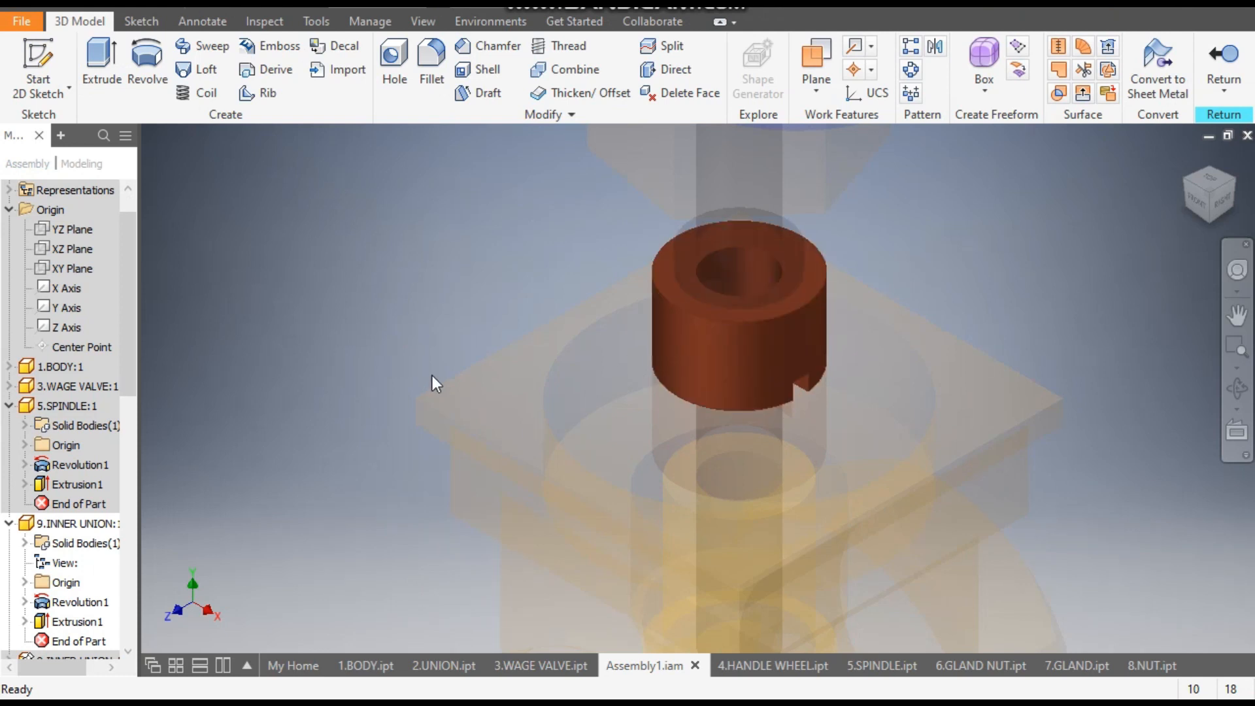
# - Create a new part from the metric Standard (mm).ipt template
pyautogui.click(45, 4)
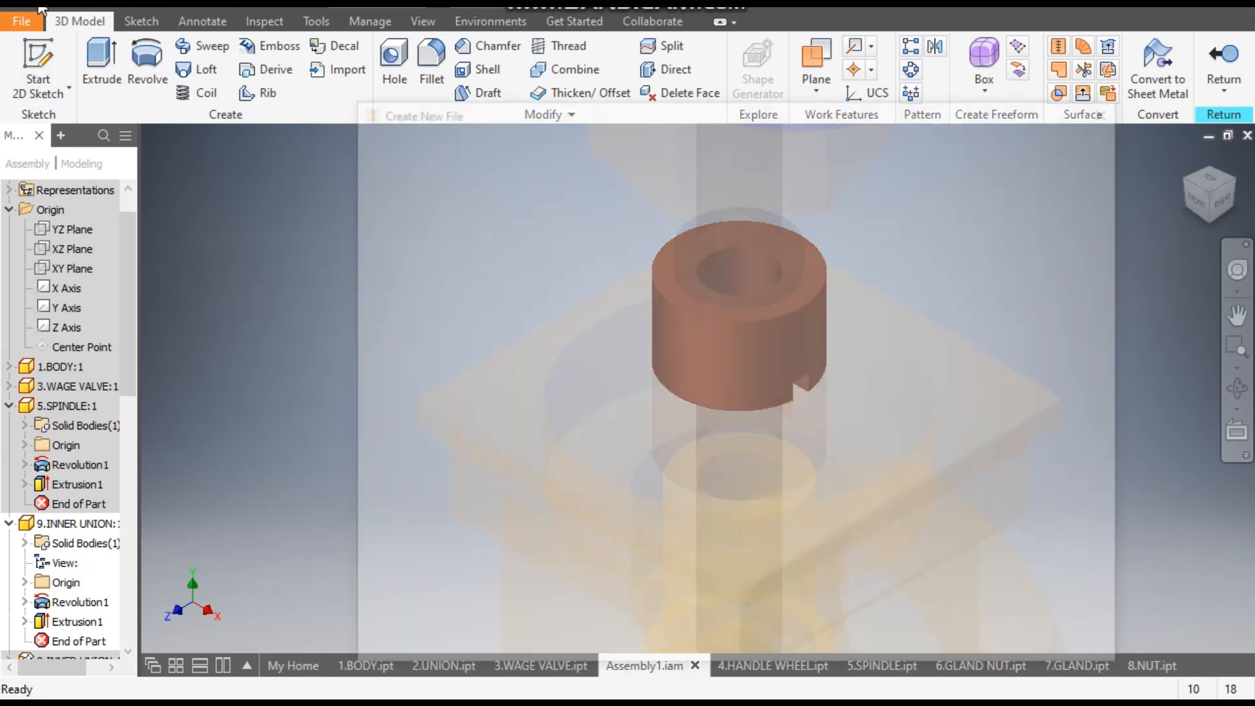
pyautogui.click(833, 226)
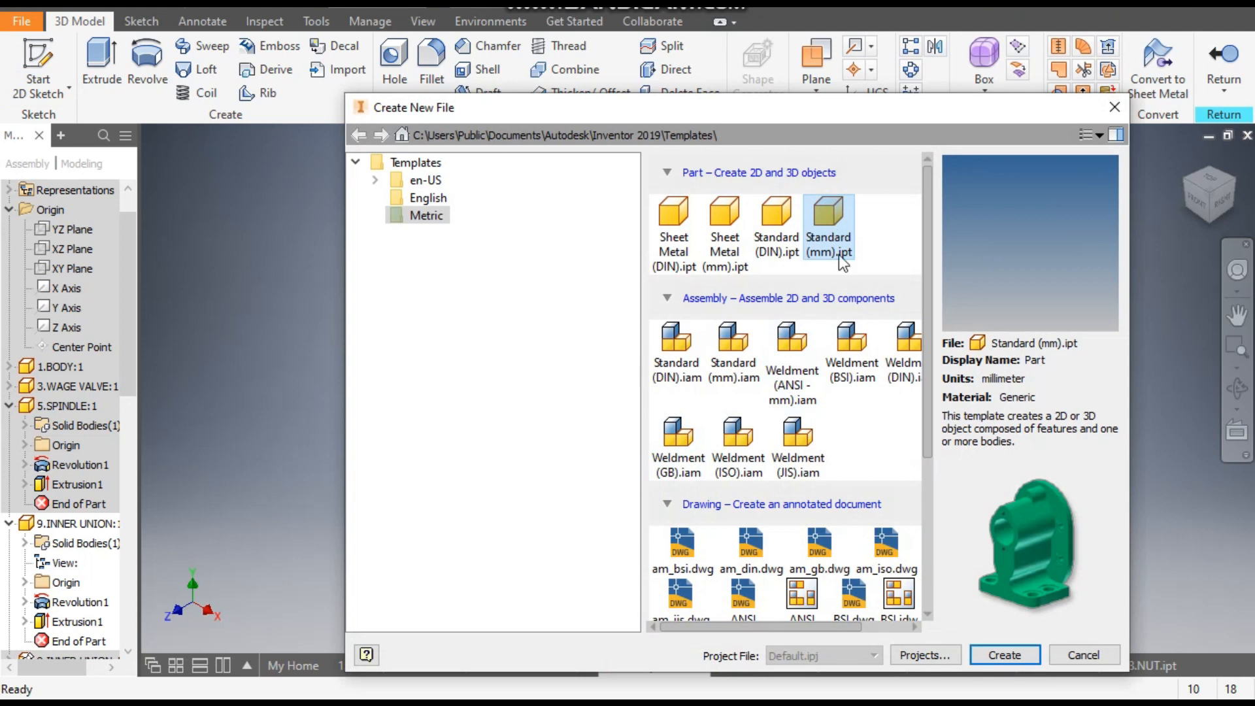
pyautogui.click(1021, 661)
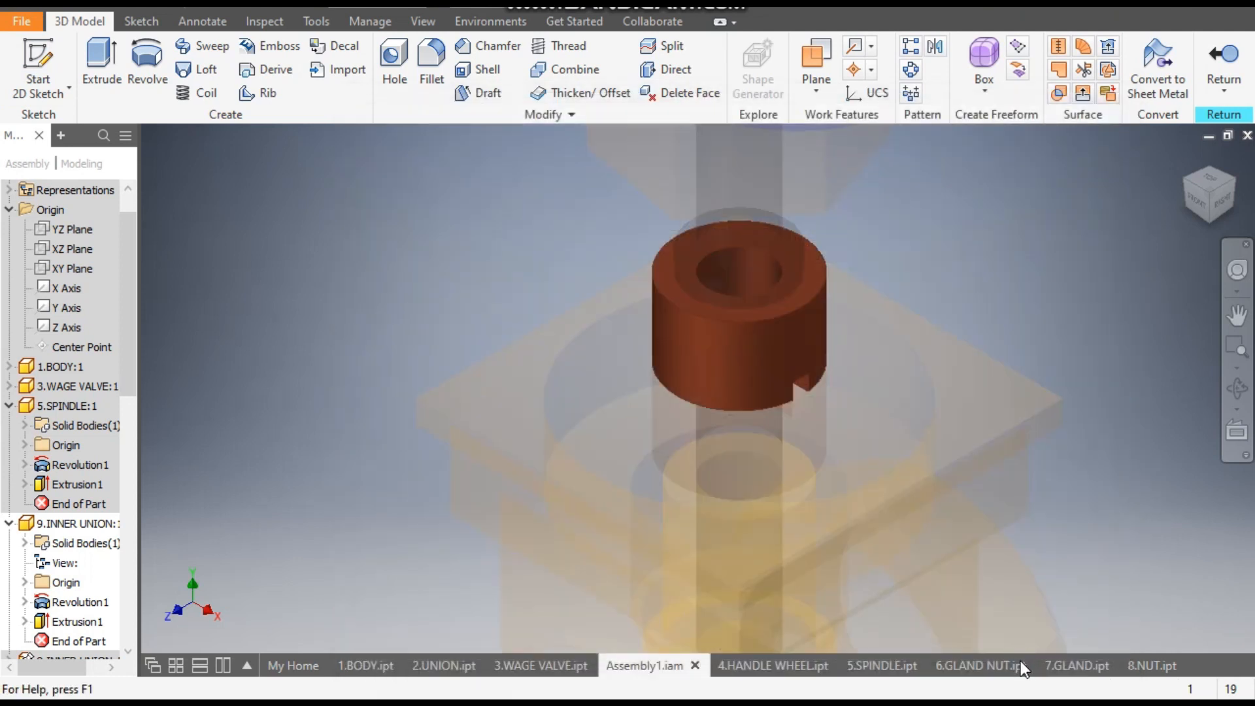
pyautogui.moveTo(1021, 661)
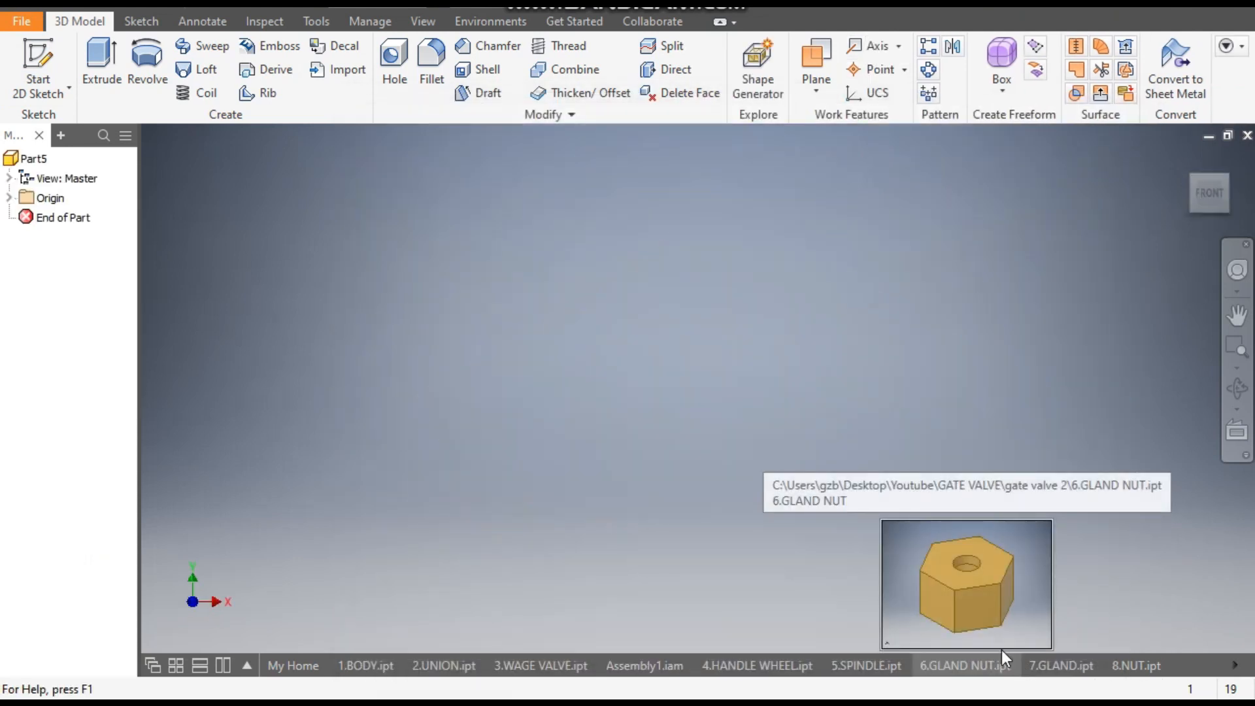
# - Sketch a two-point rectangle about 8 by 10 mm on the XY plane, right of the origin with its base on the horizontal axis
pyautogui.click(40, 60)
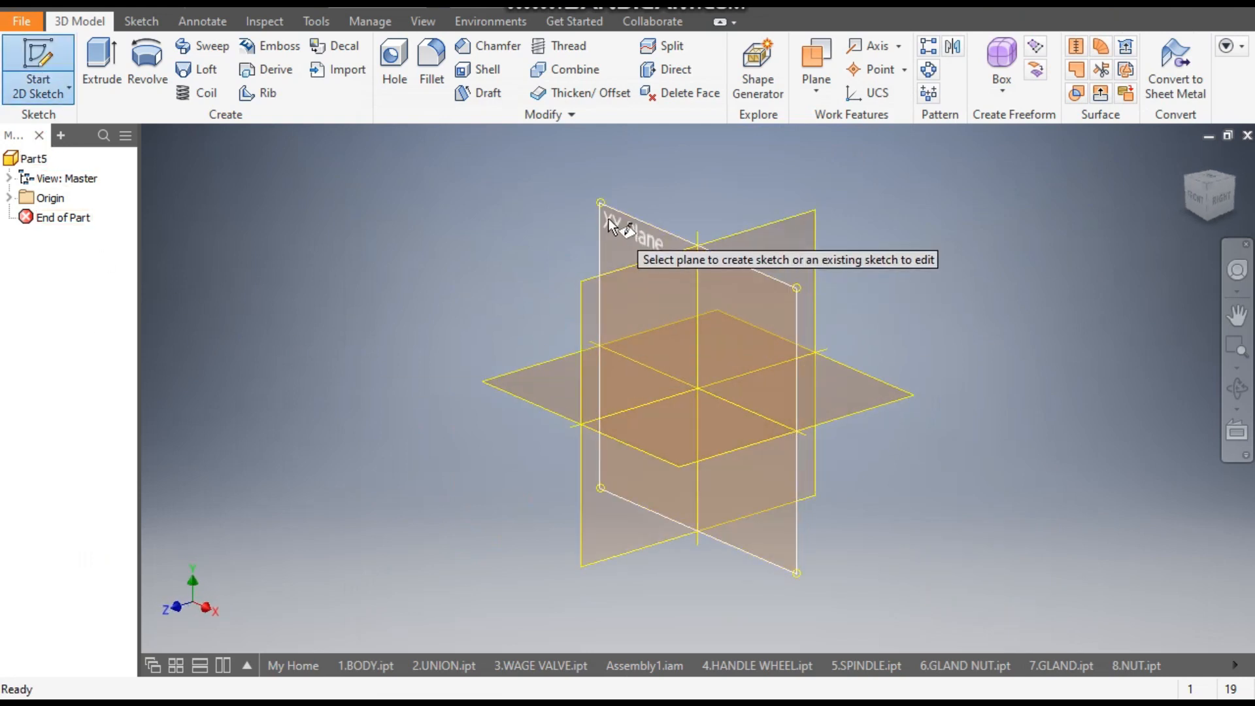
pyautogui.click(627, 229)
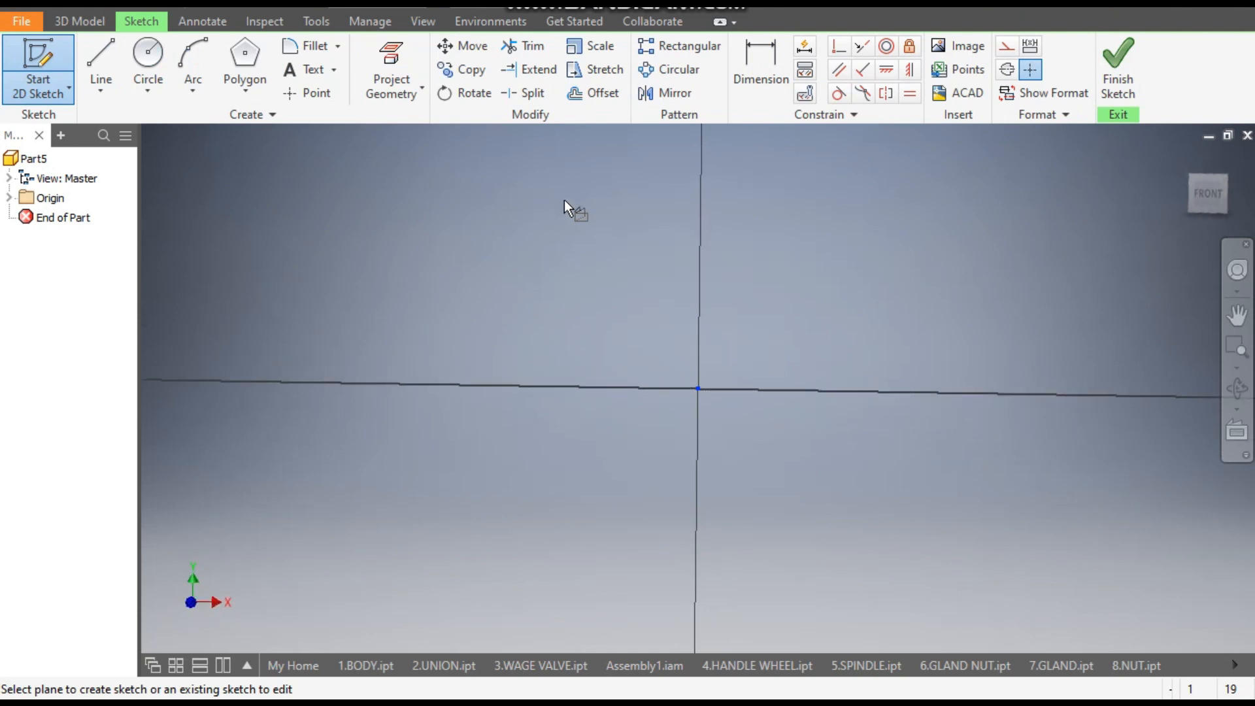
pyautogui.click(237, 85)
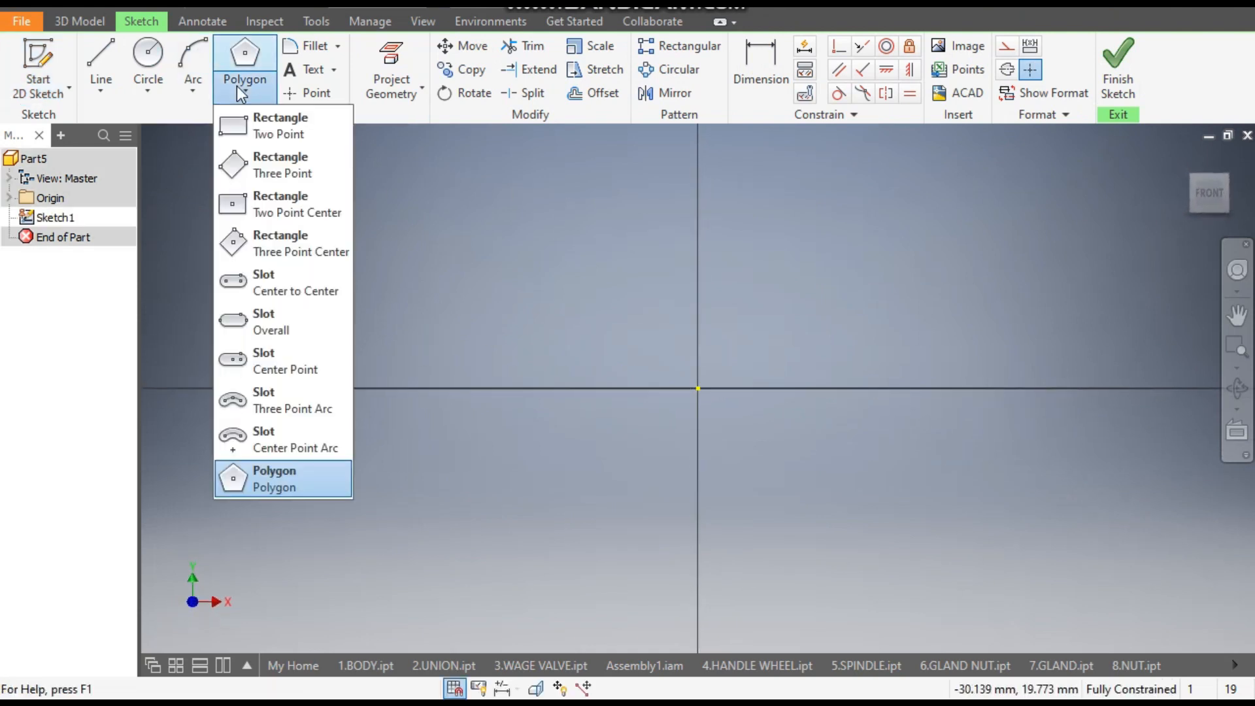
pyautogui.click(301, 131)
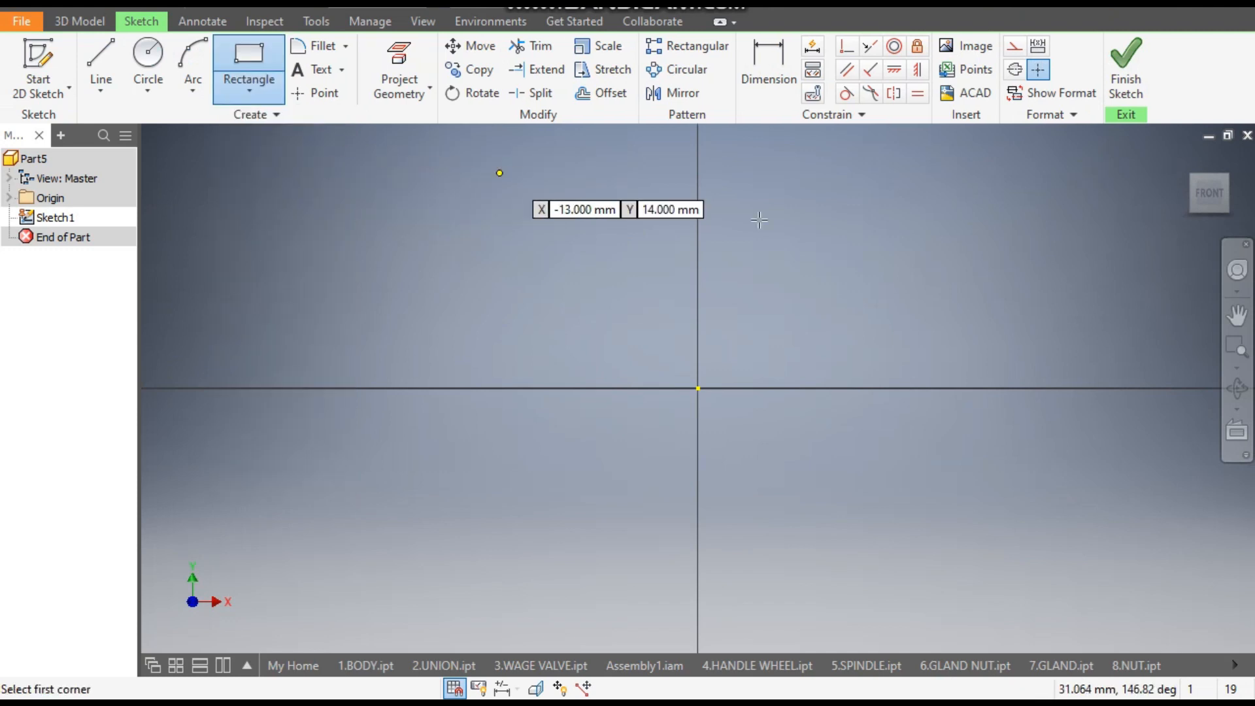
pyautogui.click(959, 389)
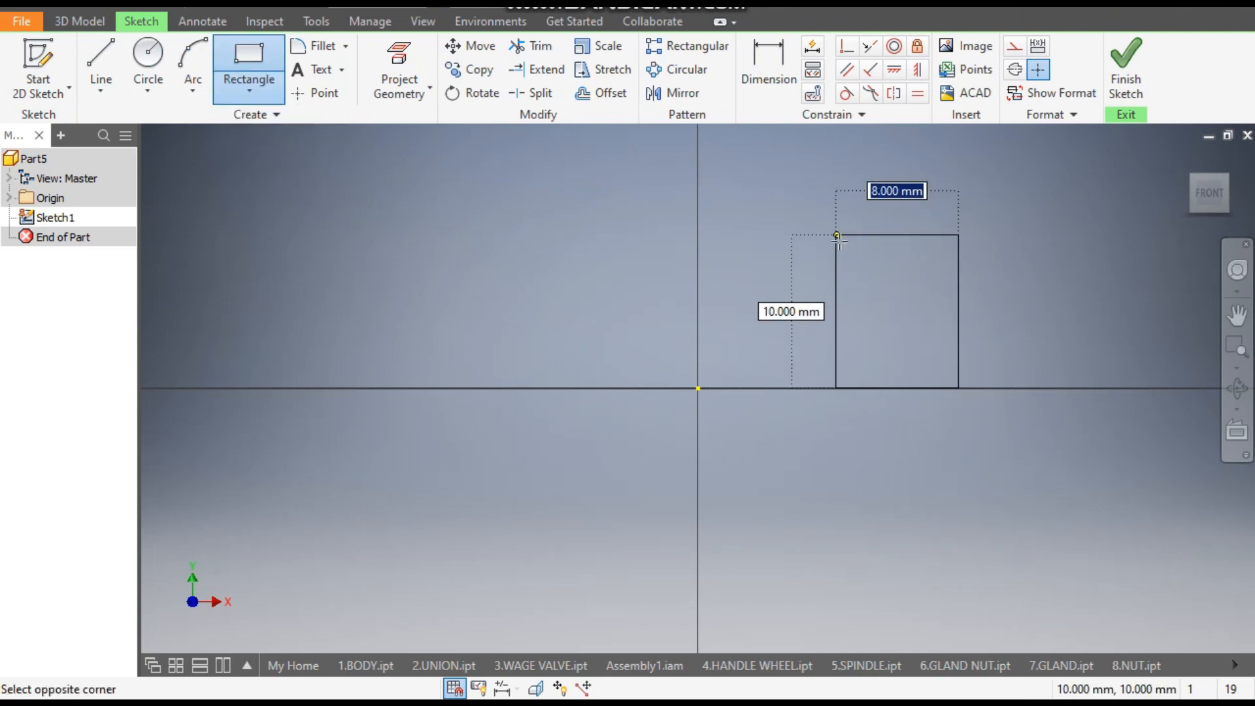
pyautogui.click(838, 235)
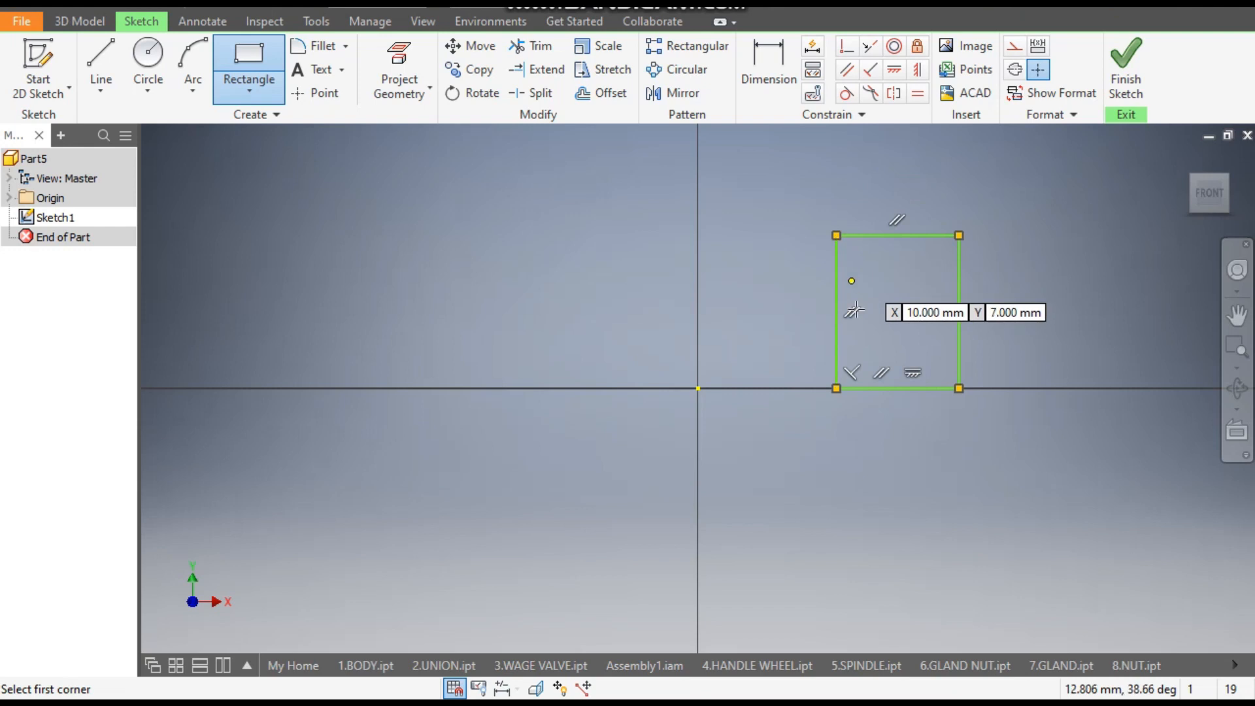
# - Dimension the rectangle with a height of 10 mm and a width of 4 mm
pyautogui.click(760, 64)
pyautogui.click(960, 301)
pyautogui.click(1009, 312)
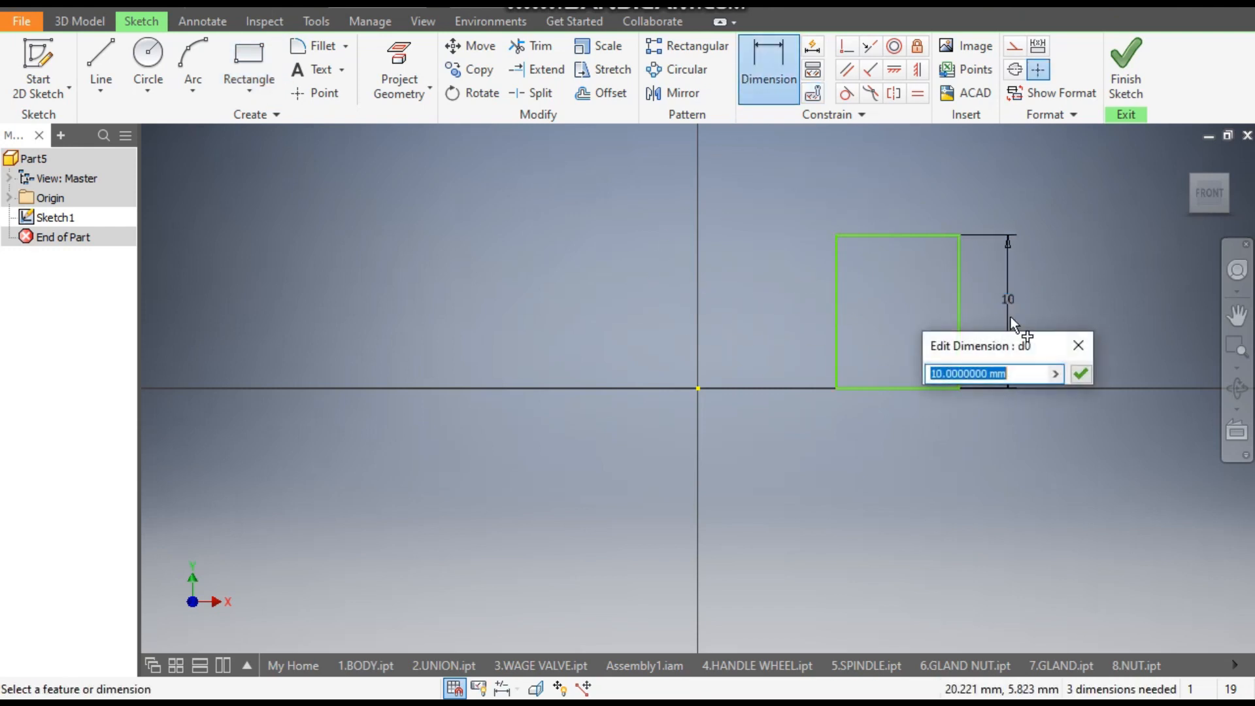
pyautogui.click(1081, 374)
pyautogui.click(905, 235)
pyautogui.click(904, 206)
pyautogui.write('4')
pyautogui.press('Return')
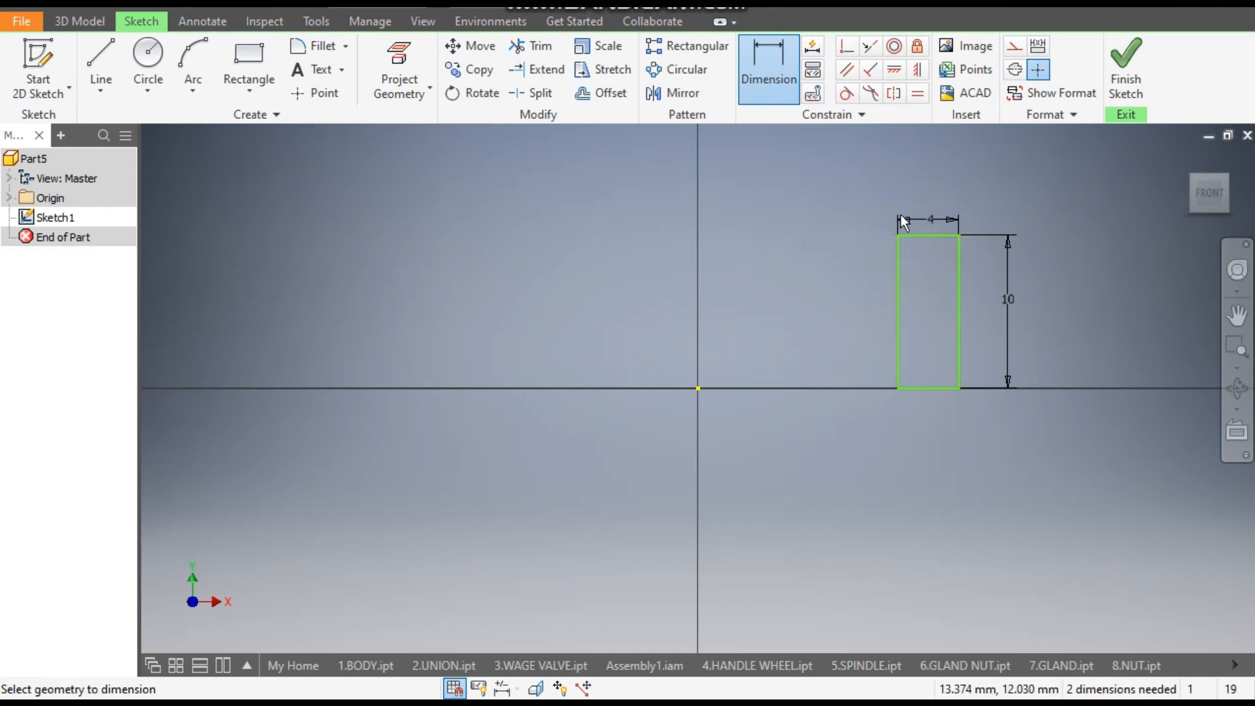
# - Dimension the rectangle's inner vertical edge 4 mm from the origin
pyautogui.click(699, 389)
pyautogui.click(898, 340)
pyautogui.click(833, 309)
pyautogui.write('4')
pyautogui.press('Return')
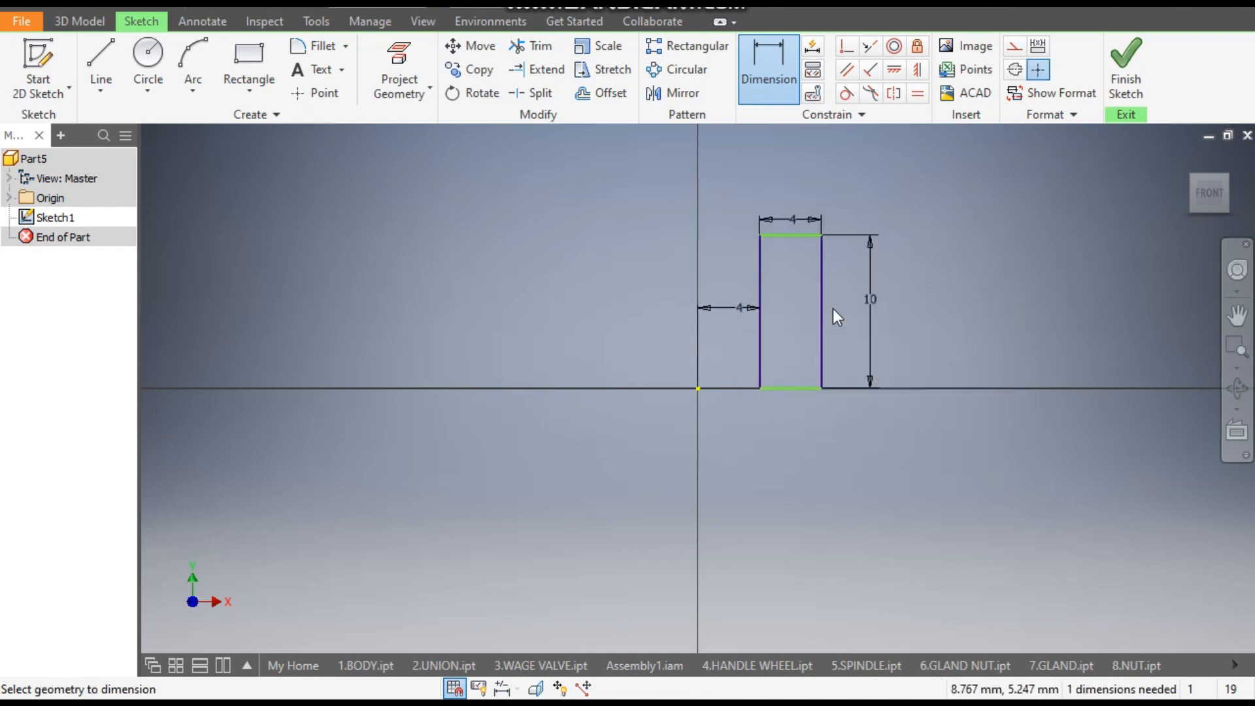
# - Align the rectangle's lower inner corner with the origin using a Horizontal constraint
pyautogui.click(896, 72)
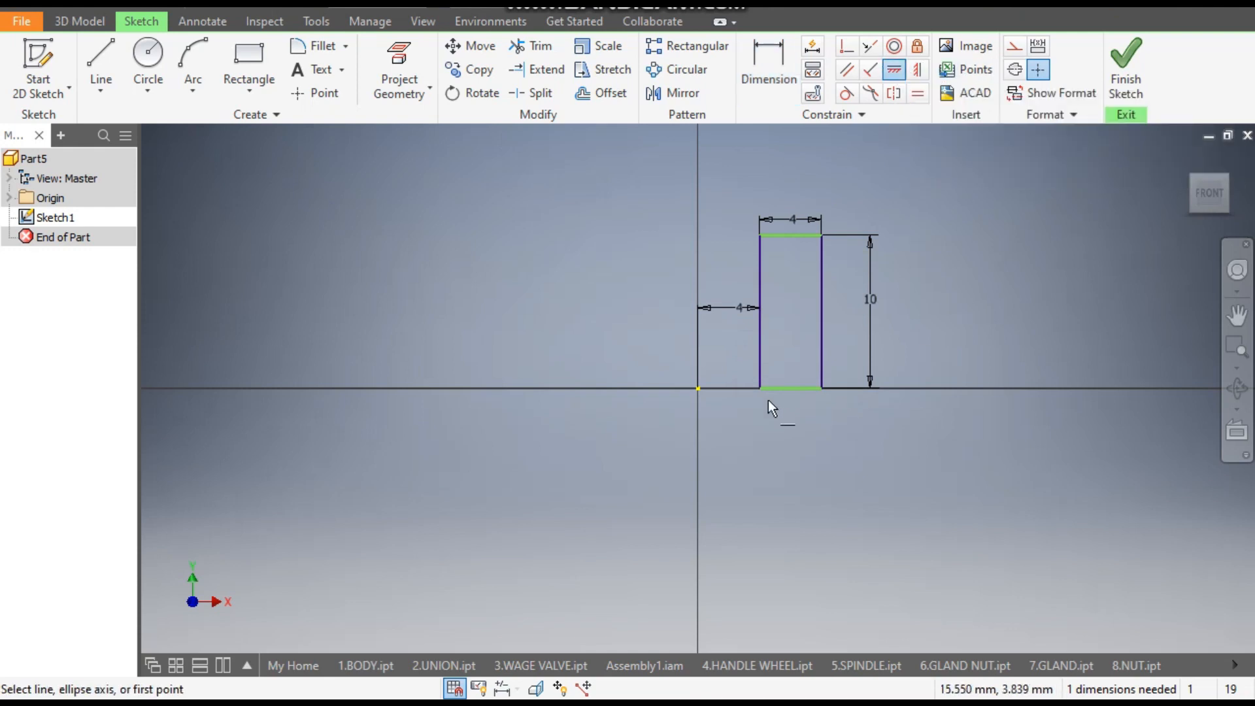
pyautogui.click(760, 389)
pyautogui.click(702, 390)
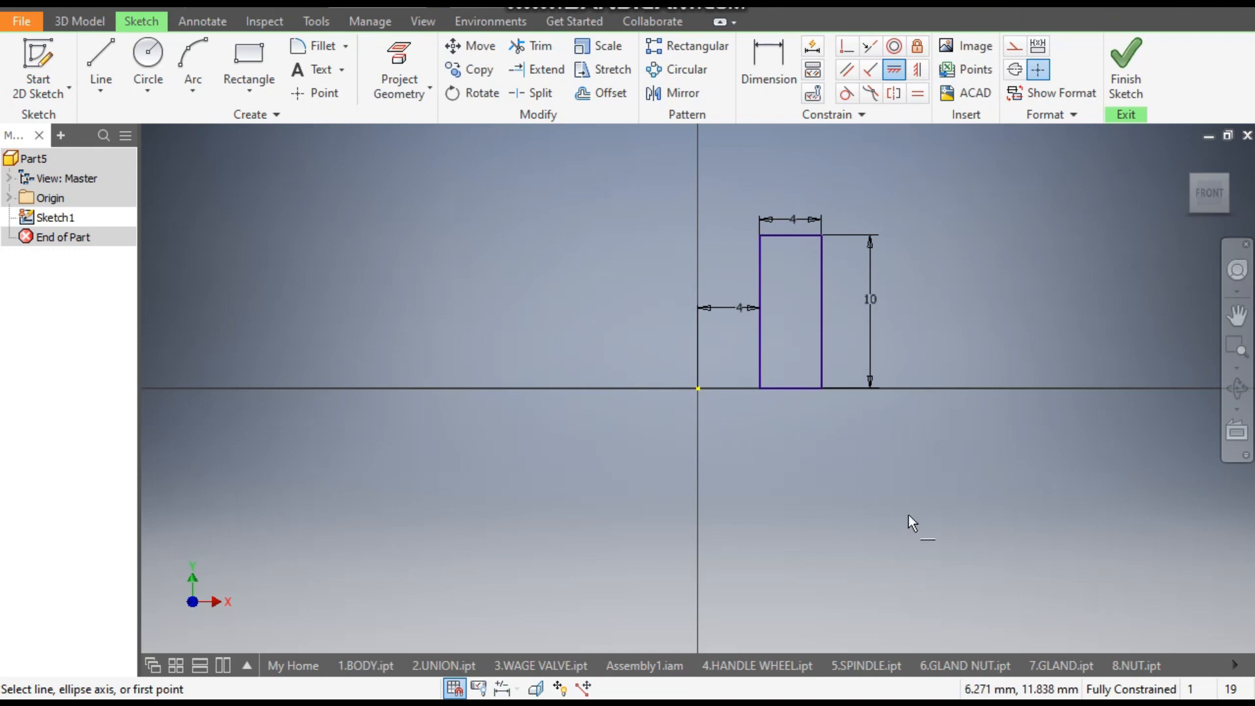
# - Draw a vertical line about 13 mm long up from the origin and convert it to construction geometry
pyautogui.click(102, 64)
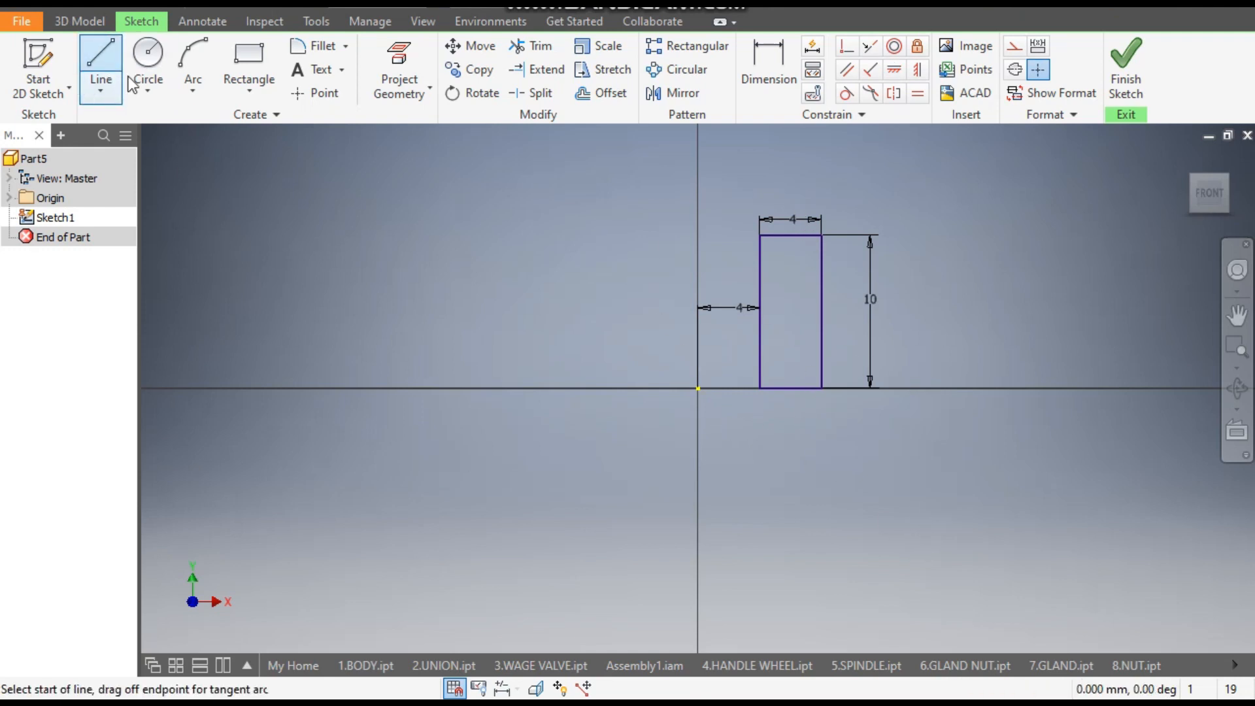
pyautogui.click(699, 389)
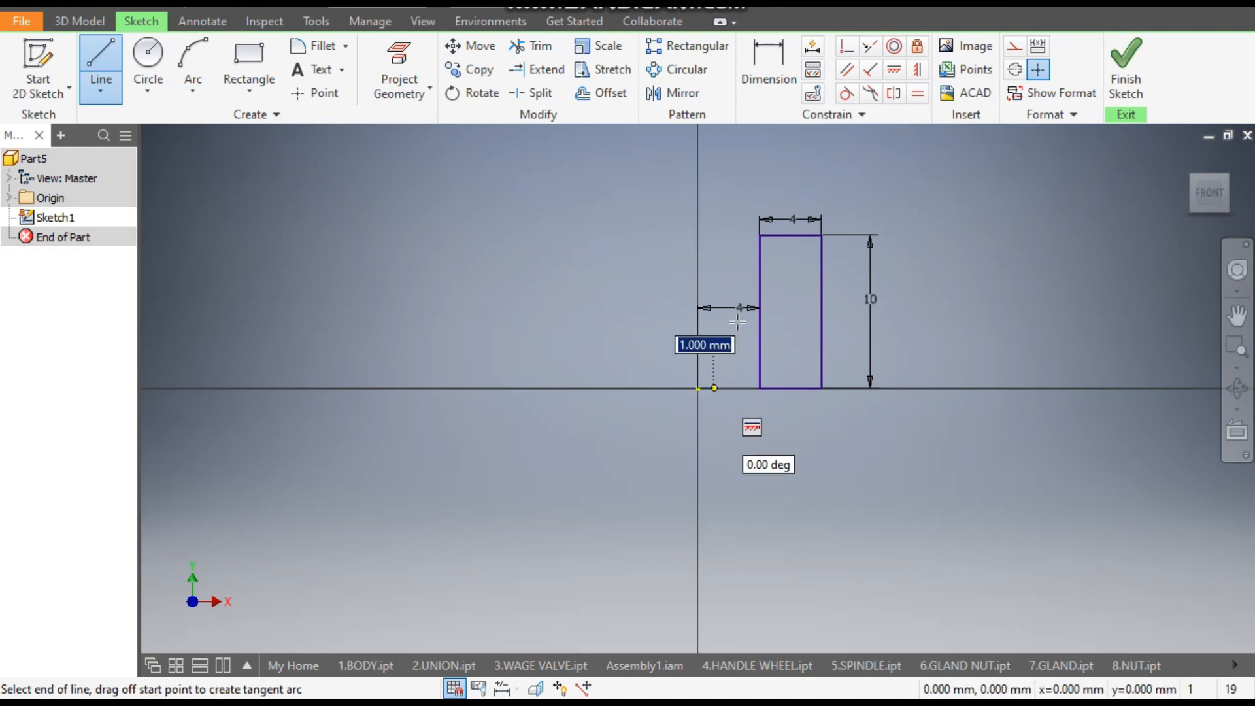
pyautogui.click(699, 191)
pyautogui.press('Escape')
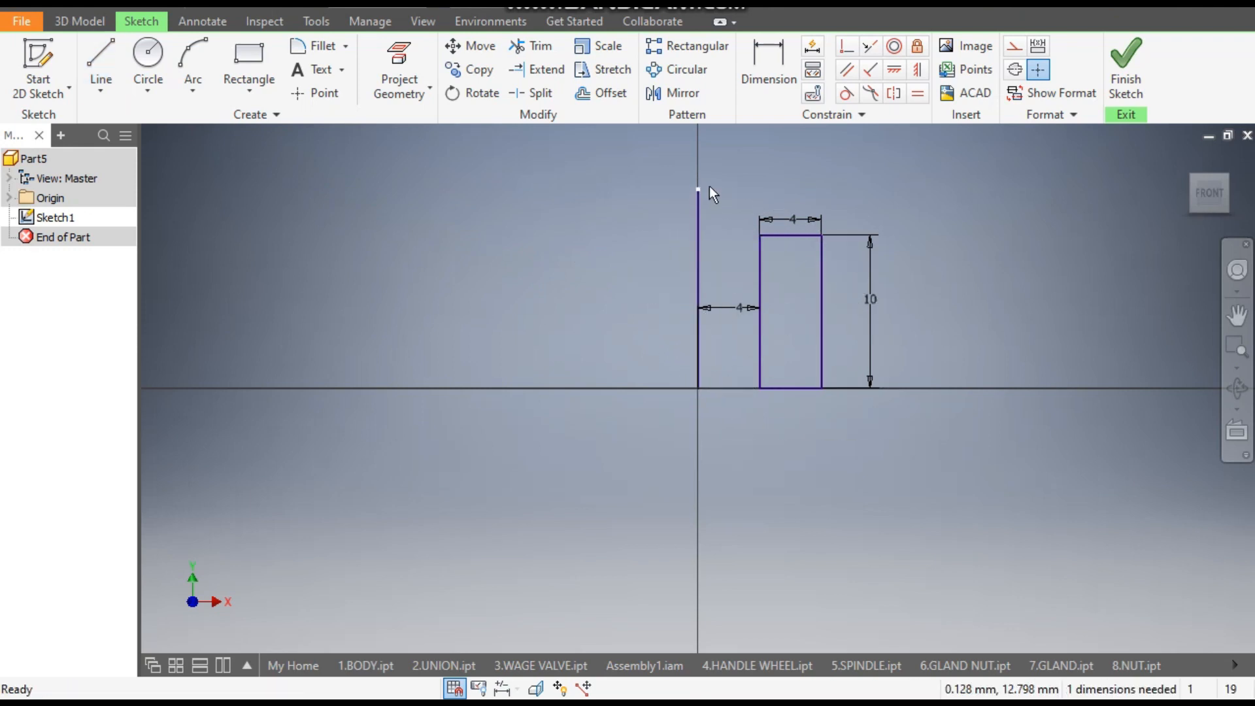
pyautogui.click(699, 221)
pyautogui.click(1013, 48)
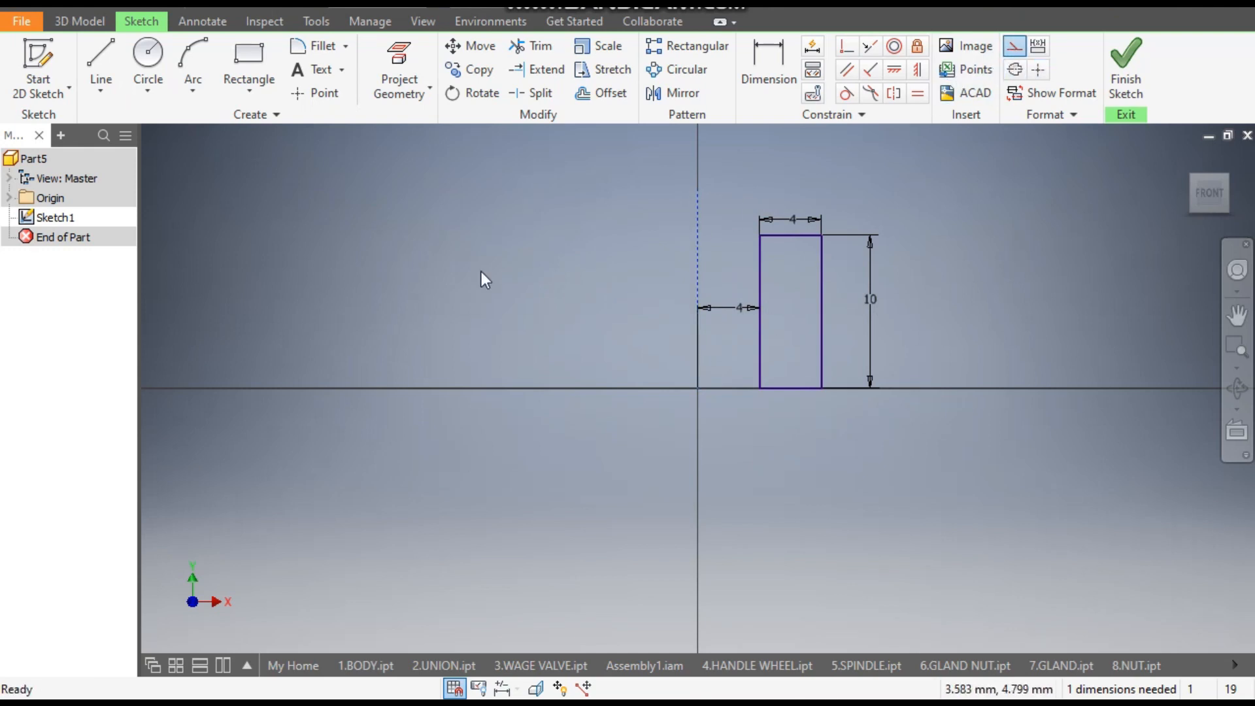
# - Revolve the rectangle a full turn around the vertical construction line to form a ring
pyautogui.click(90, 22)
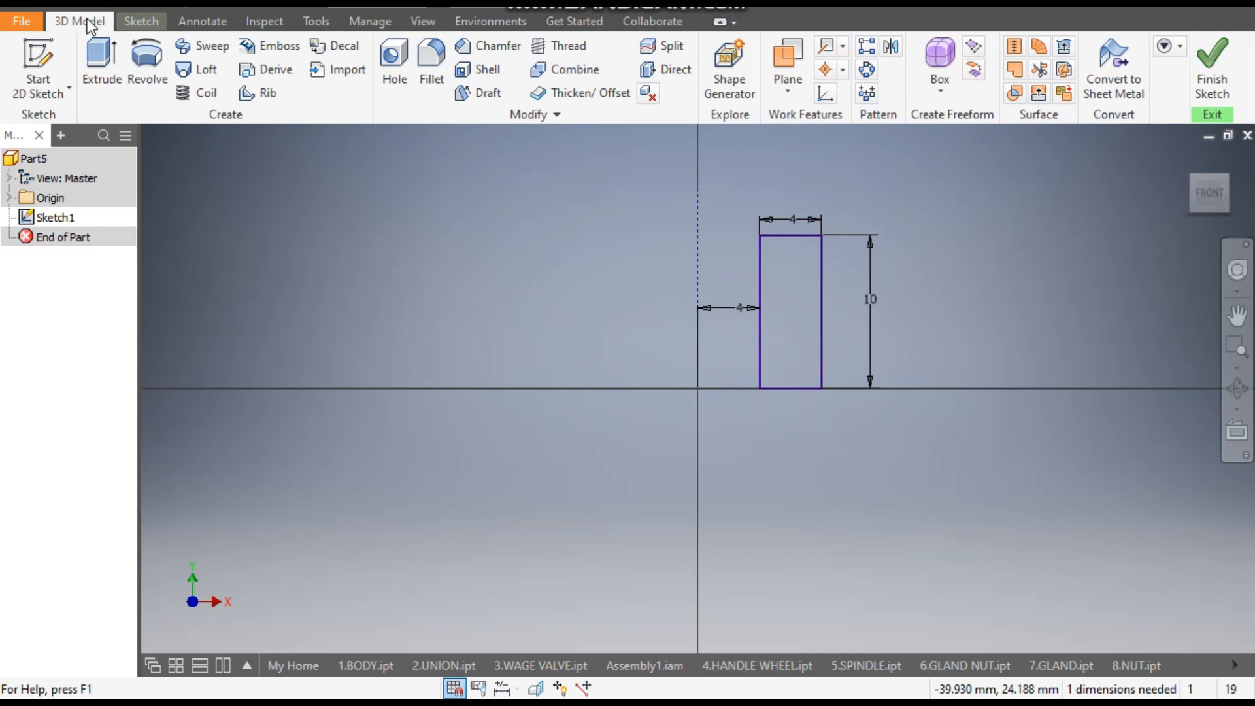
pyautogui.click(146, 64)
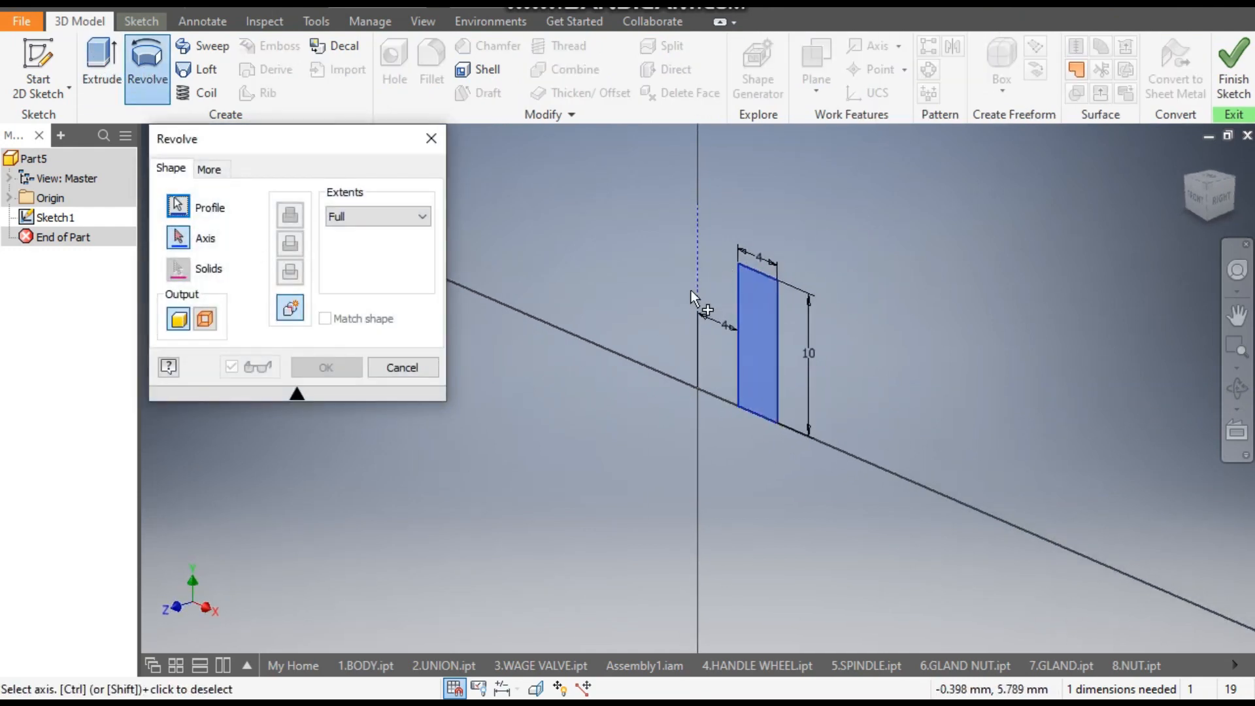
pyautogui.click(697, 268)
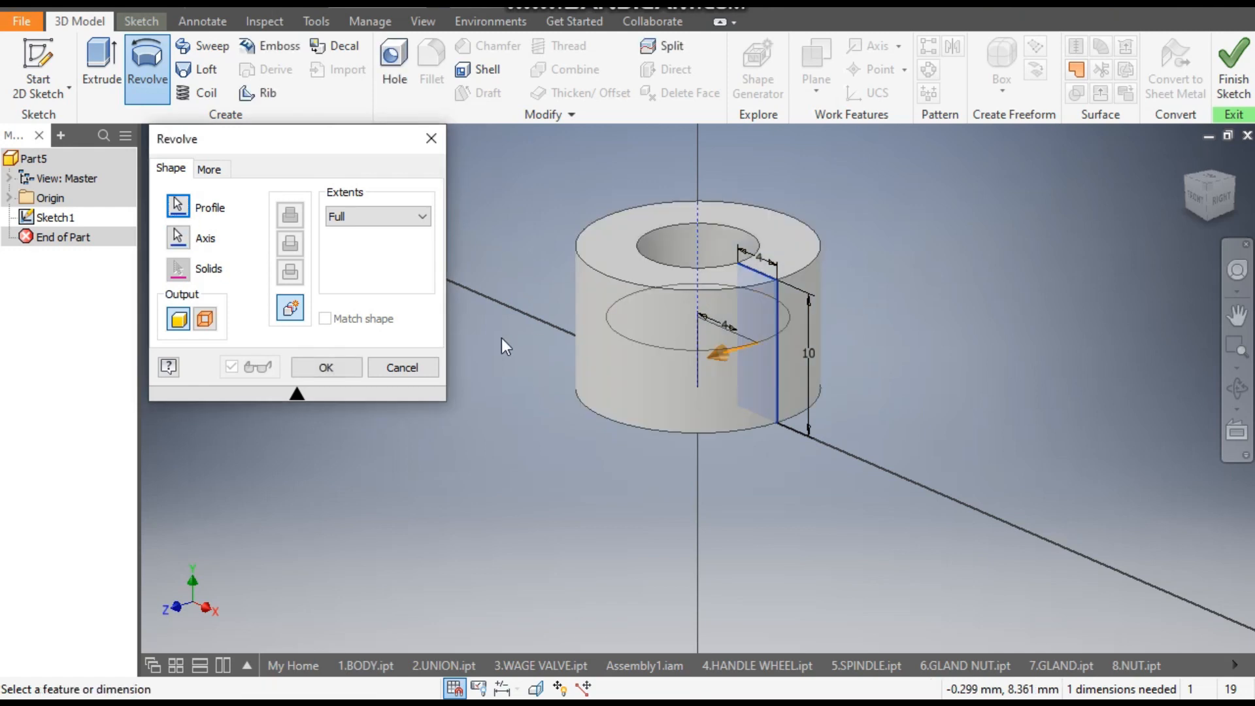
pyautogui.click(332, 367)
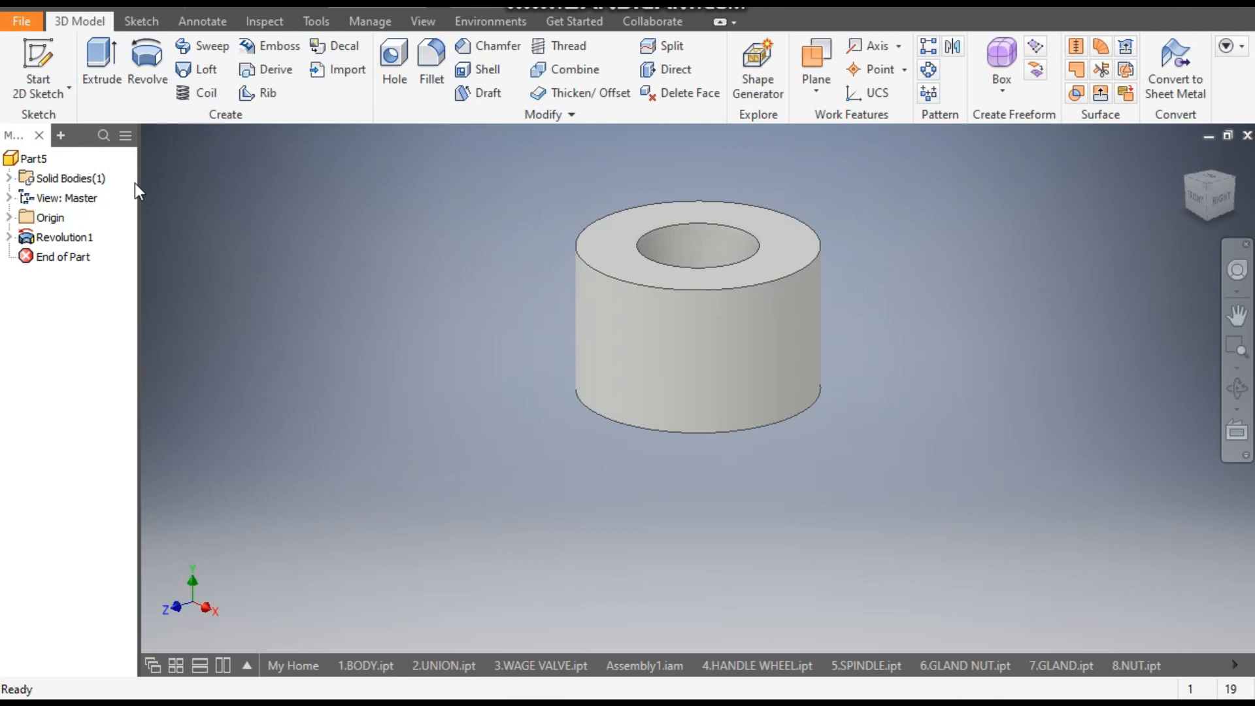
# - Start a new sketch on the YZ plane
pyautogui.click(38, 65)
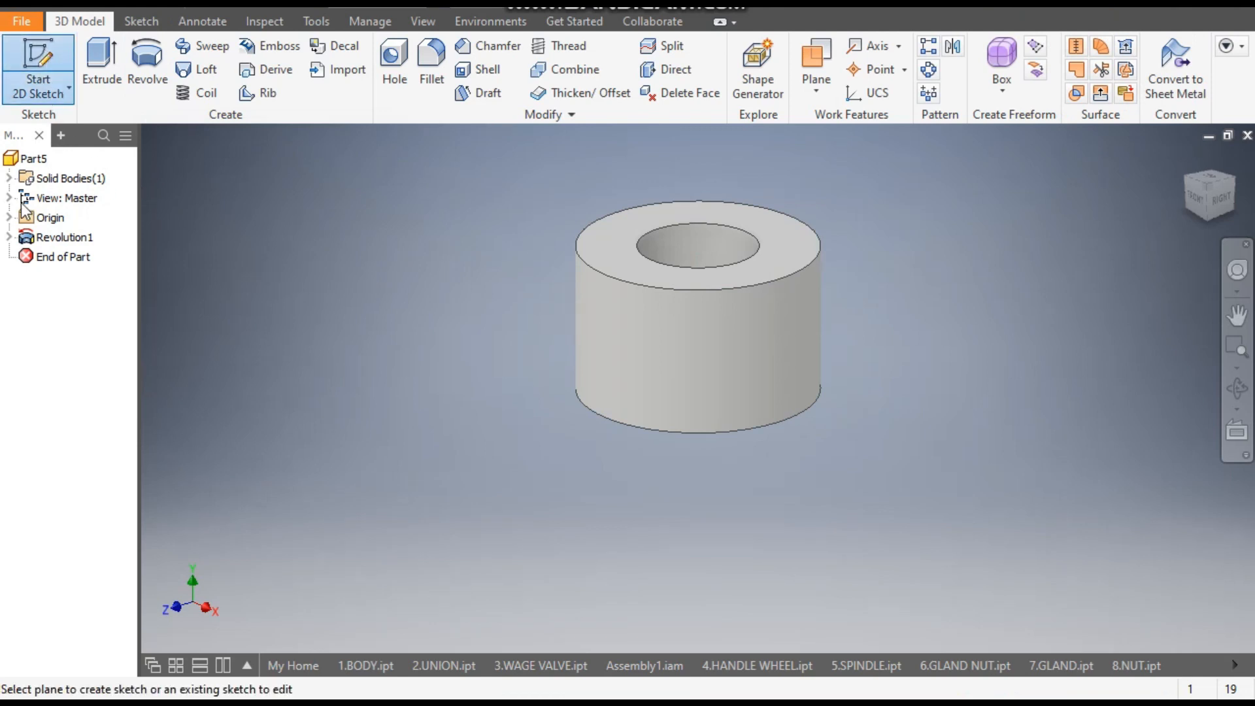
pyautogui.click(9, 217)
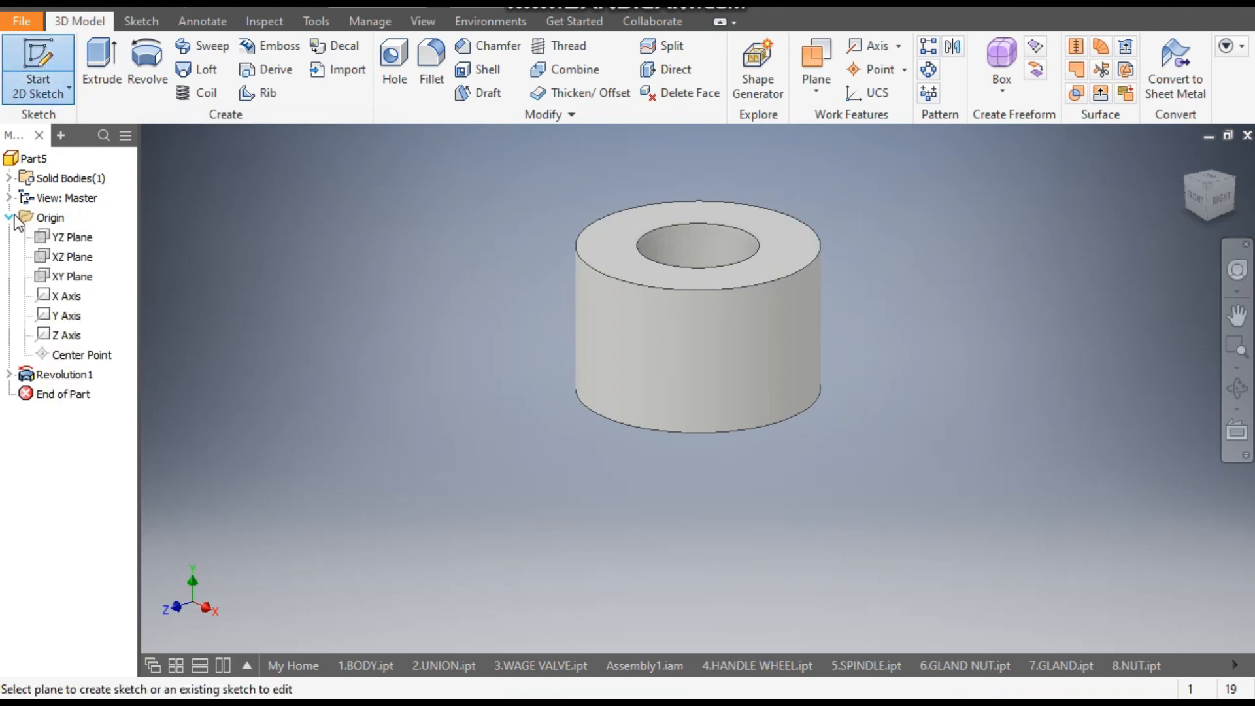
pyautogui.click(72, 241)
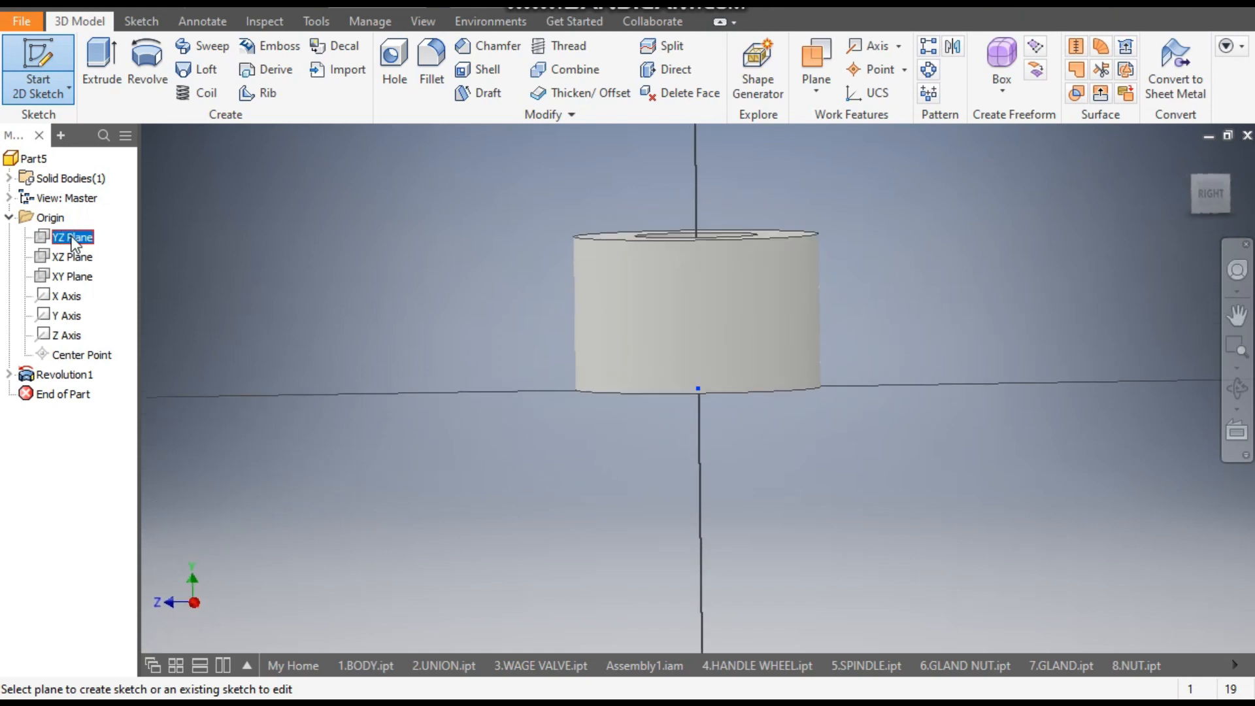
# - Switch to Wireframe display and sketch a two-point rectangle about 4.56 by 4 mm across the vertical axis, with its base on the ring's bottom edge
pyautogui.click(249, 77)
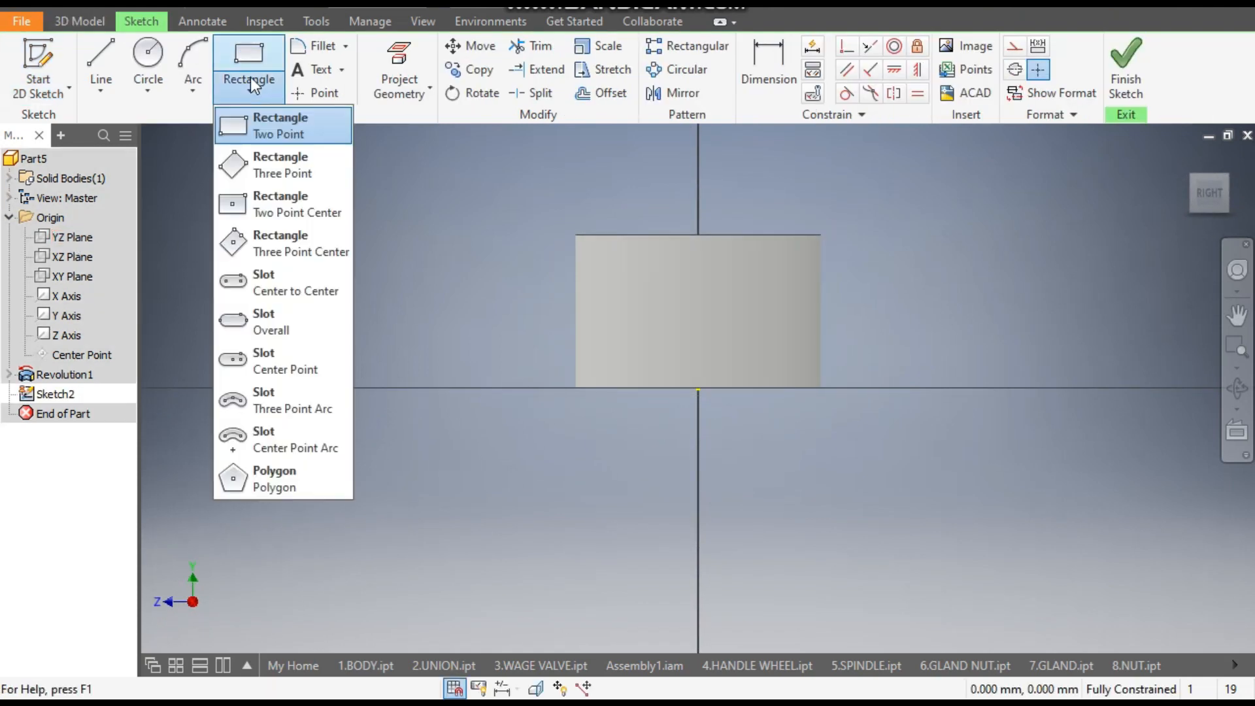
pyautogui.click(282, 132)
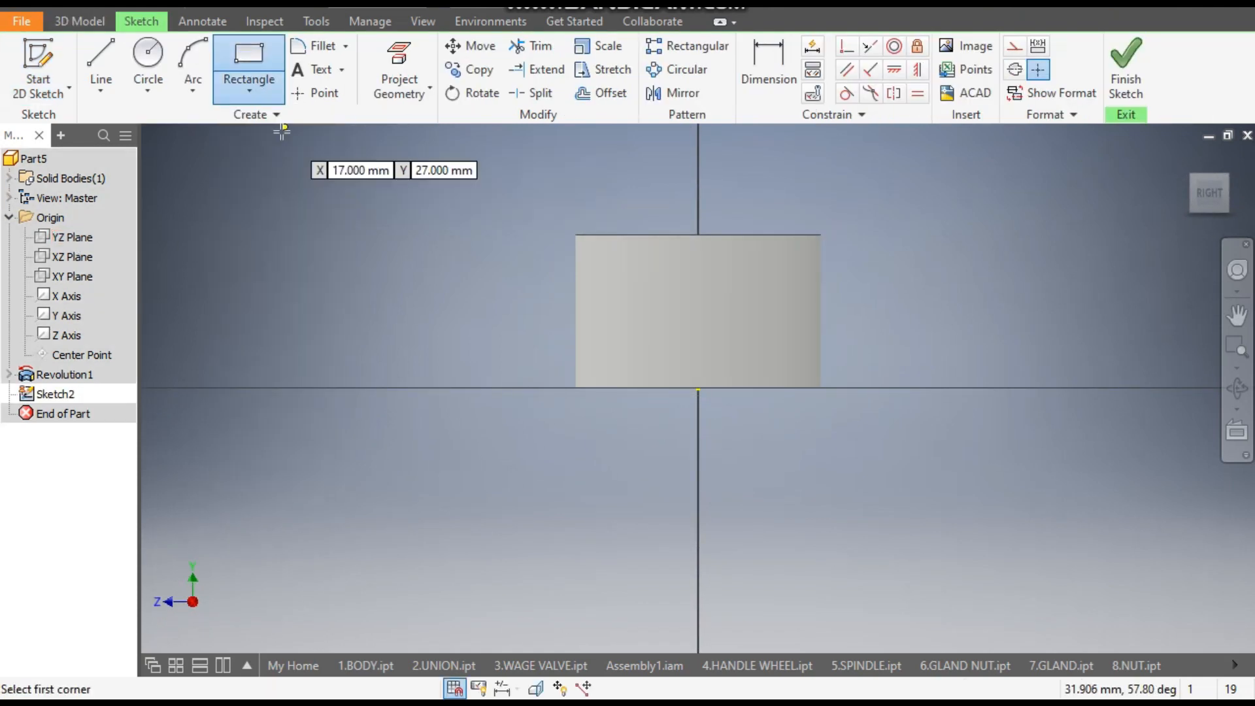
pyautogui.click(423, 22)
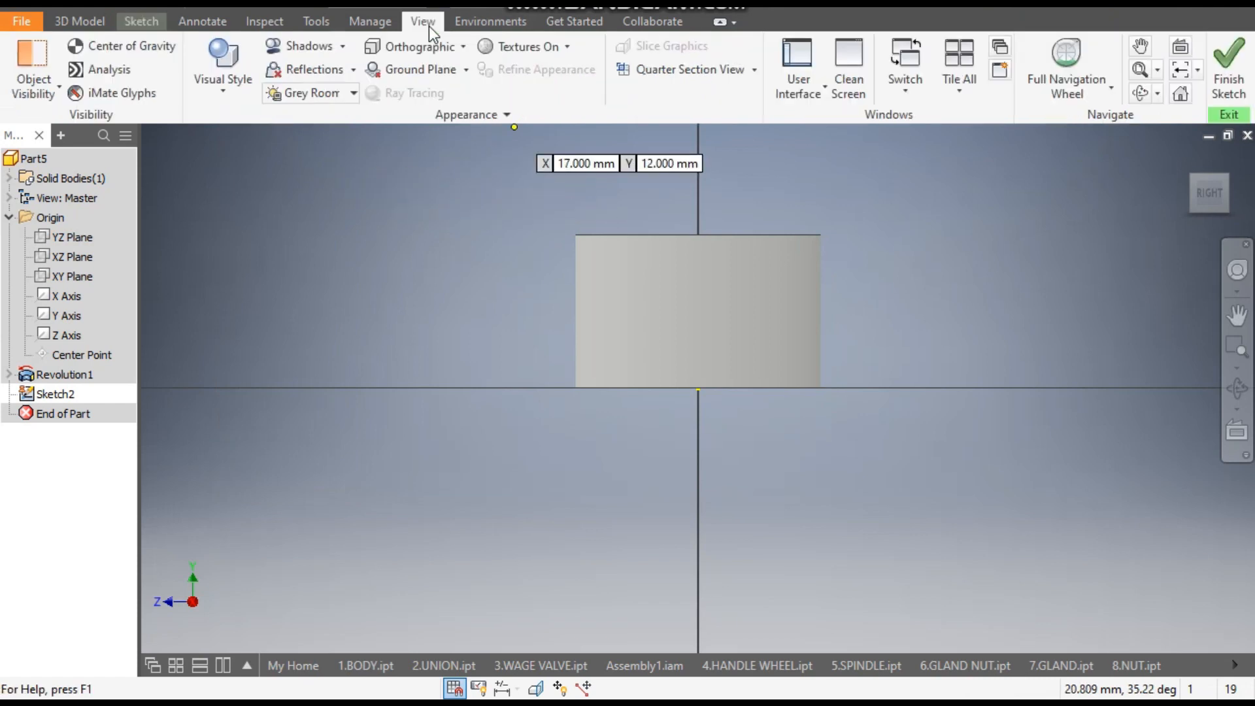
pyautogui.click(223, 92)
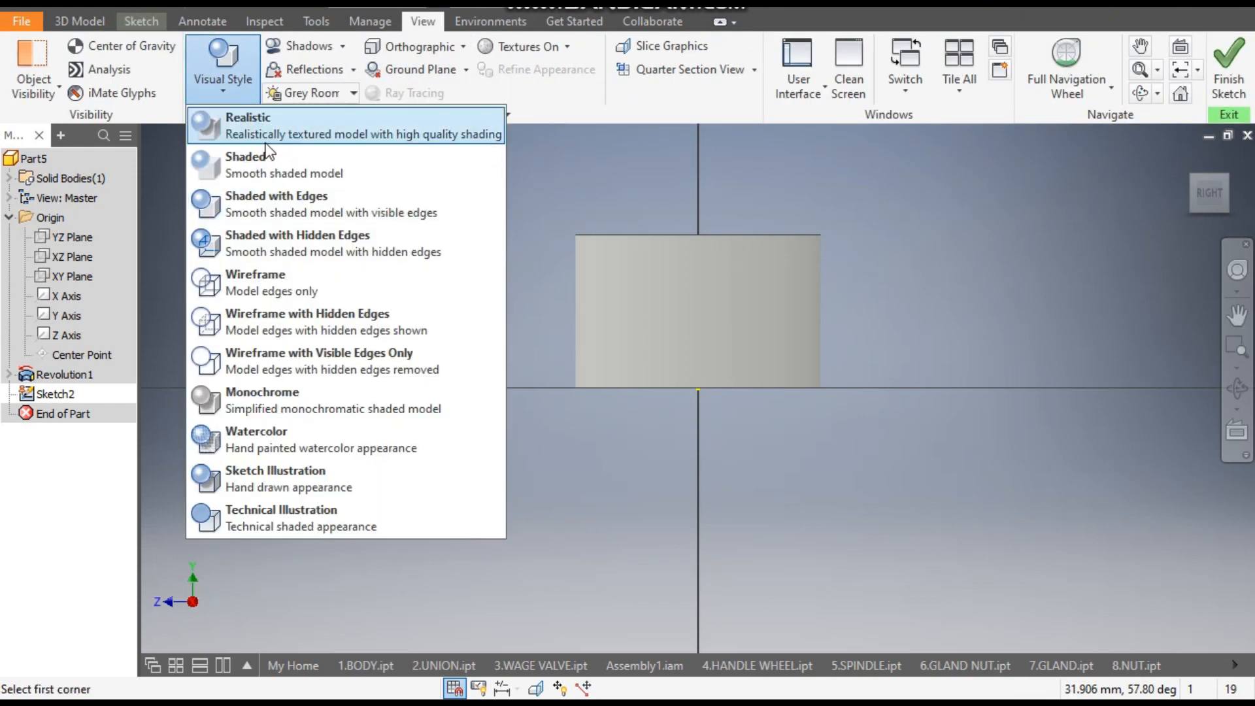
pyautogui.click(268, 291)
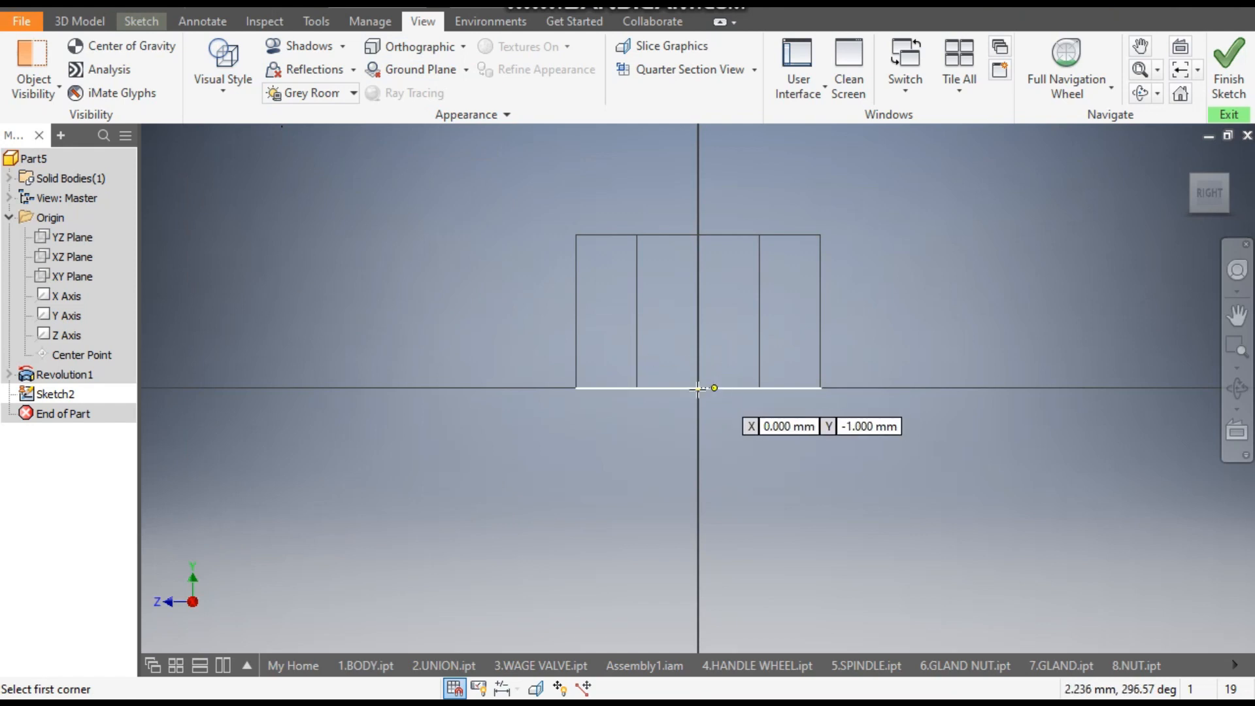
pyautogui.click(659, 388)
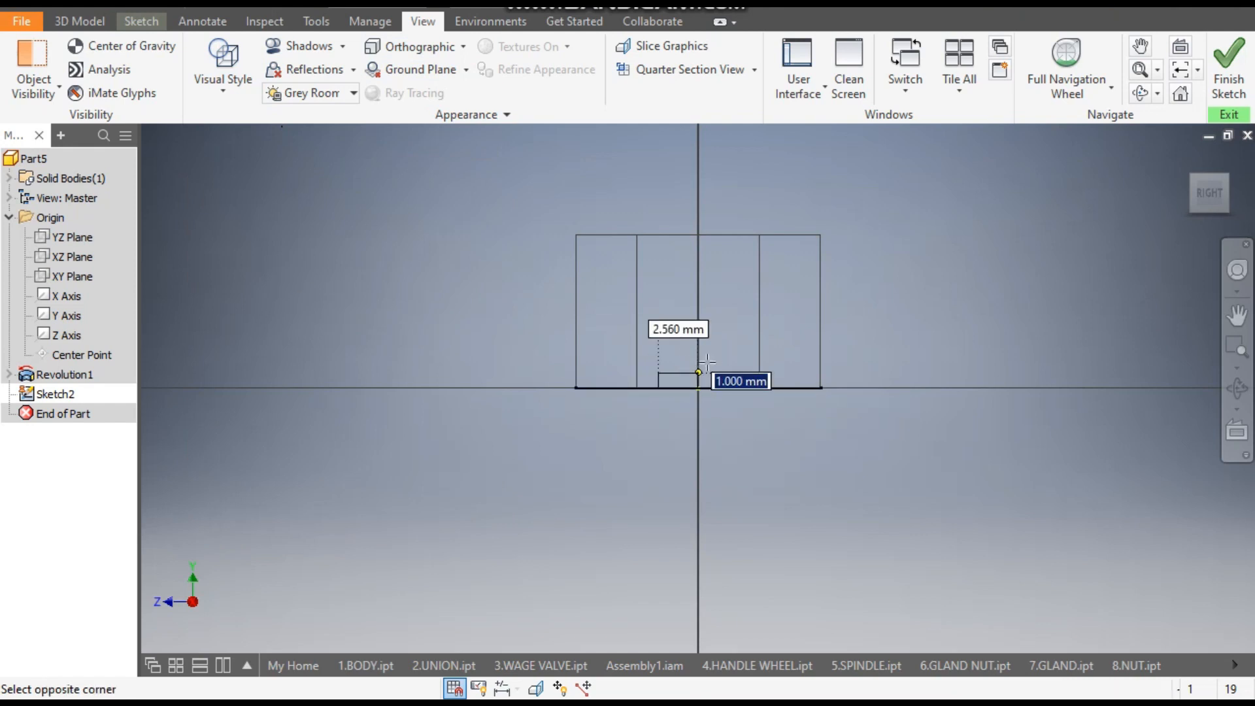
pyautogui.click(730, 327)
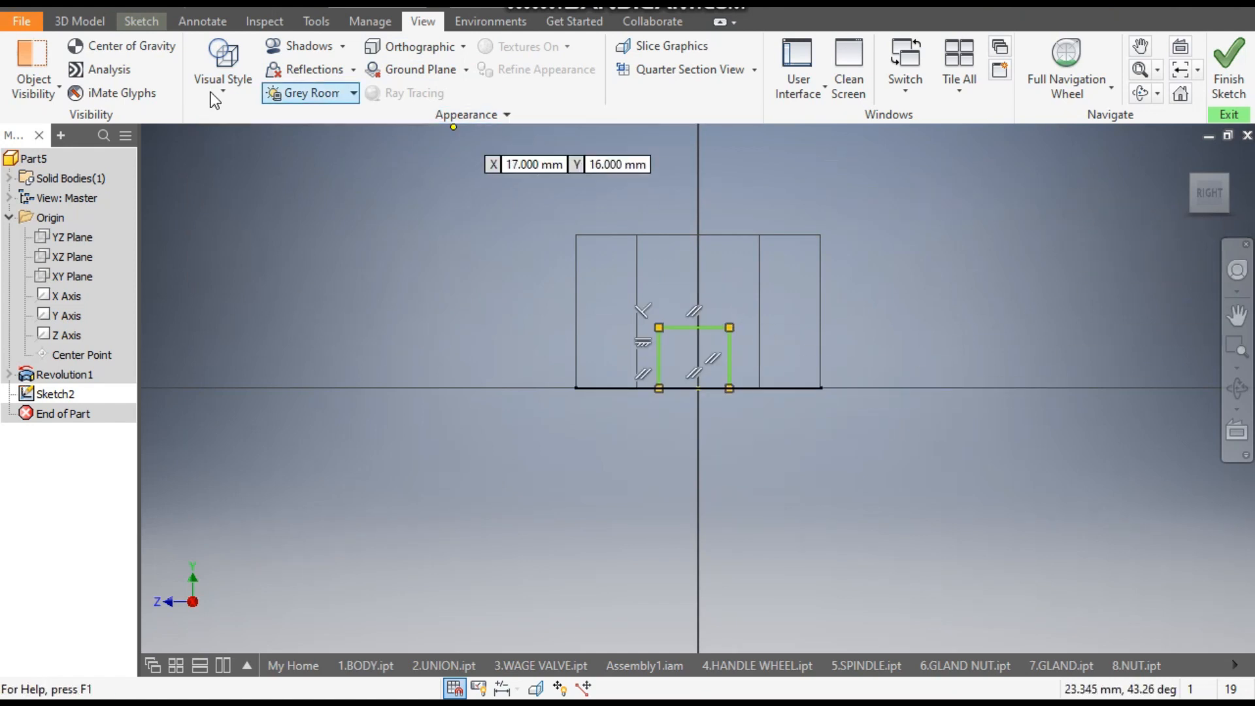
# - Dimension the small rectangle with a width of 2 mm and a height of 2 mm
pyautogui.click(137, 24)
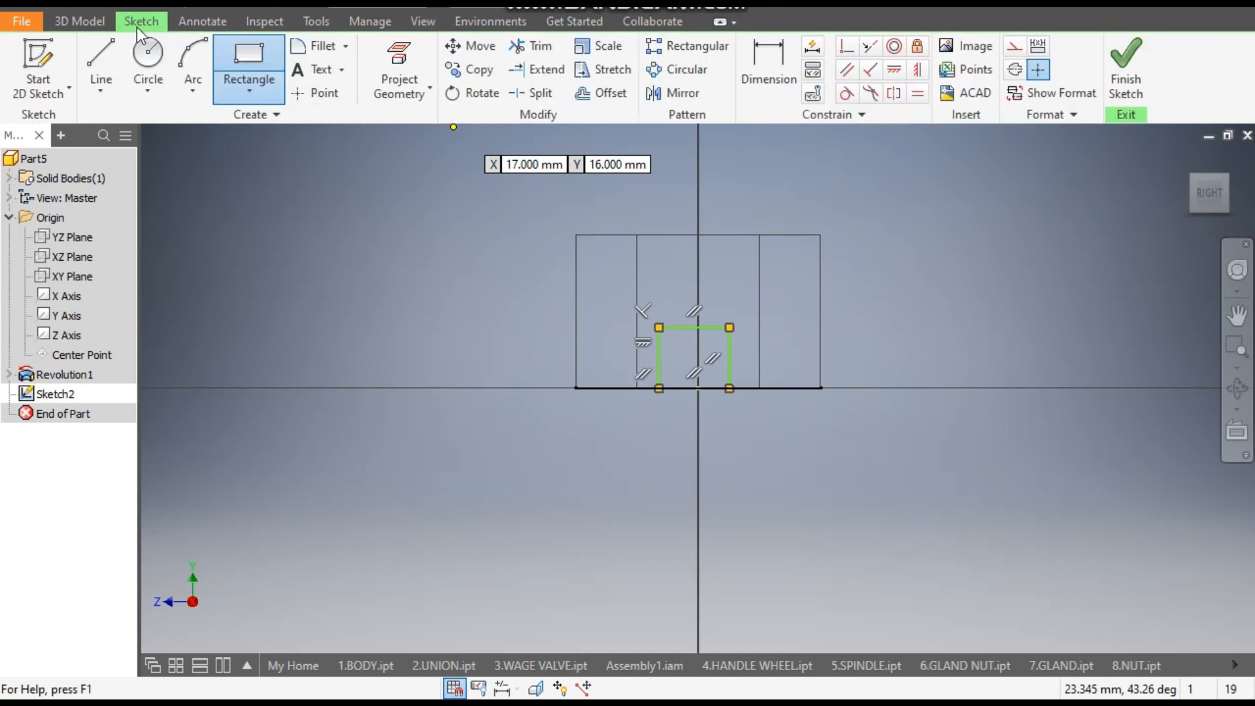
pyautogui.click(776, 54)
pyautogui.scroll(-2, 732, 314)
pyautogui.scroll(5, 712, 353)
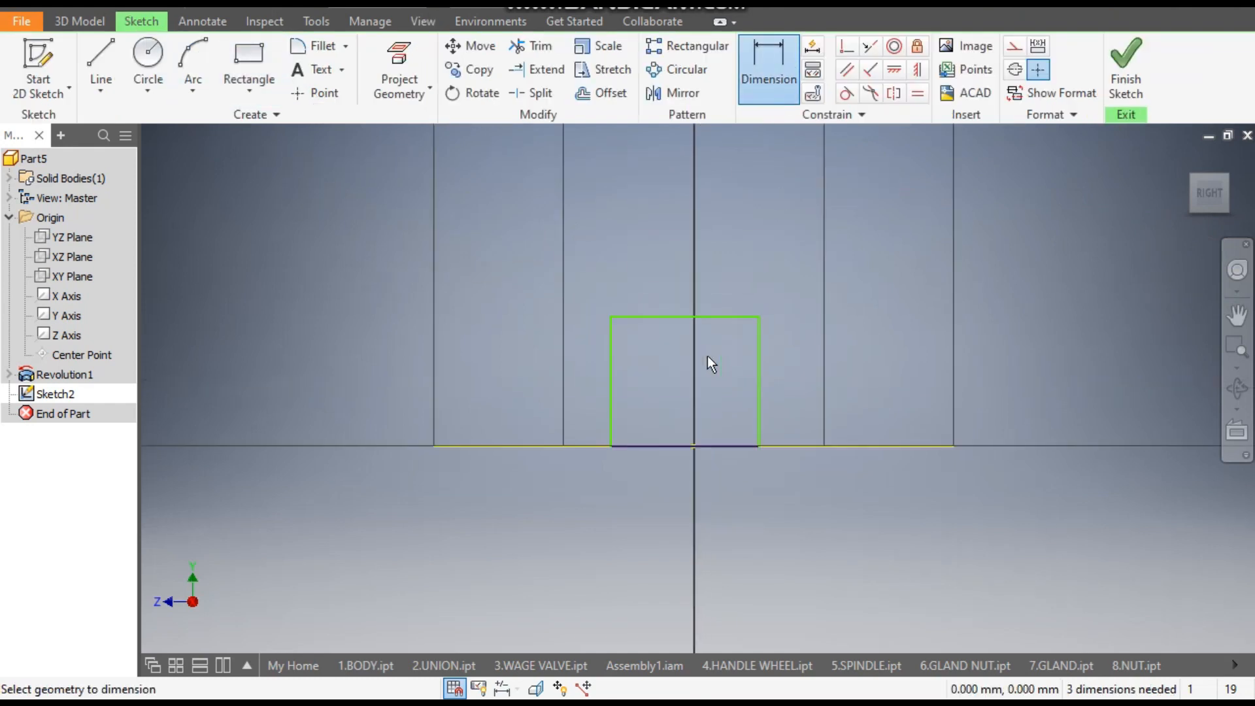
pyautogui.click(721, 316)
pyautogui.click(722, 251)
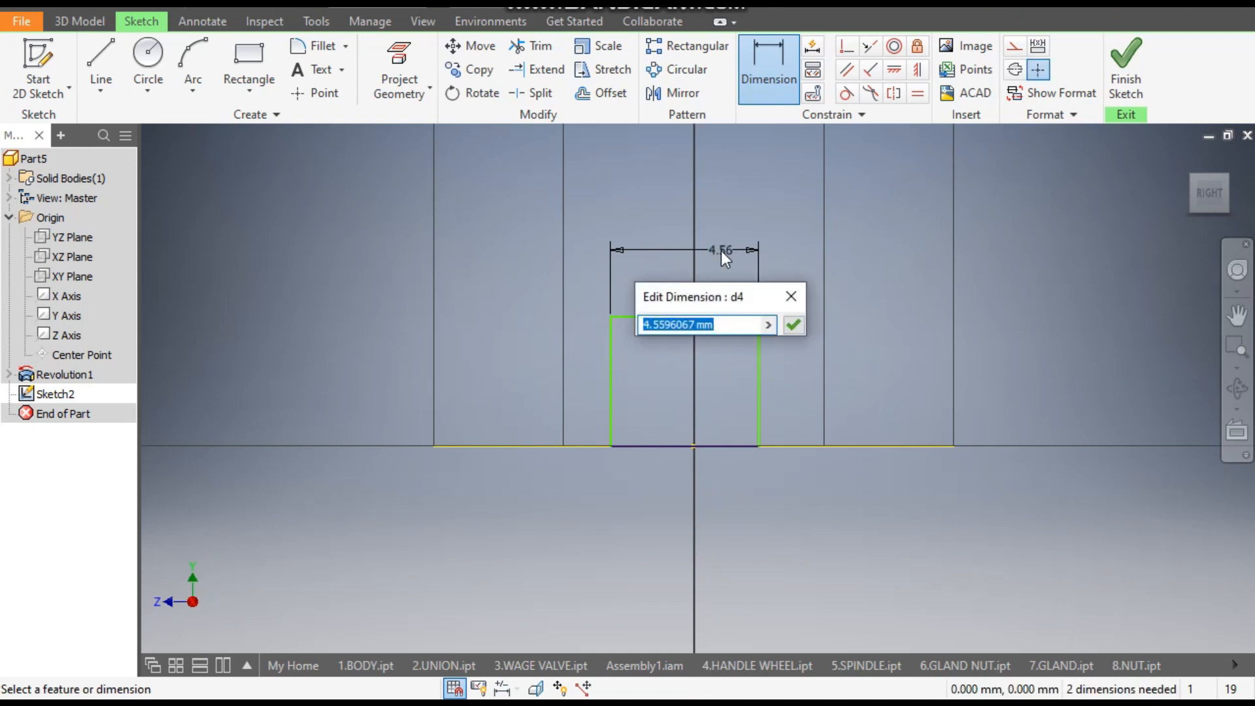
pyautogui.write('2')
pyautogui.press('Return')
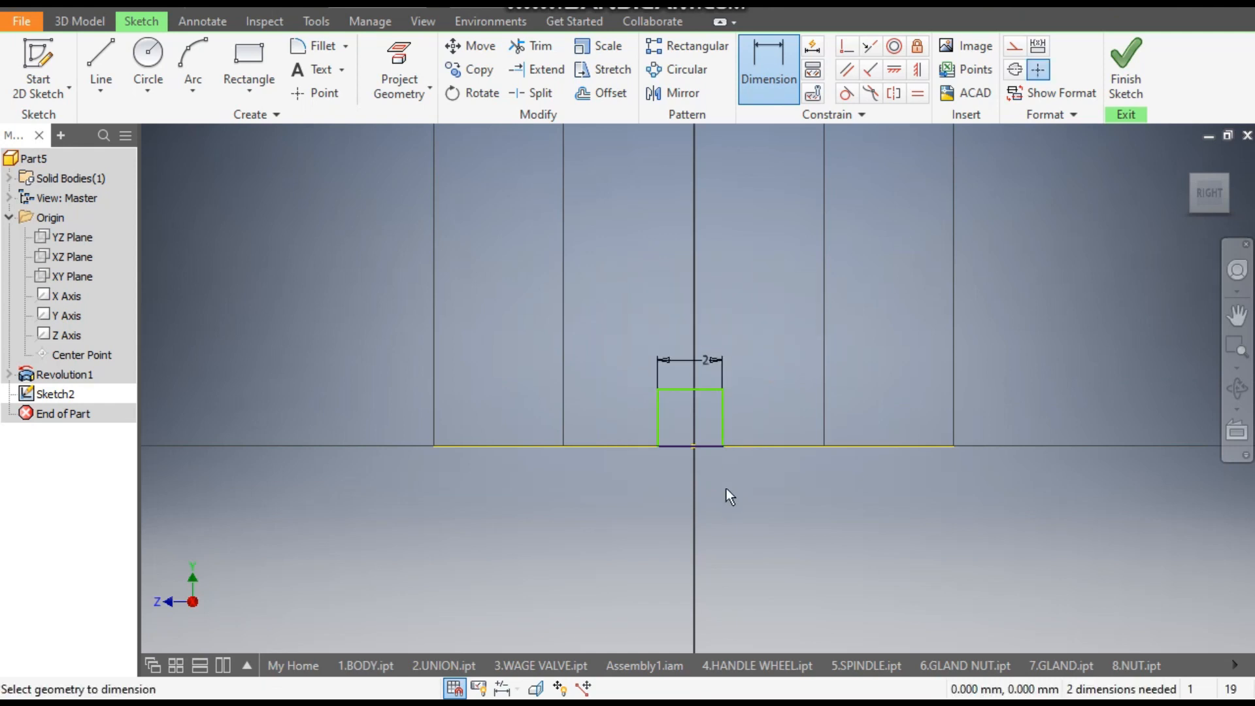
pyautogui.click(728, 438)
pyautogui.click(755, 428)
pyautogui.write('2')
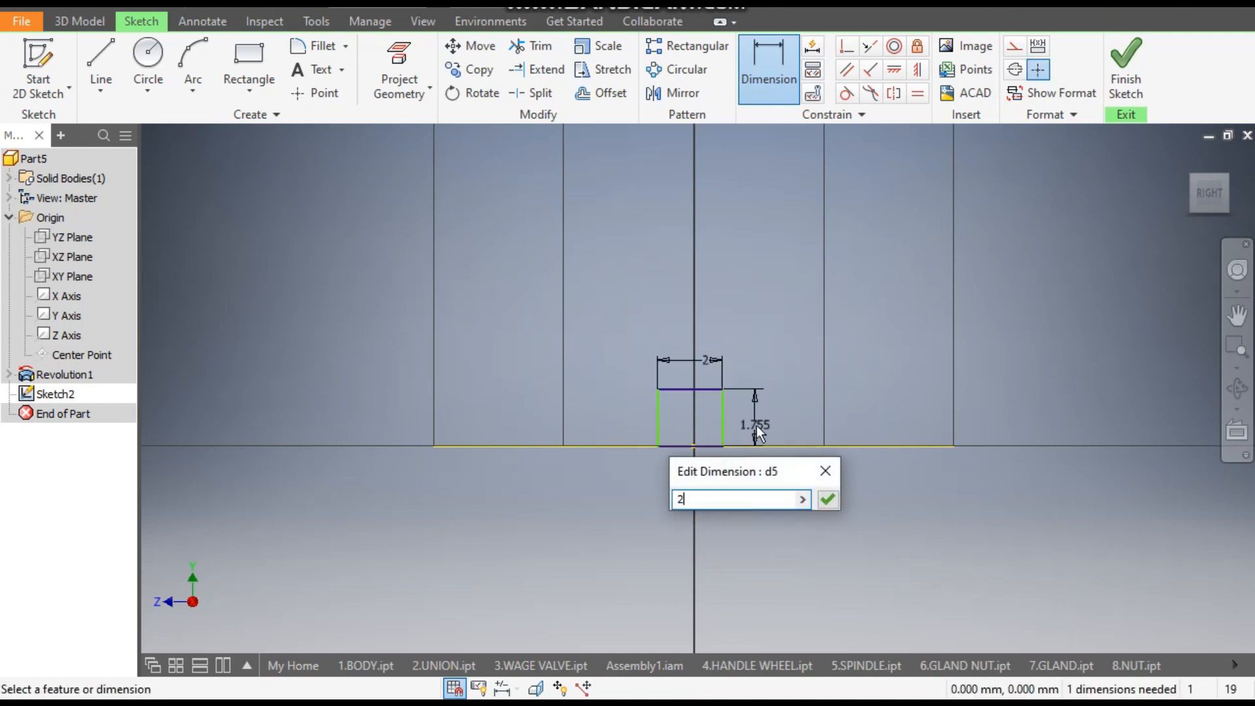
pyautogui.press('Return')
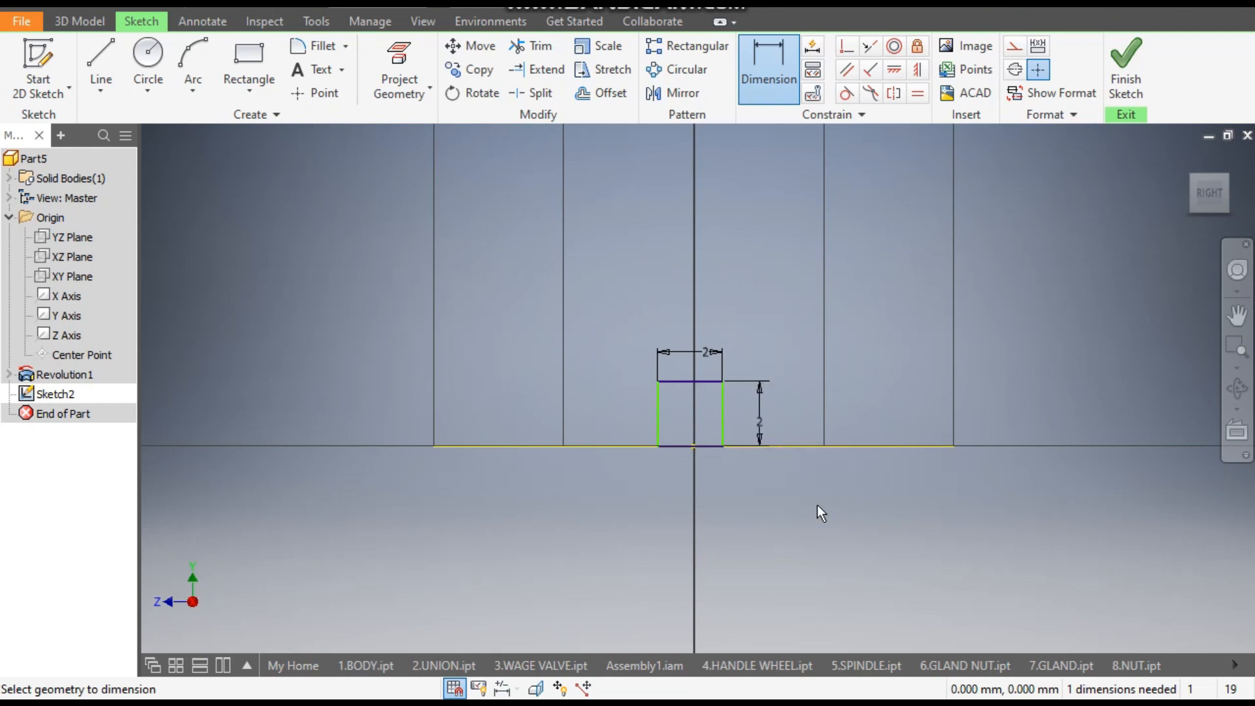
# - Center the square on the vertical axis with a Horizontal constraint between its upper edge's midpoint and the origin
pyautogui.click(918, 69)
pyautogui.scroll(-3, 713, 461)
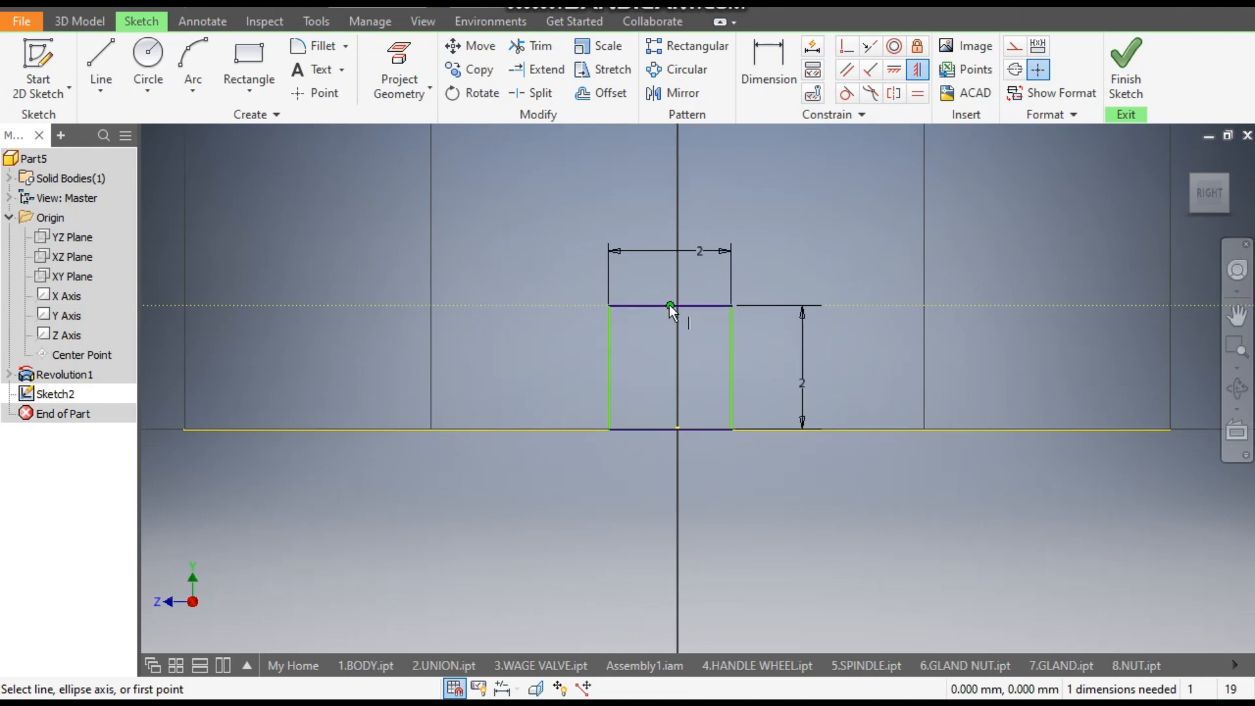
pyautogui.click(894, 72)
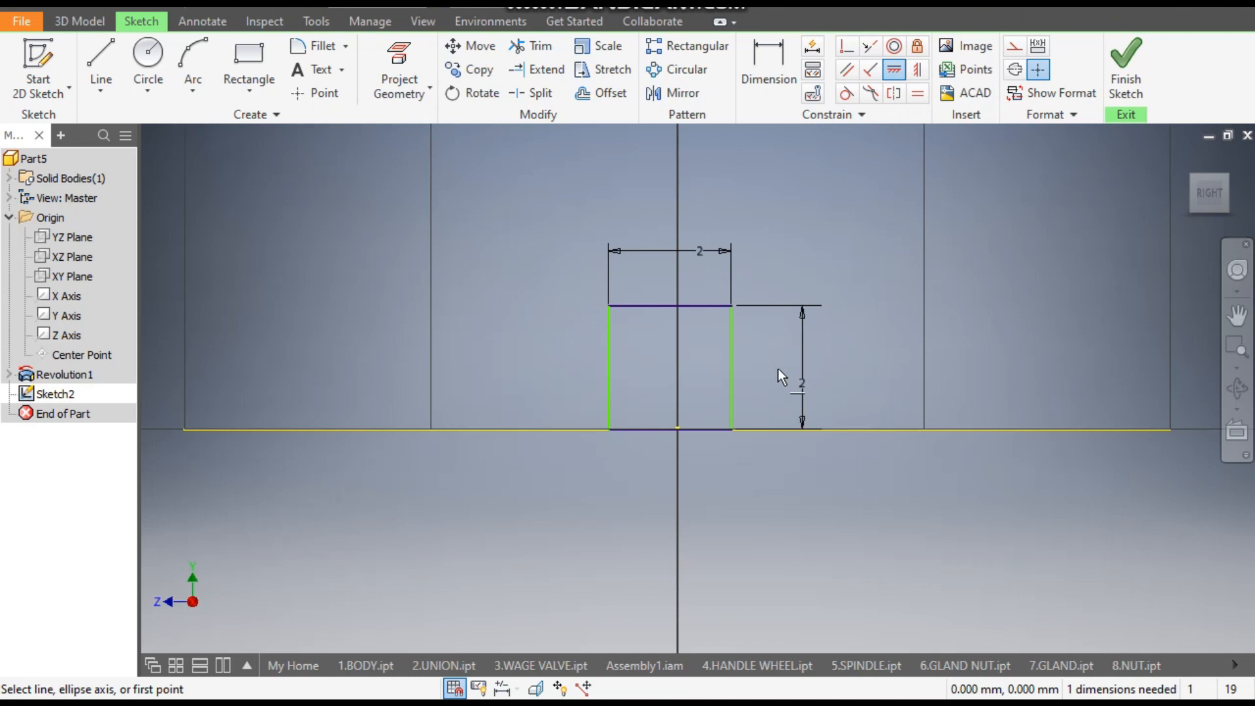
pyautogui.click(672, 306)
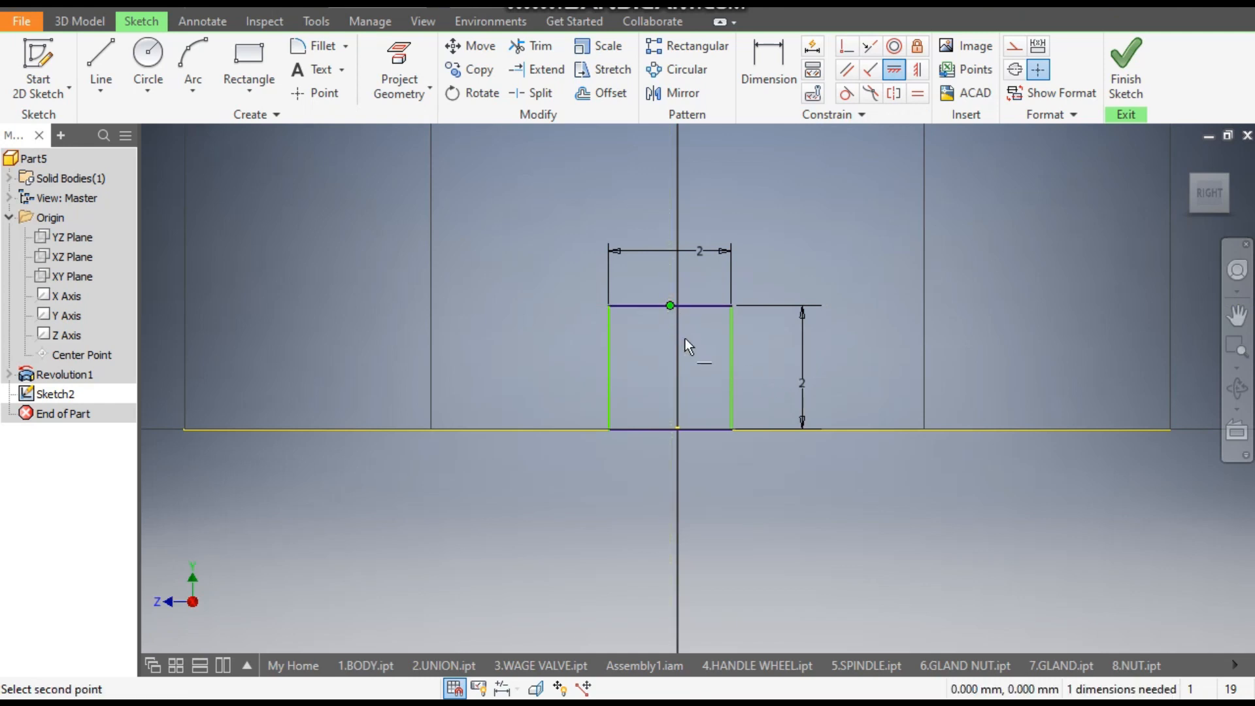
pyautogui.click(680, 429)
pyautogui.scroll(-5, 762, 369)
pyautogui.moveTo(753, 383)
pyautogui.mouseDown(button='middle')
pyautogui.moveTo(742, 478)
pyautogui.moveTo(727, 427)
pyautogui.mouseUp(button='middle')
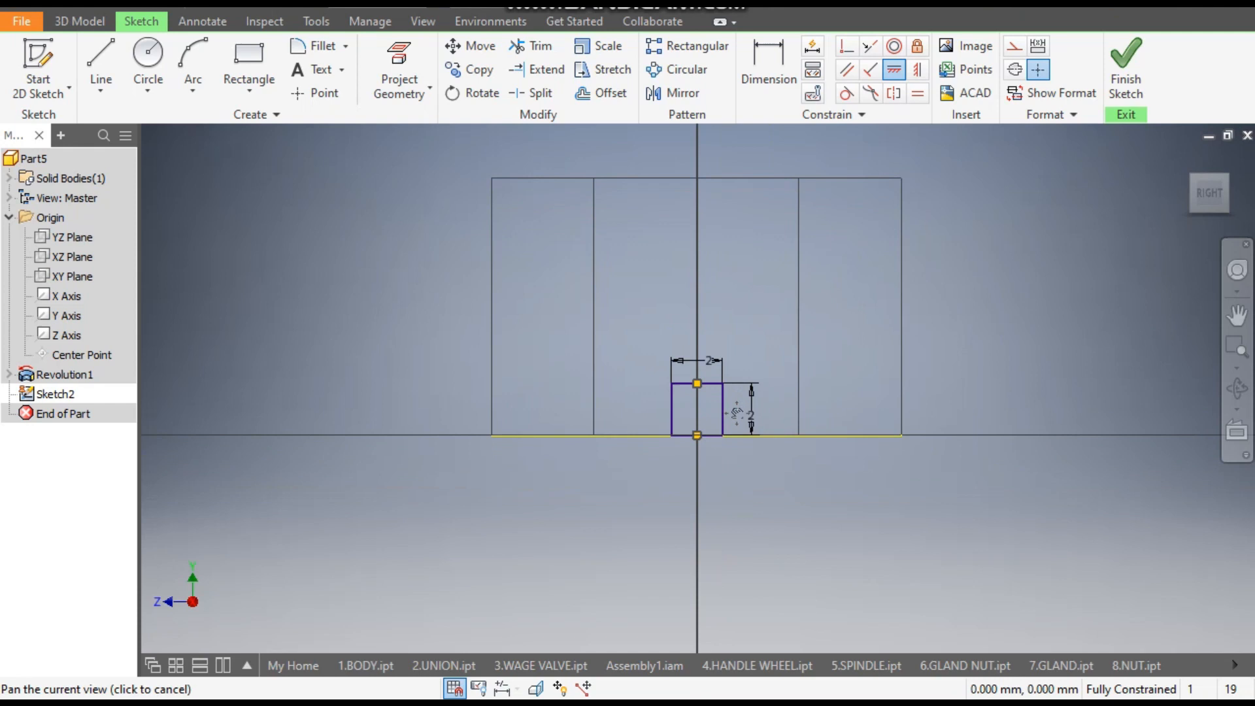
# - Set up a symmetric Extrude cut of the 2 mm square, 37.25 mm long, through both sides of the ring
pyautogui.click(93, 24)
pyautogui.click(103, 59)
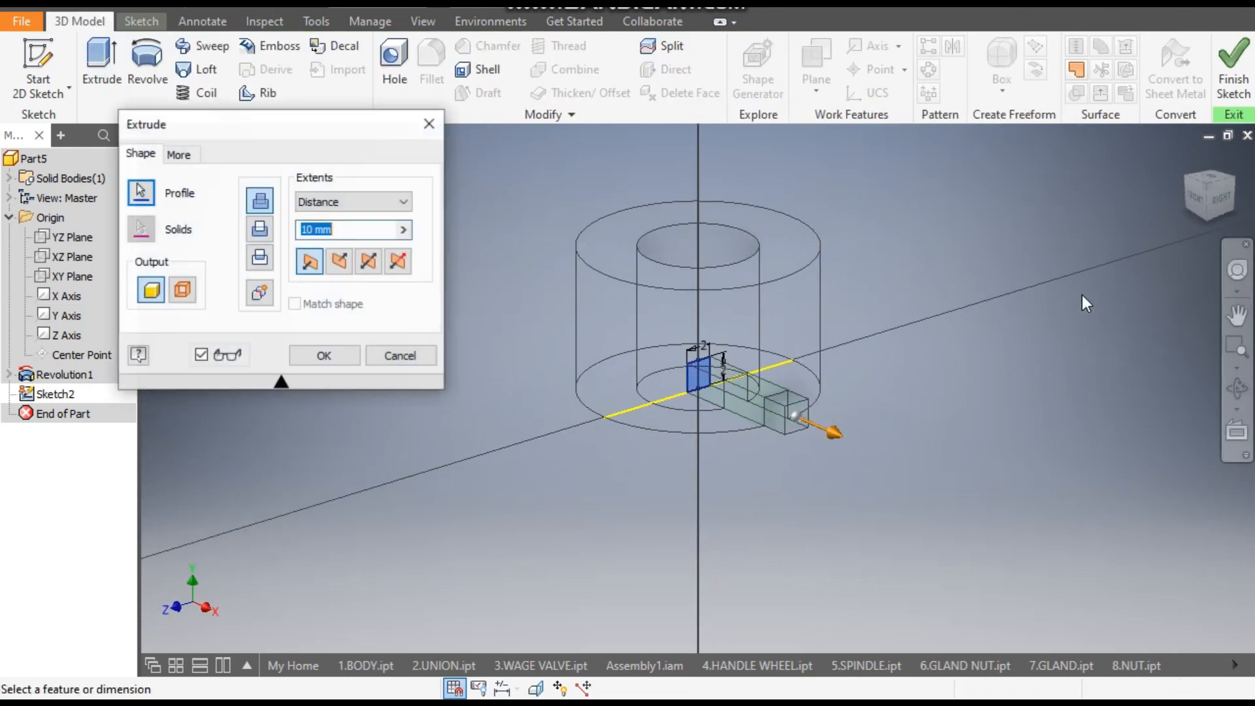
pyautogui.click(368, 261)
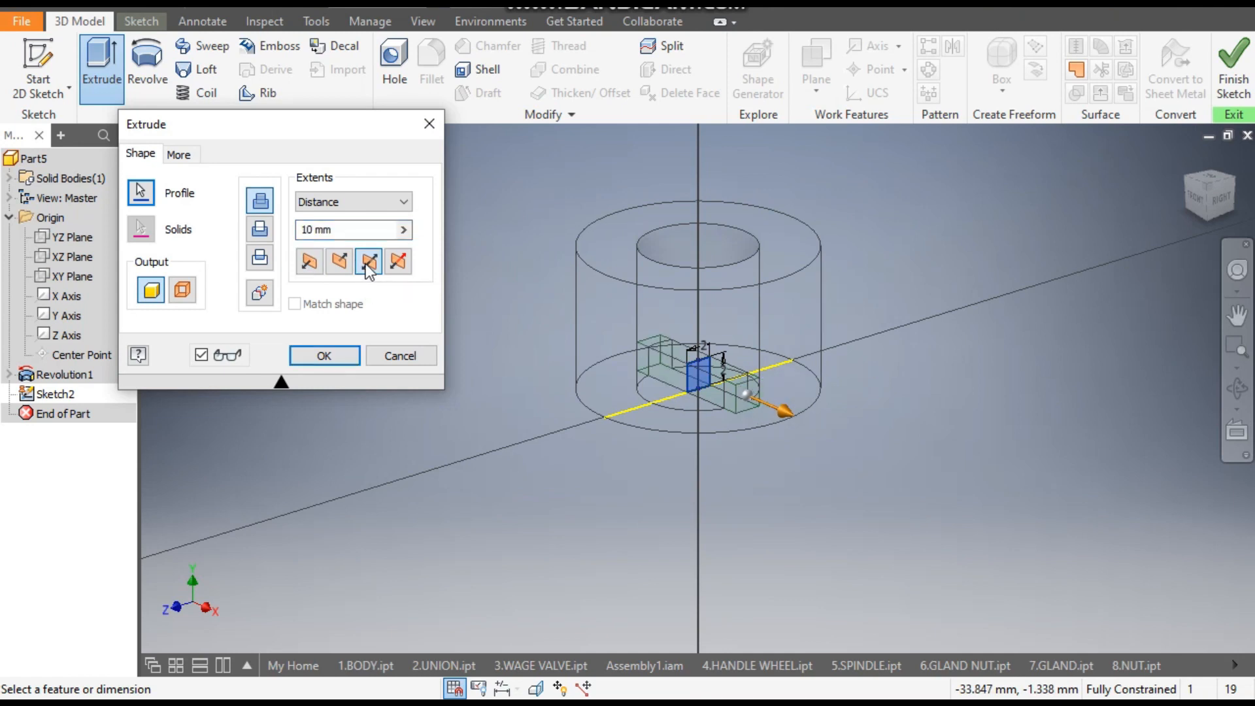
pyautogui.moveTo(768, 409); pyautogui.dragTo(920, 467)
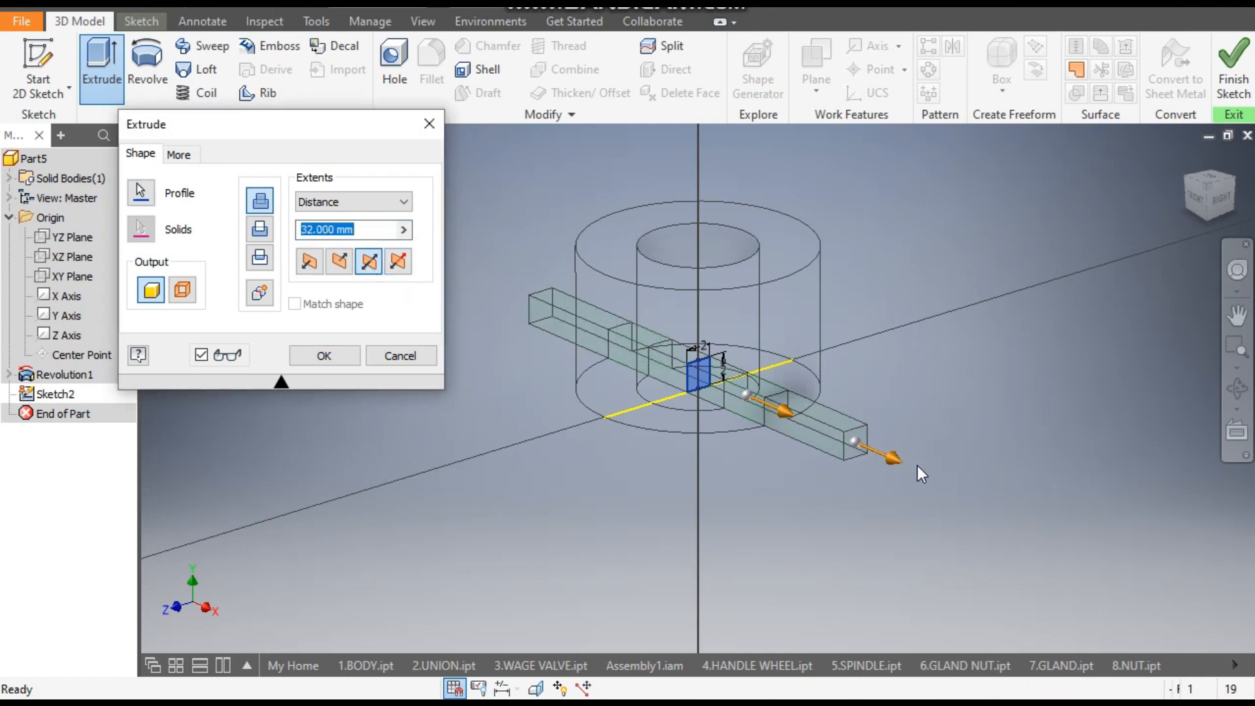
pyautogui.click(262, 230)
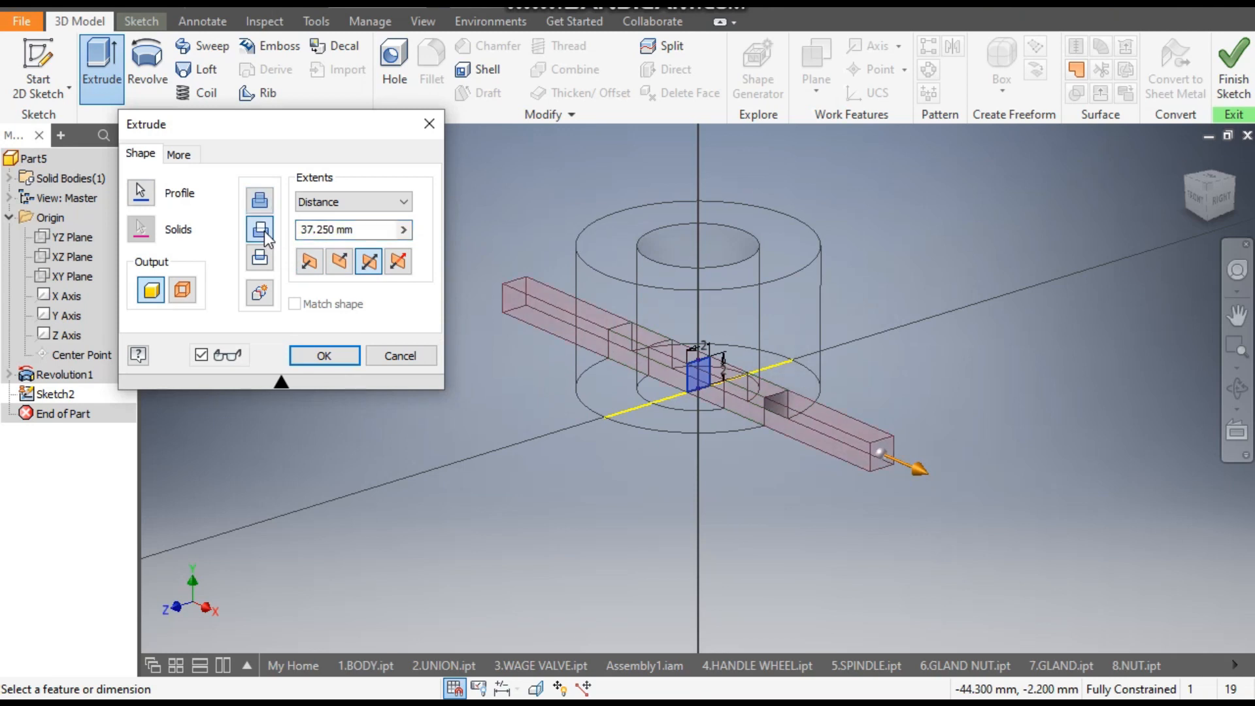
# - Switch the display to Shaded with Edges and complete the 2 mm slot cut through the ring
pyautogui.click(420, 25)
pyautogui.click(233, 104)
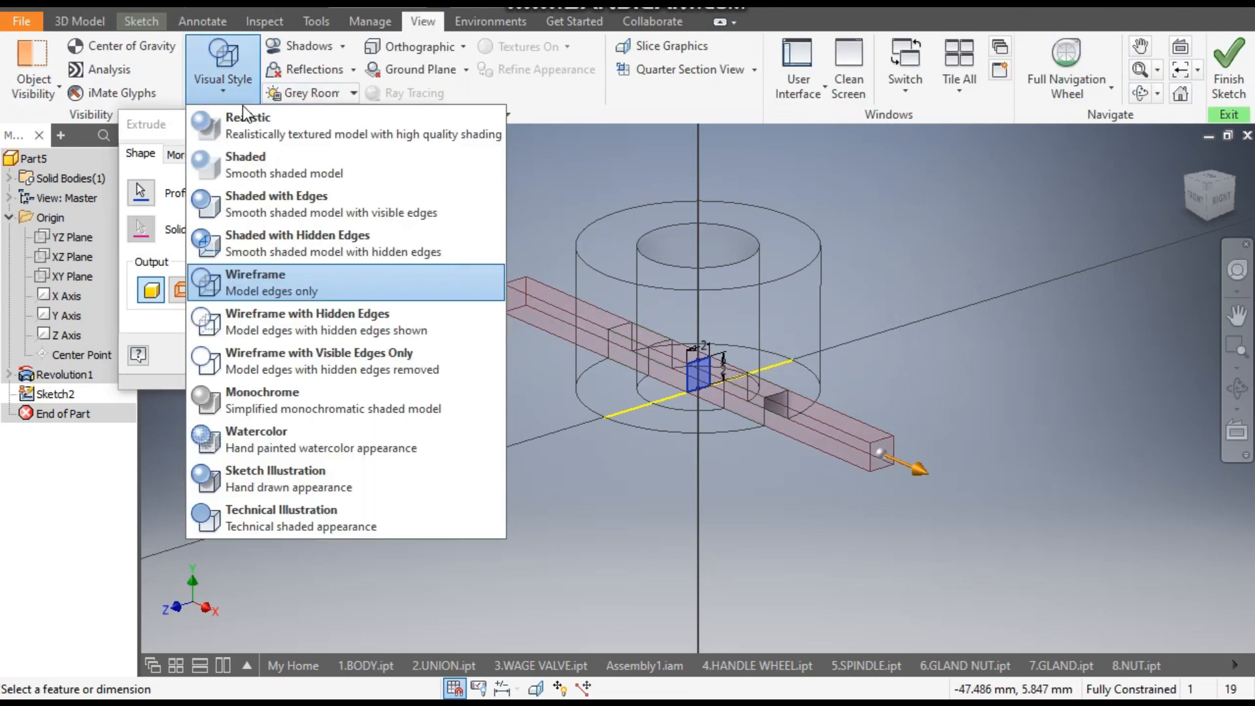
pyautogui.click(284, 162)
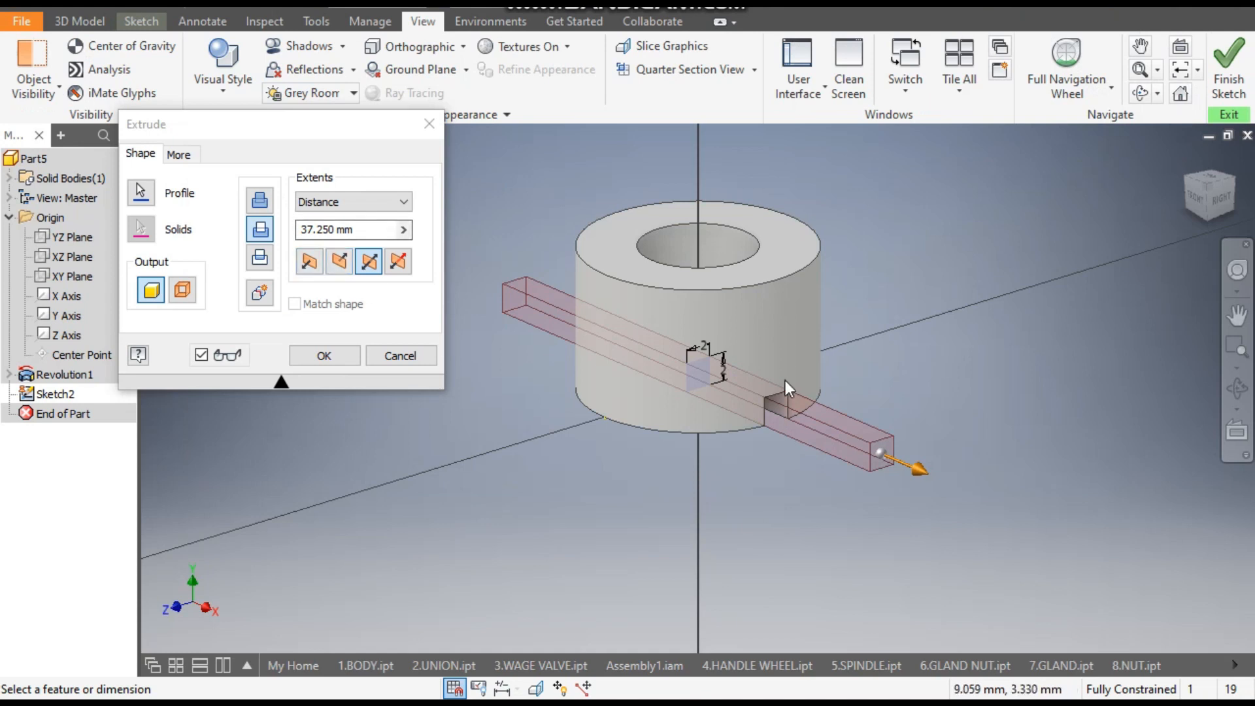
pyautogui.click(336, 355)
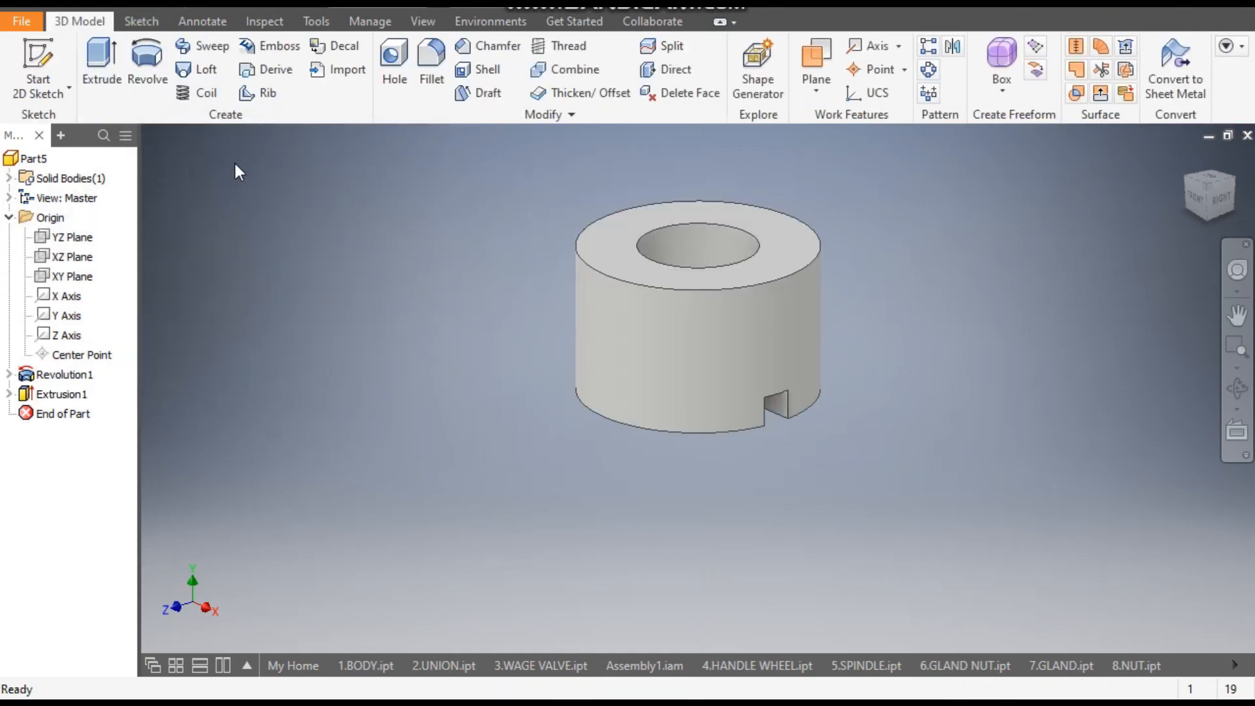
# - Apply the Copper - Satin Brushed appearance to the ring
pyautogui.click(484, 12)
pyautogui.scroll(8, 536, 276)
pyautogui.scroll(3, 536, 277)
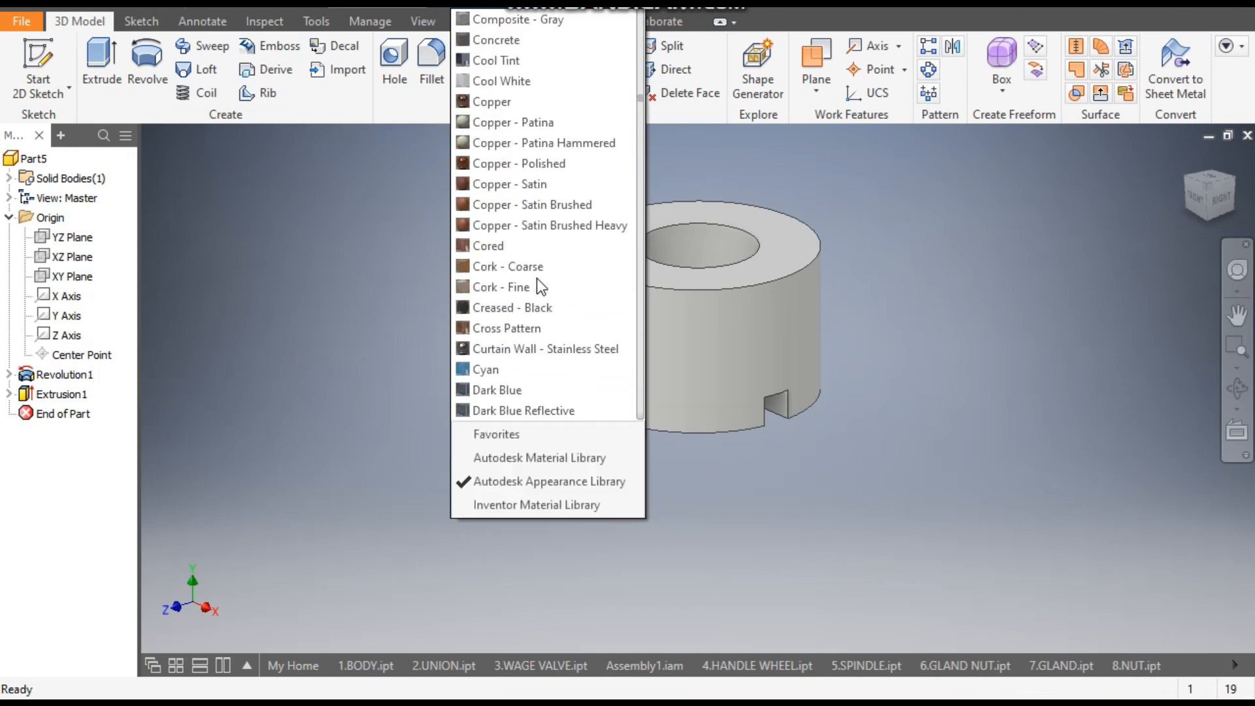
pyautogui.click(533, 204)
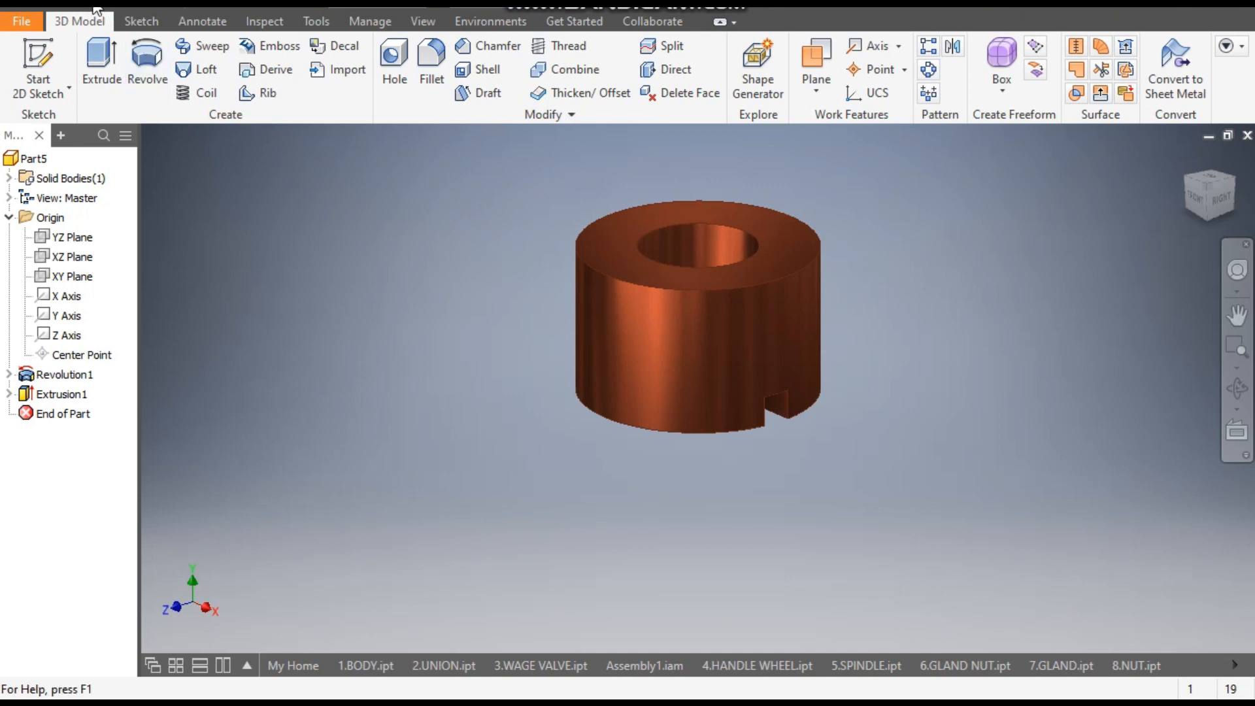
# - Save the part as 9.INNER UNION in the gate valve 2 folder
pyautogui.hotkey('ctrl', 's')
pyautogui.write('9')
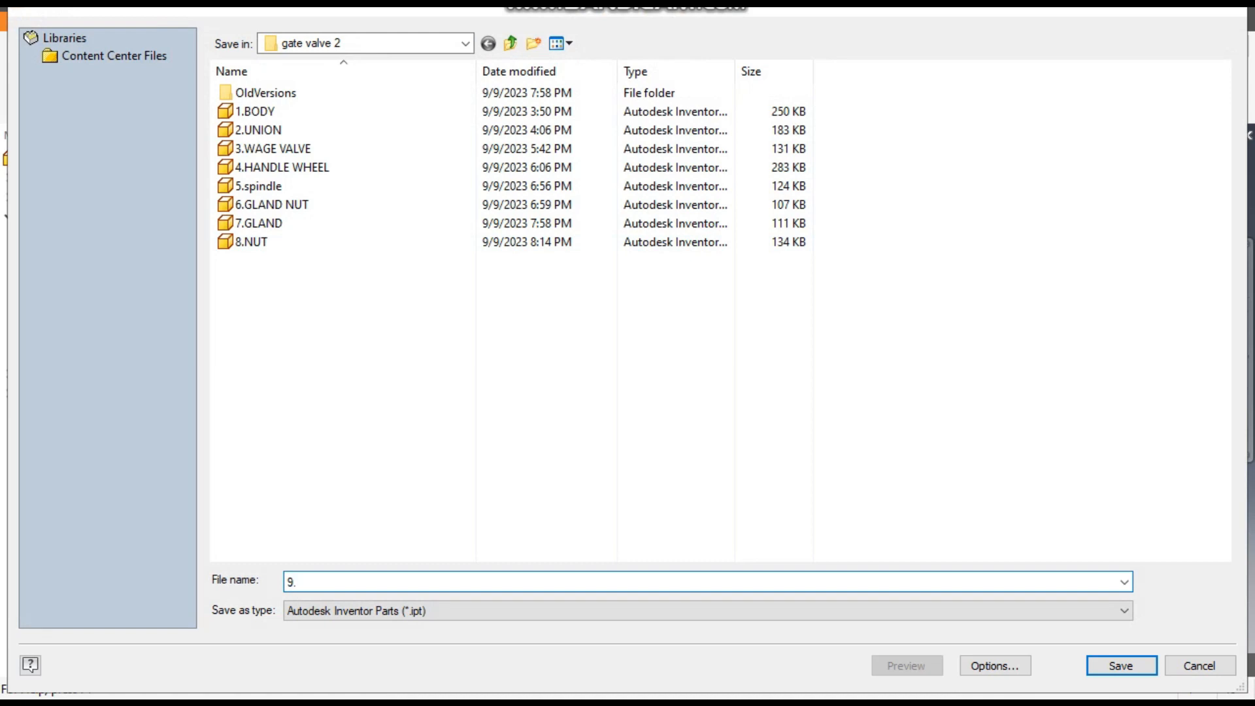
pyautogui.write('.INNER UNION')
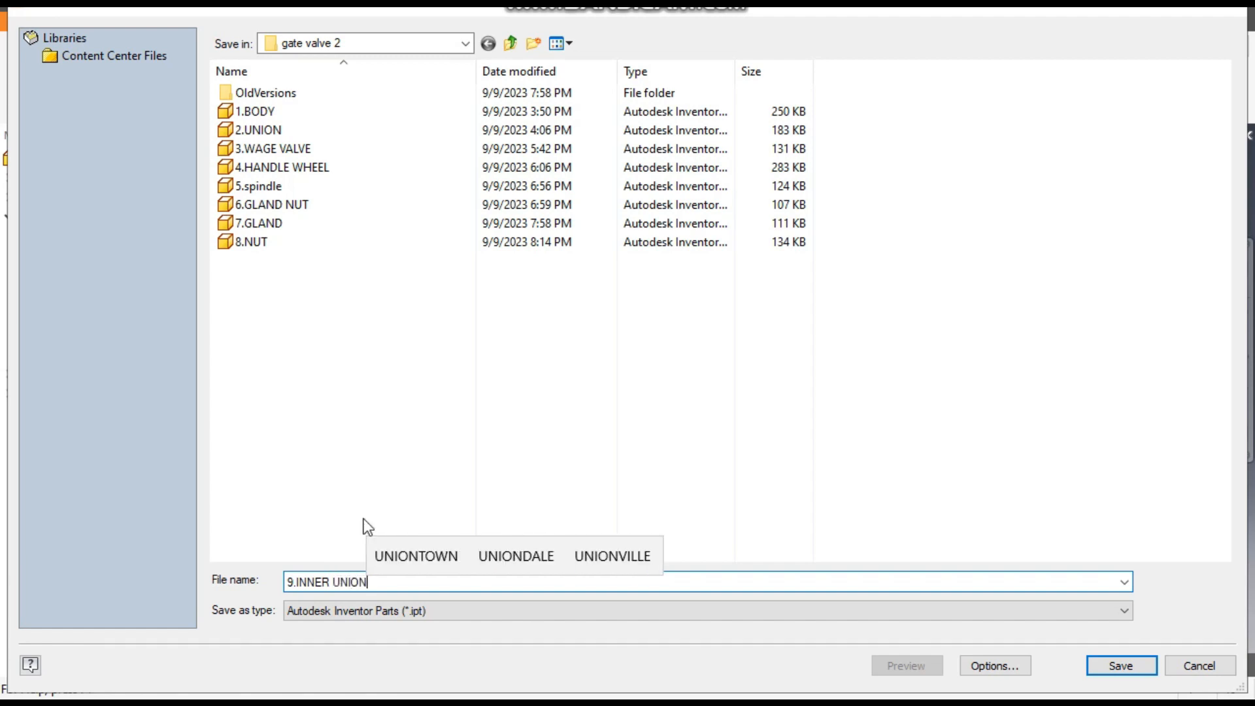
pyautogui.click(1120, 665)
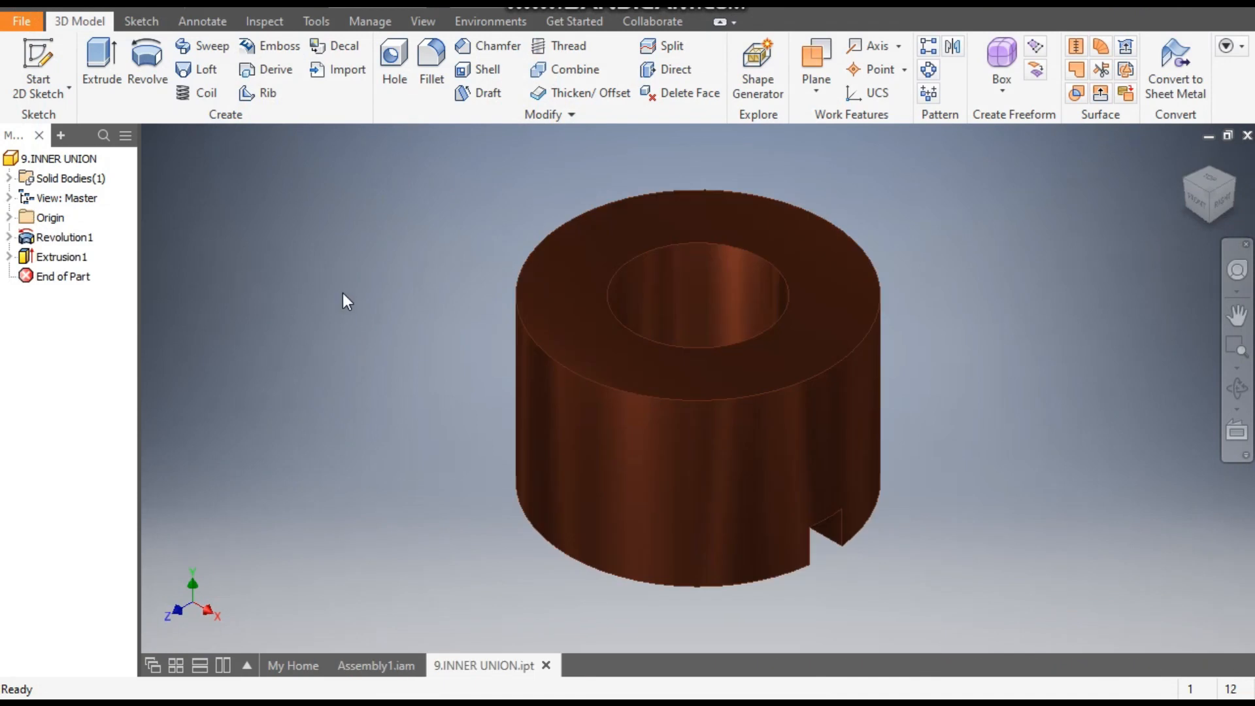
# - Close the inner union part and create a new assembly from the metric Standard (mm).iam template
pyautogui.click(546, 666)
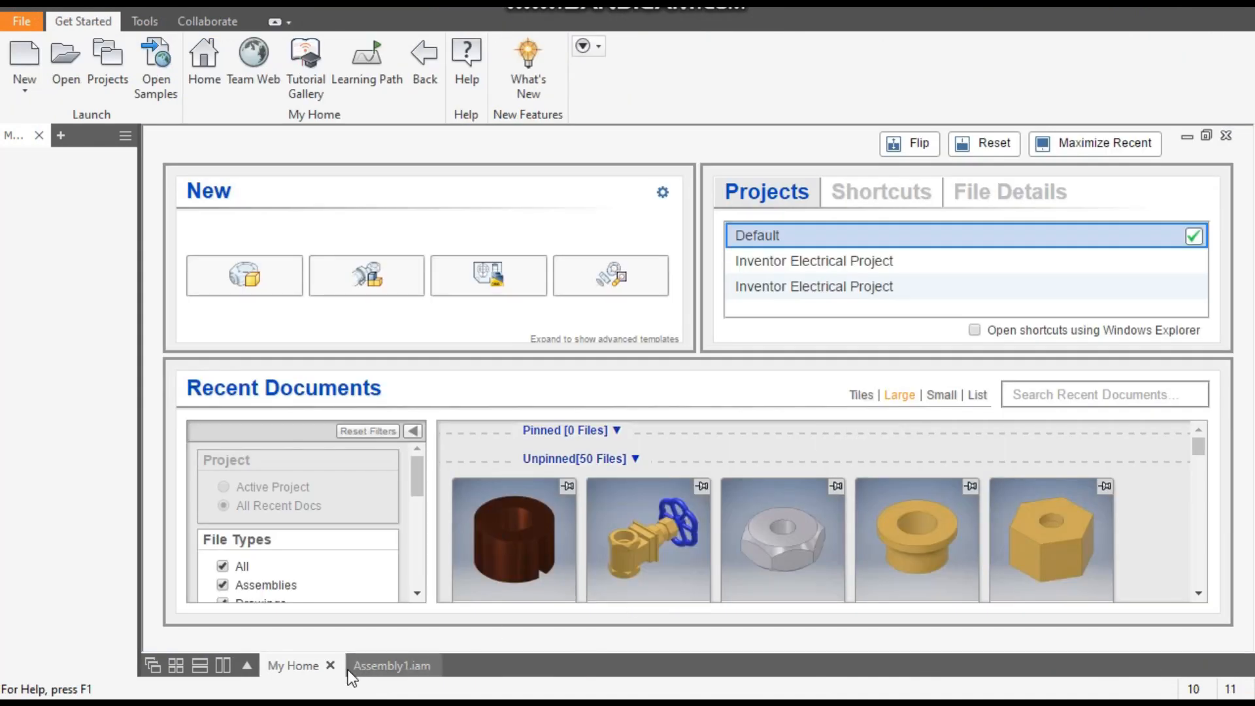
pyautogui.click(391, 666)
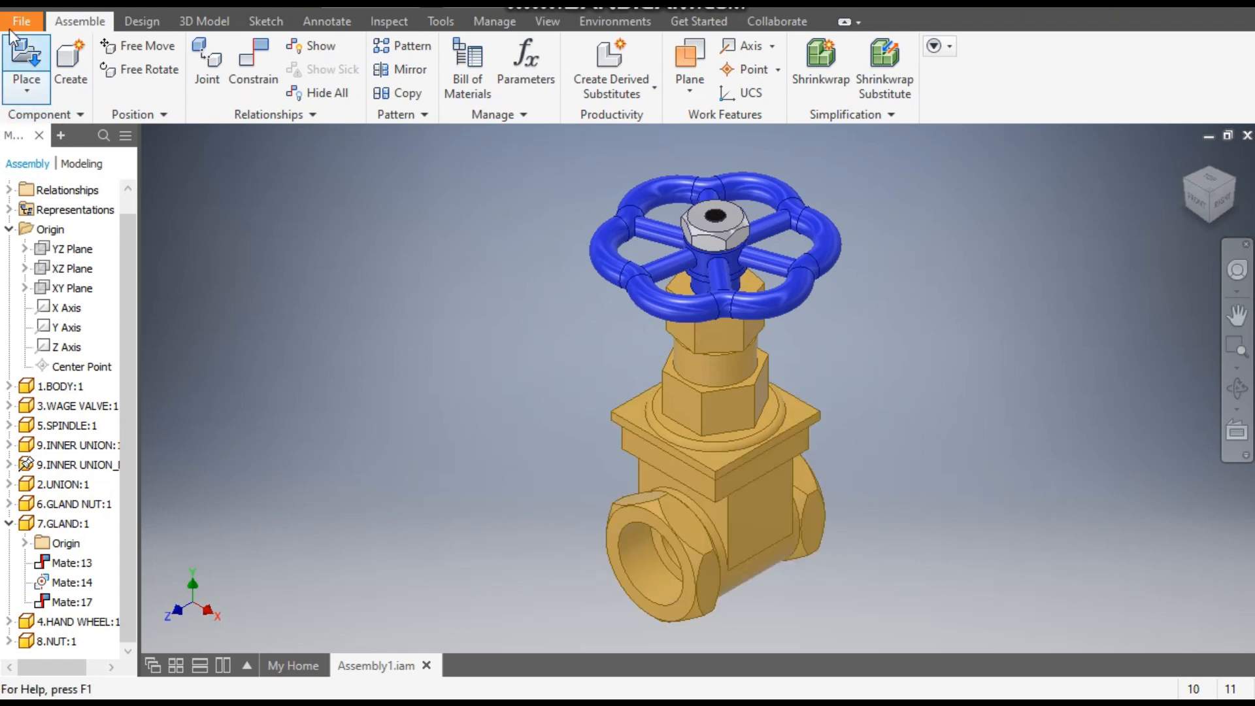
pyautogui.click(51, 5)
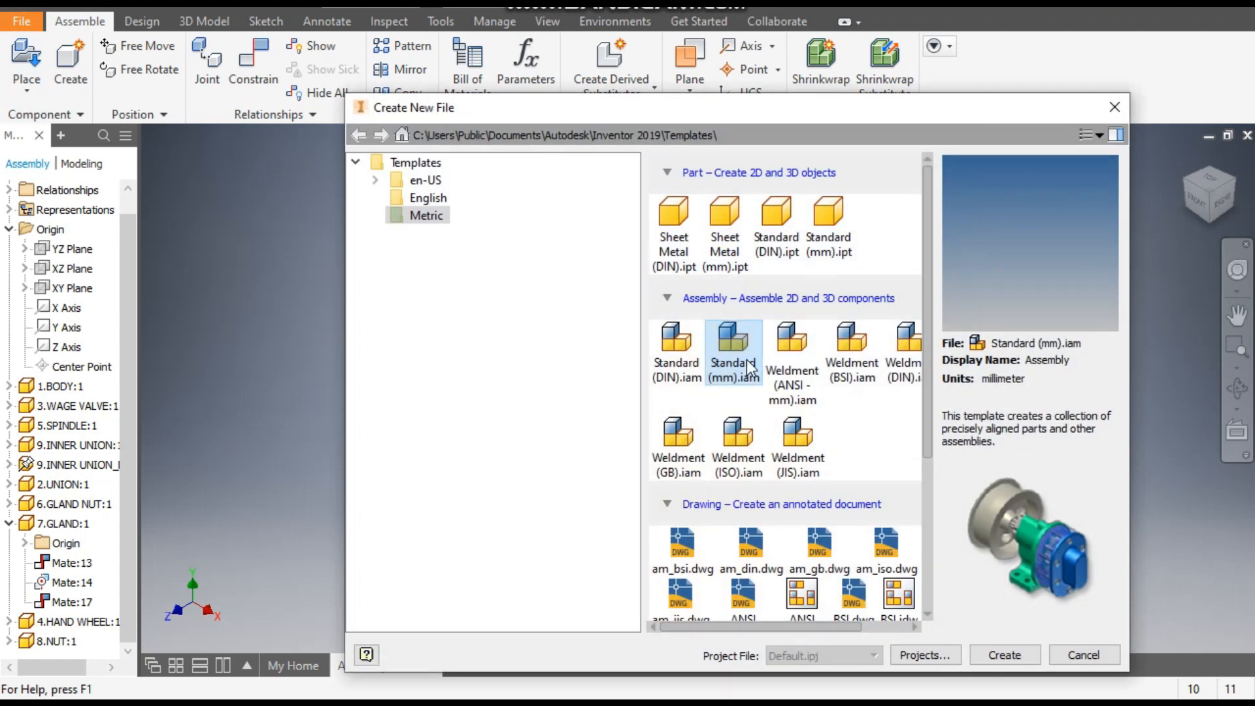
pyautogui.click(735, 343)
pyautogui.click(1024, 654)
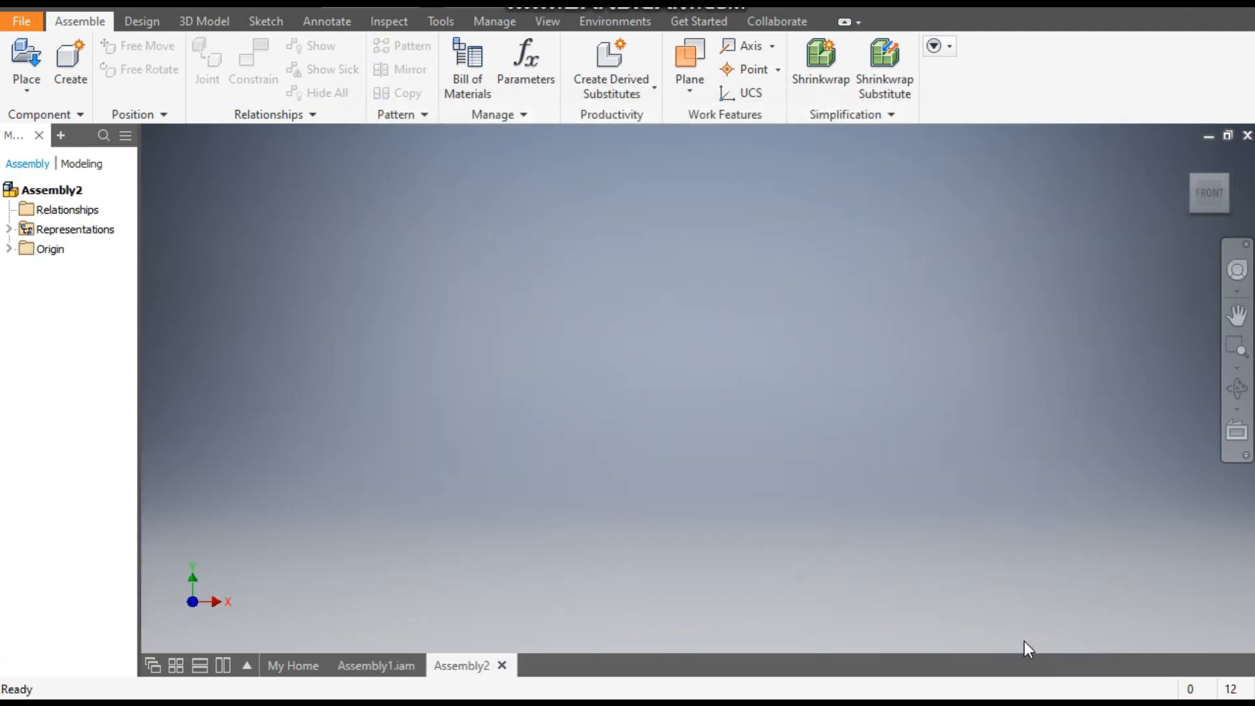
# - Place one instance of 1.BODY from the gate valve 2 folder into the new assembly
pyautogui.click(26, 57)
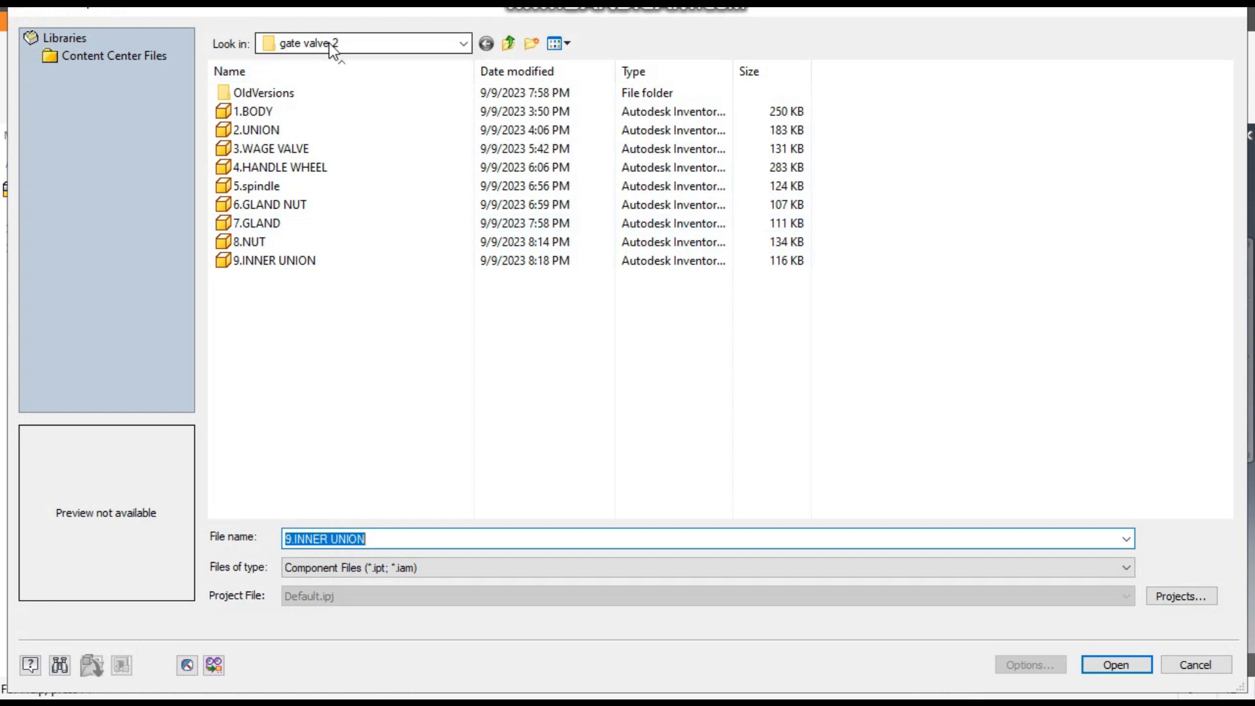
pyautogui.click(284, 111)
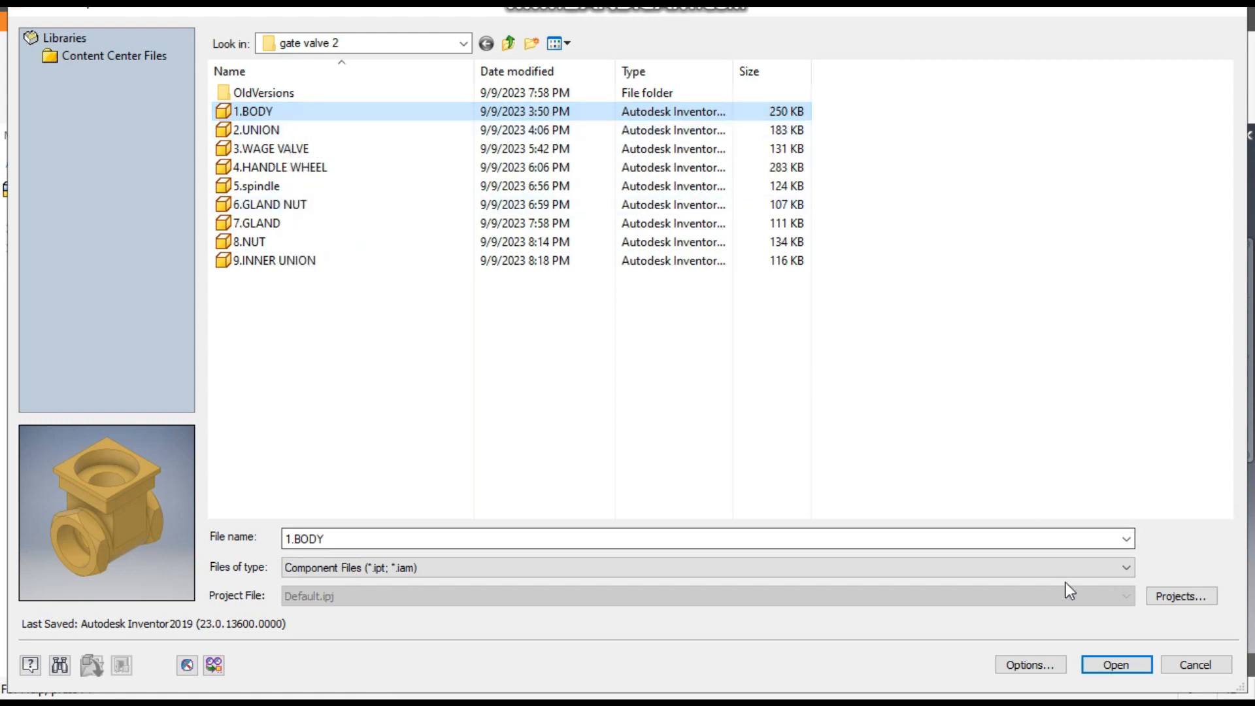
pyautogui.click(1117, 666)
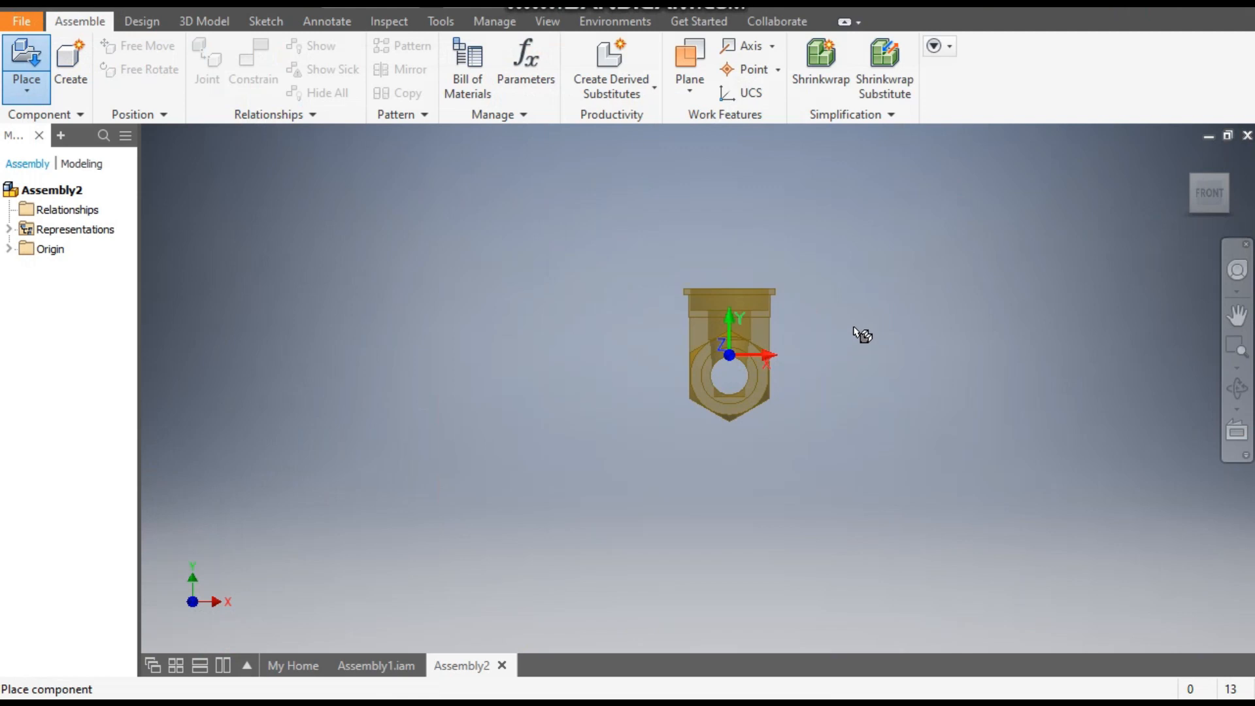
pyautogui.click(861, 334)
pyautogui.press('Escape')
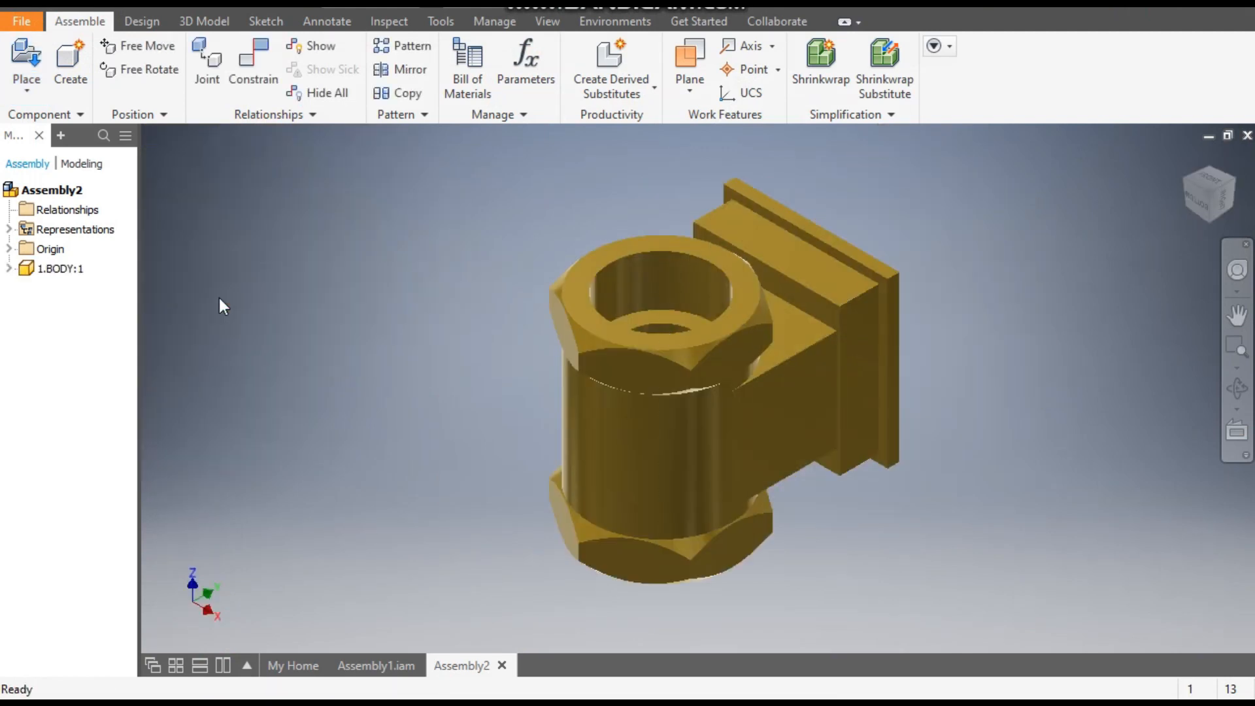
# - Set the assembly's visual style to Shaded with Edges and its lighting to Grey Room
pyautogui.keyDown('shift'); pyautogui.moveTo(313, 637); pyautogui.dragTo(295, 415, button='middle'); pyautogui.keyUp('shift')
pyautogui.moveTo(676, 367); pyautogui.dragTo(776, 389)
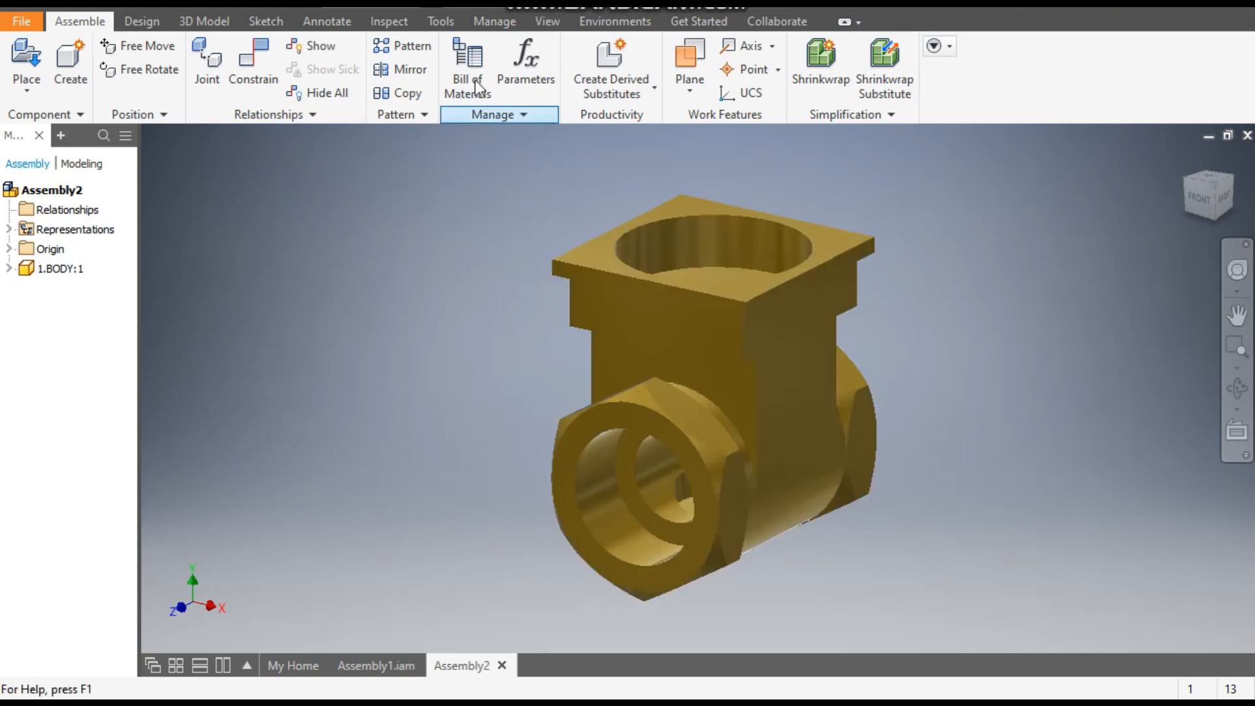
pyautogui.click(546, 25)
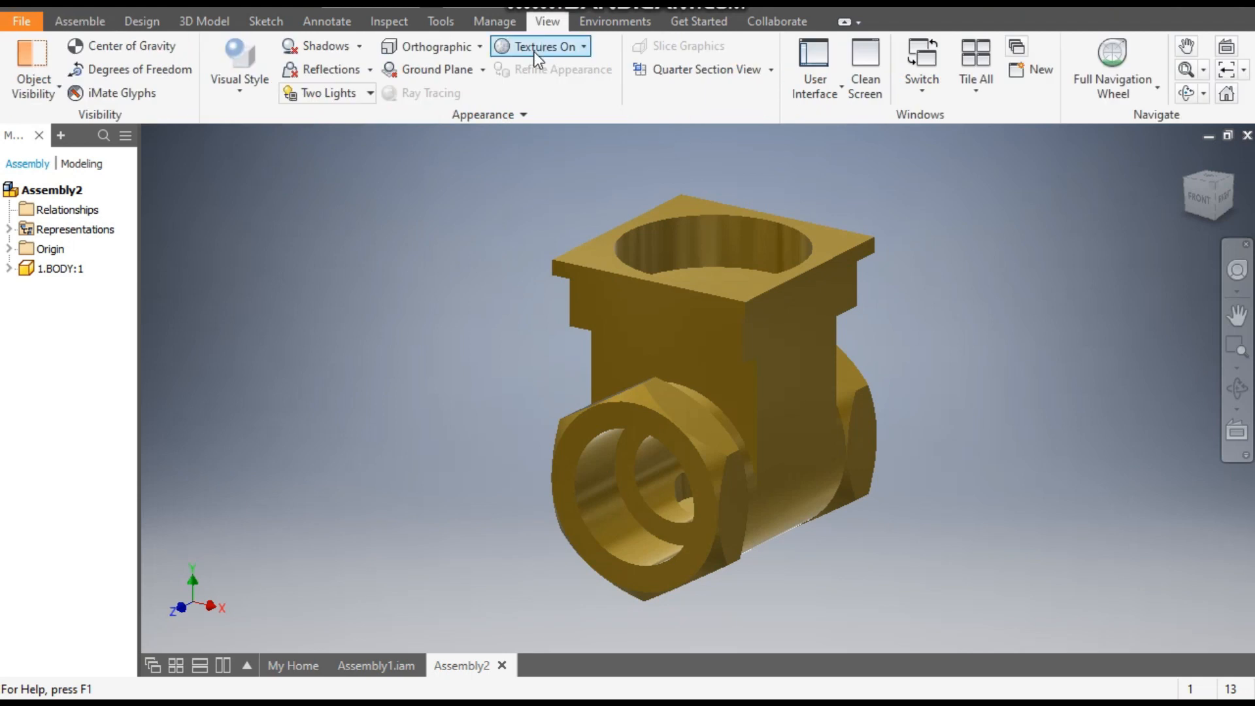
pyautogui.click(256, 89)
pyautogui.click(280, 197)
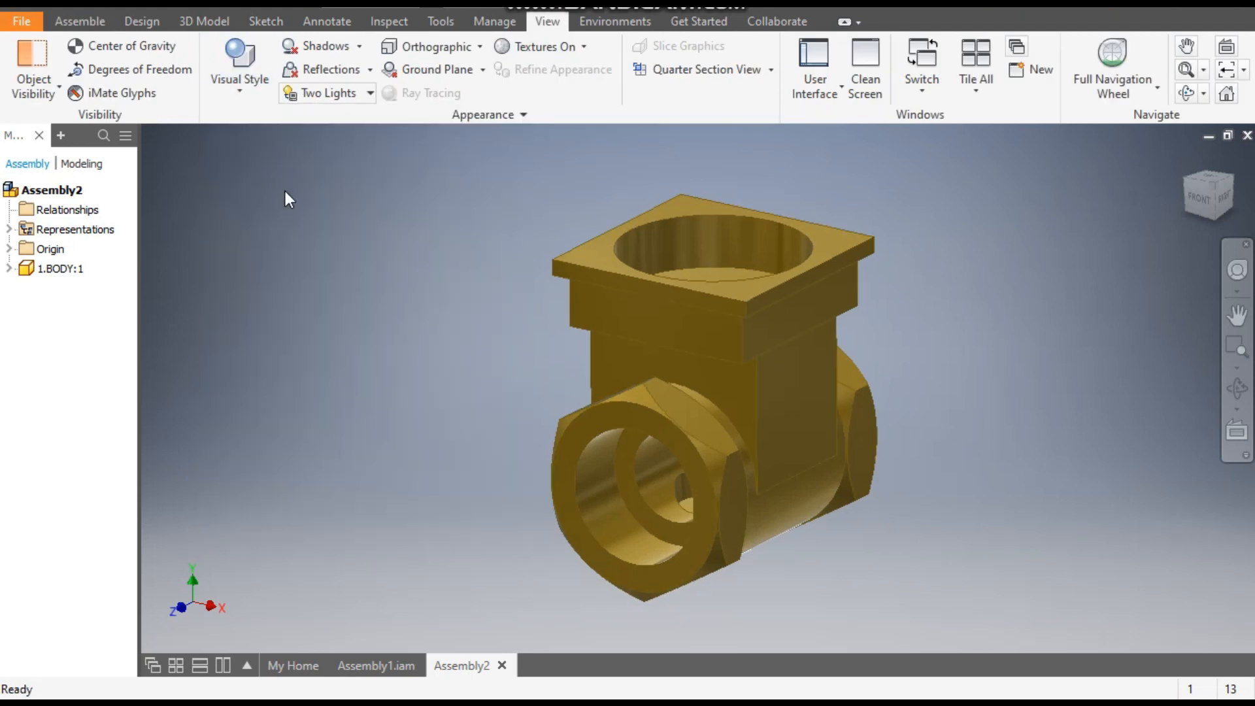
pyautogui.click(320, 96)
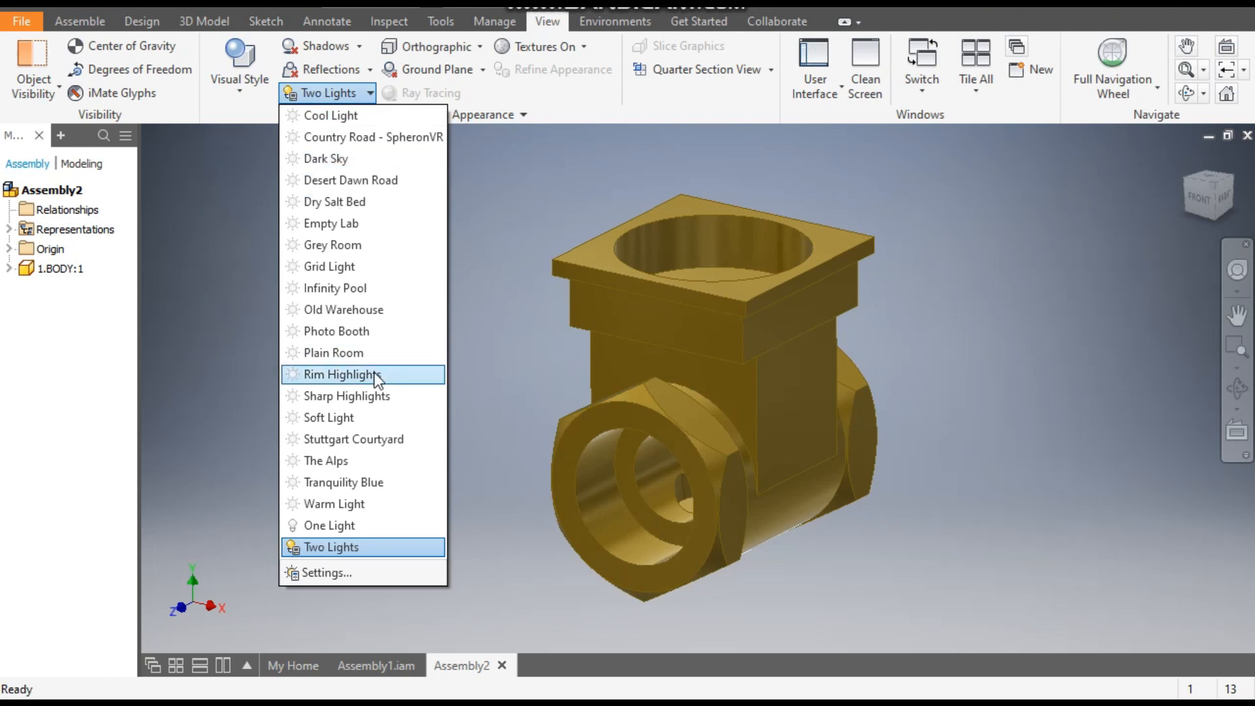
pyautogui.click(374, 253)
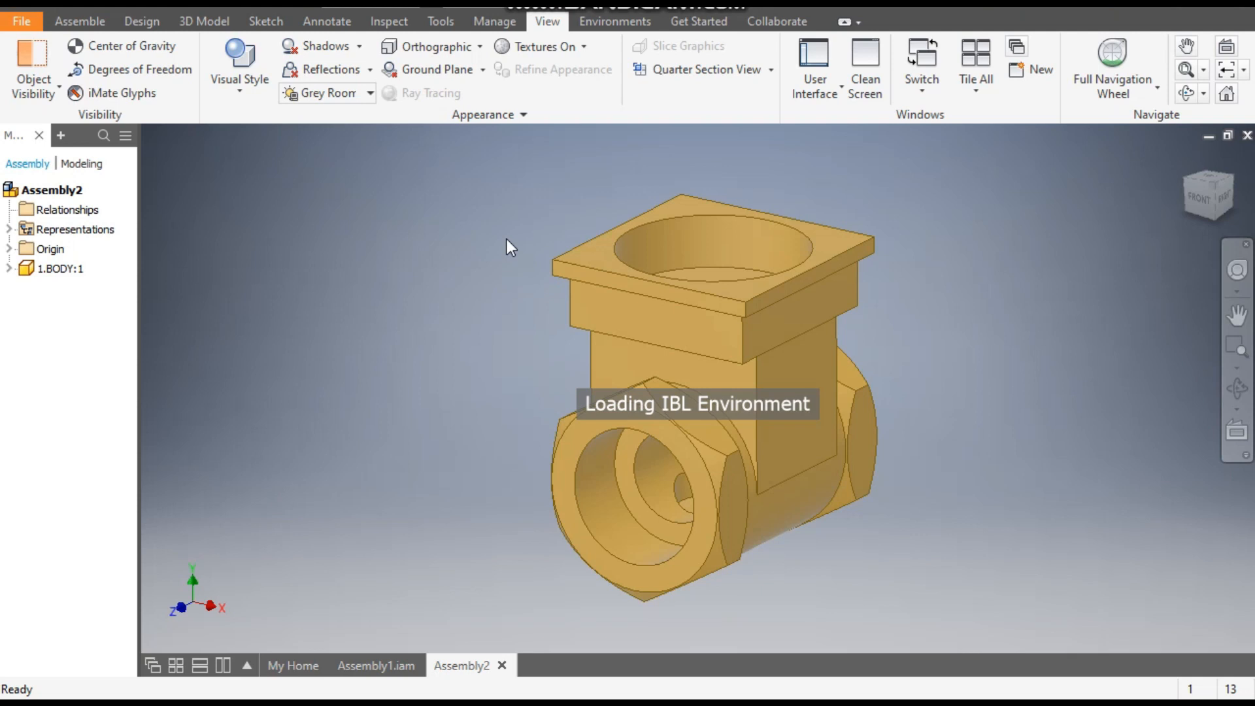
# - Expand the origin folders of the assembly and the 1.BODY component to list their planes
pyautogui.click(1214, 189)
pyautogui.moveTo(950, 306); pyautogui.dragTo(977, 311, button='middle')
pyautogui.scroll(1, 977, 311)
pyautogui.scroll(-3, 821, 419)
pyautogui.moveTo(821, 419); pyautogui.dragTo(830, 458, button='middle')
pyautogui.scroll(1, 848, 458)
pyautogui.click(9, 268)
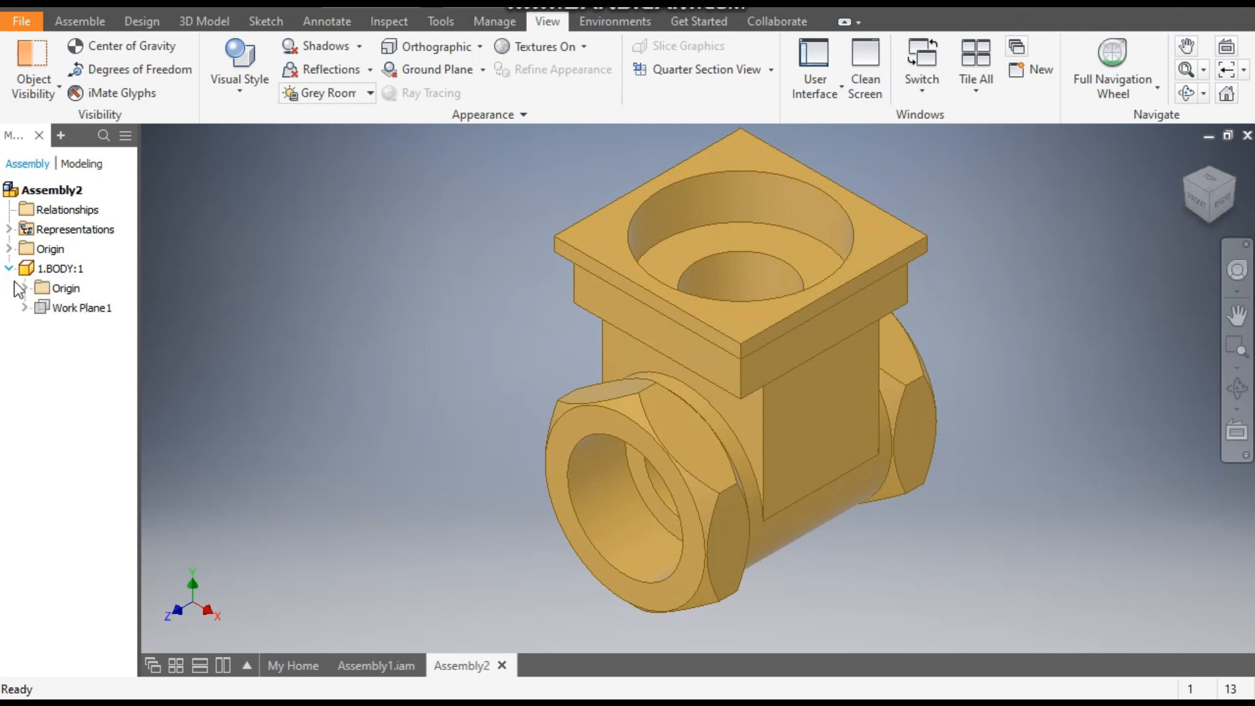
pyautogui.click(24, 287)
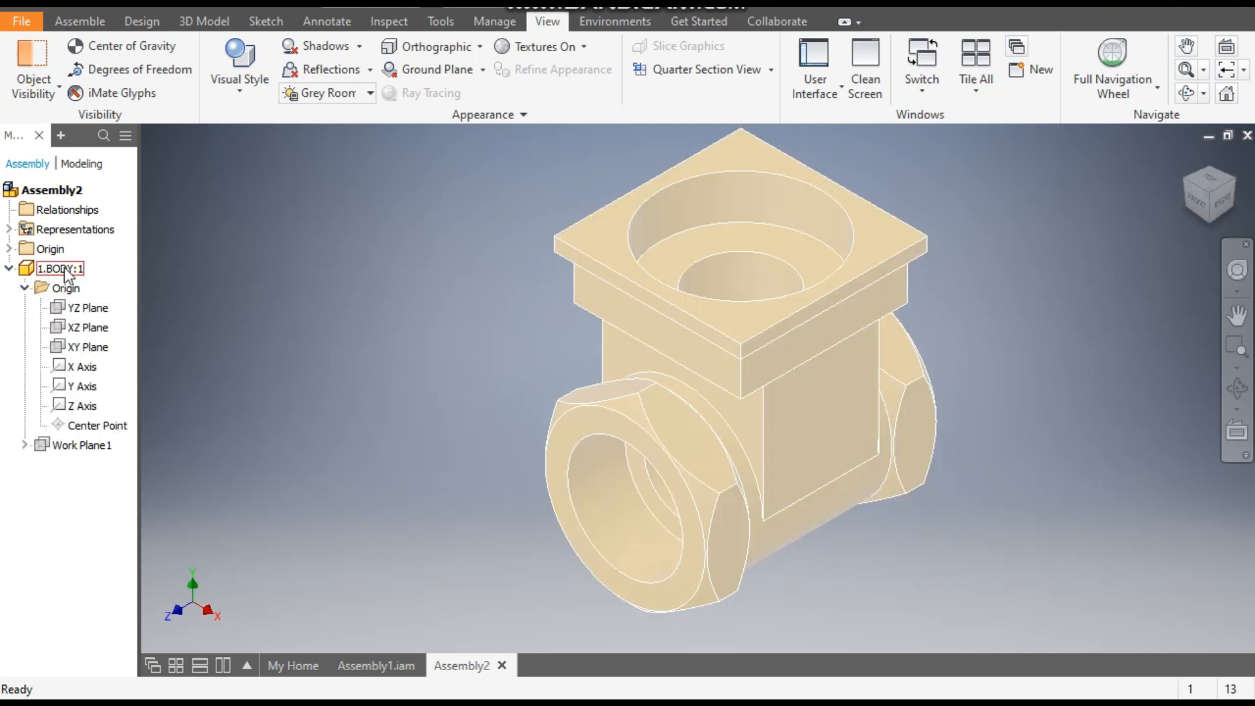
pyautogui.click(9, 248)
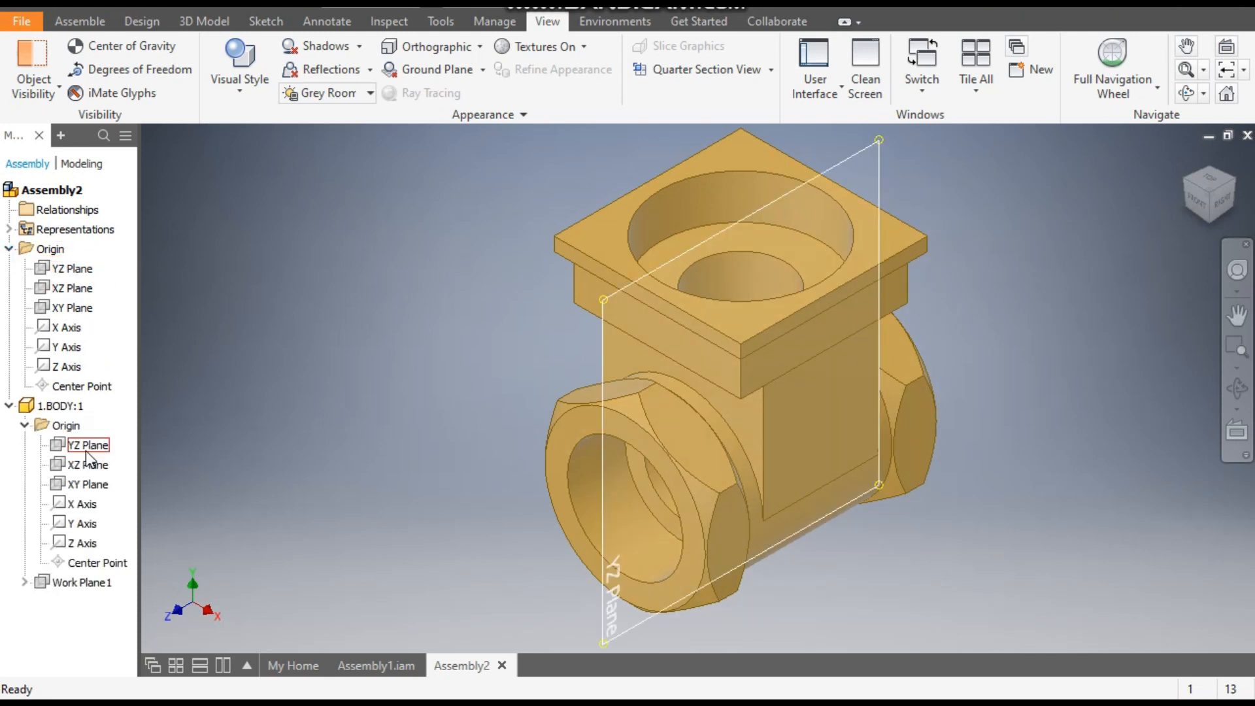
# - Mate the body's YZ plane to the assembly's YZ plane with a 0 mm offset
pyautogui.click(91, 24)
pyautogui.click(241, 72)
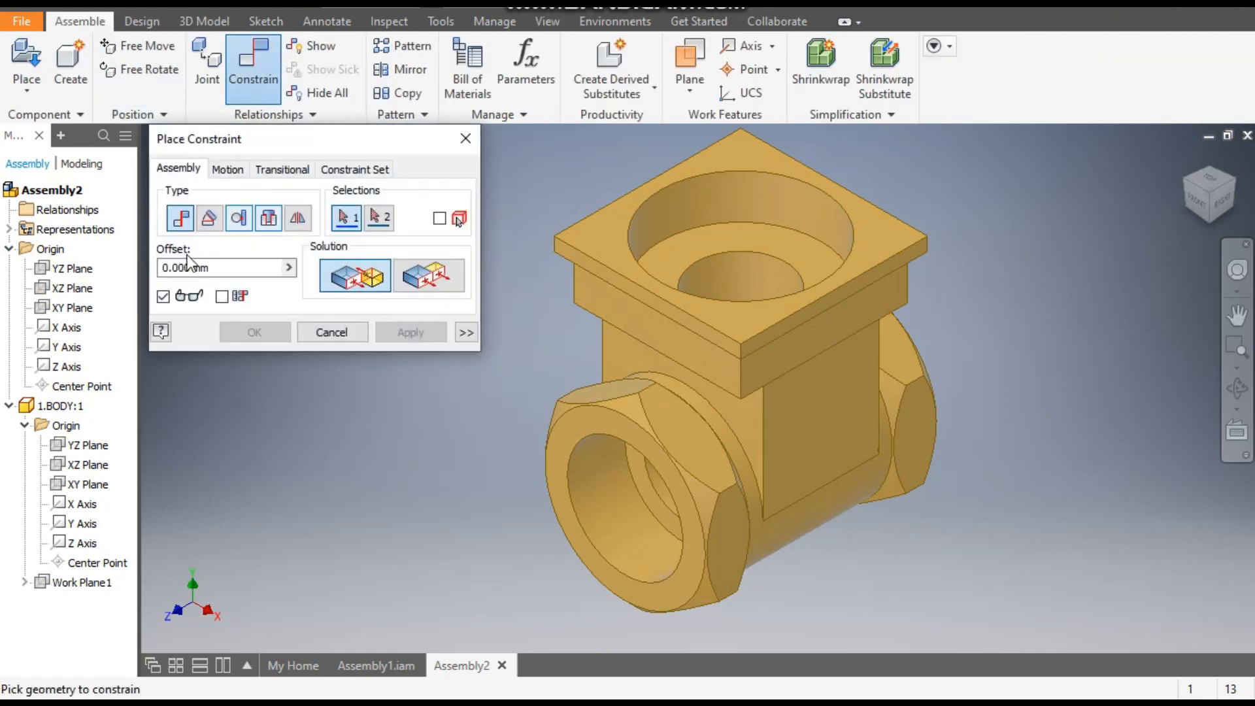
pyautogui.click(83, 271)
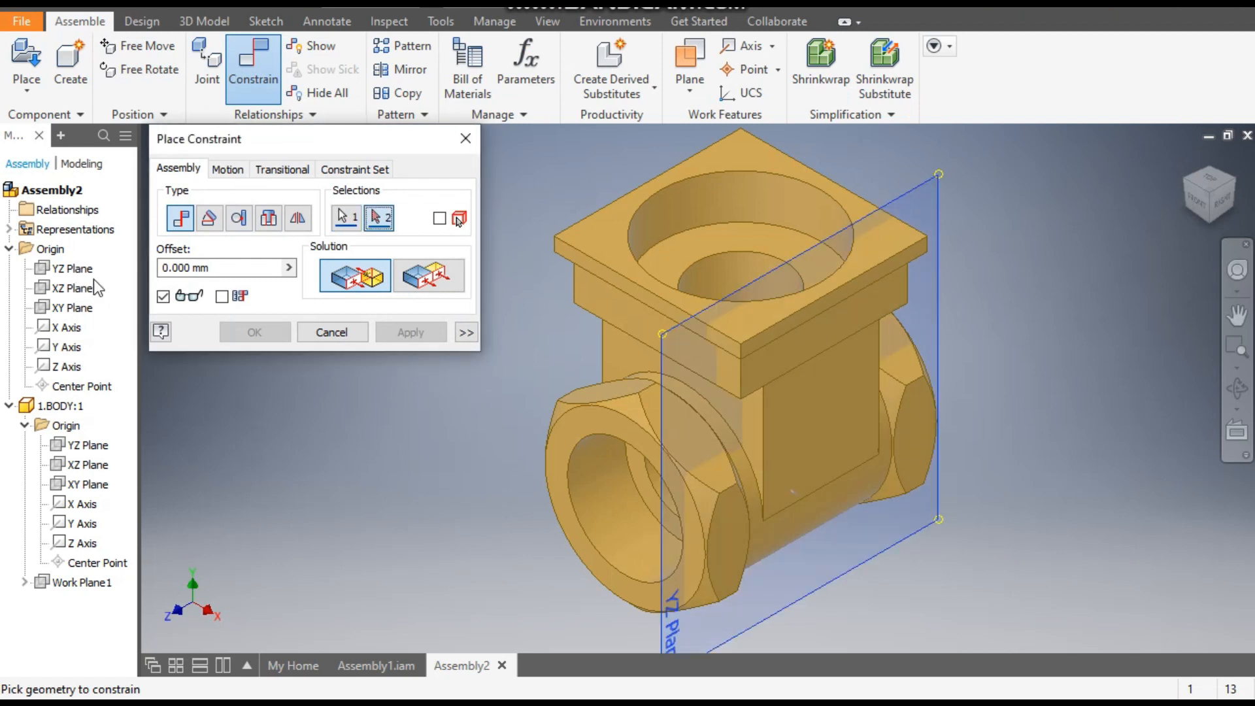
pyautogui.click(95, 448)
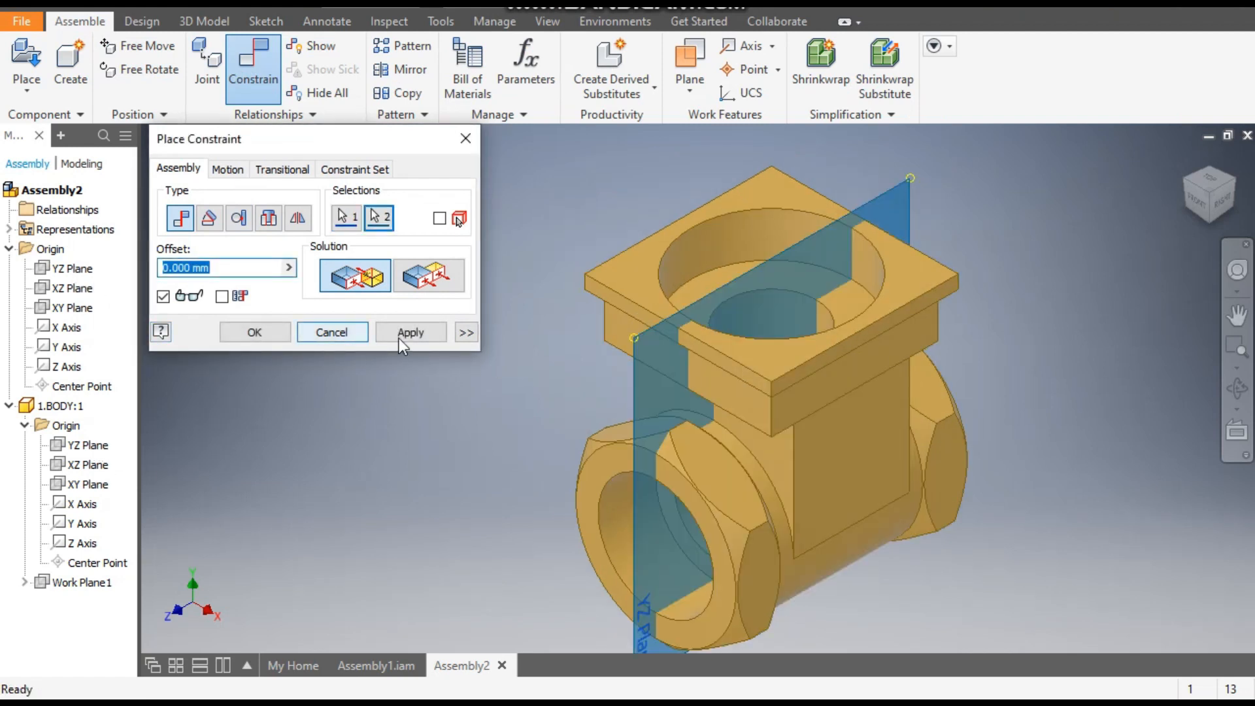
pyautogui.click(401, 339)
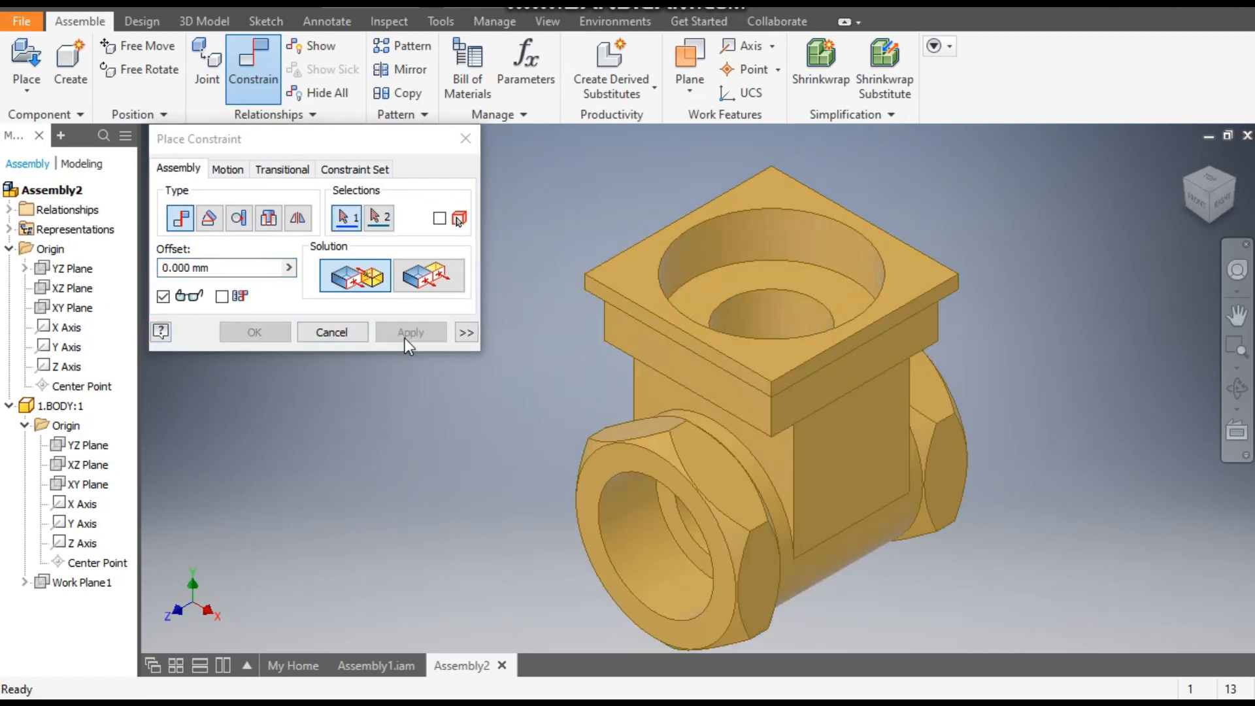
# - Constrain the body's XZ plane to the assembly's XZ plane with the Flush solution and a 0 mm offset
pyautogui.click(72, 289)
pyautogui.click(108, 466)
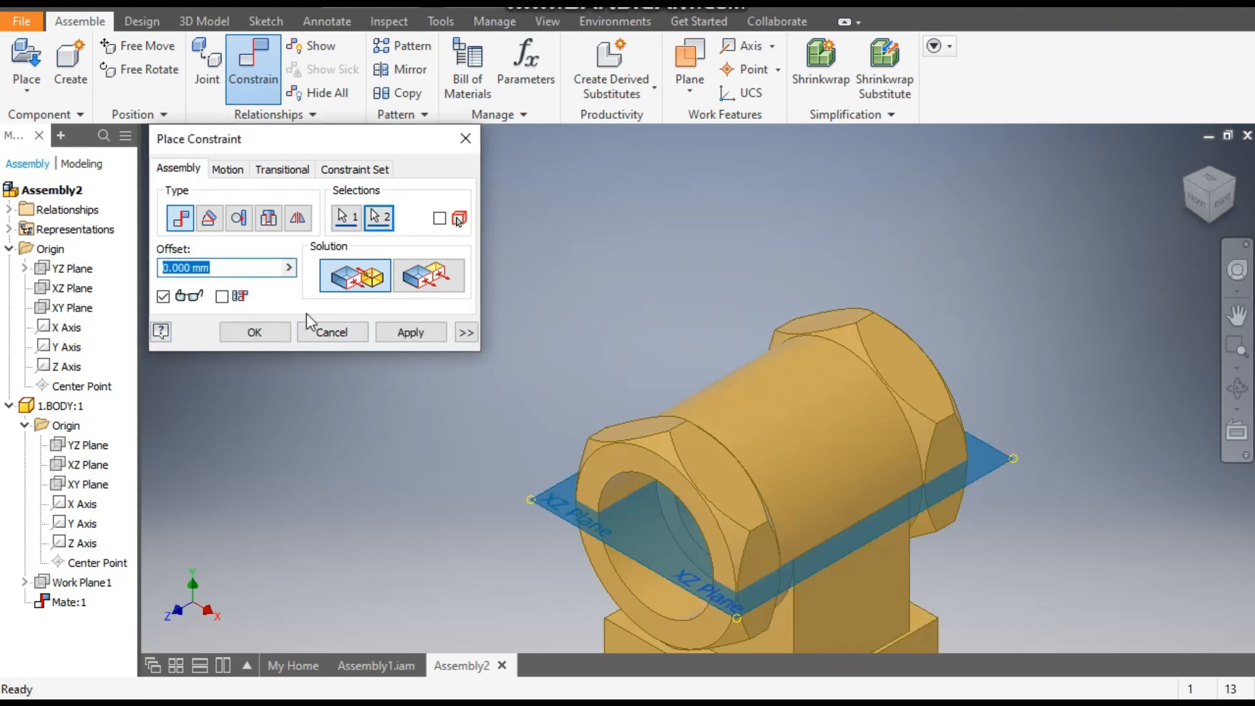
pyautogui.scroll(-3, 555, 252)
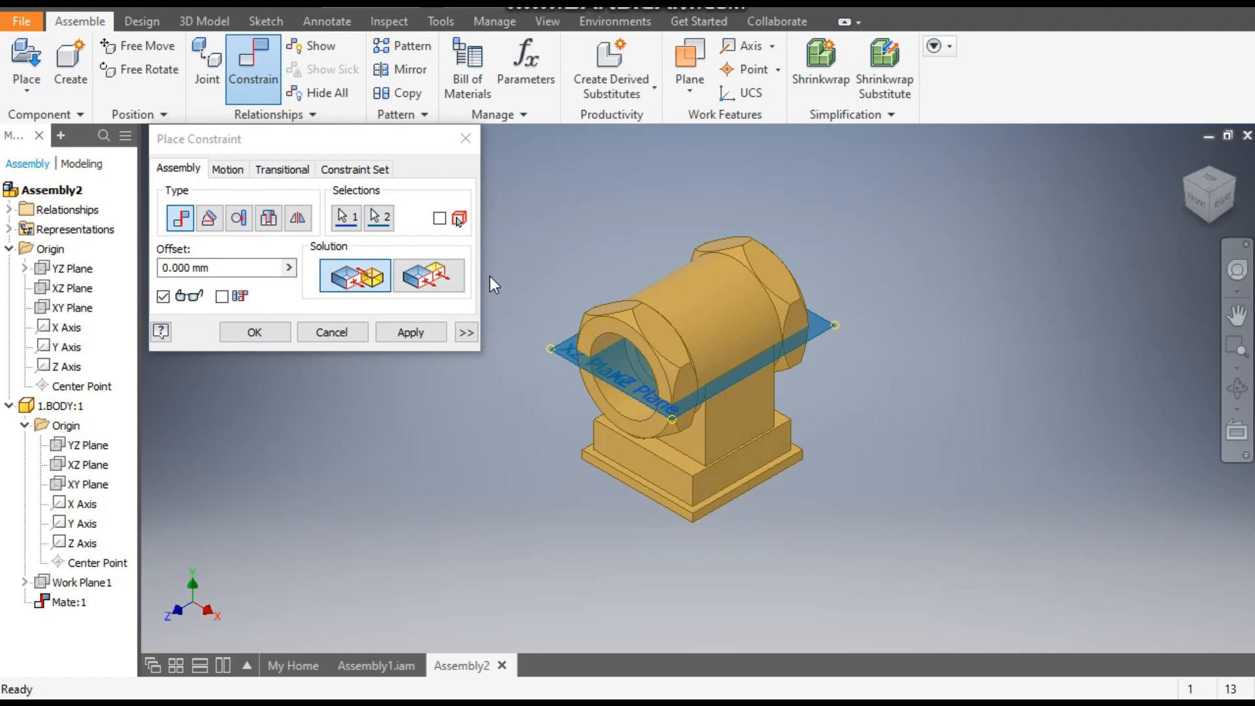
pyautogui.click(448, 280)
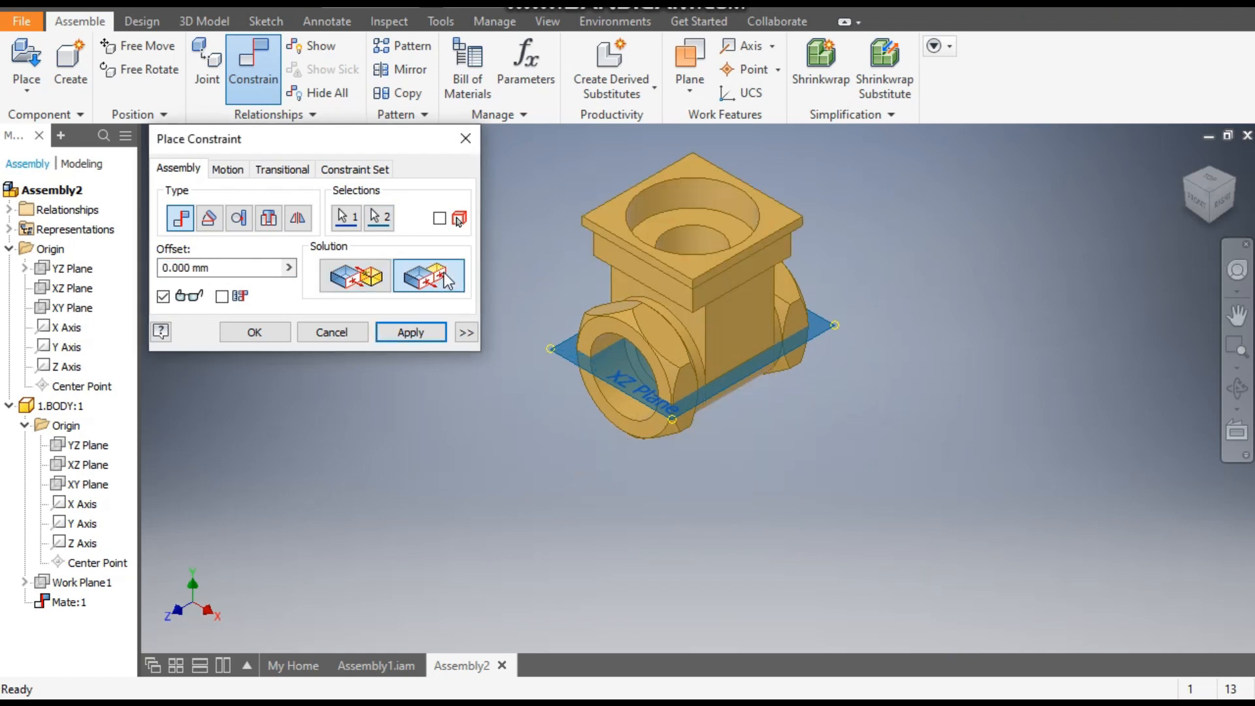
pyautogui.click(415, 334)
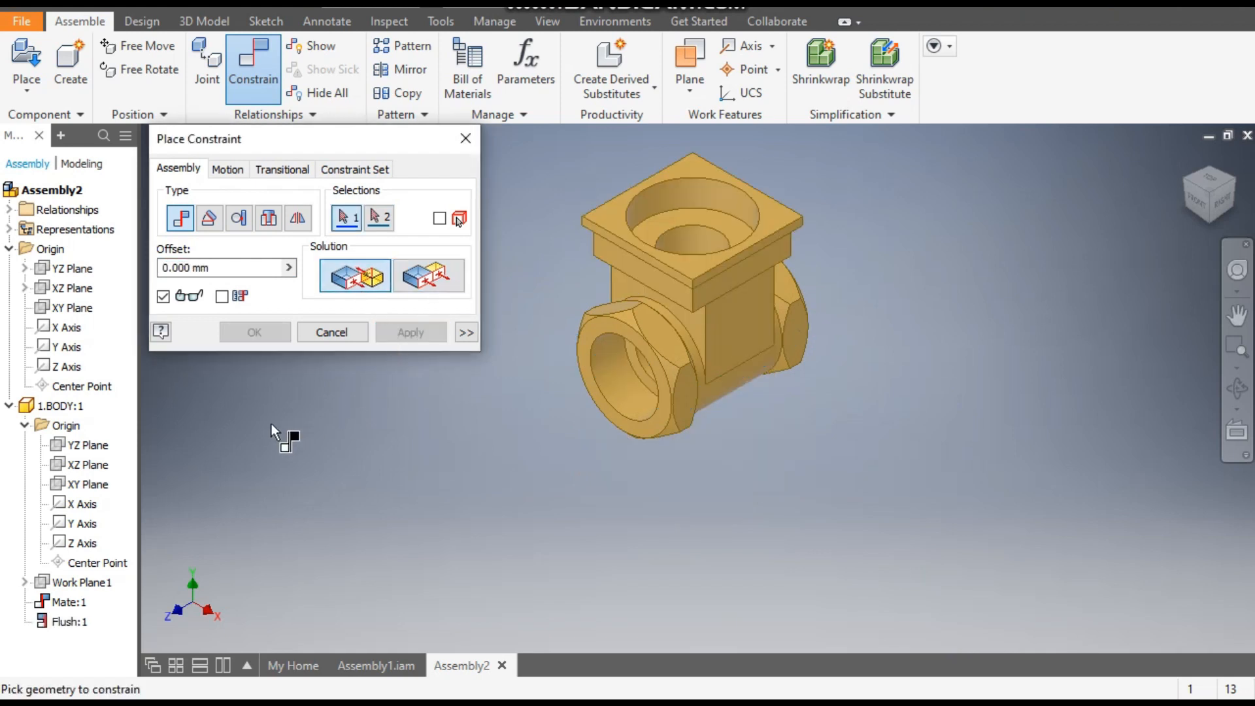
# - Mate the body's XY plane to the assembly's XY plane with a 0 mm offset and finish constraining
pyautogui.click(95, 311)
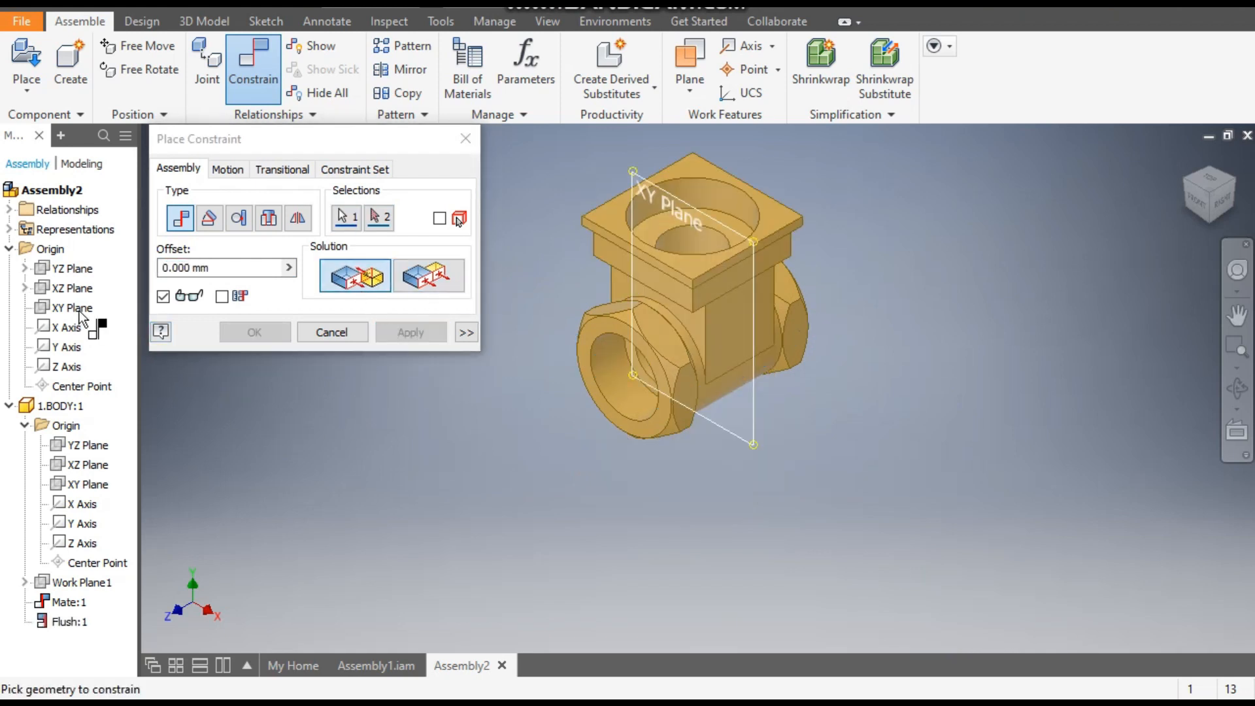
pyautogui.click(99, 492)
pyautogui.click(391, 331)
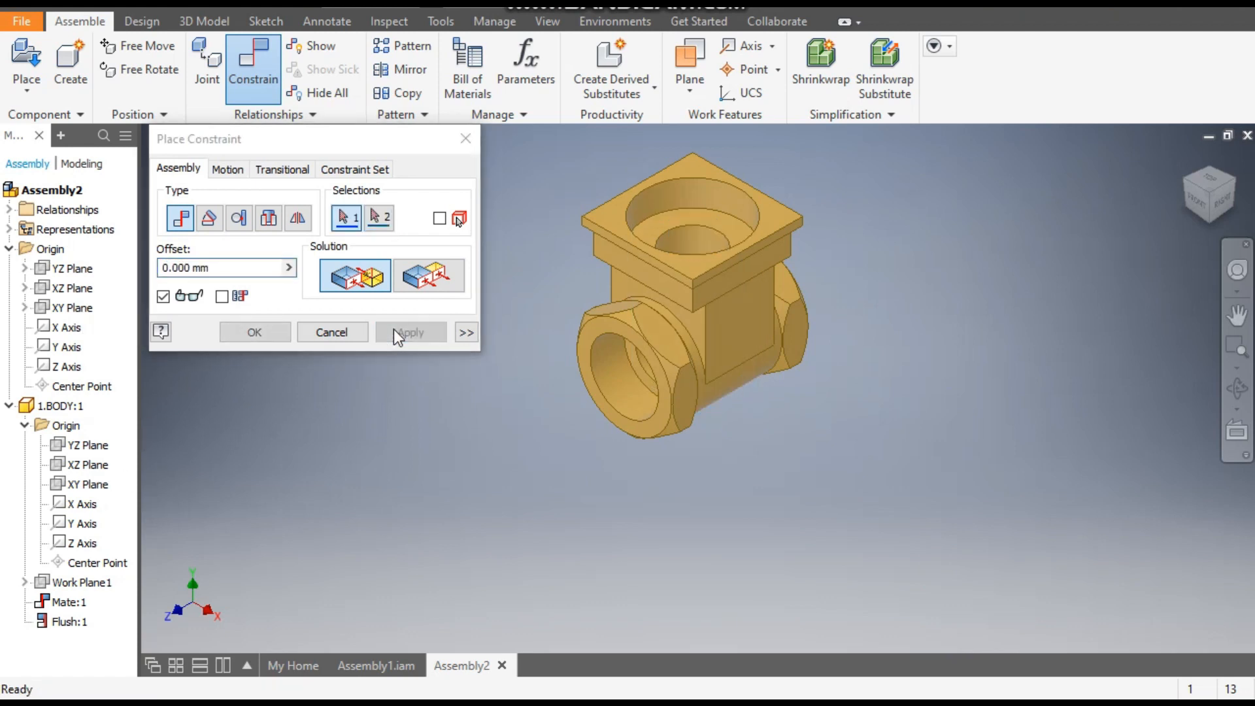
pyautogui.click(464, 140)
pyautogui.moveTo(703, 299); pyautogui.dragTo(692, 344, button='middle')
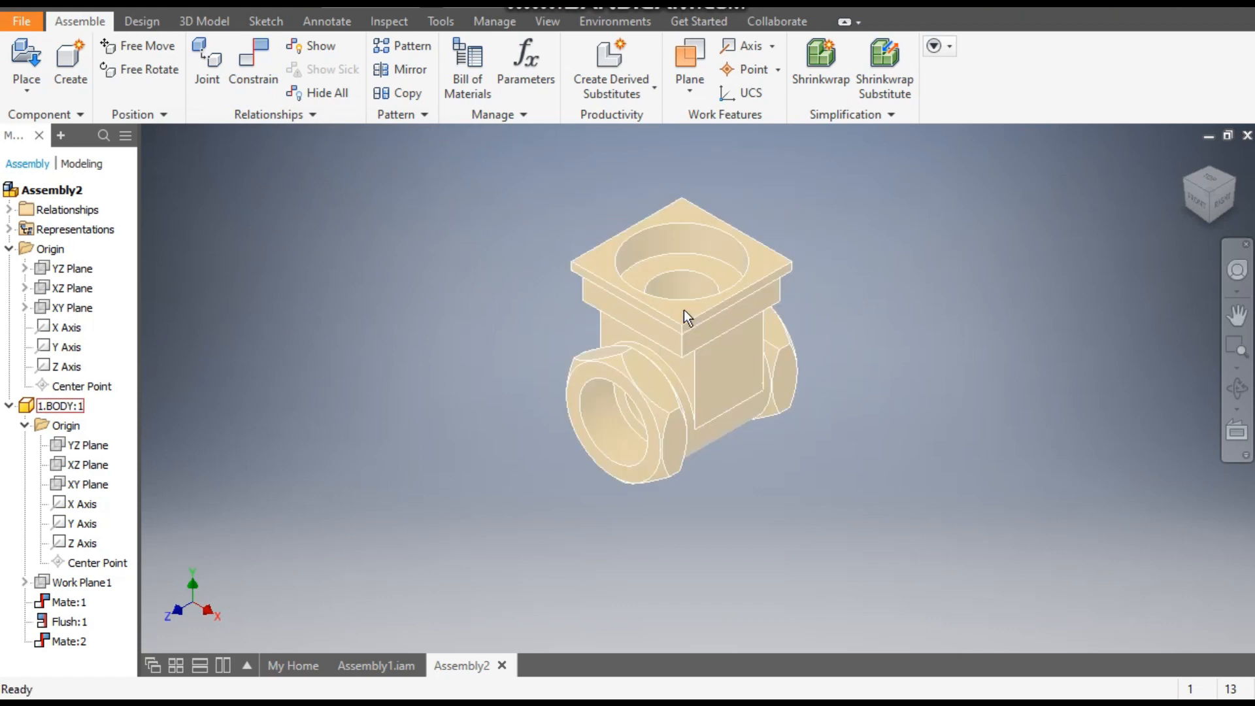
# - Try to move the body to check that it is fully constrained, and clear the selection
pyautogui.moveTo(637, 315); pyautogui.dragTo(881, 270)
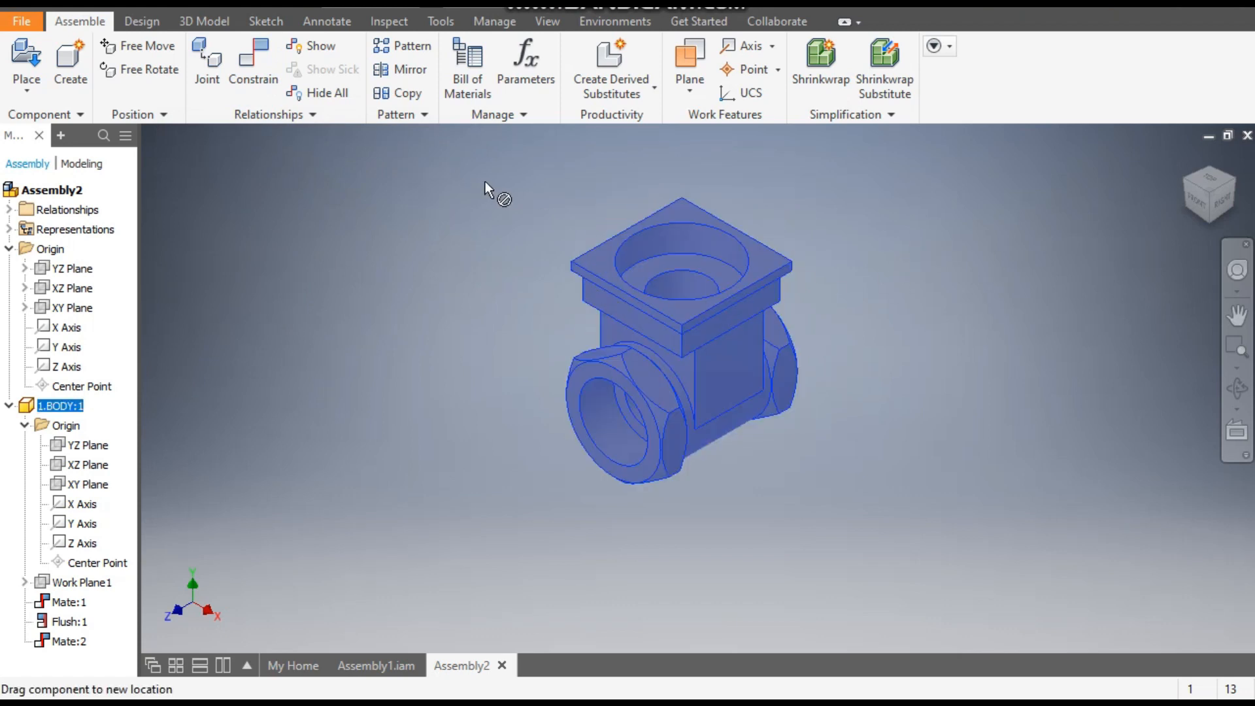
pyautogui.moveTo(425, 318); pyautogui.dragTo(423, 319)
pyautogui.click(423, 319)
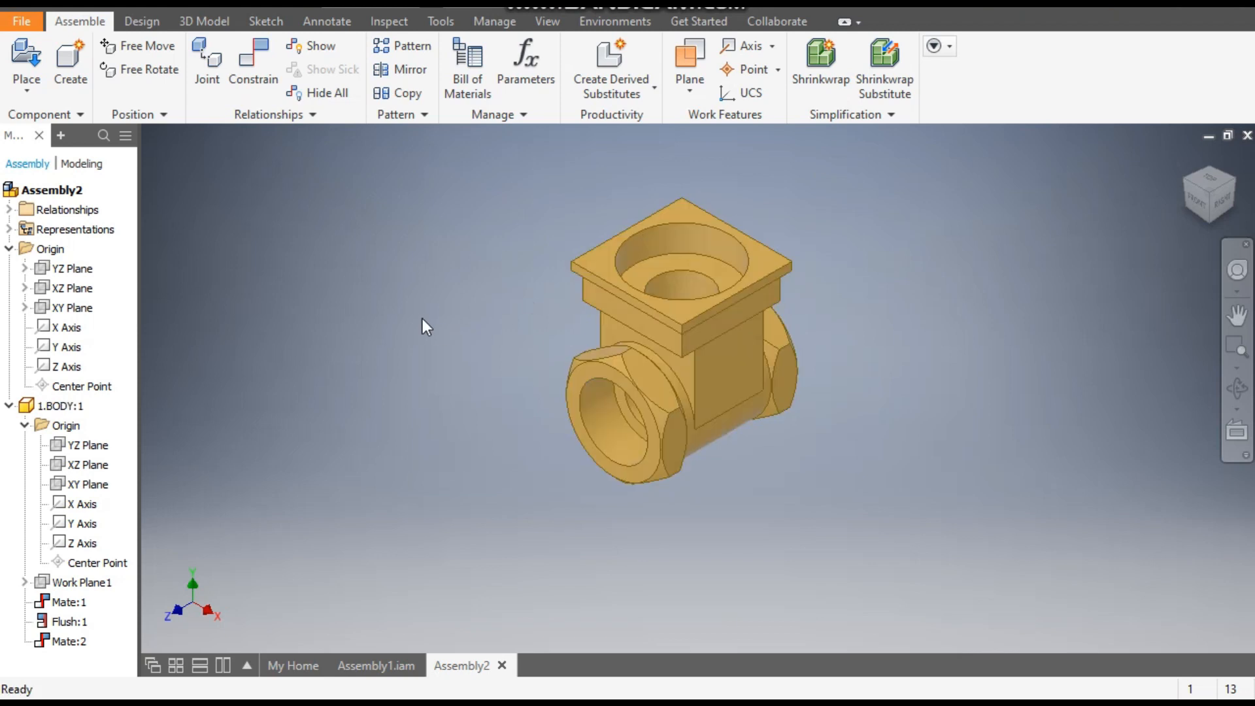
# - Place one instance of 3.WAGE VALVE from the gate valve 2 folder beside the body
pyautogui.scroll(2, 634, 274)
pyautogui.moveTo(633, 275)
pyautogui.mouseDown(button='middle')
pyautogui.moveTo(668, 296)
pyautogui.moveTo(632, 294)
pyautogui.mouseUp(button='middle')
pyautogui.scroll(1, 668, 296)
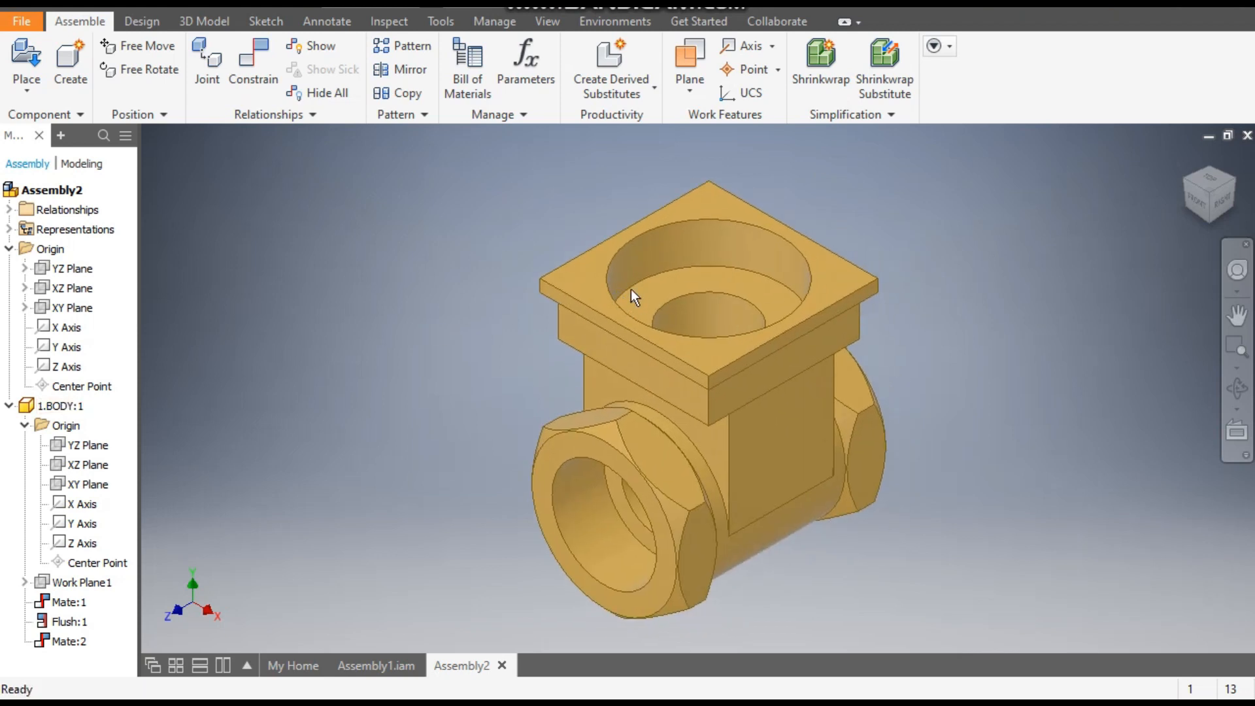
pyautogui.click(26, 58)
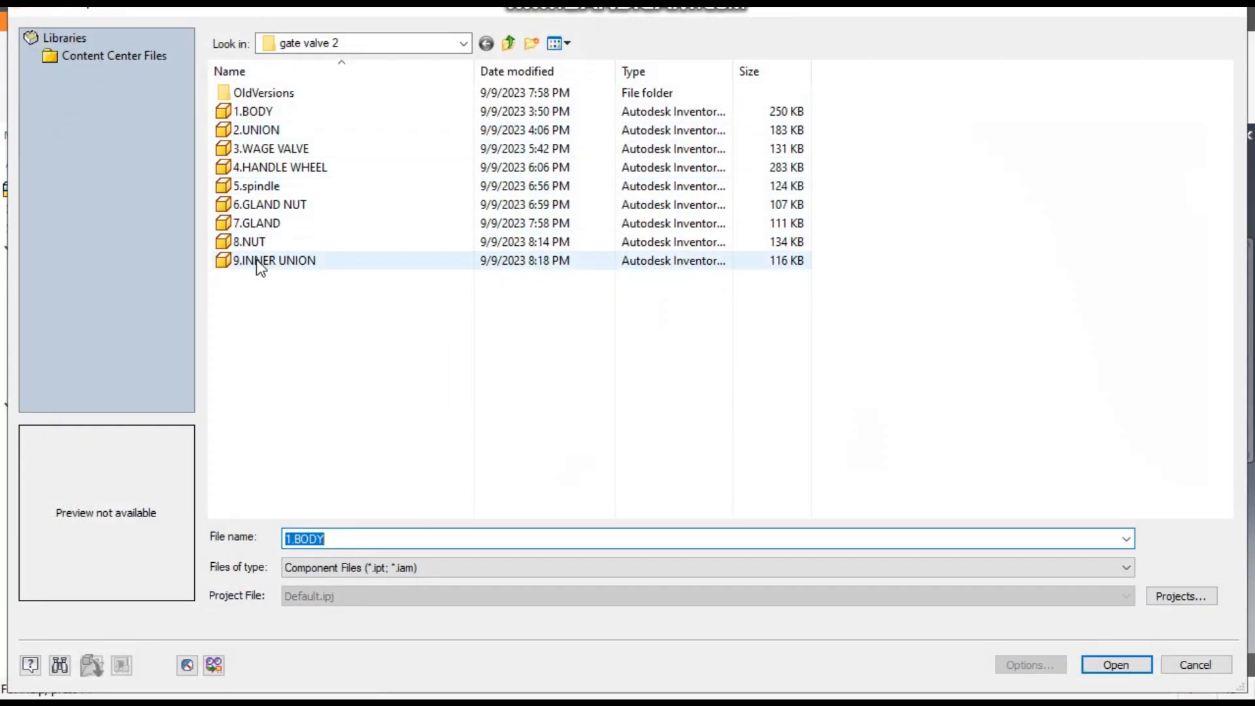
pyautogui.click(262, 133)
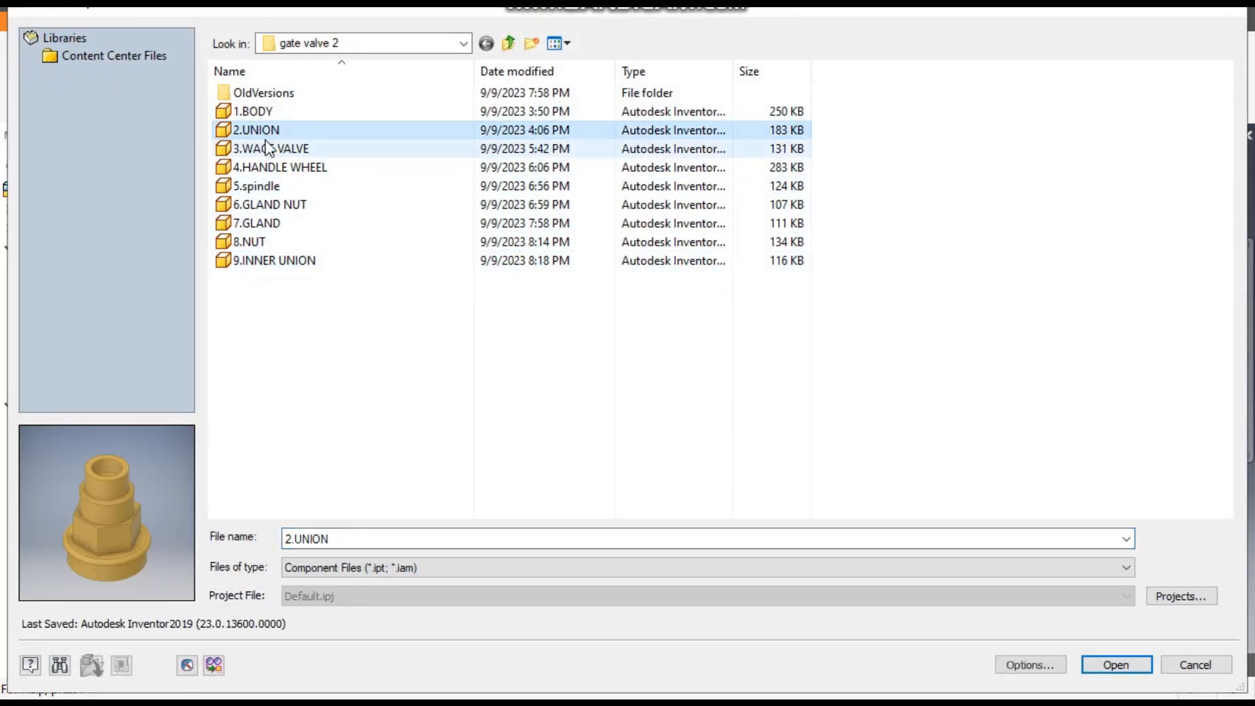
pyautogui.click(267, 148)
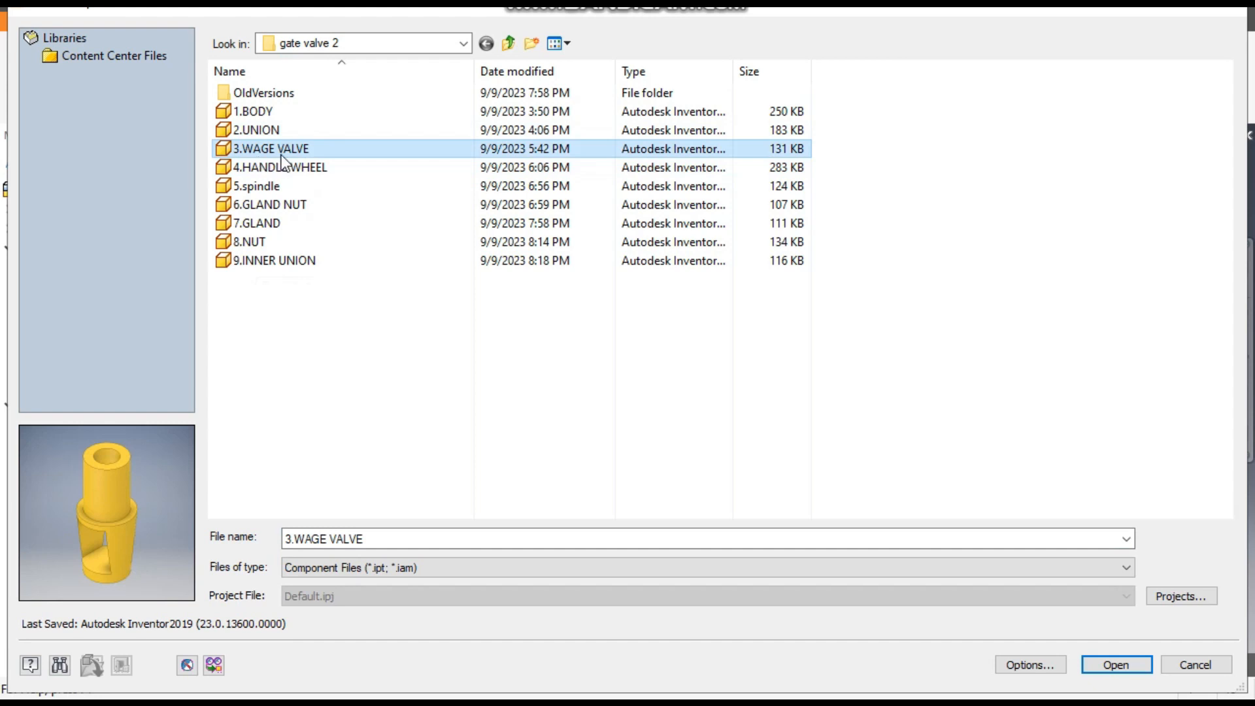
pyautogui.click(1129, 671)
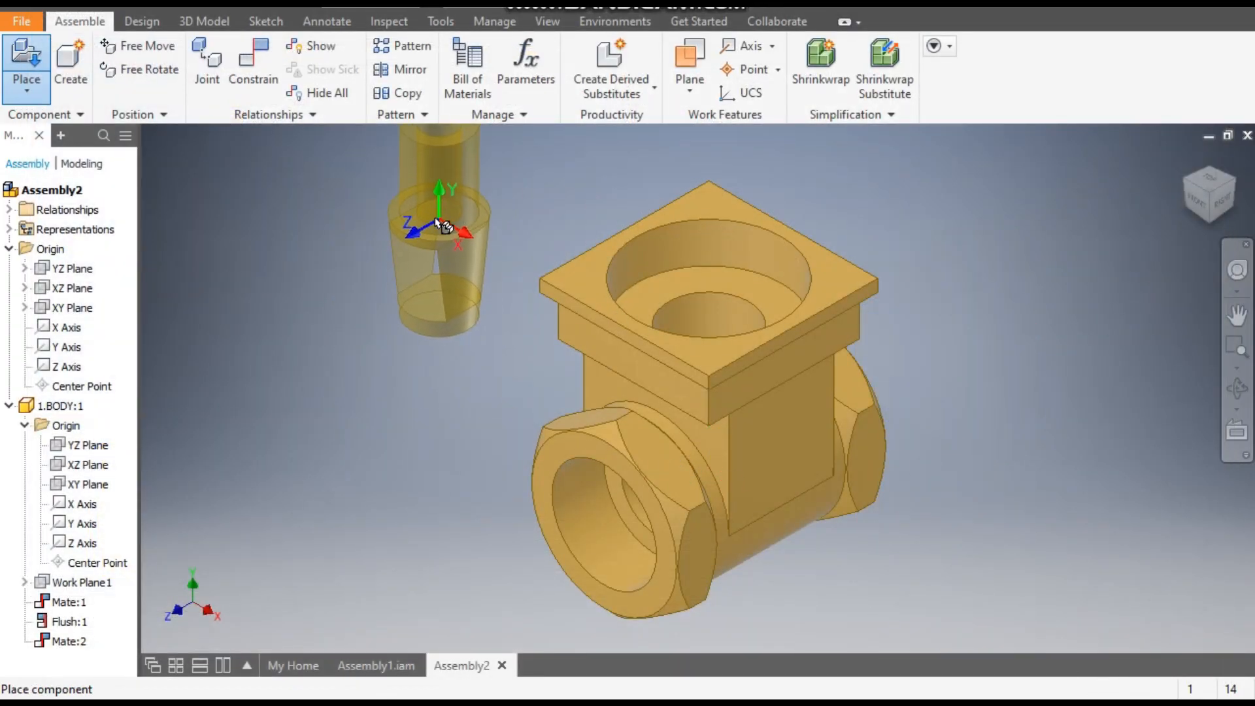
pyautogui.click(437, 221)
pyautogui.moveTo(616, 320); pyautogui.dragTo(790, 303, button='middle')
pyautogui.scroll(-1, 790, 367)
pyautogui.moveTo(790, 367); pyautogui.dragTo(773, 392, button='middle')
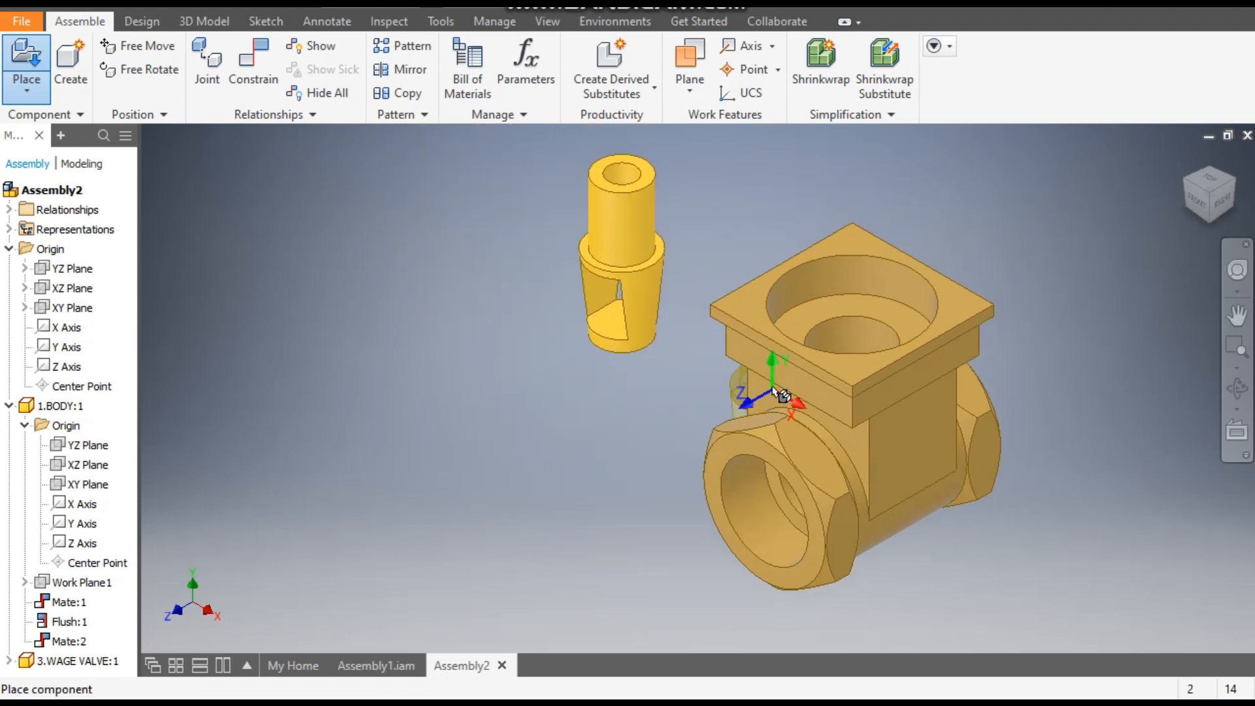
pyautogui.press('Escape')
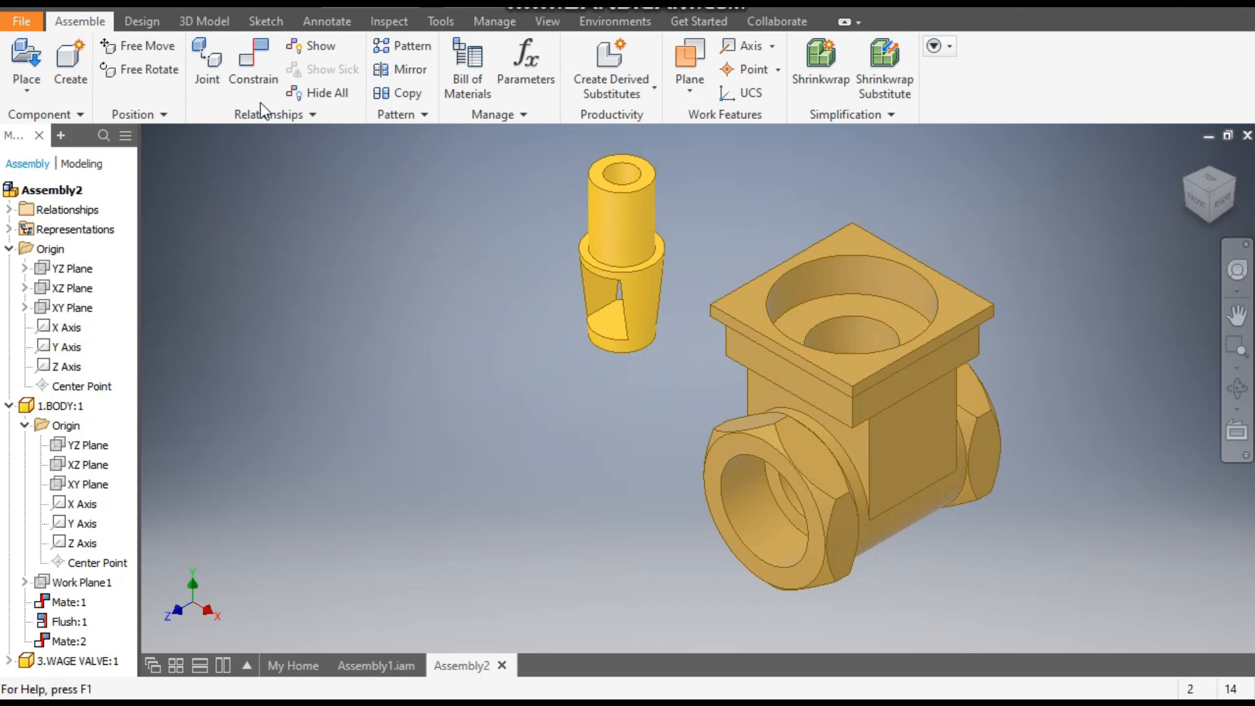
# - Mate the wage valve's bottom face to the inner seat face at the base of the body's bore with a 0 mm offset
pyautogui.click(260, 60)
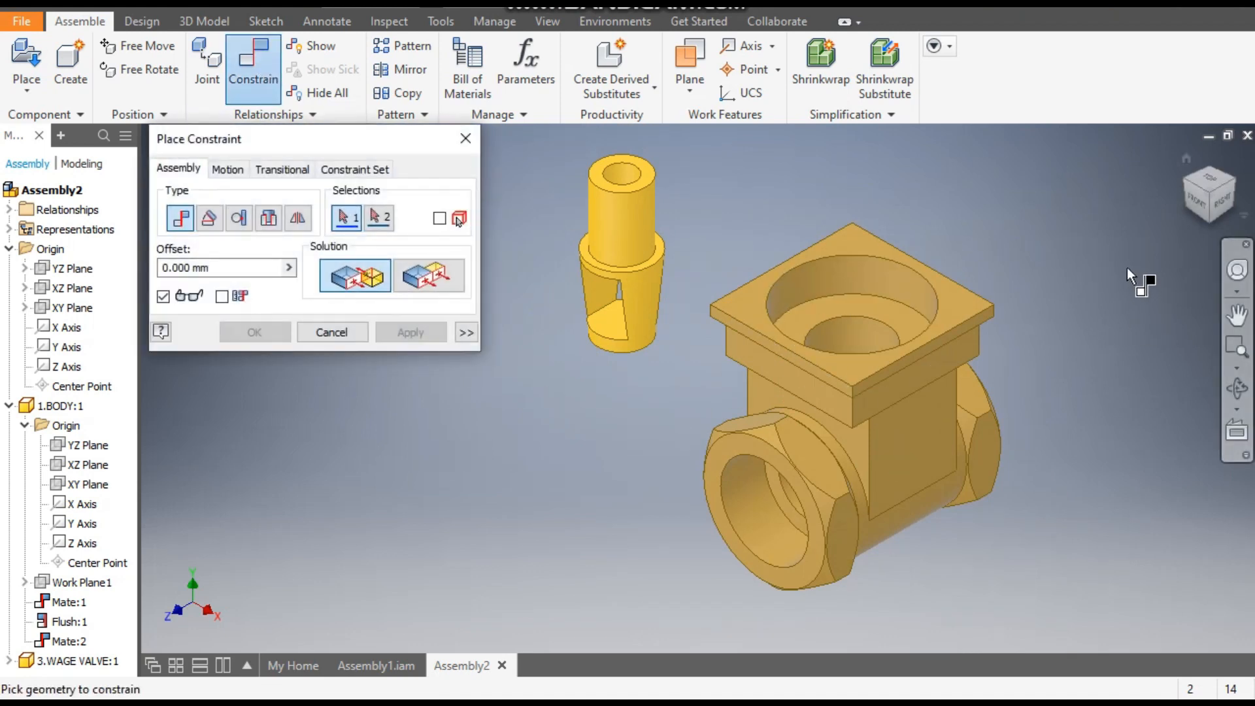
pyautogui.click(1209, 224)
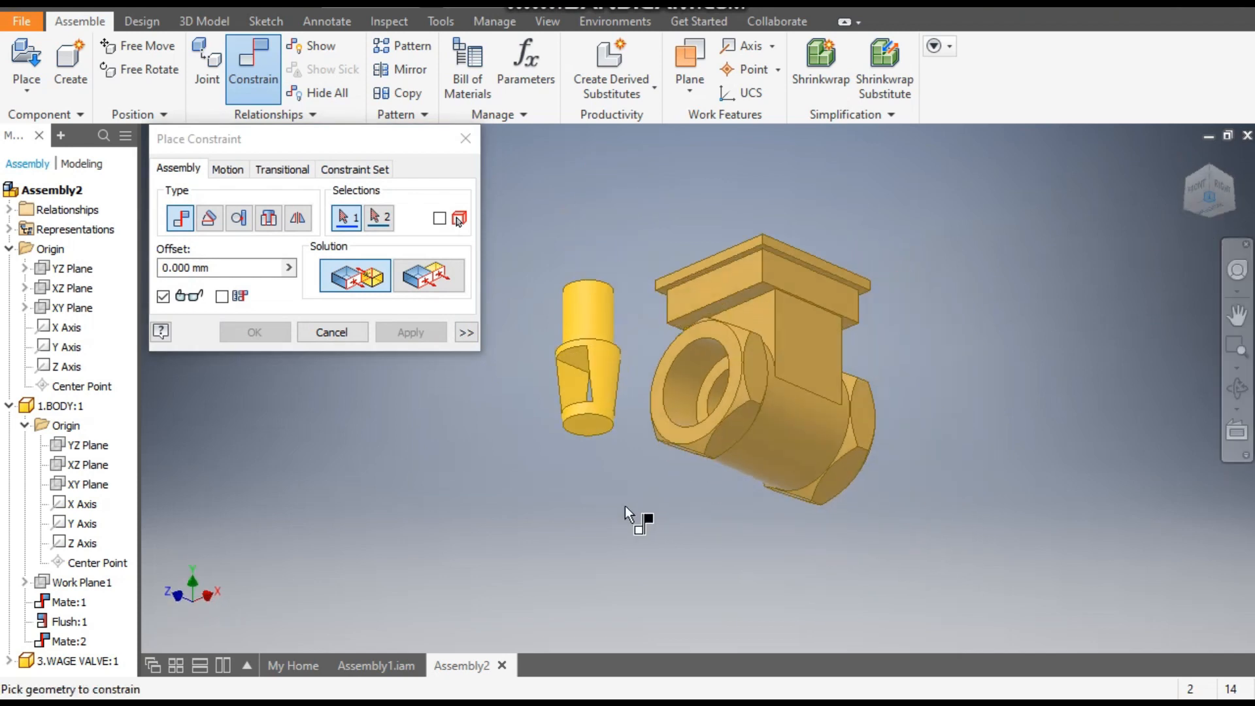
pyautogui.scroll(3, 579, 439)
pyautogui.click(602, 396)
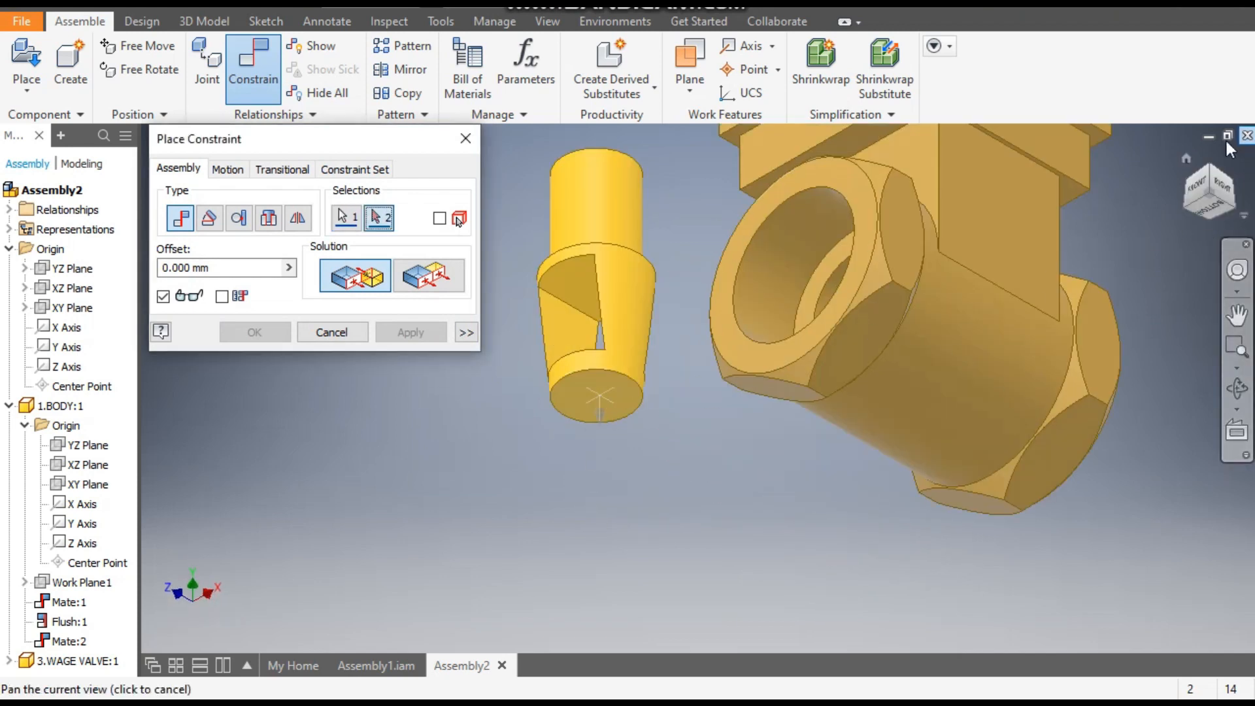
pyautogui.click(1207, 166)
pyautogui.keyDown('shift'); pyautogui.moveTo(944, 384); pyautogui.dragTo(940, 432, button='middle'); pyautogui.keyUp('shift')
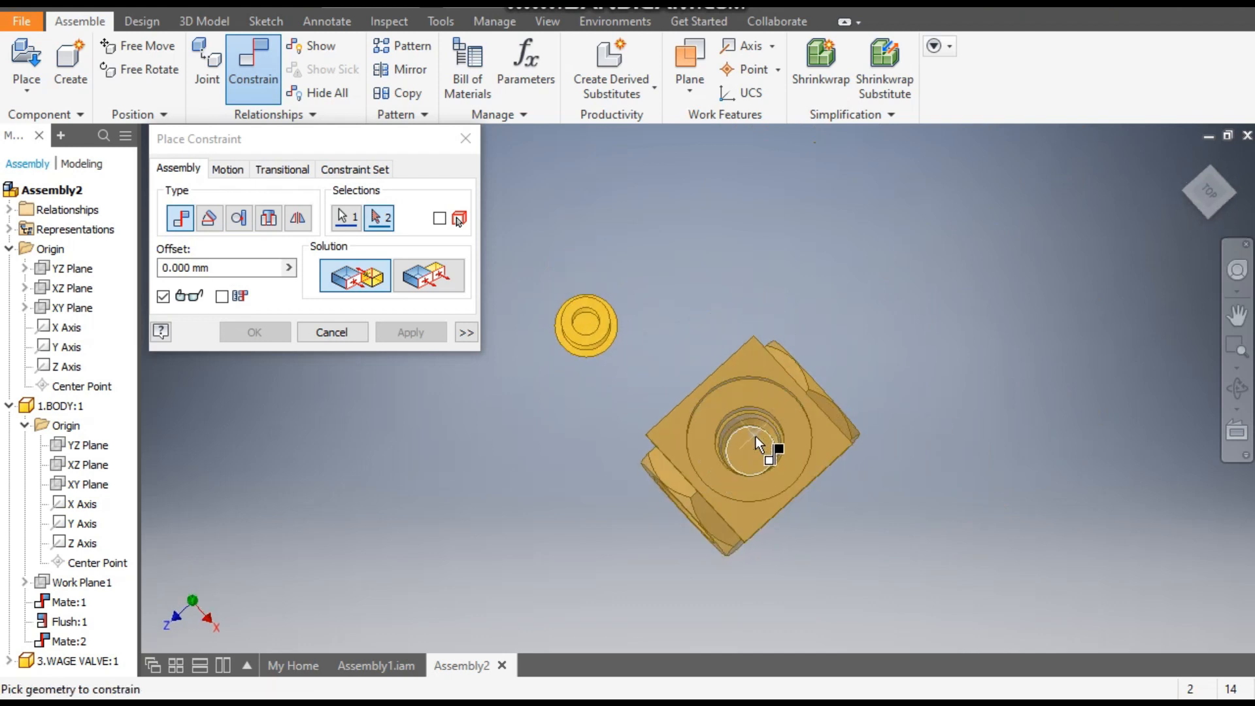
pyautogui.click(756, 437)
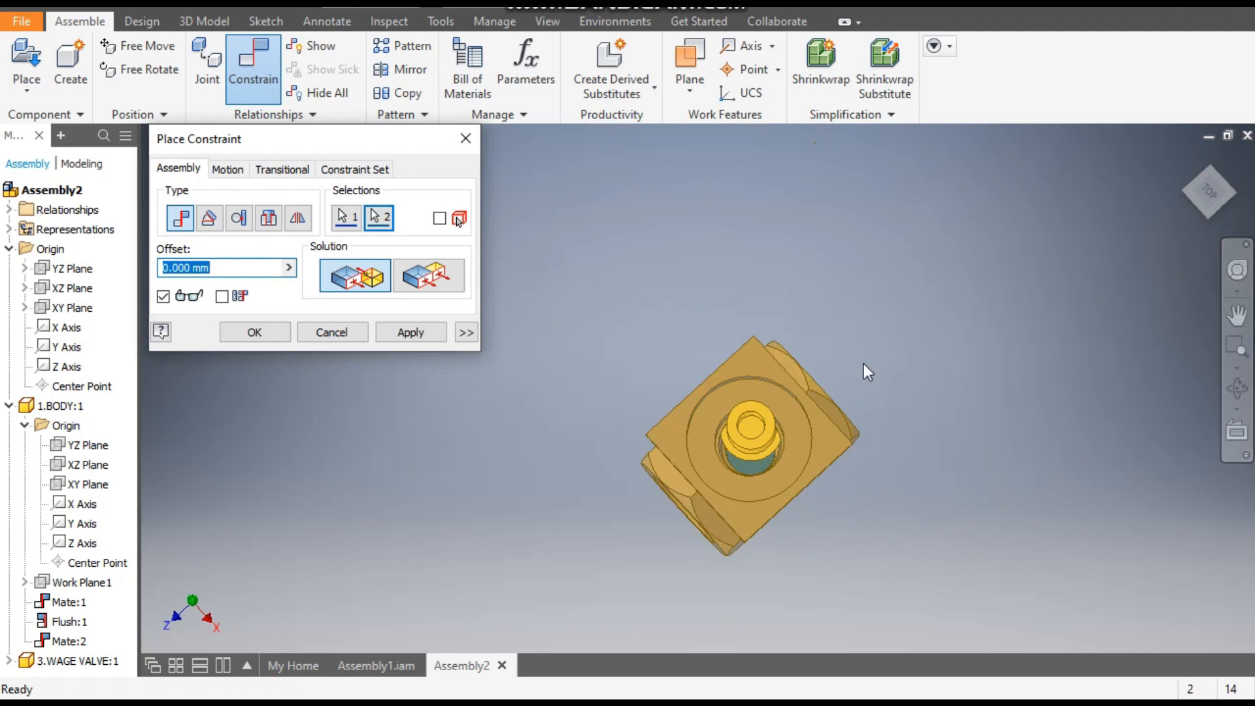
# - Mate the wage valve's axis to the axis of the body's large top bore with a 0 mm offset and finish constraining
pyautogui.click(1206, 214)
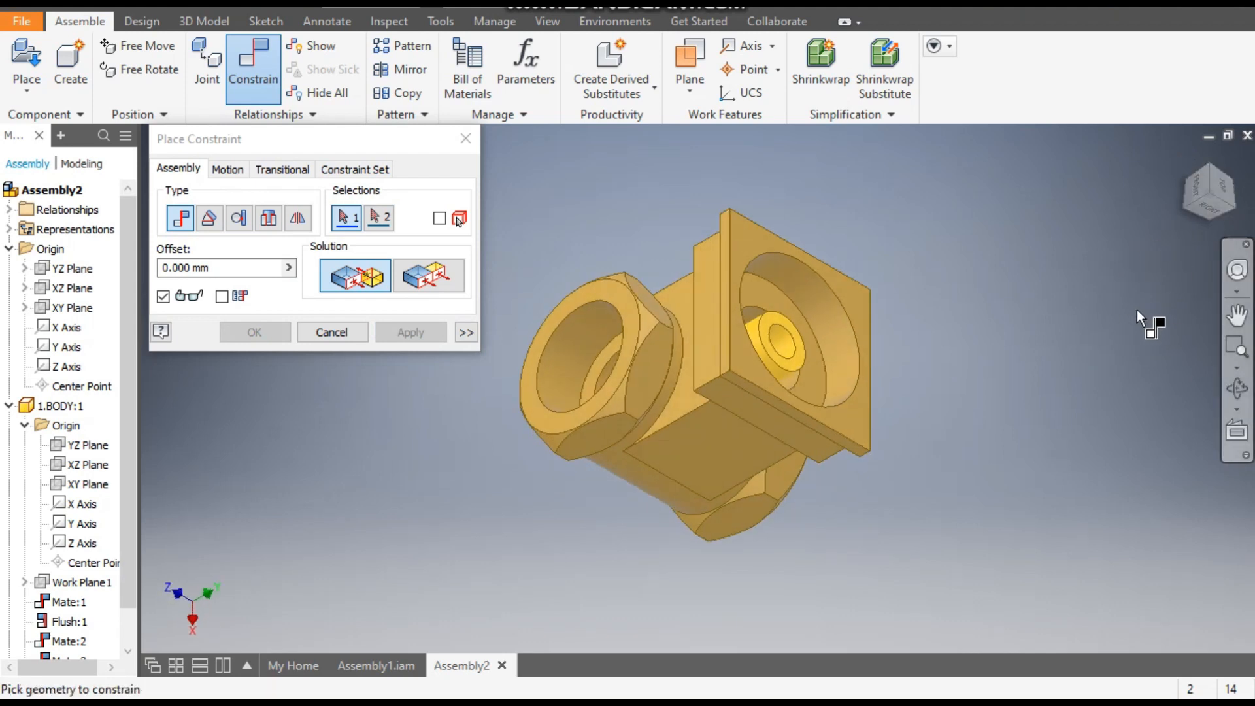
pyautogui.keyDown('shift'); pyautogui.moveTo(987, 393); pyautogui.dragTo(1153, 340, button='middle'); pyautogui.keyUp('shift')
pyautogui.scroll(5, 693, 478)
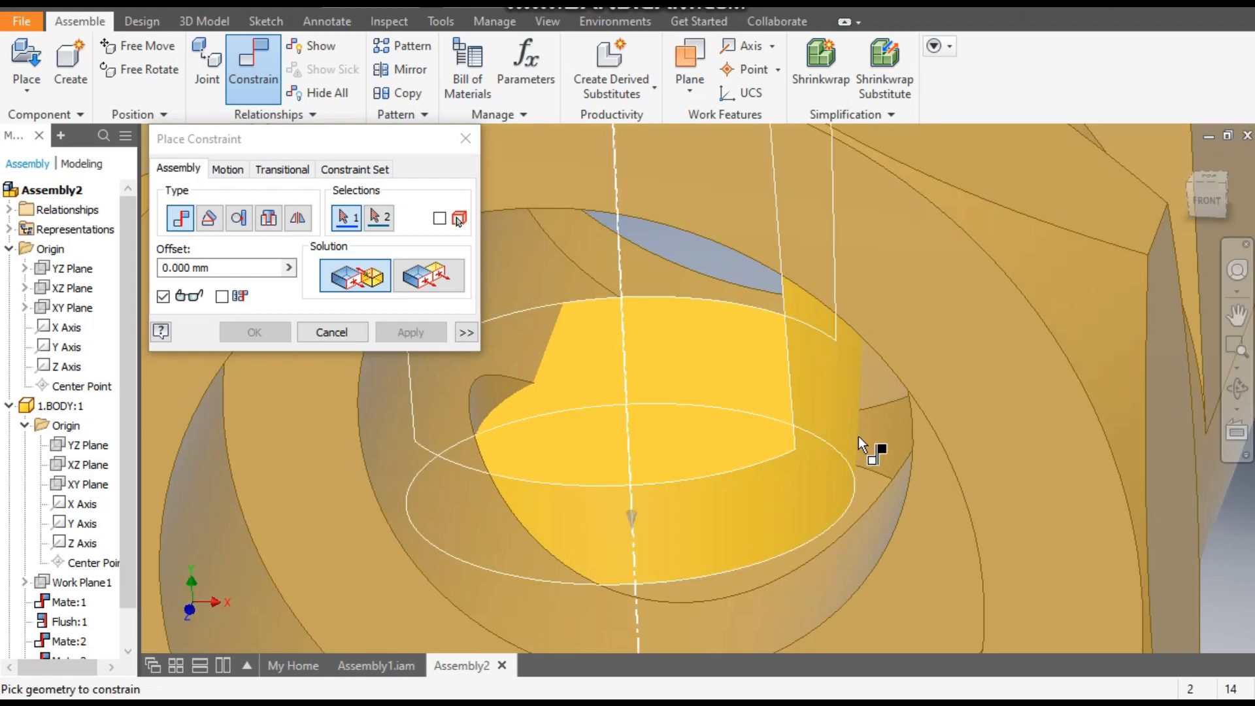
pyautogui.click(830, 374)
pyautogui.scroll(-5, 771, 471)
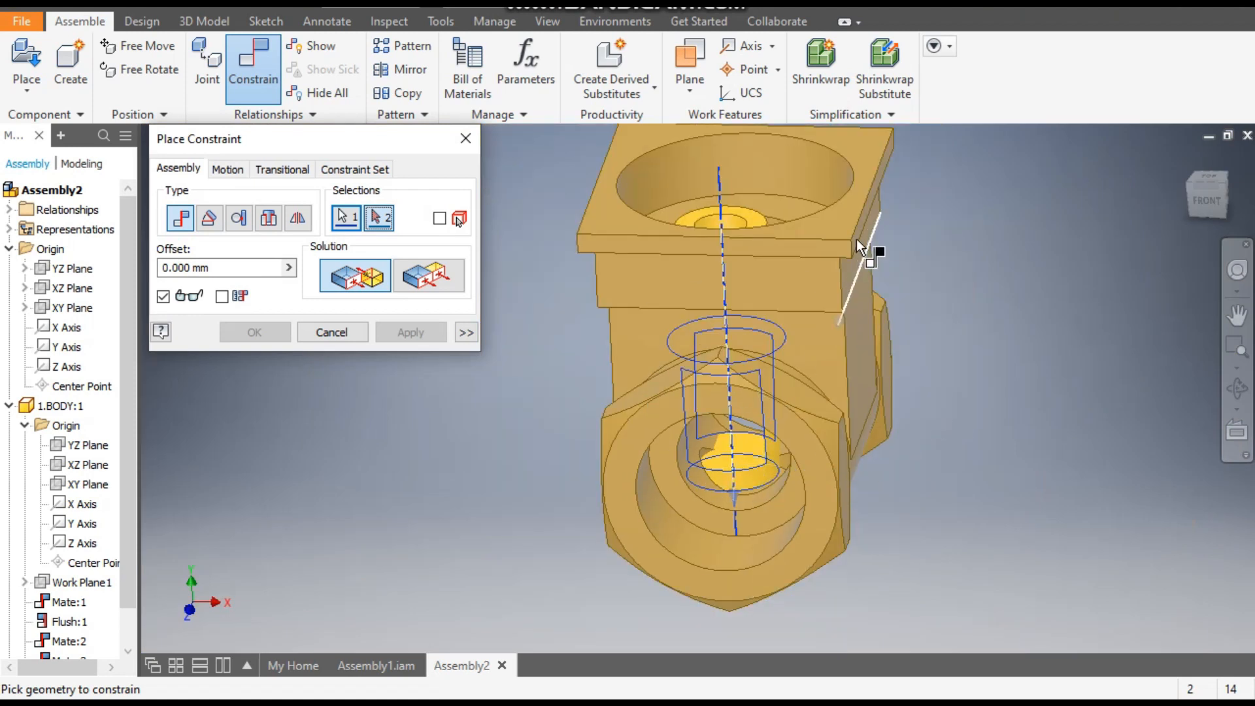
pyautogui.click(778, 165)
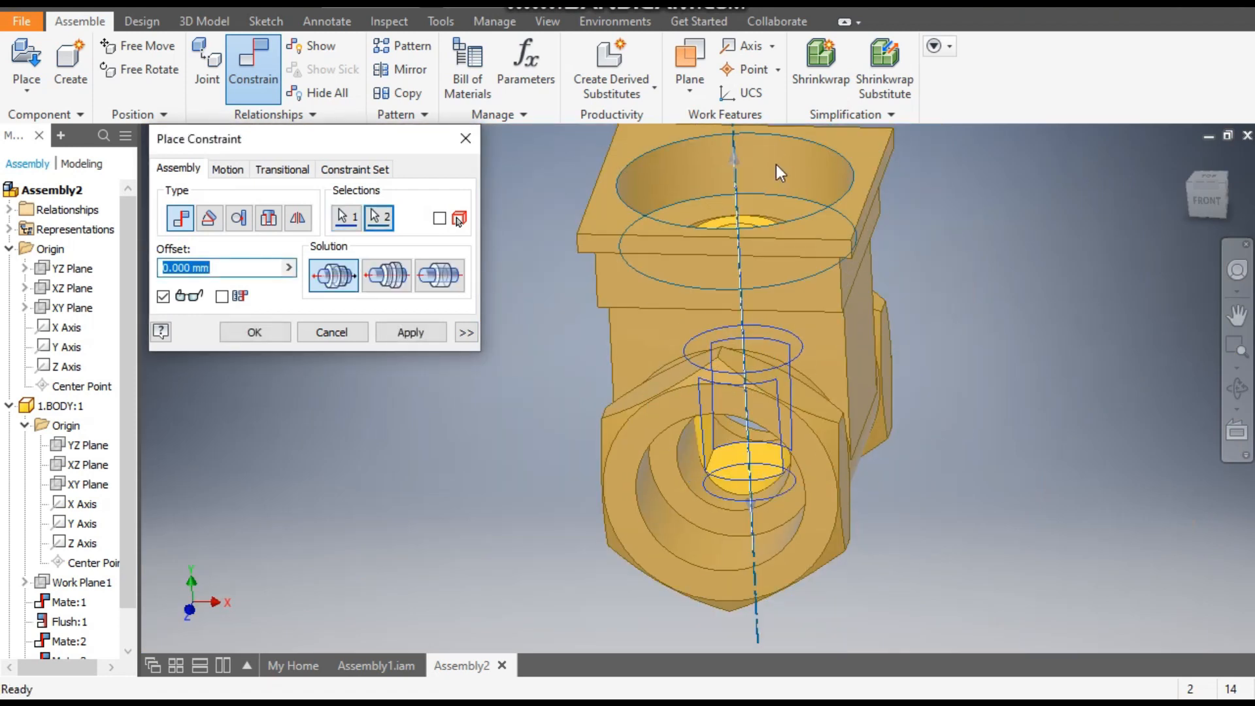
pyautogui.click(419, 332)
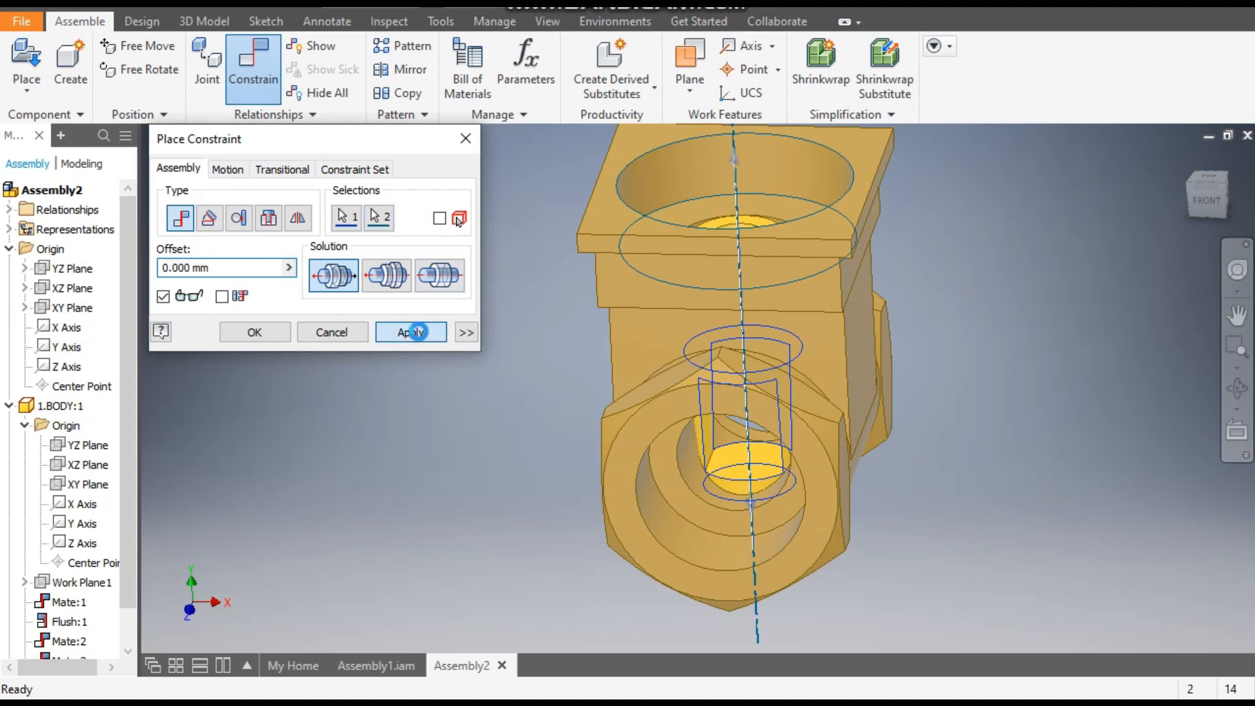
pyautogui.click(465, 138)
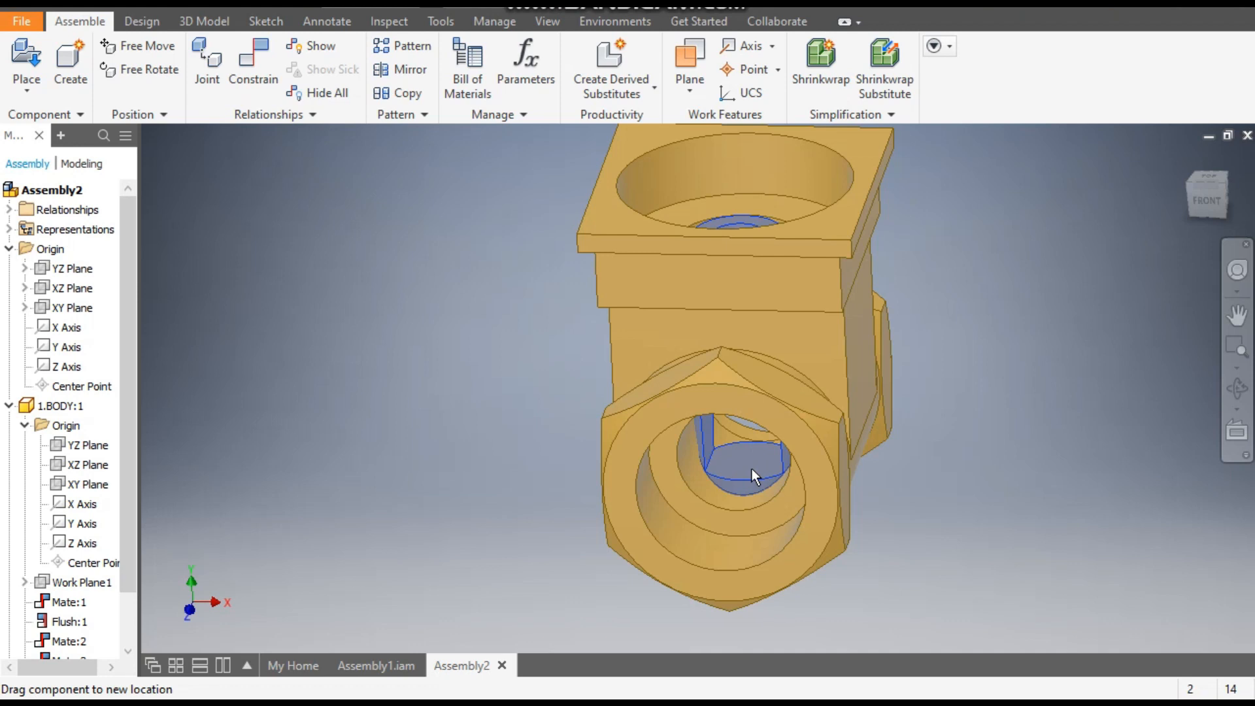
pyautogui.click(992, 453)
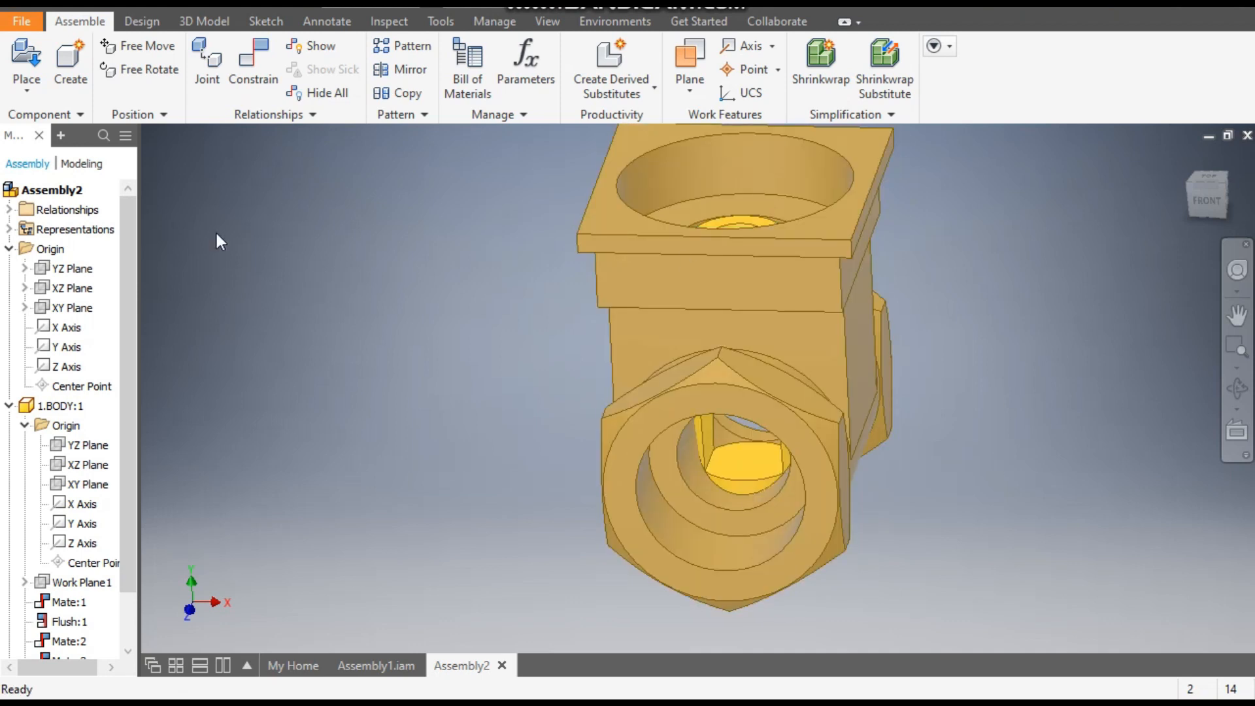
# - Place one instance of 5.spindle from the gate valve 2 folder beside the body
pyautogui.click(30, 58)
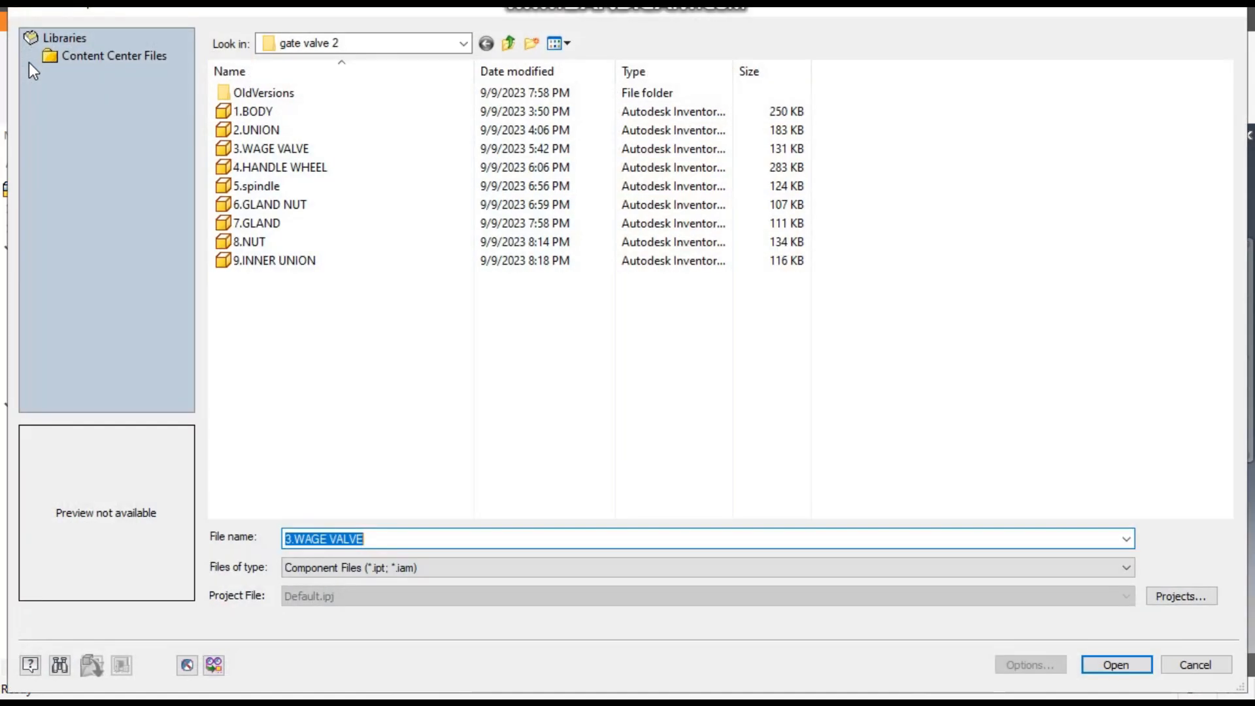
pyautogui.click(291, 190)
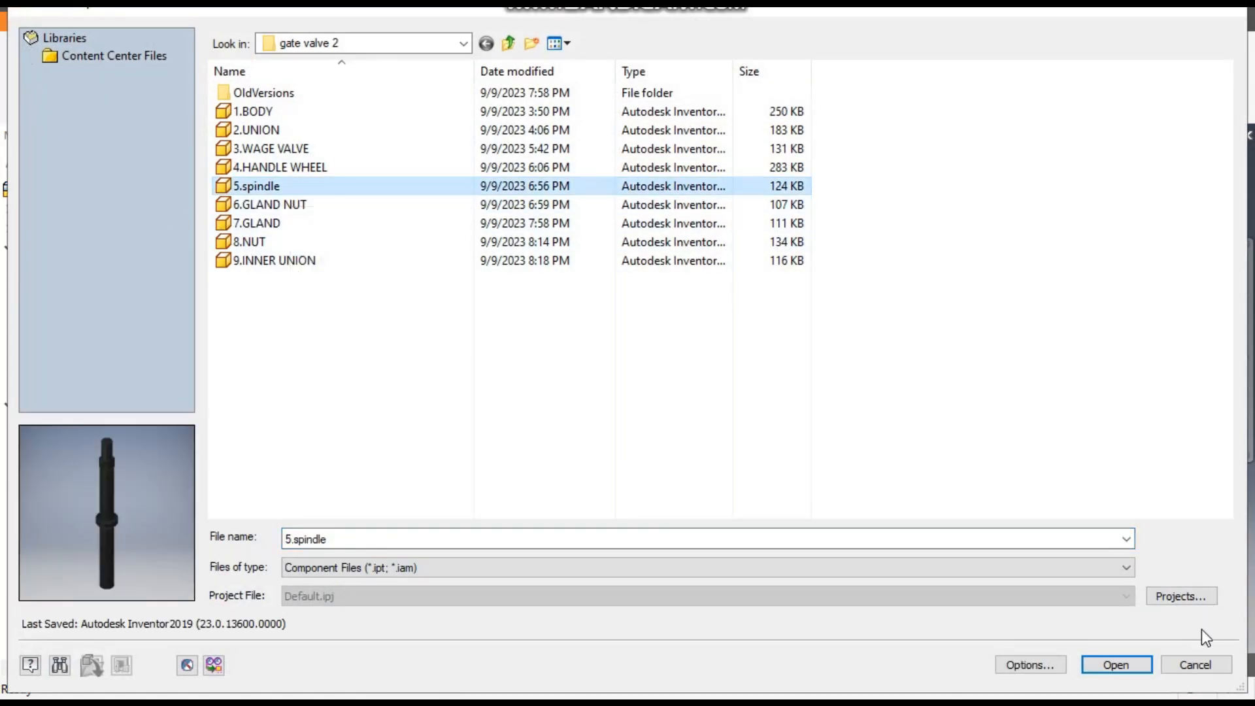
pyautogui.click(1118, 665)
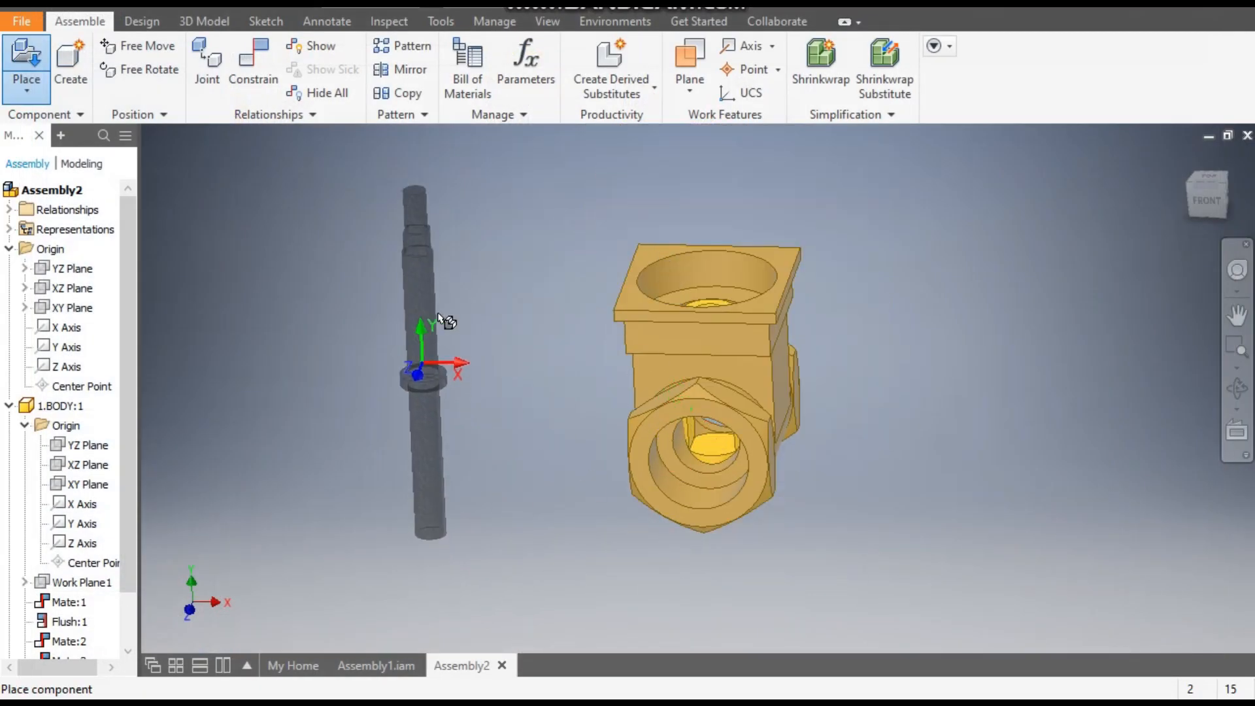
pyautogui.click(486, 348)
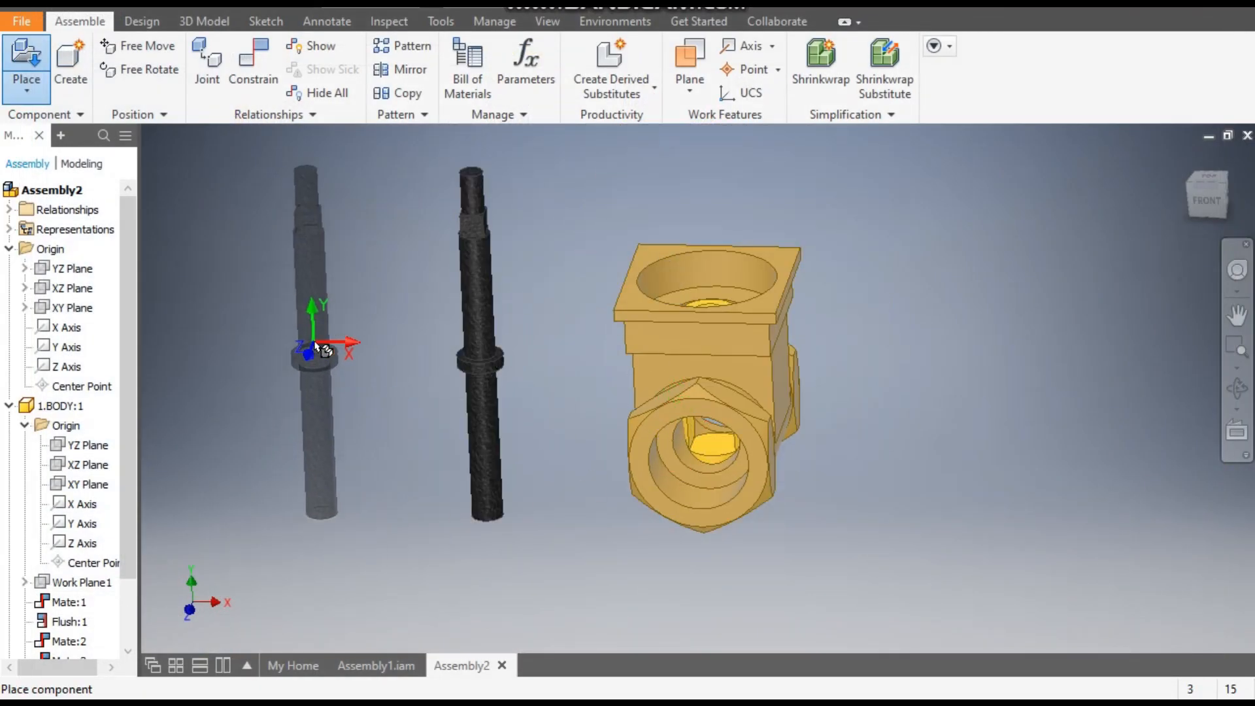
pyautogui.press('Escape')
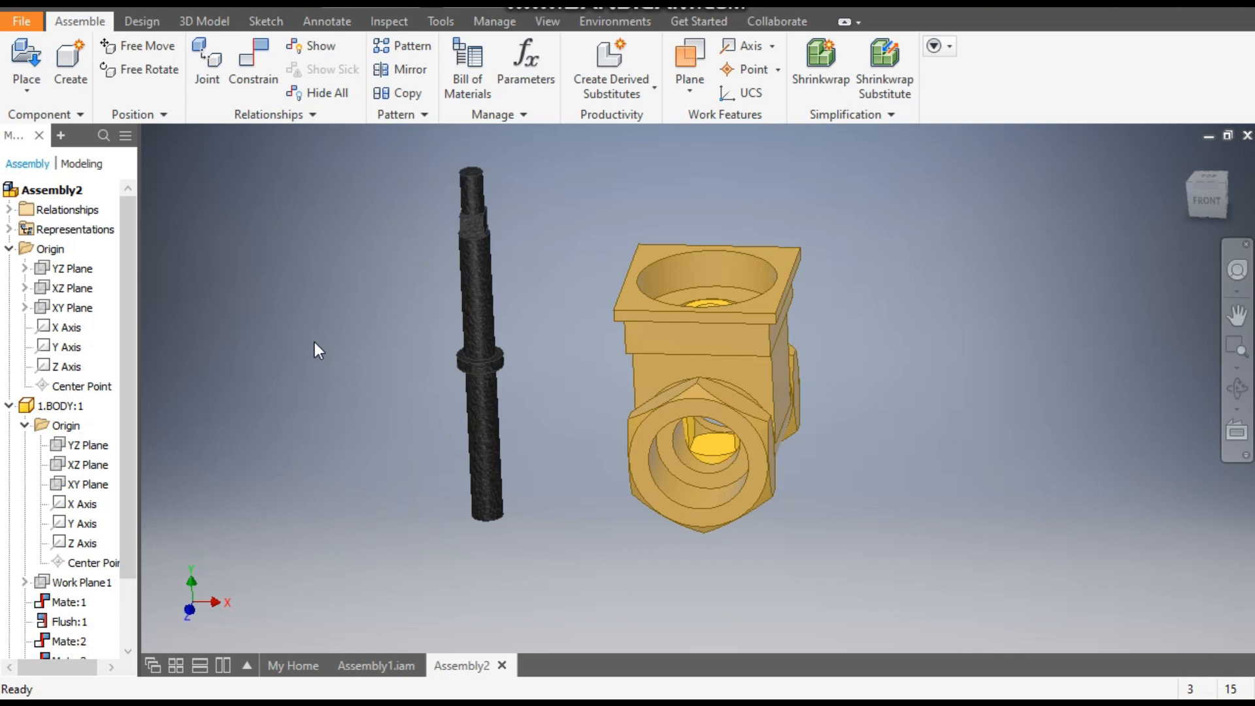
# - Mate the spindle's axis to the wage valve's bore axis using the Aligned solution and a 0 mm offset, and finish constraining
pyautogui.click(253, 66)
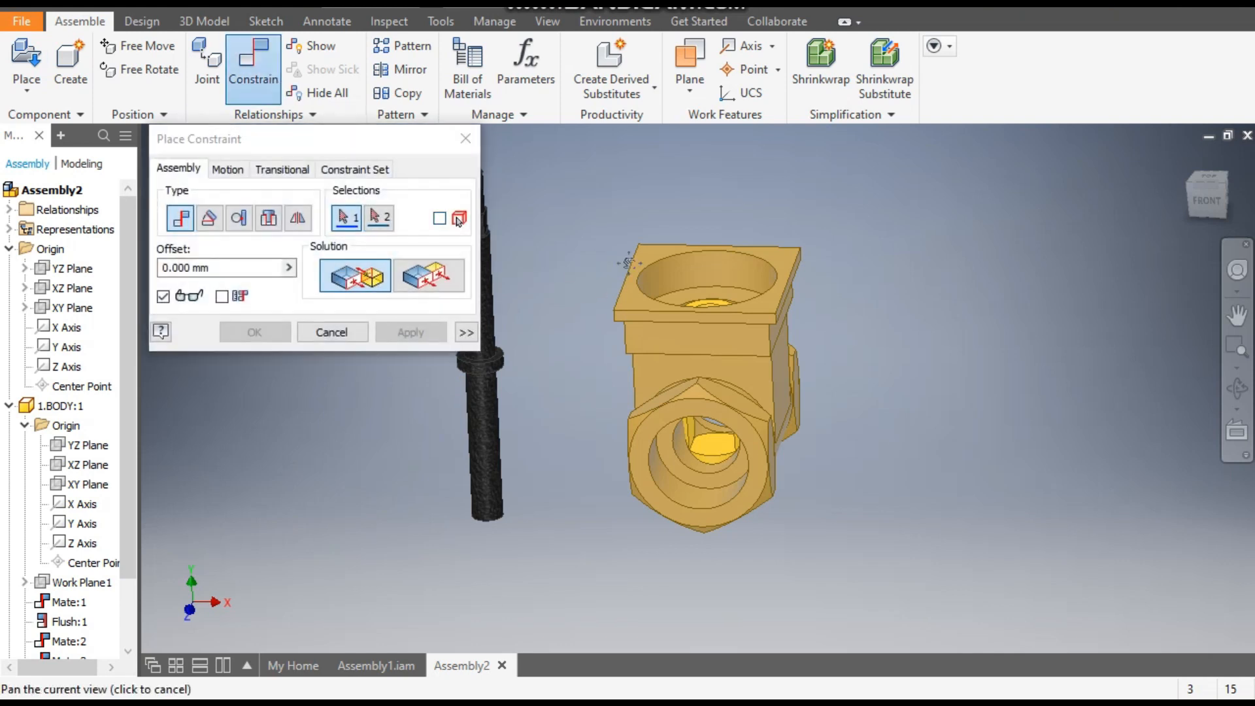
pyautogui.moveTo(578, 292); pyautogui.dragTo(689, 288, button='middle')
pyautogui.click(592, 281)
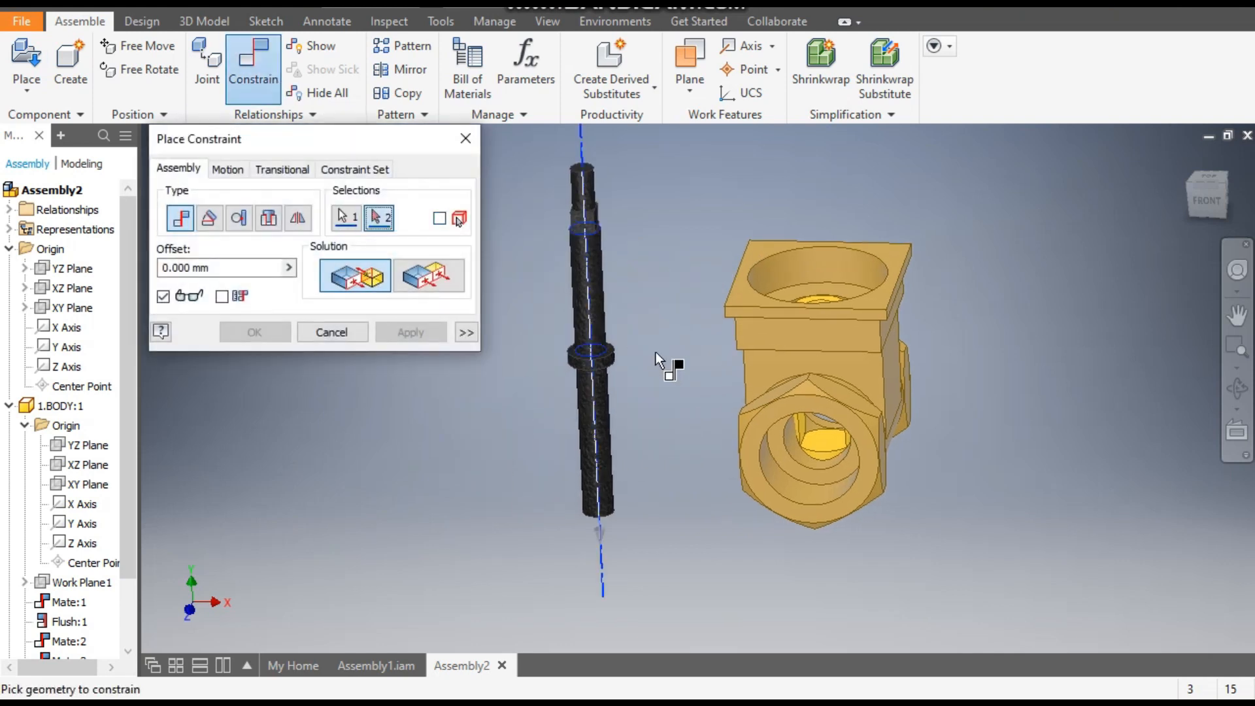
pyautogui.click(1228, 182)
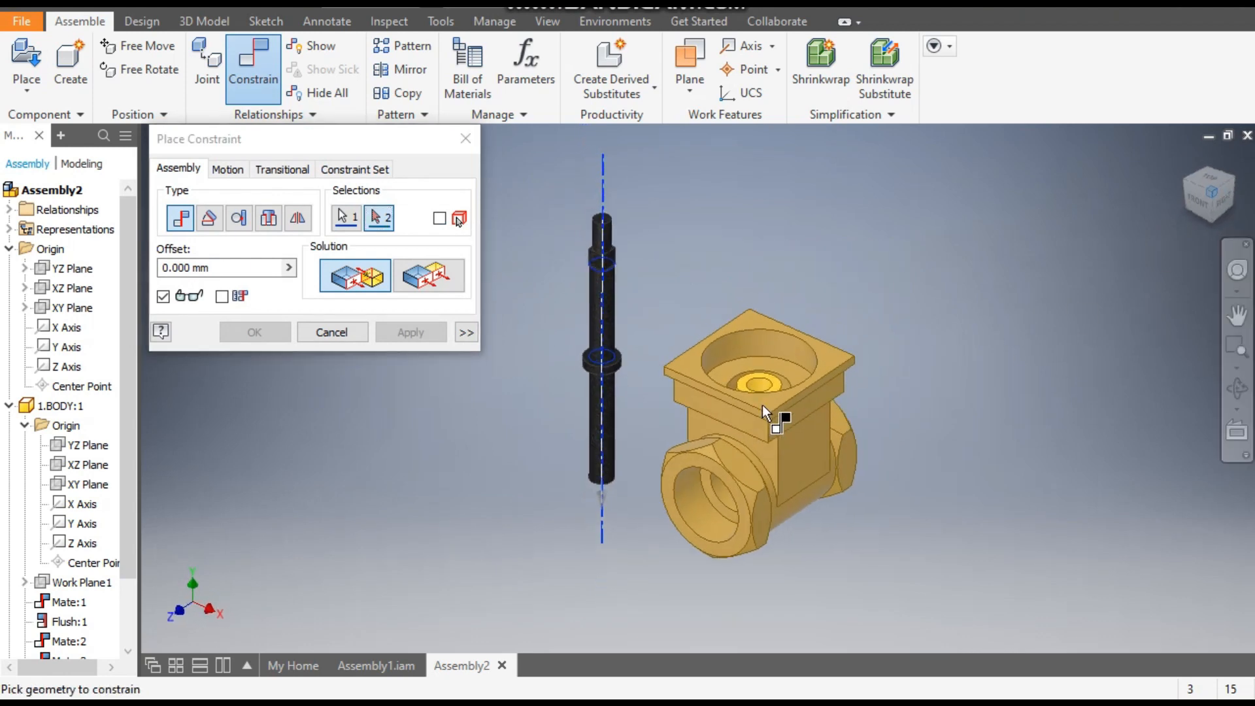
pyautogui.scroll(5, 760, 402)
pyautogui.click(732, 367)
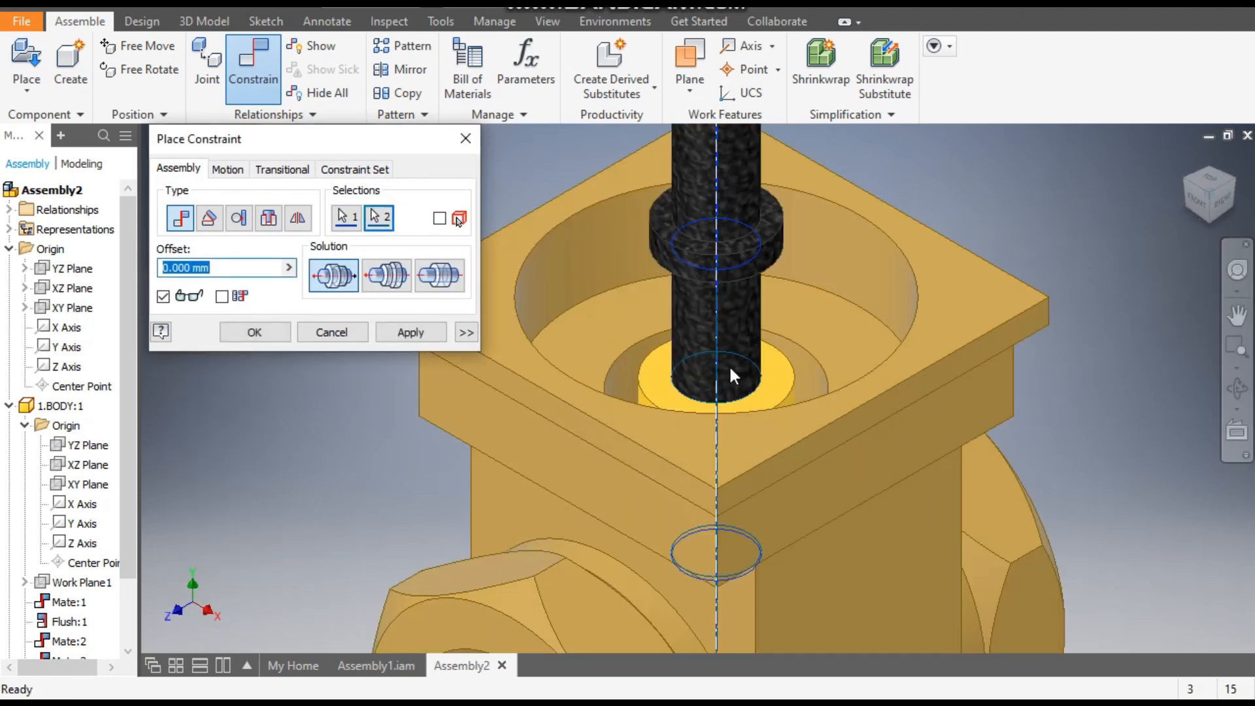
pyautogui.scroll(-5, 731, 368)
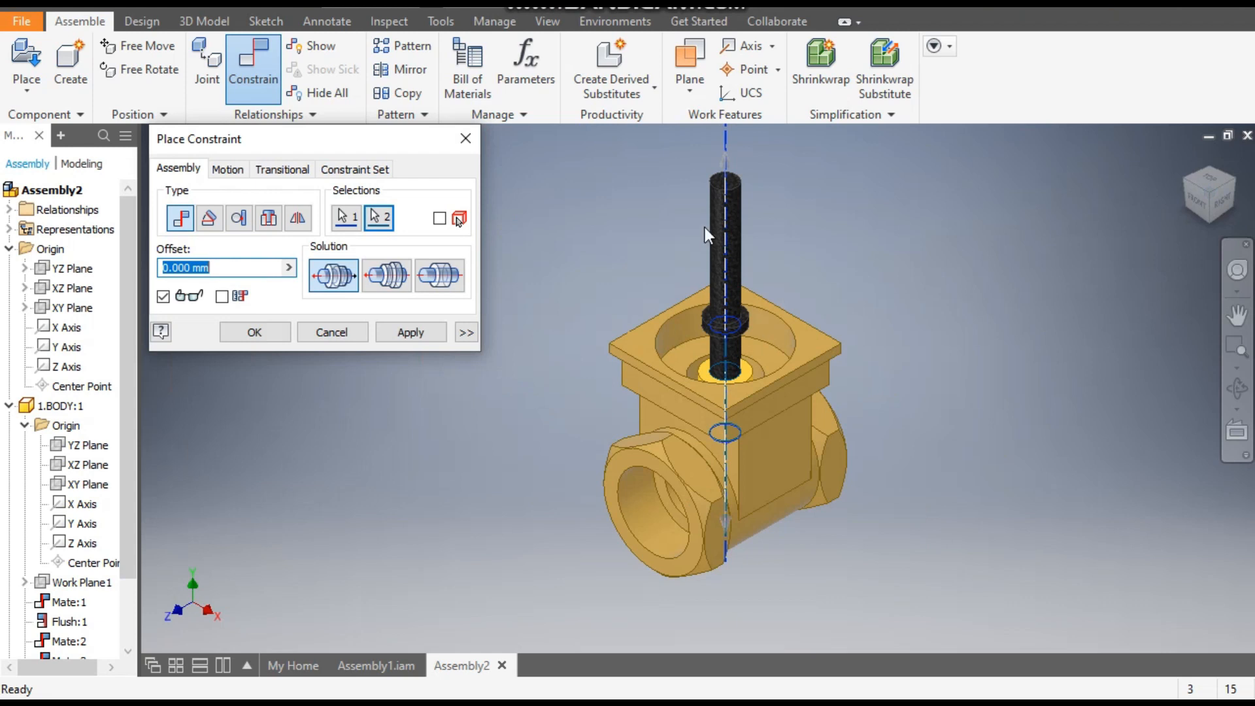
pyautogui.scroll(3, 705, 226)
pyautogui.moveTo(805, 186); pyautogui.dragTo(778, 272, button='middle')
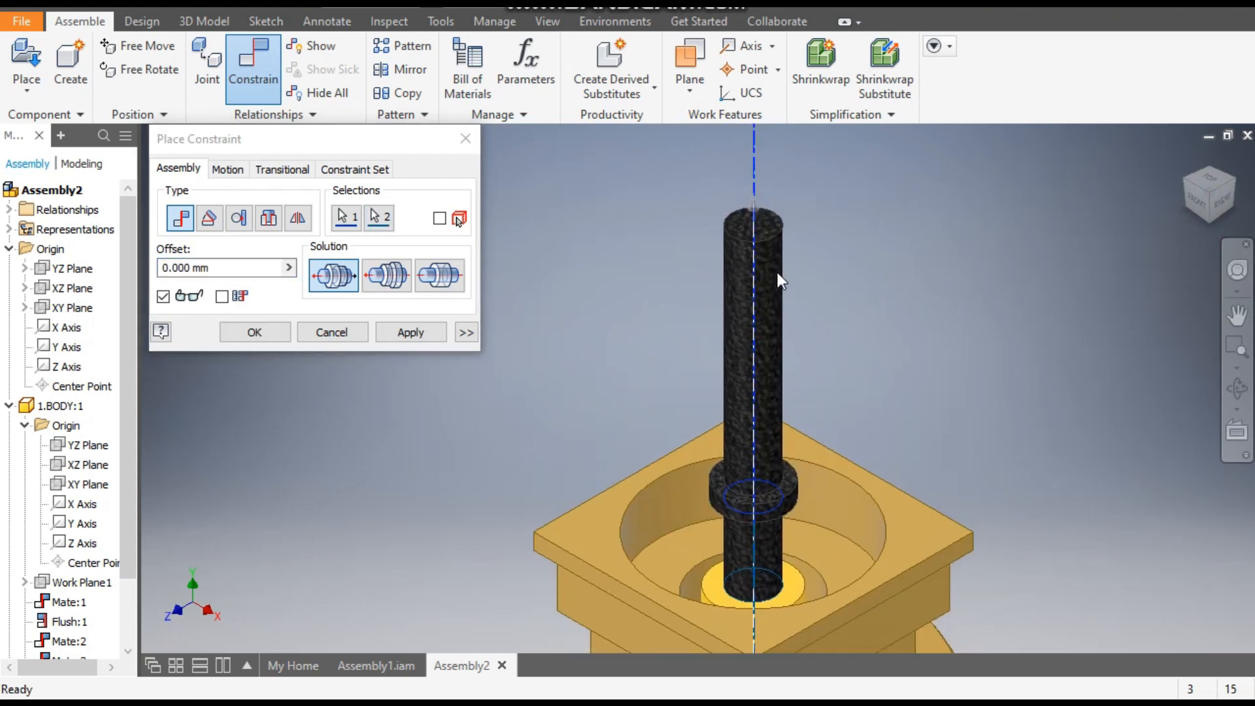
pyautogui.click(386, 278)
pyautogui.click(410, 331)
pyautogui.moveTo(801, 214); pyautogui.dragTo(814, 139, button='middle')
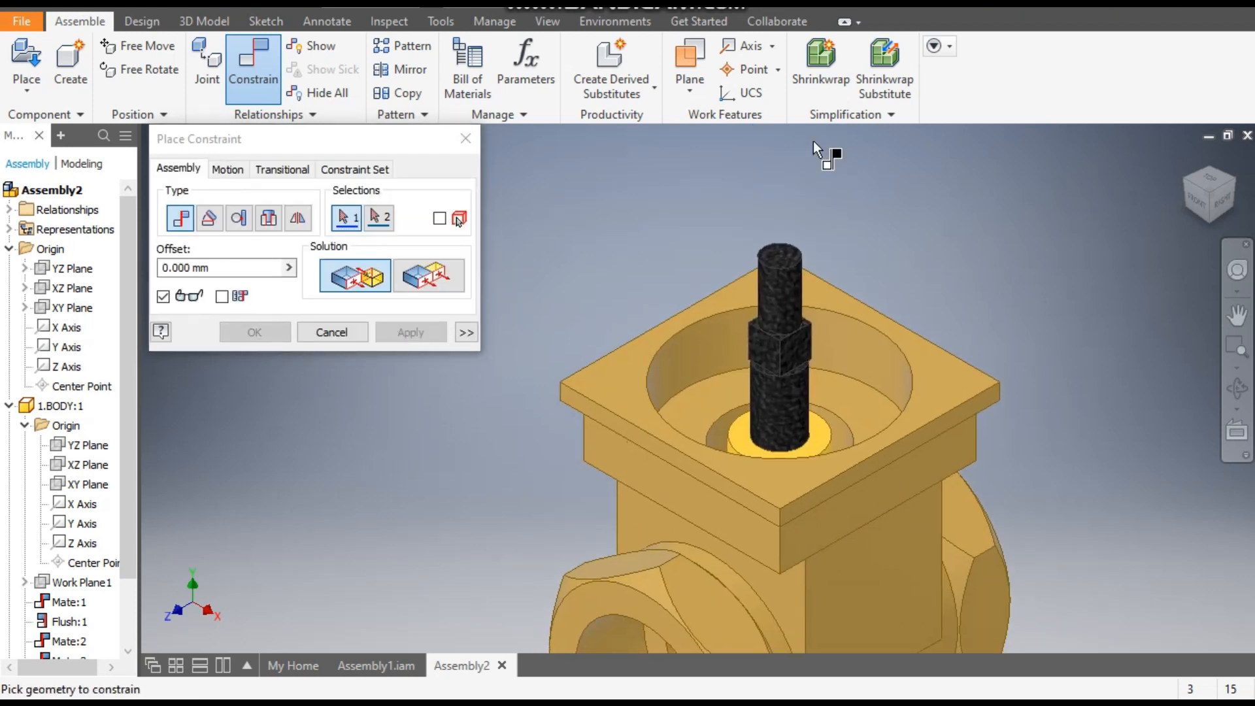
pyautogui.press('Escape')
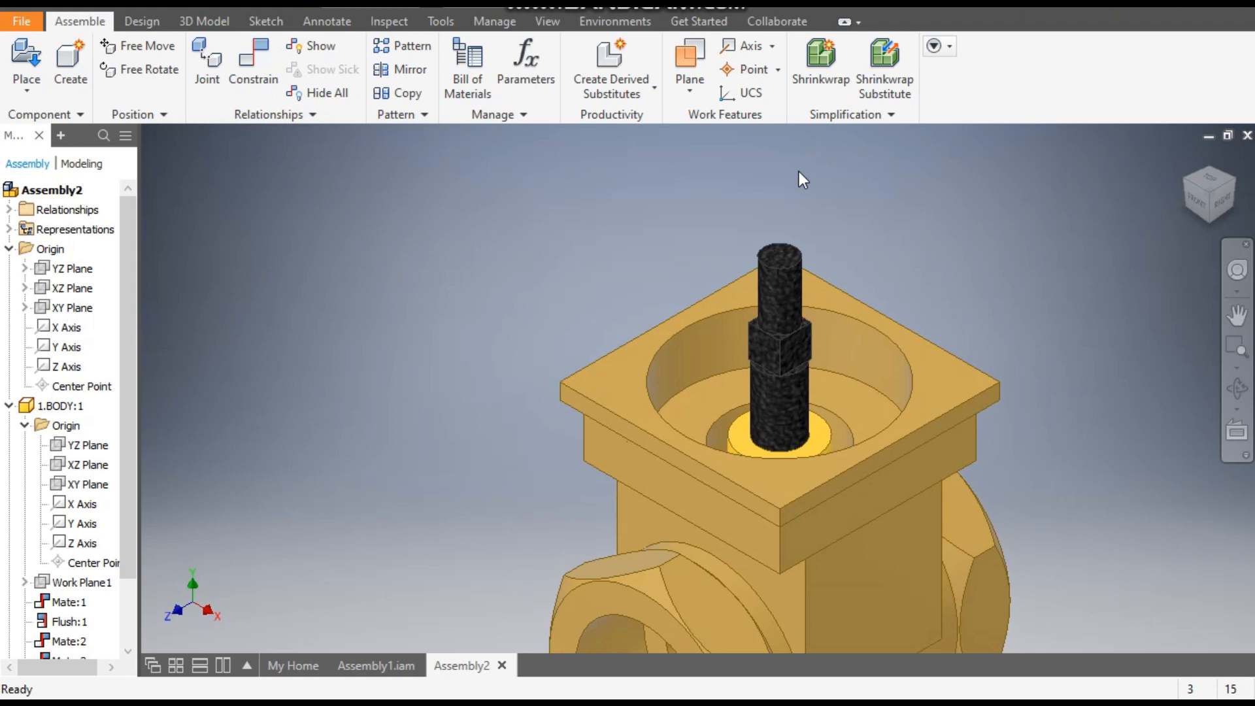
pyautogui.scroll(-1, 712, 324)
pyautogui.moveTo(710, 325); pyautogui.dragTo(761, 278, button='middle')
pyautogui.scroll(-2, 675, 363)
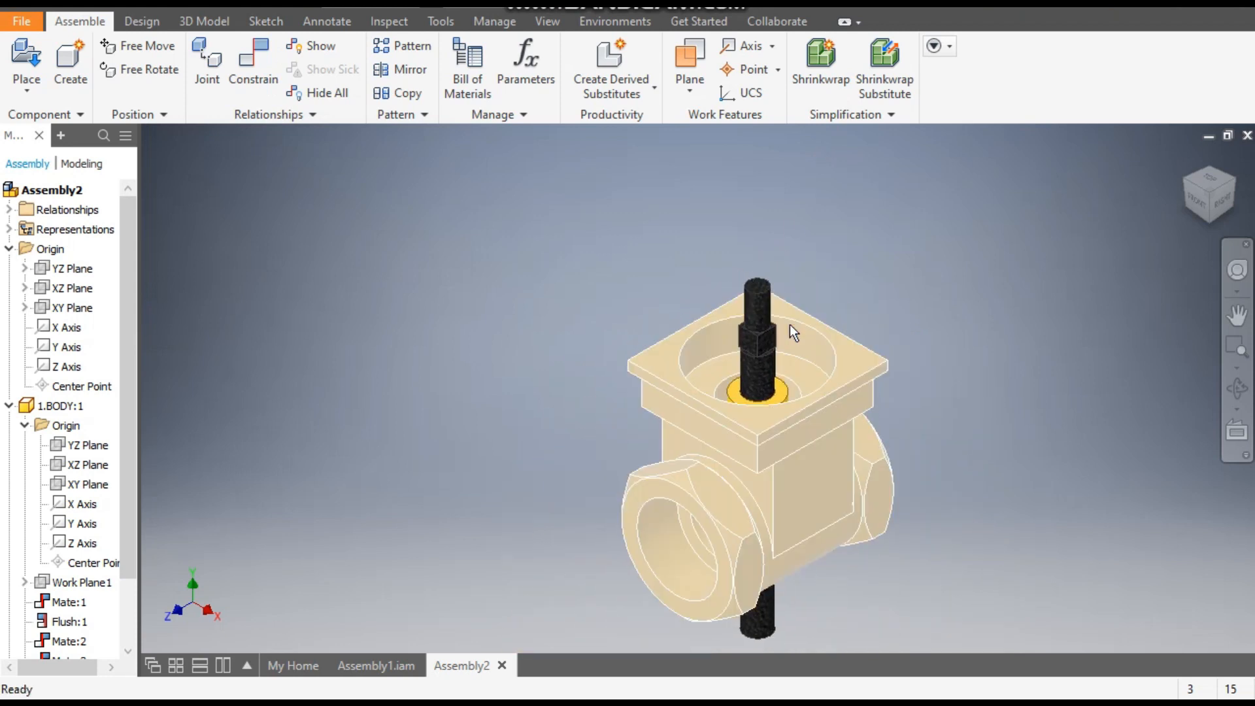
# - Slide the spindle up above the body, then mate its bottom end face to the floor of the wage valve's bore with a 0 mm offset
pyautogui.moveTo(766, 355); pyautogui.dragTo(872, 77)
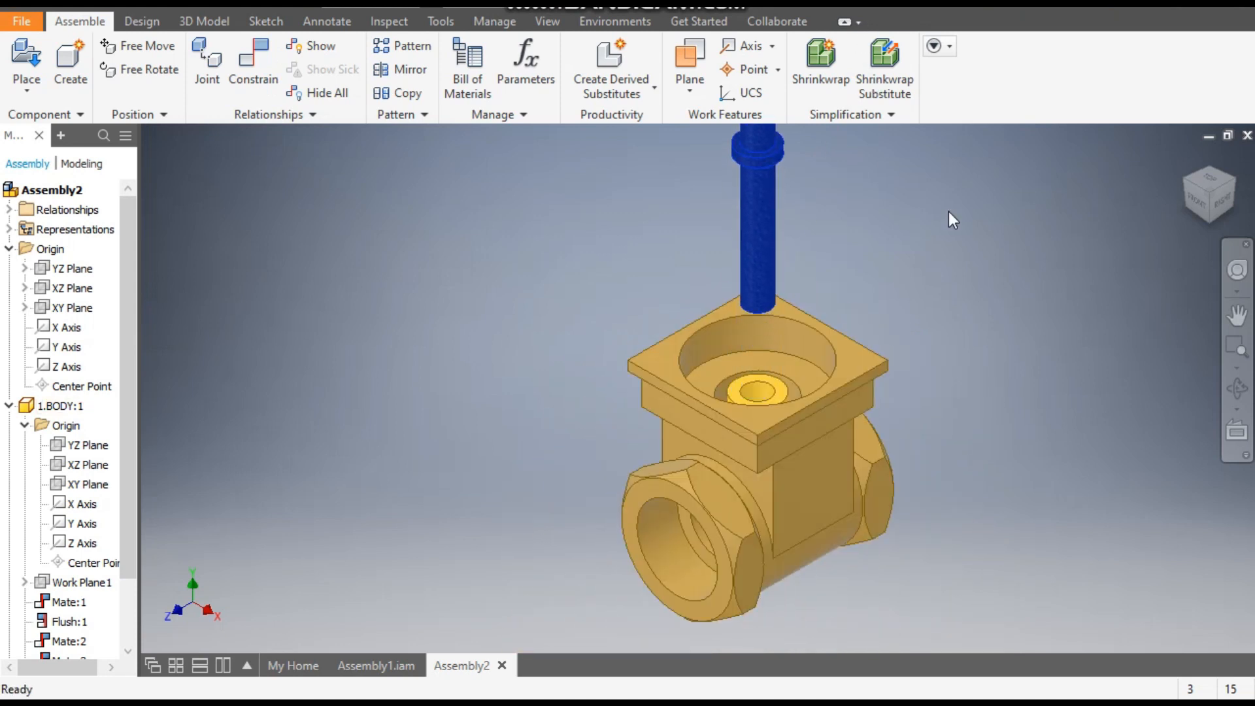
pyautogui.click(905, 225)
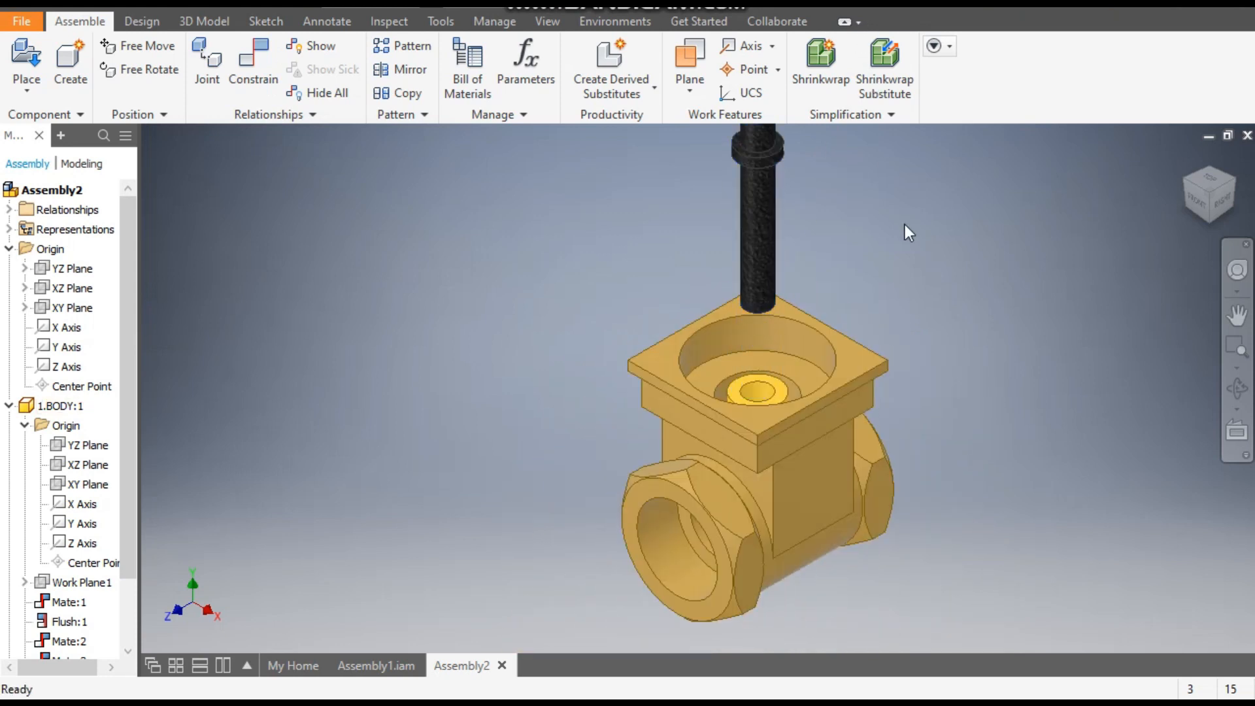
pyautogui.click(255, 59)
pyautogui.keyDown('shift'); pyautogui.moveTo(865, 261); pyautogui.dragTo(876, 226, button='middle'); pyautogui.keyUp('shift')
pyautogui.scroll(5, 758, 275)
pyautogui.click(746, 298)
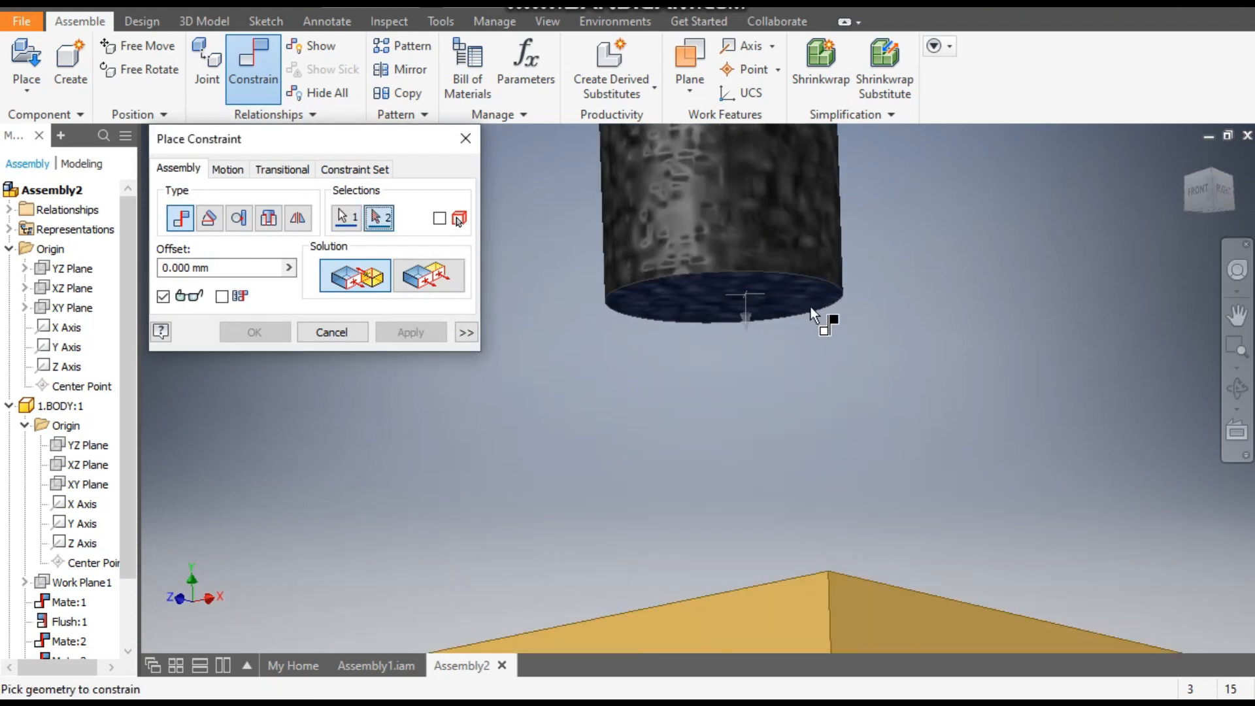
pyautogui.scroll(-4, 808, 379)
pyautogui.keyDown('shift'); pyautogui.moveTo(876, 362); pyautogui.dragTo(917, 421, button='middle'); pyautogui.keyUp('shift')
pyautogui.scroll(4, 731, 627)
pyautogui.moveTo(726, 618); pyautogui.dragTo(718, 368, button='middle')
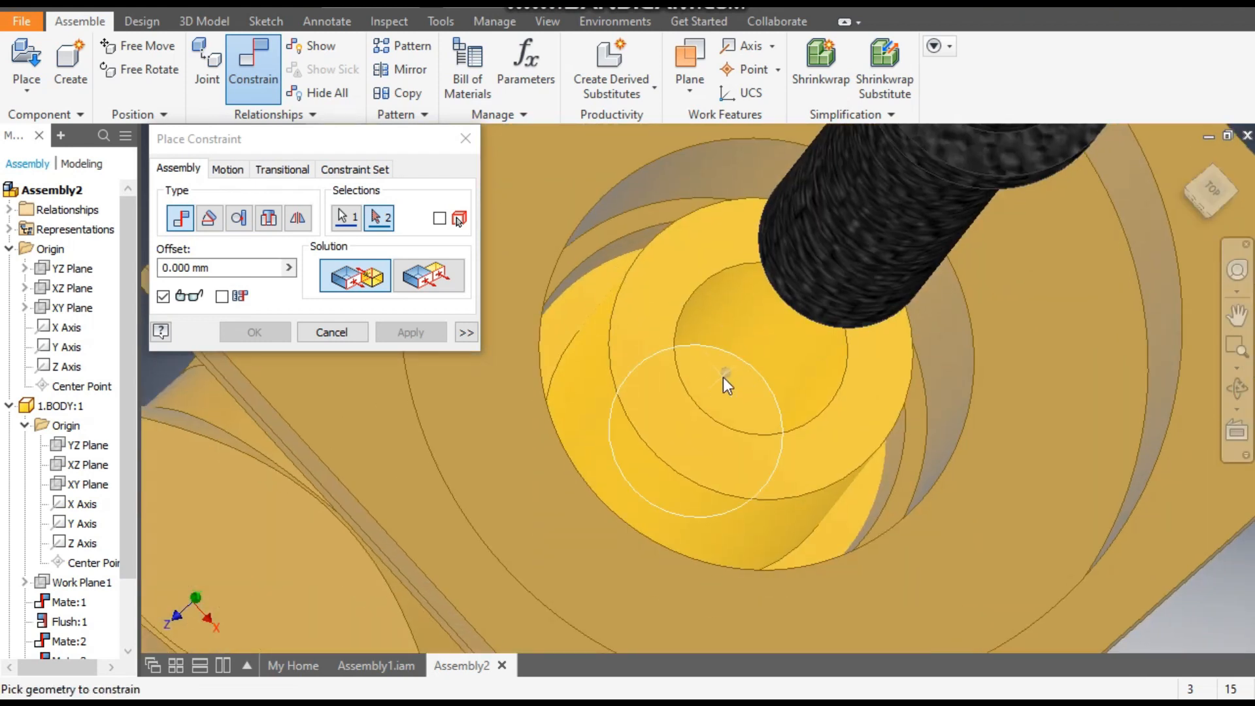
pyautogui.click(723, 378)
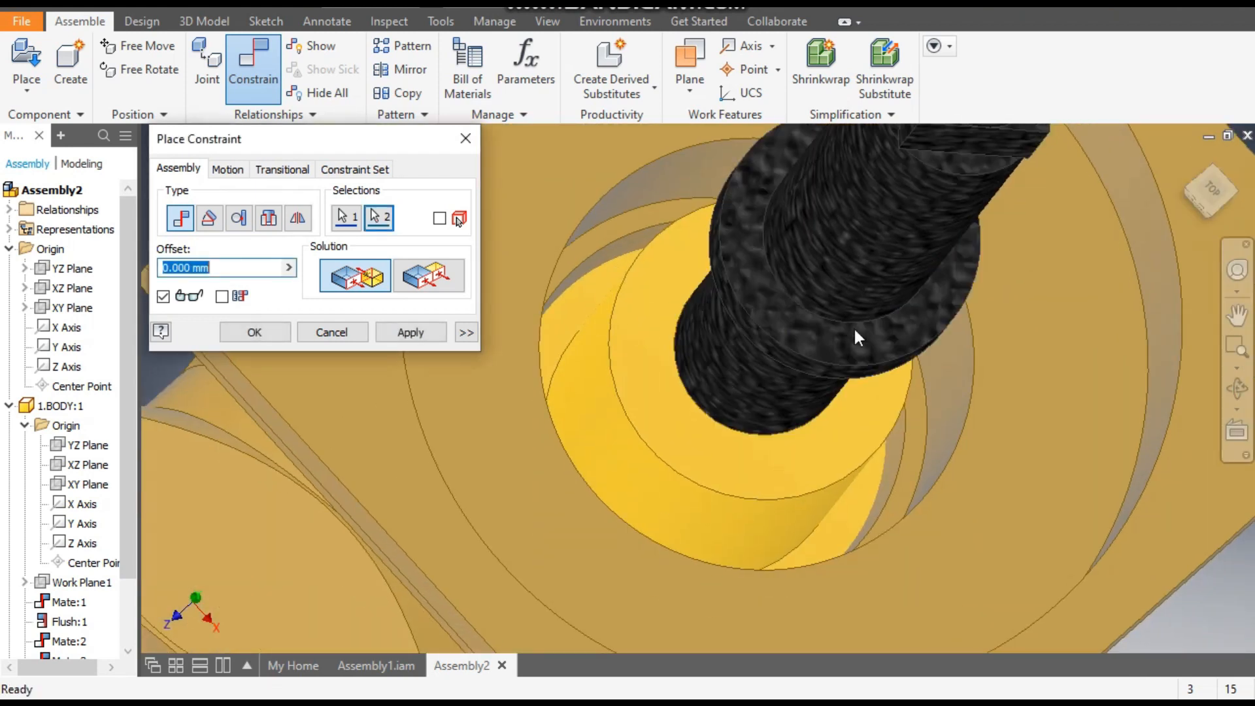
pyautogui.click(426, 335)
pyautogui.scroll(-5, 819, 393)
pyautogui.keyDown('shift'); pyautogui.moveTo(993, 408); pyautogui.dragTo(1047, 370, button='middle'); pyautogui.keyUp('shift')
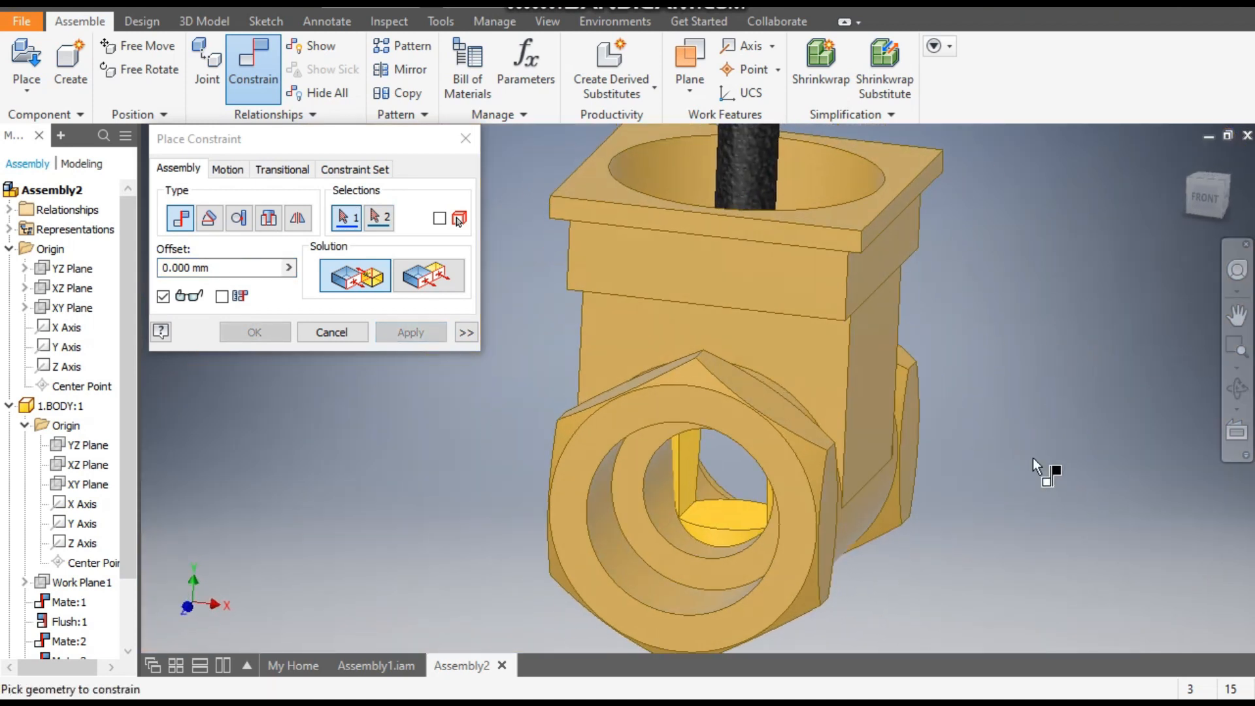
pyautogui.scroll(-3, 1033, 458)
pyautogui.moveTo(1022, 488); pyautogui.dragTo(980, 502, button='middle')
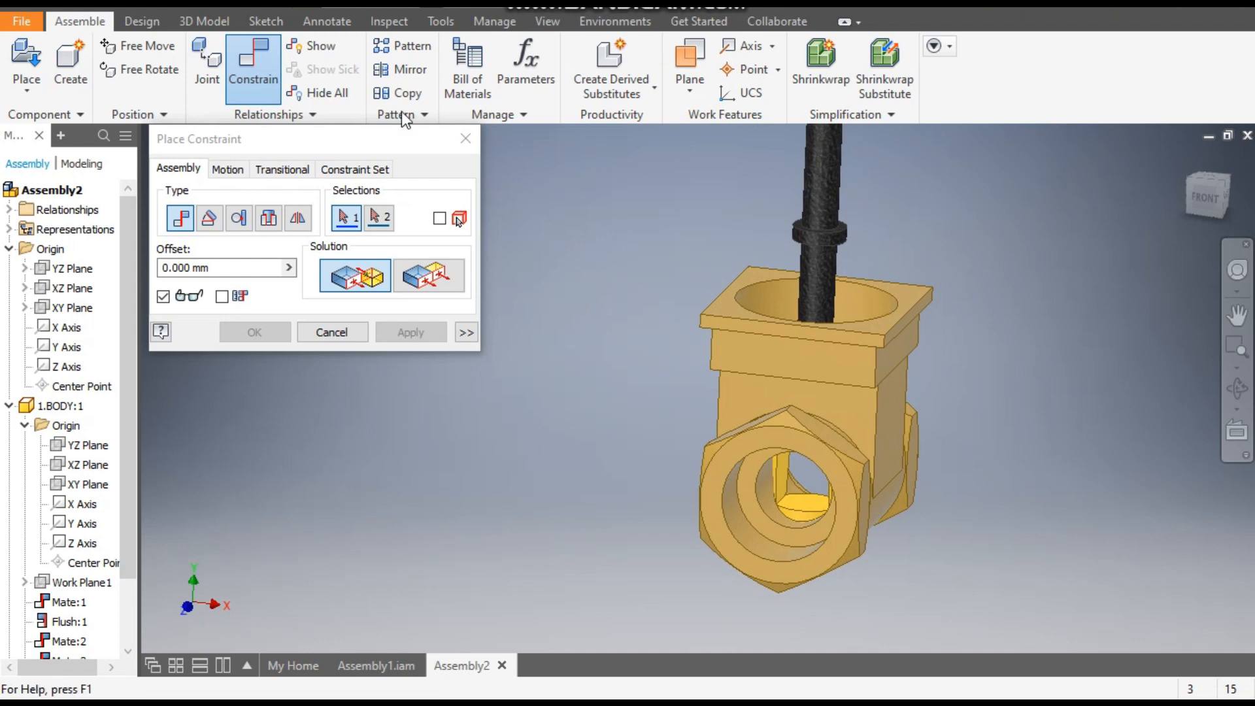
pyautogui.click(466, 138)
# - Mate the wage valve's YZ plane to the spindle's YZ plane with a 0 mm offset and finish constraining
pyautogui.click(815, 191)
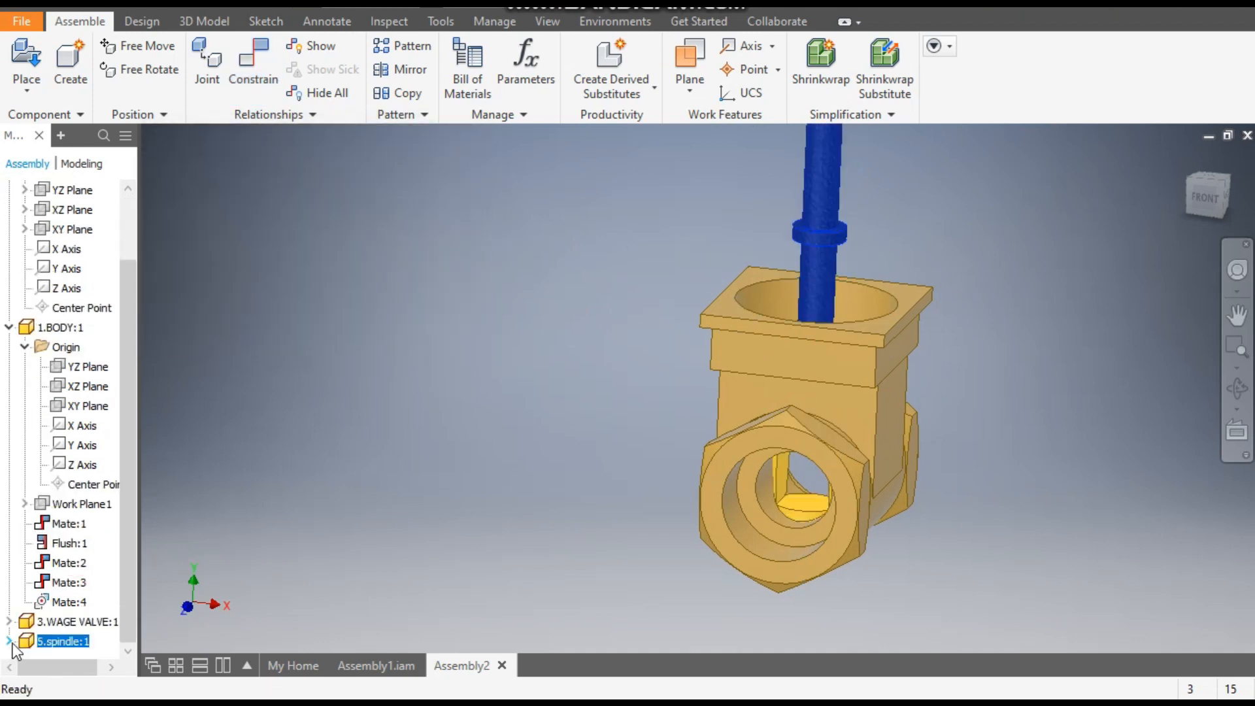
pyautogui.click(9, 641)
pyautogui.click(24, 602)
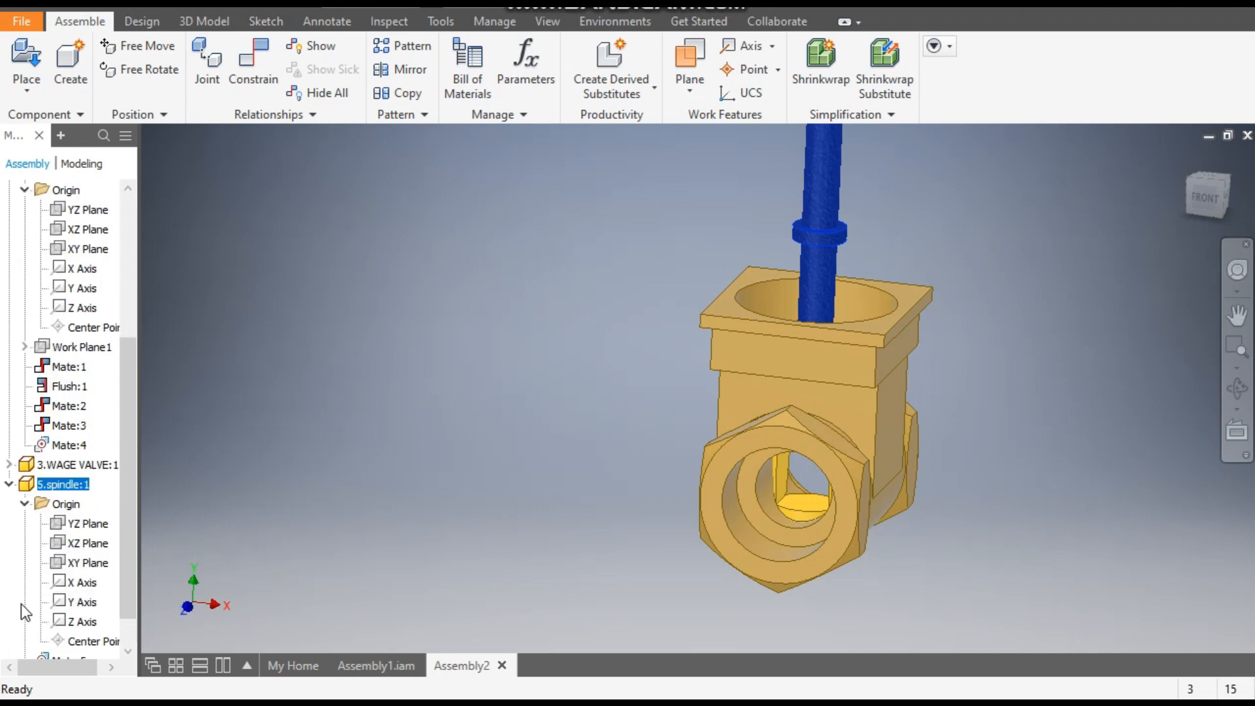
pyautogui.click(9, 465)
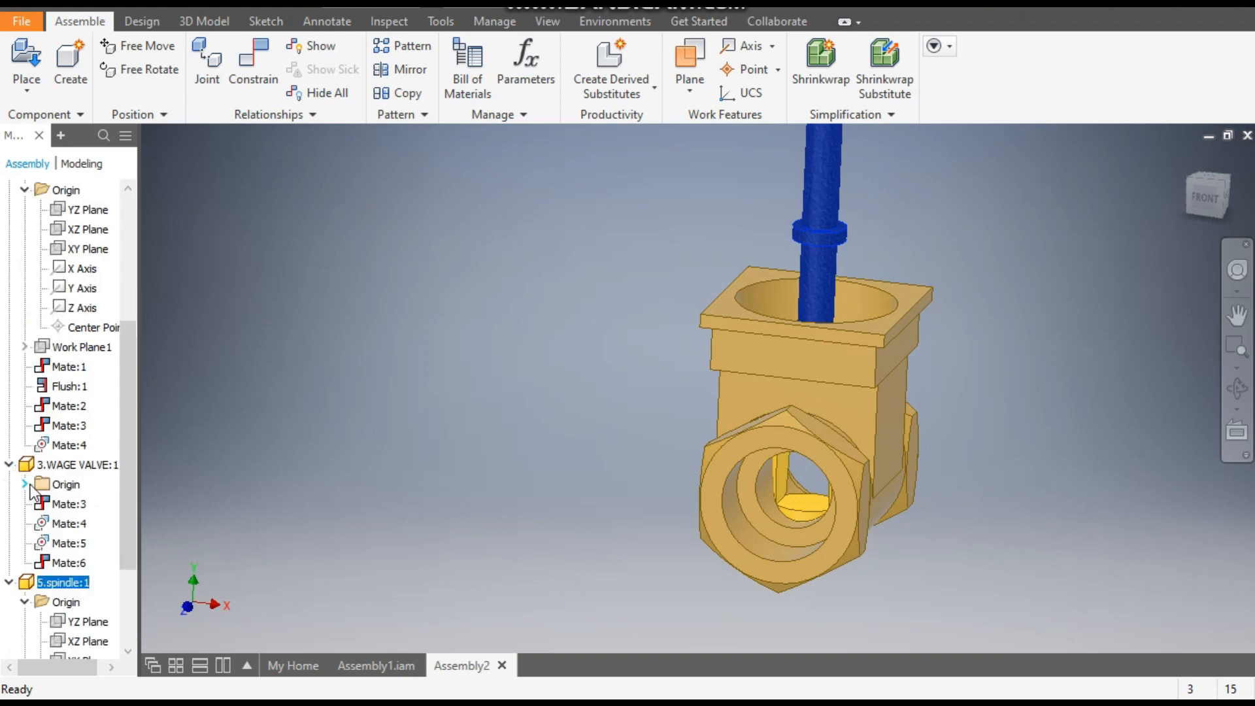
pyautogui.click(24, 484)
pyautogui.click(80, 505)
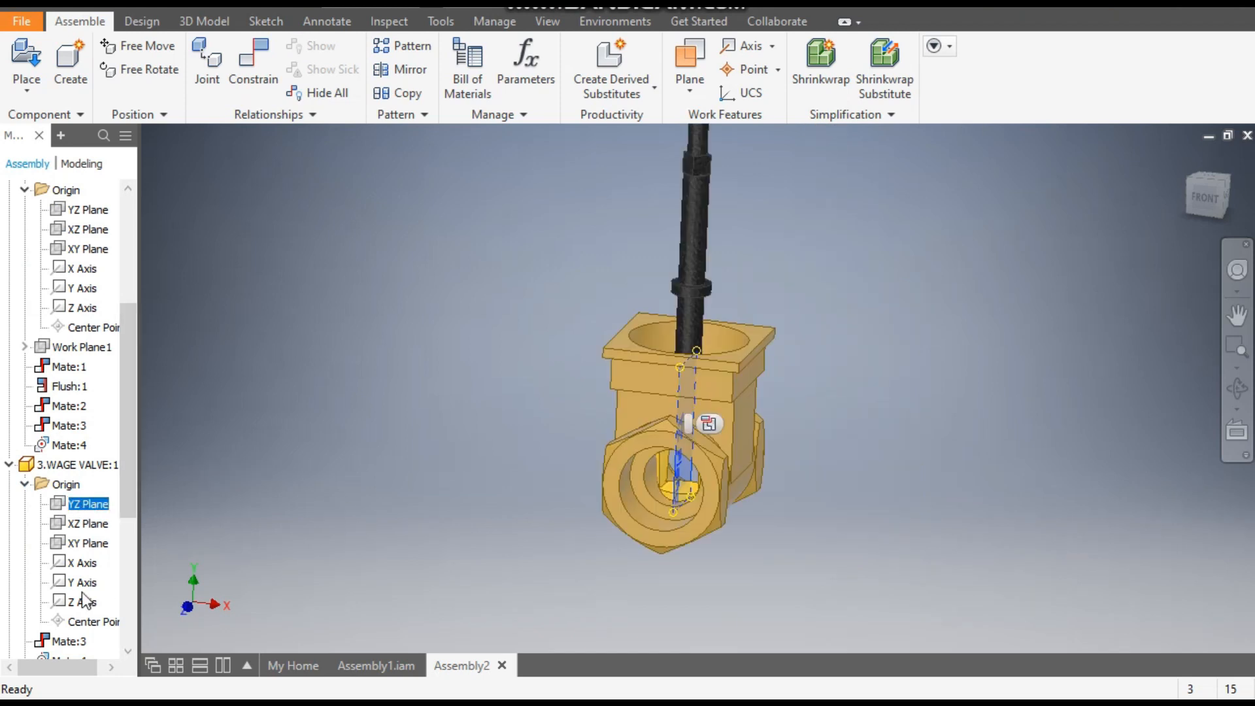
pyautogui.moveTo(122, 509); pyautogui.dragTo(133, 574)
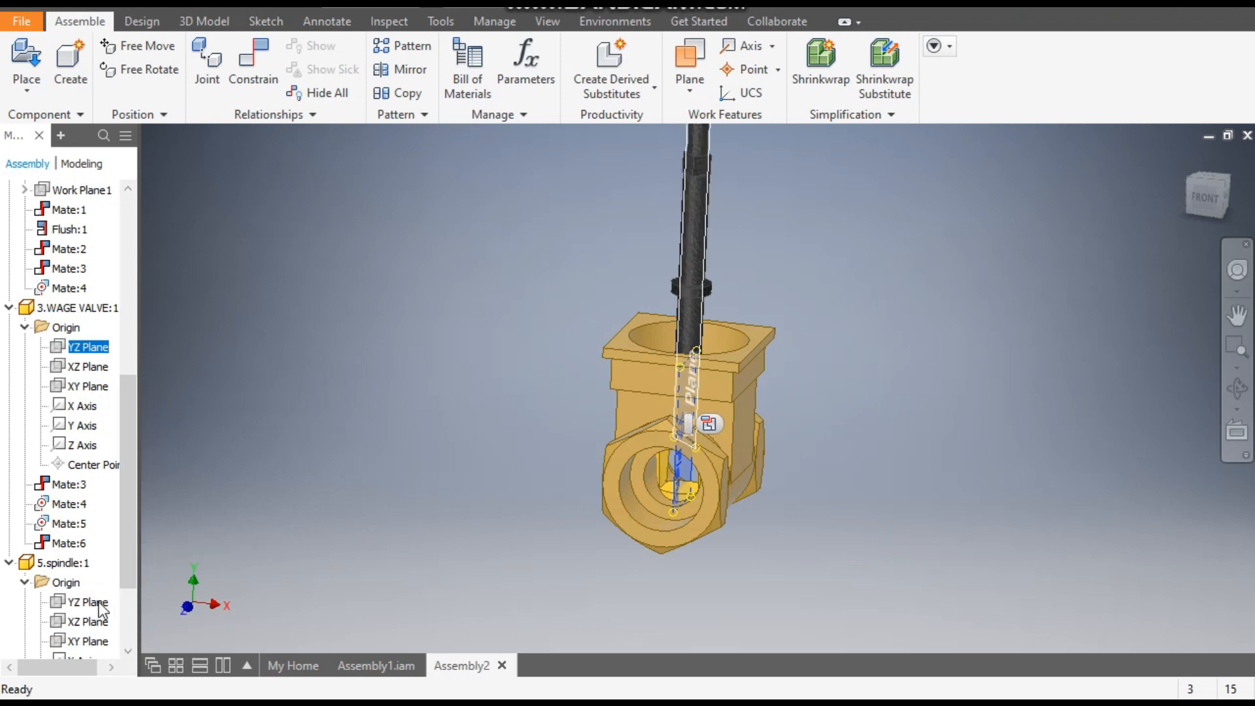
pyautogui.click(260, 73)
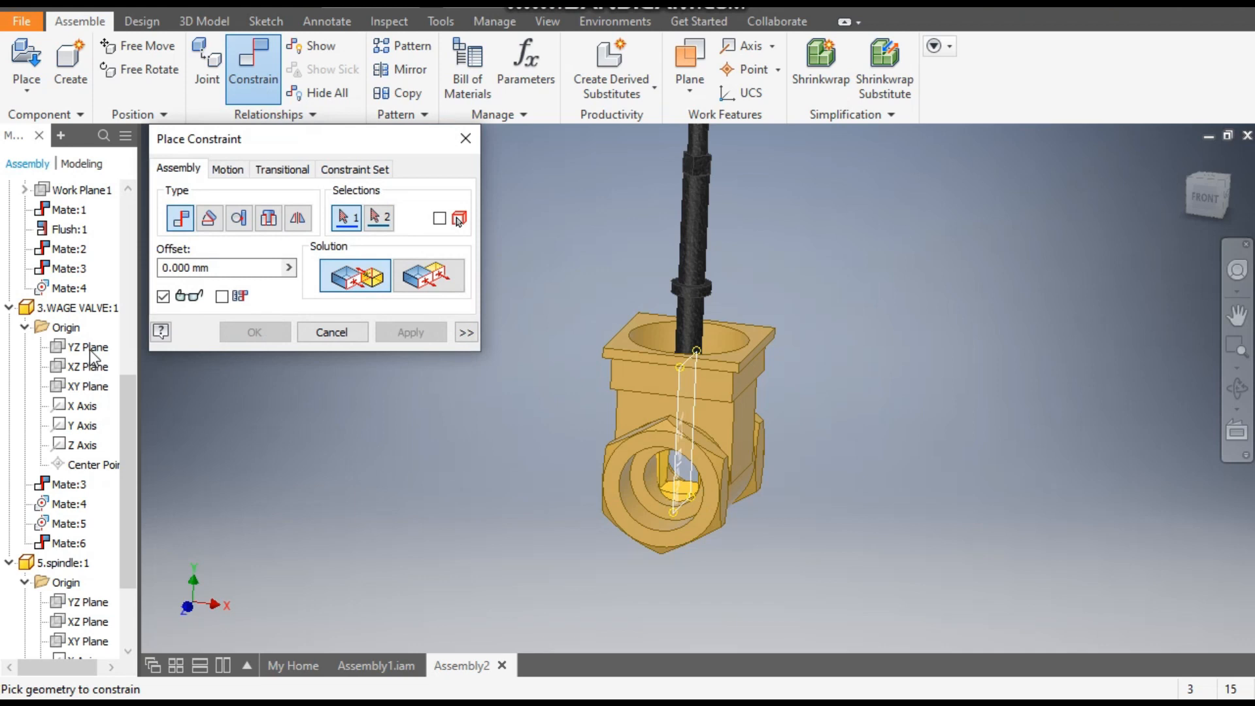
pyautogui.click(88, 349)
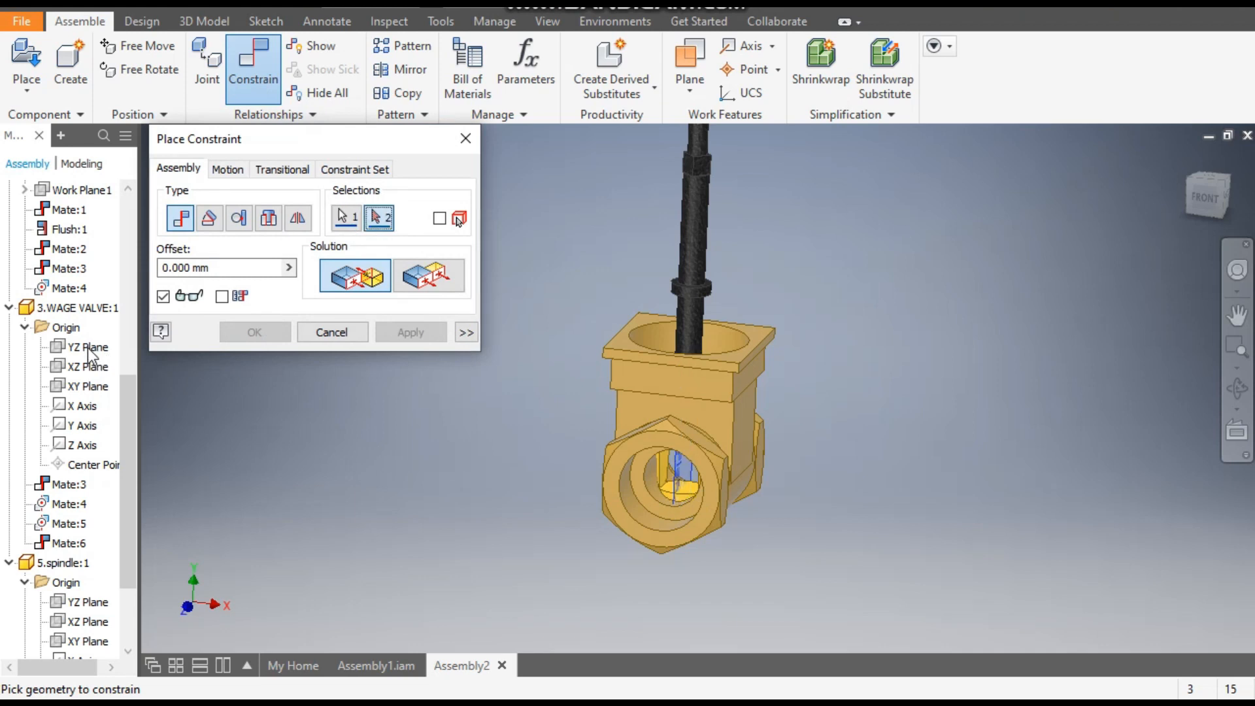
pyautogui.click(88, 603)
pyautogui.click(408, 336)
pyautogui.click(463, 139)
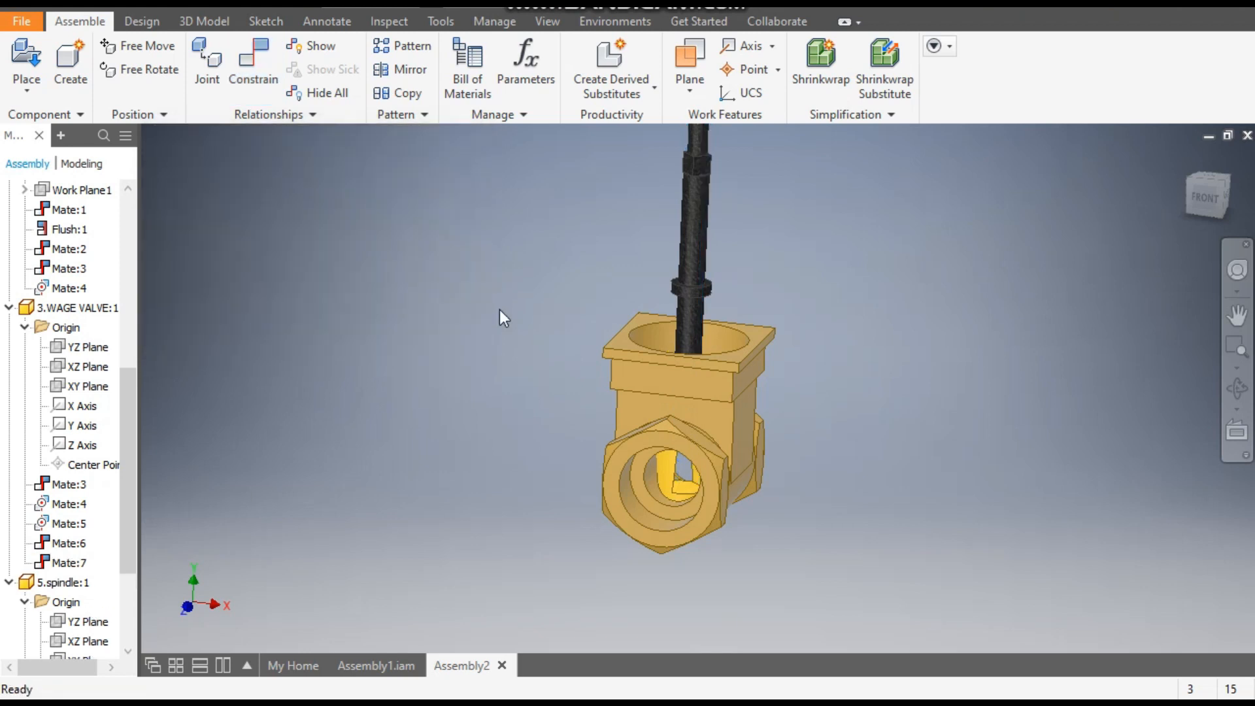
# - Rotate the spindle about its axis so that the wage valve turns with it inside the body
pyautogui.moveTo(709, 288); pyautogui.dragTo(693, 288)
pyautogui.scroll(4, 685, 474)
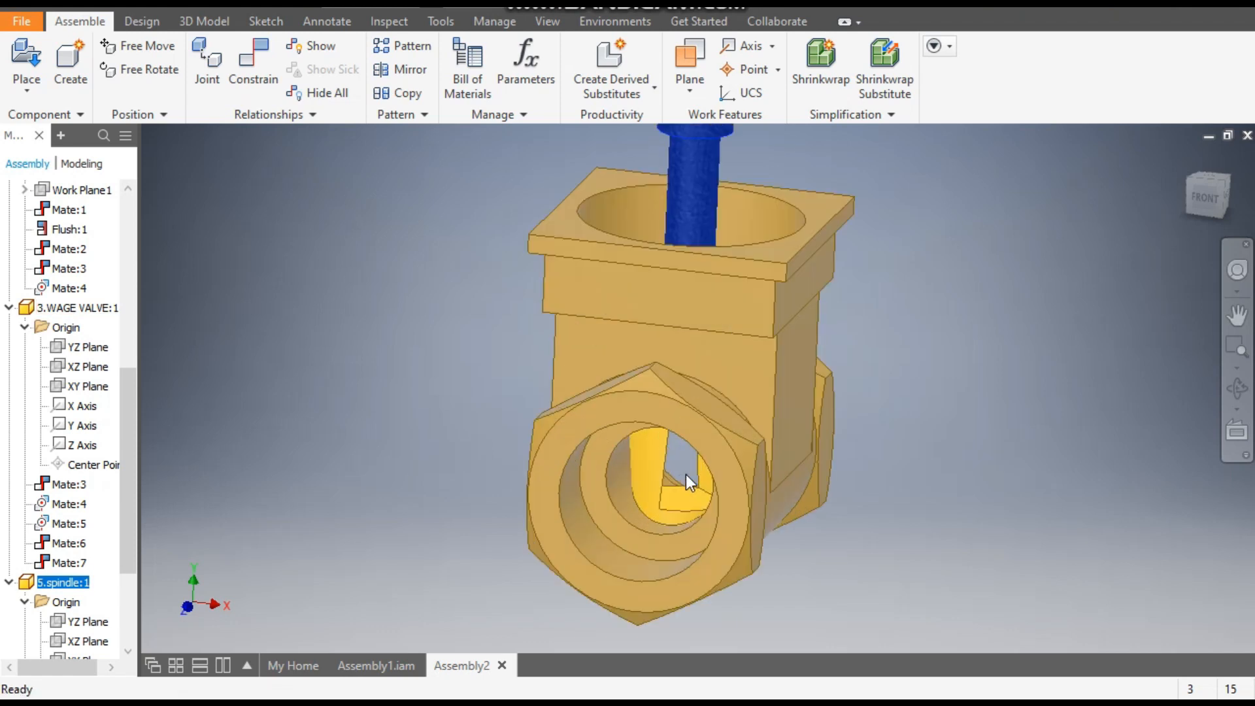
pyautogui.moveTo(689, 203); pyautogui.dragTo(642, 206)
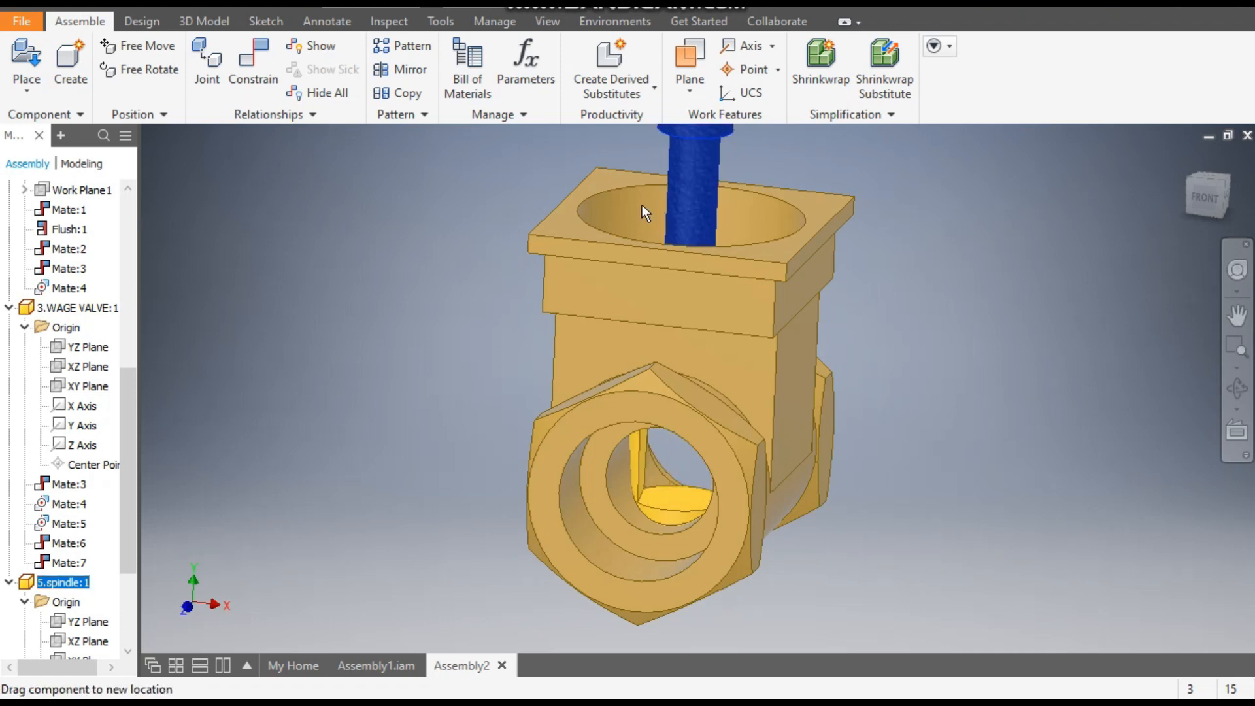
pyautogui.scroll(-3, 721, 371)
pyautogui.scroll(-2, 721, 370)
pyautogui.moveTo(721, 370); pyautogui.dragTo(685, 461, button='middle')
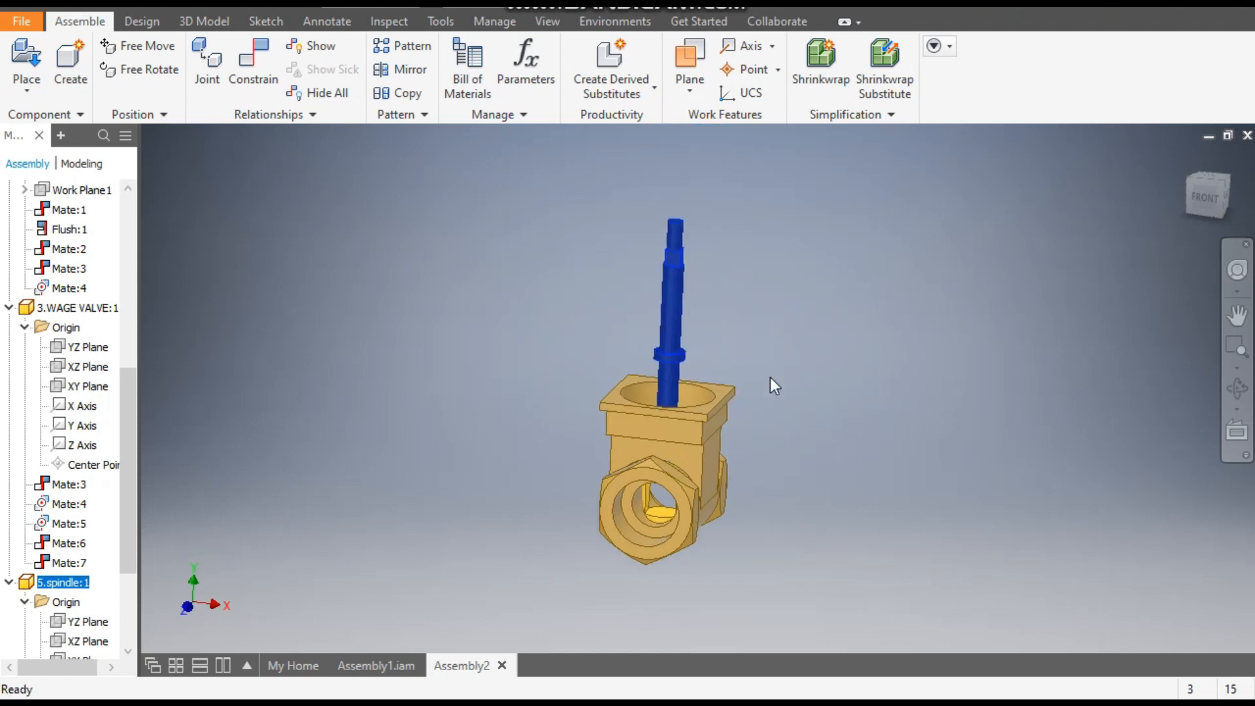
# - Place one instance of 9.INNER UNION from the gate valve 2 folder beside the spindle
pyautogui.click(1161, 198)
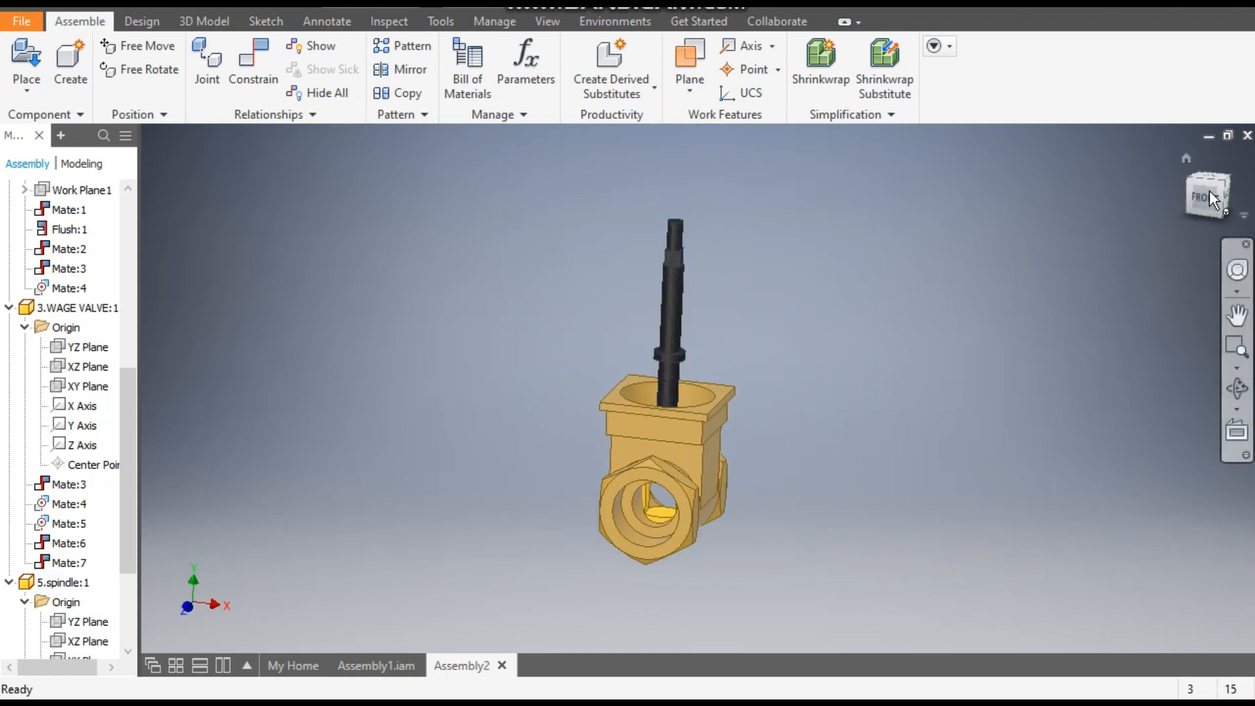
pyautogui.click(1222, 177)
pyautogui.scroll(2, 695, 463)
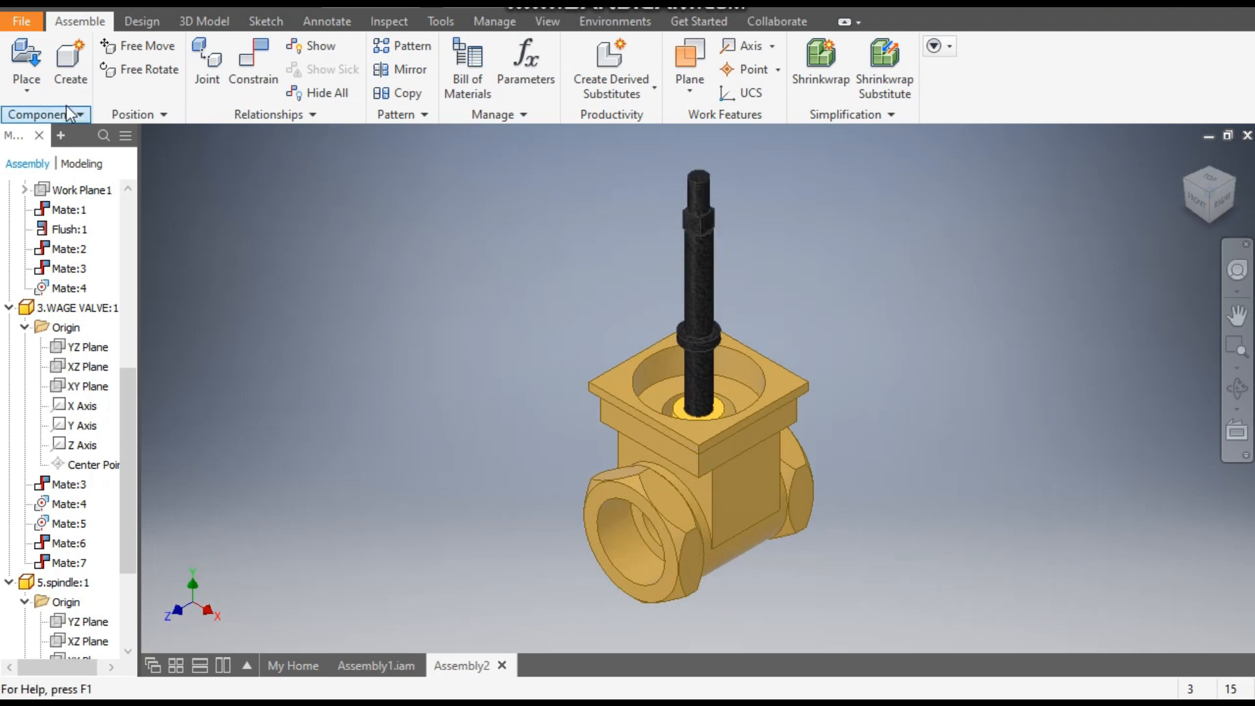
pyautogui.click(28, 60)
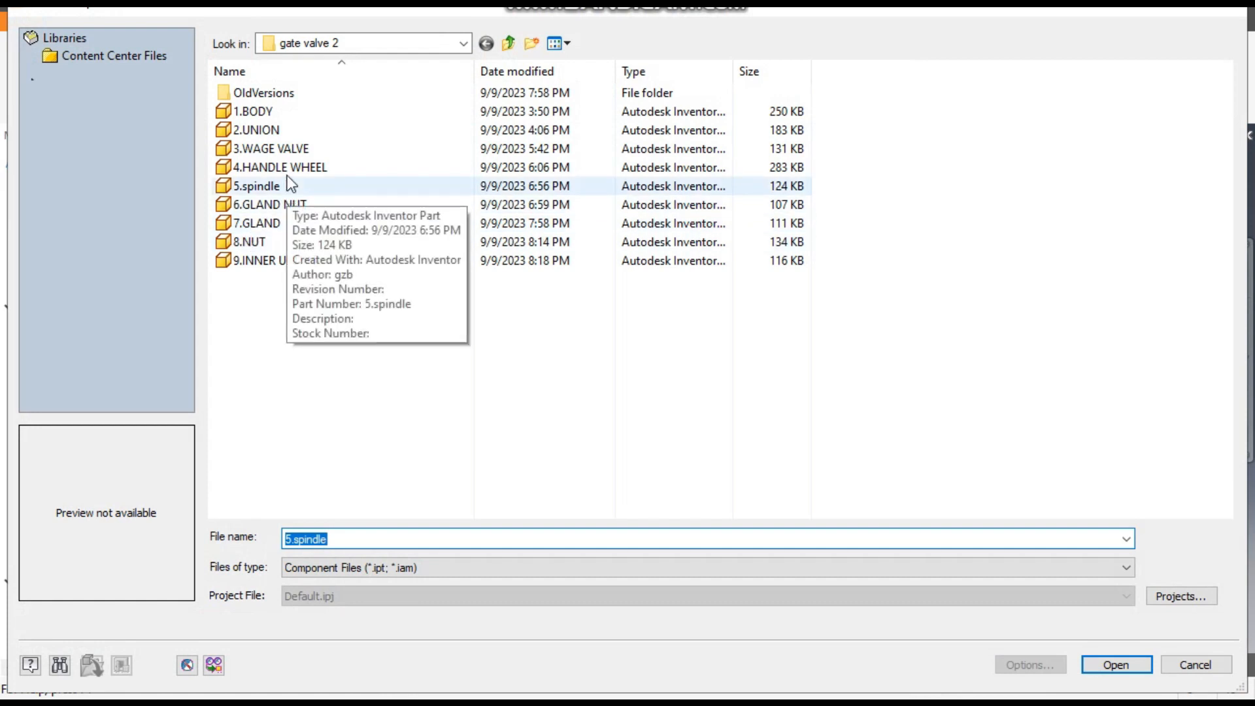
pyautogui.click(274, 261)
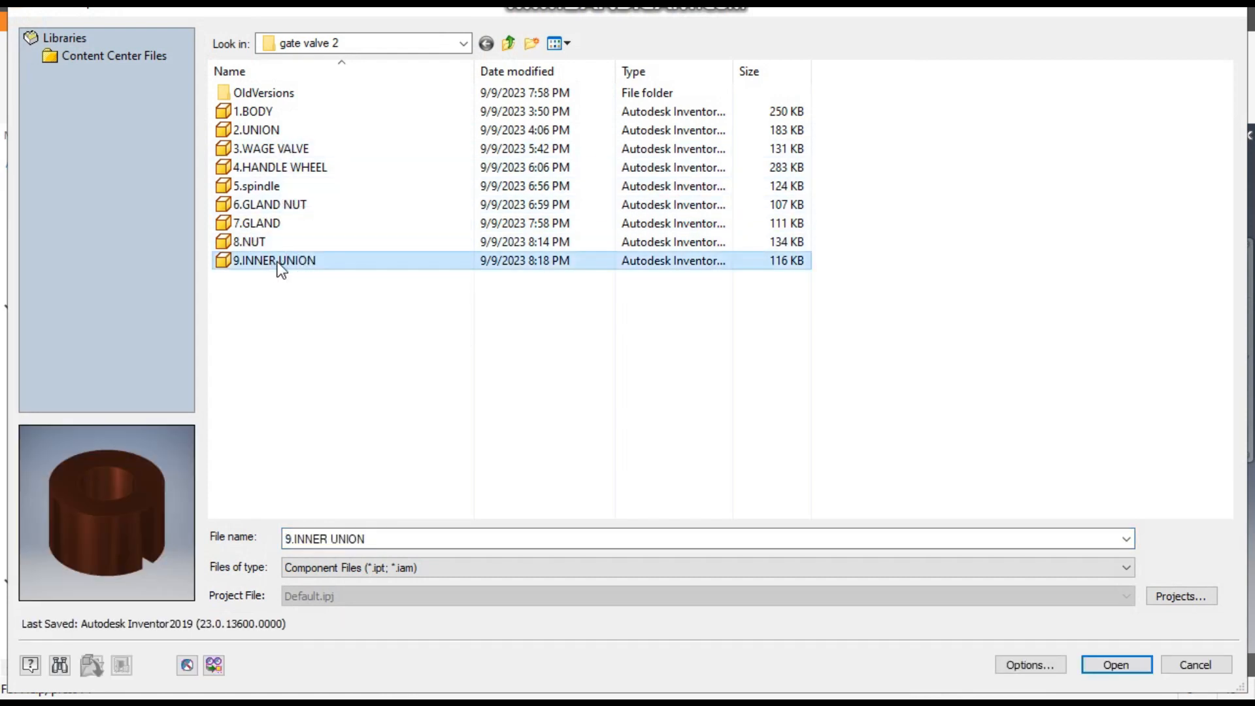
pyautogui.click(1115, 665)
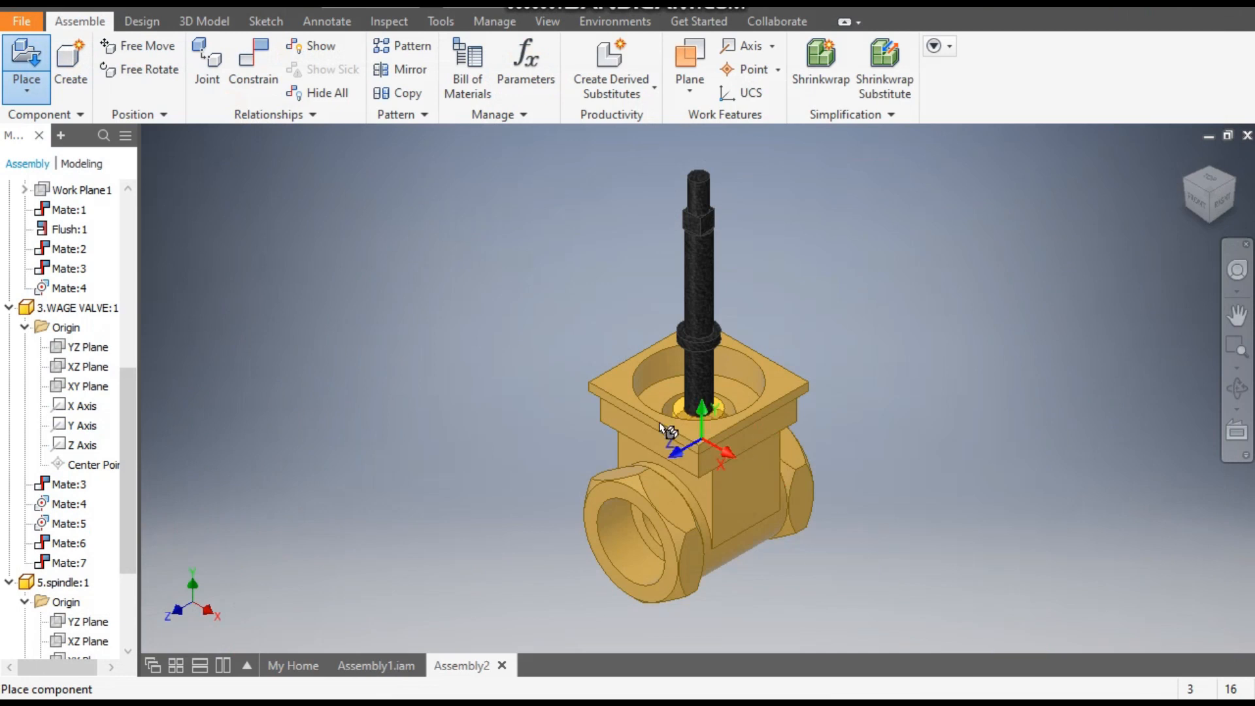
pyautogui.click(525, 278)
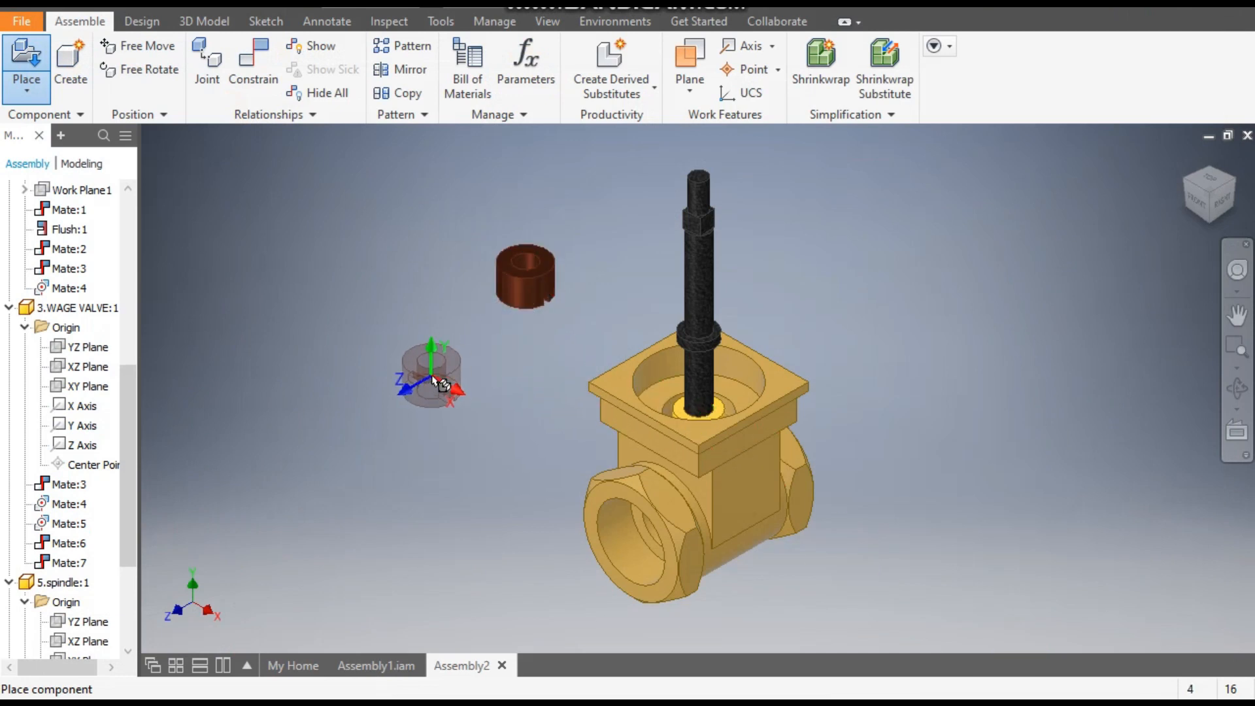
pyautogui.press('Escape')
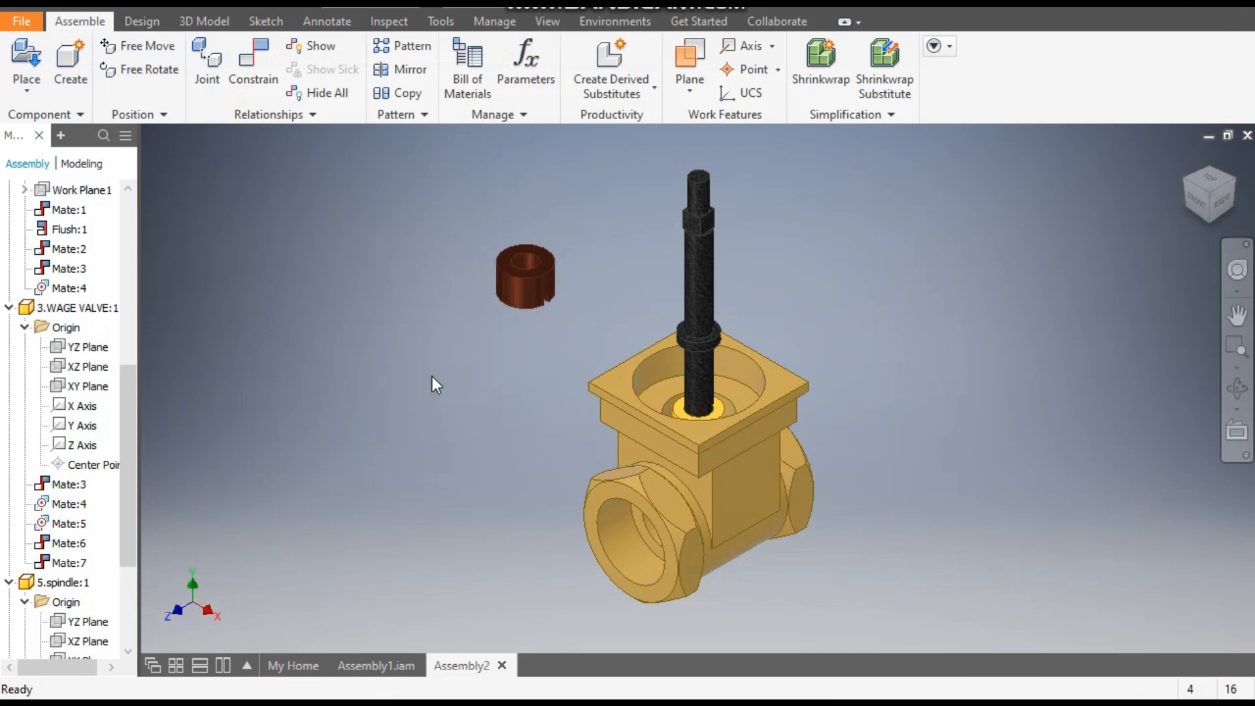
# - Mate the inner union's axis to the spindle's axis using the Aligned solution and a 0 mm offset, and finish constraining
pyautogui.scroll(1, 496, 303)
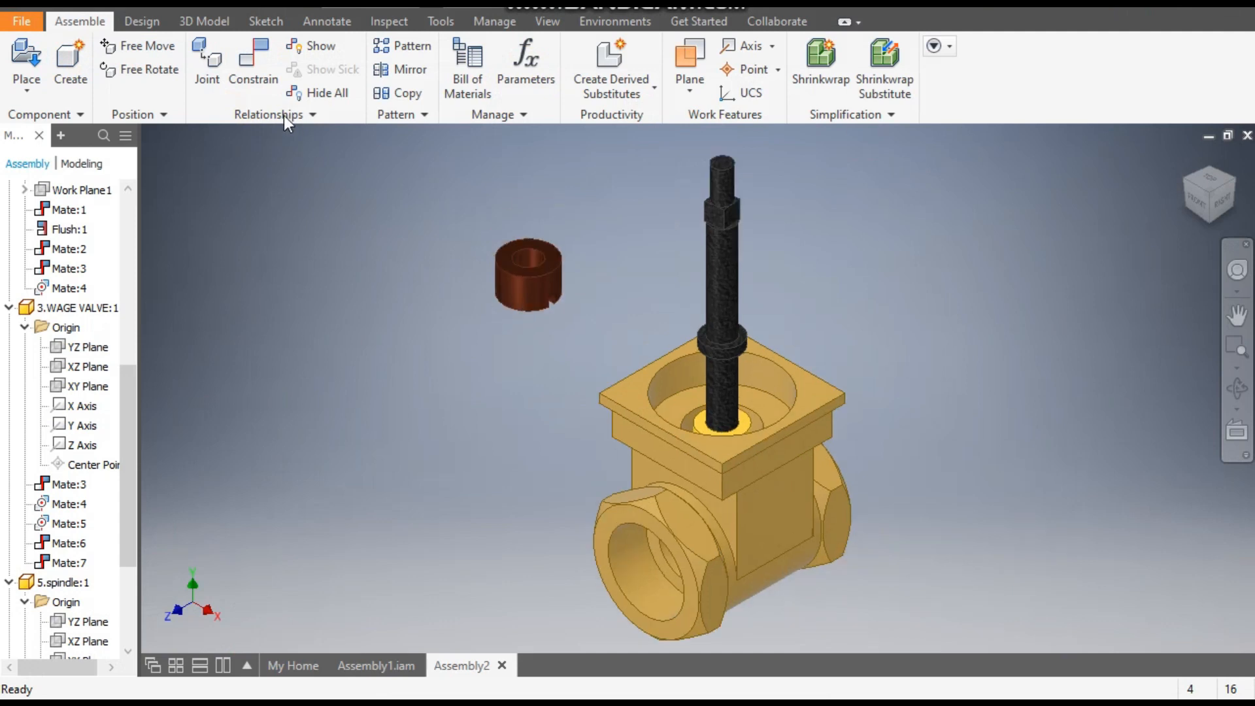
pyautogui.click(251, 68)
pyautogui.scroll(2, 648, 274)
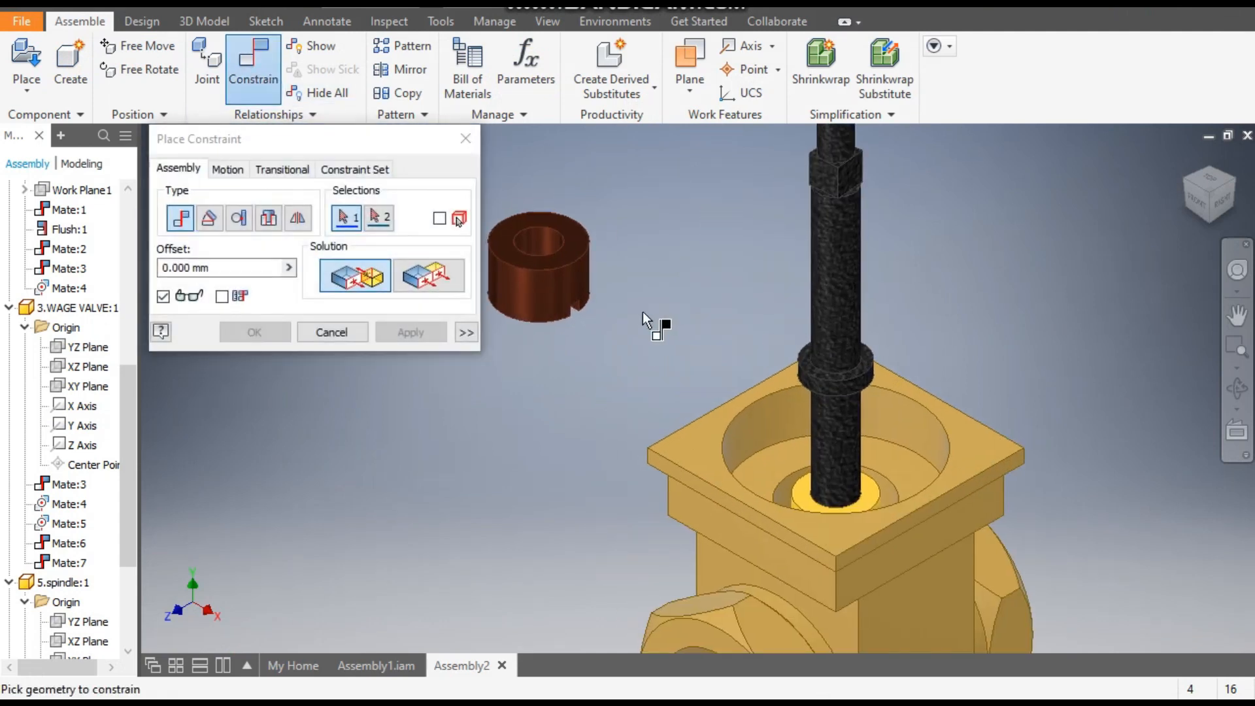
pyautogui.scroll(2, 642, 311)
pyautogui.click(573, 298)
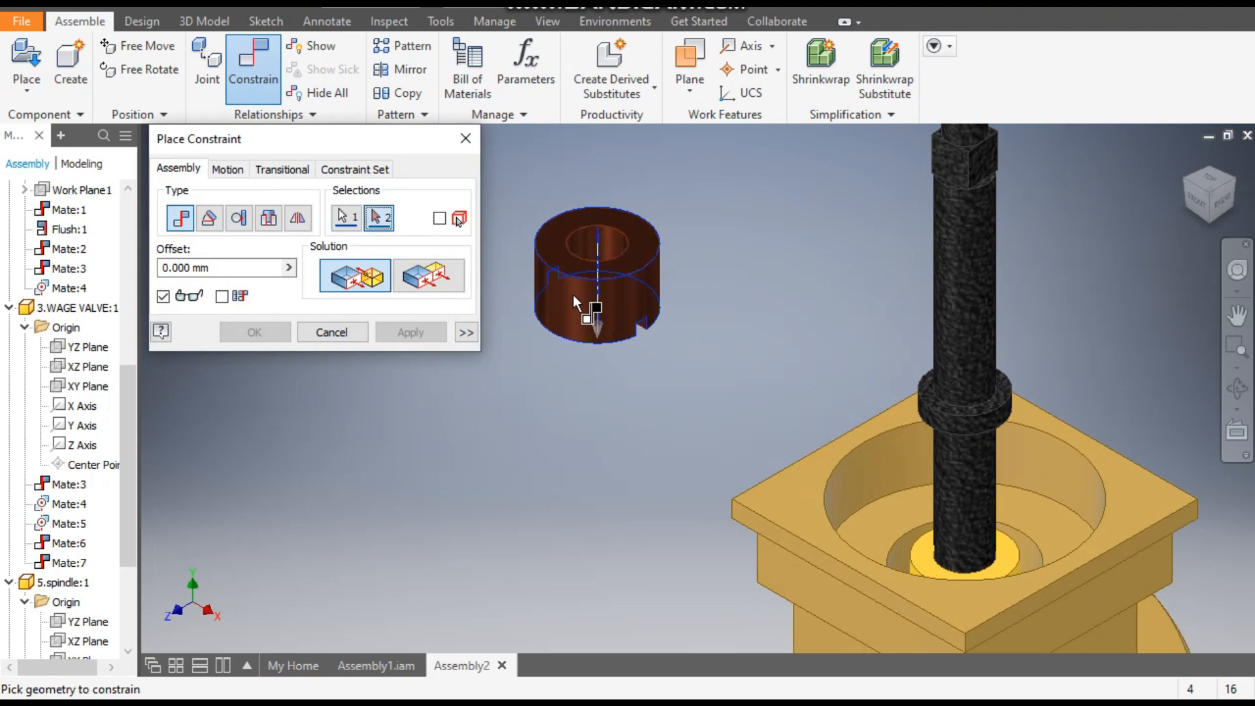
pyautogui.scroll(-1, 713, 395)
pyautogui.scroll(2, 867, 457)
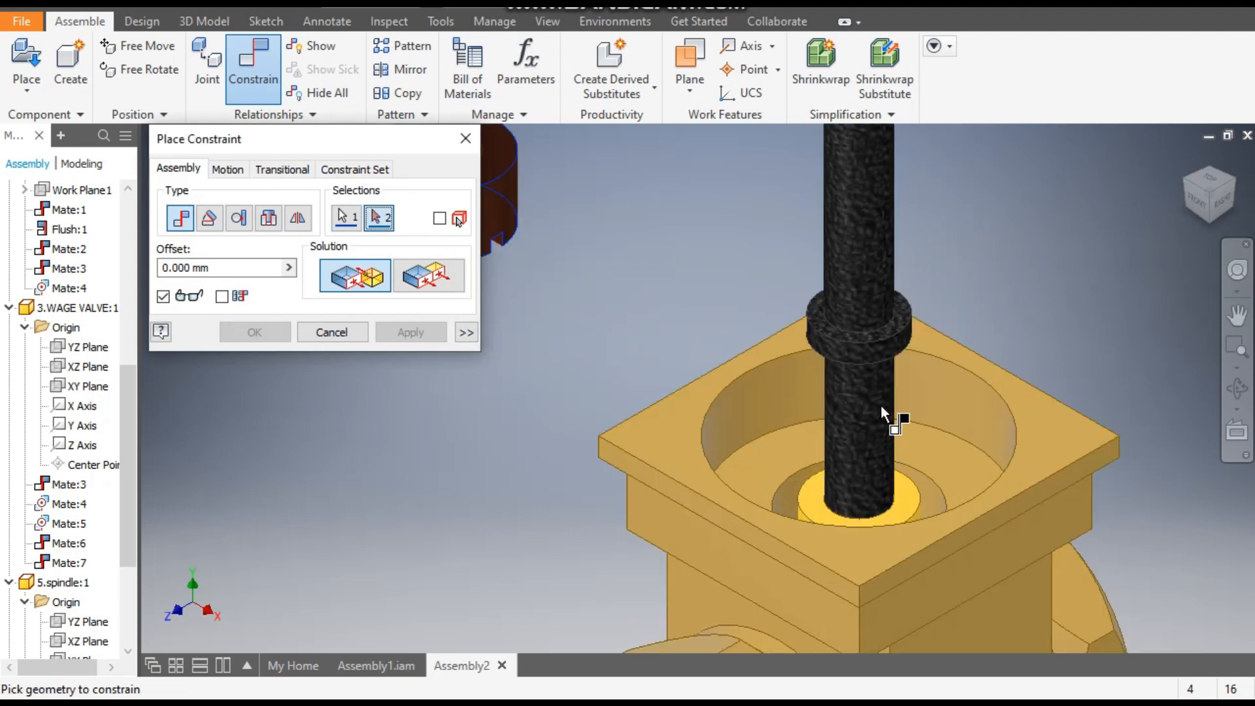
pyautogui.click(839, 271)
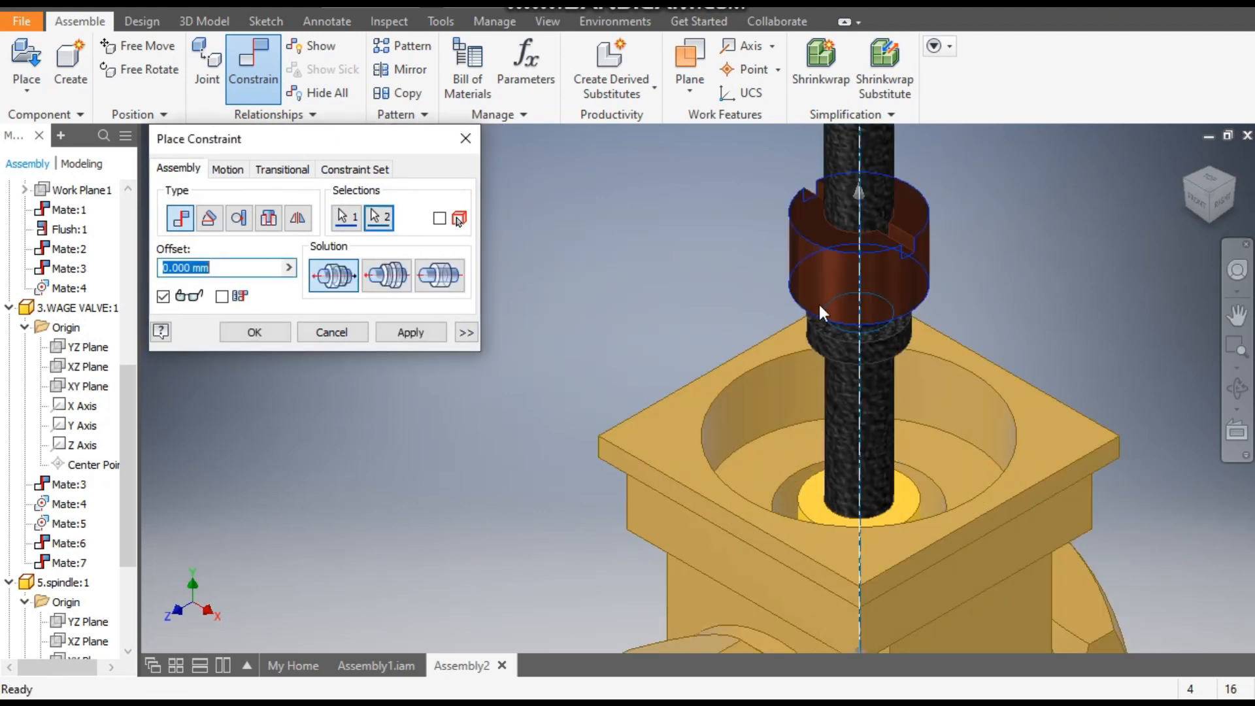
pyautogui.scroll(1, 920, 312)
pyautogui.scroll(-2, 766, 363)
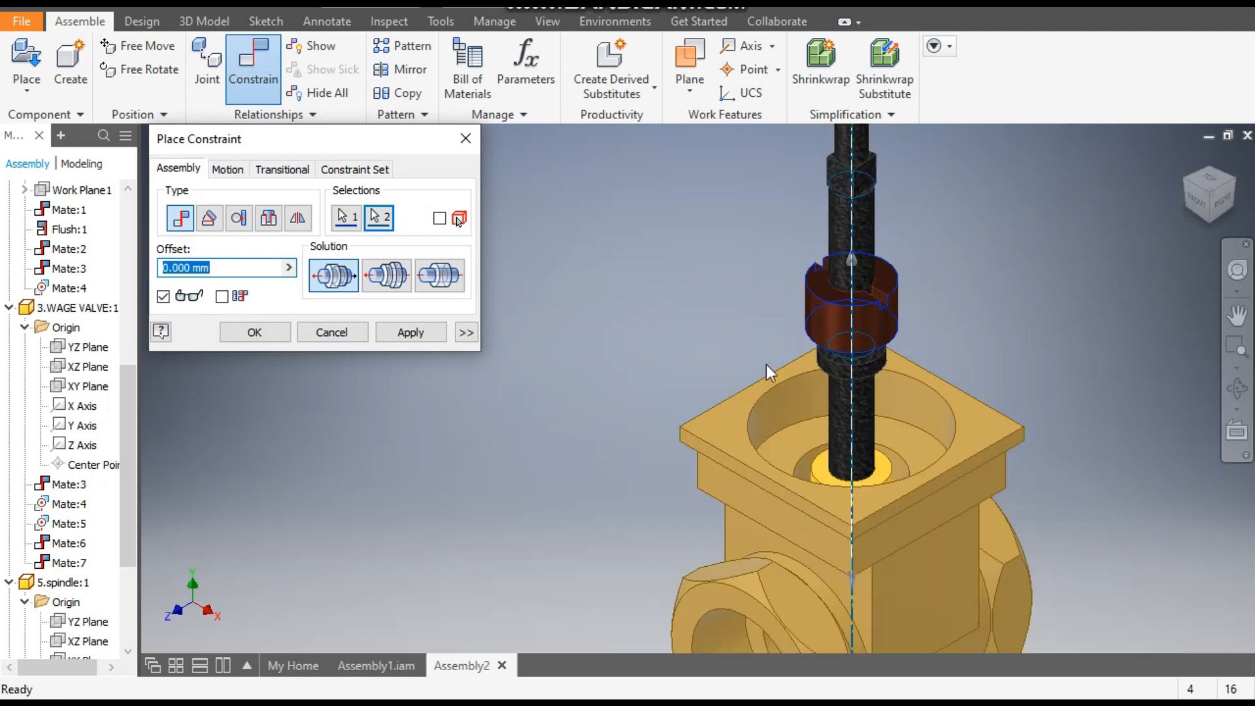
pyautogui.click(378, 282)
pyautogui.click(400, 333)
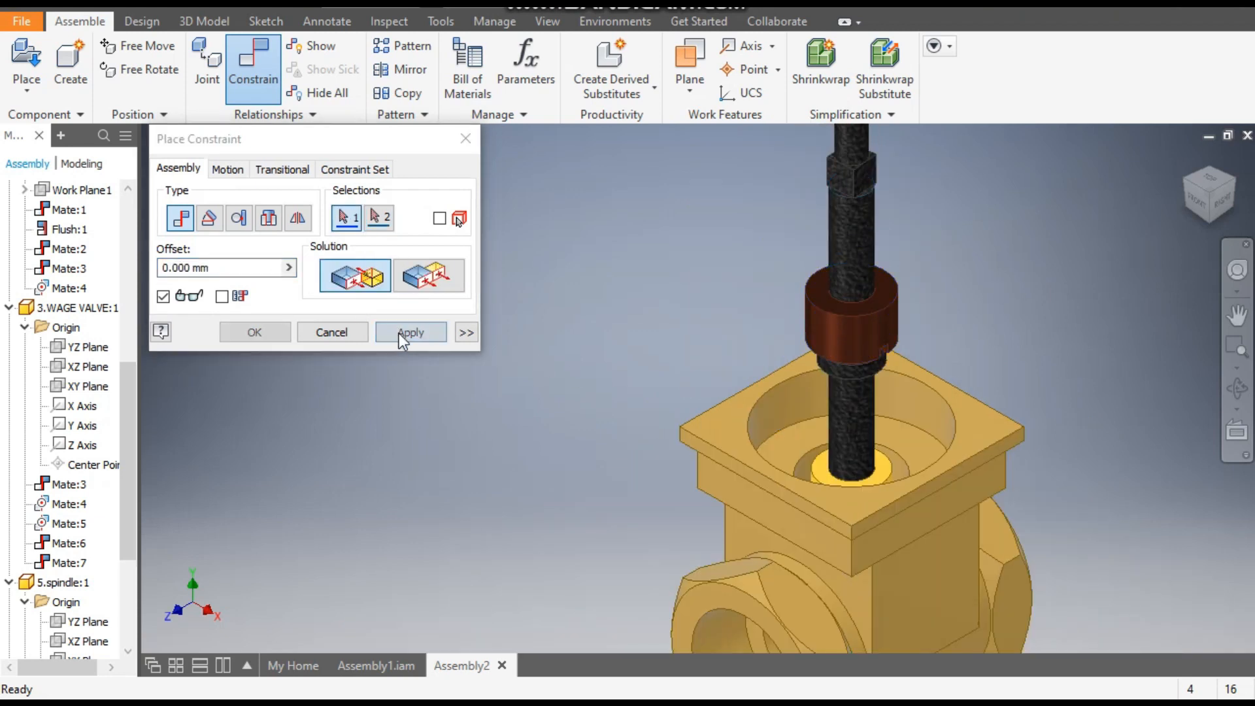
pyautogui.click(465, 139)
# - Slide the inner union below the spindle's collar and mate its top face to the collar's underside with a 0 mm offset
pyautogui.moveTo(865, 325); pyautogui.dragTo(889, 411)
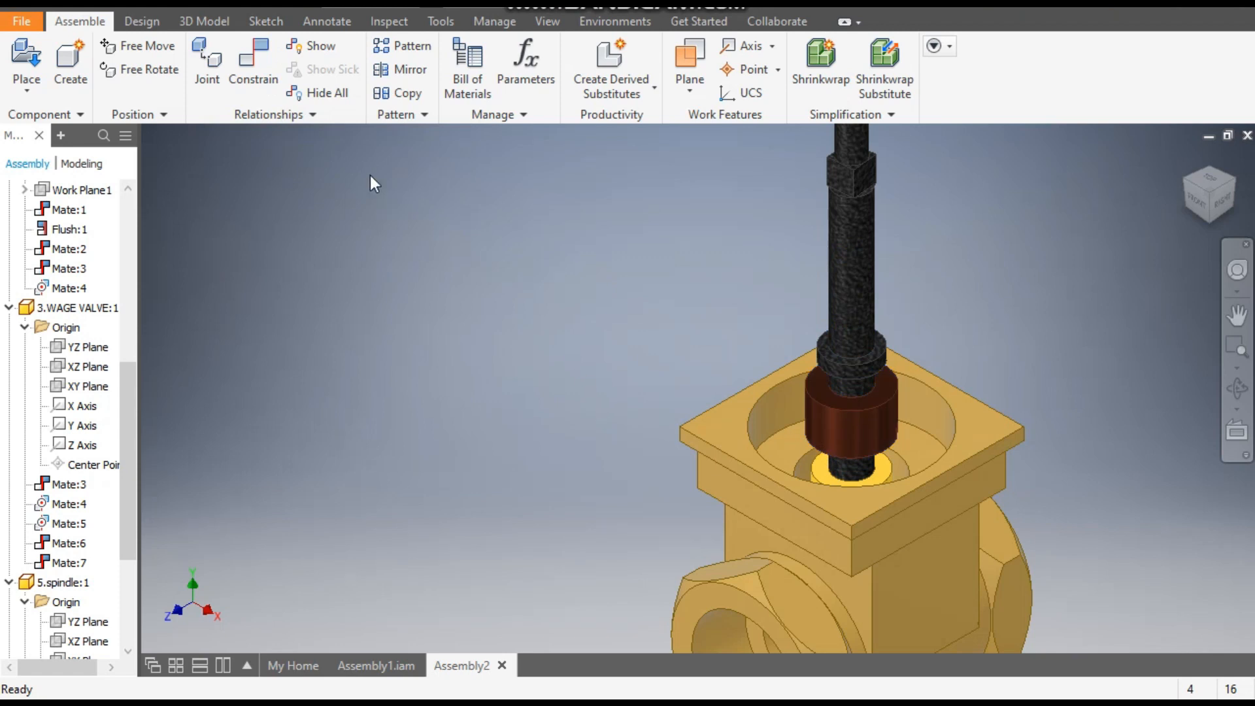
pyautogui.click(248, 69)
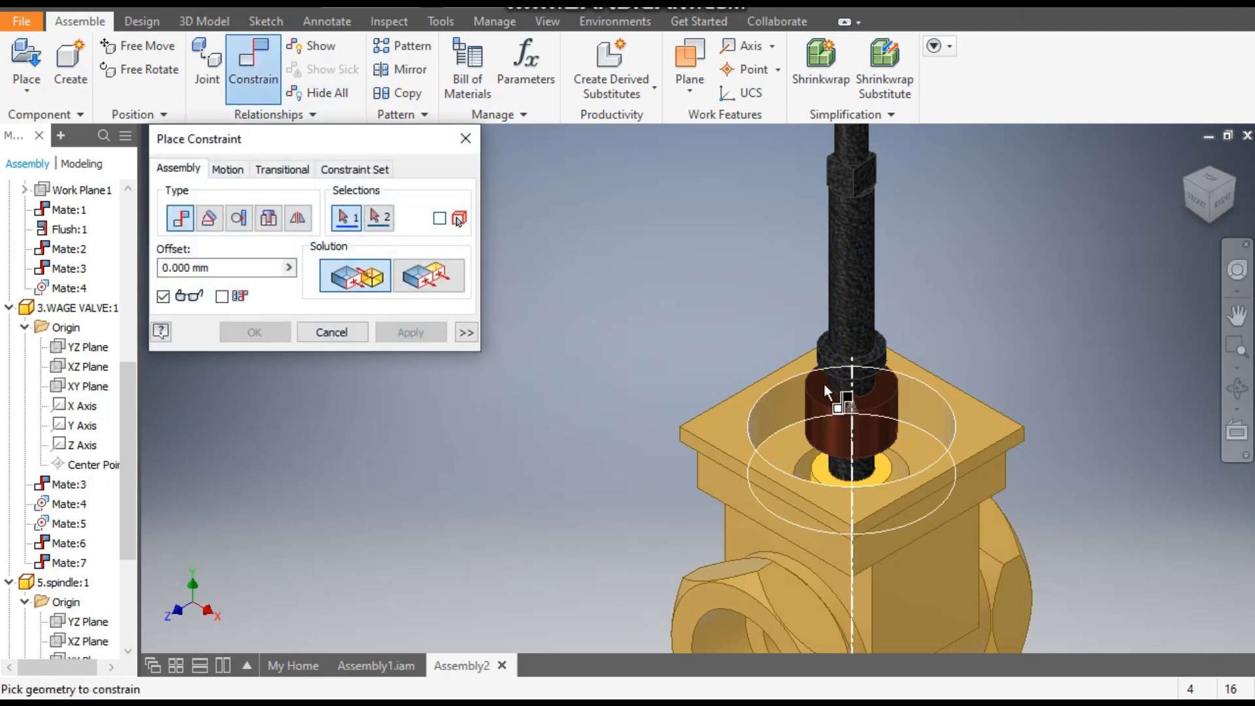
pyautogui.click(879, 395)
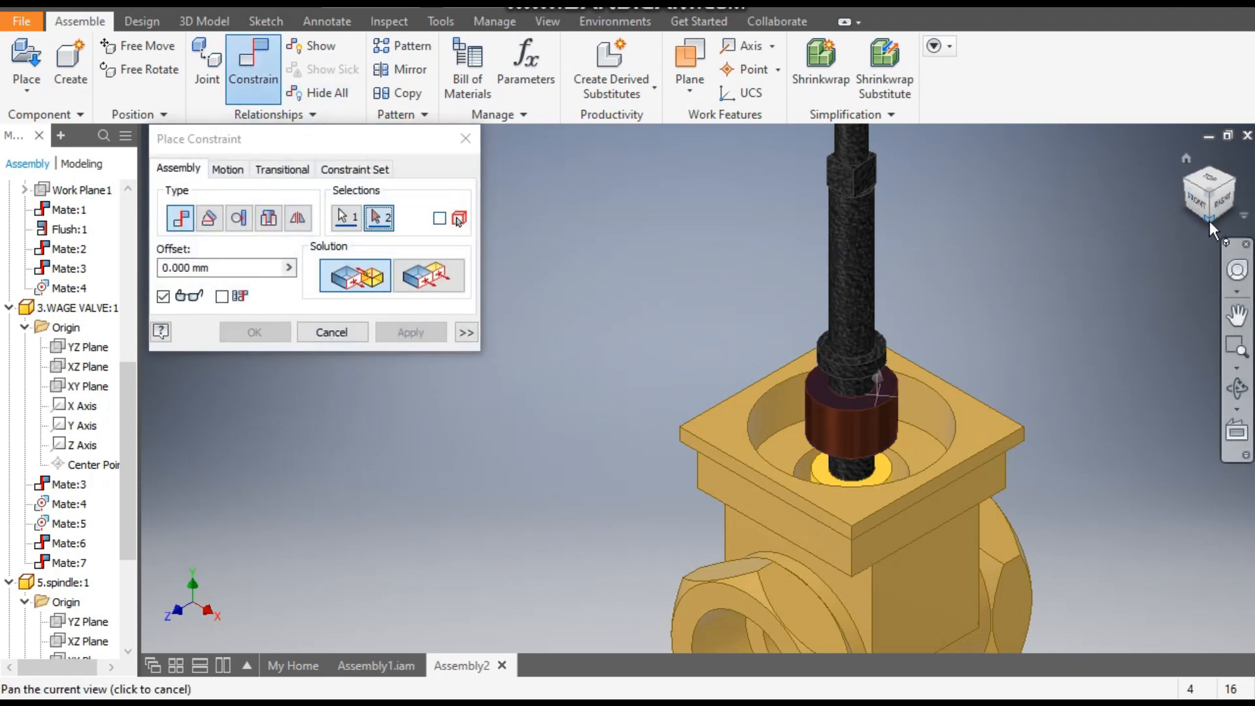
pyautogui.click(1210, 221)
pyautogui.scroll(-5, 692, 386)
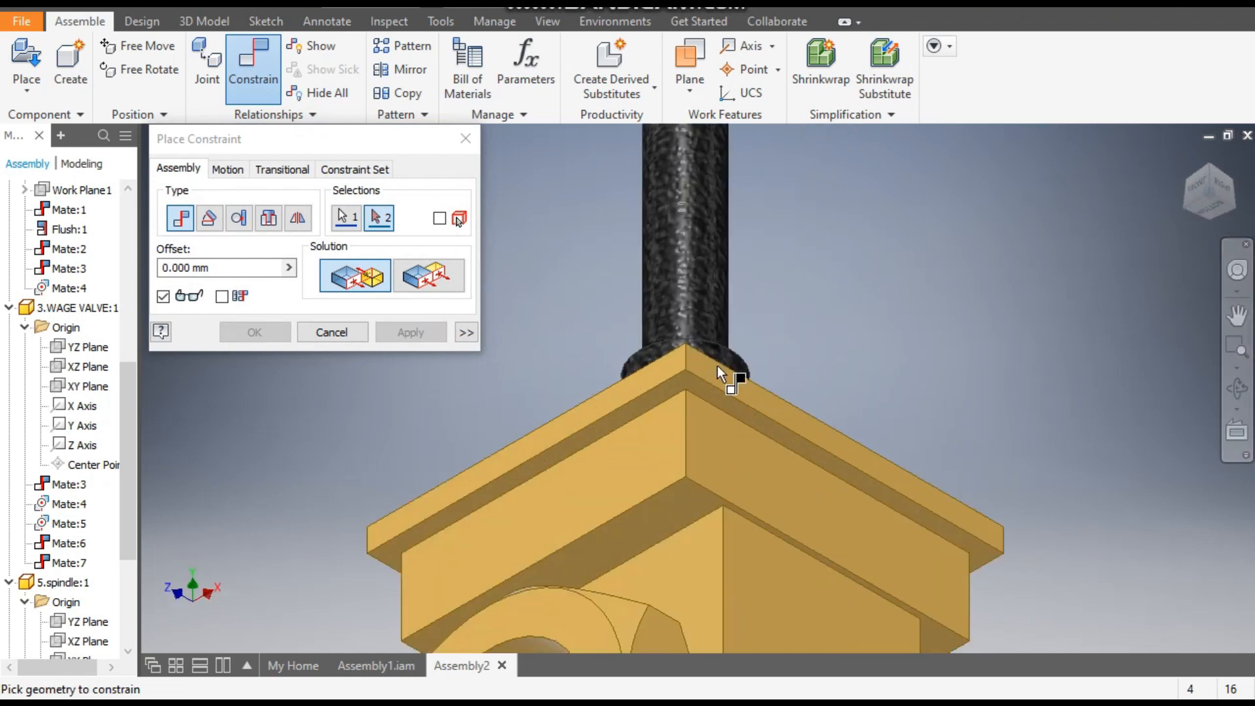
pyautogui.keyDown('shift'); pyautogui.moveTo(770, 386); pyautogui.dragTo(716, 409, button='middle'); pyautogui.keyUp('shift')
pyautogui.scroll(-3, 699, 374)
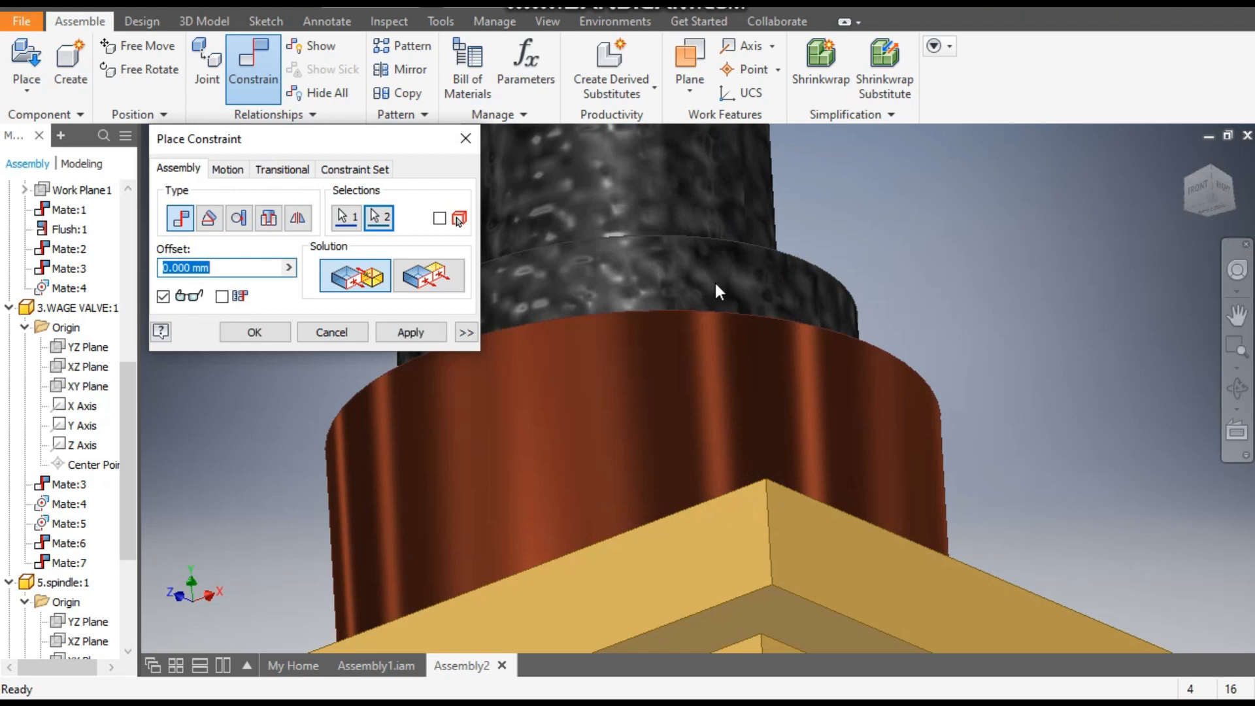
pyautogui.click(412, 334)
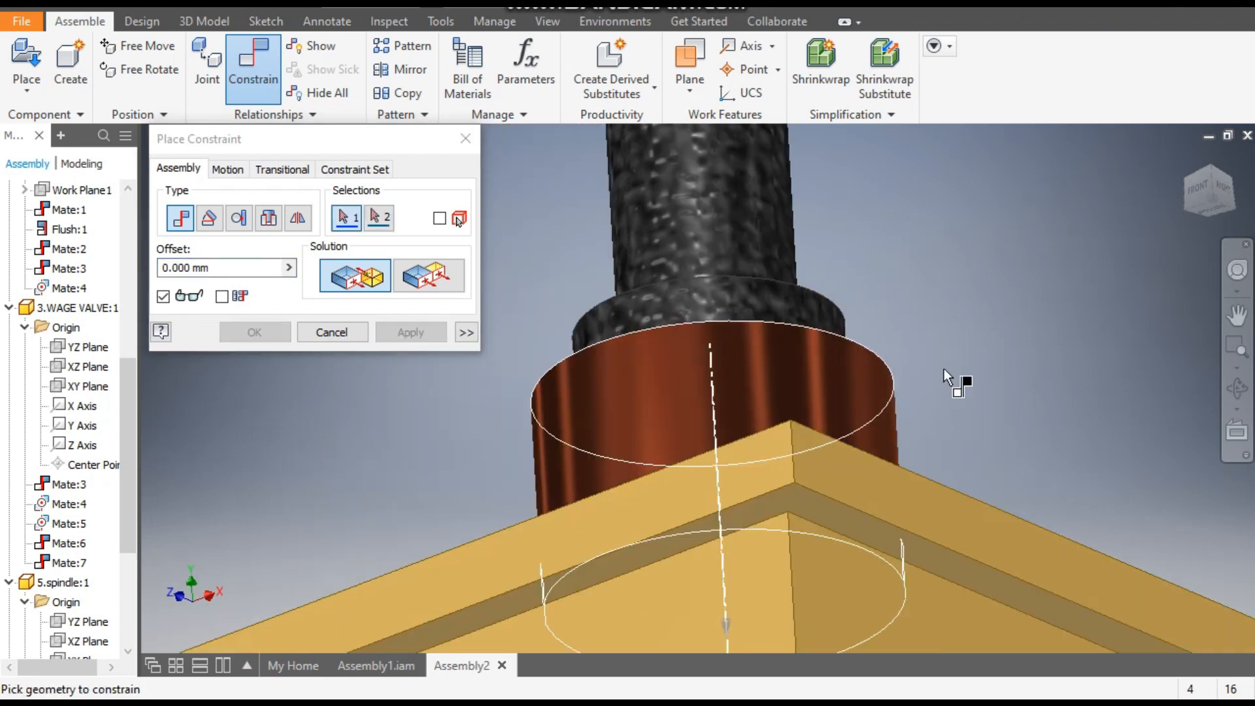
pyautogui.scroll(3, 1062, 372)
pyautogui.keyDown('shift'); pyautogui.moveTo(1062, 373); pyautogui.dragTo(989, 425, button='middle'); pyautogui.keyUp('shift')
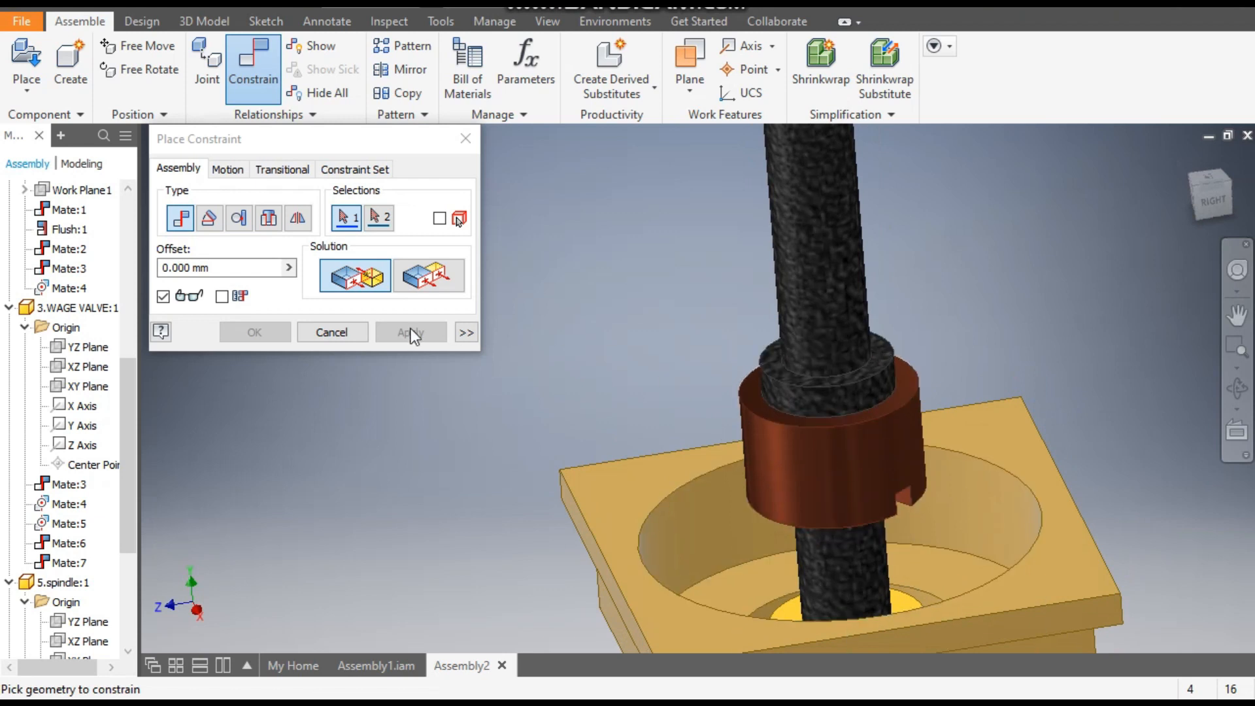
pyautogui.click(332, 333)
pyautogui.click(880, 465)
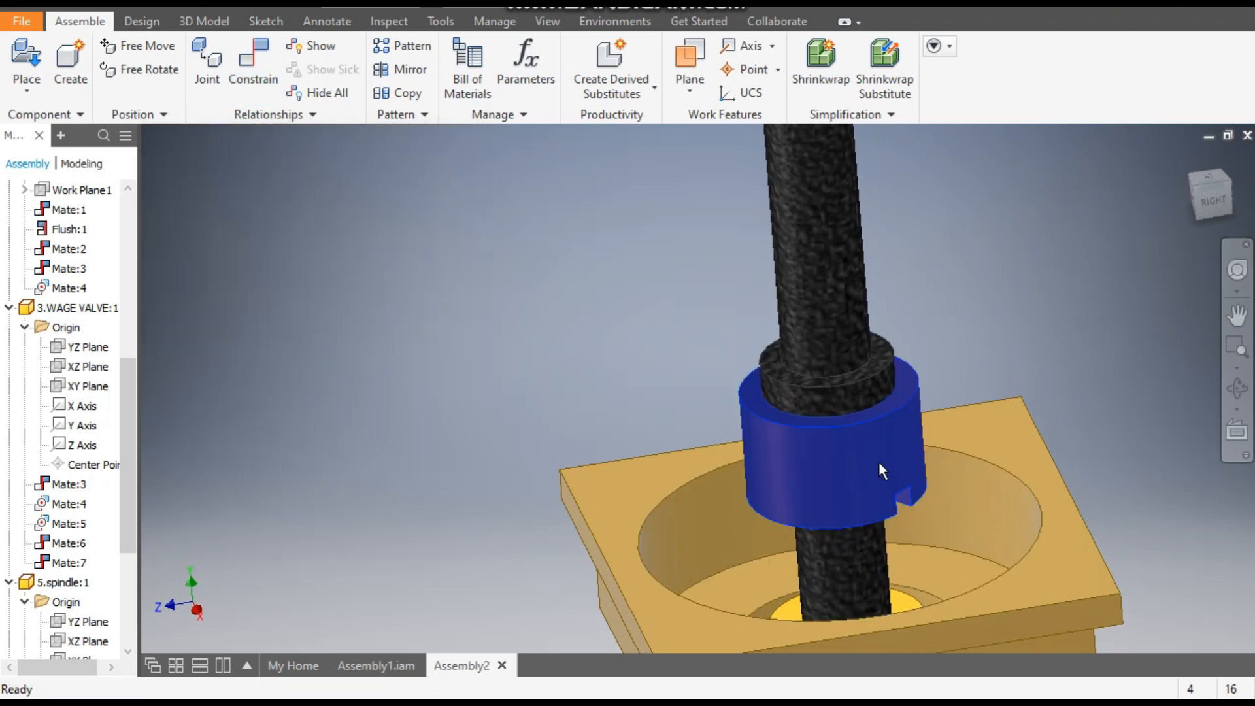
pyautogui.moveTo(818, 468); pyautogui.dragTo(776, 476)
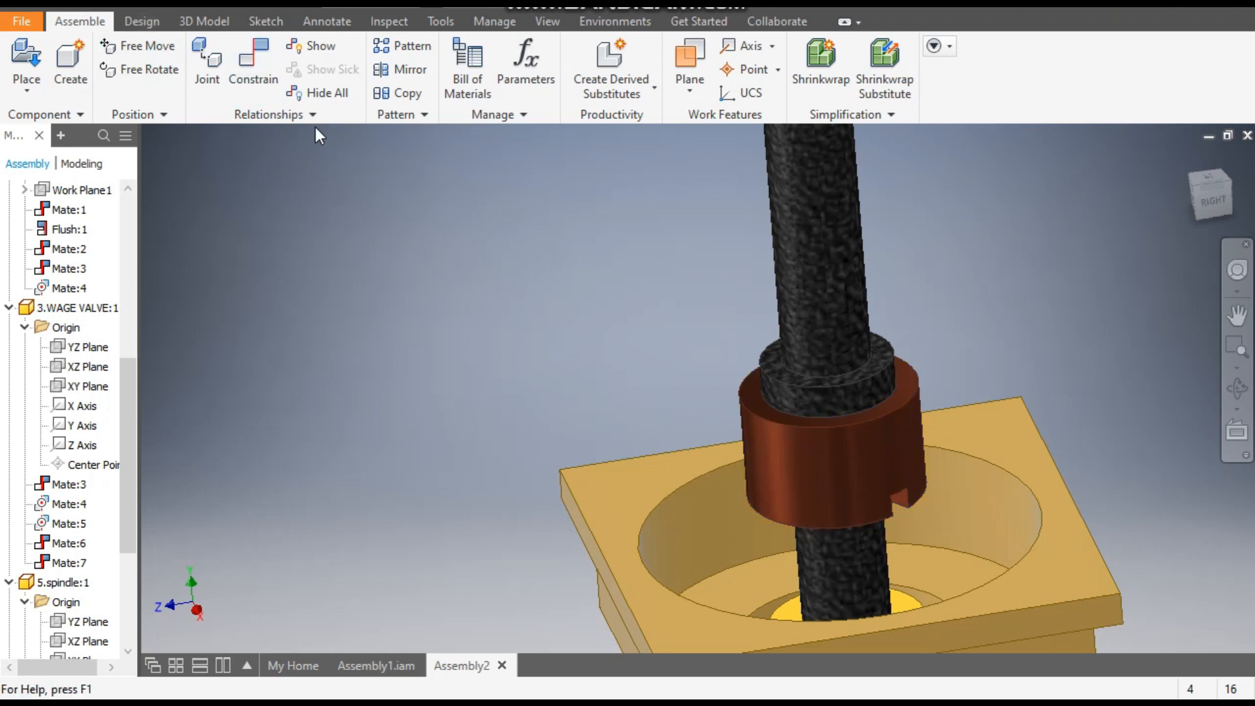
# - Set up a Mirror of the 9.INNER UNION component, using its notched bottom face as the mirror plane
pyautogui.click(413, 77)
pyautogui.moveTo(724, 361); pyautogui.dragTo(403, 223, button='middle')
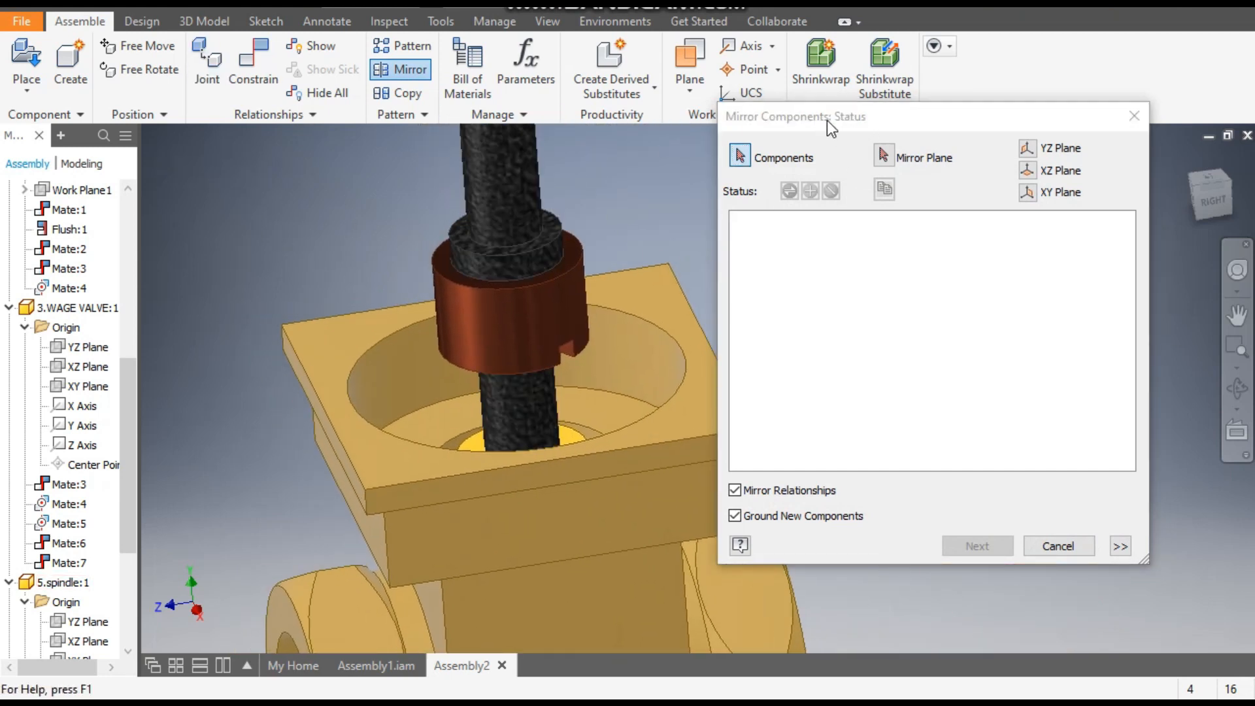
pyautogui.click(543, 314)
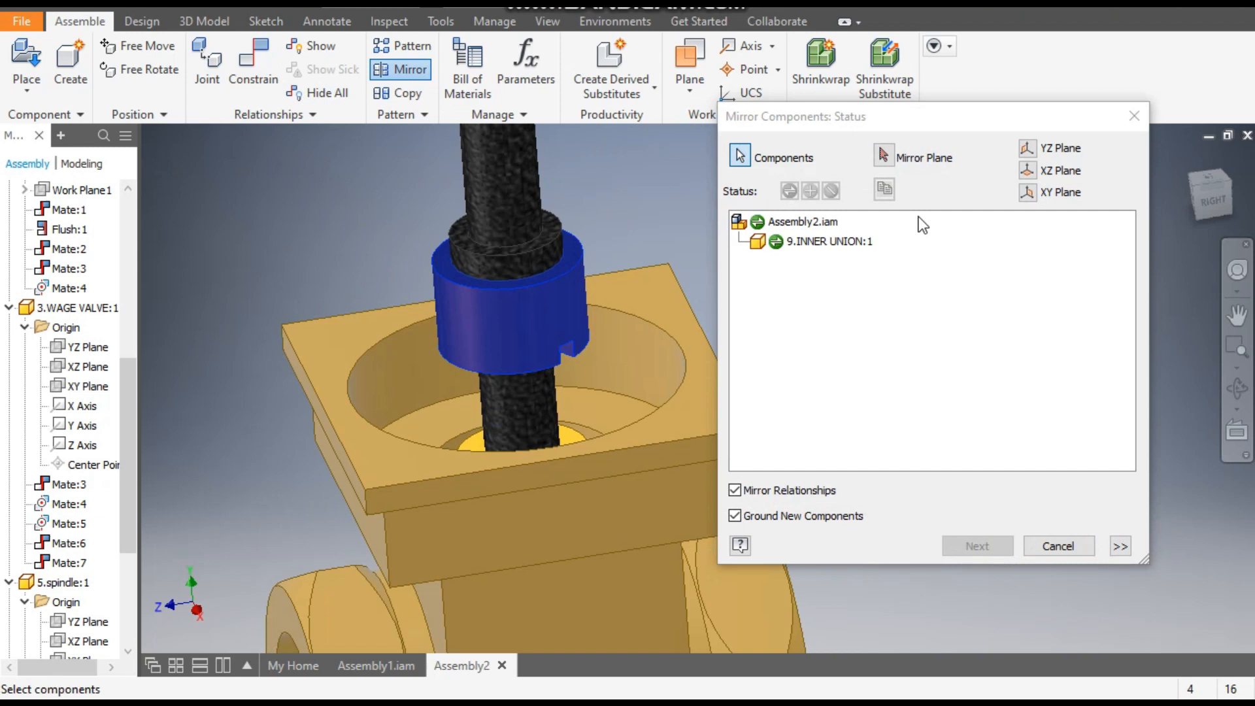
pyautogui.click(888, 159)
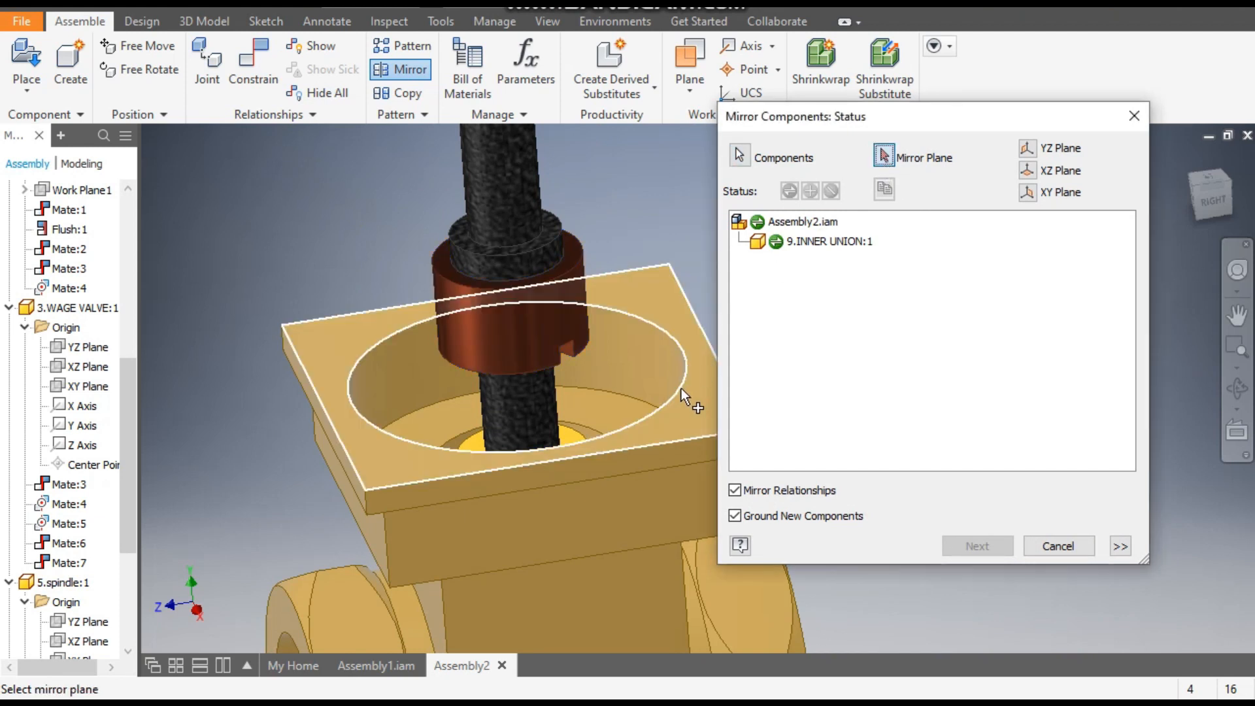
pyautogui.keyDown('shift'); pyautogui.moveTo(680, 390); pyautogui.dragTo(673, 359, button='middle'); pyautogui.keyUp('shift')
pyautogui.scroll(-3, 512, 338)
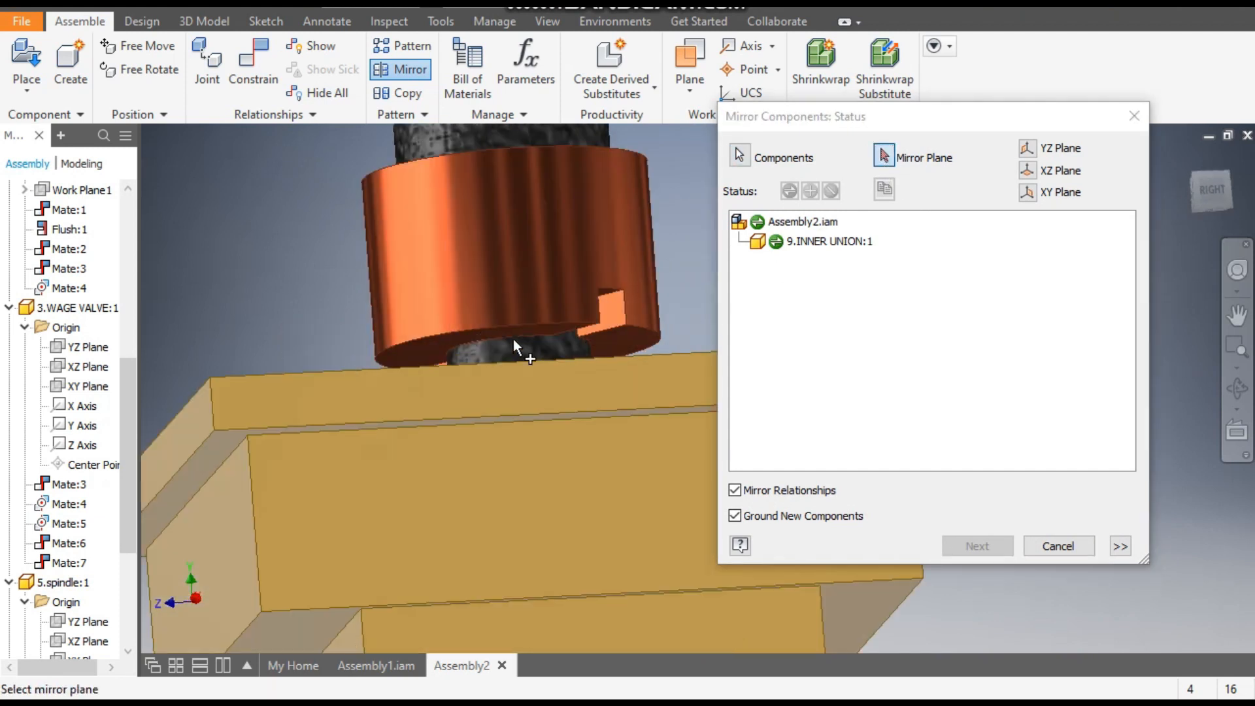
pyautogui.click(484, 335)
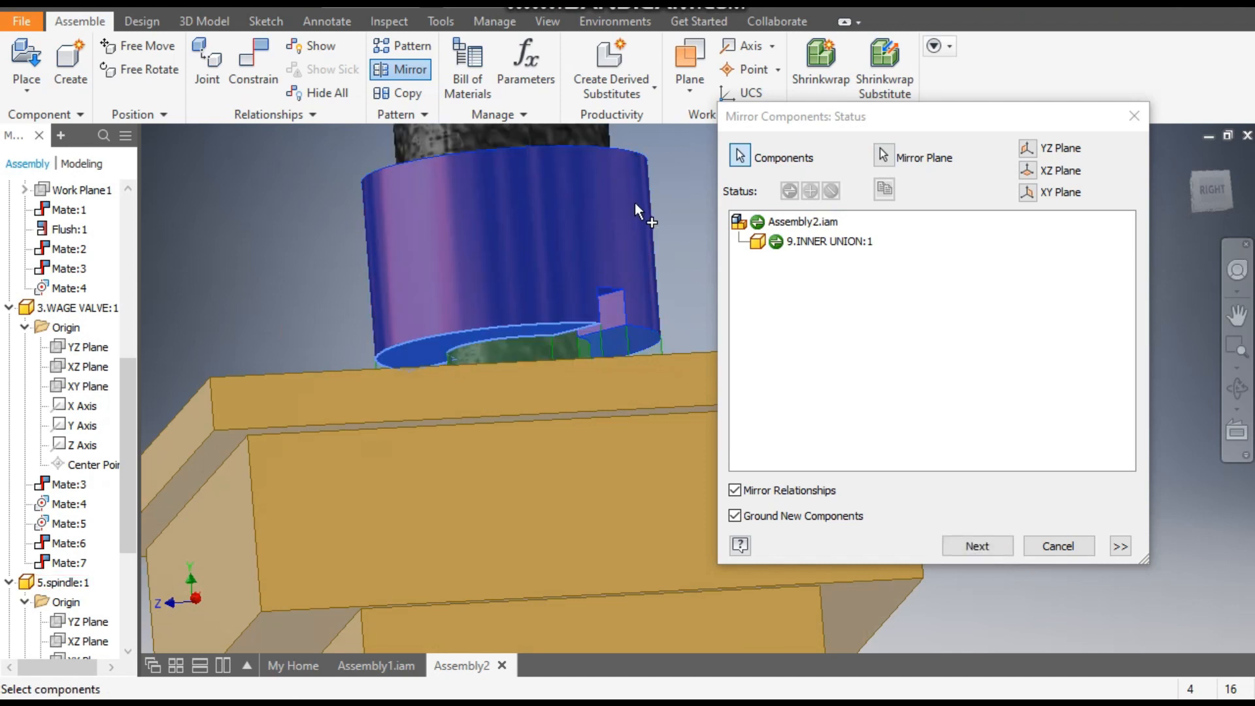
pyautogui.scroll(3, 644, 217)
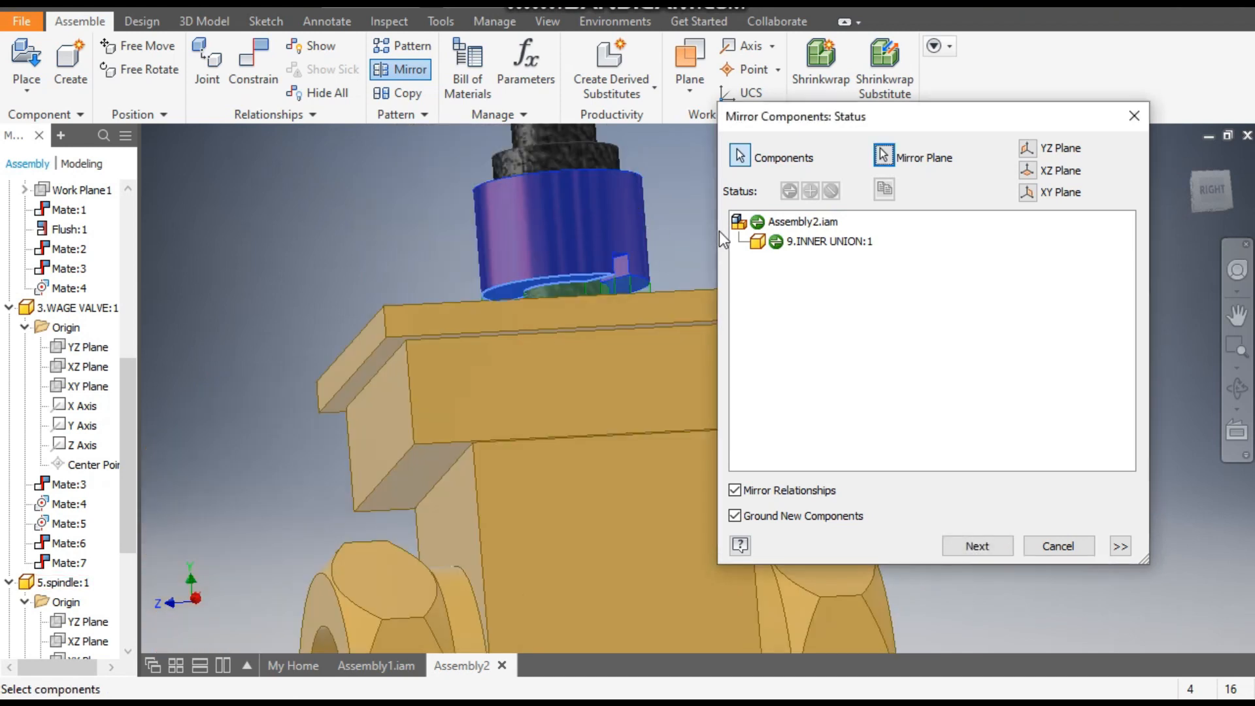
pyautogui.moveTo(675, 235); pyautogui.dragTo(682, 314, button='middle')
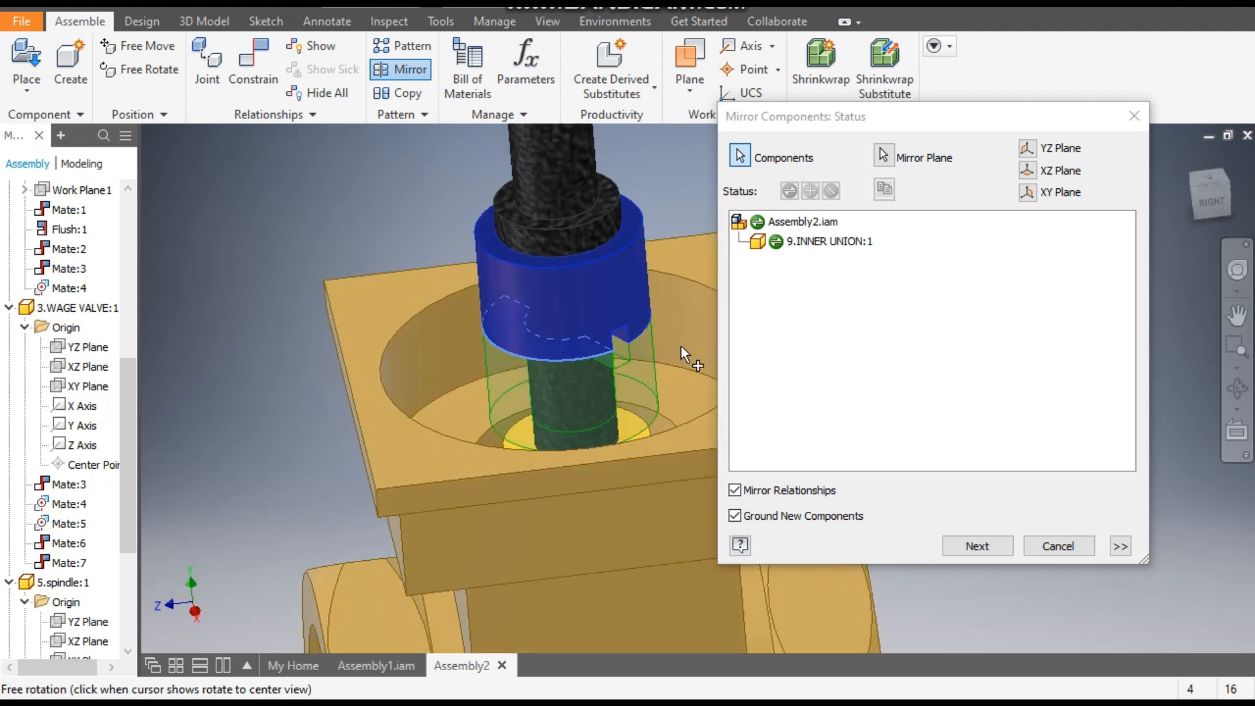
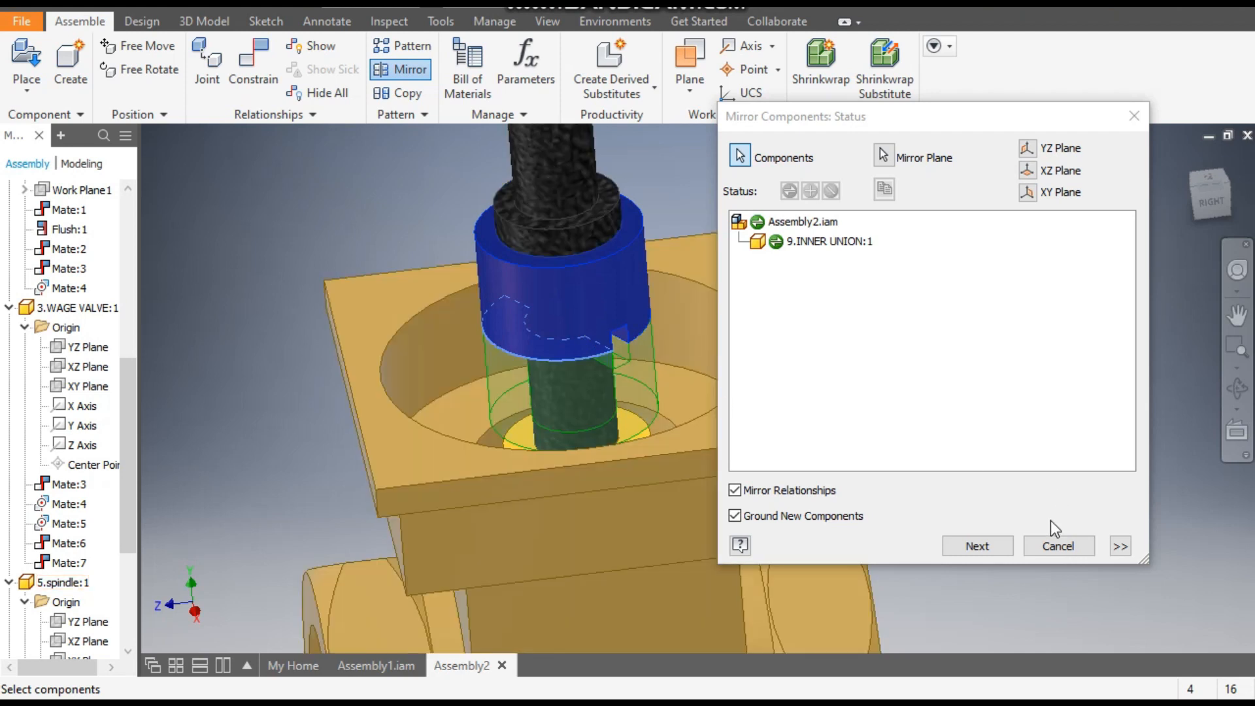
# - Mirror the 9.INNER UNION component to add its opposite half, with mirrored relationships and the new component grounded
pyautogui.click(977, 545)
pyautogui.click(801, 401)
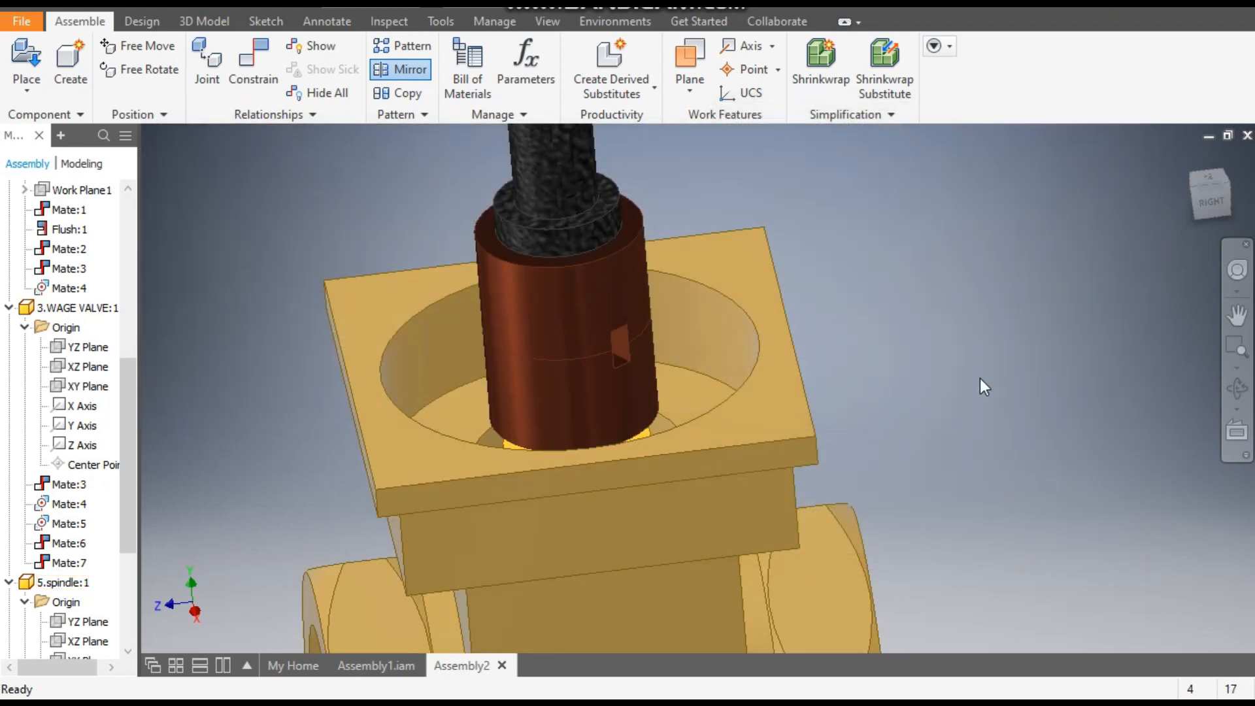
pyautogui.scroll(5, 595, 332)
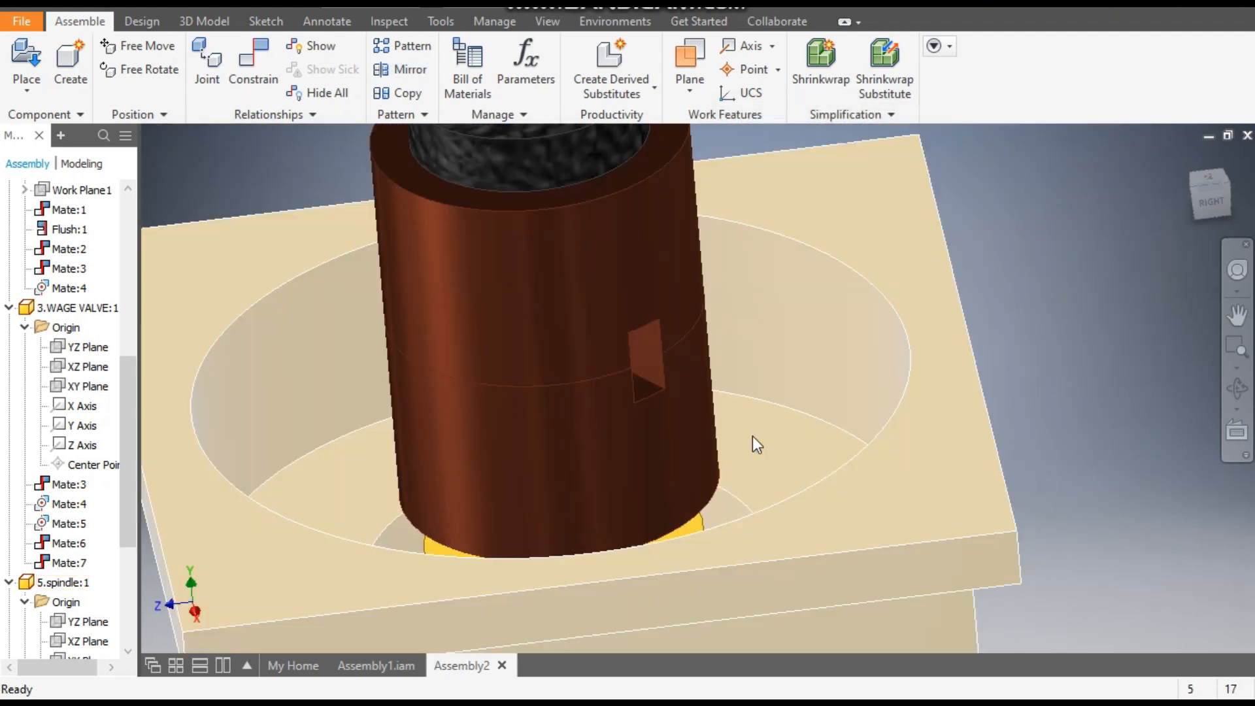
pyautogui.scroll(-5, 752, 437)
pyautogui.scroll(2, 795, 378)
pyautogui.moveTo(831, 401); pyautogui.dragTo(862, 410, button='middle')
pyautogui.scroll(-3, 861, 410)
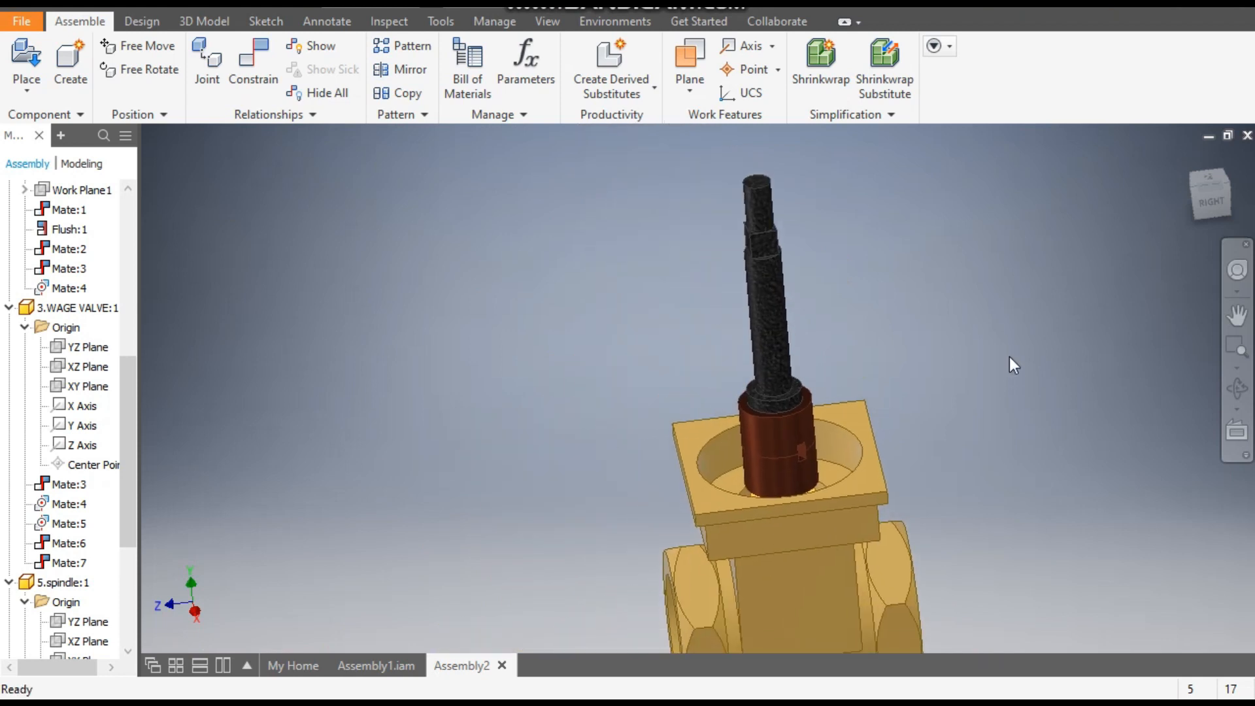
pyautogui.click(1187, 213)
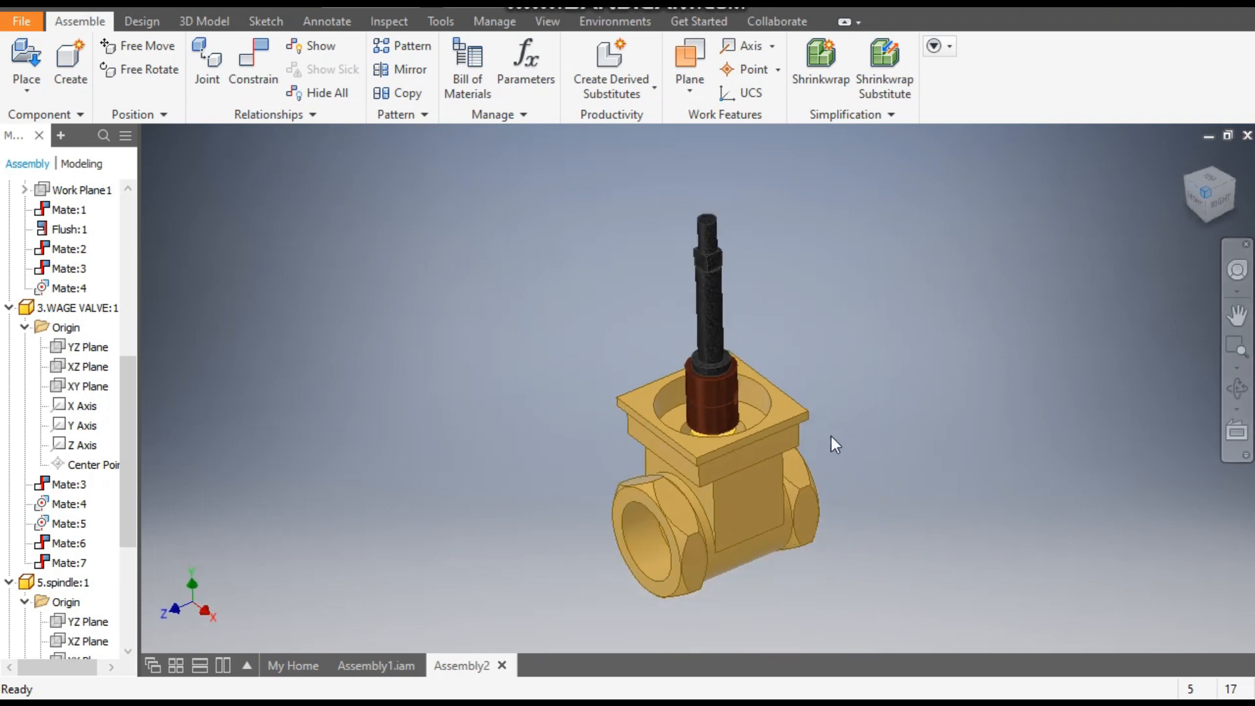
# - Place one instance of the 2.UNION part from the gate valve 2 folder in empty space beside the valve body
pyautogui.click(25, 54)
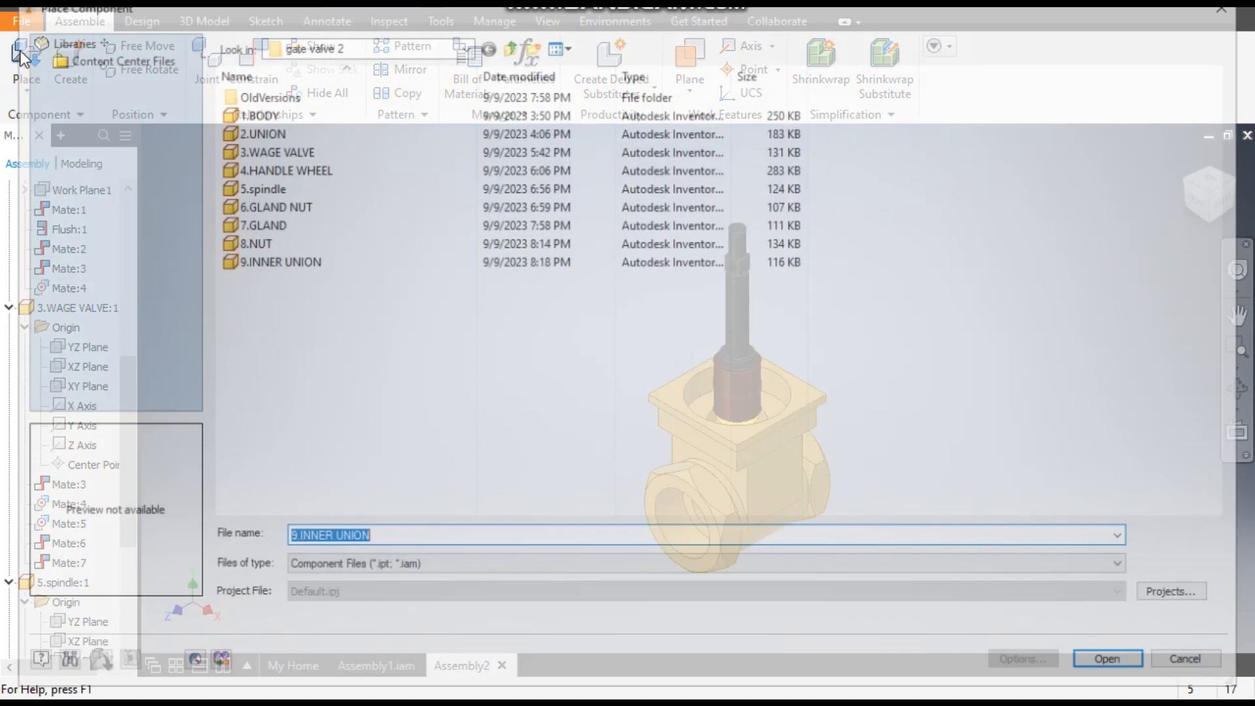
pyautogui.click(246, 261)
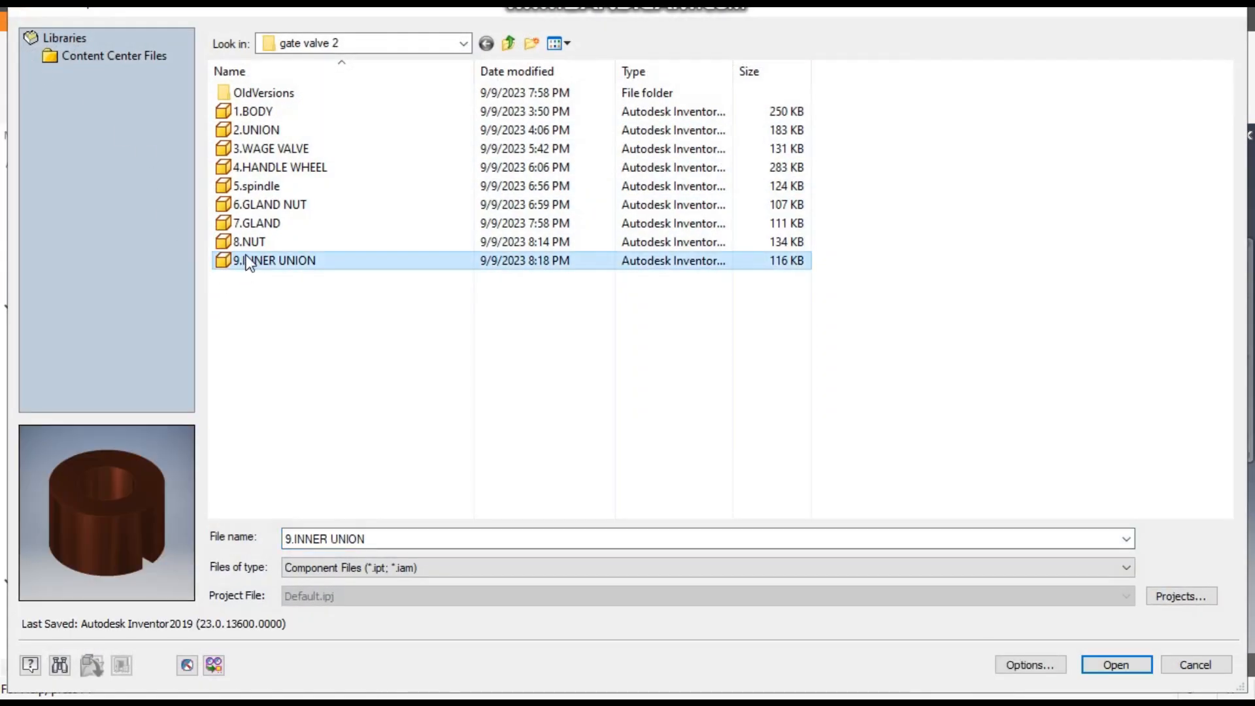
pyautogui.press('Up')
pyautogui.press('Up')
pyautogui.press('Up')
pyautogui.press('Up')
pyautogui.press('Up')
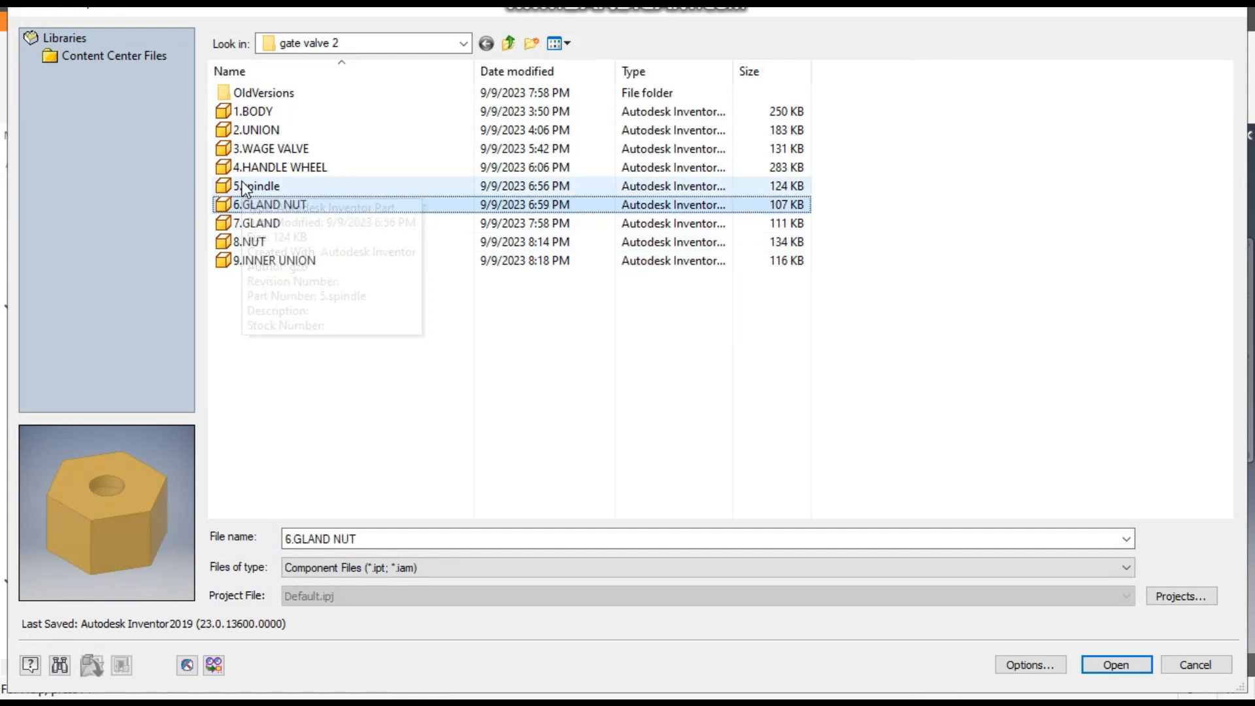
pyautogui.press('Up')
pyautogui.press('Up')
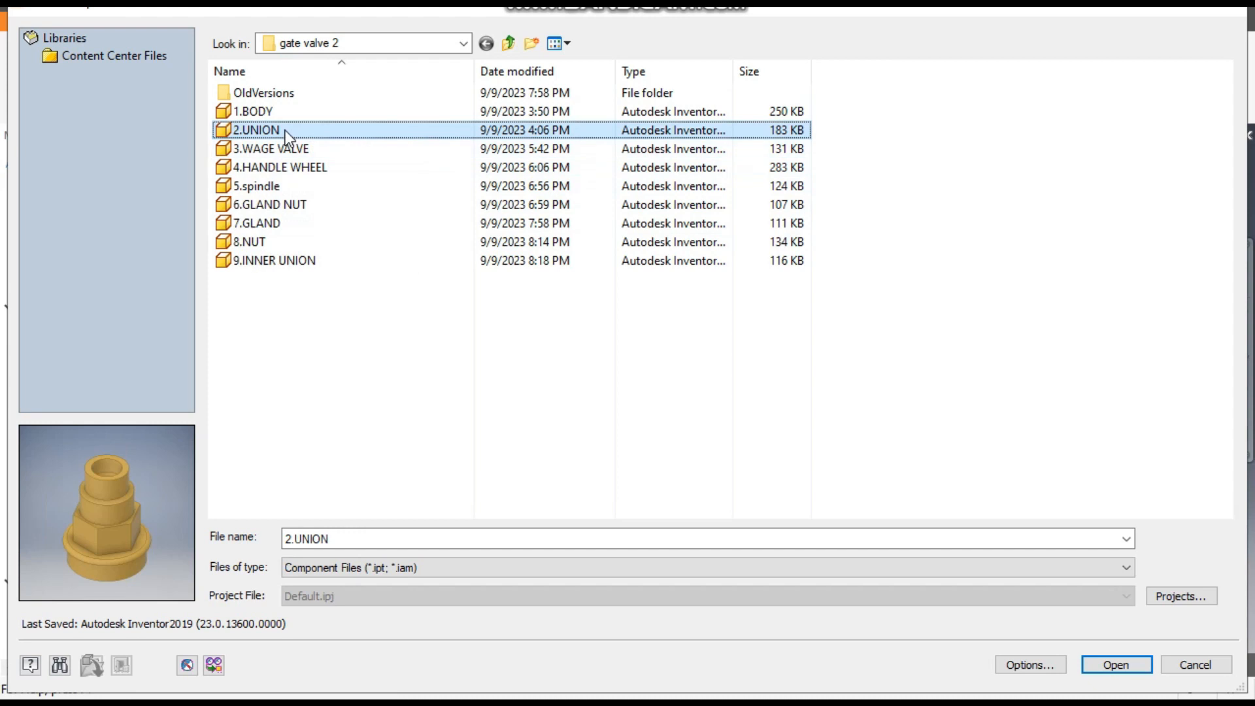
pyautogui.click(1125, 673)
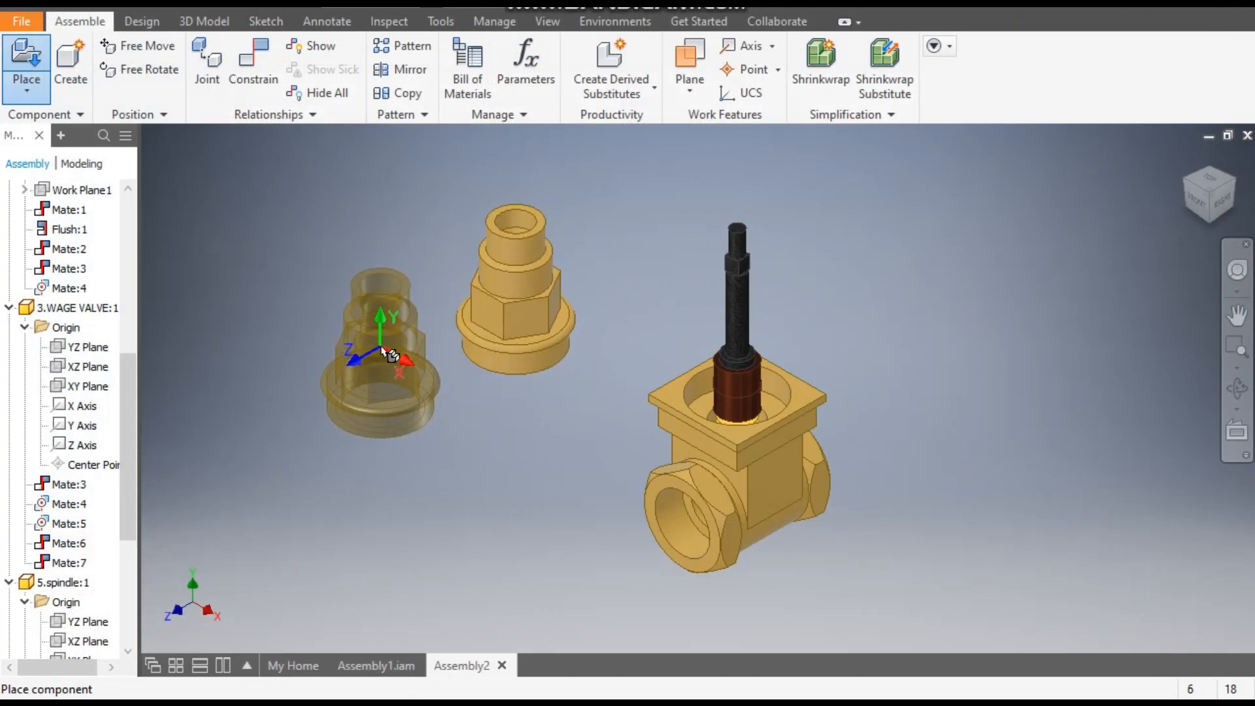
pyautogui.press('Escape')
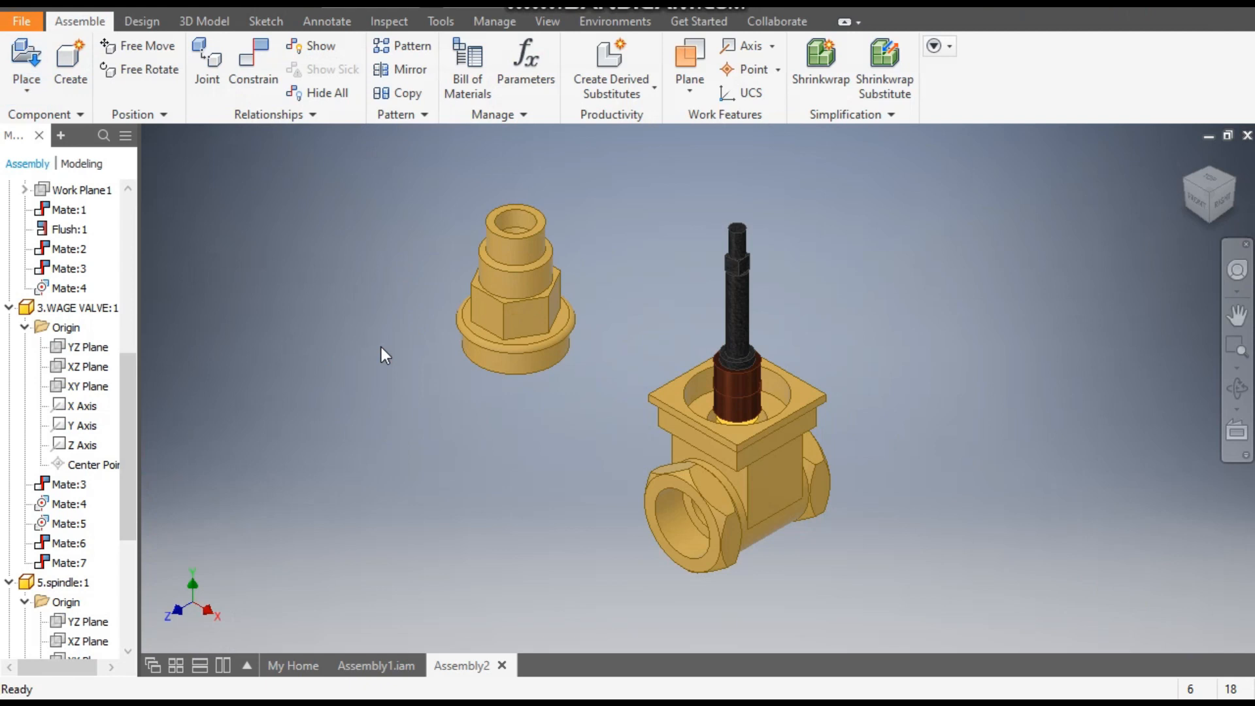
# - Mate the union's central axis to the spindle axis using the Aligned solution, with its flange facing the valve body
pyautogui.click(253, 66)
pyautogui.moveTo(542, 239); pyautogui.dragTo(606, 242, button='middle')
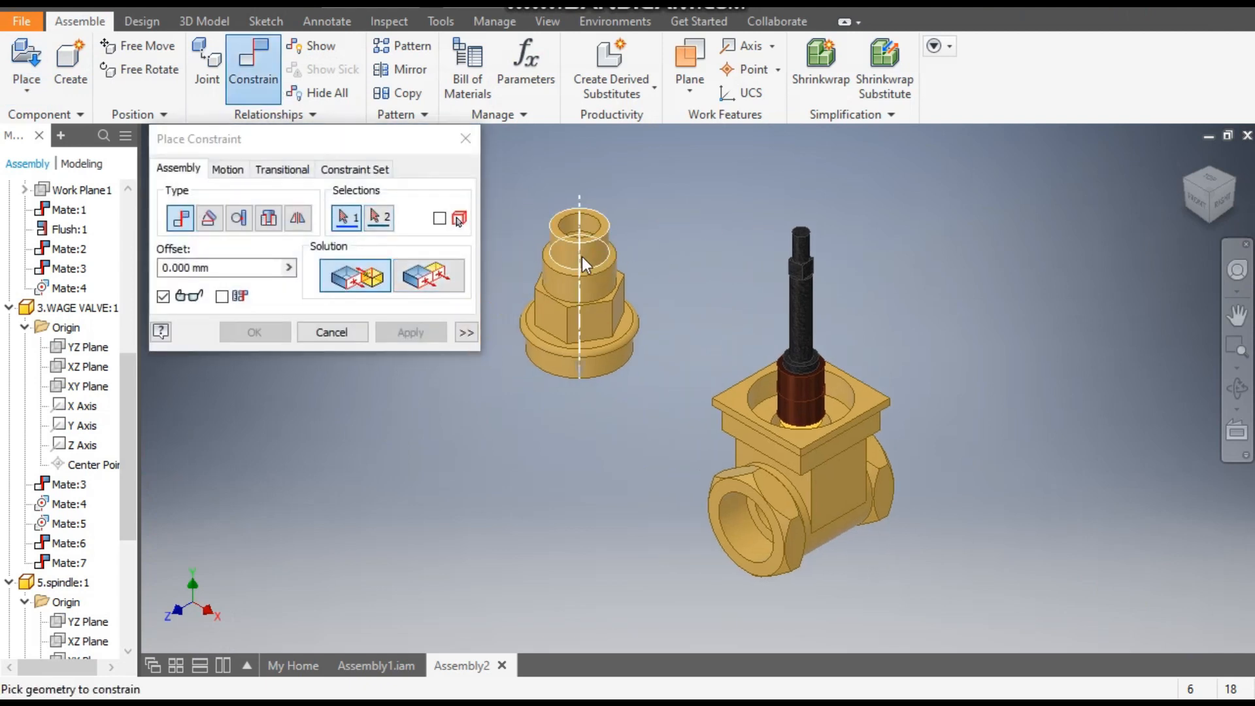
pyautogui.click(582, 257)
pyautogui.click(803, 321)
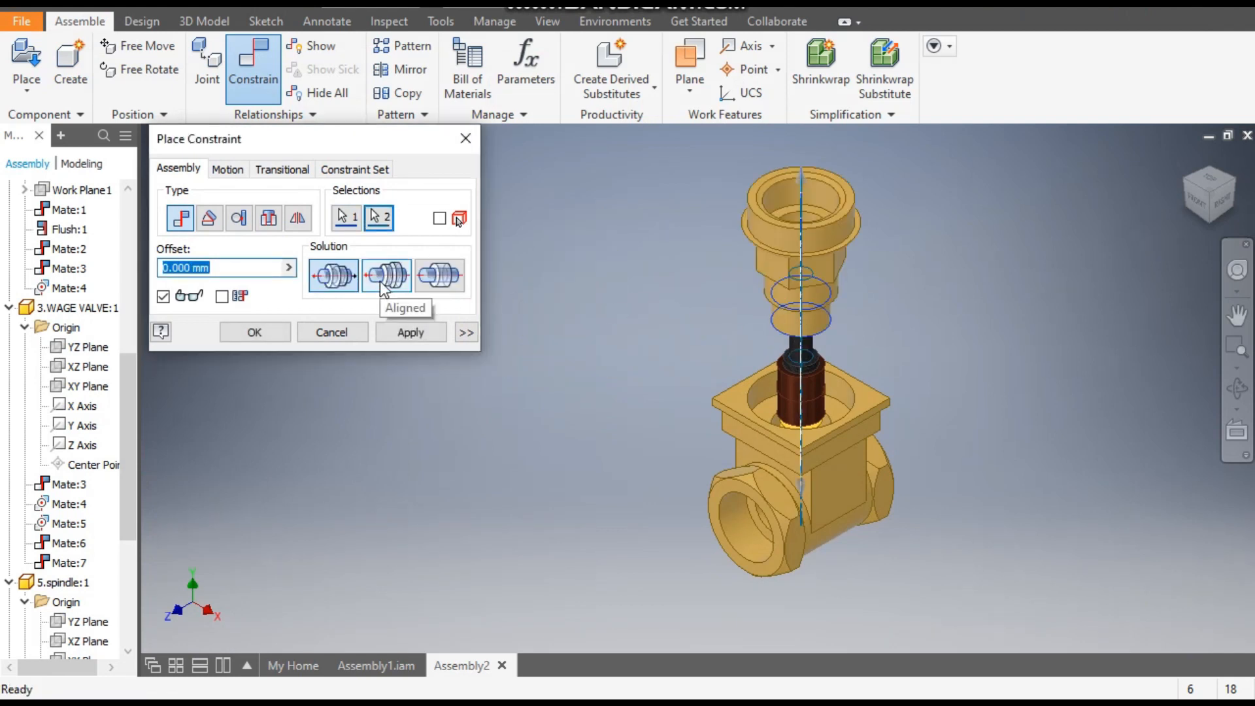
pyautogui.click(384, 287)
pyautogui.click(412, 332)
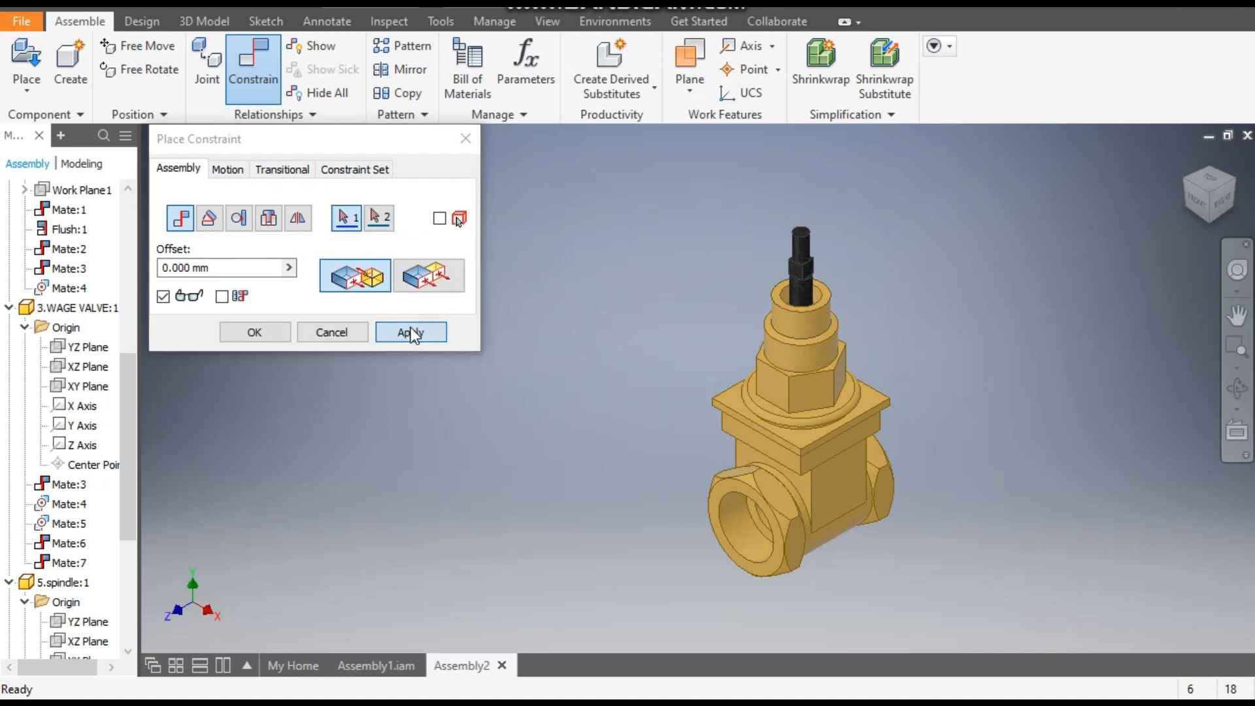
pyautogui.click(465, 139)
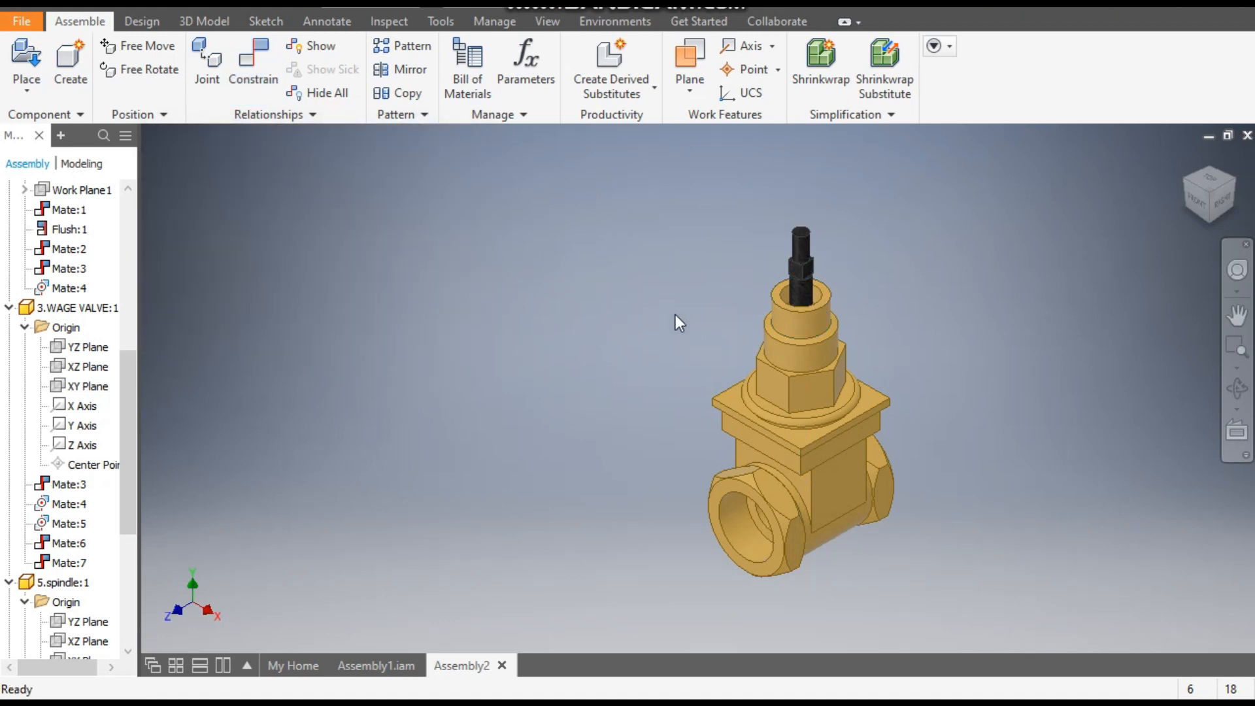
# - Raise the union along the spindle and mate its flange underside to the valve body's top face with 0 mm offset
pyautogui.moveTo(784, 366); pyautogui.dragTo(819, 181)
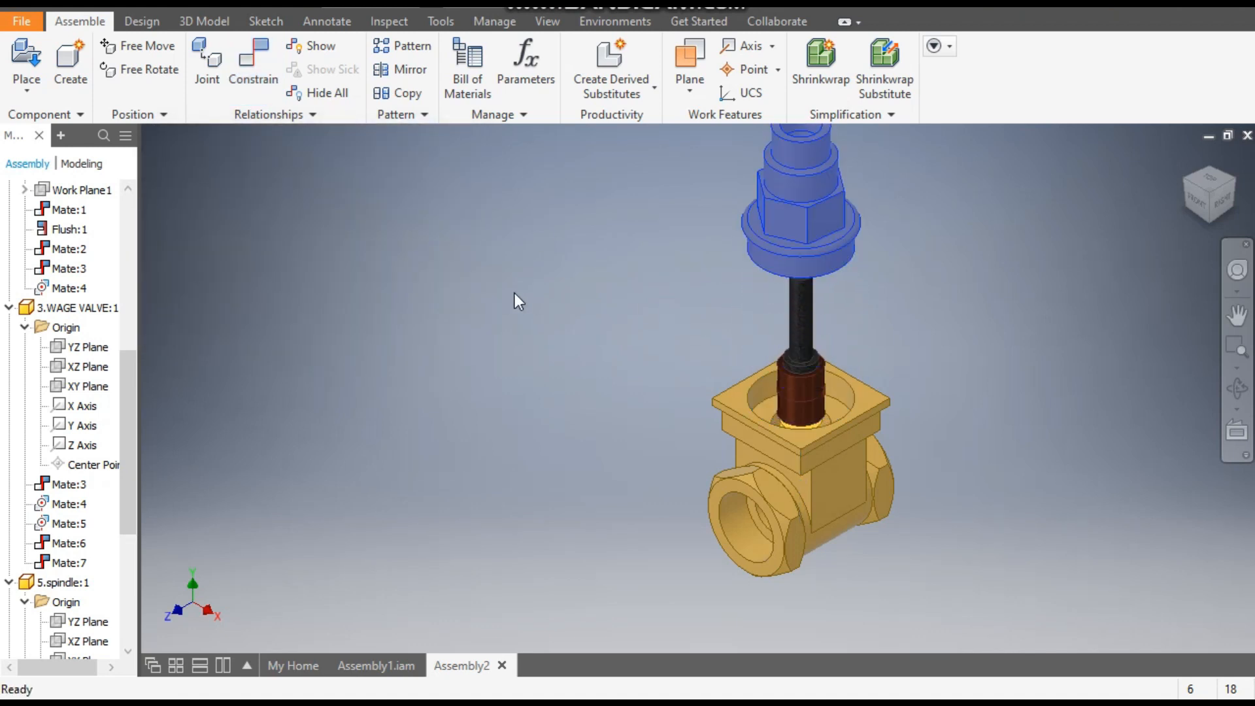
pyautogui.click(485, 291)
pyautogui.click(253, 65)
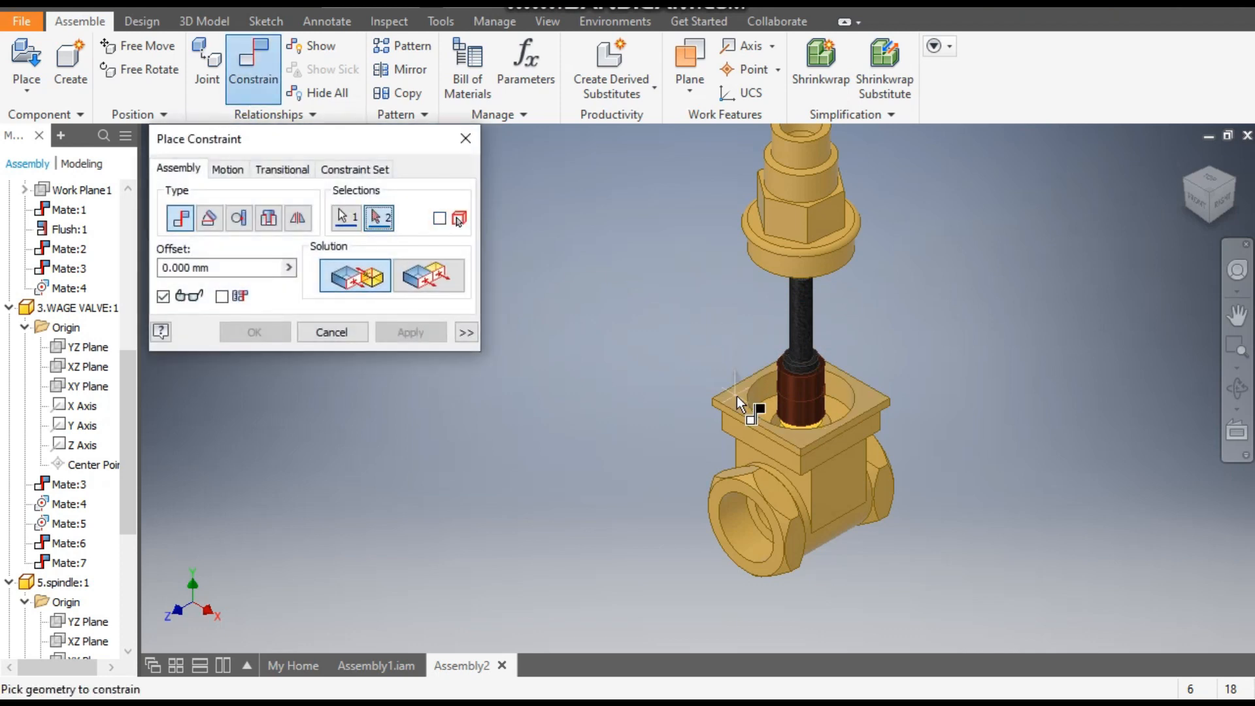
pyautogui.keyDown('shift'); pyautogui.moveTo(846, 387); pyautogui.dragTo(774, 191, button='middle'); pyautogui.keyUp('shift')
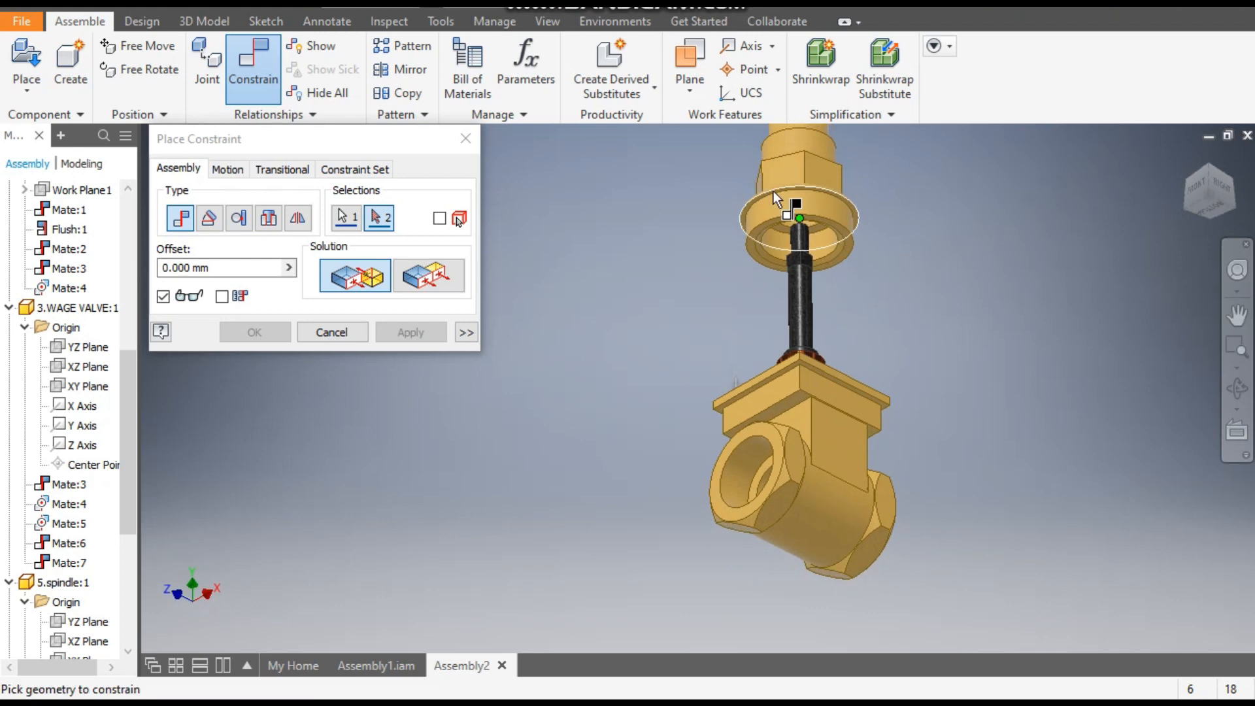
pyautogui.scroll(3, 824, 200)
pyautogui.click(827, 198)
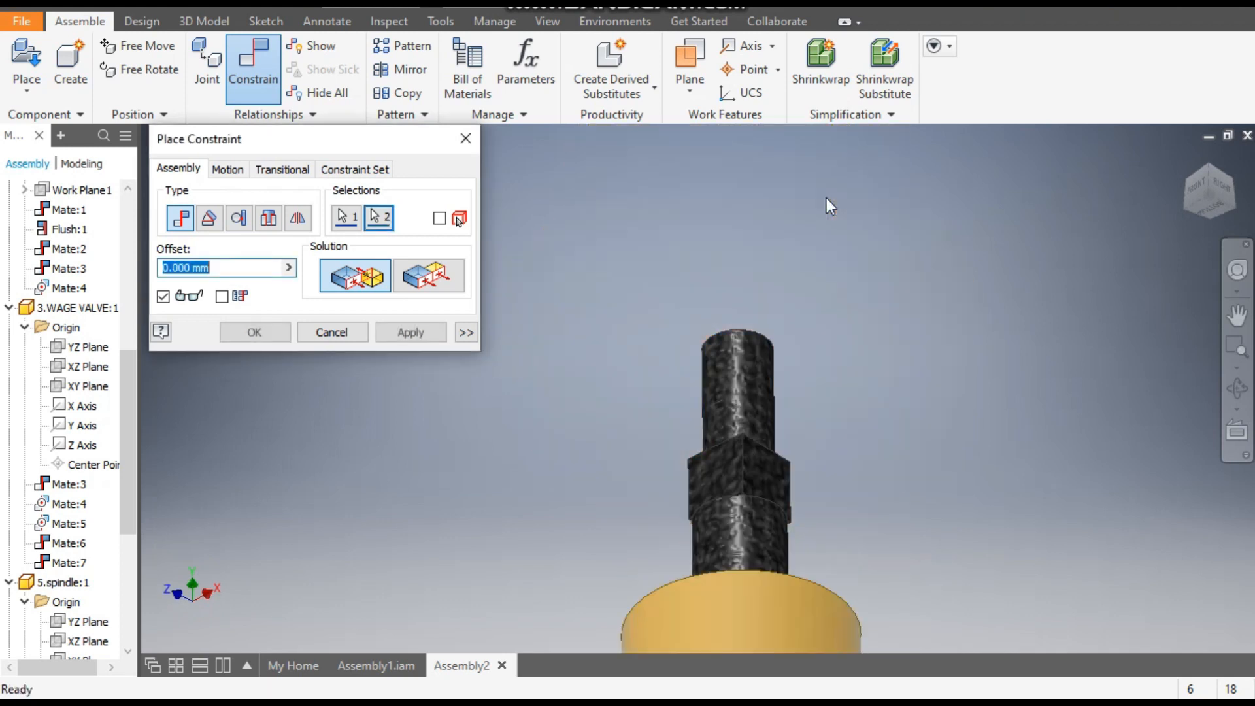
pyautogui.scroll(-5, 870, 281)
pyautogui.click(1215, 175)
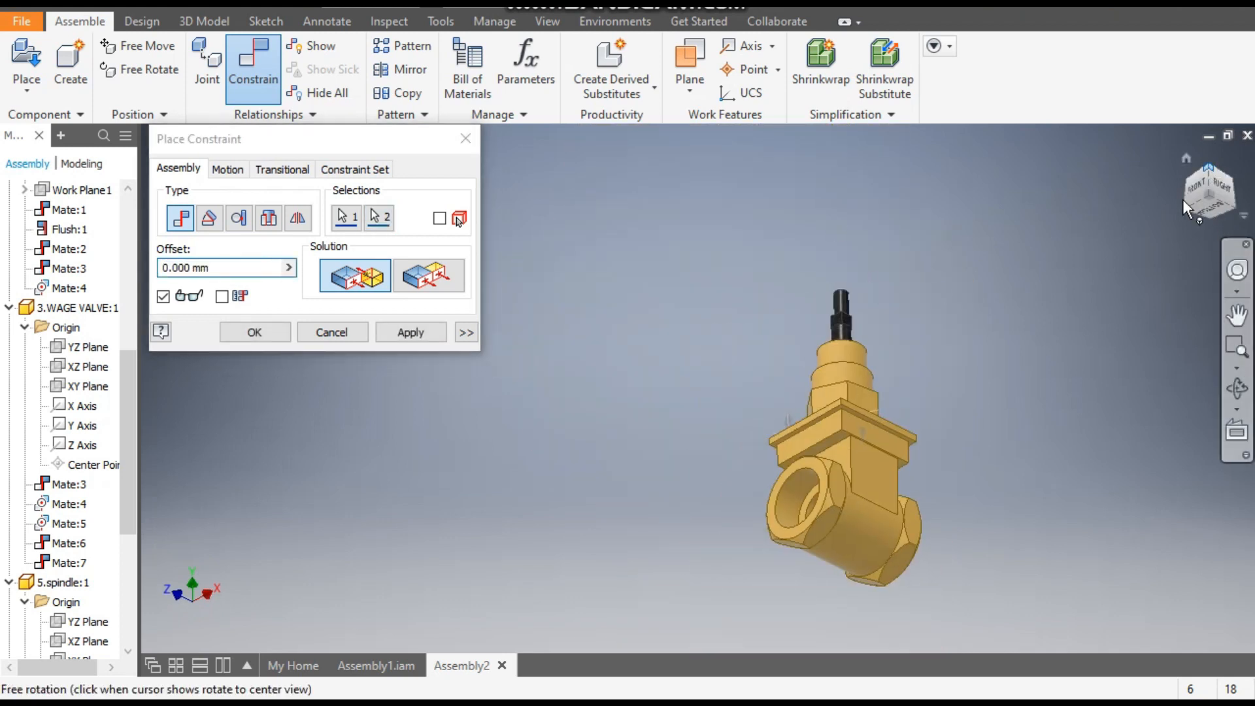
pyautogui.click(417, 338)
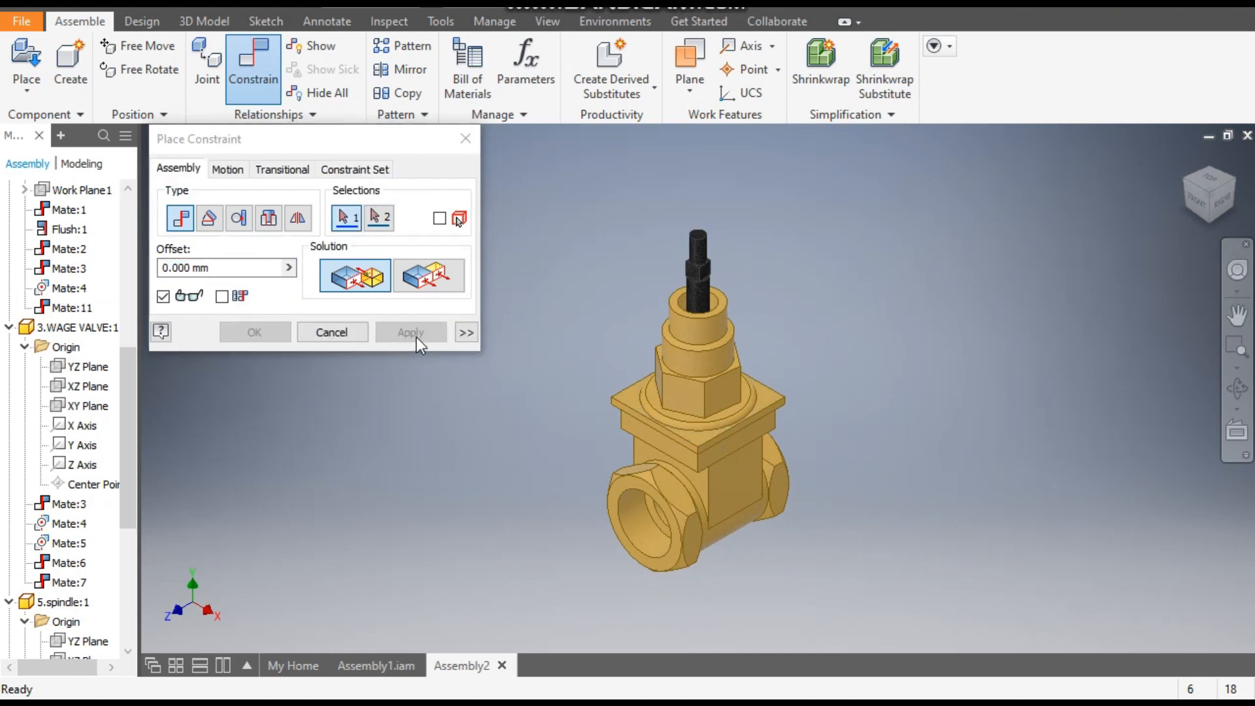
pyautogui.moveTo(560, 281); pyautogui.dragTo(645, 325, button='middle')
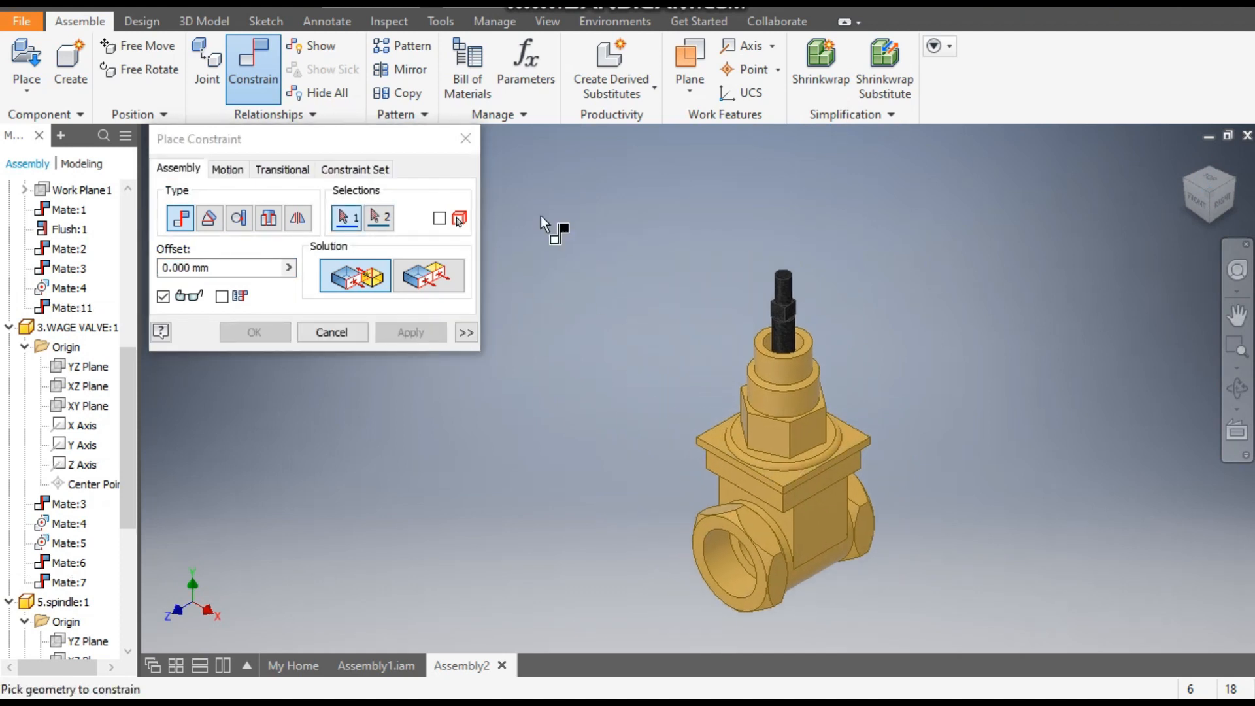
pyautogui.click(475, 139)
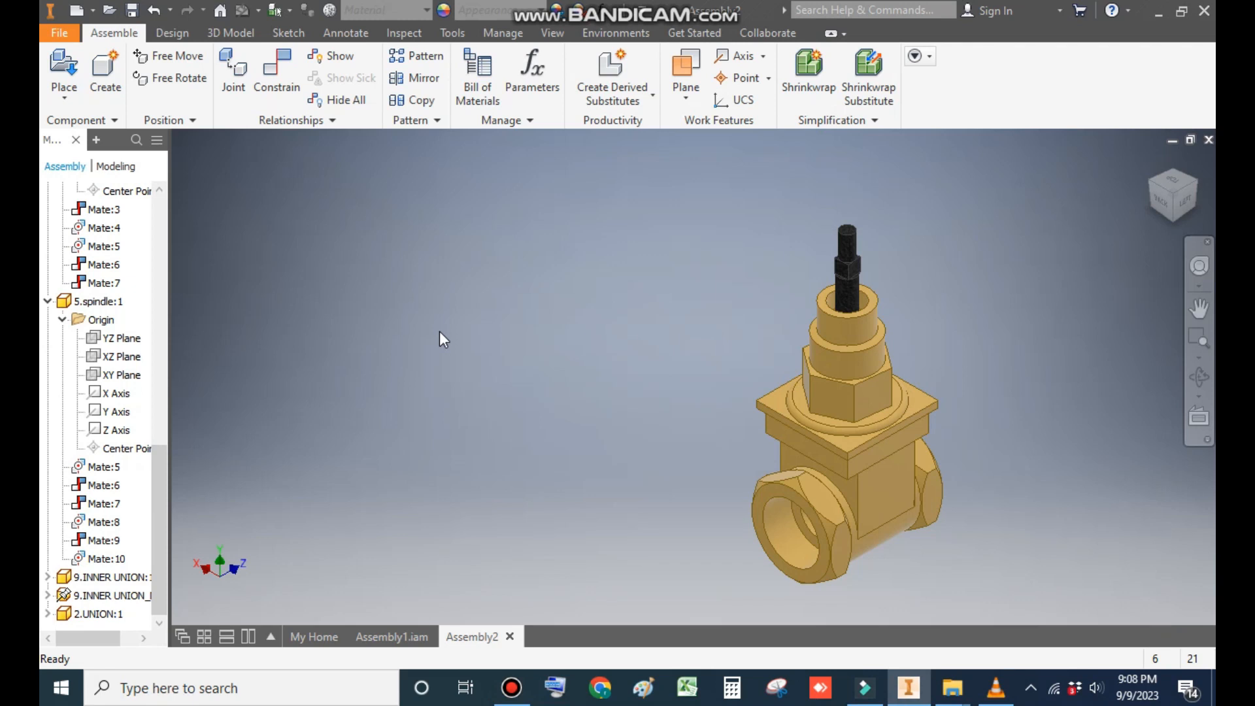
# - Place one instance of the 6.GLAND NUT part from the gate valve 2 folder in empty space beside the valve
pyautogui.click(64, 69)
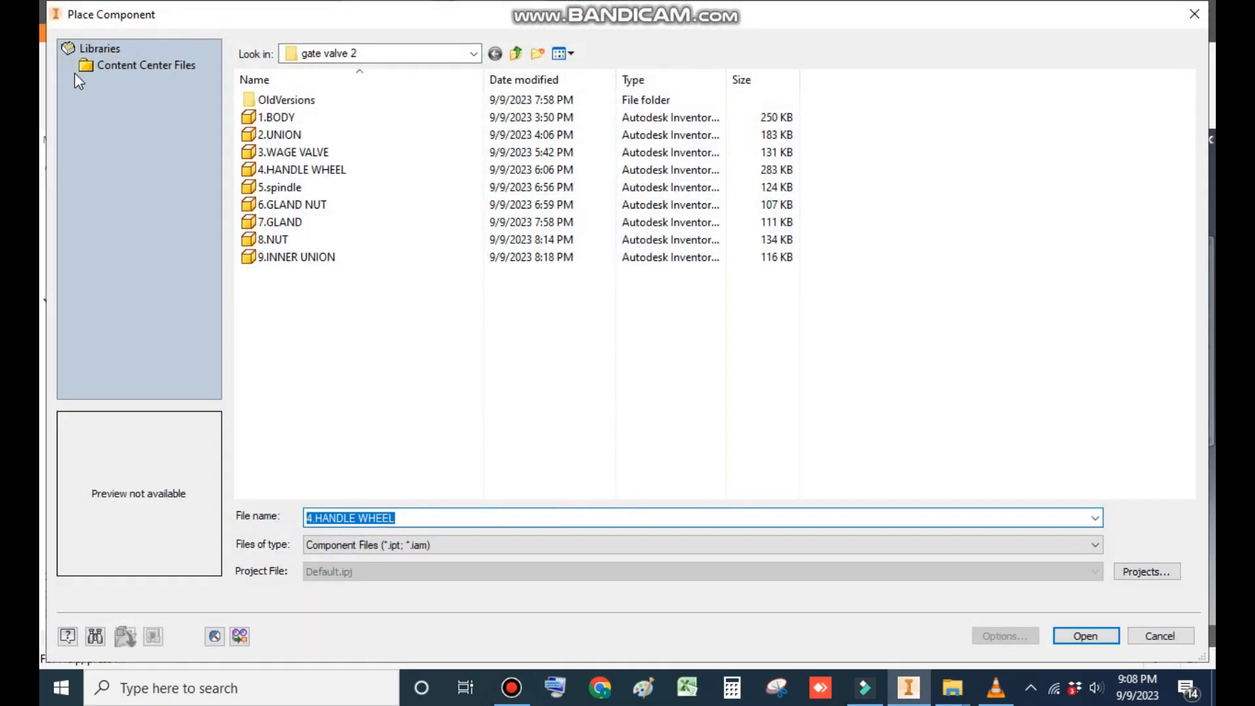
pyautogui.click(313, 206)
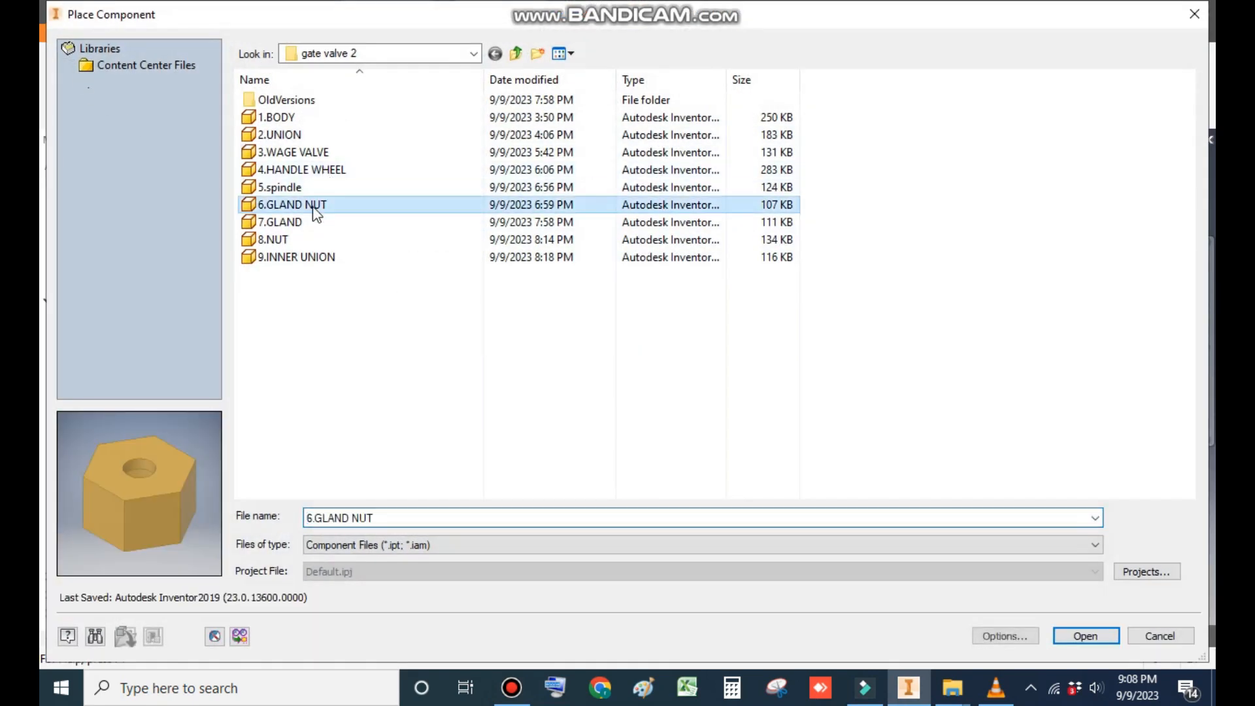
pyautogui.click(1082, 637)
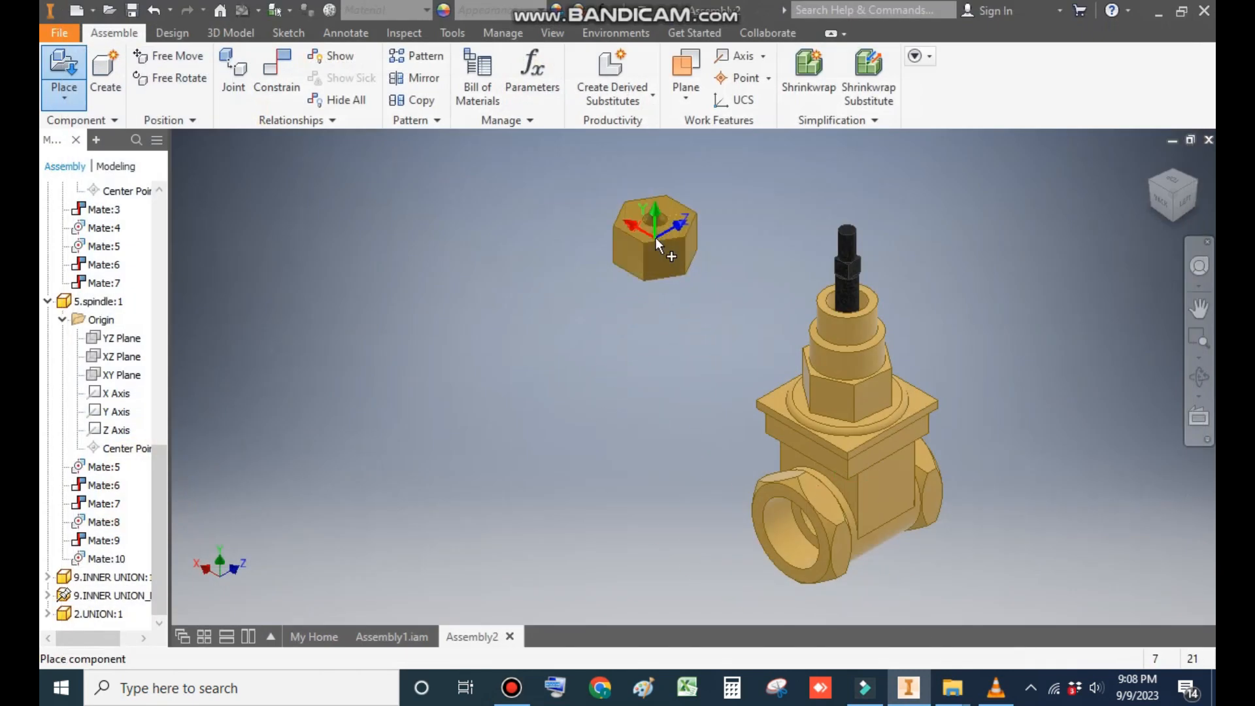
pyautogui.click(655, 222)
pyautogui.press('Escape')
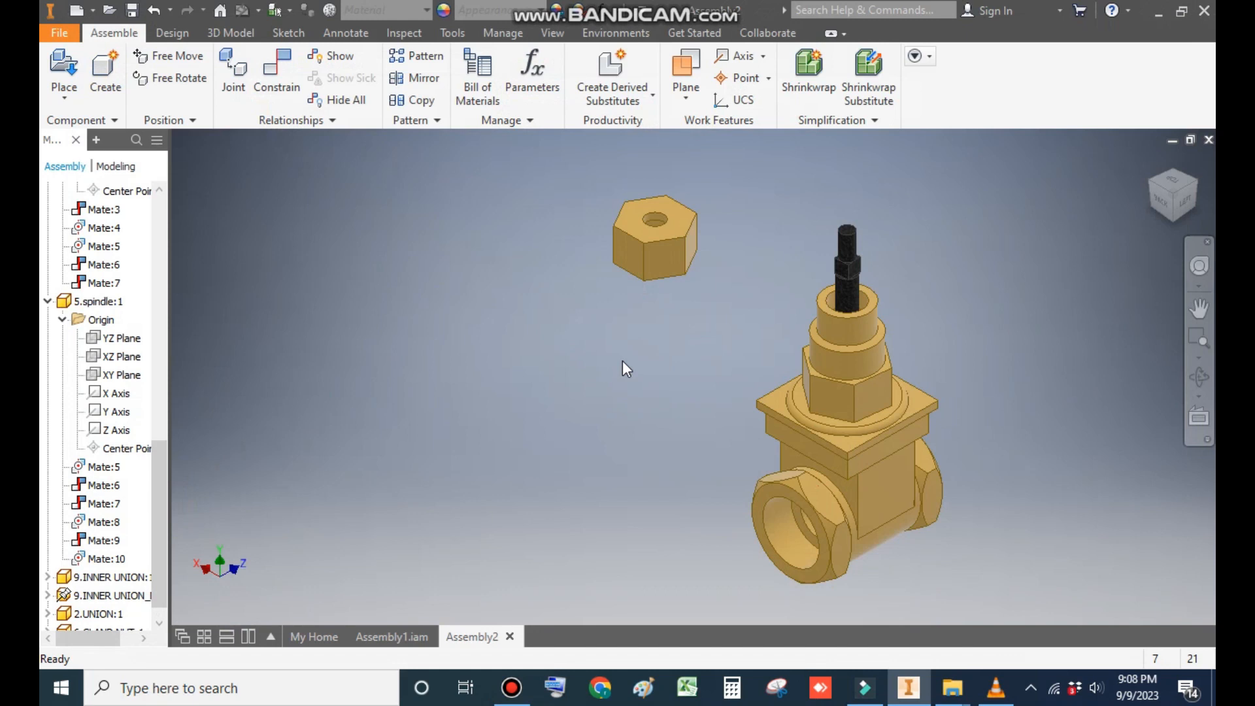
# - Mate the gland nut's hole axis to the spindle axis using the Aligned solution, with its larger bore facing the union
pyautogui.click(272, 66)
pyautogui.scroll(5, 668, 242)
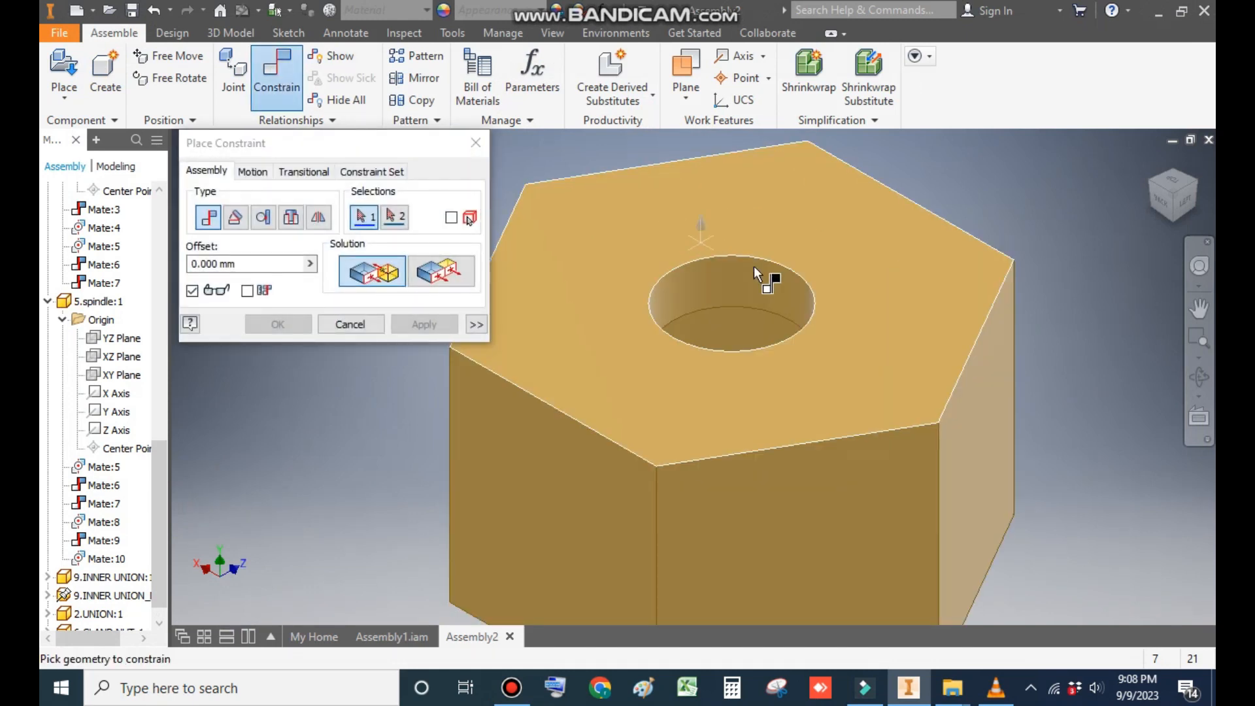
pyautogui.click(747, 270)
pyautogui.scroll(-5, 797, 378)
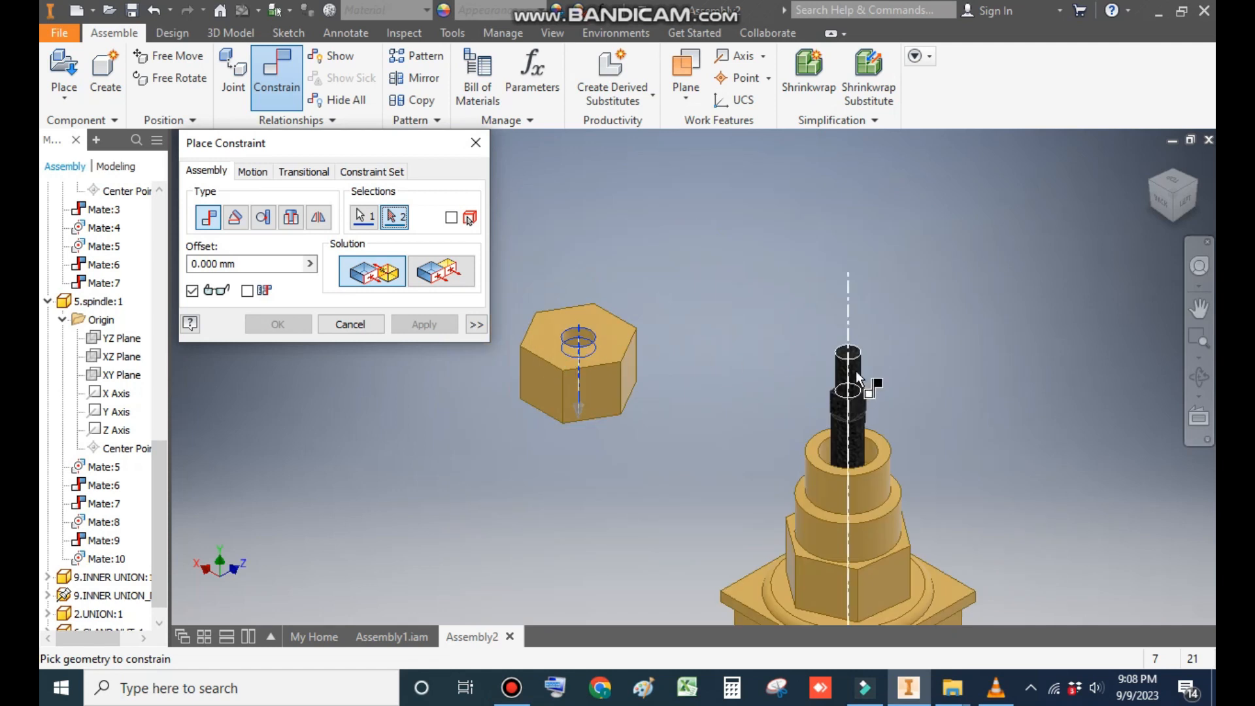
pyautogui.click(823, 400)
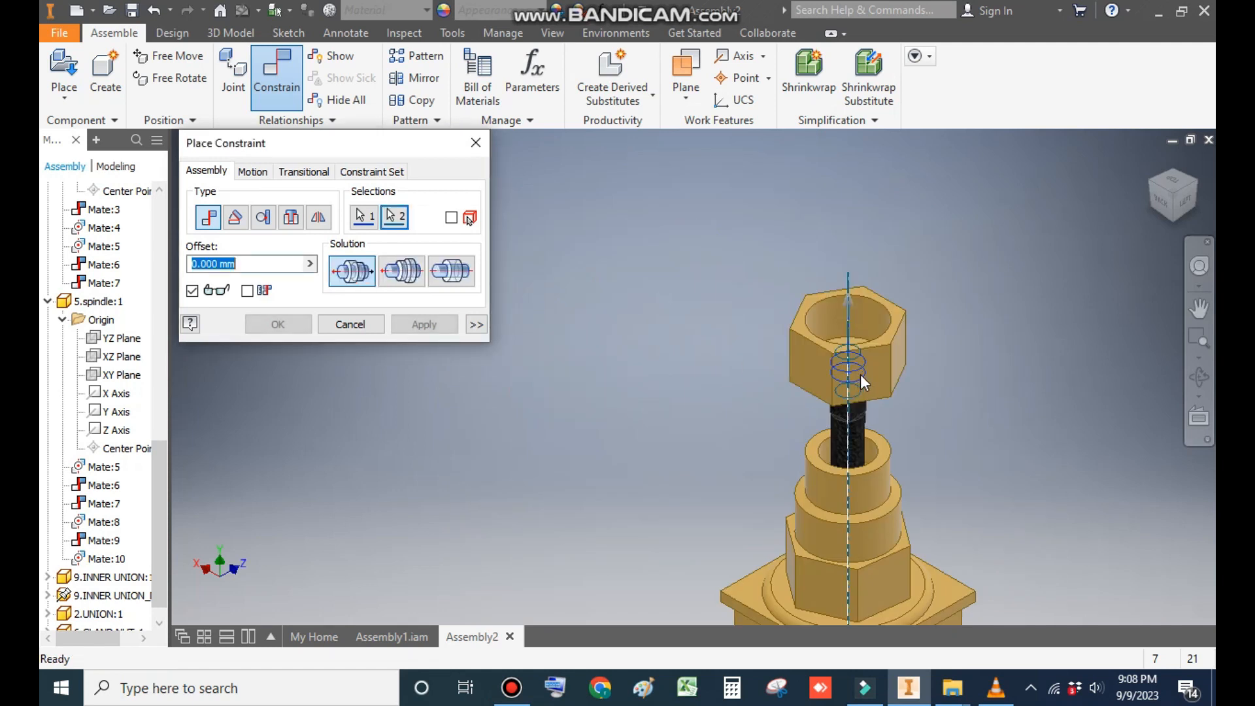
pyautogui.click(399, 276)
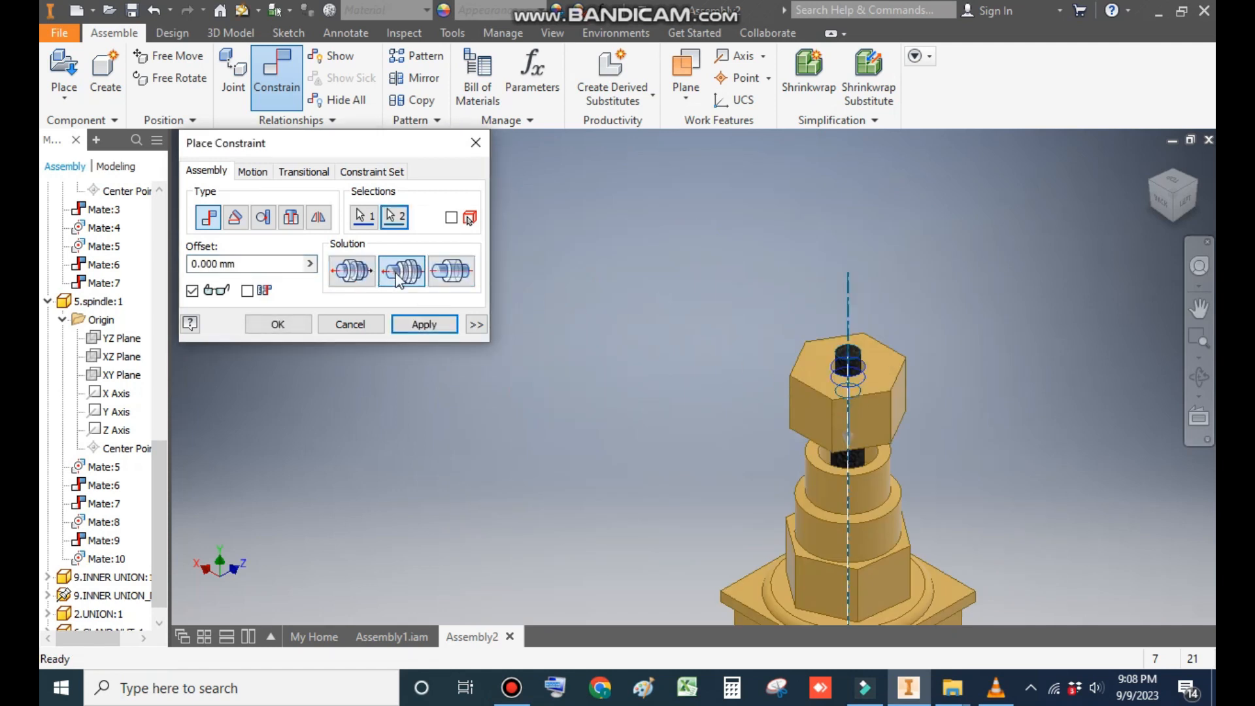
pyautogui.click(434, 330)
# - Mate the gland nut's bottom face to the inner circular edge of the union's upper shoulder with 0 mm offset
pyautogui.scroll(-5, 869, 513)
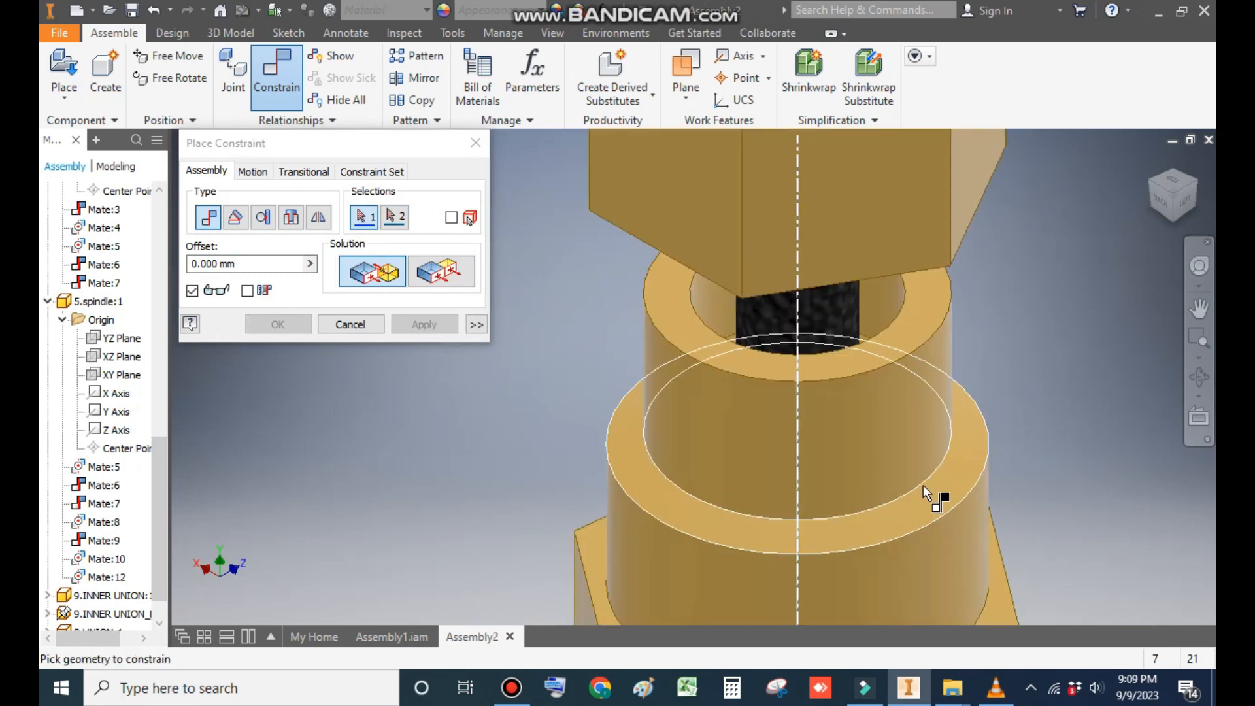
pyautogui.click(922, 485)
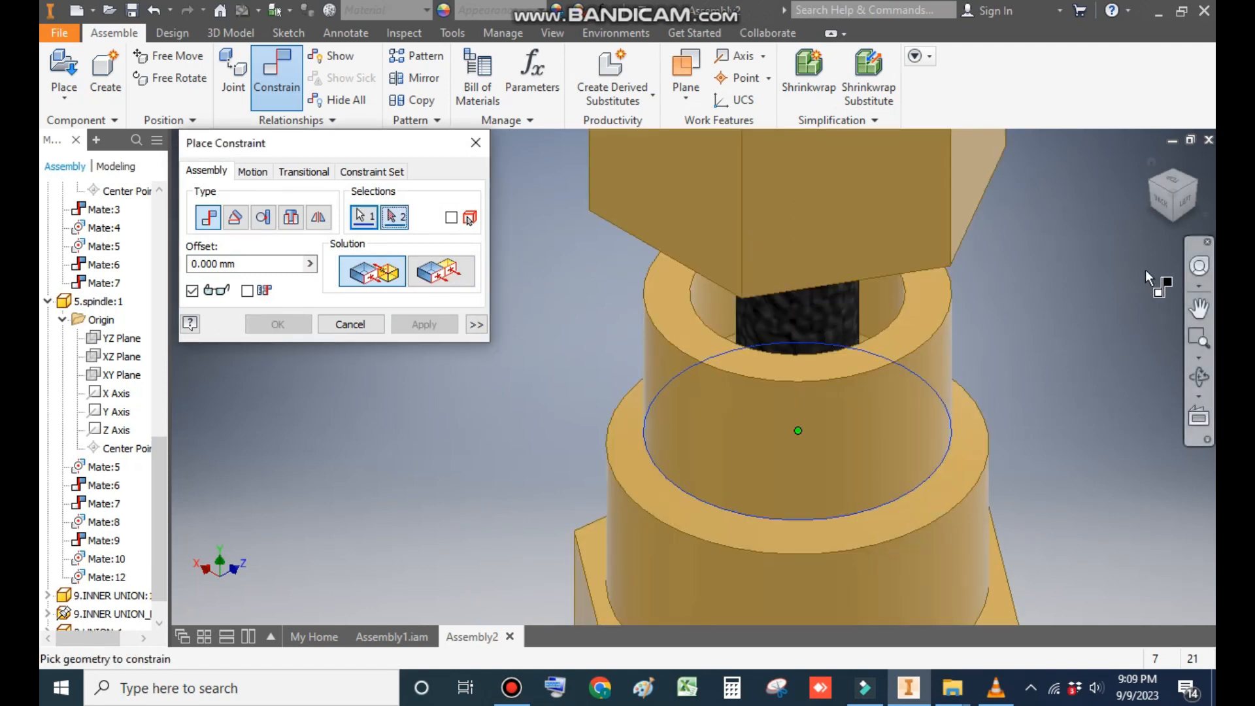
pyautogui.click(1176, 217)
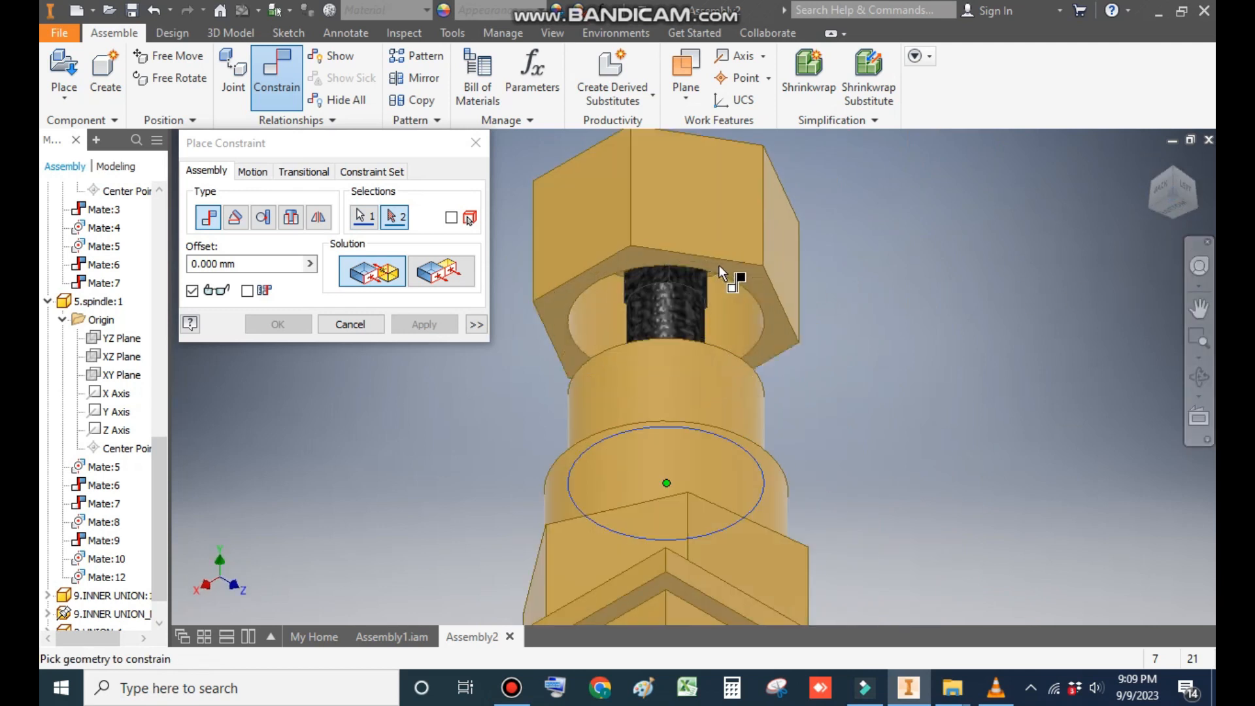
pyautogui.click(751, 286)
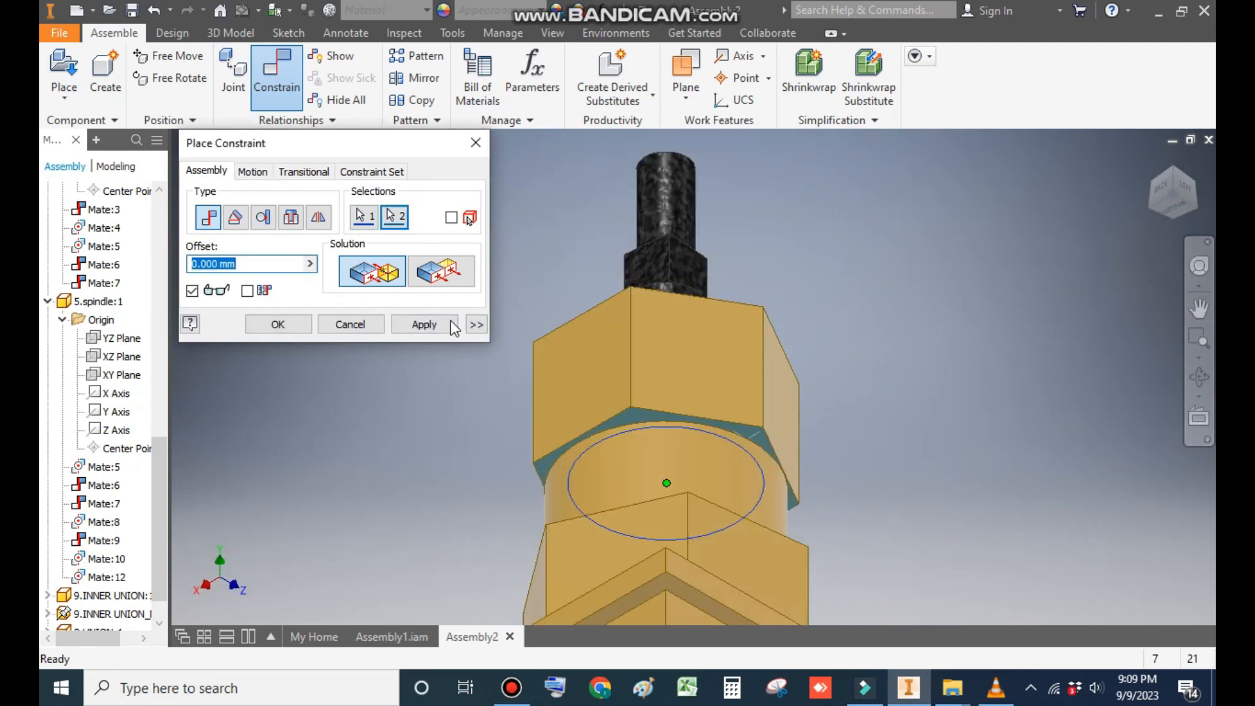
pyautogui.click(436, 326)
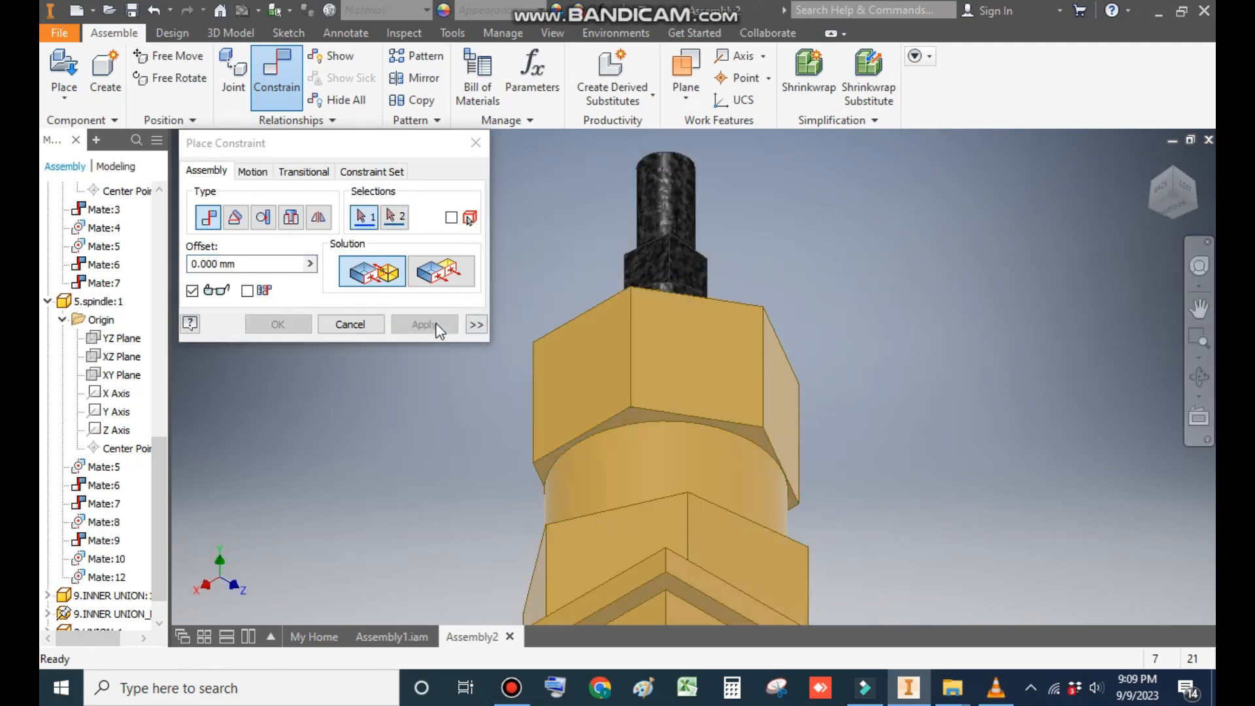
# - Place one instance of the 7.GLAND part from the gate valve 2 folder in empty space beside the spindle
pyautogui.click(1177, 175)
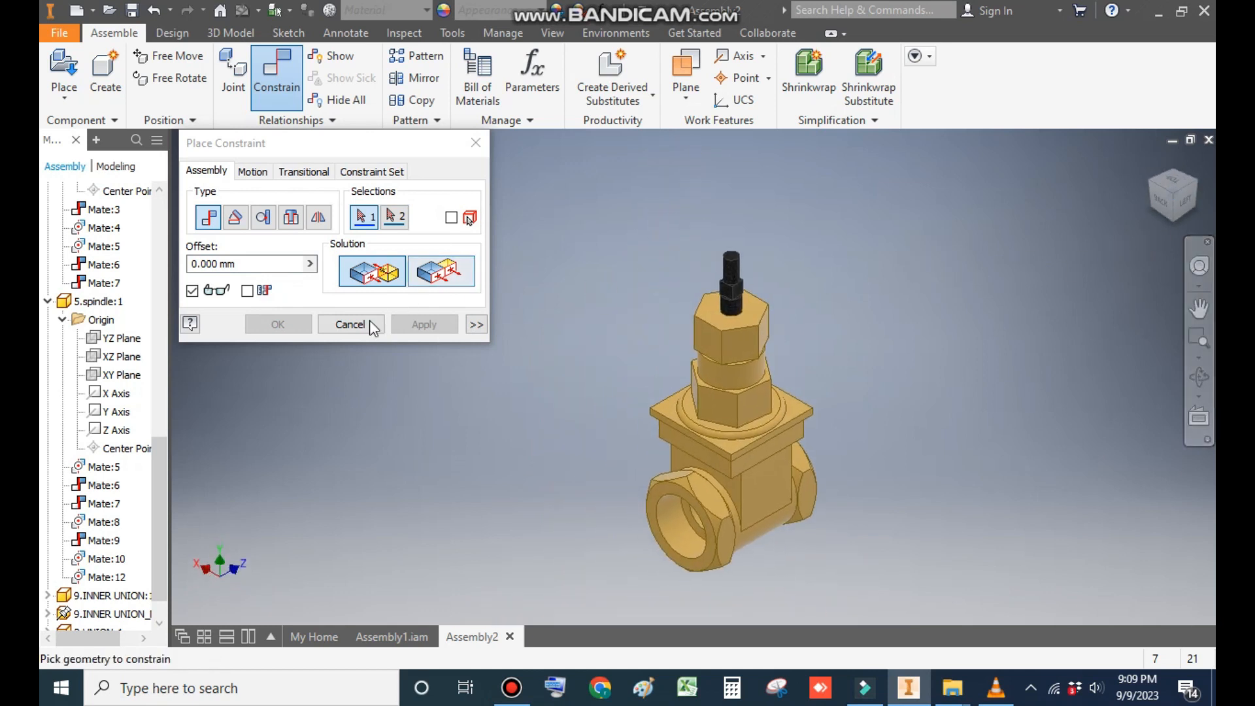
pyautogui.click(356, 325)
pyautogui.scroll(-3, 739, 280)
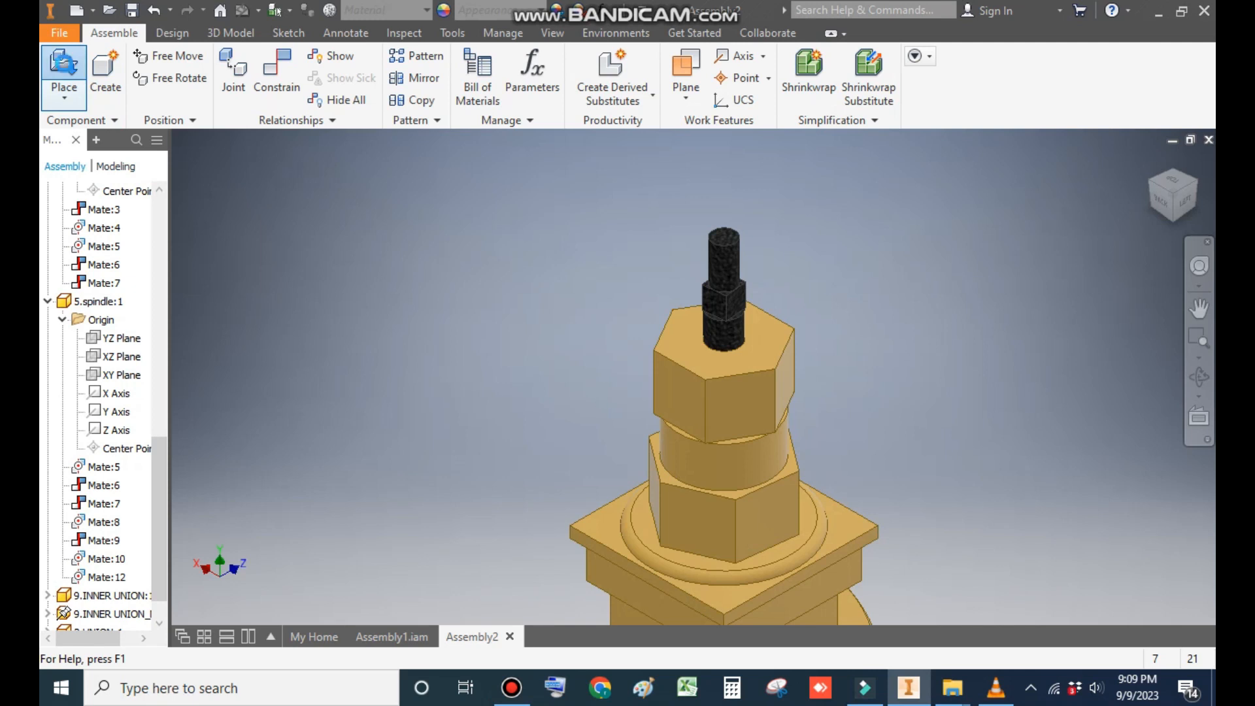
pyautogui.click(66, 70)
pyautogui.click(287, 222)
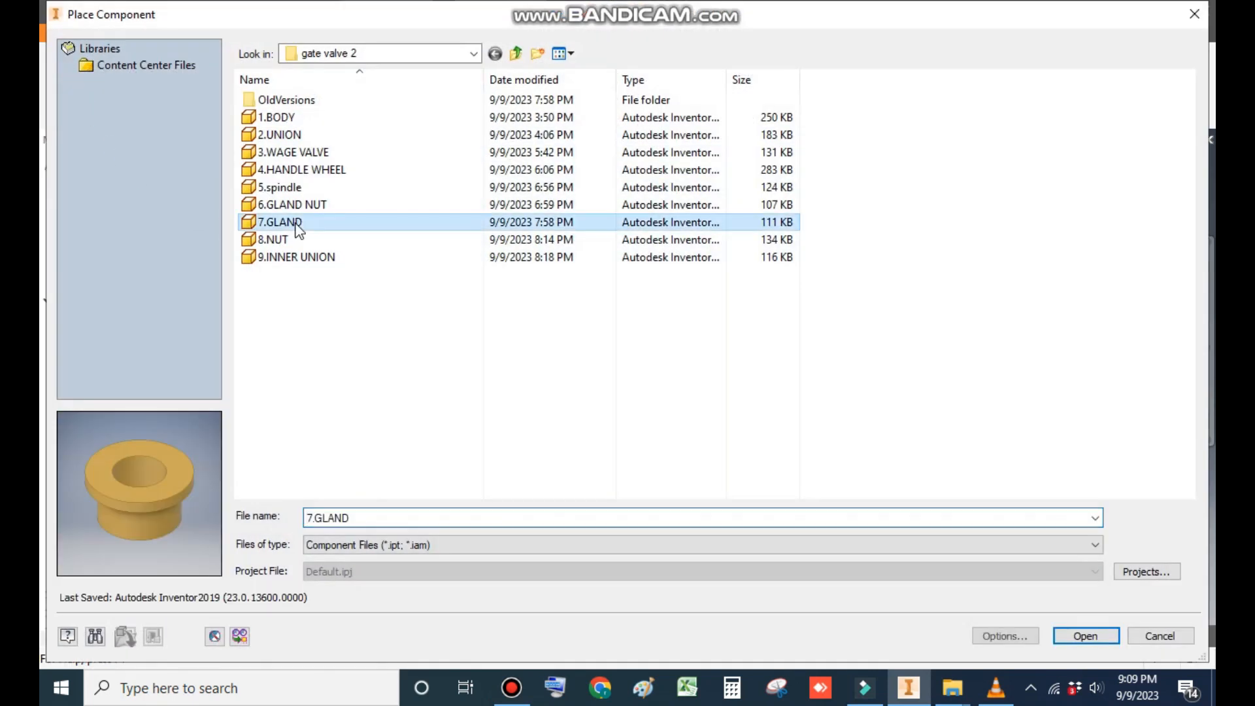
pyautogui.click(1085, 636)
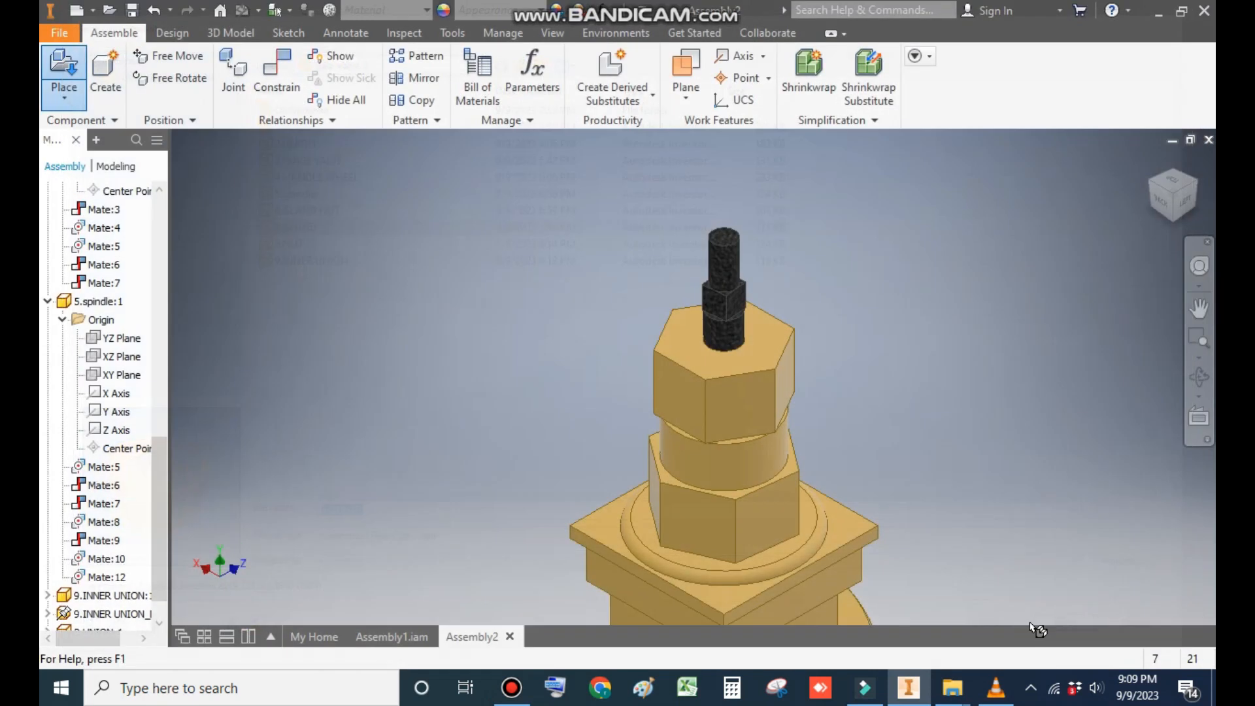
pyautogui.click(561, 243)
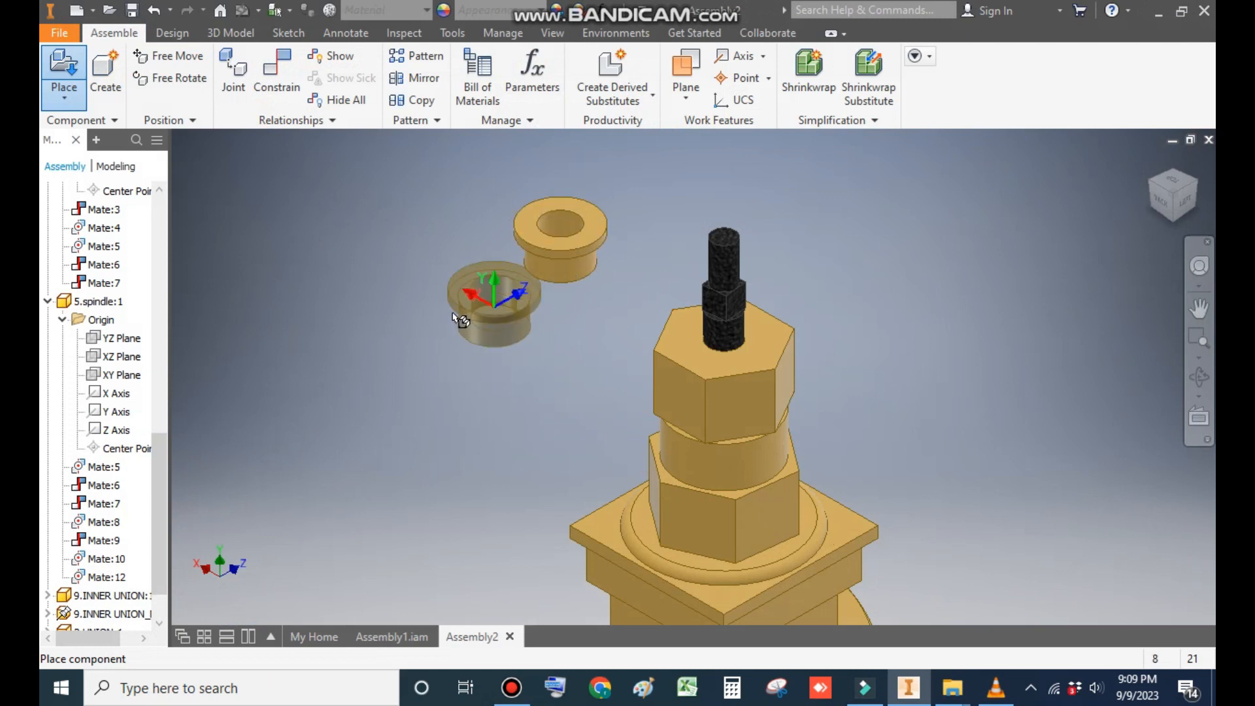
pyautogui.press('Escape')
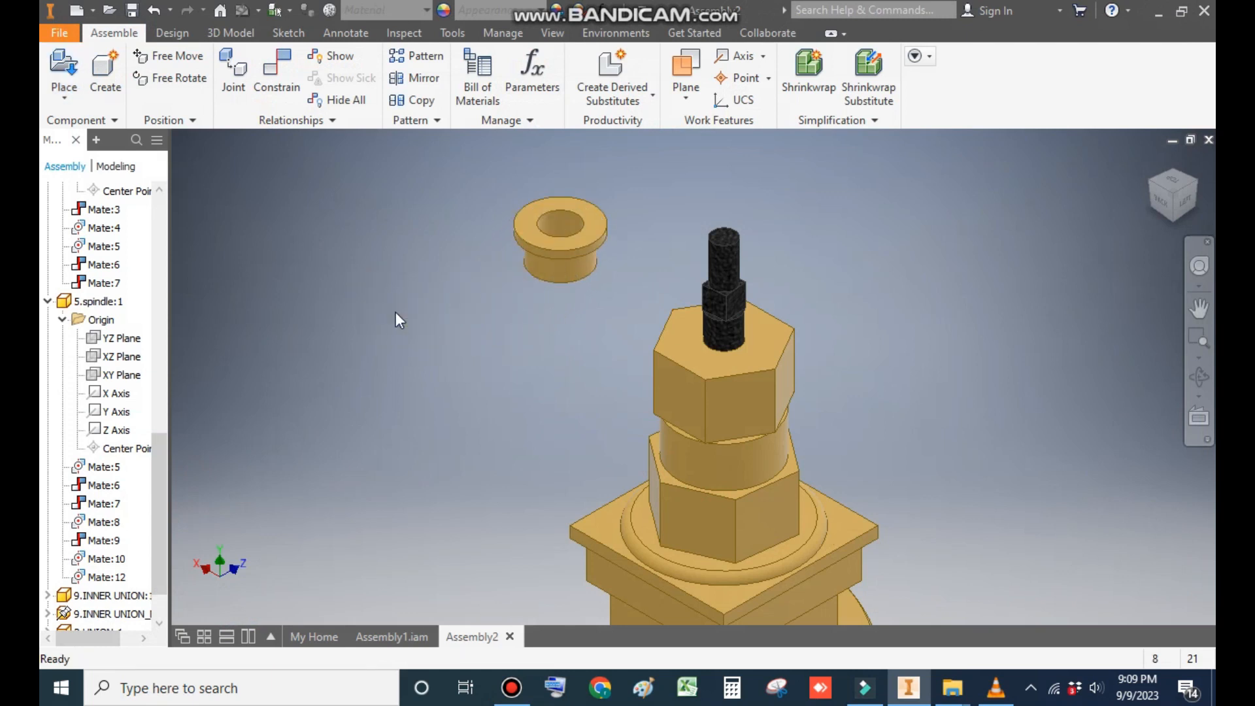
# - Mate the gland's axis to the spindle axis using the Aligned solution, with its wide flange facing up
pyautogui.click(276, 72)
pyautogui.moveTo(645, 330); pyautogui.dragTo(711, 341, button='middle')
pyautogui.scroll(3, 672, 249)
pyautogui.click(656, 227)
pyautogui.click(944, 296)
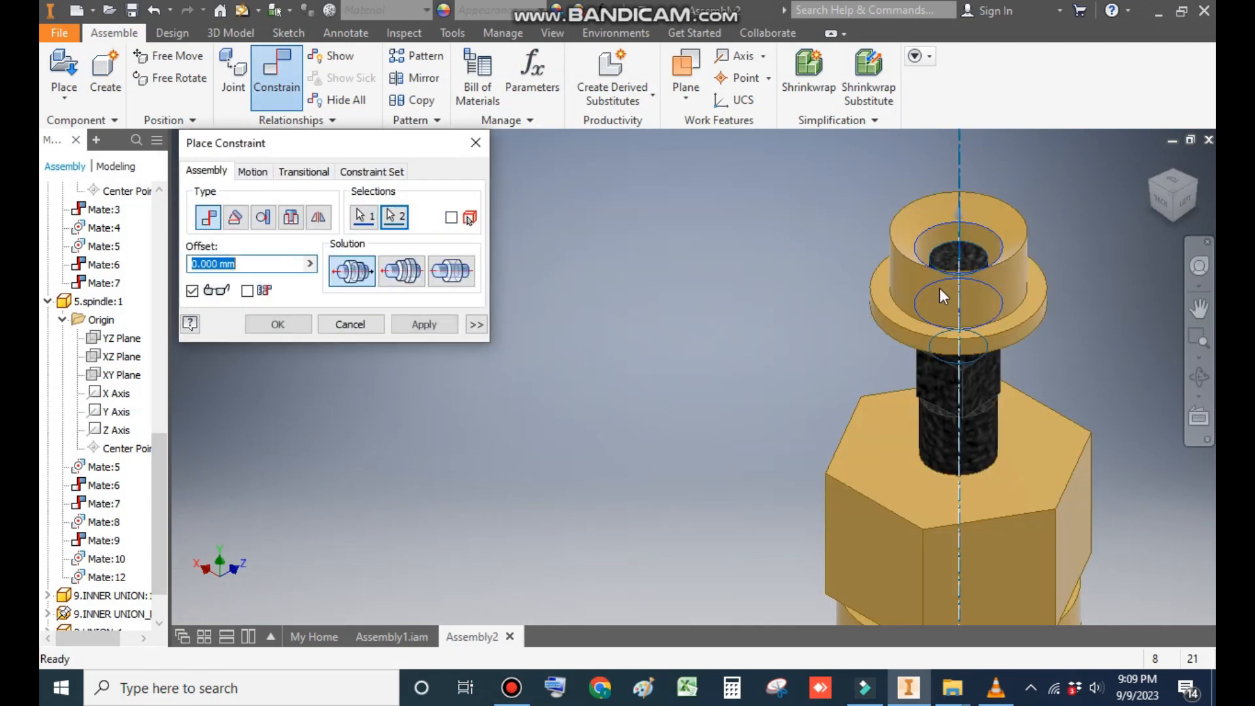
pyautogui.click(402, 275)
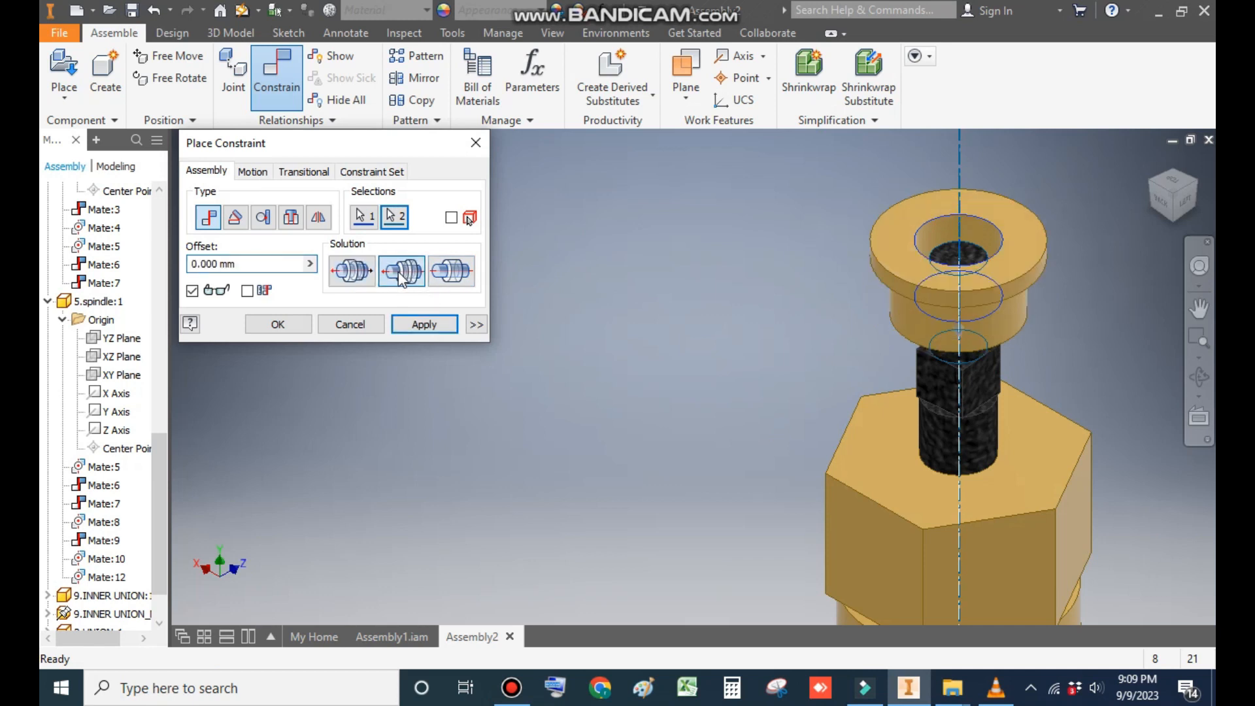
pyautogui.click(416, 327)
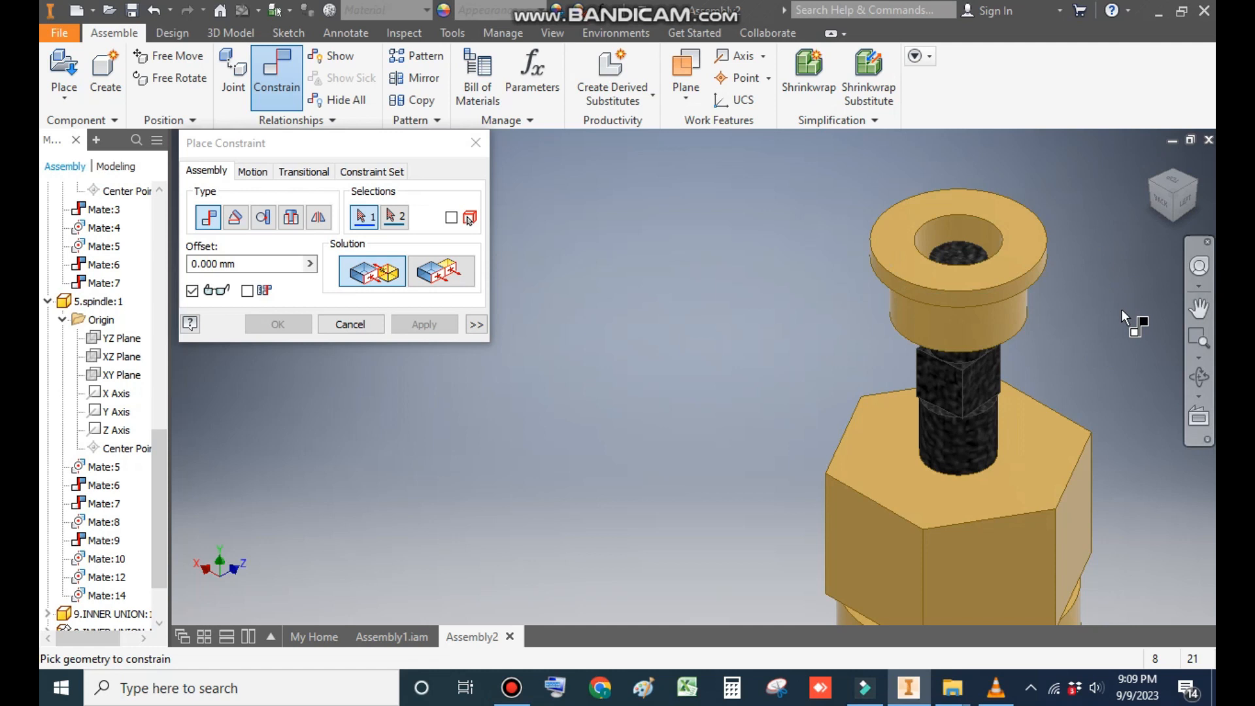
# - Mate the gland's lower circular edge to the gland nut's top face with 0 mm offset
pyautogui.click(1021, 440)
pyautogui.click(1174, 224)
pyautogui.scroll(-5, 690, 245)
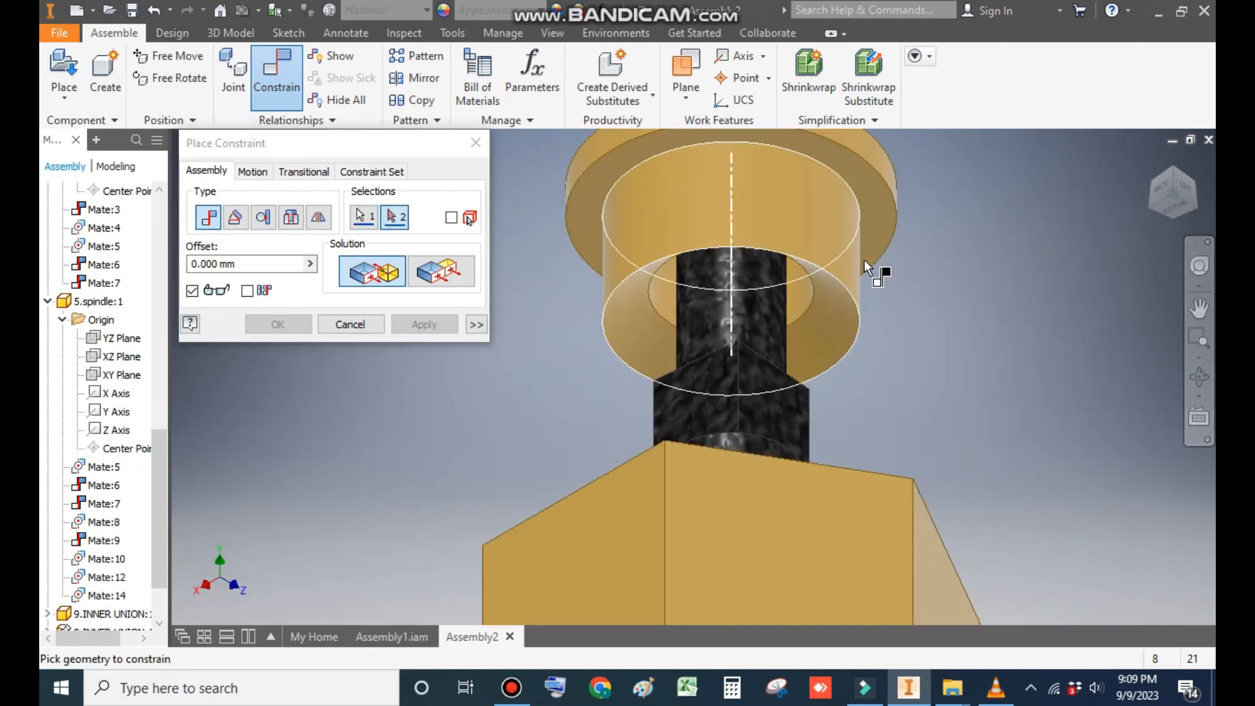
pyautogui.click(853, 292)
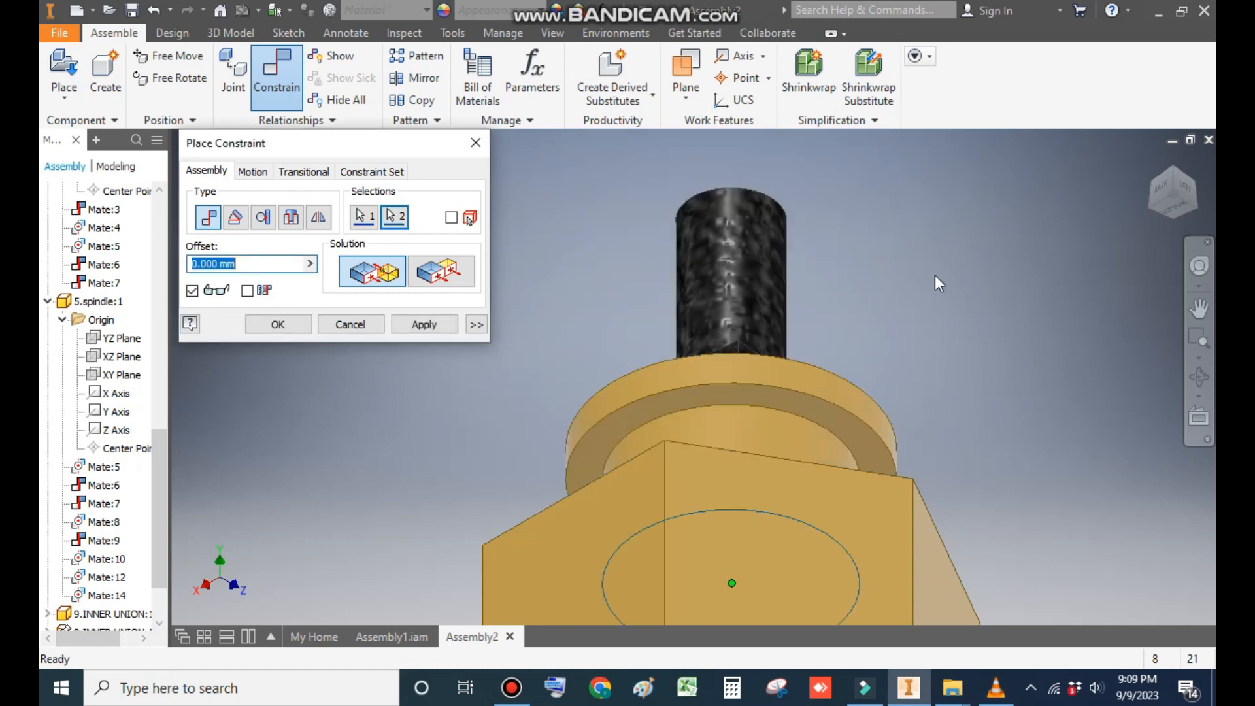
pyautogui.click(1196, 174)
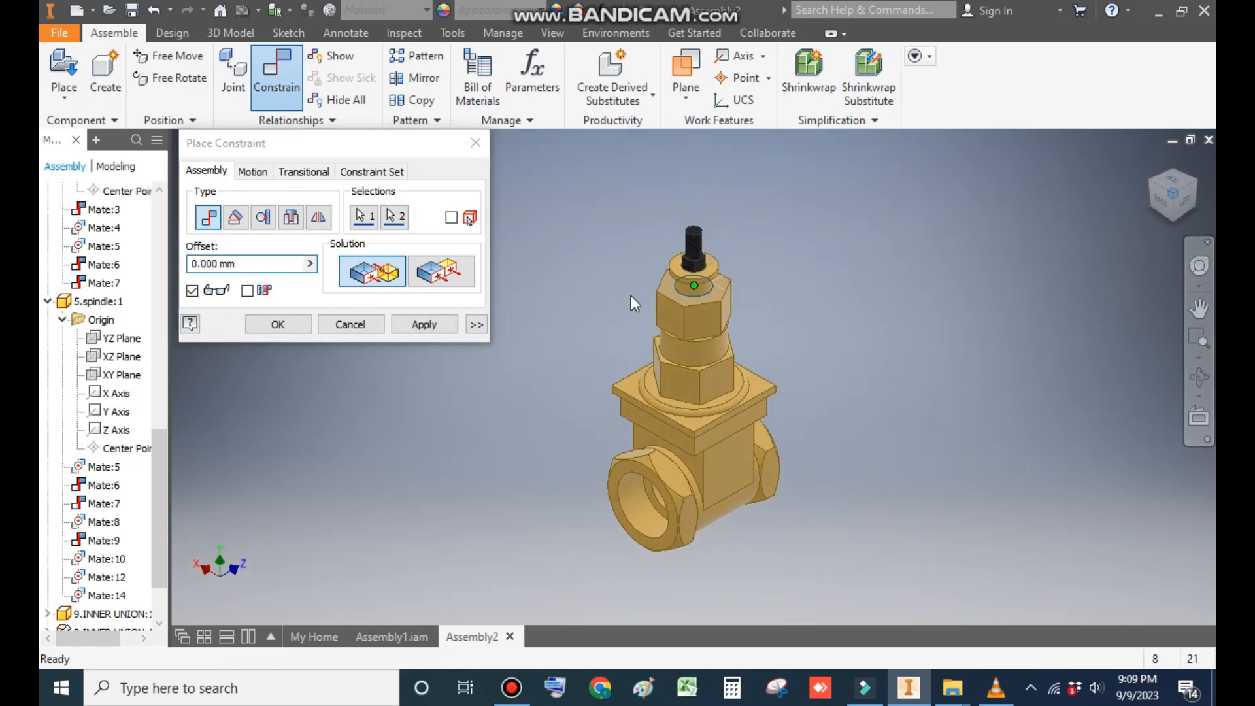
pyautogui.scroll(-3, 545, 327)
pyautogui.click(414, 330)
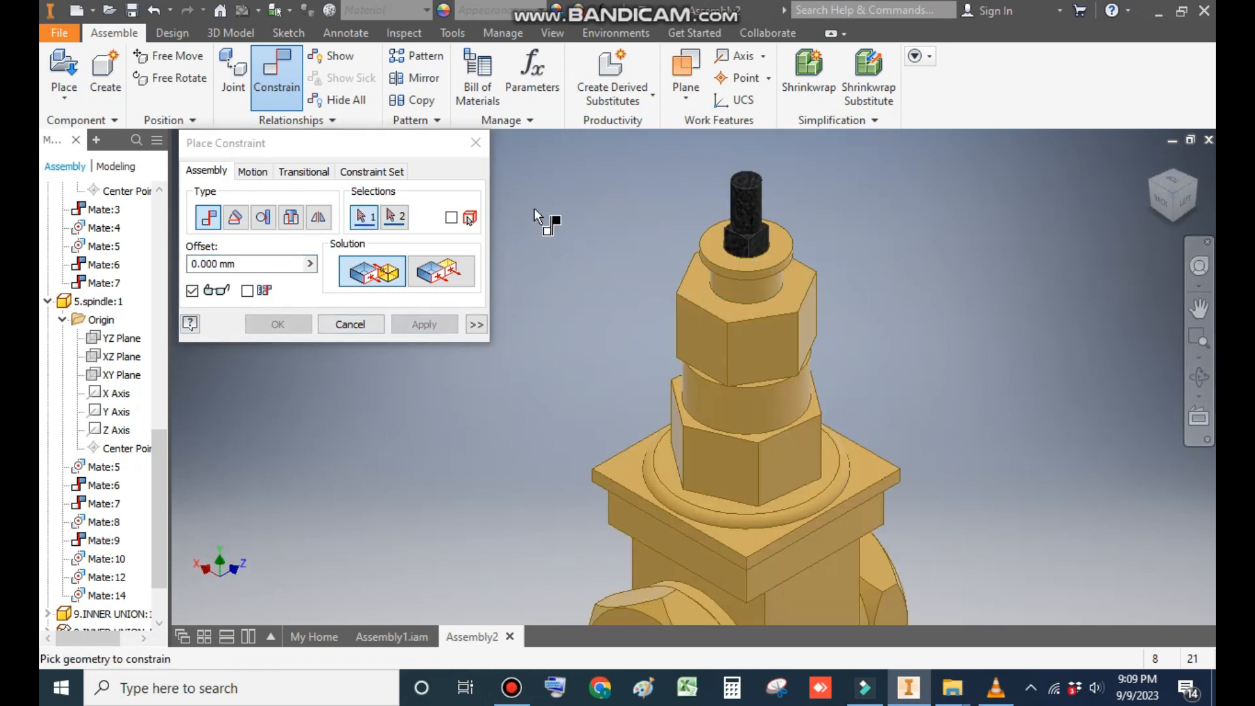
pyautogui.click(475, 149)
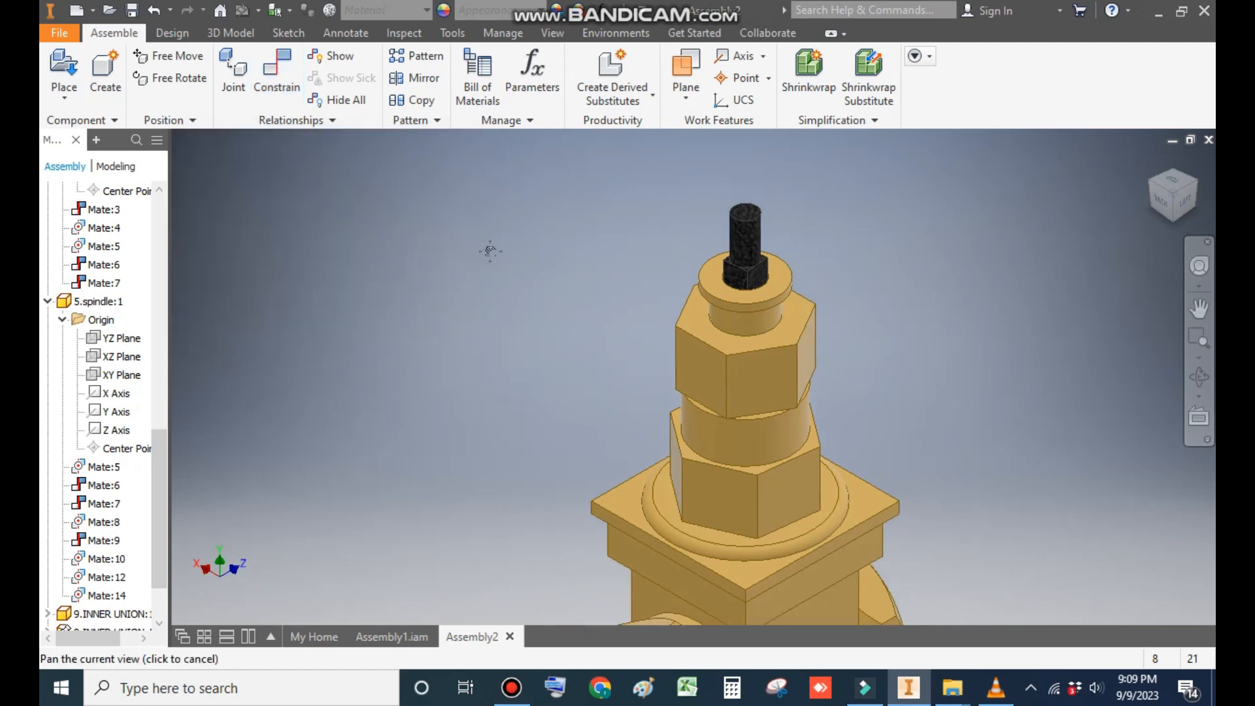
# - Place one instance of the 4.HANDLE WHEEL part from the gate valve 2 folder in empty space beside the valve
pyautogui.click(63, 63)
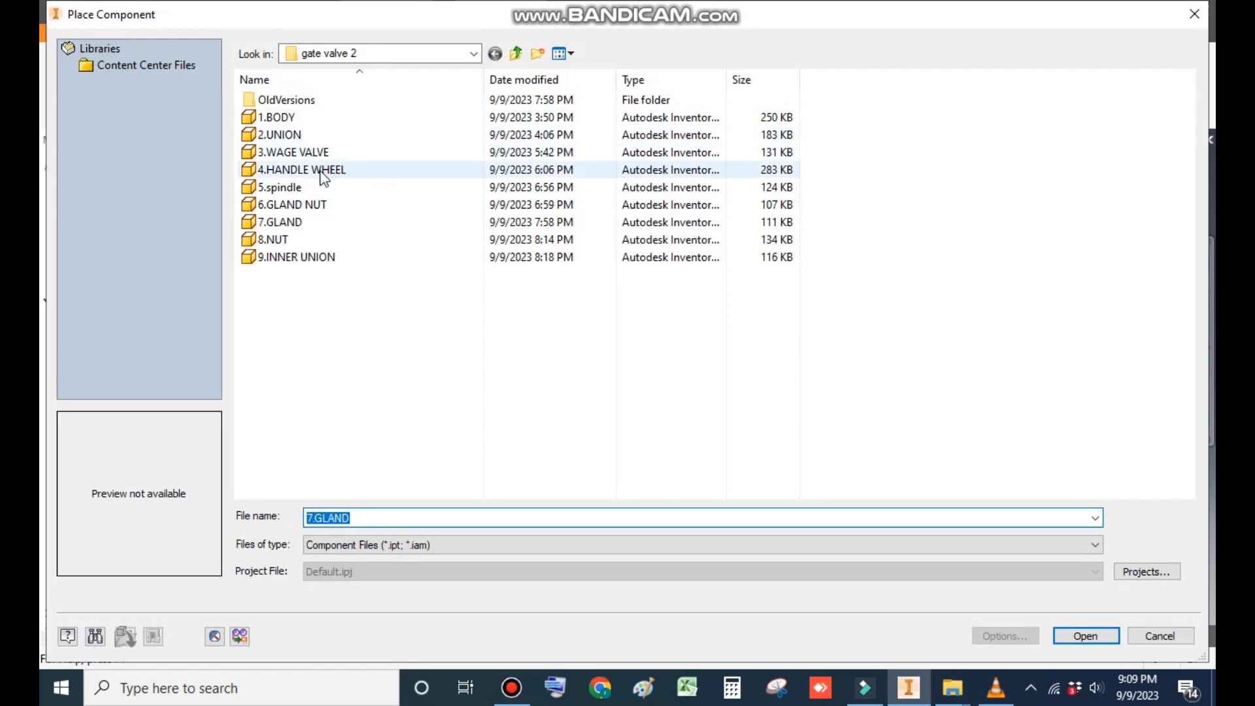
pyautogui.click(322, 172)
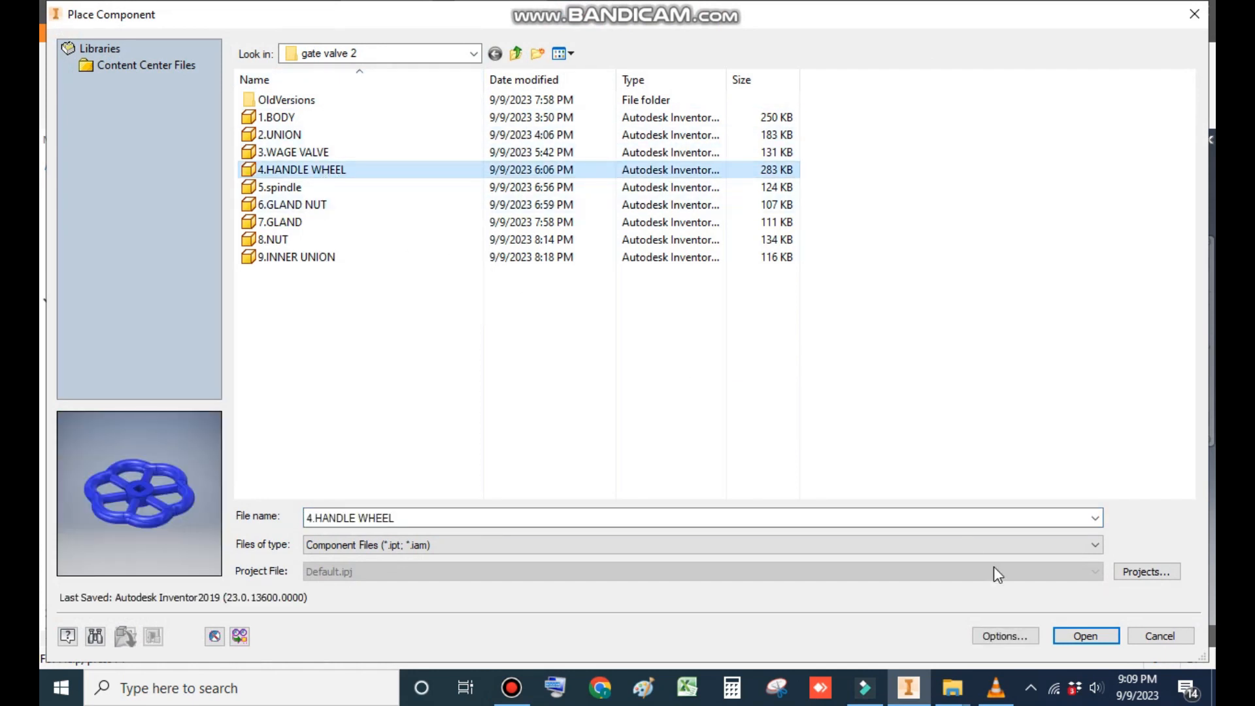
pyautogui.click(1085, 636)
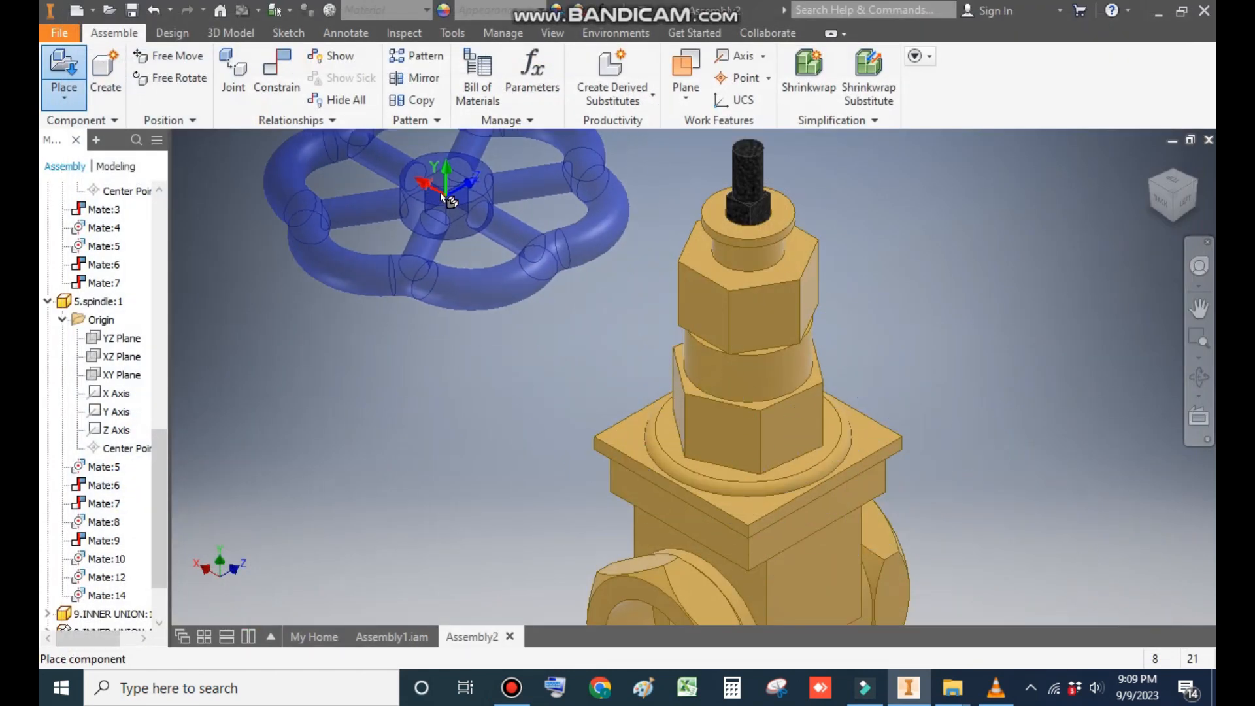
pyautogui.click(439, 193)
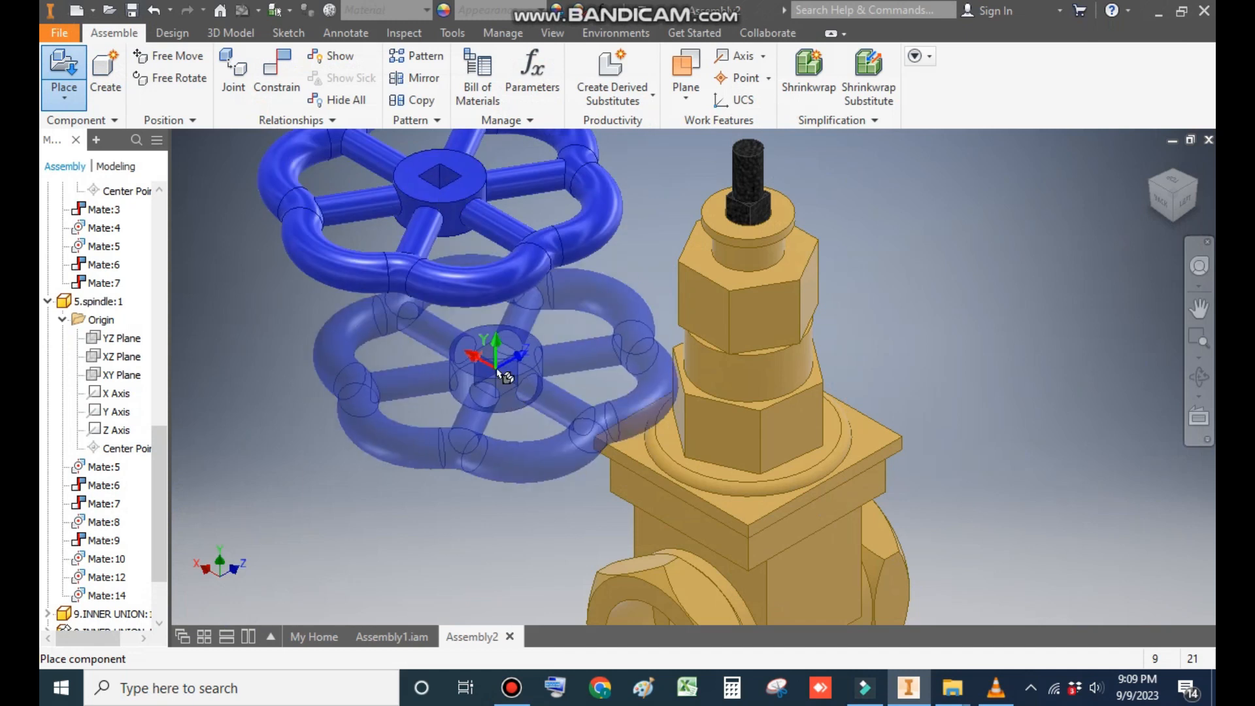
pyautogui.press('Escape')
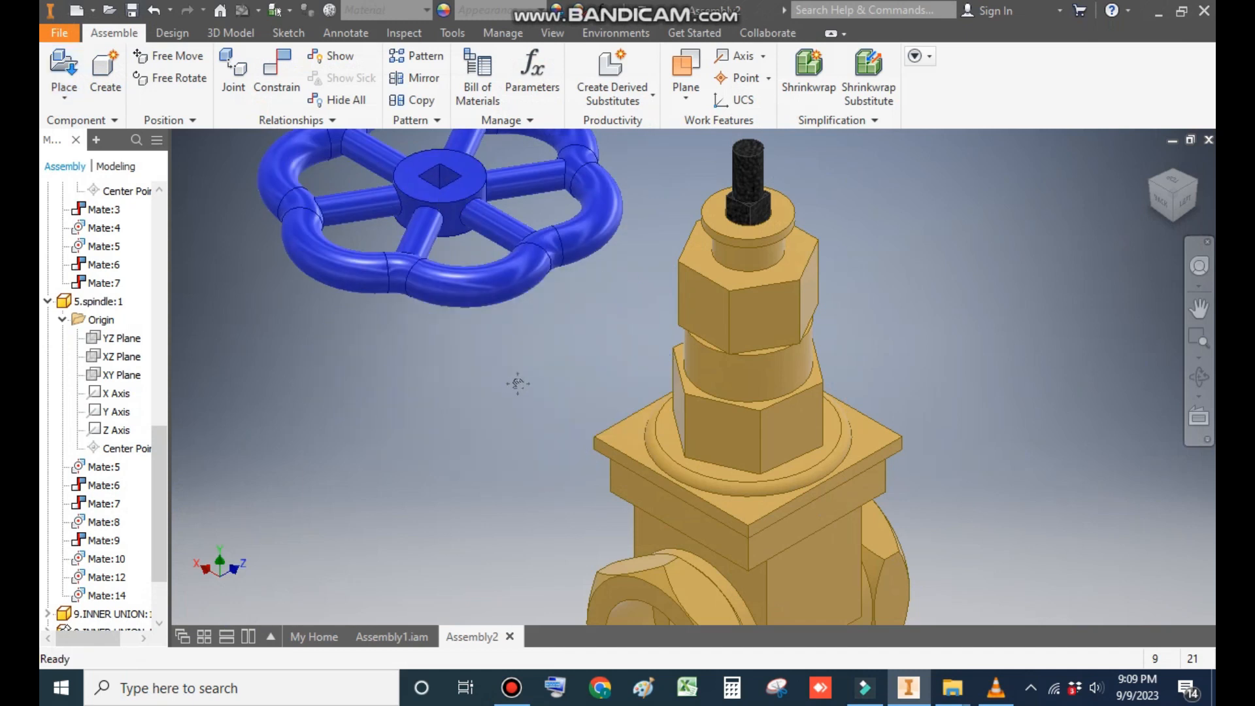
# - Mate an inner side of the handle wheel's square hole to the spindle's square section with 0 mm offset
pyautogui.scroll(2, 518, 384)
pyautogui.click(282, 63)
pyautogui.scroll(-5, 668, 274)
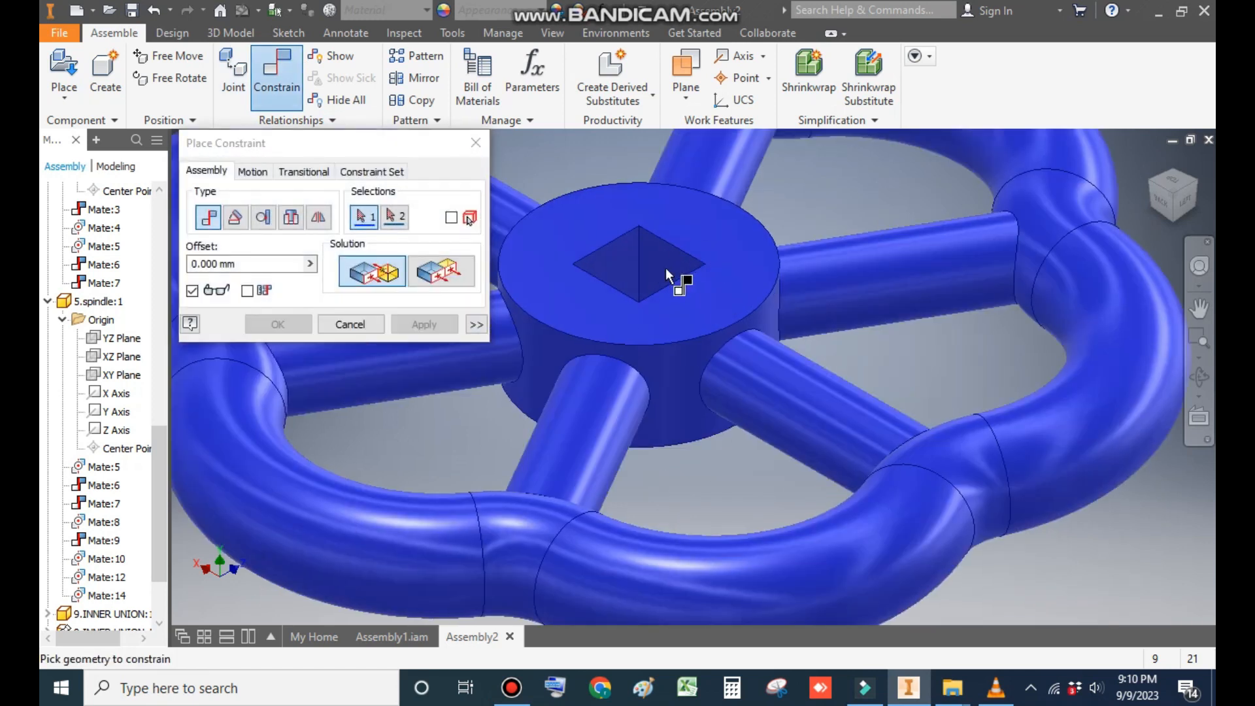
pyautogui.click(667, 275)
pyautogui.scroll(5, 664, 369)
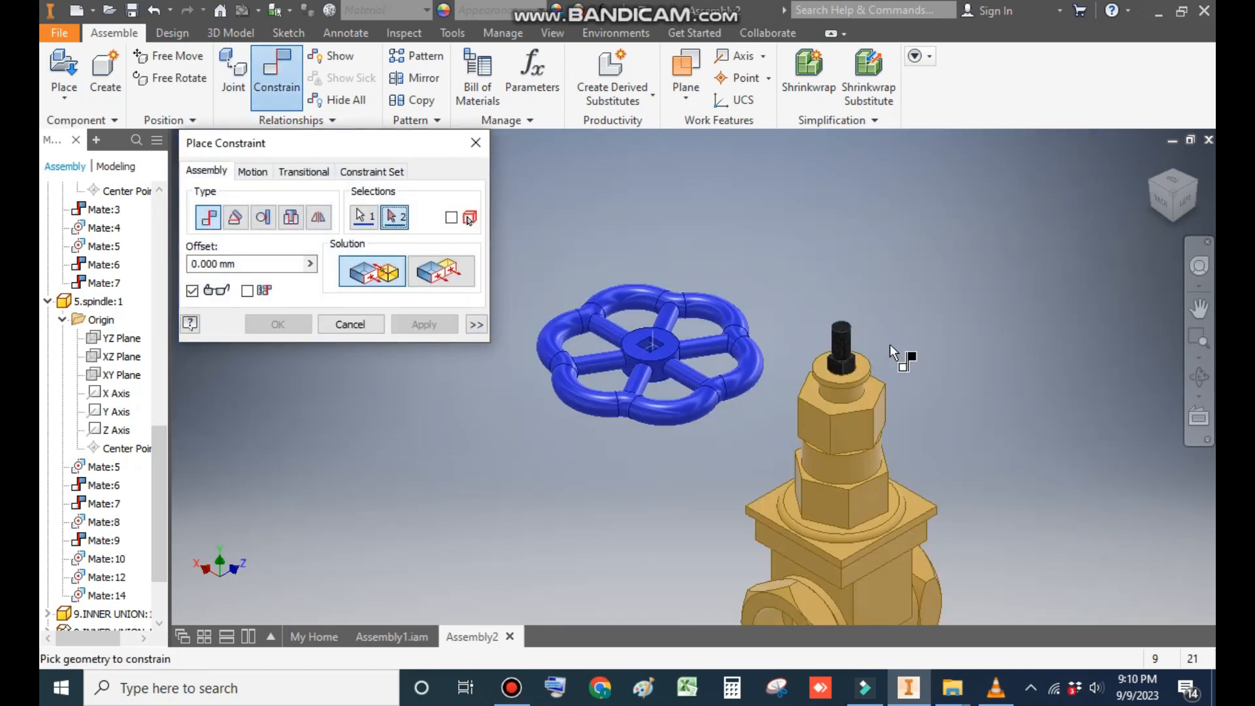
pyautogui.click(1194, 191)
pyautogui.scroll(-4, 673, 322)
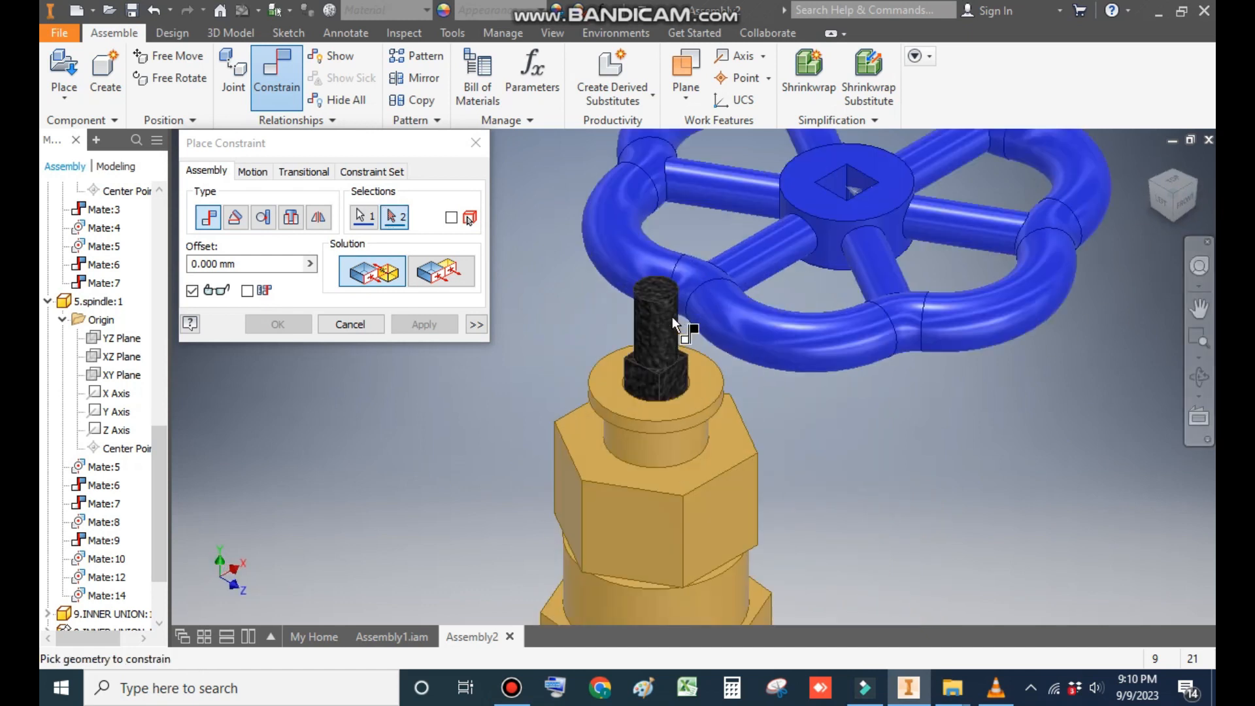
pyautogui.click(680, 386)
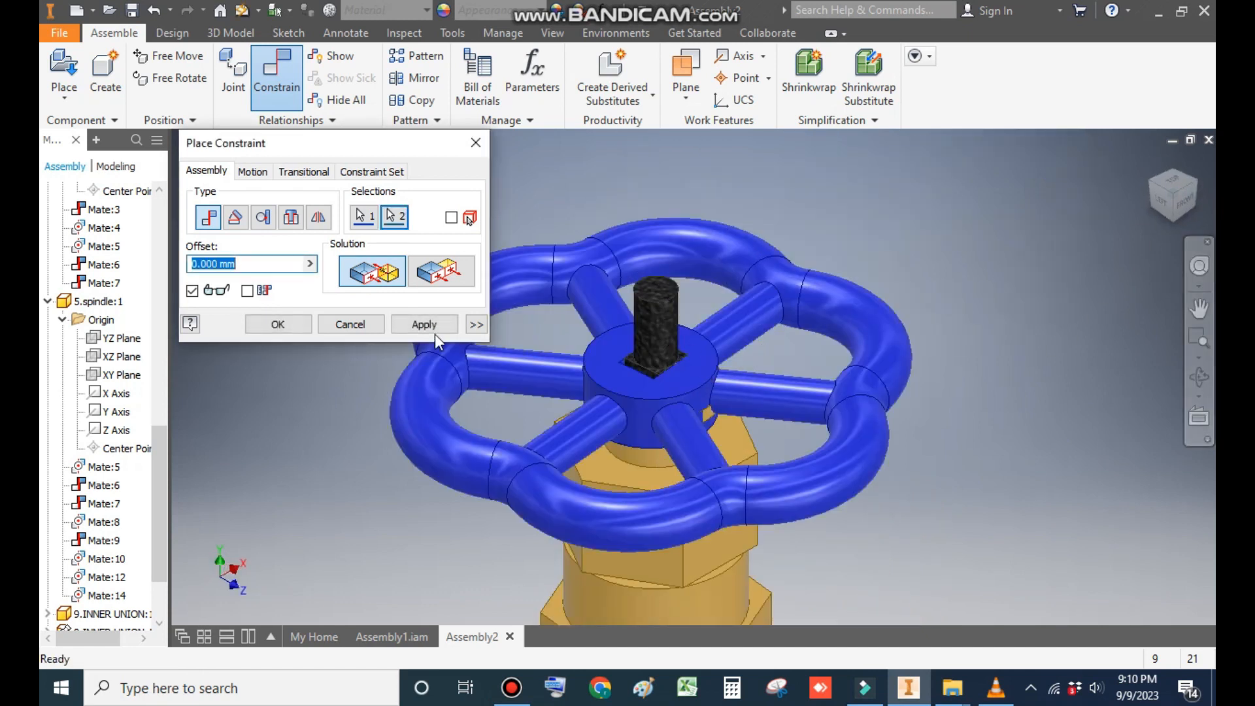
pyautogui.click(433, 327)
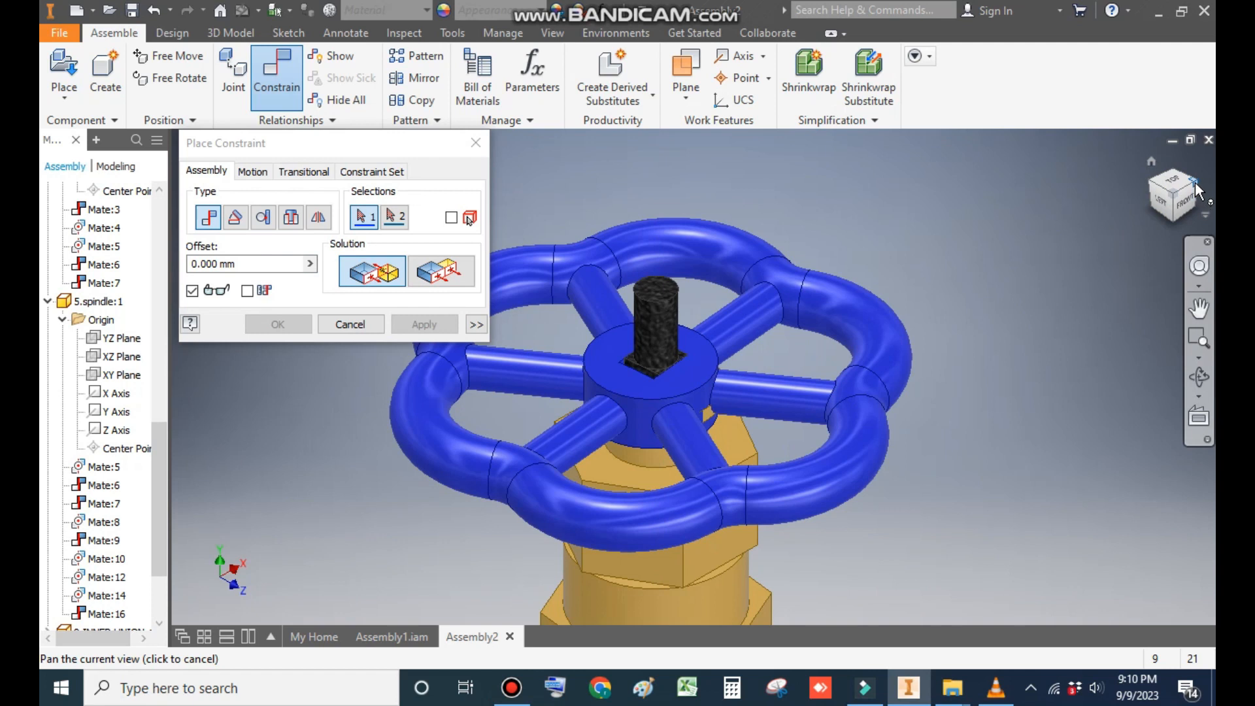
# - Mate a second inner face of the handle wheel's square hole to the matching face of the spindle's square section with 0 mm offset
pyautogui.click(1196, 191)
pyautogui.scroll(-5, 785, 281)
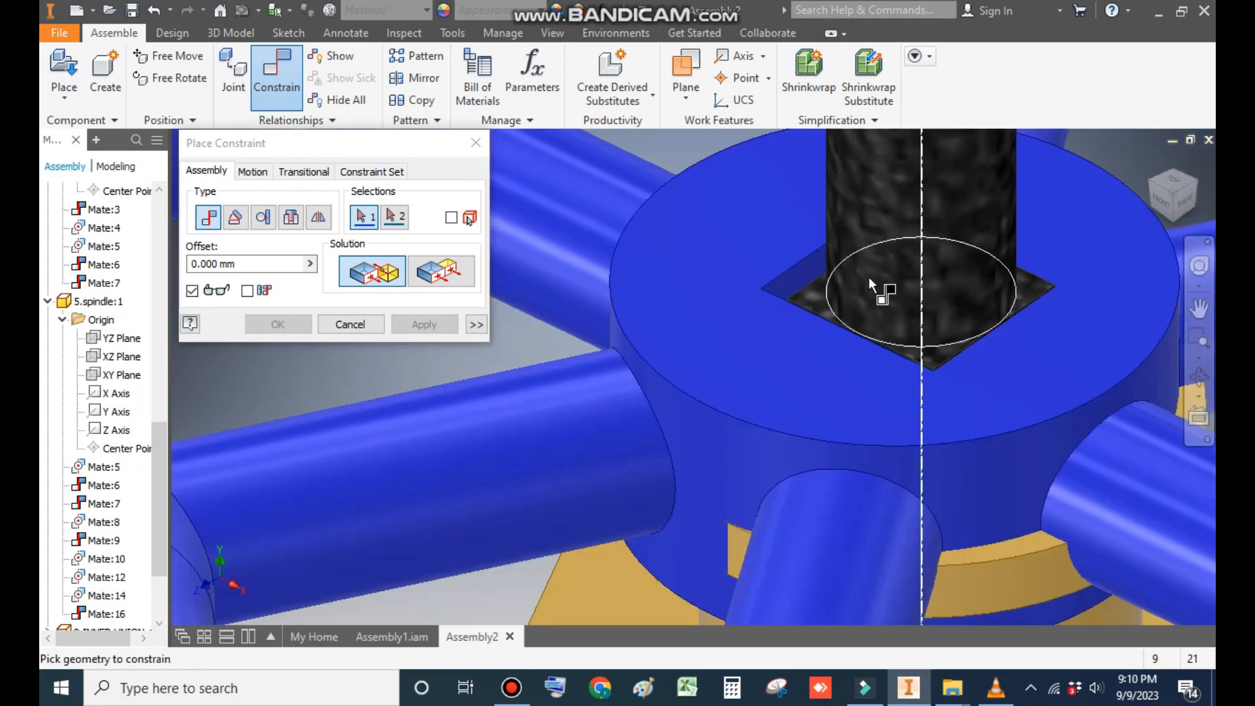
pyautogui.click(814, 286)
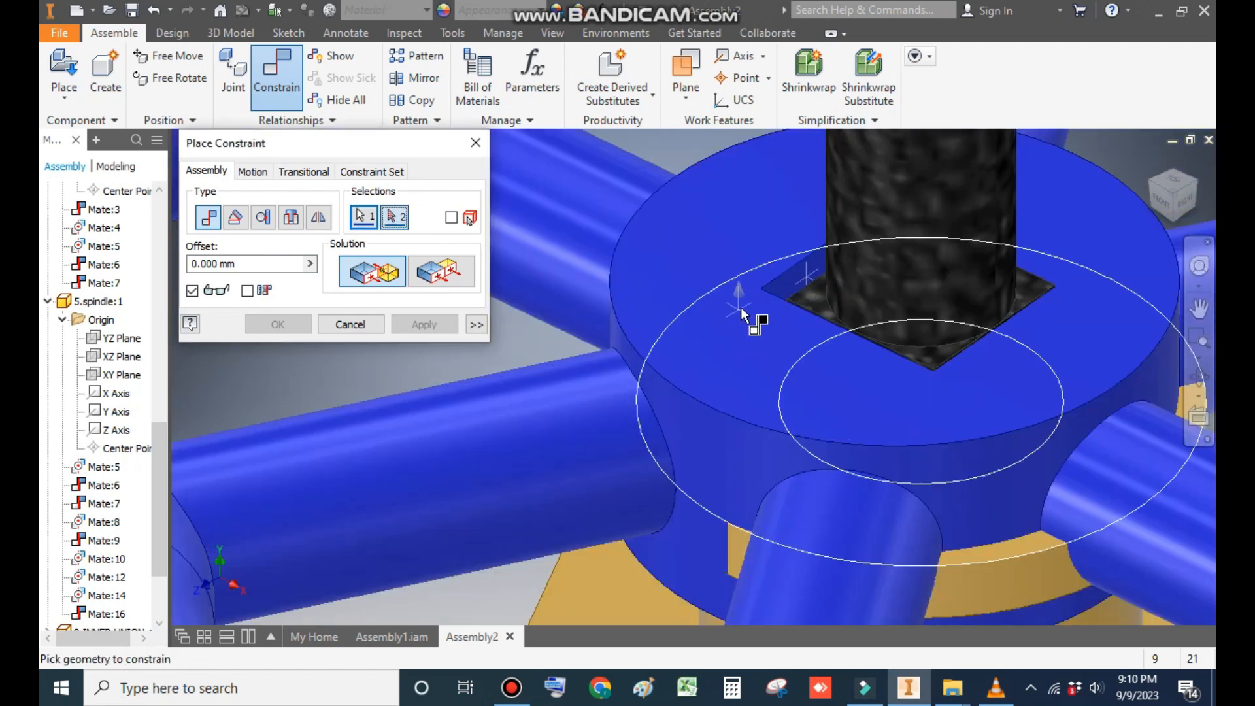
pyautogui.press('super')
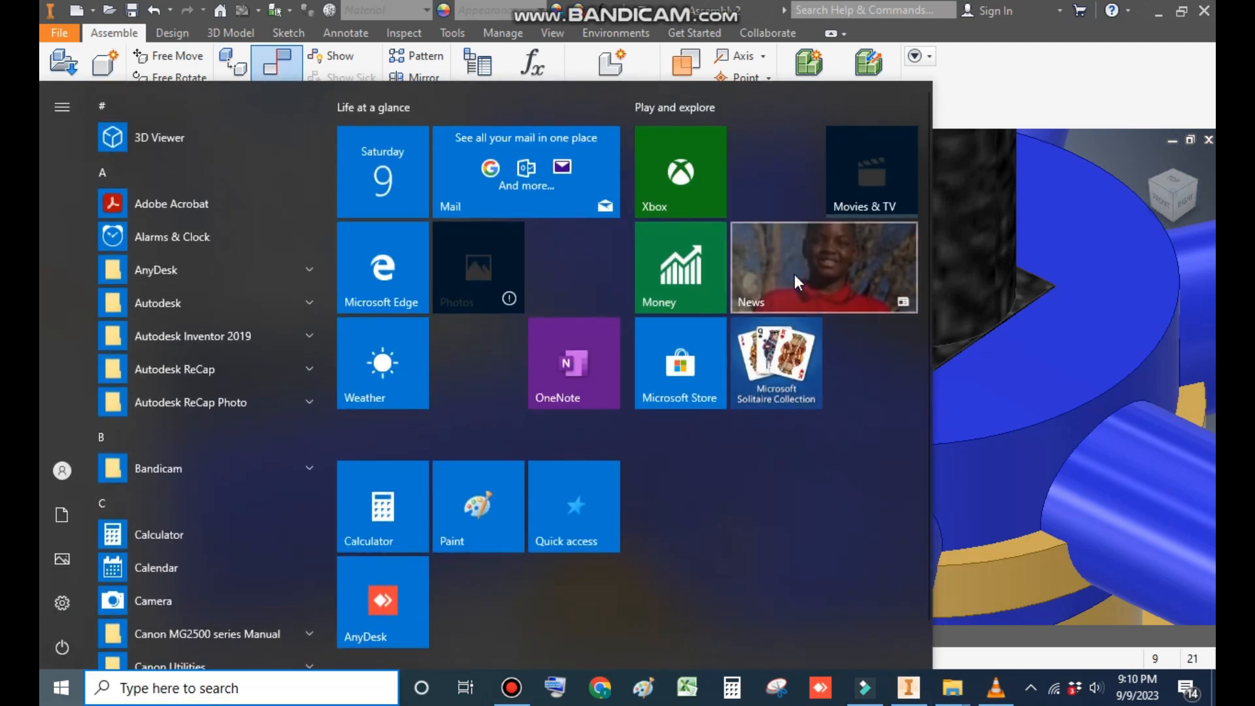
pyautogui.press('super')
pyautogui.scroll(5, 824, 307)
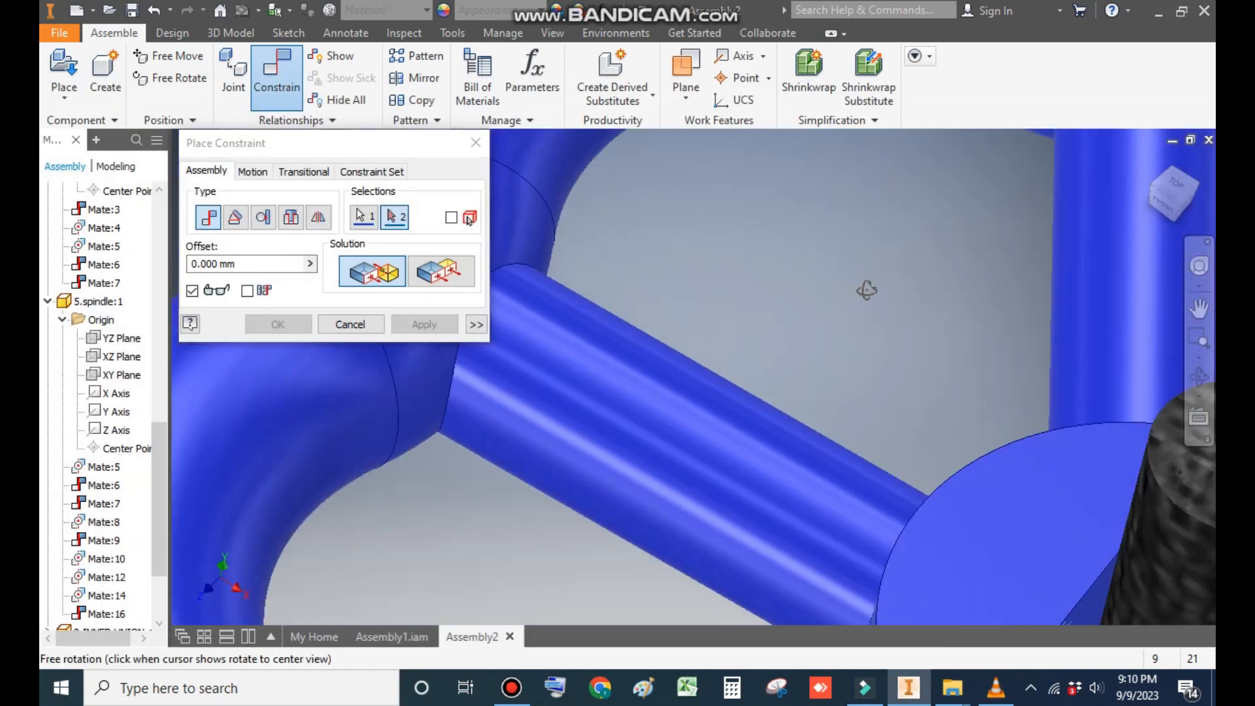
pyautogui.keyDown('shift'); pyautogui.moveTo(958, 378); pyautogui.dragTo(990, 390, button='middle'); pyautogui.keyUp('shift')
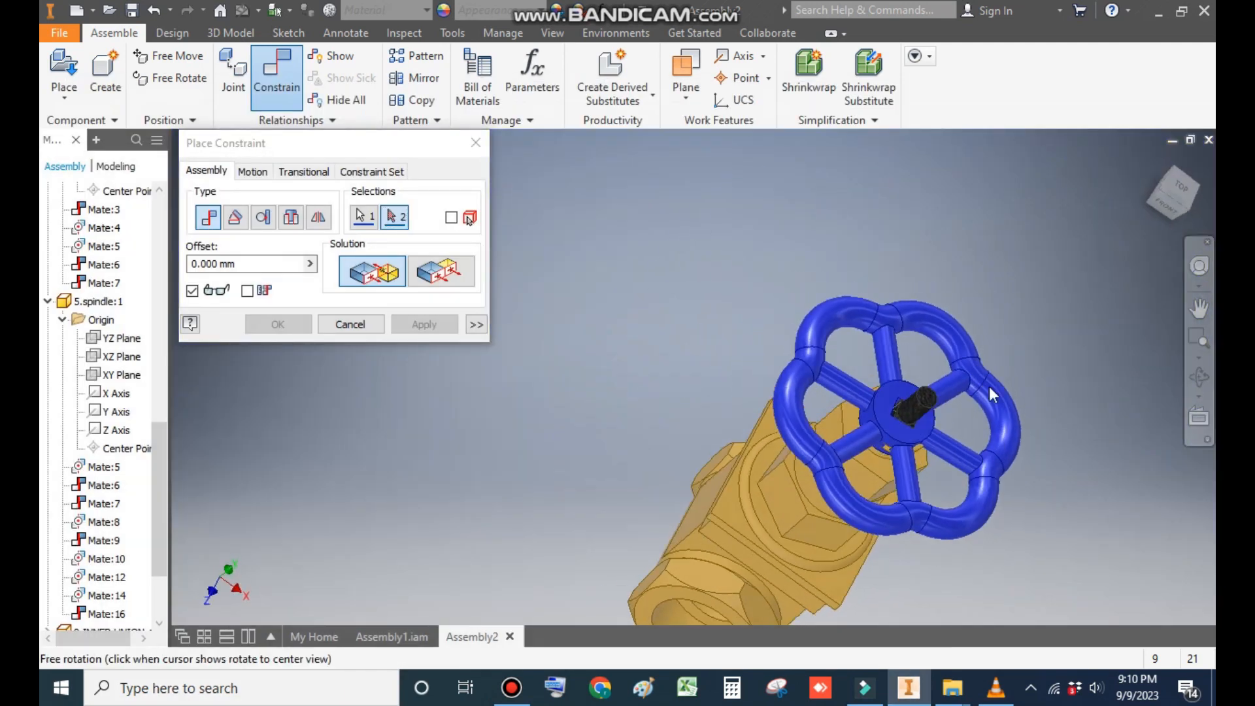
pyautogui.scroll(-8, 905, 412)
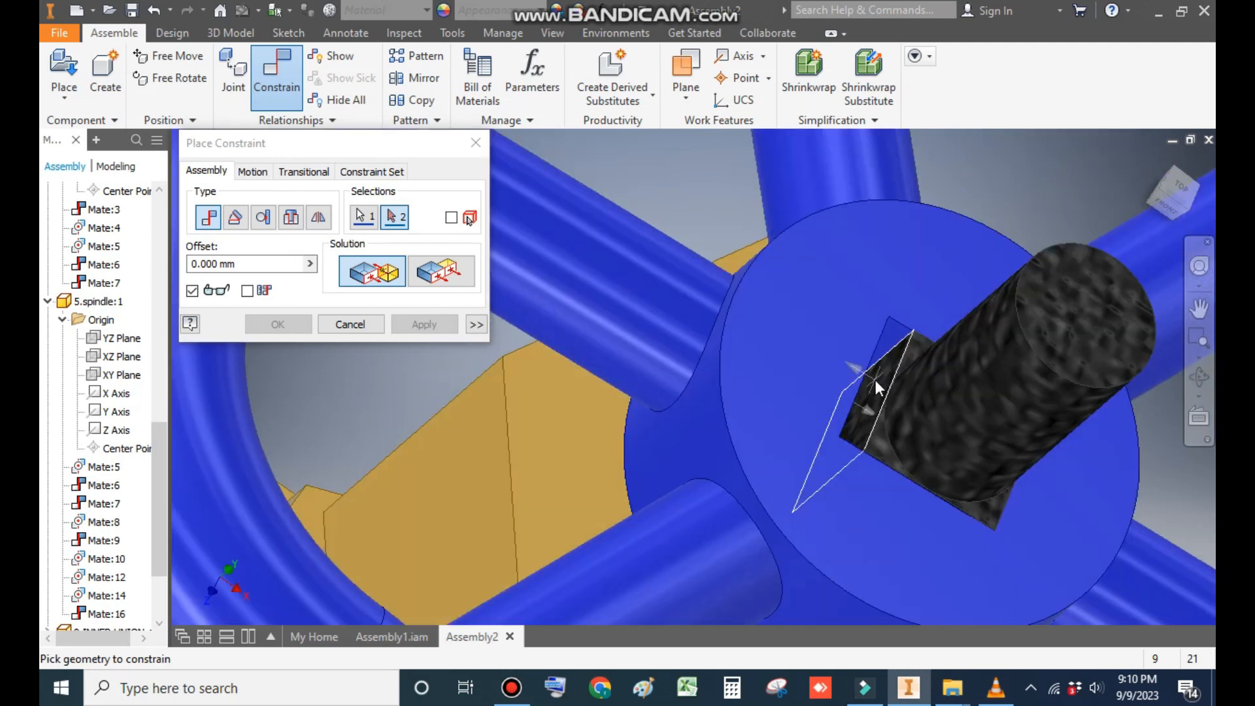
pyautogui.click(876, 380)
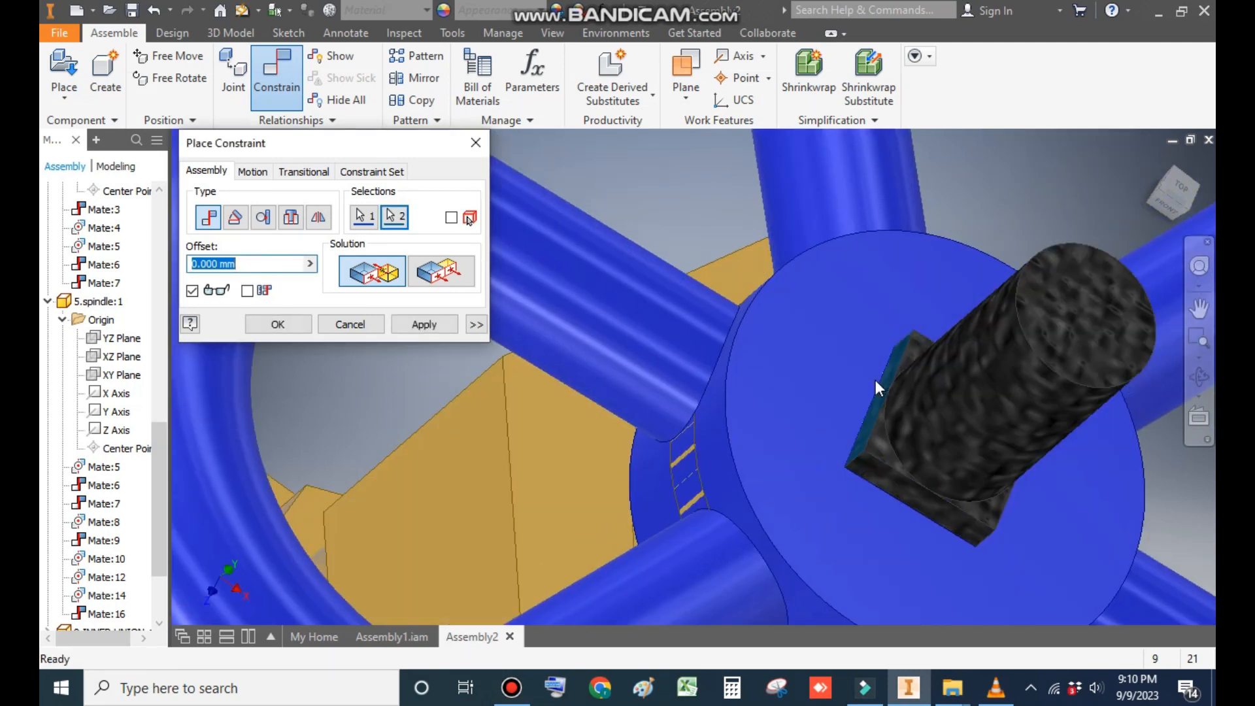
pyautogui.click(406, 325)
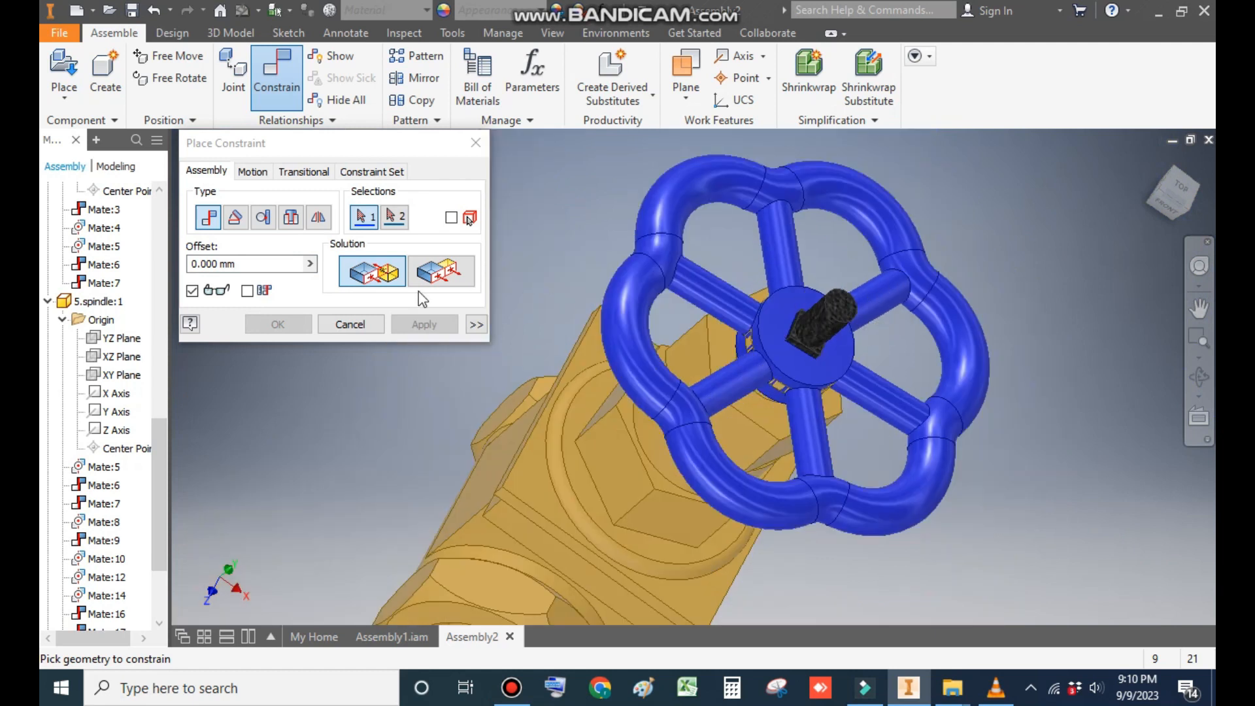
pyautogui.click(354, 327)
pyautogui.moveTo(1080, 250); pyautogui.dragTo(1029, 224, button='middle')
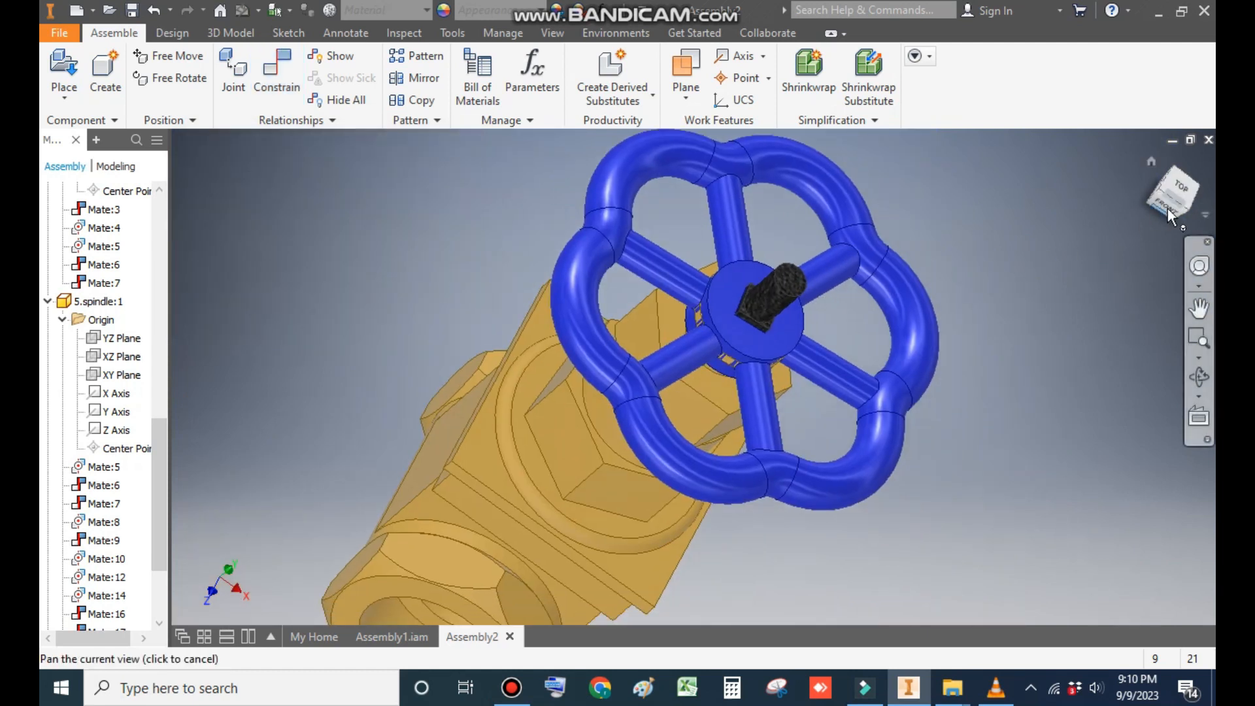
pyautogui.click(1152, 161)
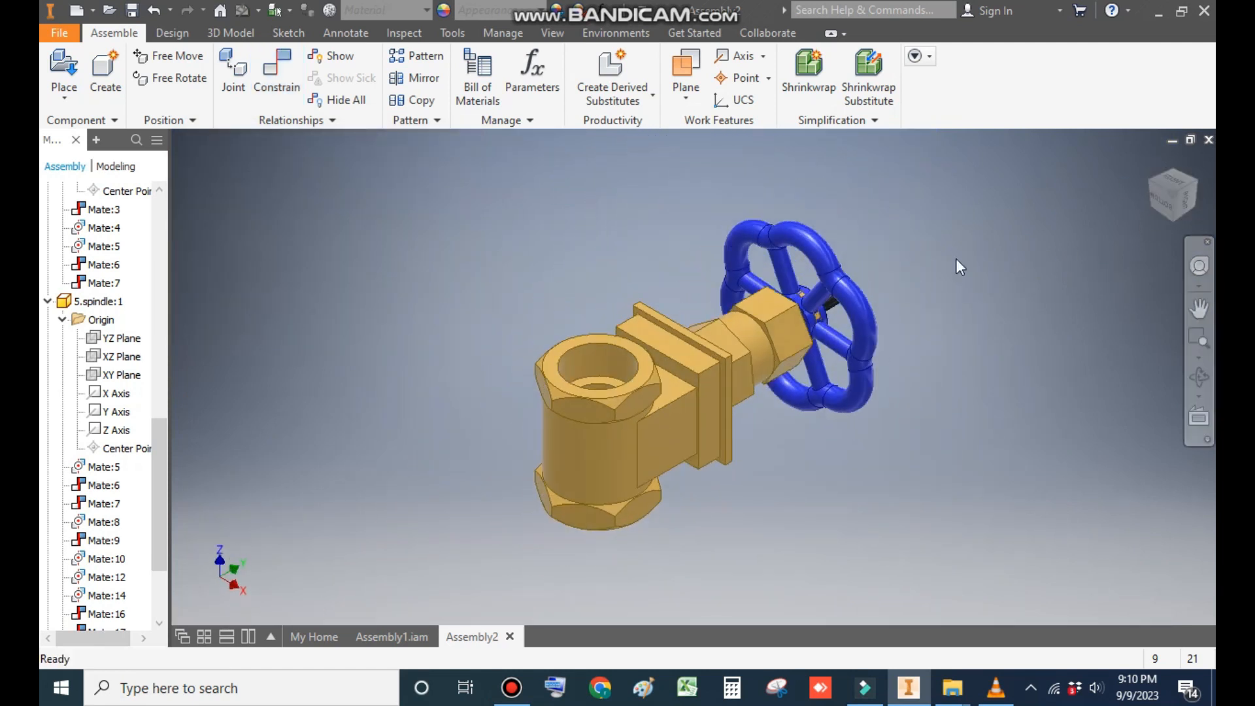
pyautogui.keyDown('shift'); pyautogui.moveTo(1015, 339); pyautogui.dragTo(642, 350, button='middle'); pyautogui.keyUp('shift')
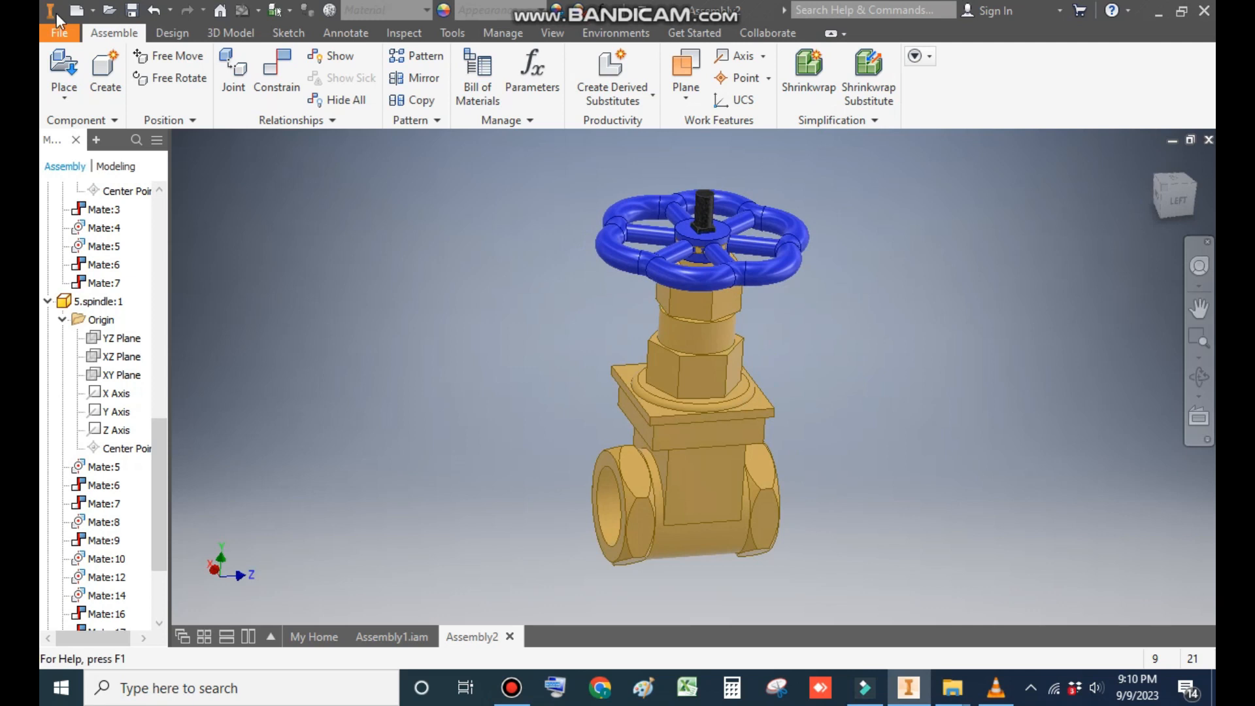
# - Place one instance of the 8.NUT part from the gate valve 2 folder in empty space beside the handle wheel
pyautogui.click(74, 66)
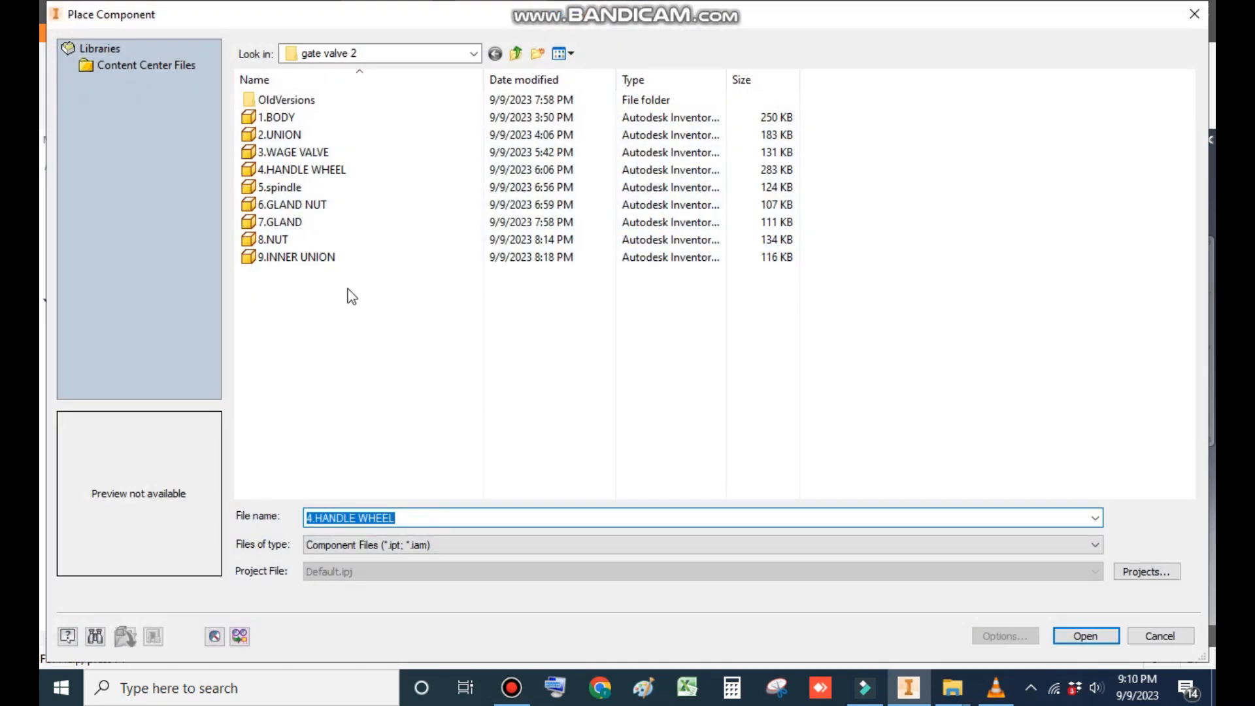
pyautogui.click(296, 241)
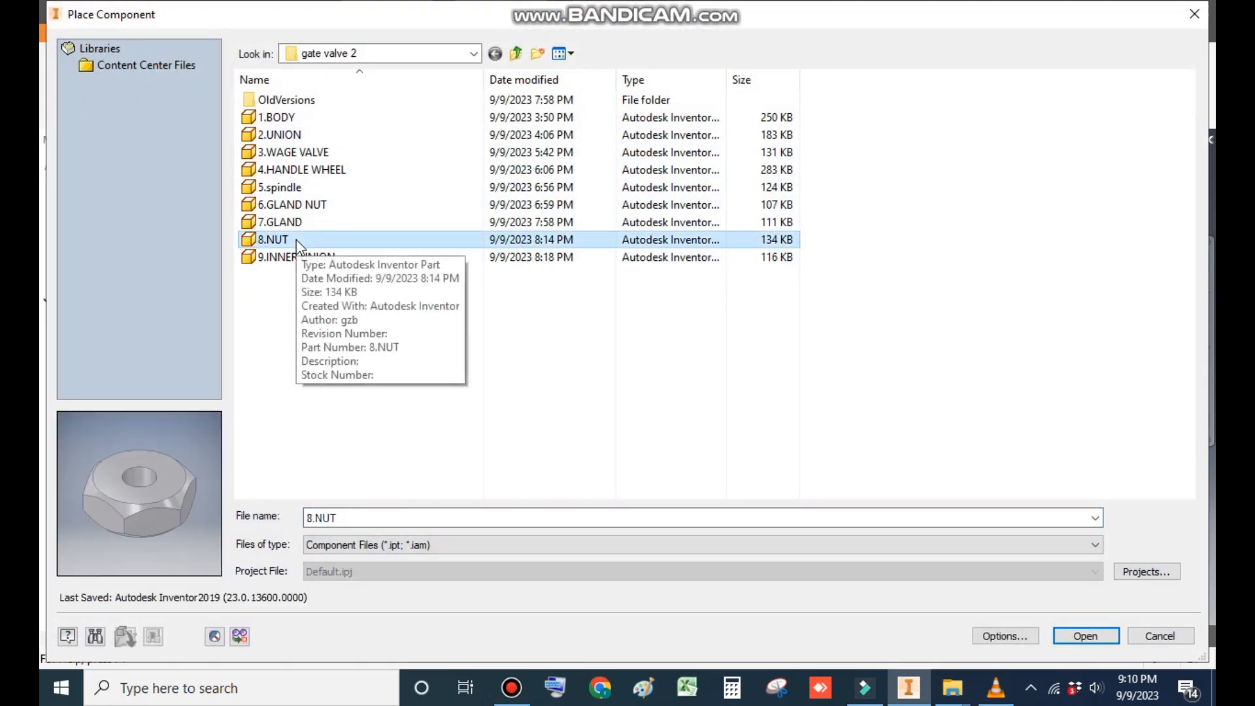
pyautogui.click(1085, 637)
pyautogui.click(553, 186)
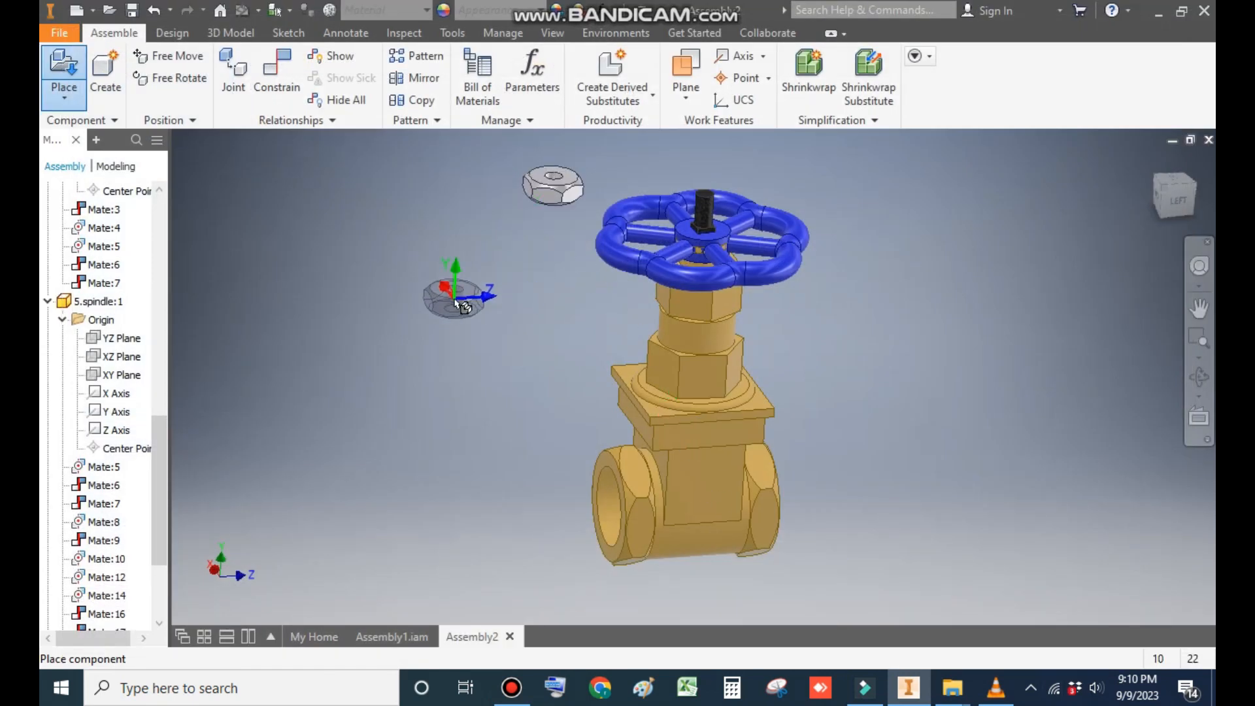
# - Mate the nut's hole axis to the spindle's axis with 0 mm offset
pyautogui.click(281, 69)
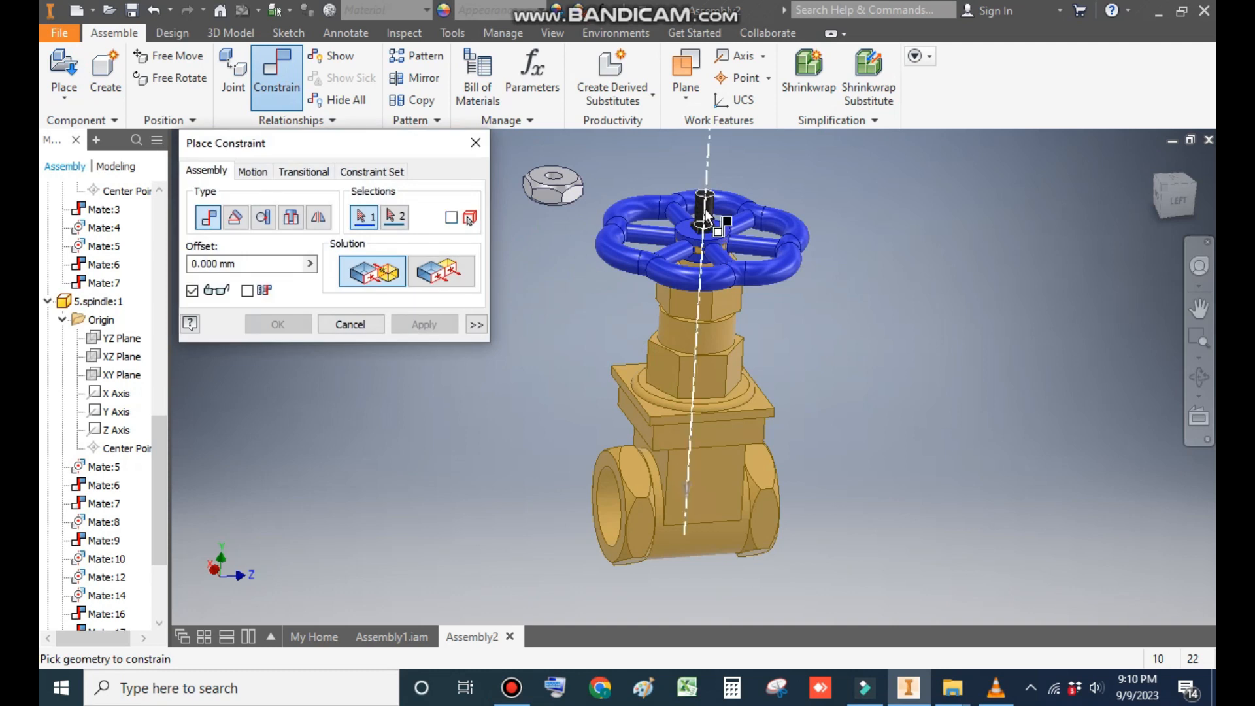
pyautogui.scroll(3, 707, 215)
pyautogui.scroll(-2, 746, 239)
pyautogui.click(750, 243)
pyautogui.scroll(-2, 750, 244)
pyautogui.scroll(4, 713, 183)
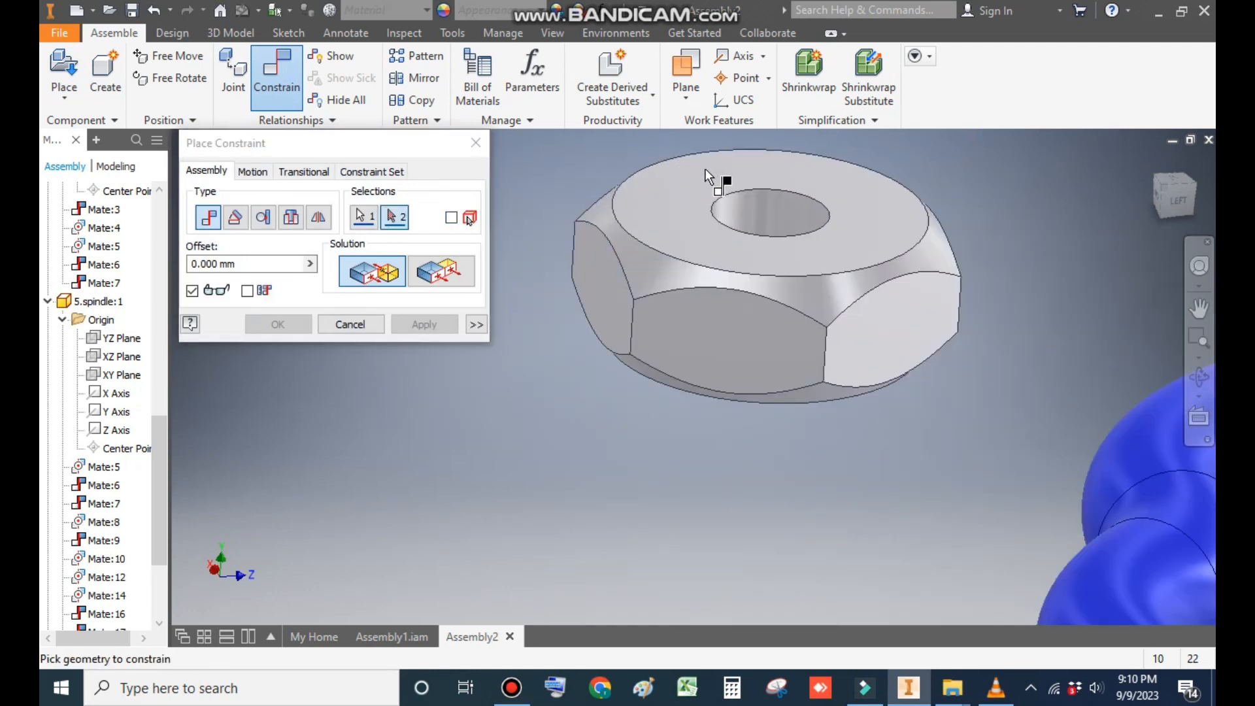
pyautogui.click(752, 201)
pyautogui.scroll(-3, 699, 216)
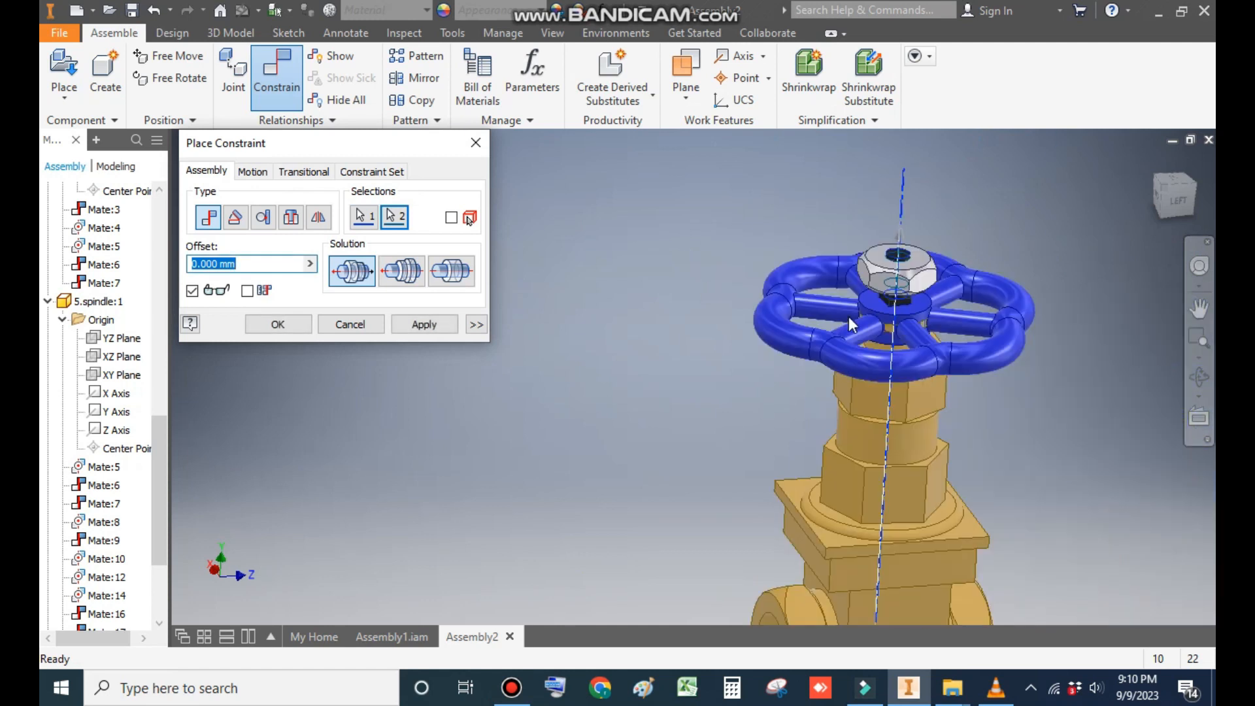
pyautogui.click(451, 327)
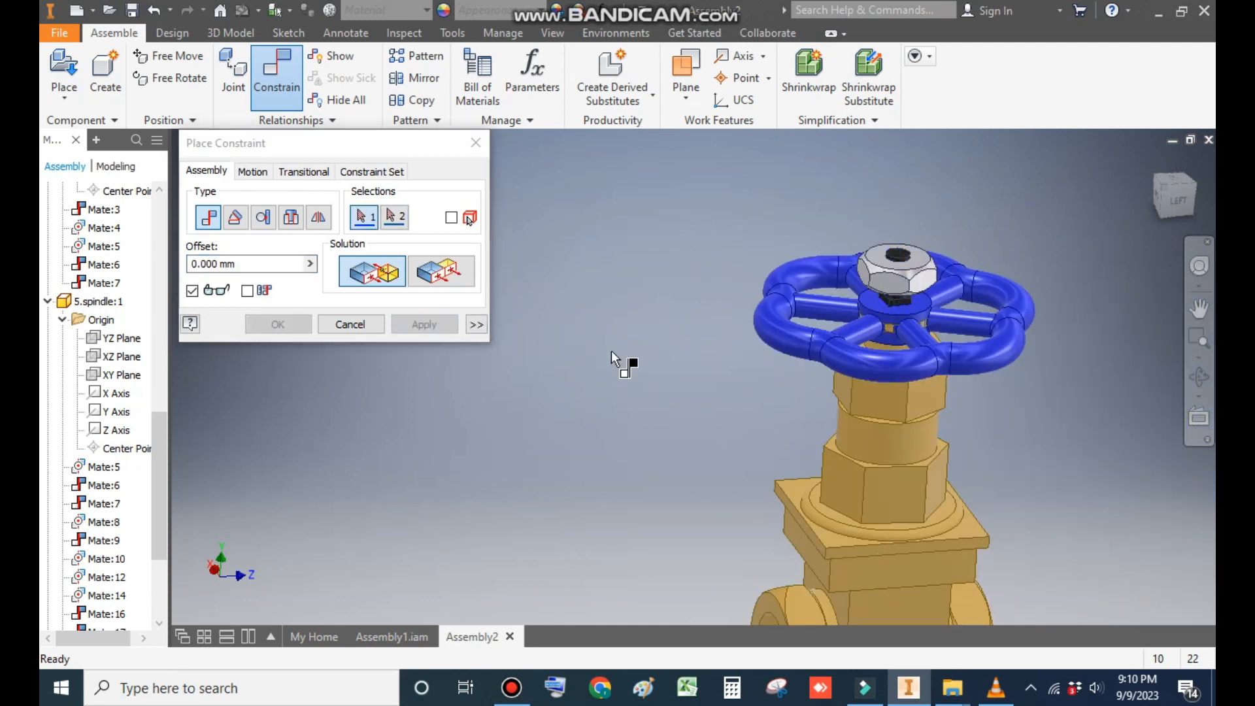
# - Mate the nut's underside to the top face of the handle wheel's hub with 0 mm offset
pyautogui.scroll(3, 911, 317)
pyautogui.click(952, 316)
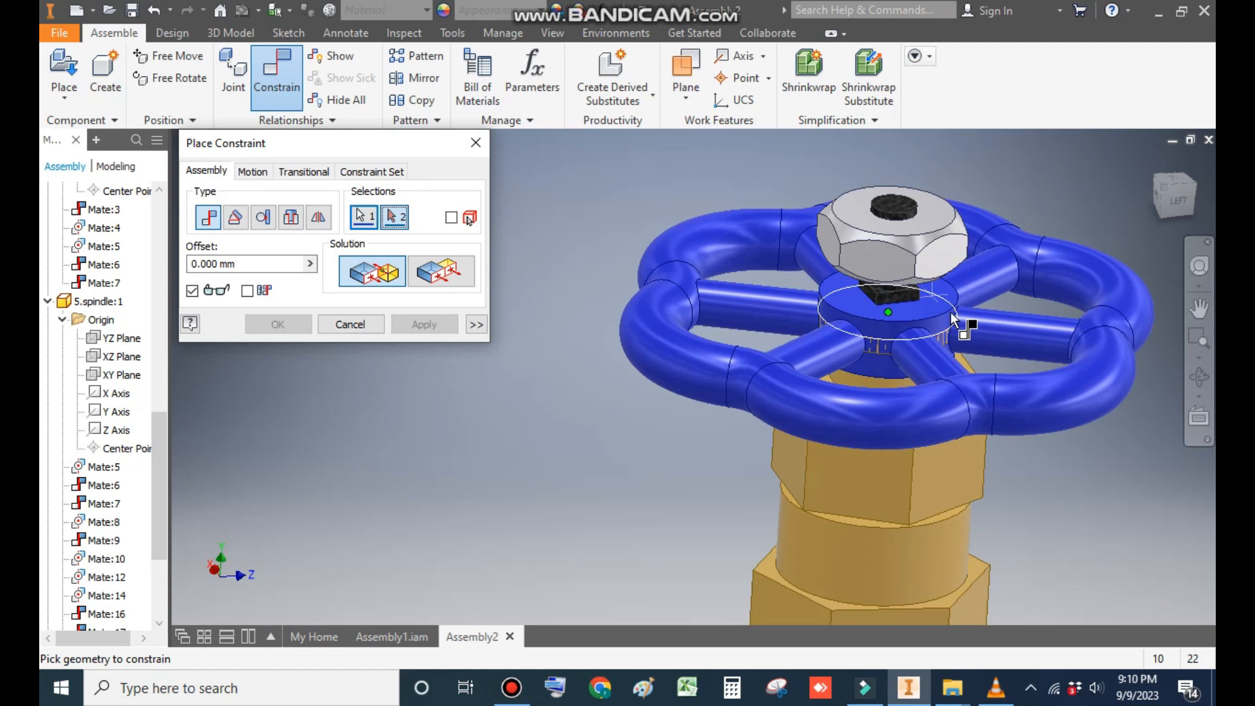
pyautogui.keyDown('shift'); pyautogui.moveTo(956, 309); pyautogui.dragTo(970, 263, button='middle'); pyautogui.keyUp('shift')
pyautogui.scroll(3, 910, 195)
pyautogui.scroll(3, 911, 197)
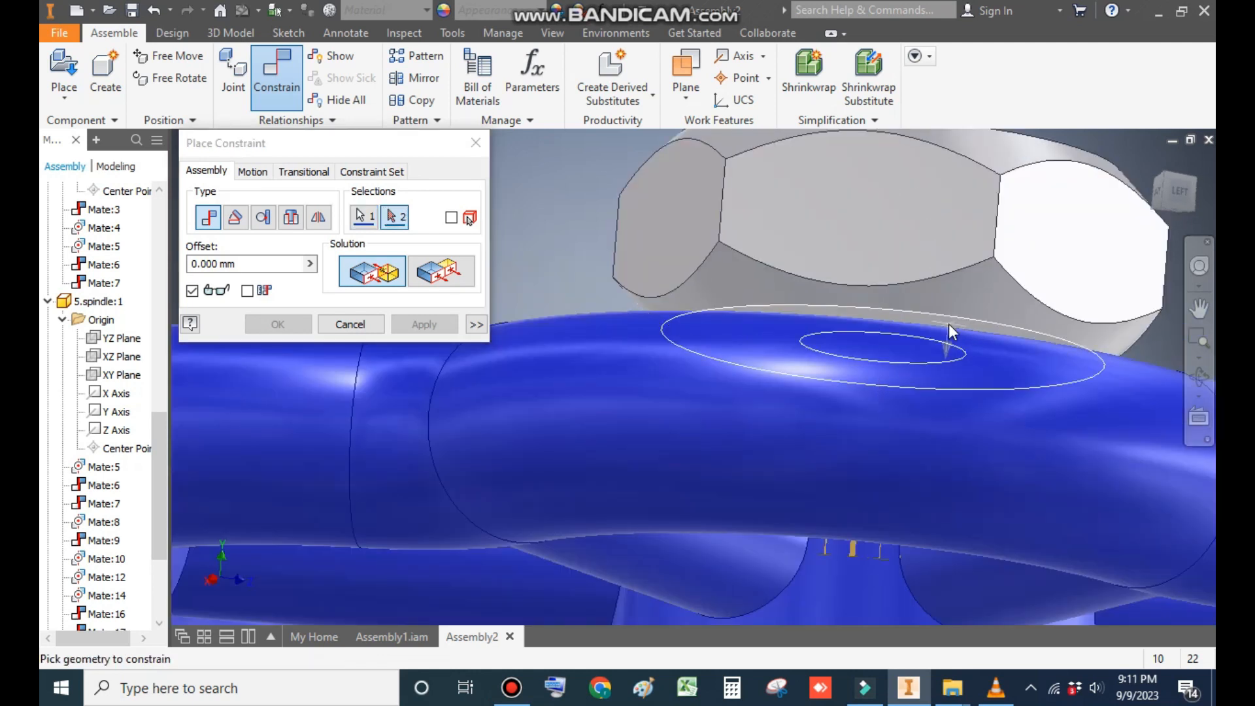
pyautogui.click(948, 323)
pyautogui.scroll(-4, 939, 310)
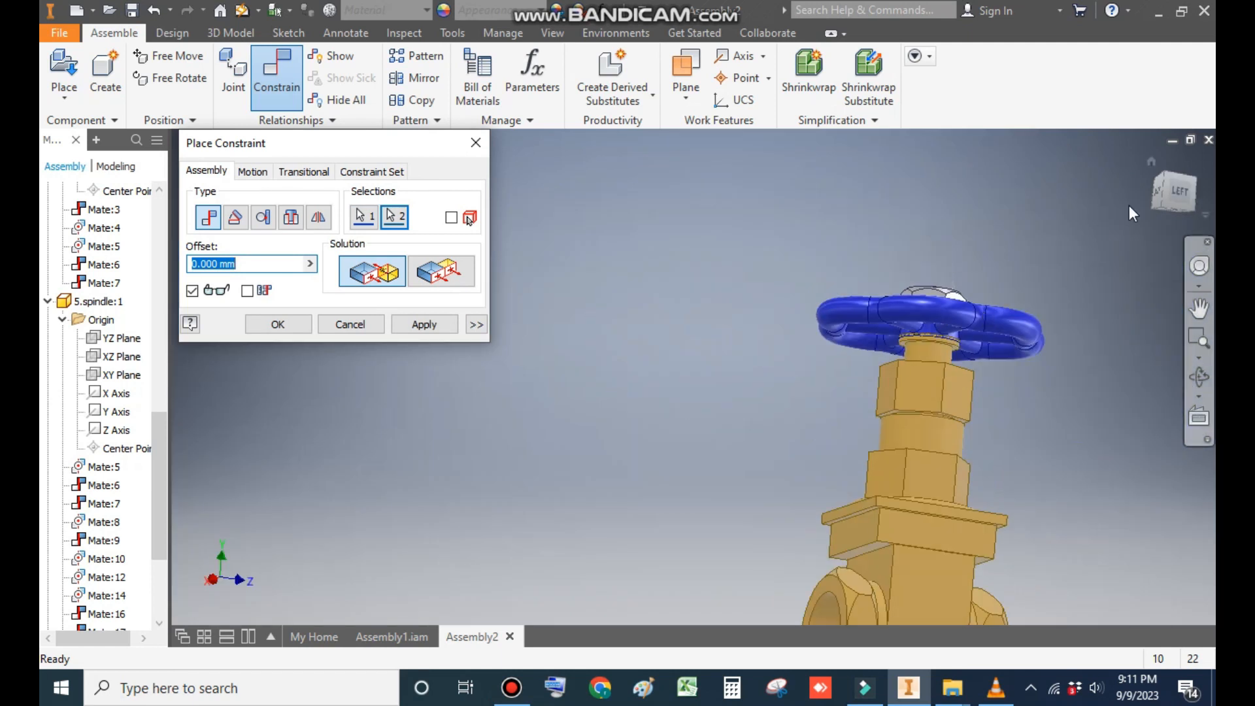
pyautogui.click(1163, 175)
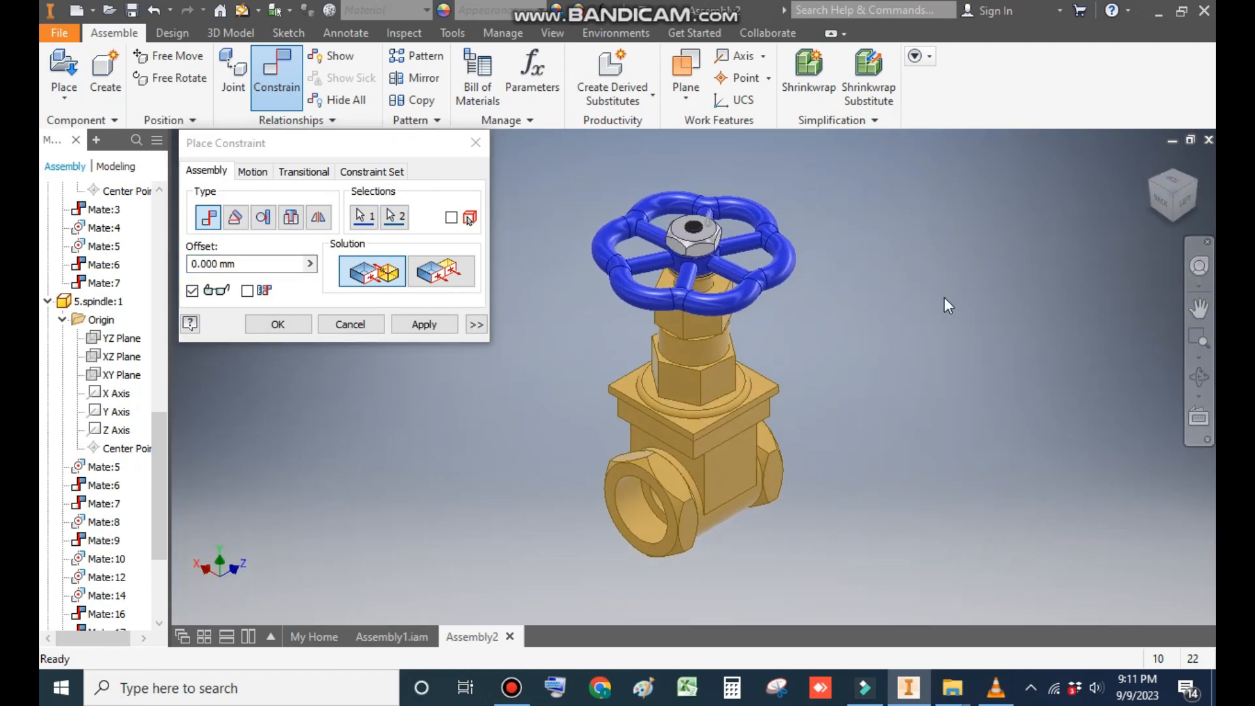
pyautogui.click(432, 324)
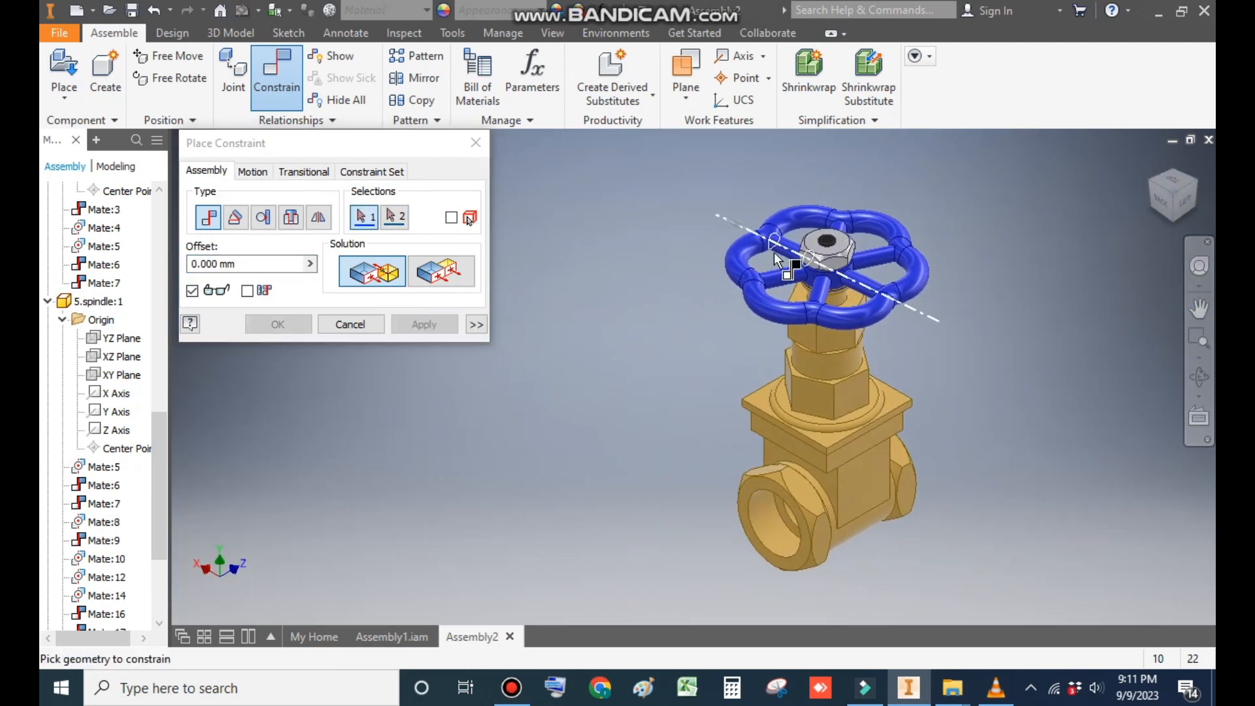
pyautogui.scroll(2, 908, 229)
pyautogui.click(476, 142)
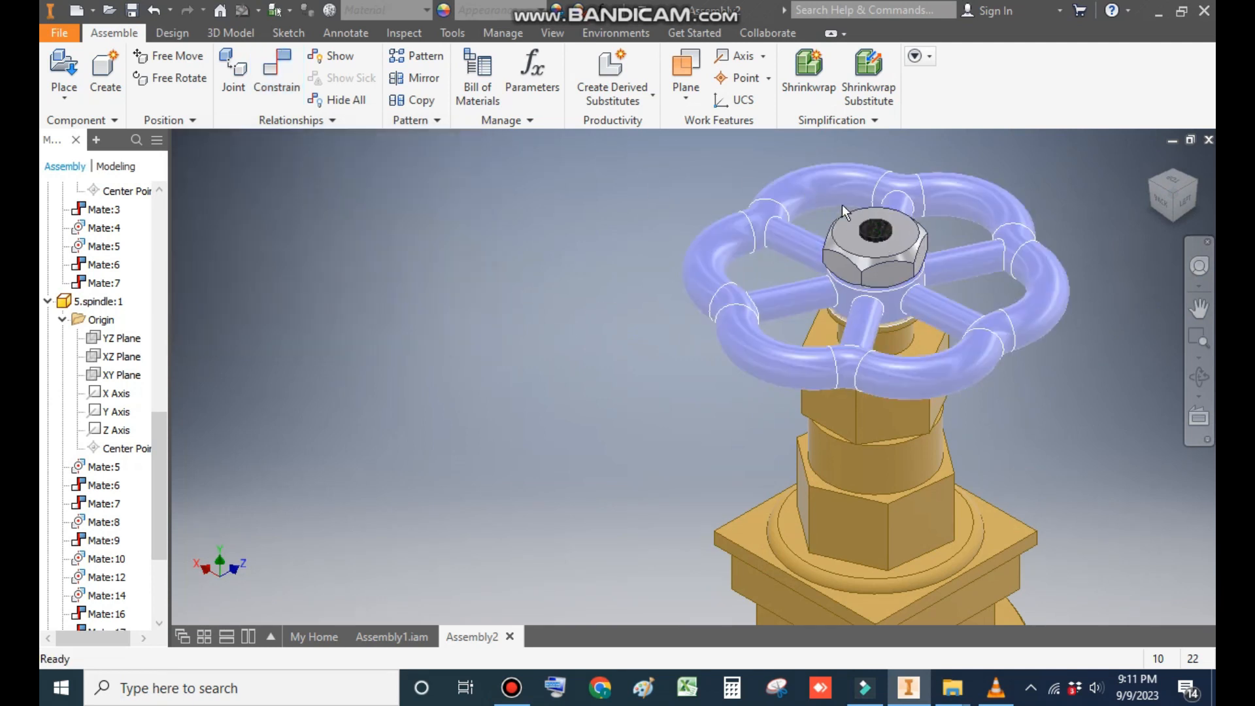
# - Slide the nut and handle wheel together up along the spindle, clear of the gland
pyautogui.moveTo(869, 254); pyautogui.dragTo(912, 134)
pyautogui.scroll(-3, 933, 268)
pyautogui.moveTo(942, 269); pyautogui.dragTo(983, 348, button='middle')
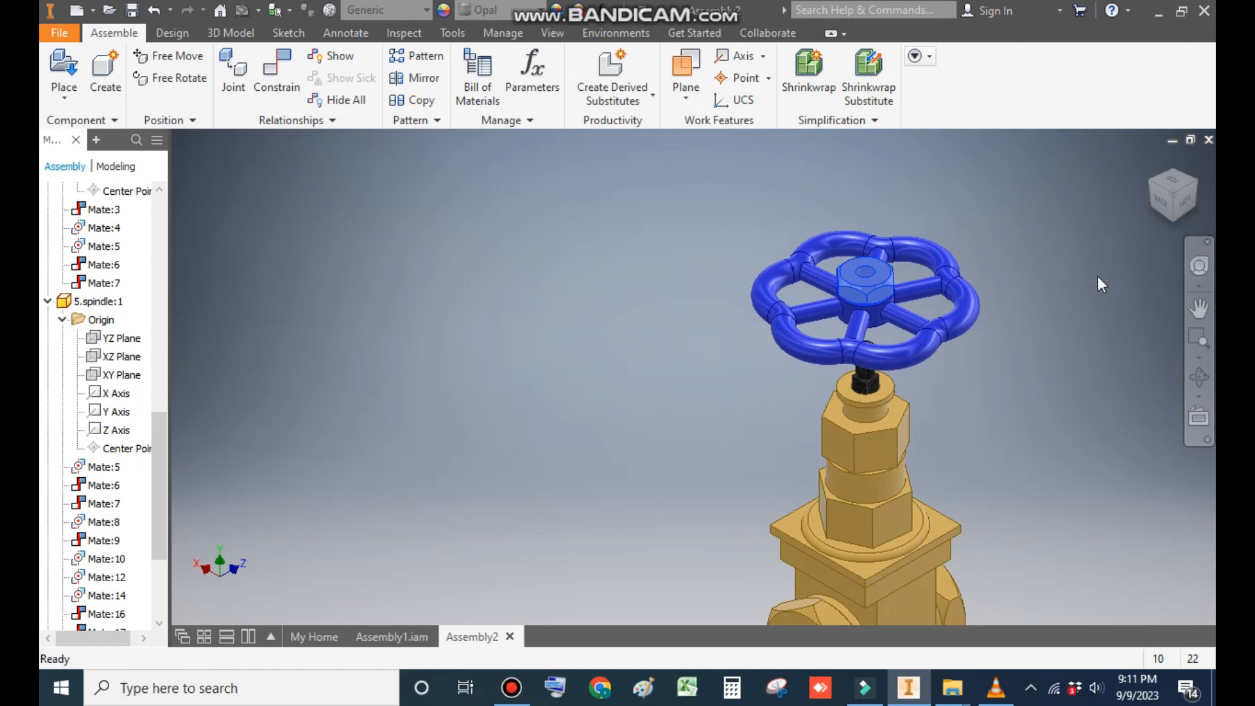
pyautogui.click(1018, 361)
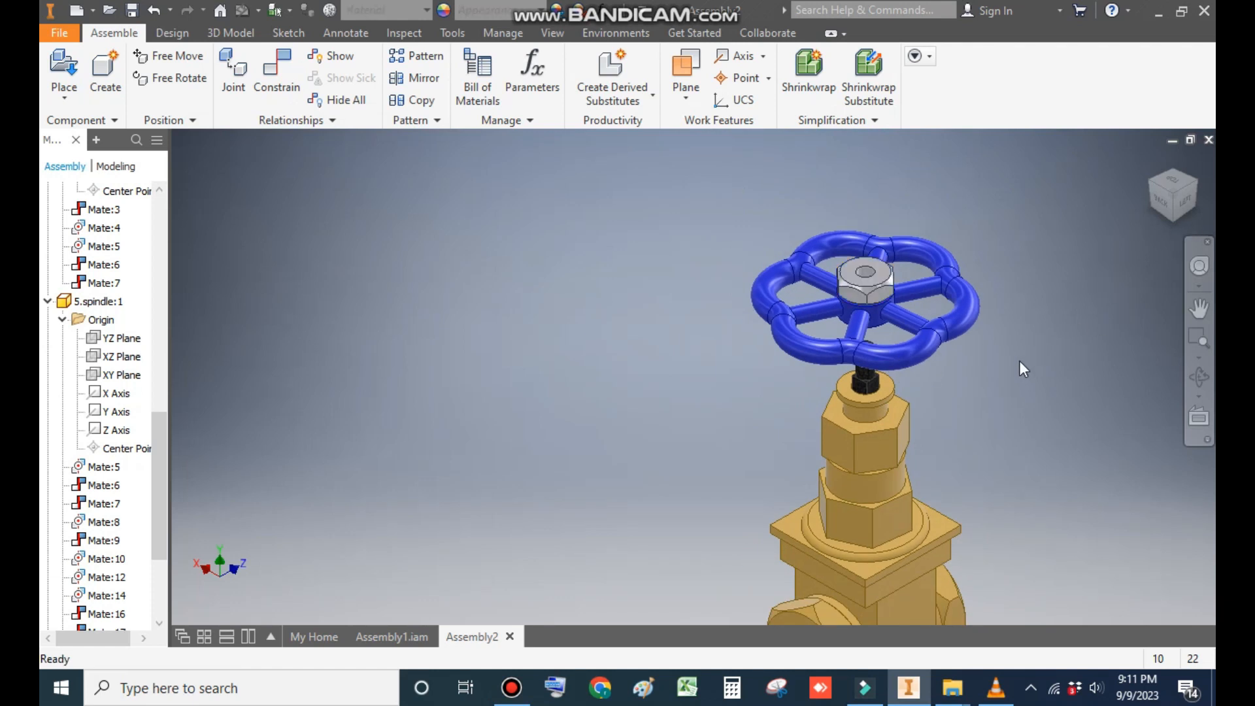
# - Mate the underside of the handle wheel's hub to the gland's top face with 0 mm offset
pyautogui.keyDown('shift'); pyautogui.moveTo(1067, 445); pyautogui.dragTo(1075, 331, button='middle'); pyautogui.keyUp('shift')
pyautogui.click(278, 76)
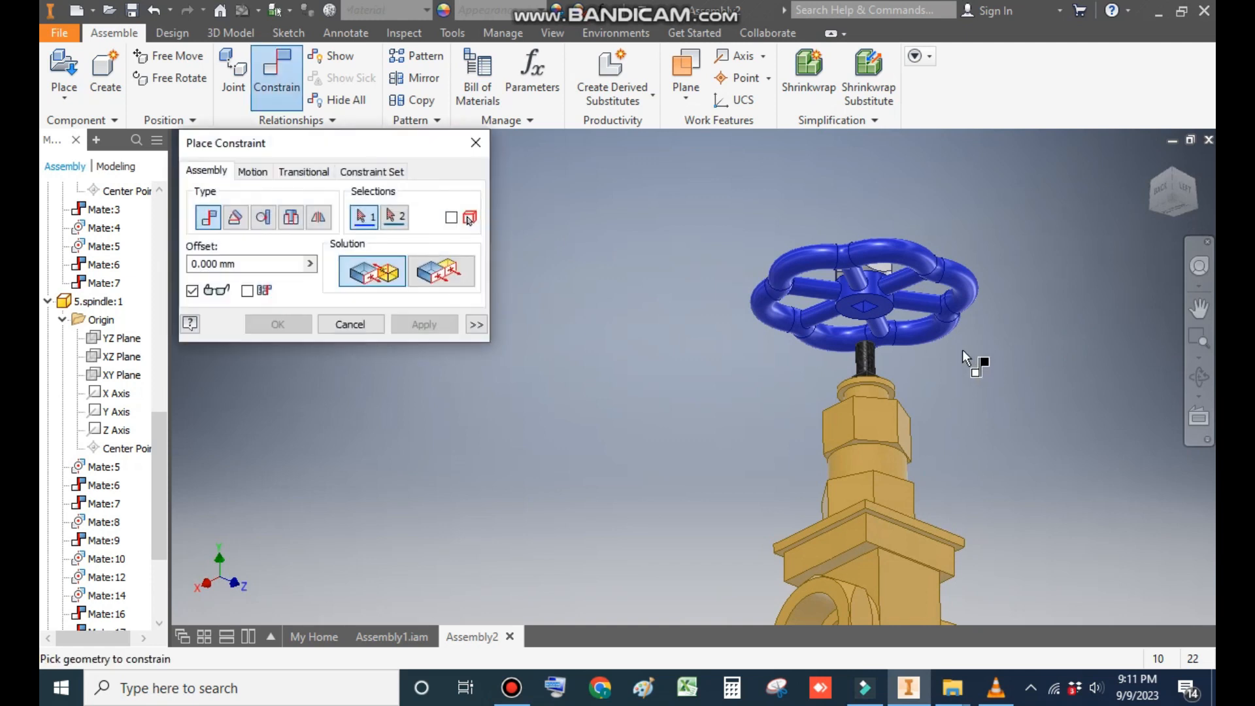
pyautogui.scroll(3, 963, 349)
pyautogui.click(905, 312)
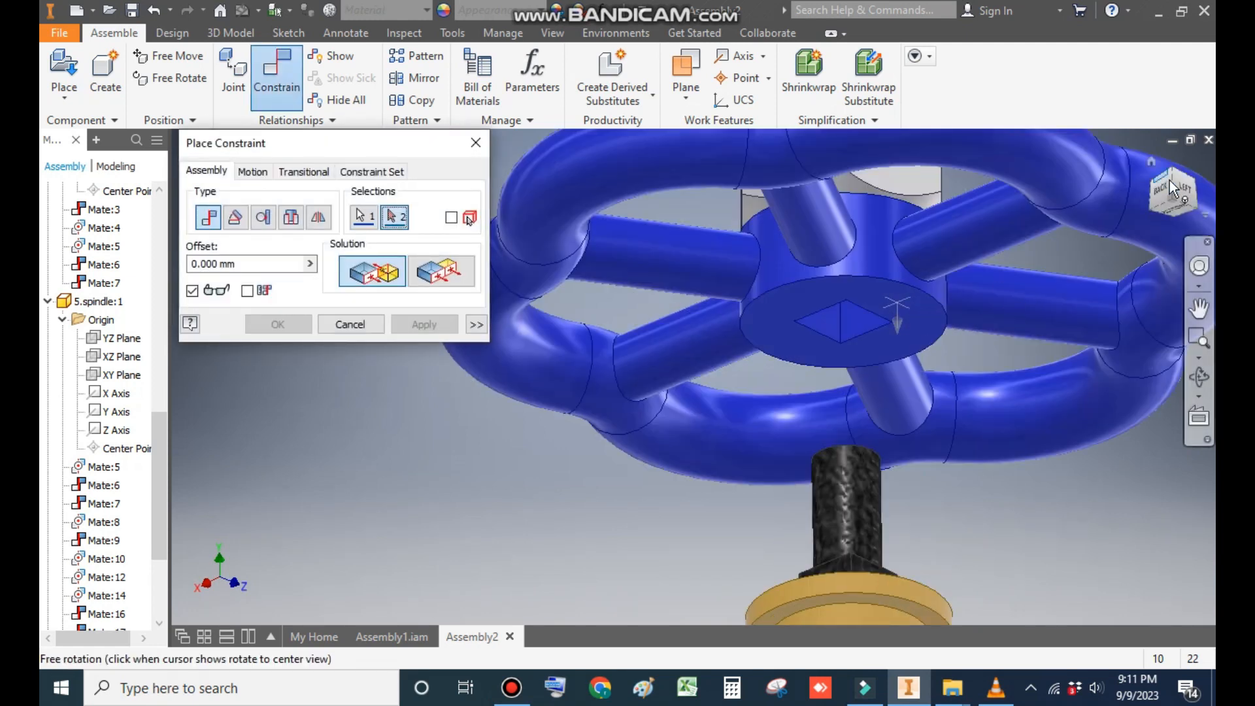
pyautogui.click(1179, 203)
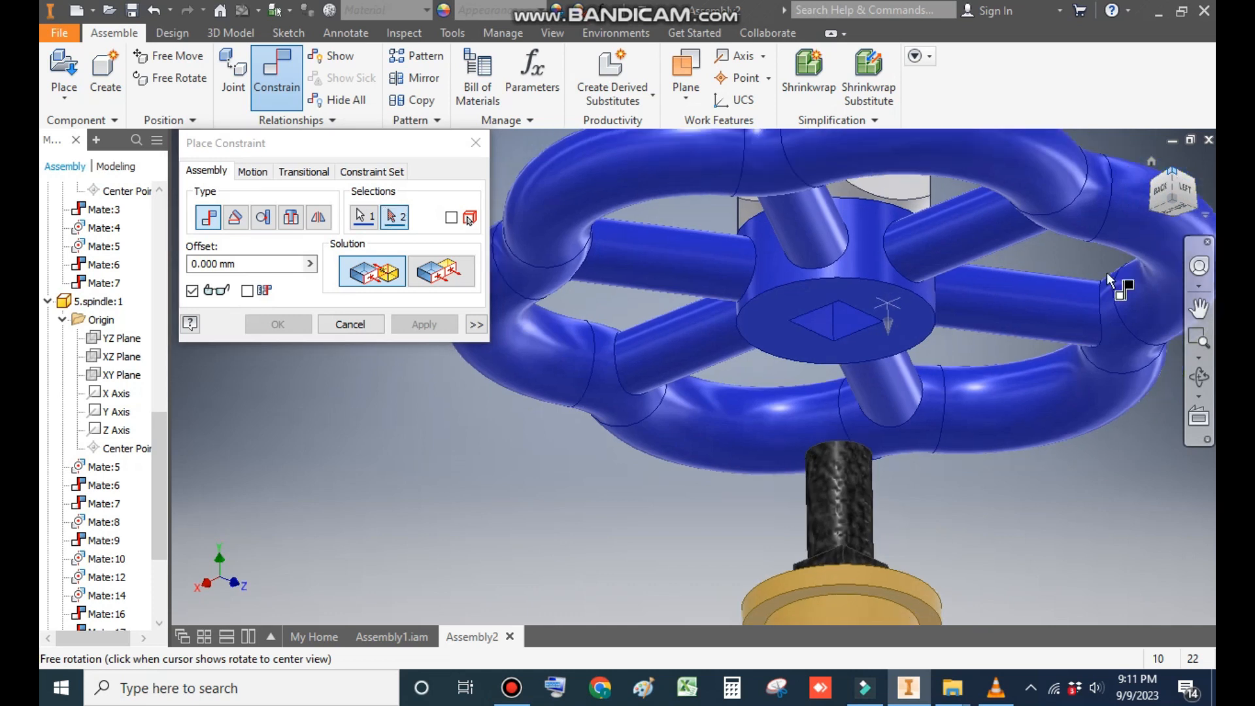
pyautogui.scroll(5, 716, 333)
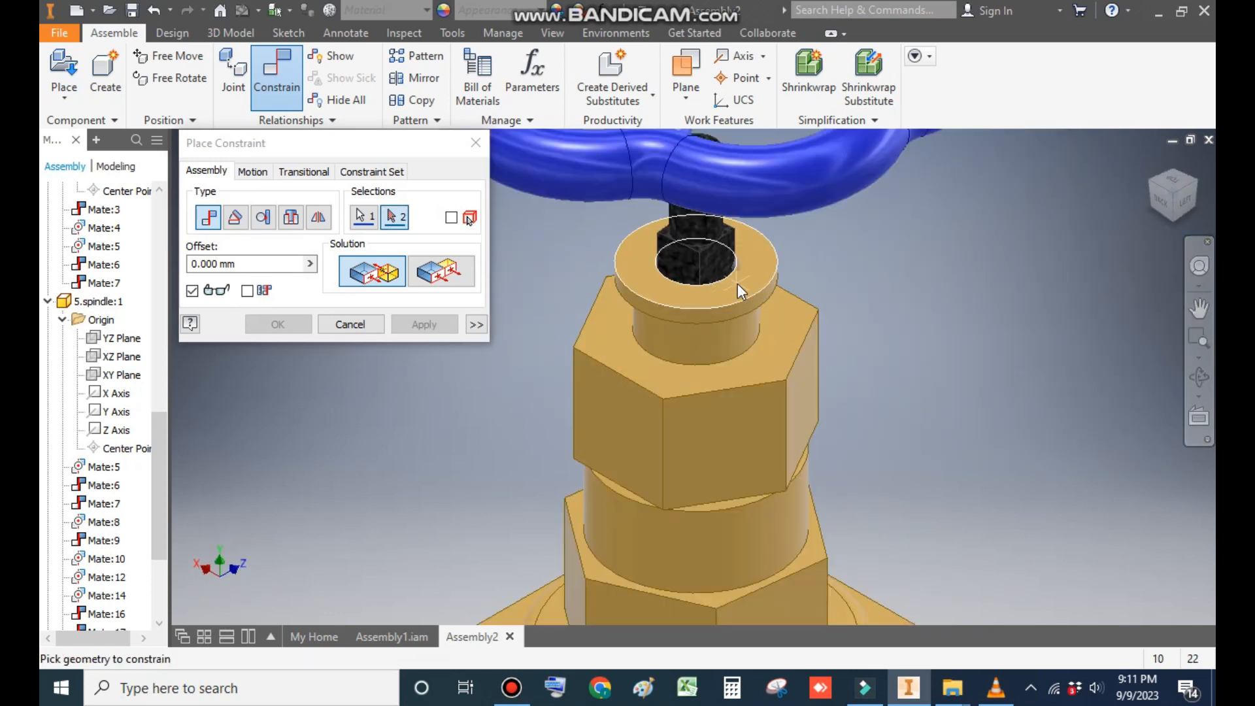
pyautogui.click(737, 284)
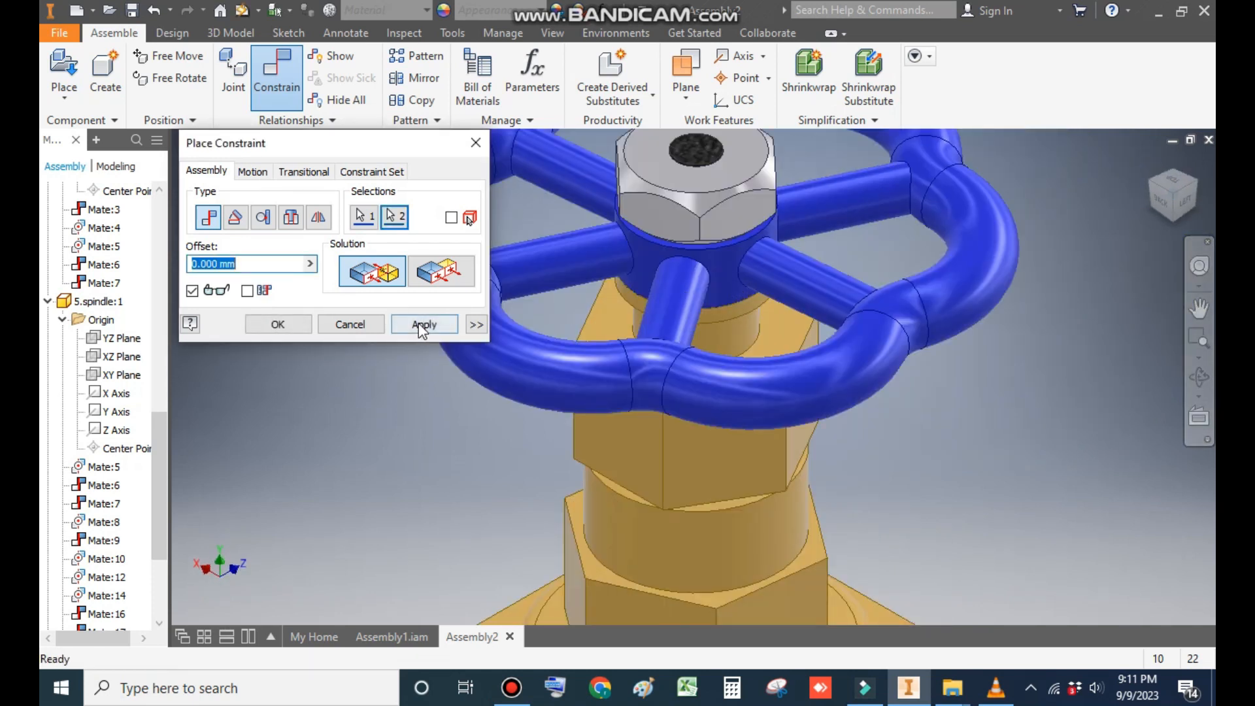
pyautogui.click(422, 325)
pyautogui.click(351, 324)
# - Turn the handle wheel to examine the gate's movement through the body's bore, and inspect the assembled valve from several sides
pyautogui.scroll(-5, 885, 265)
pyautogui.moveTo(843, 311); pyautogui.dragTo(882, 275)
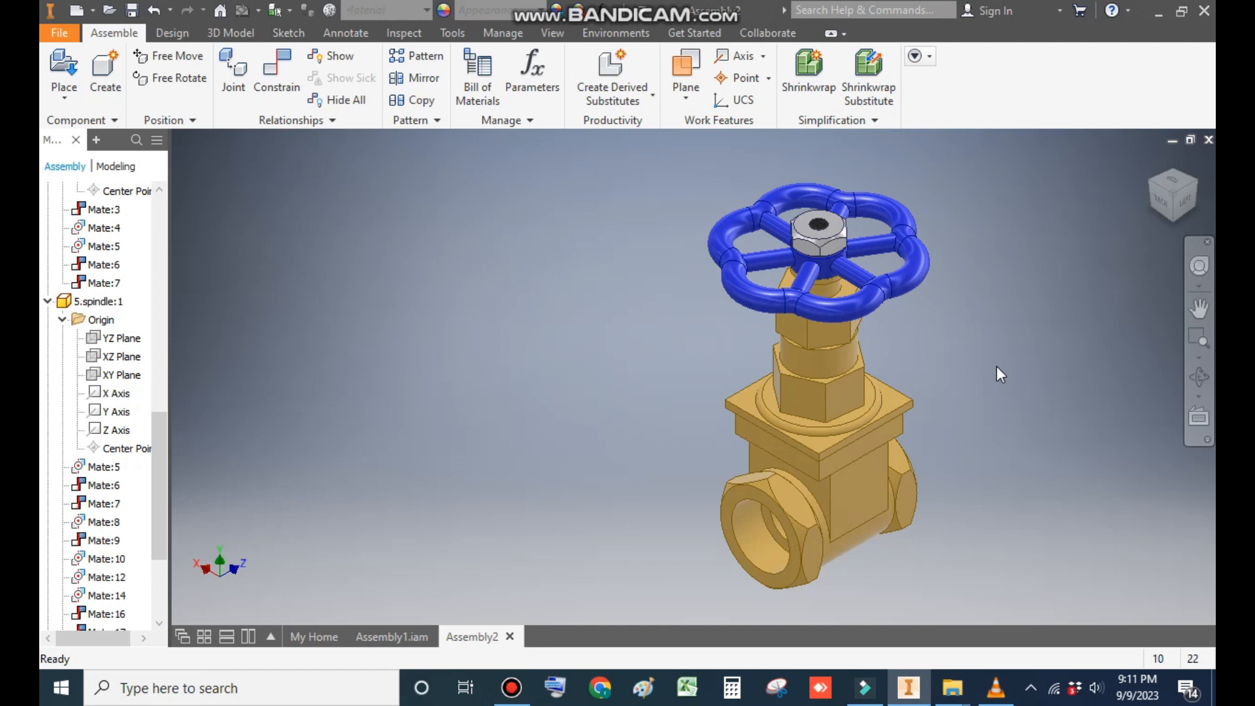
pyautogui.keyDown('shift'); pyautogui.moveTo(970, 386); pyautogui.dragTo(1046, 372, button='middle'); pyautogui.keyUp('shift')
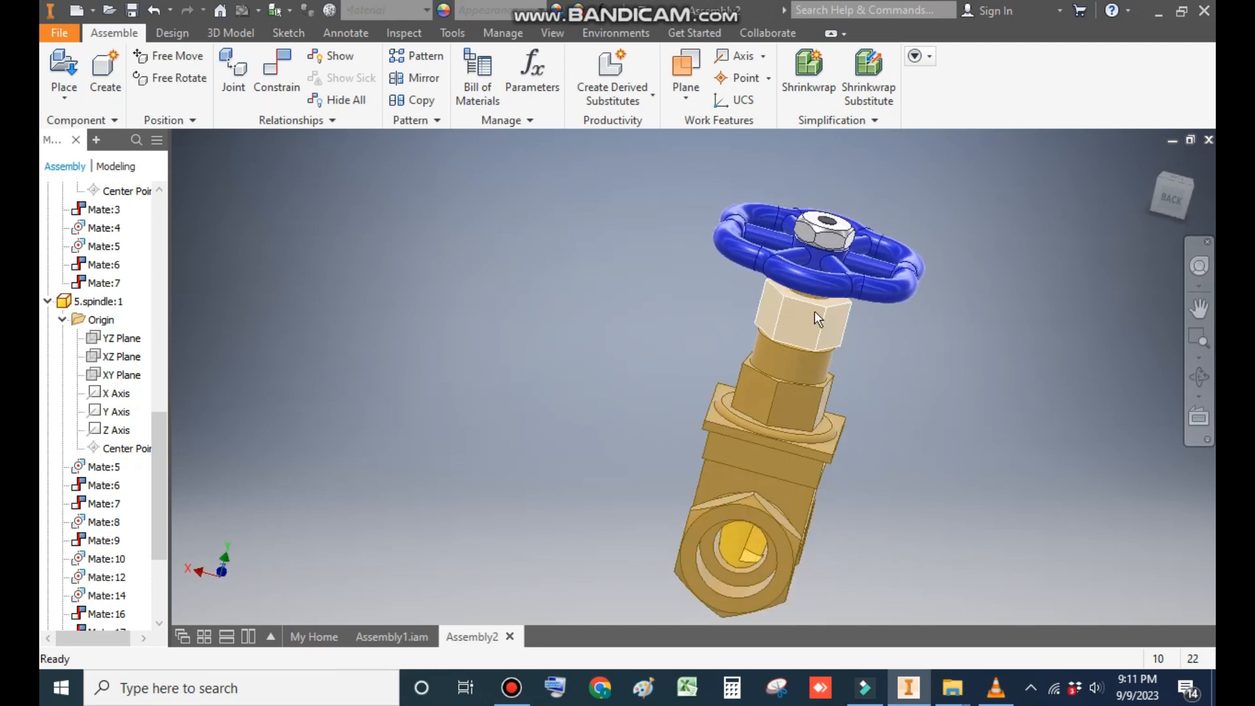
pyautogui.moveTo(862, 285); pyautogui.dragTo(735, 191)
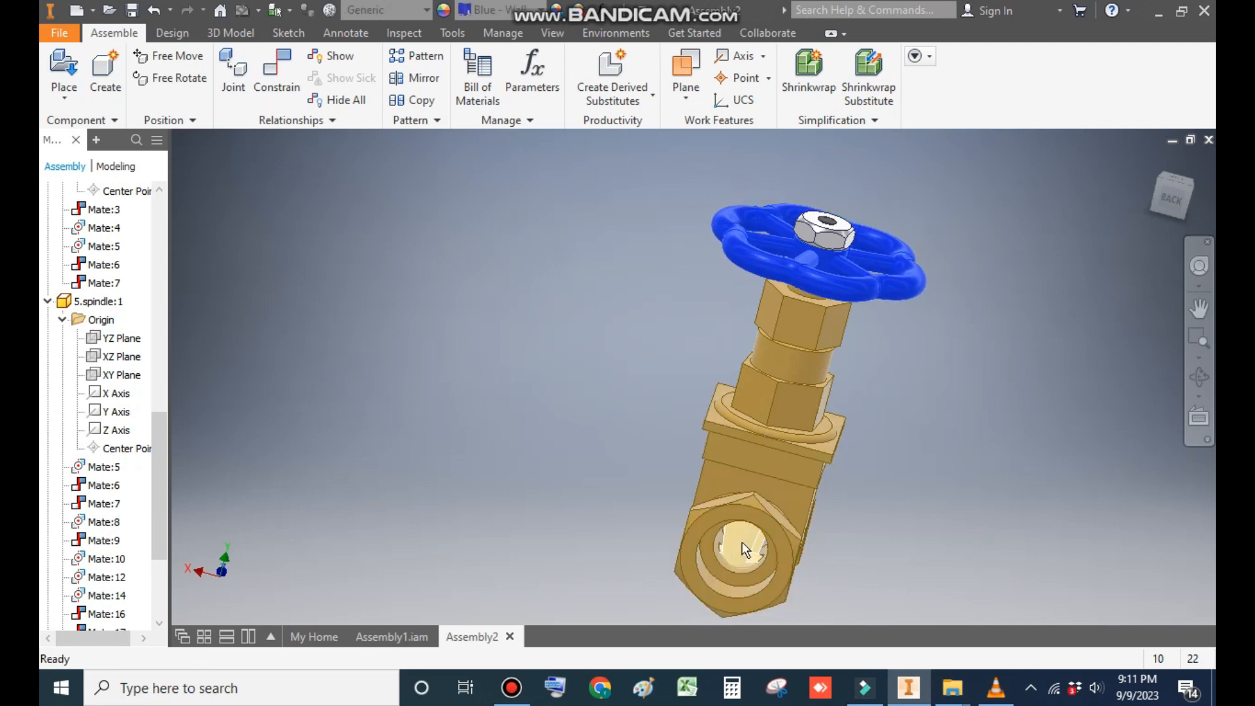
pyautogui.moveTo(892, 288); pyautogui.dragTo(765, 264)
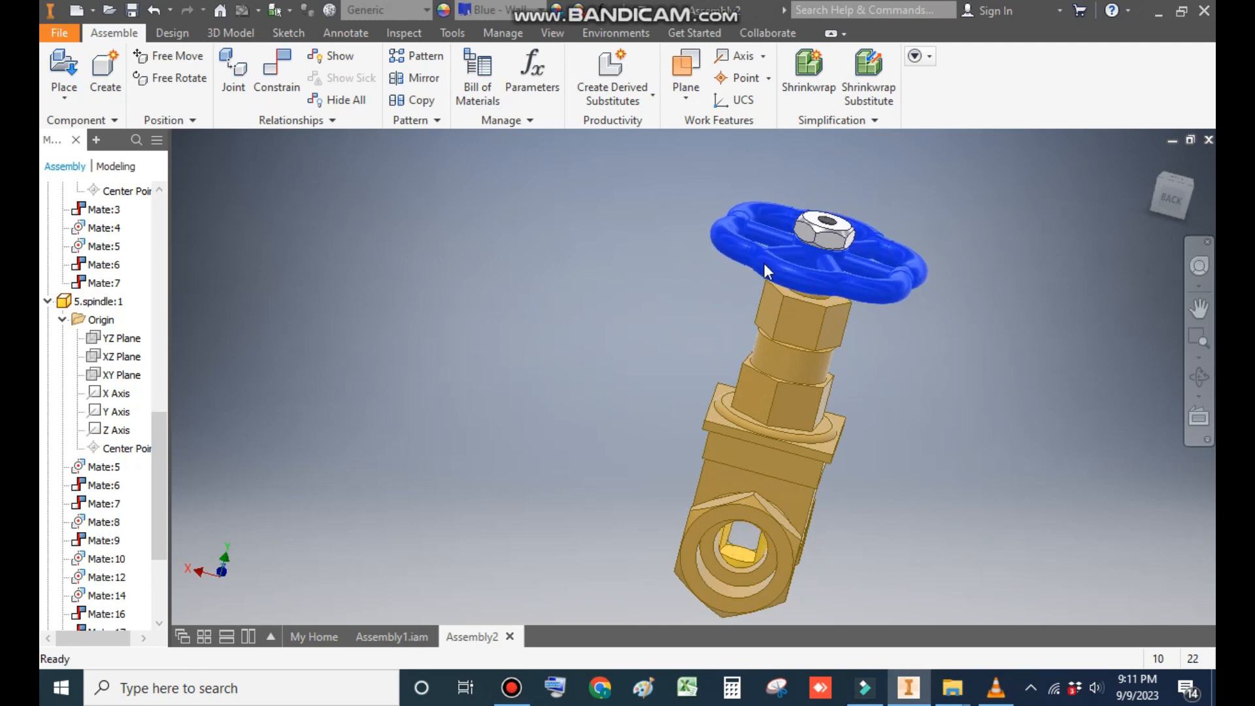
pyautogui.click(1154, 162)
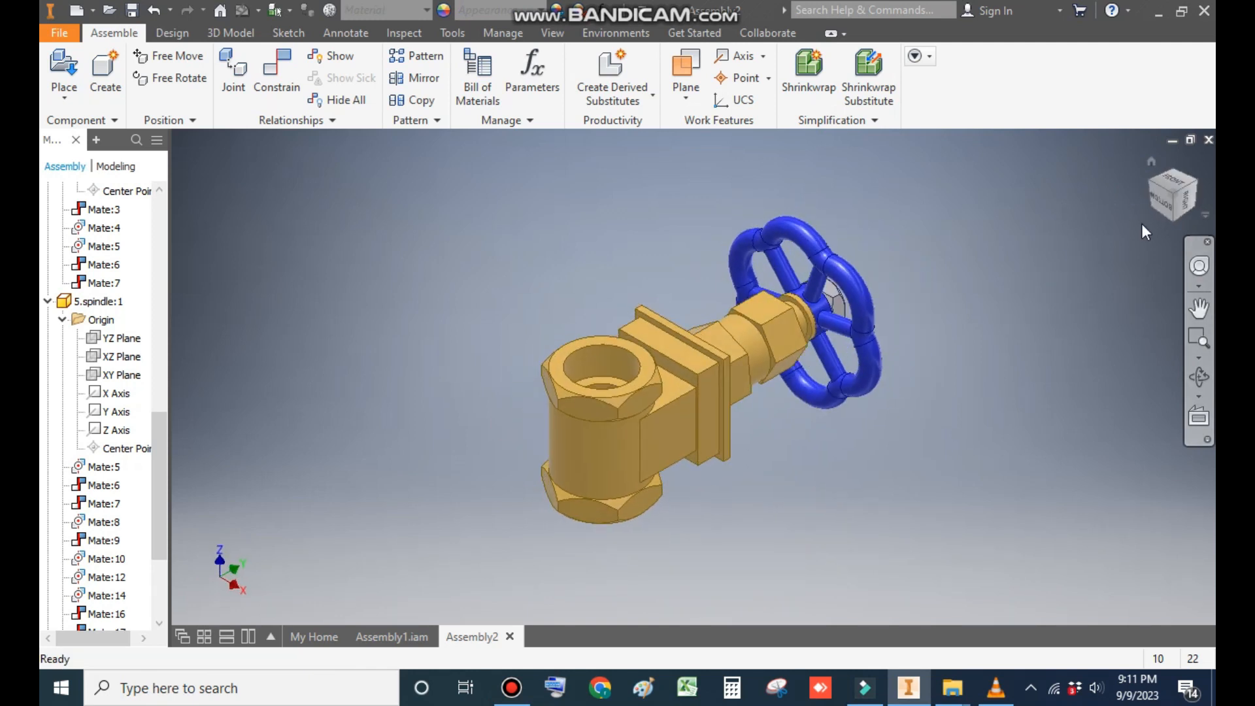
pyautogui.keyDown('shift'); pyautogui.moveTo(1091, 348); pyautogui.dragTo(1042, 387, button='middle'); pyautogui.keyUp('shift')
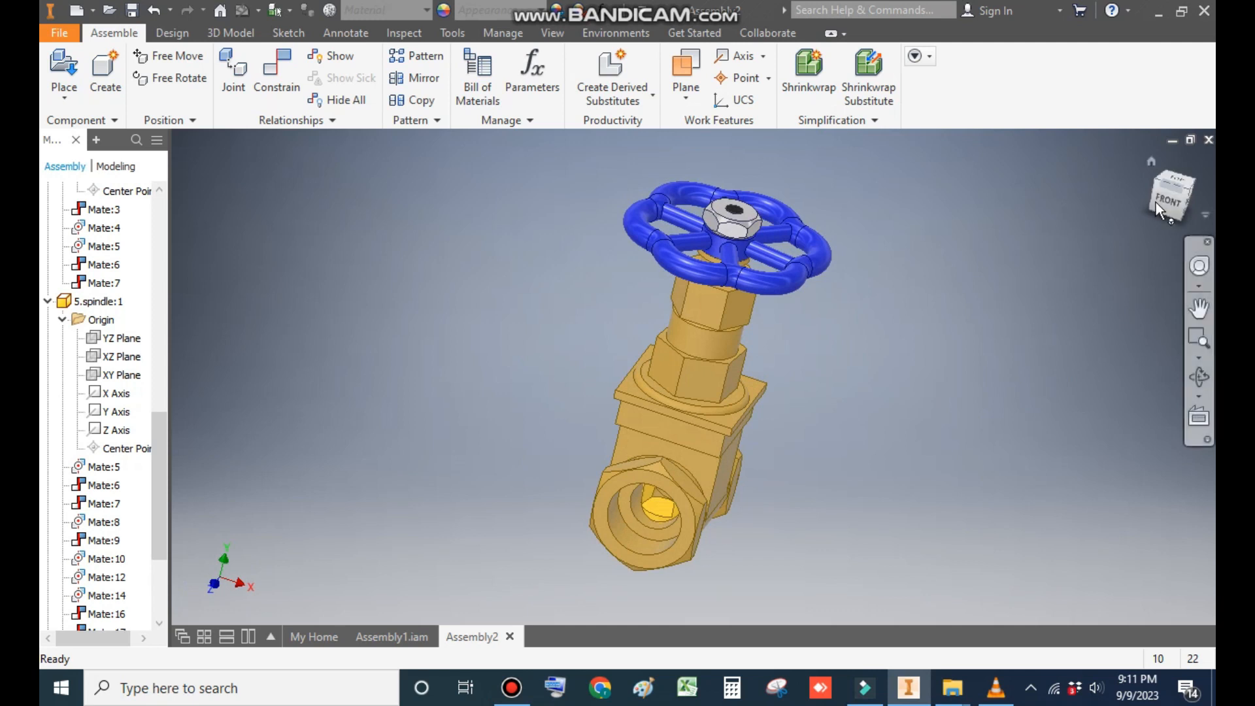
pyautogui.keyDown('shift'); pyautogui.moveTo(1019, 335); pyautogui.dragTo(960, 332, button='middle'); pyautogui.keyUp('shift')
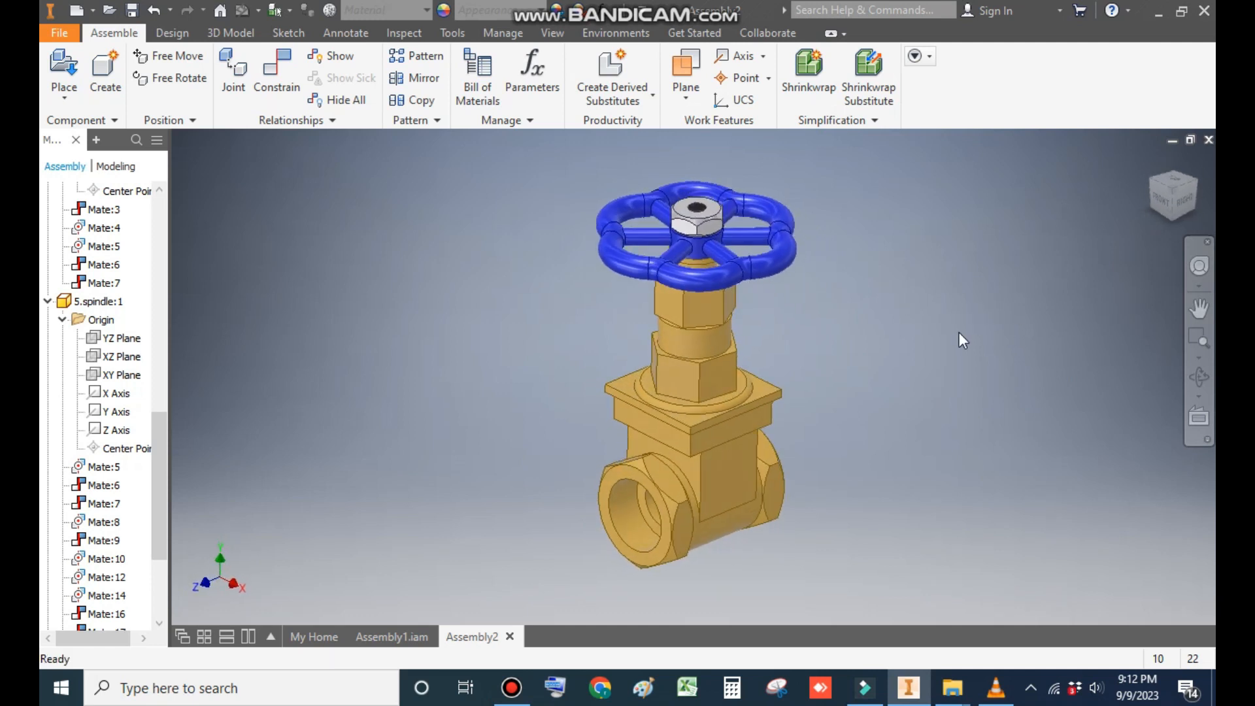